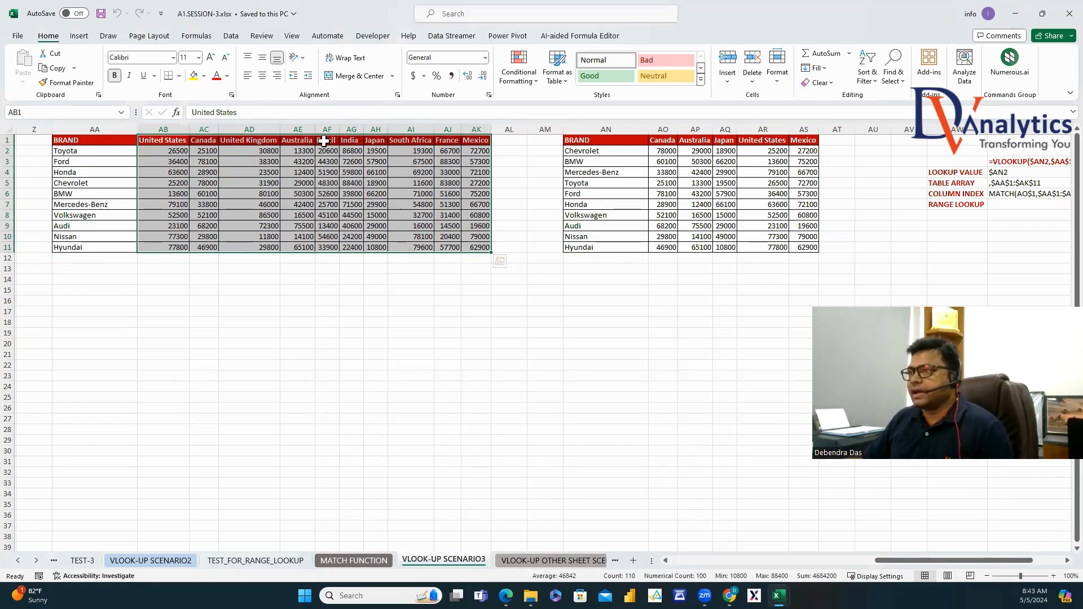
Review the SCENARIO3 country price data and its existing VLOOKUP-MATCH formula in AO2.
click(204, 130)
click(91, 129)
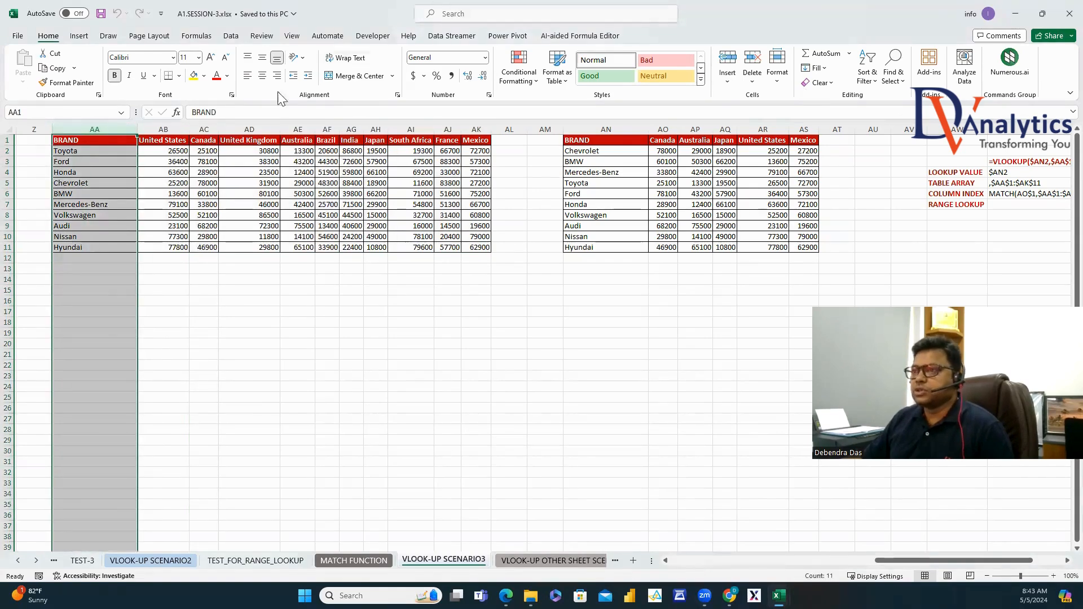
drag(176, 146, 474, 248)
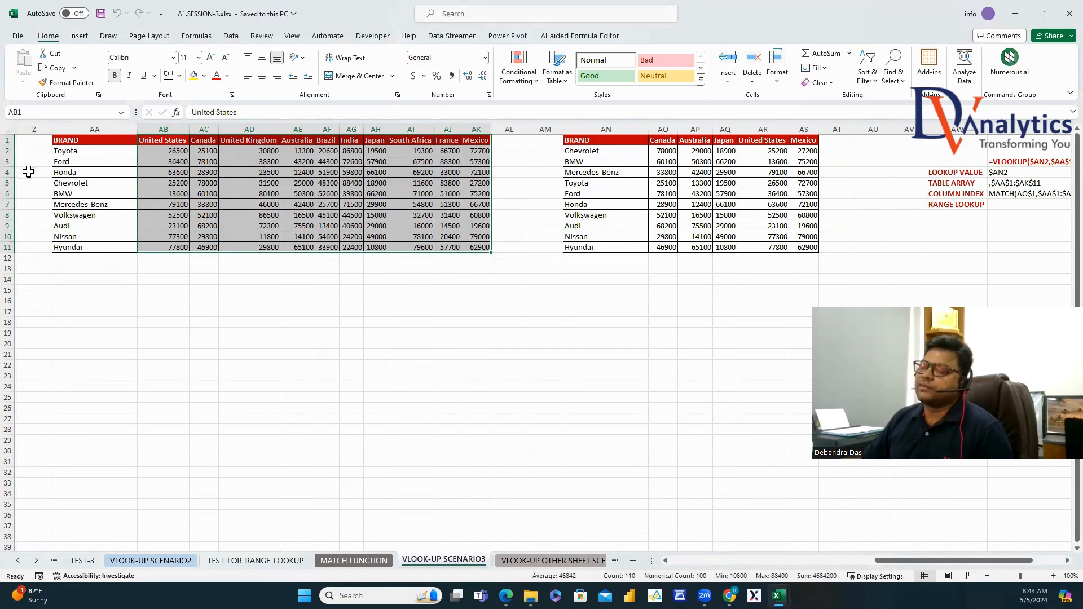
click(534, 564)
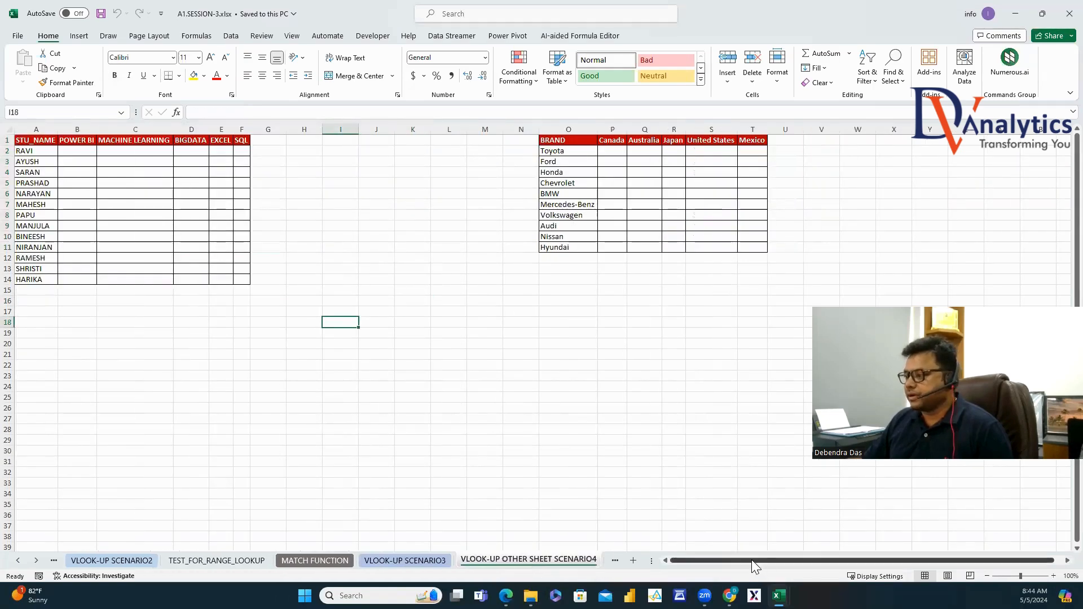
click(405, 561)
click(420, 299)
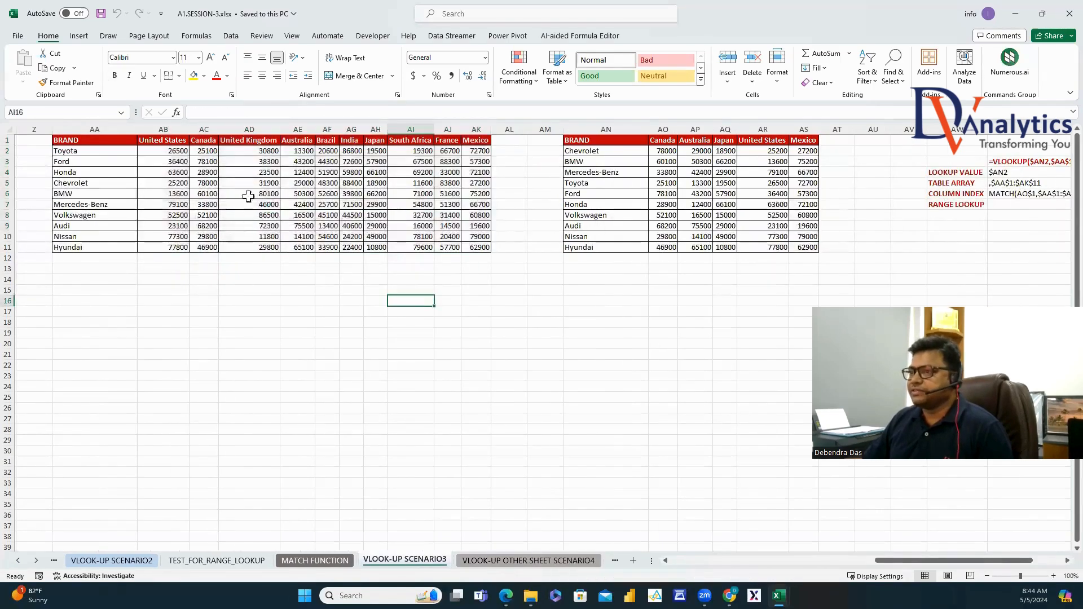
click(665, 150)
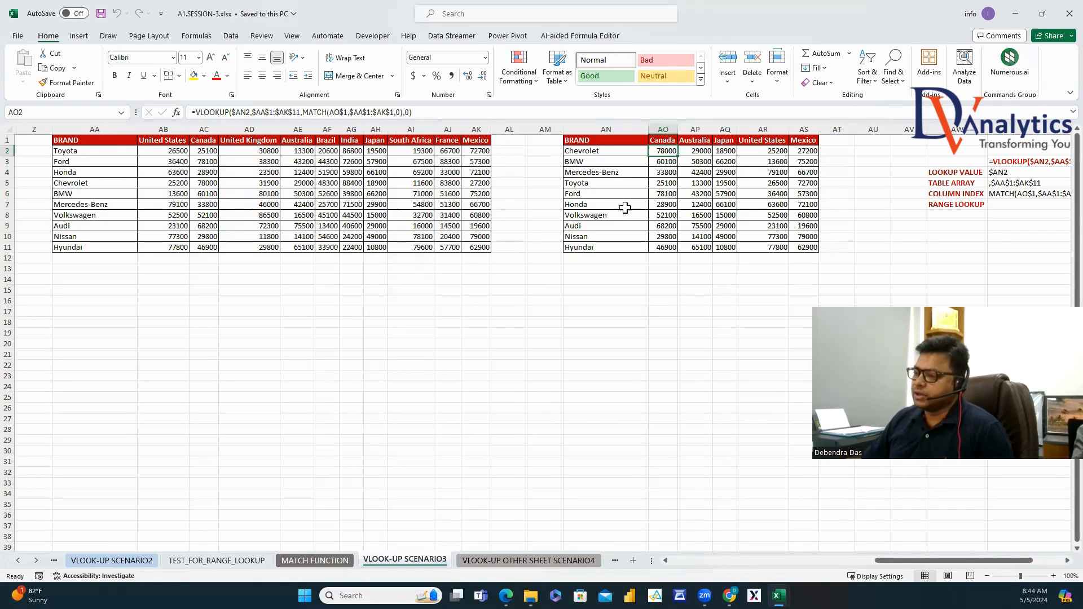
On SCENARIO4, review the student names and POWER BI, MACHINE LEARNING, BIGDATA, EXCEL, SQL headers.
click(494, 561)
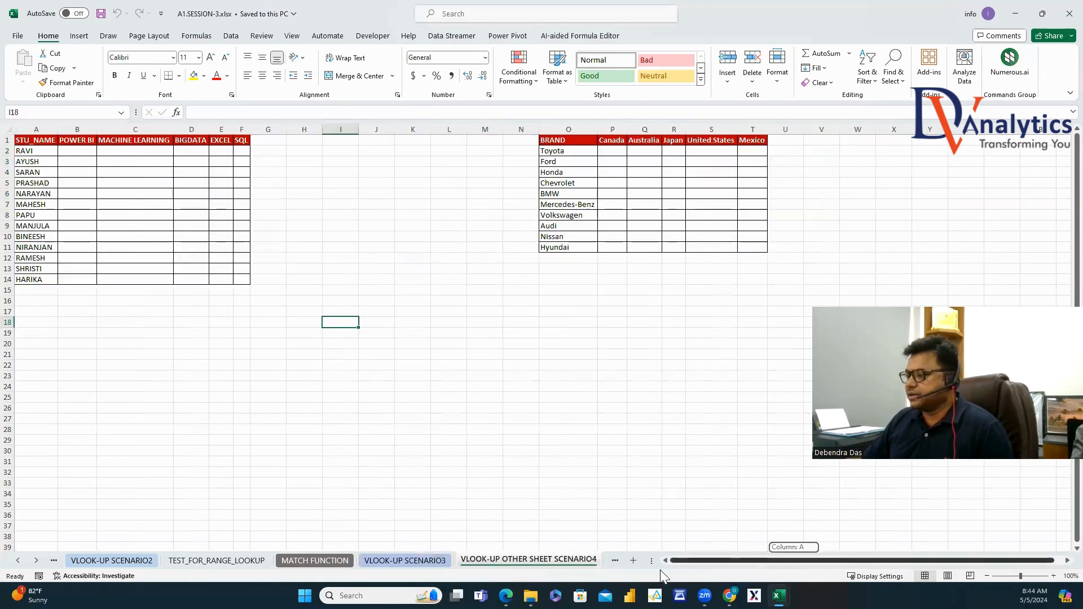
click(71, 183)
drag(34, 140, 29, 280)
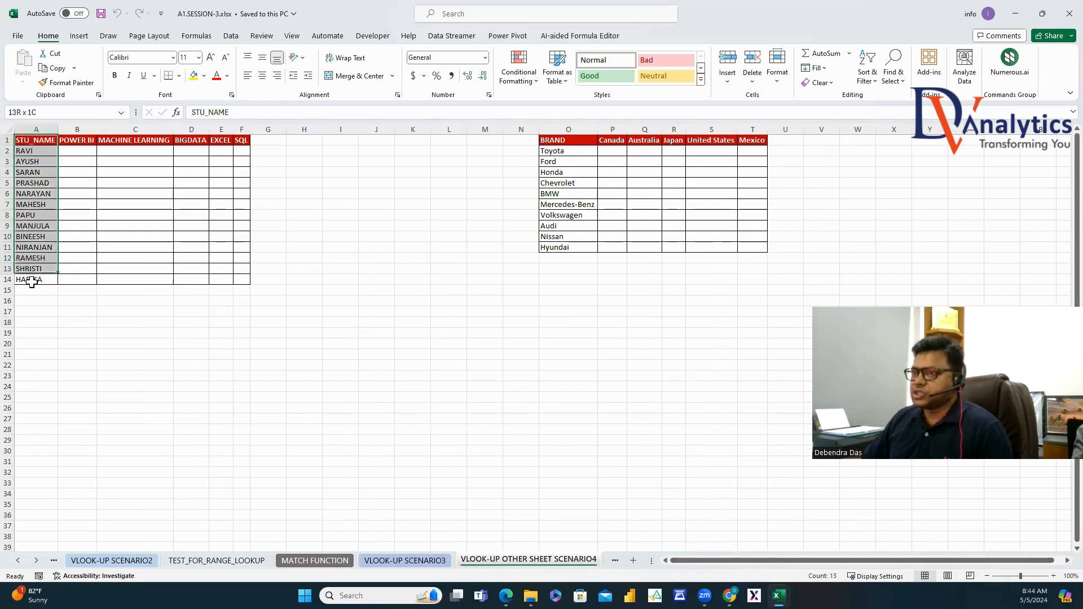
click(86, 143)
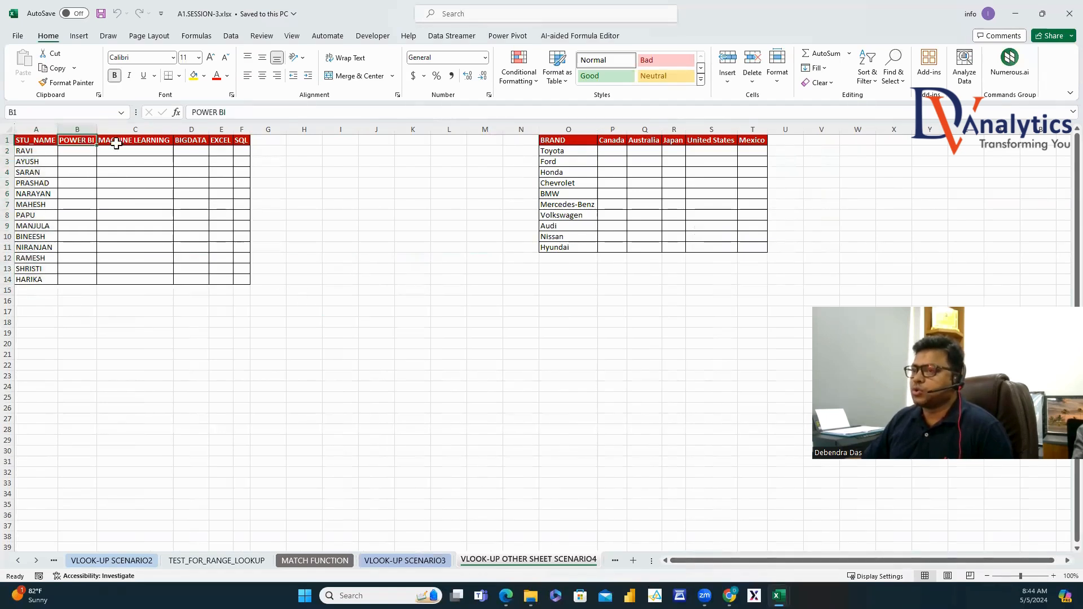
click(127, 144)
click(192, 142)
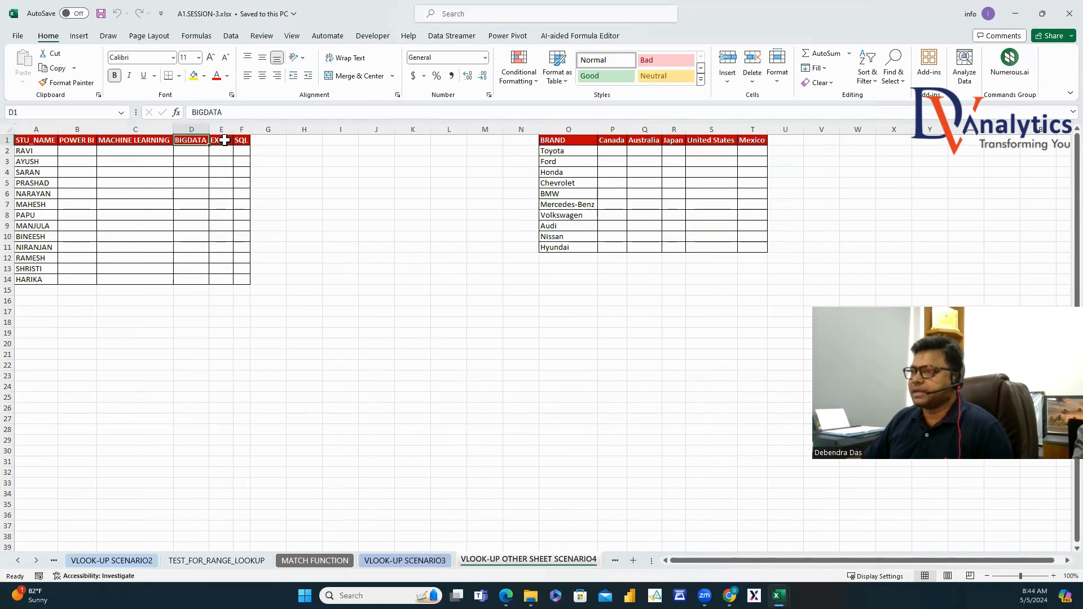
click(223, 142)
click(243, 142)
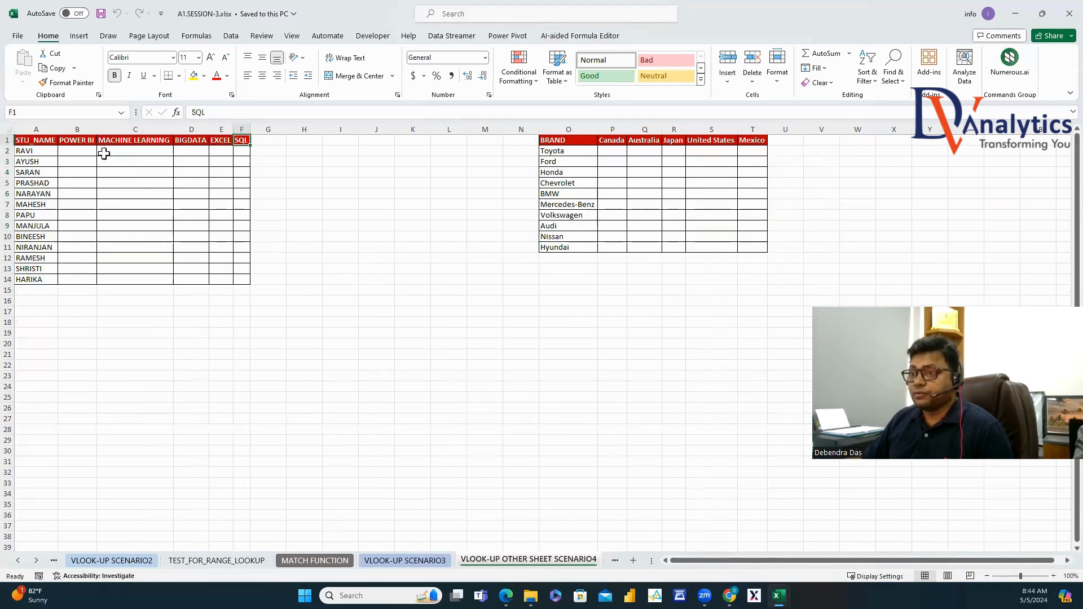
Check the SCENARIO3 scores table A1:J14, then select SCENARIO4's empty cells B2:F14 starting at B2.
click(410, 558)
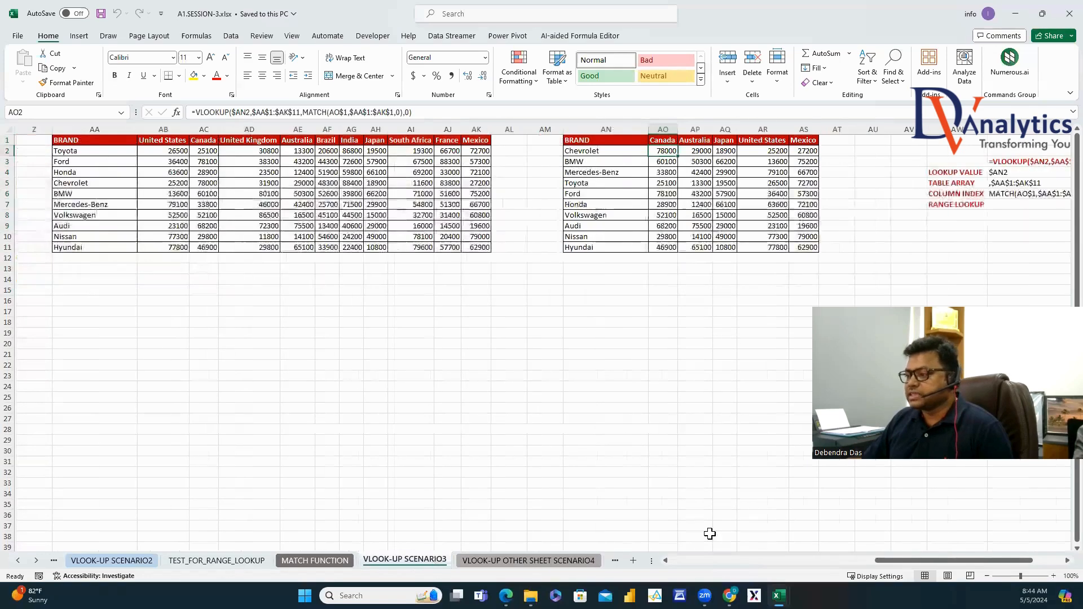
drag(921, 560, 645, 576)
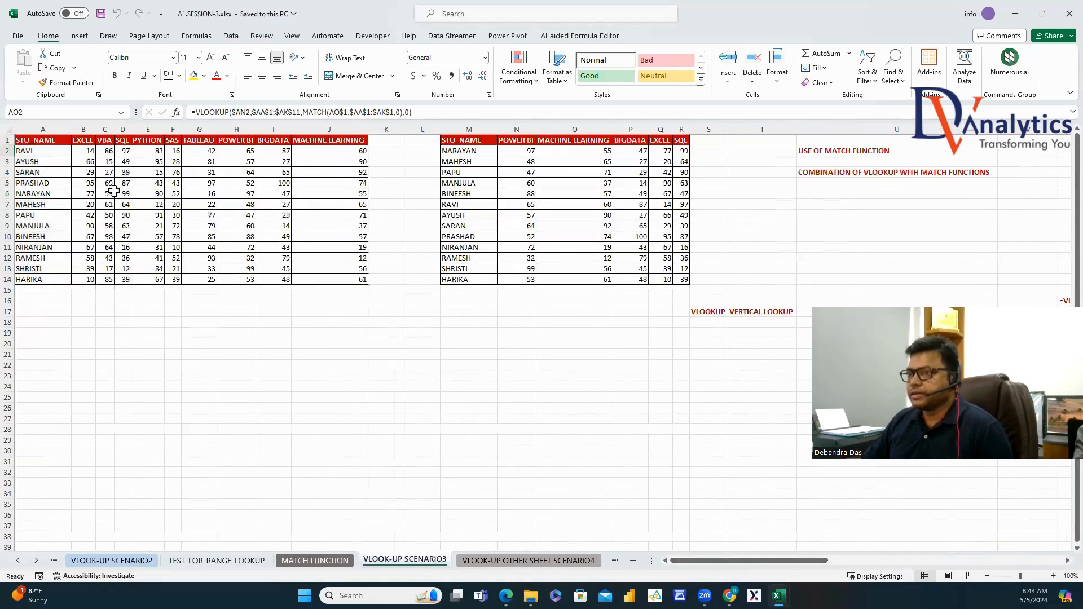
drag(44, 141, 331, 284)
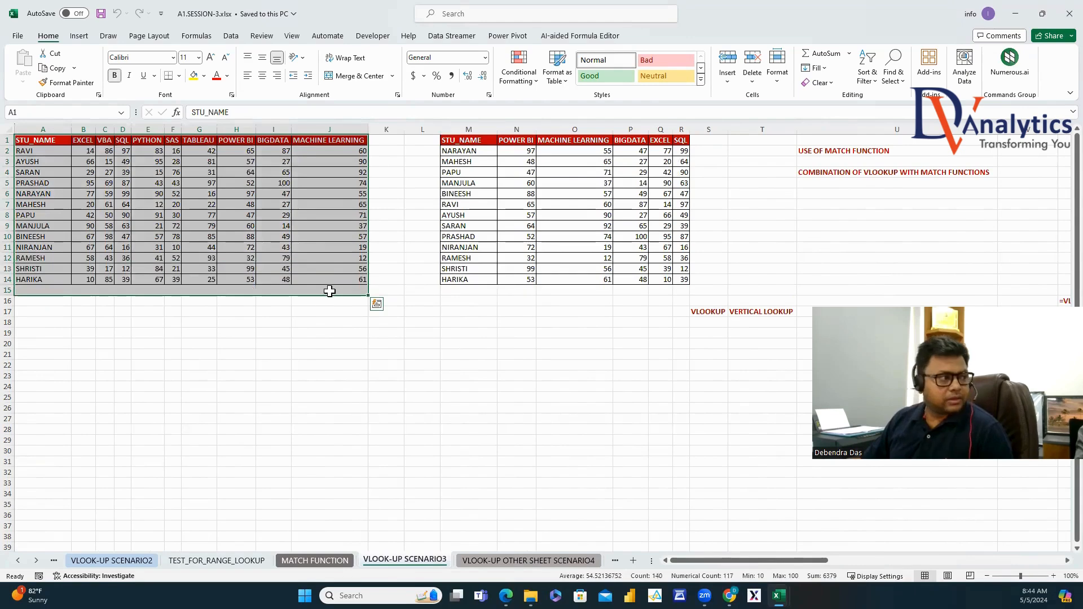
drag(59, 140, 344, 281)
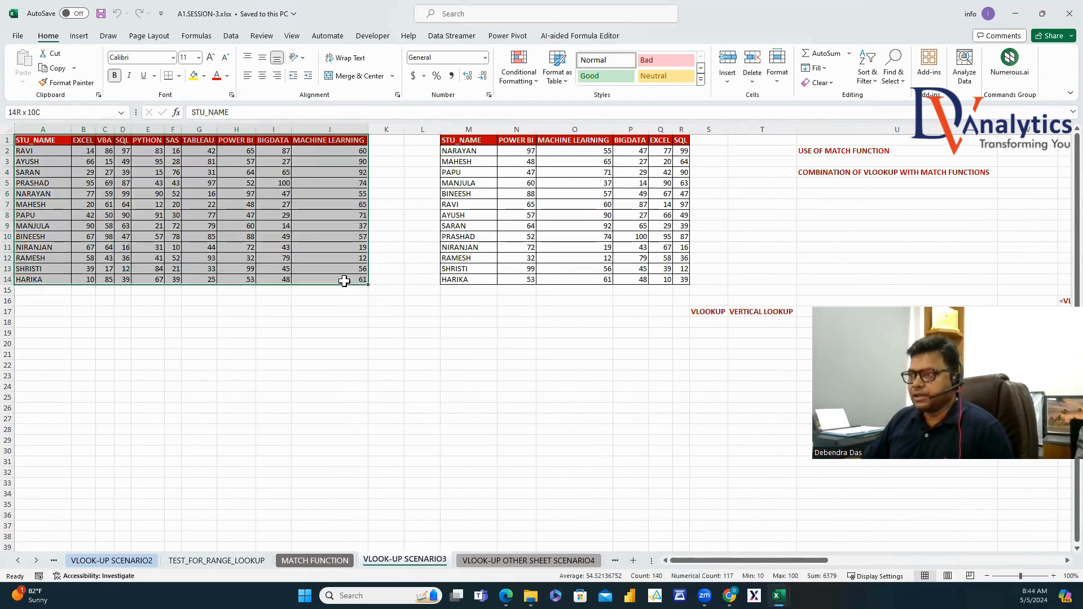
click(487, 561)
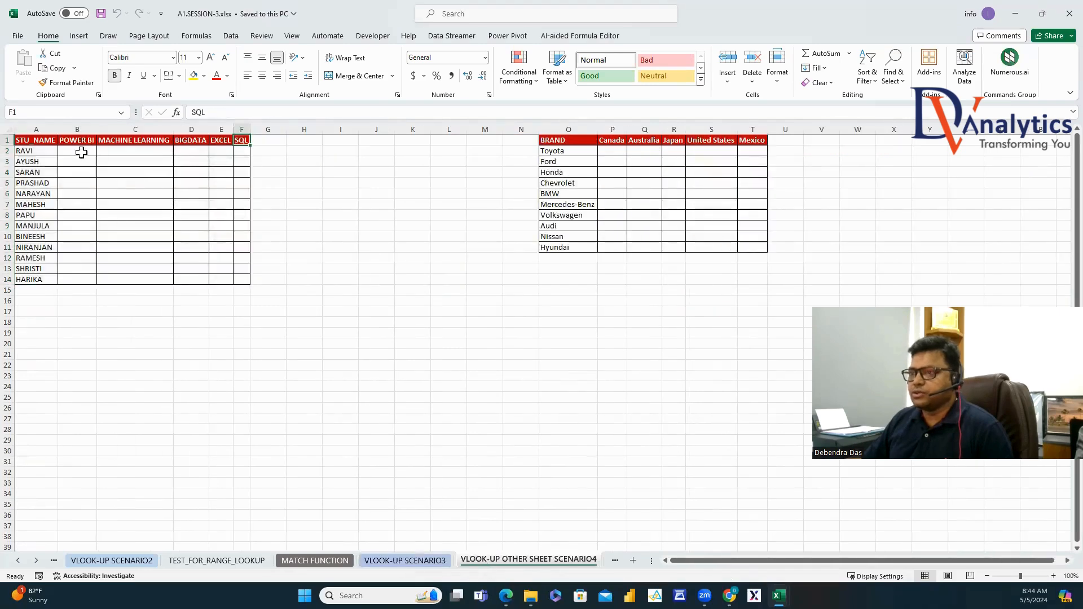
drag(81, 152, 242, 281)
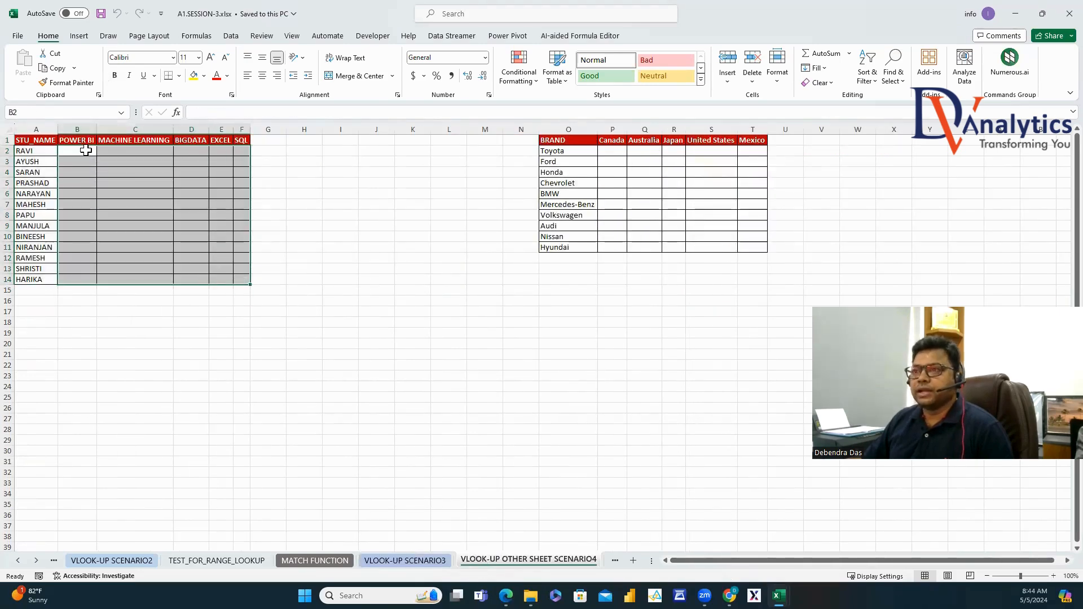
click(86, 151)
Start B2's VLOOKUP with lookup value A2 and table 'VLOOK-UP SCENARIO3'!A1:J14.
text(=VLO)
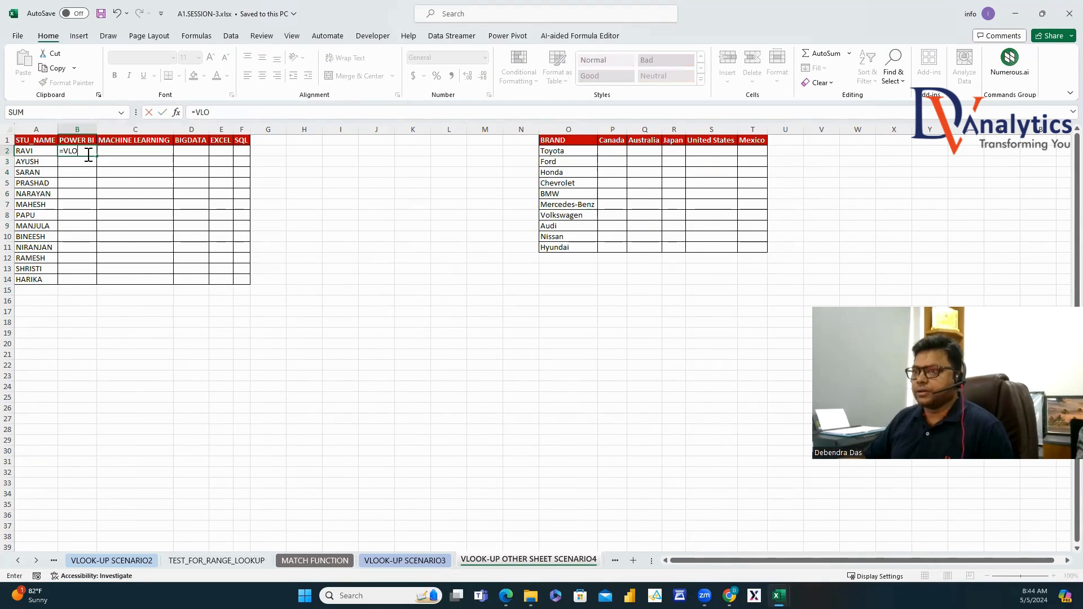
text(O)
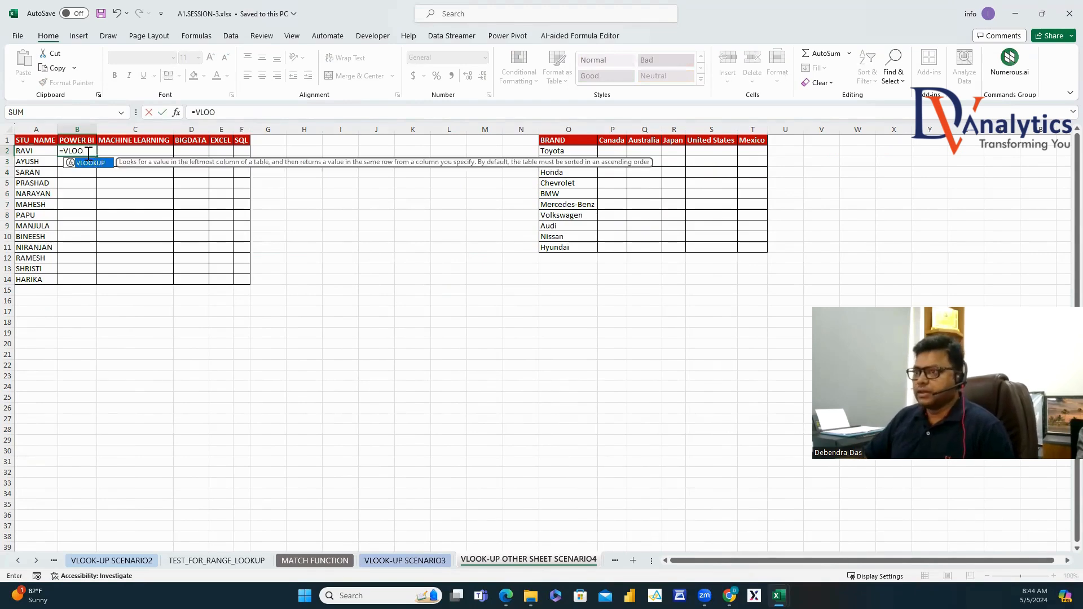
key(Tab)
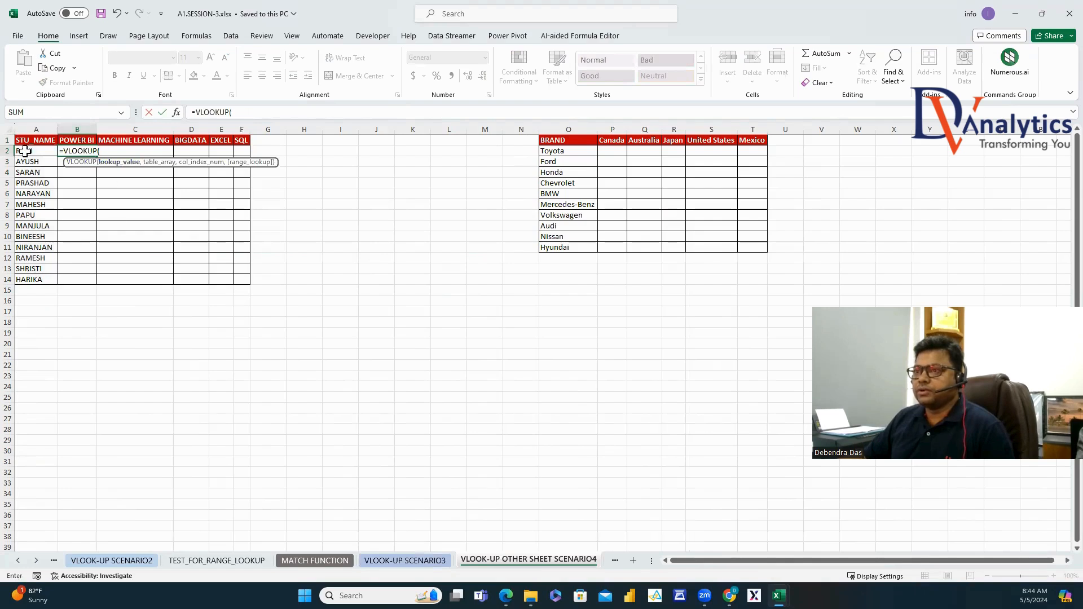
click(25, 151)
text(,)
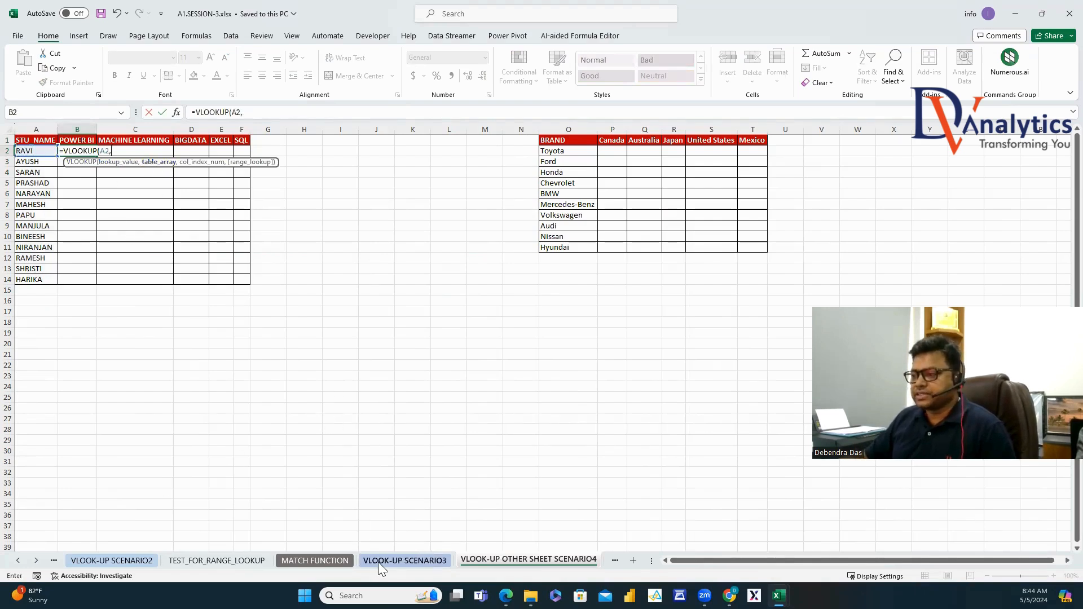
click(405, 560)
drag(31, 140, 350, 280)
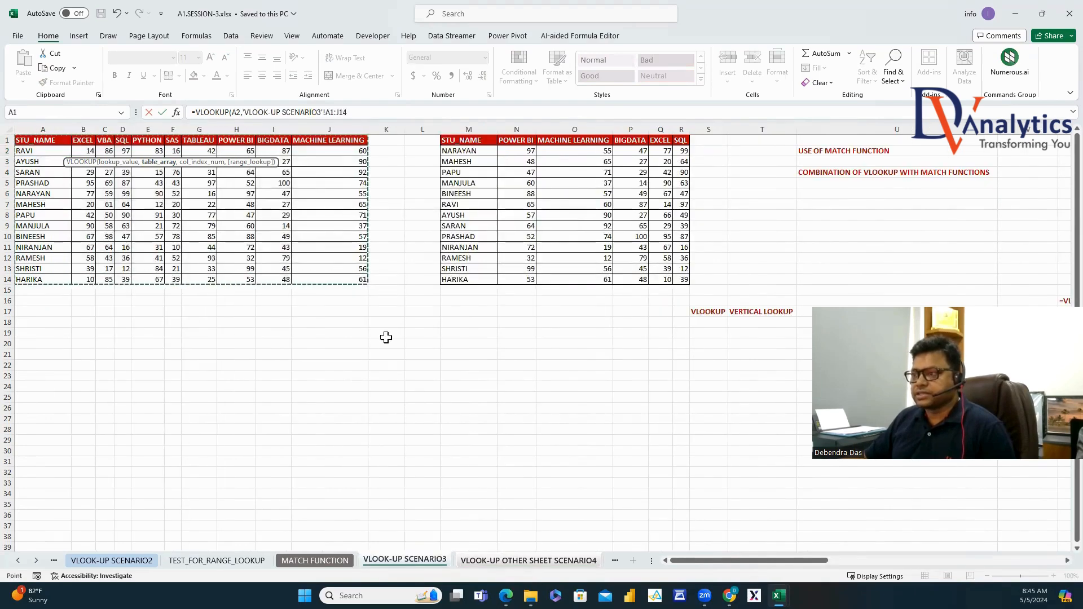
Finish it with MATCH(B1,'VLOOK-UP SCENARIO3'!A1:J1,0) and exact match 0, returning 65.
text(,MATCH()
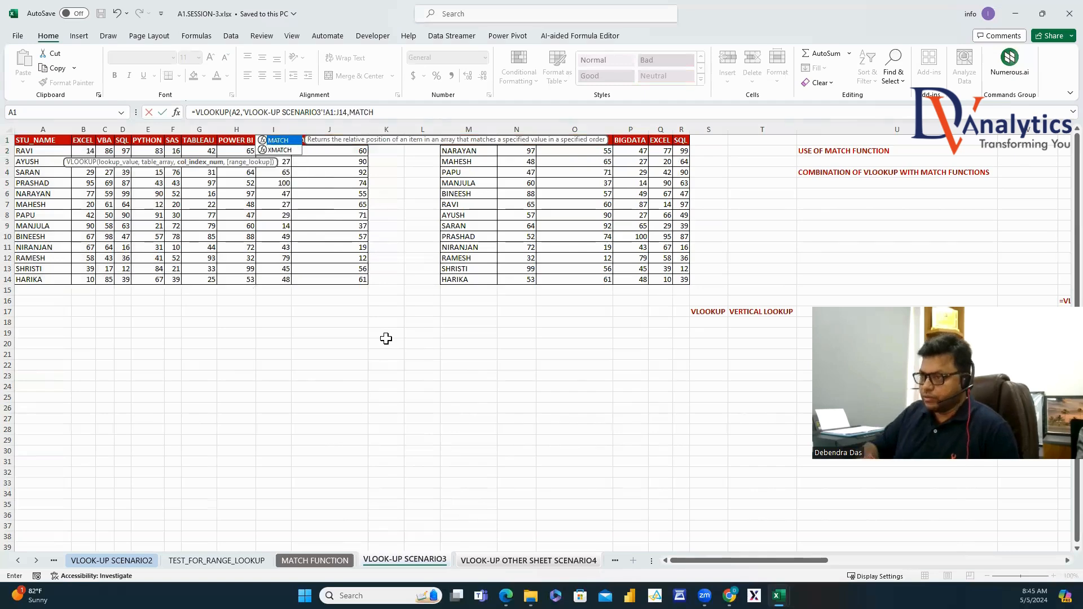
click(520, 562)
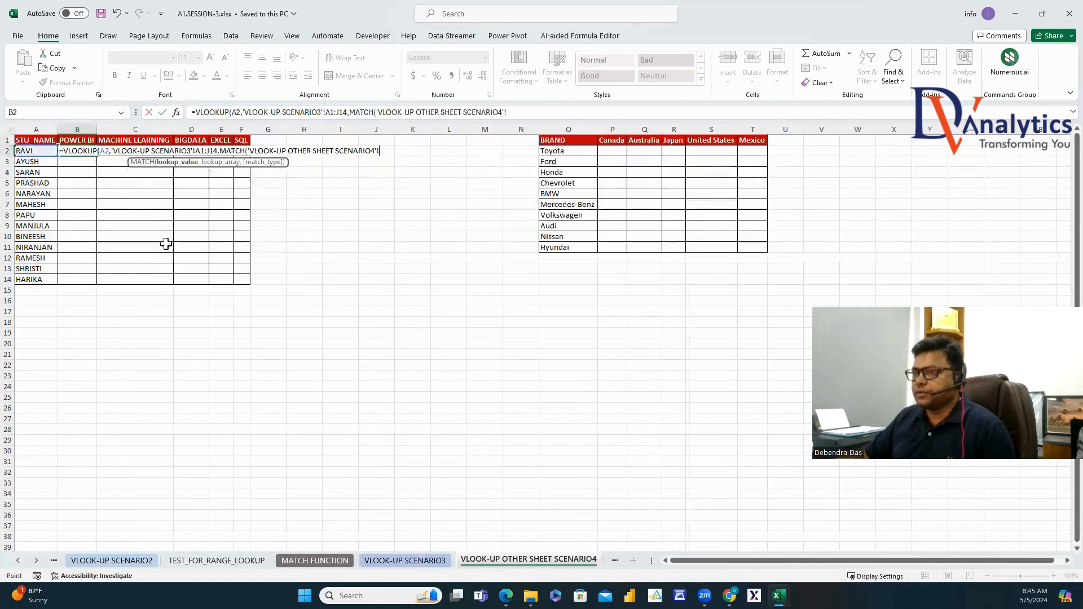
click(77, 141)
text(,)
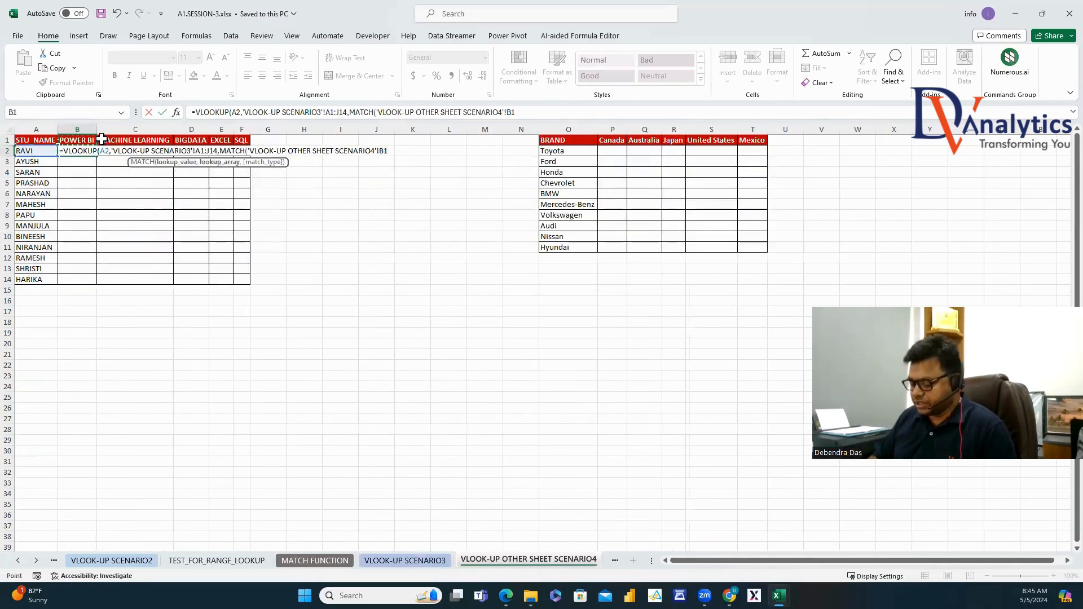
click(392, 561)
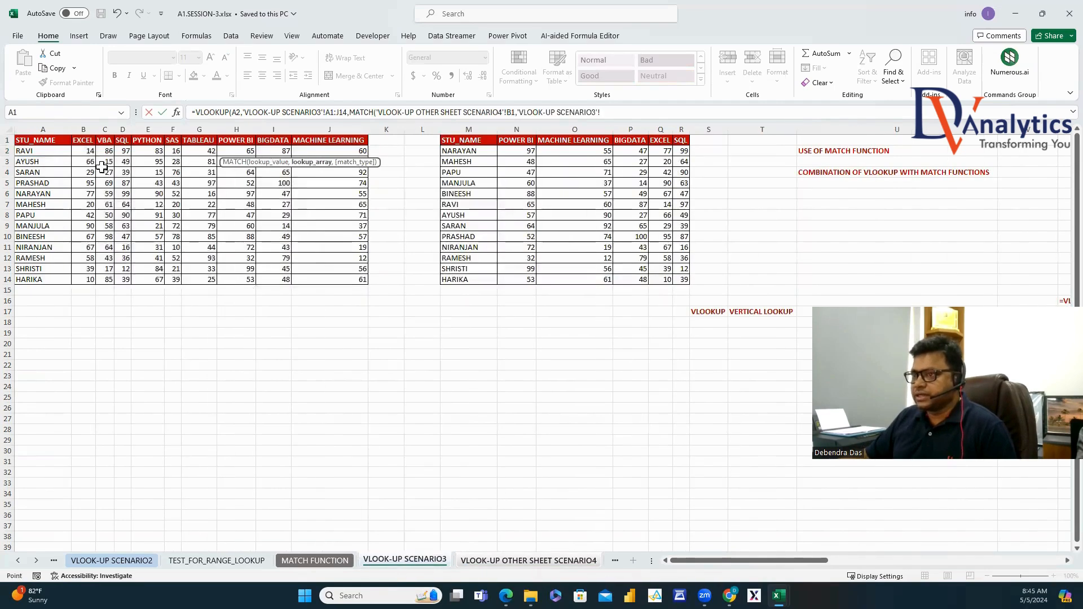
drag(34, 141, 332, 133)
text(,0),)
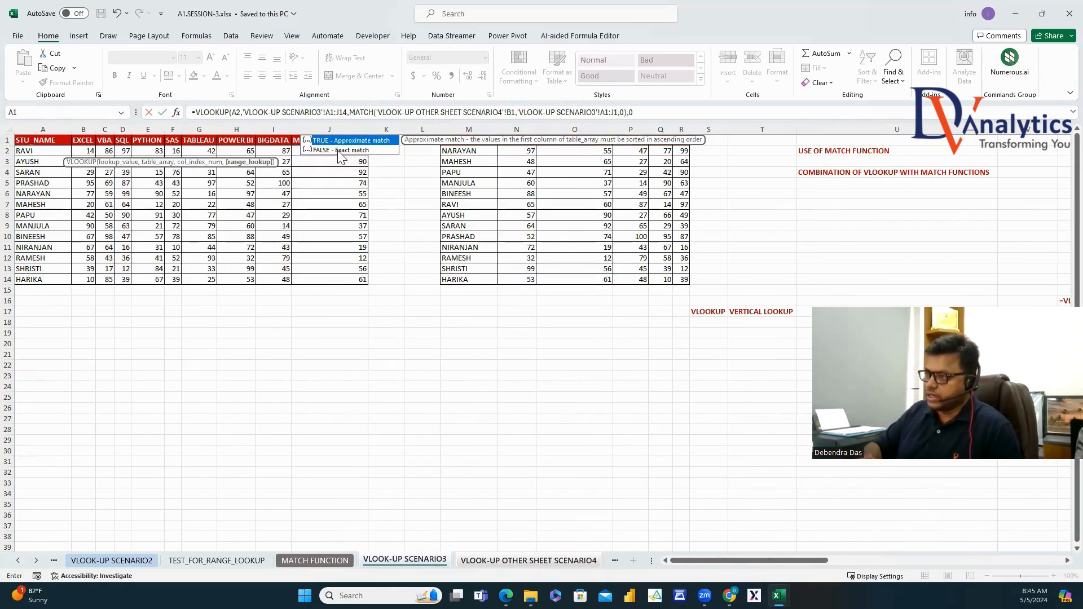
text(0)
key(Return)
click(87, 150)
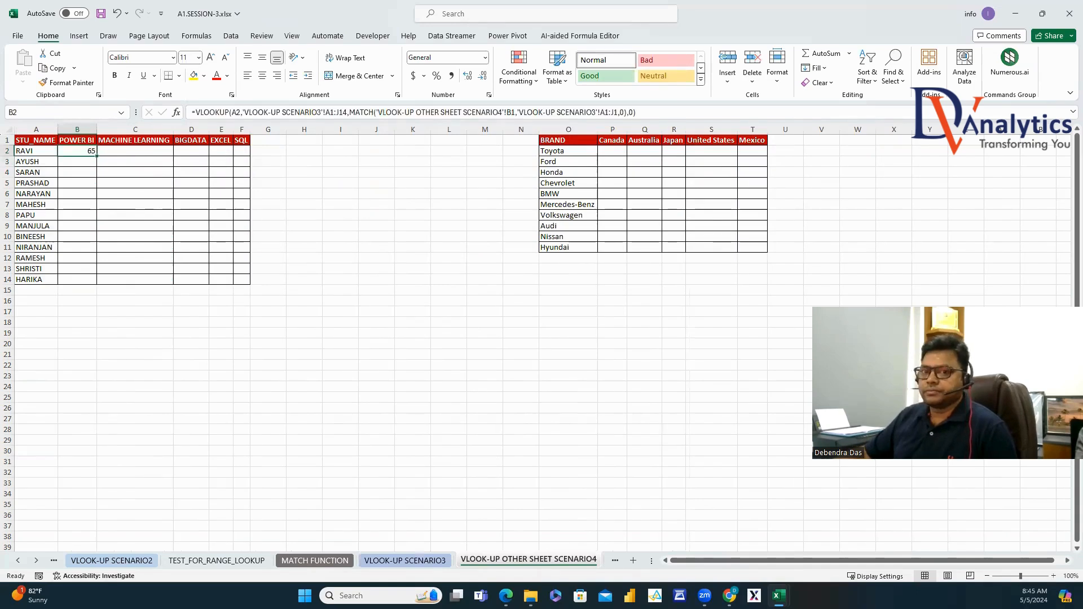
Change B2's references to $A2, $A$1:$J$14, B$1 and $A$1:$J$1.
click(645, 112)
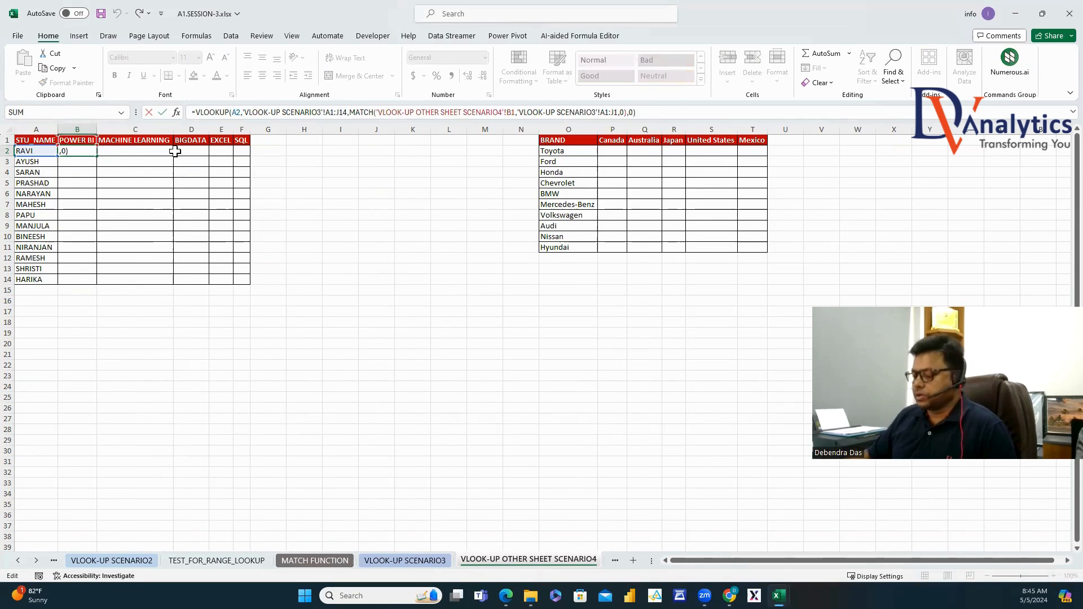
key(Return)
click(90, 152)
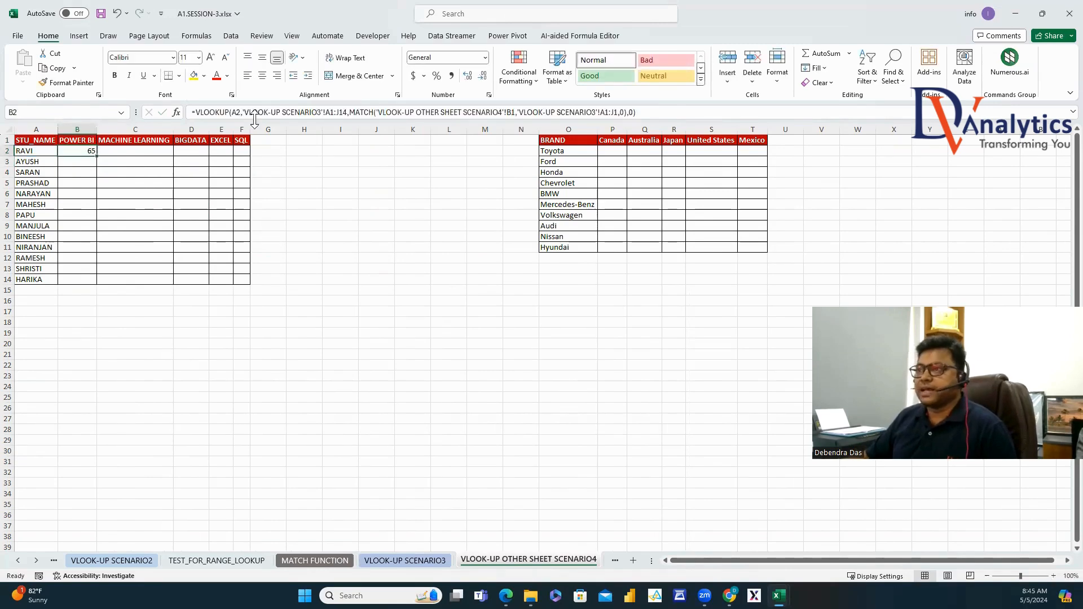
drag(247, 111, 327, 113)
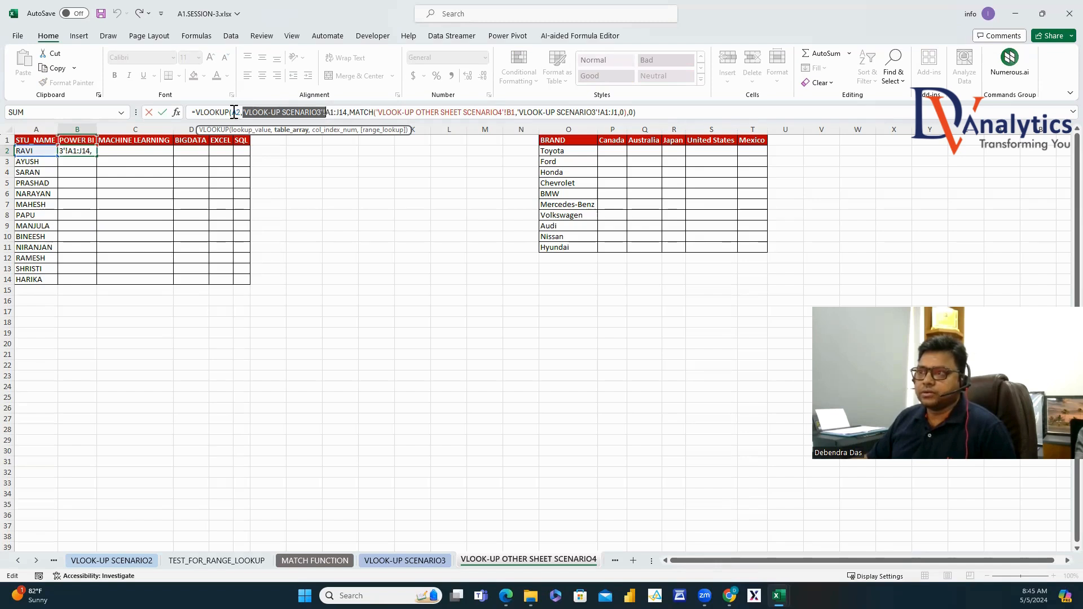
click(236, 112)
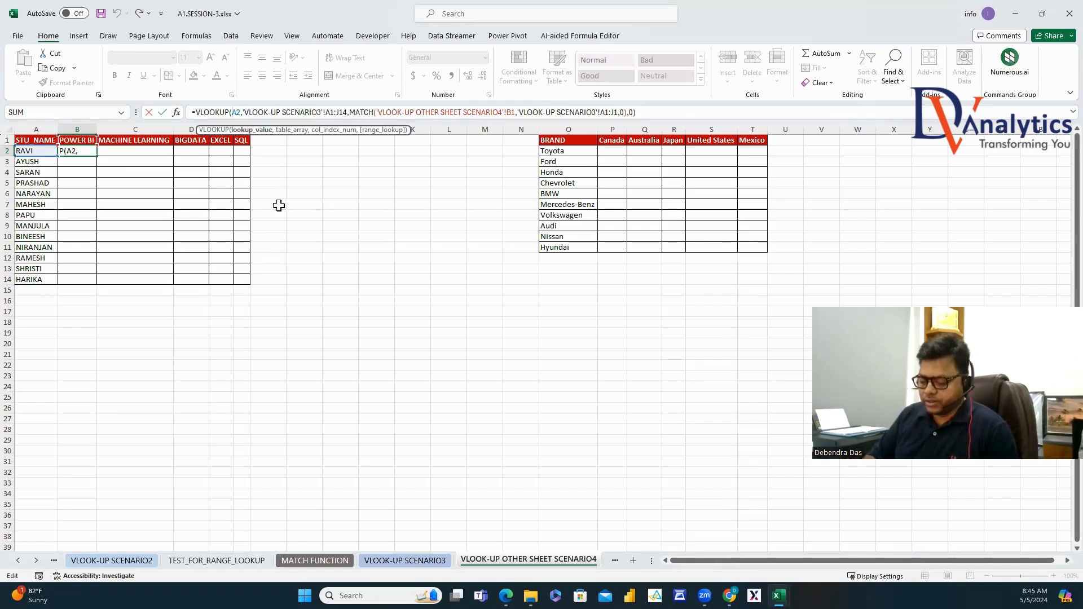
text($)
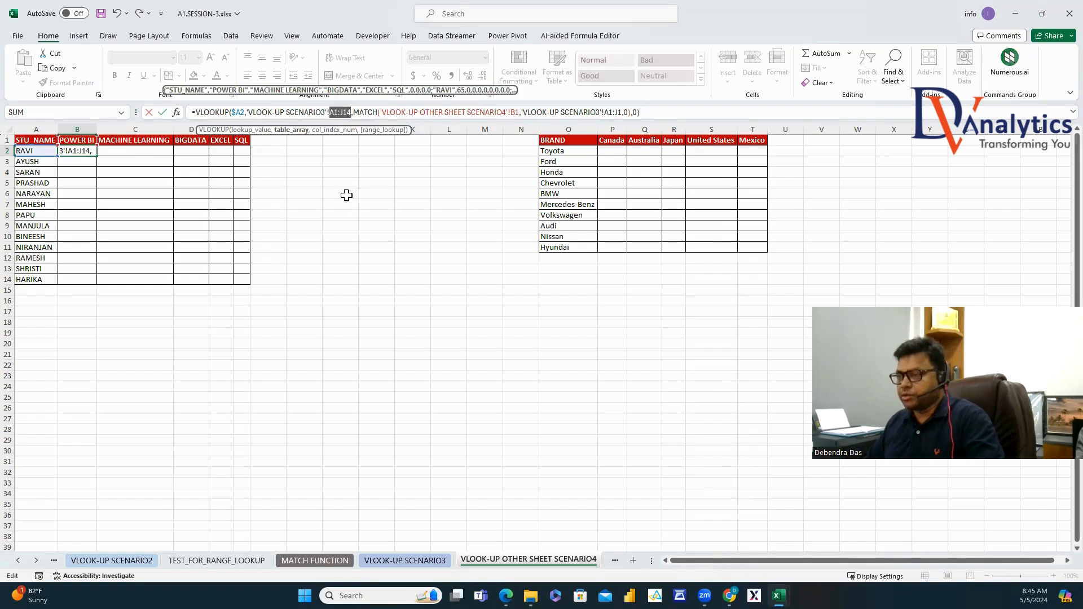
key(F4)
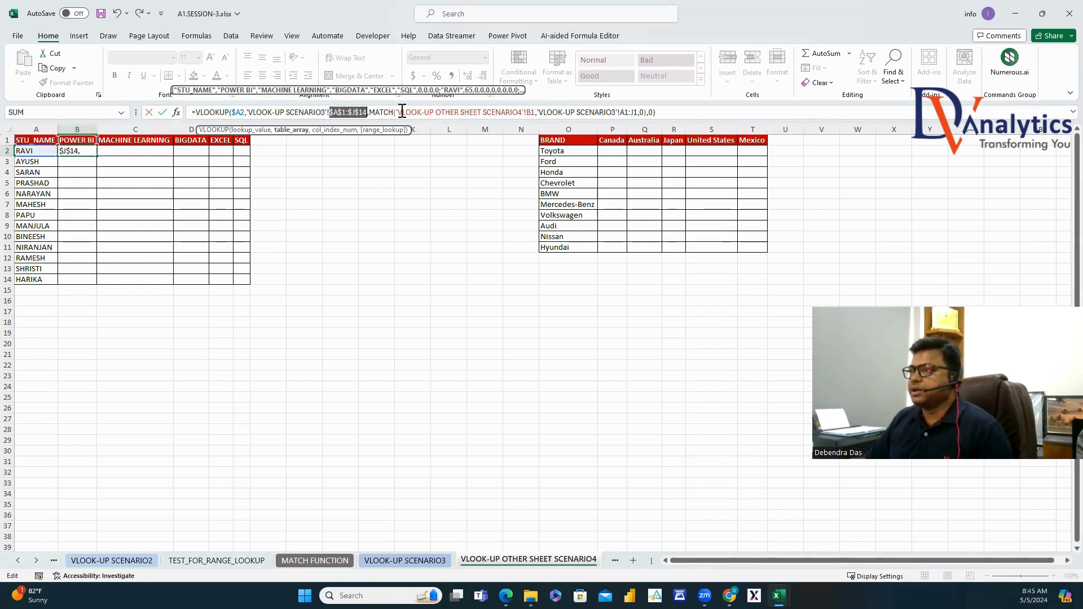
click(531, 112)
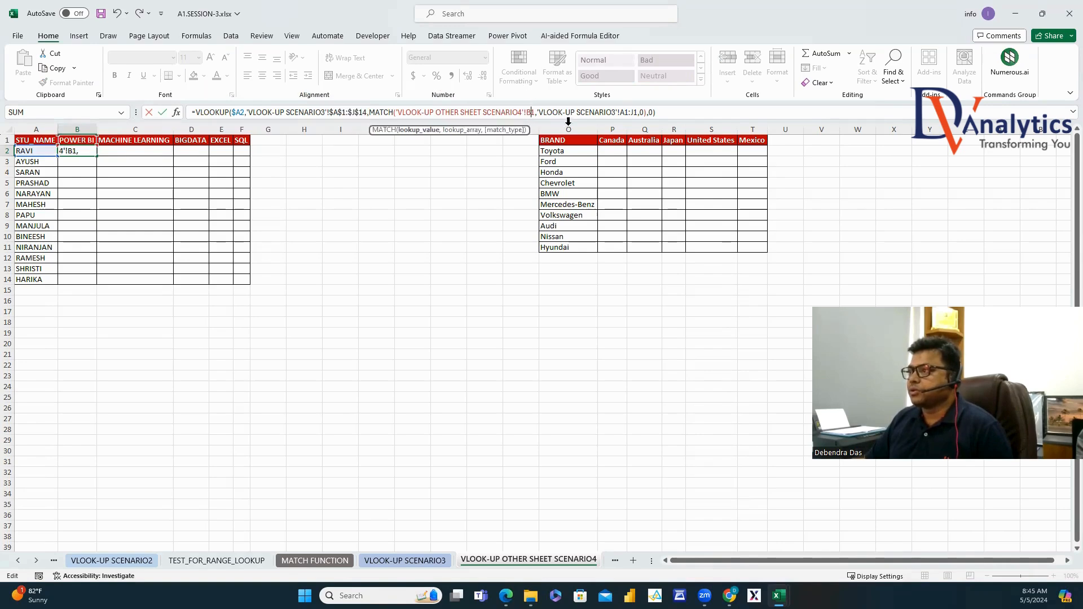
text($)
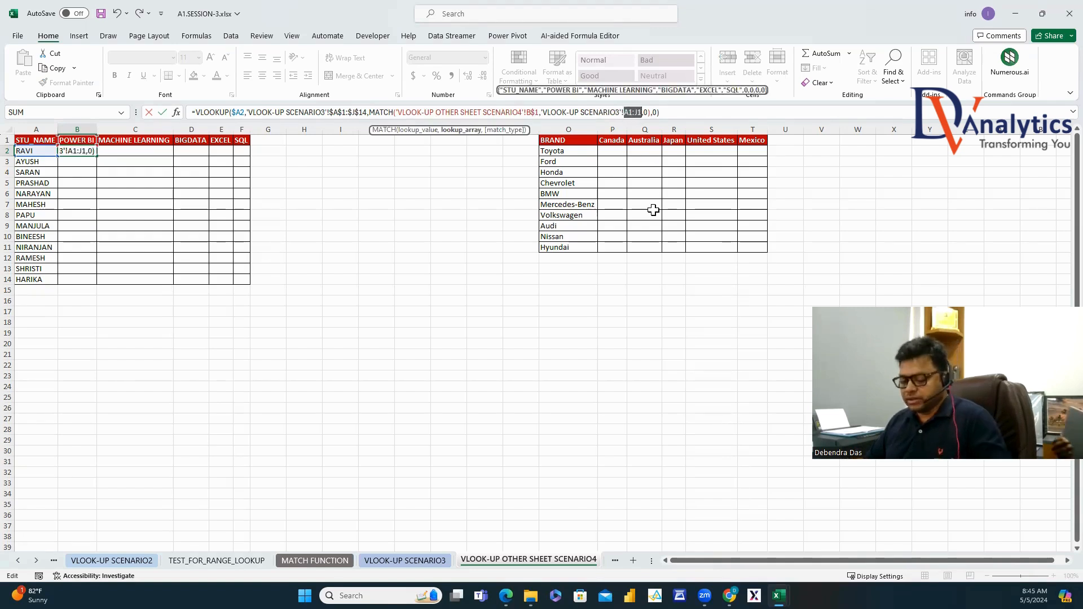
key(F4)
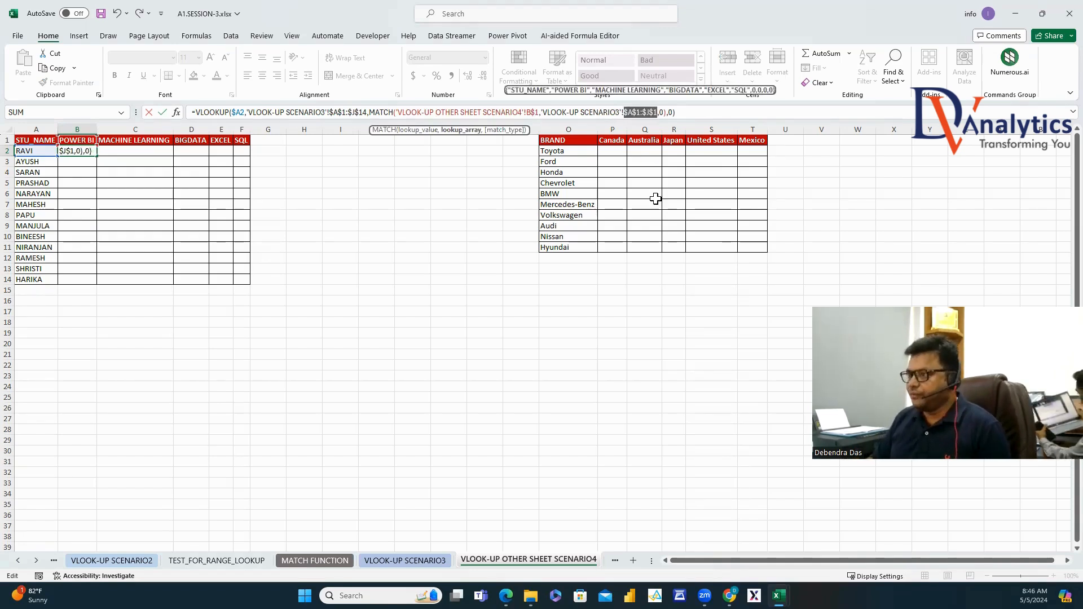
key(Return)
click(84, 152)
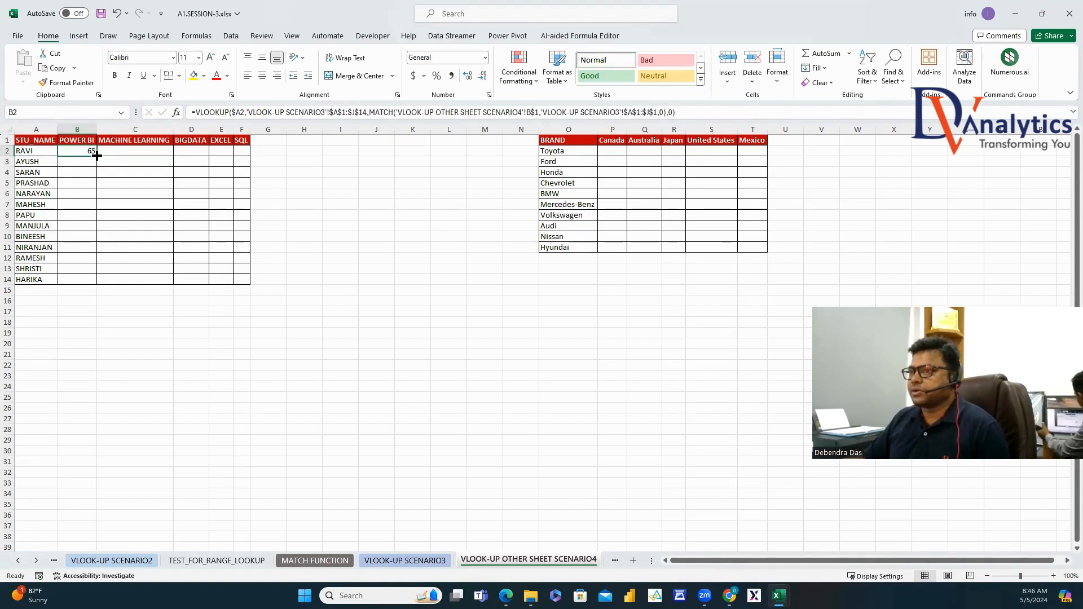
Fill B2's formula across to F2 and down to row 14, then copy its formula text.
drag(96, 156, 249, 158)
double_click(248, 157)
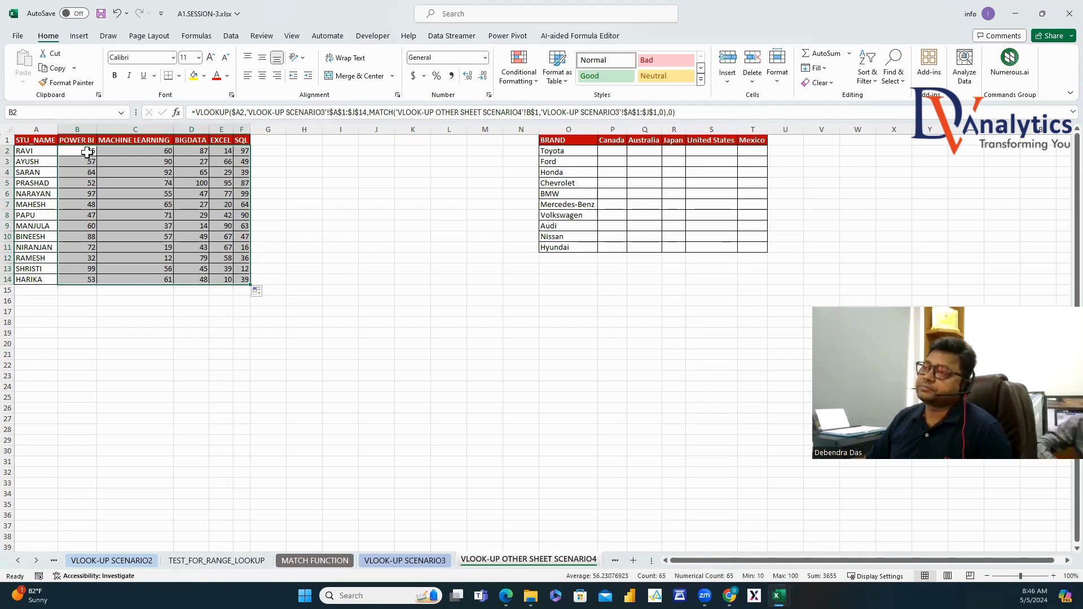
click(88, 152)
click(250, 112)
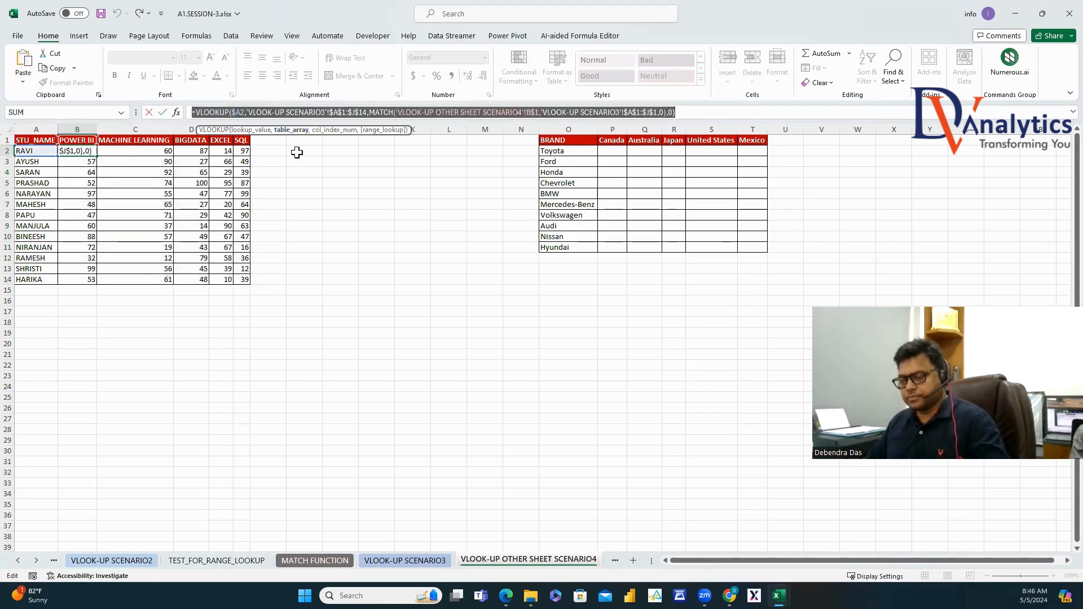
key(ctrl+Return)
Paste the formula as text into D19 and make it dark red and bold.
click(197, 333)
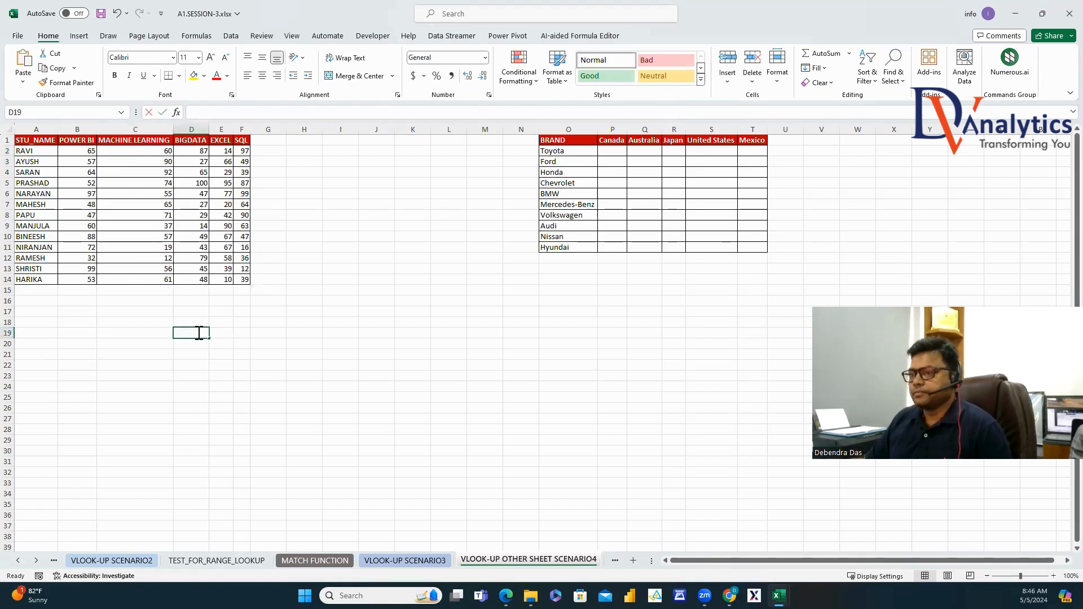
text(')
text(=VLOOKUP($A2,'VLOOK-UP SCENARIO3'!$A$1:$J$14,MATCH('VLOOK-UP OTHER SHEET SCENARIO4'!B$1,'VLOOK-UP SCENARIO3'!$A$1:$J$1,0),0))
key(Tab)
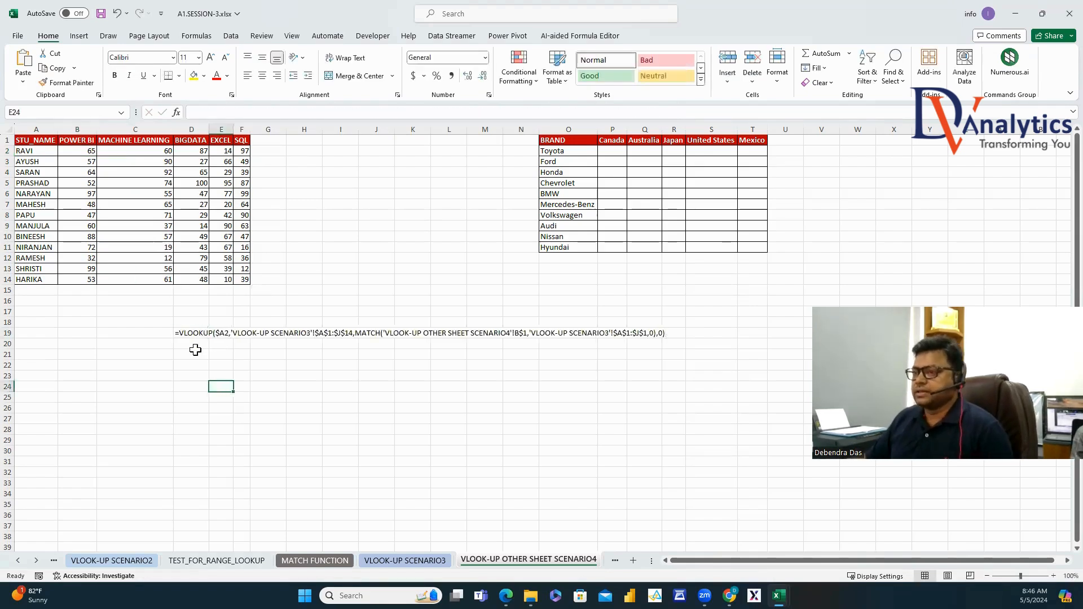
key(shift+Tab)
click(226, 78)
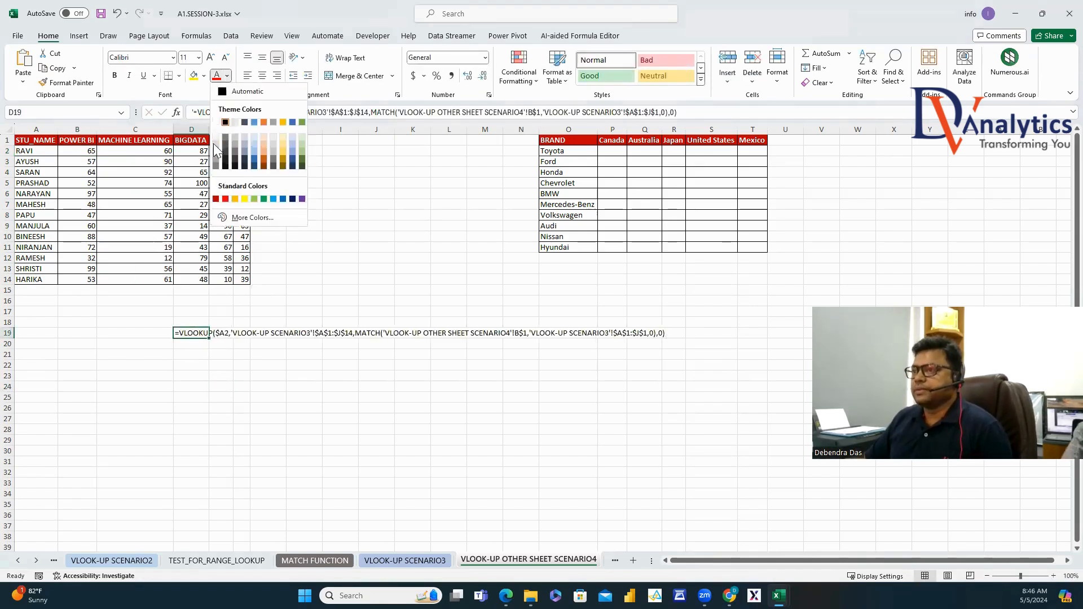
click(218, 203)
click(115, 76)
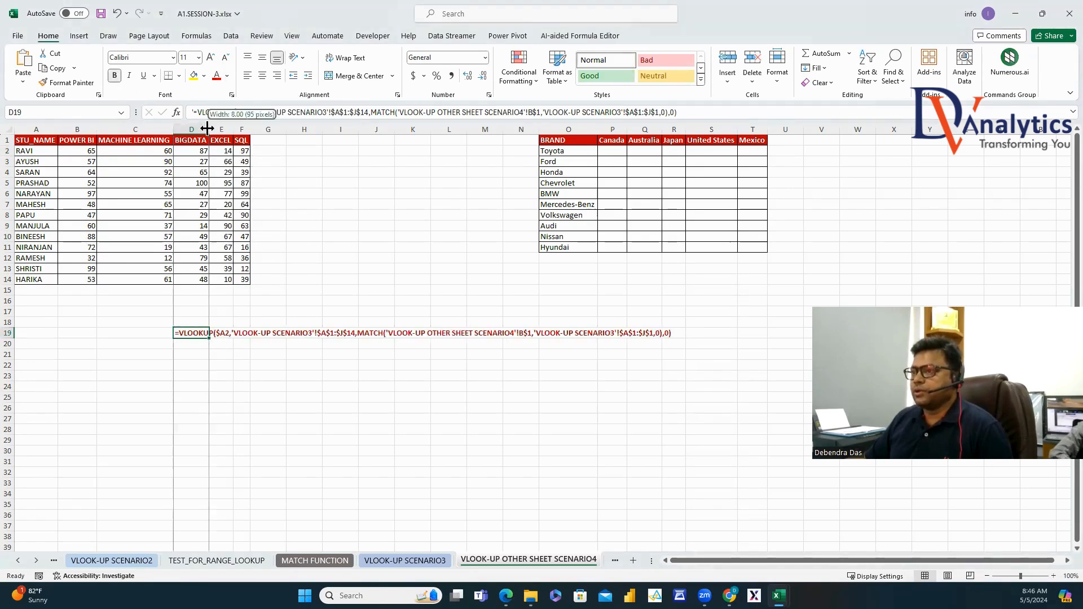
Widen column D and label C20 'LOOKUP VALUE' with $A2 in D20.
double_click(210, 129)
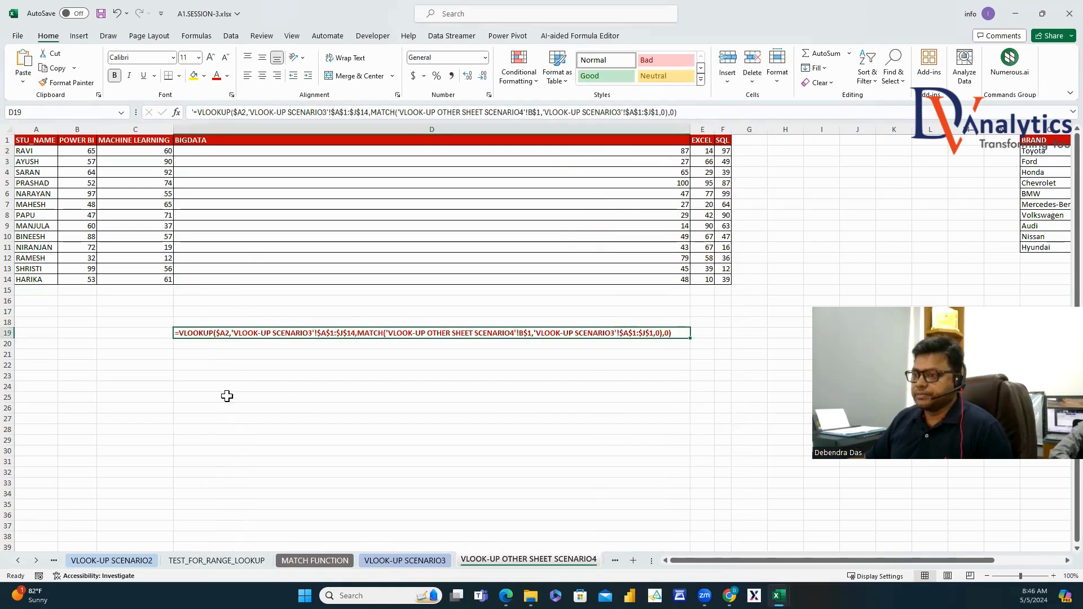
click(145, 345)
text(LOOKU)
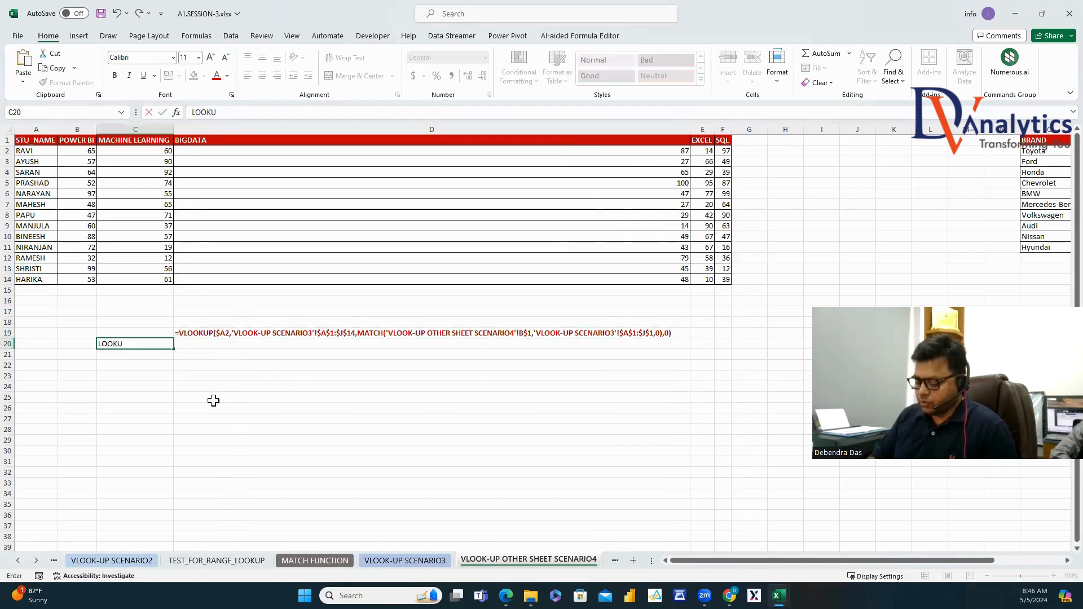
text(P VALUE)
click(204, 388)
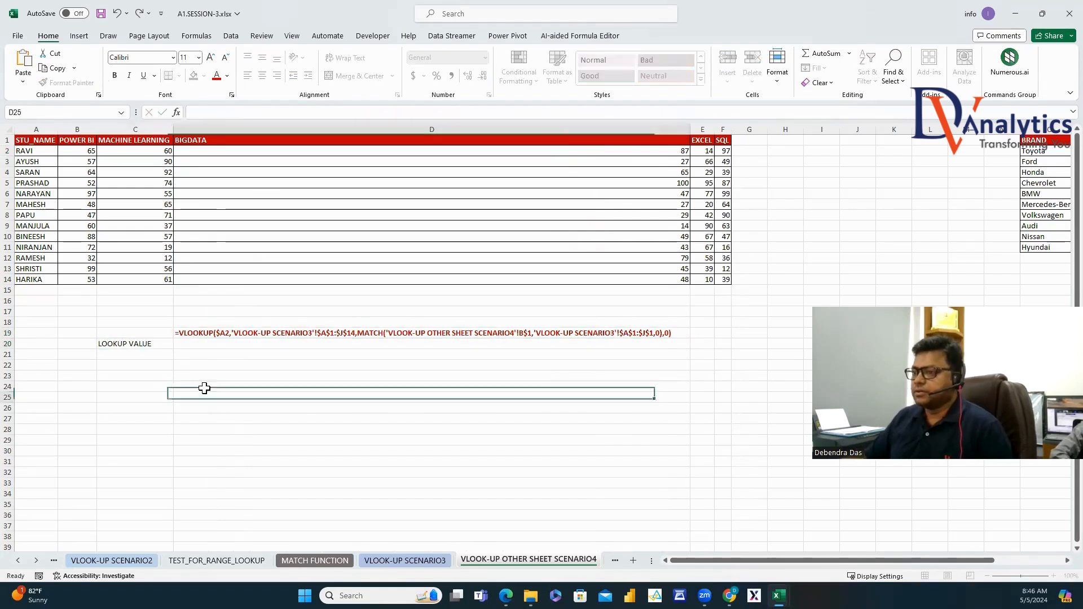
click(208, 334)
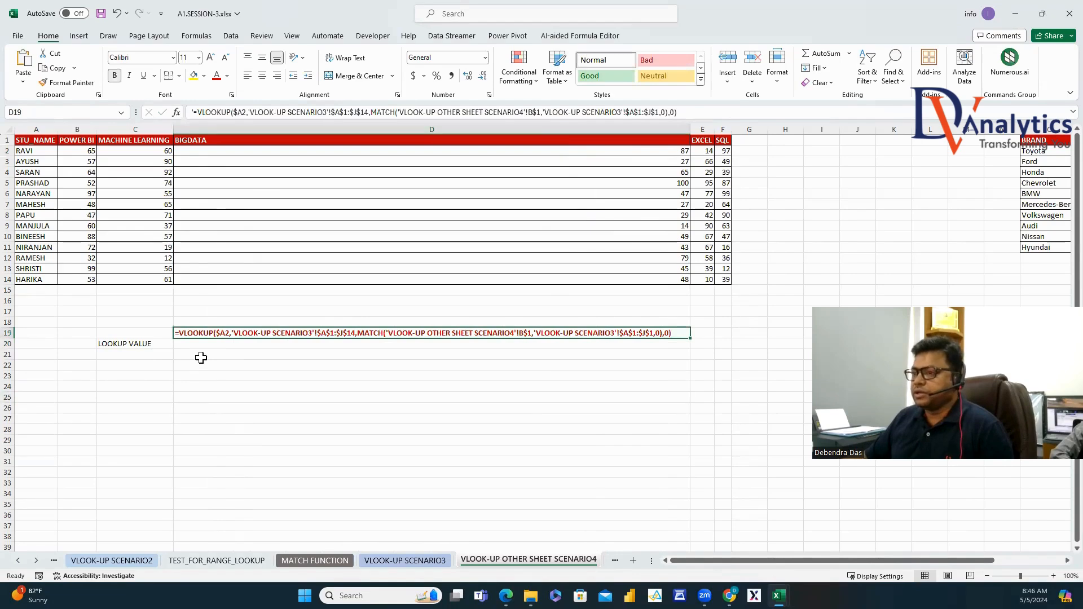
click(241, 113)
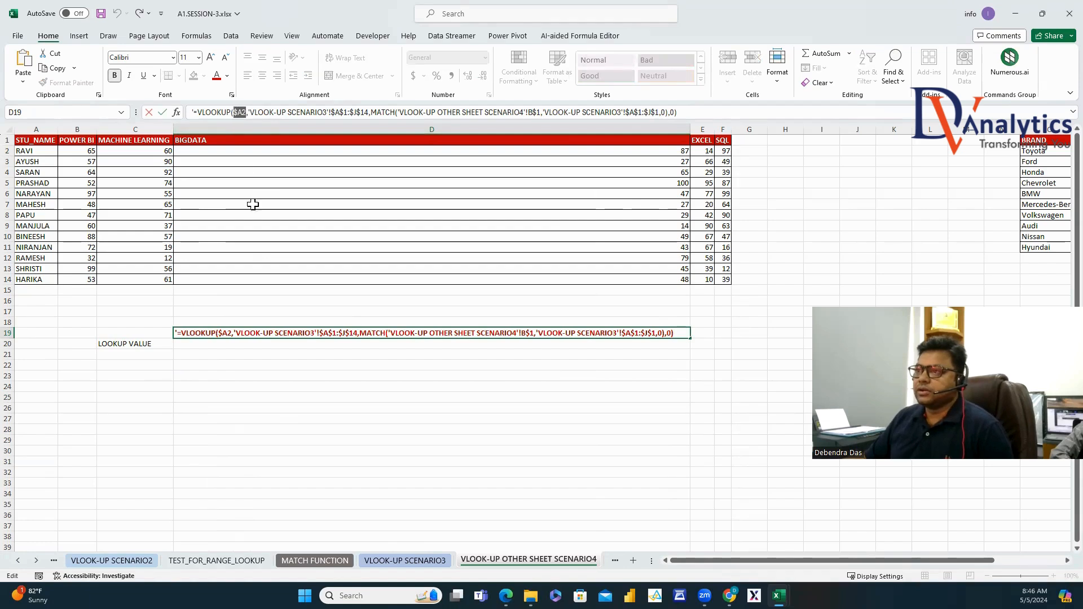
key(Escape)
click(207, 346)
text($A2)
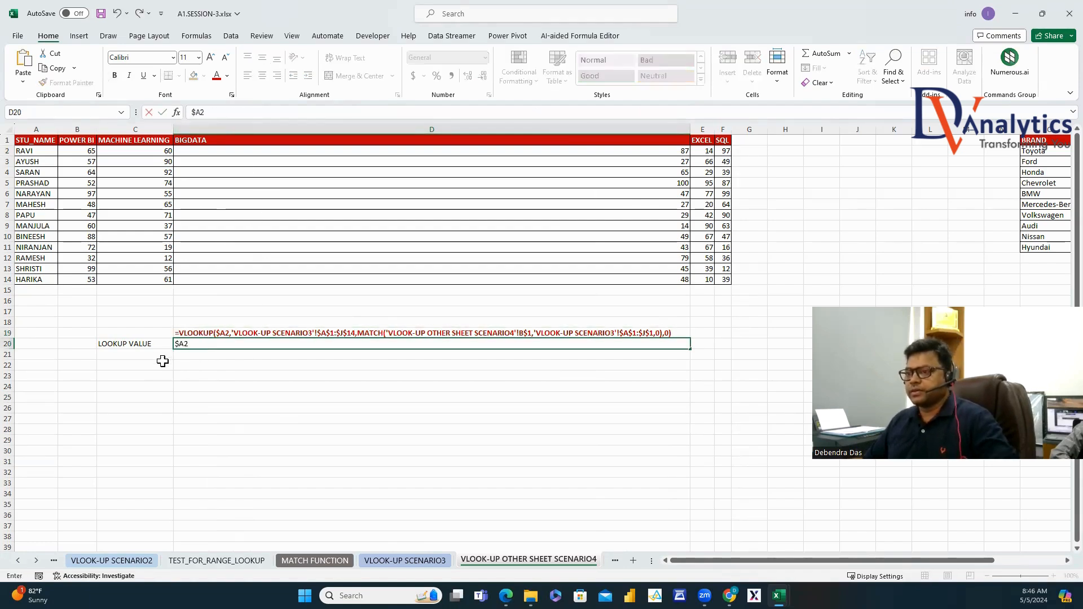
click(161, 355)
Label C21 'TABLE ARRAY' and paste the formula's table range into D21.
text(TABLE ARRA)
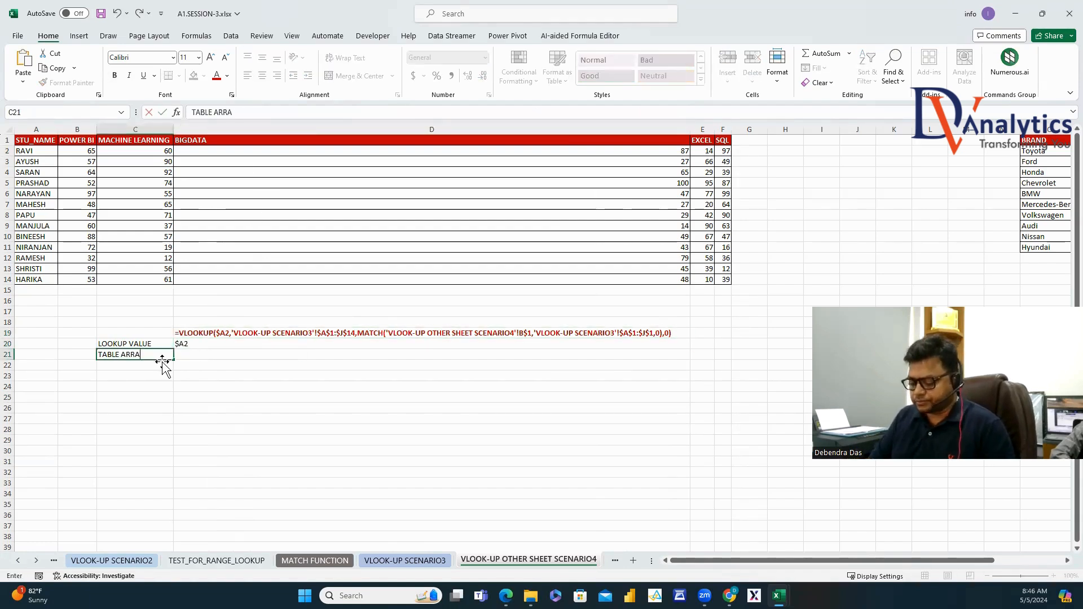
text(Y)
click(190, 388)
click(223, 334)
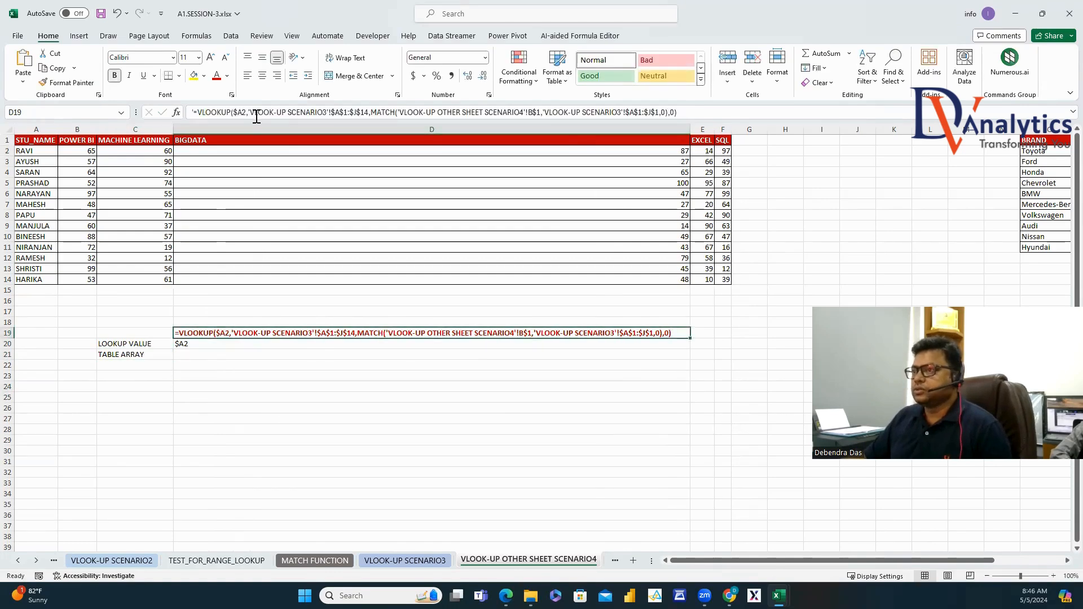
click(248, 111)
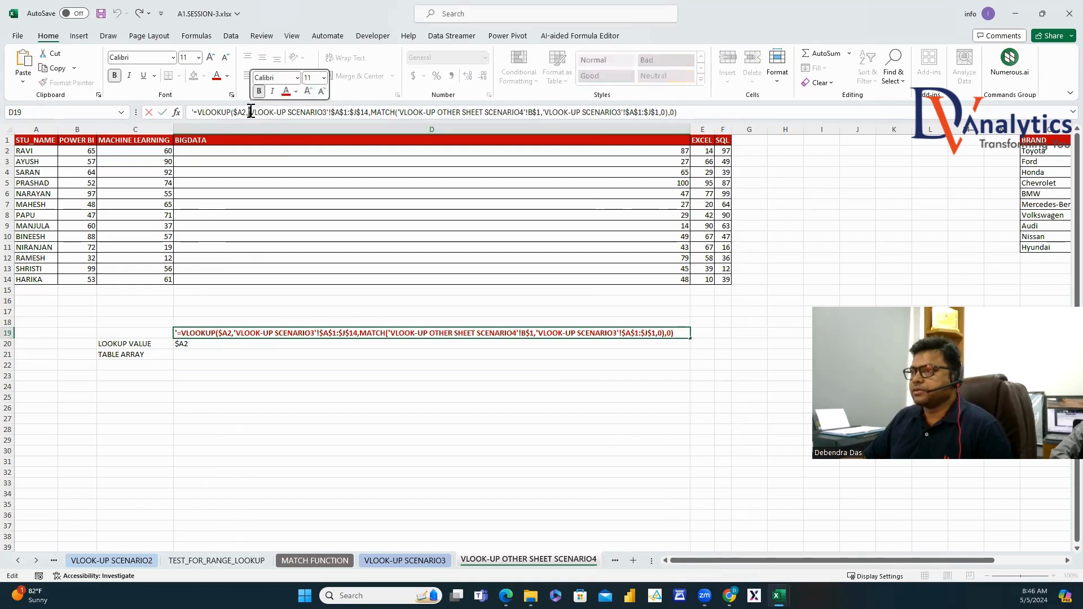
drag(248, 112, 282, 111)
drag(353, 110, 353, 110)
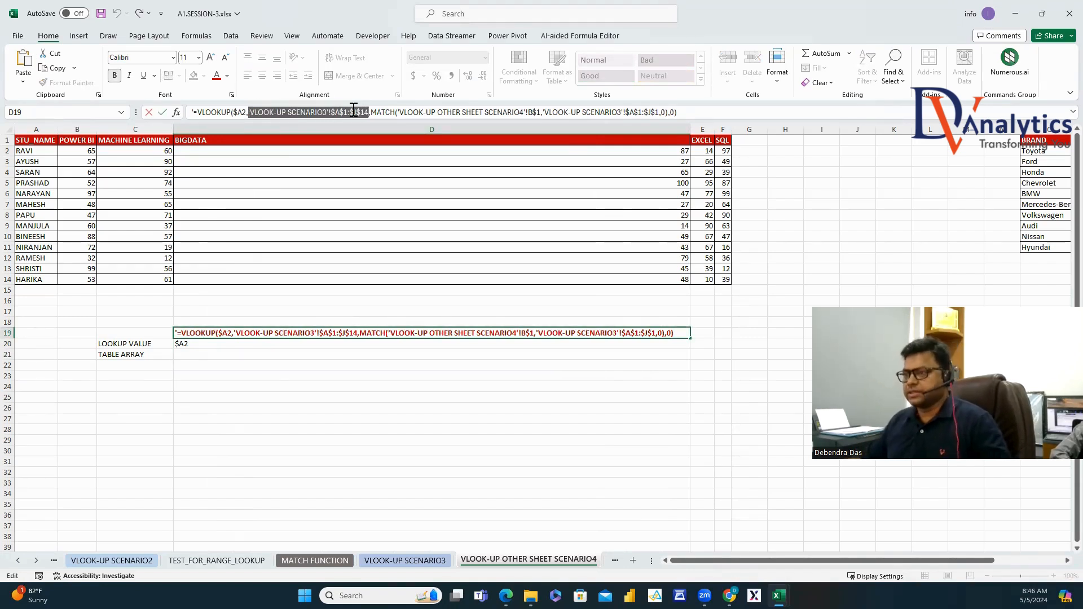
click(188, 353)
text('VLOOK-UP SCENARIO3'!$A$1:$J$14)
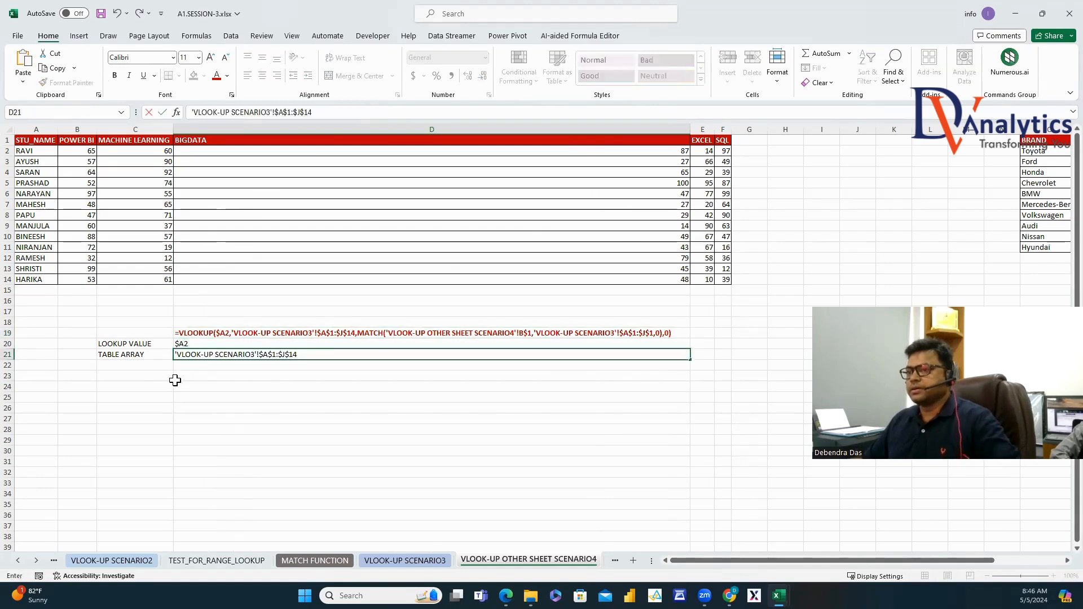
Label C22 'COLUMN INDEX' and paste the formula's MATCH part into D22.
click(157, 368)
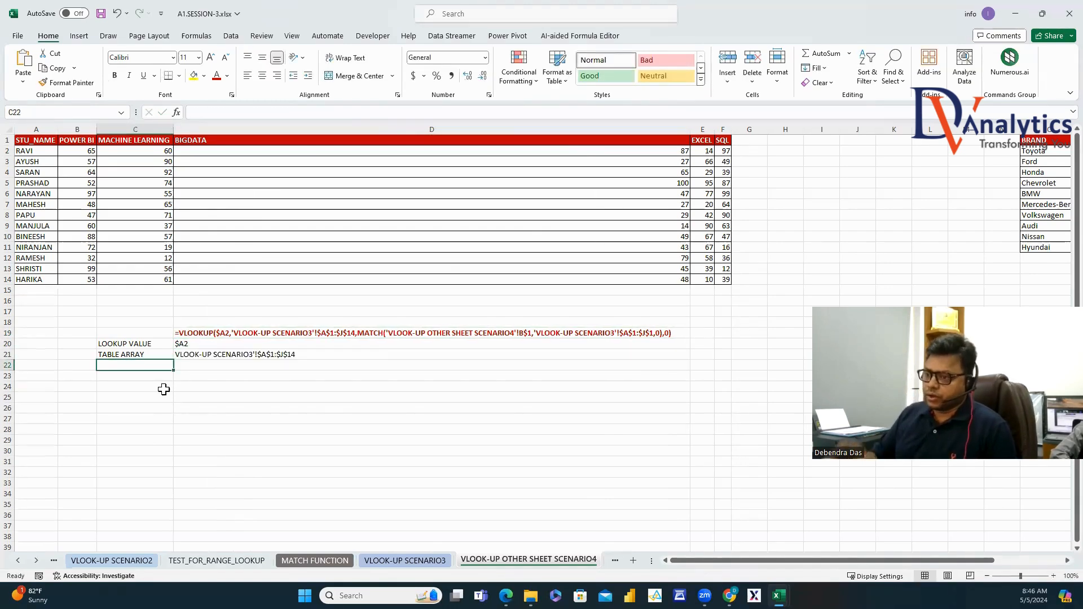
text(COLUMN INDEX)
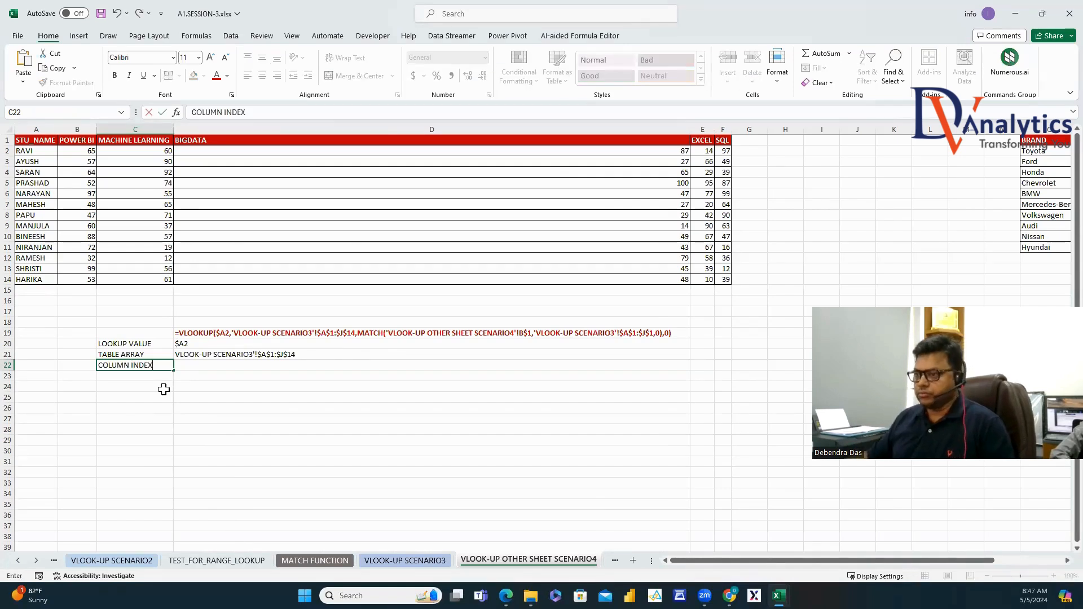
click(206, 417)
click(242, 333)
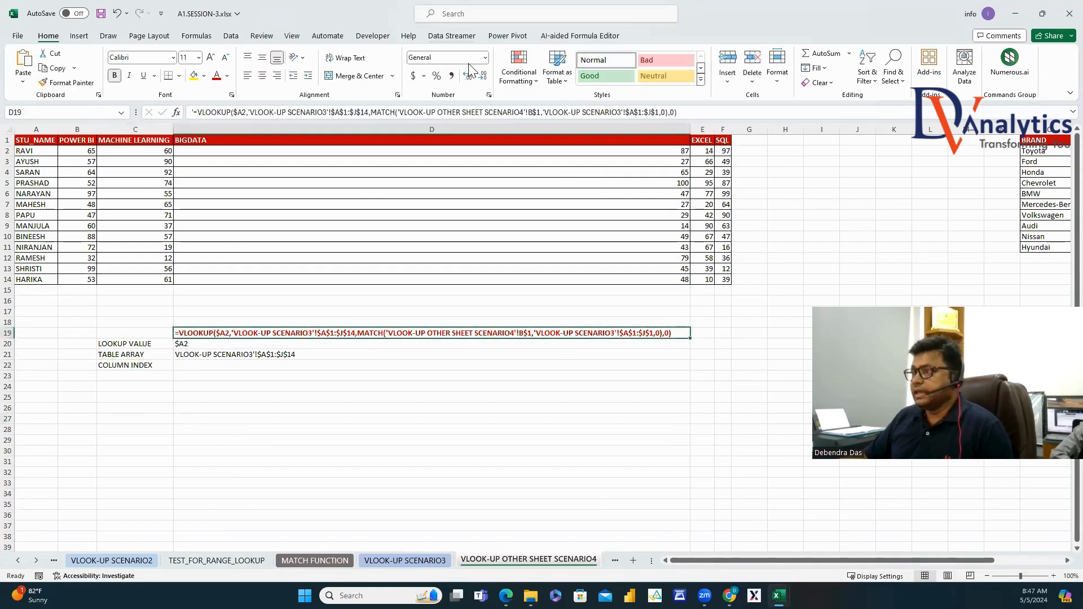
click(370, 114)
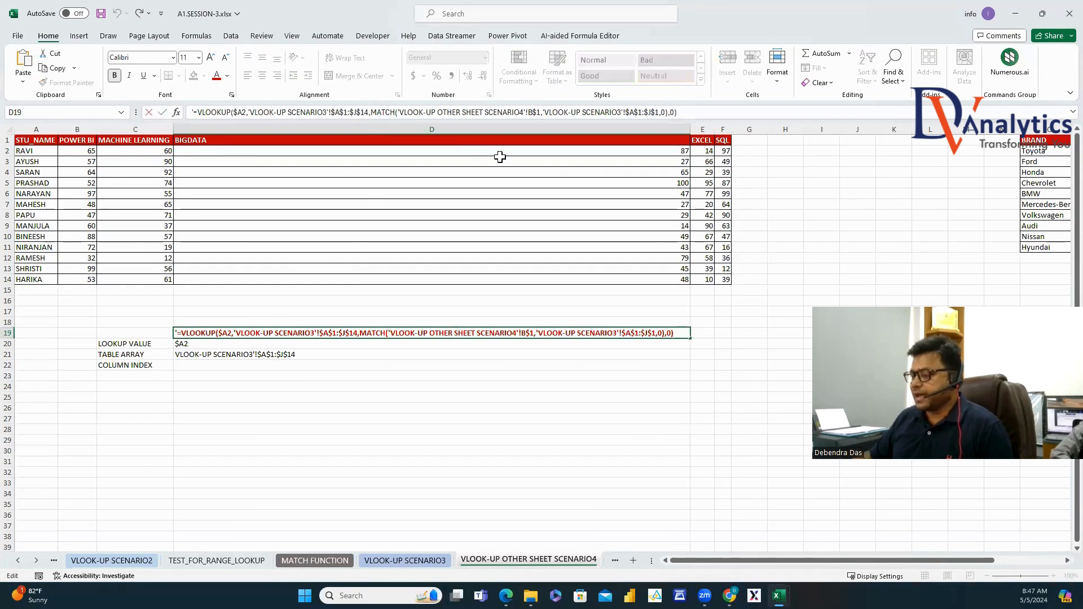
key(shift+Right)
key(shift+Right)
key(shift+Right)
key(shift+Right)
key(shift+Right)
key(shift+Right)
key(shift+Right)
key(shift+Right)
key(shift+Right)
key(shift+Right)
key(shift+Right)
key(shift+Right)
key(shift+Right)
key(shift+Right)
key(shift+Right)
key(shift+Right)
key(shift+Right)
key(shift+Right)
key(shift+Right)
key(shift+Right)
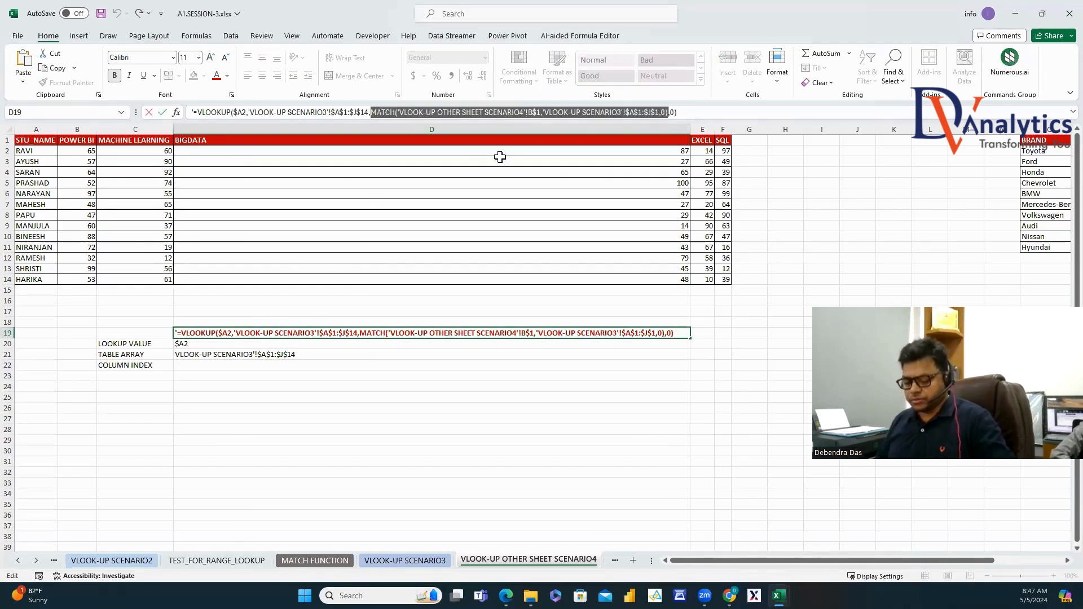
key(Escape)
click(187, 365)
text(MATCH('VLOOK-UP OTHER SHEET SCENARIO4'!B$1,'VLOOK-UP SCENARIO3'!$A$1:$J$1,0))
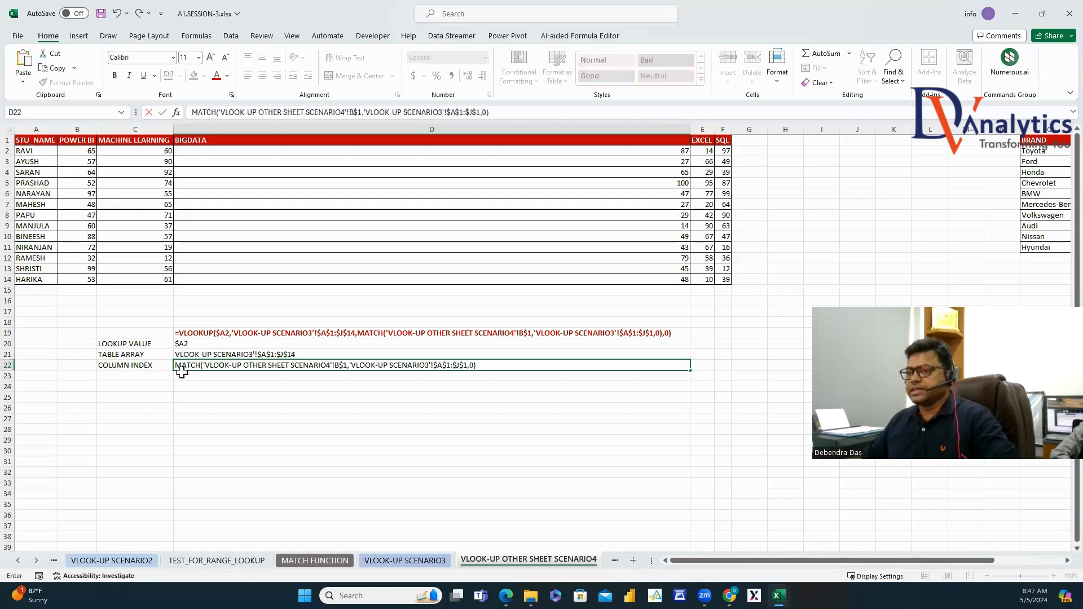
key(Return)
Add 'RANGE LOOKUP' with 0 in row 23, then make labels C20:C23 red and bold.
key(Left)
text(RANGE LOOK)
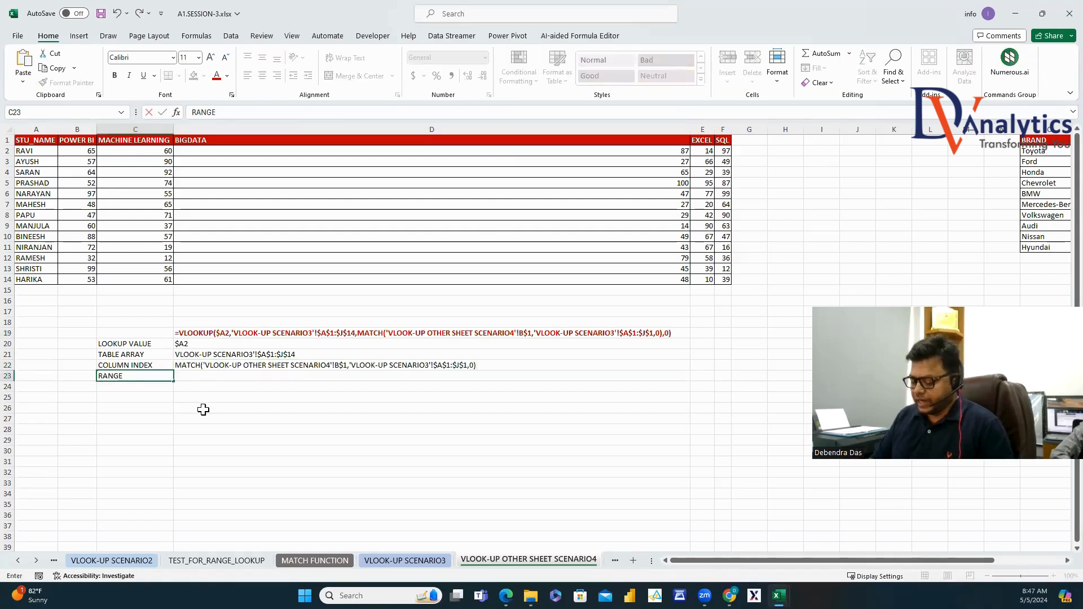
click(298, 376)
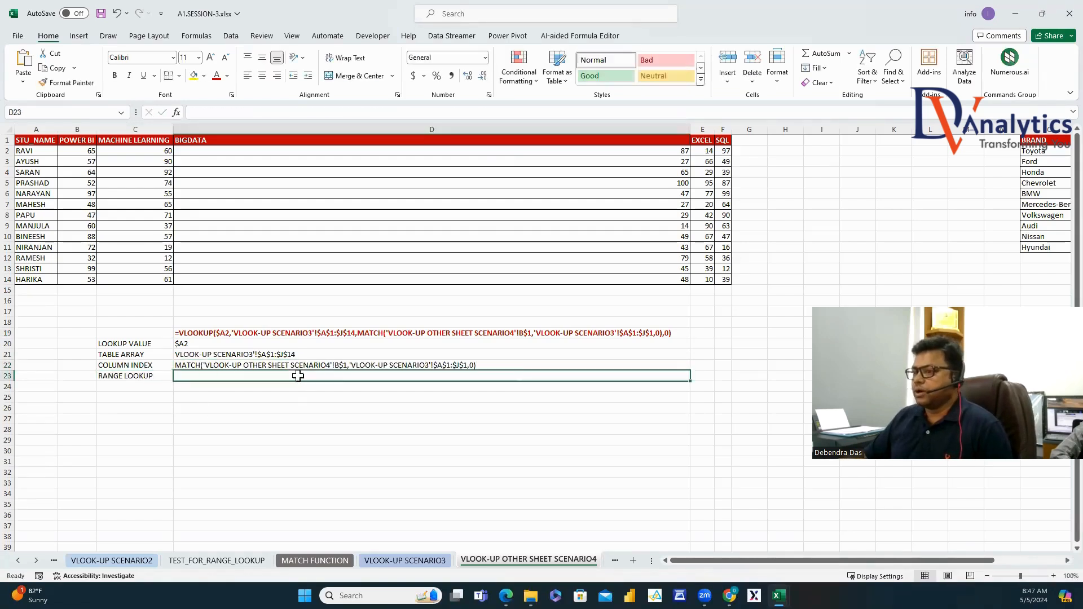
text(0)
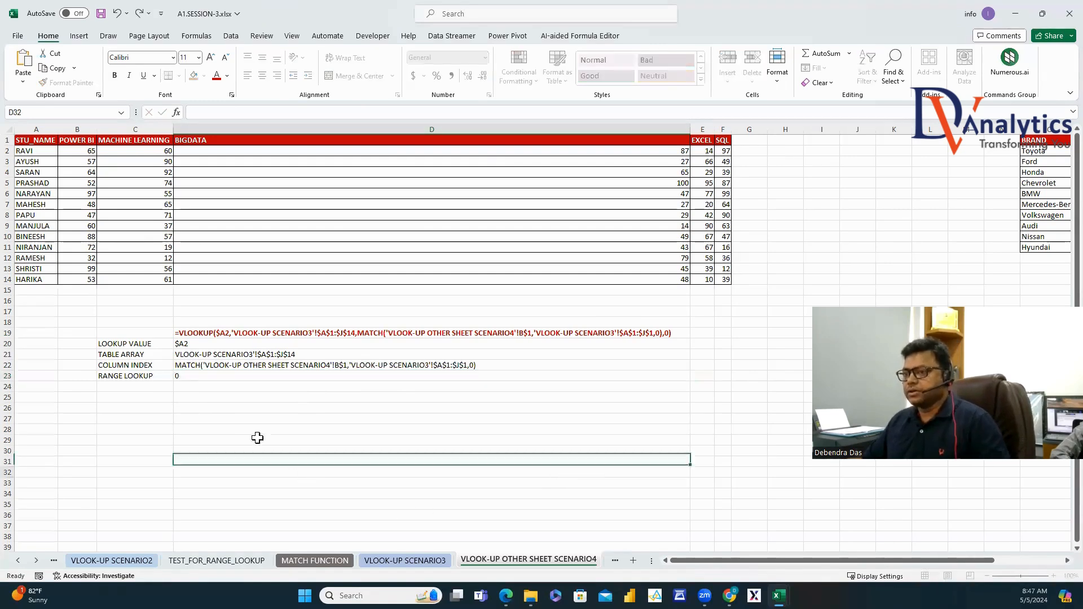
click(142, 346)
drag(142, 351, 141, 376)
click(216, 75)
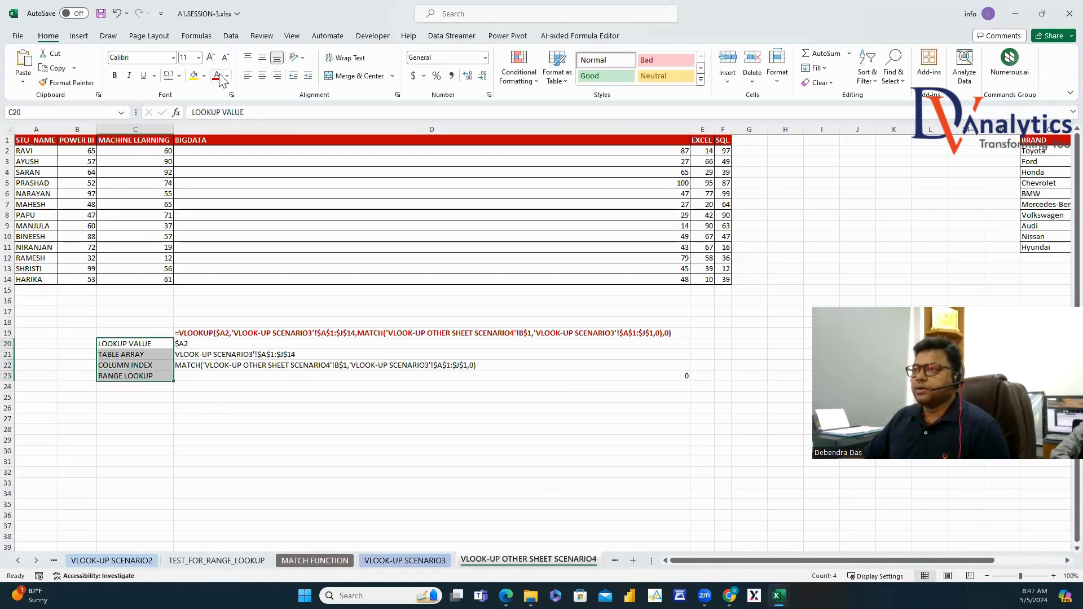
click(115, 75)
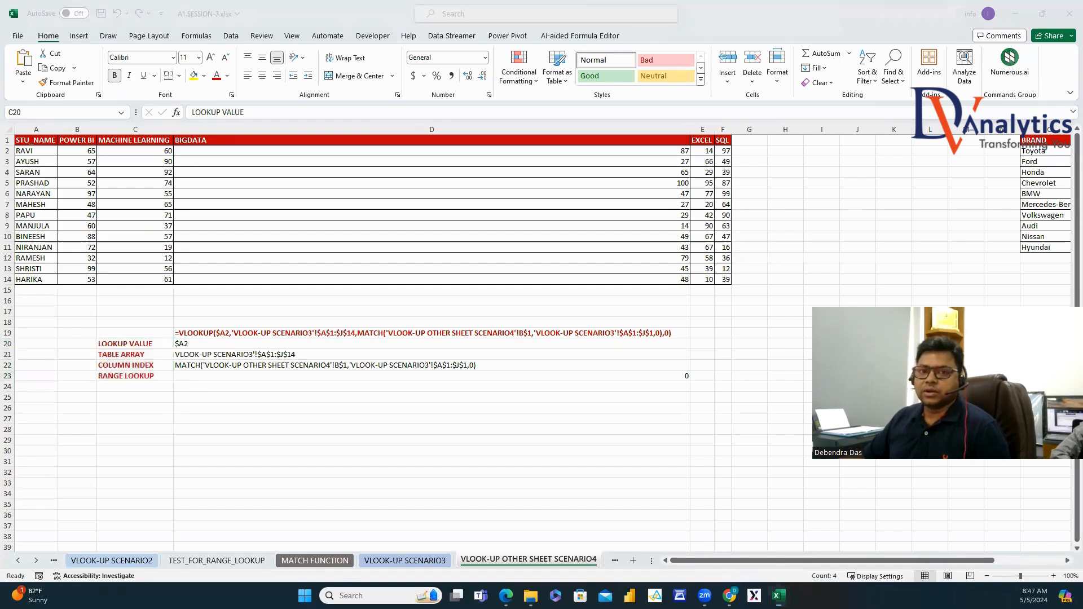
click(256, 463)
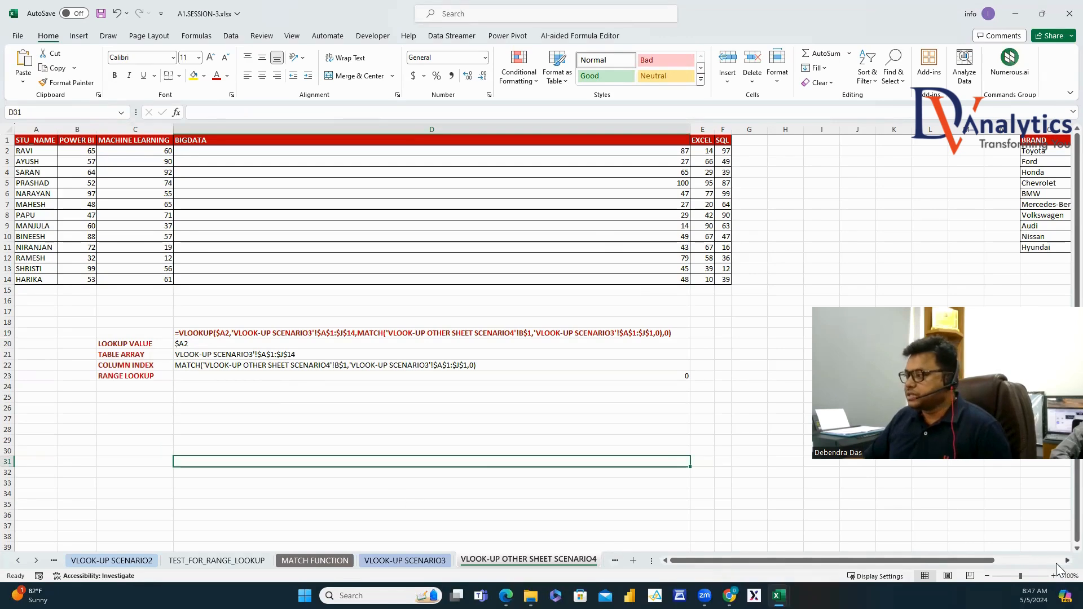
scroll(1060, 565, right, 10)
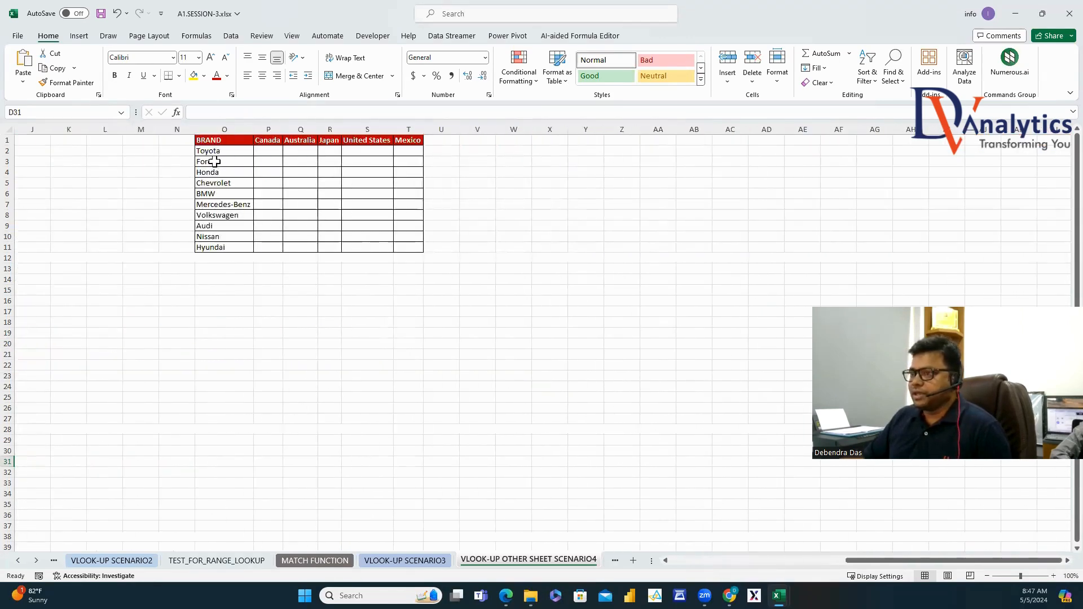
drag(214, 151, 213, 246)
key(ctrl+v)
drag(263, 140, 421, 140)
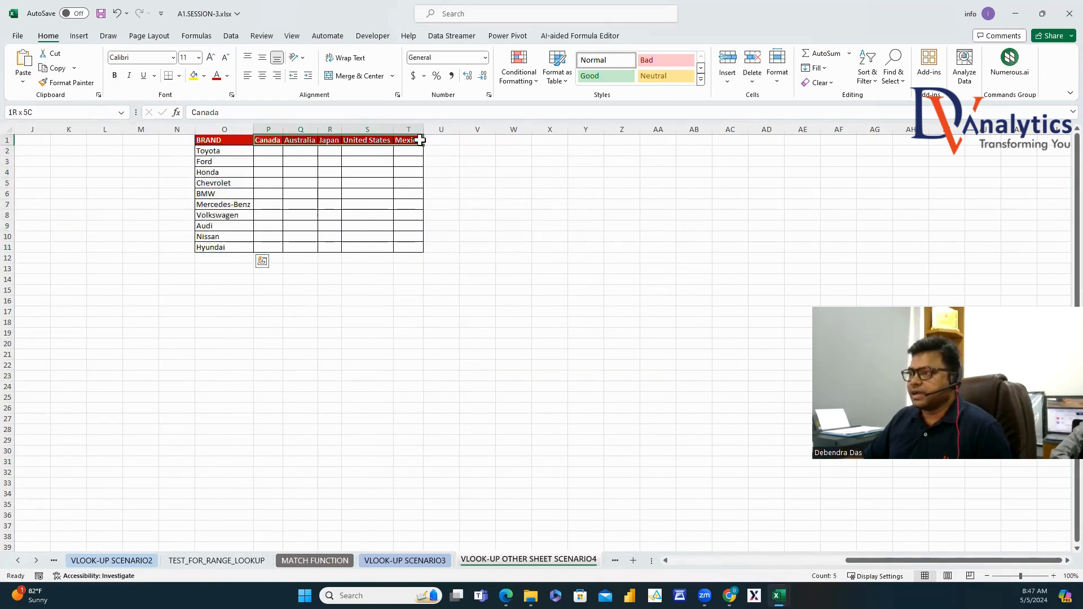
drag(278, 155, 407, 248)
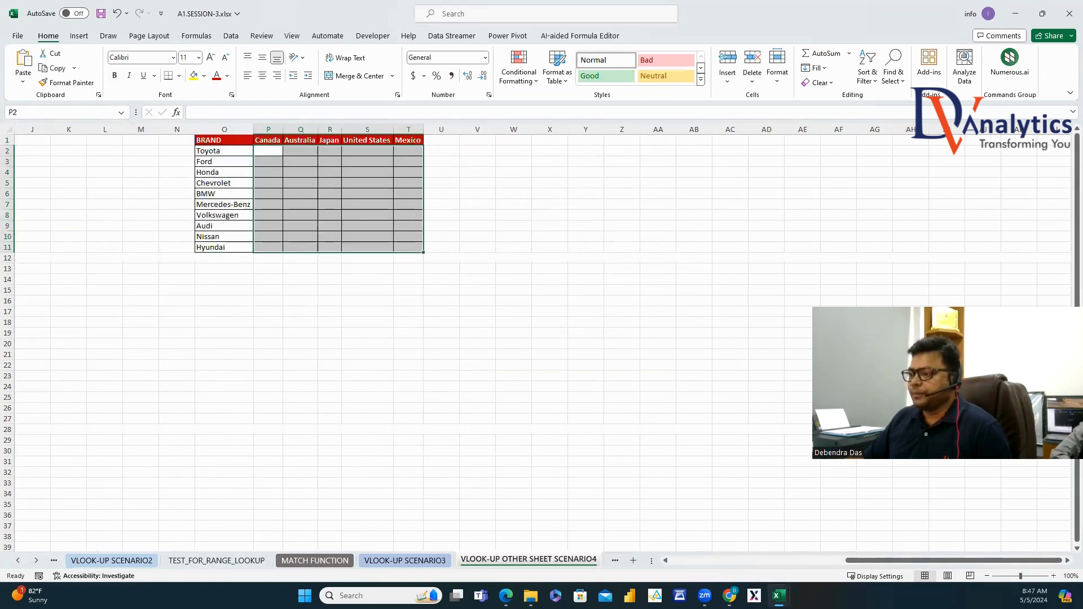
click(404, 560)
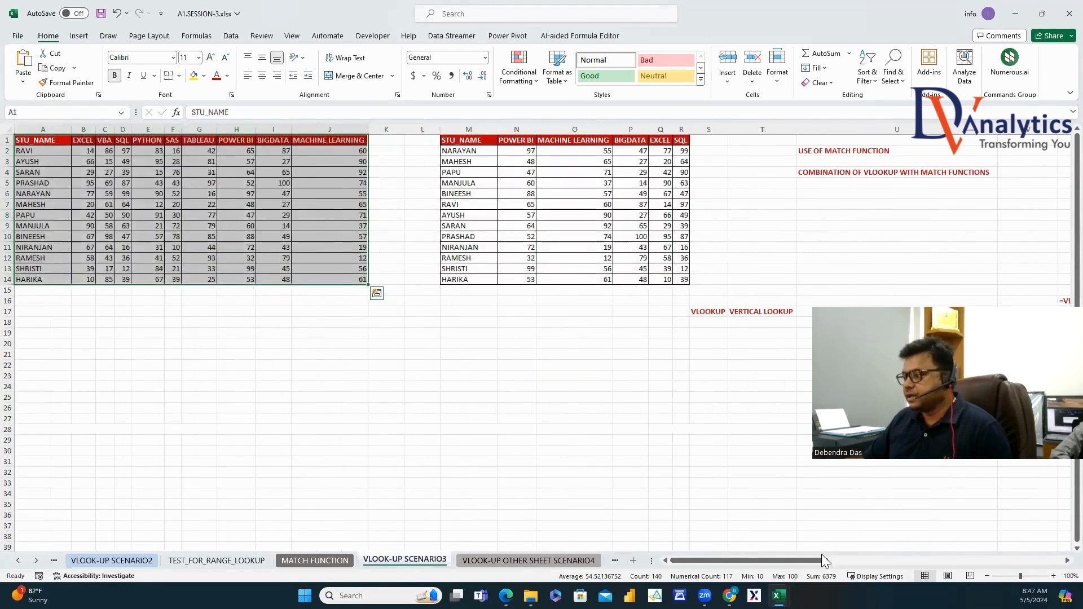
drag(823, 557, 1006, 573)
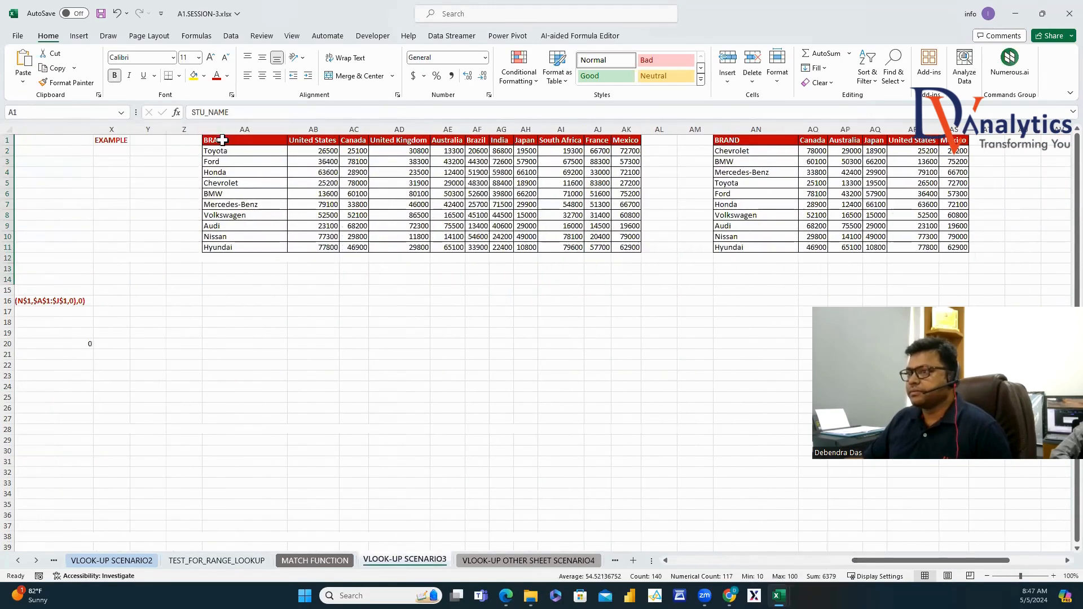
drag(225, 140, 629, 249)
key(ctrl+c)
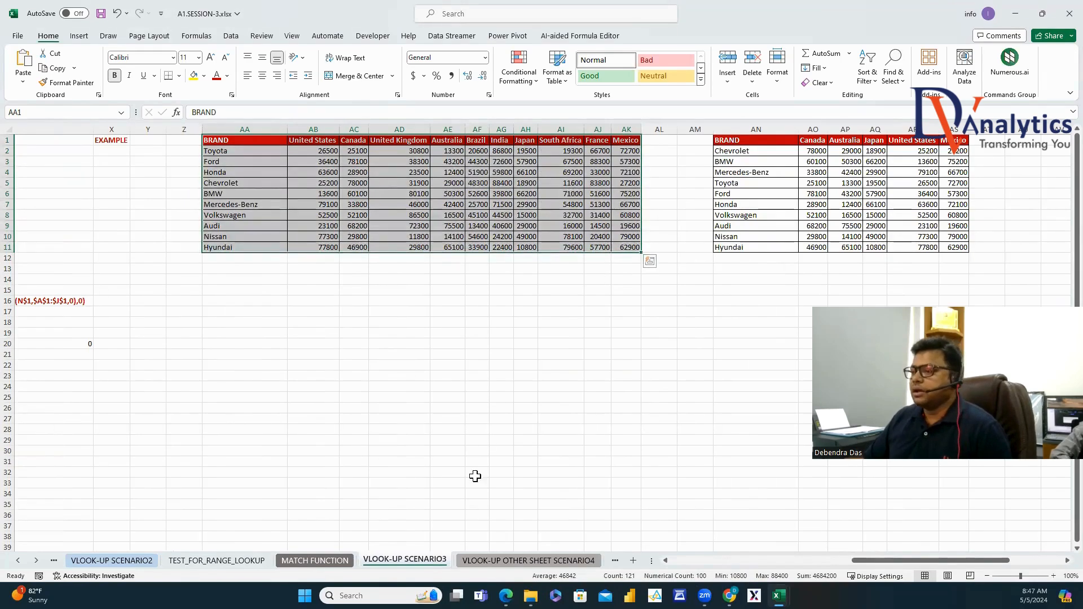
click(462, 562)
click(267, 152)
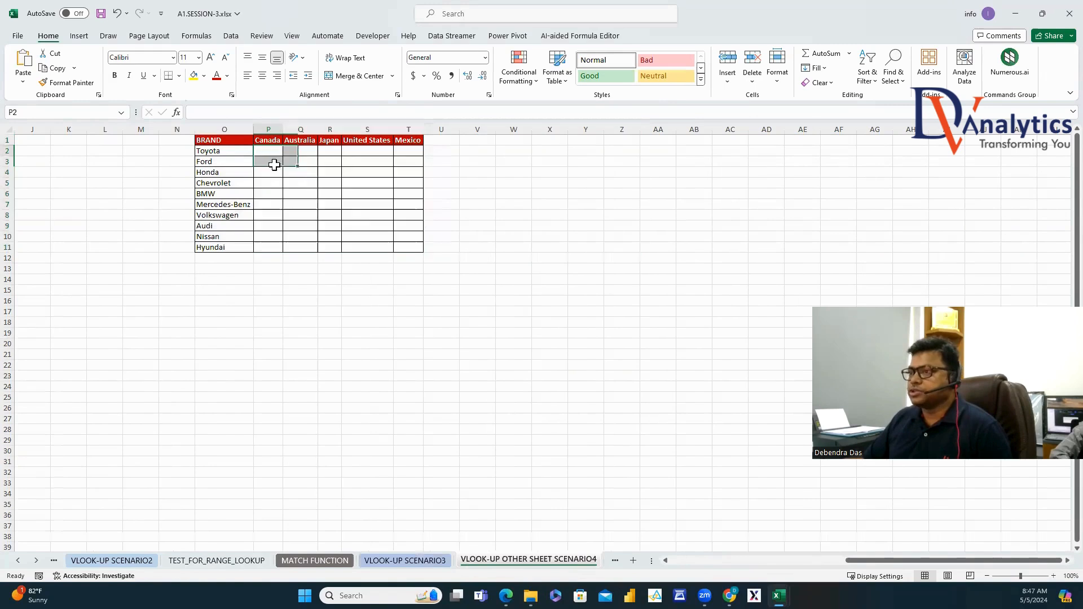
Start P2's VLOOKUP with lookup value O2 and table 'VLOOK-UP SCENARIO3'!AA1:AK11.
text(=VL)
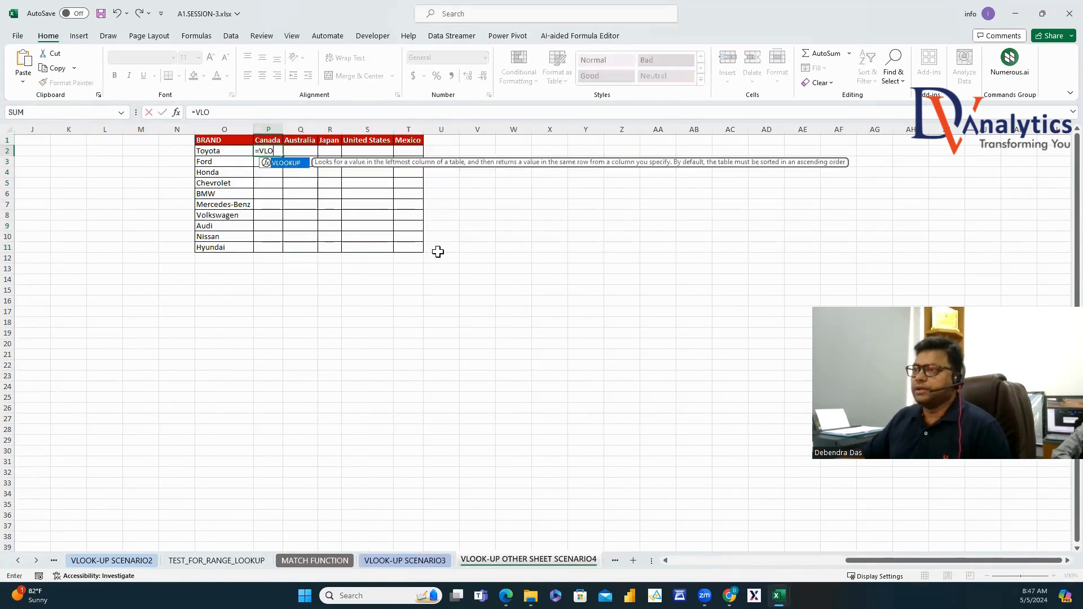
text(O)
key(Tab)
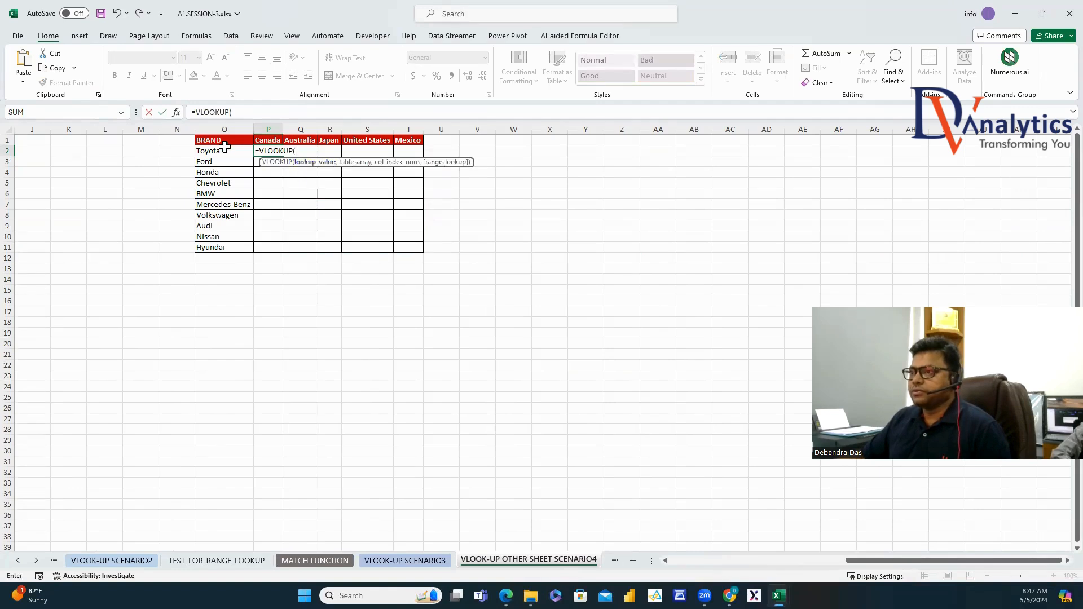
click(224, 150)
text(,)
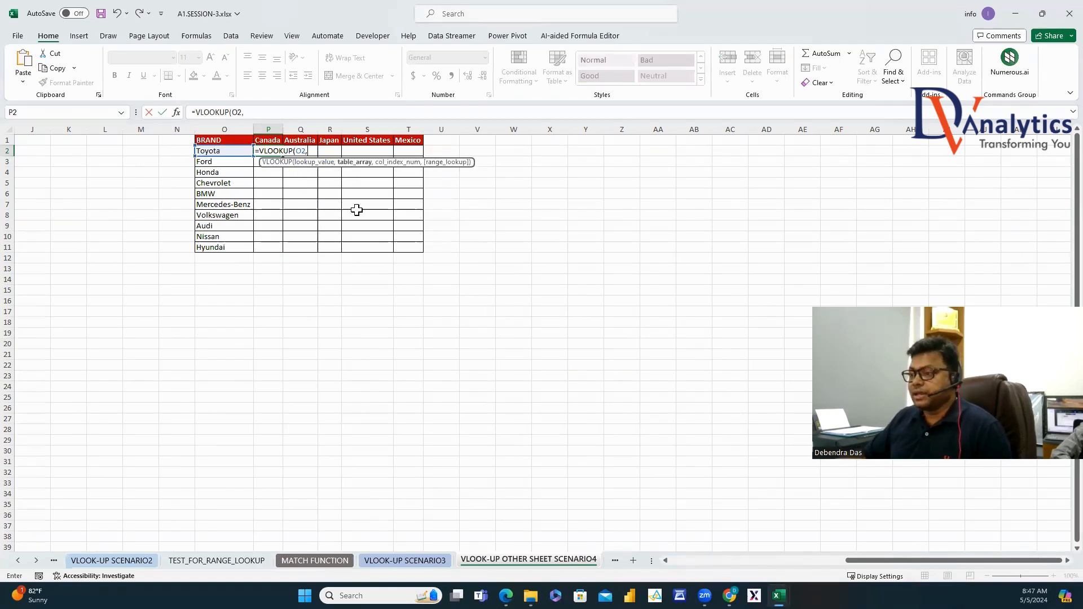
click(412, 562)
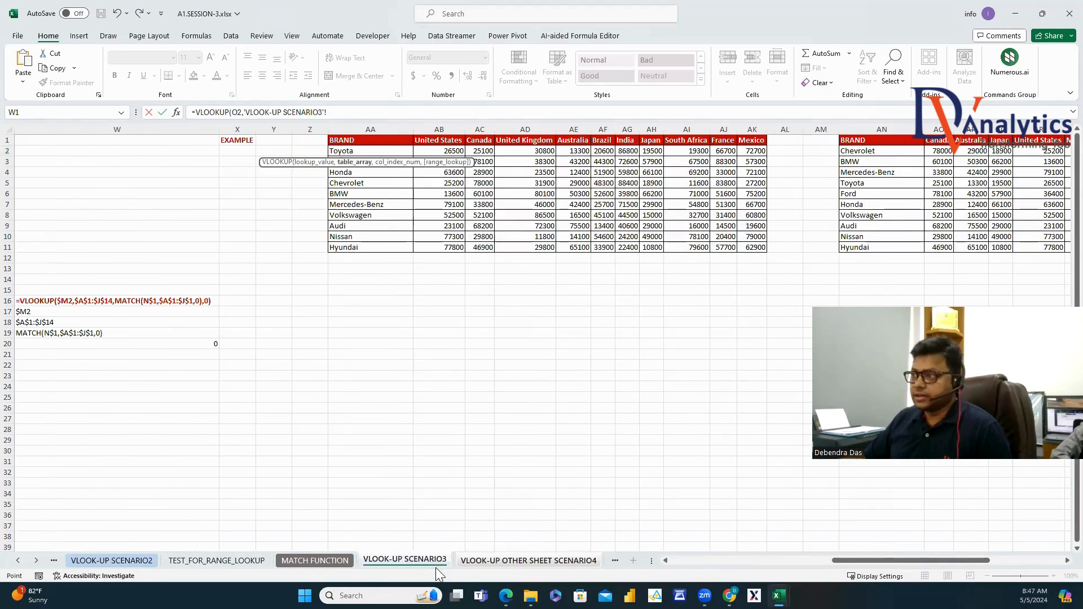
drag(339, 141, 746, 249)
Finish it with MATCH(P1,'VLOOK-UP SCENARIO3'!AA1:AK1,0) and exact match, returning 25100.
text(,)
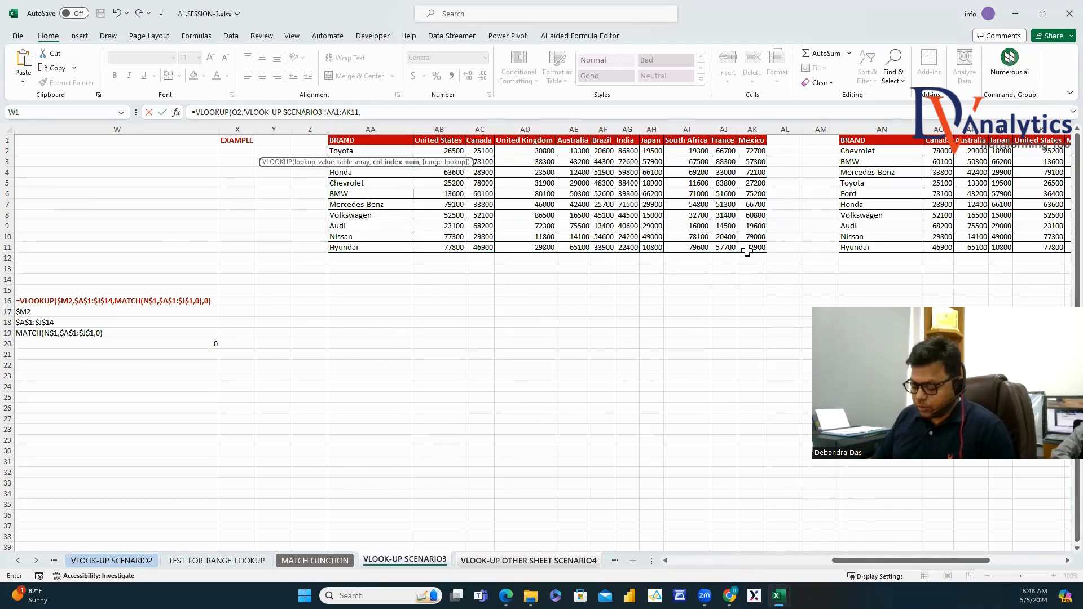
text(MATCH()
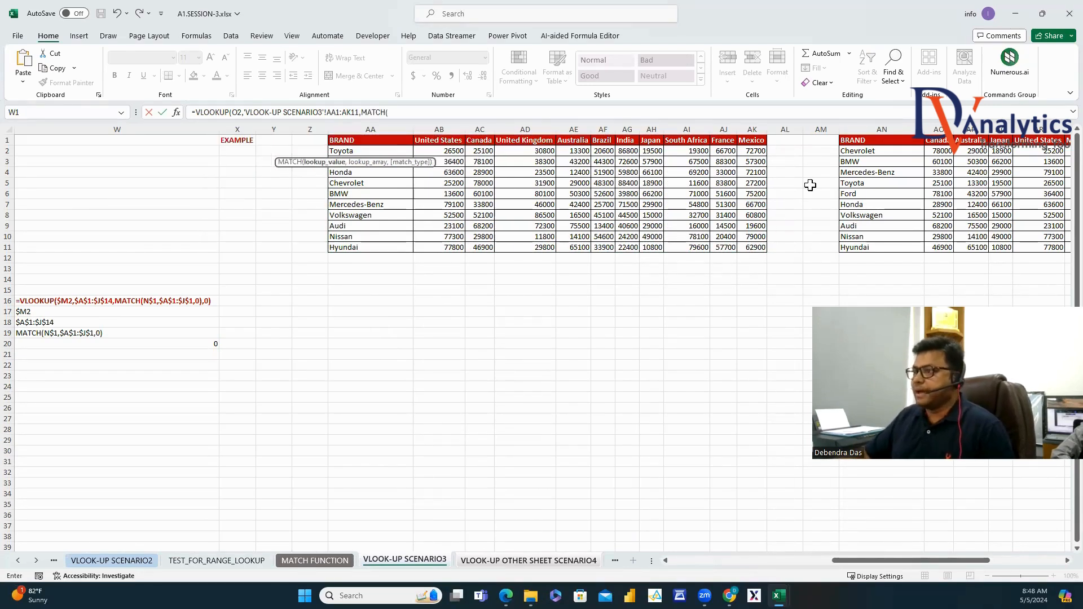
click(522, 561)
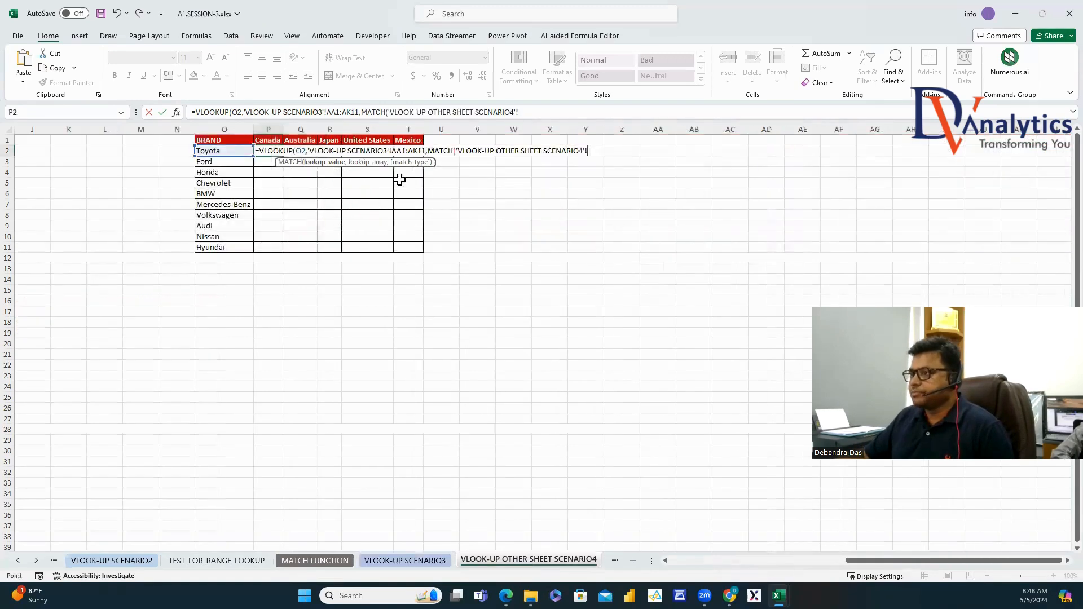
click(267, 140)
text(,)
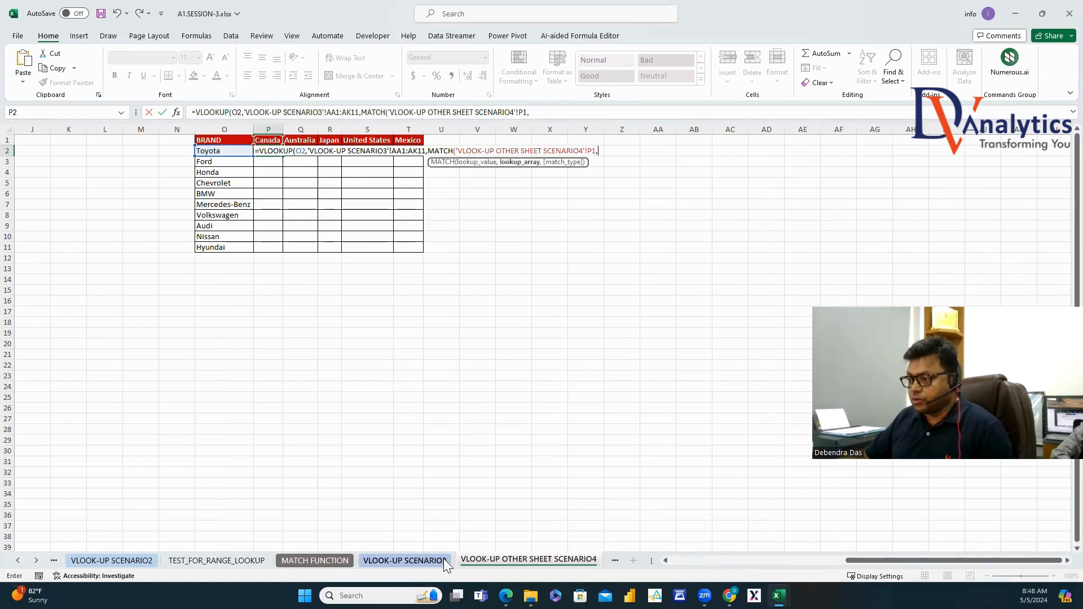
click(439, 560)
drag(370, 140, 752, 140)
text(,0)
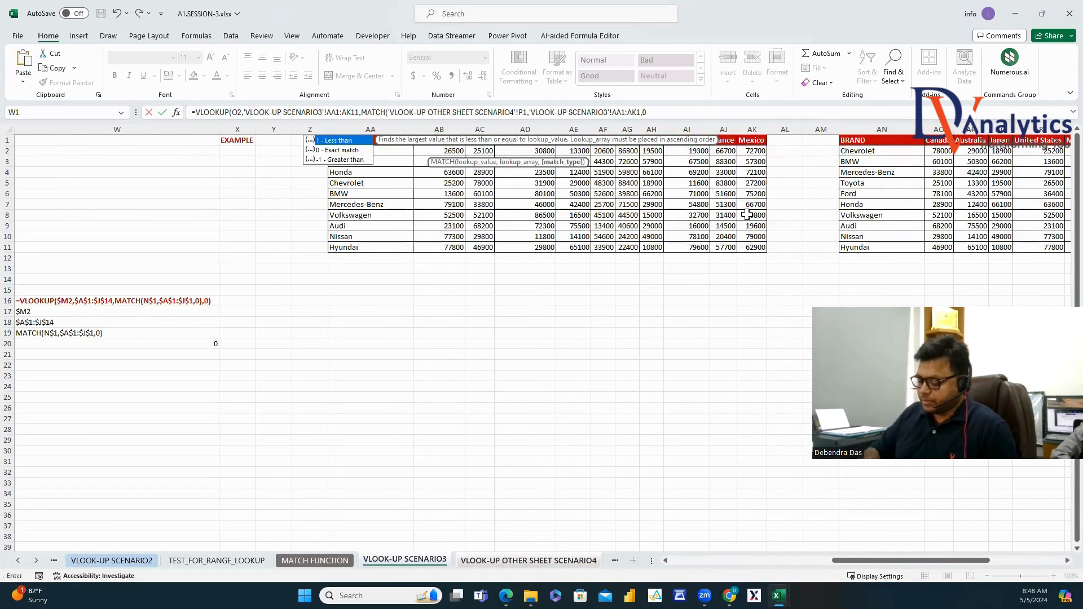
text(),0))
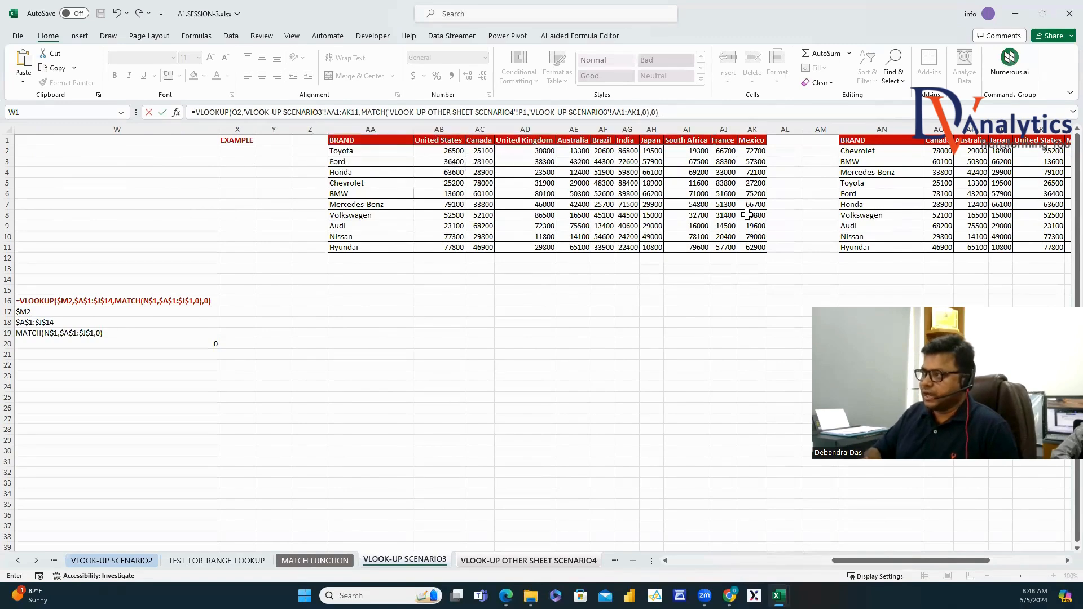
key(Return)
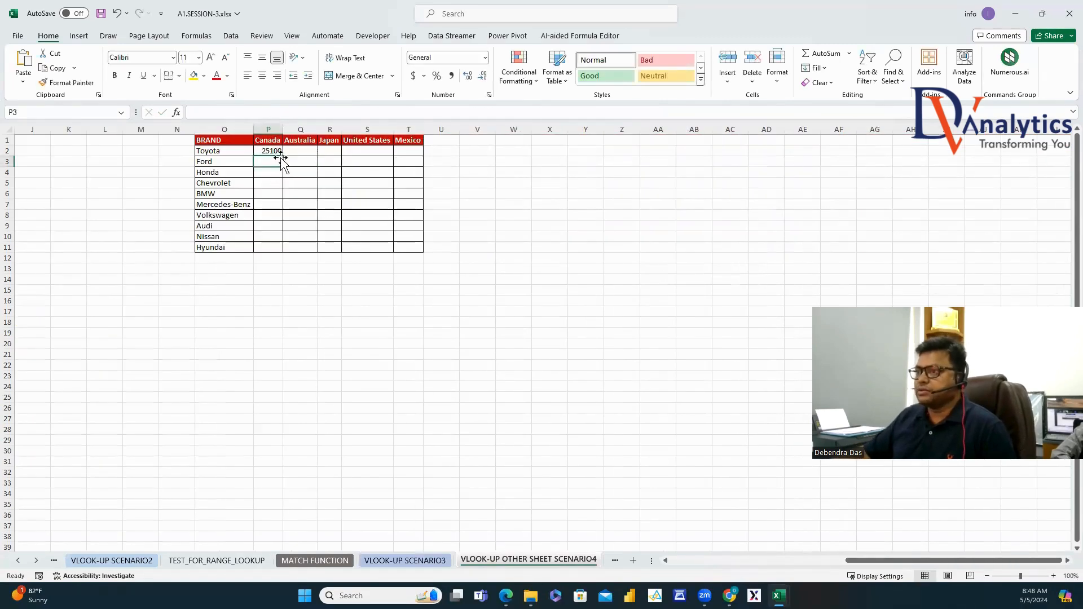
click(277, 152)
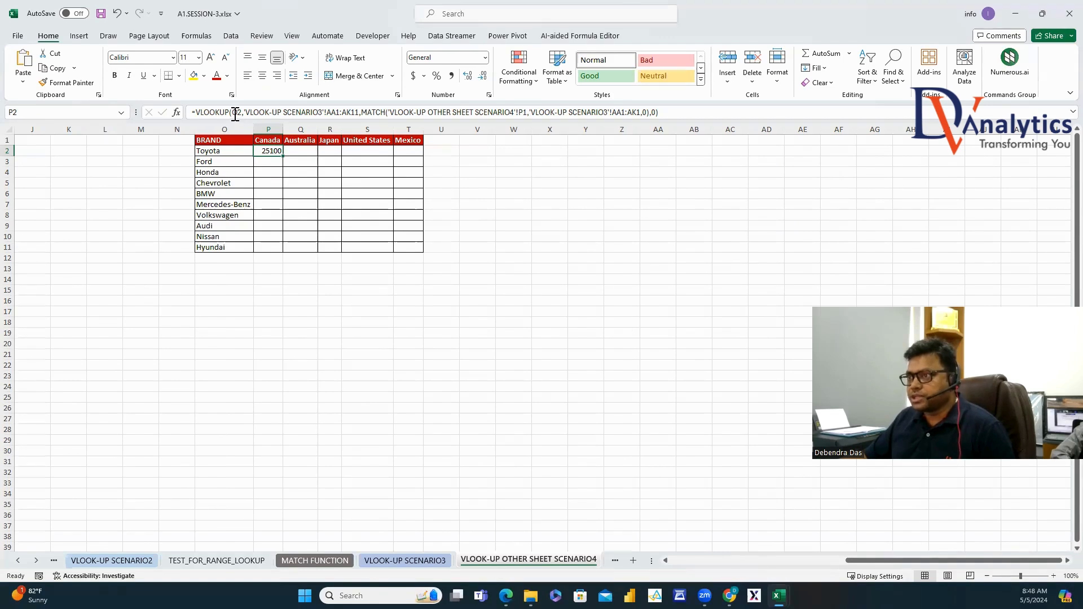
Lock P2's references as $O2, $AA$1:$AK$11, P$1 and $AA$1:$AK$1.
click(232, 112)
text($)
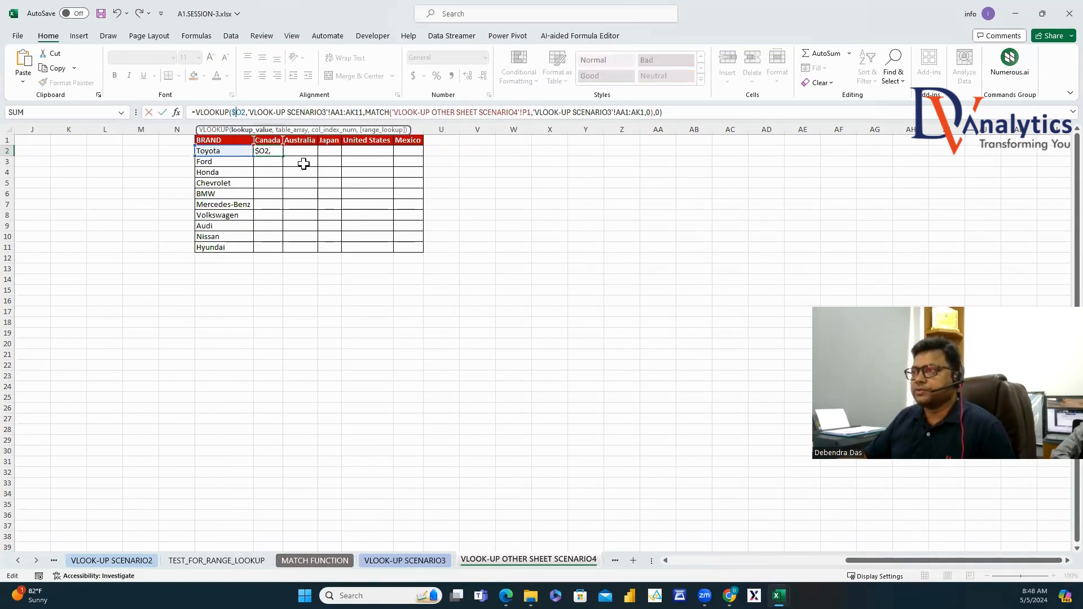
drag(334, 112, 360, 116)
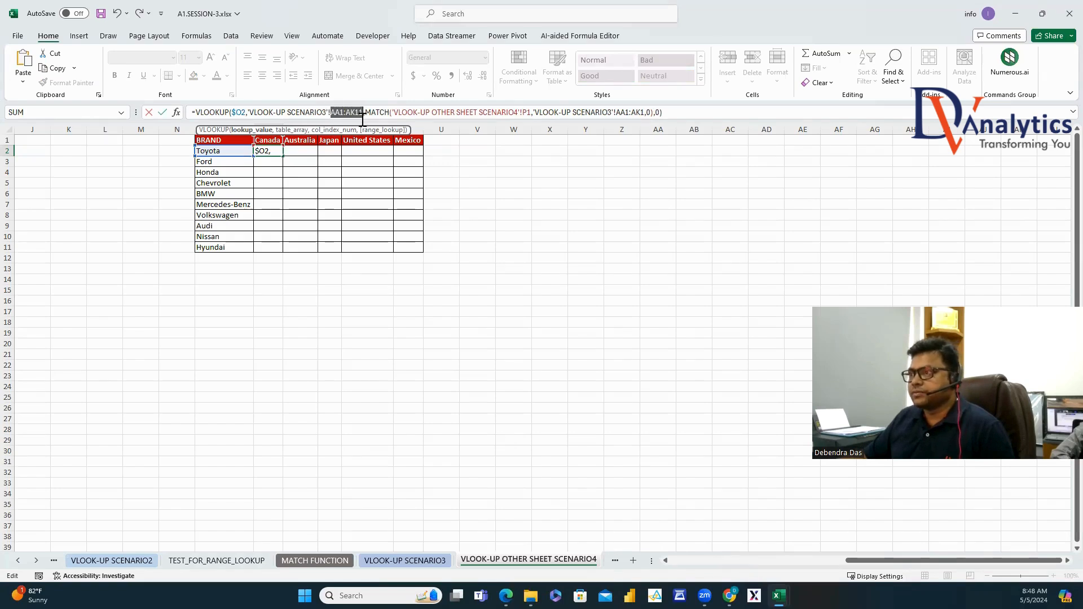
key(F4)
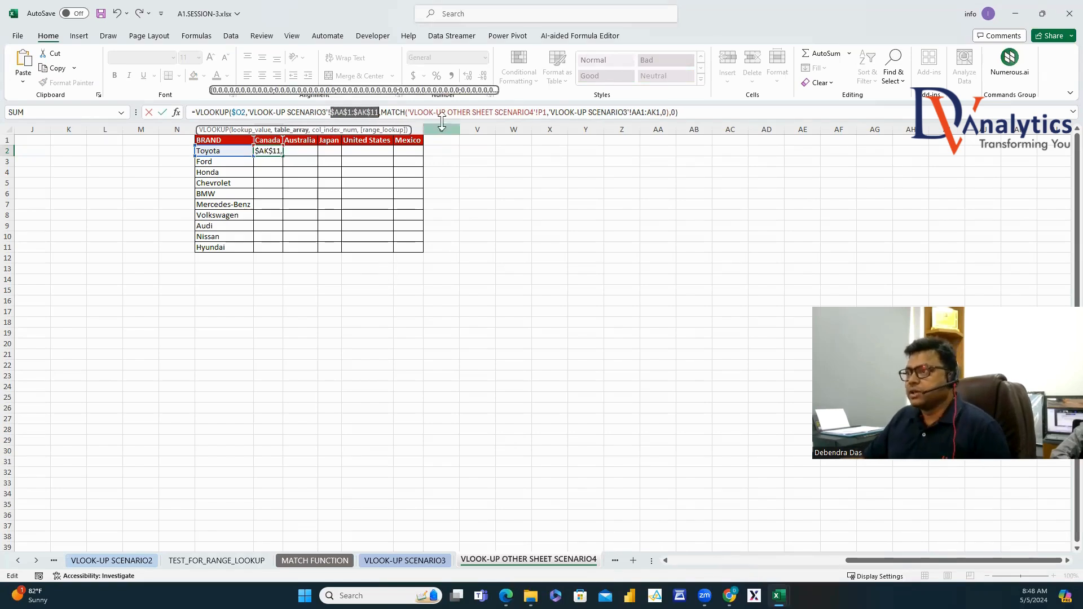
click(546, 113)
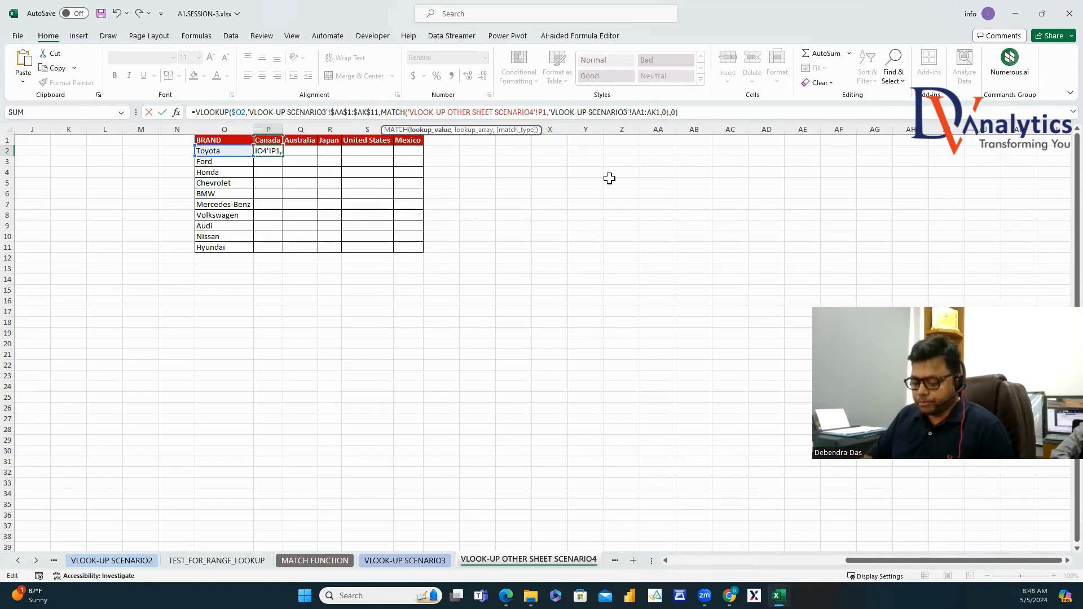
text($)
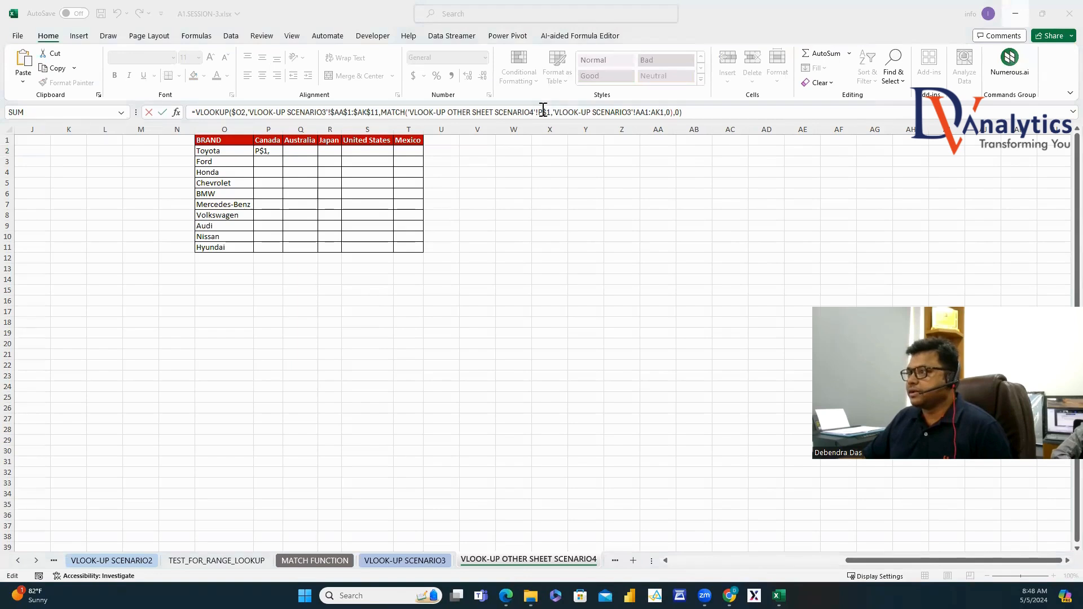
click(646, 113)
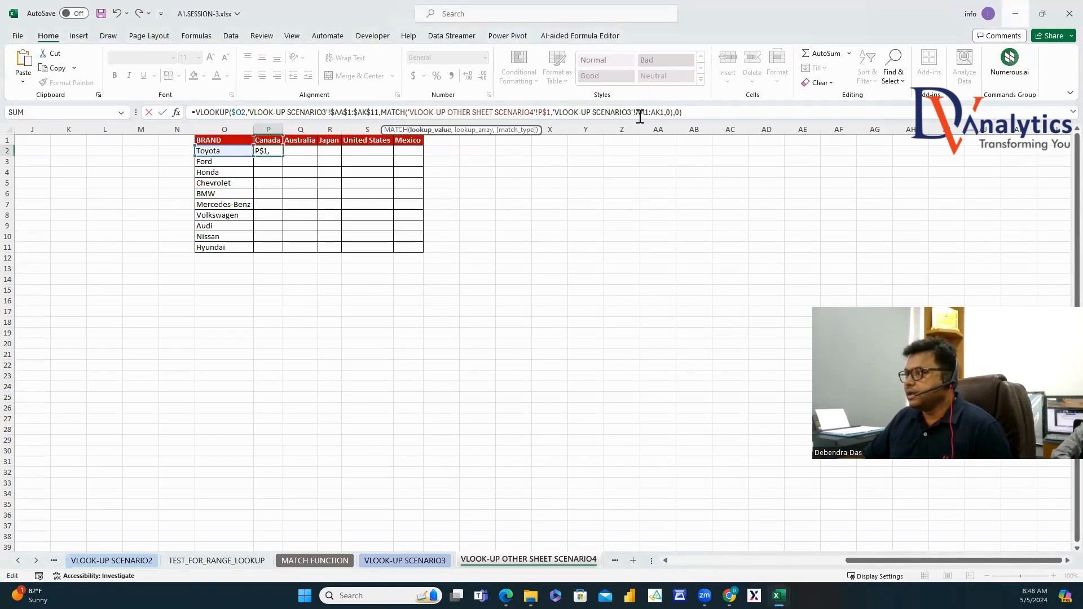
drag(653, 111, 668, 110)
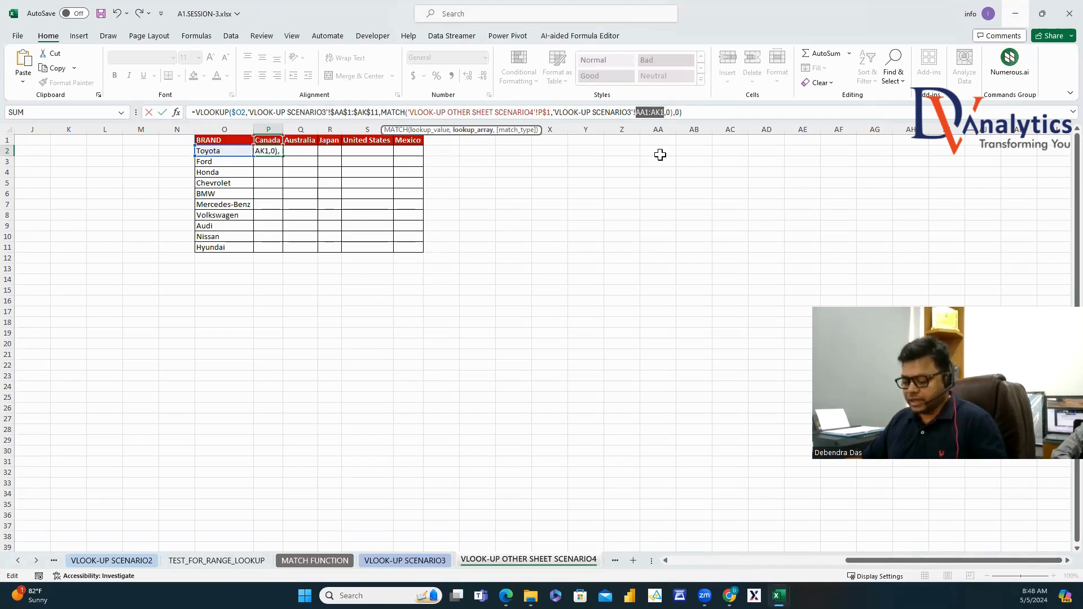
key(F4)
key(Return)
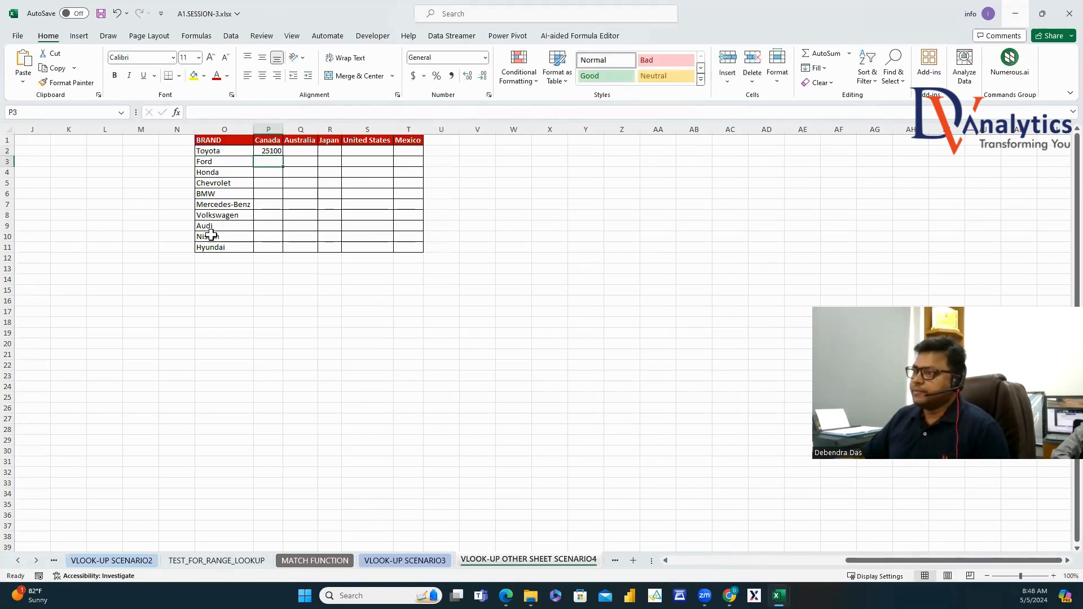
Copy P2's formula across to T2 and down through row 11.
click(273, 151)
drag(282, 156, 419, 147)
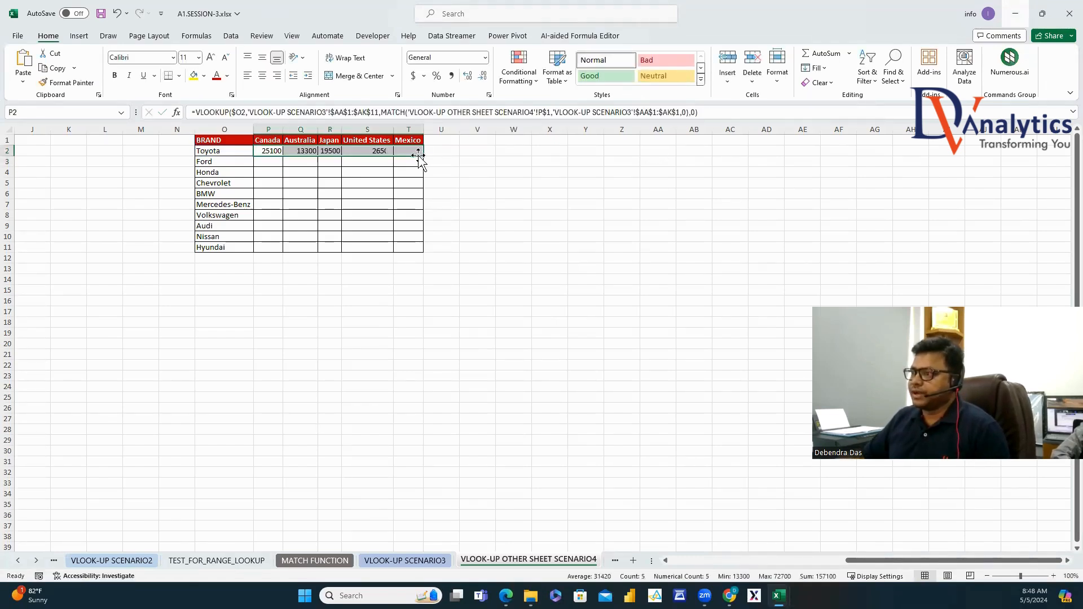
double_click(423, 156)
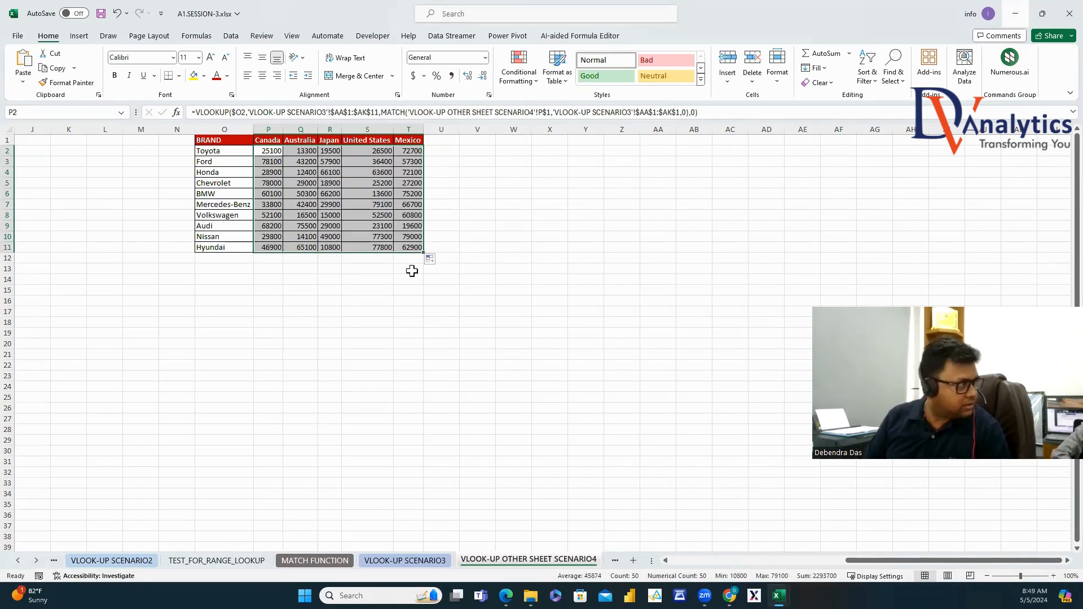
click(36, 561)
Go to the SCENARIO5 sheet, then open A2.MED_STORE.xlsx from Session-3 > a2.Raw data.
click(377, 564)
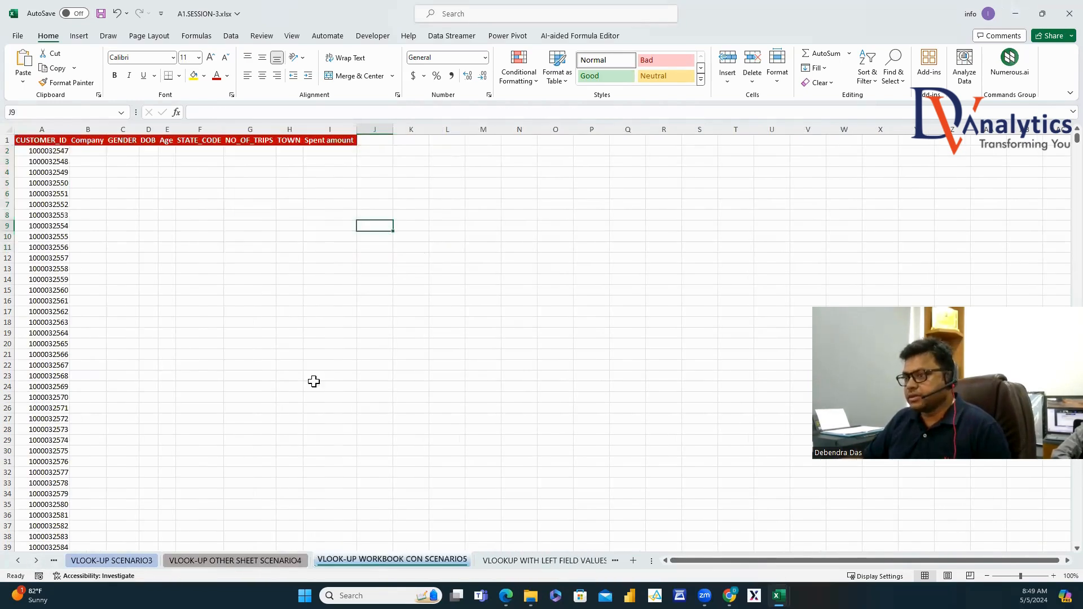
click(286, 248)
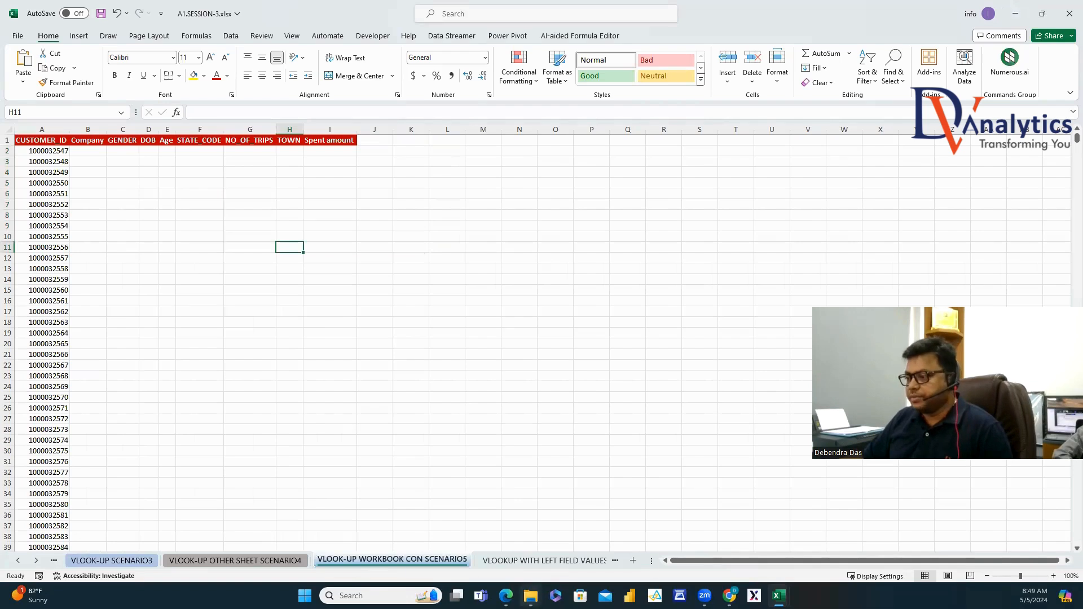
mouse_move(531, 596)
click(519, 551)
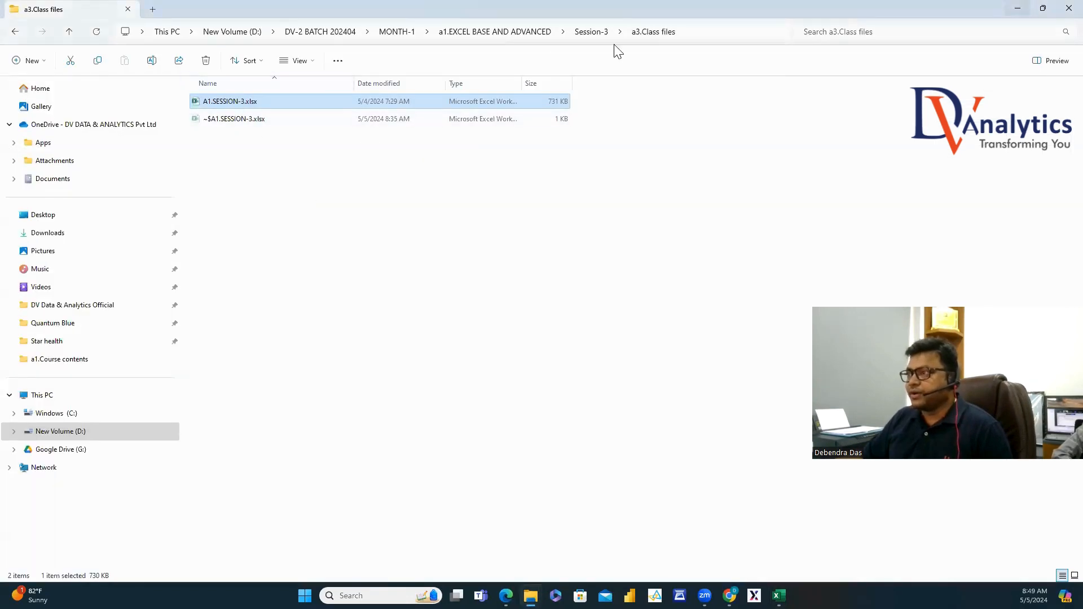
click(587, 32)
double_click(227, 129)
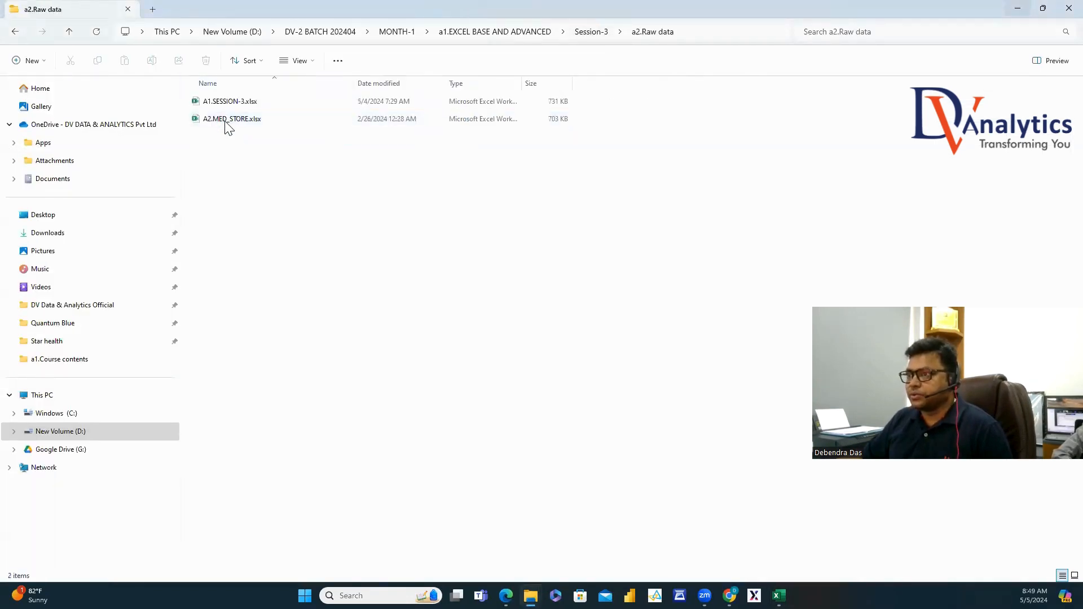
double_click(226, 121)
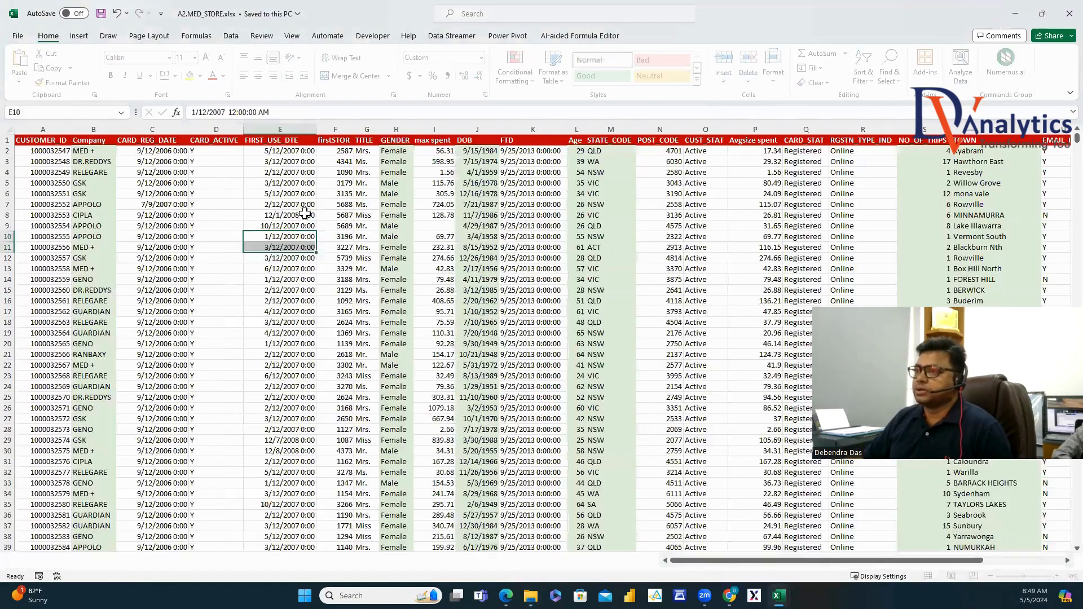
key(Up)
key(Up)
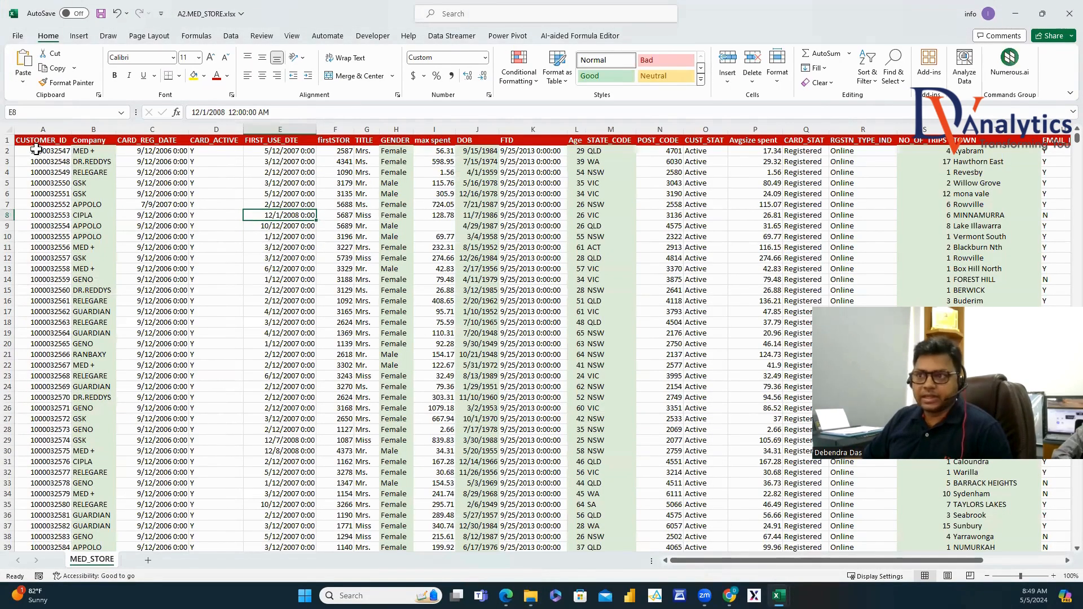
click(42, 129)
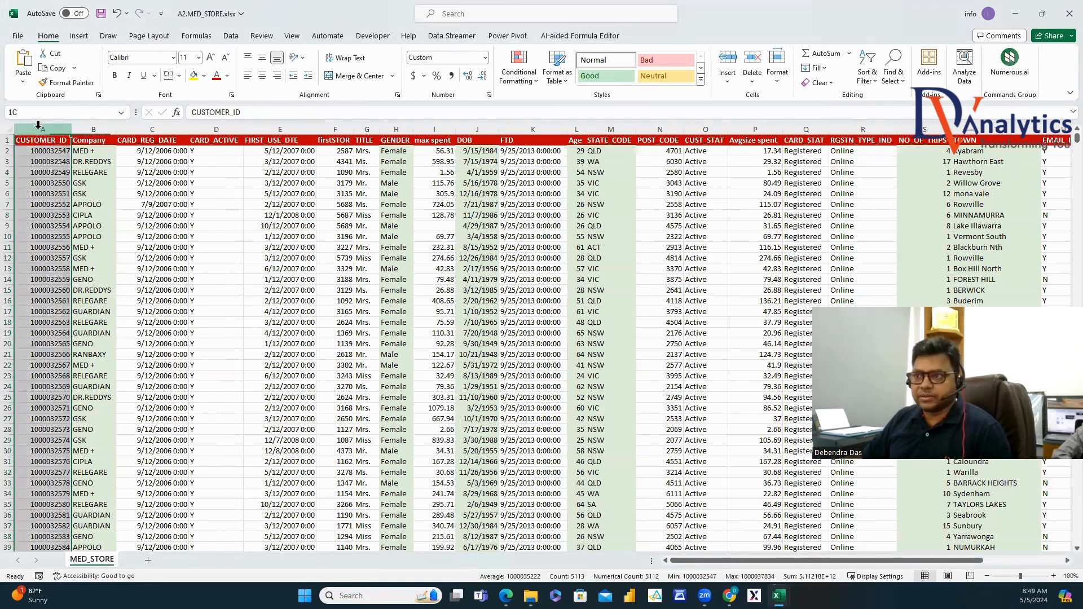
click(100, 129)
click(154, 130)
click(225, 129)
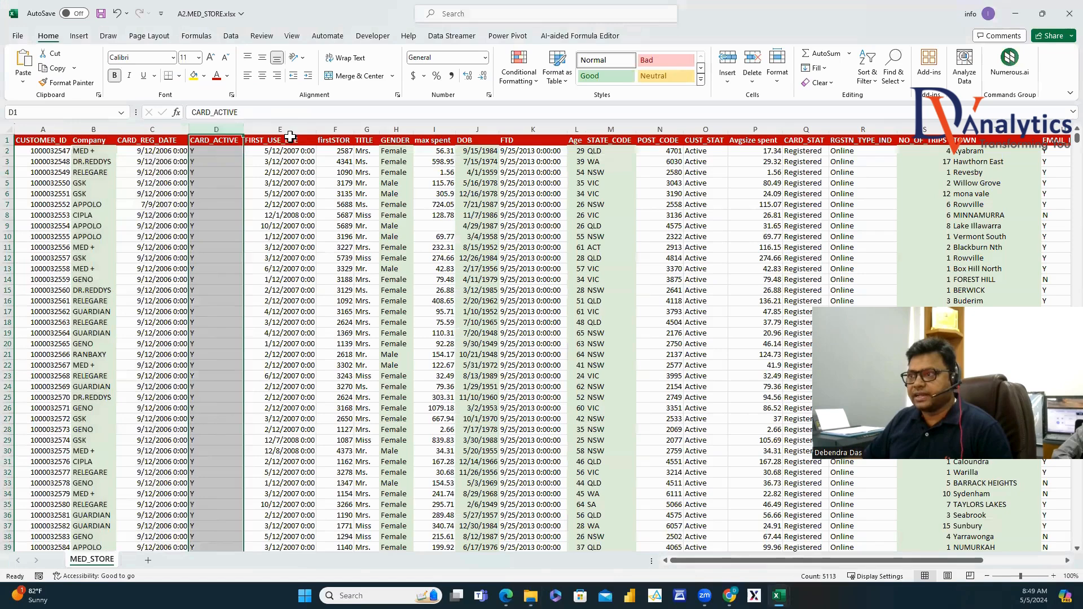
click(290, 129)
click(340, 129)
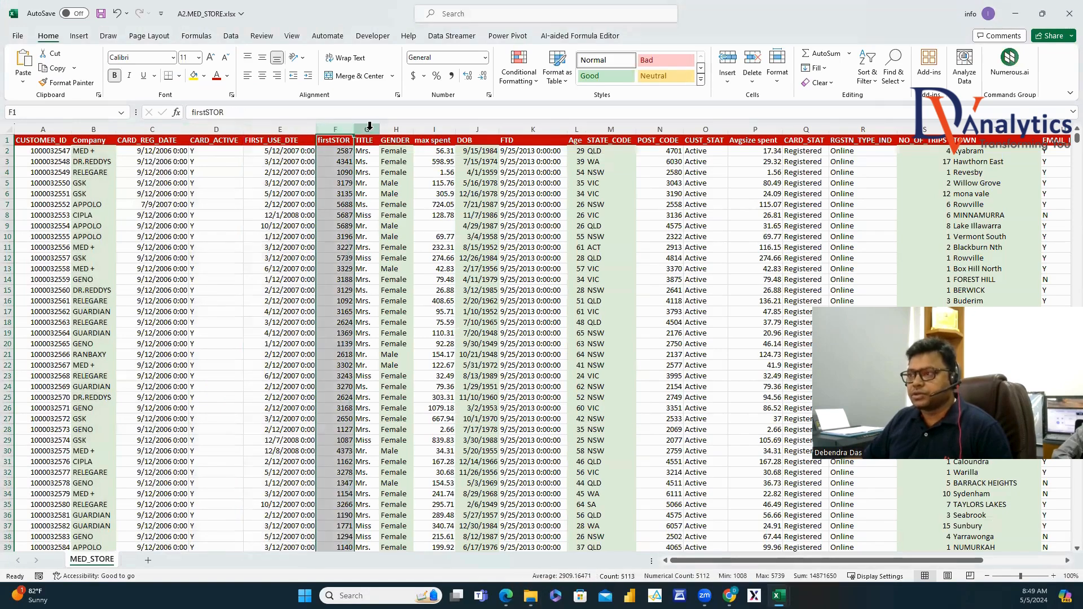
click(370, 129)
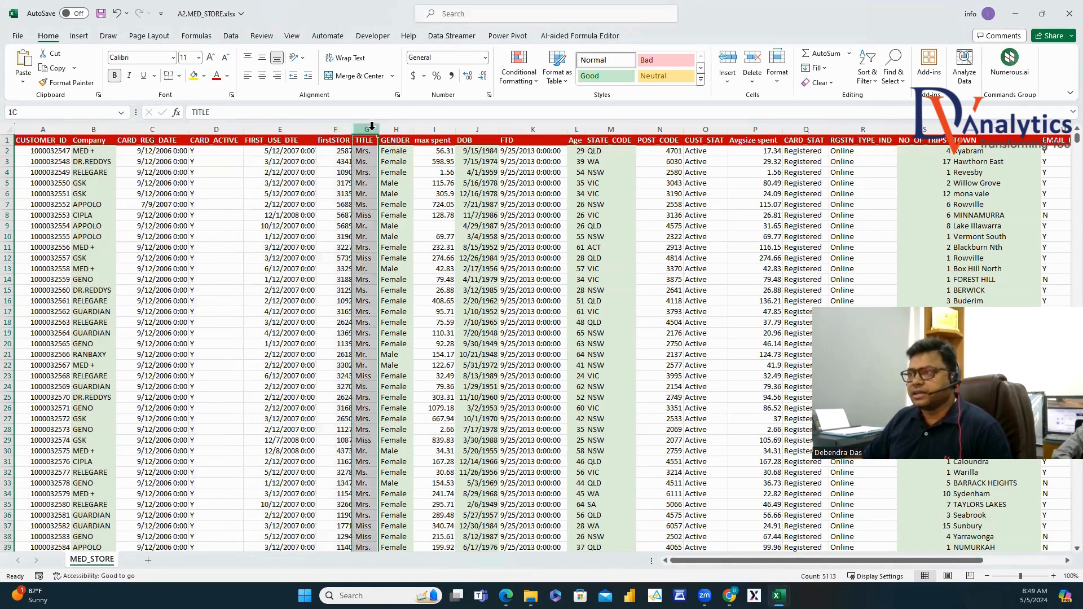
click(397, 129)
click(434, 129)
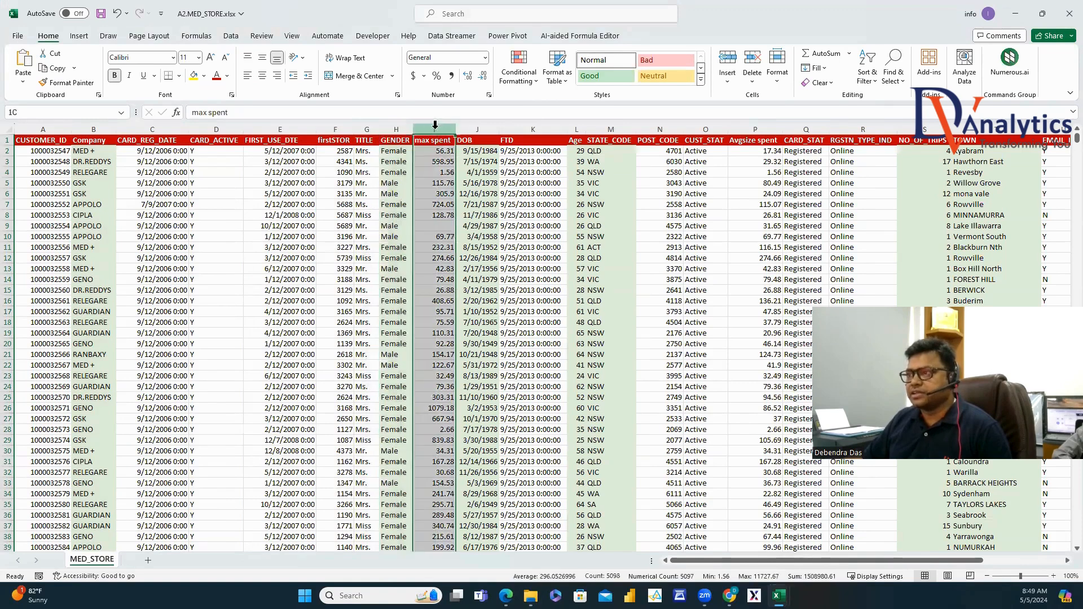
click(477, 129)
click(560, 124)
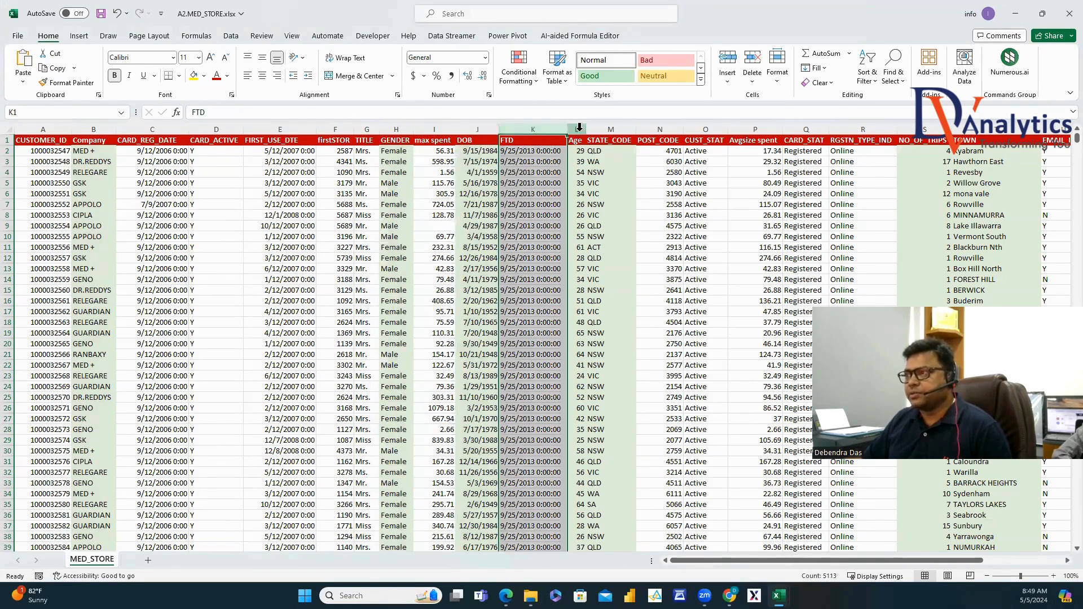
click(576, 126)
click(619, 125)
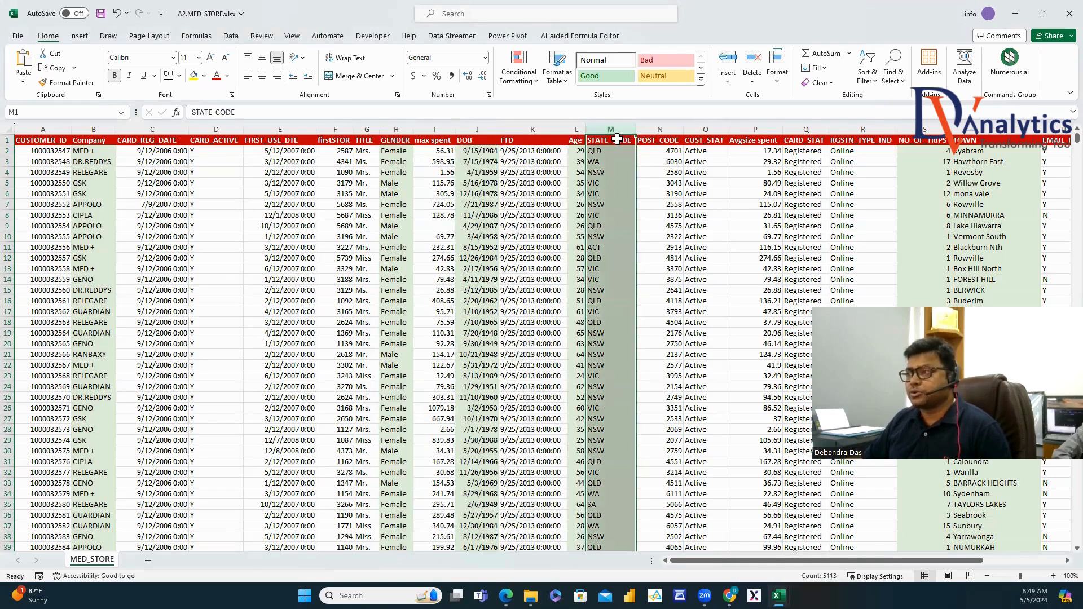
click(659, 129)
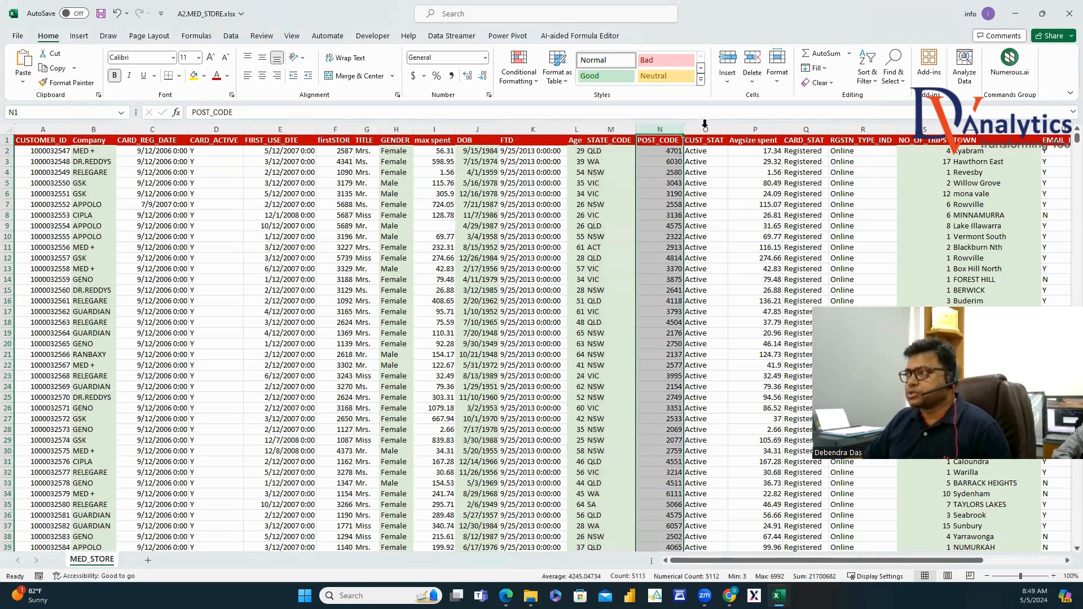
click(705, 126)
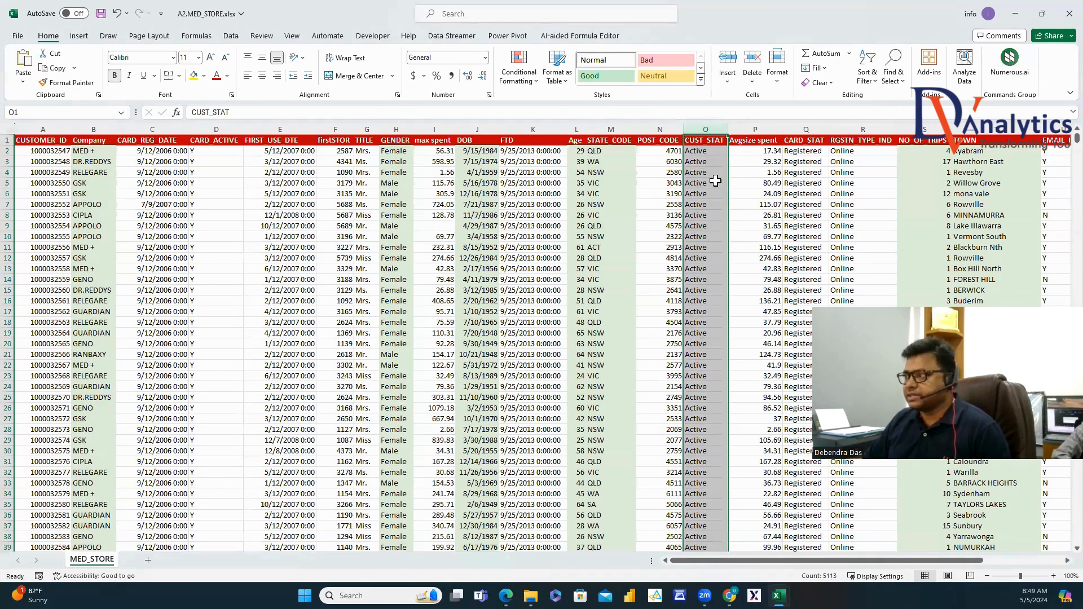
click(756, 127)
click(802, 125)
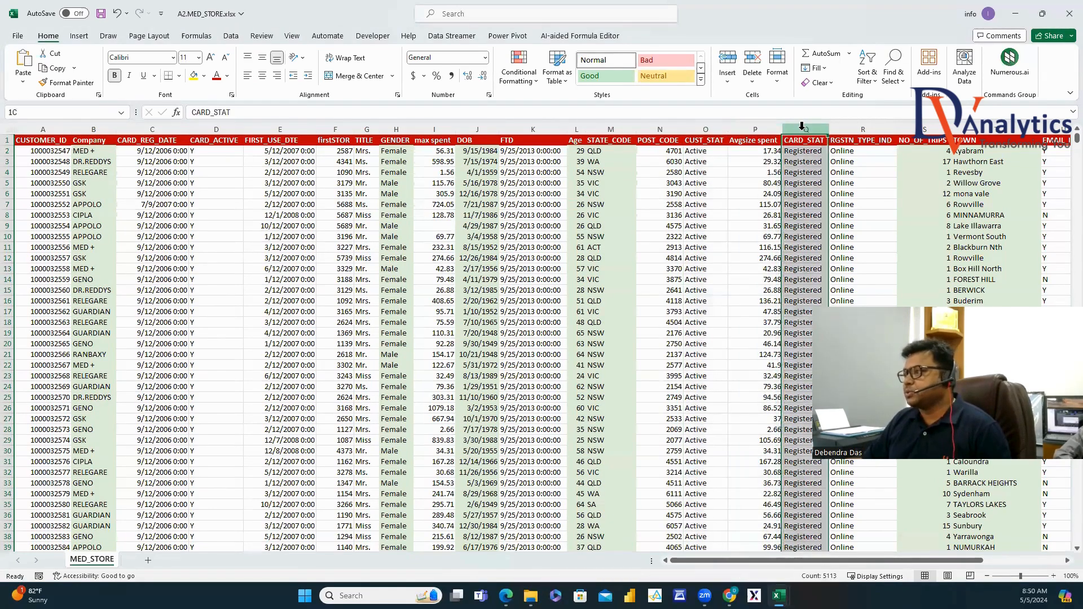
click(929, 129)
click(996, 130)
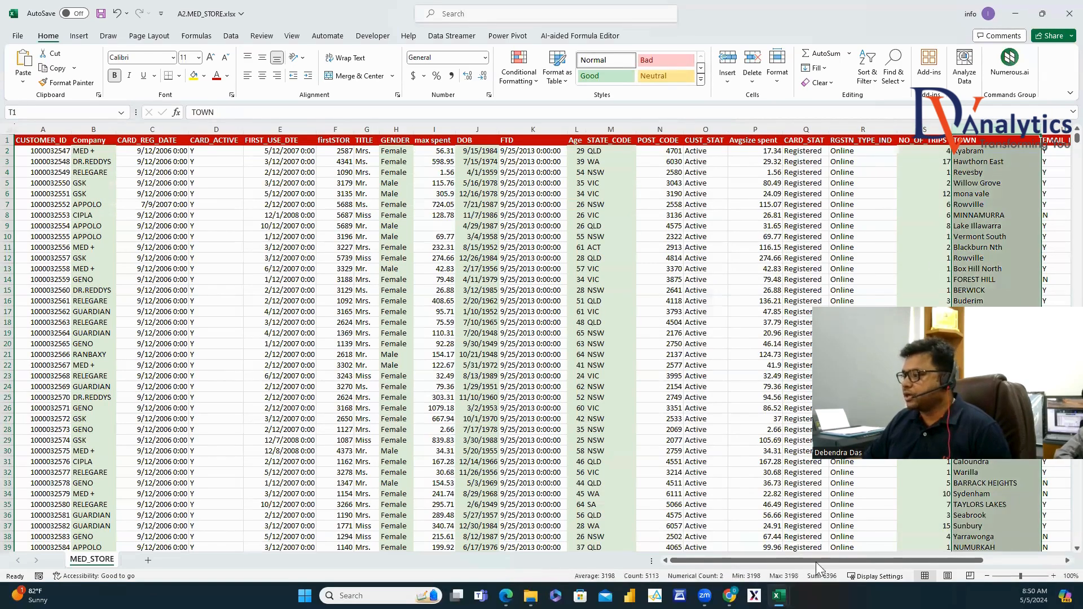
drag(815, 562, 955, 573)
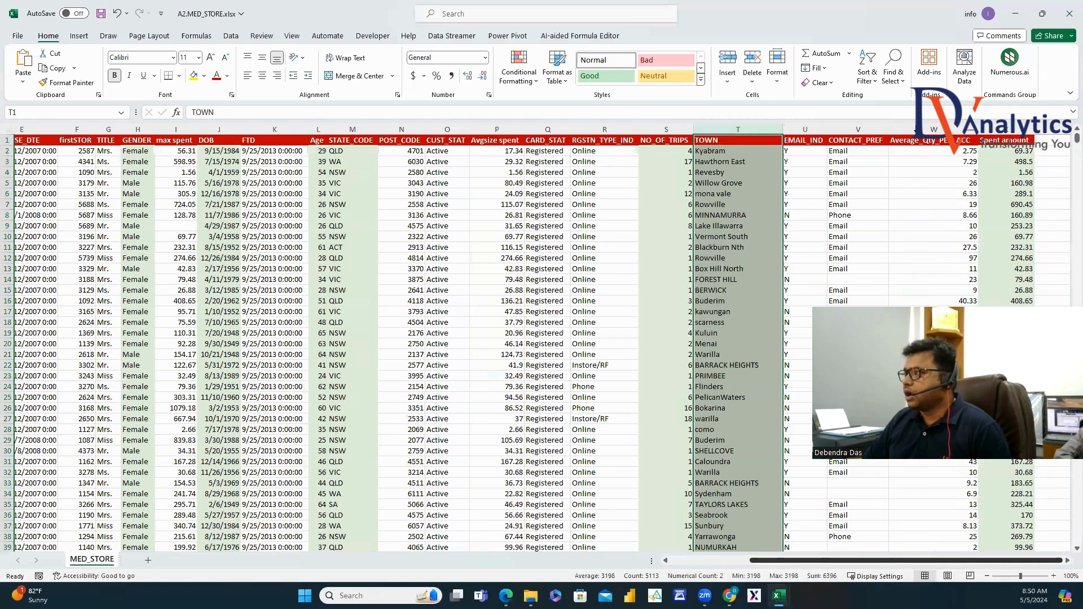
click(933, 129)
click(1007, 129)
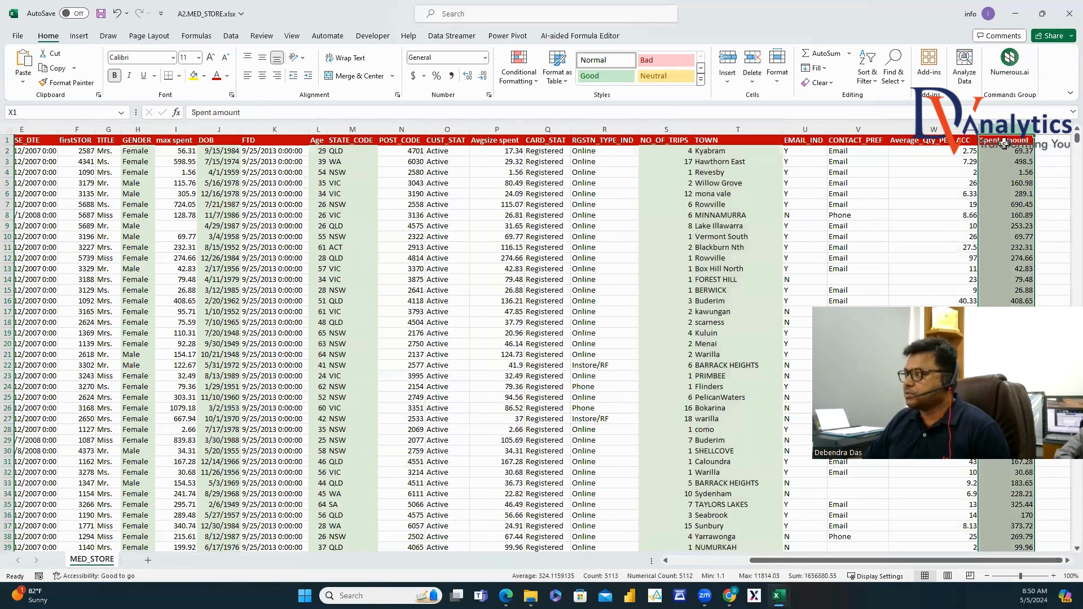
drag(902, 560, 824, 560)
click(108, 129)
click(395, 129)
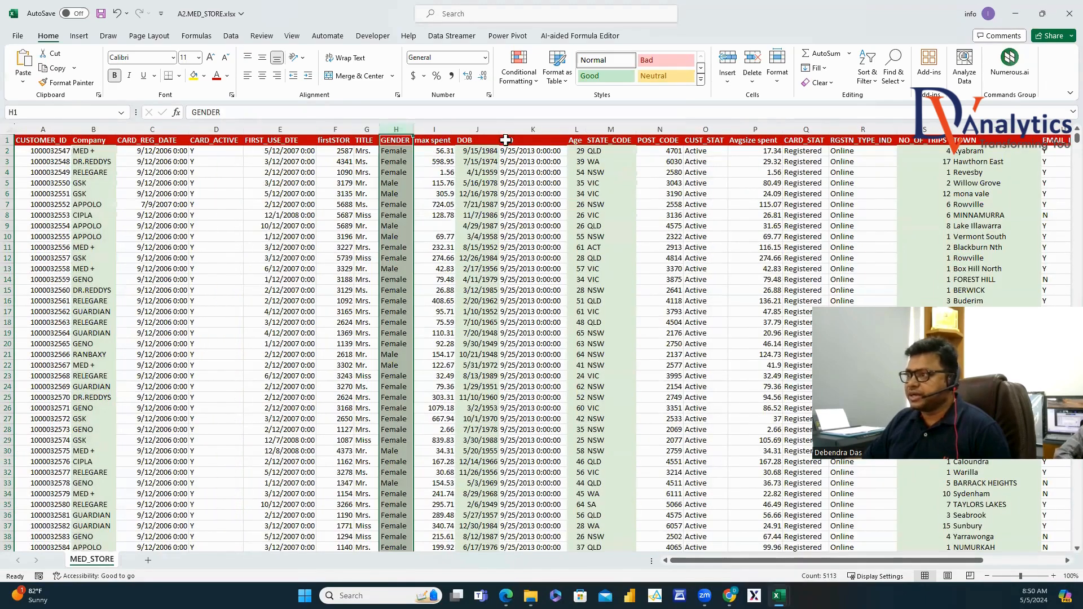
click(479, 129)
click(580, 126)
key(alt+Tab)
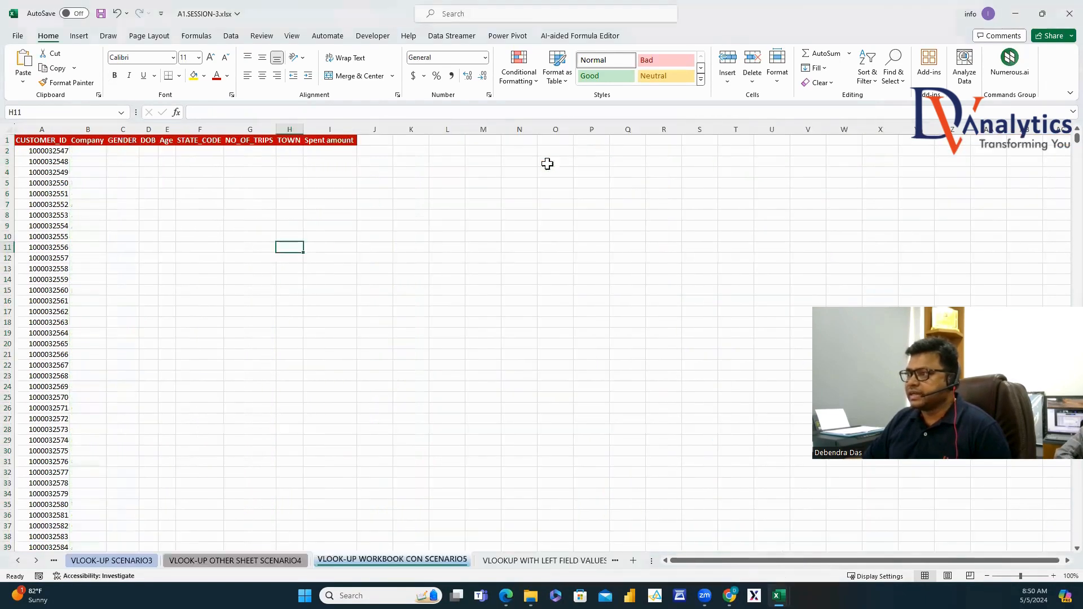
click(85, 140)
click(123, 140)
click(148, 140)
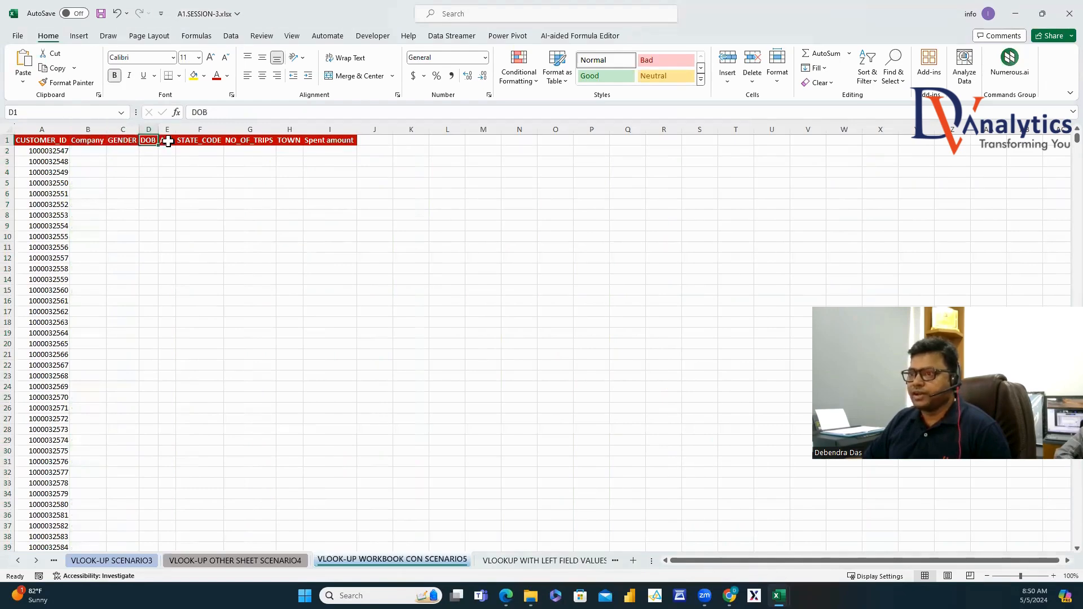
click(167, 141)
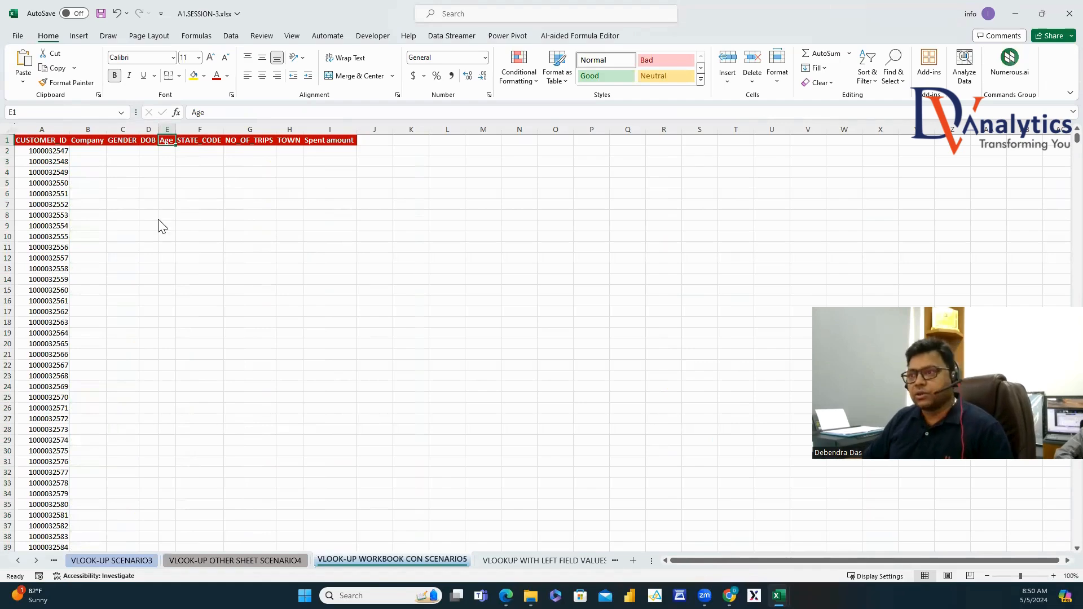
key(alt+Tab)
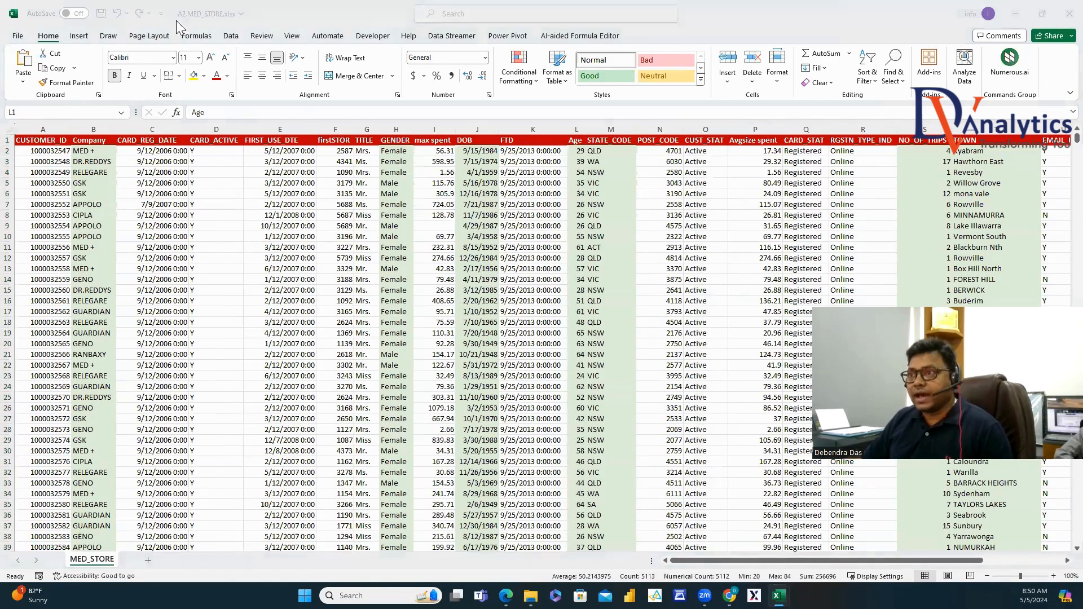
key(alt+Tab)
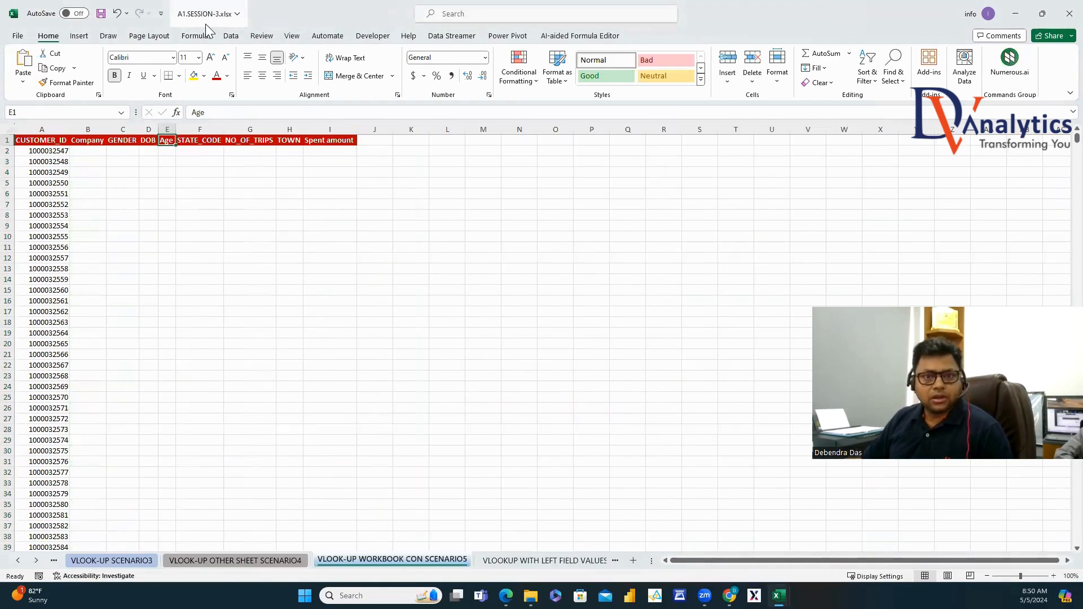
click(88, 151)
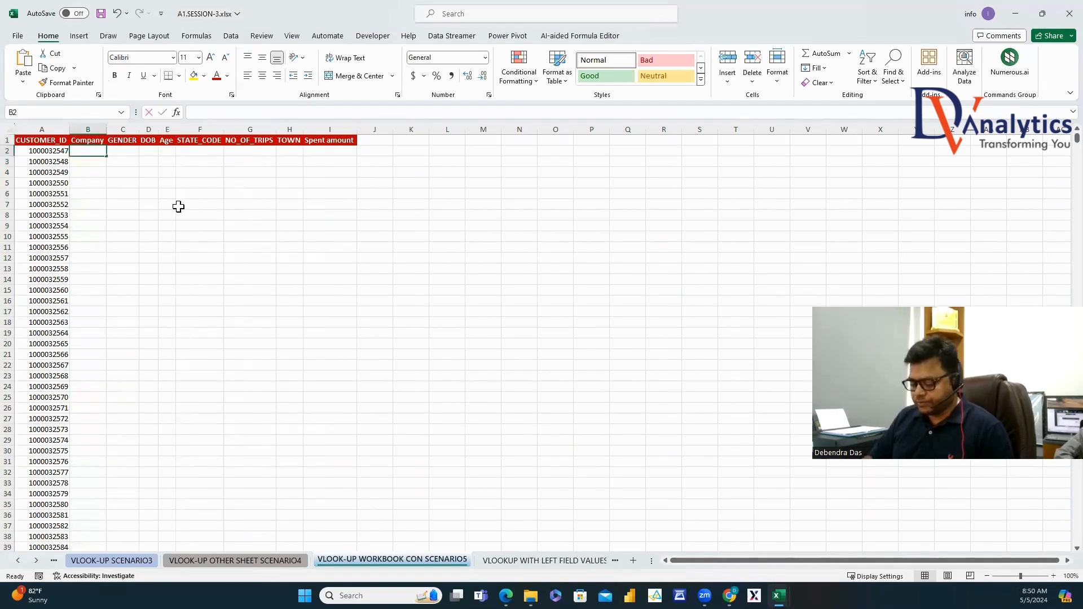
text(=VLO)
Start B2's VLOOKUP with lookup value A2, MED_STORE columns A:X, and MATCH on header B1.
double_click(102, 163)
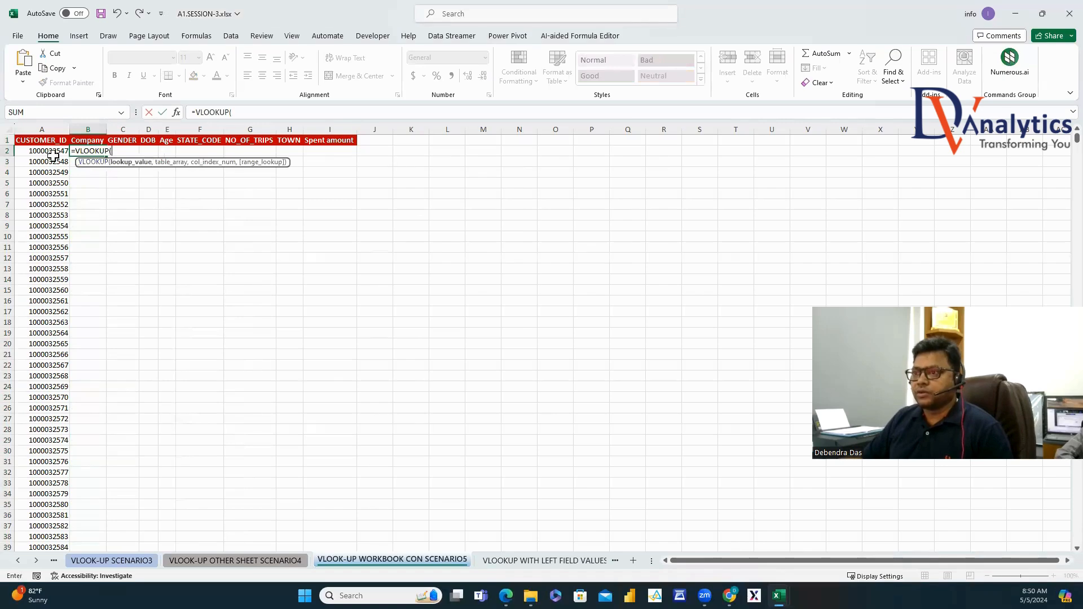
click(45, 152)
text(,)
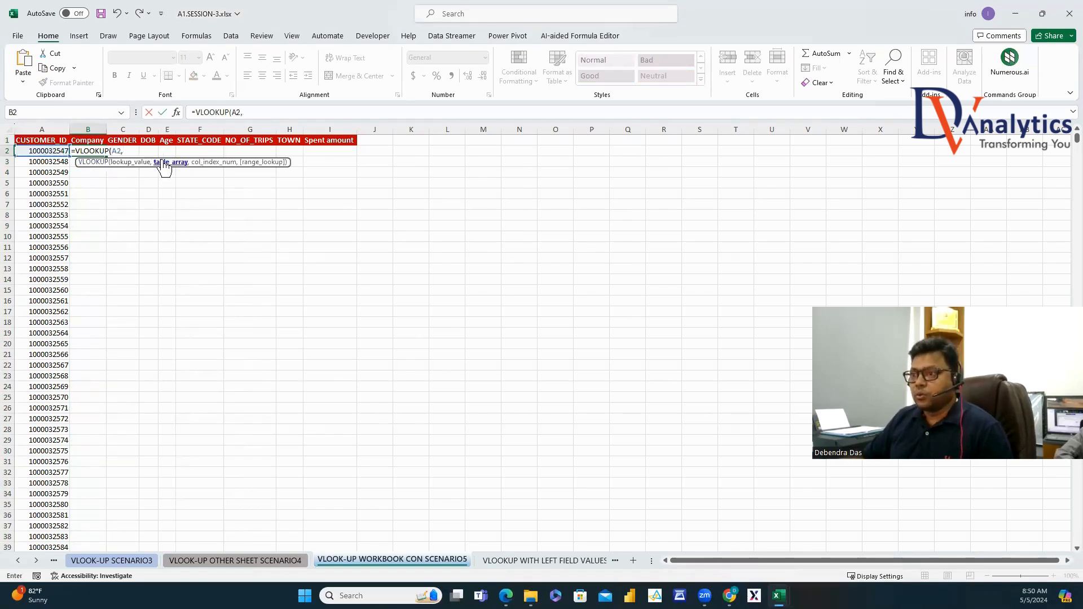
key(ctrl+Tab)
drag(43, 130, 962, 136)
text(,MATCH()
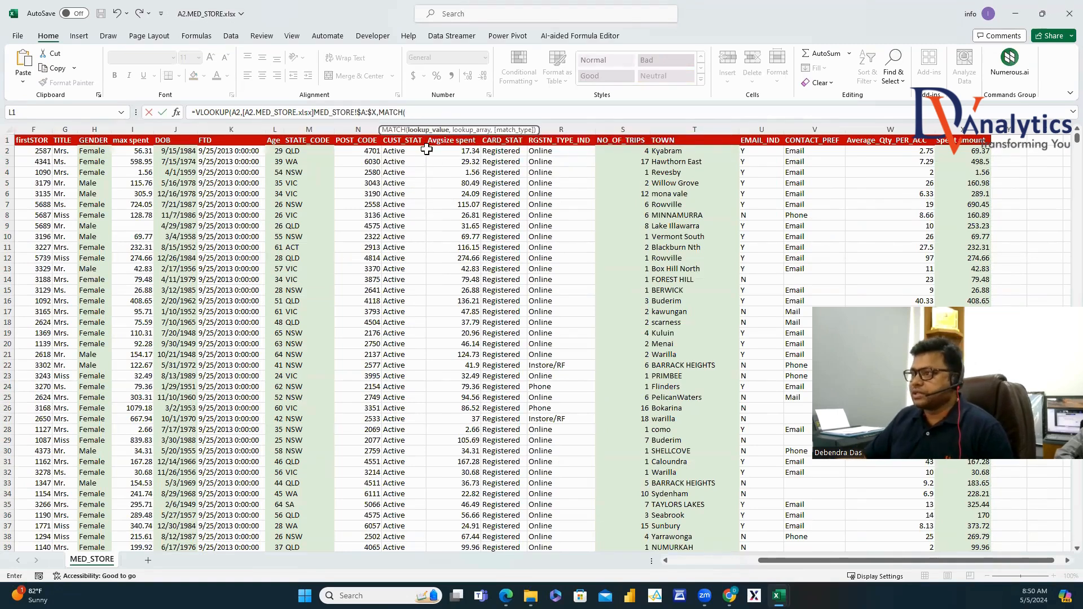
key(ctrl+Tab)
click(88, 140)
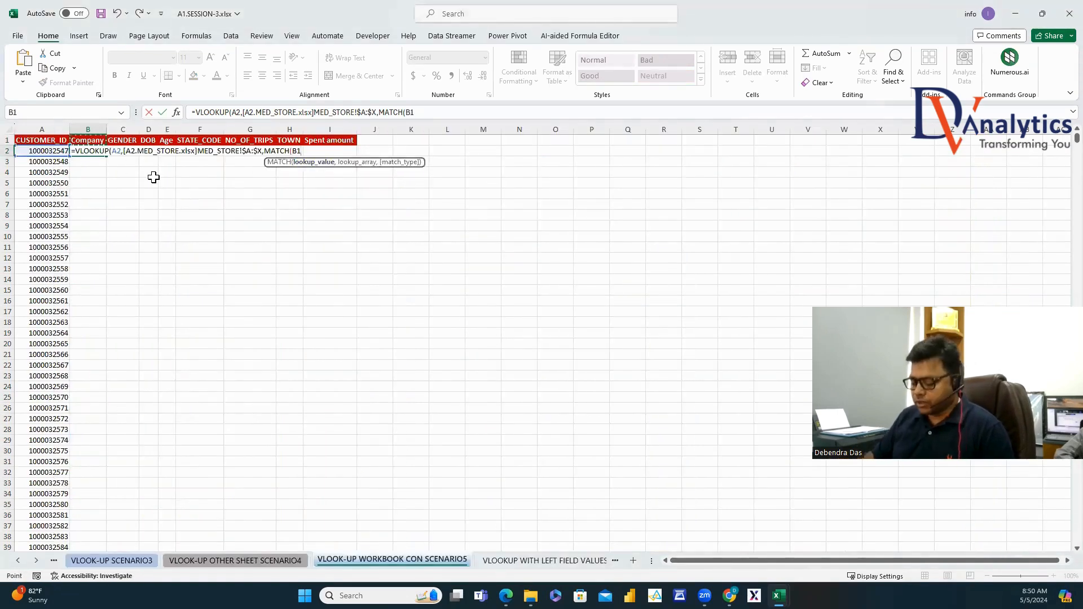
text(,)
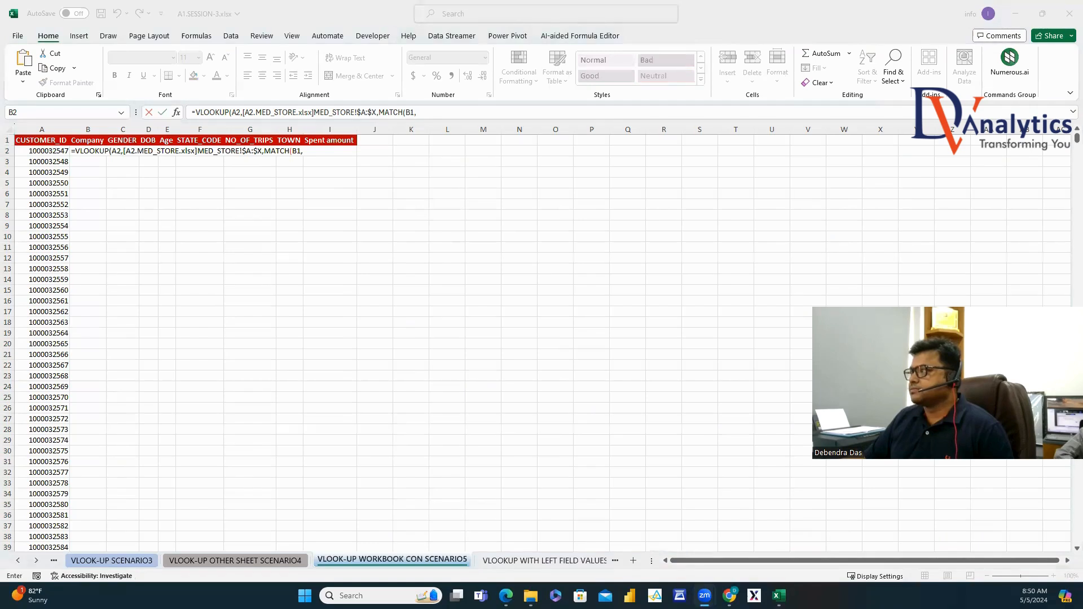
Finish the MATCH over MED_STORE header row A1:X1 with exact matching and commit the formula.
click(426, 116)
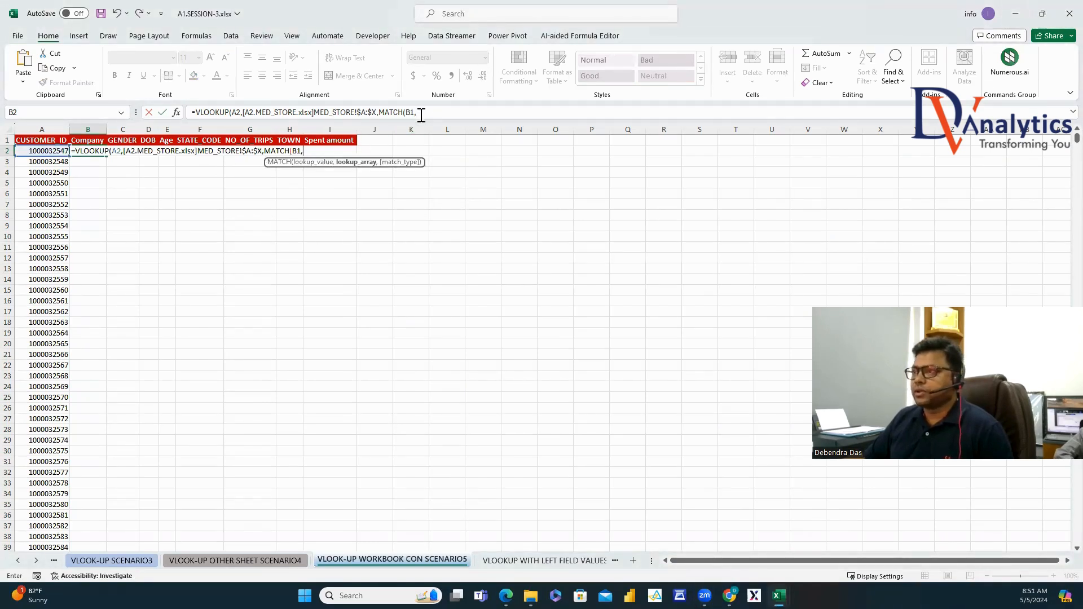
click(422, 112)
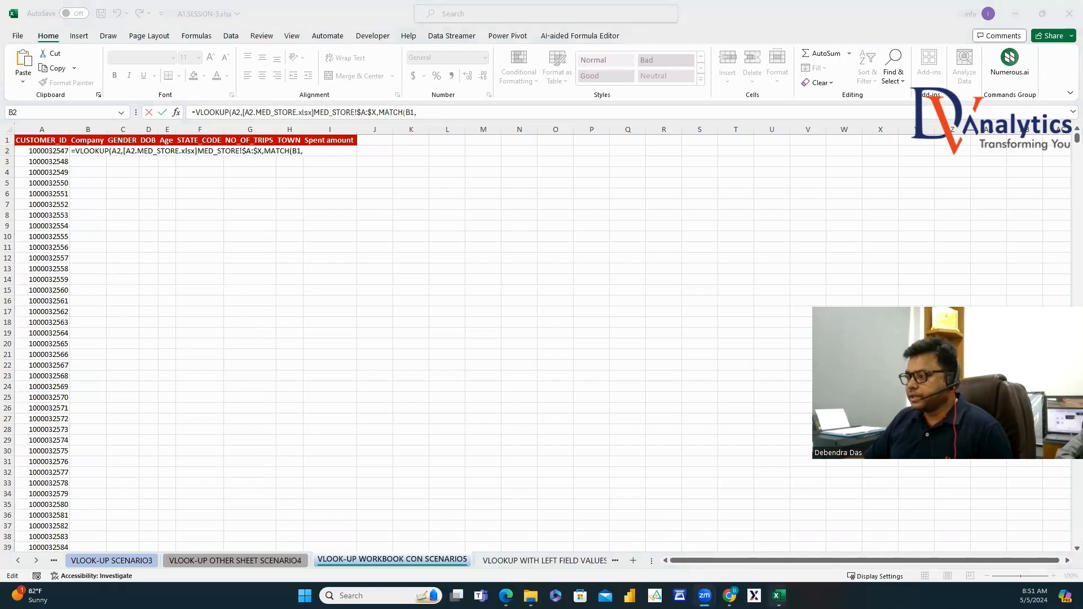
mouse_move(779, 596)
click(885, 547)
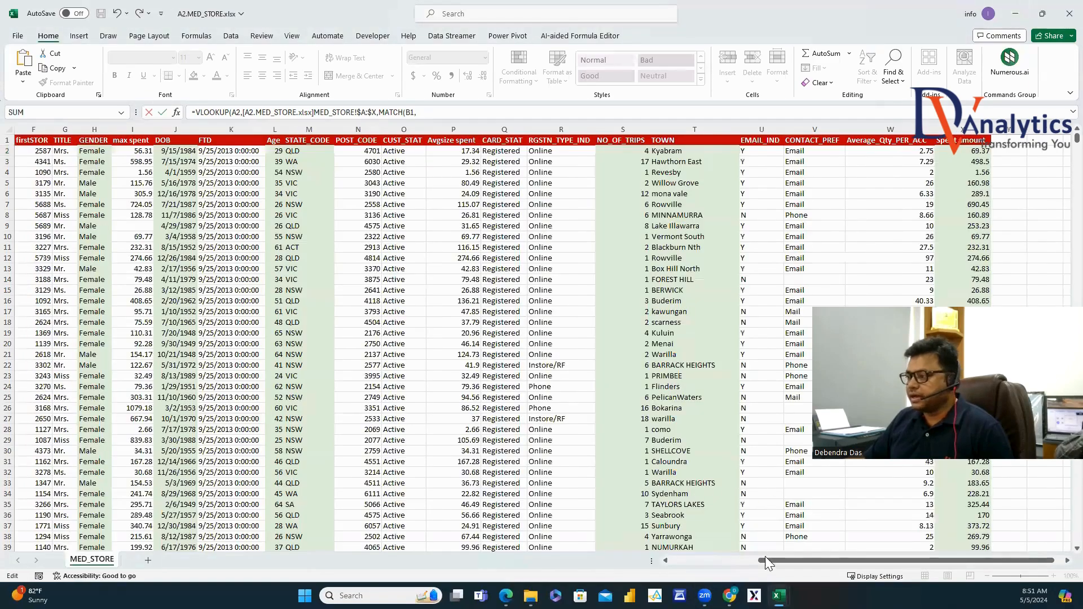
drag(768, 562, 679, 561)
drag(43, 141, 121, 148)
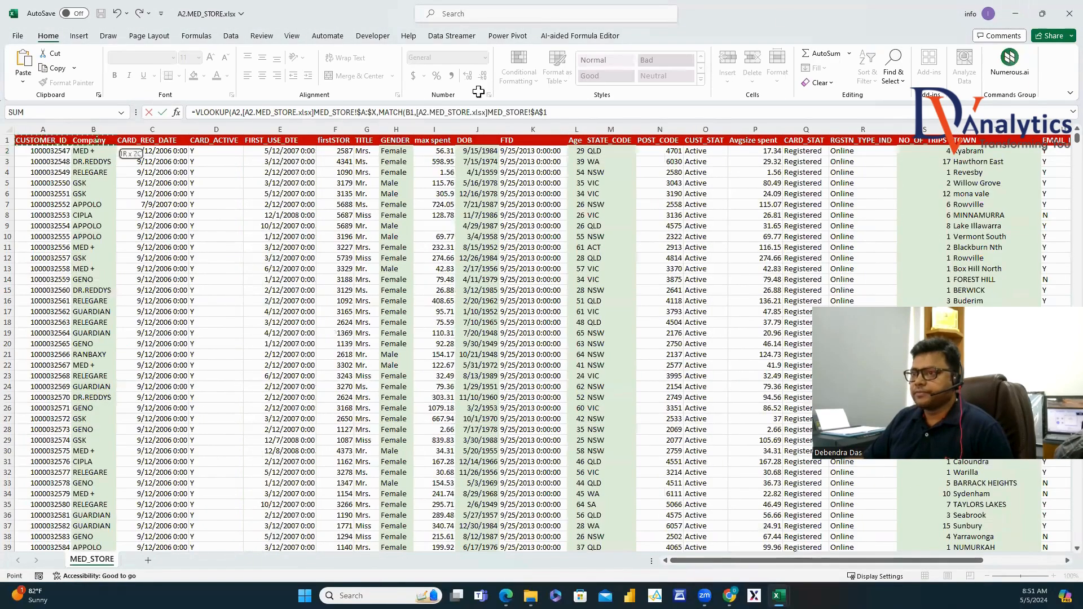
key(ctrl+shift+Right)
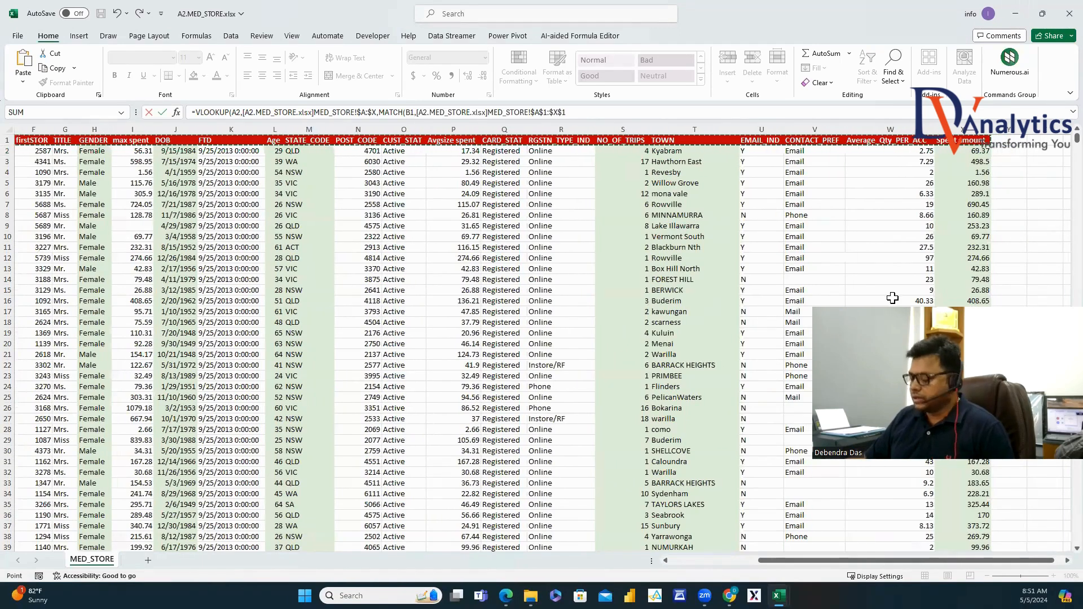
text(,0),0)
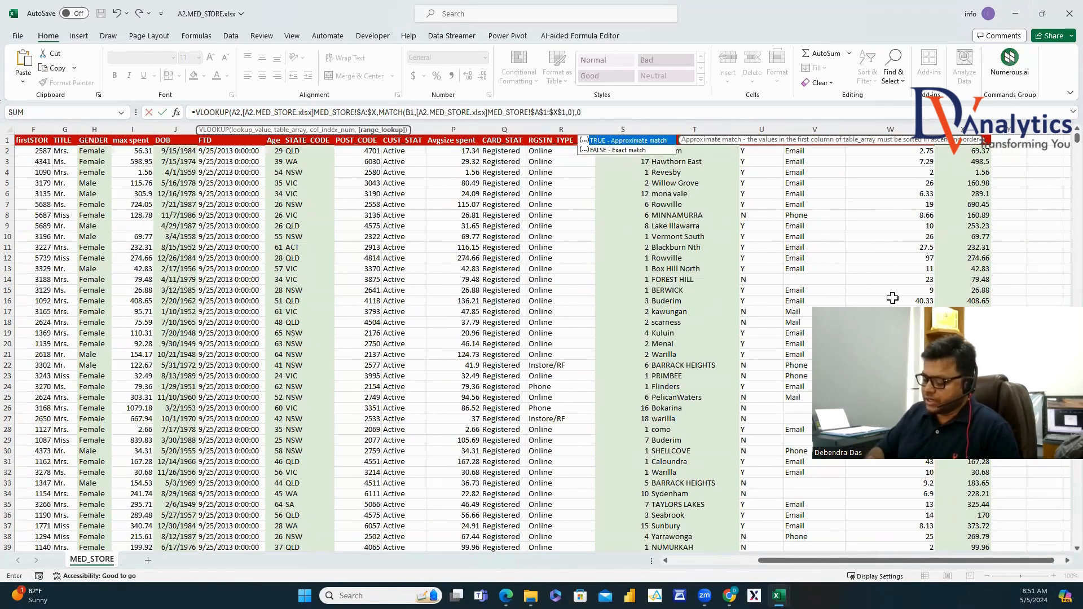
key(Return)
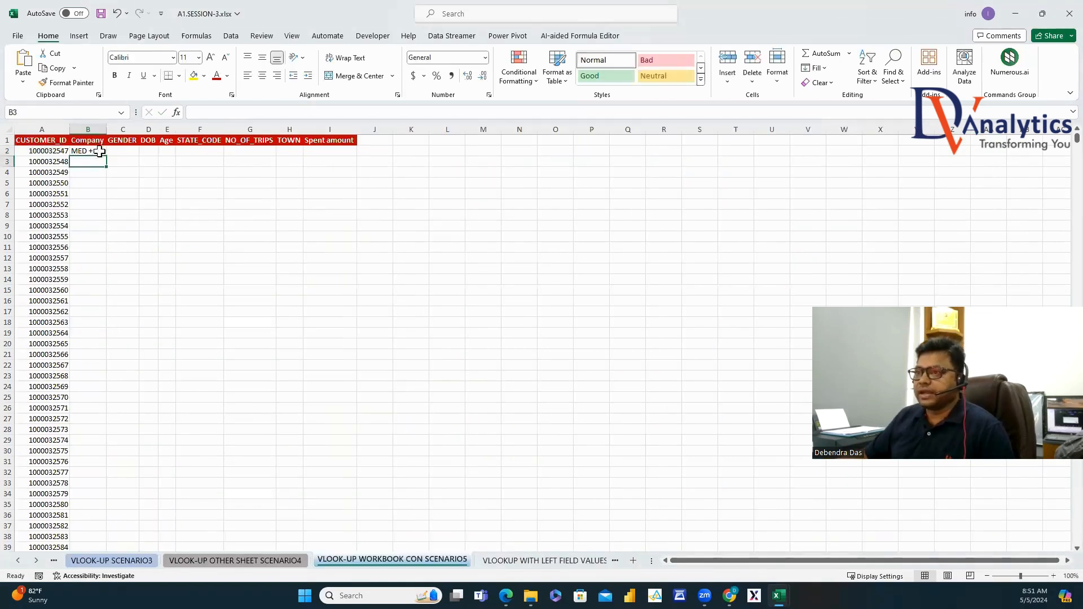
click(99, 151)
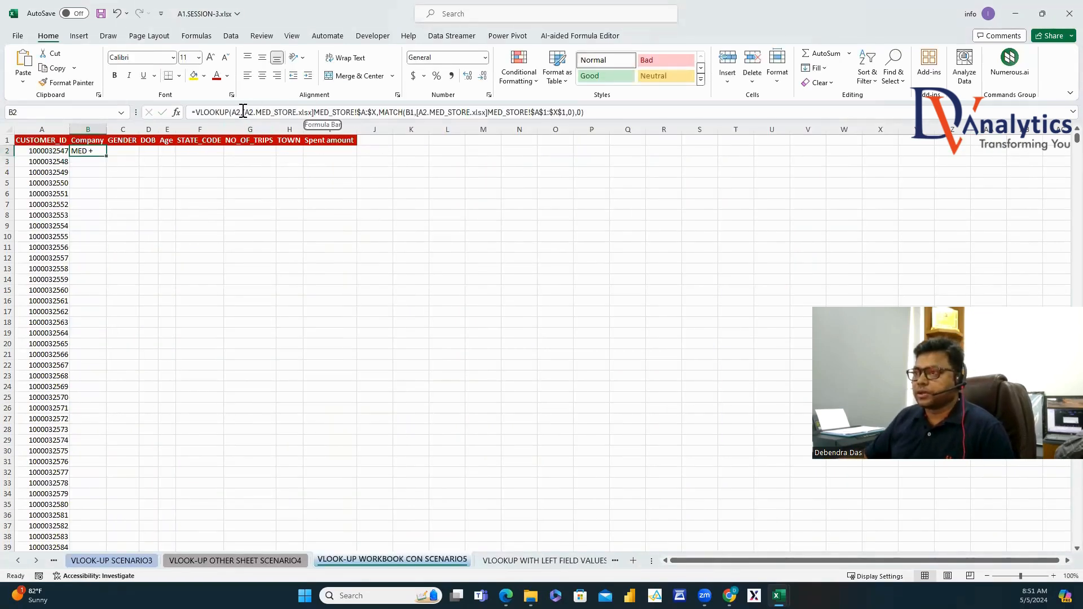
Change B2's references to $A2 and B$1, then copy the lookup across to I2.
drag(244, 107, 312, 109)
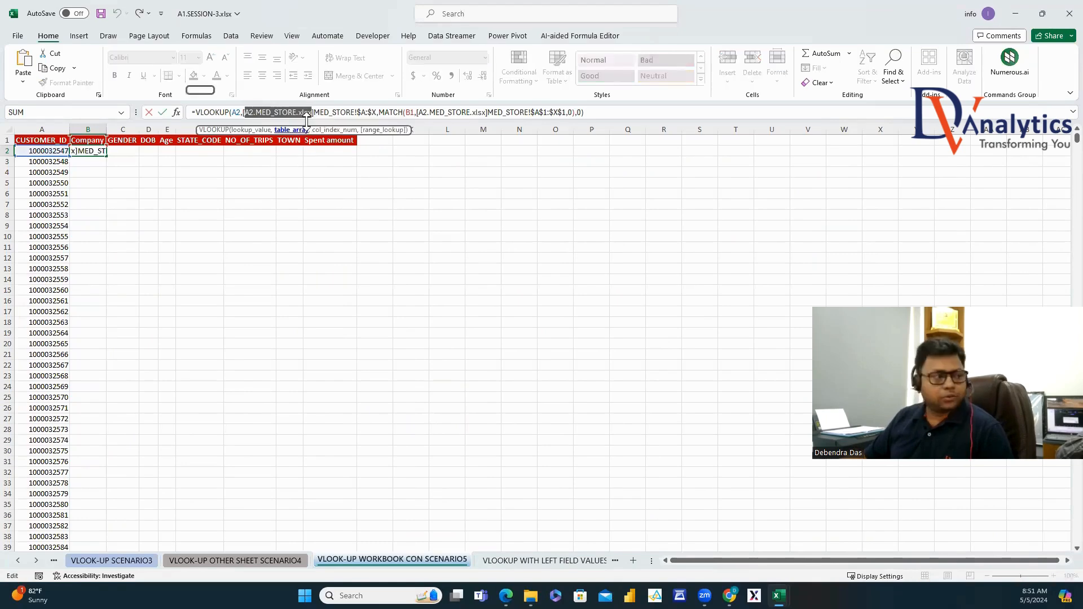
click(147, 218)
click(88, 151)
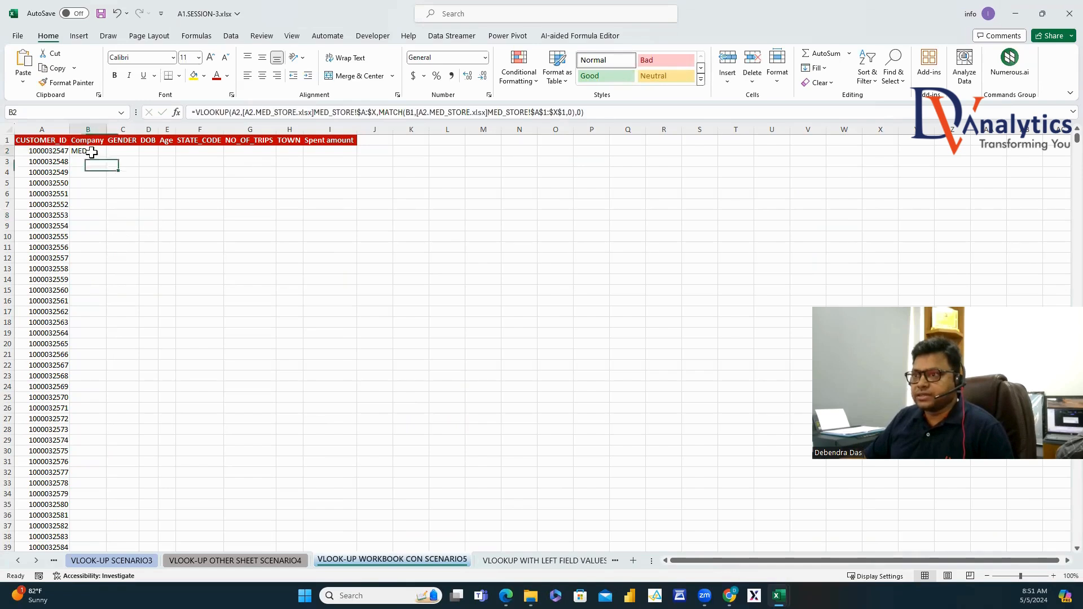
click(237, 113)
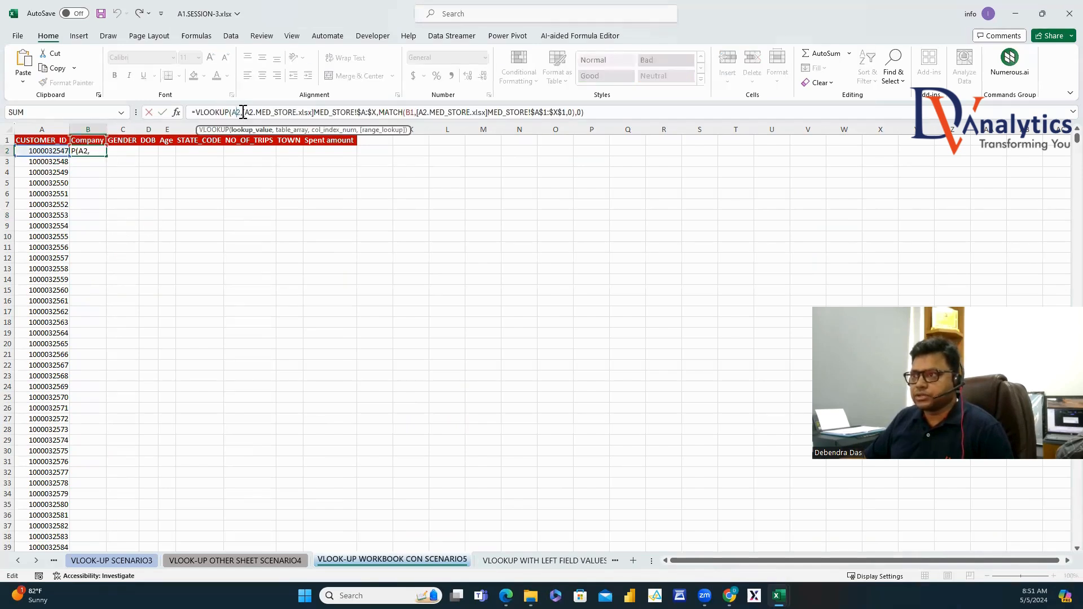
text($)
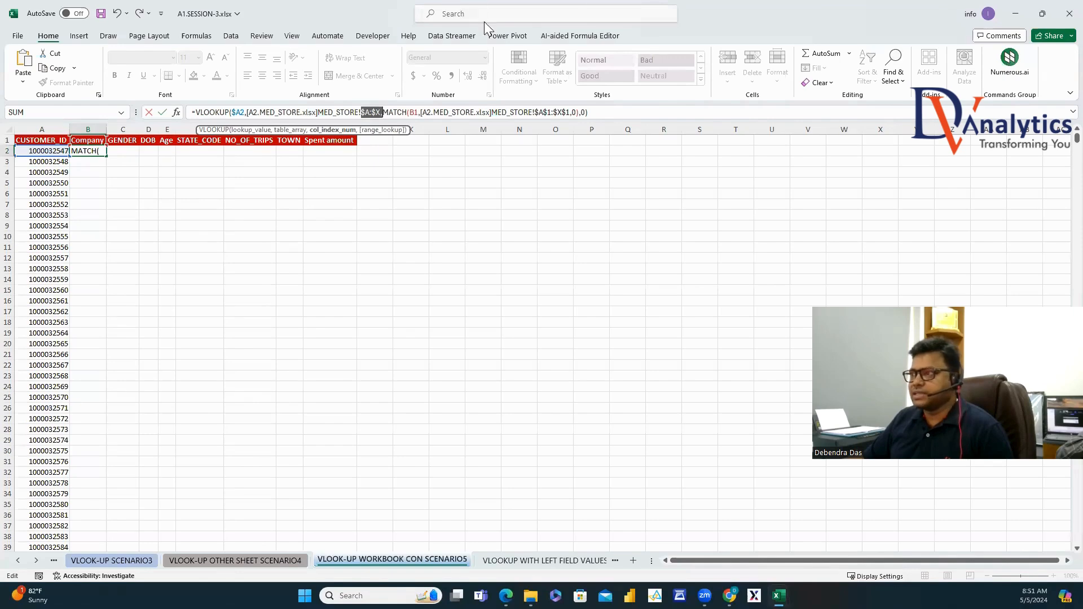
click(415, 113)
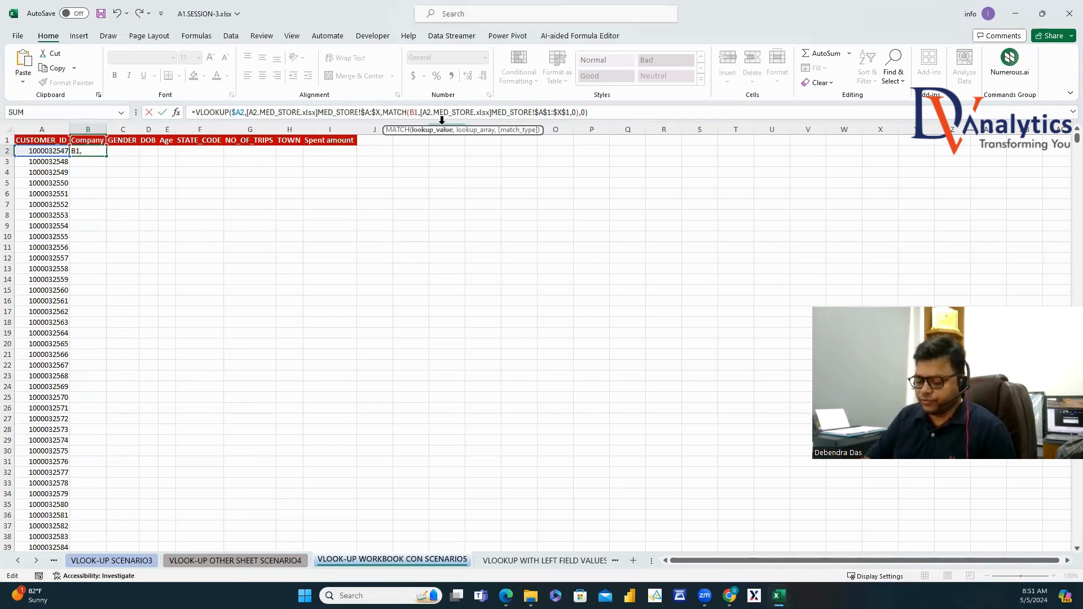
key(F4)
key(F4)
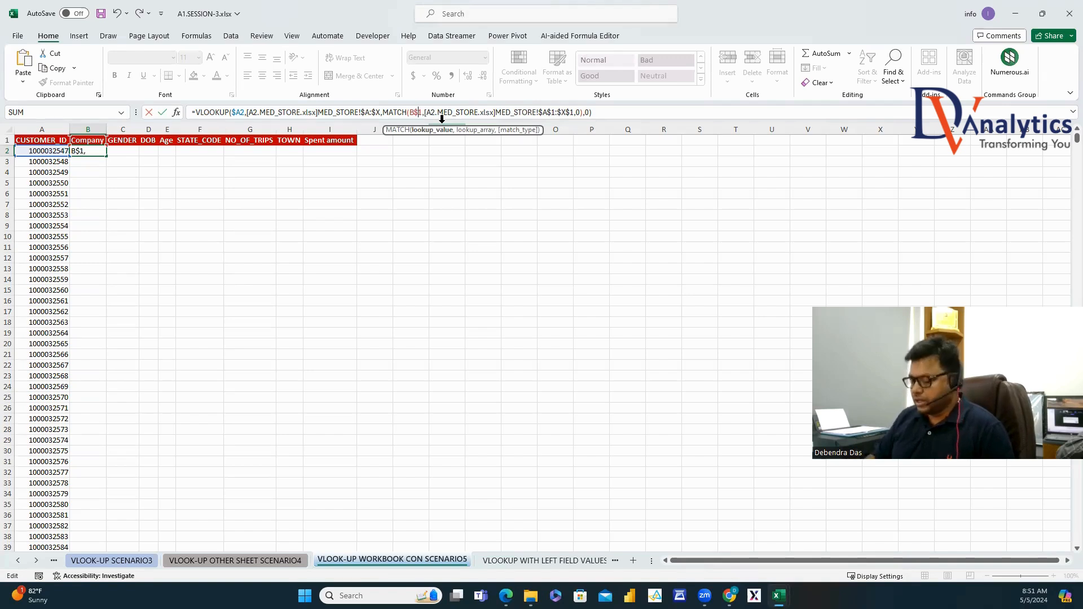
key(Return)
click(102, 153)
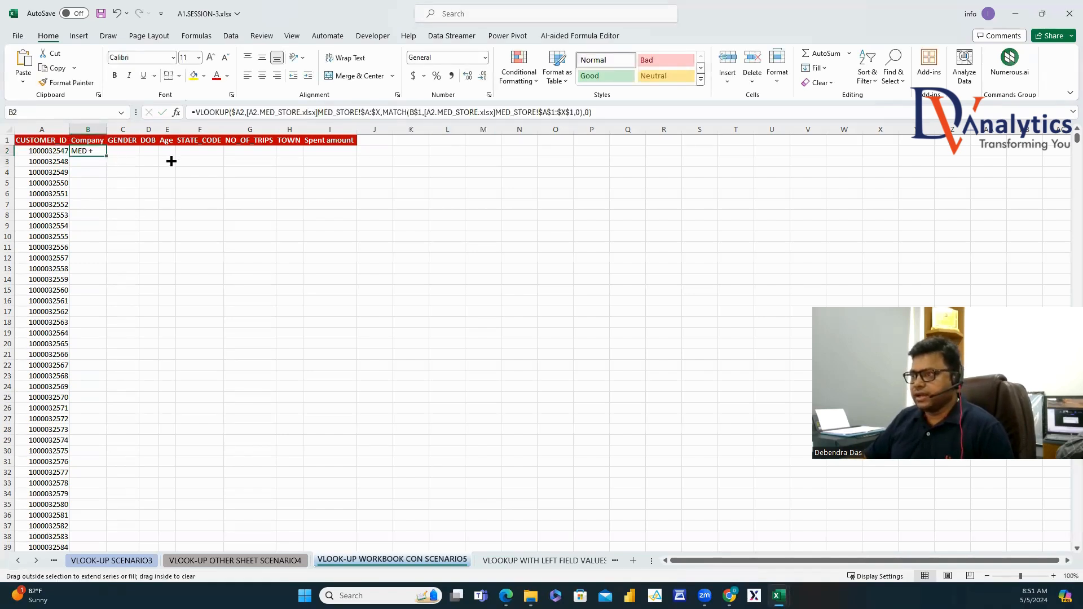
drag(171, 162, 356, 153)
Fill the lookups down all customer rows and format the DOB column D as Date.
double_click(359, 157)
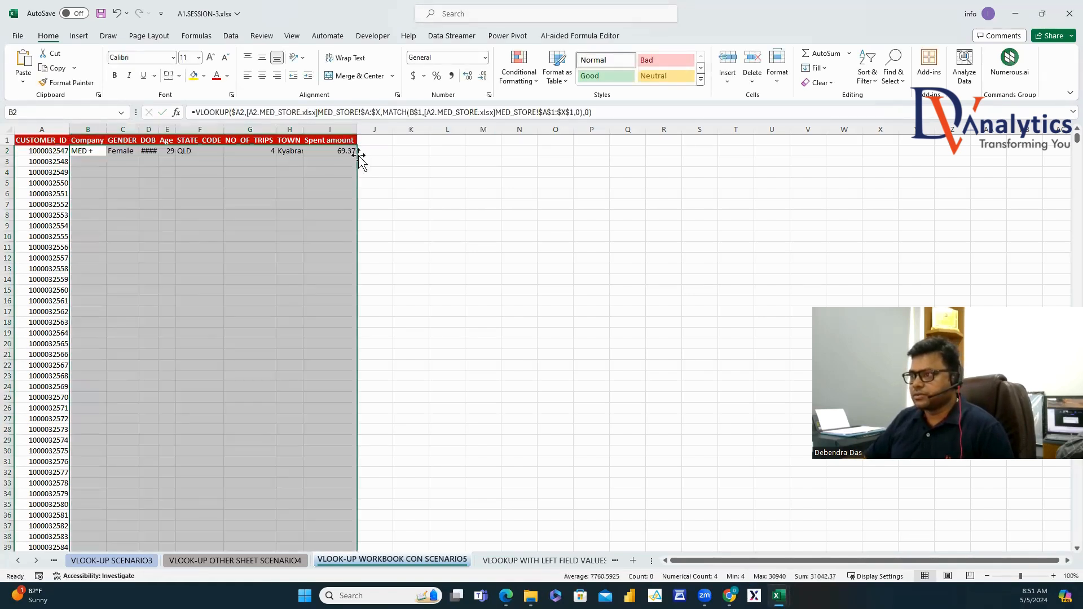
double_click(159, 129)
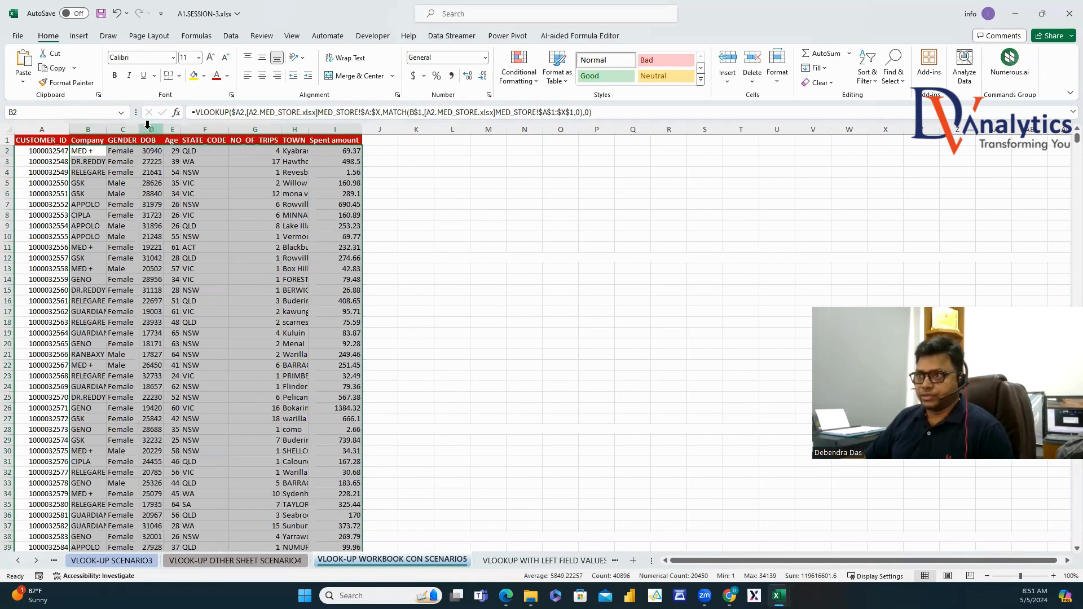
click(153, 130)
right_click(153, 129)
click(192, 288)
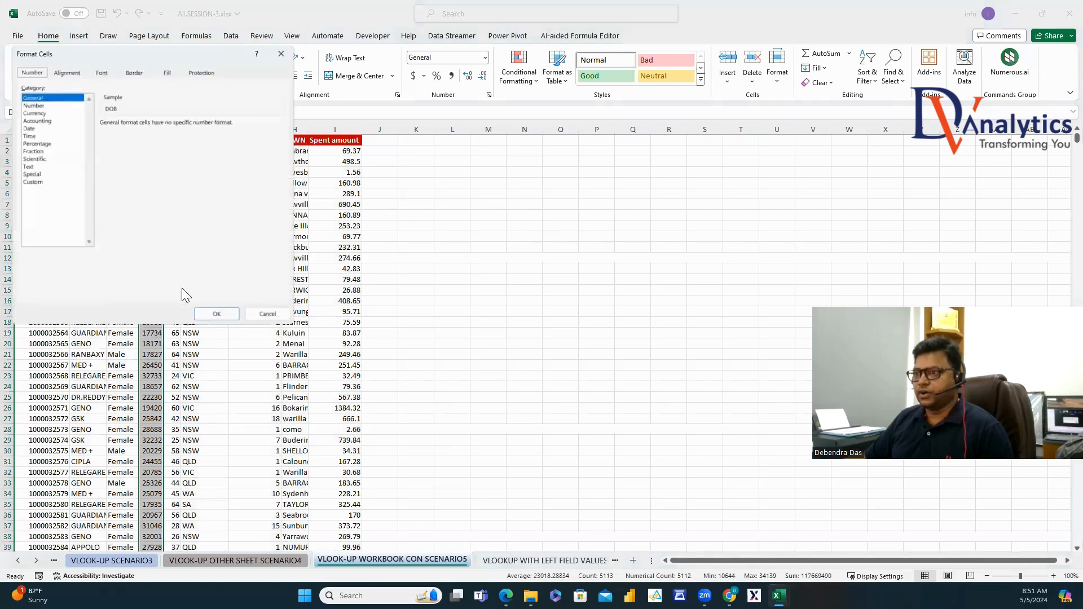
click(25, 124)
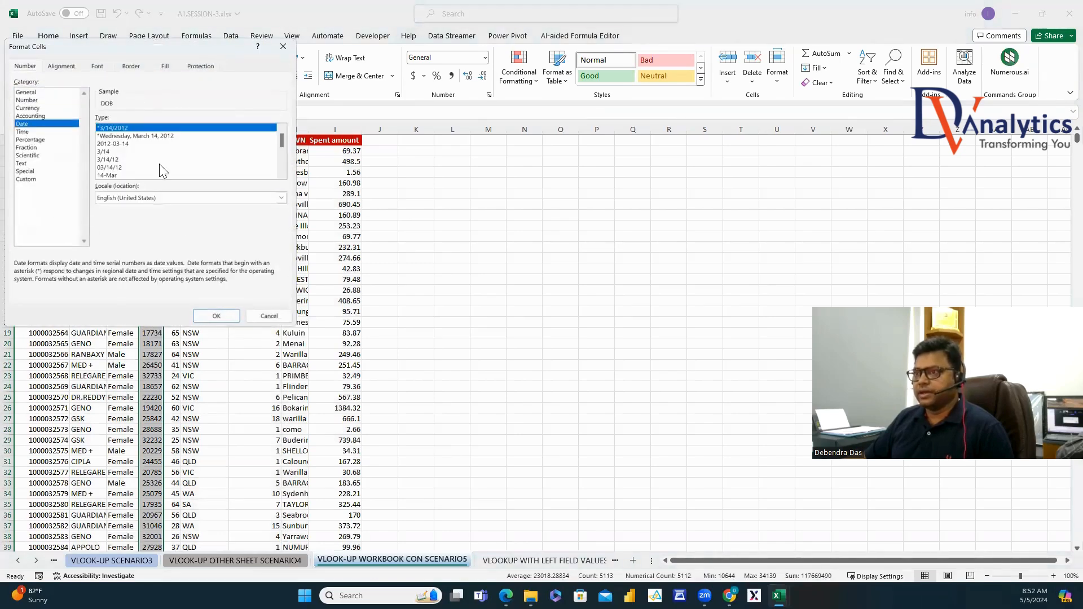
click(214, 316)
click(613, 205)
click(412, 333)
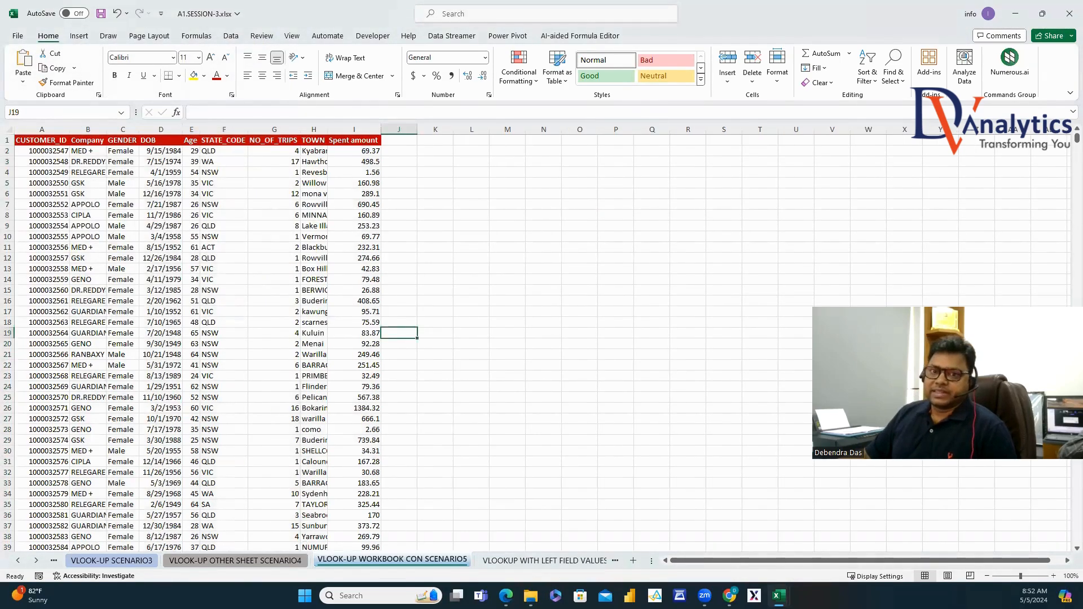
click(513, 171)
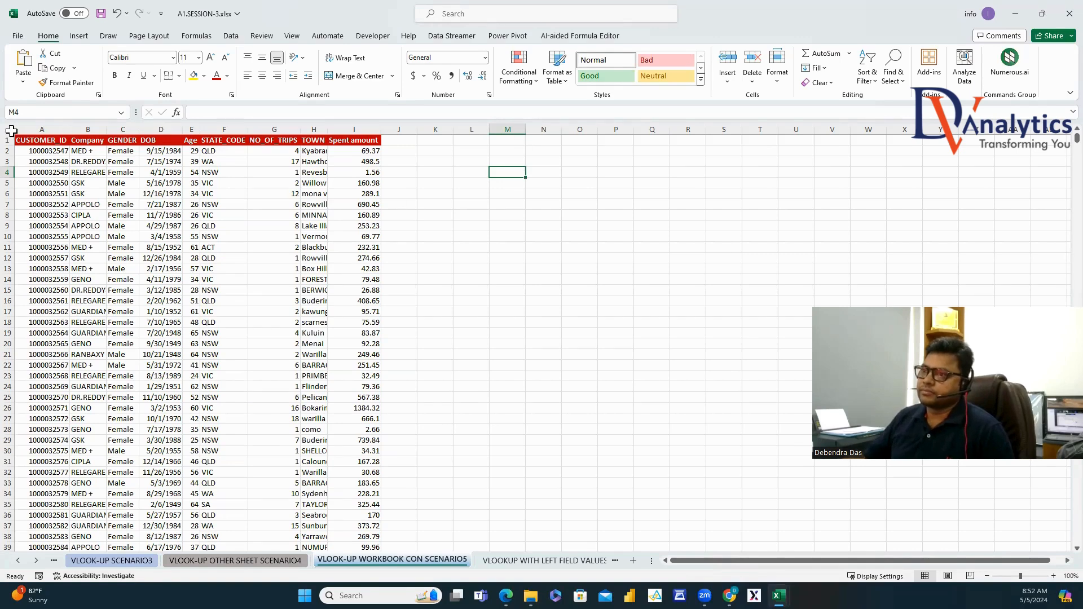
Autofit every column width on the worksheet.
click(10, 129)
double_click(72, 125)
click(364, 173)
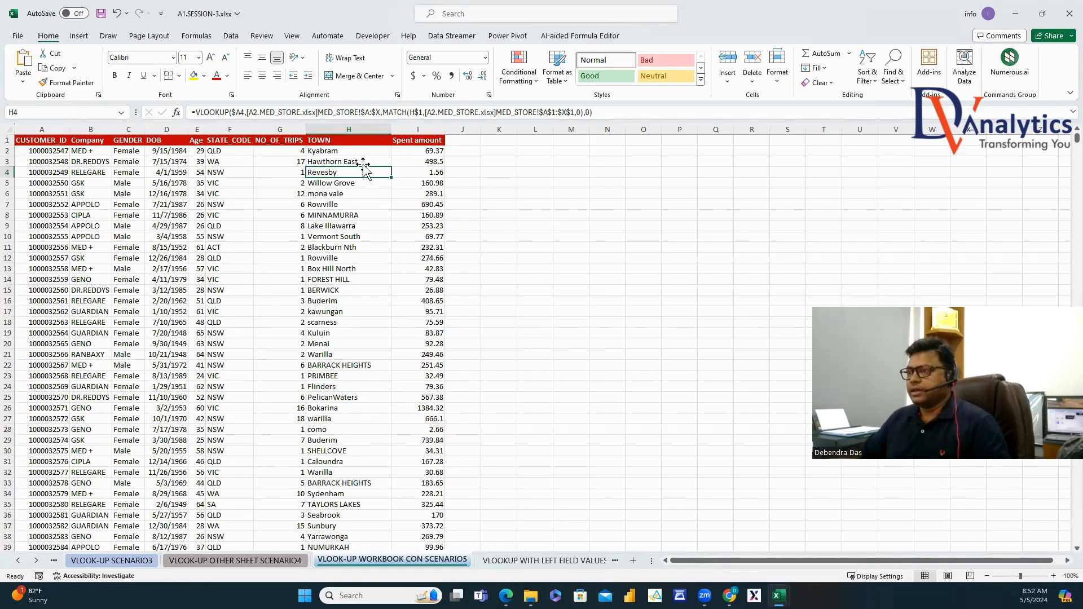
click(484, 234)
Clear all lookup results from B2 through column I to the last customer row.
click(85, 154)
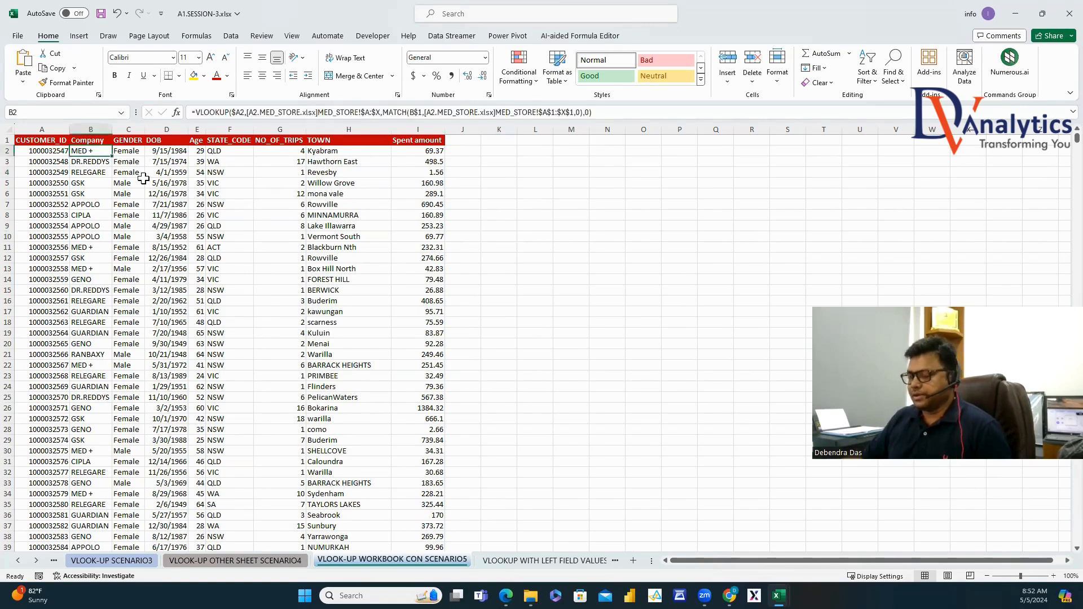
key(ctrl+shift+Right)
key(ctrl+shift+Down)
key(Delete)
key(ctrl+BackSpace)
drag(273, 184, 273, 186)
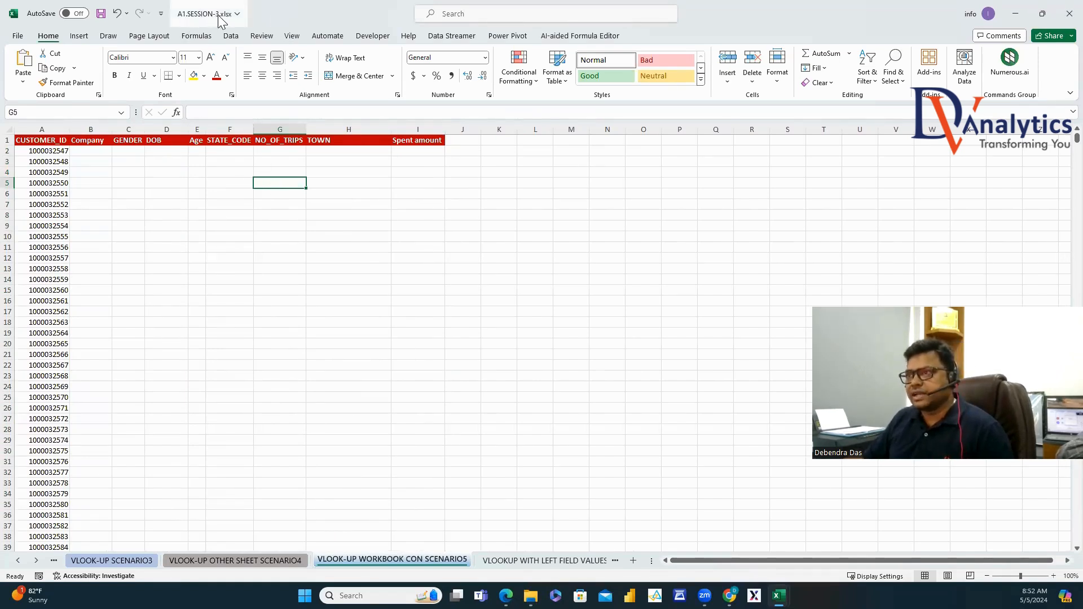
Check the Age column in the MED_STORE workbook, then return to SESSION-3.
mouse_move(779, 596)
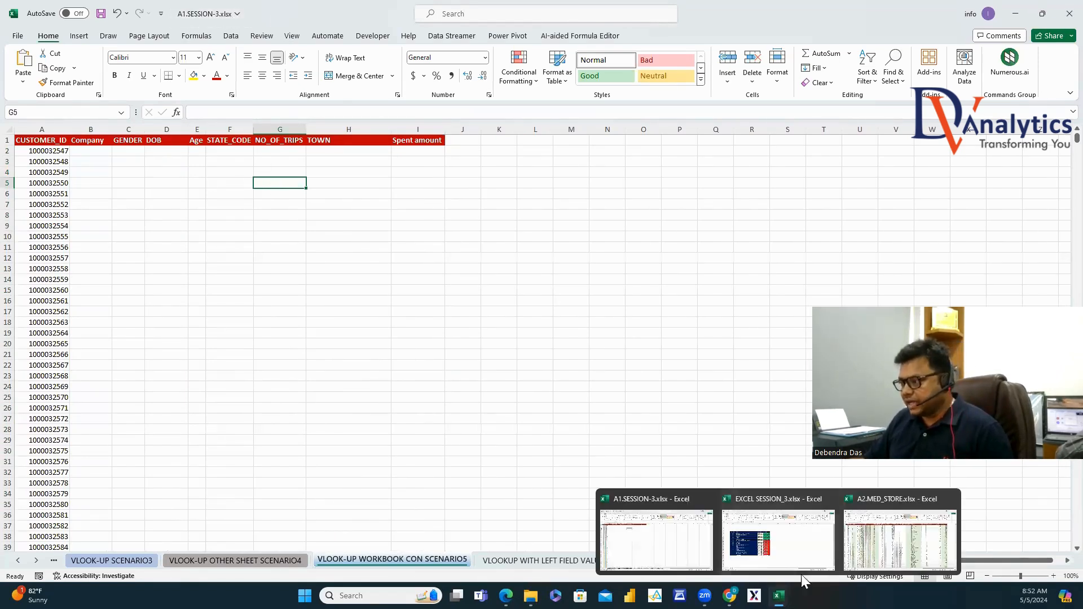
click(948, 536)
click(275, 129)
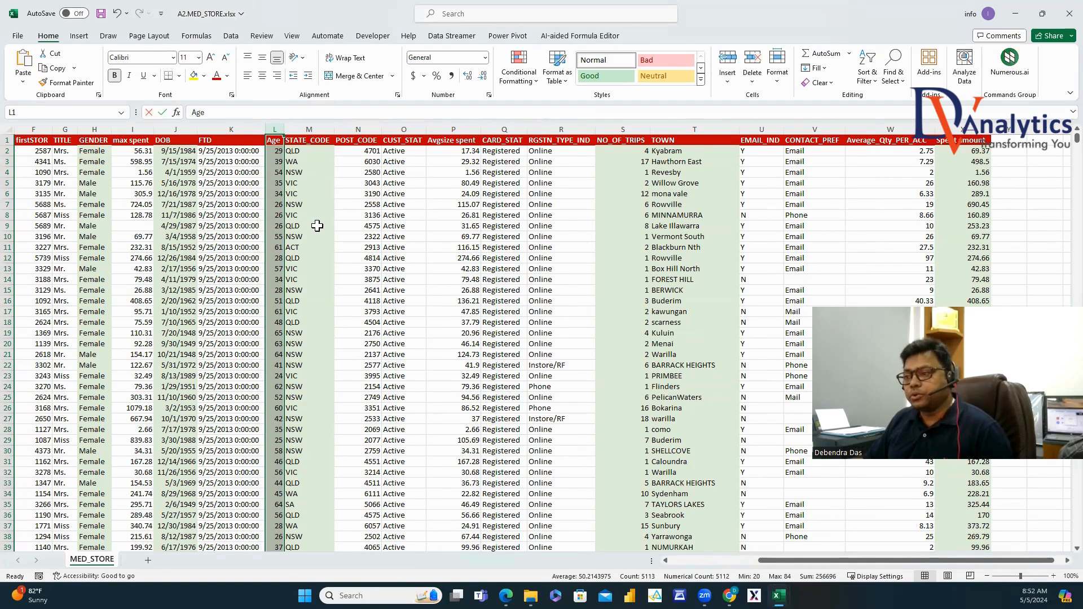
mouse_move(779, 596)
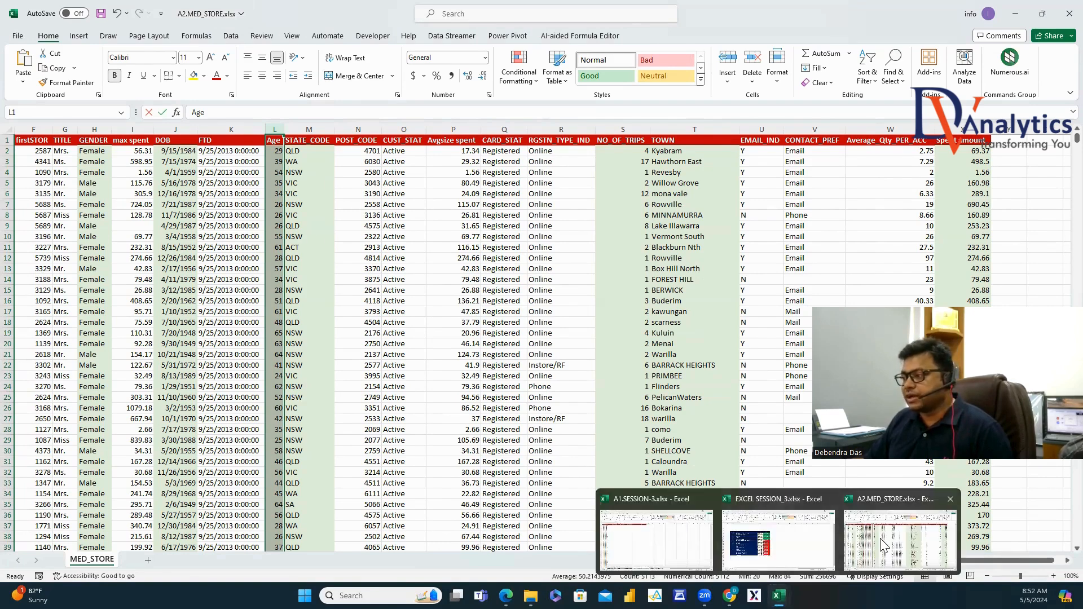
click(1015, 536)
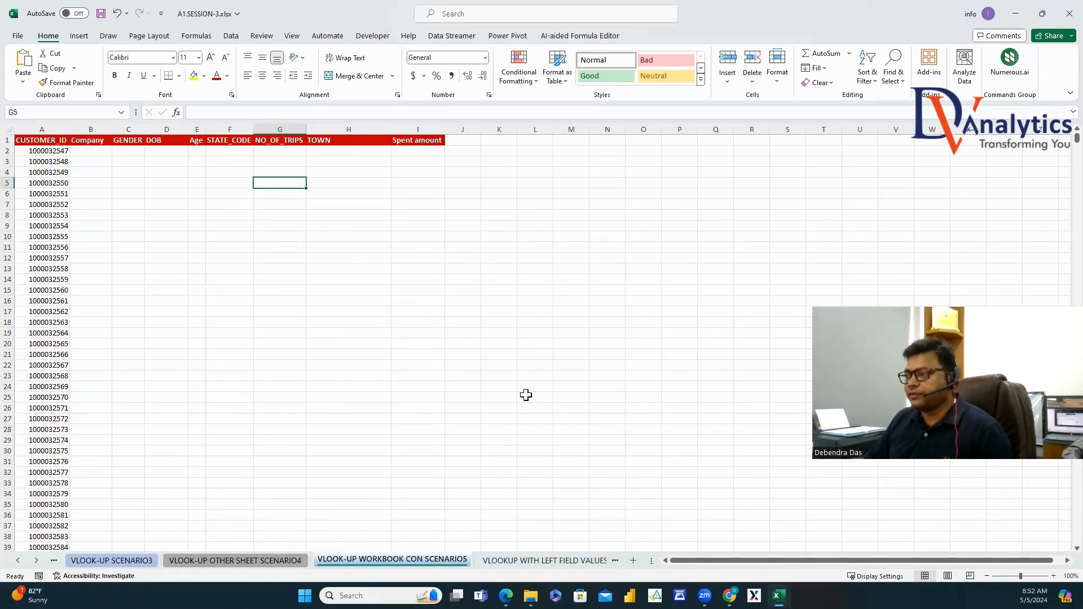
Begin B2's VLOOKUP on A2 against MED_STORE columns $A:$X, then start a MATCH.
click(95, 150)
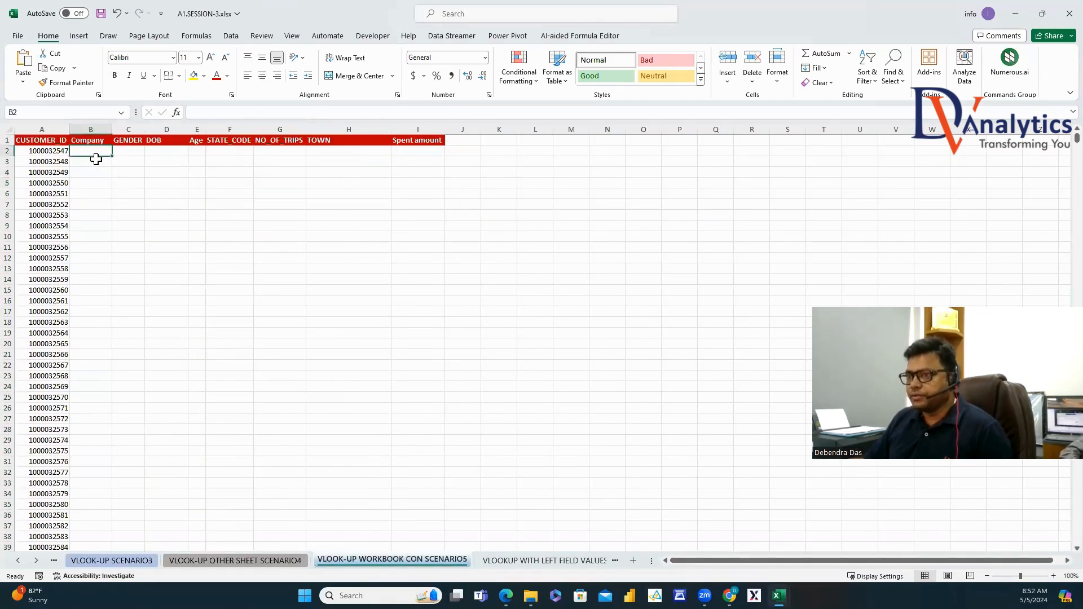
text(=VLO)
double_click(99, 163)
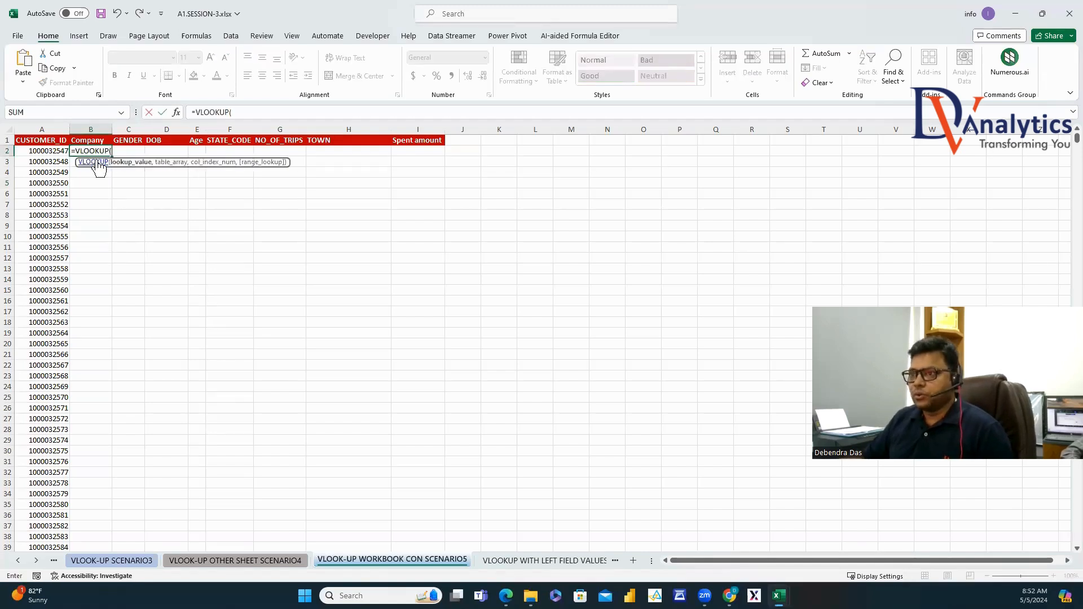
click(45, 151)
text(,)
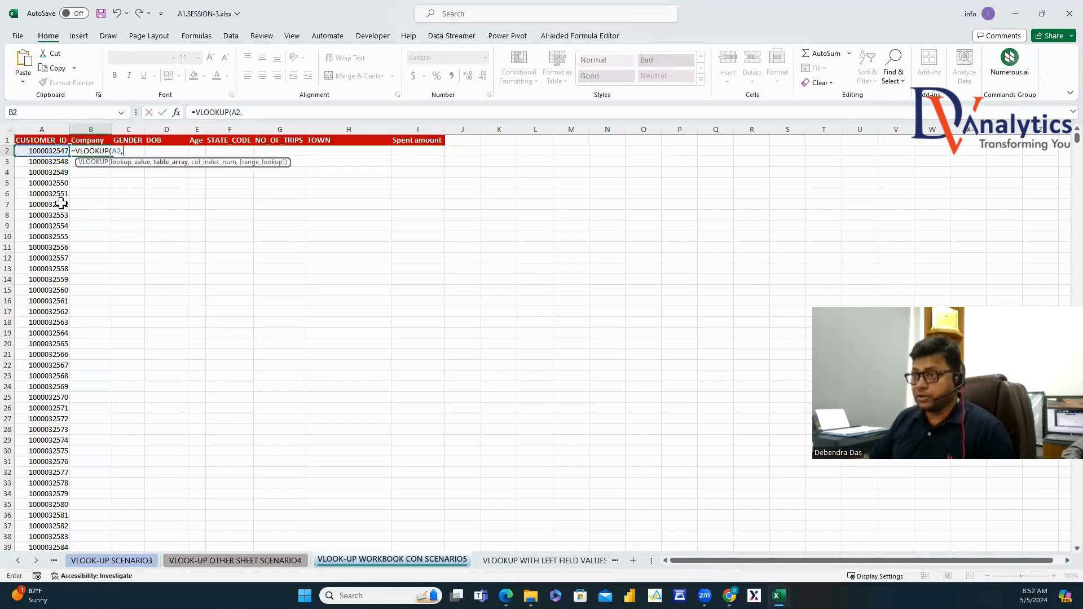
mouse_move(779, 596)
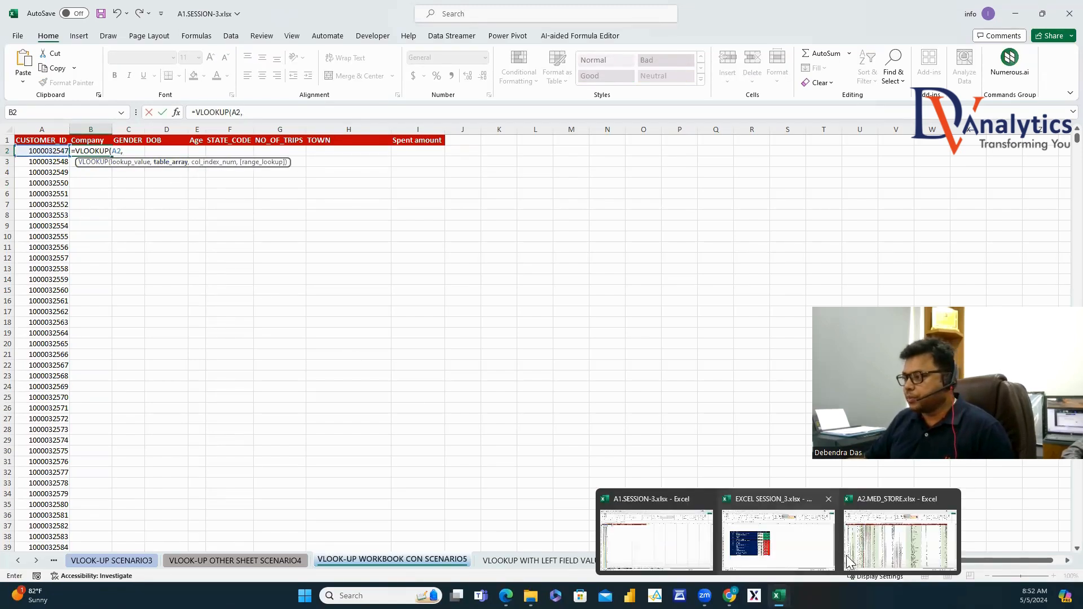
click(903, 536)
drag(790, 560, 672, 560)
click(43, 130)
drag(574, 104, 975, 150)
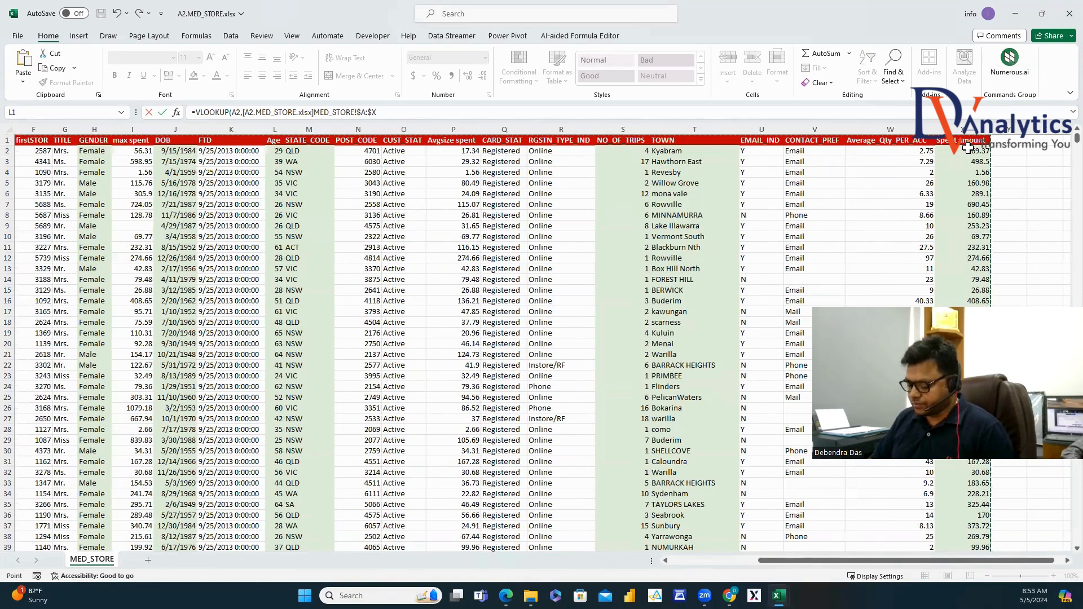
text(,MATCH()
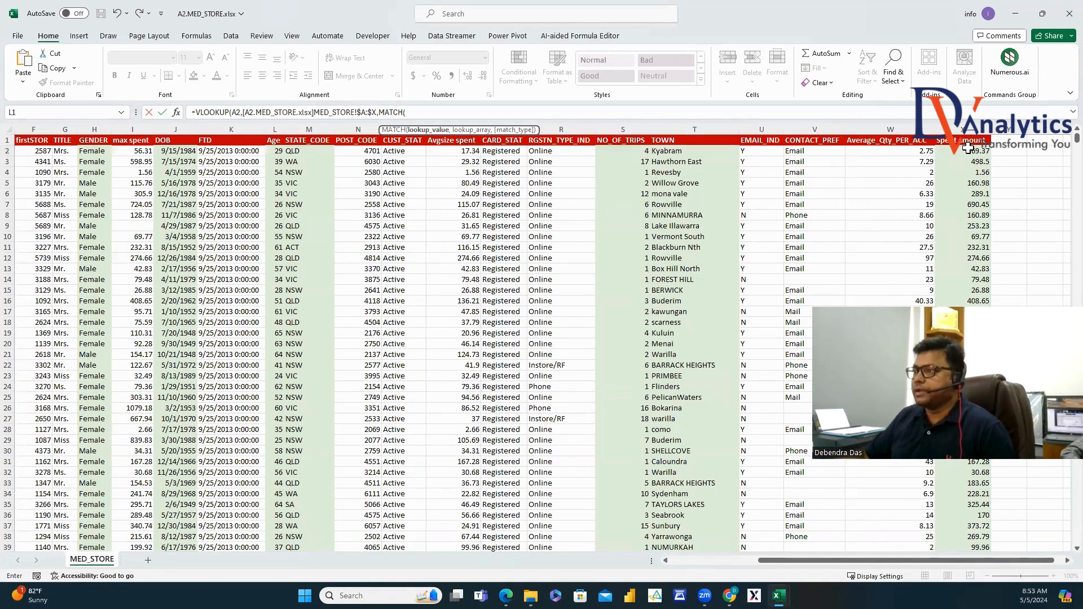
Complete the MATCH on B1 over MED_STORE header row $A$1:$X$1 with exact matching.
mouse_move(778, 596)
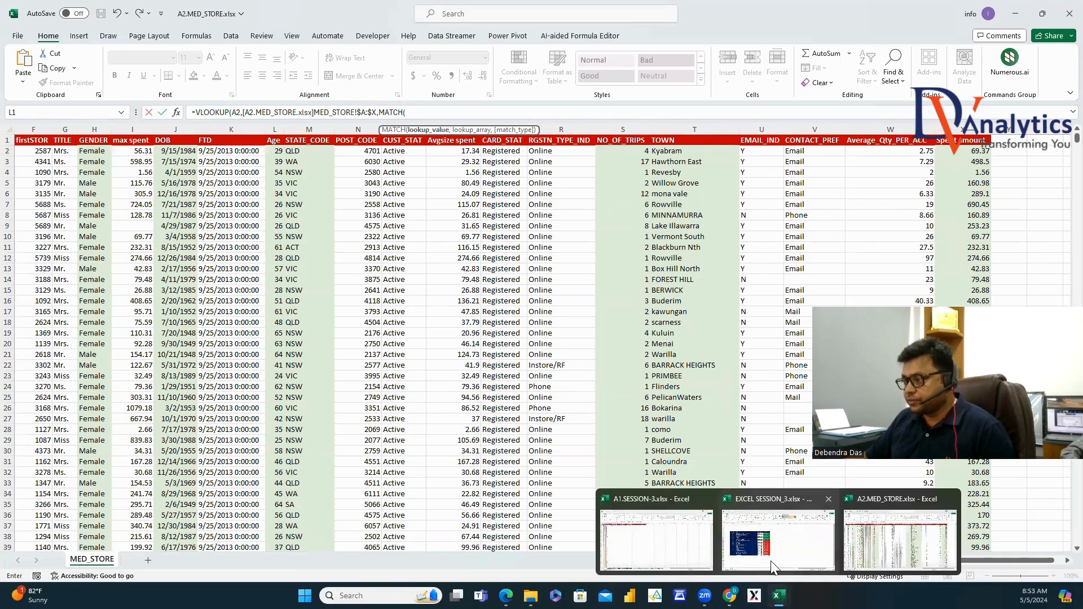
click(655, 533)
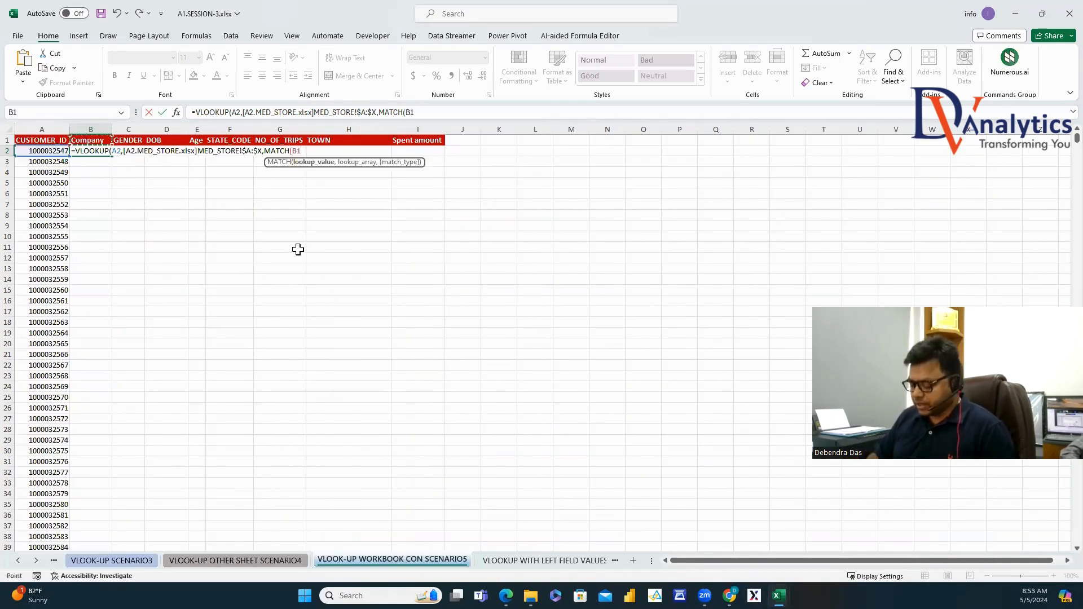
text(,)
mouse_move(778, 596)
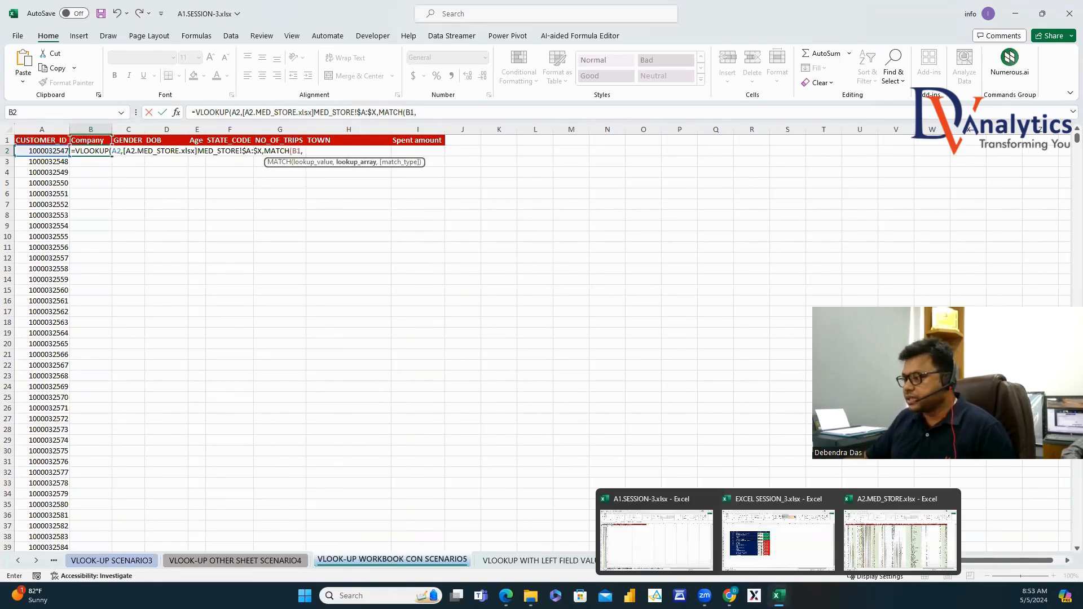
click(899, 539)
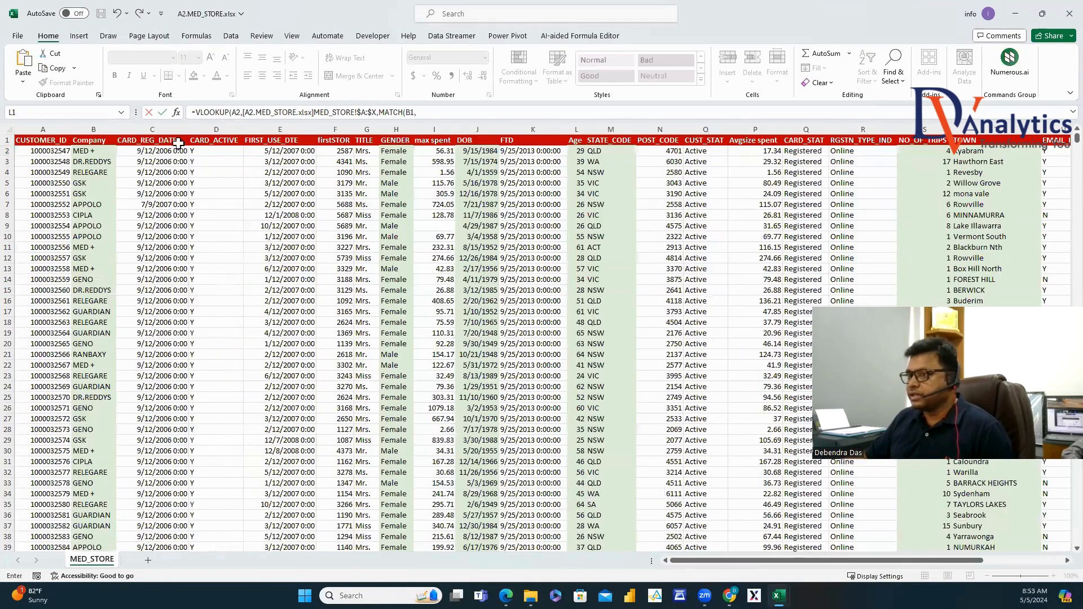
drag(45, 141, 1024, 130)
text(,)
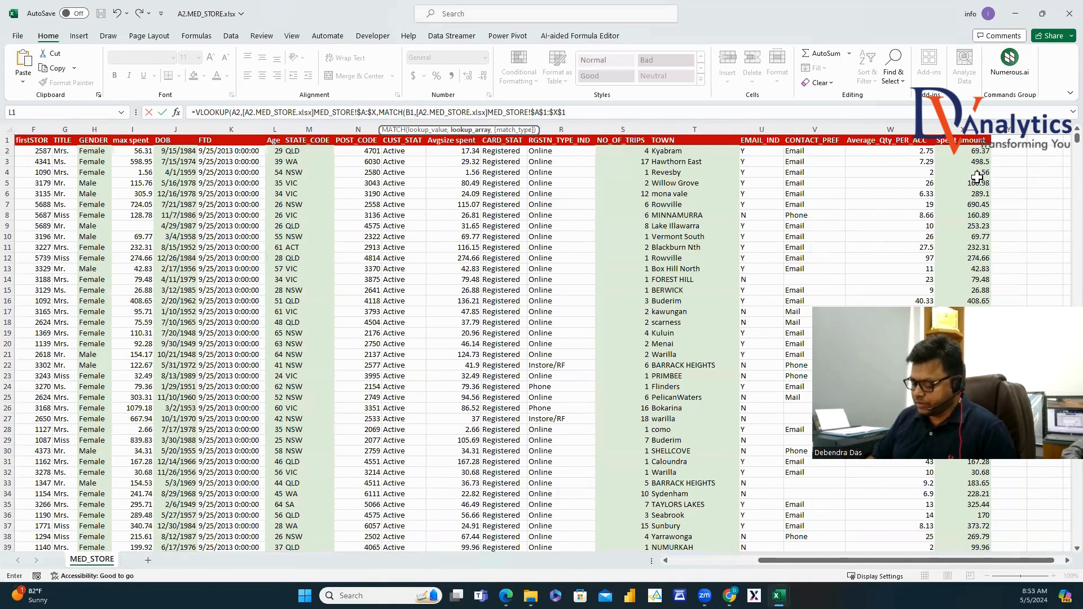
text(,0),0)
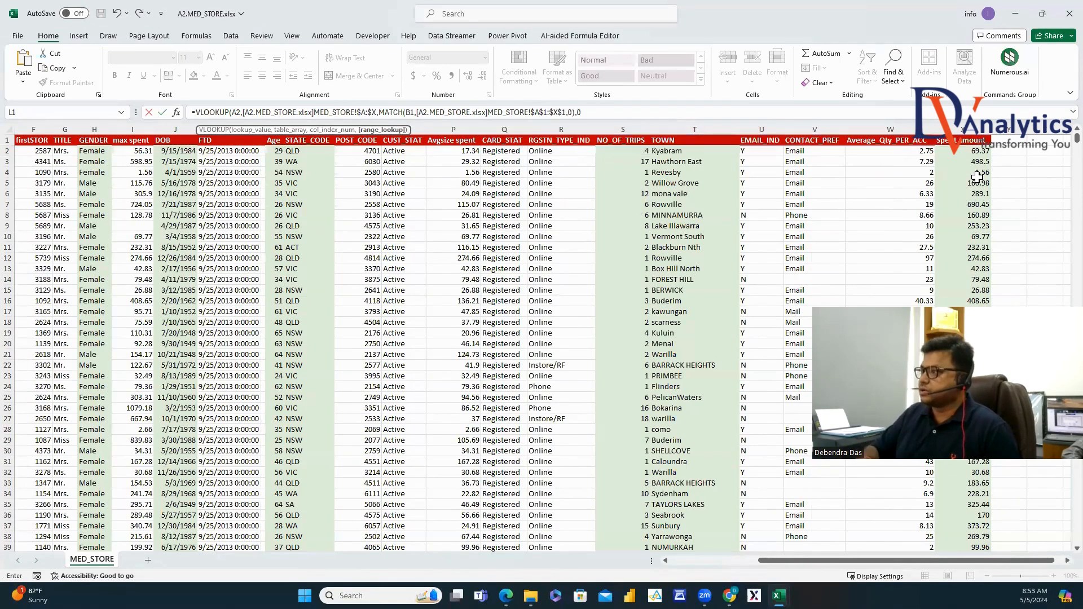
text())
key(Return)
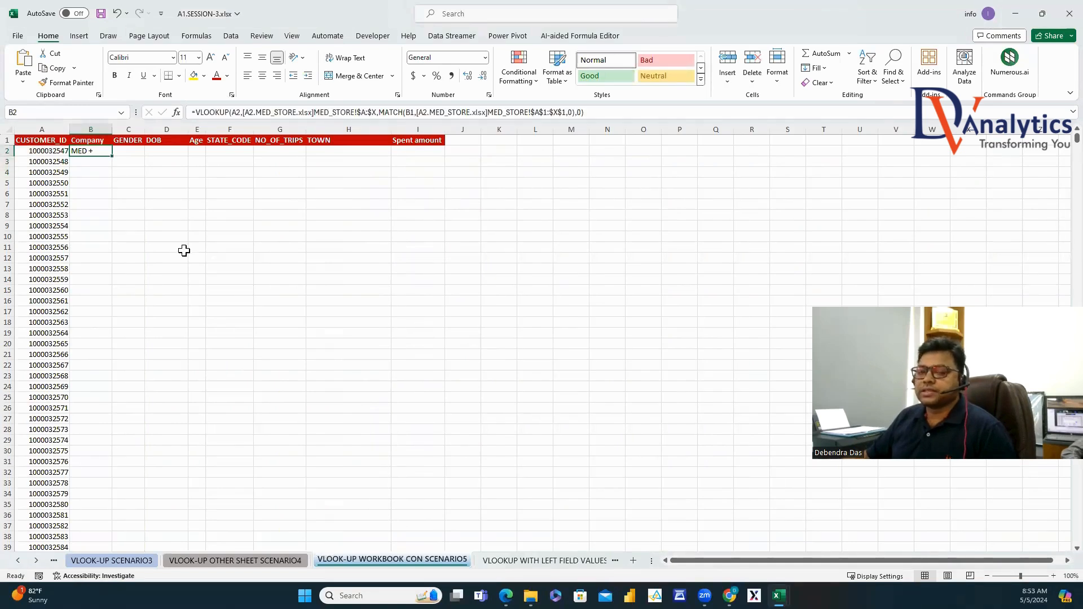
click(238, 113)
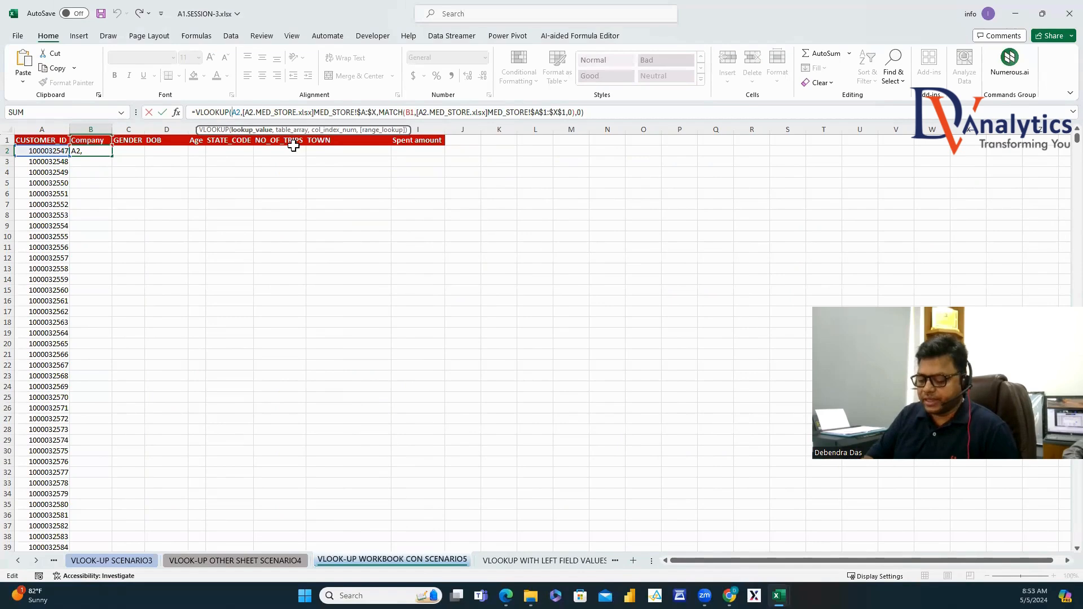
Lock B2 as $A2 and B$1 and copy it to I2, showing Female, 30940, 29, QLD.
text($)
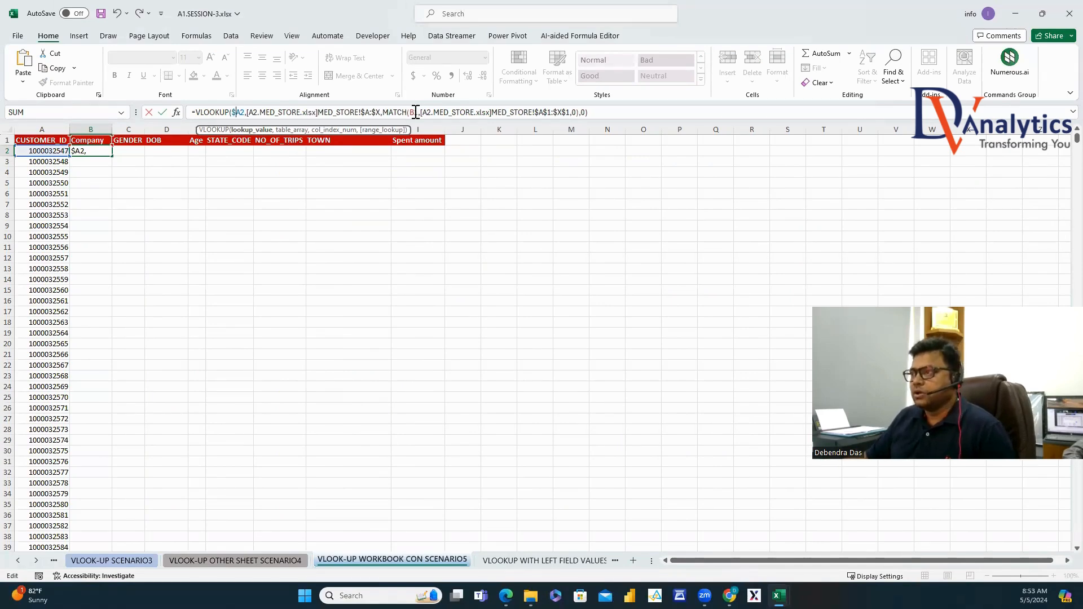
click(416, 112)
text($)
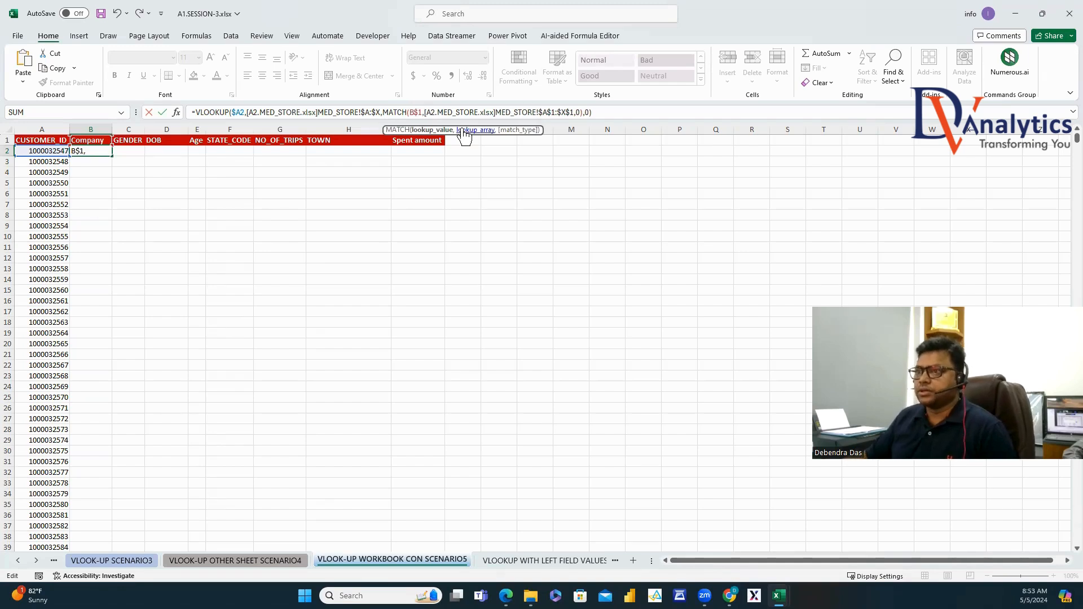
key(Return)
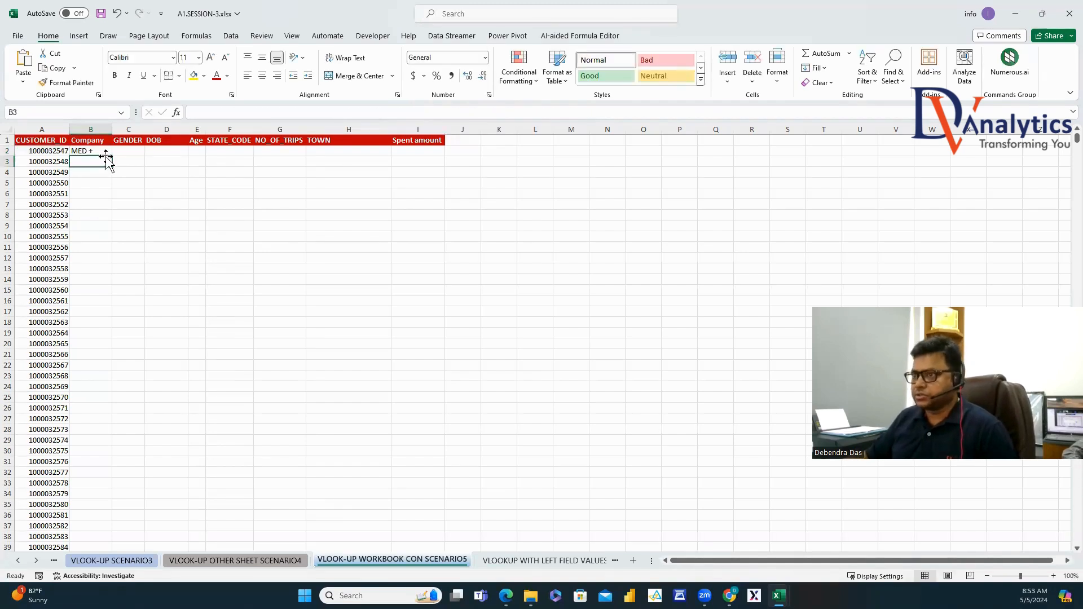
click(106, 152)
drag(111, 156, 441, 148)
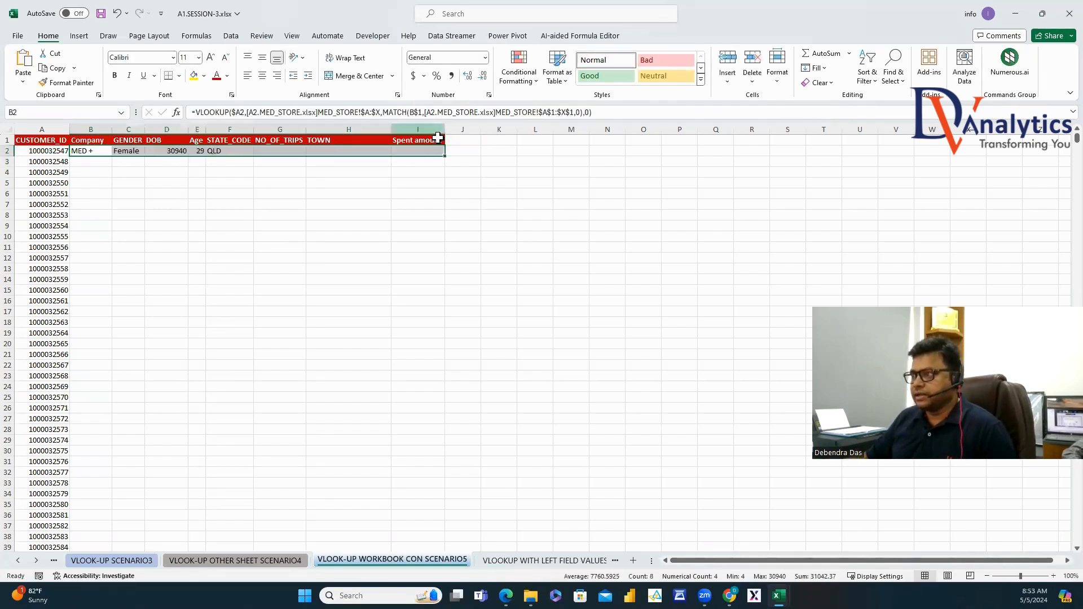
Fill the row 2 lookups down all customers and show column D's DOB values as dates.
double_click(445, 156)
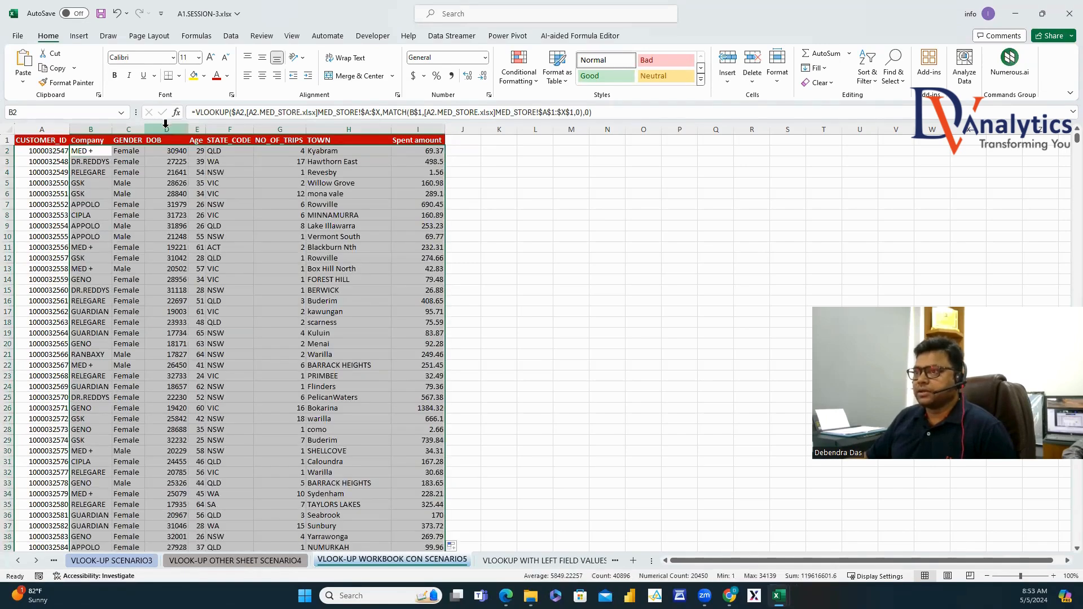
right_click(167, 129)
click(216, 287)
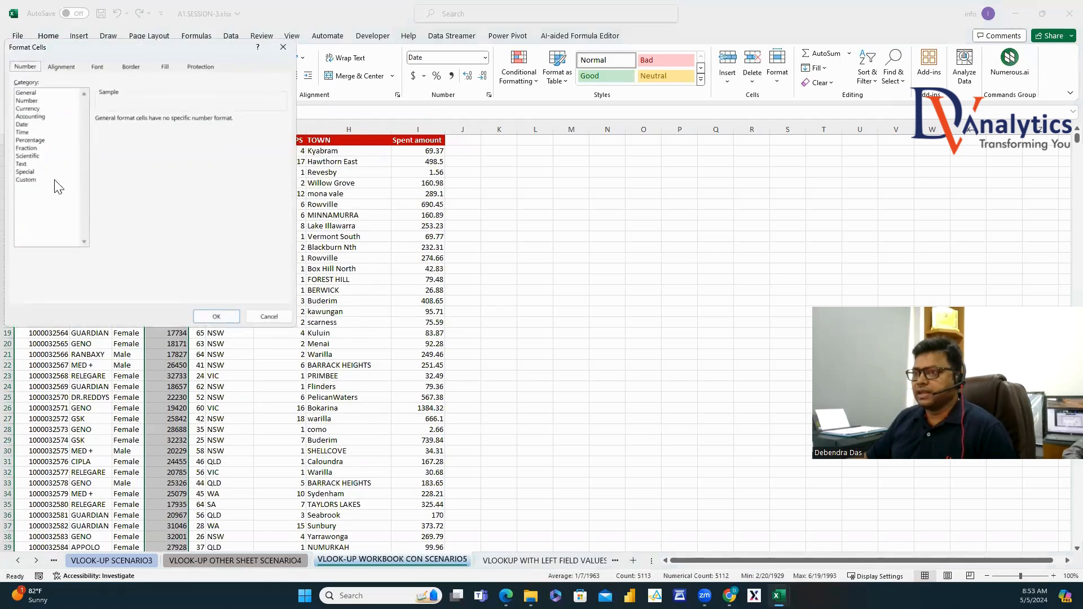
click(21, 126)
click(216, 316)
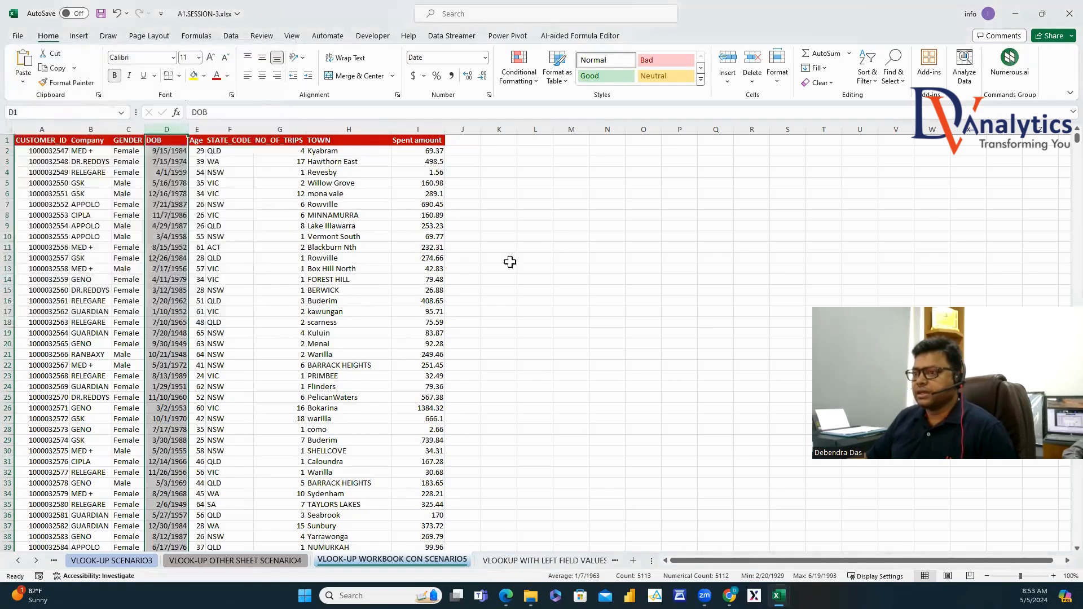
click(558, 230)
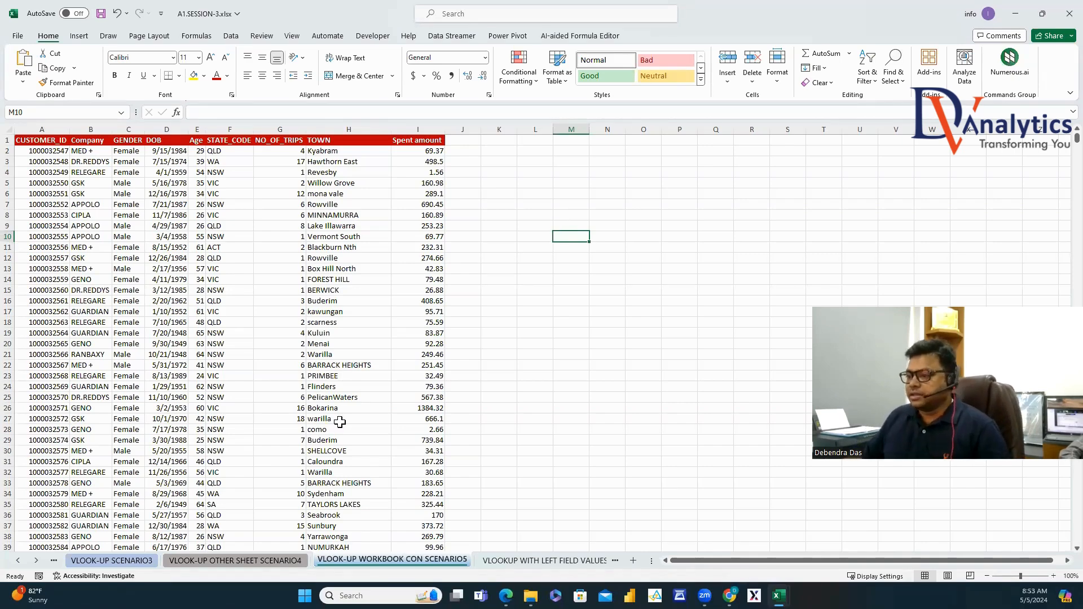
Review the price table, discount table and J6 formula on the VLOOKUP WITH LEFT FIELD VALUES sheet.
click(543, 562)
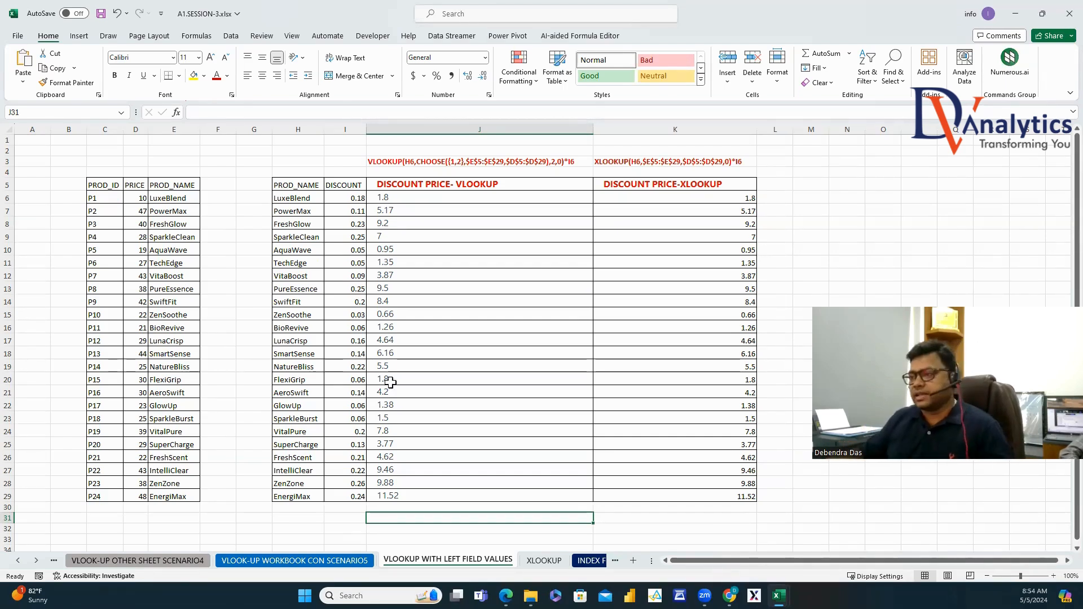
drag(101, 191, 175, 497)
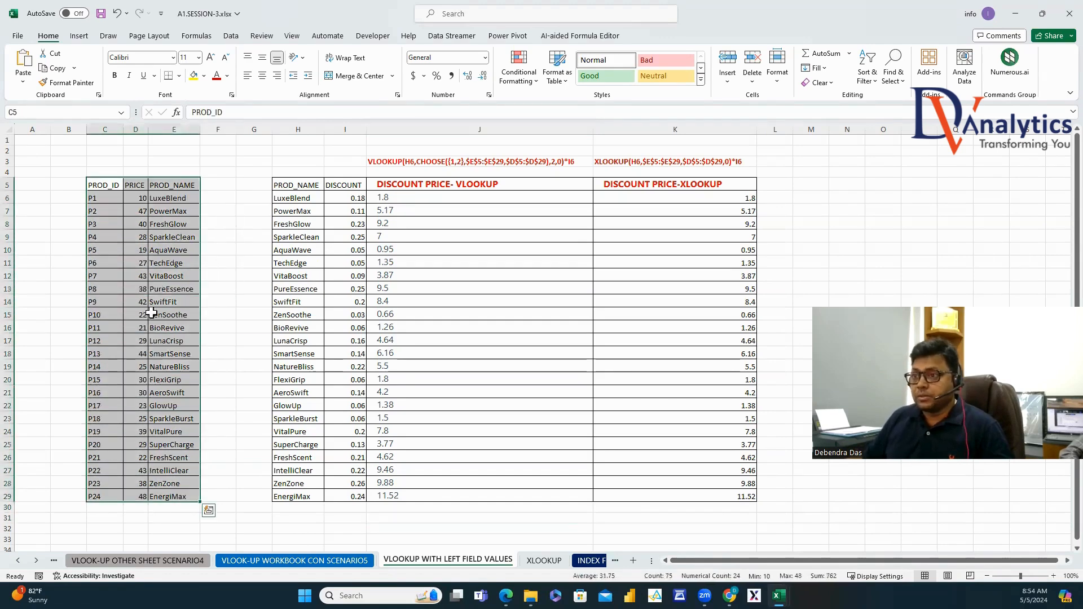
click(115, 188)
click(134, 187)
click(155, 185)
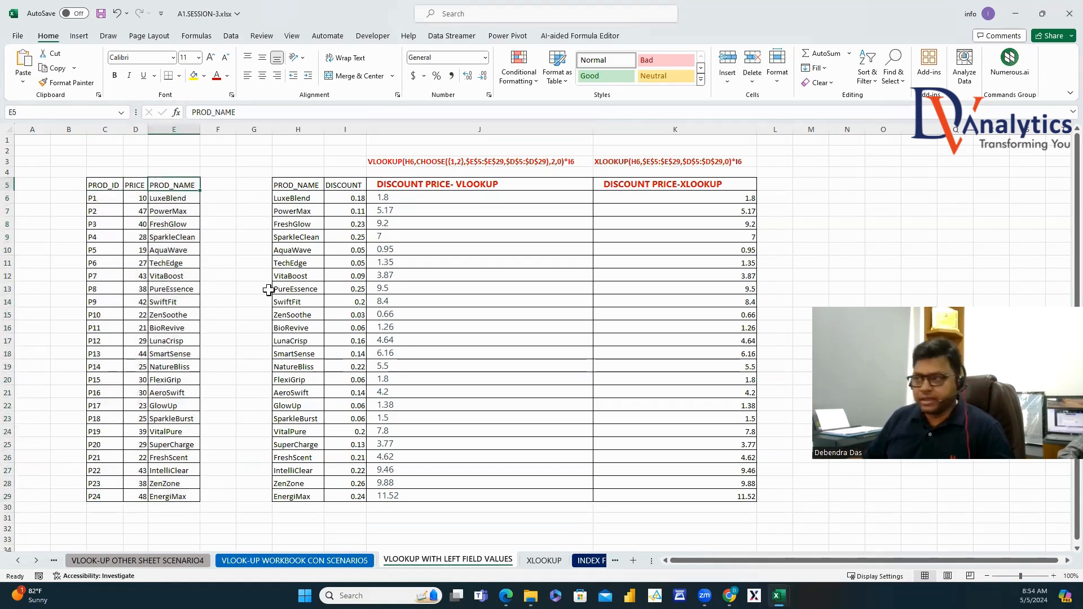
click(300, 186)
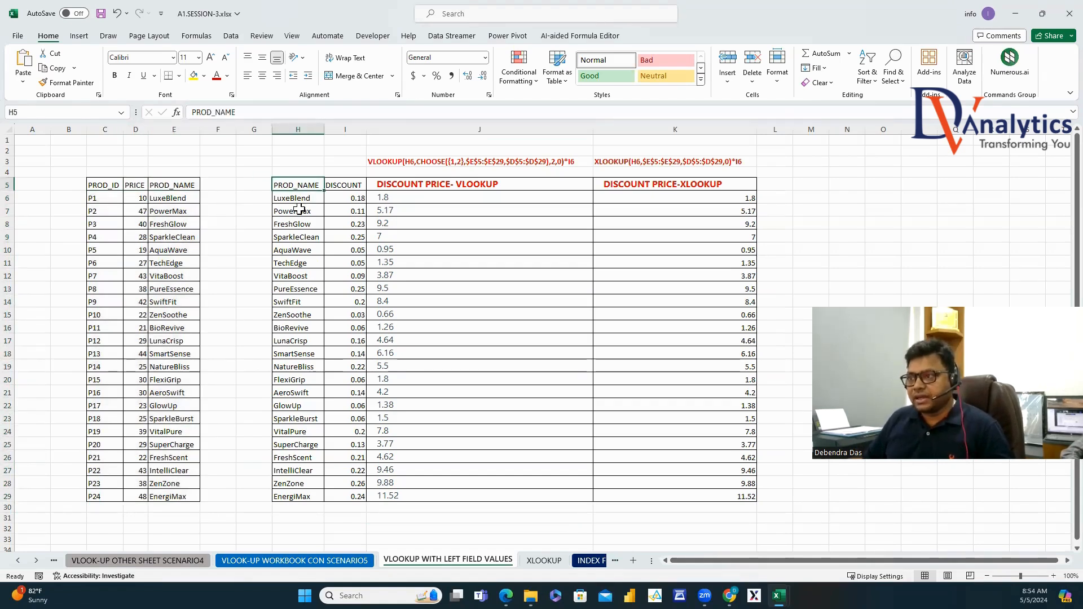
drag(342, 197, 345, 353)
click(405, 200)
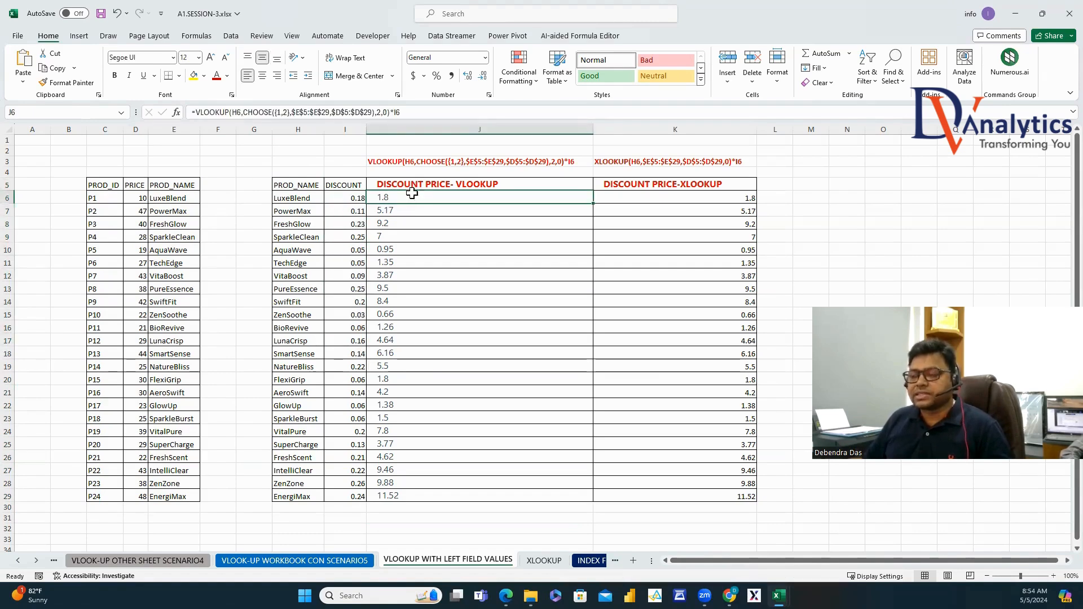
drag(137, 198, 138, 289)
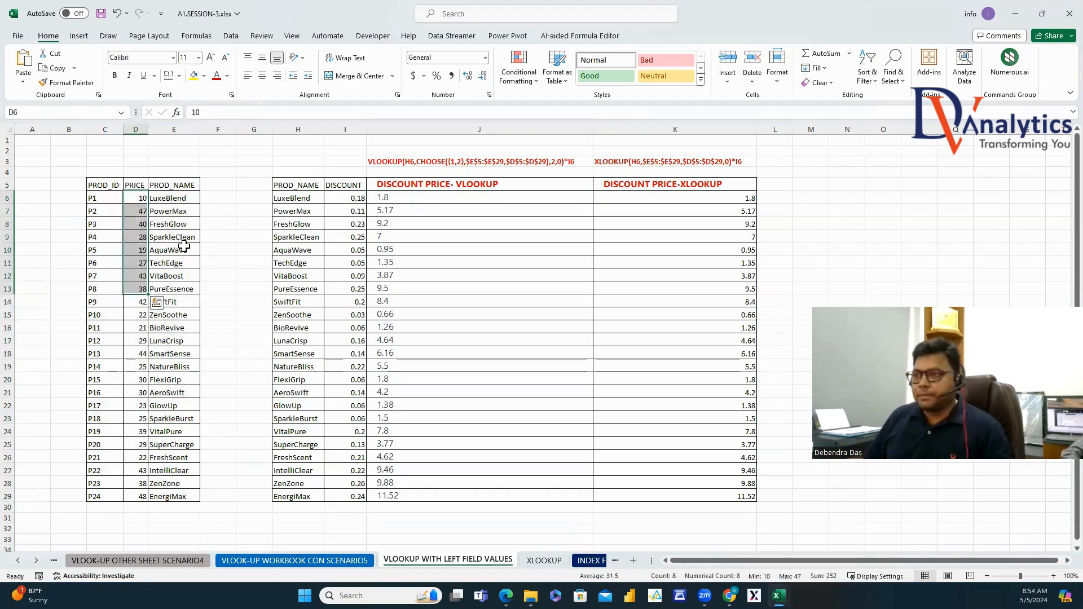
Fill both PROD_NAME columns yellow, then select the existing discount price results.
drag(298, 186, 292, 501)
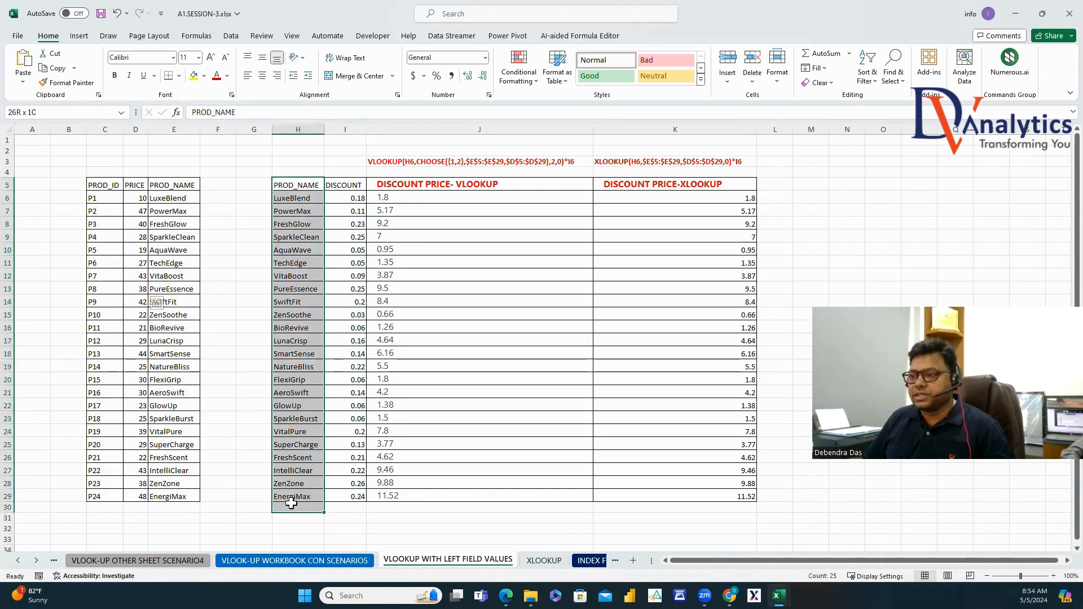
drag(180, 187, 172, 499)
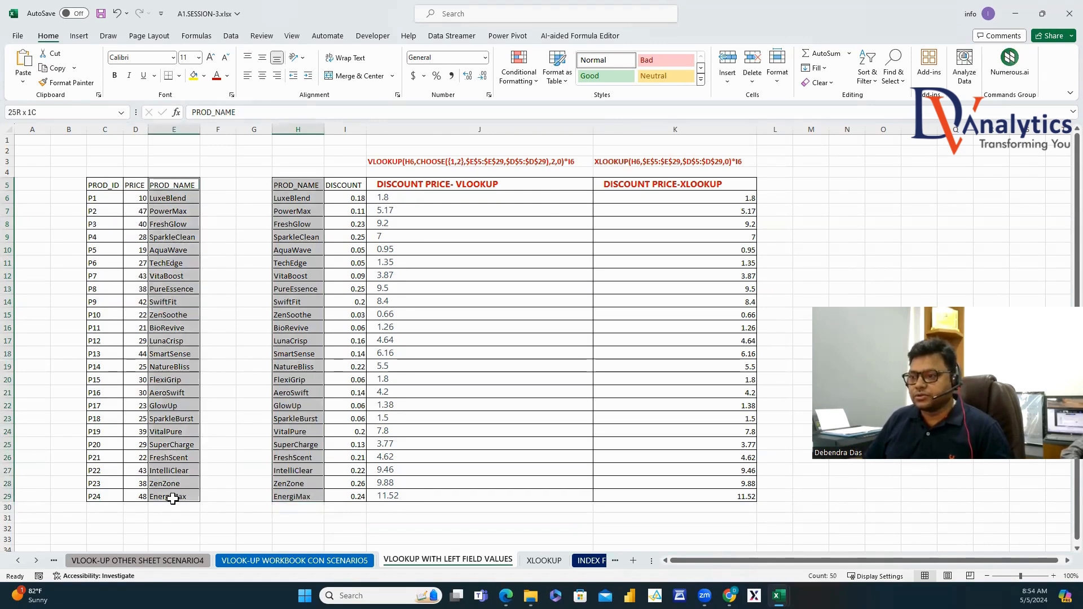
click(193, 75)
click(355, 249)
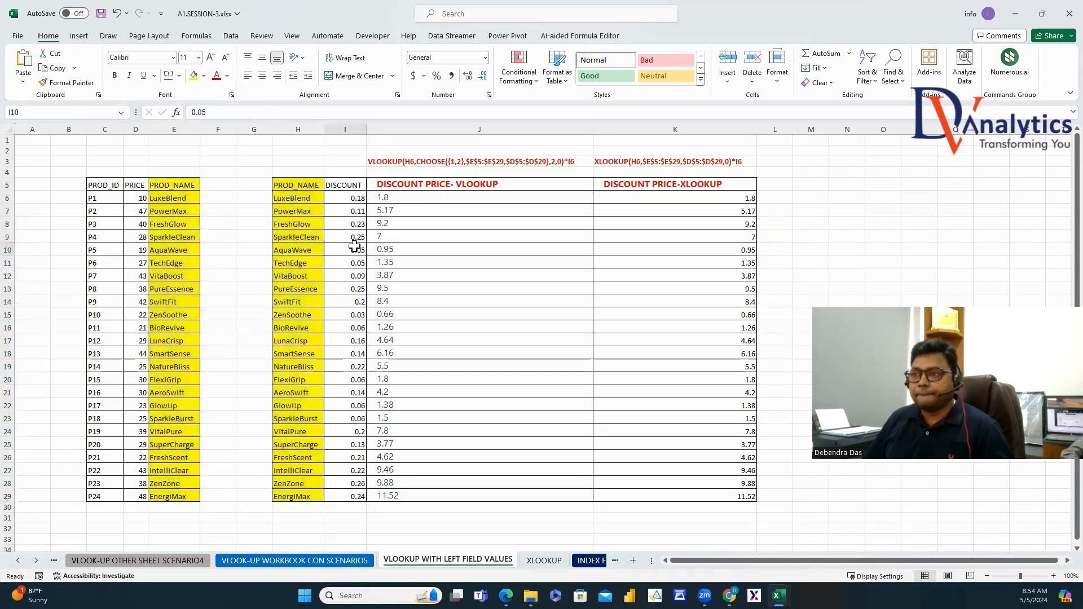
click(189, 186)
click(214, 185)
drag(213, 185, 231, 316)
drag(138, 186, 100, 368)
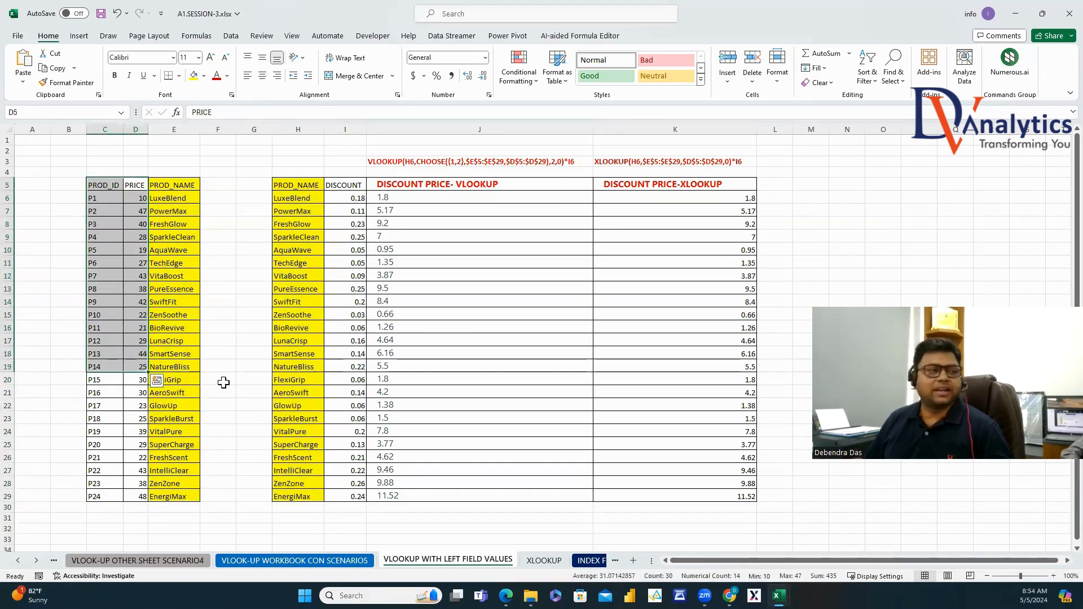
drag(392, 196, 605, 482)
Clear the old discount prices and write J6's VLOOKUP on H6 with CHOOSE over E5:E29 and D5:D29.
key(shift+Down)
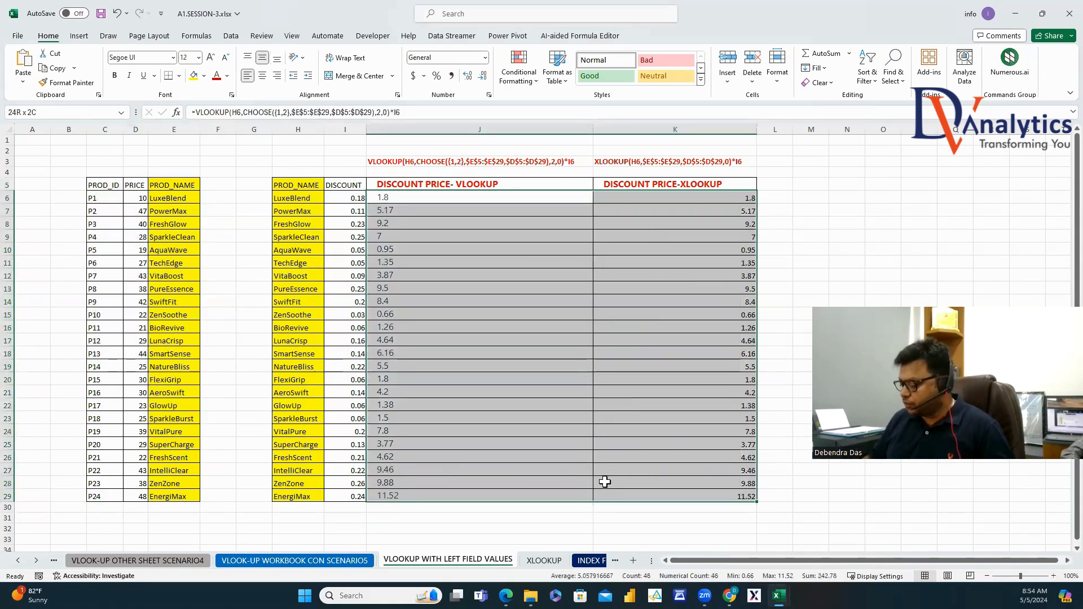
key(Delete)
click(382, 196)
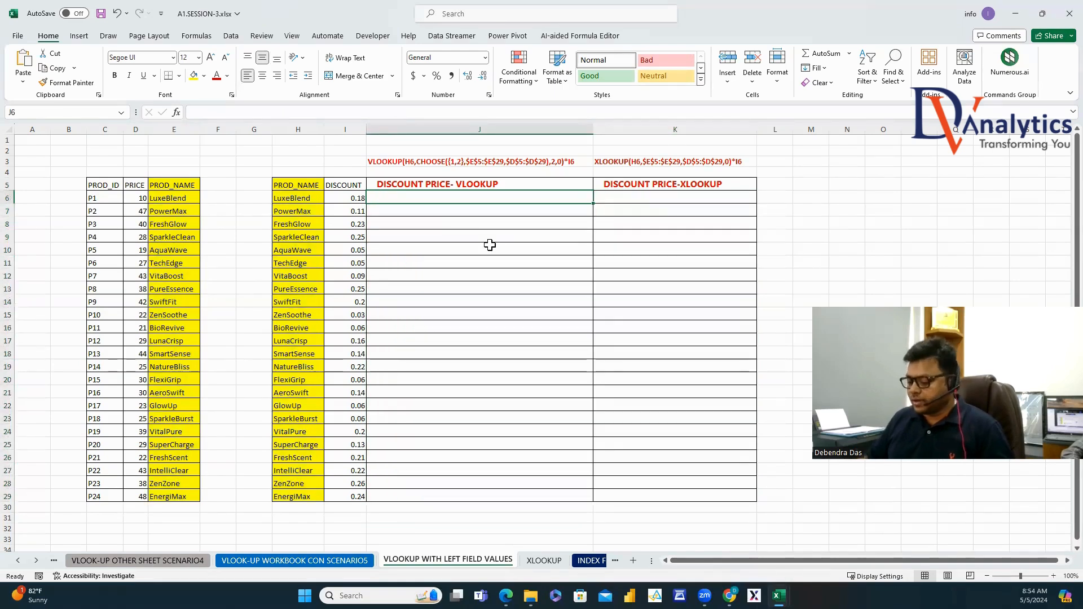
text(=VLO)
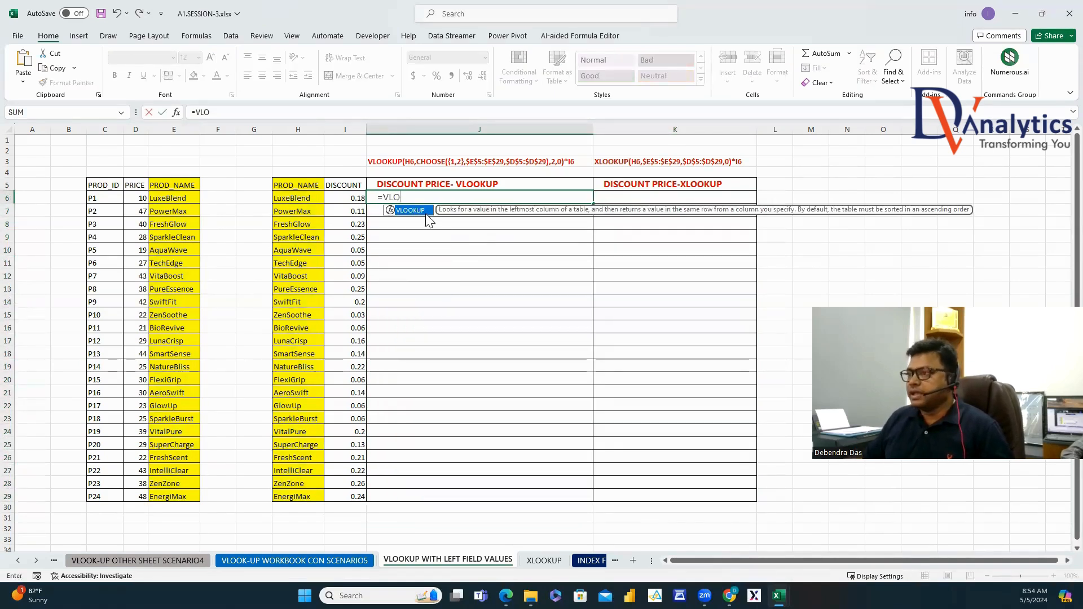
double_click(417, 214)
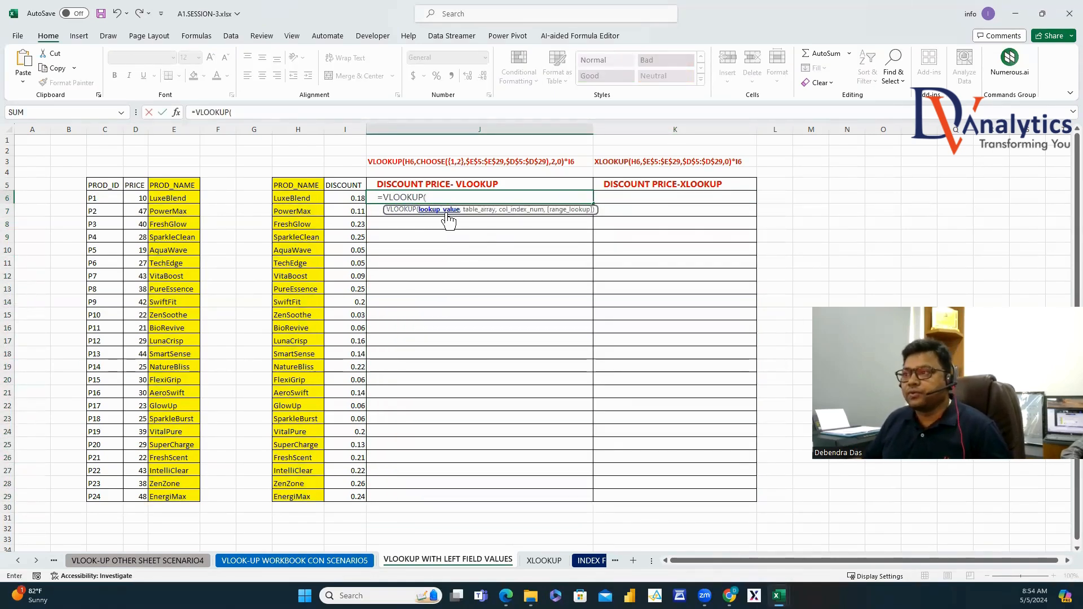
click(299, 198)
text(,)
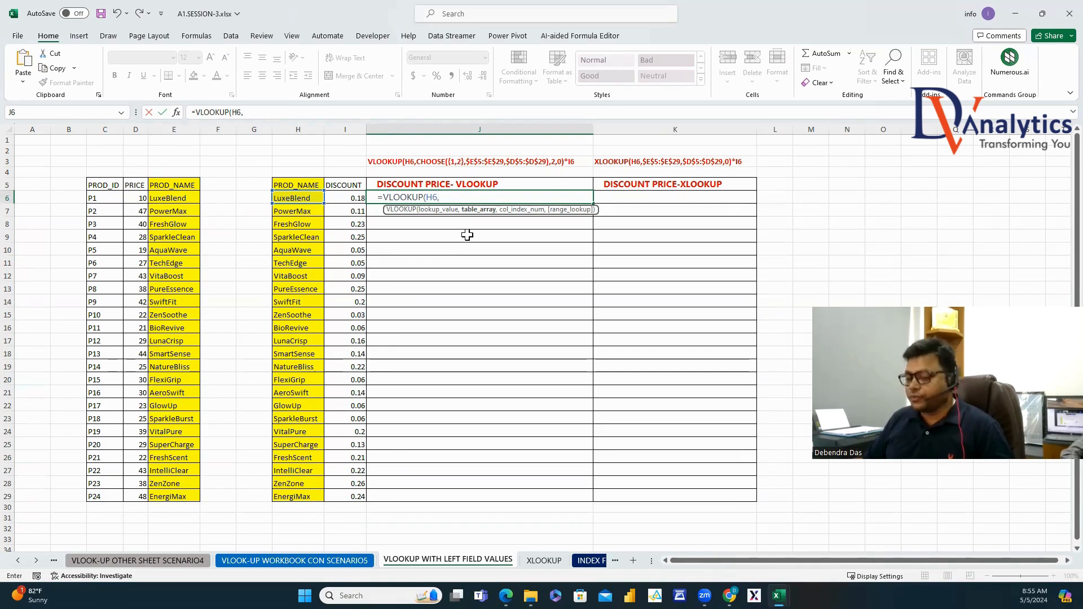
text(CHO)
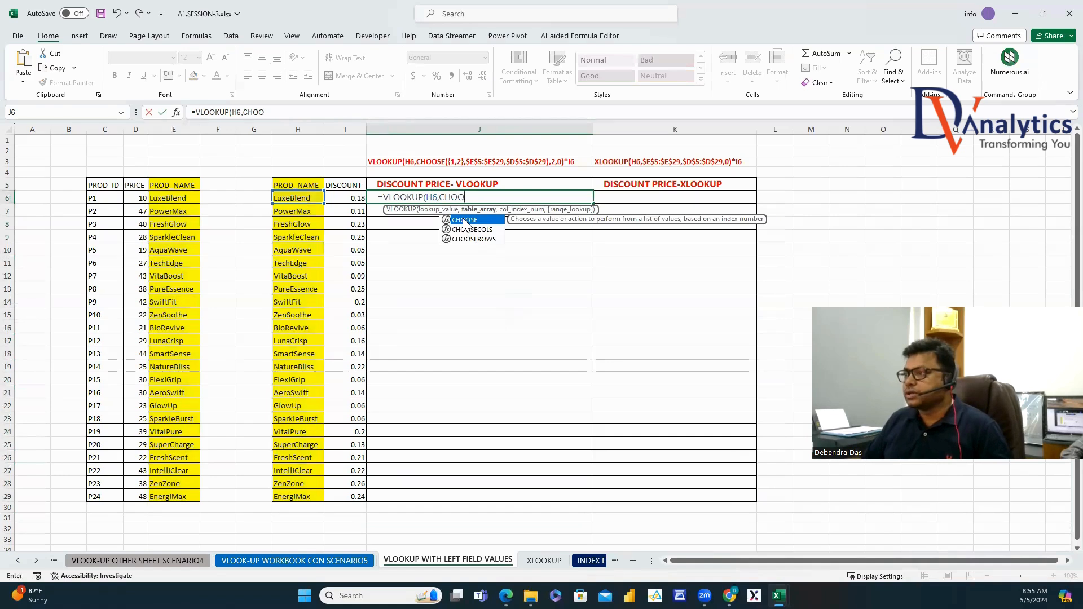
text(O)
double_click(465, 220)
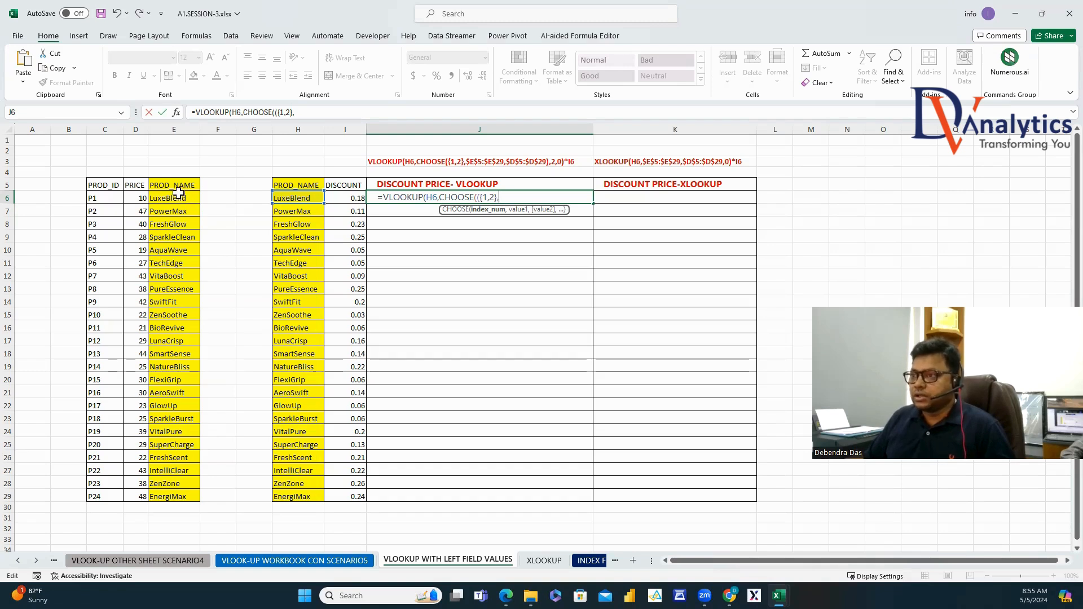
drag(178, 184, 161, 496)
text(,)
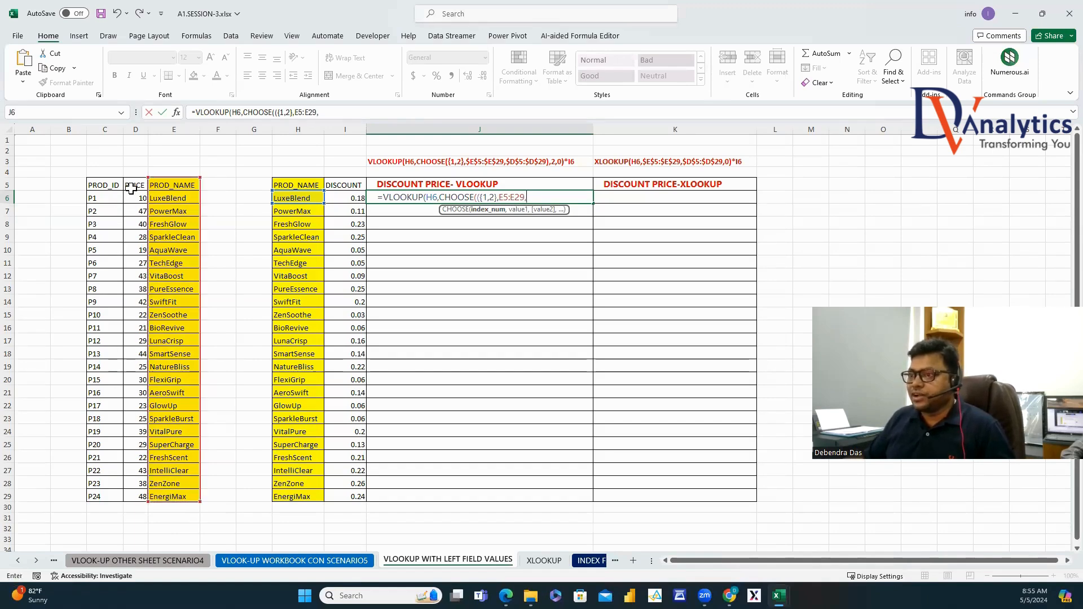
drag(131, 188, 127, 489)
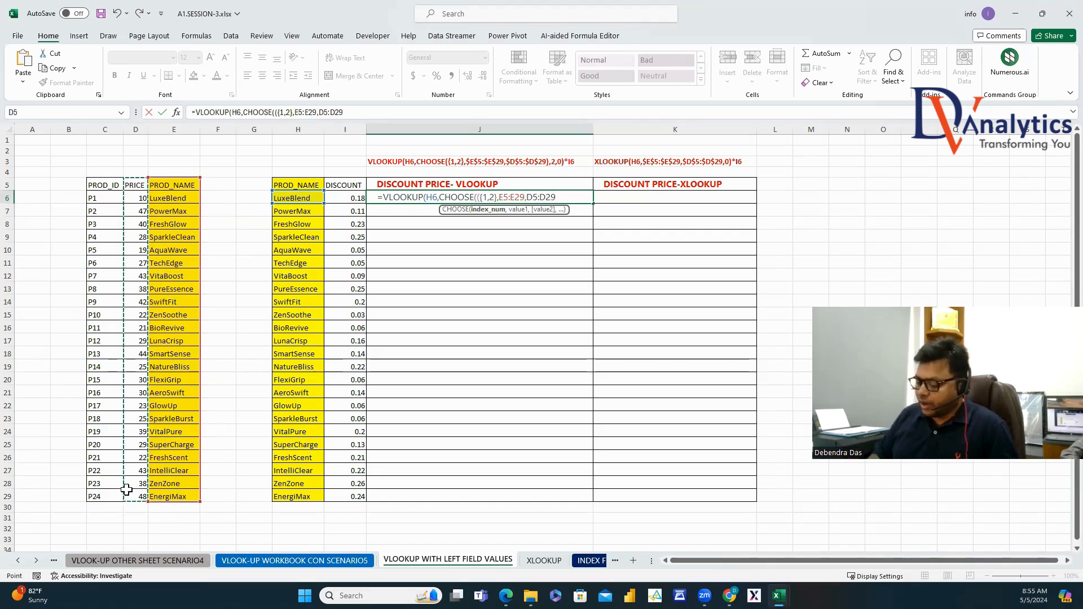
text())
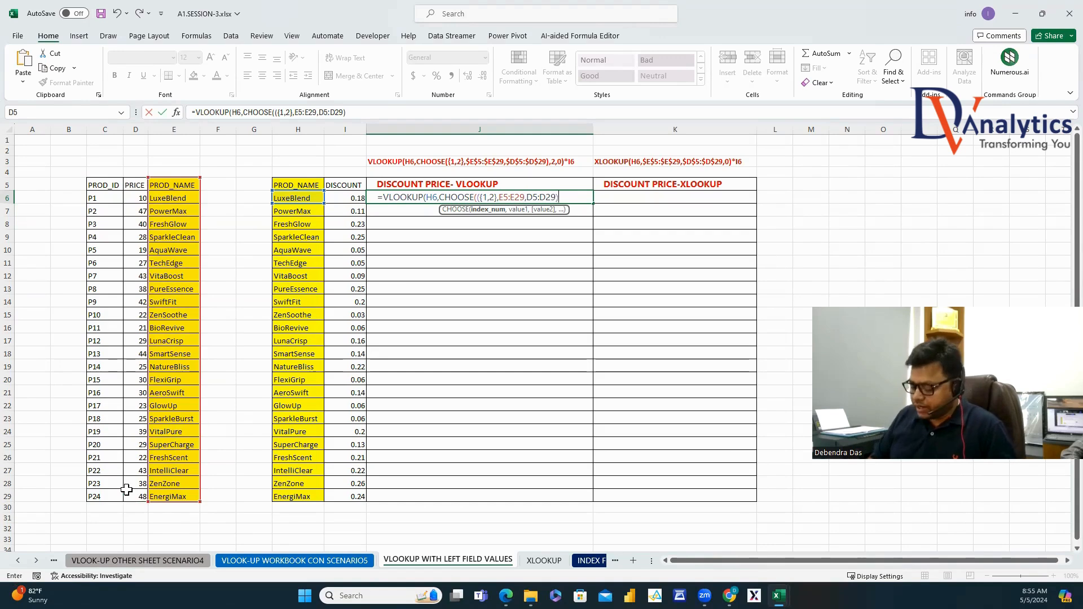
text(,2)
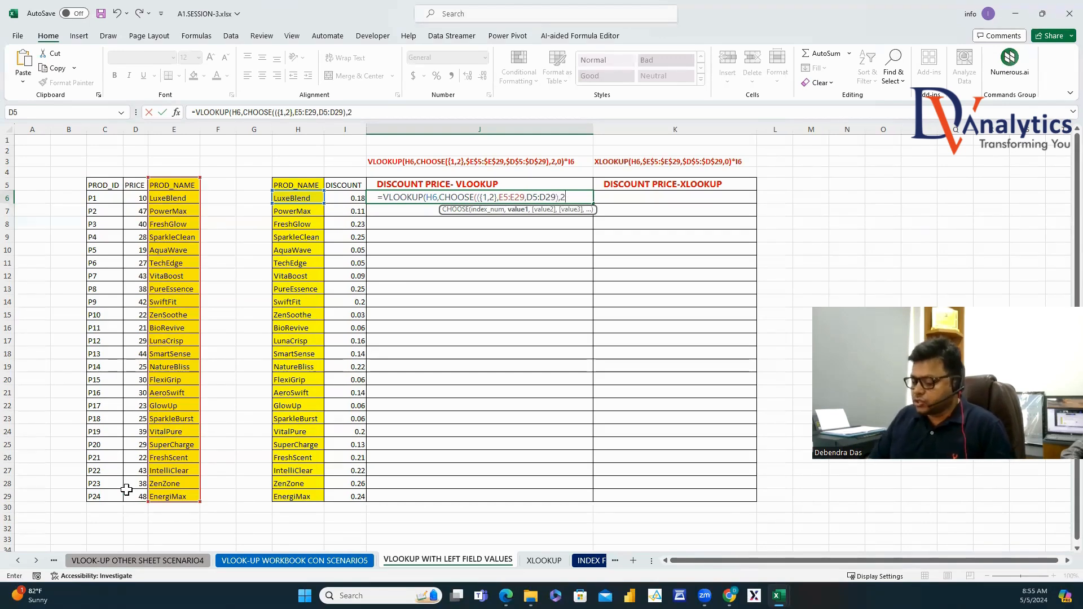
text(,0))
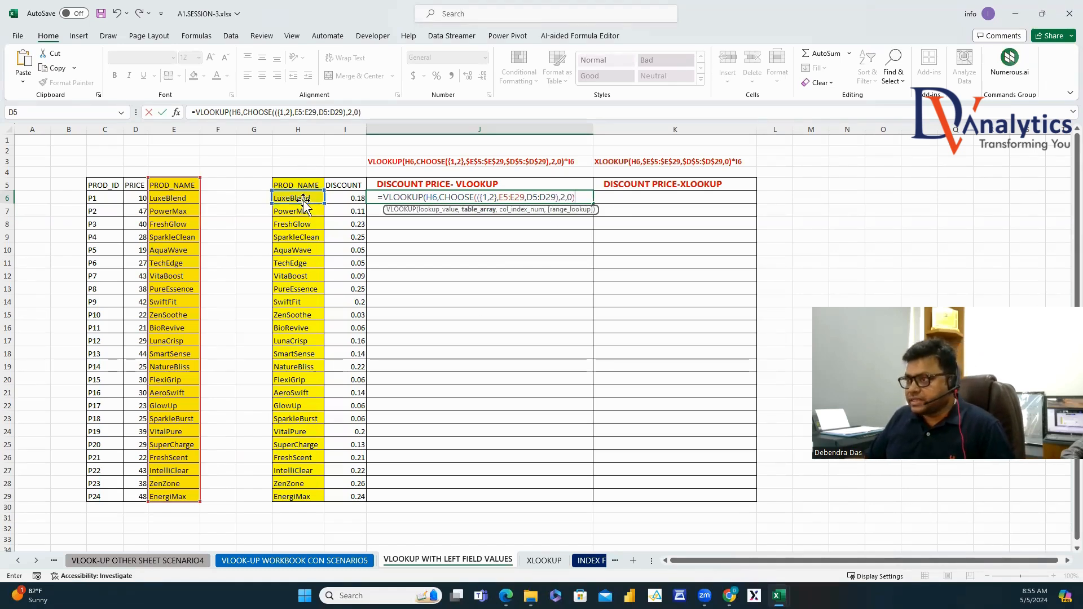
Change the references to $H6, $E$5:$E$29 and $D$5:$D$29 and commit the formula.
click(427, 197)
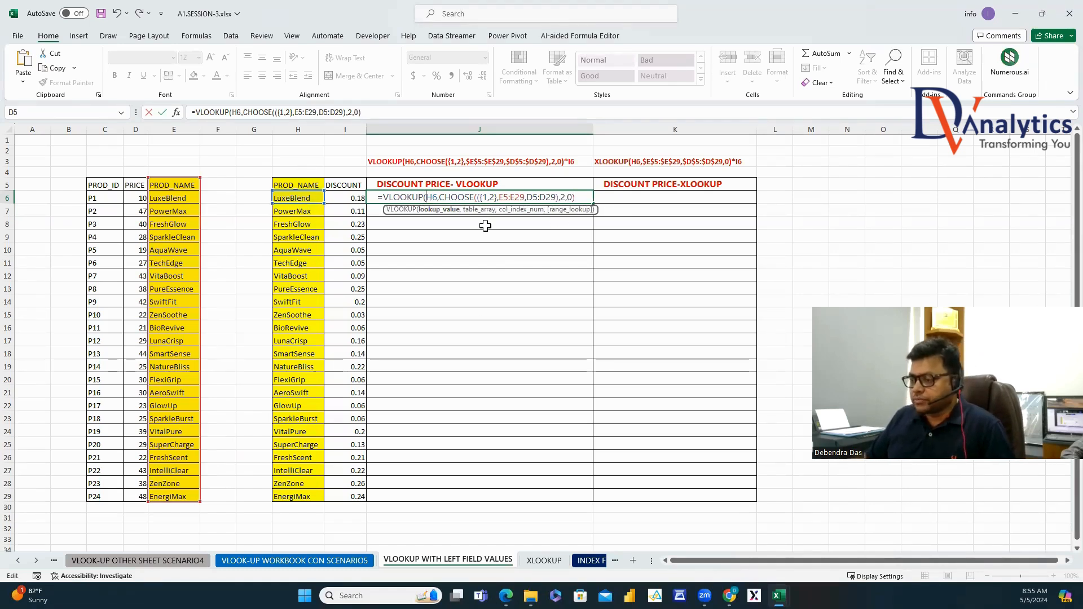
text($)
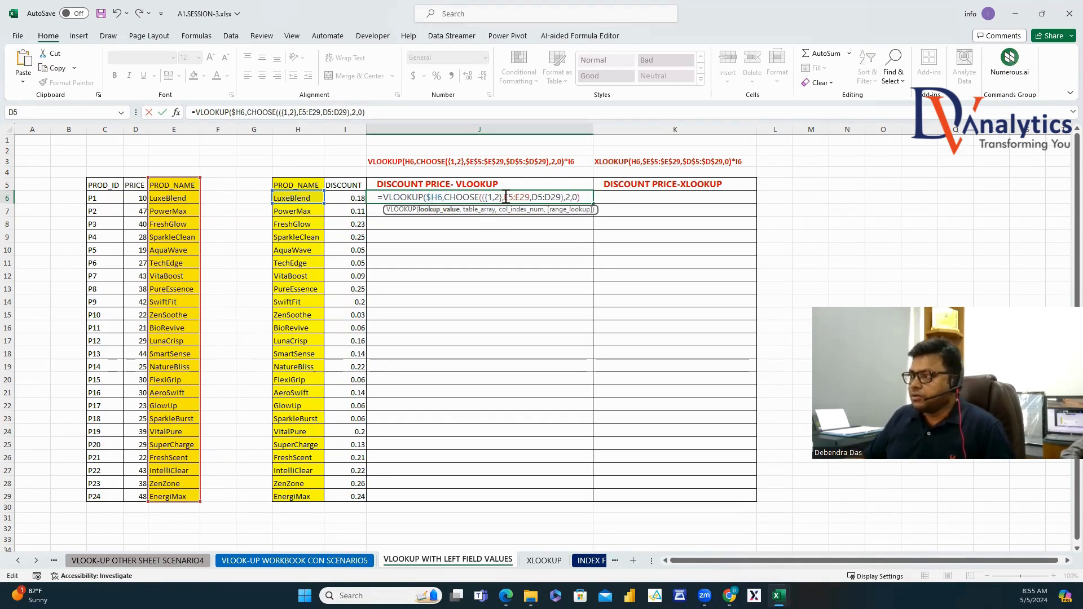
drag(505, 197, 531, 197)
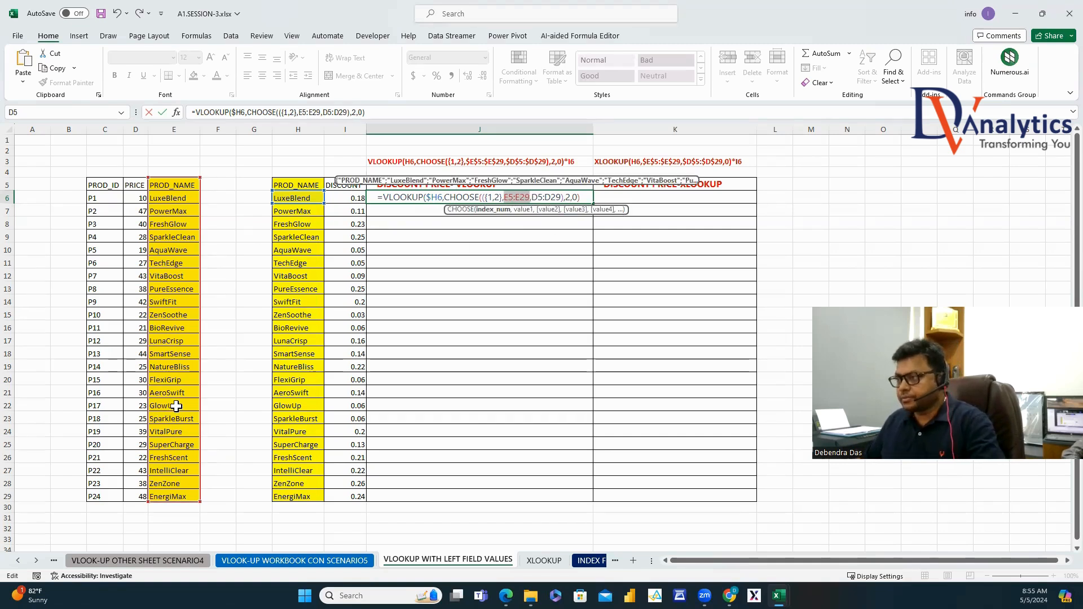
key(F4)
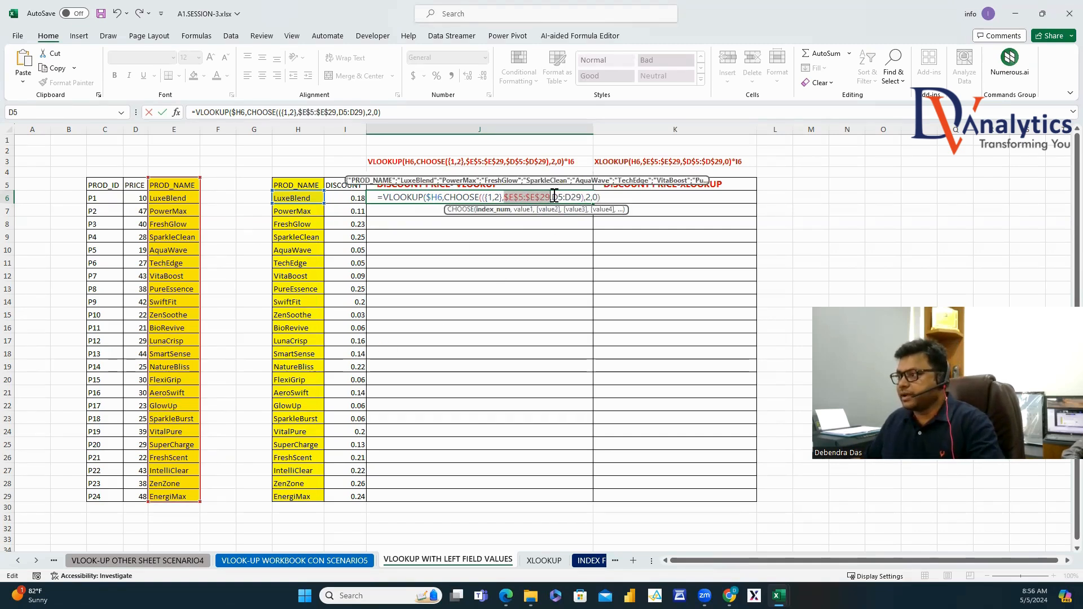
drag(552, 197, 583, 201)
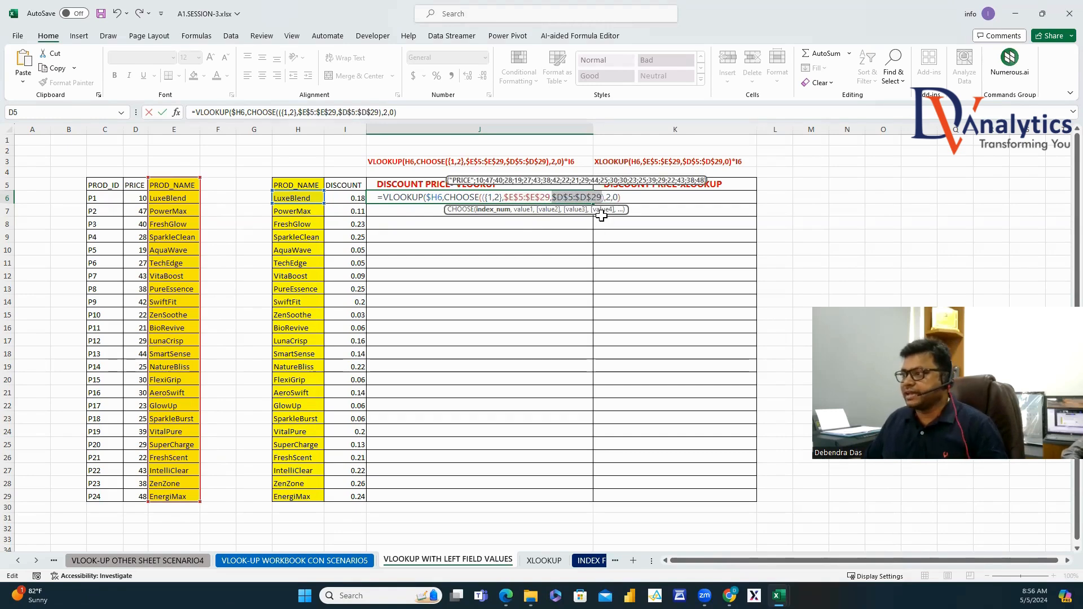
key(F4)
key(Return)
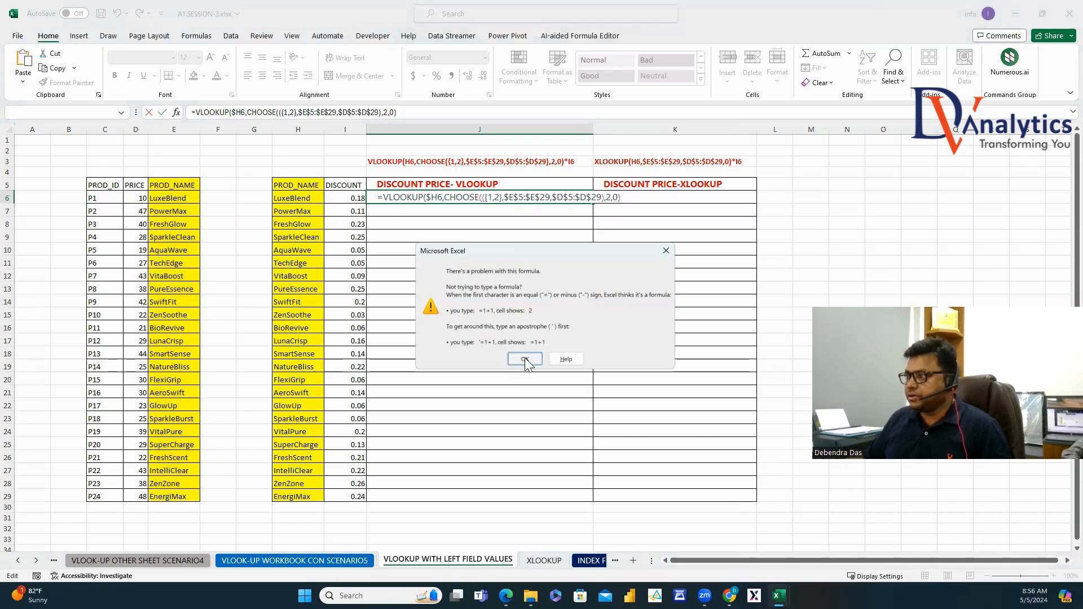
Dismiss the formula warning and fix the CHOOSE array so J6's lookup commits.
click(526, 358)
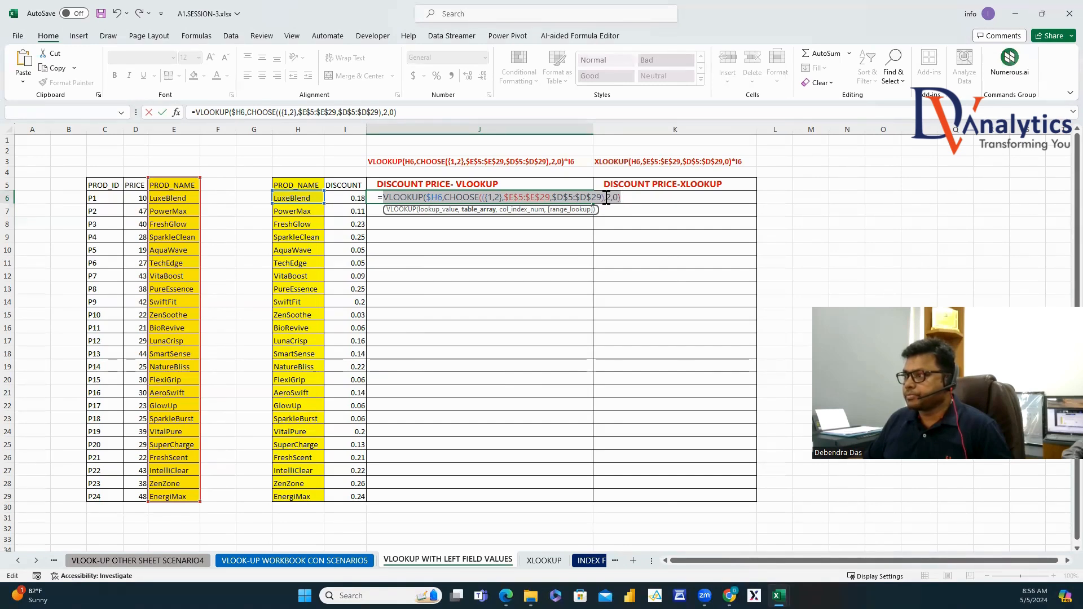
click(486, 197)
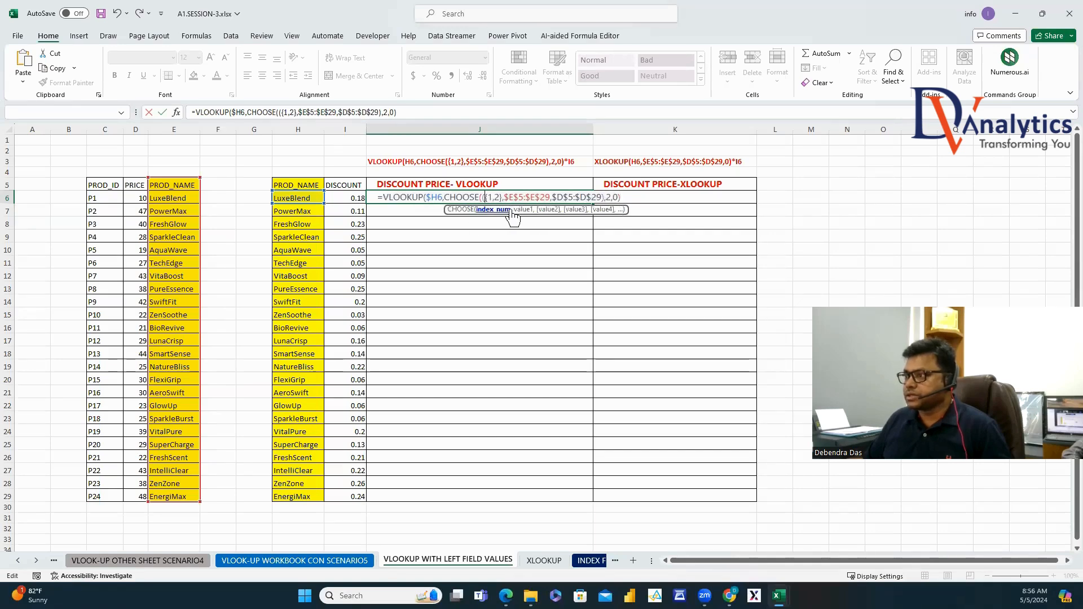
key(Return)
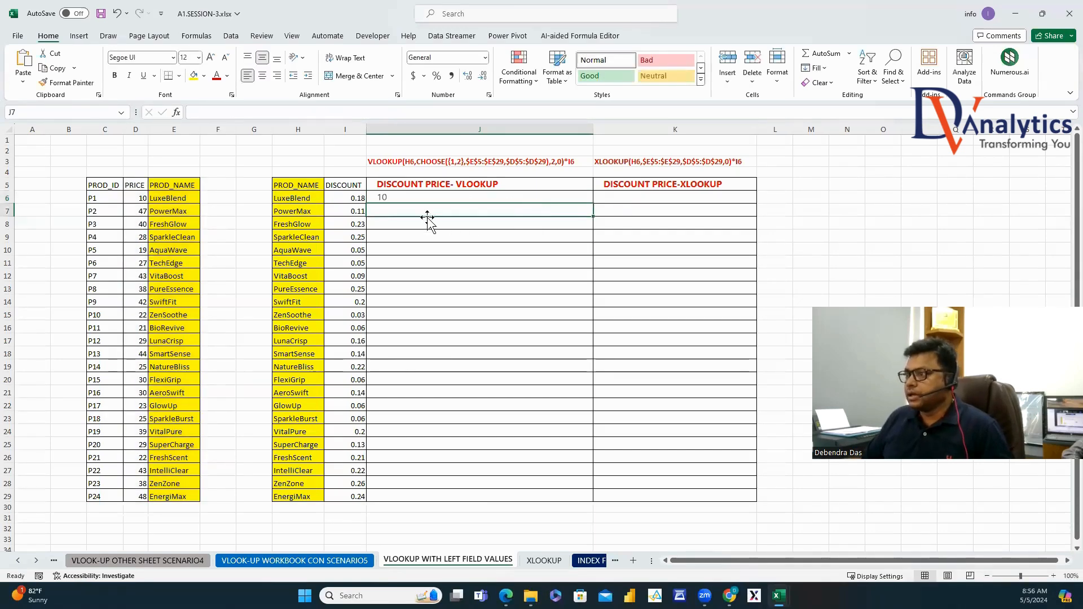
click(283, 201)
click(415, 197)
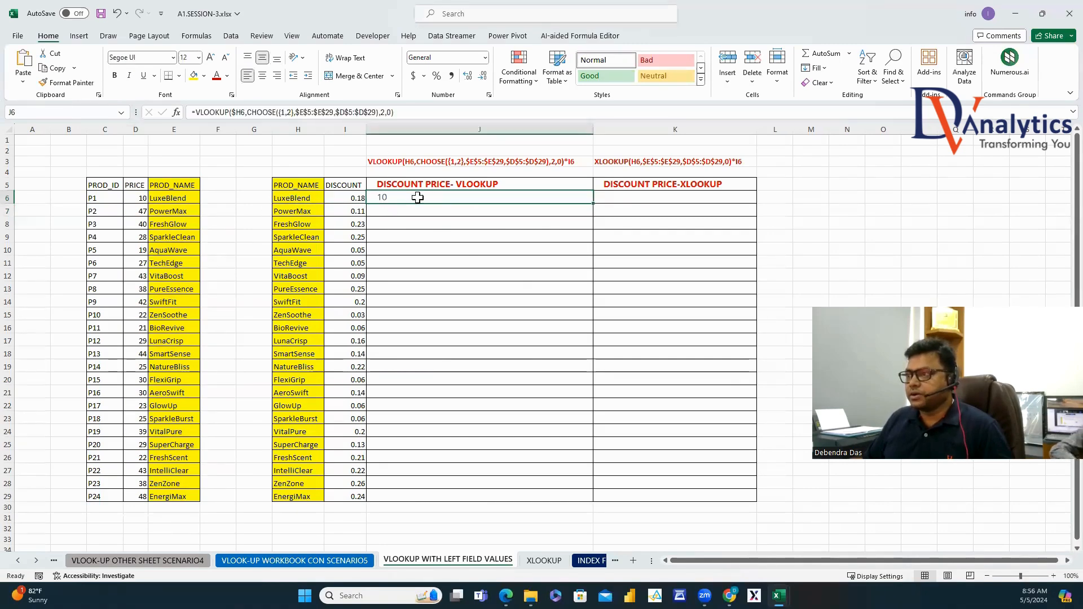
Multiply J6's looked-up price by the discount in I6.
click(412, 114)
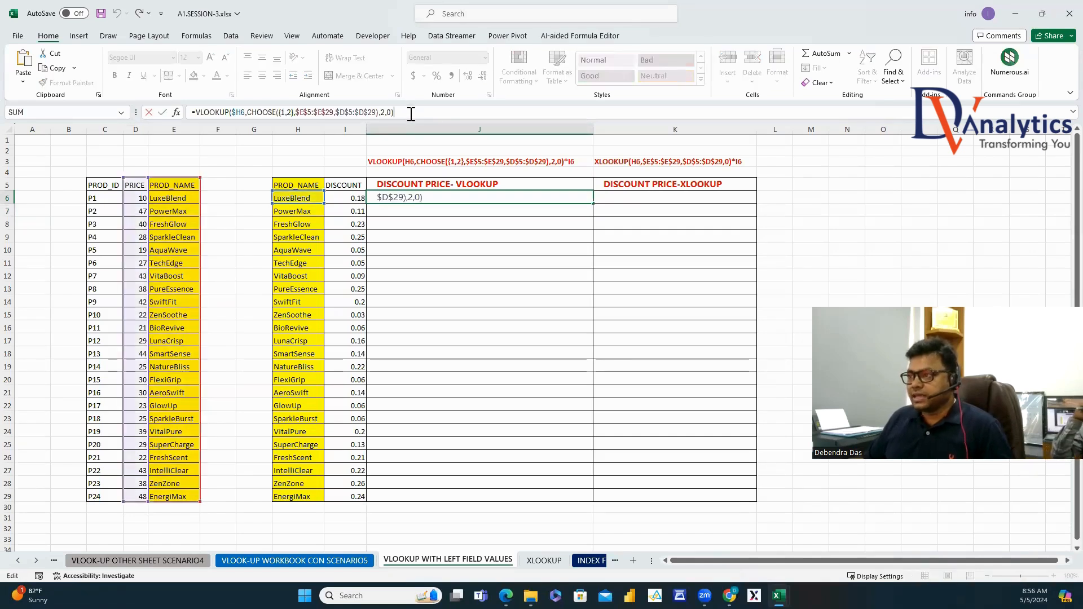
text(*)
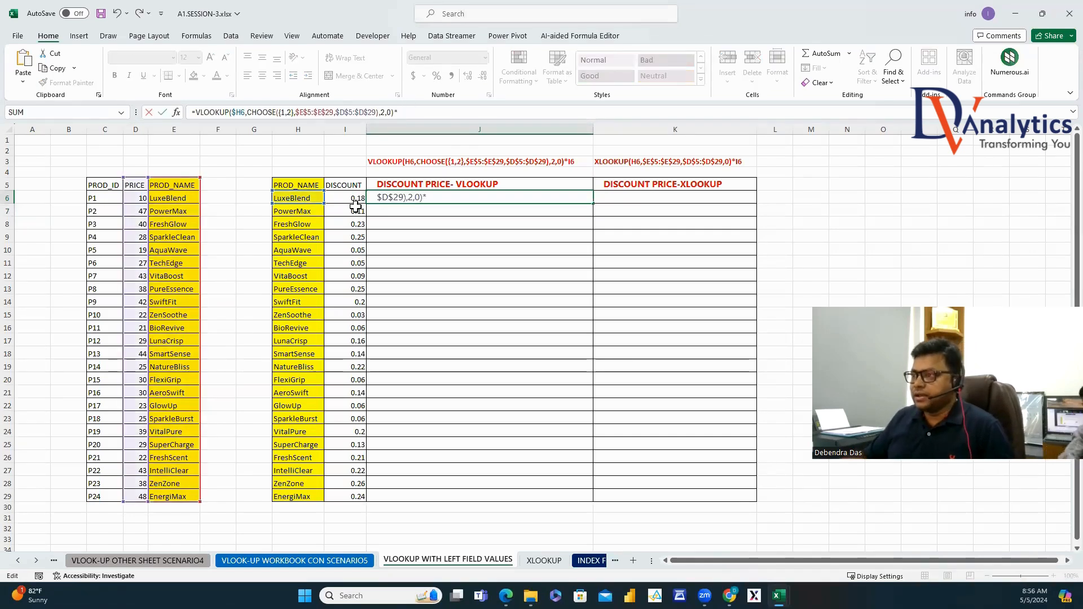
click(358, 204)
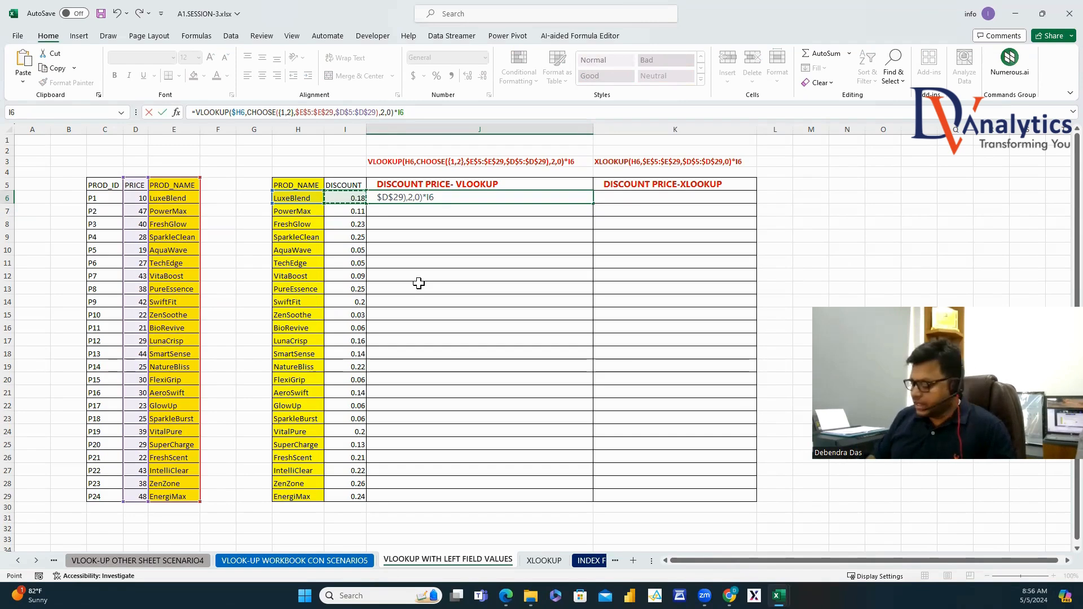
key(Return)
key(Up)
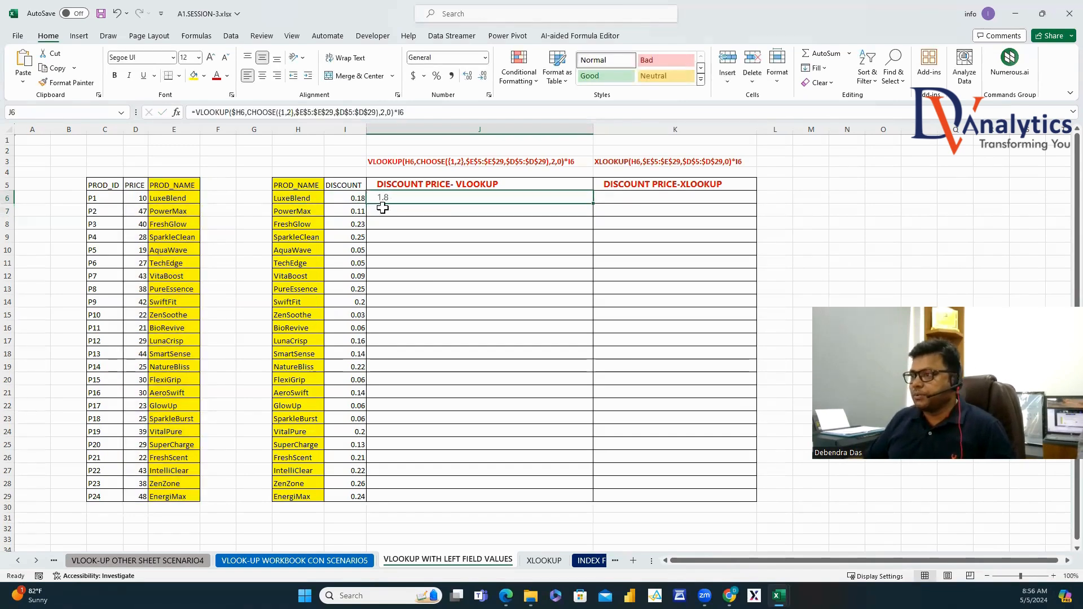
key(Left)
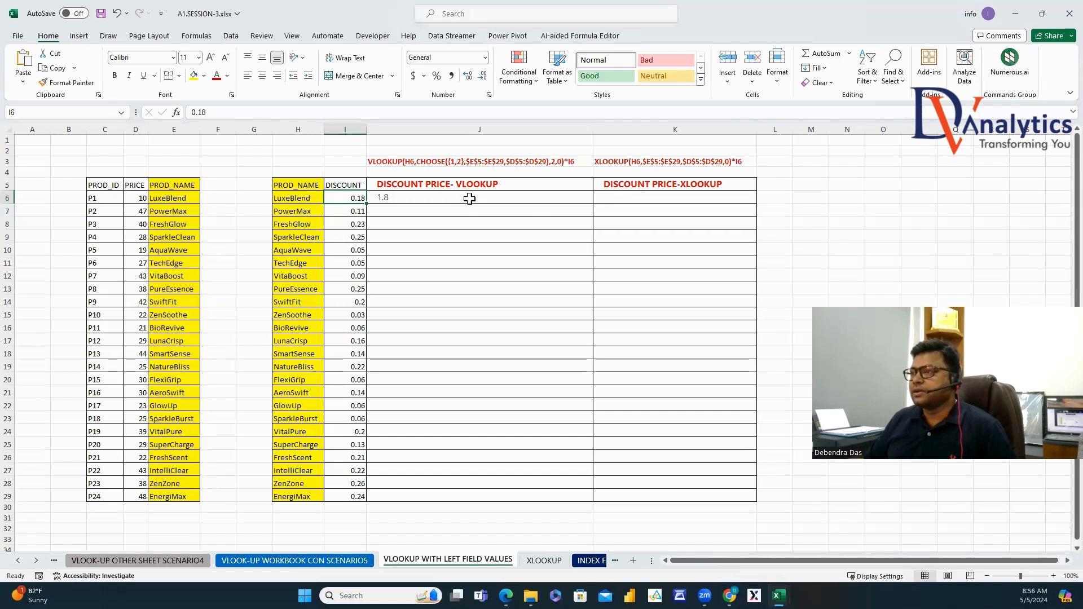
Fill the discount price formula down to J29, then clear J6:J29.
click(470, 198)
double_click(591, 204)
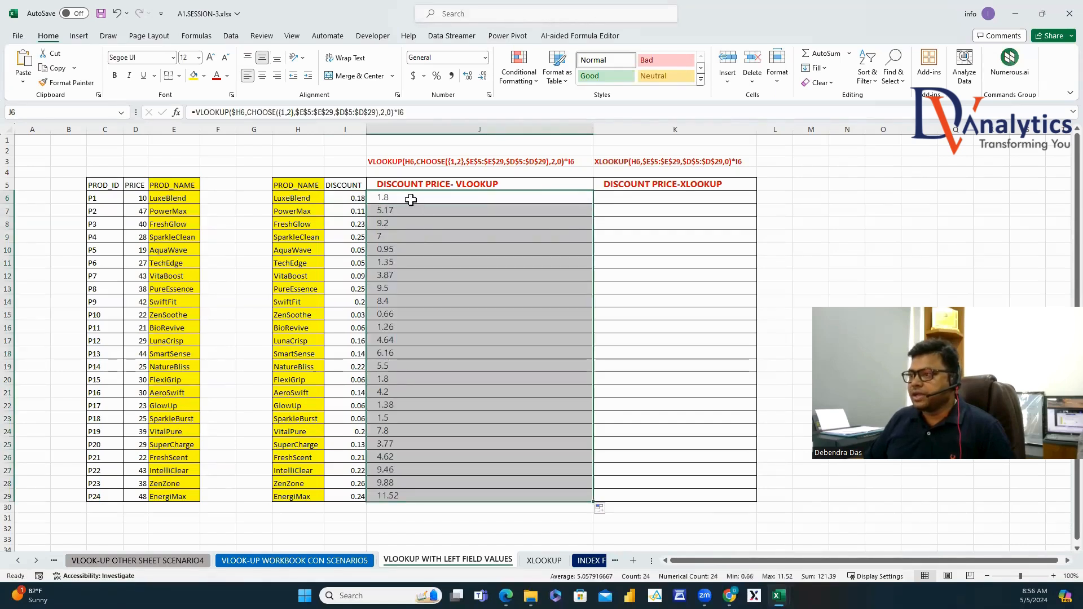
drag(411, 200, 378, 500)
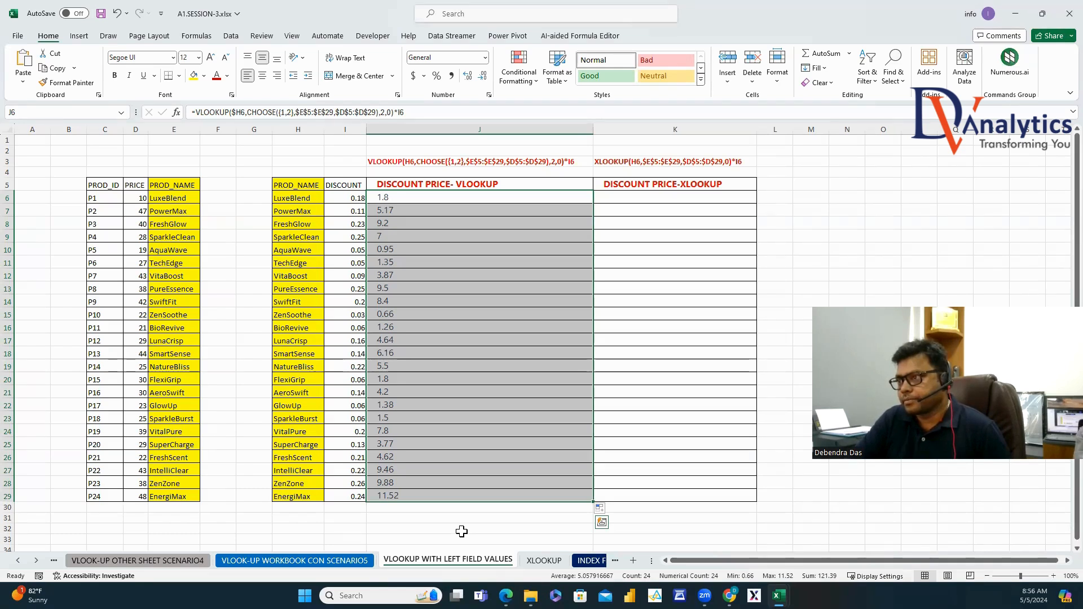
key(Delete)
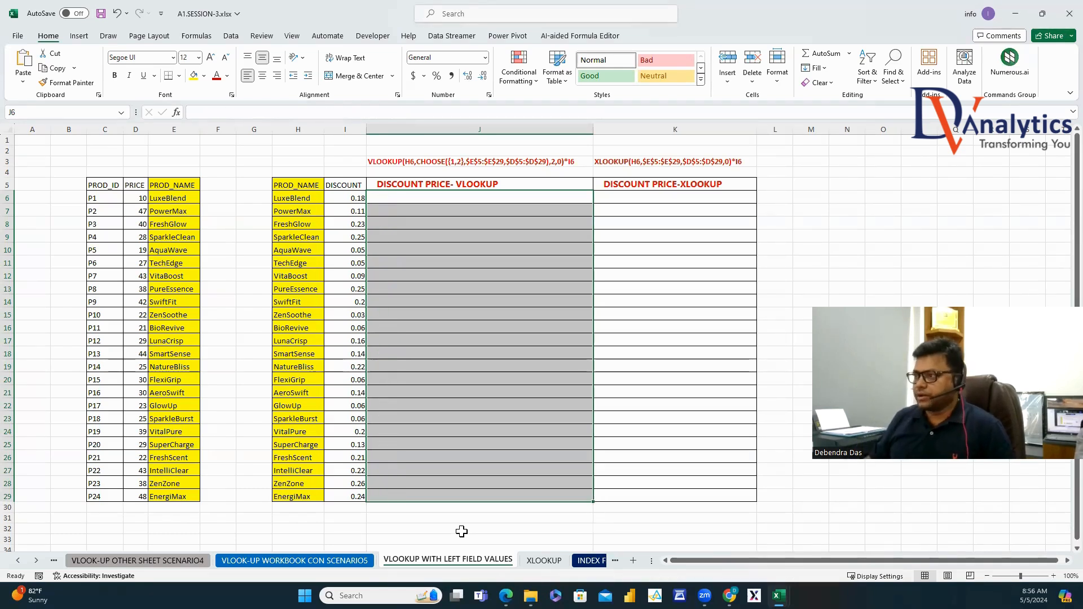
Rebuild J6 as =VLOOKUP(H6,CHOOSE({1,2},E5:E29,D5:D29),2,0) for a left lookup.
click(400, 198)
text(=VLO)
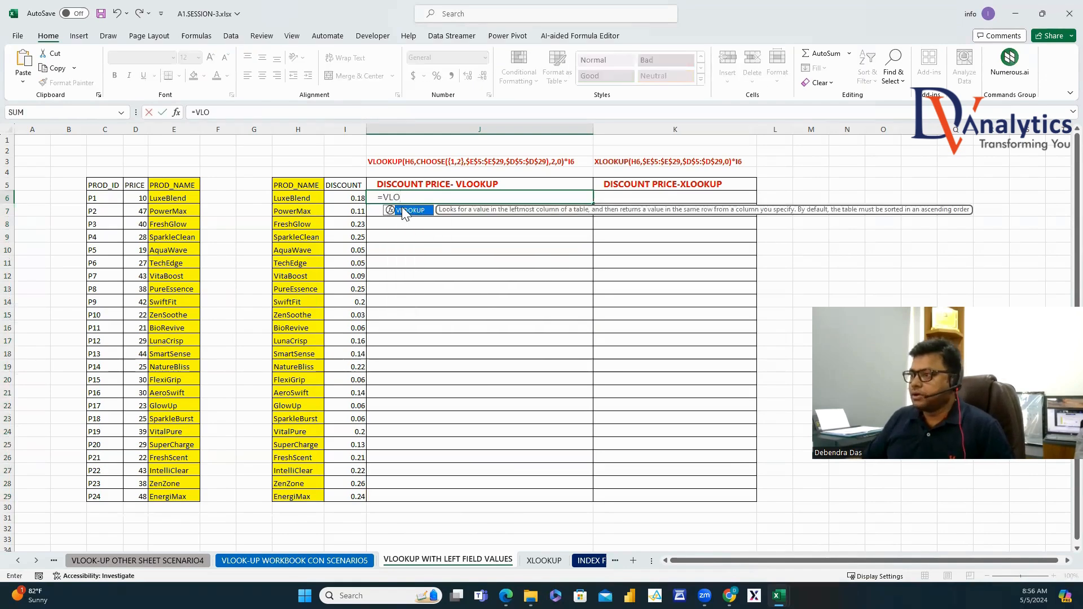
double_click(405, 210)
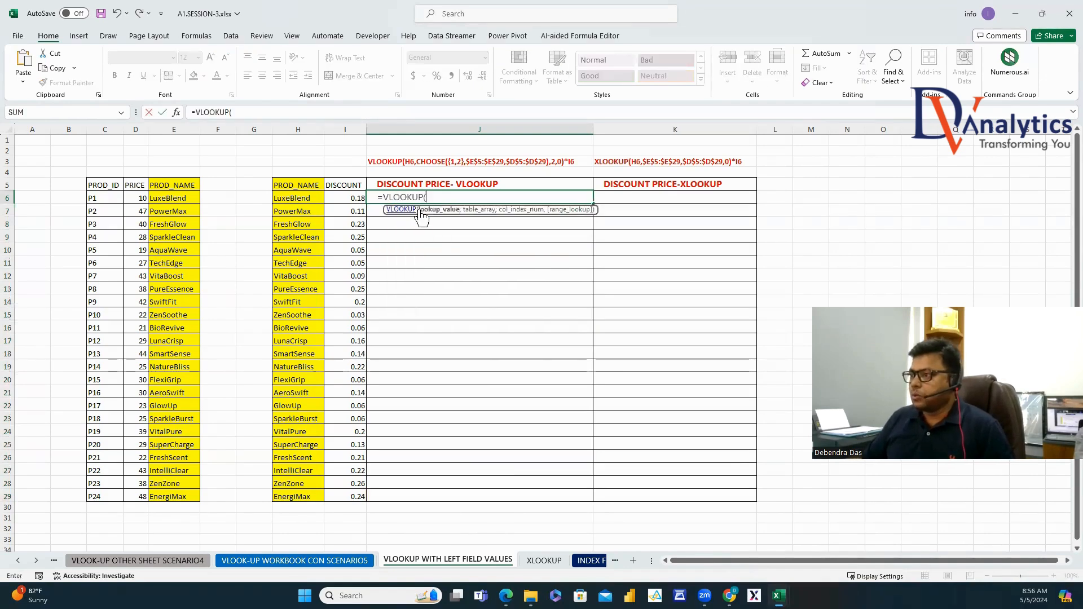
click(304, 200)
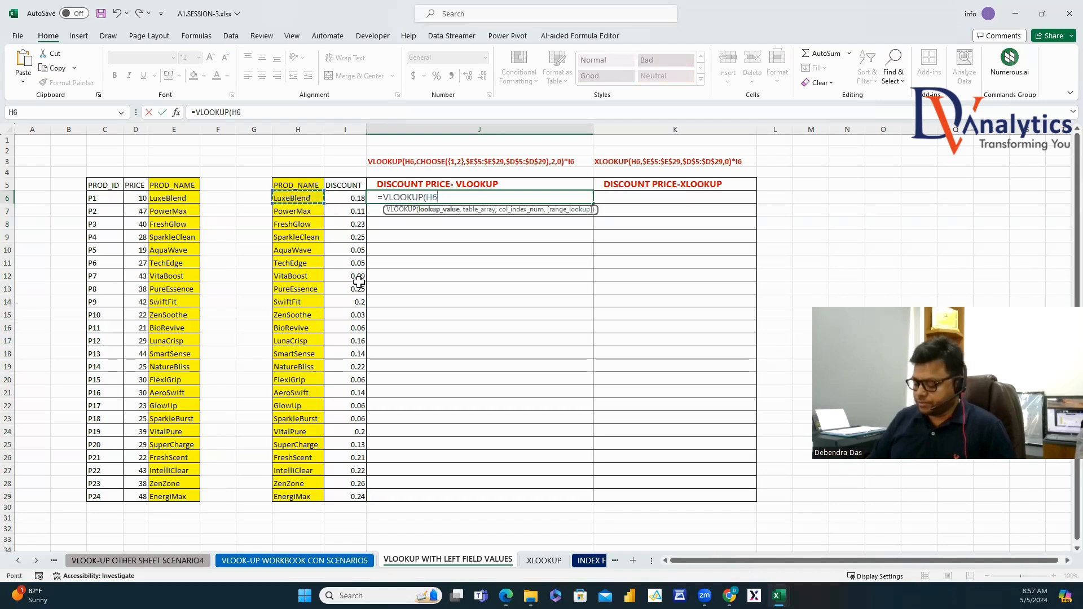
text(,)
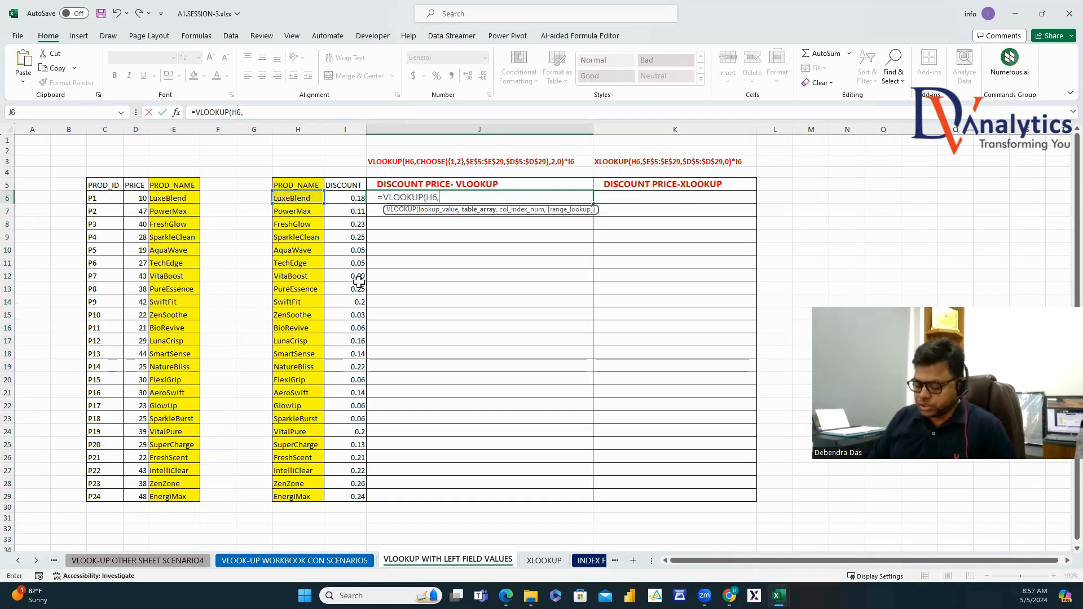
text(CHOO)
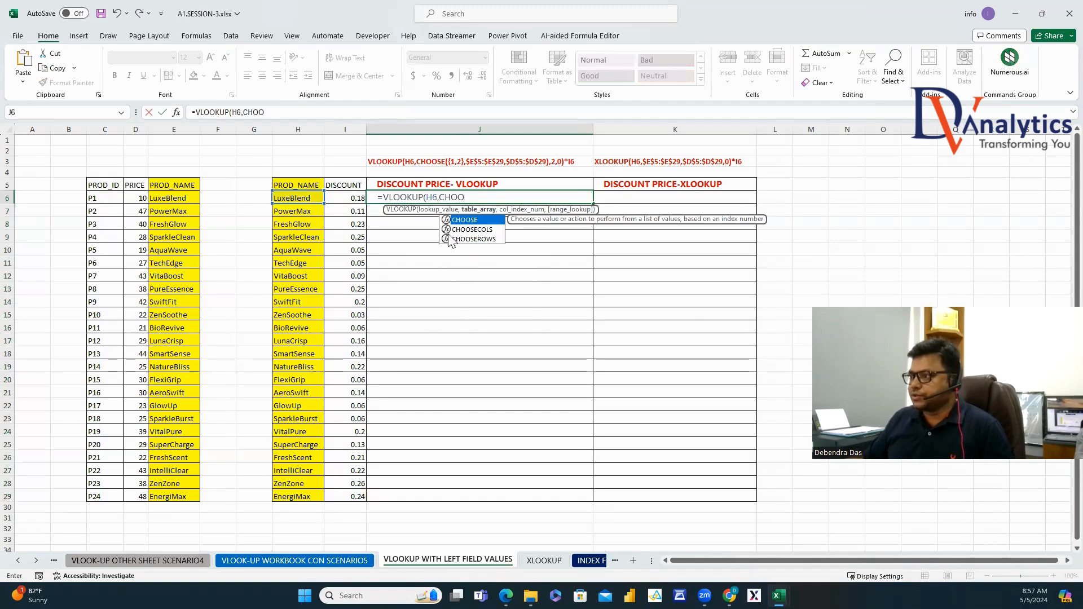
double_click(471, 221)
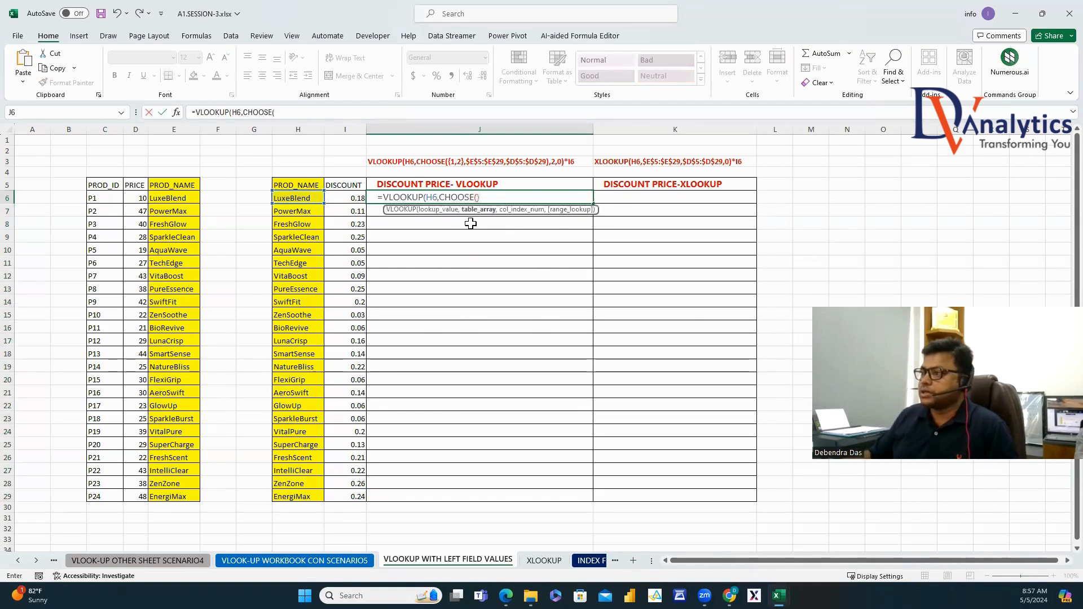
text({)
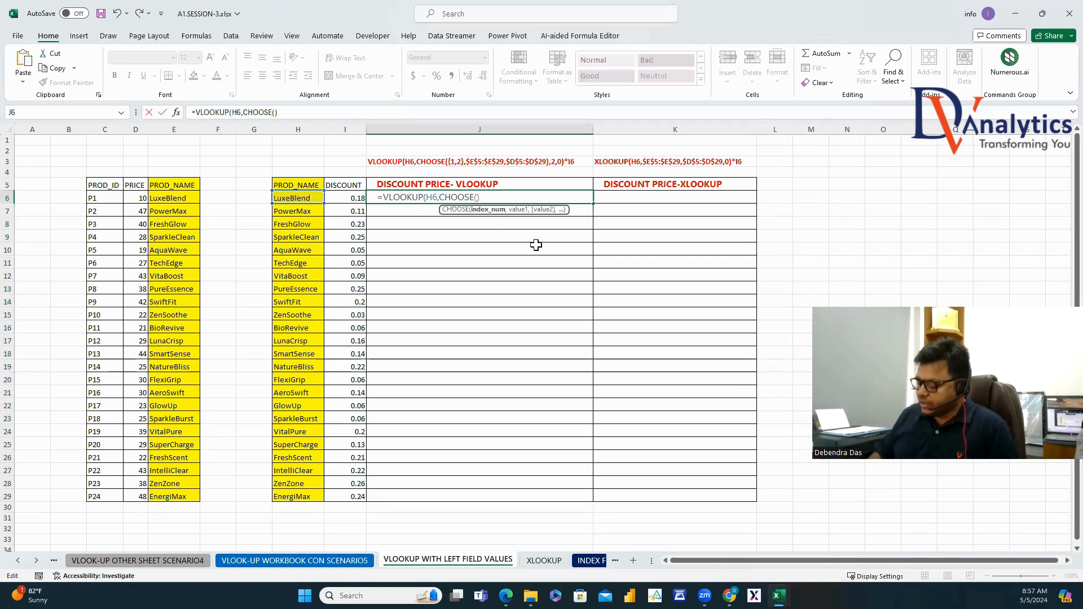
text(1,2)
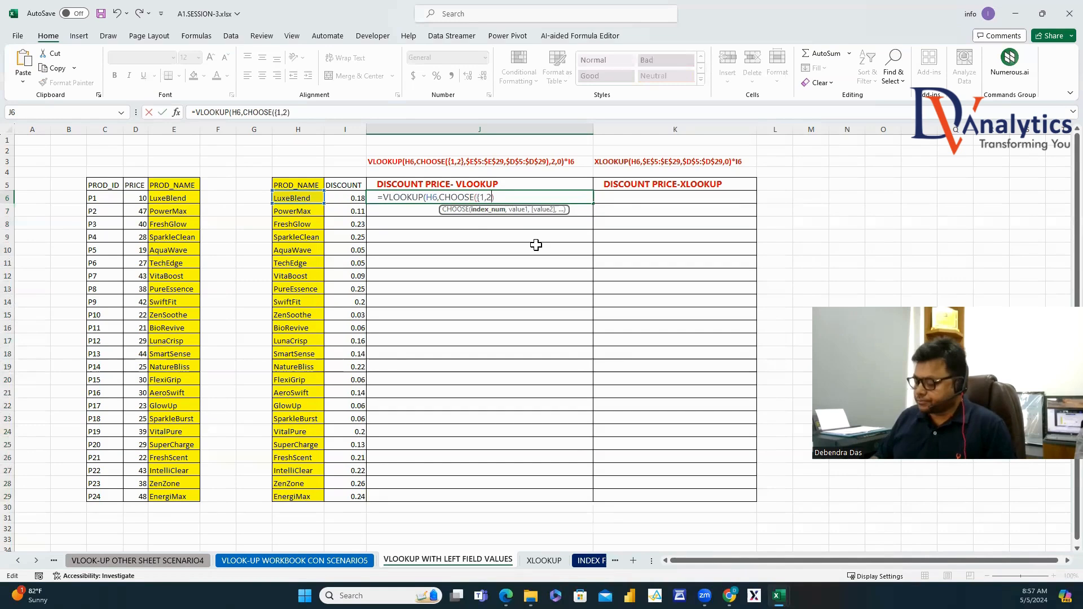
text(}))
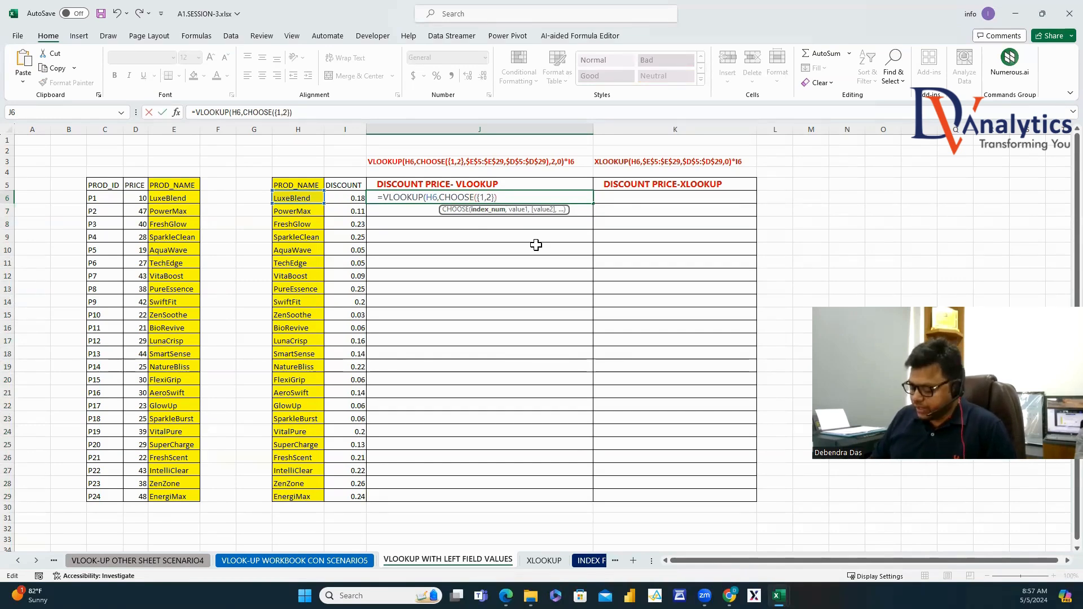
key(Left)
text(,)
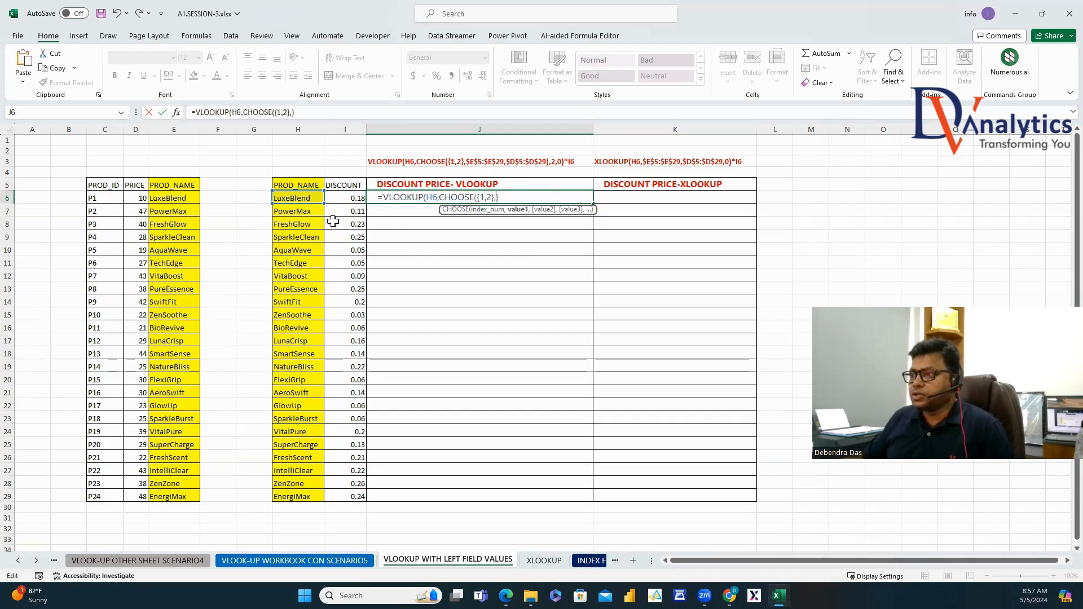
drag(182, 186, 173, 495)
text(,)
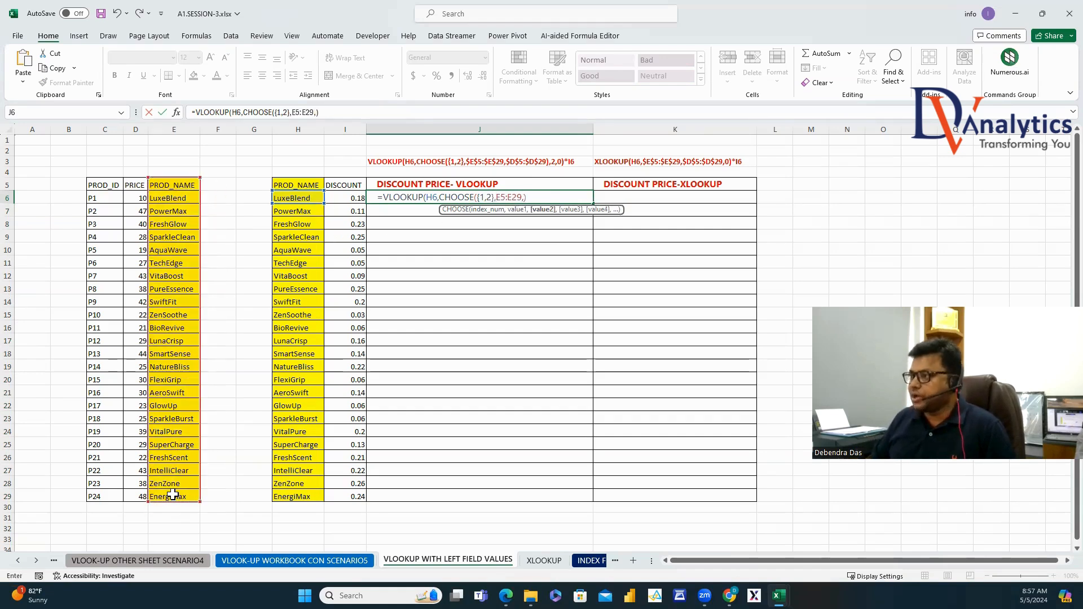
drag(136, 189, 126, 496)
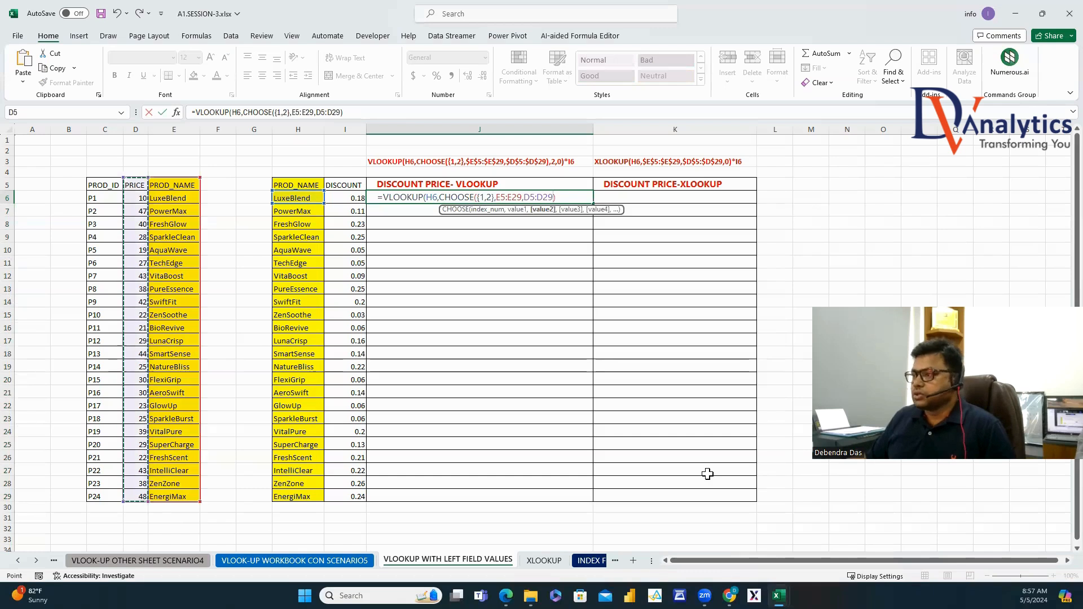
text(),)
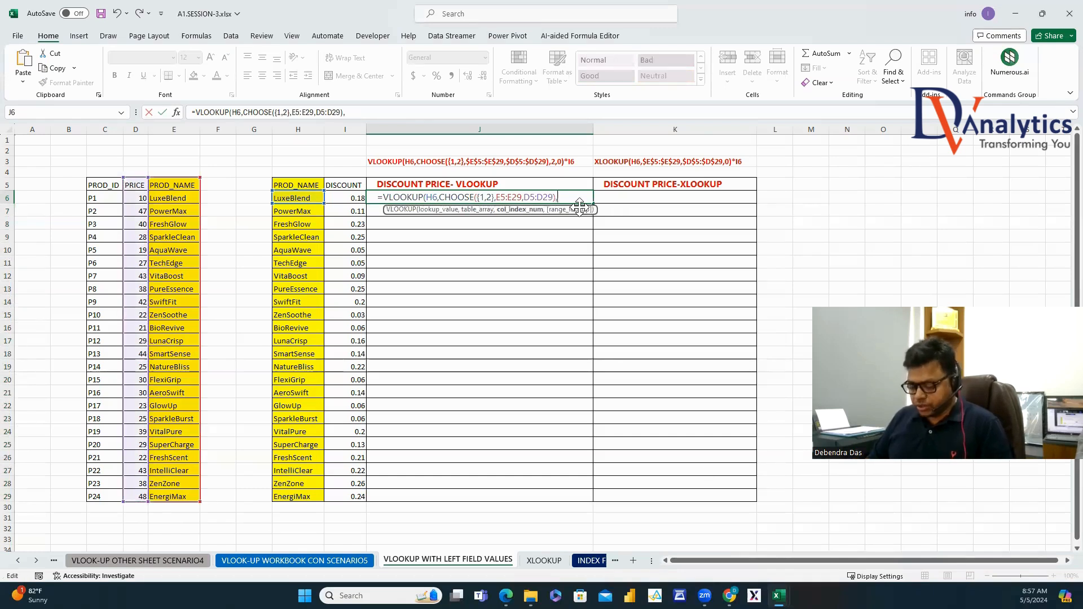
text(2,0))
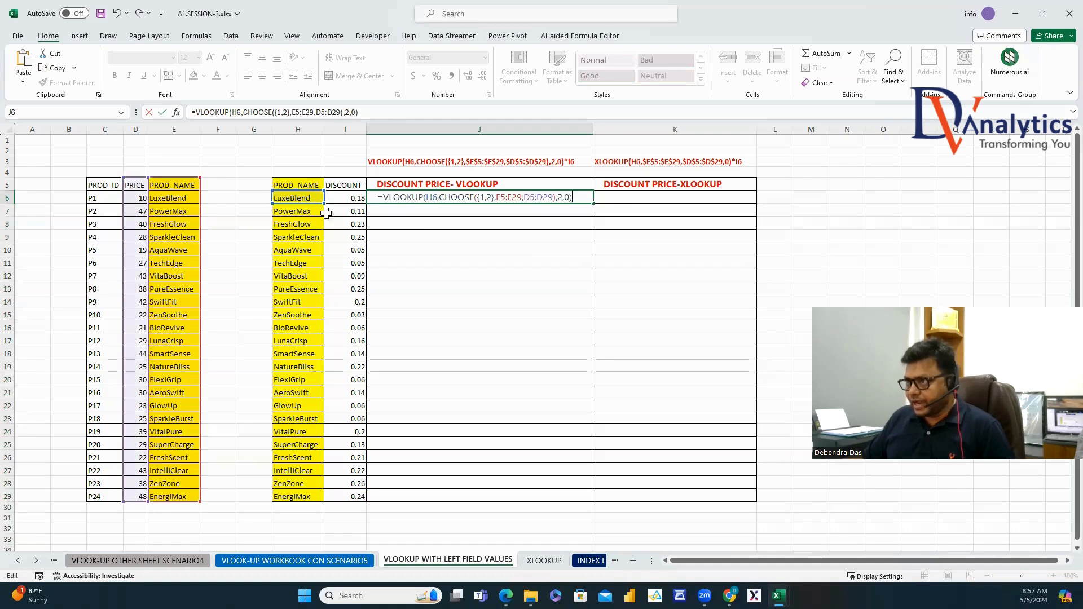
Lock $H6 and make E5:E29 and D5:D29 absolute, so J6 returns 10 for LuxeBlend.
click(427, 199)
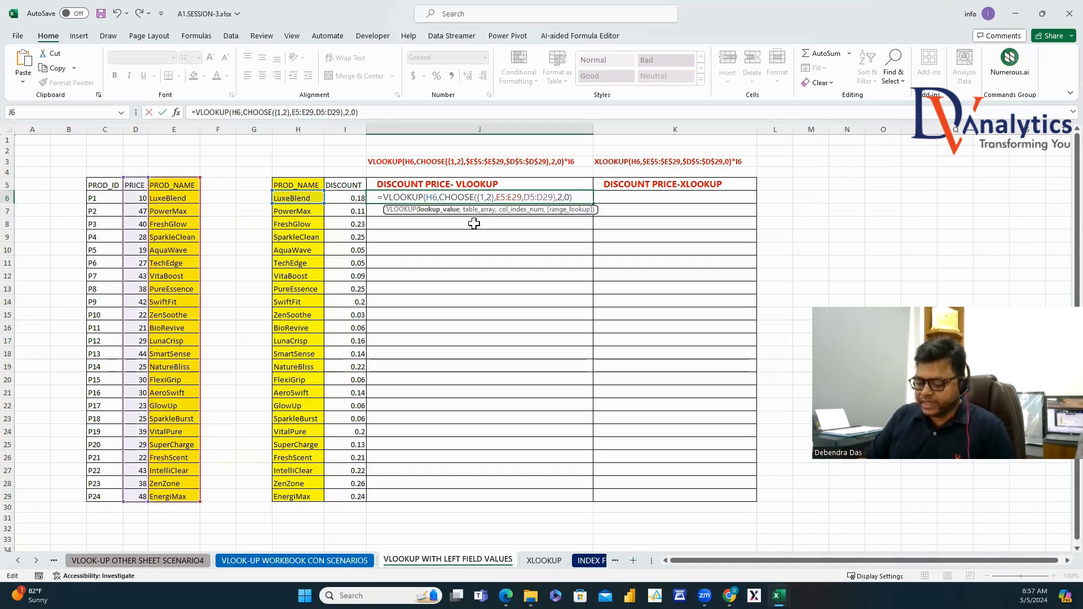
text($)
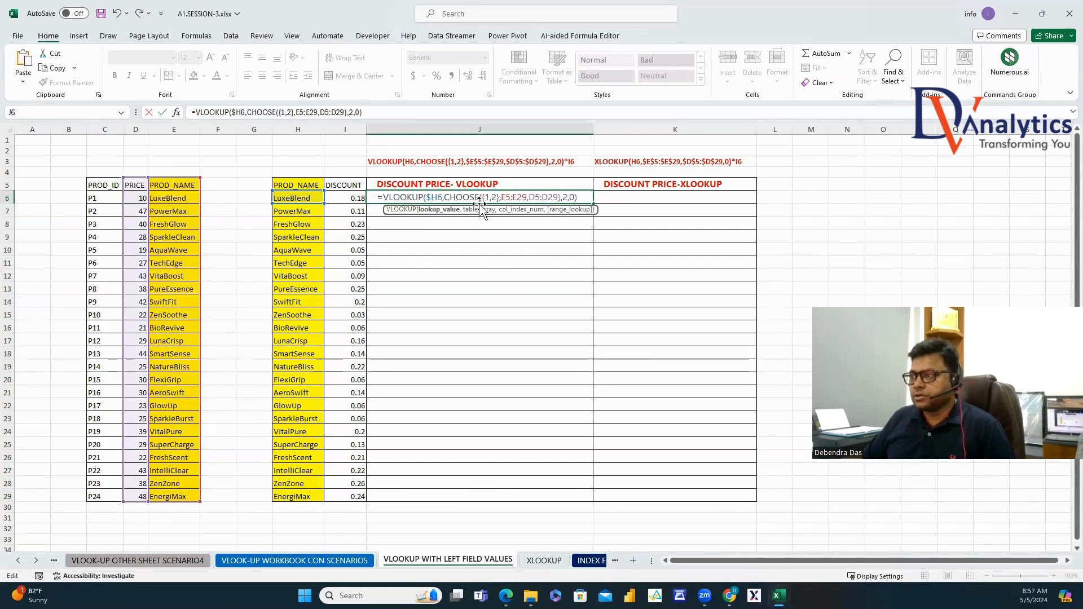
drag(502, 197, 576, 198)
key(F4)
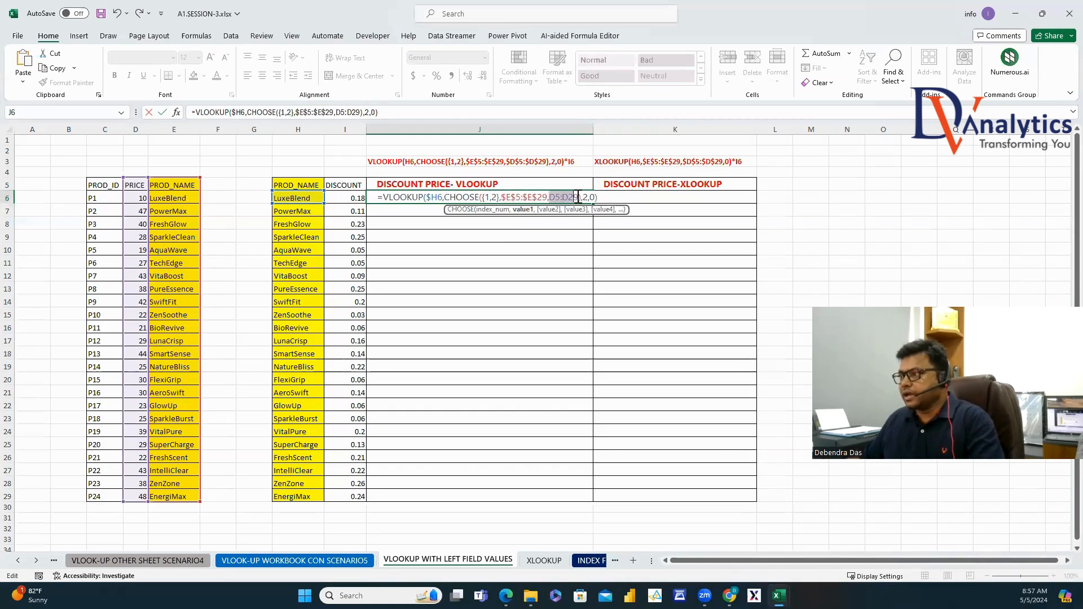
key(F4)
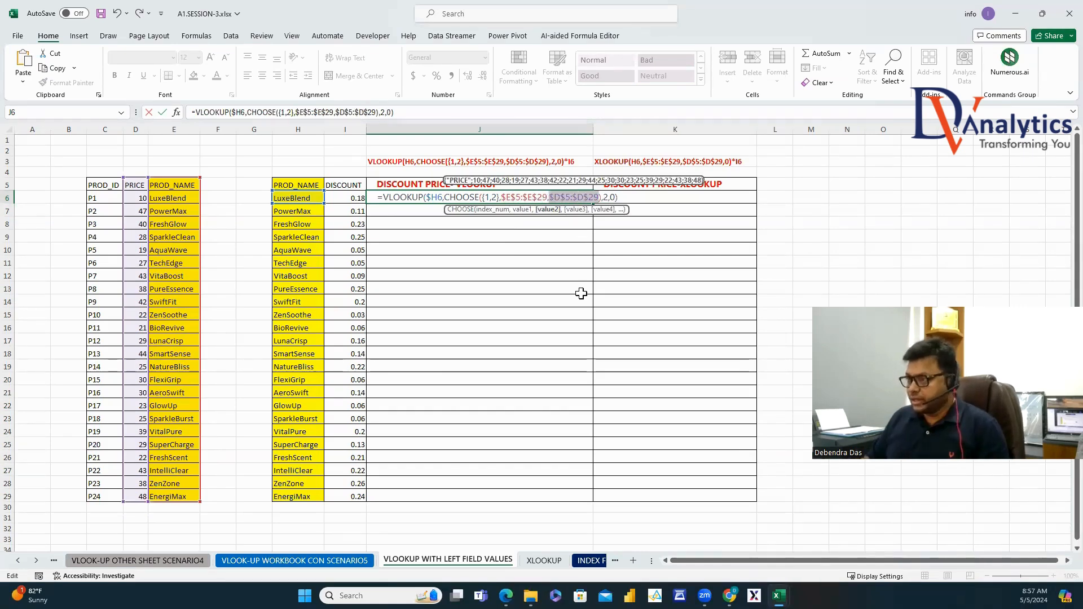
key(Return)
click(520, 196)
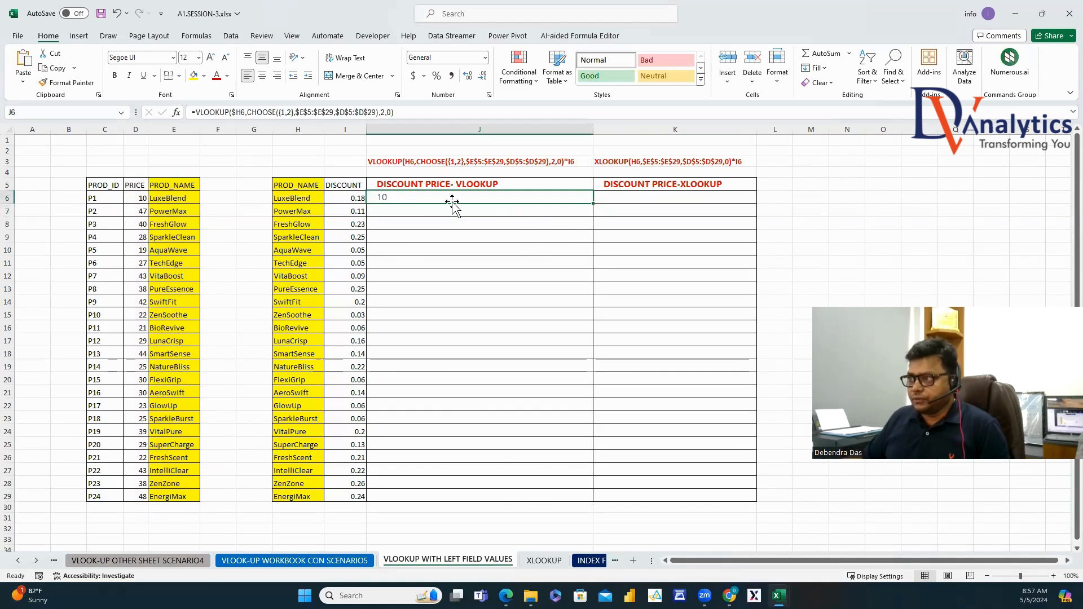
Fill the price lookup down column J and compare it against prices D6:D9.
double_click(594, 205)
drag(136, 198, 138, 272)
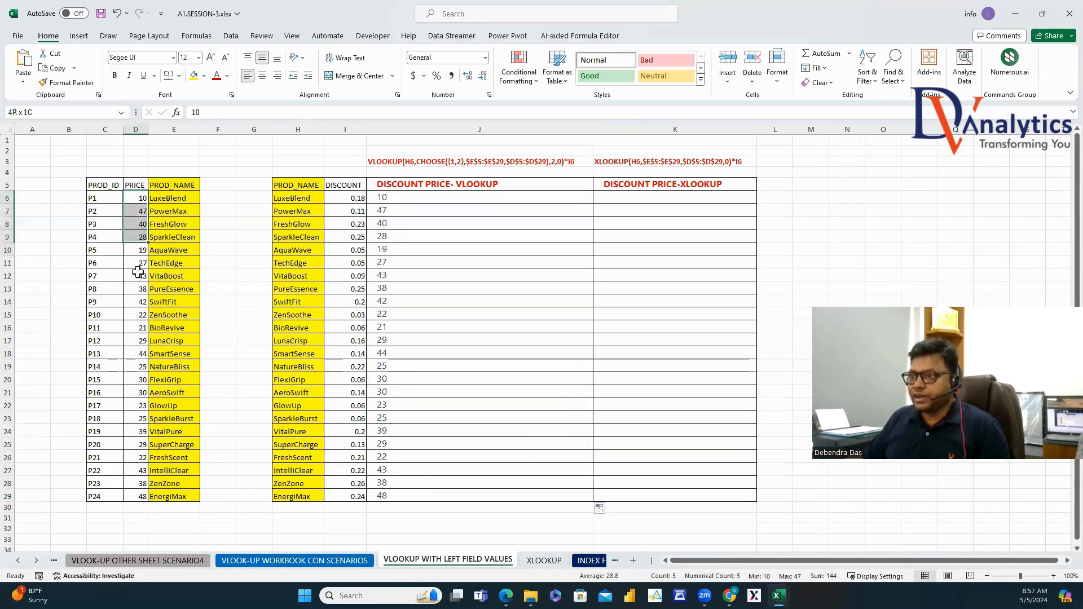
click(418, 195)
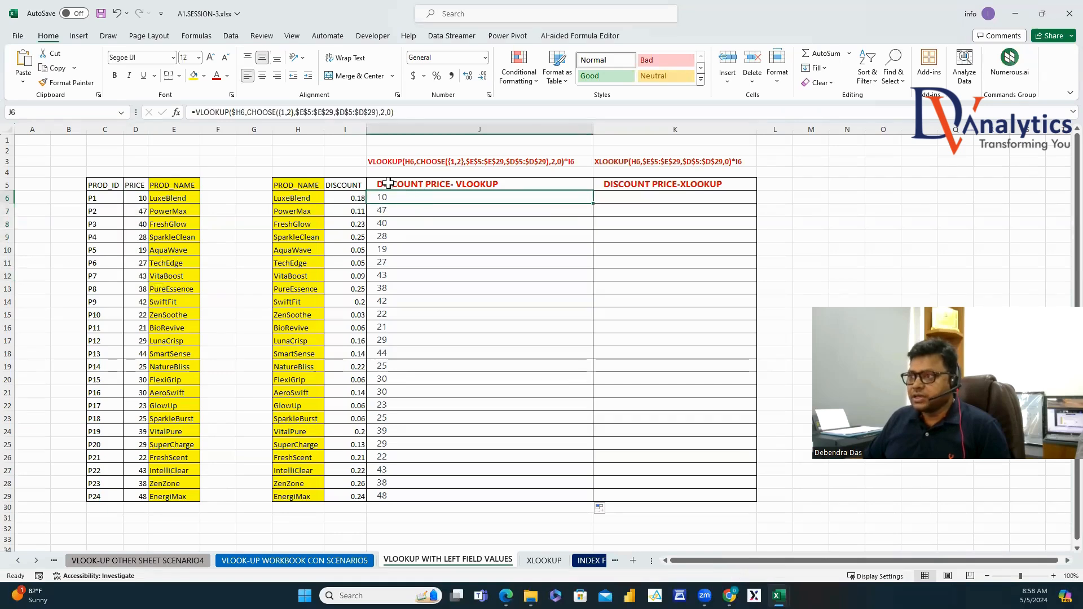
Multiply J6's lookup by discount I6 and fill it to J29, giving 1.8 through 11.52.
click(428, 113)
text(*)
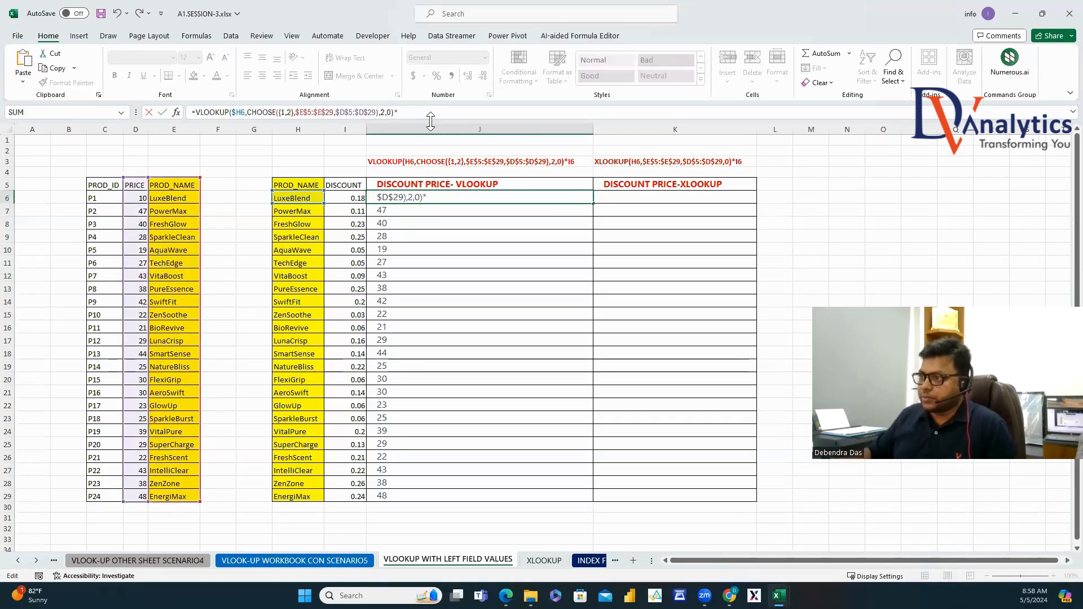
click(345, 198)
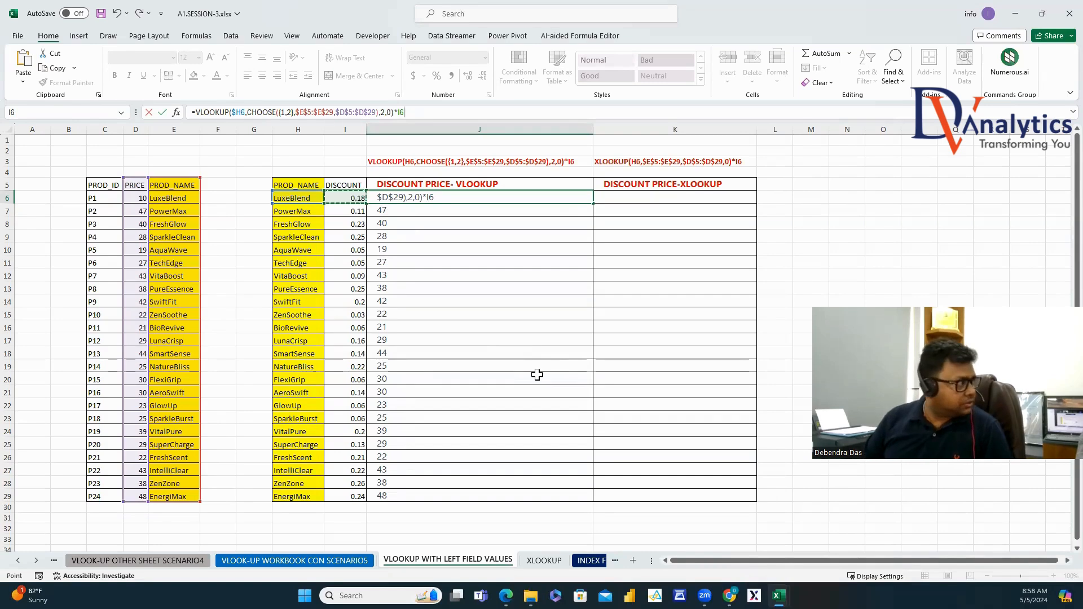
key(ctrl+Return)
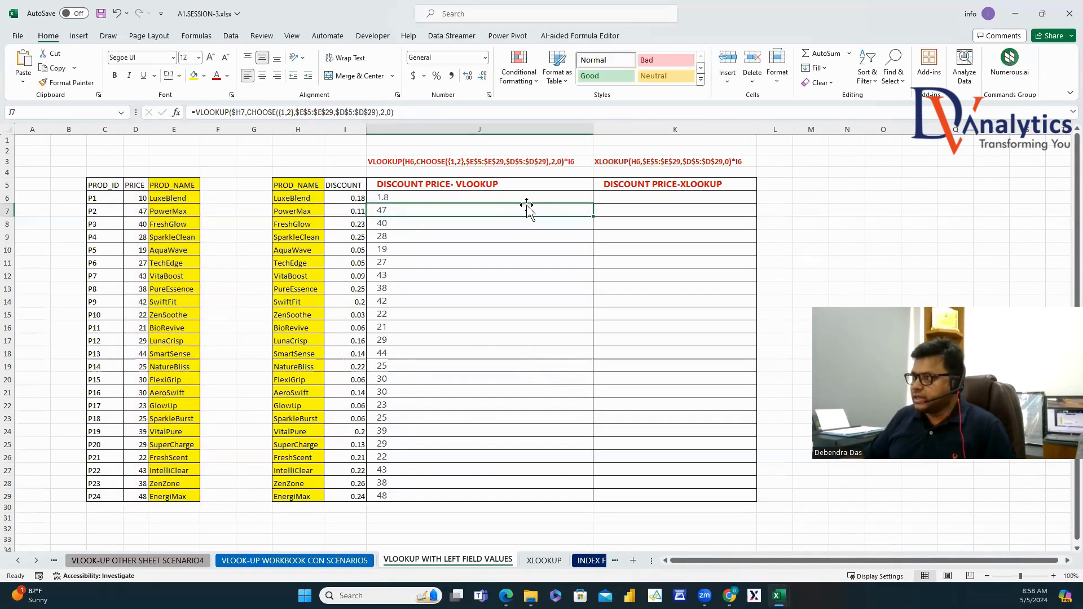
double_click(593, 204)
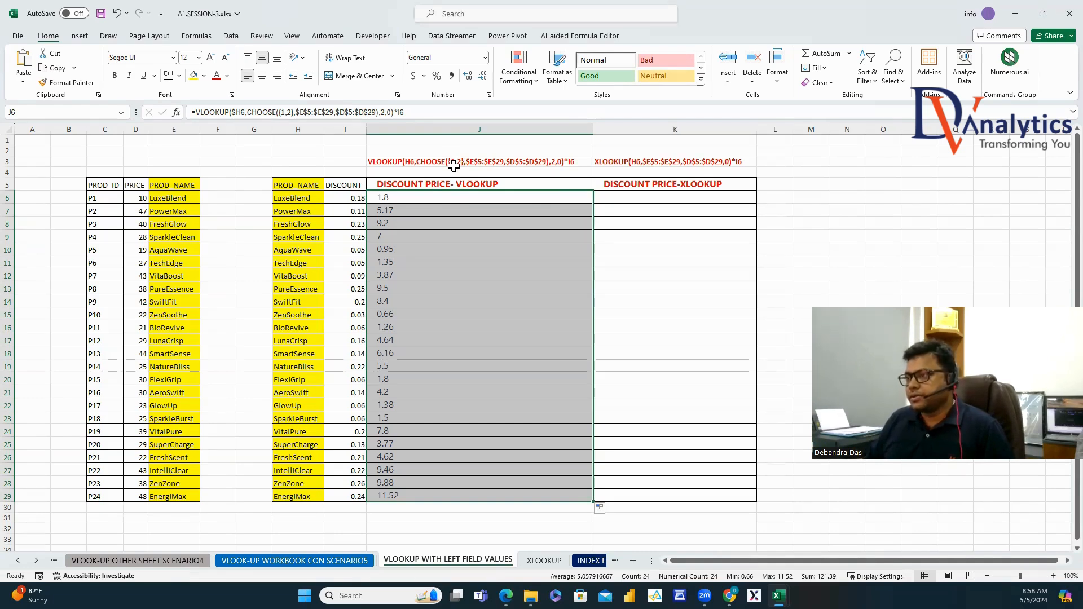
click(609, 197)
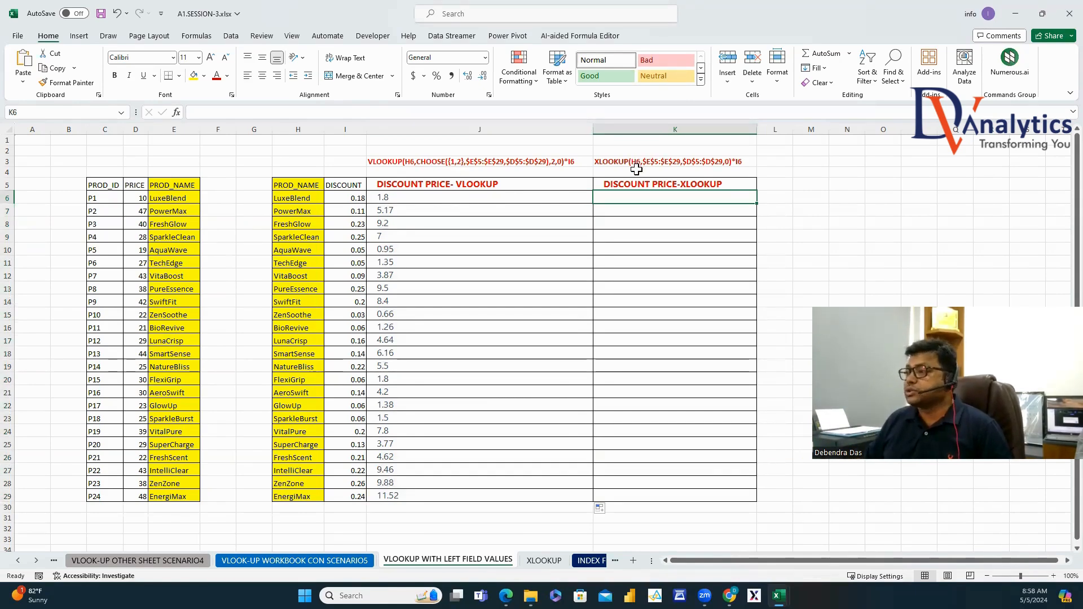
Enter =XLOOKUP(H6,E5:E29,D5:D29,0) in K6.
text(=XLOK)
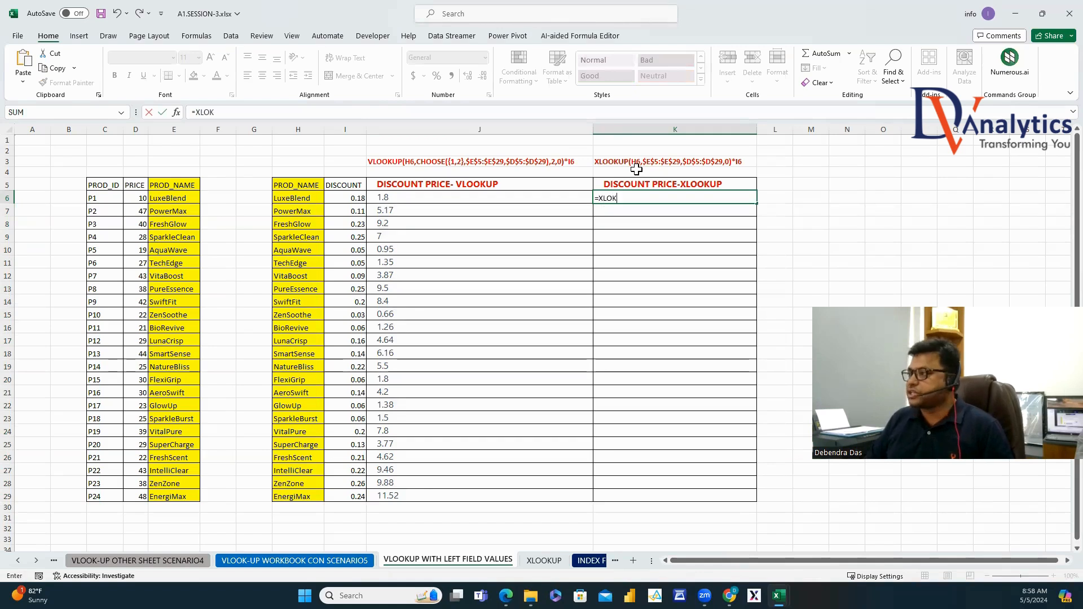
key(BackSpace)
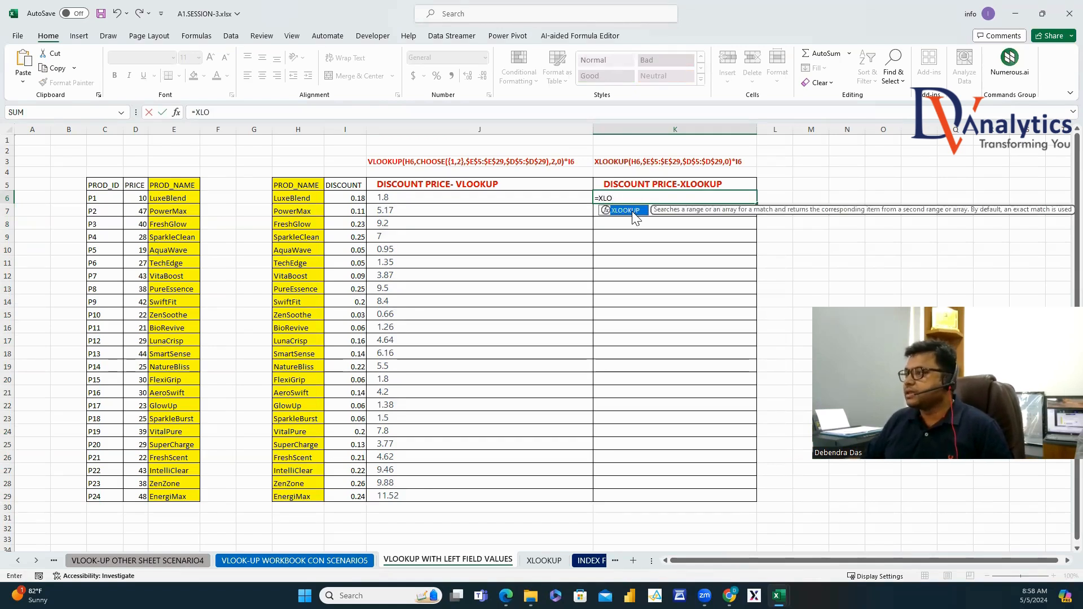
key(Tab)
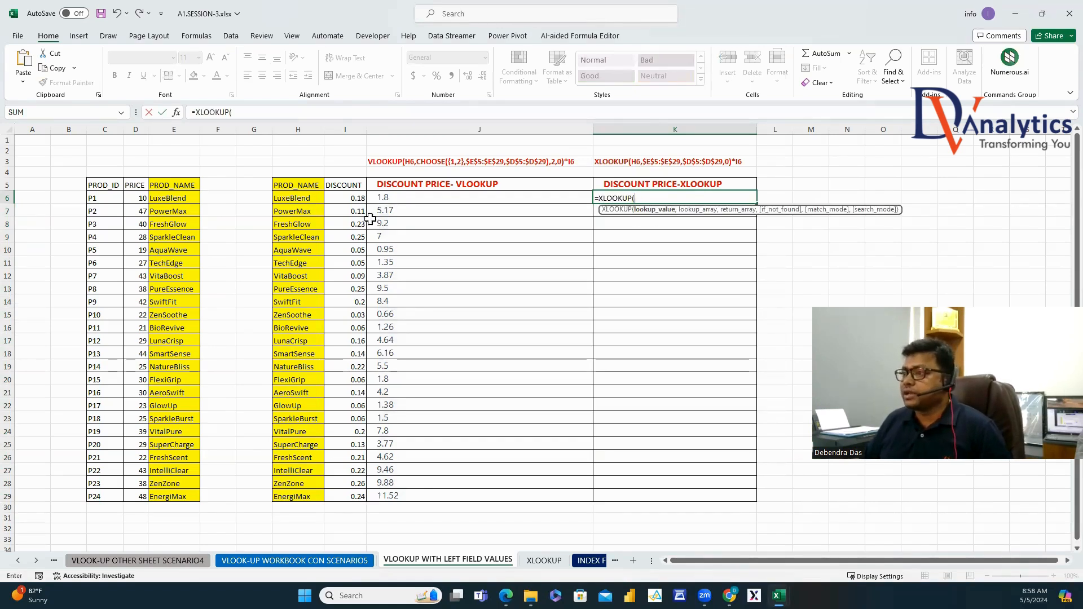
click(298, 198)
text(,)
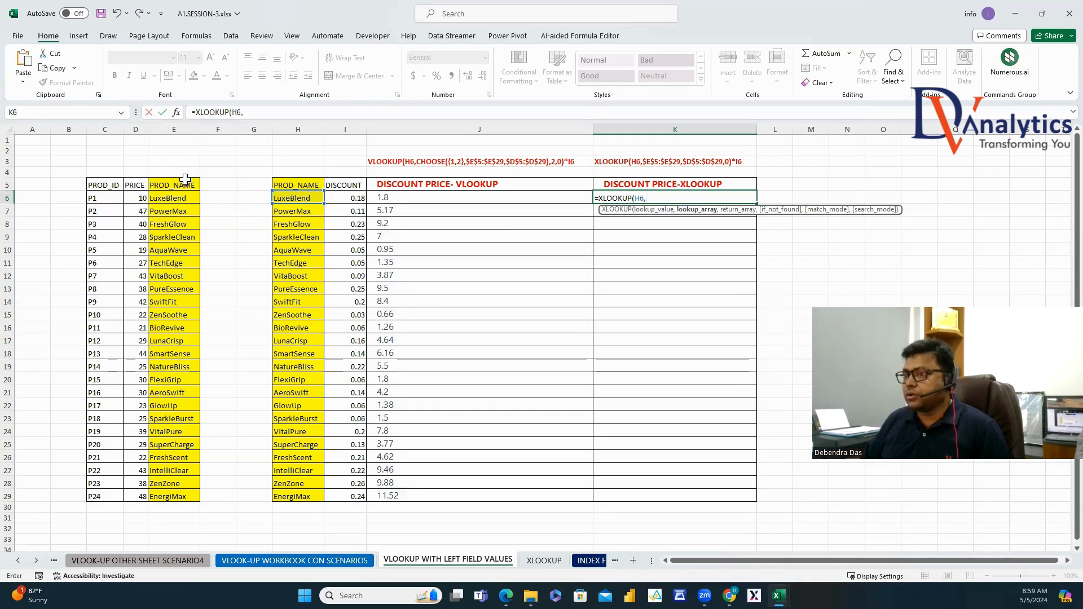
drag(181, 185, 192, 496)
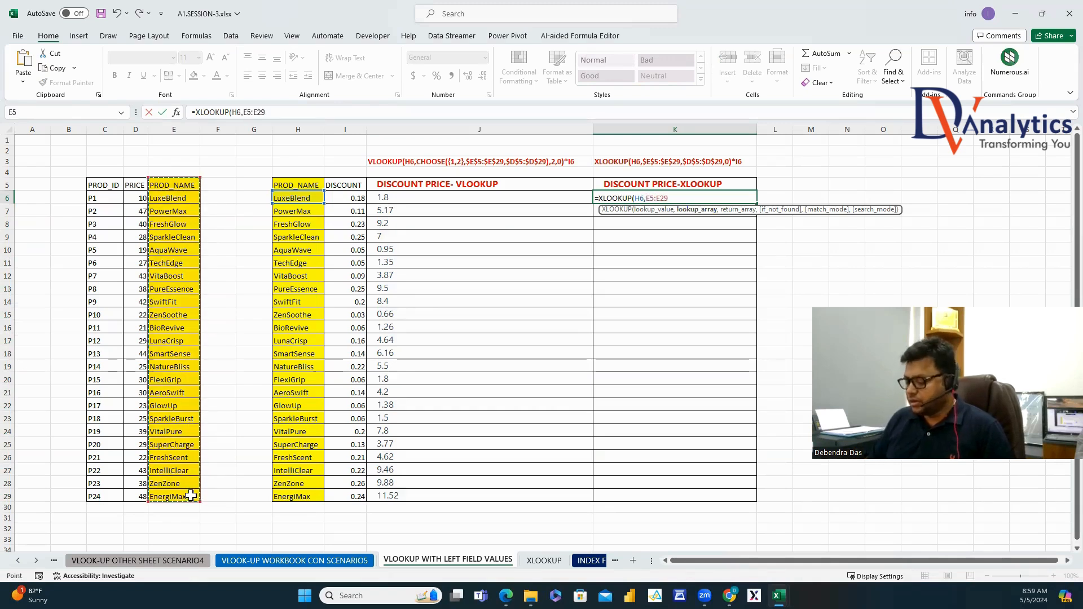
text(,)
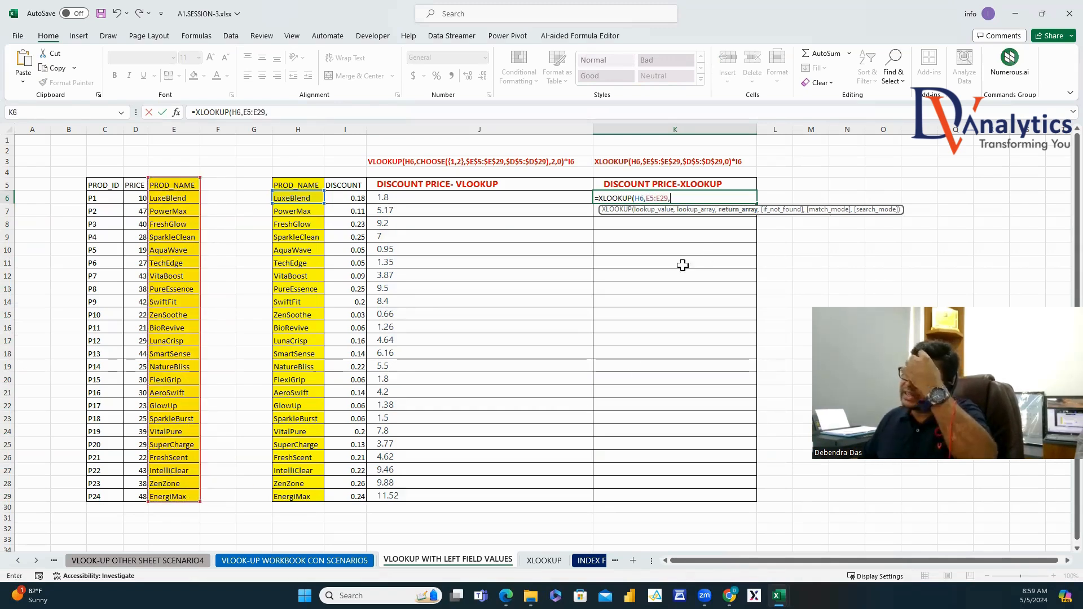
drag(136, 185, 136, 494)
text(,0)
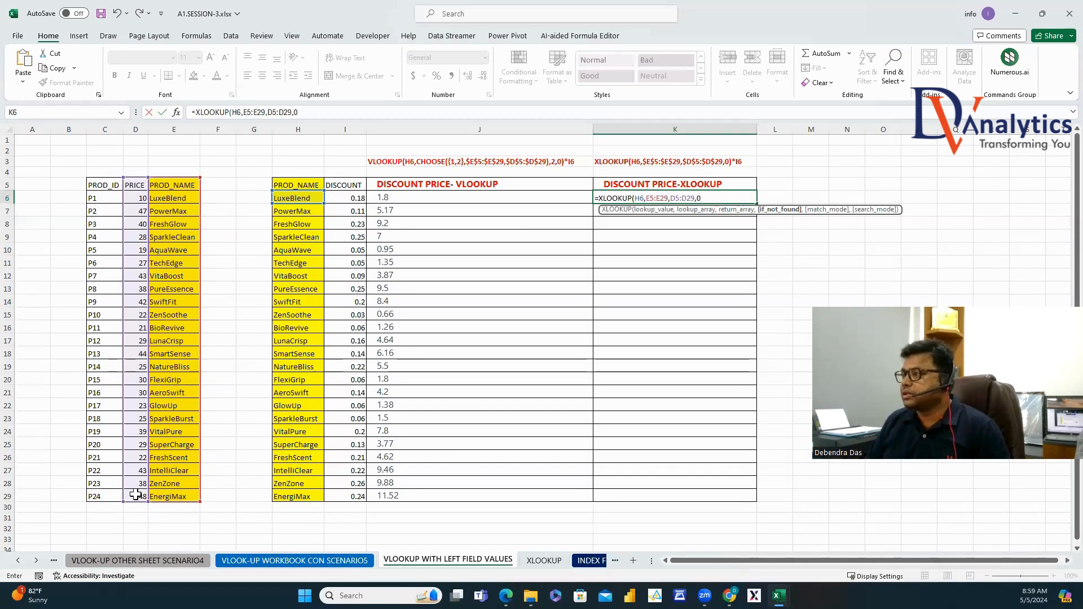
key(Return)
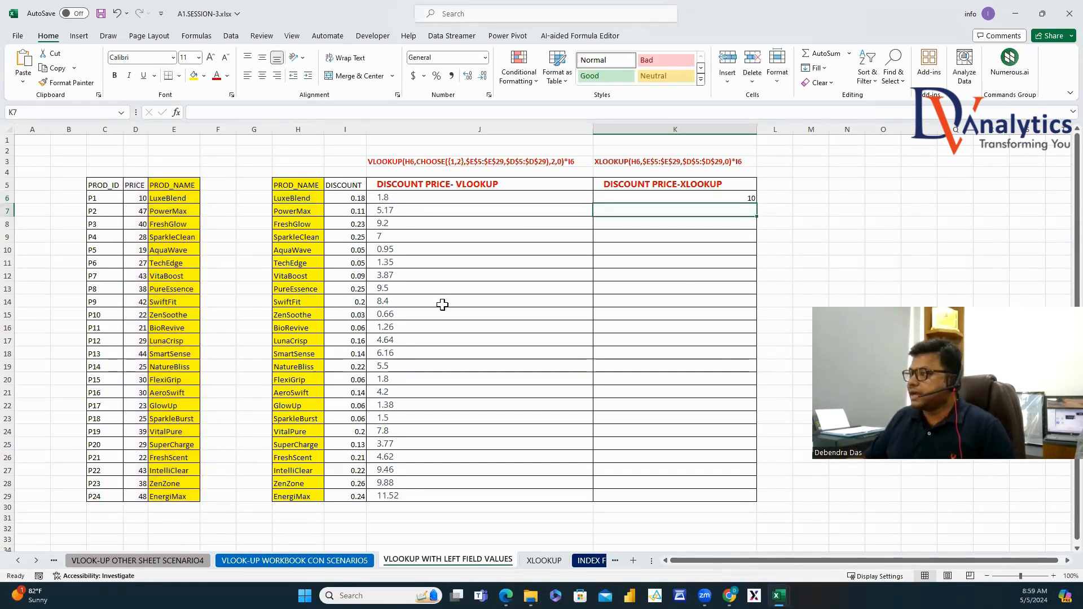
Append *I6 to K6's XLOOKUP so it returns LuxeBlend's discount price 1.8.
click(741, 196)
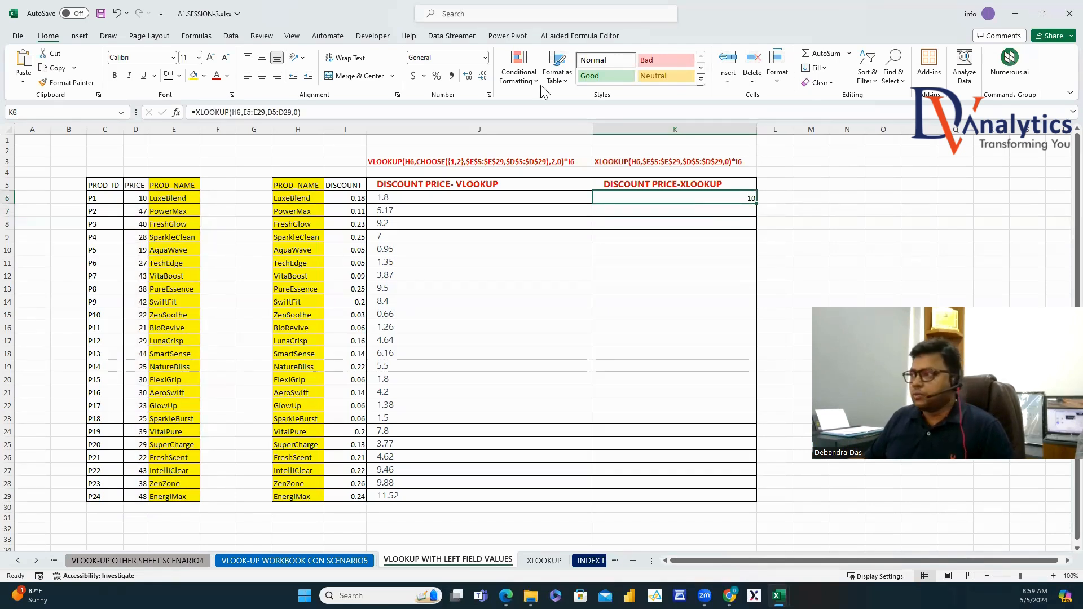
click(328, 116)
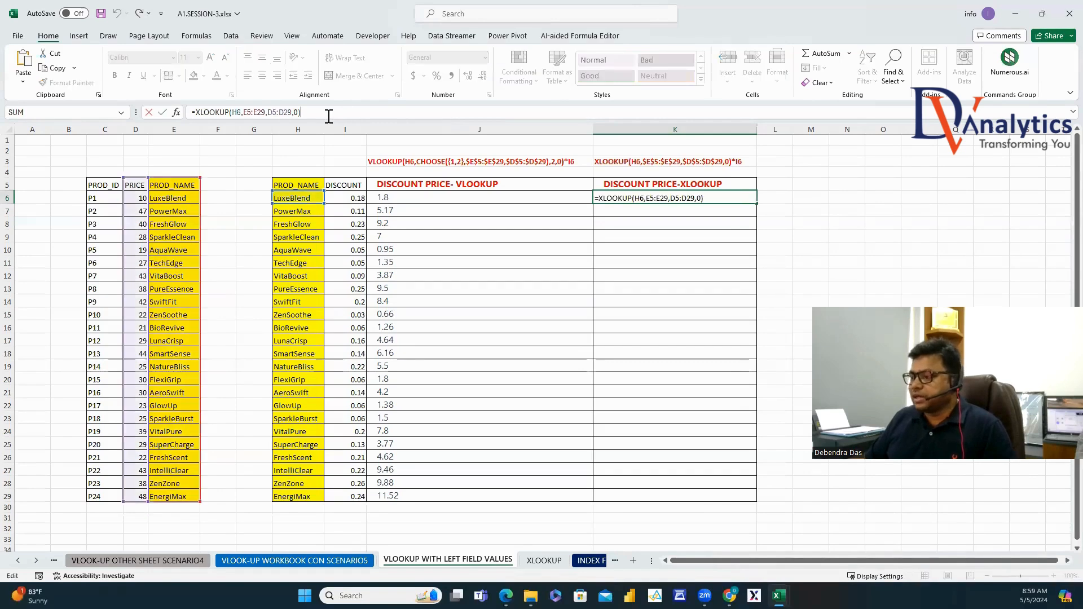
text(*)
click(353, 199)
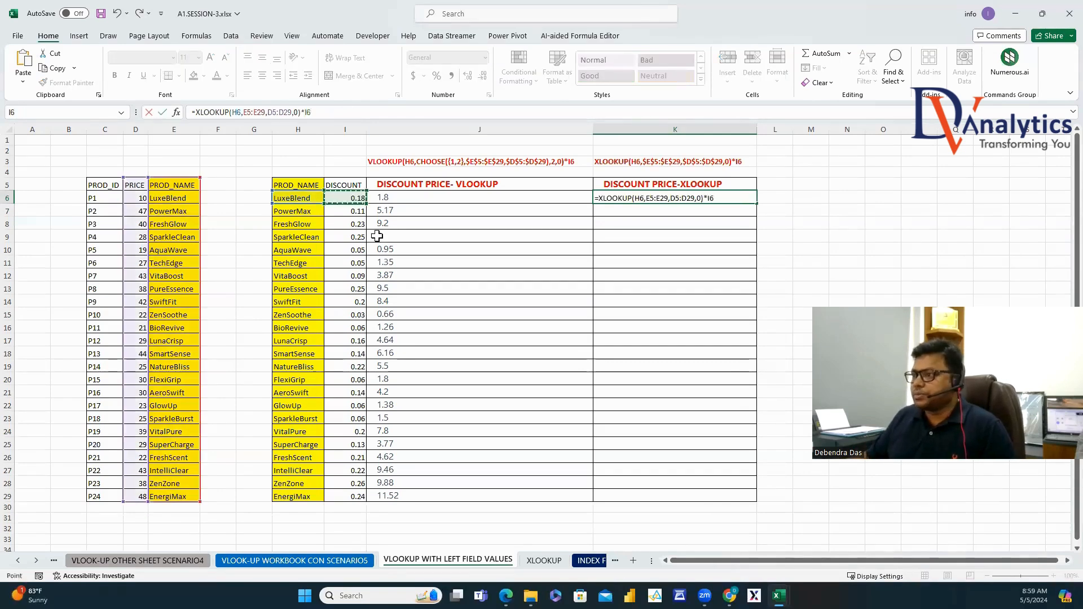
key(ctrl+Return)
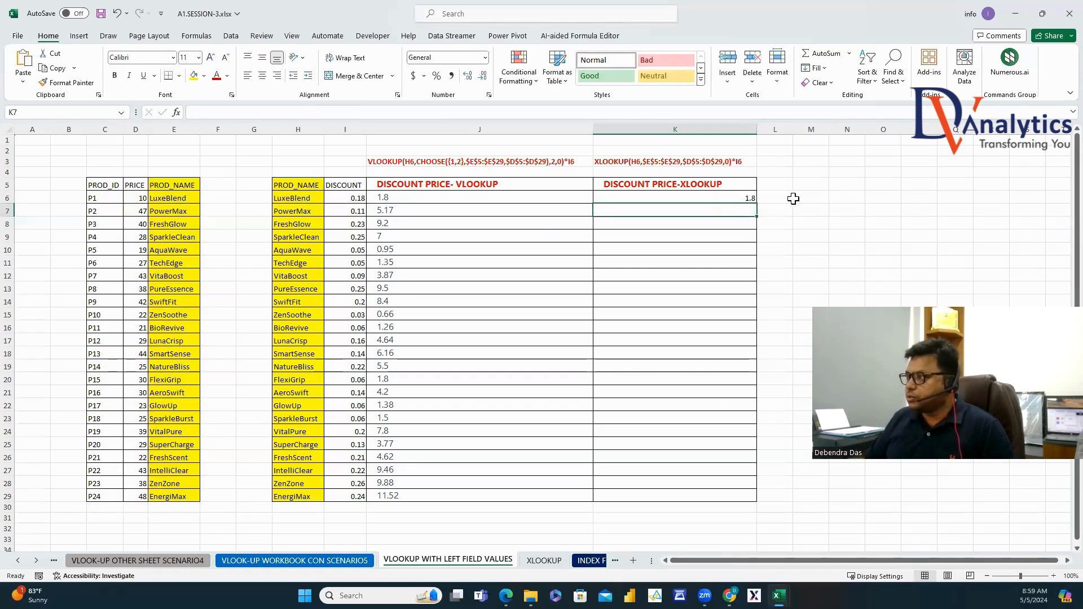
Fill the XLOOKUP discount formula down to K29 and compare it with J6's VLOOKUP formula.
double_click(757, 205)
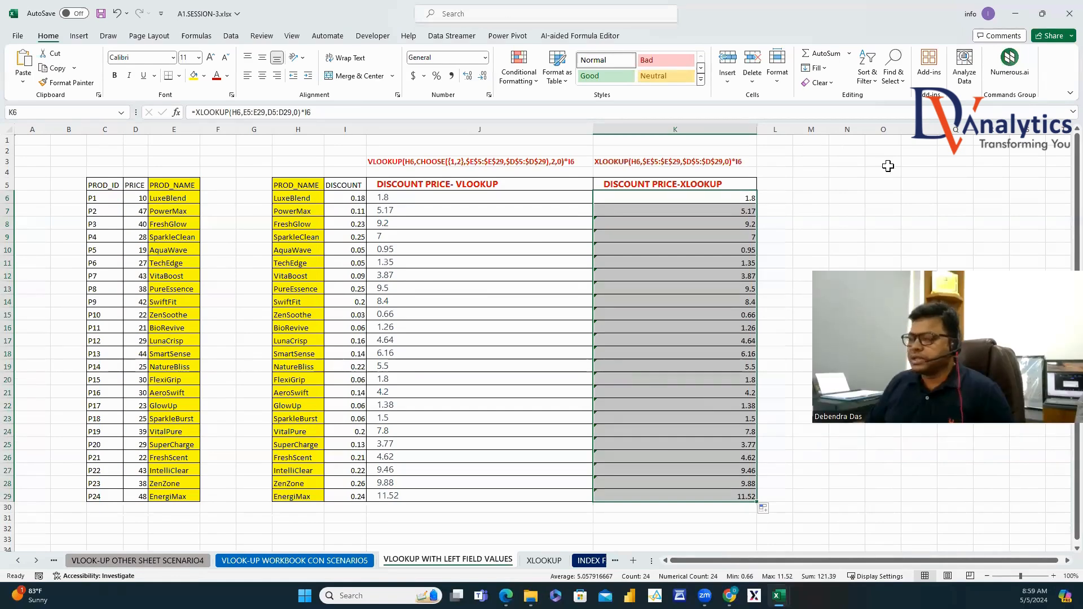
click(430, 199)
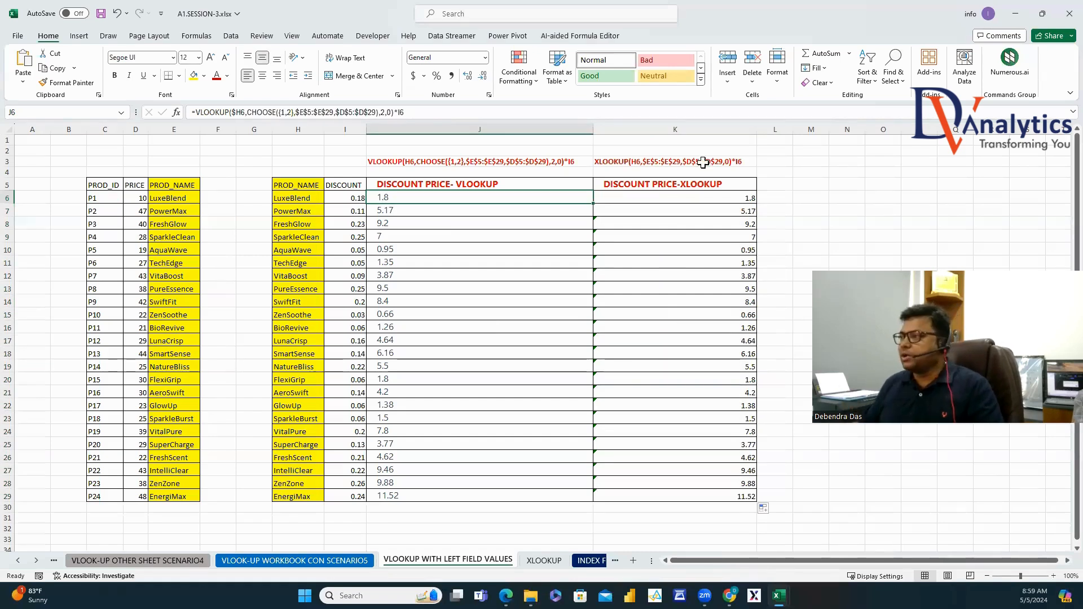
click(725, 198)
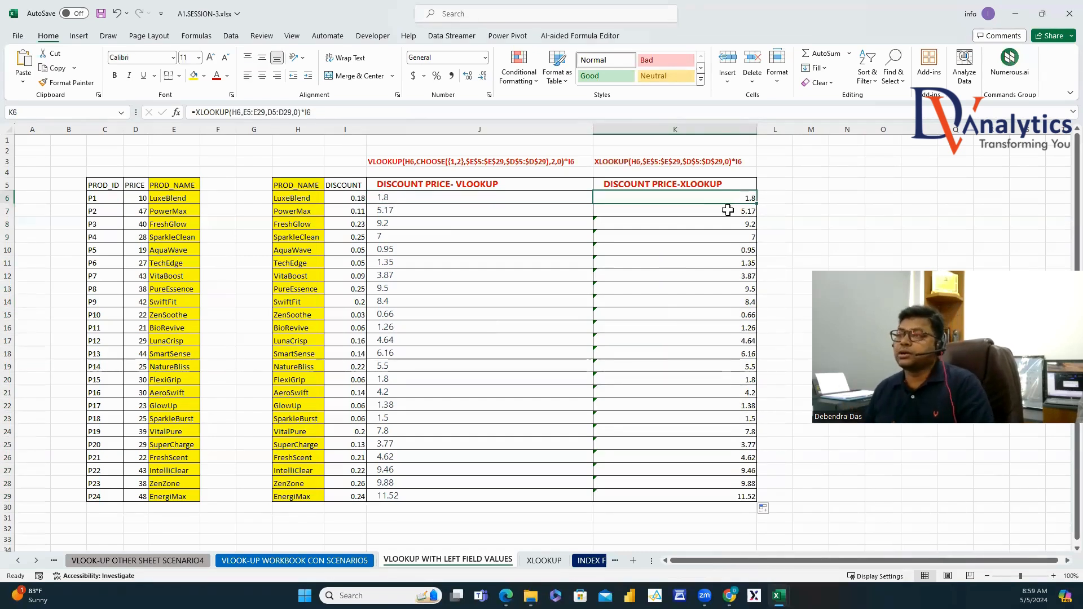
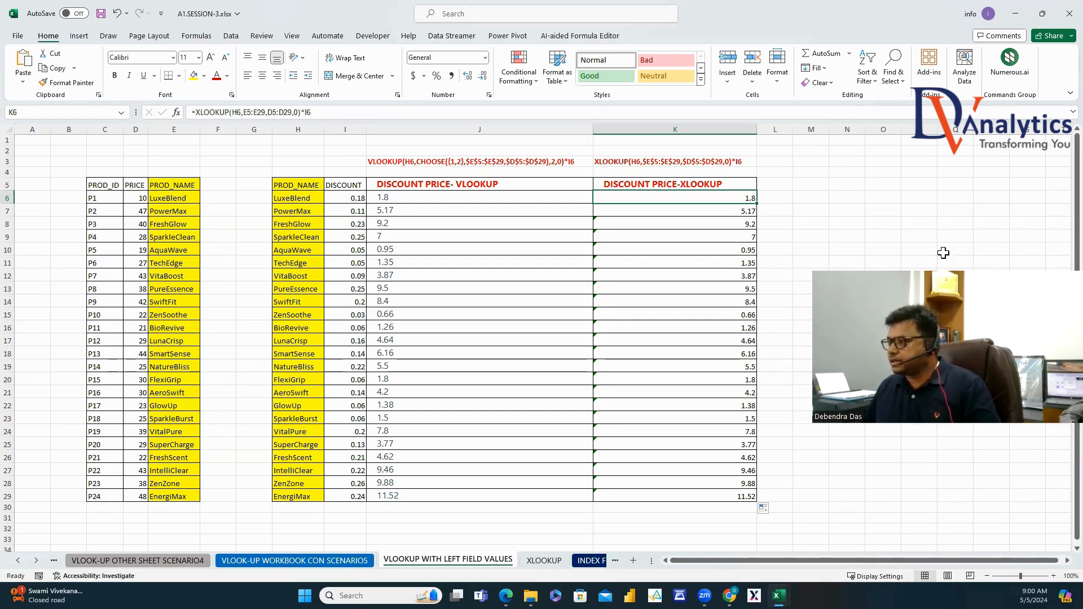
Type the heading XLOOKUP in N6 and number O6:O9 from 1 to 4.
click(848, 195)
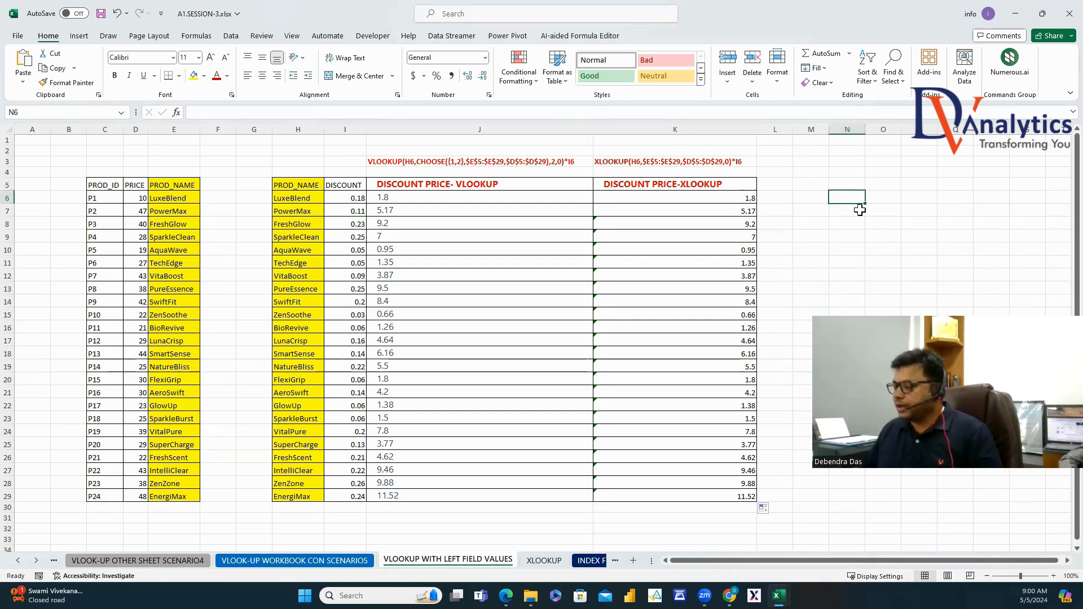
text(XLO)
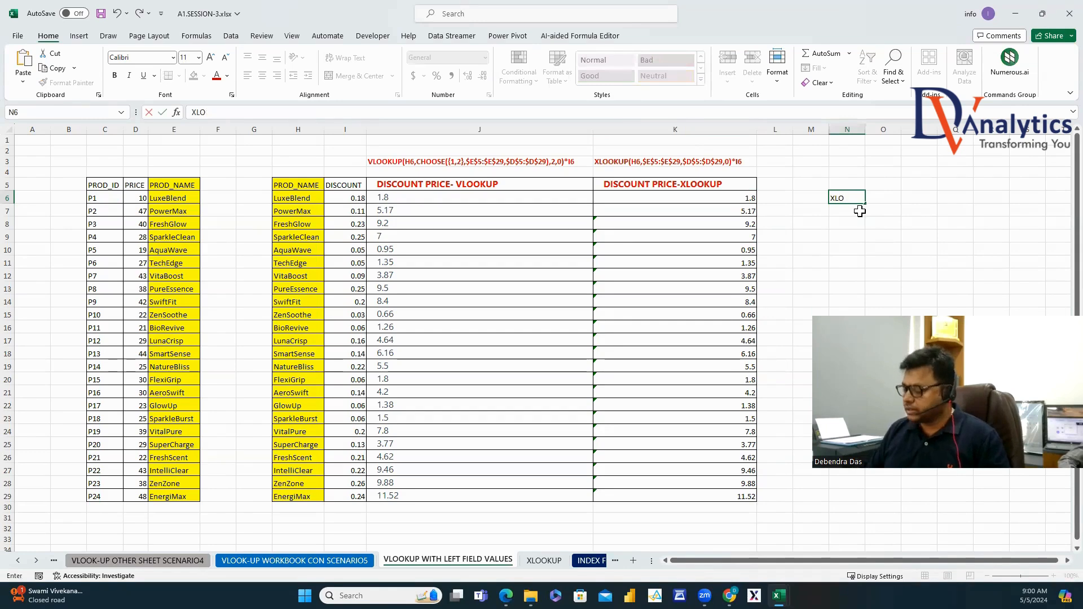
text(OKUP)
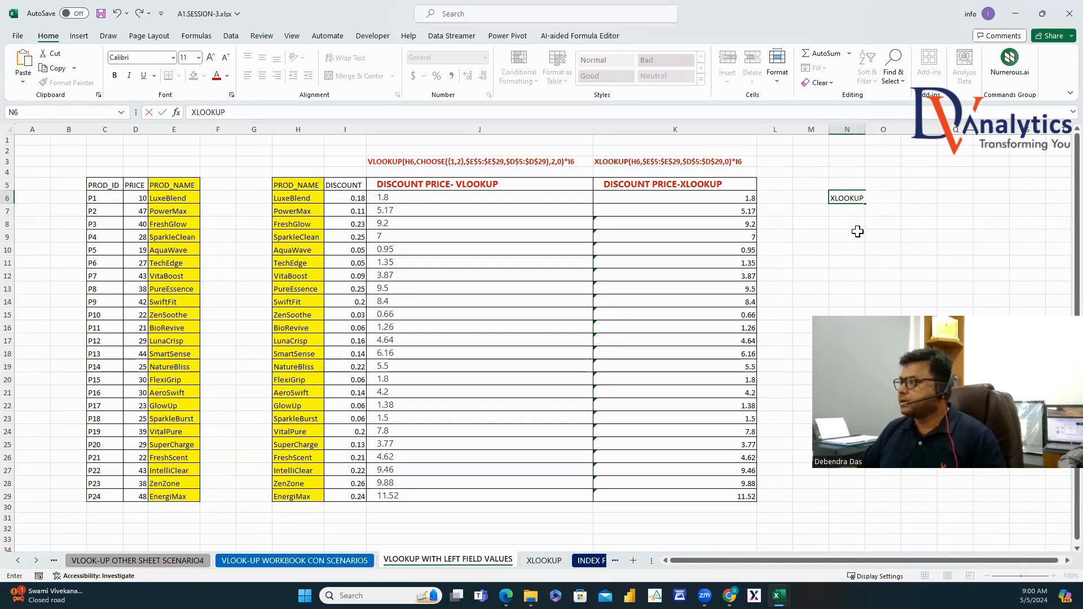
click(857, 226)
click(883, 200)
text(1)
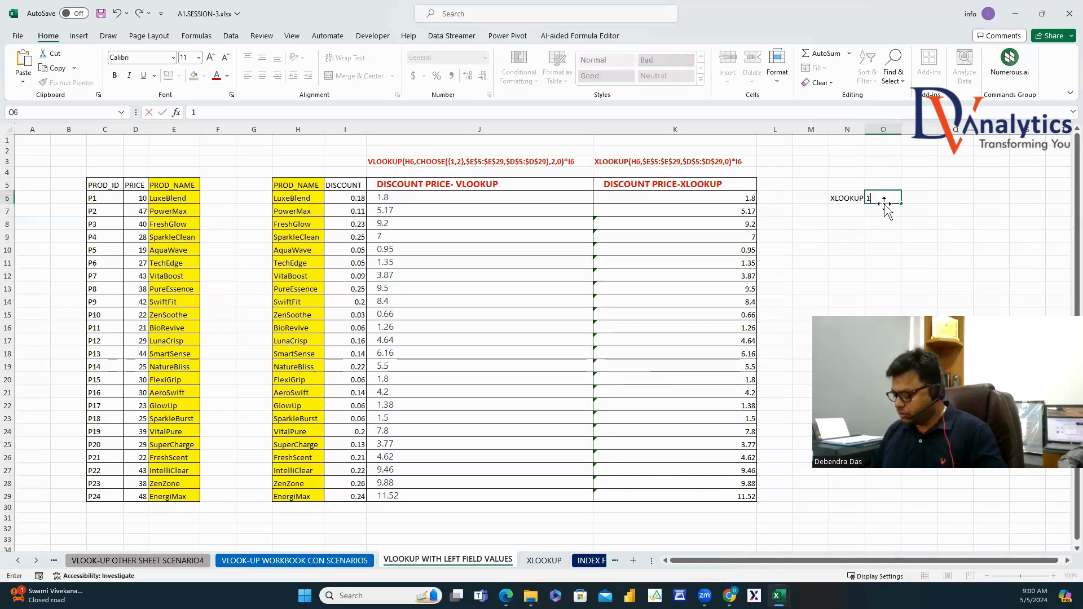
key(Return)
text(2)
key(Return)
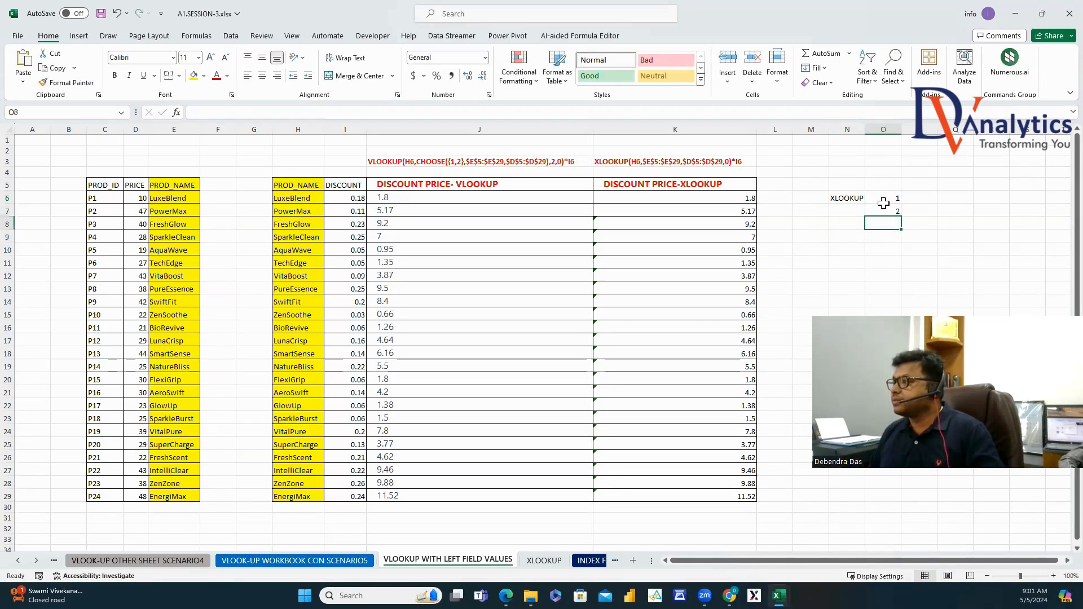
text(3)
key(Return)
text(4)
key(Return)
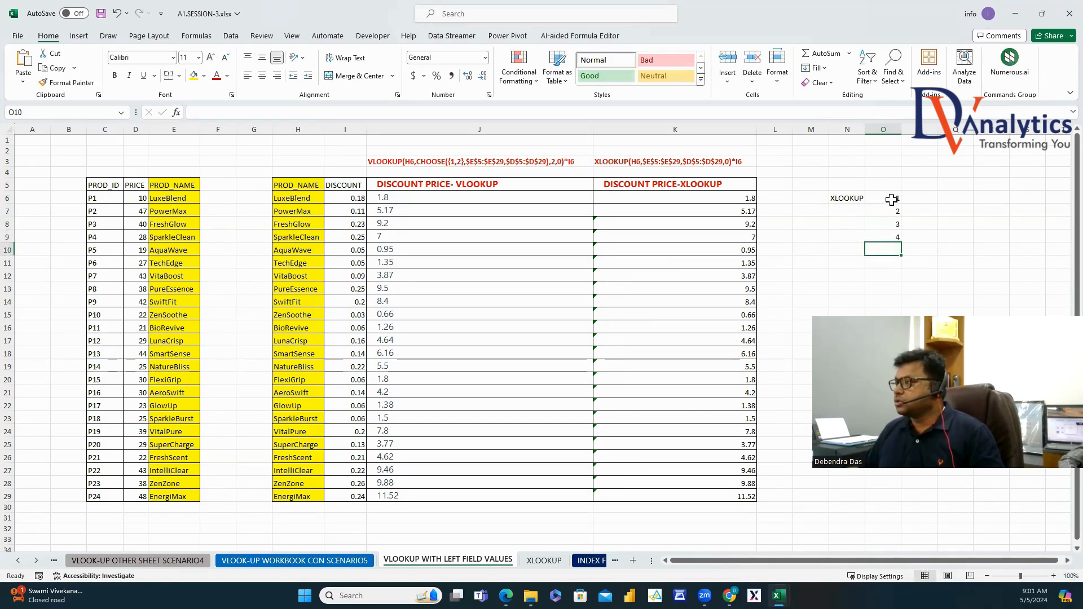
Start an XLOOKUP in P5 to view its argument list, then cancel it.
click(914, 182)
text(=XLO)
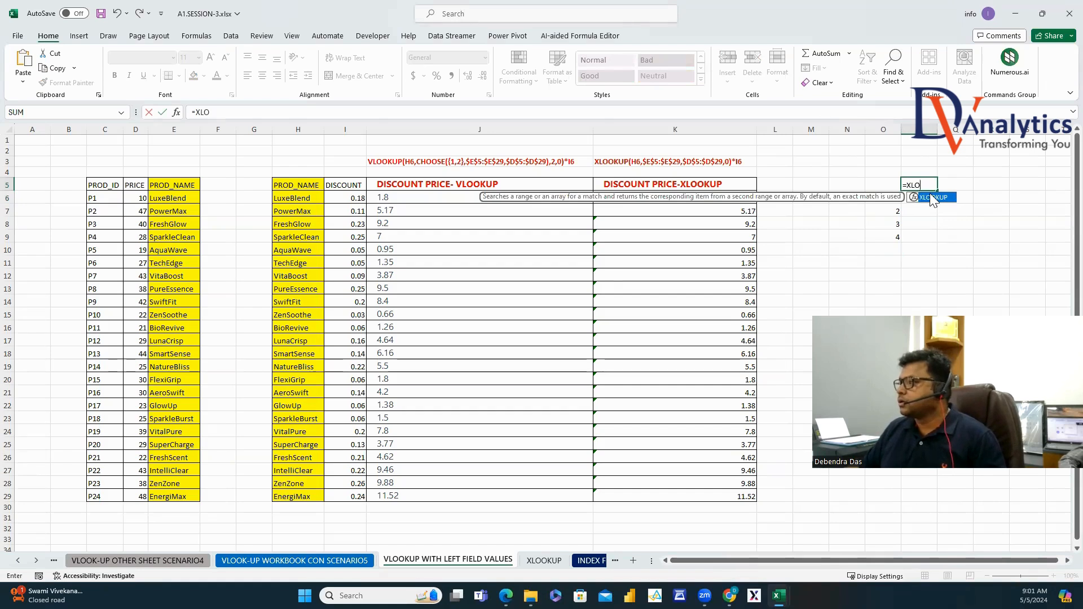
double_click(932, 197)
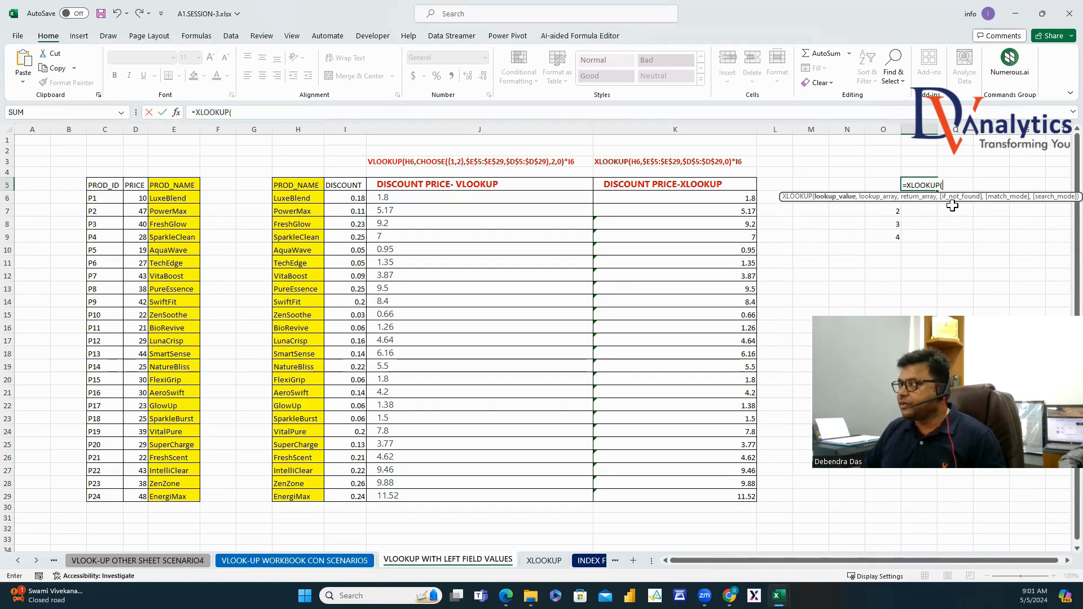
key(Escape)
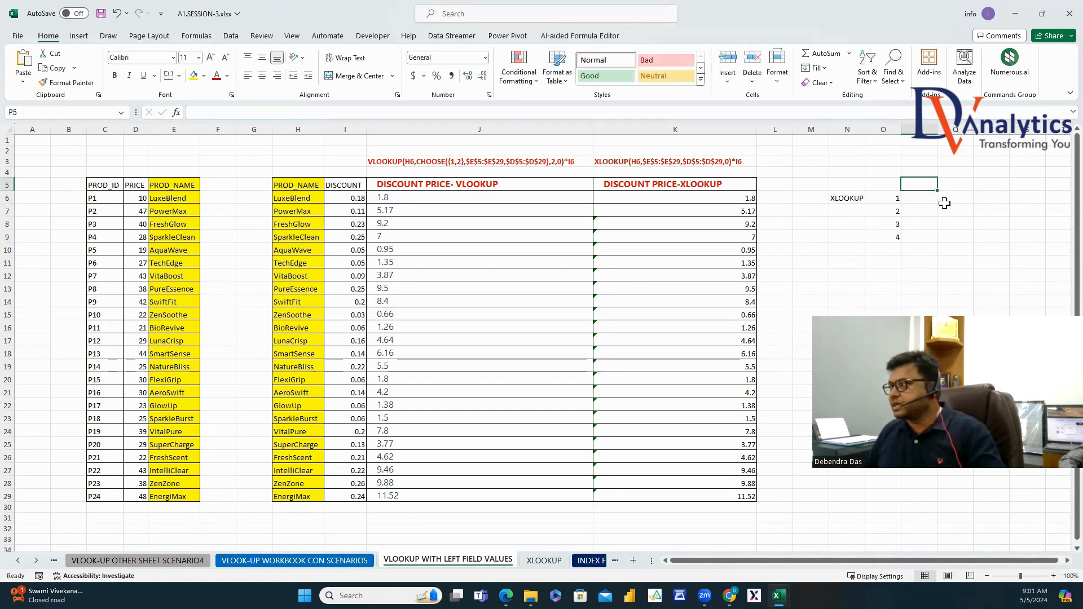
Label P6:P9 LOOKUP VALUE, LOOKUP ARRAY, RETURN ARRAY, IF NOT VALUE and autofit column P.
click(927, 200)
text(LOOKUP)
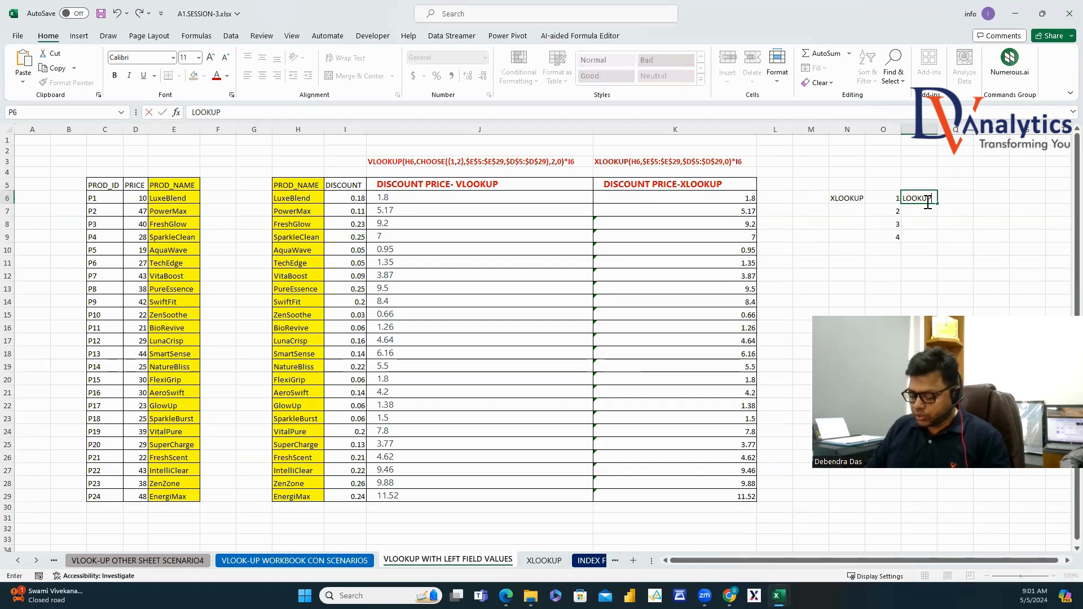
text( VALUE)
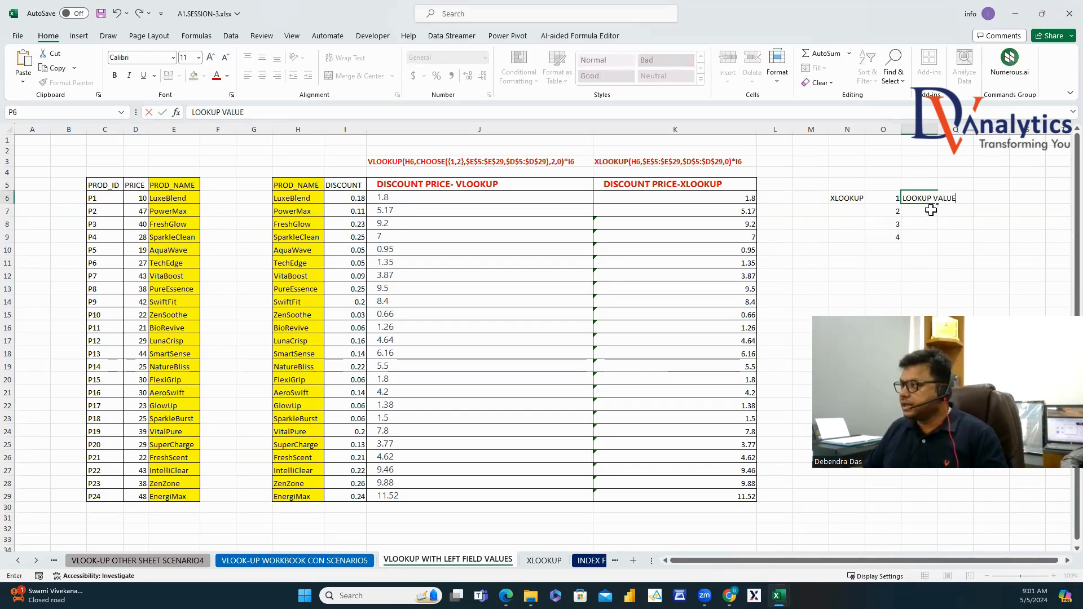
key(Return)
text(LOOKUP )
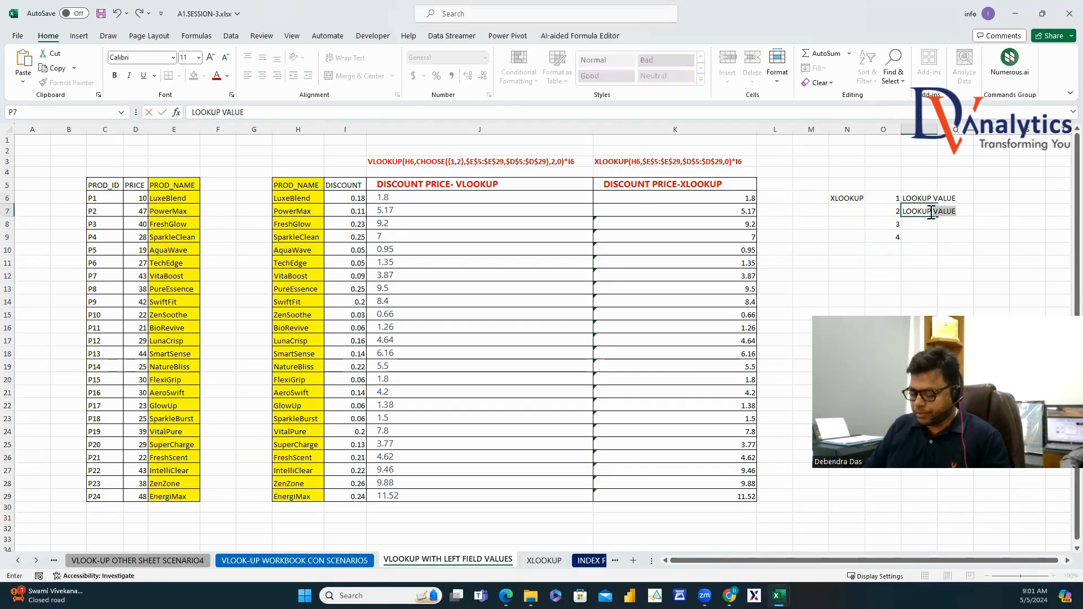
text(ARRAY)
key(Return)
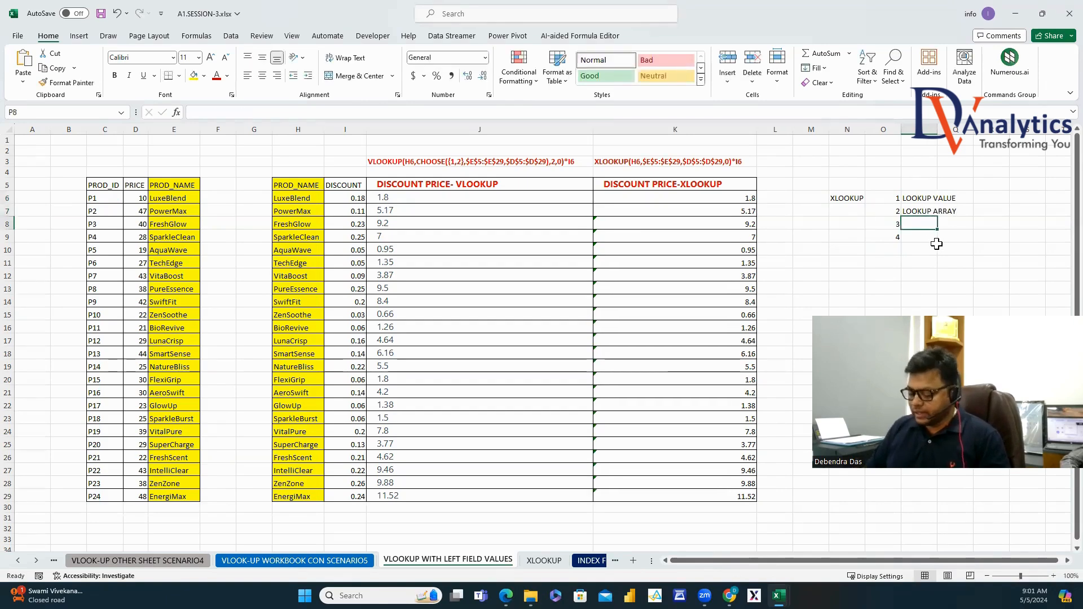
text(IF)
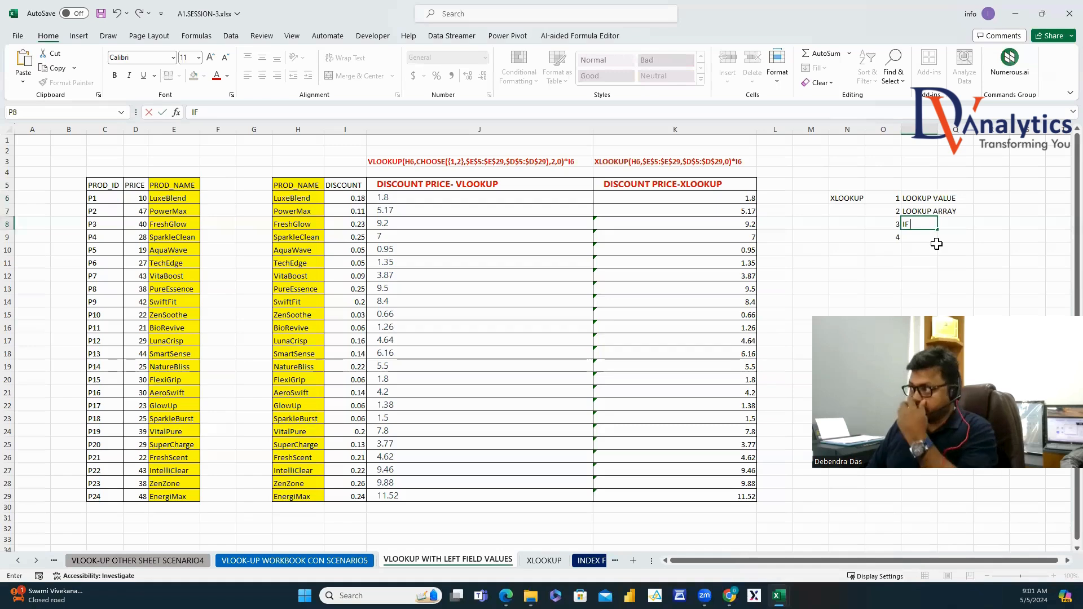
text(RETURN A)
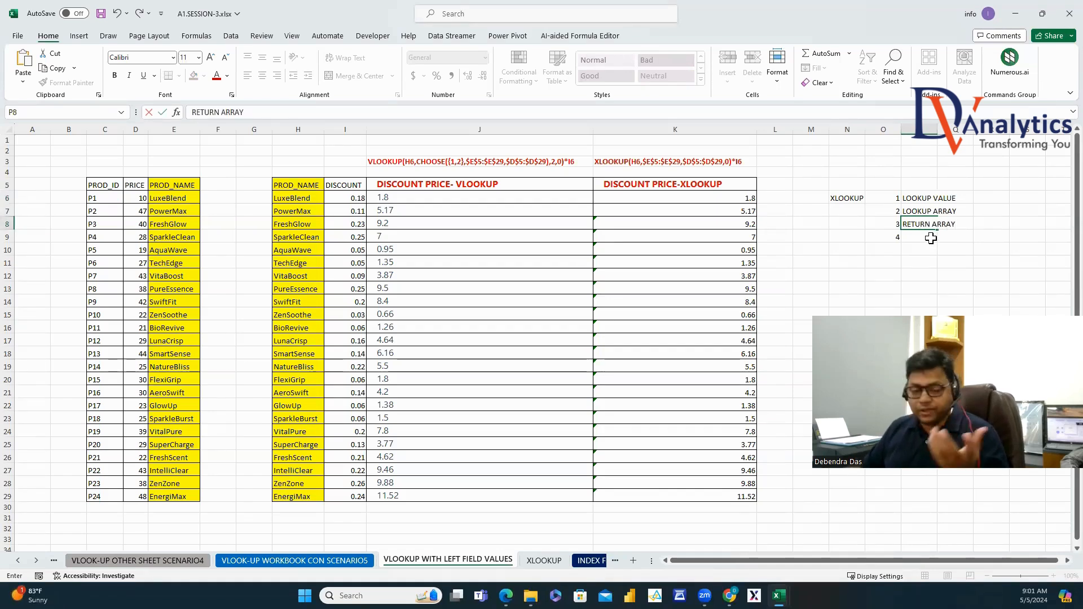
text(RRAY)
key(Return)
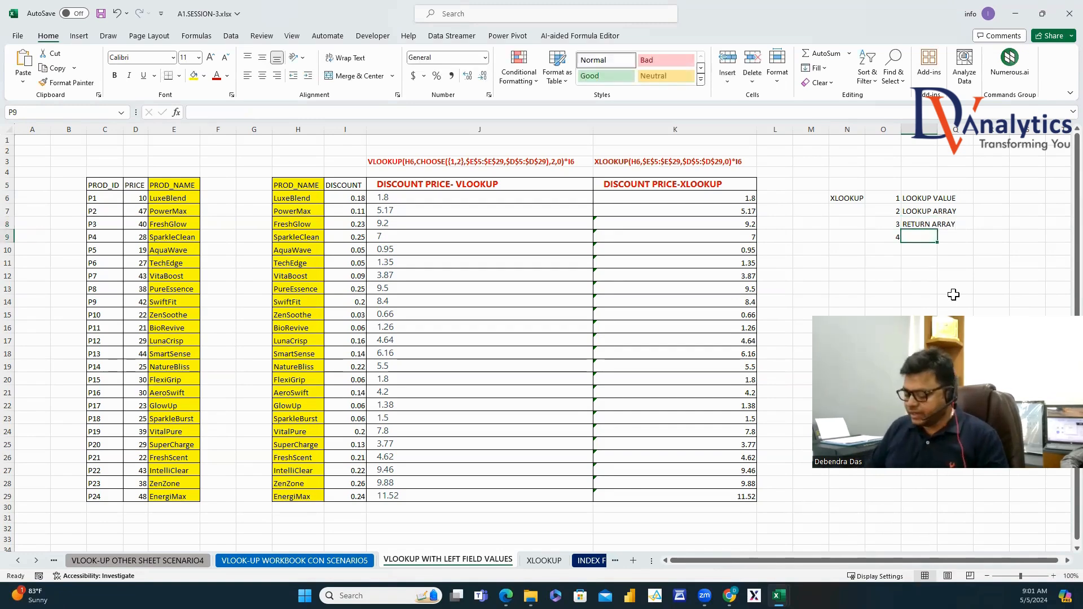
text(IF NOT VALUE)
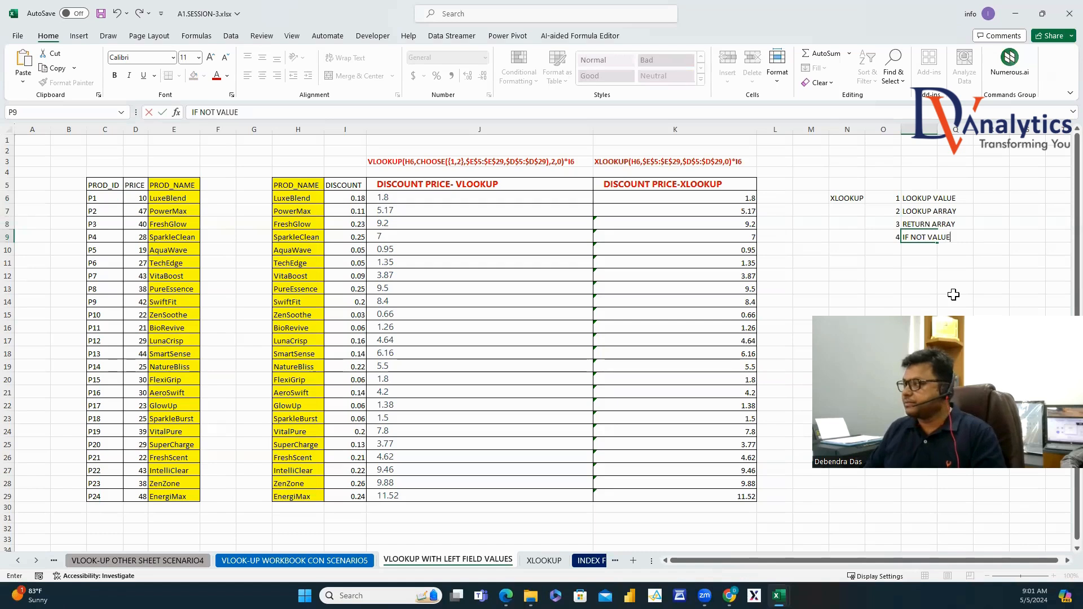
click(953, 295)
double_click(939, 132)
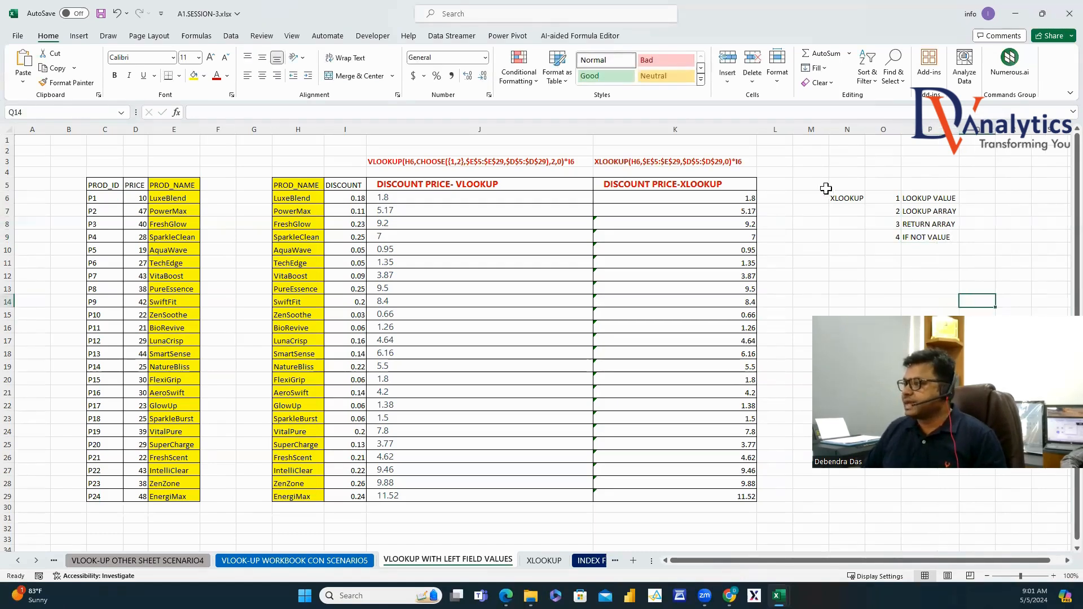
Copy the XLOOKUP formula text from K3 into Q5.
click(706, 164)
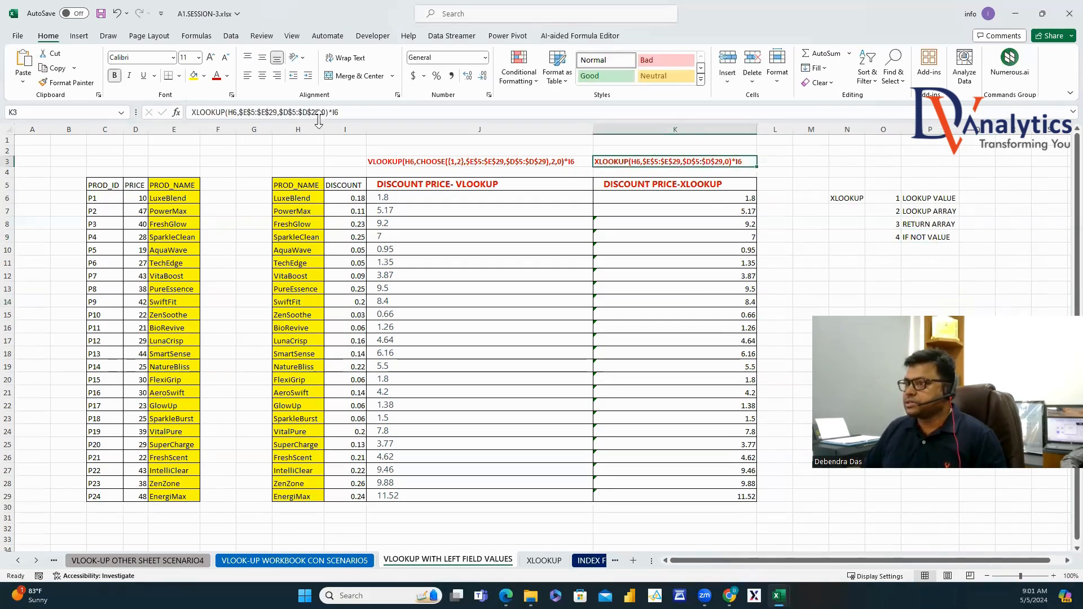
drag(328, 112, 293, 113)
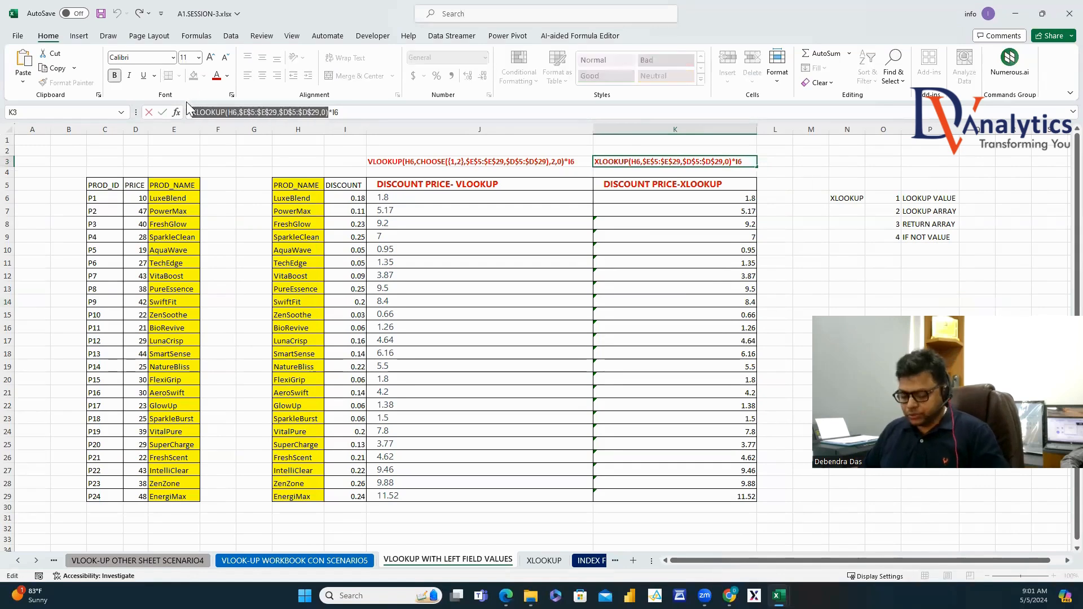
key(Escape)
key(ctrl+c)
click(981, 186)
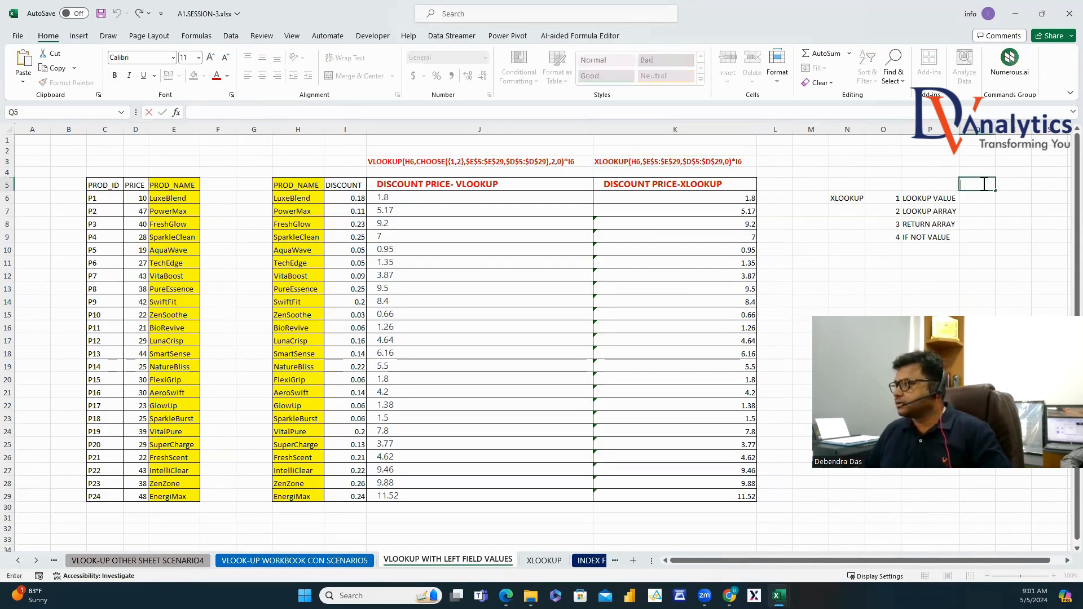
key(ctrl+v)
click(1001, 220)
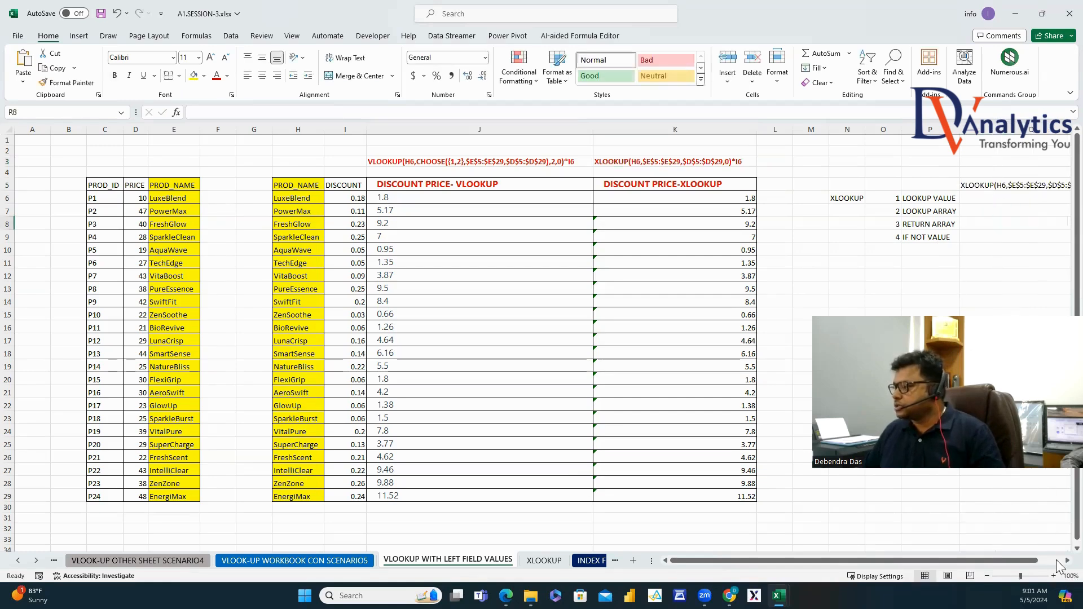
Put the lookup value H6 in Q6 and the lookup array $E$5:$E$29 in Q7.
scroll(1060, 565, right, 4)
scroll(918, 304, right, 1)
click(786, 198)
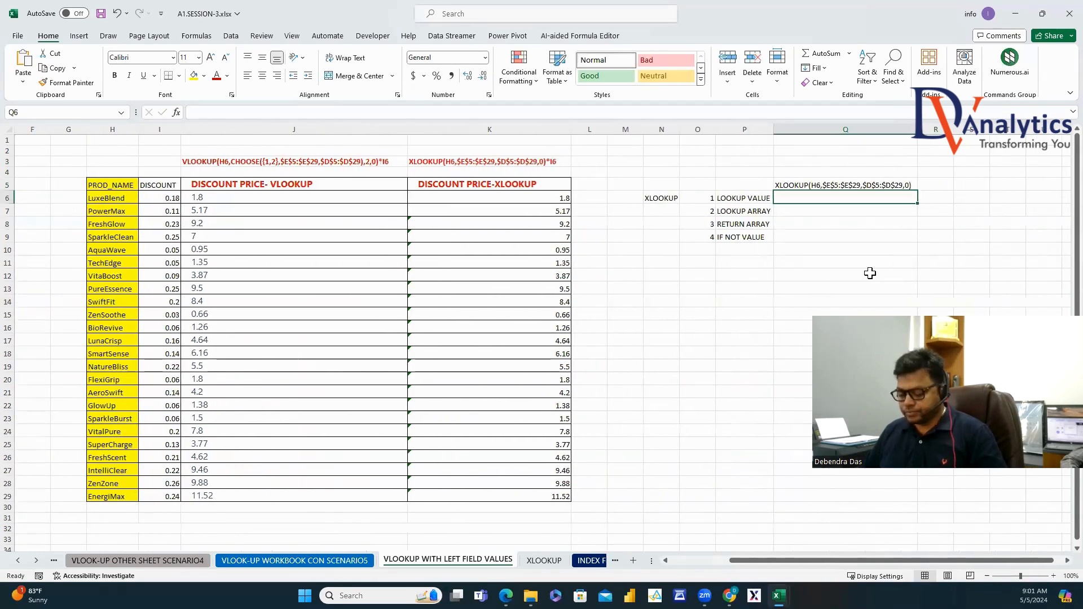
text(H6)
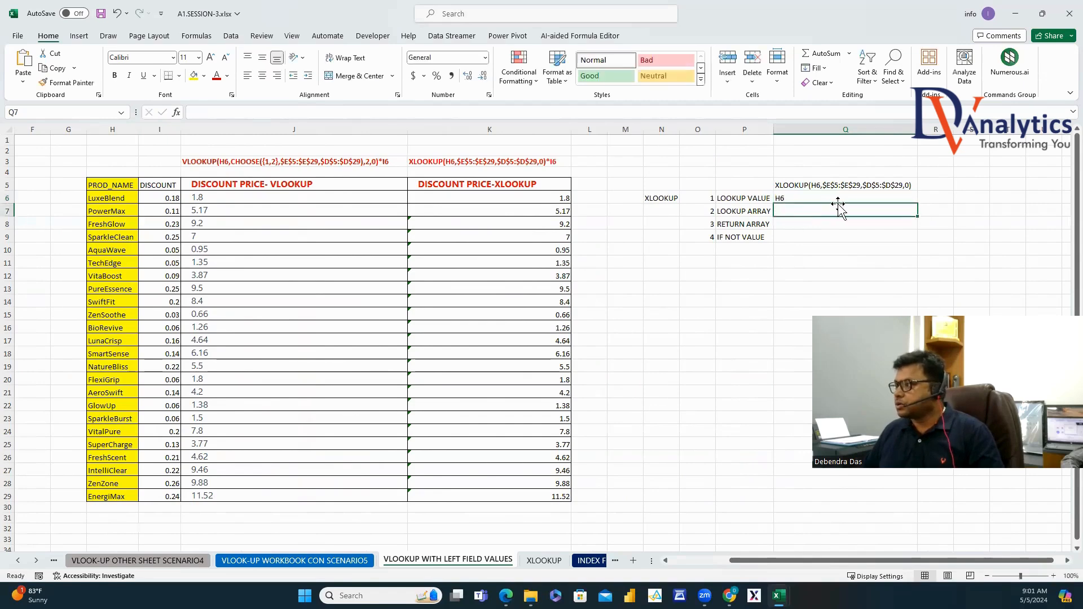
click(846, 184)
drag(239, 112, 277, 116)
key(Escape)
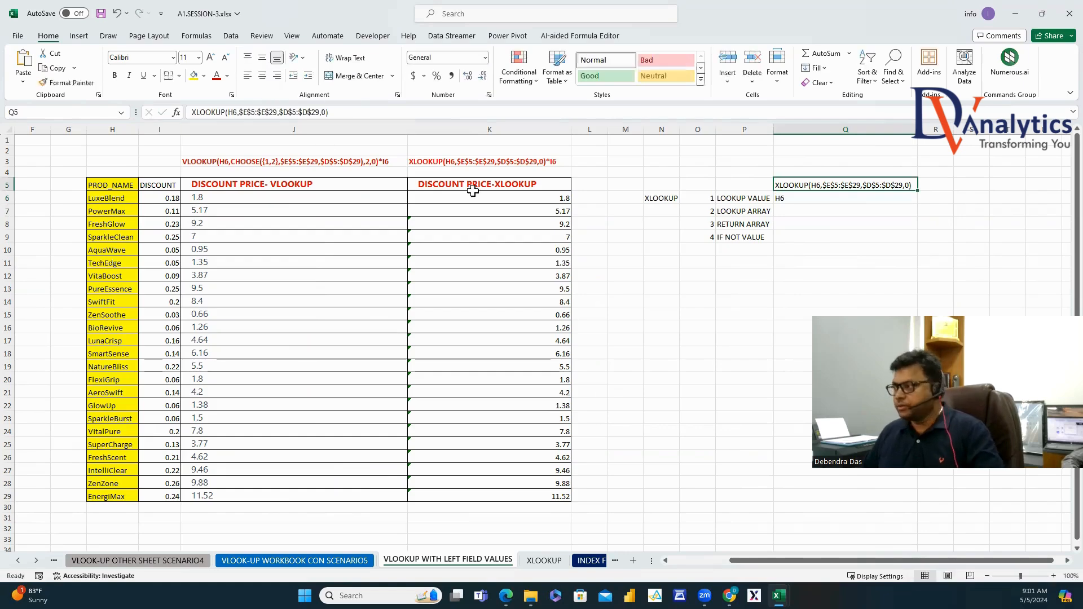
click(791, 214)
key(ctrl+v)
key(Return)
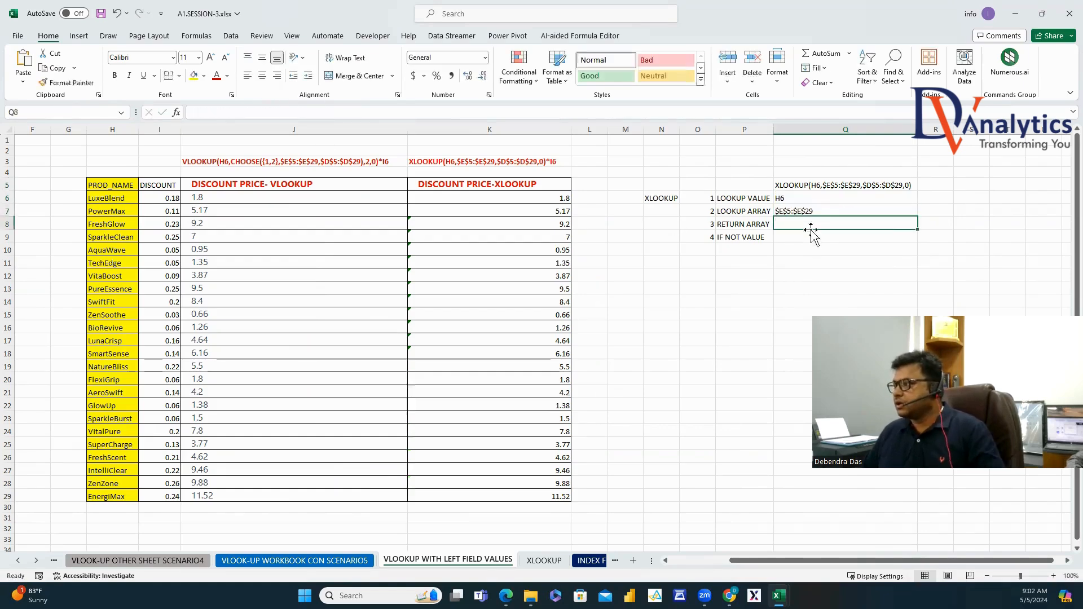
Put the return array $D$5:$D$29 in Q8 and the not-found value 0 in Q9.
click(833, 186)
drag(279, 113, 325, 115)
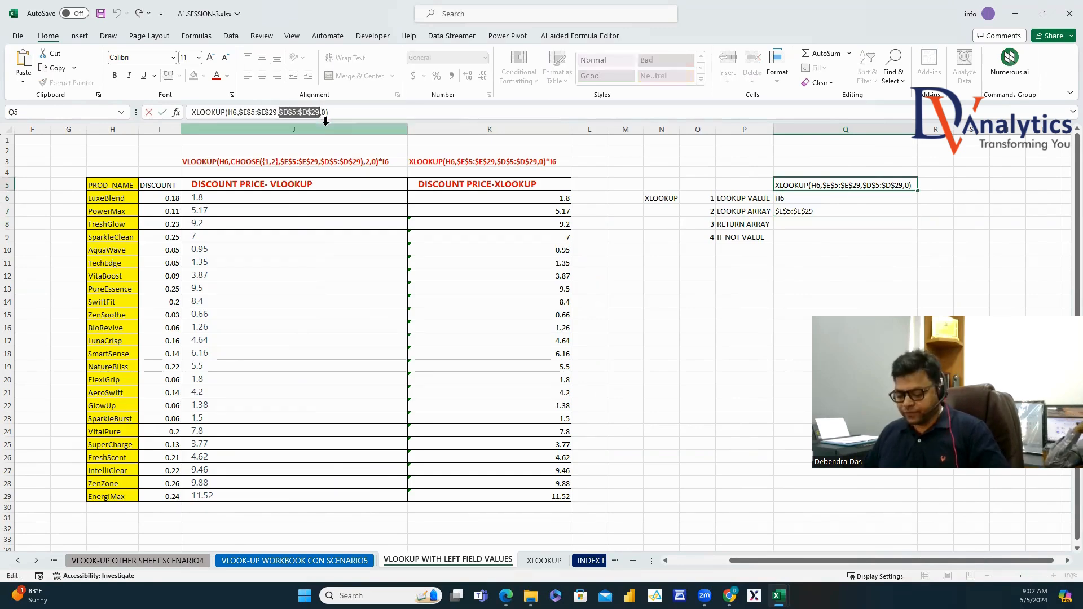
key(ctrl+c)
key(Escape)
click(798, 225)
key(ctrl+v)
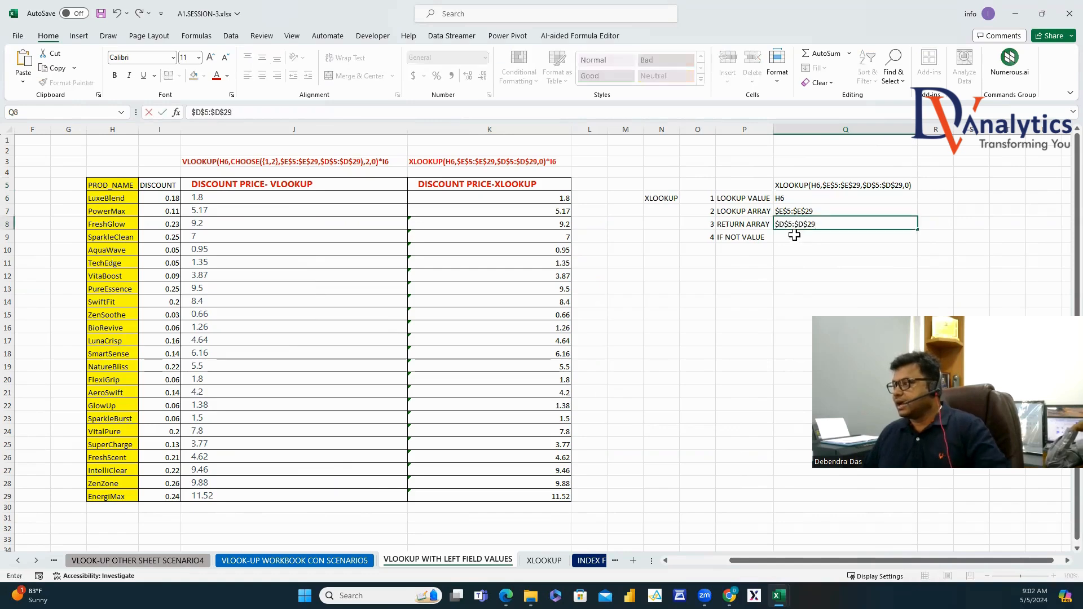
key(Return)
text(0)
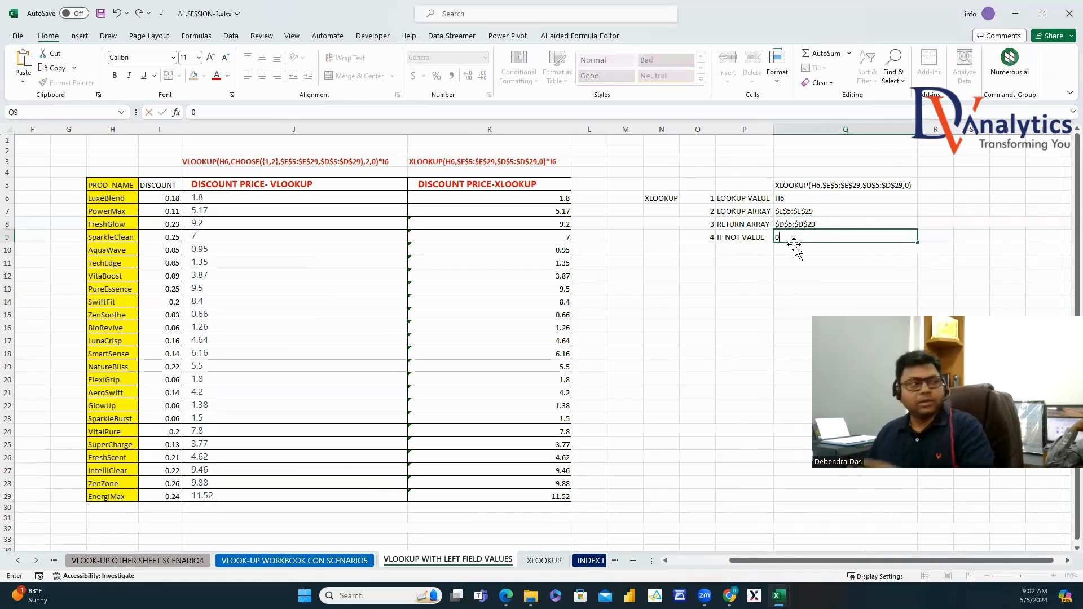
click(663, 199)
drag(733, 198, 736, 237)
Bold the XLOOKUP label, its four argument names and the example formula in Q5.
ctrl+click(798, 186)
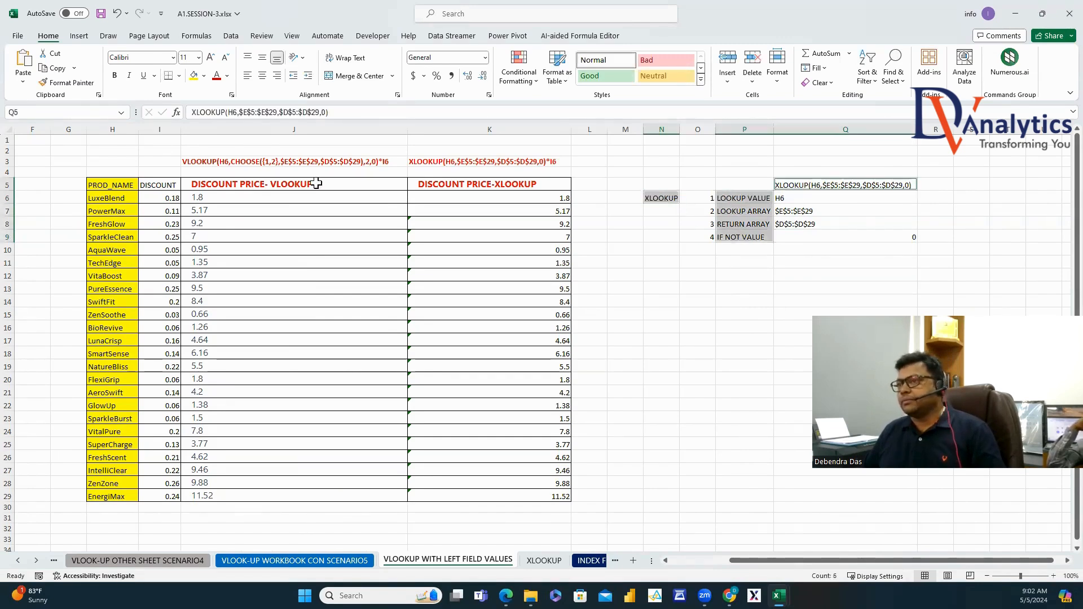
click(116, 76)
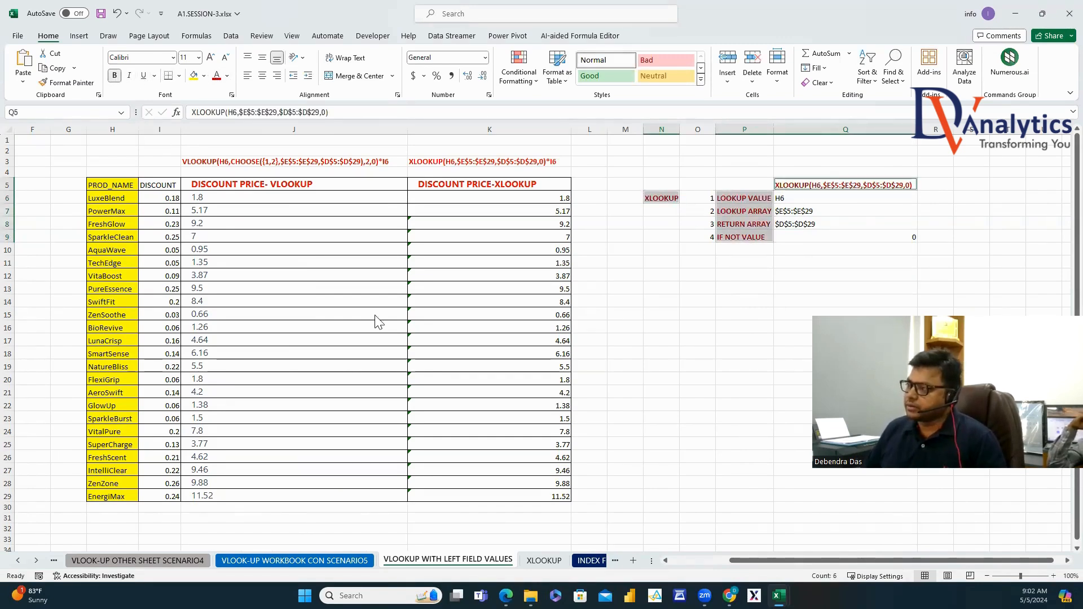
click(729, 272)
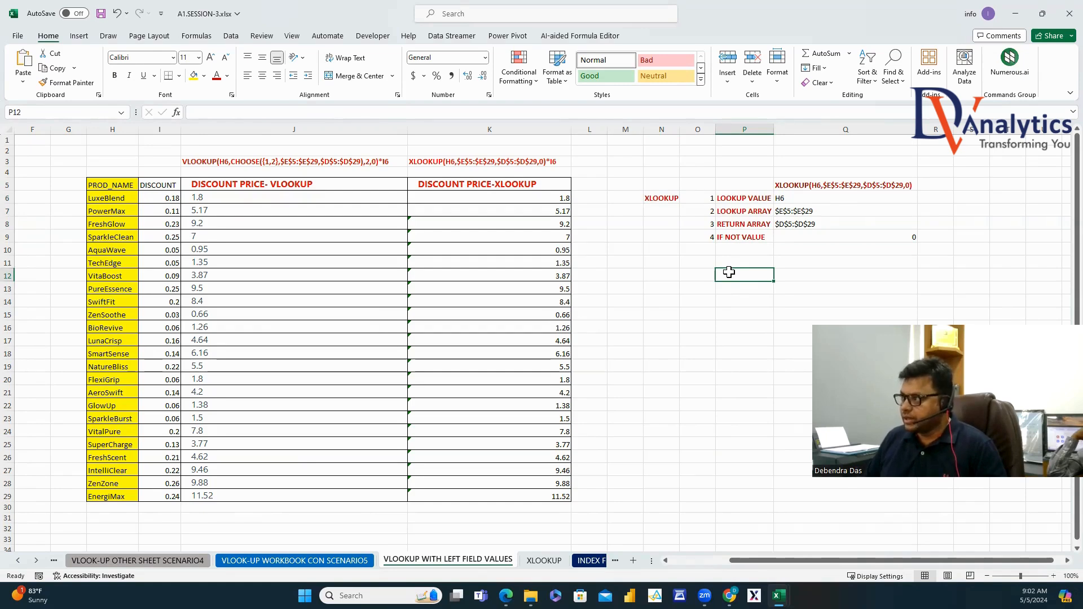
Highlight the RETURN ARRAY note and the PROD_ID and PRICE columns to explain the table.
click(744, 224)
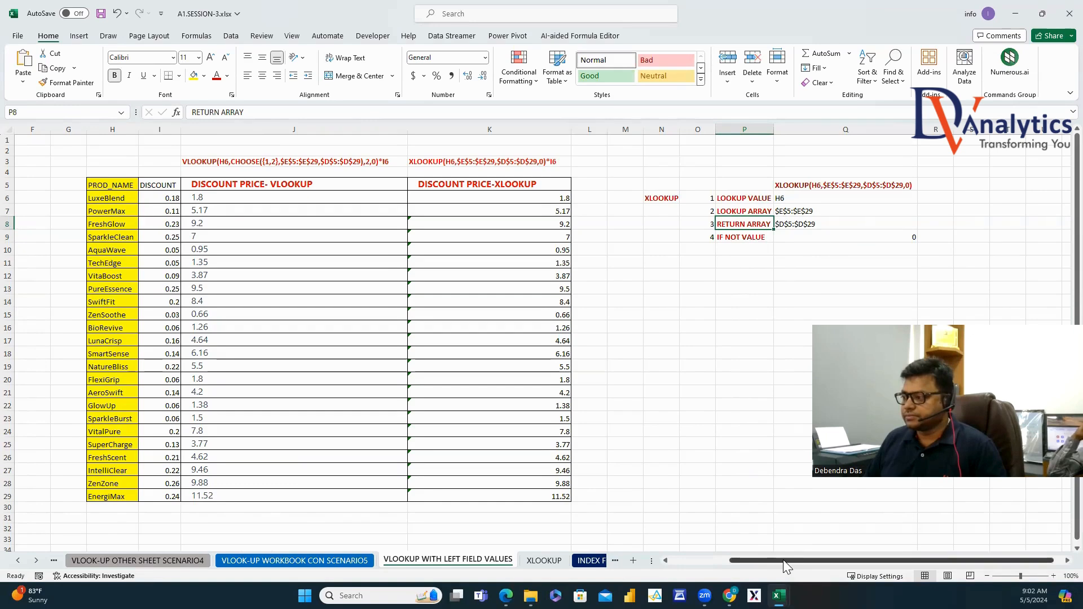
drag(783, 560, 729, 562)
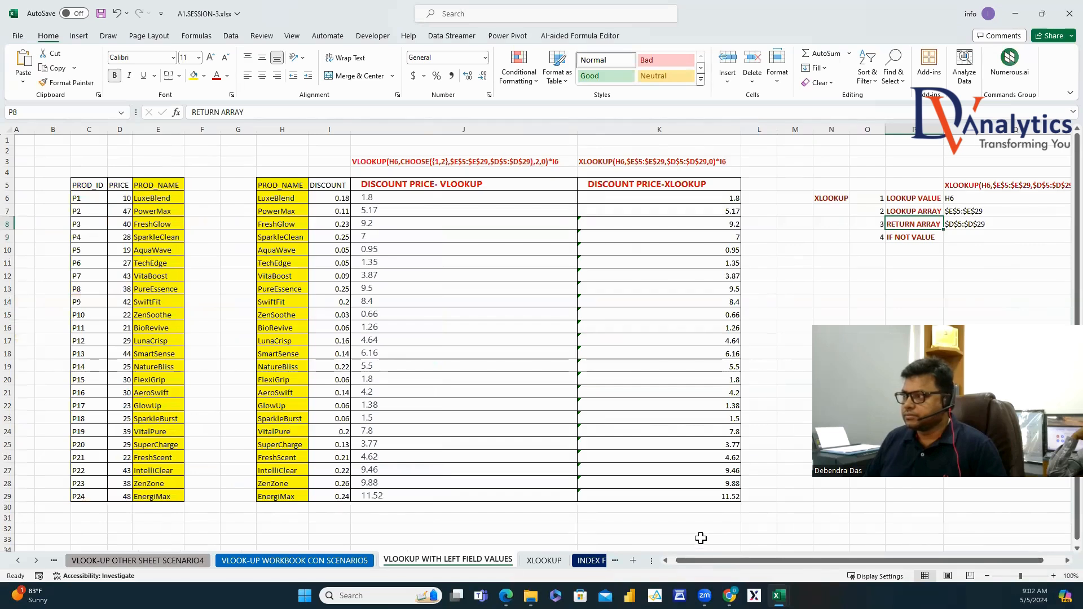
drag(122, 185, 84, 497)
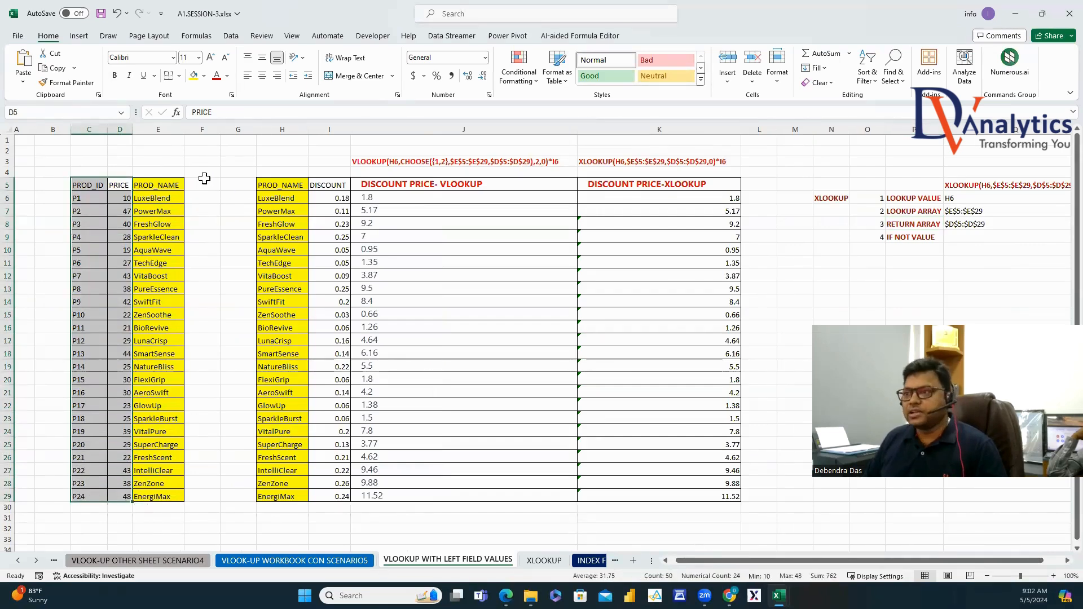
drag(205, 185, 248, 502)
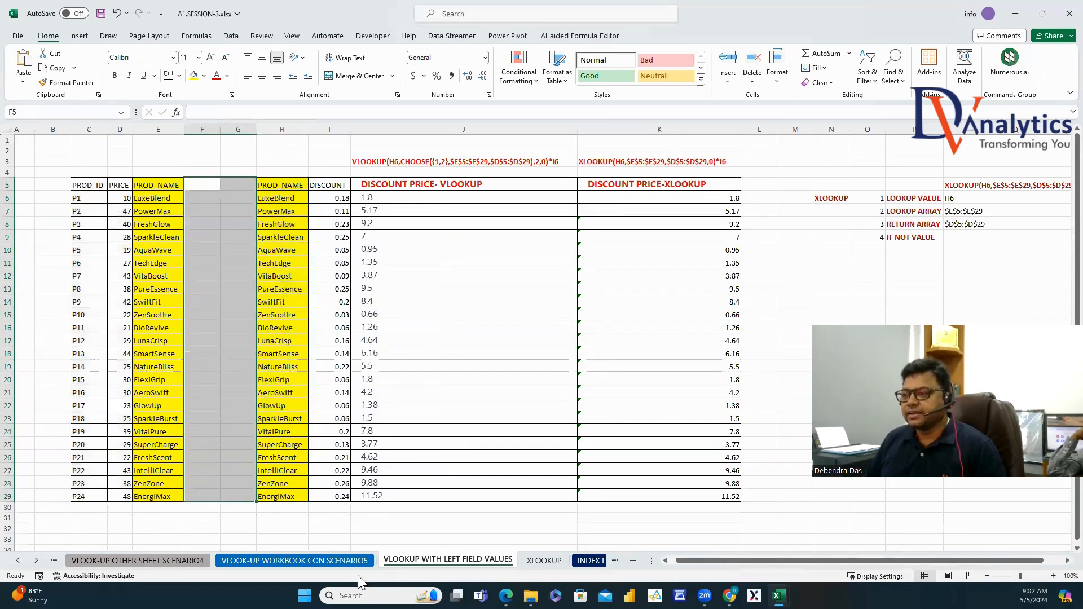
click(265, 560)
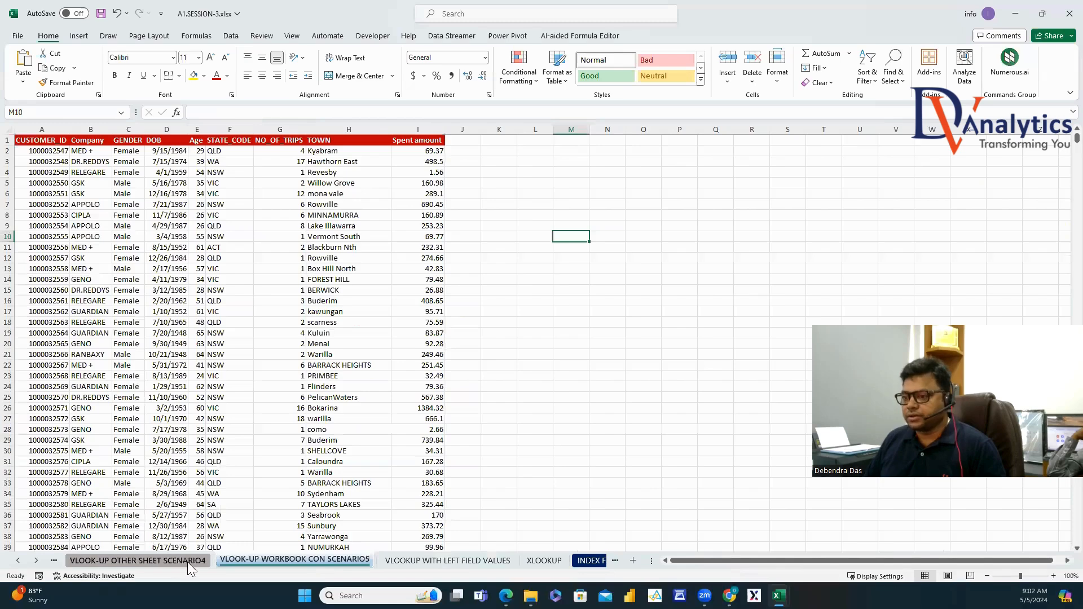
click(137, 560)
click(275, 138)
click(272, 141)
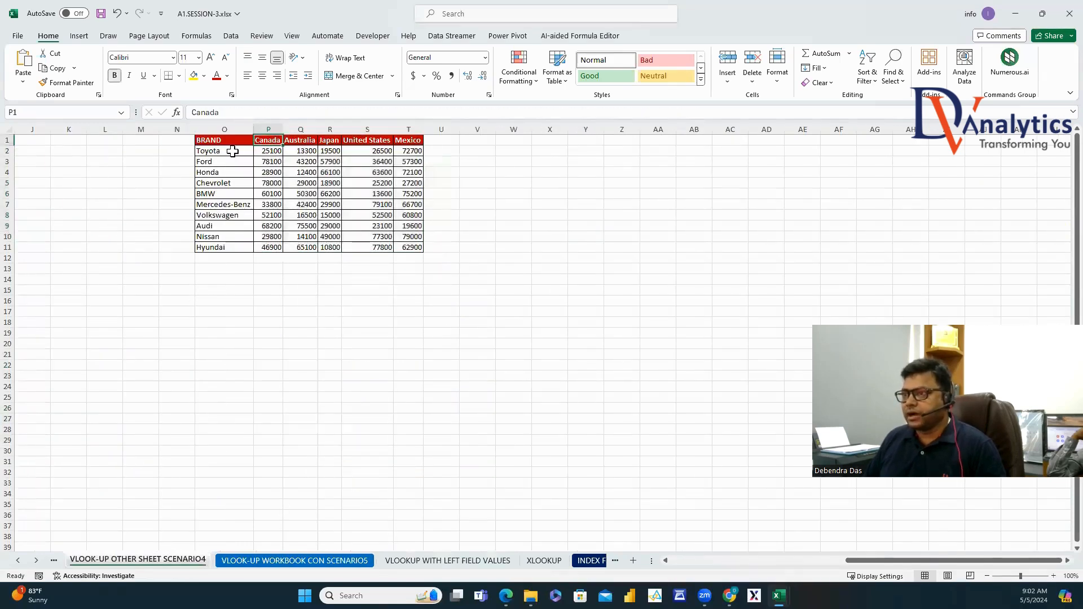
click(233, 151)
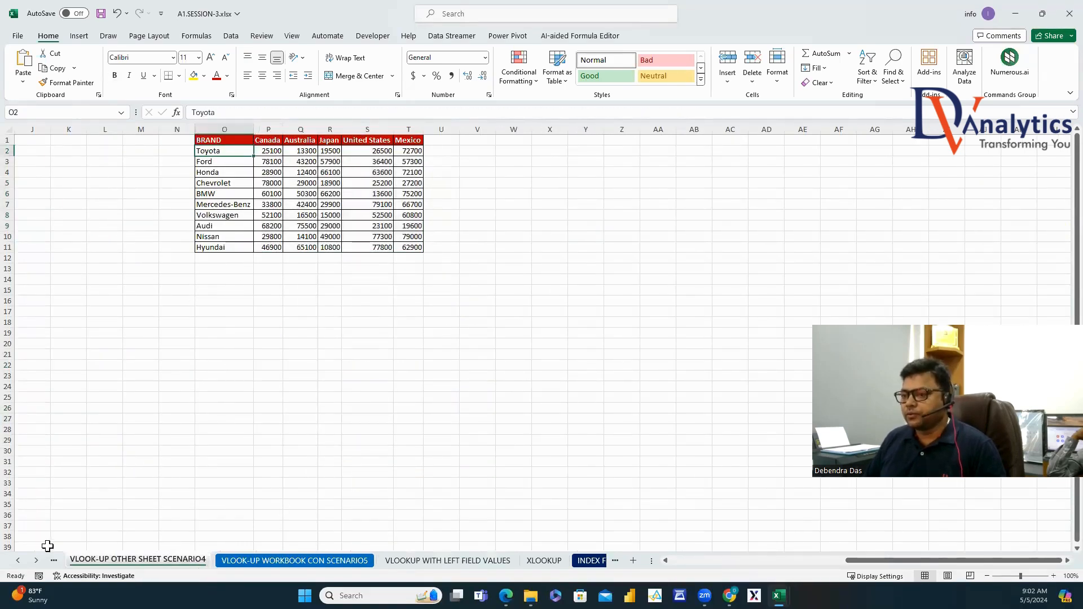
click(18, 560)
click(19, 561)
click(175, 561)
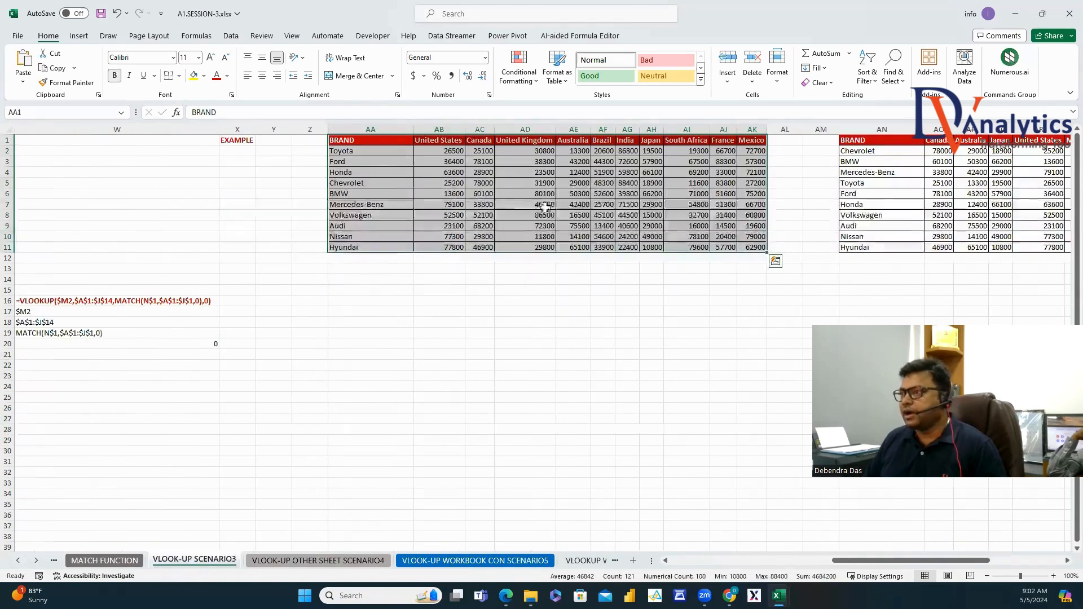
drag(439, 140, 753, 247)
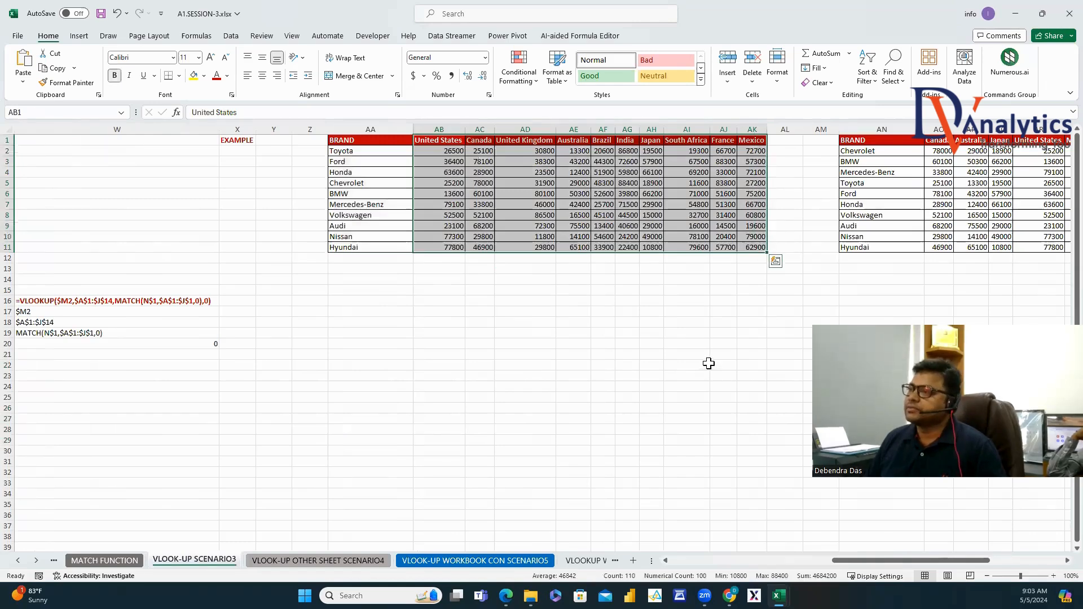
click(578, 562)
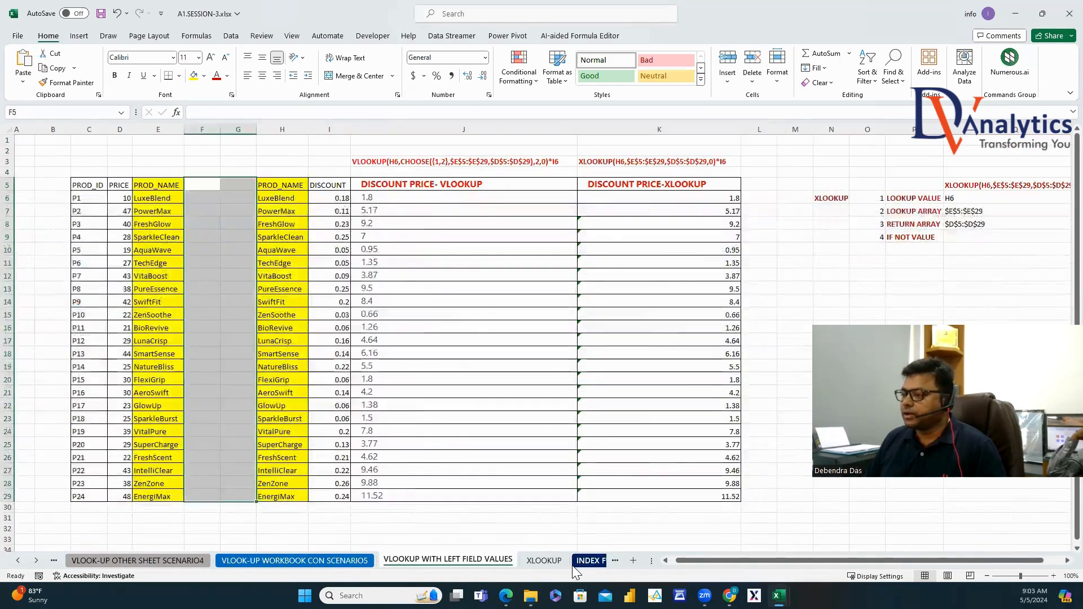
click(578, 562)
click(500, 562)
Highlight the discount price, PROD_NAME and PRICE columns, then switch to the XLOOKUP sheet.
click(423, 271)
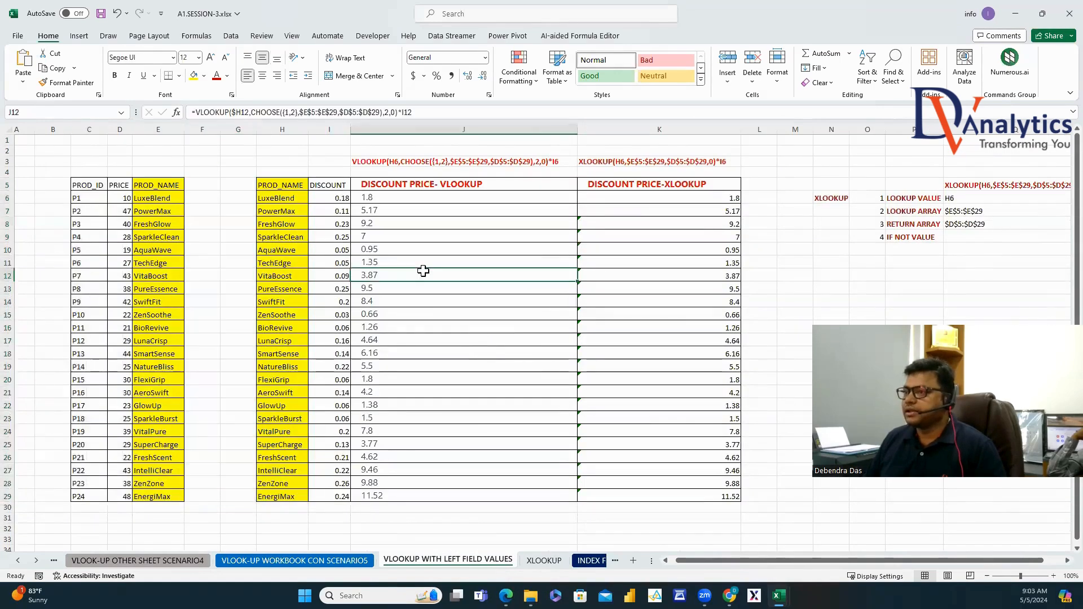
drag(169, 184, 169, 497)
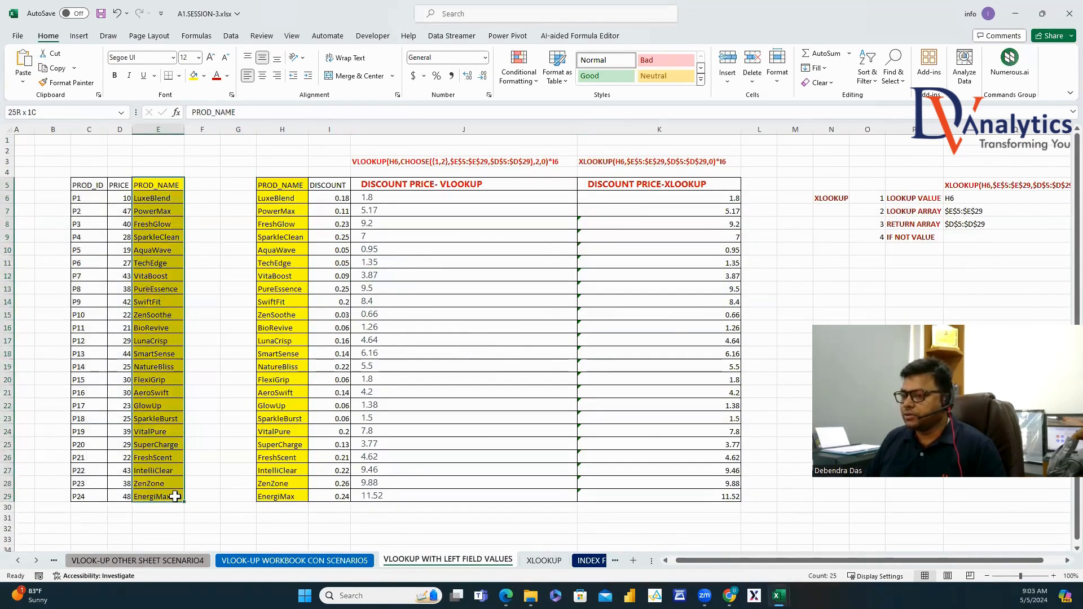
drag(201, 185, 248, 328)
drag(119, 185, 103, 497)
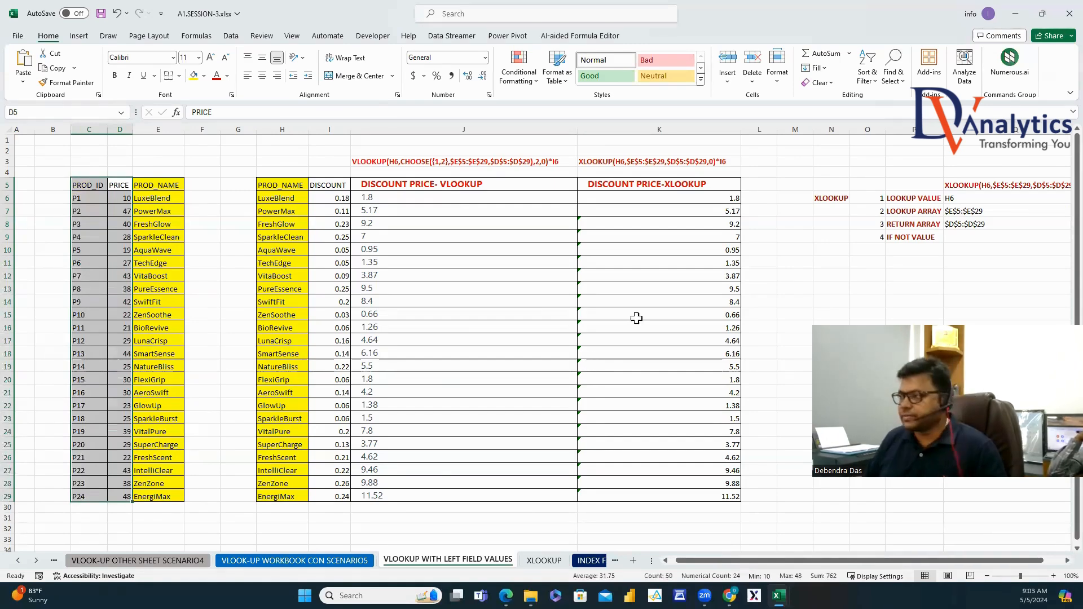
click(544, 560)
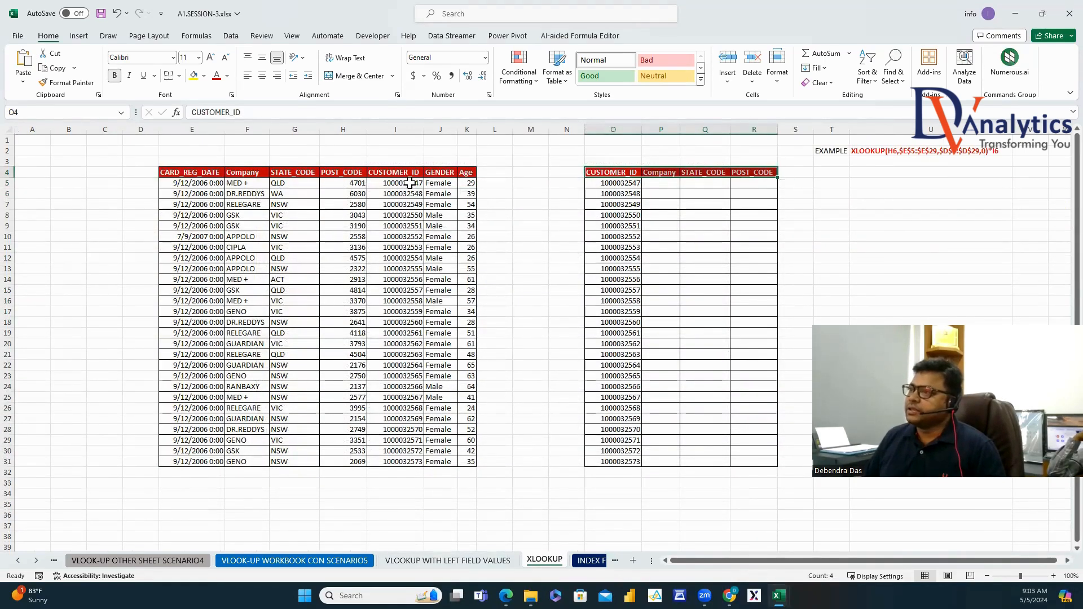
Fill both CUSTOMER_ID columns yellow and darken both CUSTOMER_ID header fonts.
drag(404, 172, 404, 462)
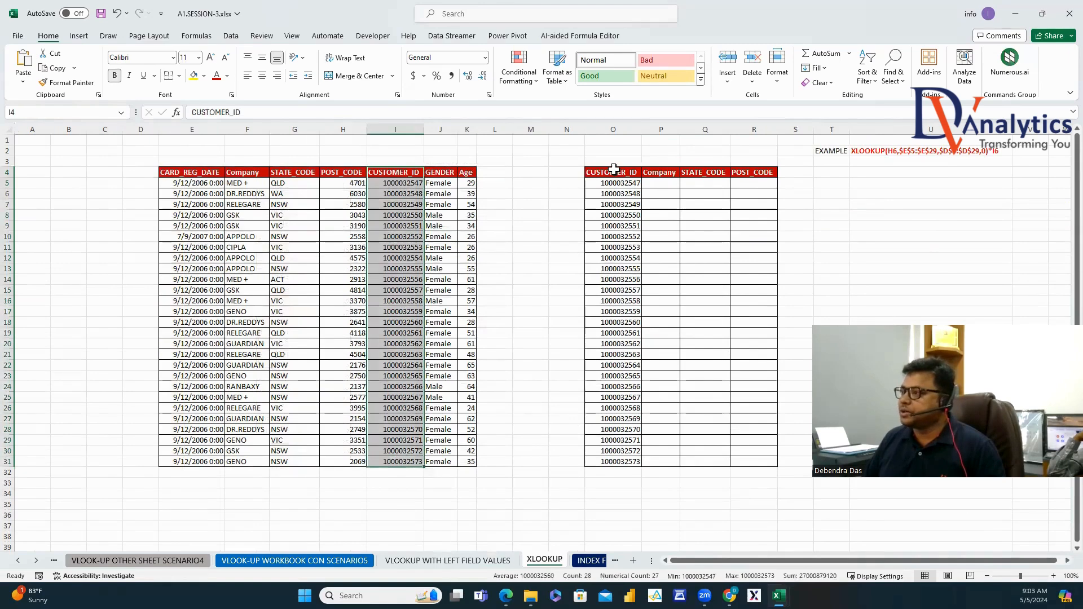
drag(614, 169, 614, 461)
click(194, 76)
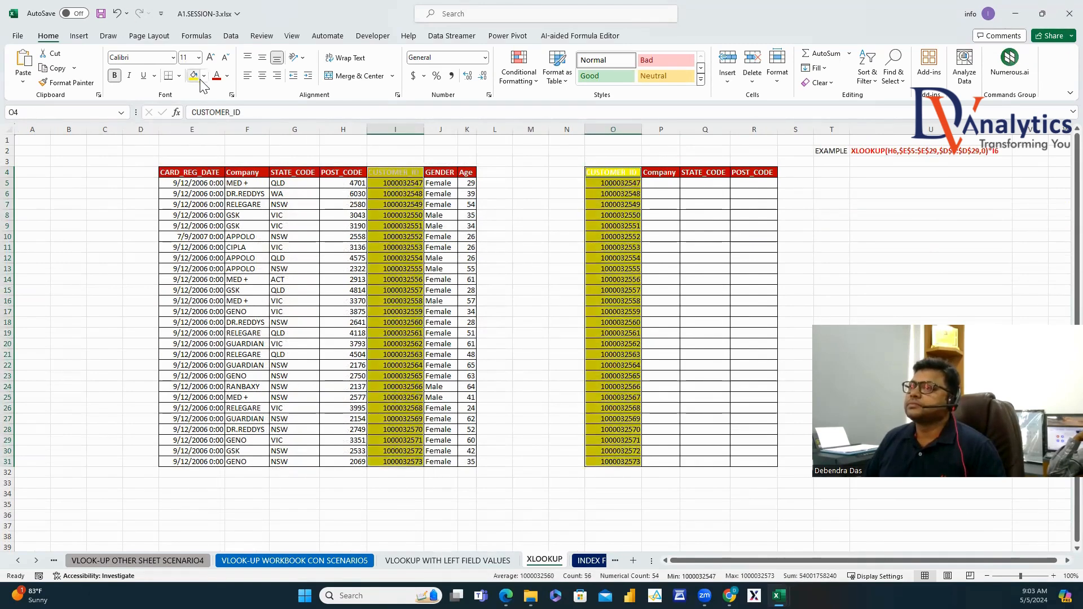
click(401, 173)
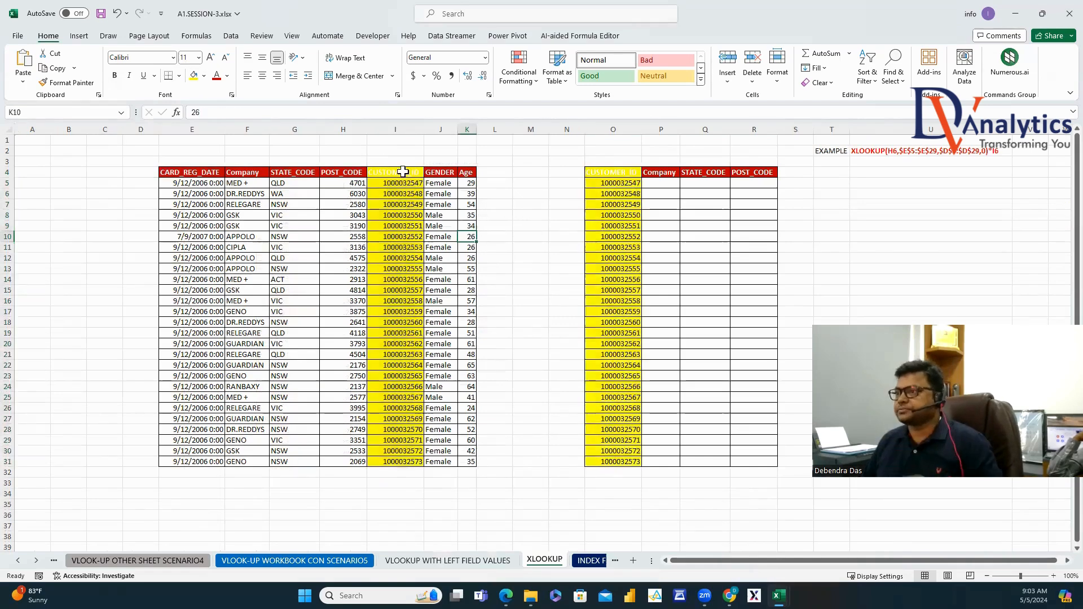
click(216, 76)
click(638, 172)
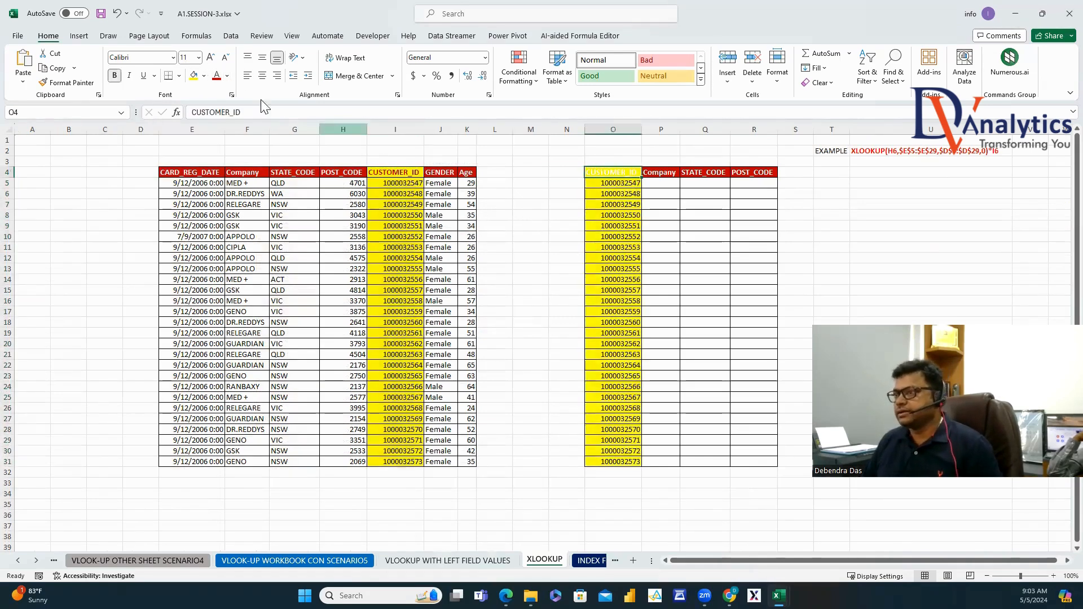
click(217, 75)
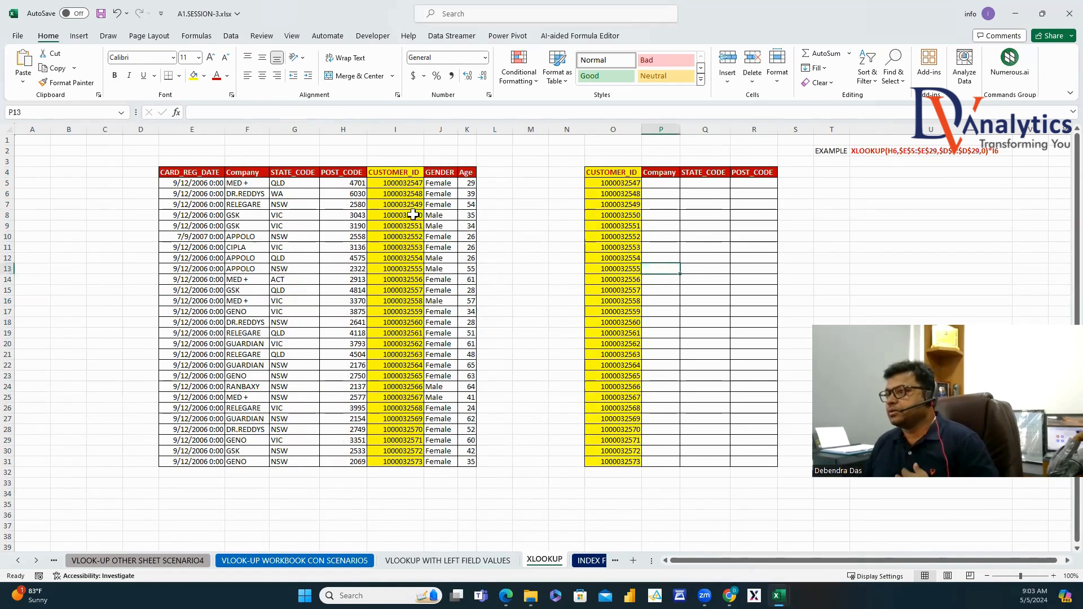
Point out the Company, STATE_CODE and POST_CODE columns to fill and their source columns.
click(659, 170)
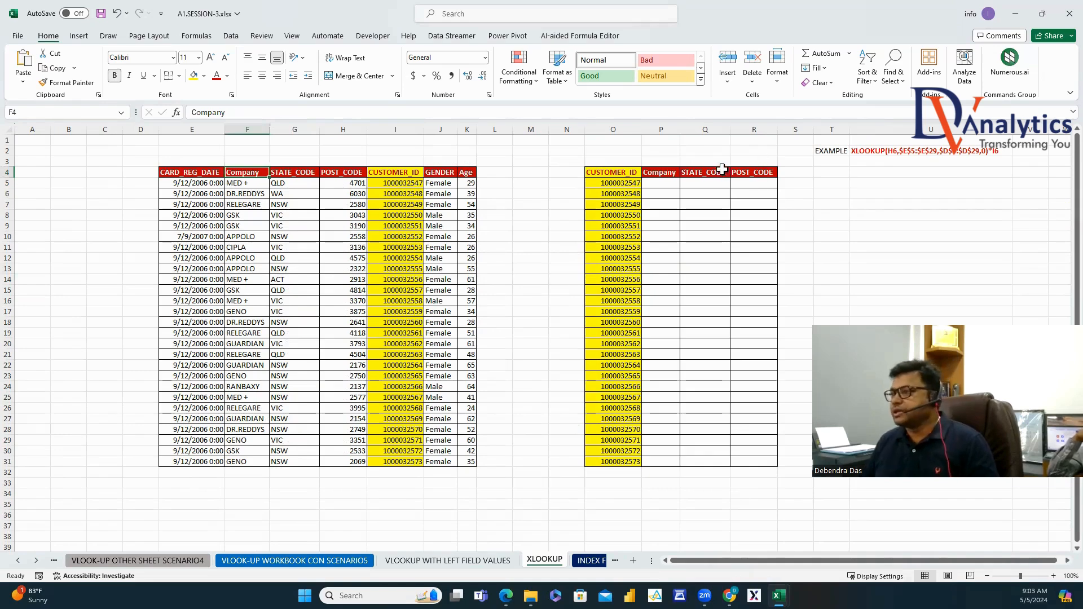
click(720, 171)
click(304, 171)
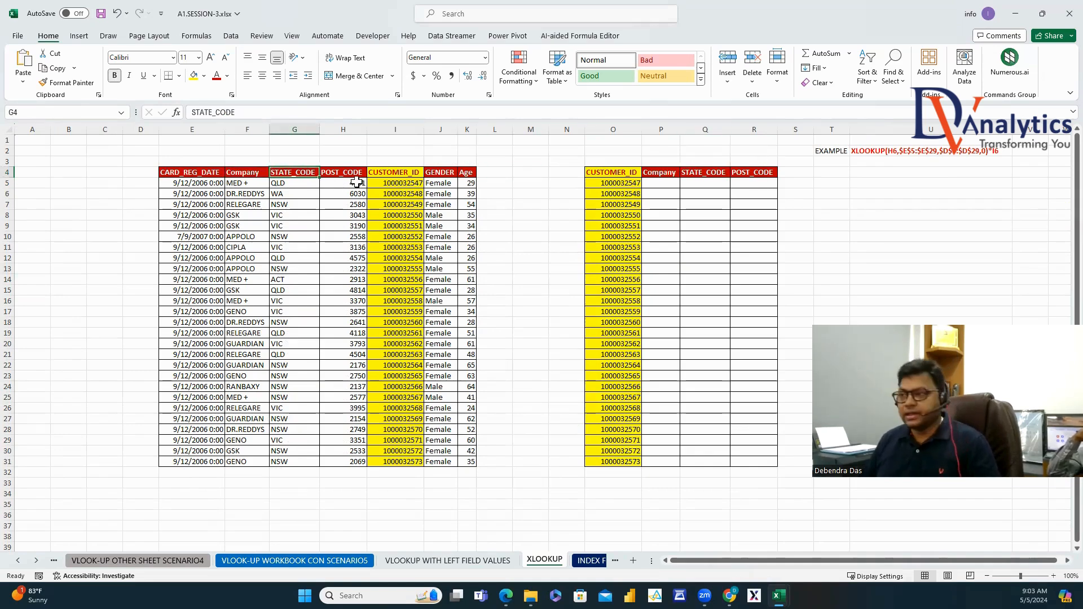
click(764, 173)
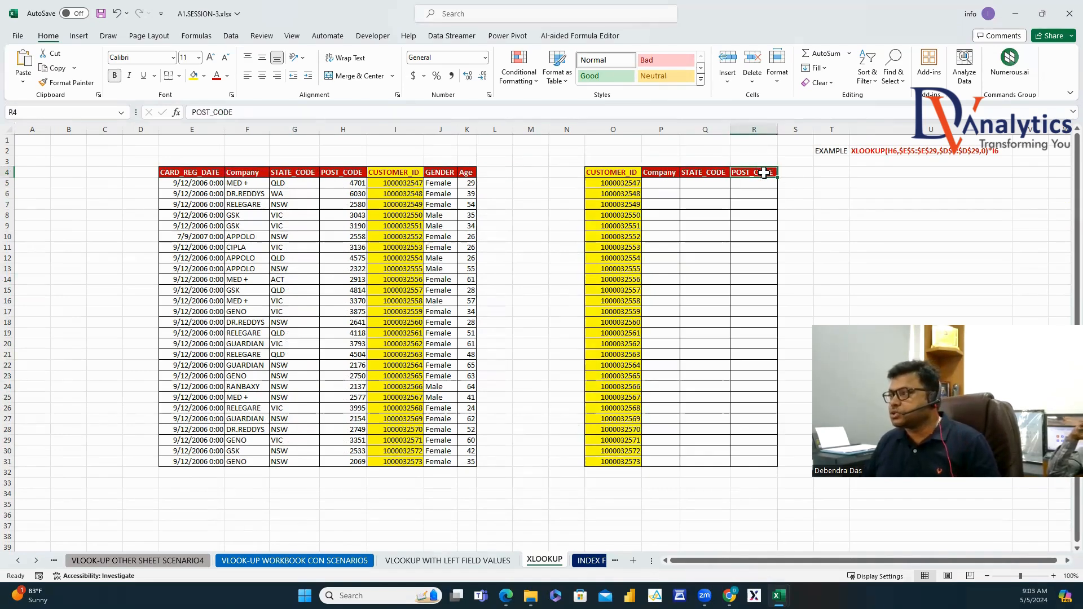
click(341, 172)
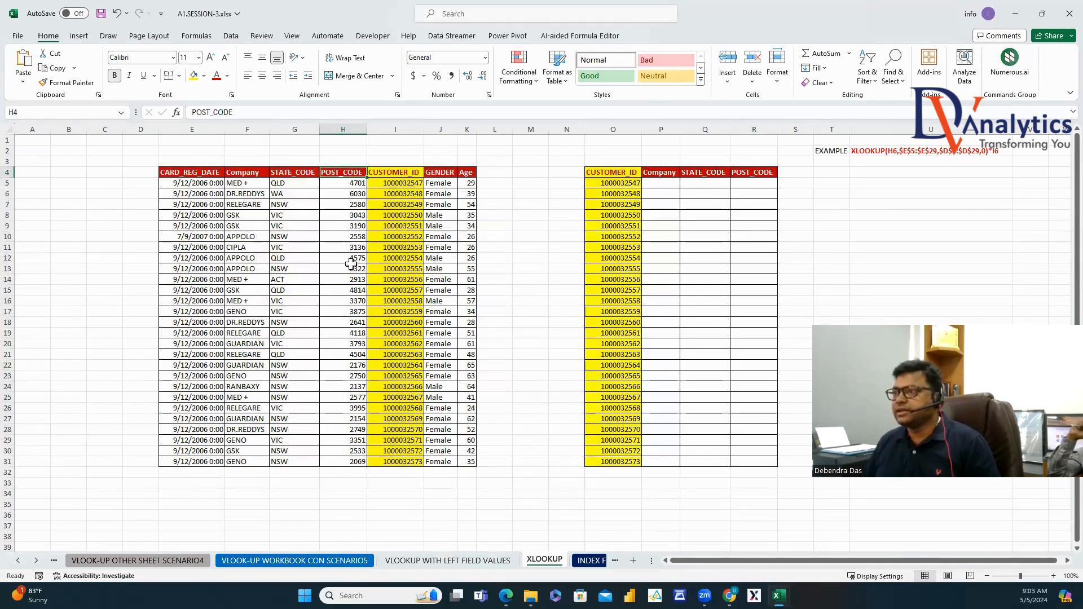
Insert a new column S after POST_CODE and give it the GENDER header.
click(796, 130)
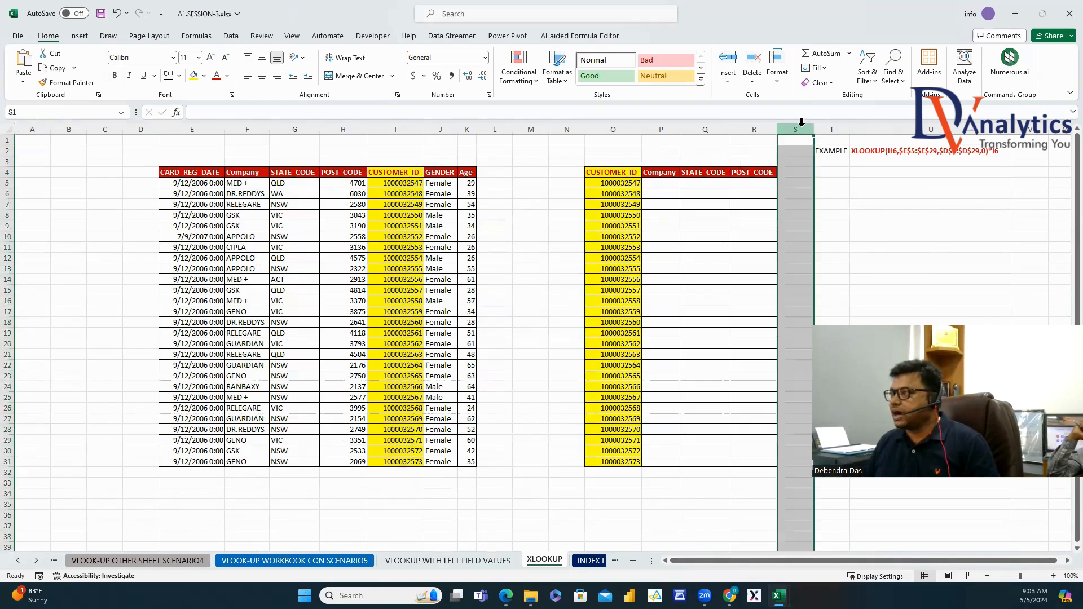
right_click(802, 129)
click(834, 240)
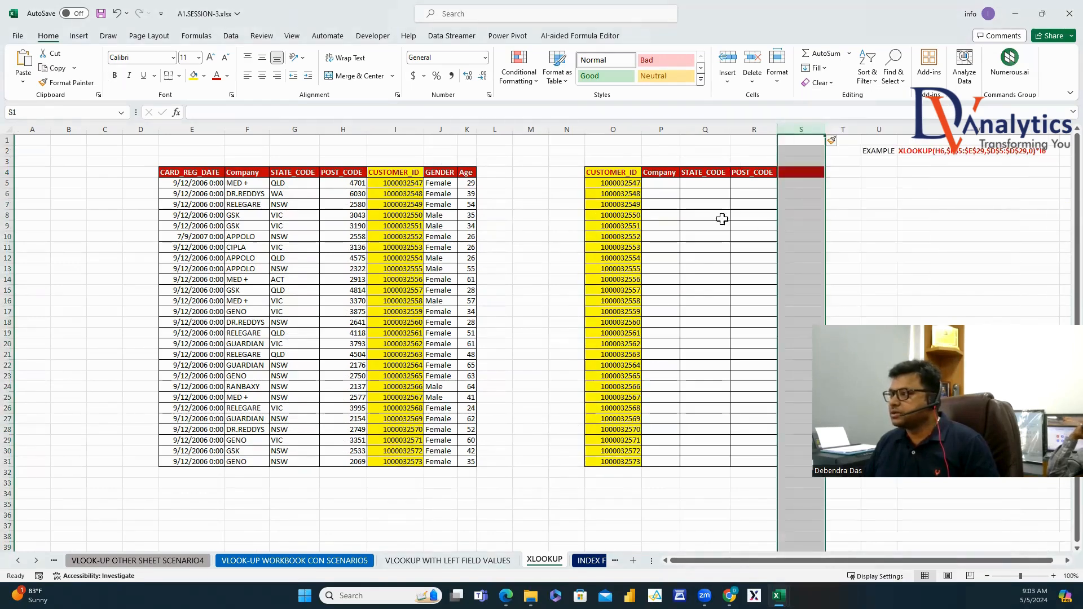
click(448, 172)
key(ctrl+c)
click(804, 173)
key(ctrl+v)
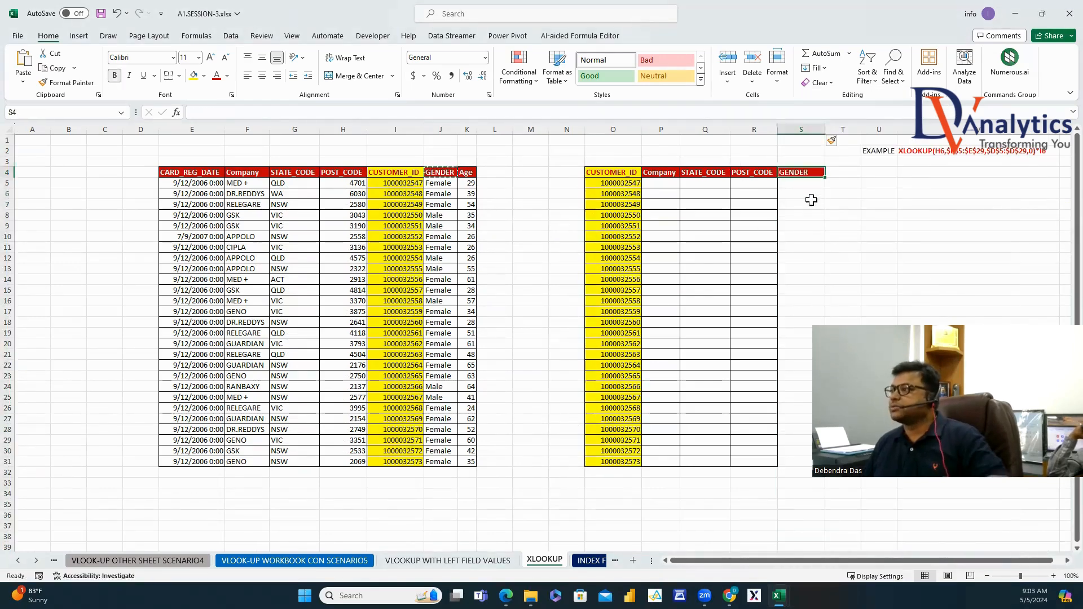
Apply All Borders to P4:S31 and zoom out to 90%.
drag(671, 174, 778, 319)
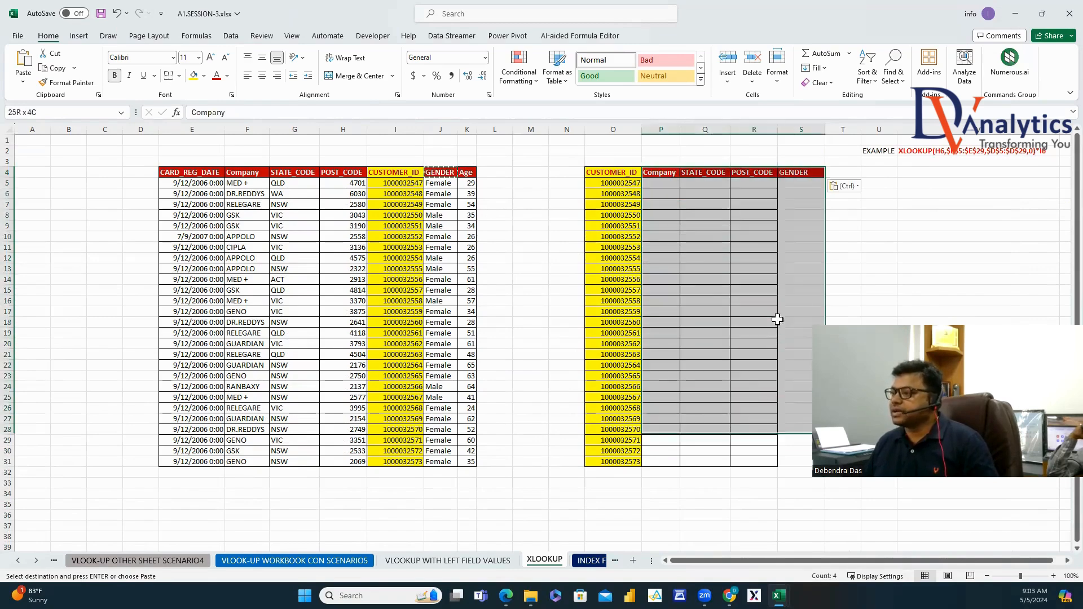
key(shift+Down)
key(shift+Down)
key(shift+Down)
click(180, 76)
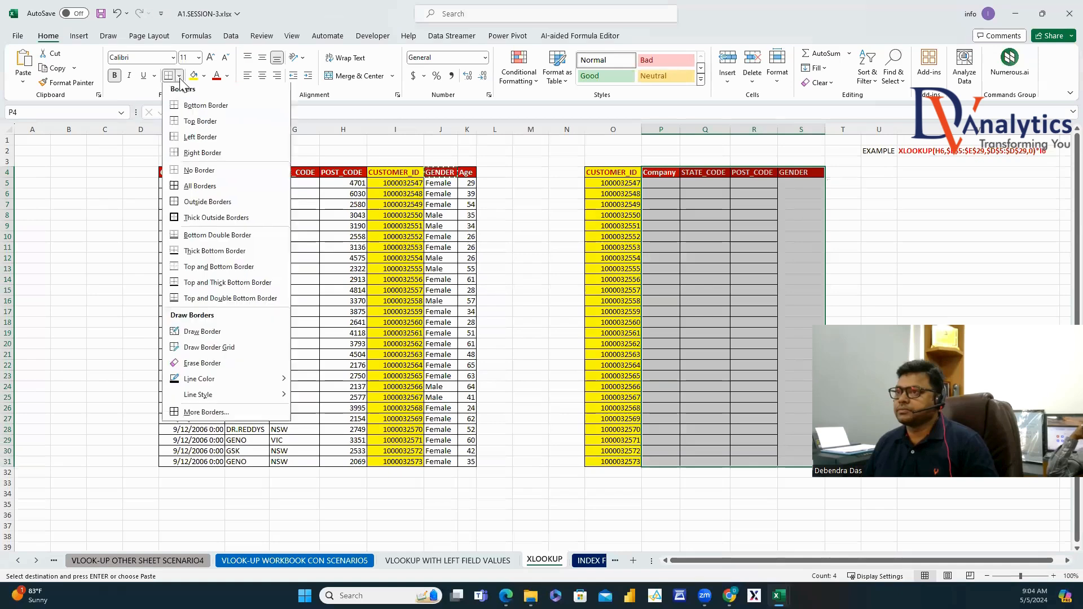
click(200, 186)
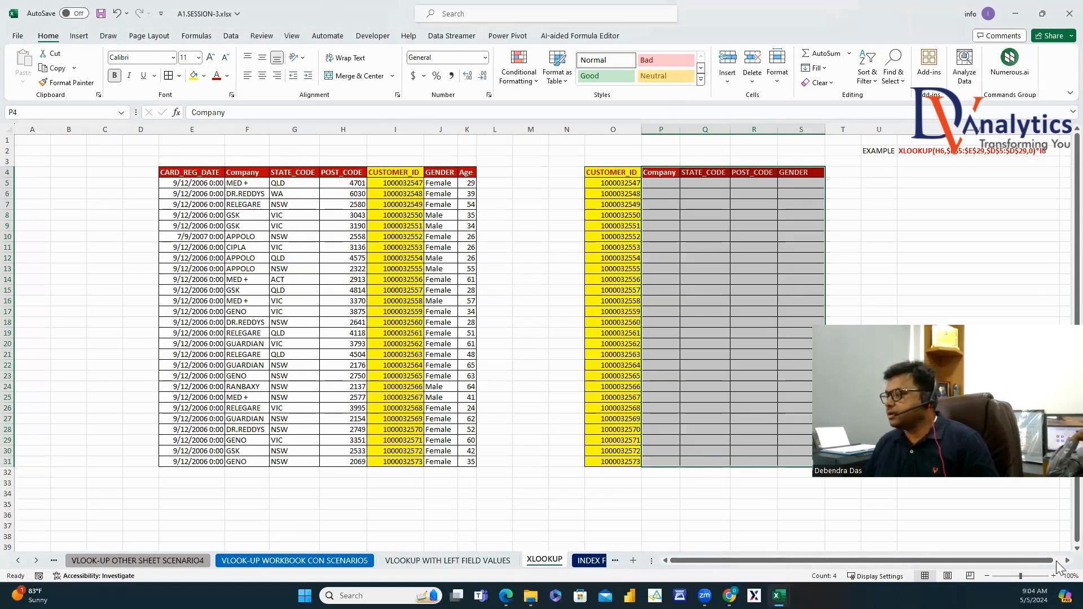
click(1066, 561)
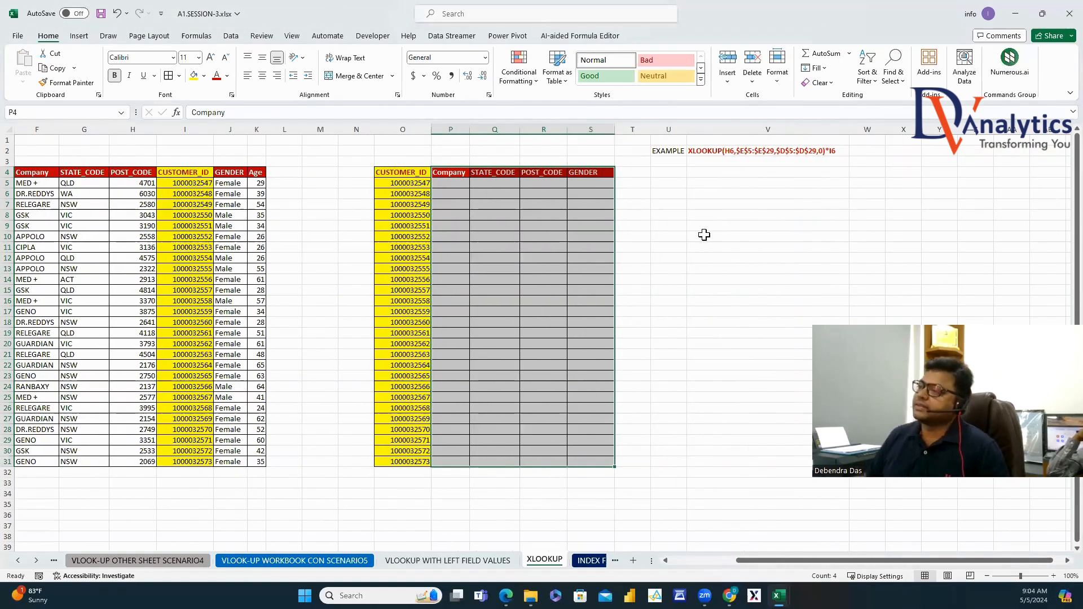
click(767, 237)
click(987, 576)
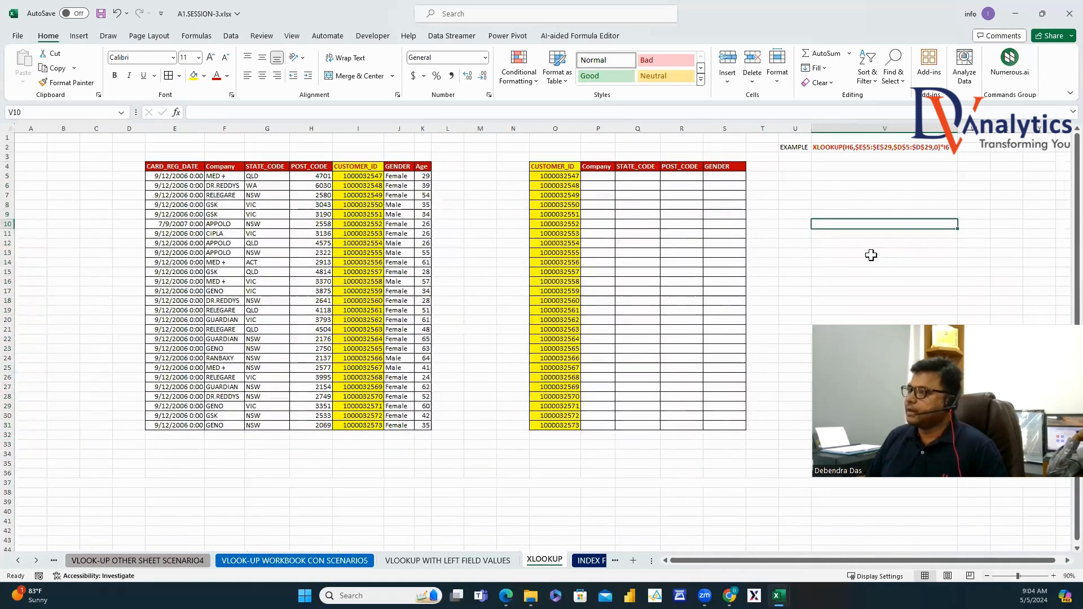
click(598, 176)
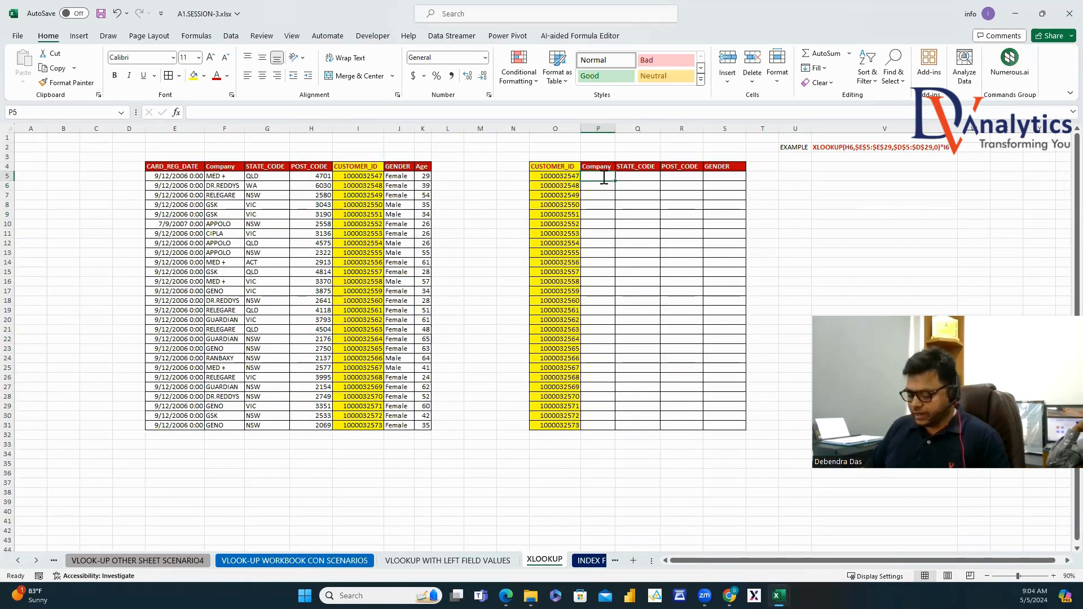
Enter =XLOOKUP(O5,I4:I31,F4:F31,"MISSING") in P5 to look up the Company.
text(=XLOO)
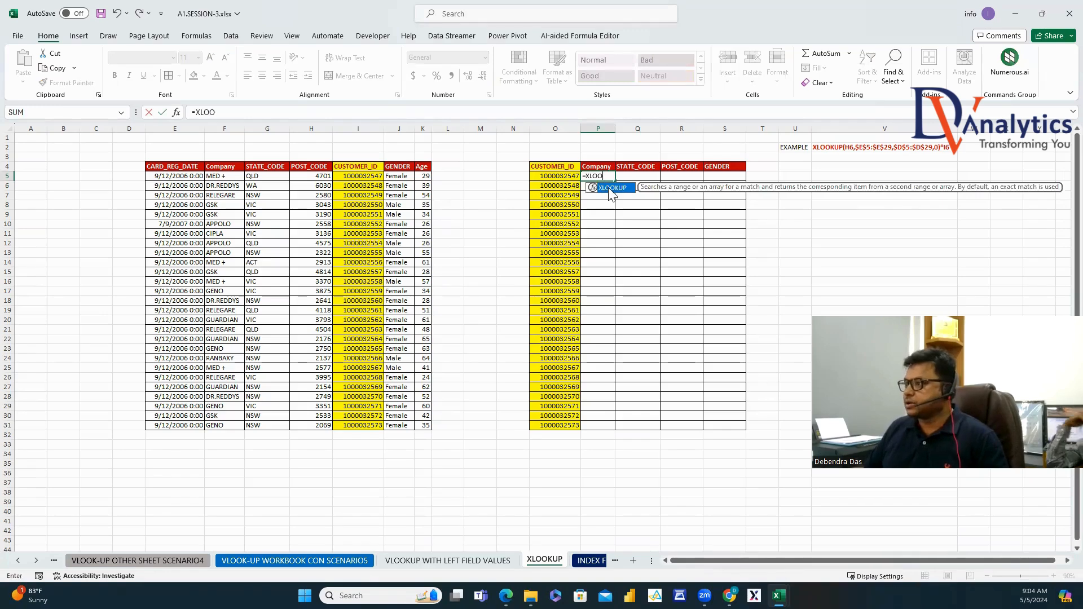
key(Tab)
click(573, 175)
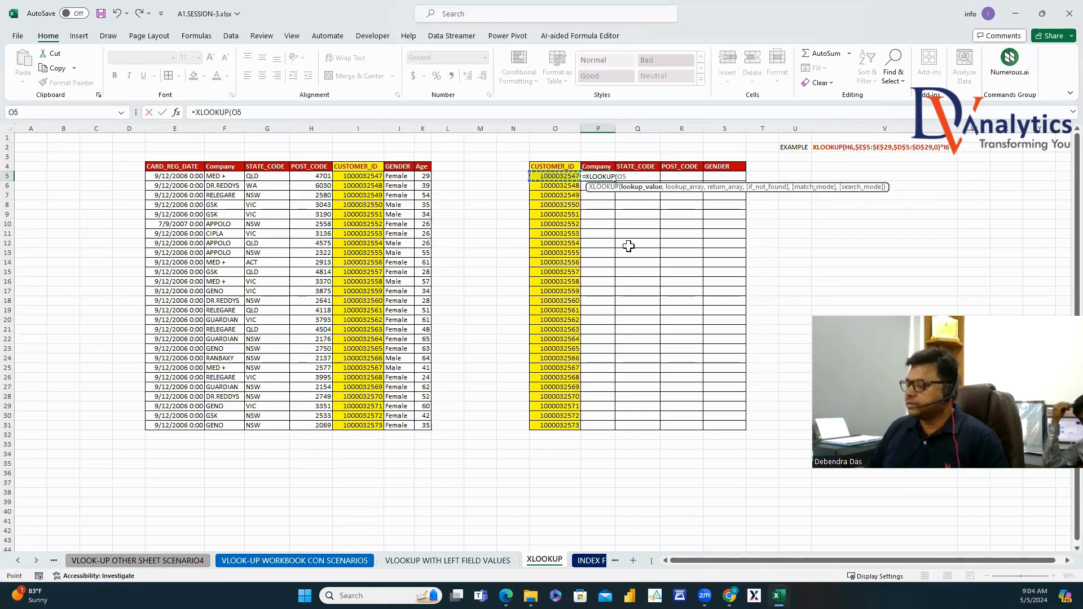
text(,)
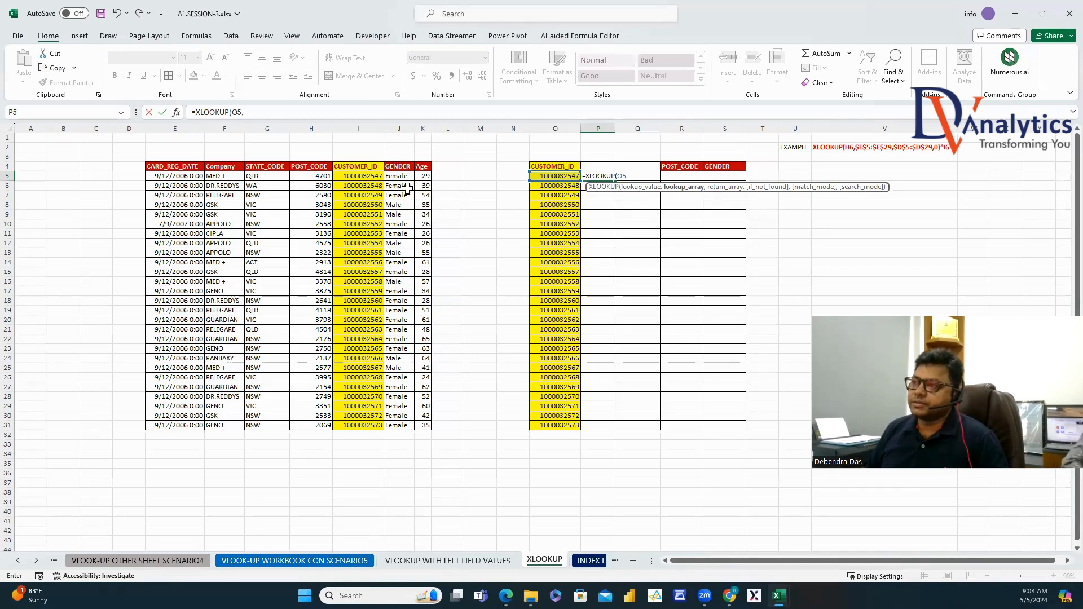
drag(358, 168, 359, 425)
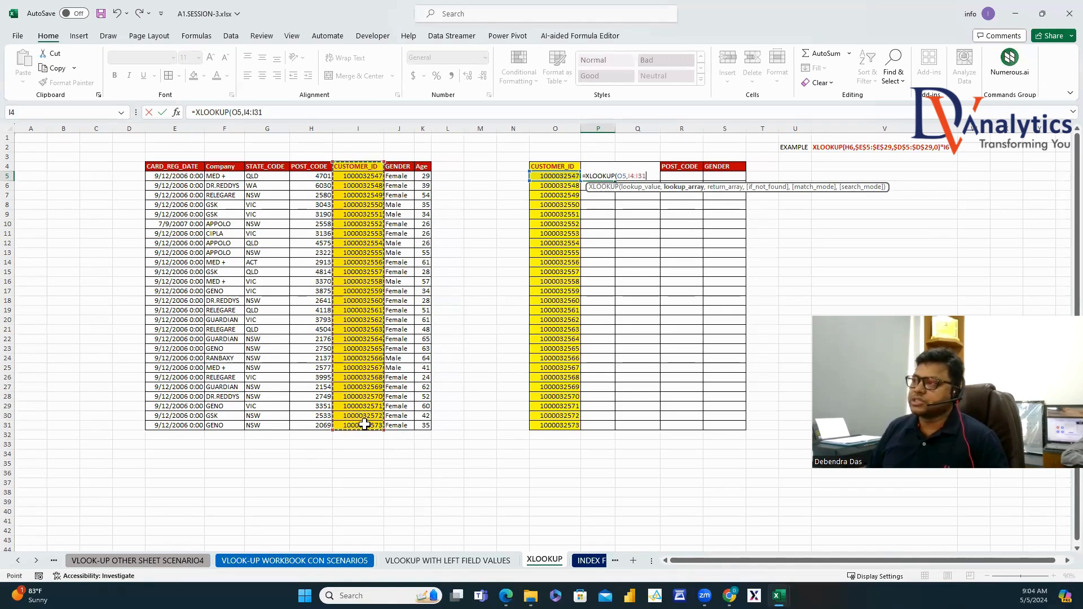
text(,)
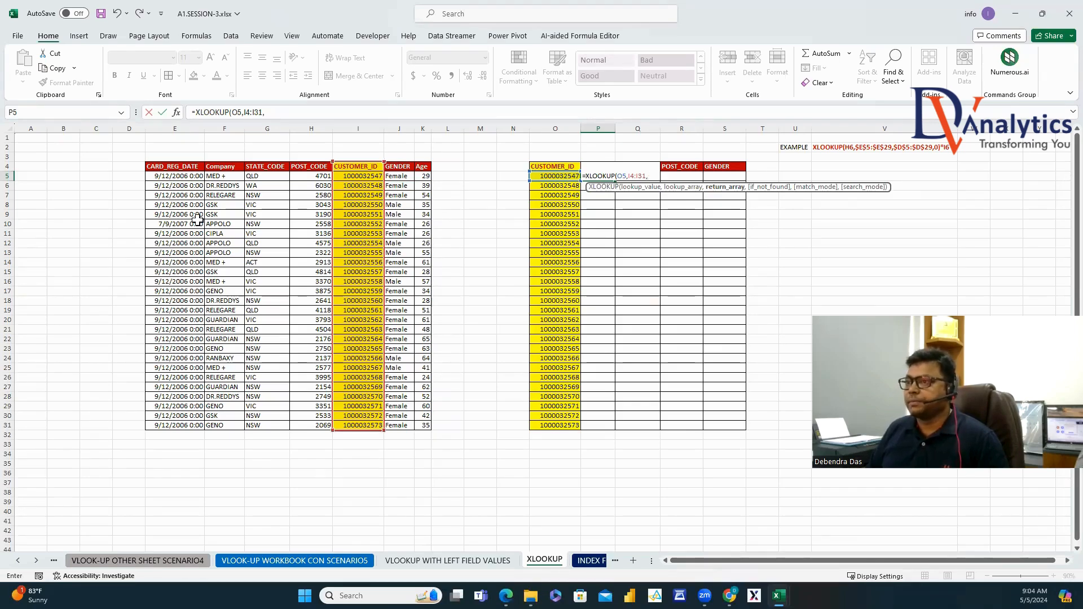
drag(223, 167, 220, 426)
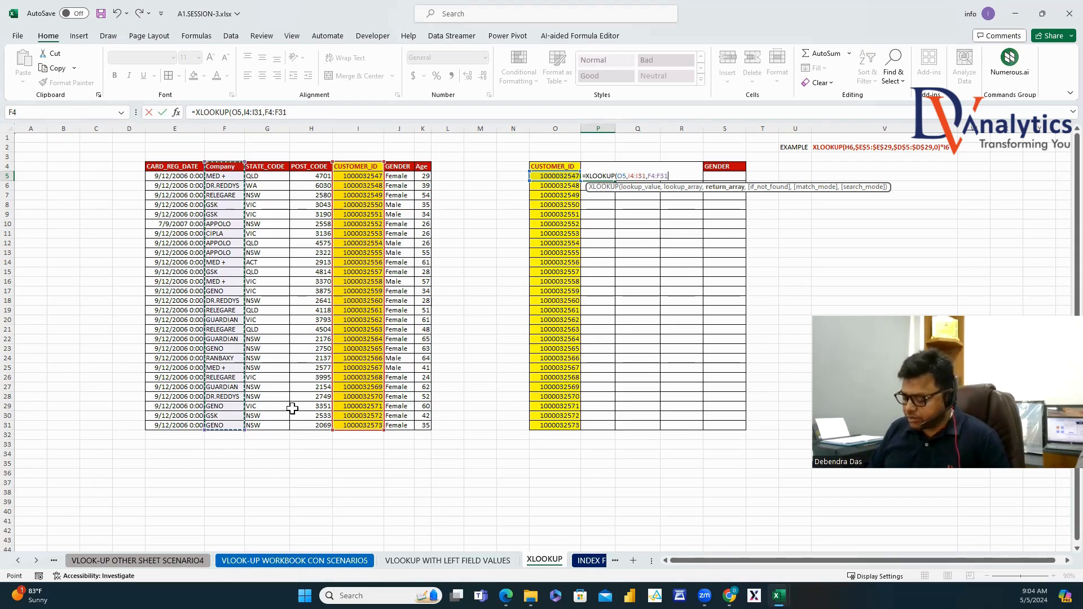
text(,"MISS)
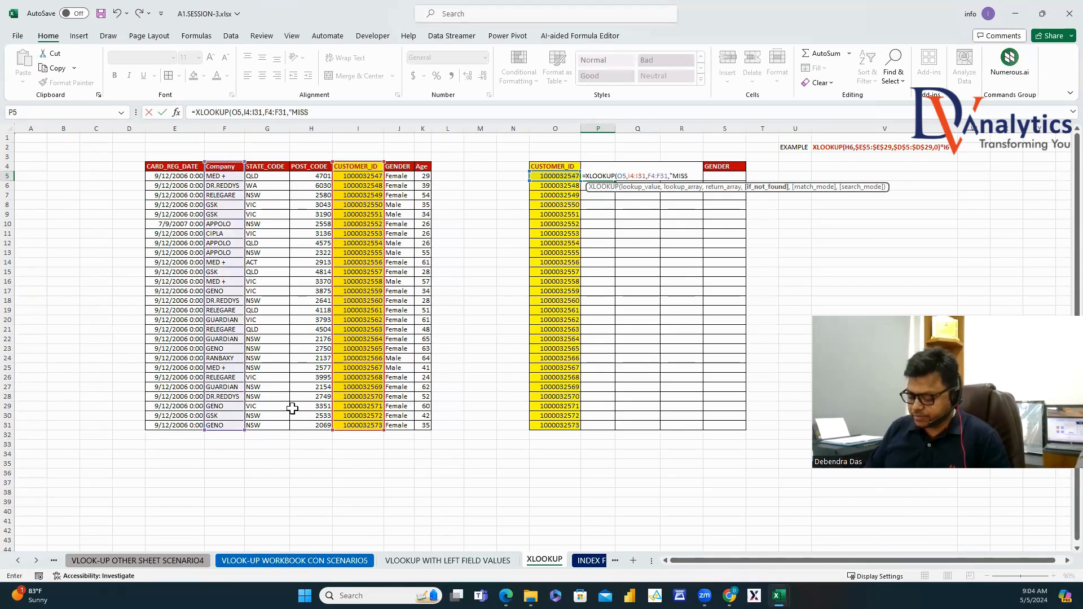
text(ING")
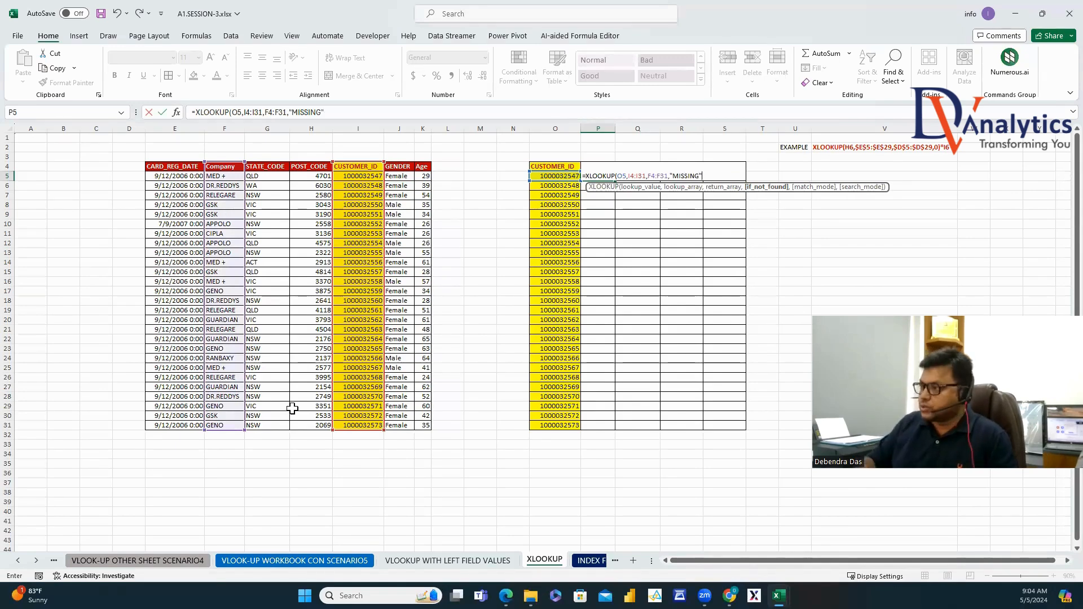
text())
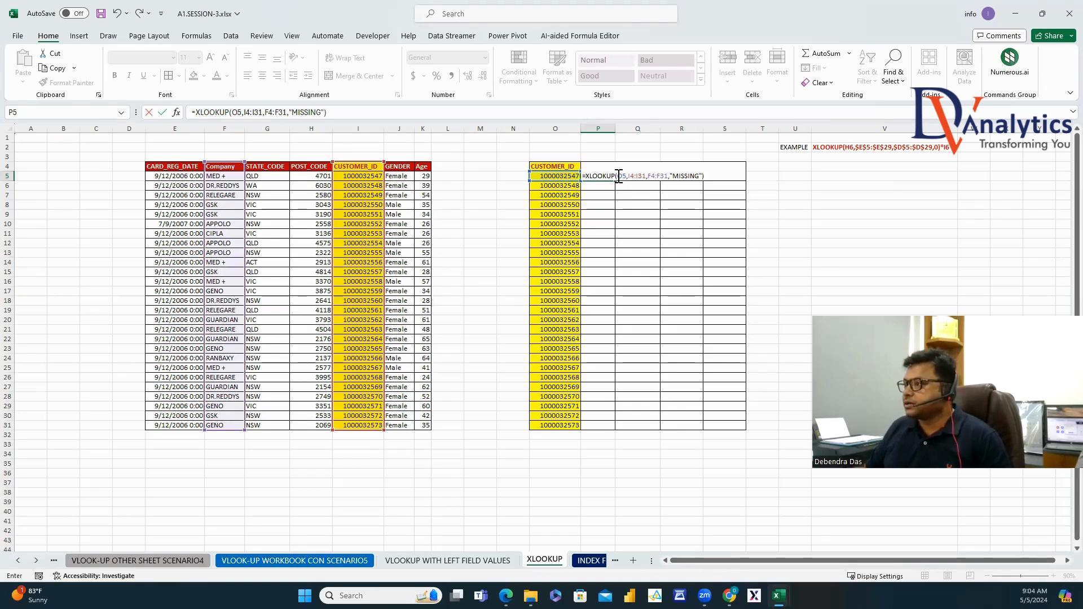
Make the formula's lookup references absolute and fill it down to P31.
click(618, 176)
text($)
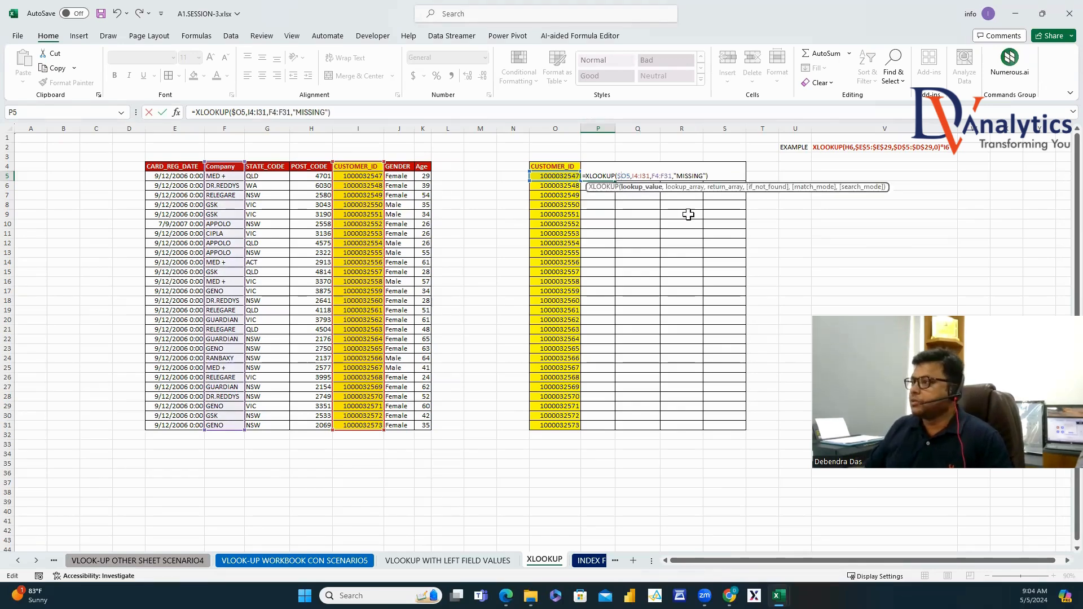
drag(642, 182, 694, 237)
key(F4)
key(F4)
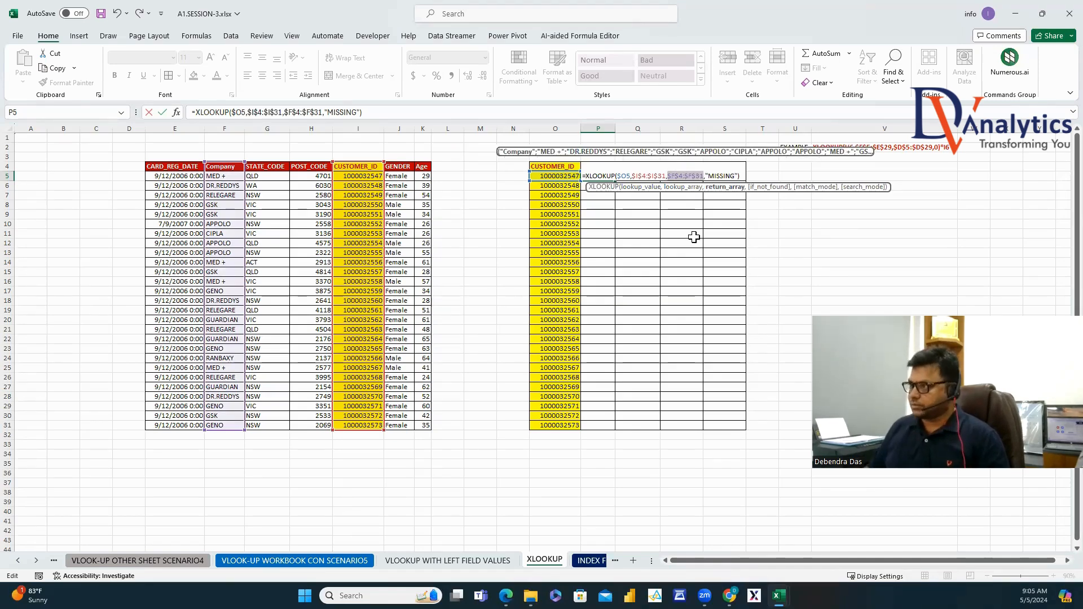
key(Return)
click(607, 176)
double_click(615, 181)
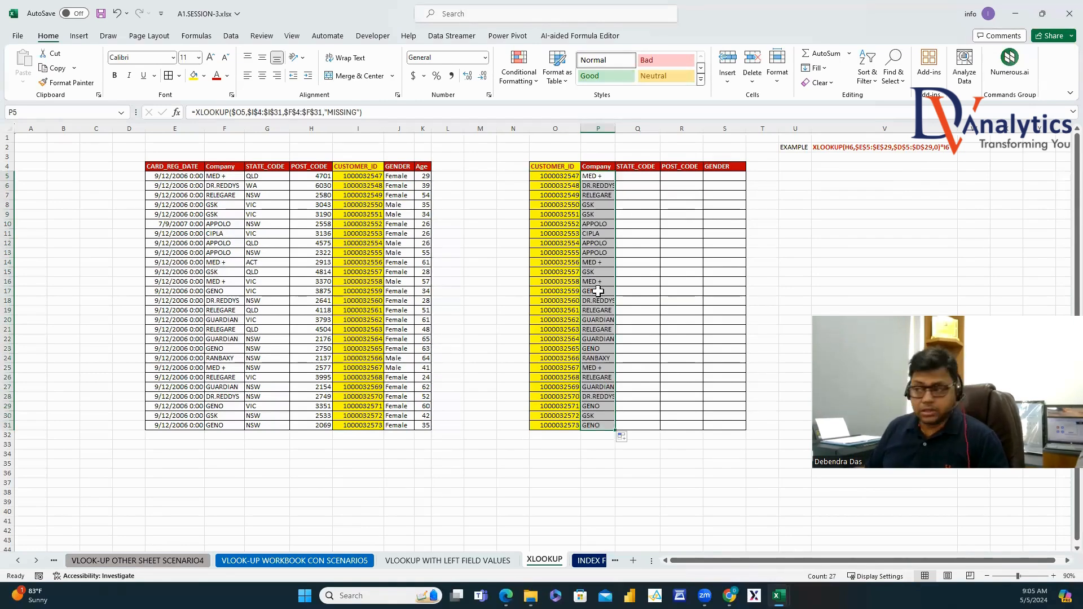
click(560, 340)
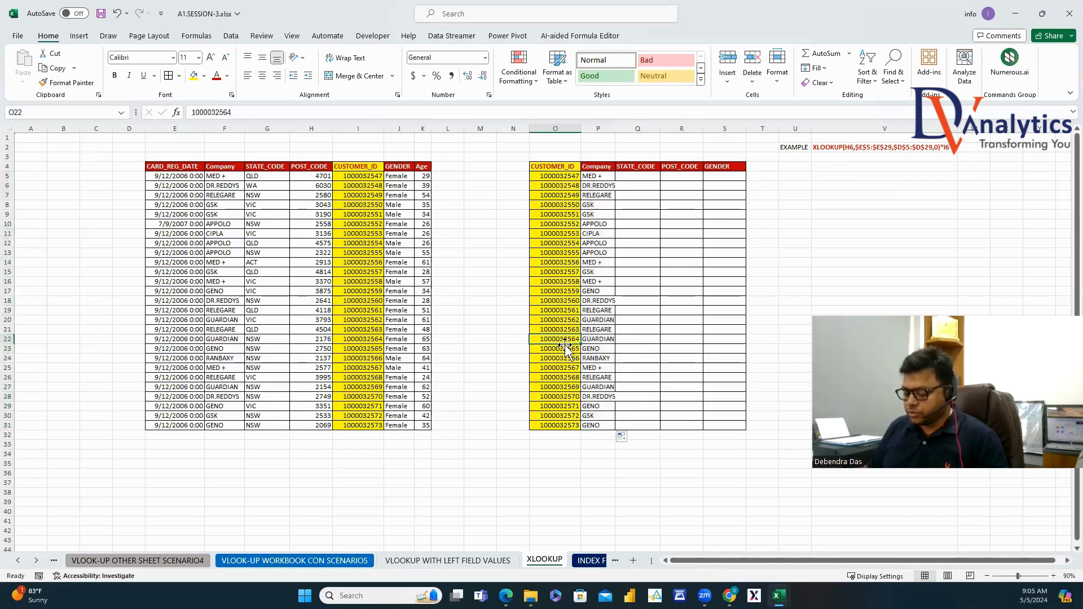
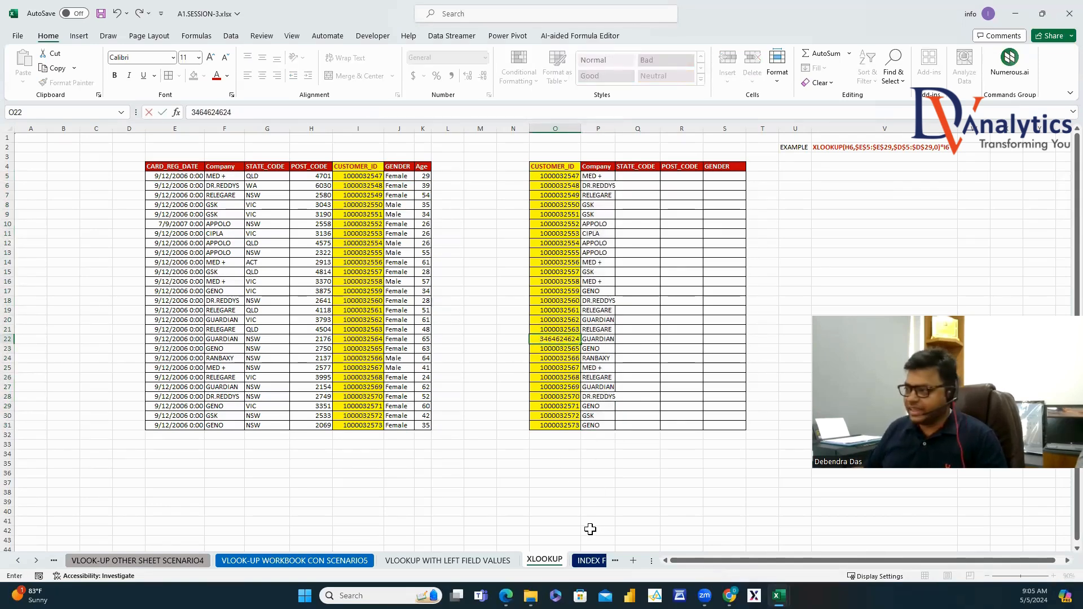
key(Tab)
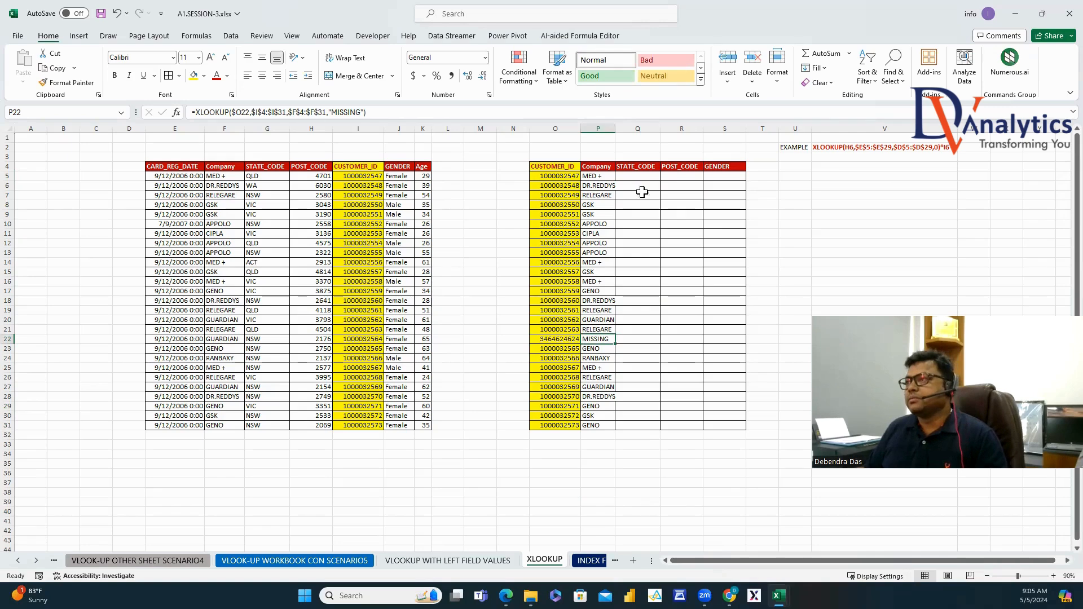
double_click(615, 129)
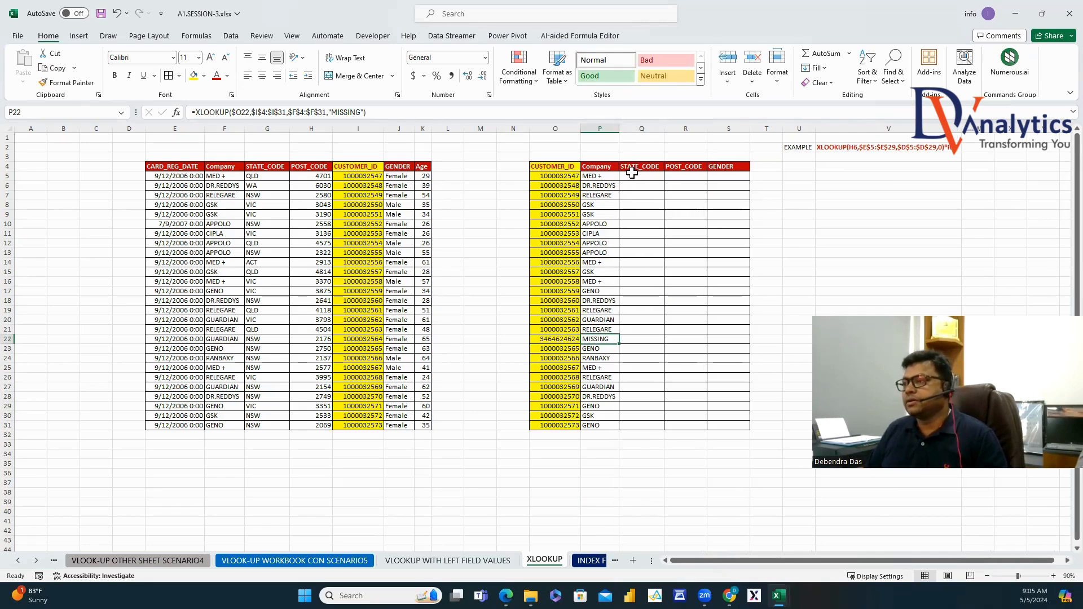
click(575, 263)
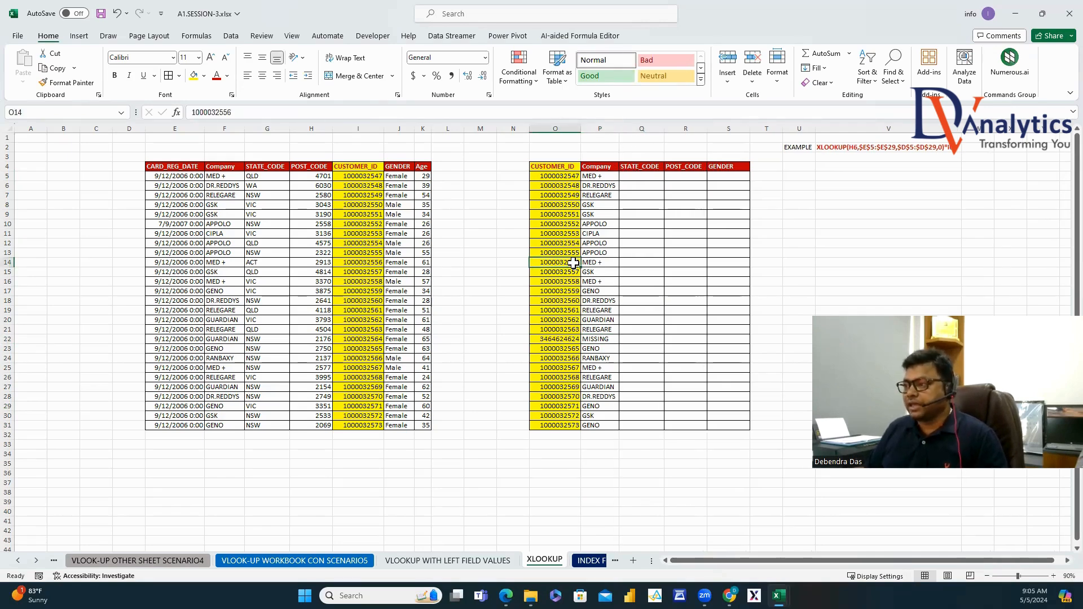
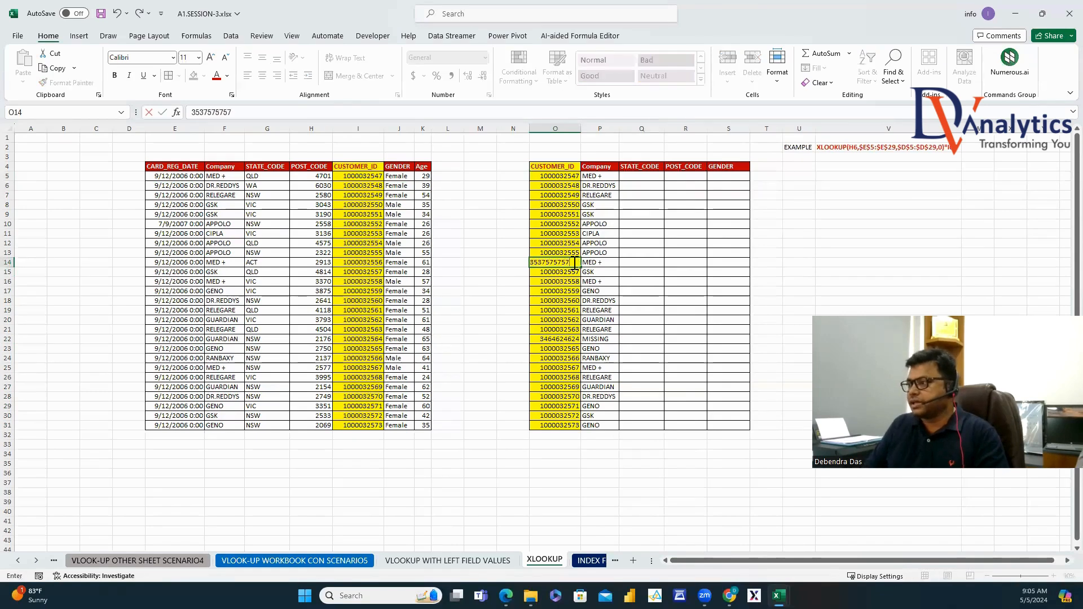
click(635, 283)
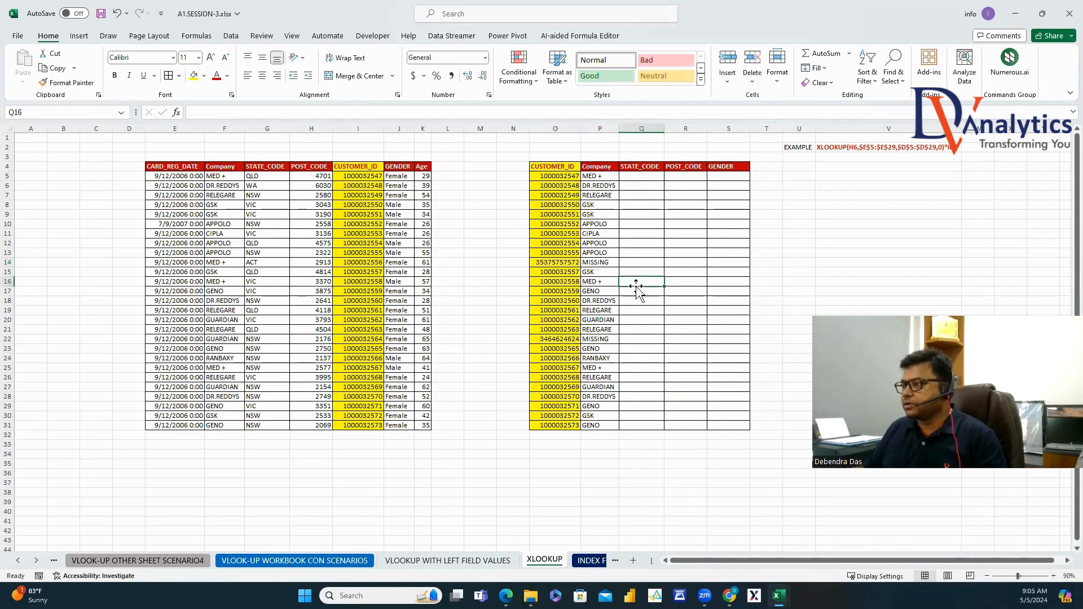
click(569, 261)
click(288, 111)
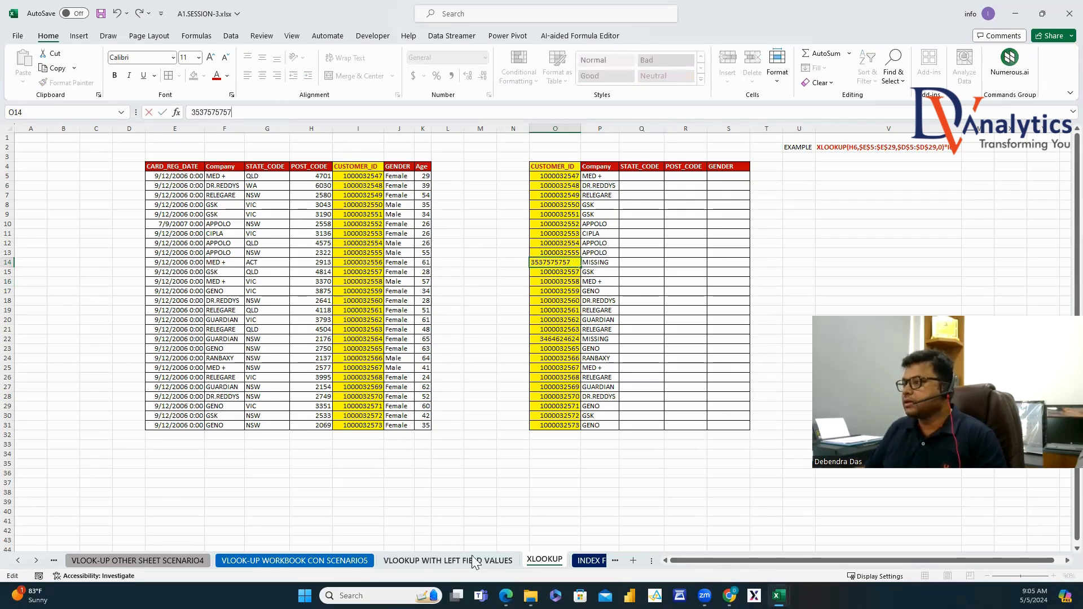
click(586, 521)
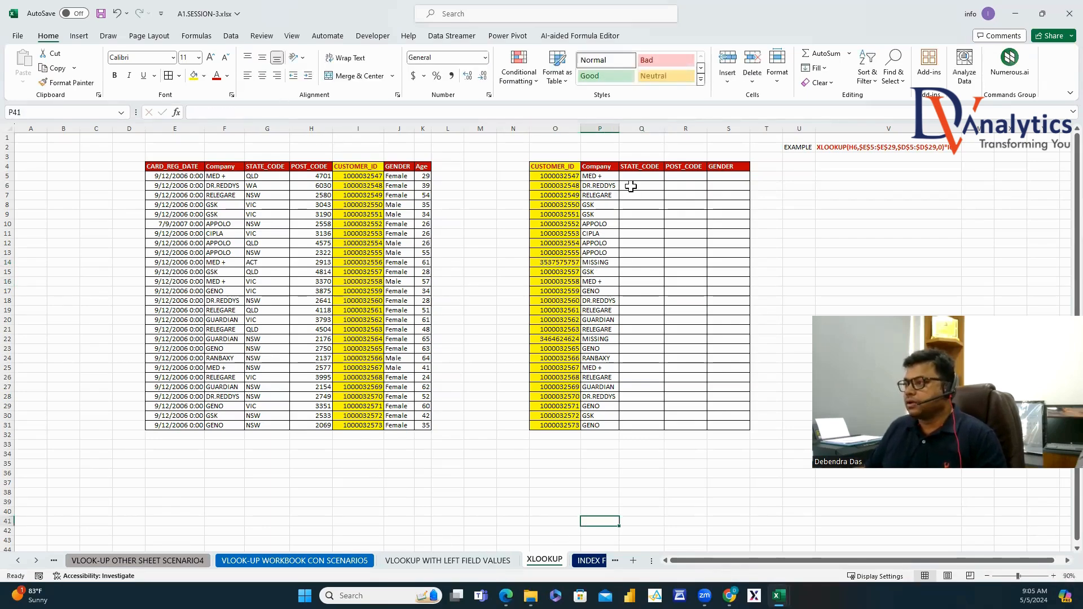
Enter an XLOOKUP in Q5 returning STATE_CODE from G4:G31 with a "MISSING" fallback.
click(635, 176)
text(=XLO)
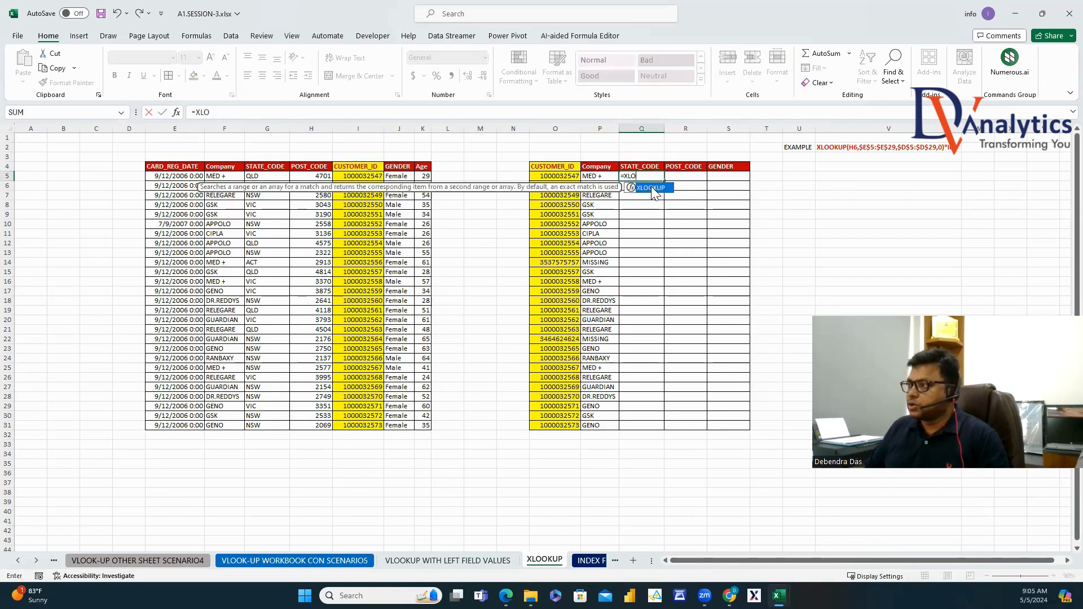
double_click(652, 188)
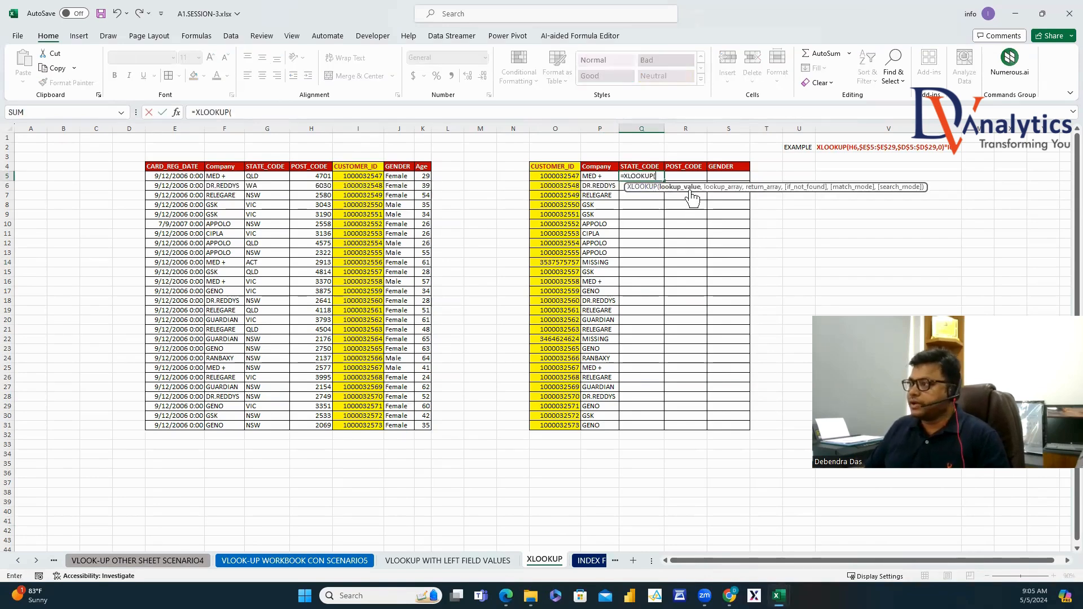
click(551, 176)
text(,)
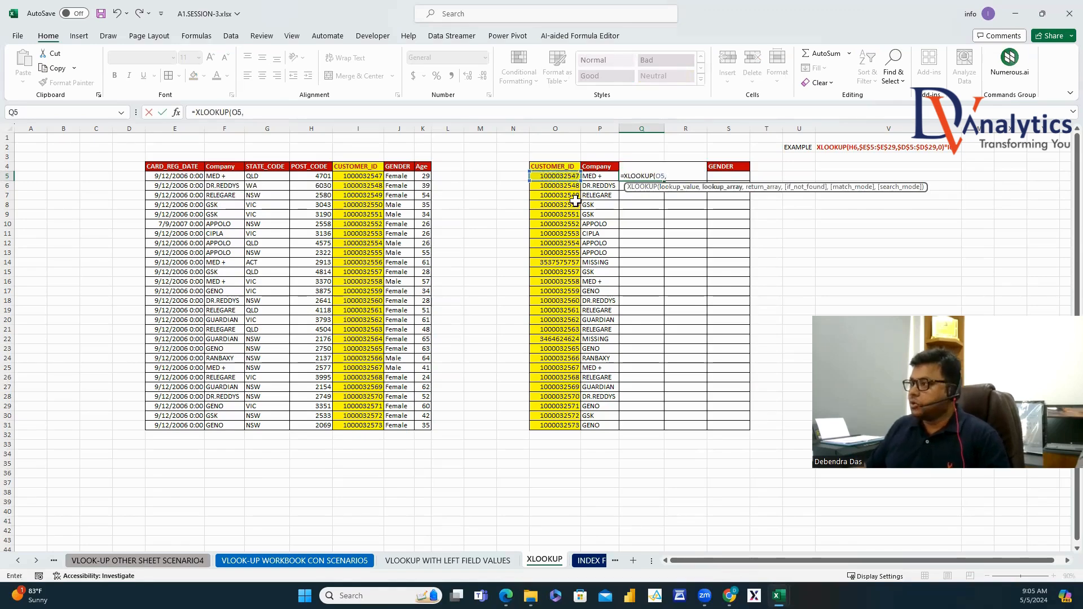
drag(361, 168, 353, 424)
text(,)
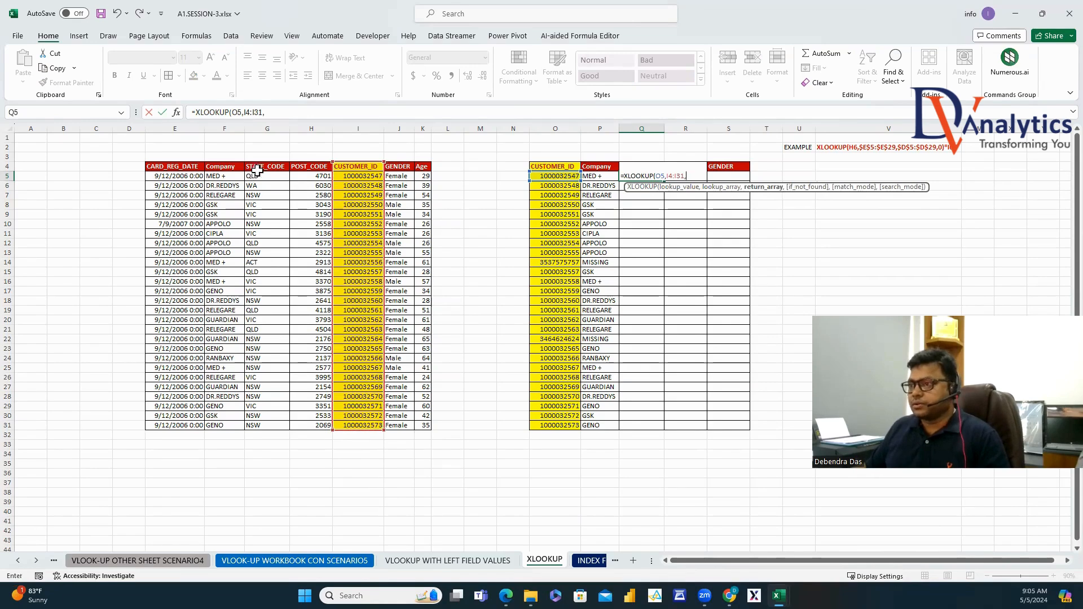
drag(257, 170, 273, 413)
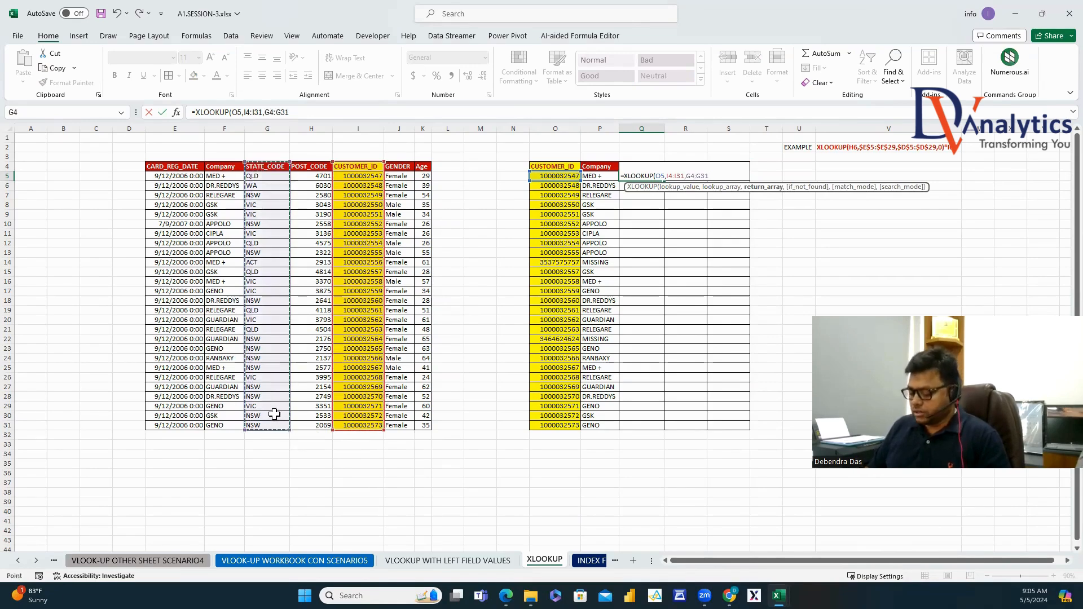
text(,)
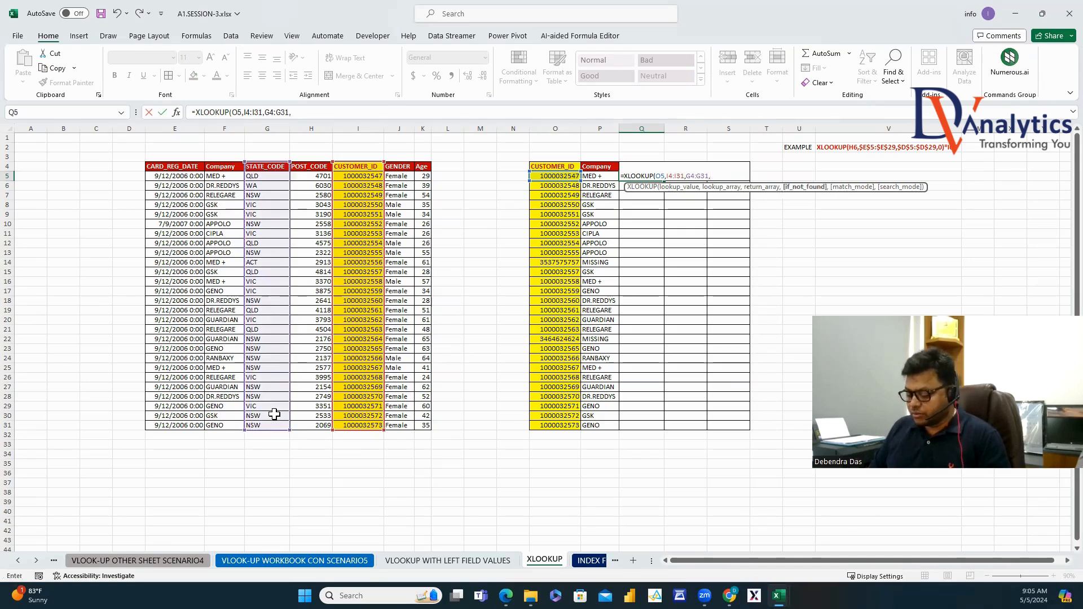
text("MISSING")
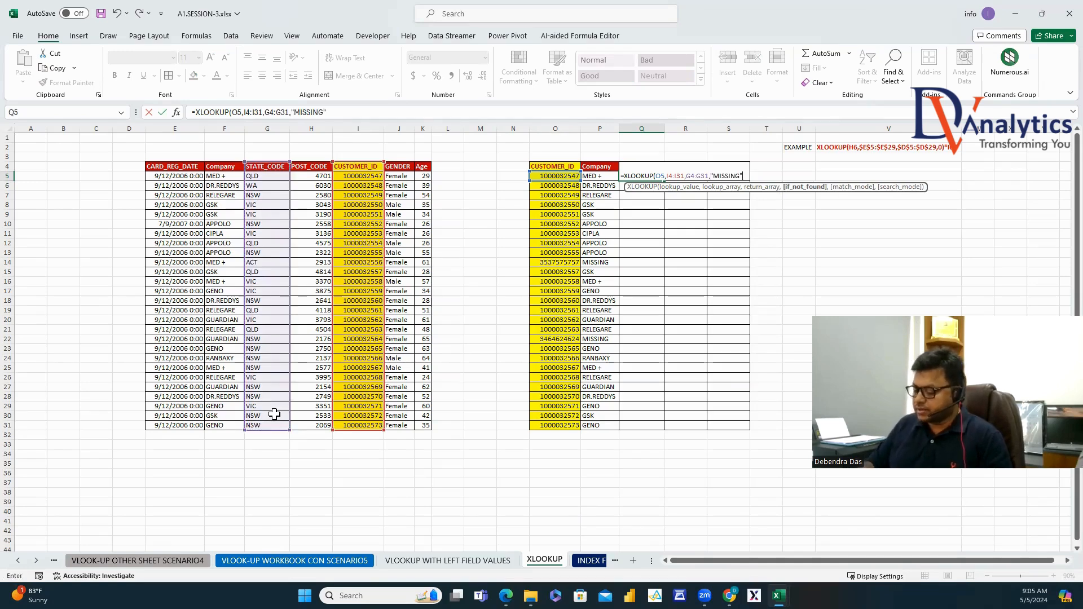
text())
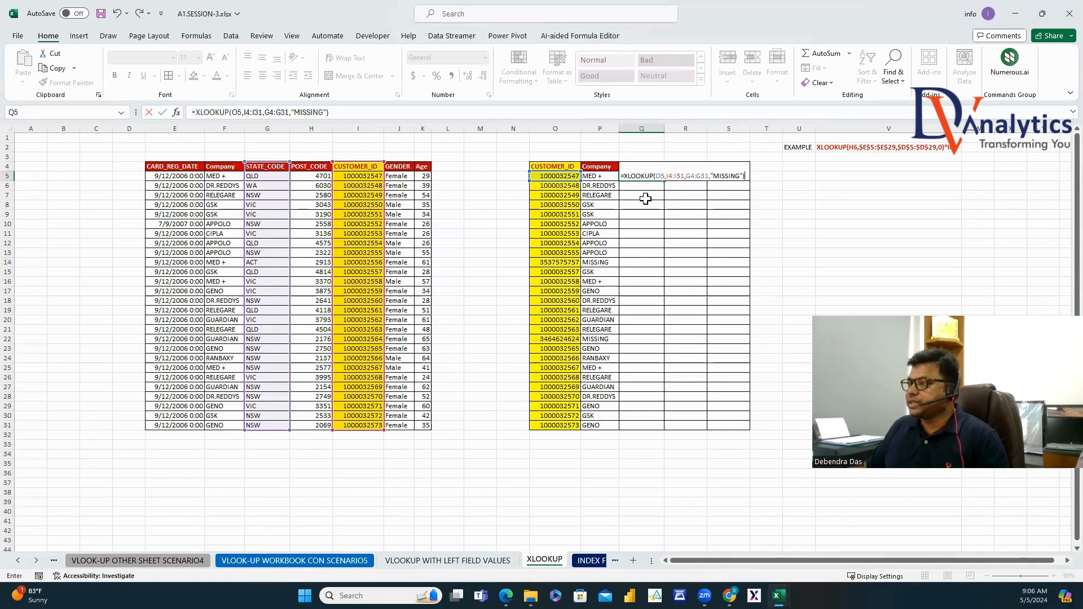
Make Q5's ranges absolute, fill it down to Q31 and check MISSING in Q14 and Q22.
click(657, 176)
text($)
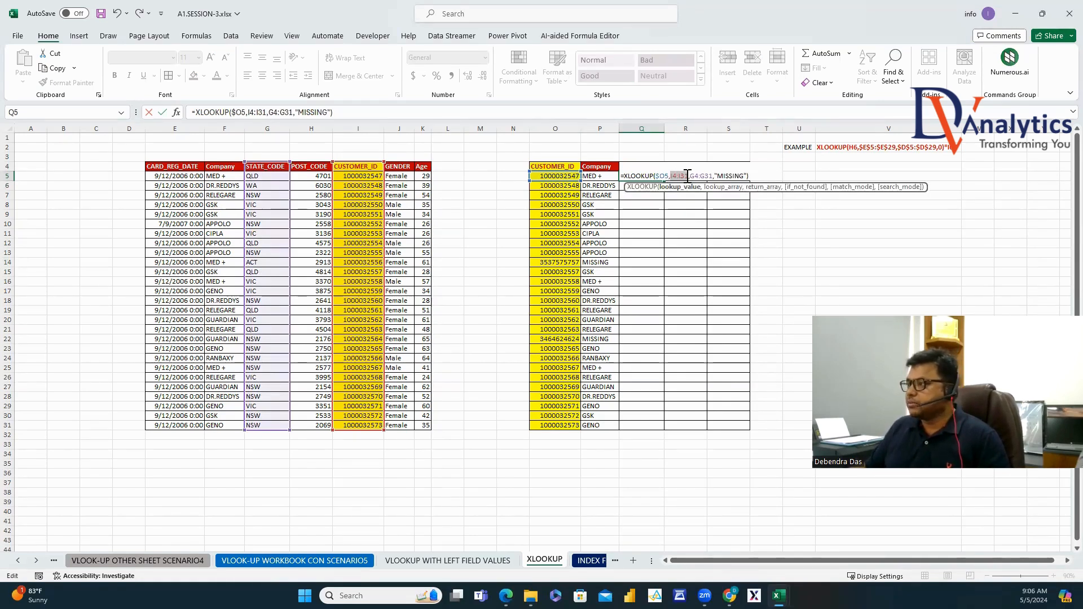
key(F4)
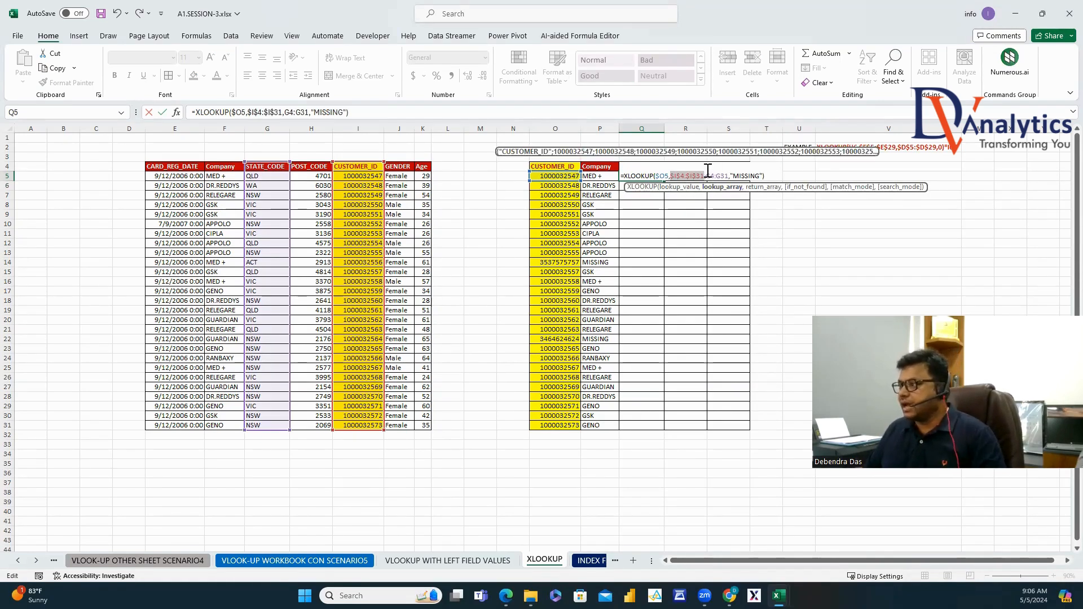
drag(705, 176, 727, 176)
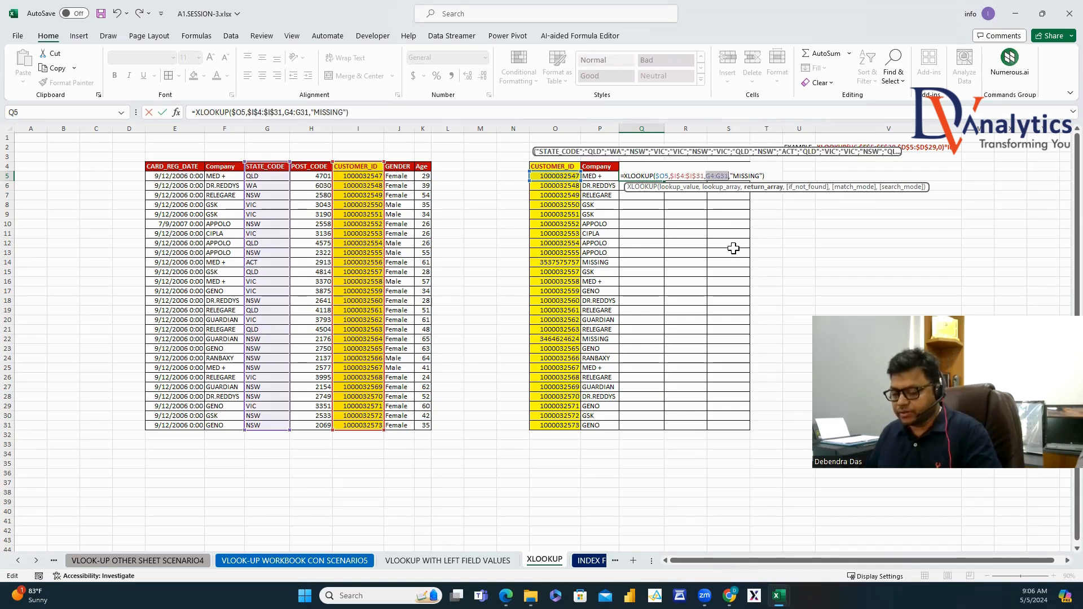
key(F4)
key(Return)
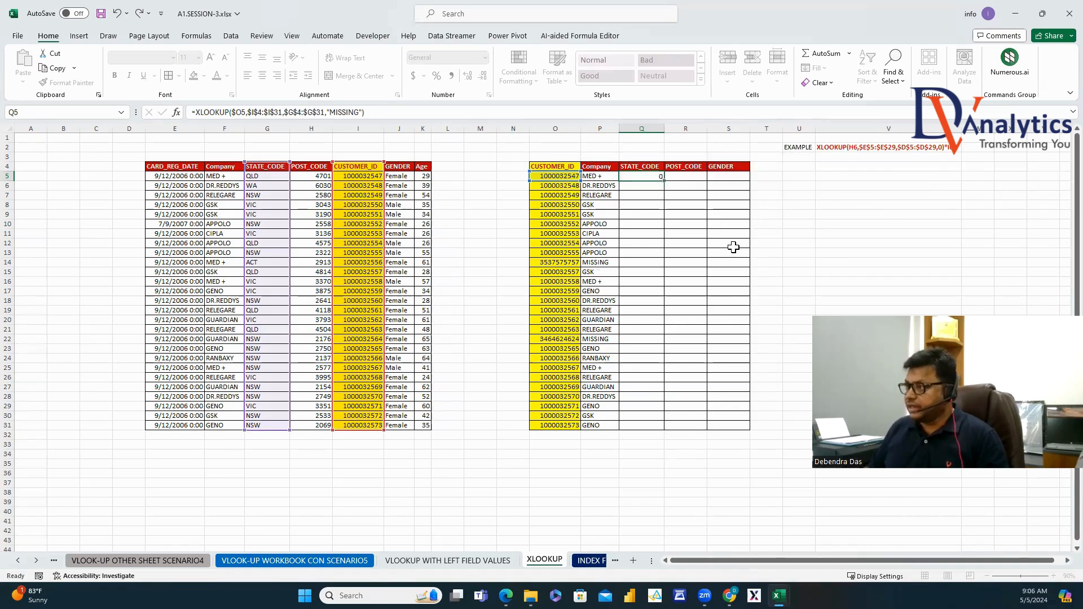
click(644, 177)
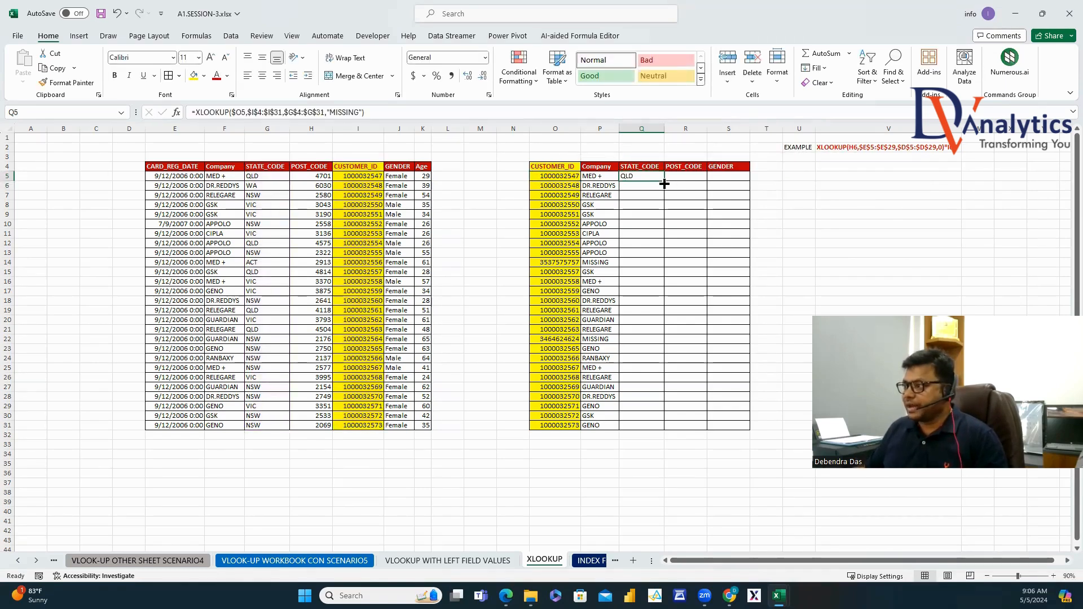
double_click(666, 182)
click(640, 262)
click(639, 339)
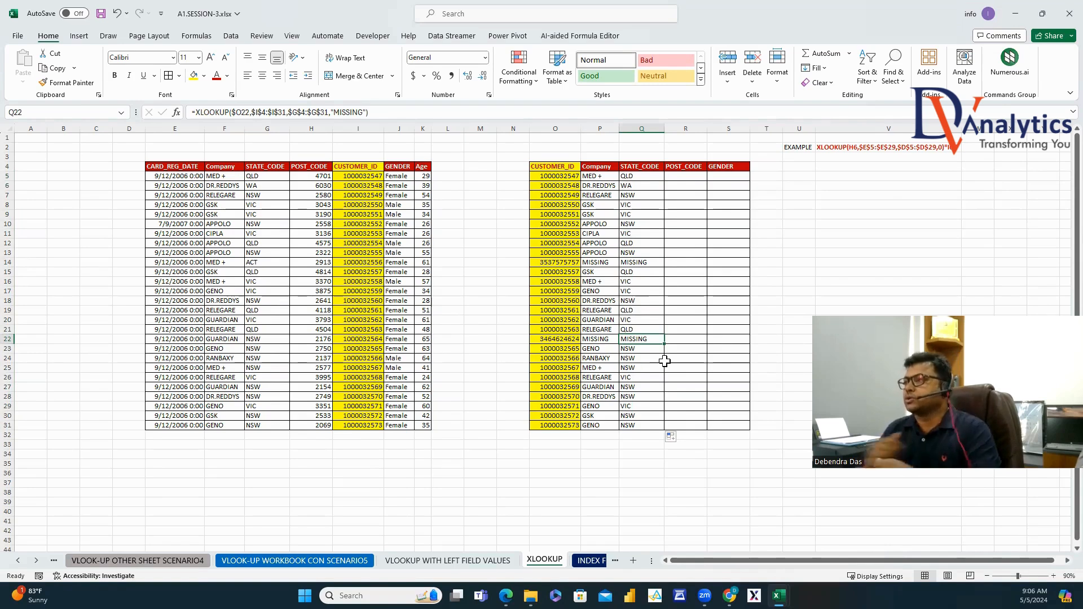
click(690, 177)
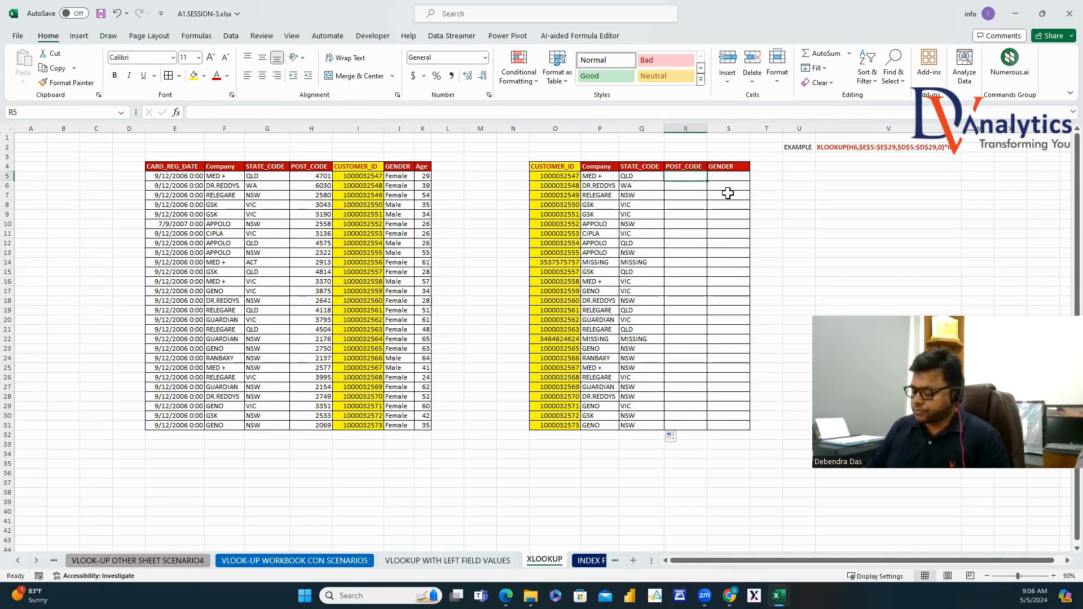
In R5, write =XLOOKUP(O5,I4:I31,H4:H31,99999) to return the customer's post code.
text(=XL)
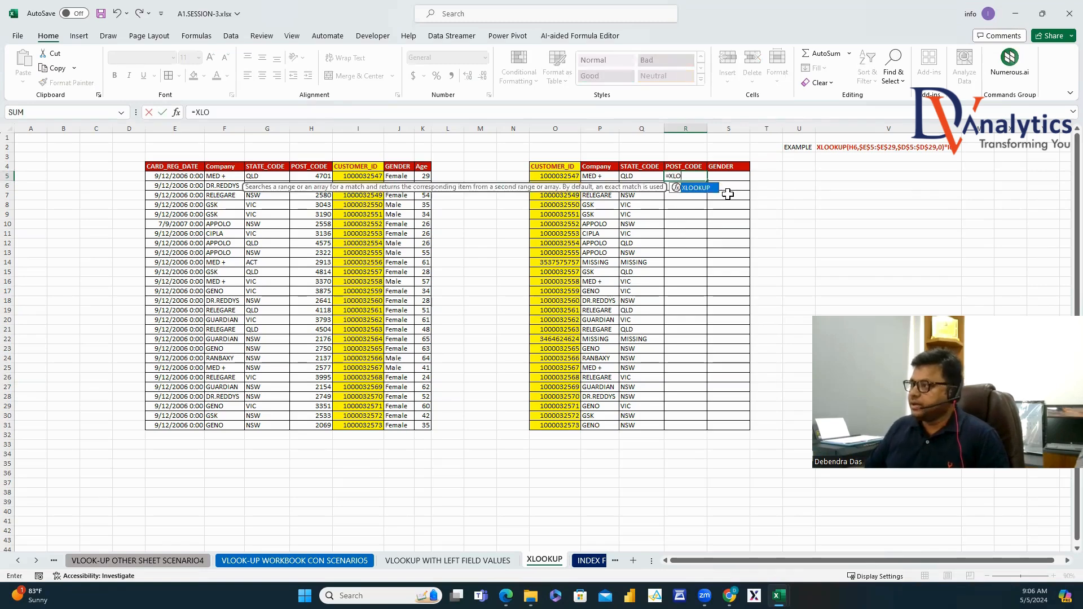
text(O)
double_click(702, 189)
click(569, 177)
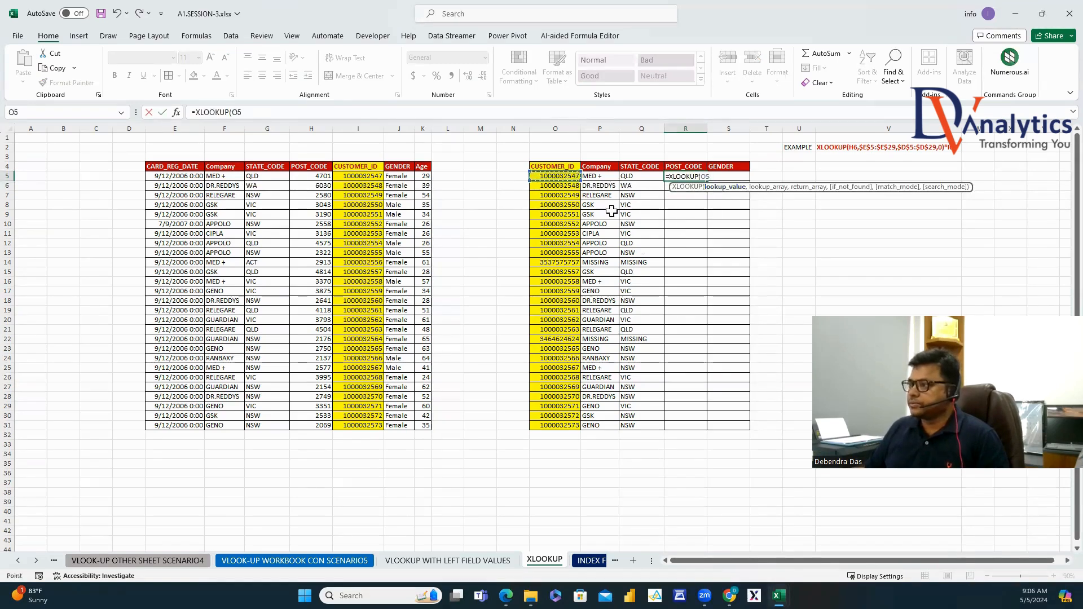
text(,)
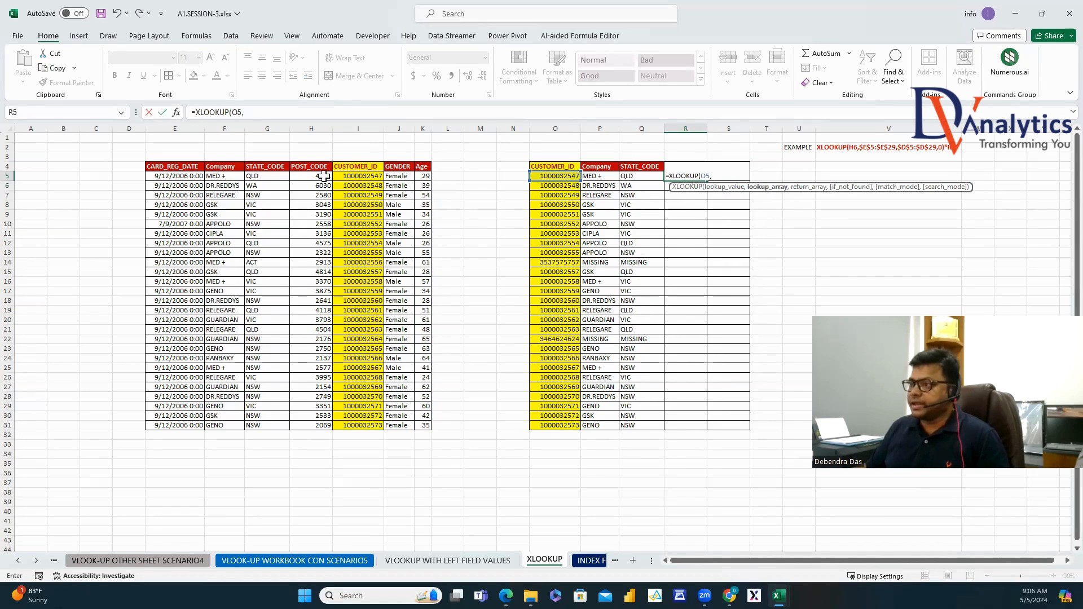
drag(361, 168, 375, 420)
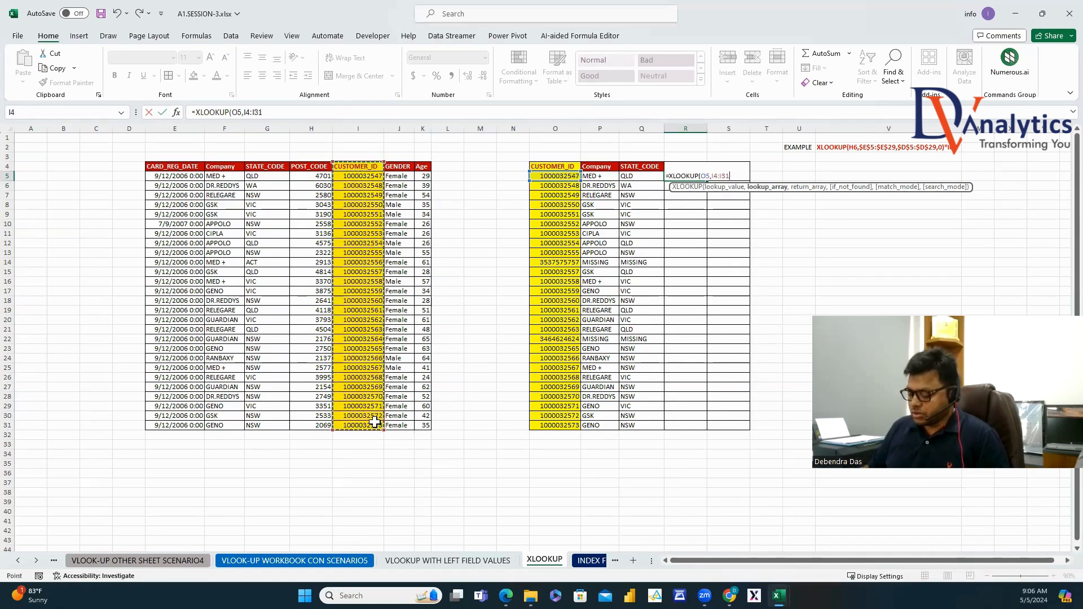
text(,)
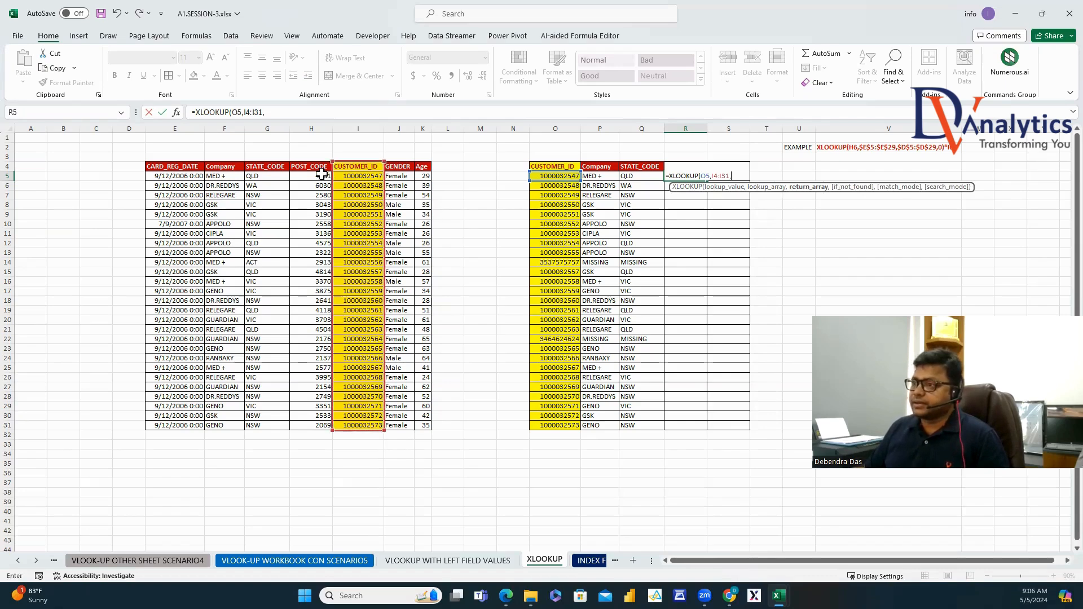
drag(316, 168, 333, 436)
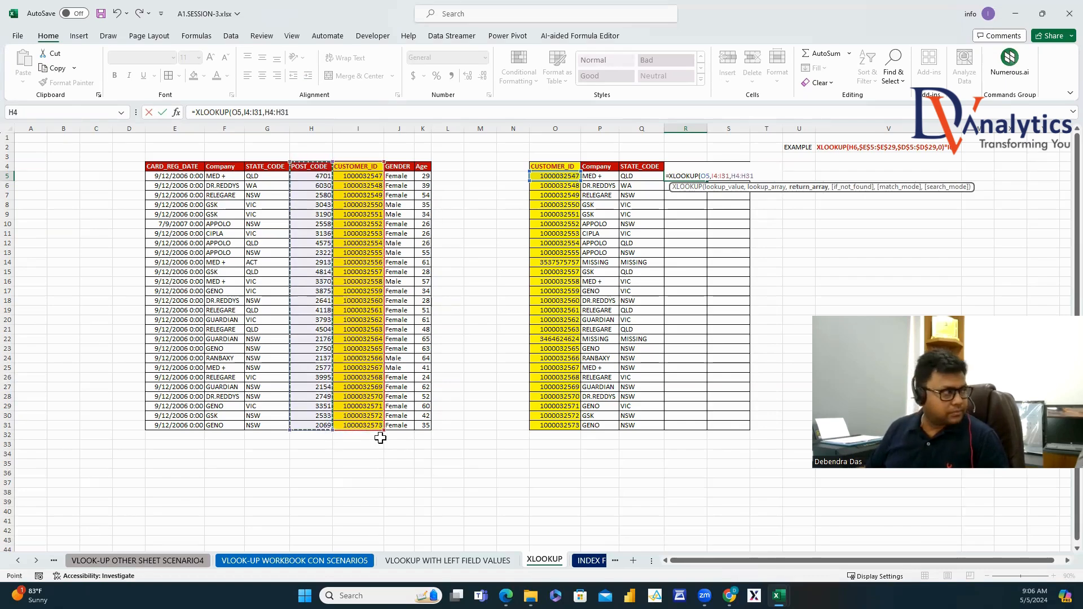
text(,99999)
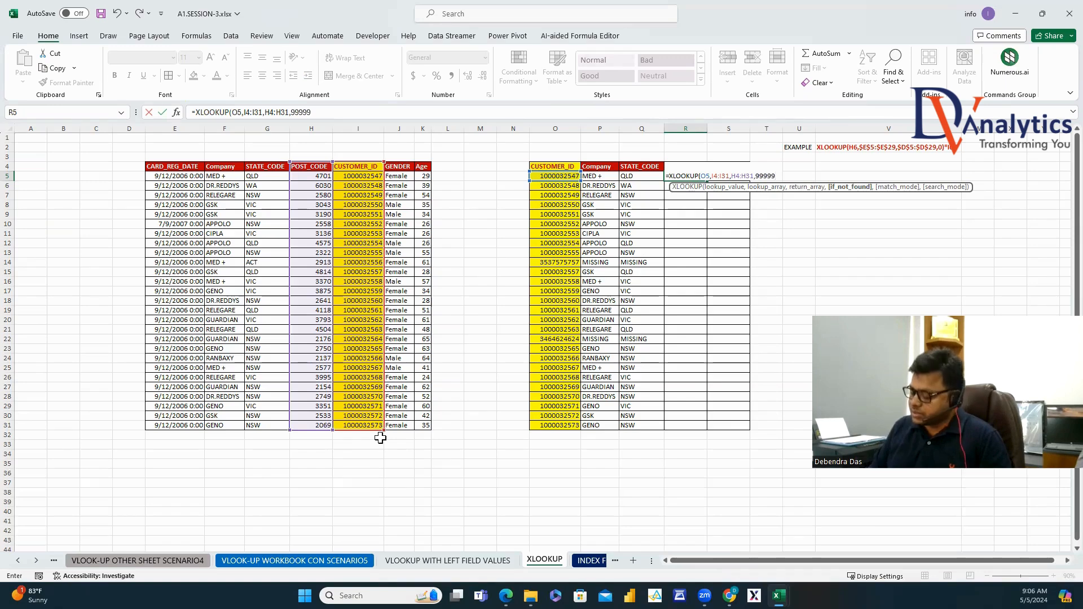
text())
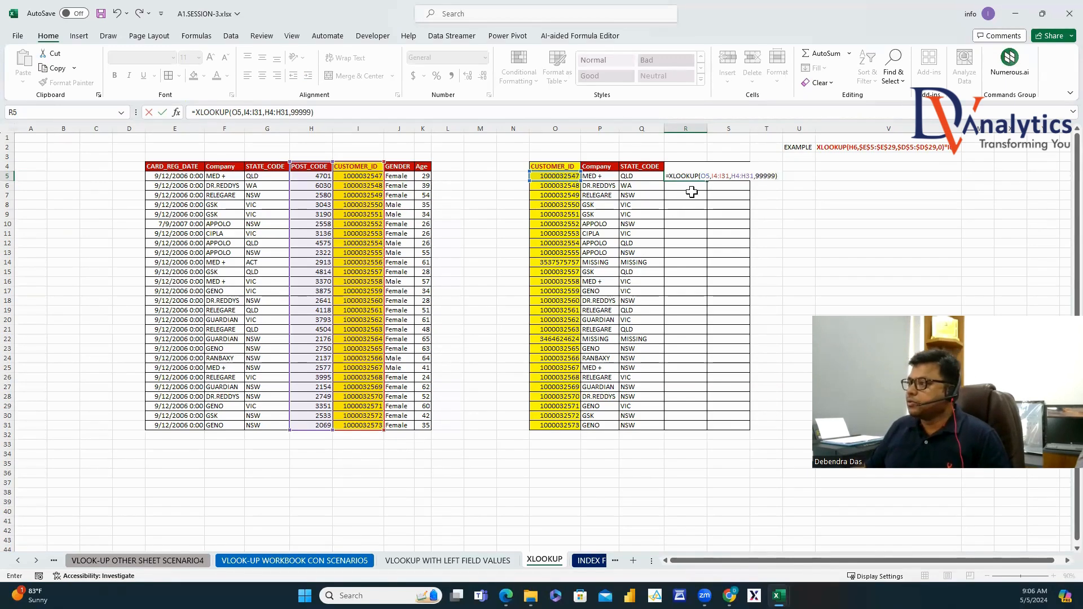
Lock the lookup references with $ and F4, then fill the post code formula down to R31.
click(705, 175)
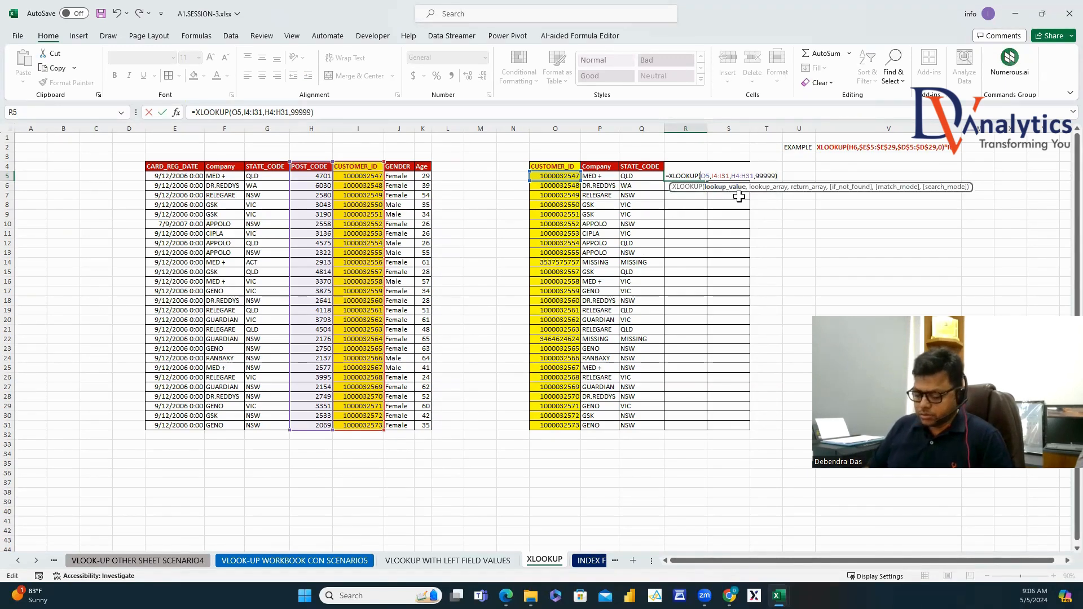
text($)
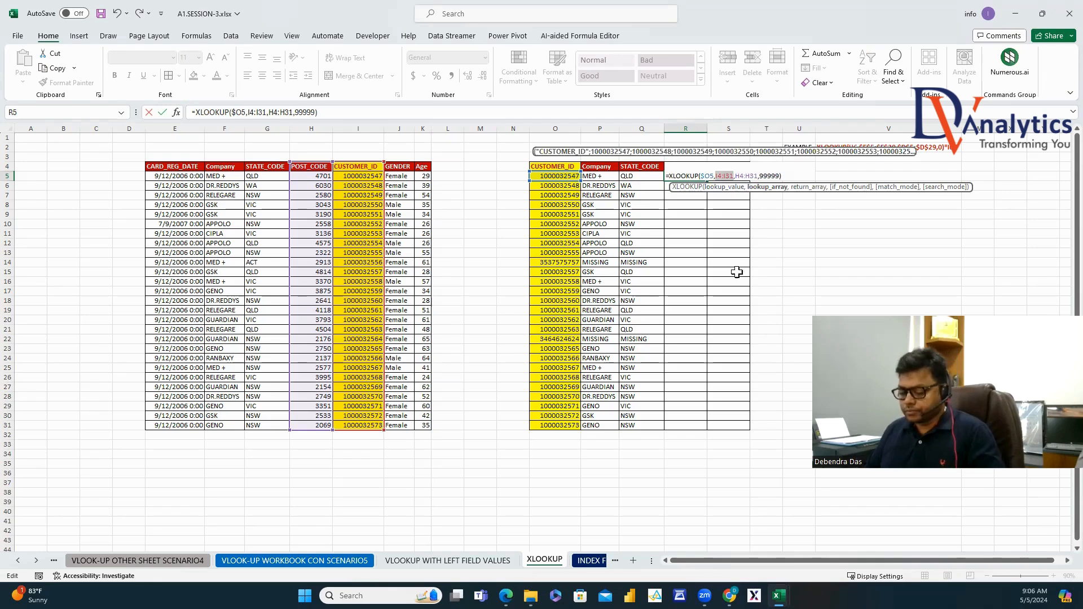
key(F4)
drag(751, 175, 773, 175)
key(Return)
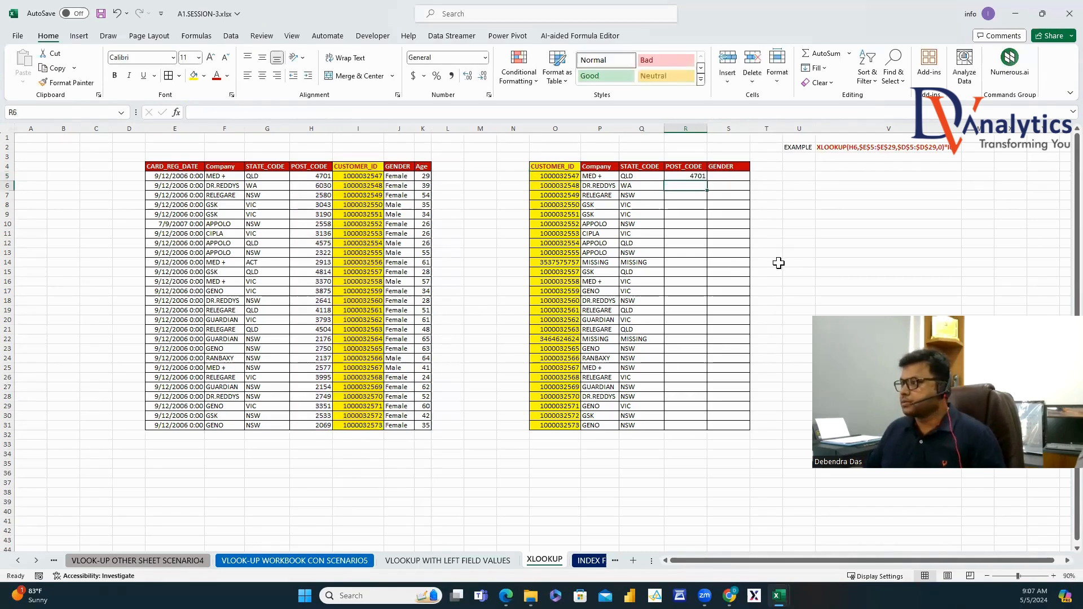
key(Up)
double_click(708, 179)
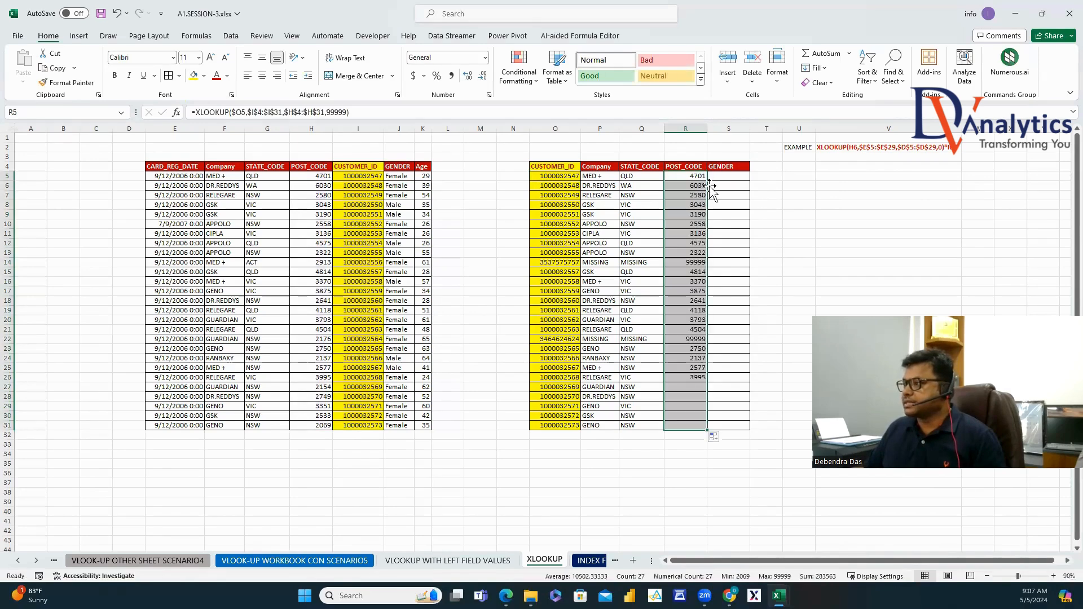
click(832, 249)
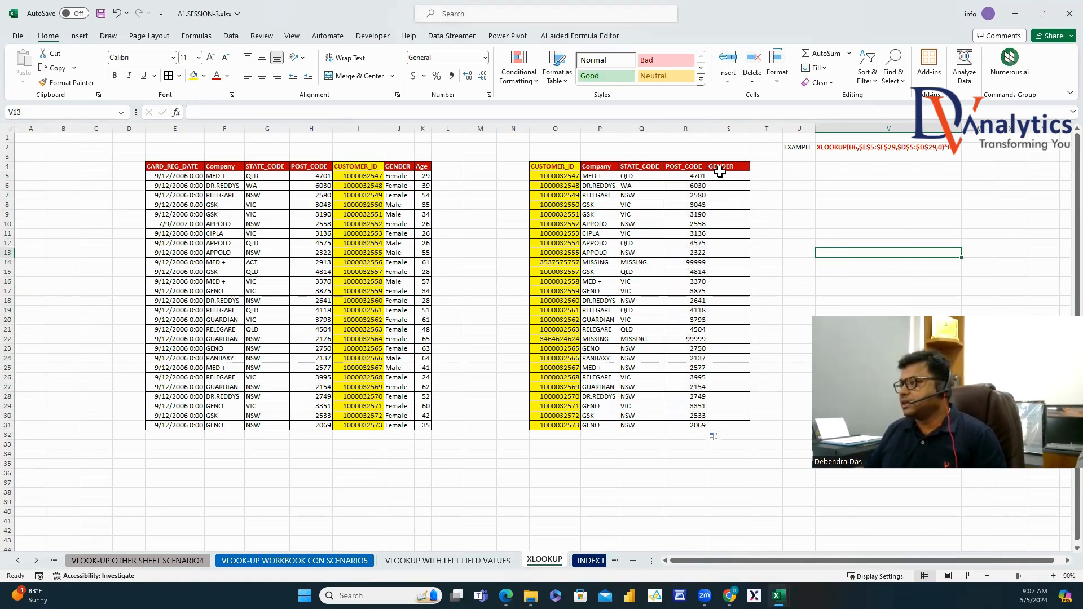
click(733, 176)
In S5, write =VLOOKUP(O5,I4:J31,2,0) to return the customer's gender.
text(=VLO)
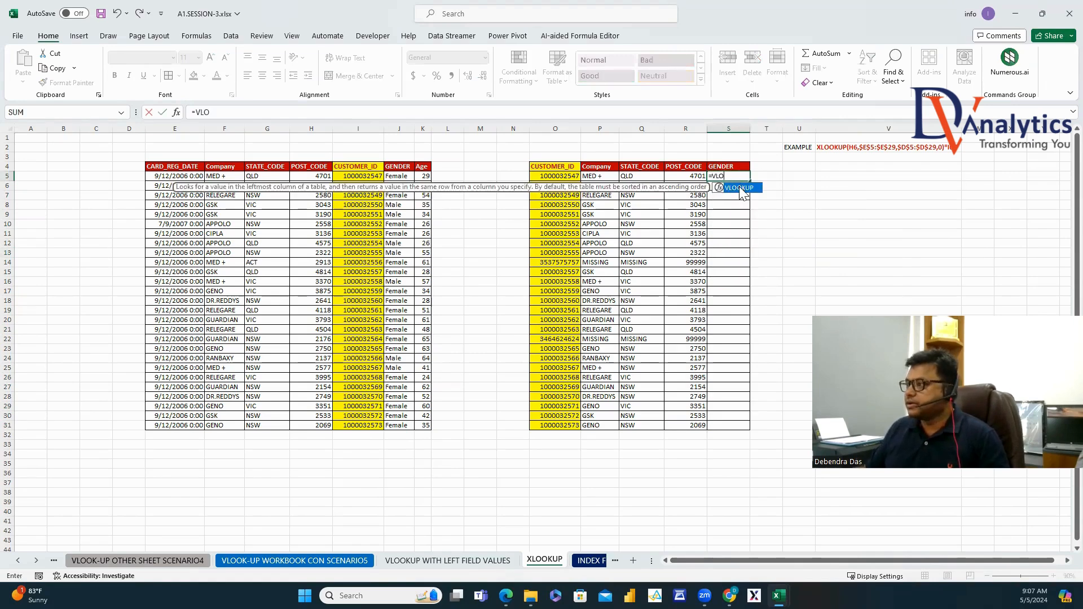
double_click(739, 188)
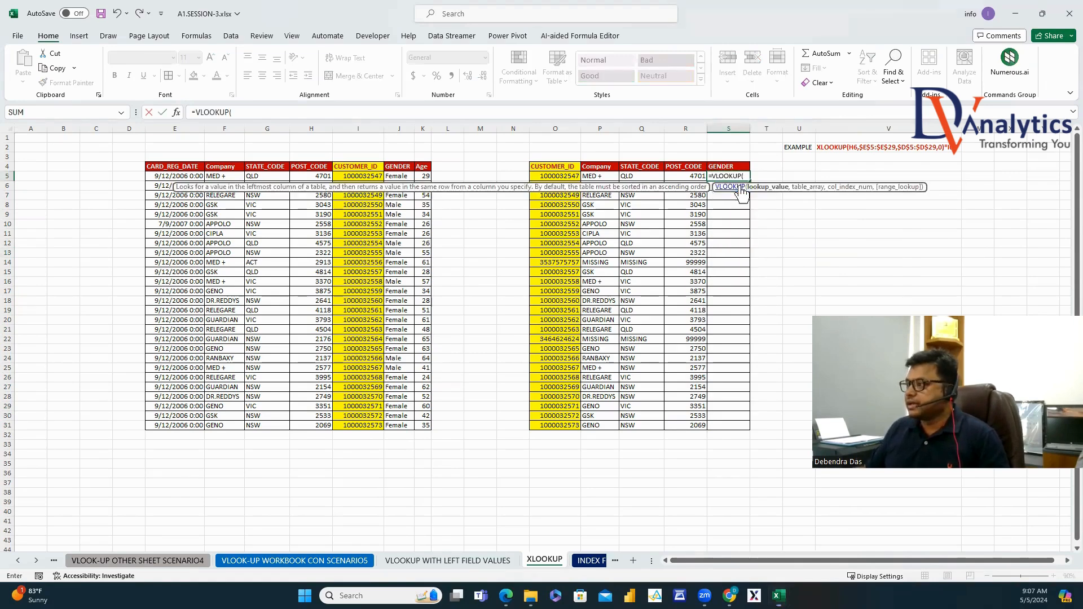
click(575, 177)
text(,)
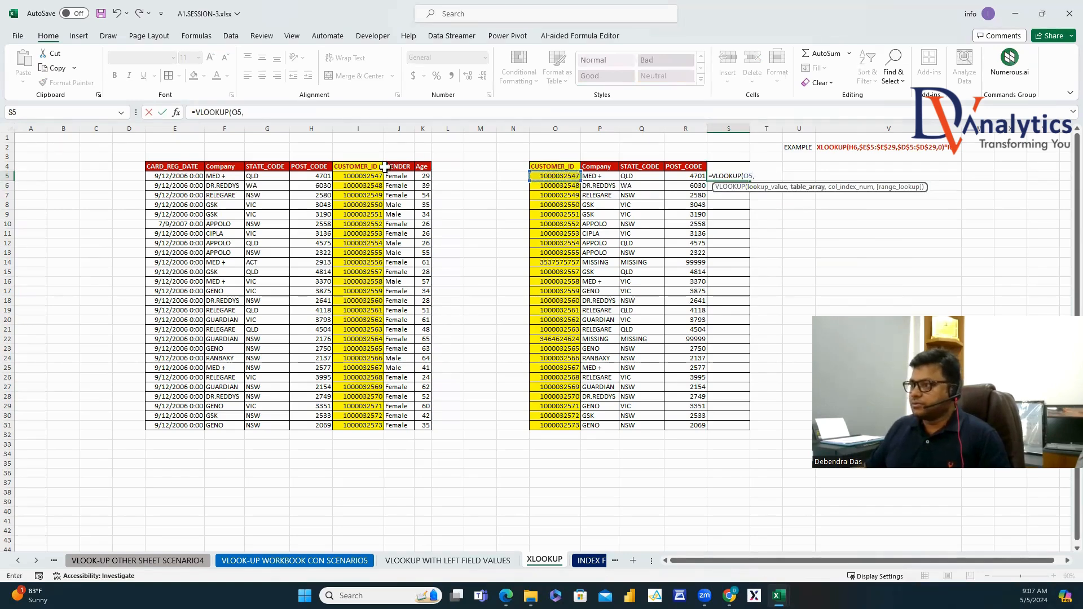
drag(384, 168, 406, 421)
text(,2,0)
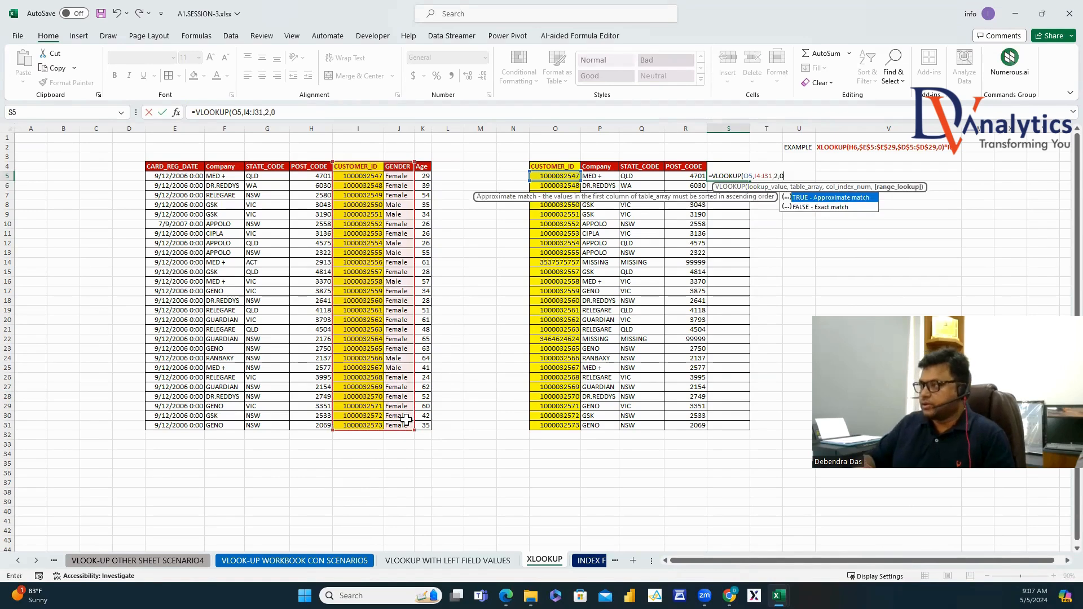
text())
Make the VLOOKUP references absolute, fill it down to S31, and inspect the #N/A in S14.
click(746, 179)
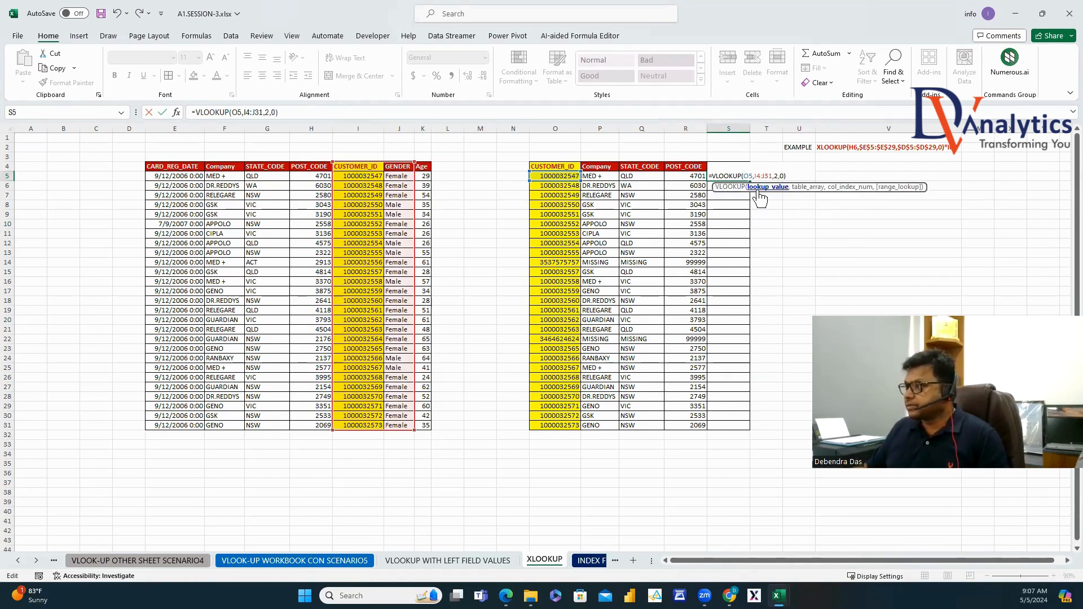
text($)
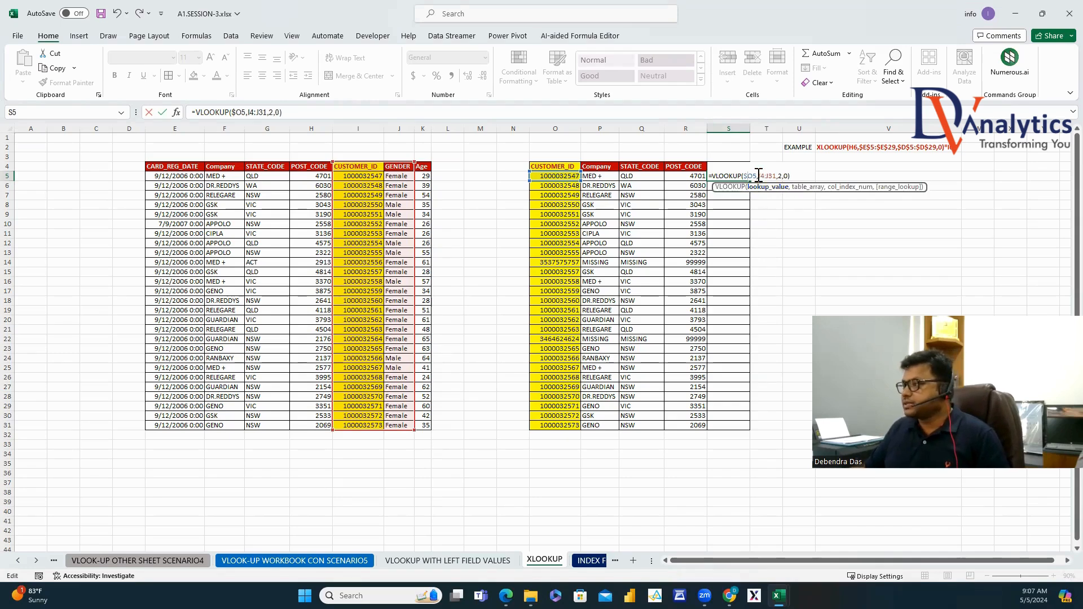
key(F4)
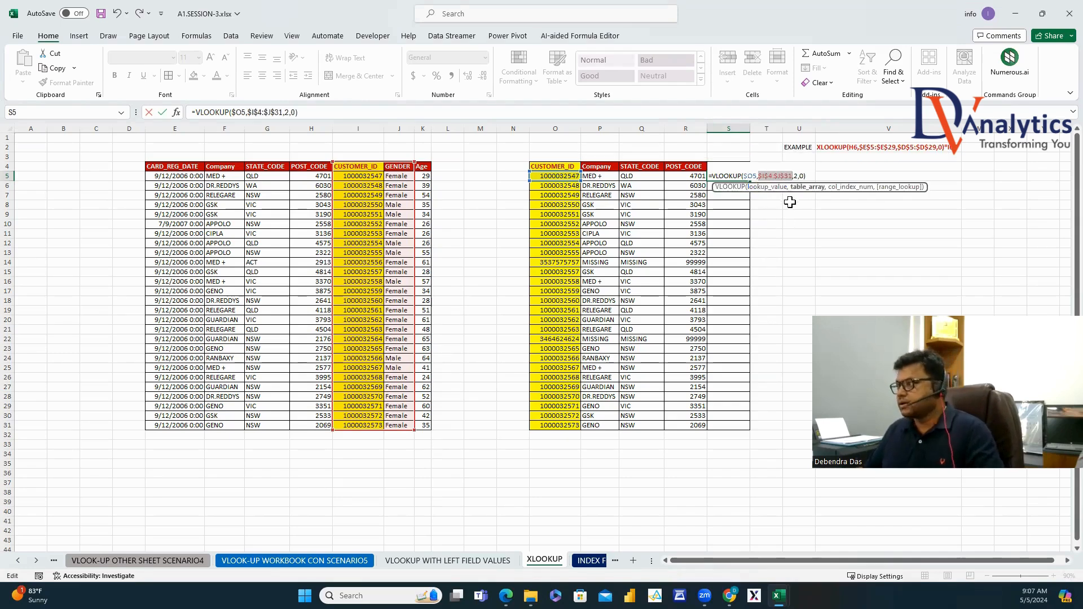
key(Return)
click(728, 176)
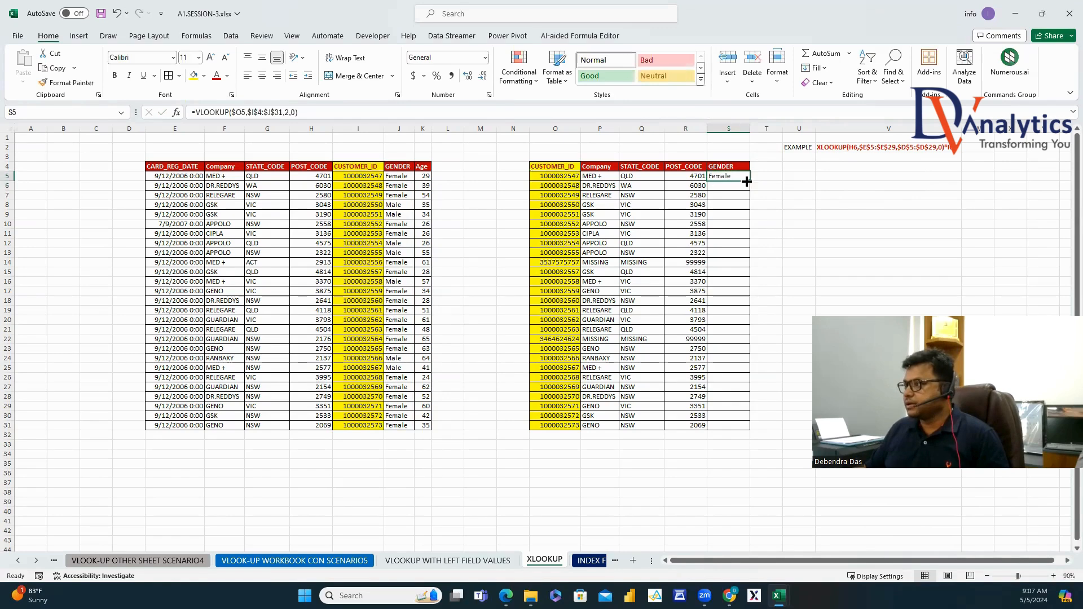
double_click(751, 180)
click(829, 234)
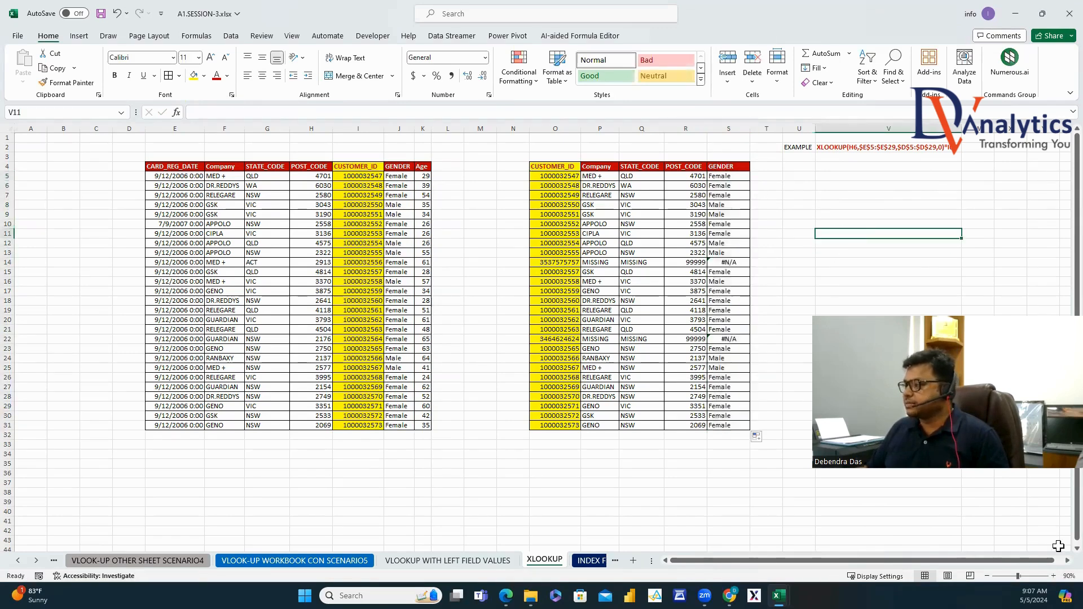
scroll(1058, 546, right, 3)
click(644, 264)
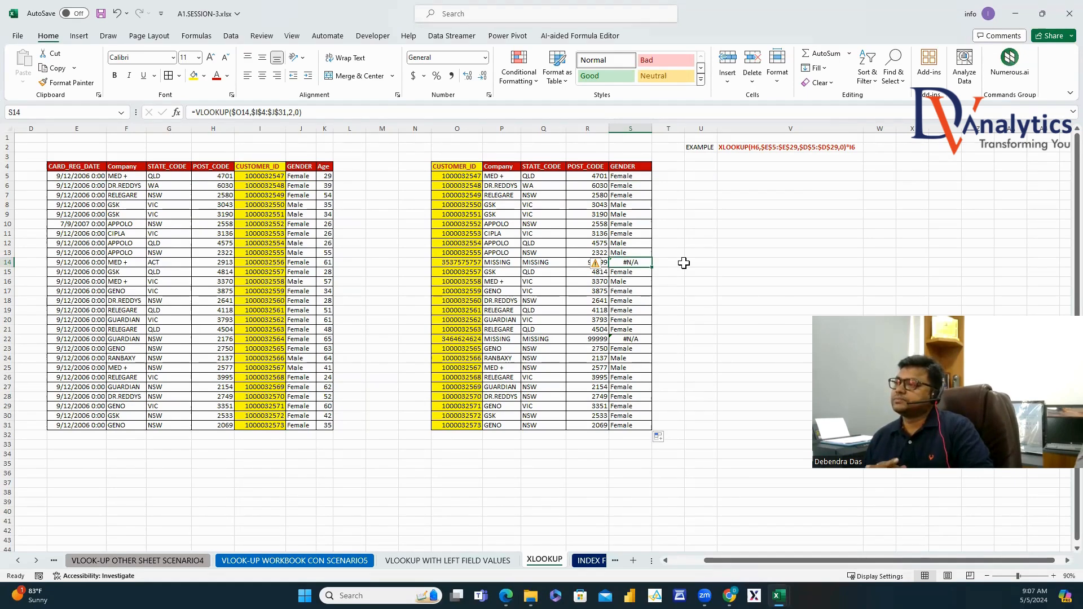
Wrap S5's VLOOKUP in ISNA, adding "MISSING" and a pasted VLOOKUP as the fallback.
click(625, 177)
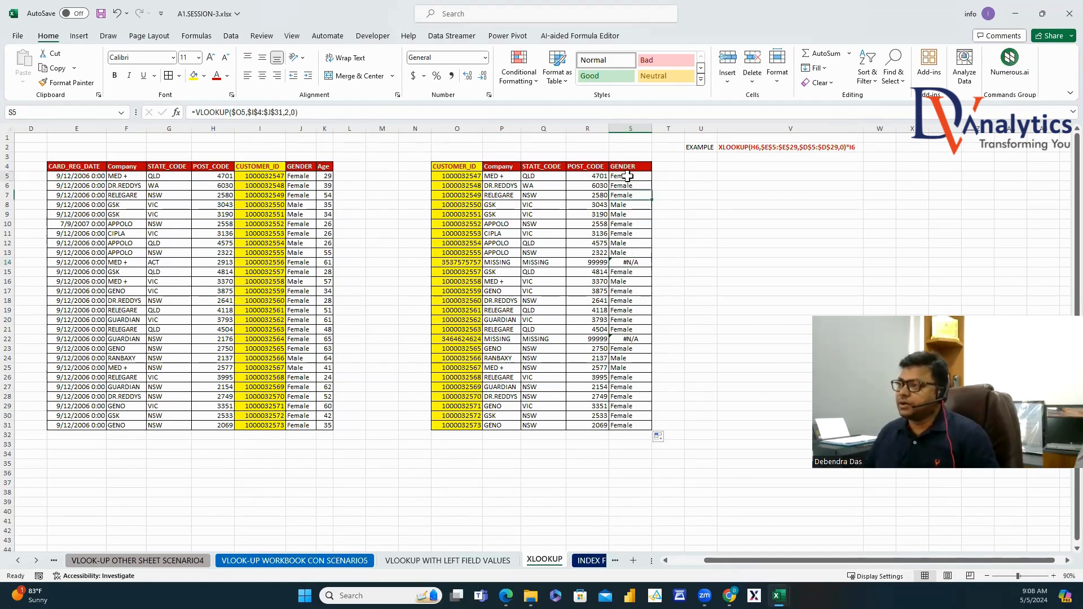
drag(309, 115, 202, 119)
key(ctrl+c)
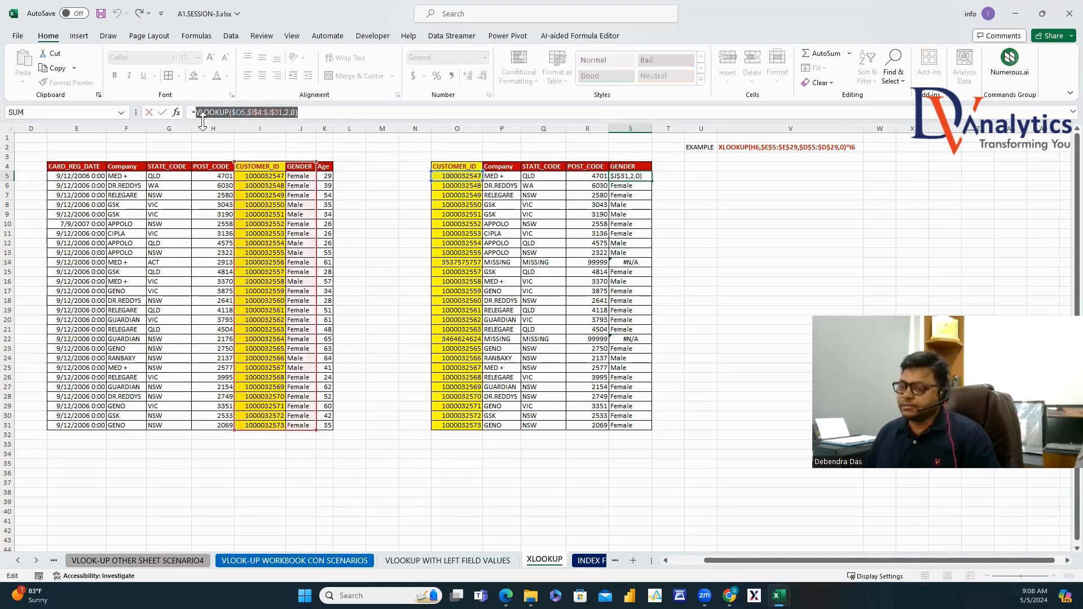
click(196, 112)
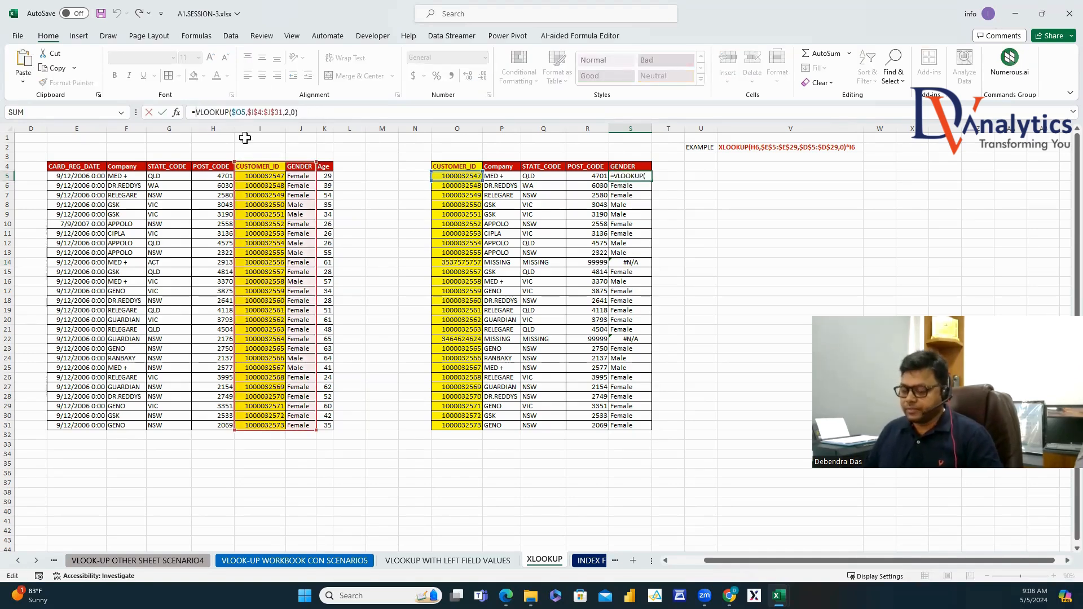
text(ISNA()
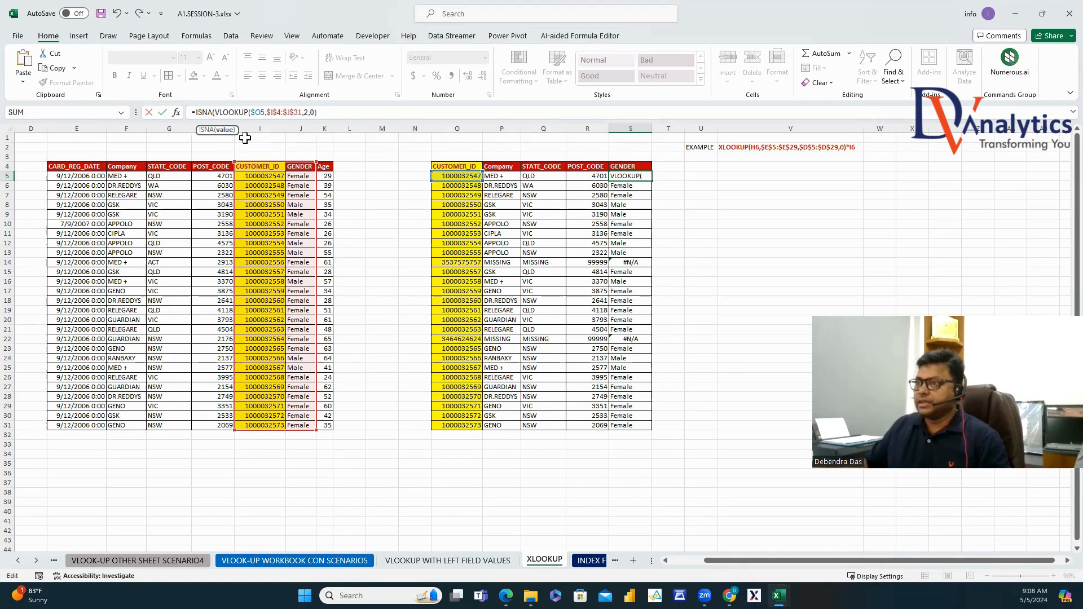
click(318, 112)
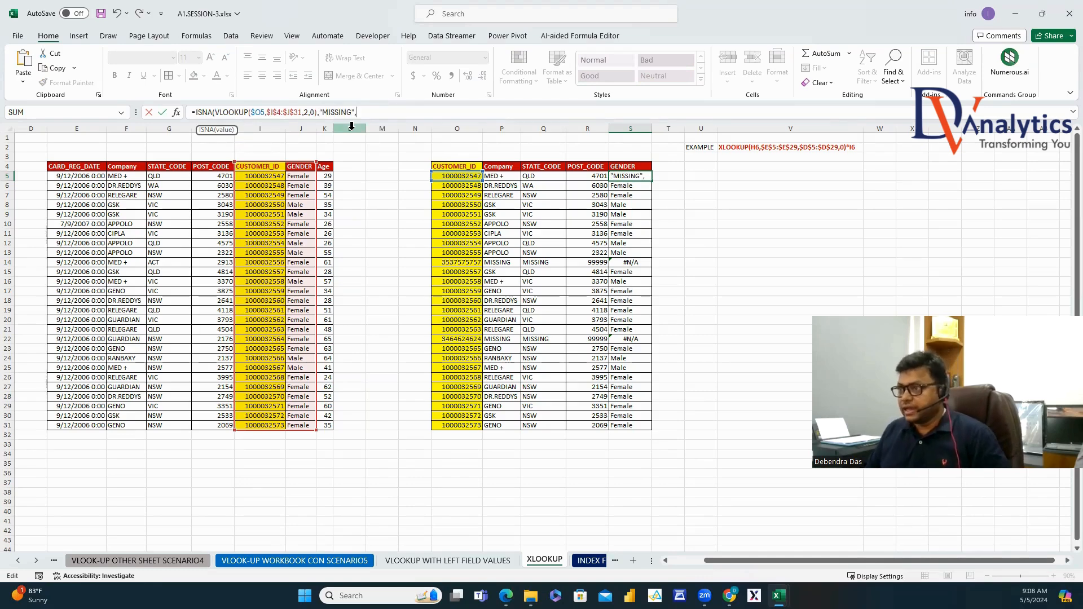
text(,"MISSING",)
key(ctrl+v)
text())
key(Return)
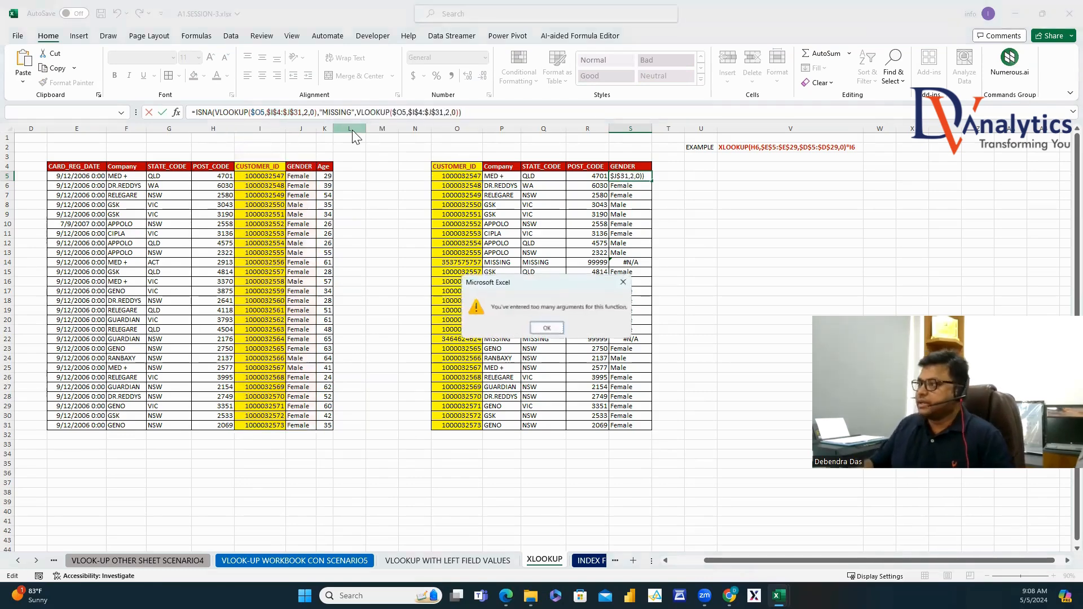
Fix the parentheses and add IF so S5 reads =IF(ISNA(VLOOKUP(...)),"MISSING",VLOOKUP(...)).
click(542, 334)
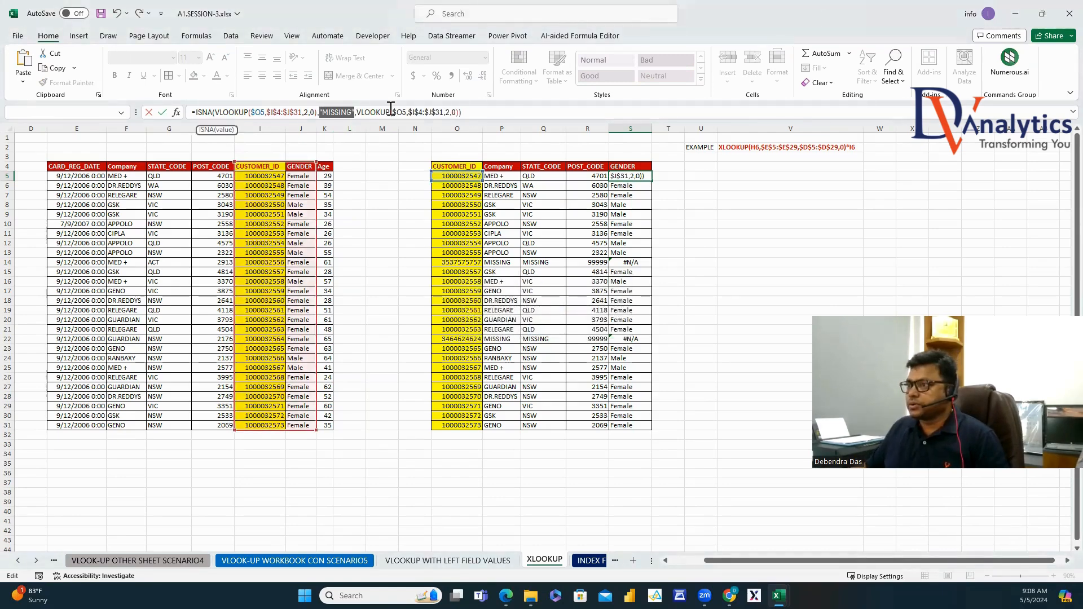
click(316, 112)
text())
key(Return)
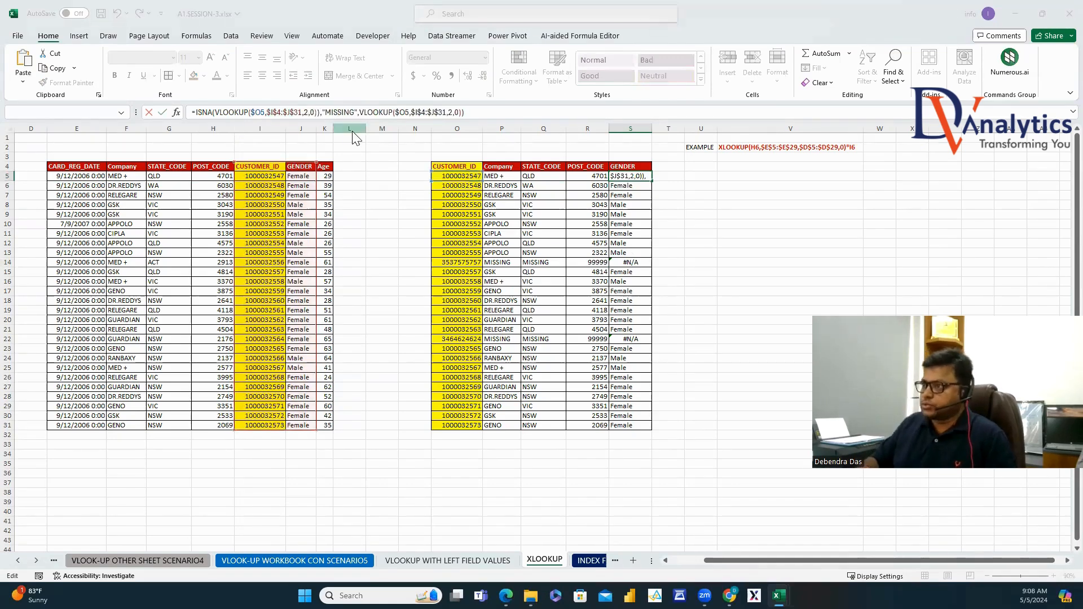
click(525, 359)
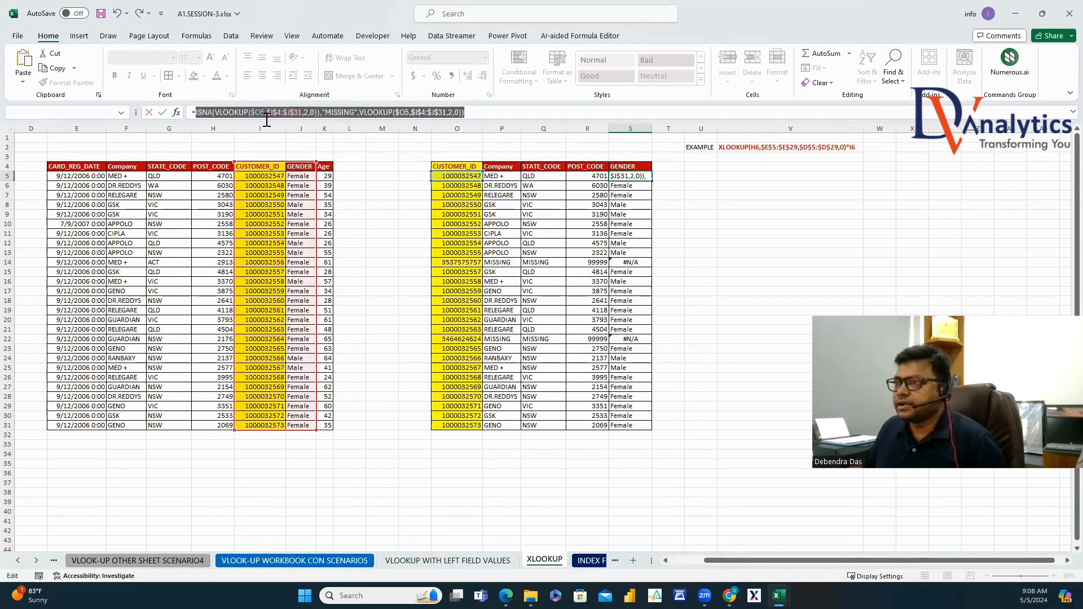
click(195, 112)
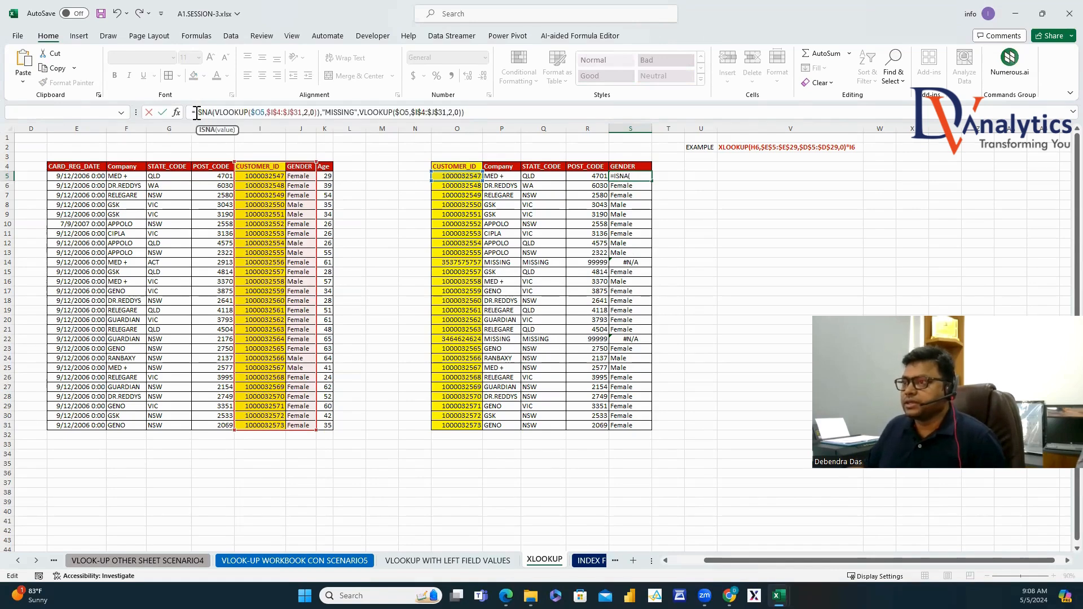
text(IF()
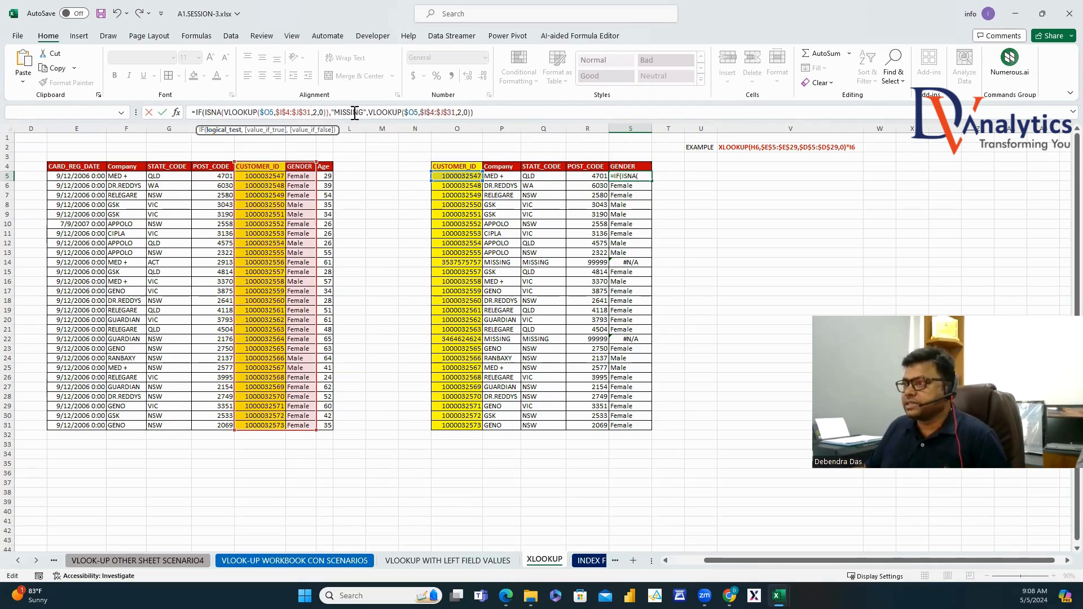
key(Return)
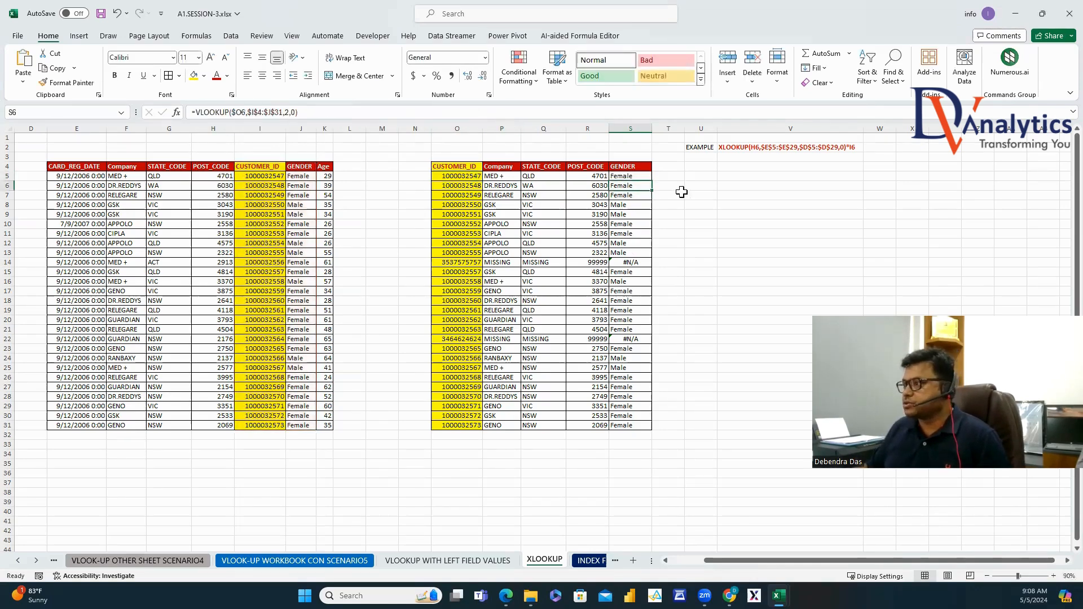
Fill the corrected IF/ISNA formula down to S31 and check the MISSING results in S14 and S22.
click(643, 176)
double_click(652, 180)
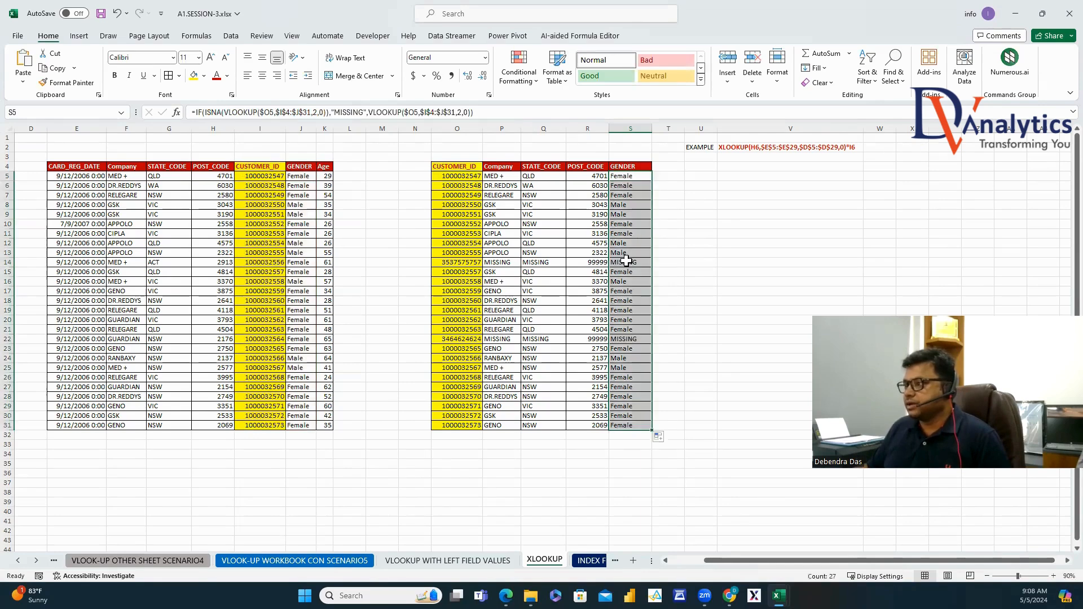
click(629, 340)
click(631, 264)
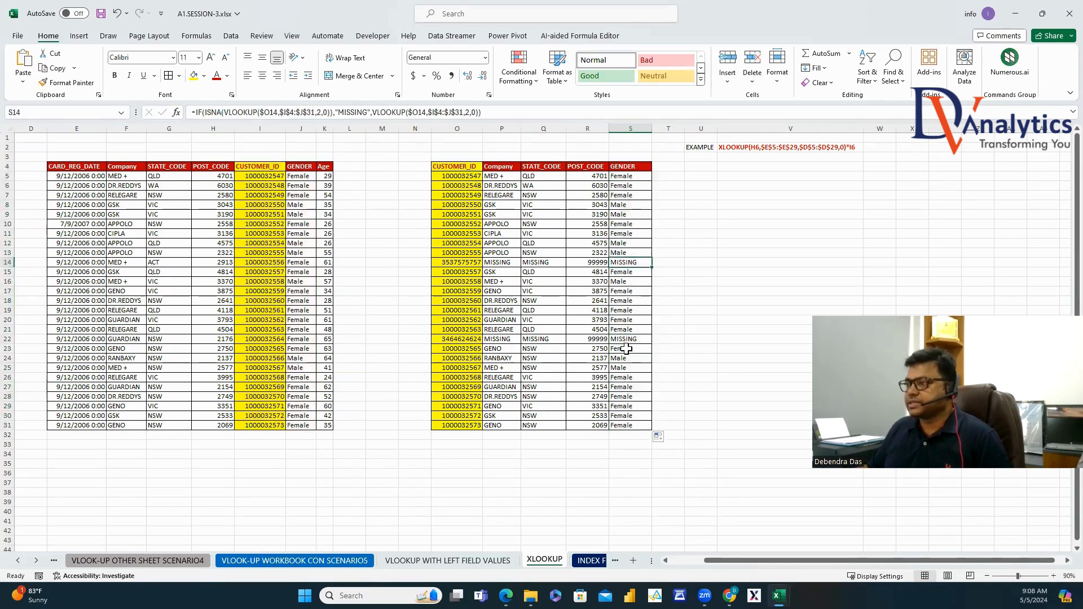
click(477, 116)
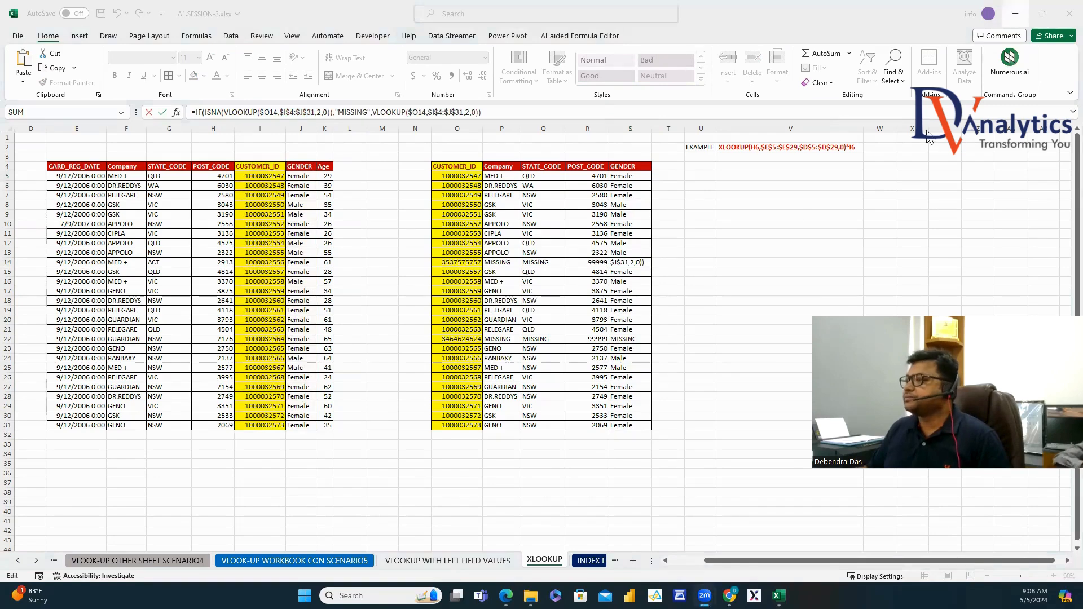
click(674, 253)
key(Return)
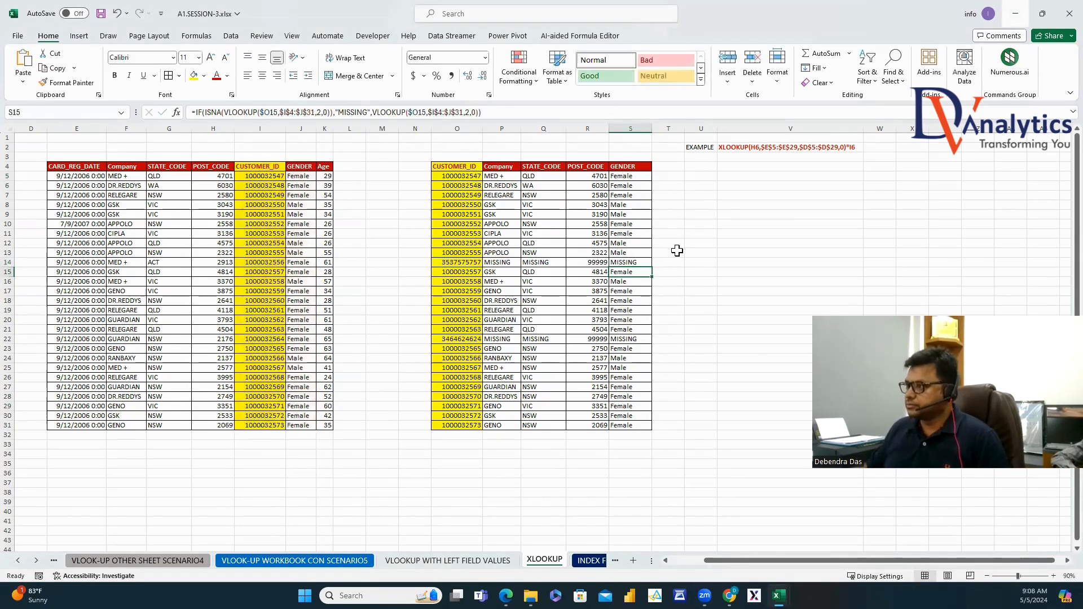
click(644, 176)
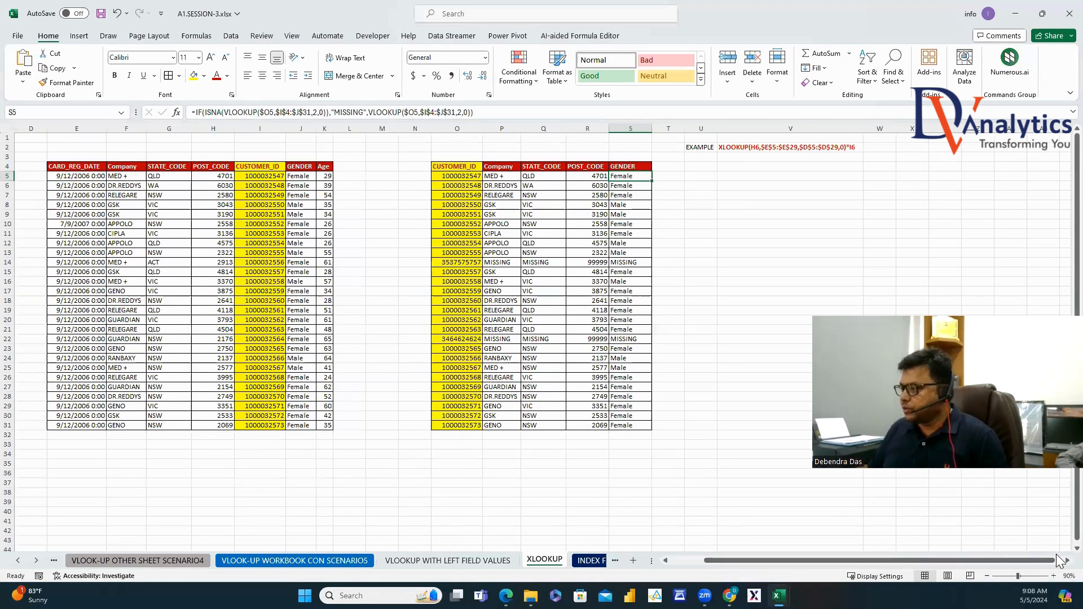
Switch to the MATCH FUNCTION sheet and select the student-score table A1:J14.
scroll(721, 565, left, 3)
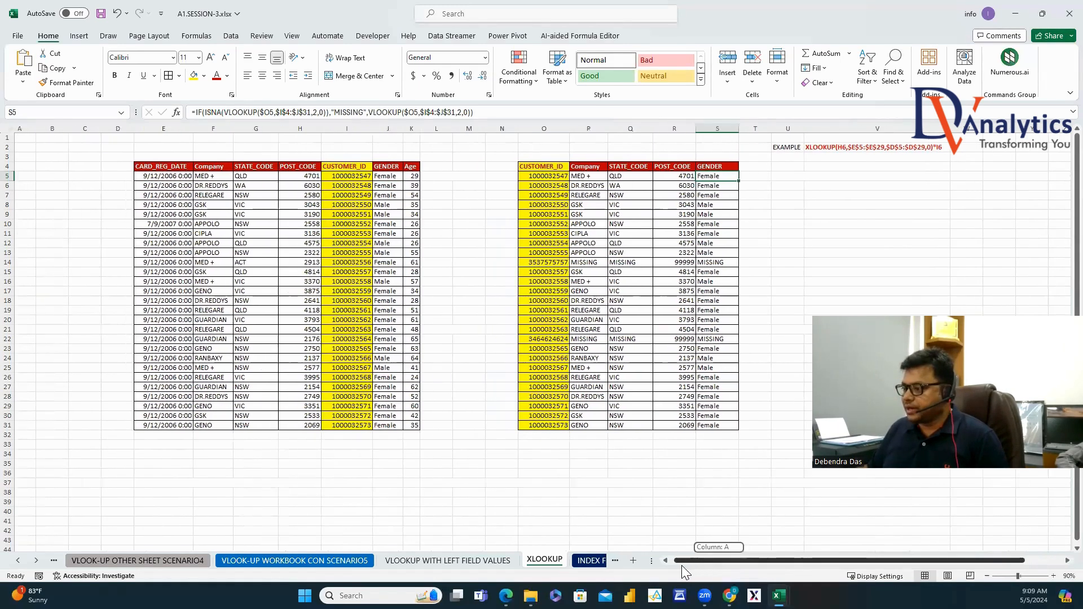
click(19, 560)
click(20, 560)
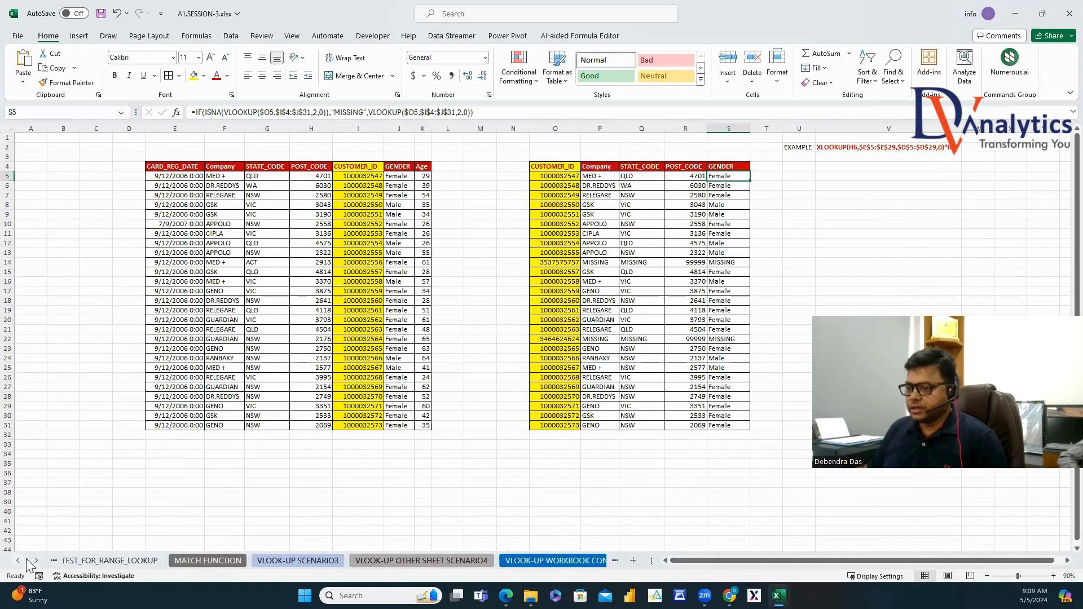
click(20, 560)
click(136, 562)
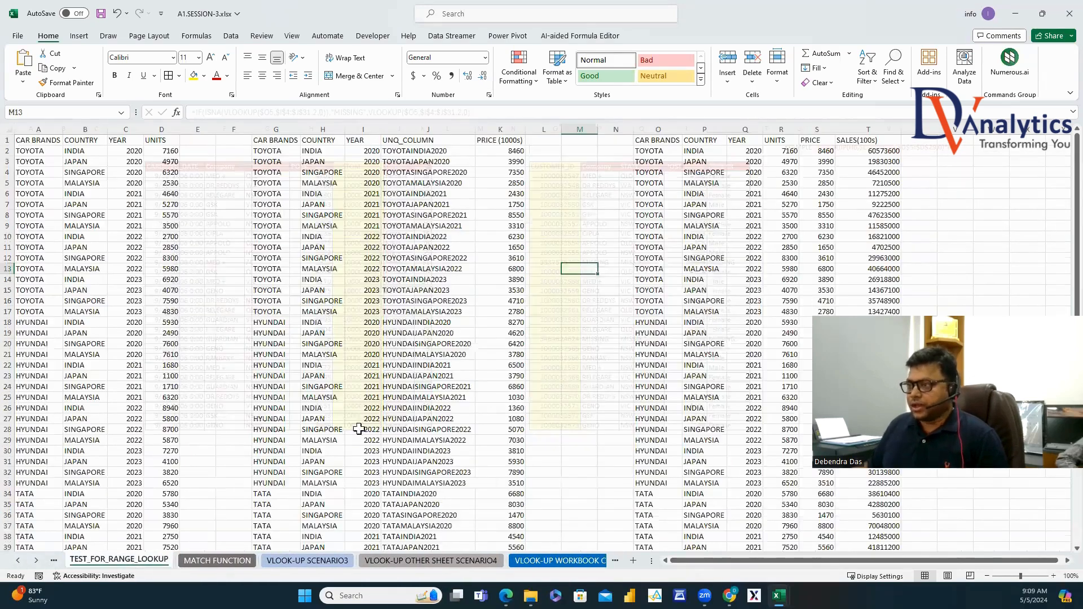
click(232, 561)
drag(41, 140, 417, 277)
Paste a copy of the student-score table at AE4 on the XLOOKUP sheet.
key(ctrl+c)
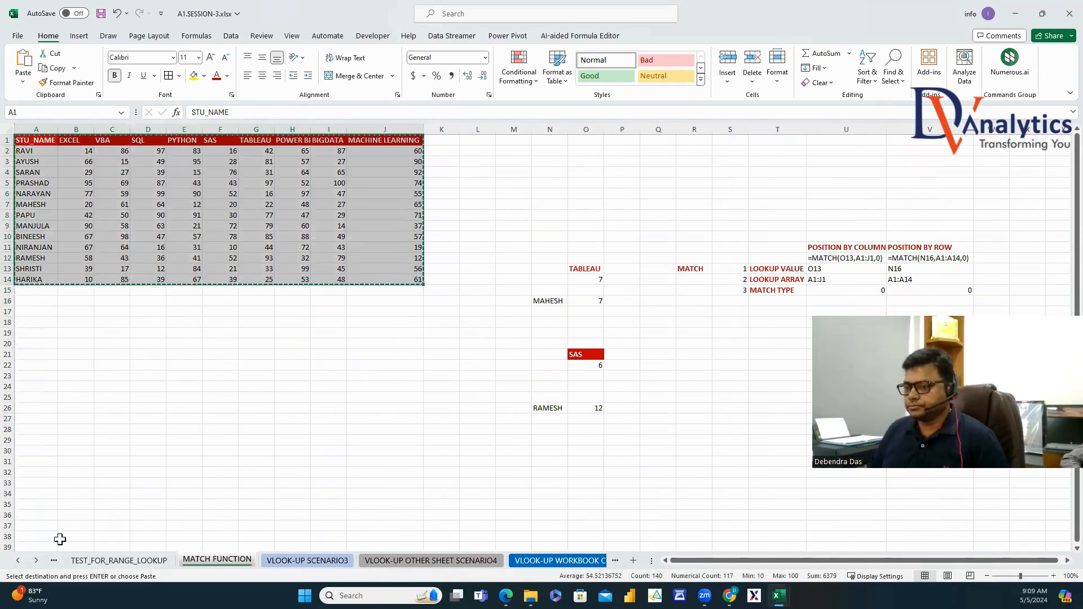
click(44, 561)
click(44, 561)
click(273, 564)
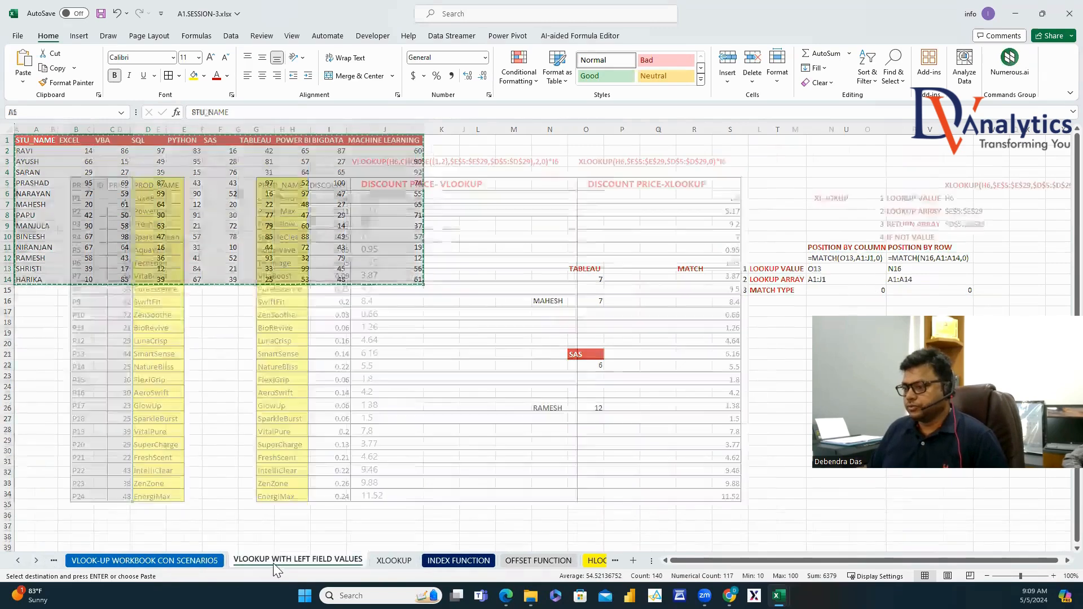
click(392, 562)
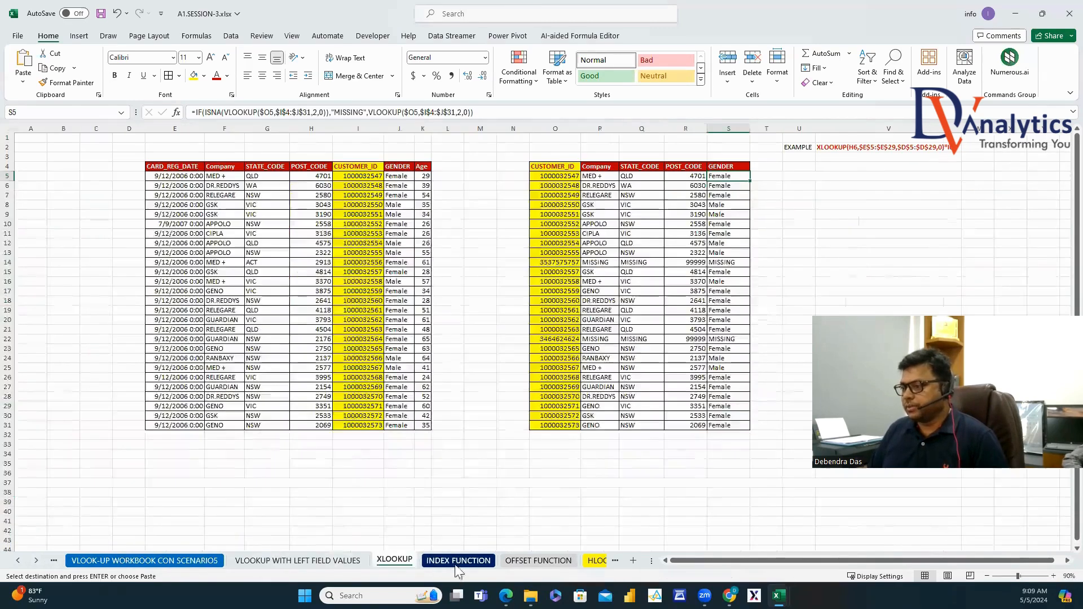
click(1058, 561)
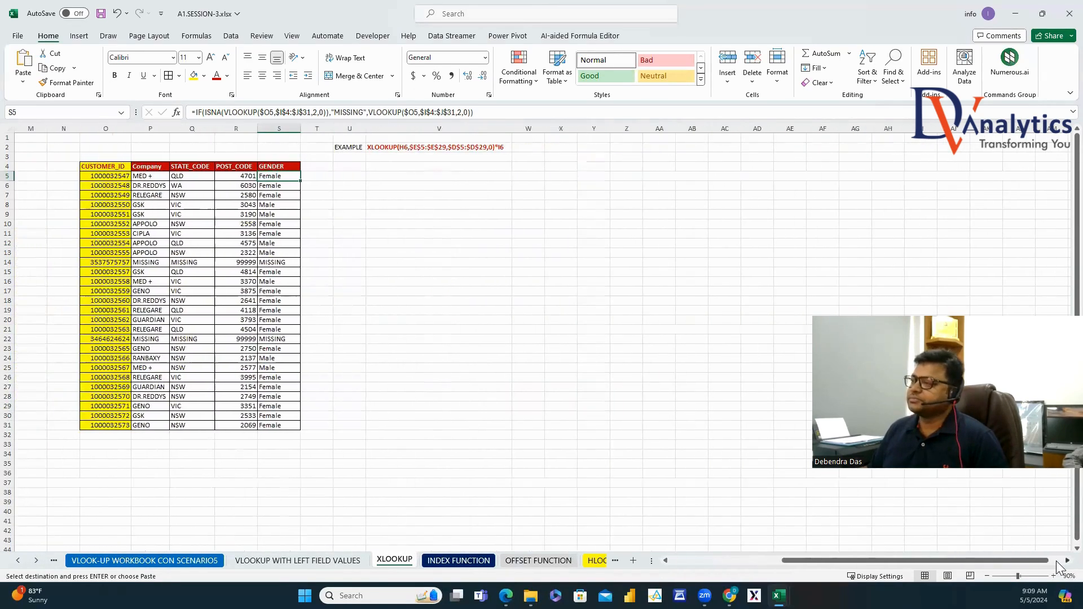
click(443, 167)
key(ctrl+v)
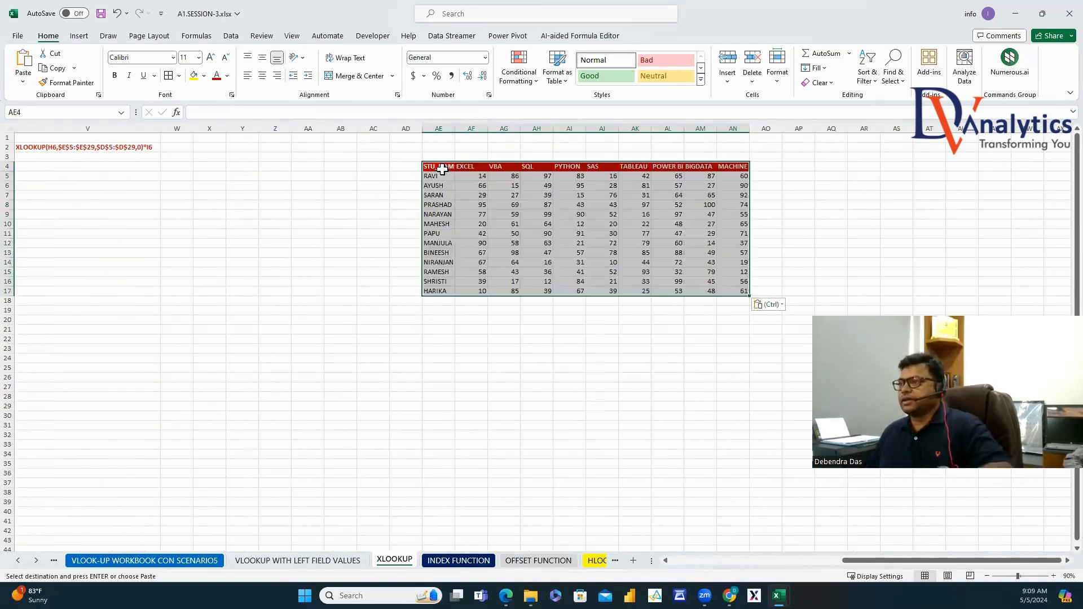
Enter TEST in AA3 and format it red and bold.
click(298, 162)
text(TEST)
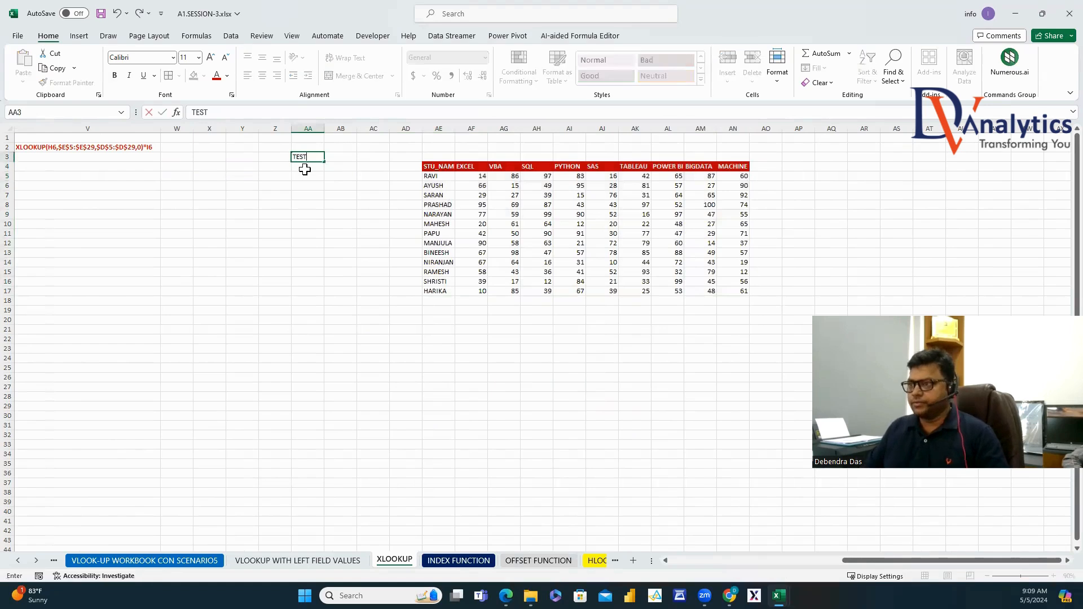
key(Up)
click(312, 158)
click(216, 76)
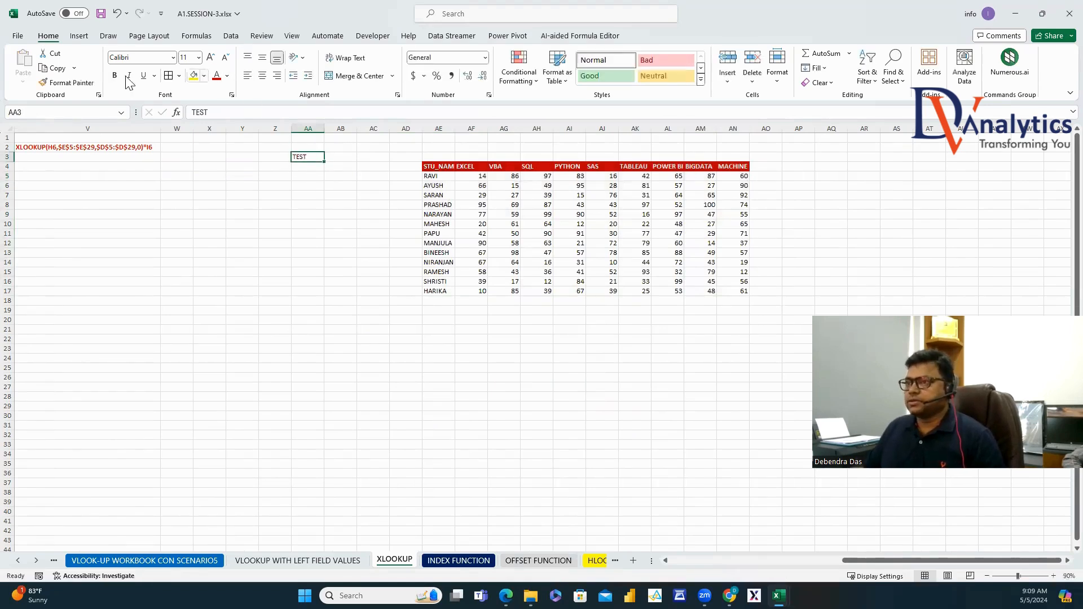
click(114, 75)
Move the STU_NAME column between PYTHON and SAS and widen column AI to fit.
drag(448, 168, 454, 293)
key(ctrl+x)
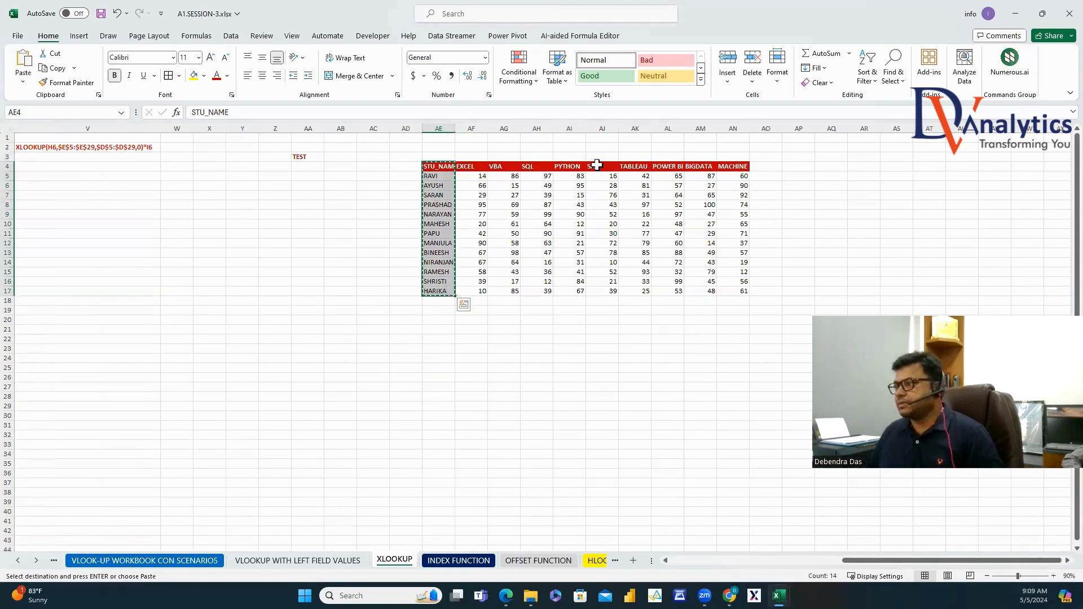
right_click(597, 167)
click(641, 294)
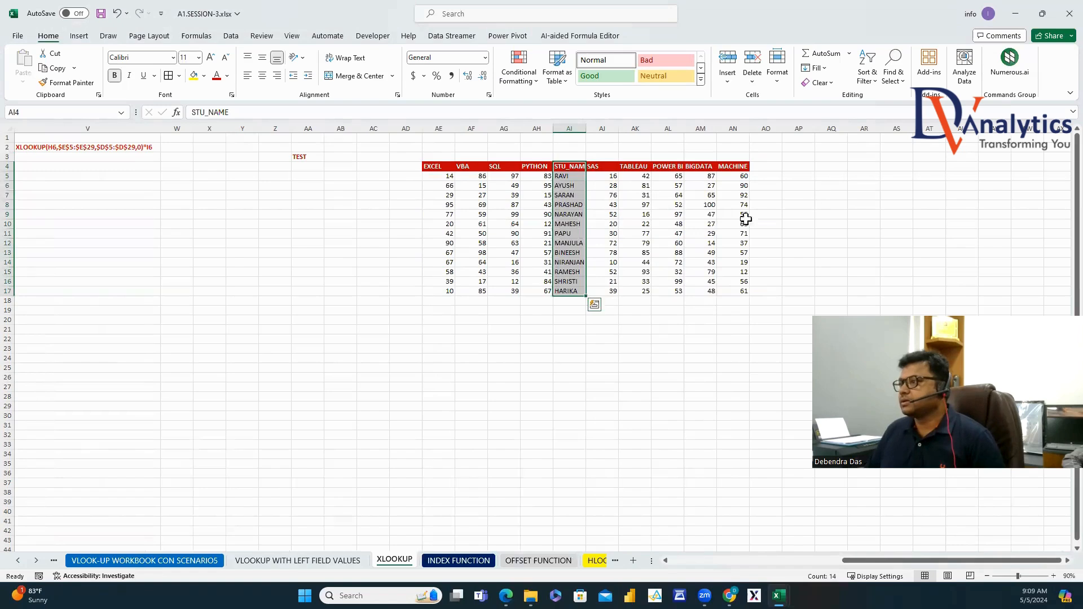
click(831, 195)
double_click(587, 125)
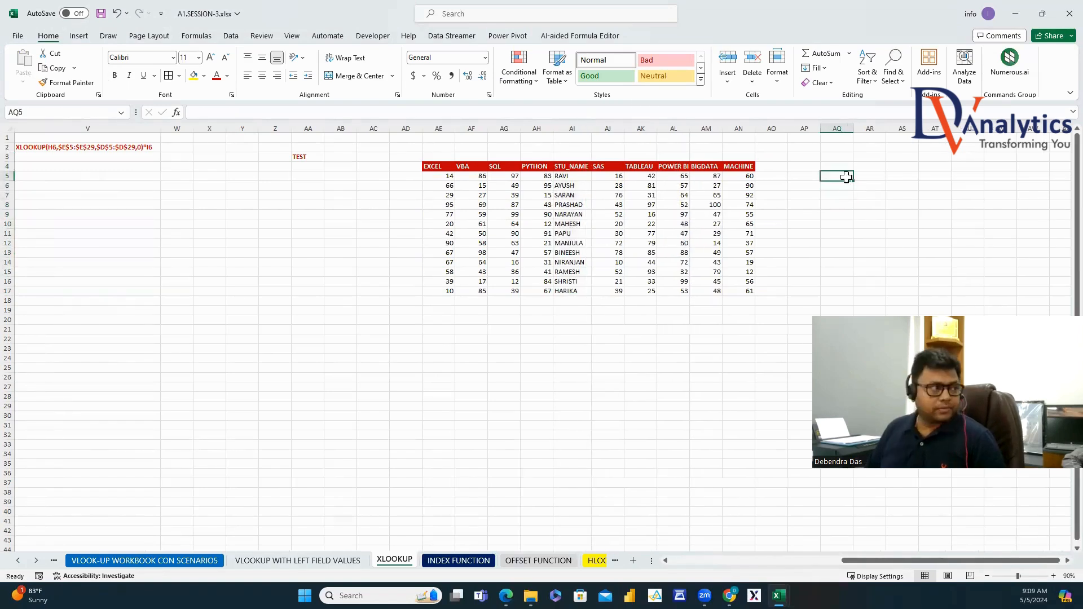
click(437, 168)
drag(496, 200, 534, 294)
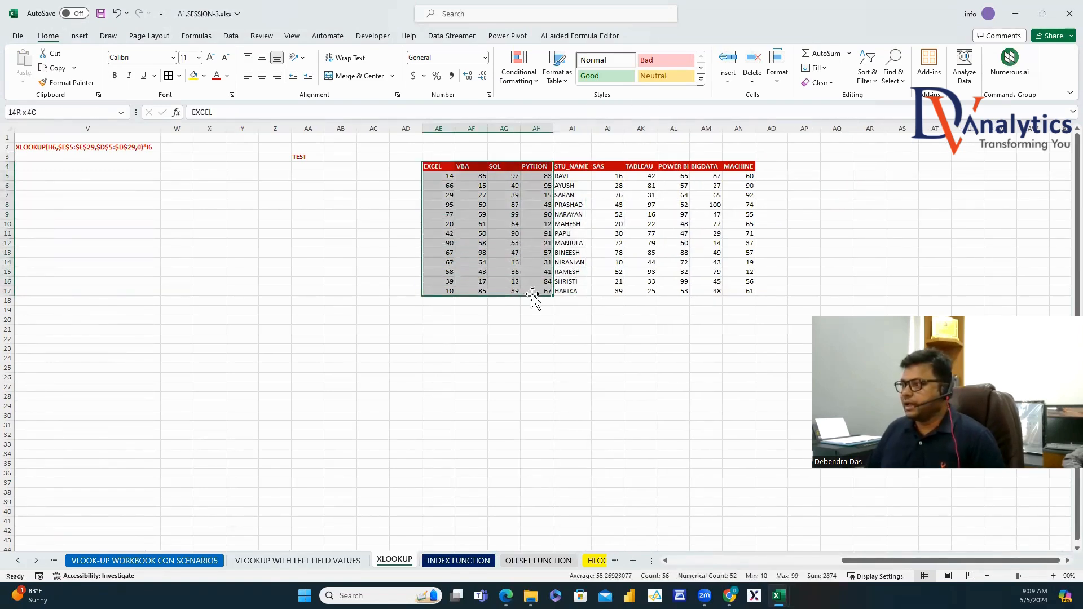
drag(606, 167, 734, 289)
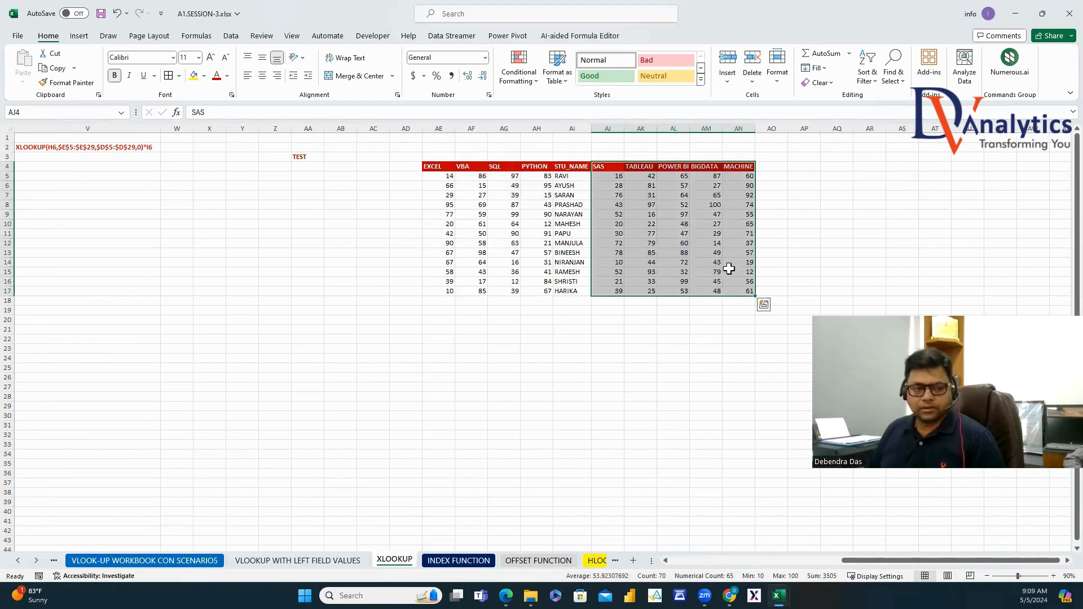
Copy the student names to AR4, then move MAHESH through BINEESH to the top at AR5.
scroll(1059, 548, right, 3)
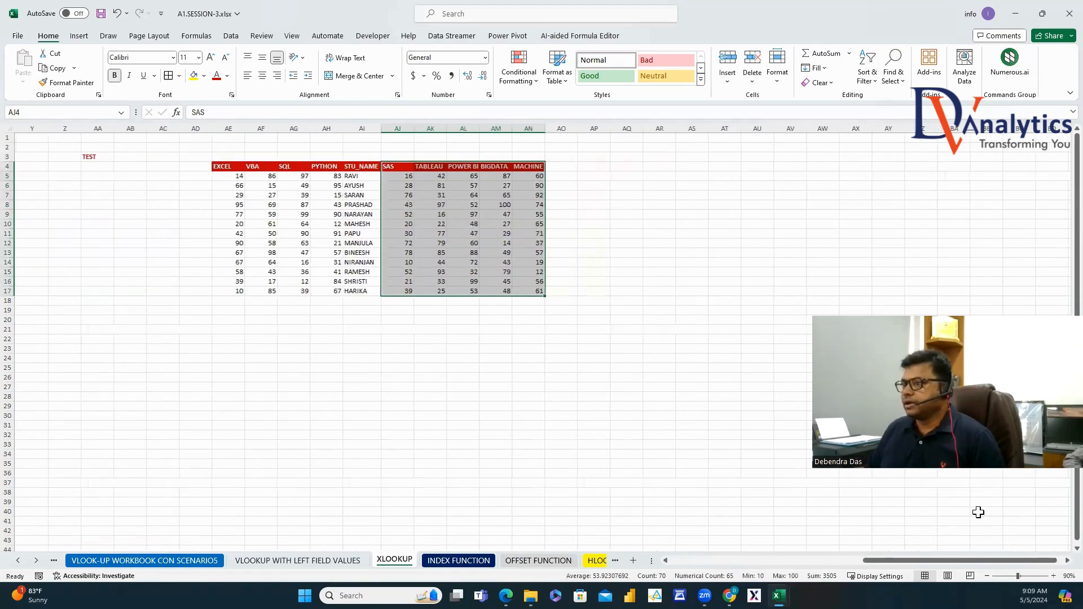
drag(365, 164, 363, 291)
key(ctrl+c)
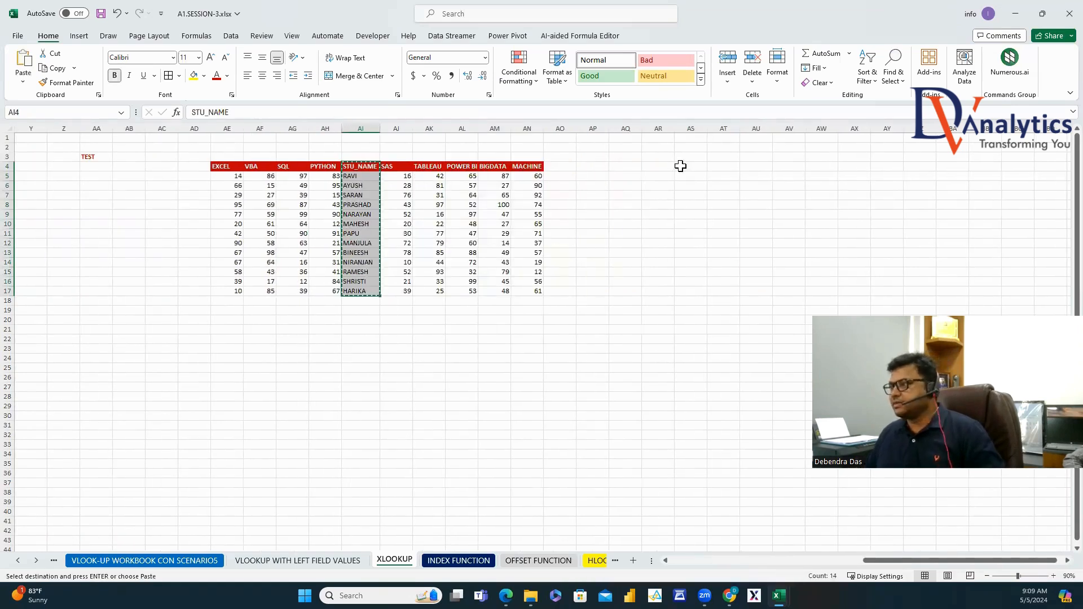
click(664, 164)
key(ctrl+v)
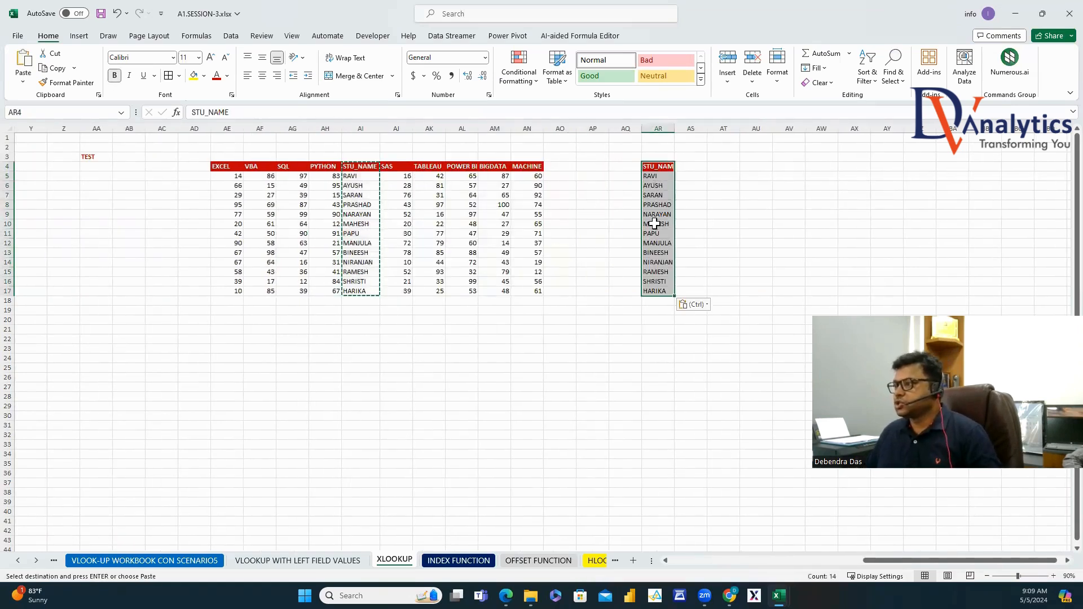
drag(655, 224, 659, 252)
key(ctrl+c)
right_click(654, 177)
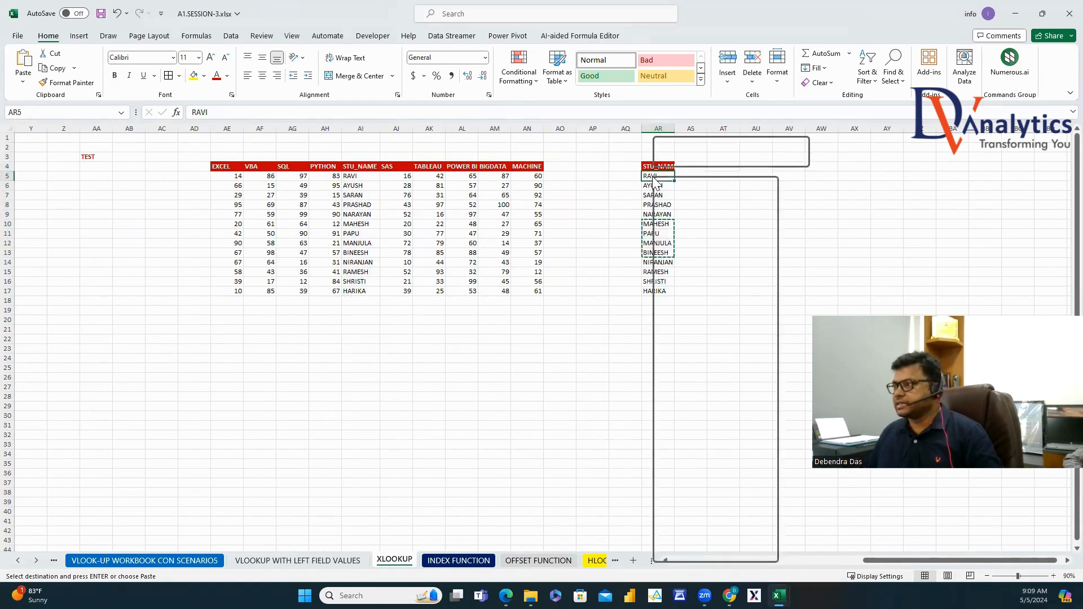
click(698, 305)
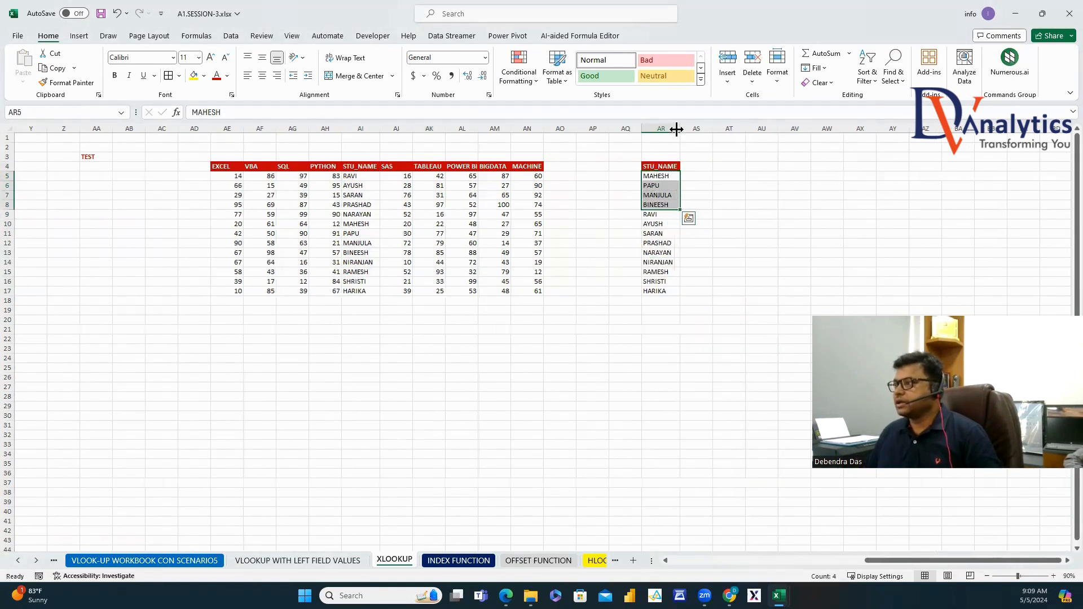
click(867, 195)
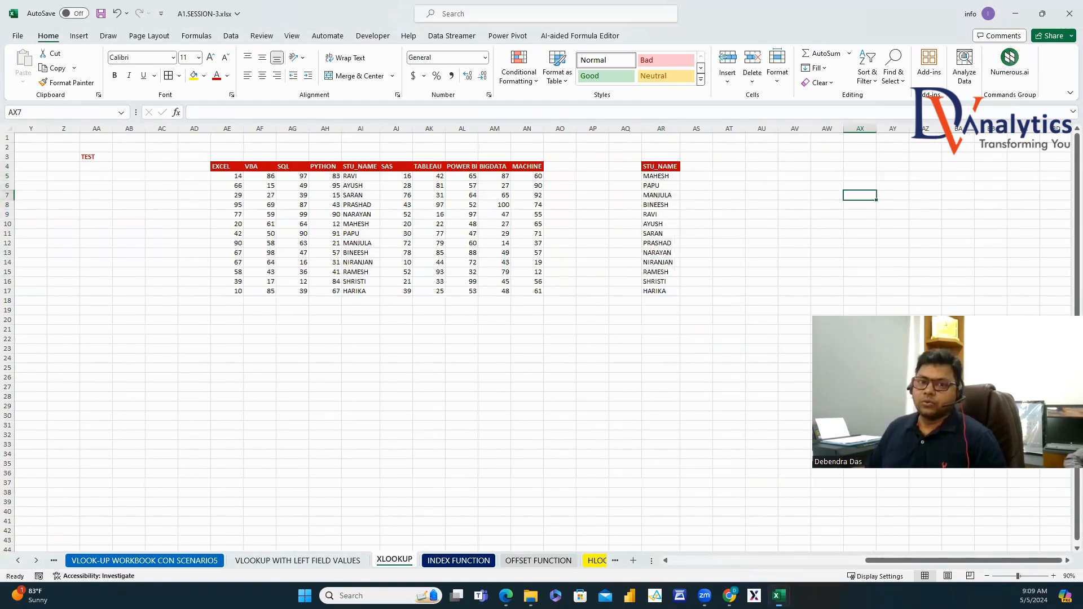
Copy the SAS, BIGDATA, EXCEL, SQL and PYTHON headers into AS4:AW4.
click(694, 167)
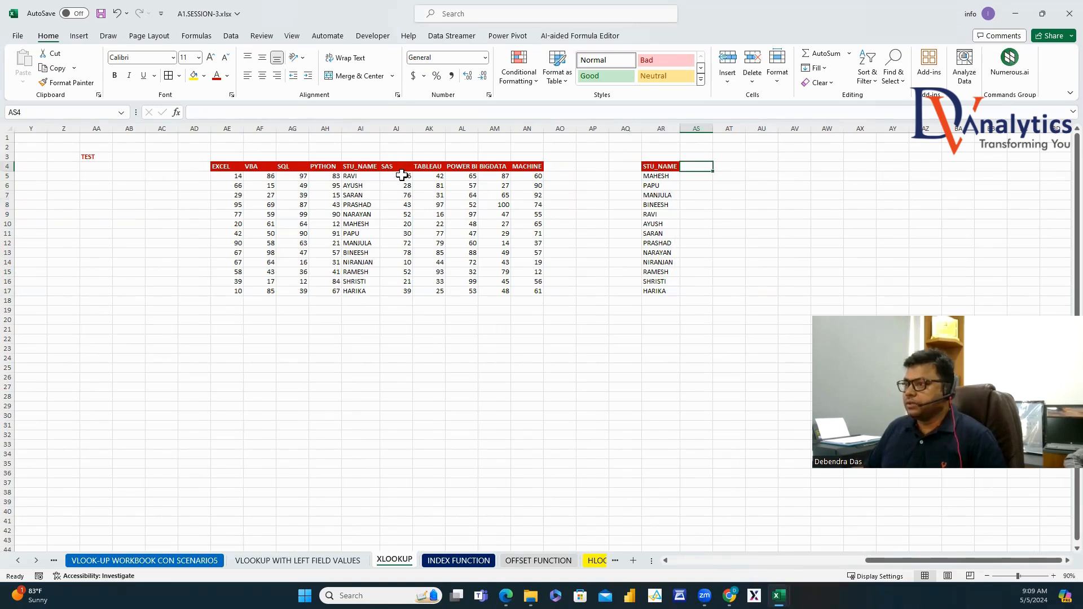
click(396, 166)
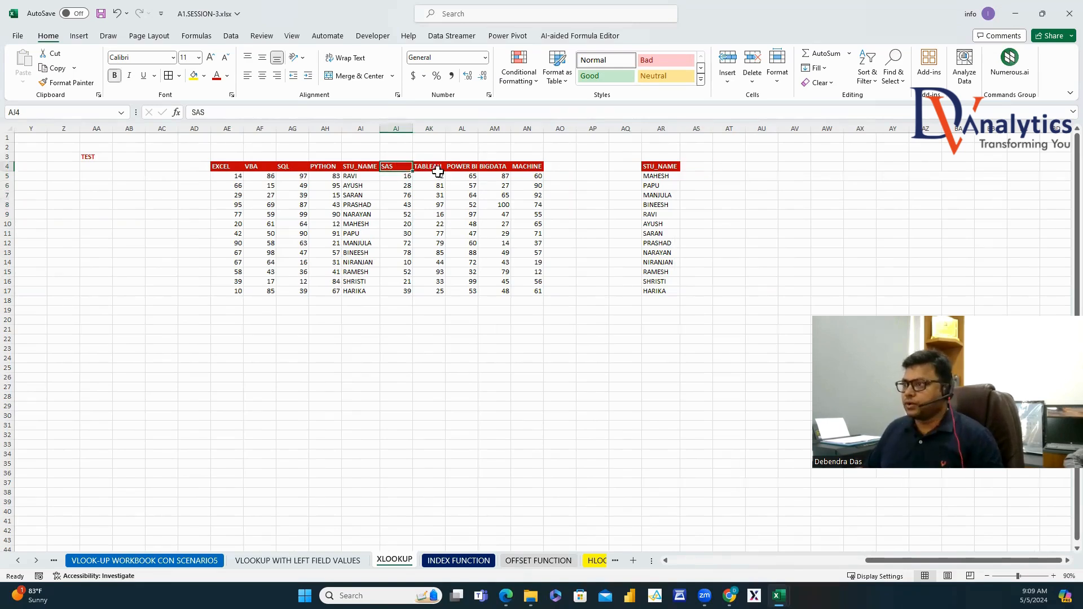
ctrl+click(491, 167)
key(ctrl+c)
click(694, 167)
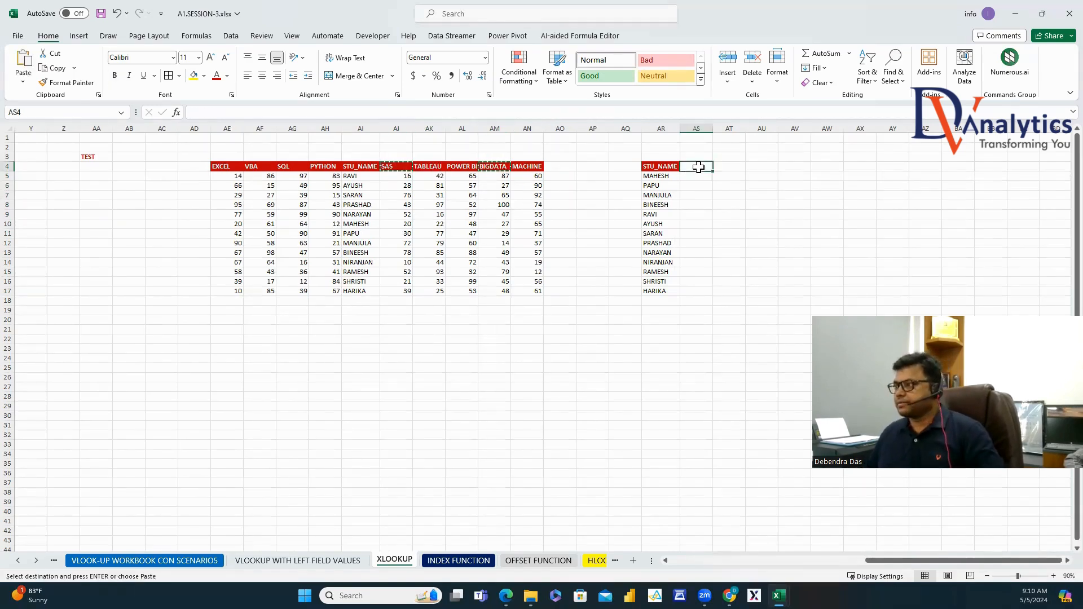
key(ctrl+v)
click(225, 167)
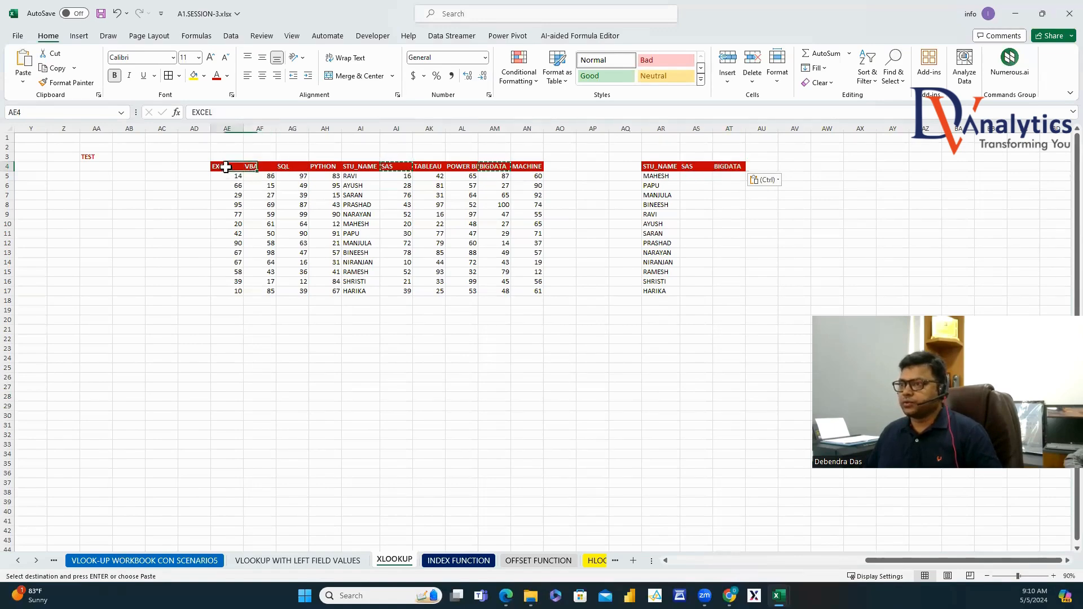
ctrl+click(288, 166)
ctrl+click(324, 167)
key(ctrl+c)
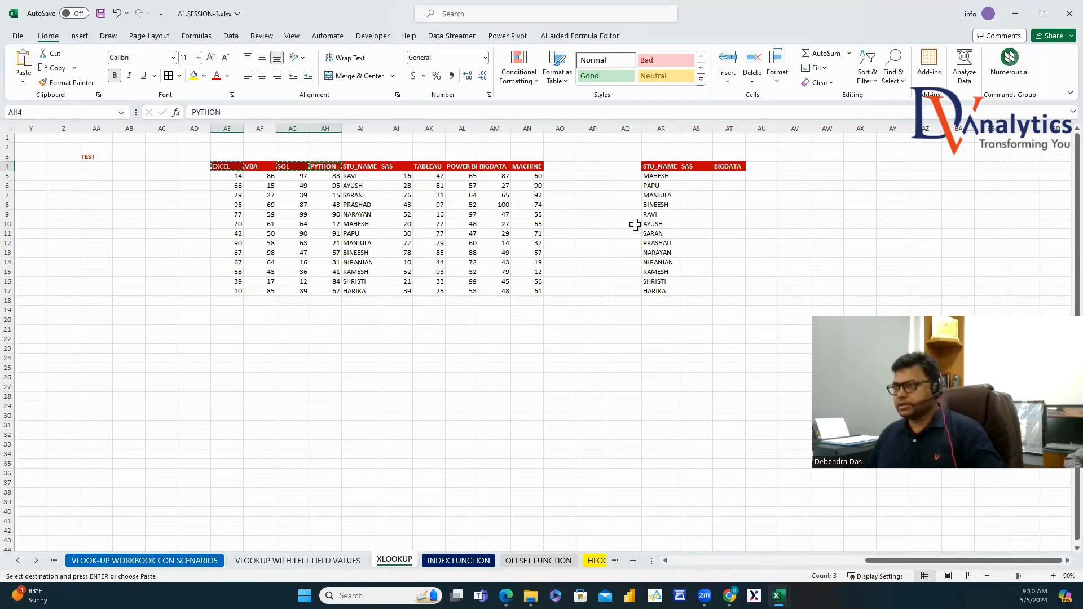
click(763, 166)
key(ctrl+v)
click(925, 176)
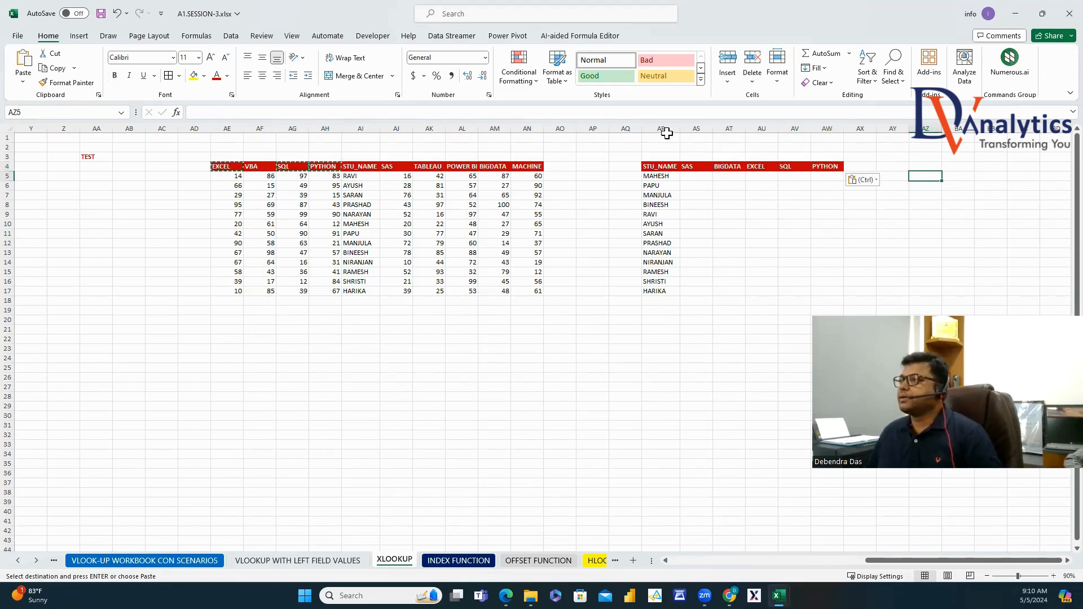
In AS5, enter =VLOOKUP(AR5,AI4:AN17,MATCH(AS4,AI4:AN4,0),0) to return MAHESH's SAS score 20.
click(695, 178)
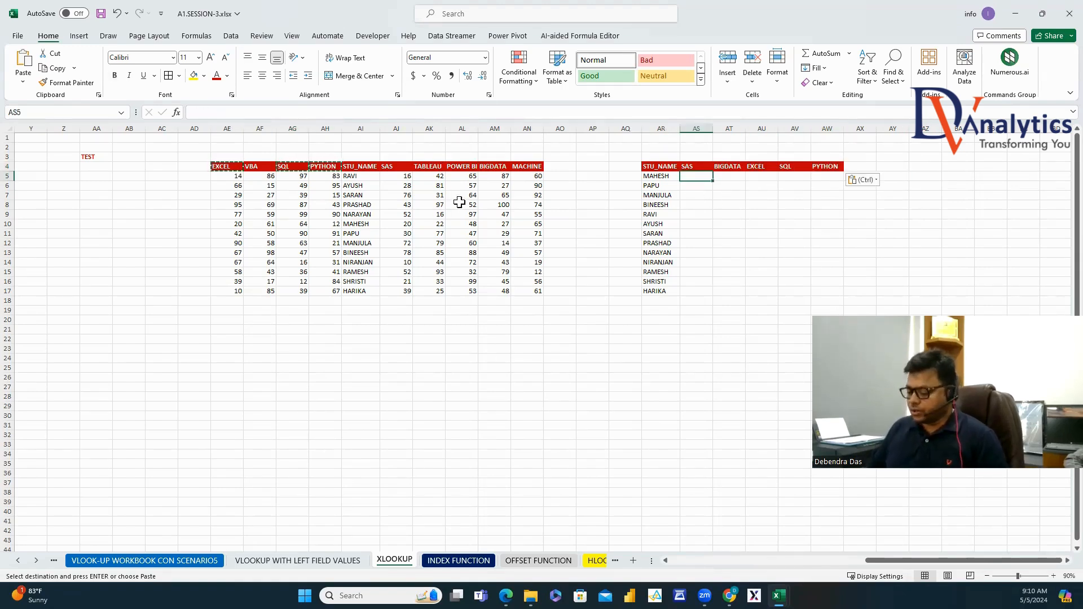
text(=VLO)
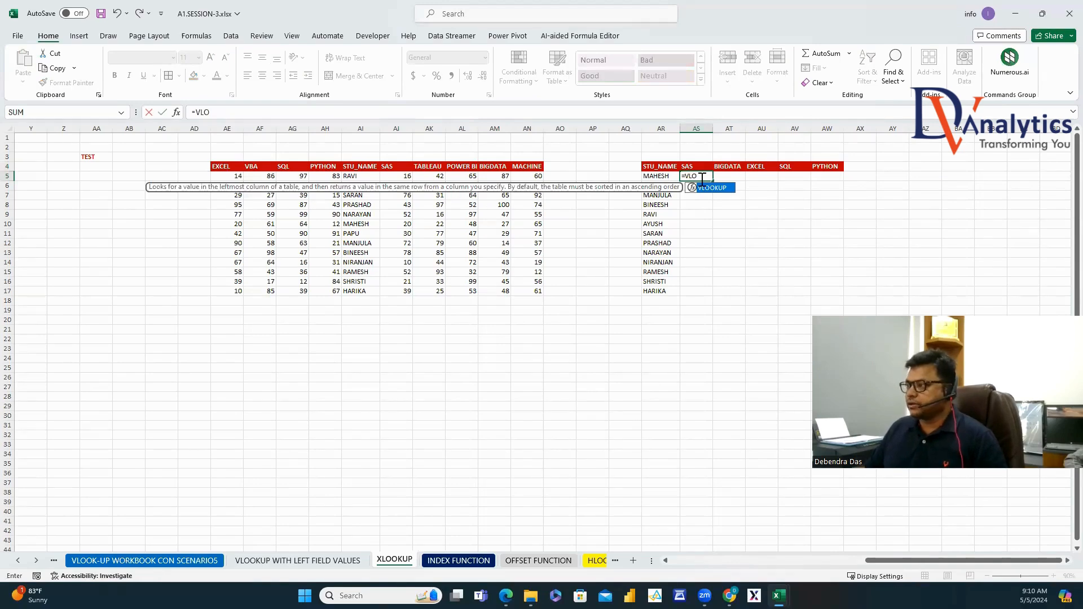
double_click(707, 193)
click(657, 177)
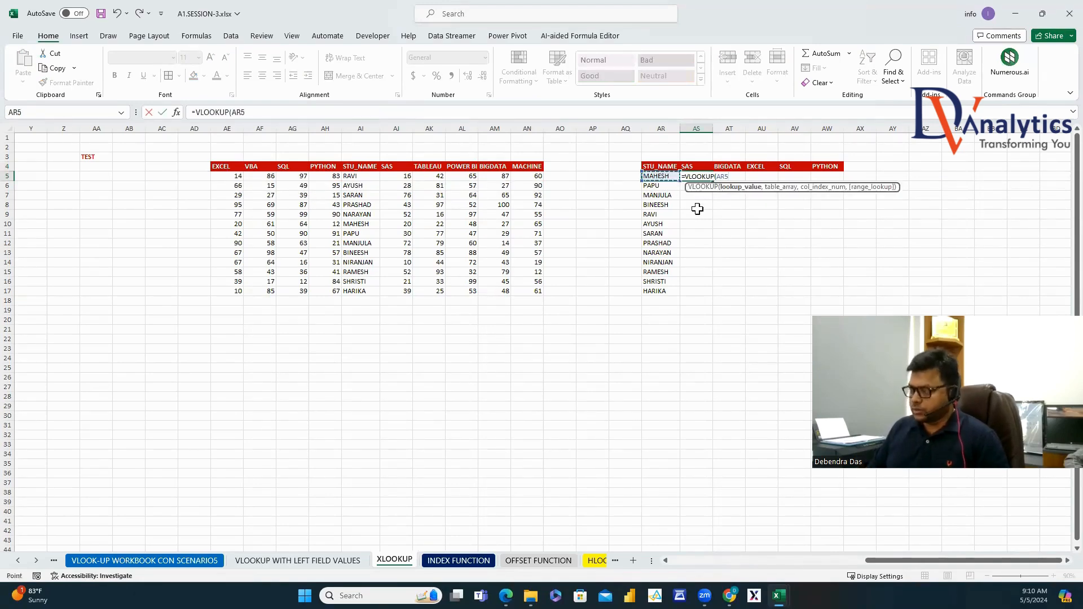
text(,)
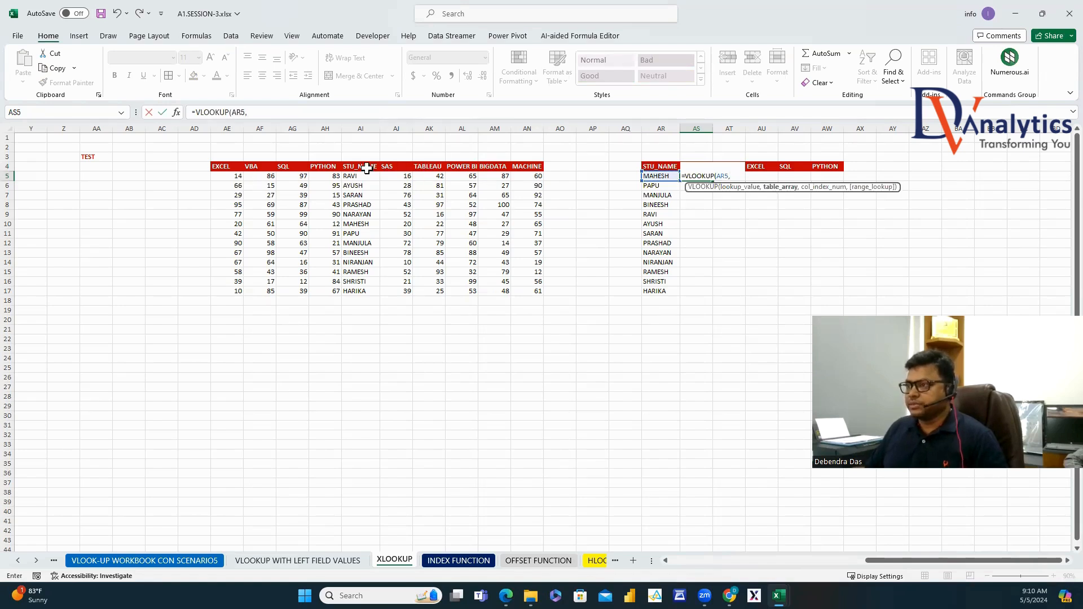
drag(367, 168, 544, 285)
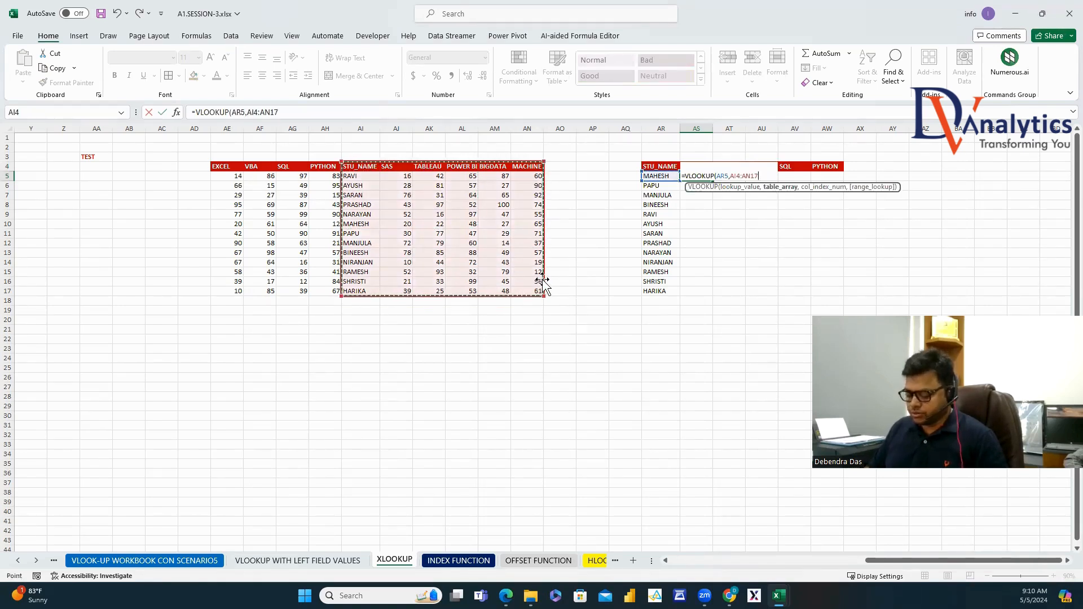
text(,MATCH()
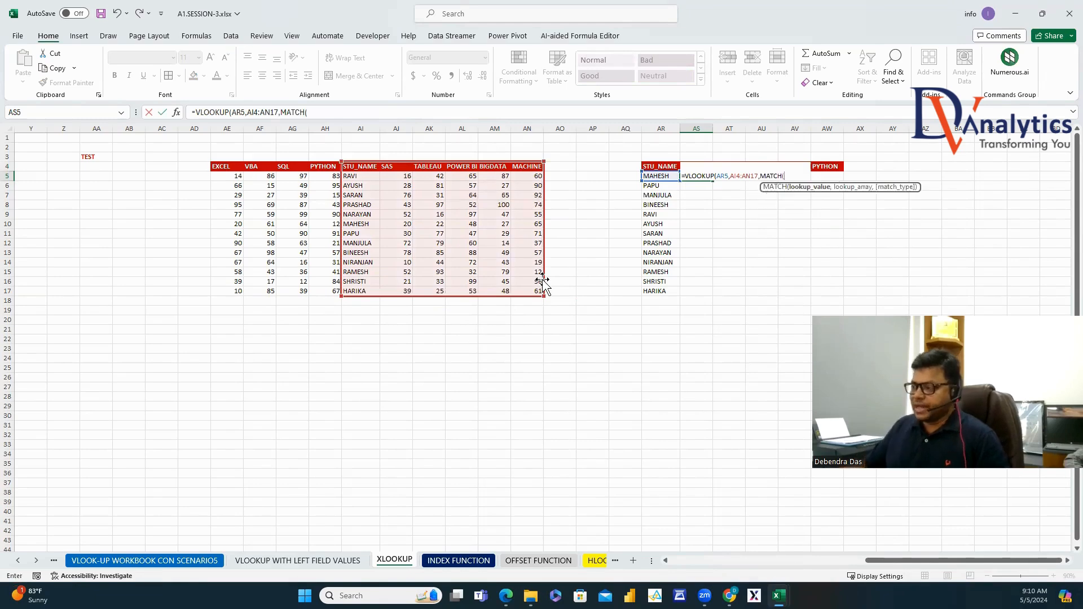
click(694, 156)
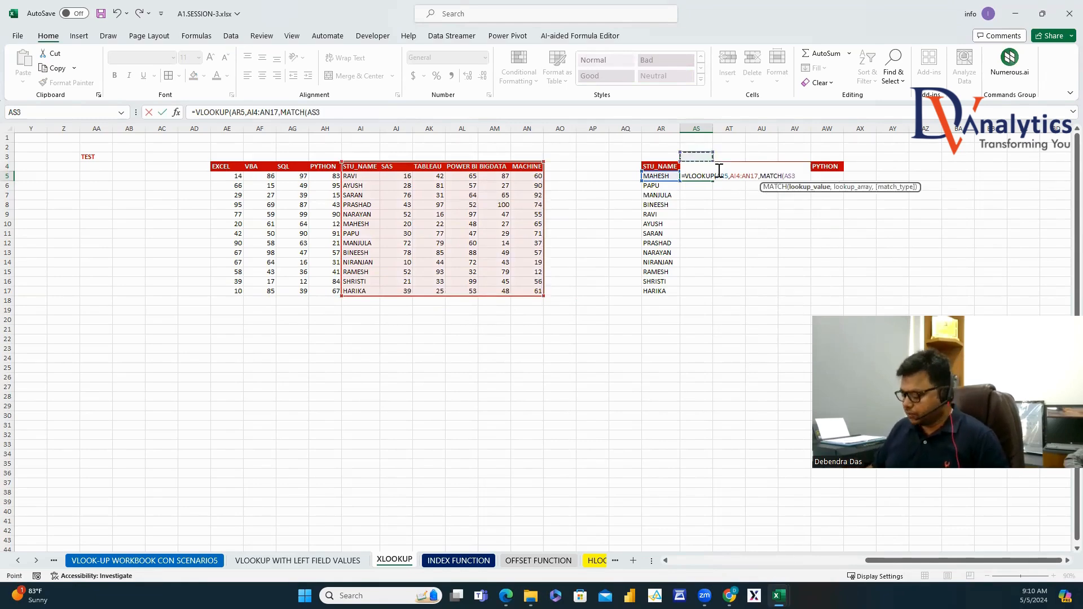
key(Down)
text(,)
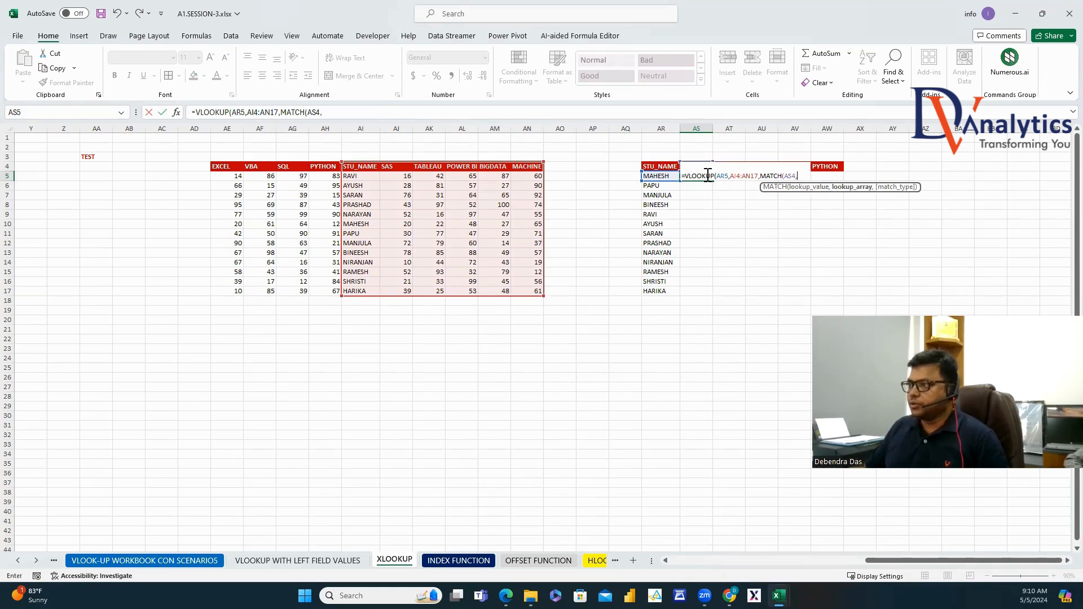
drag(376, 171, 519, 165)
text(,0),0)
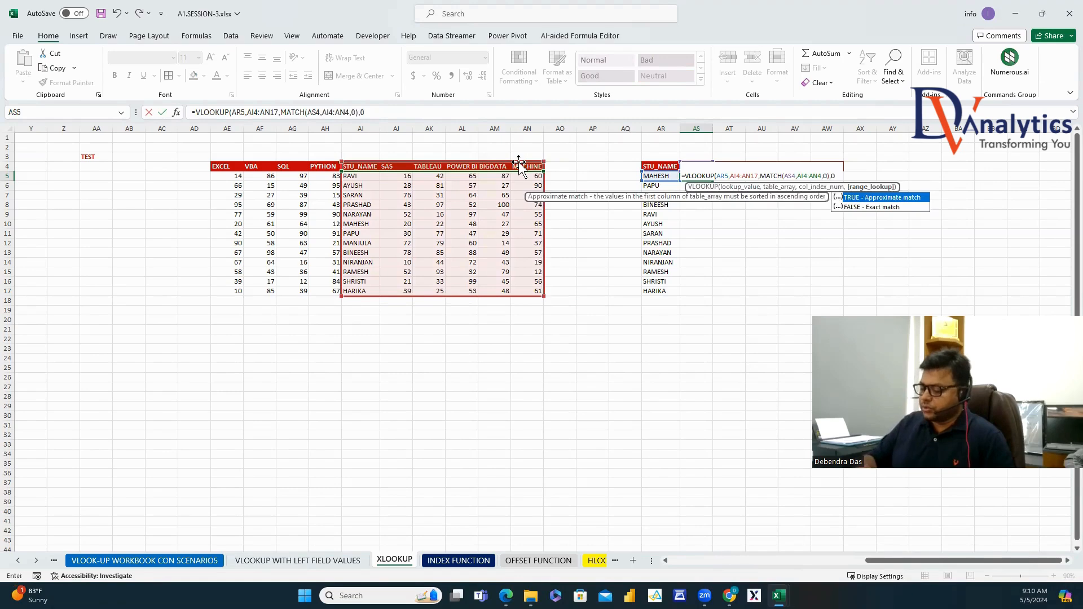
key(Return)
Make the lookup value, table range and MATCH header range in AS5's formula absolute.
click(696, 176)
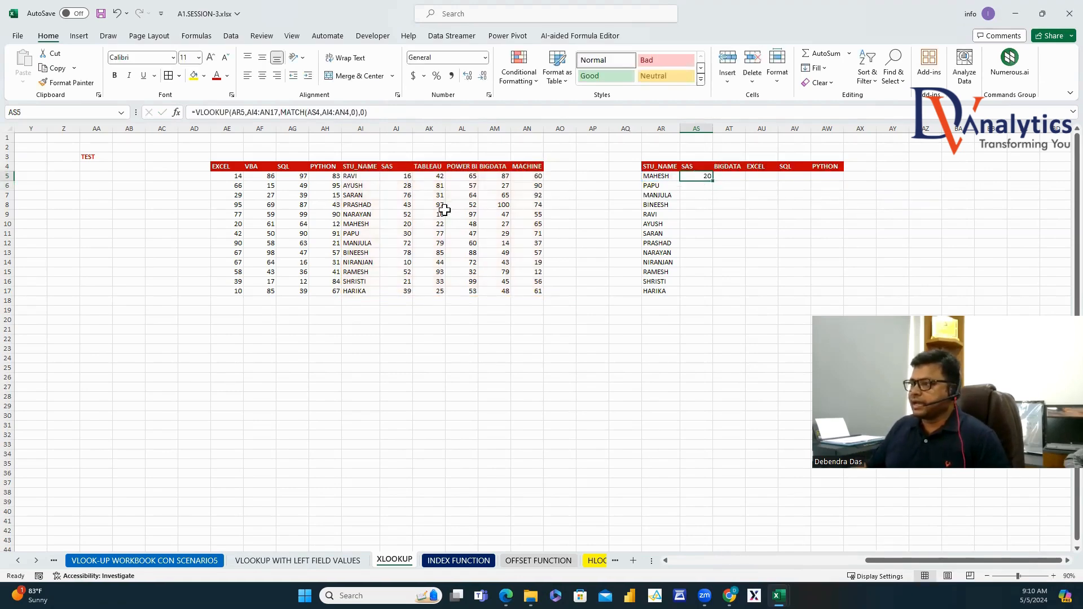
click(365, 224)
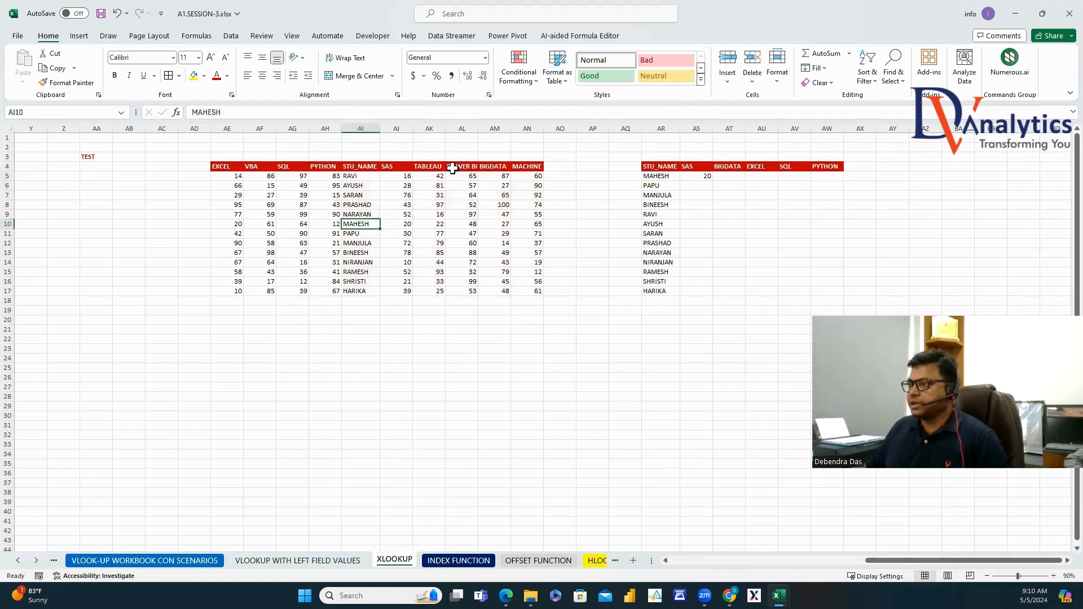
click(699, 176)
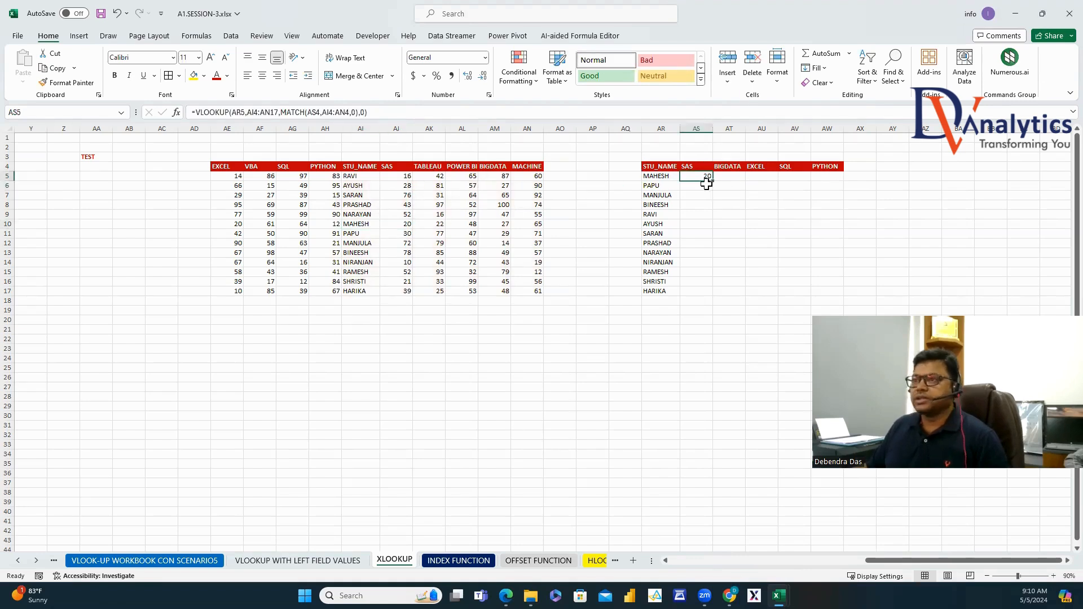
click(234, 112)
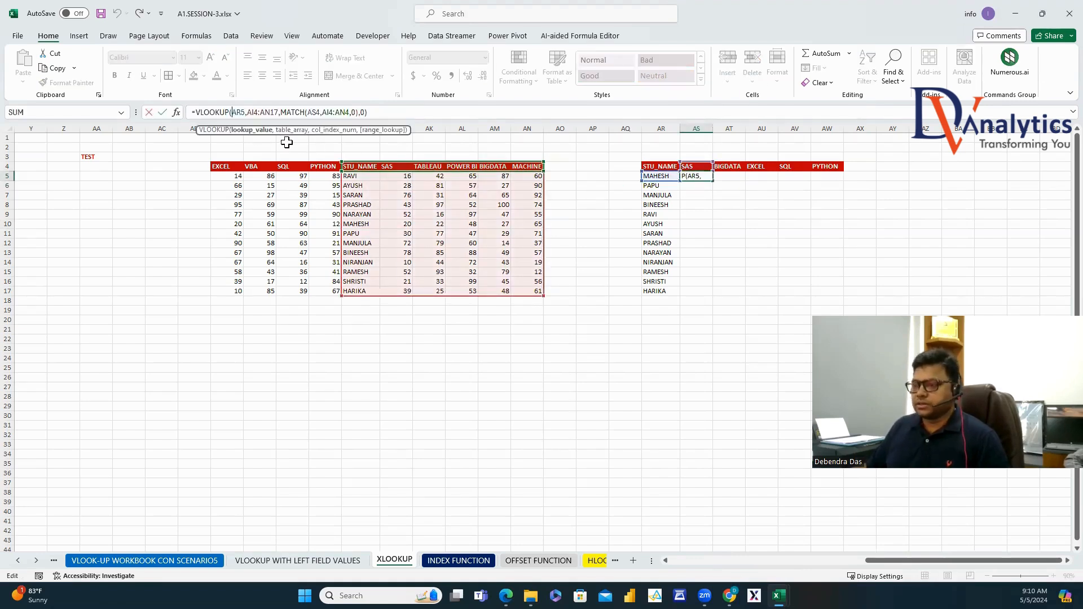
text($)
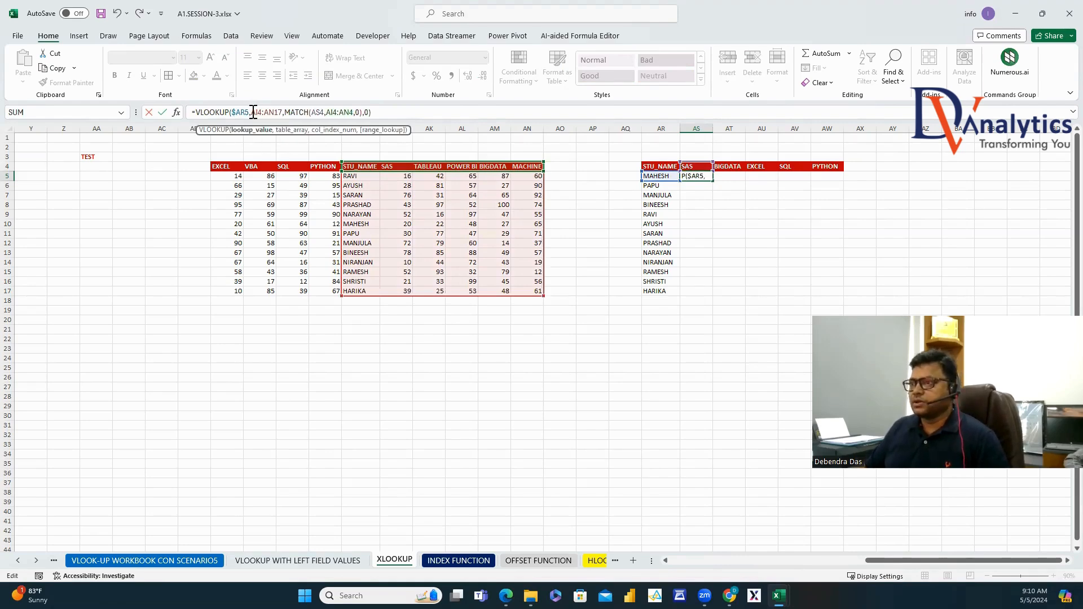
drag(253, 112, 278, 116)
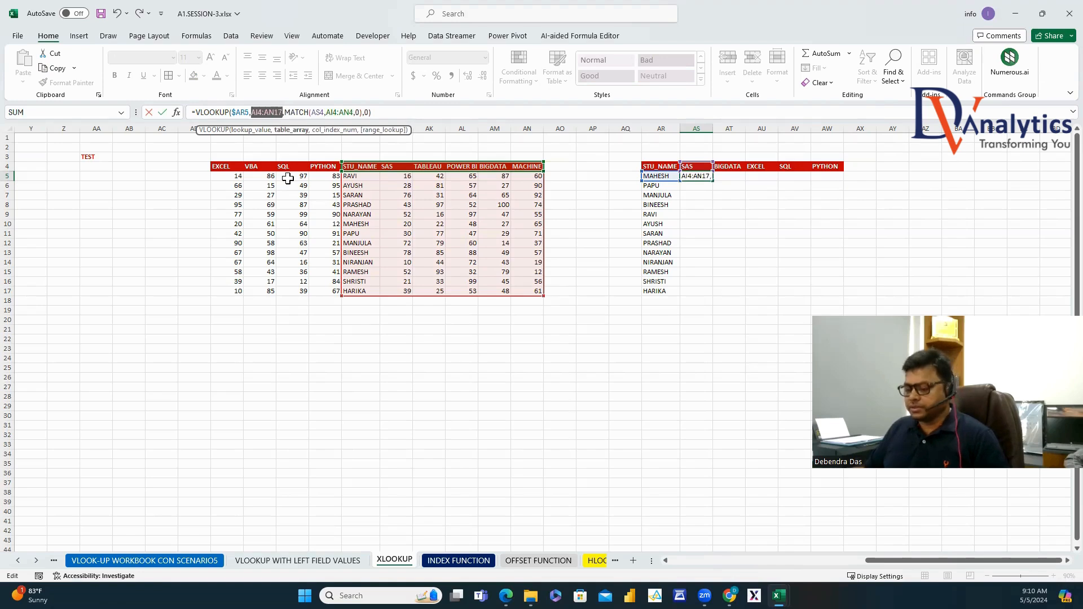
key(F4)
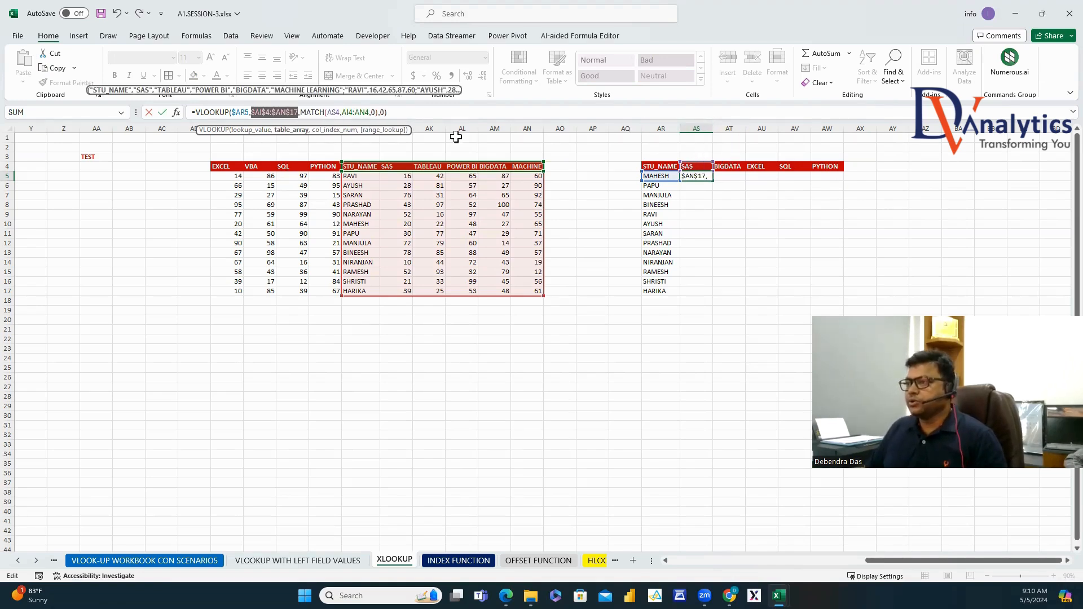
click(337, 112)
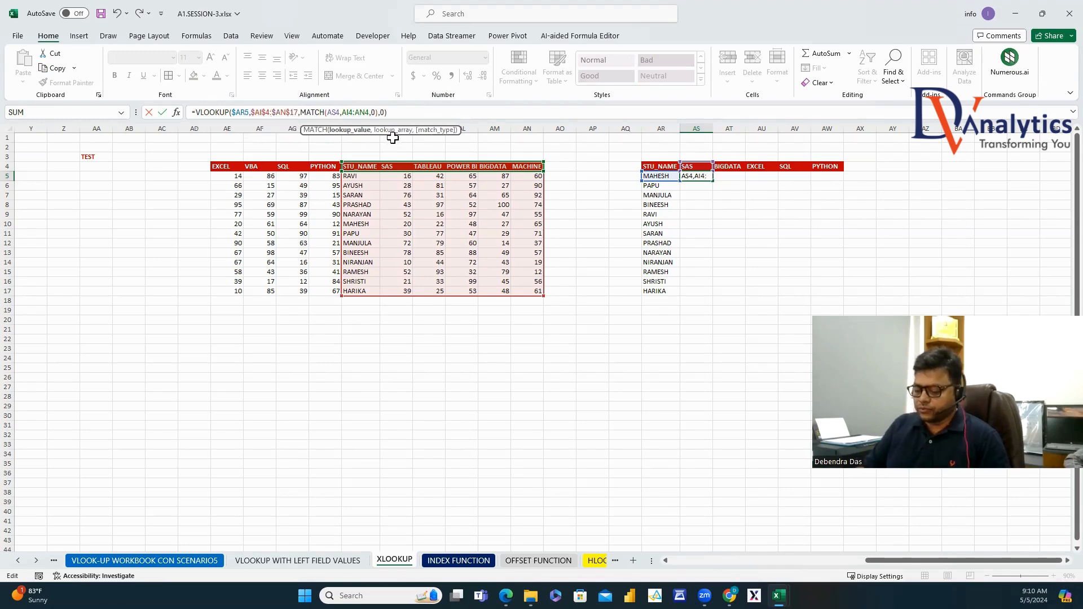
text($)
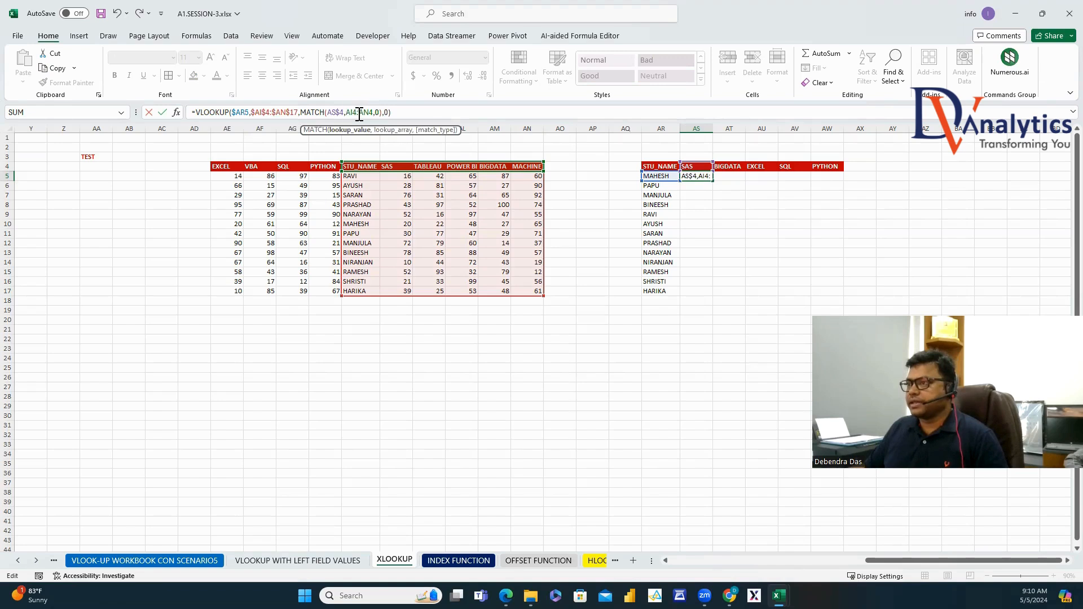
double_click(359, 112)
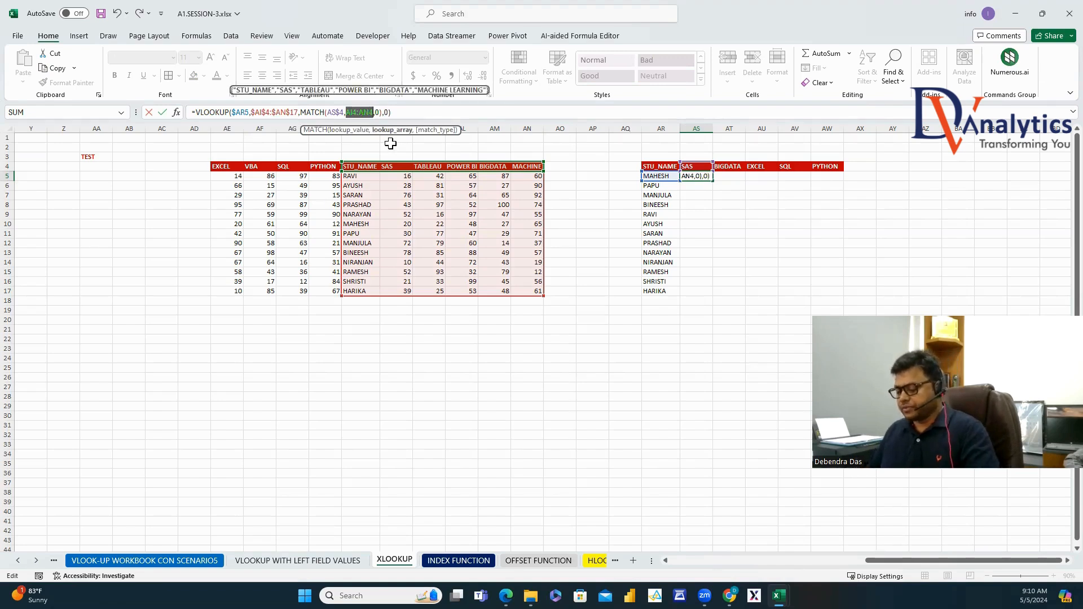
key(Return)
Fill the AS5 formula across to AU5 and down for all students.
click(705, 176)
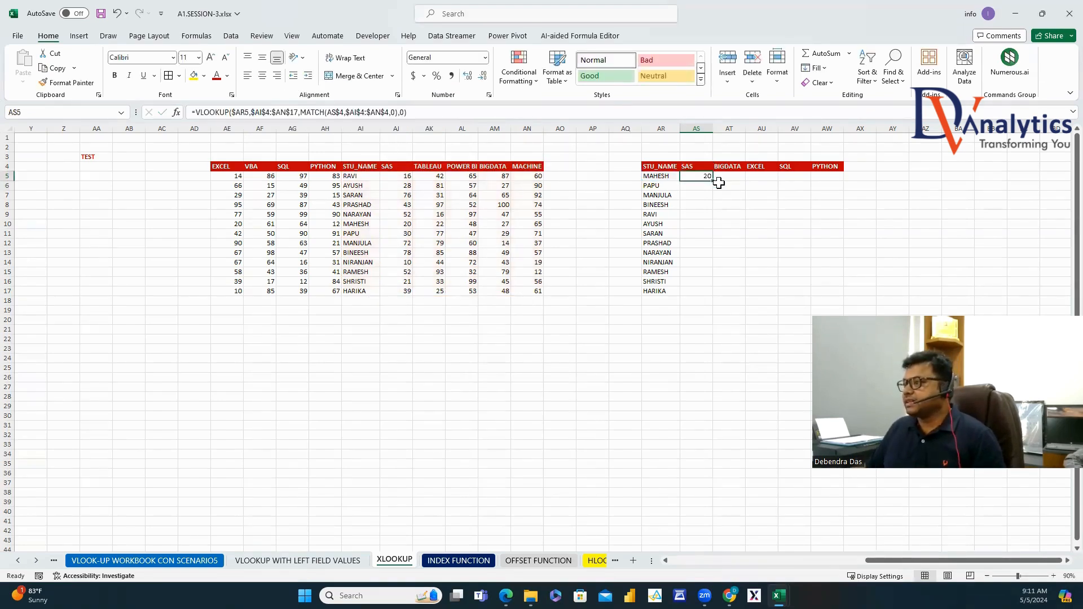
drag(715, 183, 765, 295)
double_click(779, 180)
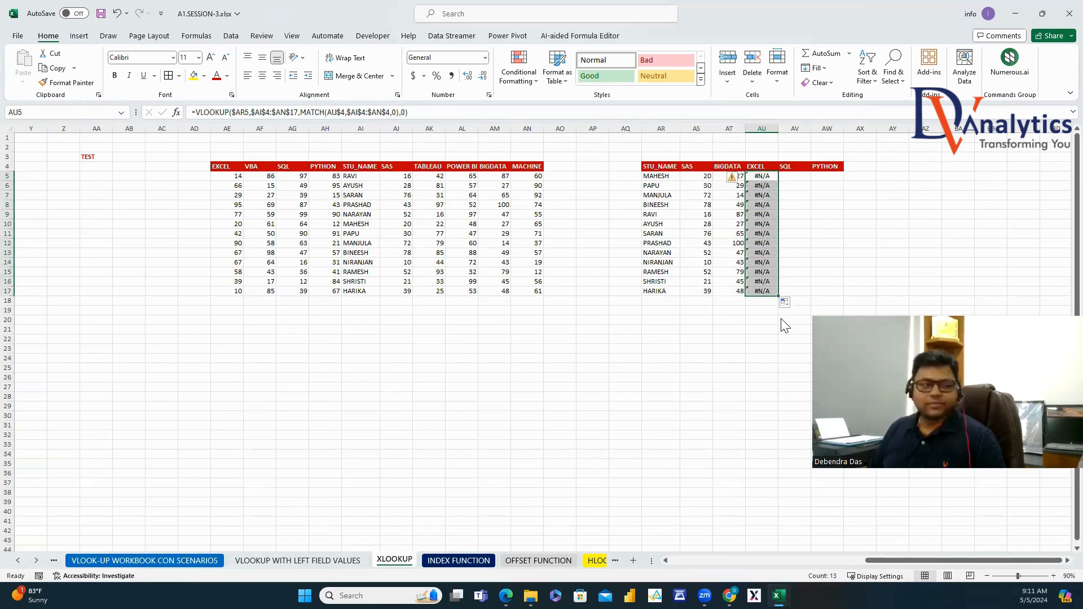
Clear the #N/A results and enter =XLOOKUP(AR5, AI4:AI17, AE4:AE17, 0) in AU5.
key(Delete)
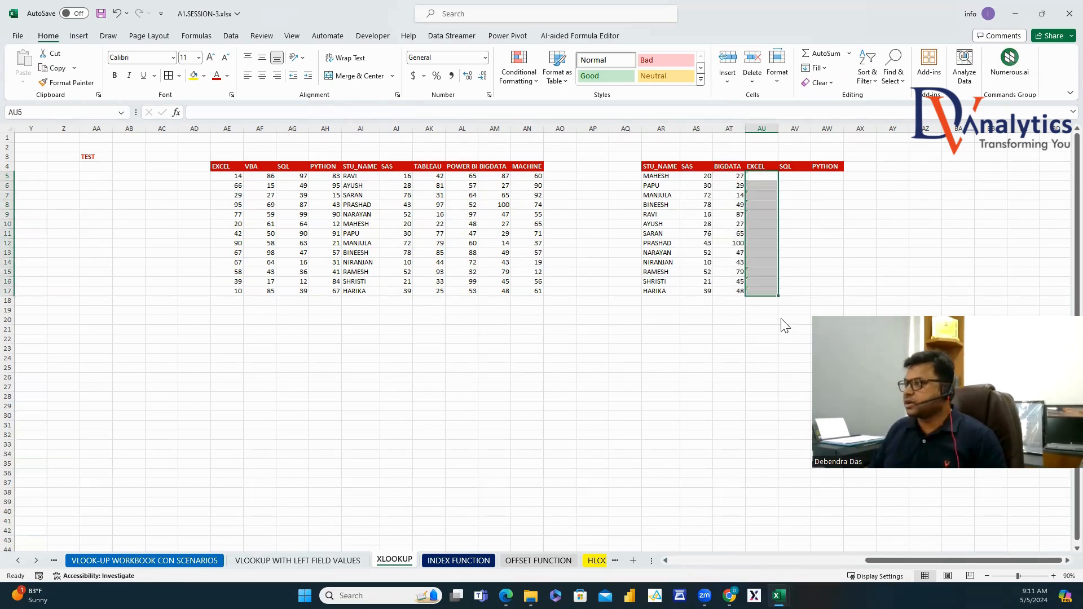
click(763, 176)
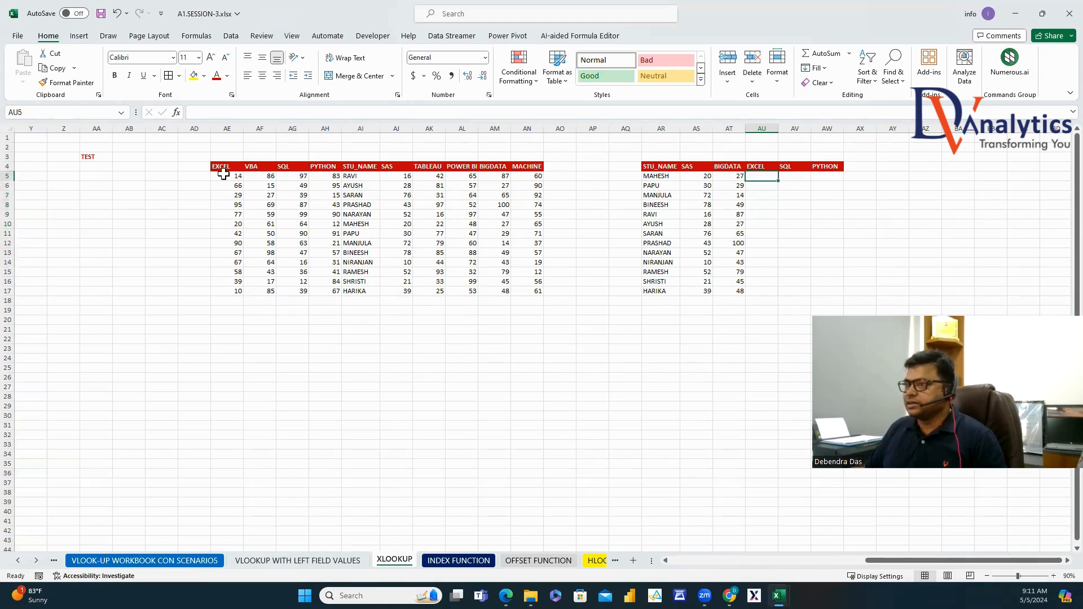
text(=X)
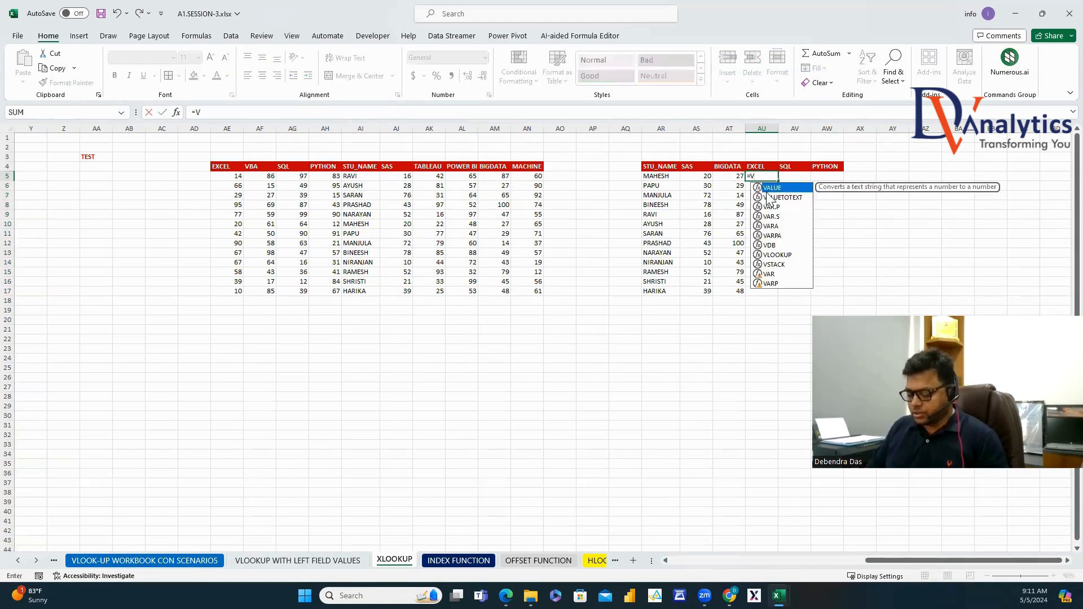
text(LO)
double_click(775, 189)
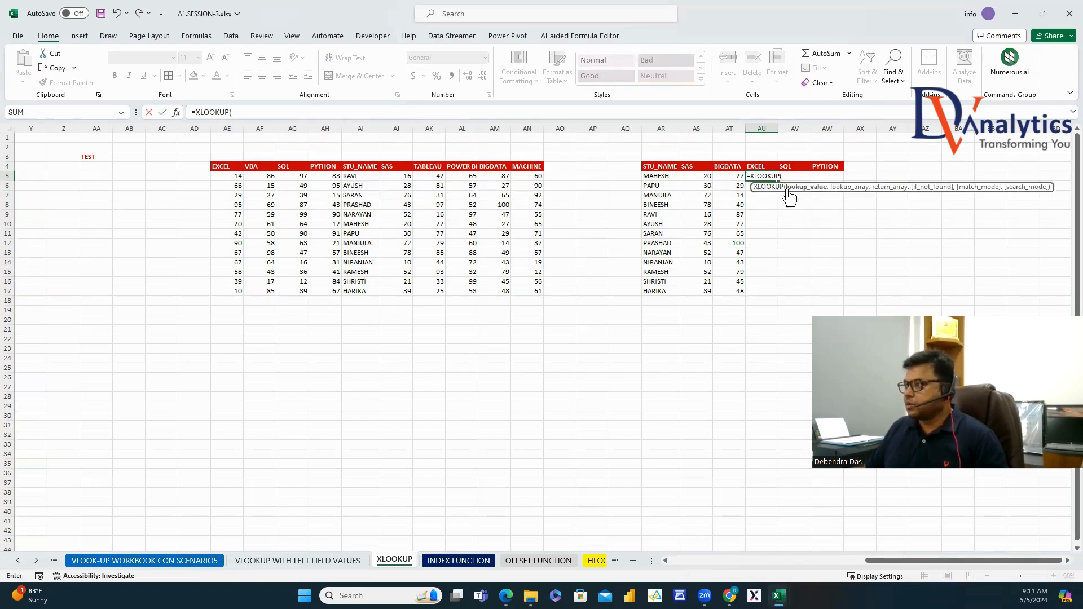
click(663, 176)
text(,)
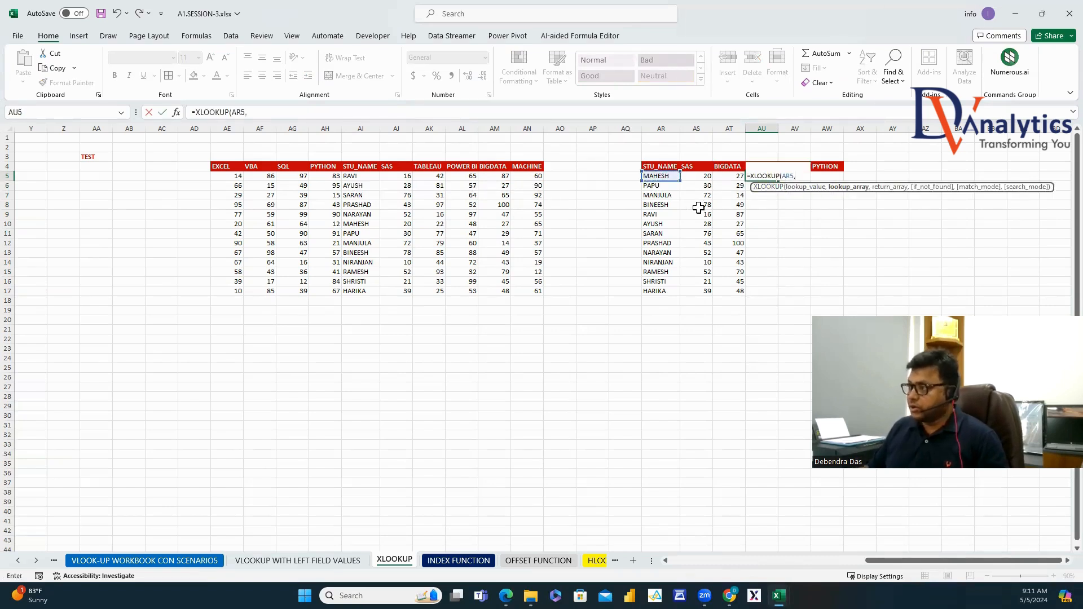
drag(360, 166, 356, 298)
text(,)
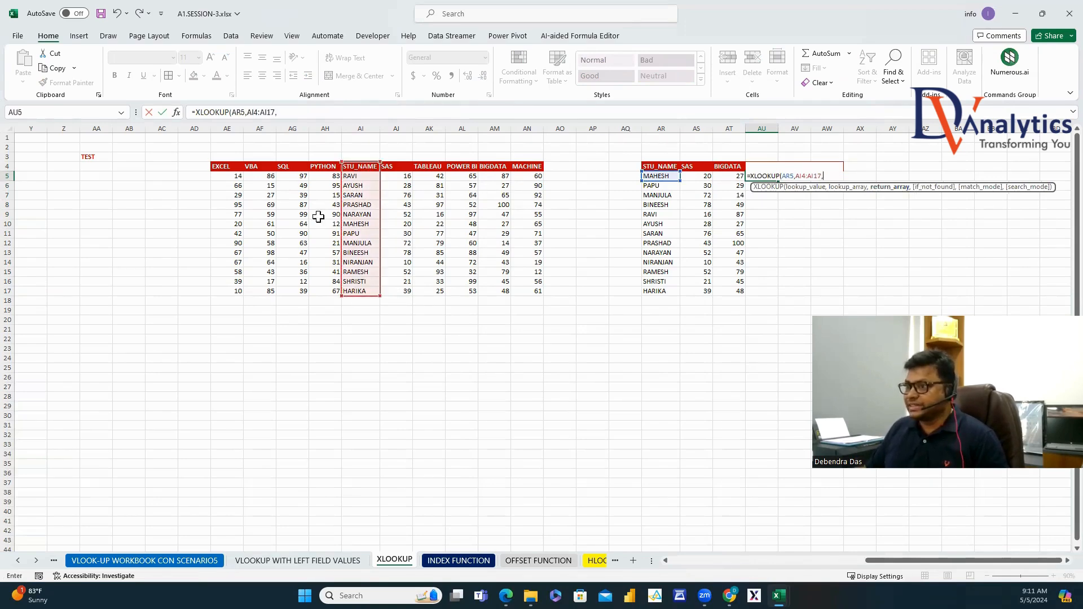
drag(229, 168, 228, 292)
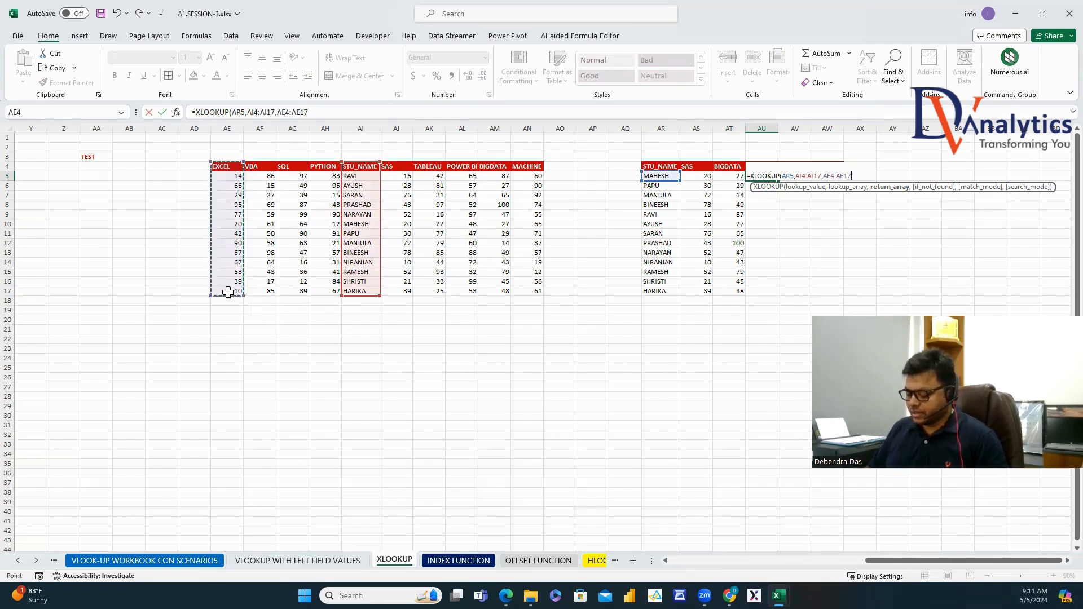
text(,)
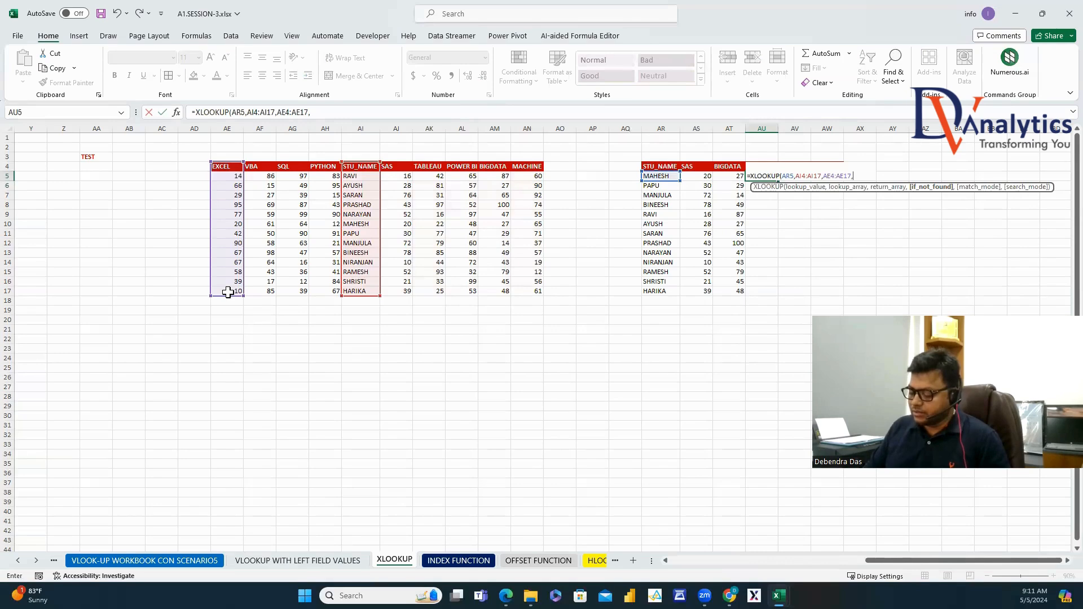
text(0))
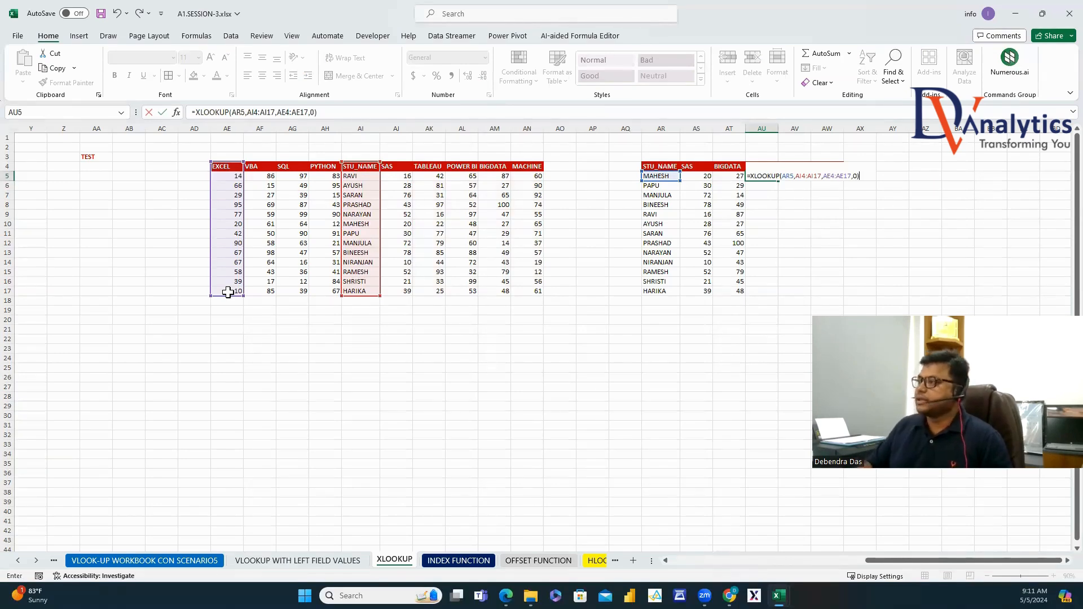
Make the AI4:AI17 and AE4:AE17 ranges absolute, then fill the EXCEL formula down to AU17.
click(783, 177)
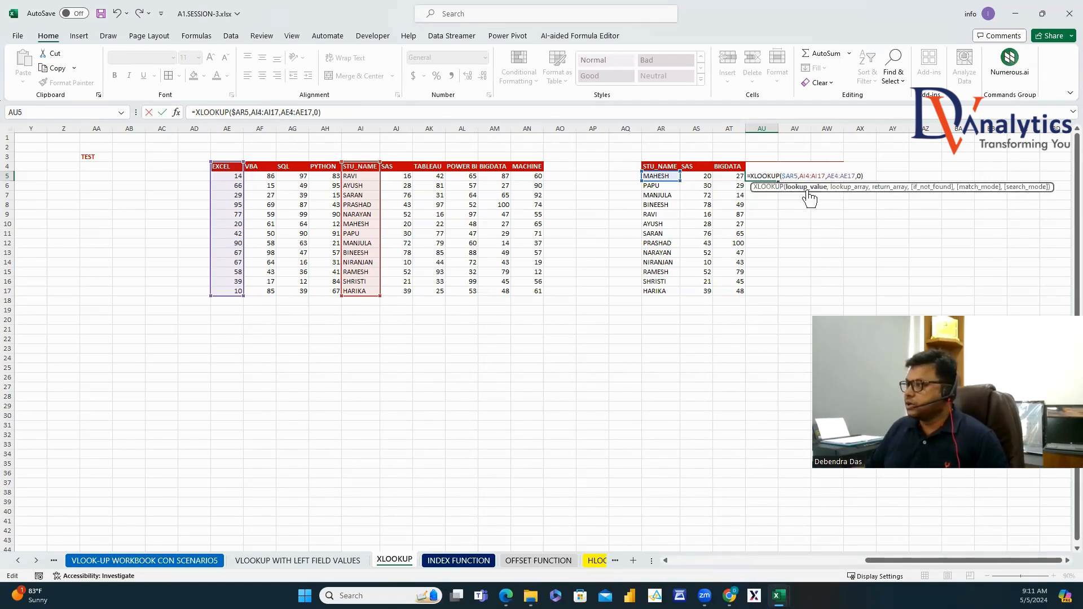
drag(800, 175, 825, 171)
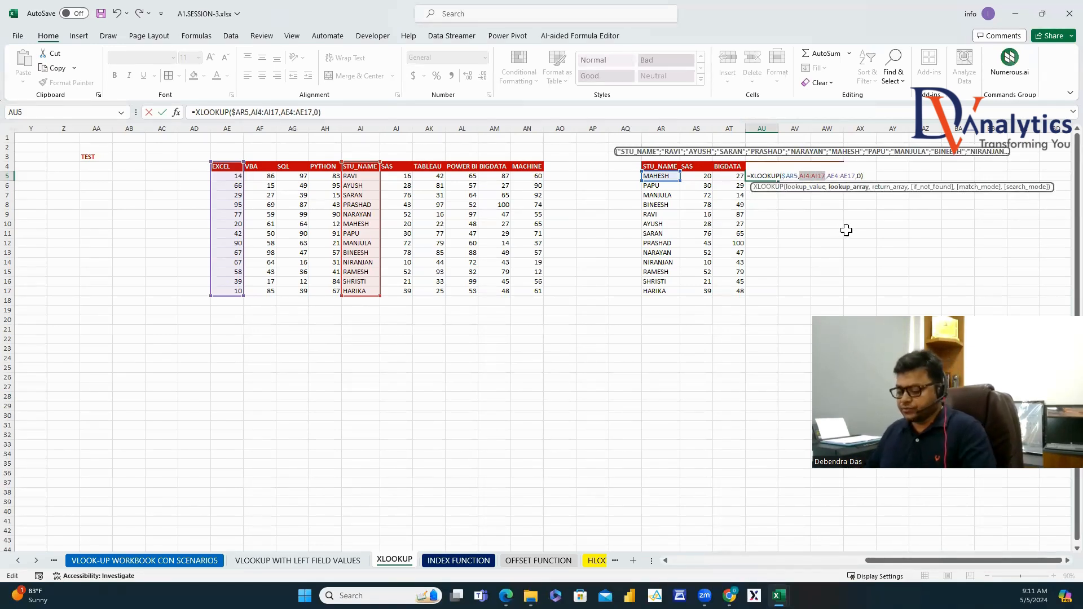
key(F4)
drag(844, 176, 871, 176)
key(F4)
key(Return)
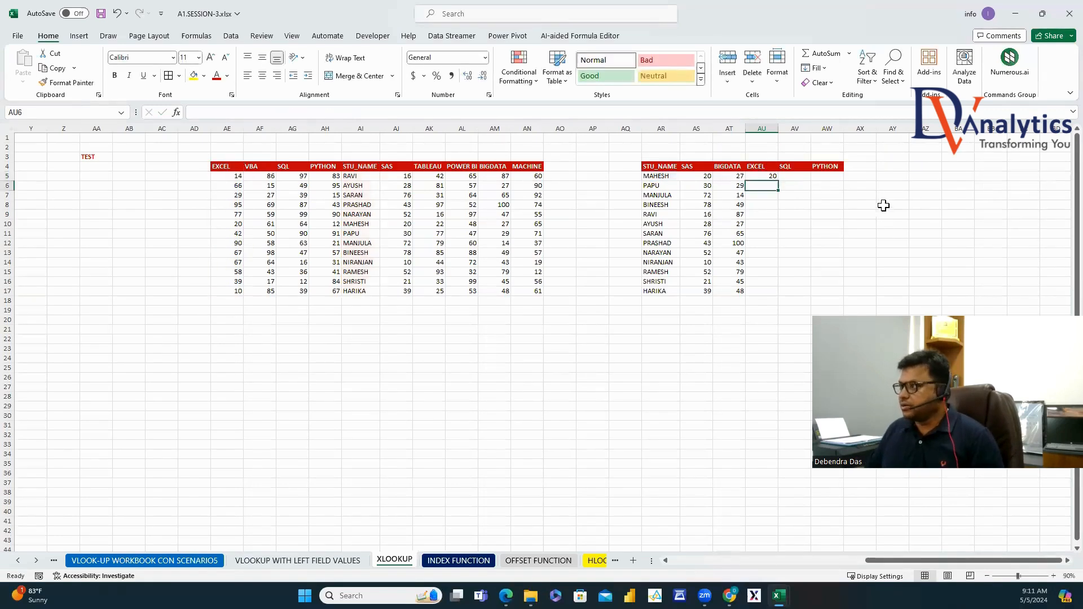
click(771, 177)
double_click(778, 180)
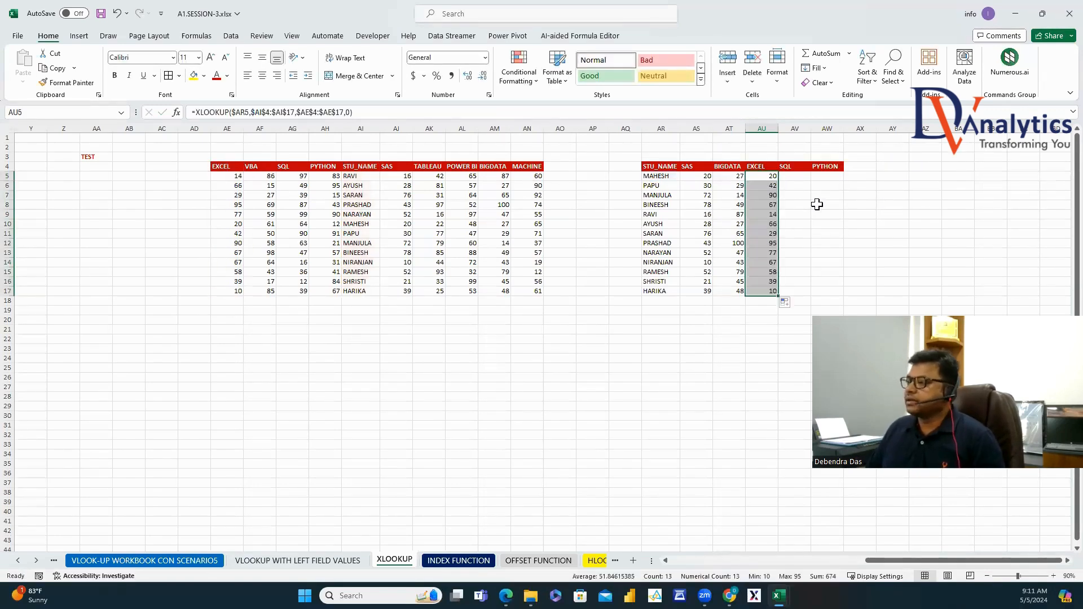
Start an XLOOKUP in AV5 on AR5 and the STU_NAME range, then cancel it.
click(787, 177)
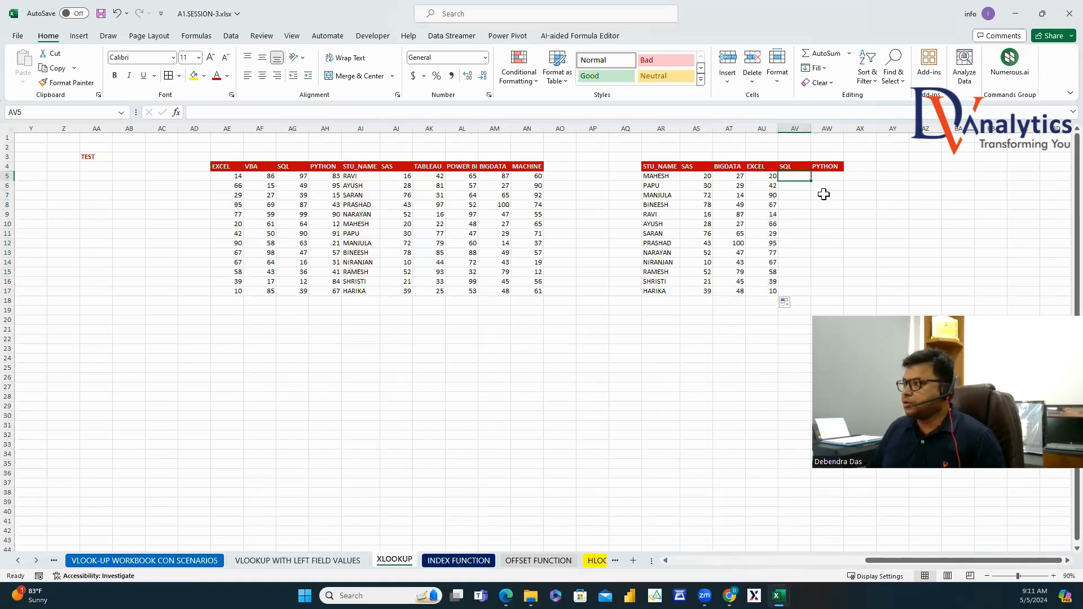
text(=XLOK)
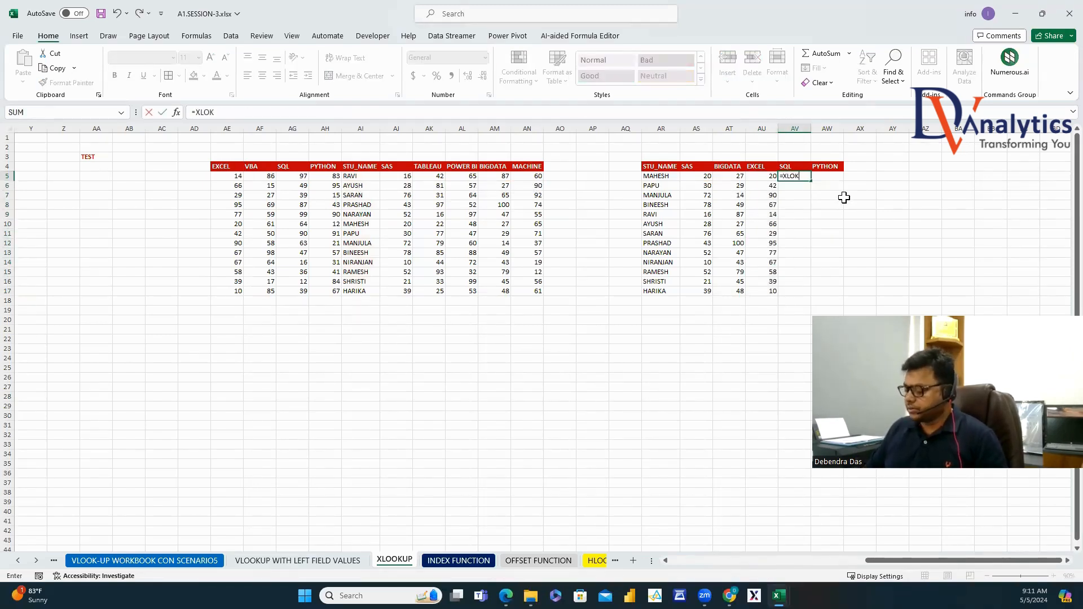
key(BackSpace)
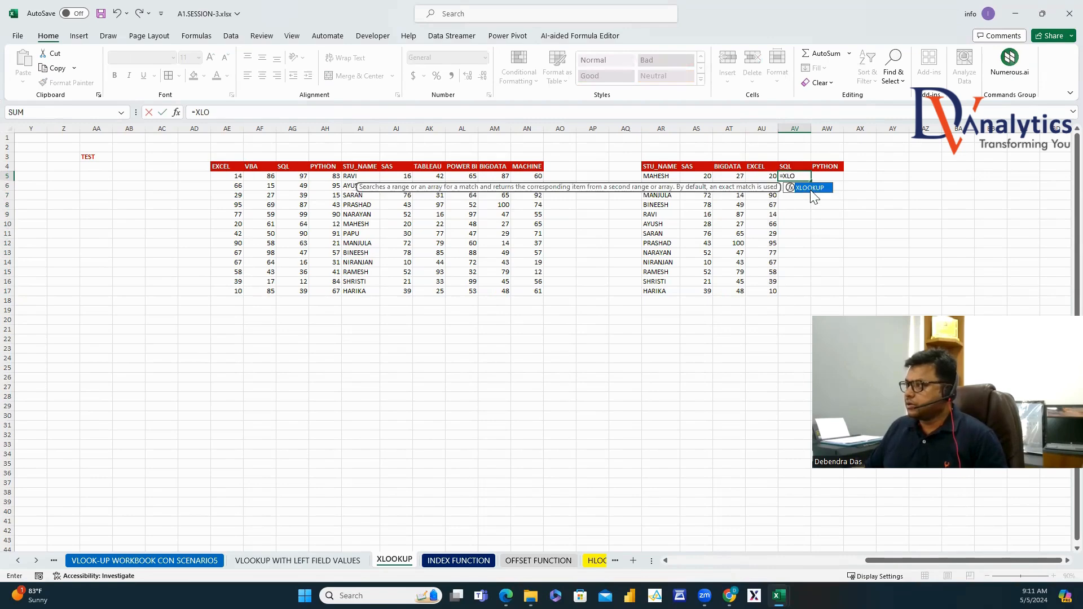
double_click(810, 188)
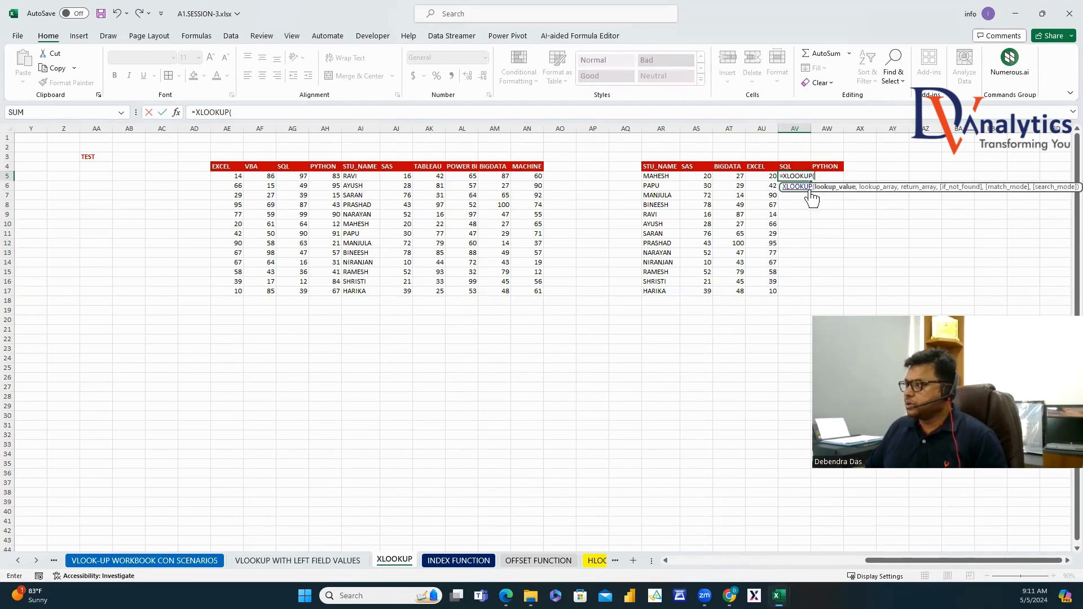
click(660, 176)
text(,)
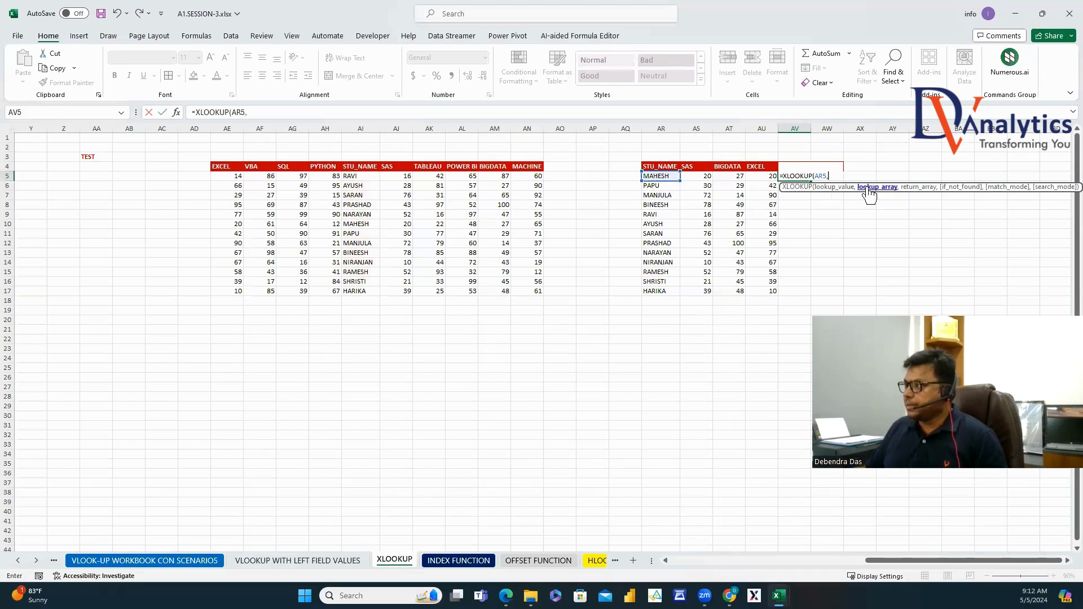
drag(357, 168, 348, 288)
text(,)
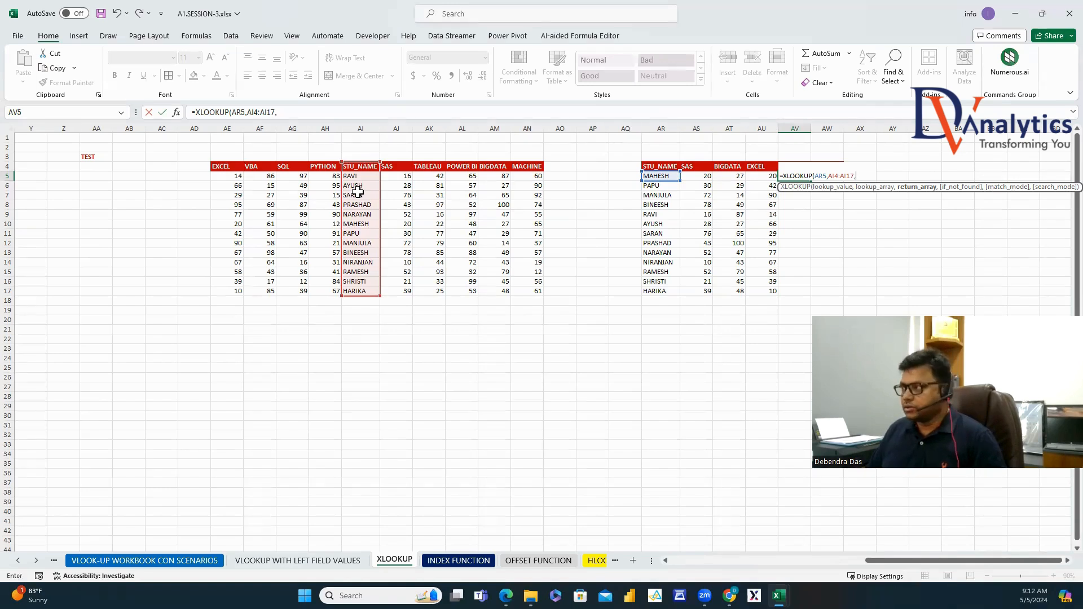
key(Escape)
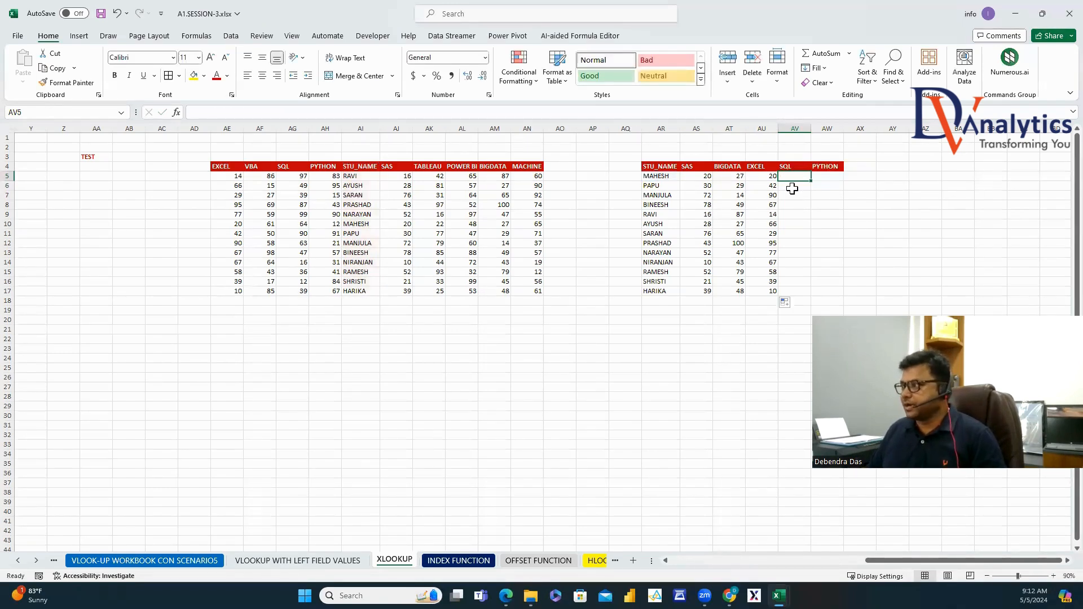
Enter =XLOOKUP(AR5, AI4:AI17, AG4:AG17, 0) in AV5 for the SQL score.
text(=XLO)
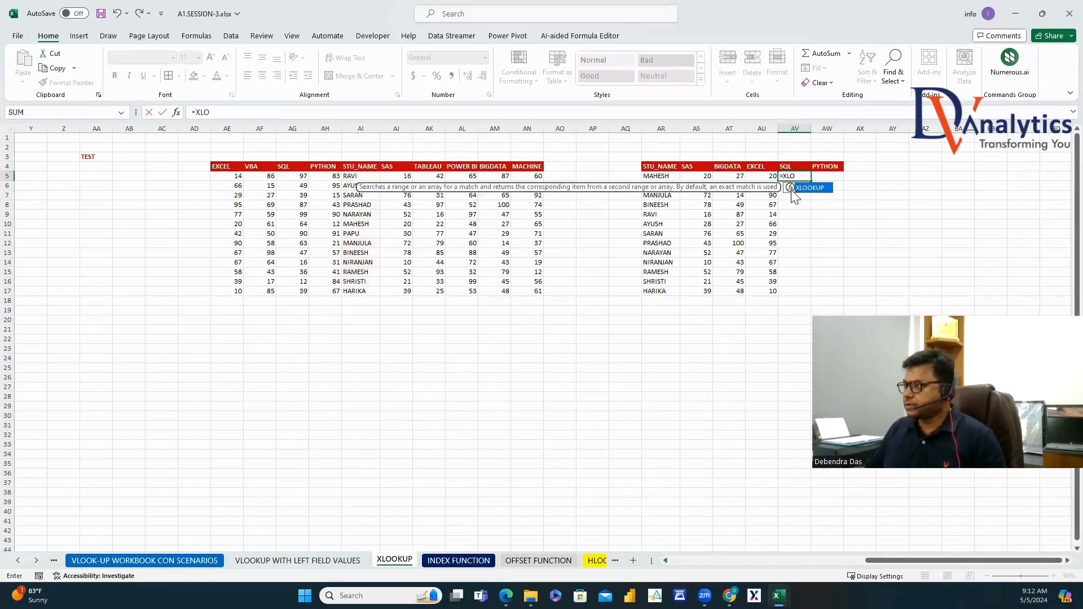
double_click(809, 188)
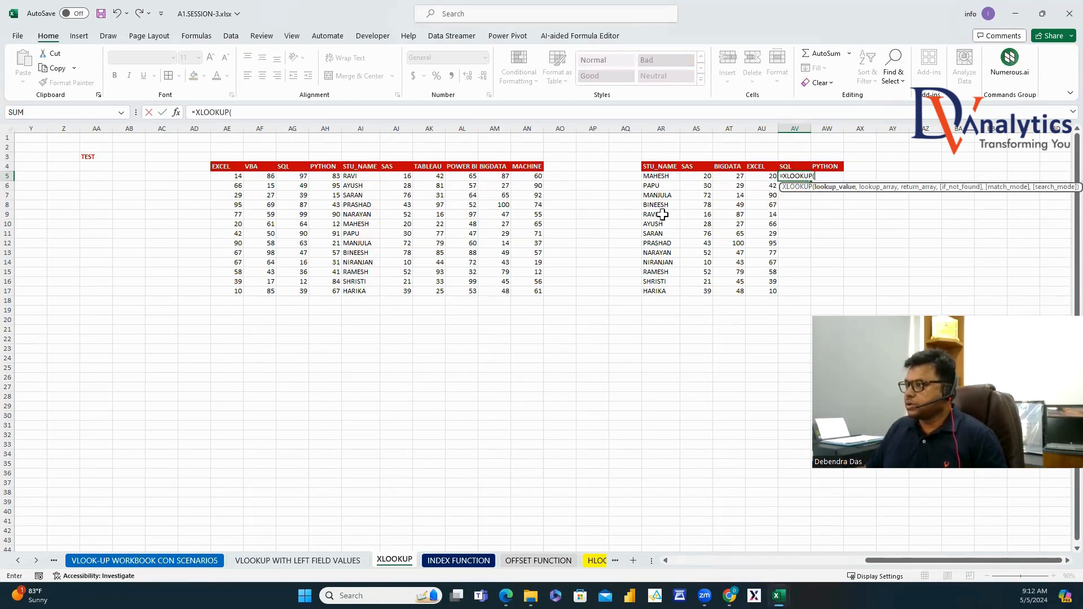
click(657, 176)
text(,)
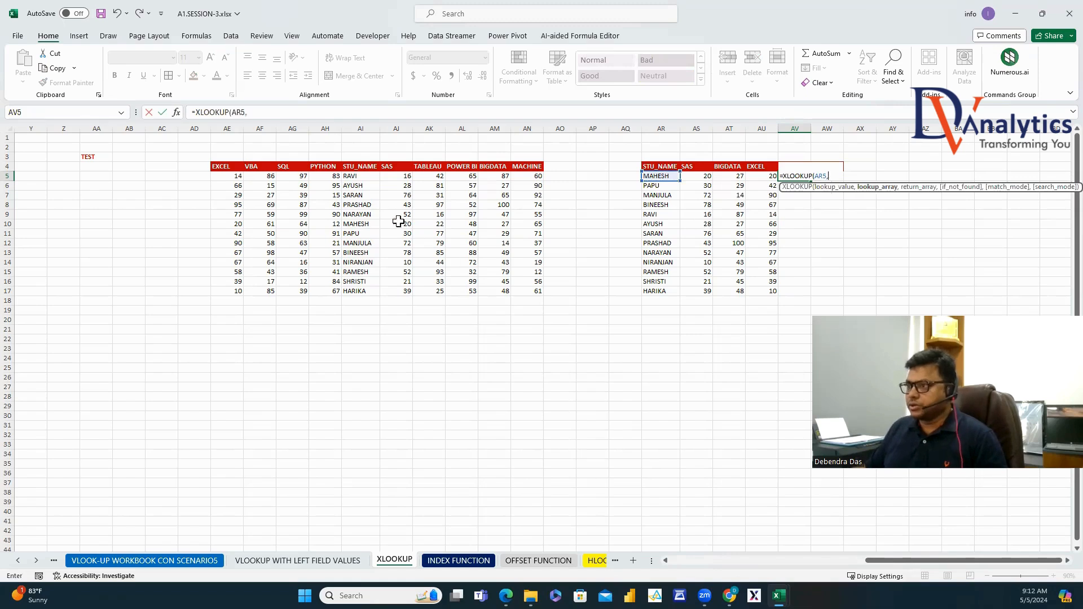
drag(361, 164, 360, 290)
text(,)
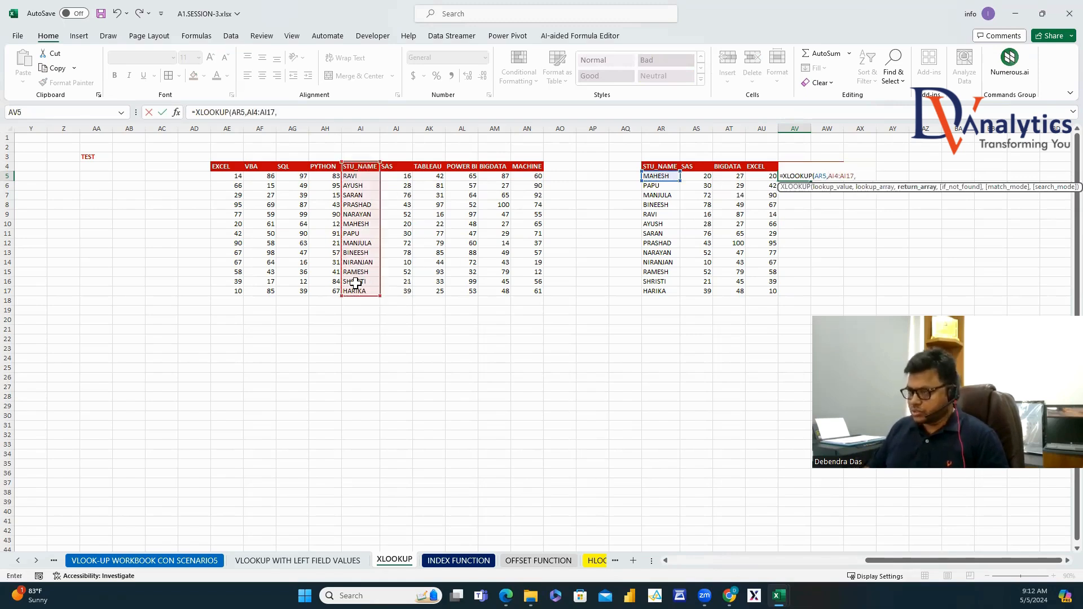
drag(292, 169, 290, 287)
text(,0)
key(Return)
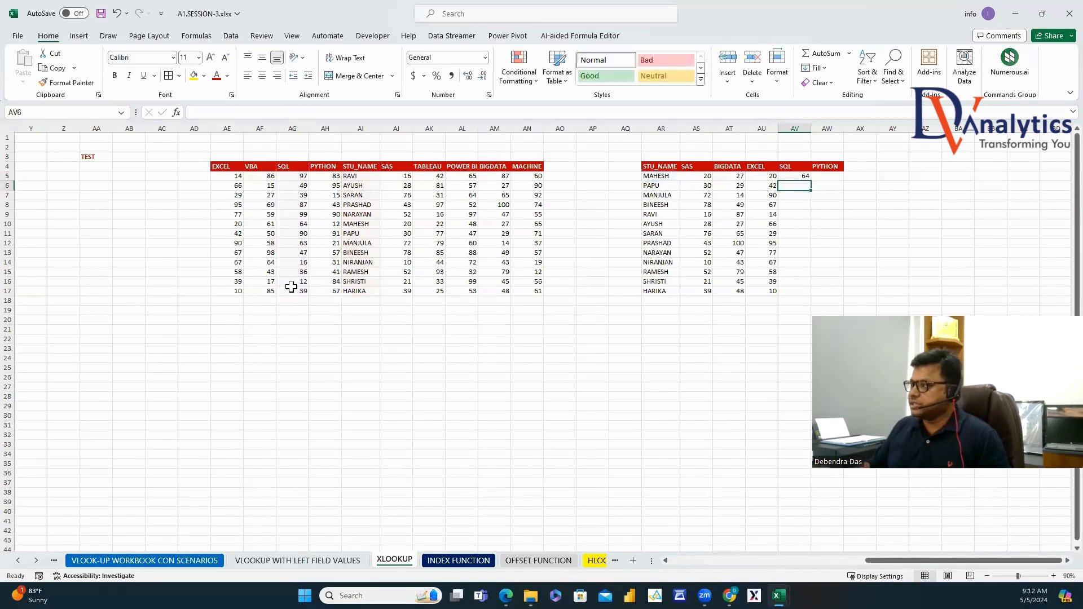
Lock $AR5 and both ranges as absolute so AV5 shows 64, then fill down to AV17.
click(804, 177)
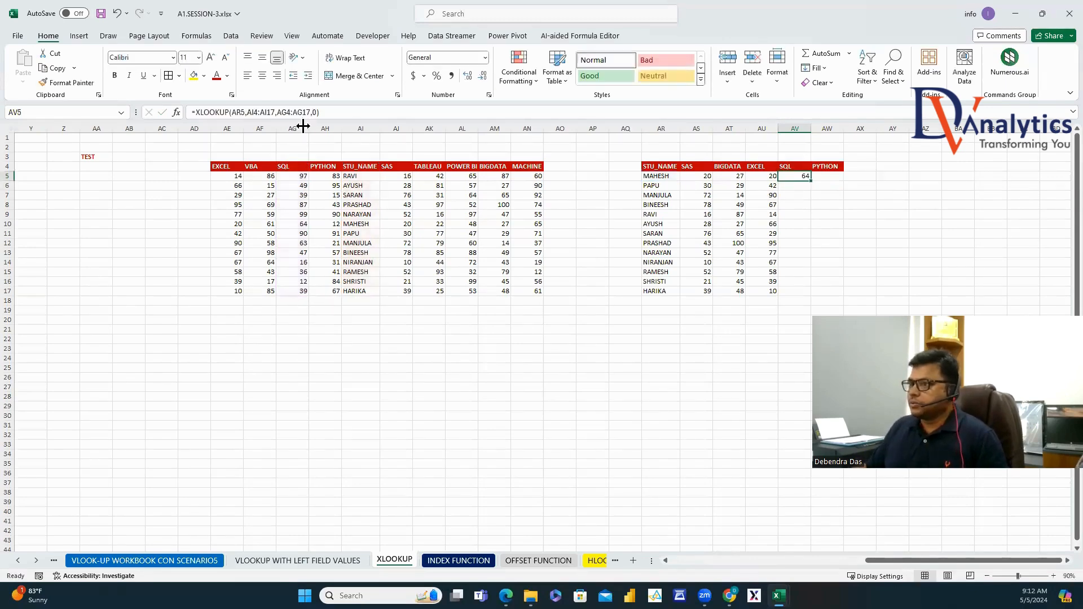
click(234, 112)
text($)
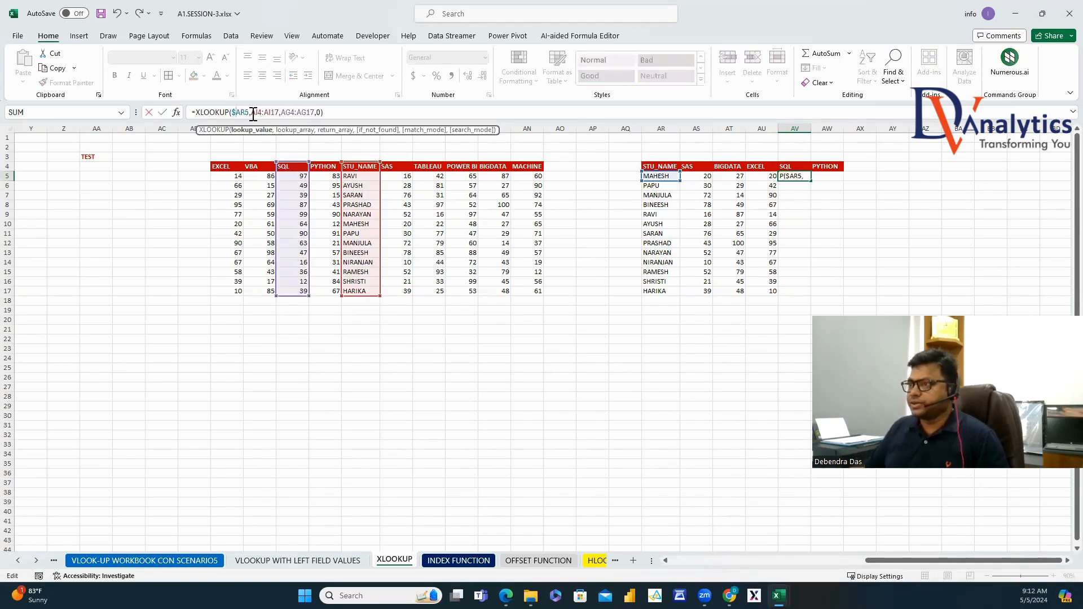
double_click(262, 112)
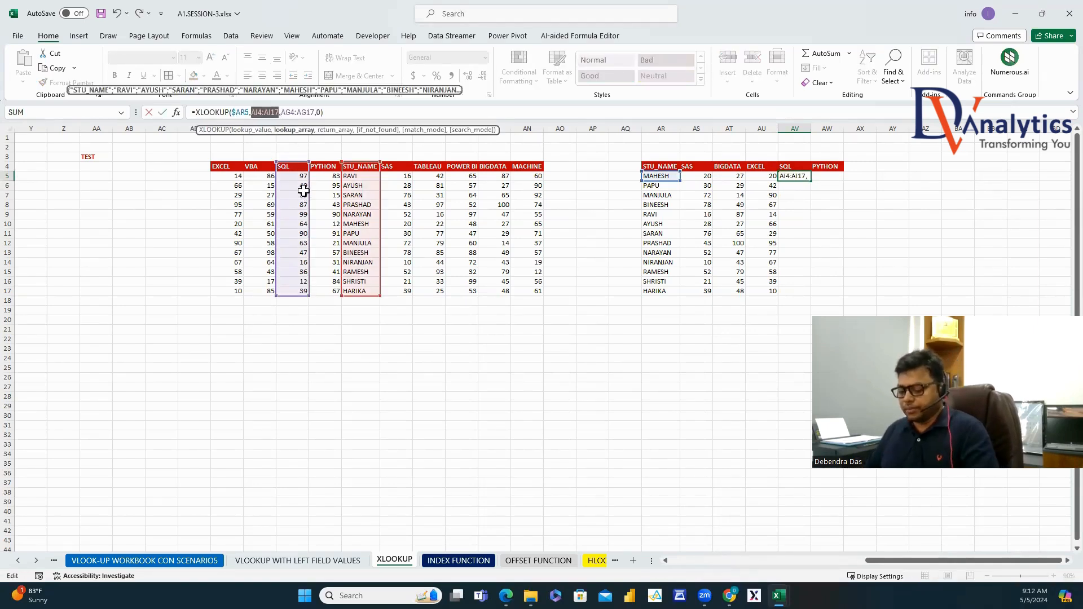
key(F4)
drag(296, 113, 331, 112)
key(F4)
key(Return)
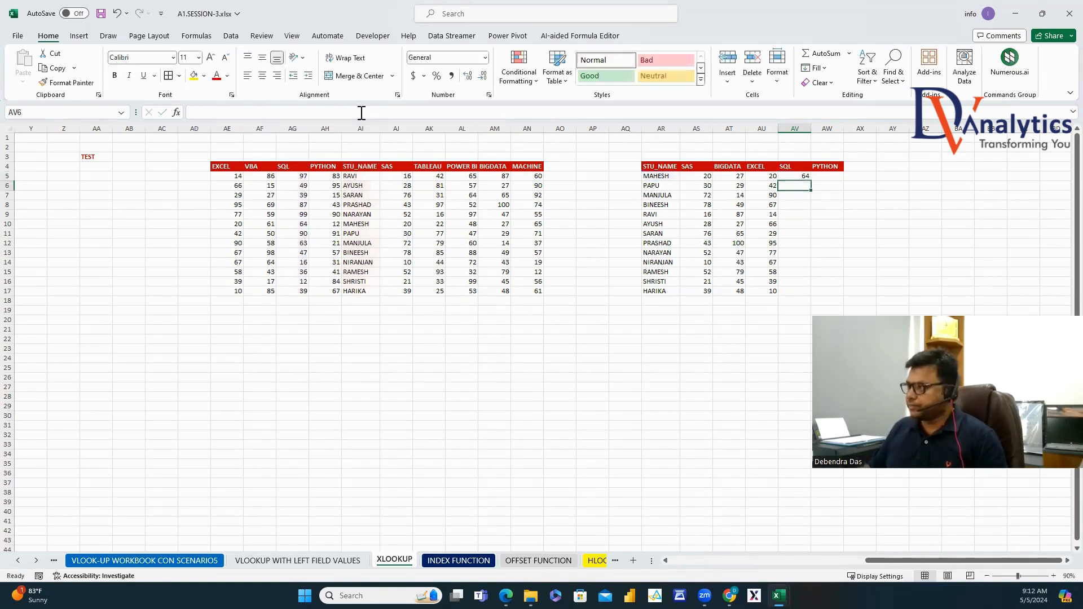
click(804, 178)
double_click(811, 180)
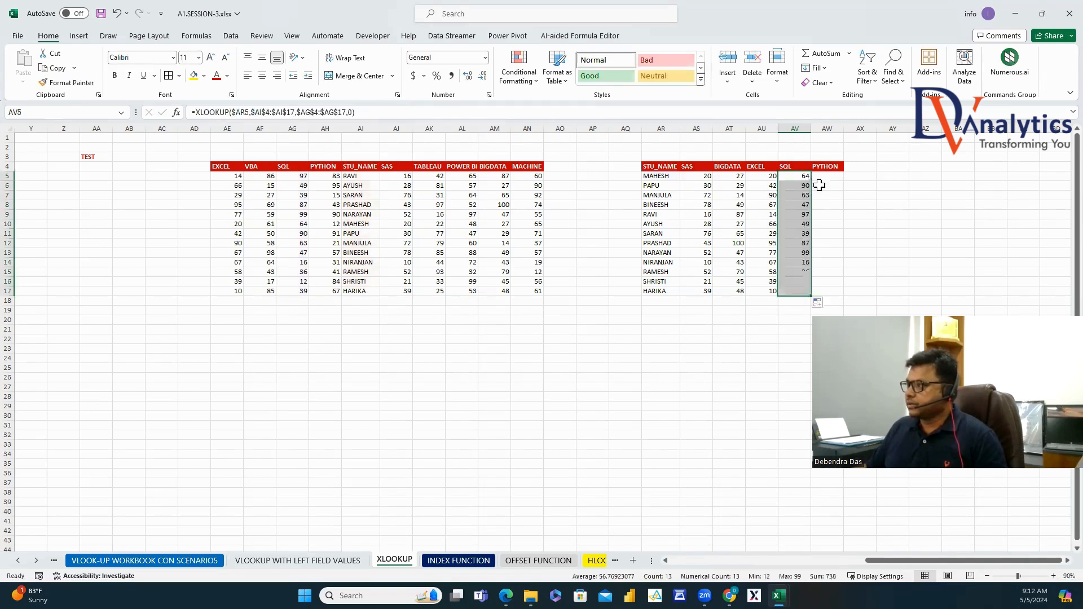
click(825, 179)
Enter =XLOOKUP(AR5, AI4:AI17, AH4:AH17, 0) in AW5 for the PYTHON score.
text(=XL)
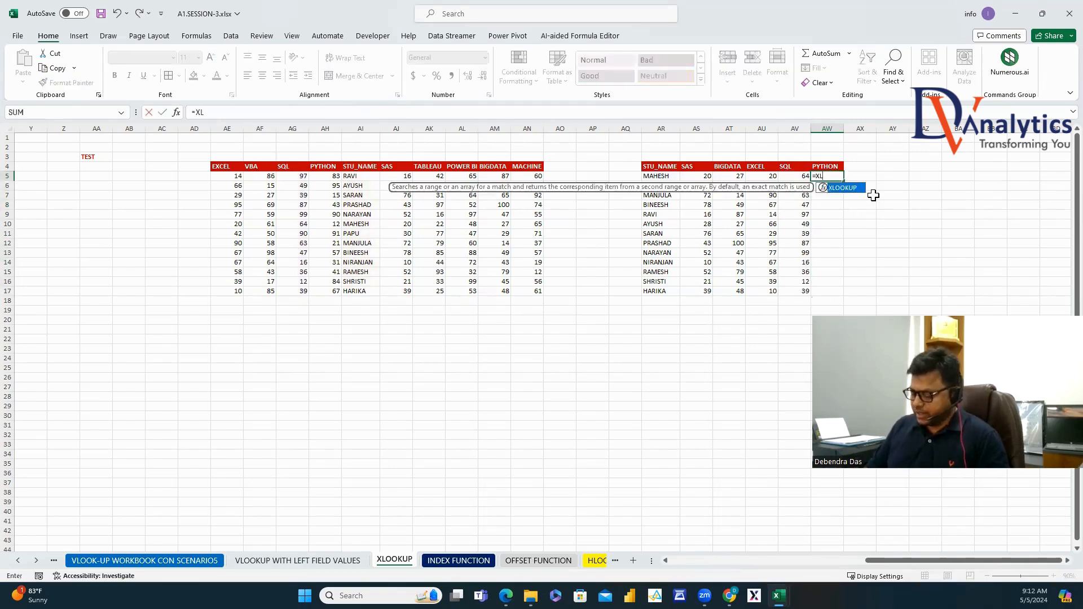
text(O)
key(Tab)
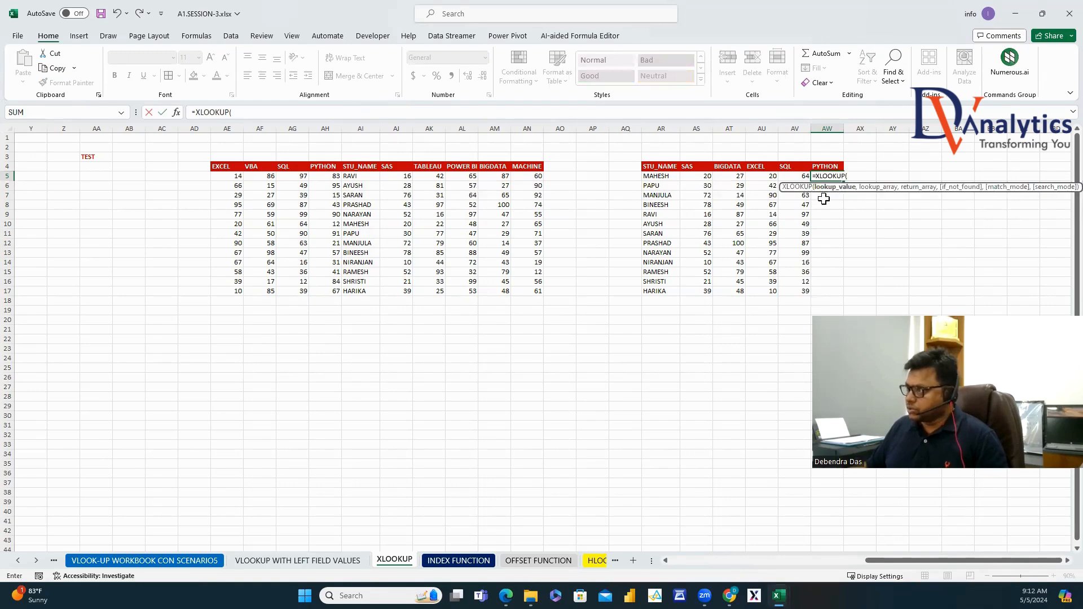
click(667, 180)
text(,)
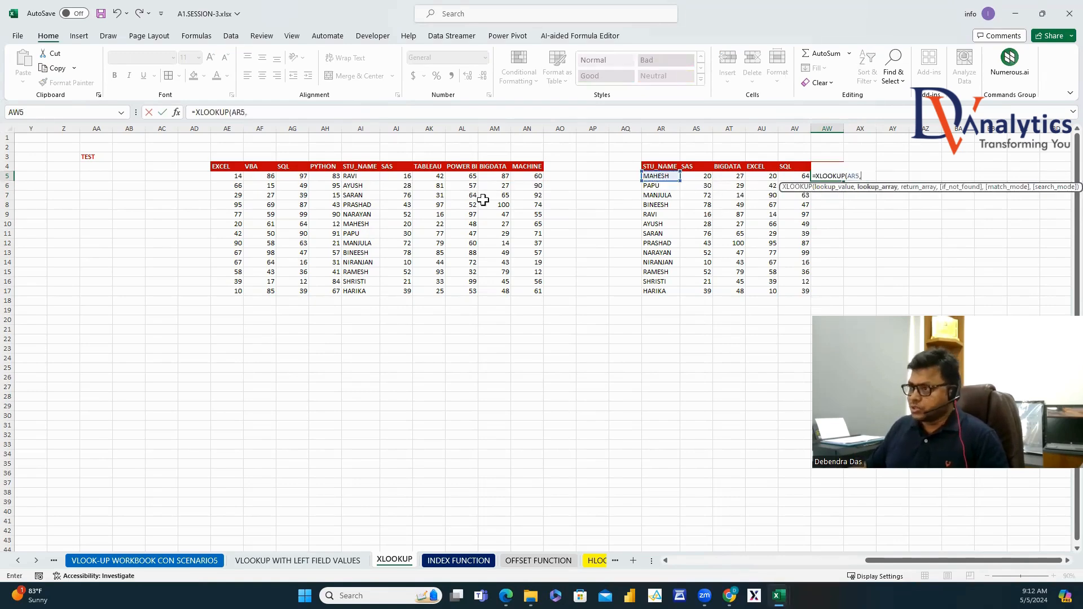
drag(361, 166, 362, 289)
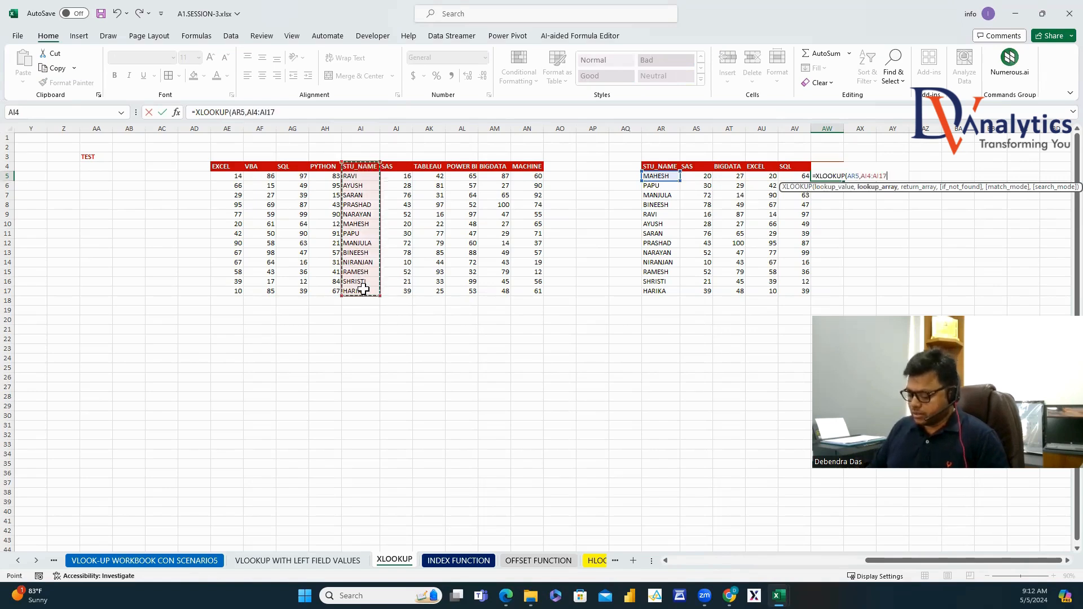
text(,)
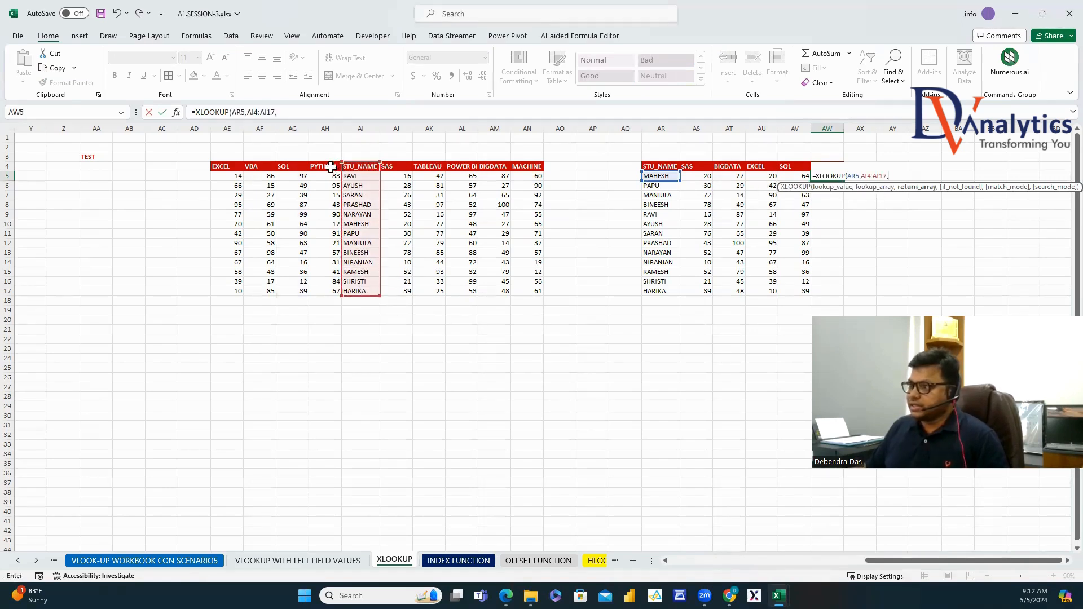
drag(331, 167, 328, 291)
text(,0)
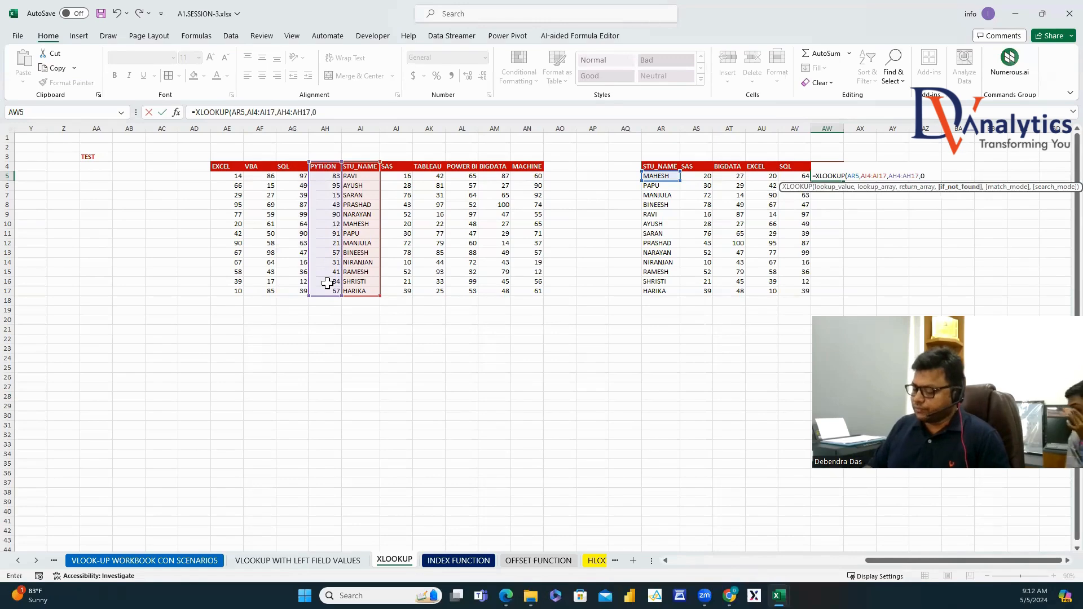
text())
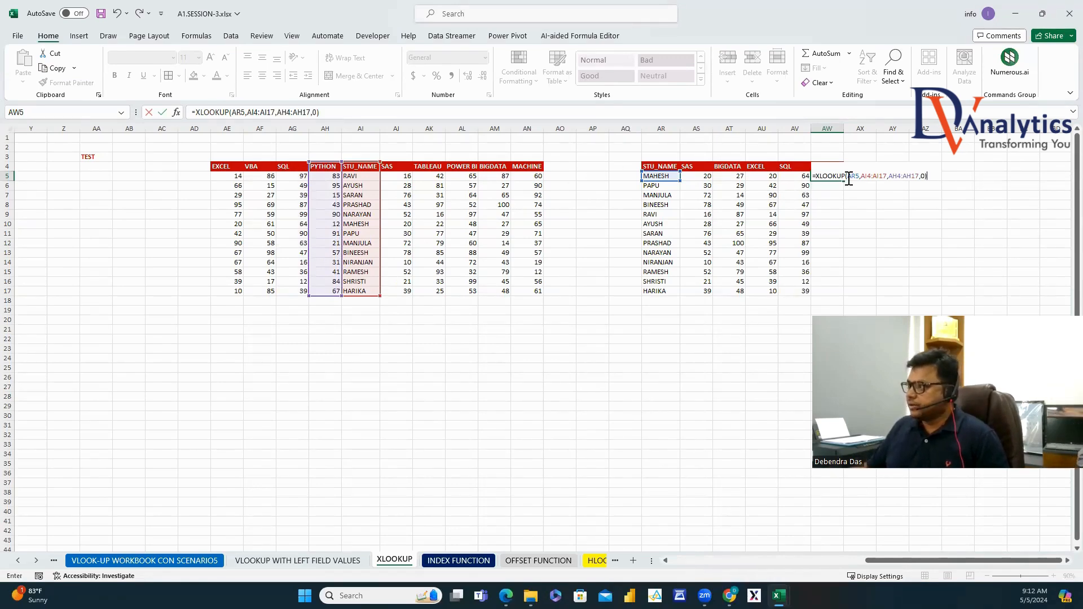
Make $AR5 and both ranges absolute, then fill the PYTHON formula down to AW17.
click(849, 178)
text($)
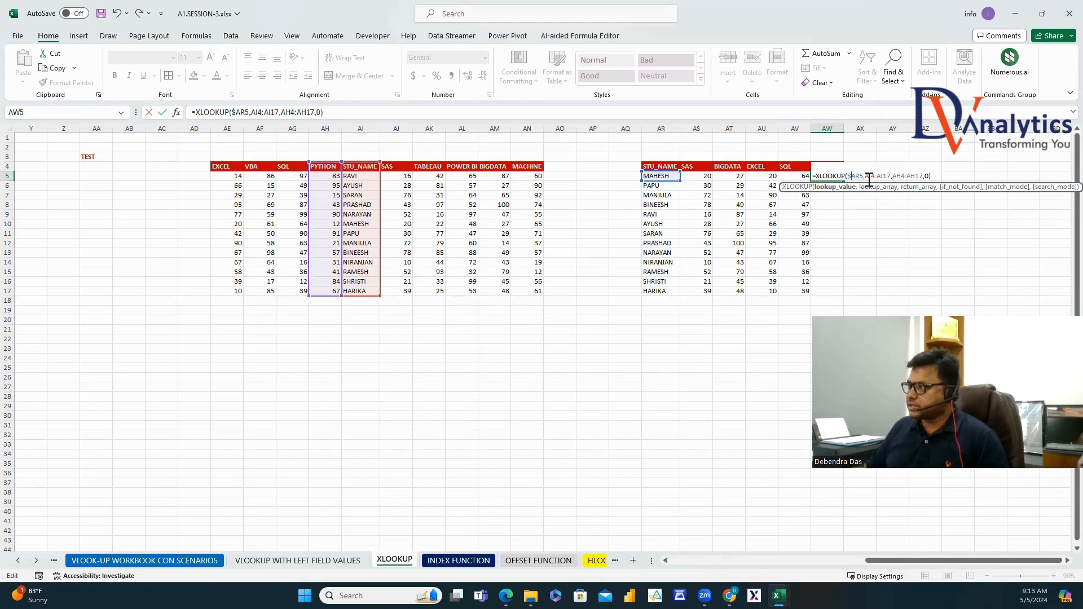
drag(865, 176, 915, 171)
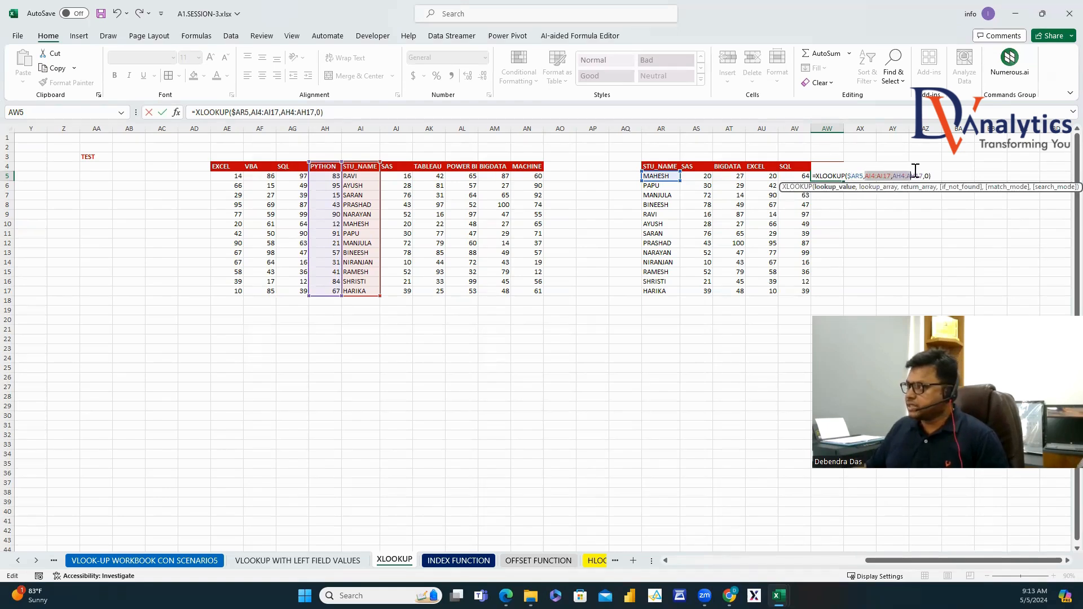
key(F4)
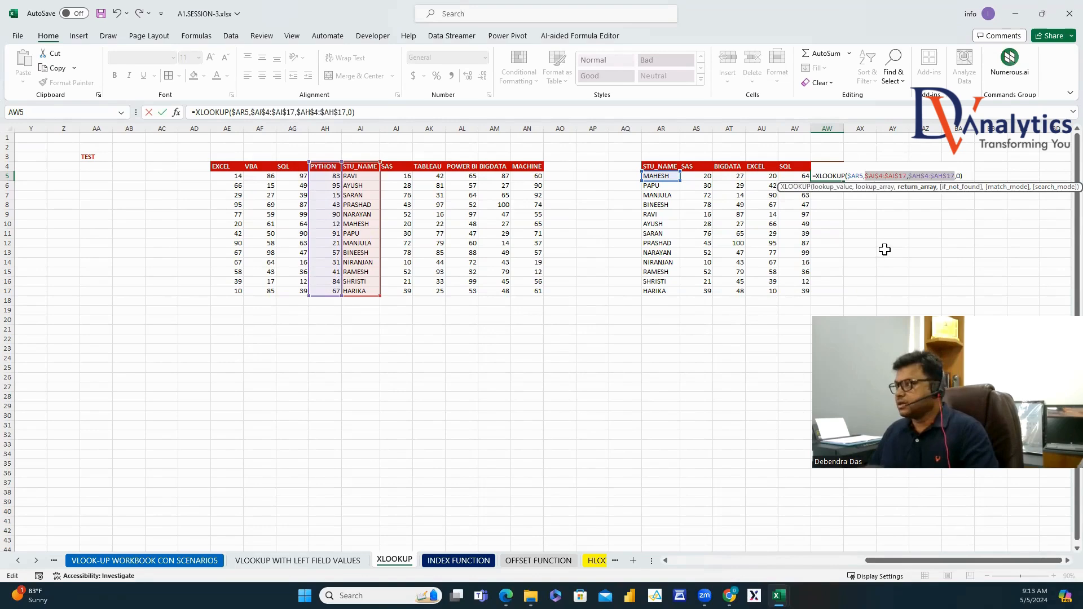
key(Return)
click(838, 177)
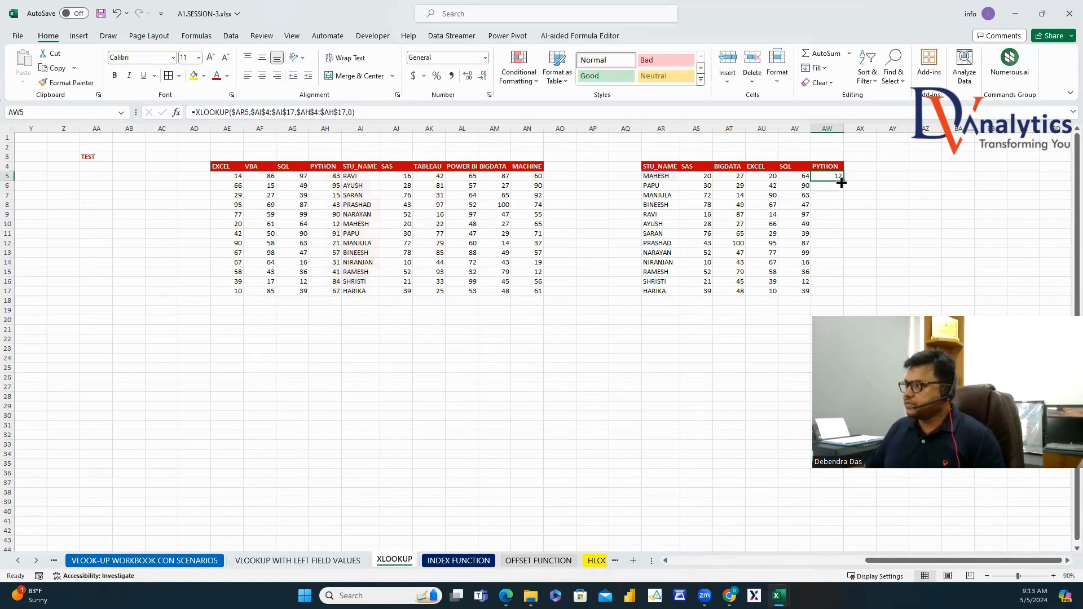
double_click(844, 182)
click(827, 186)
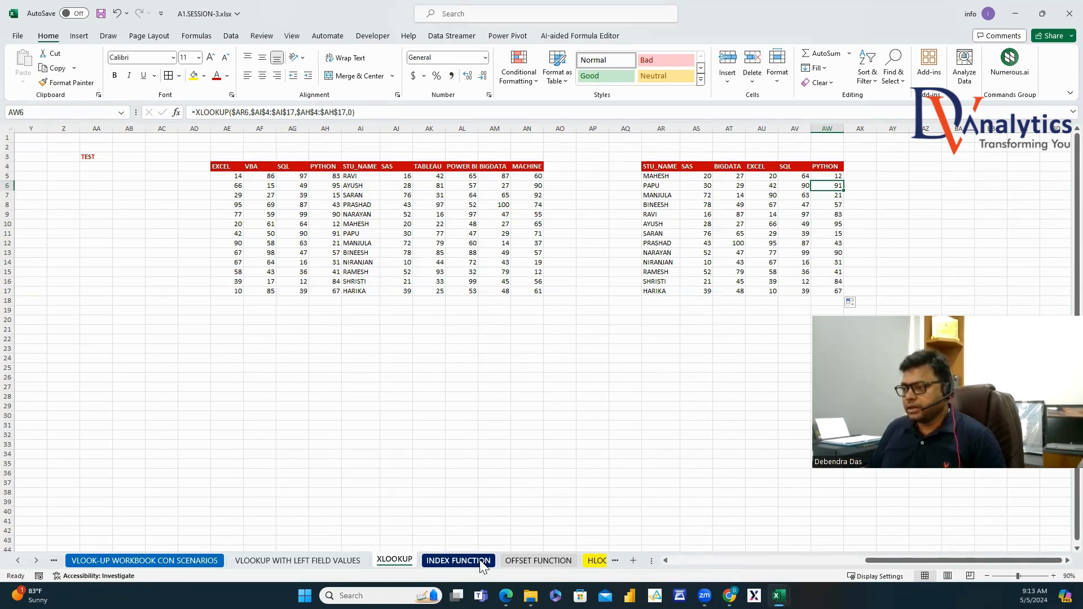
Switch to the INDEX FUNCTION sheet and fill G9 (TABLEAU 79) and H10 (POWER BI 88) yellow.
click(458, 560)
drag(858, 562, 670, 559)
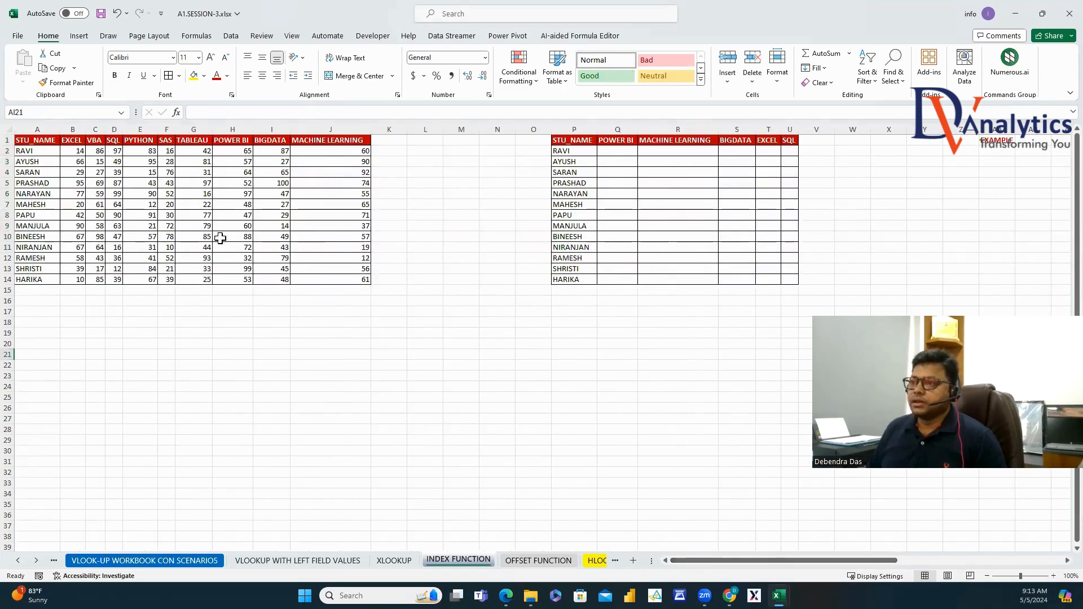
click(209, 226)
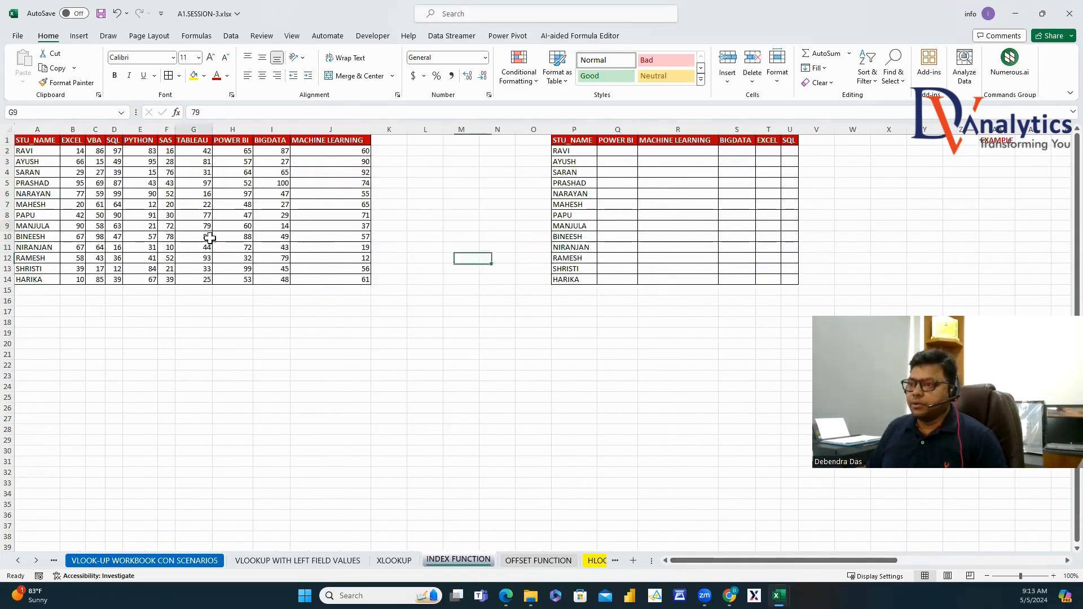
click(194, 75)
click(246, 237)
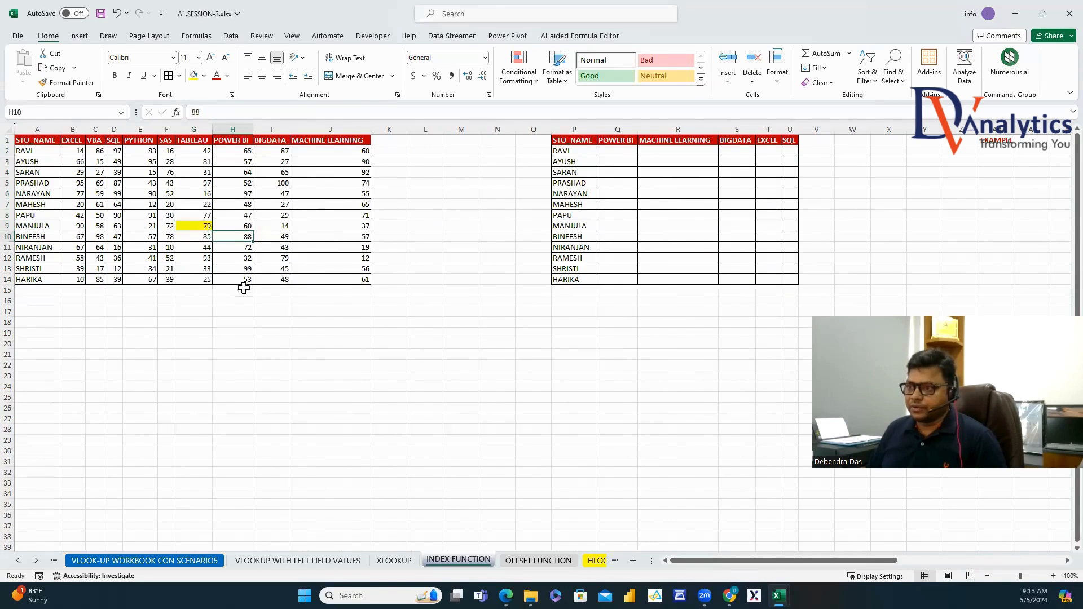
click(193, 75)
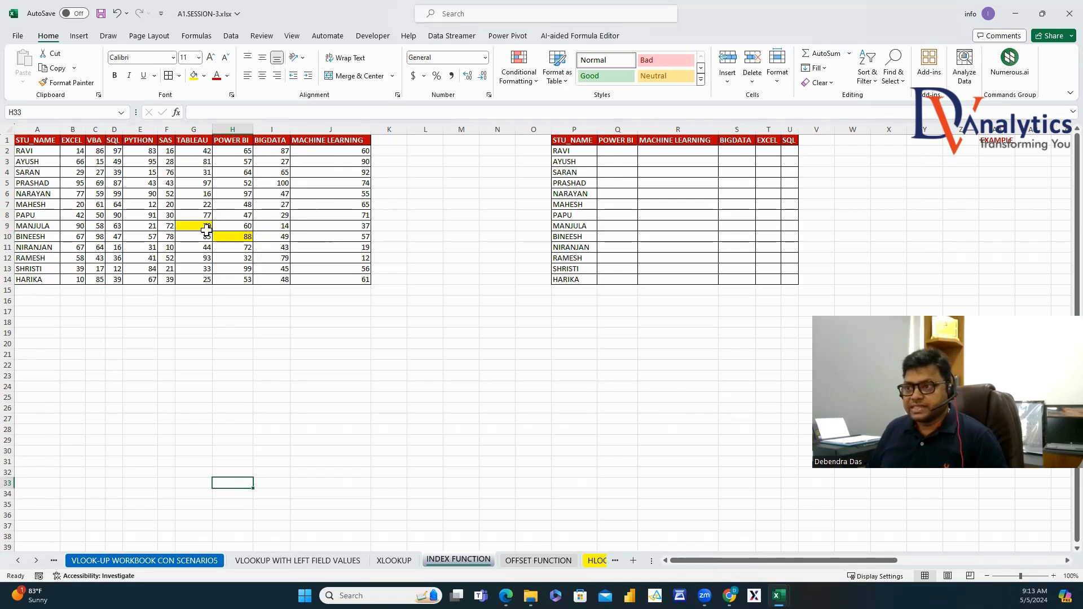
click(207, 227)
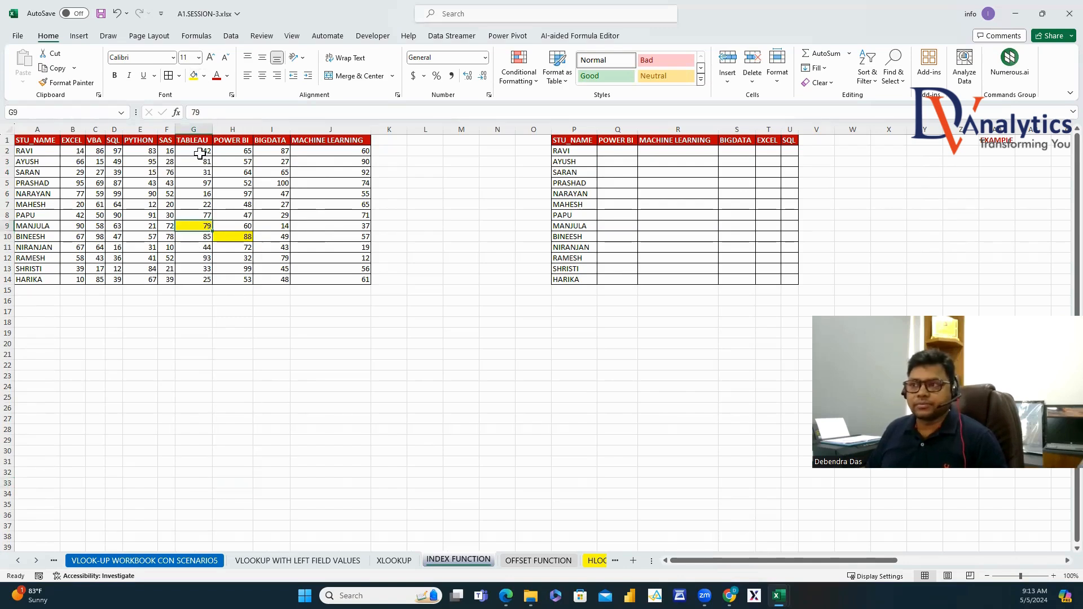
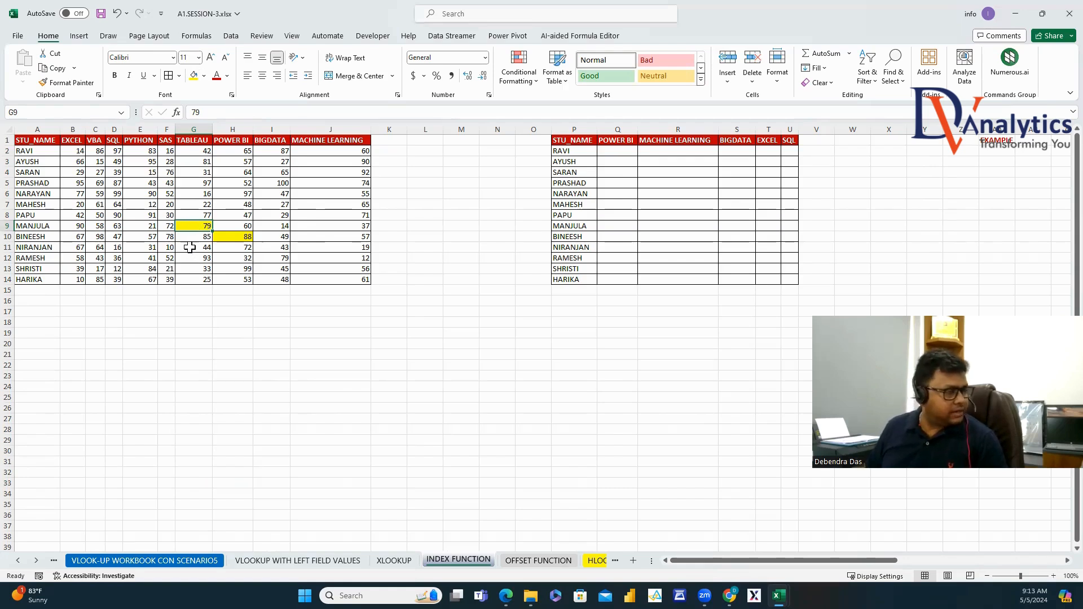
Enter =INDEX(A1:J14,9,7) in G19 so it returns the TABLEAU mark 79.
click(239, 236)
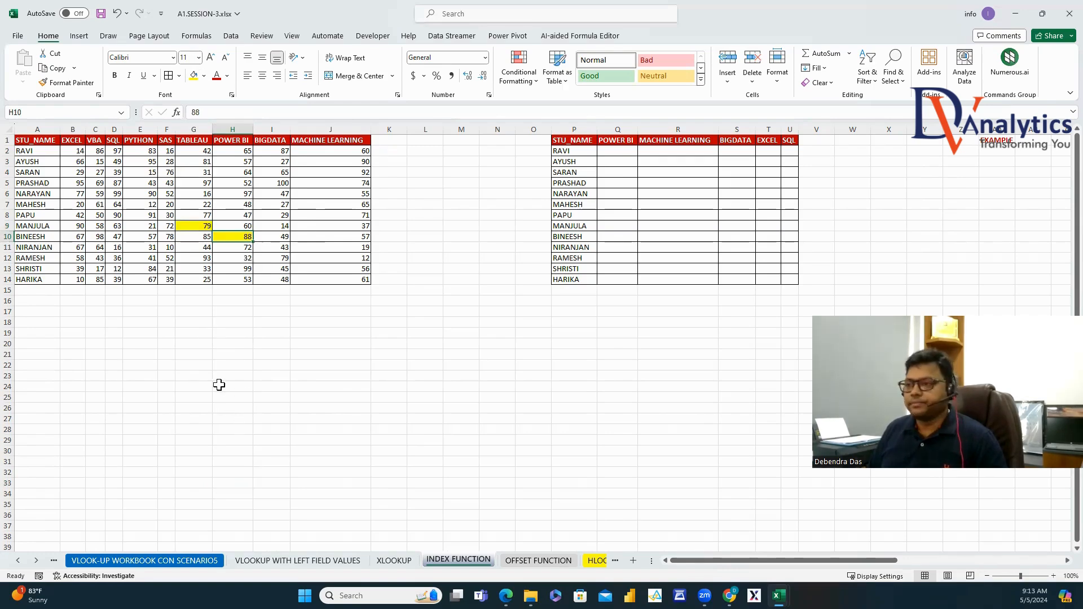
click(33, 140)
drag(166, 204, 339, 278)
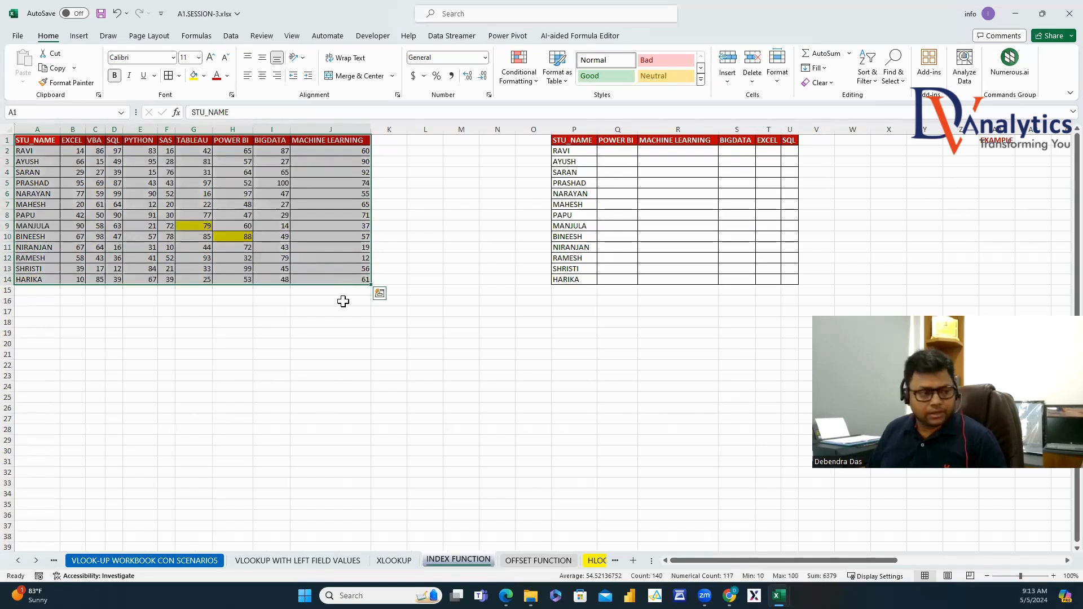
click(189, 336)
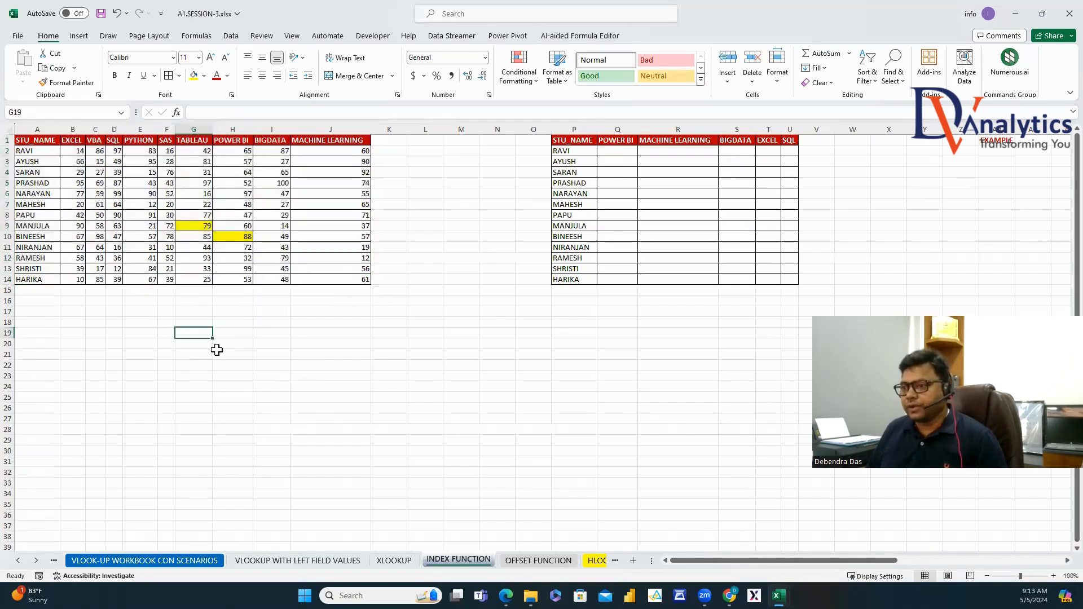
text(=INDE)
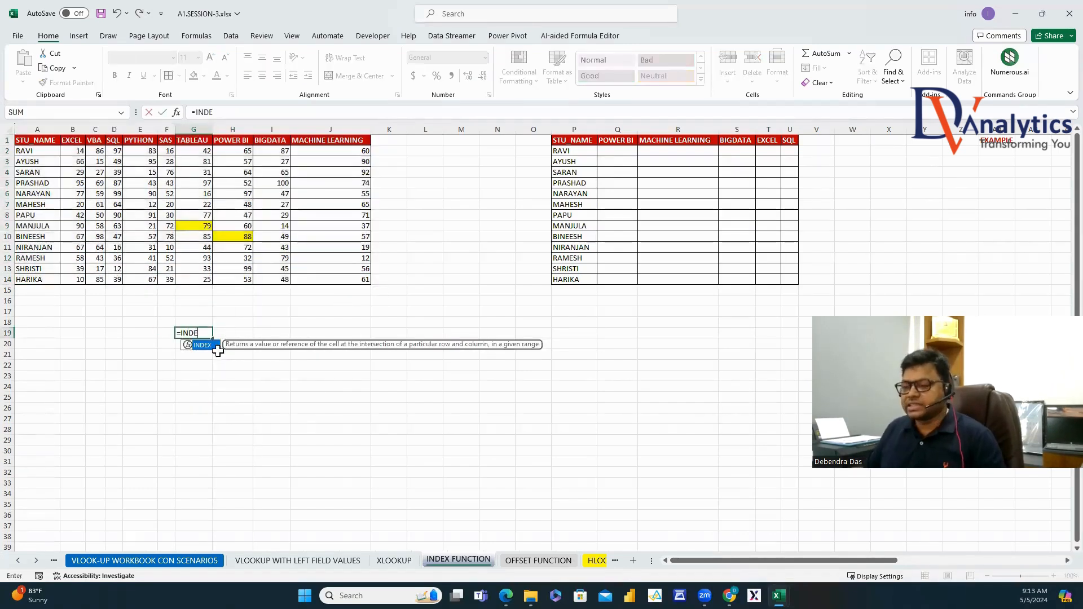
double_click(203, 345)
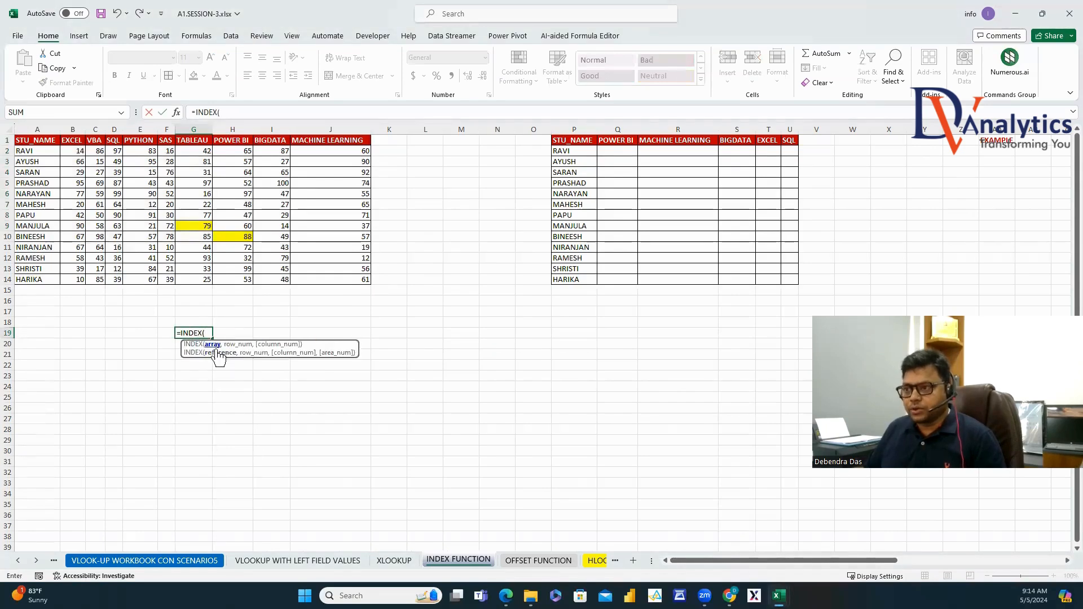
drag(40, 142, 327, 284)
text(,)
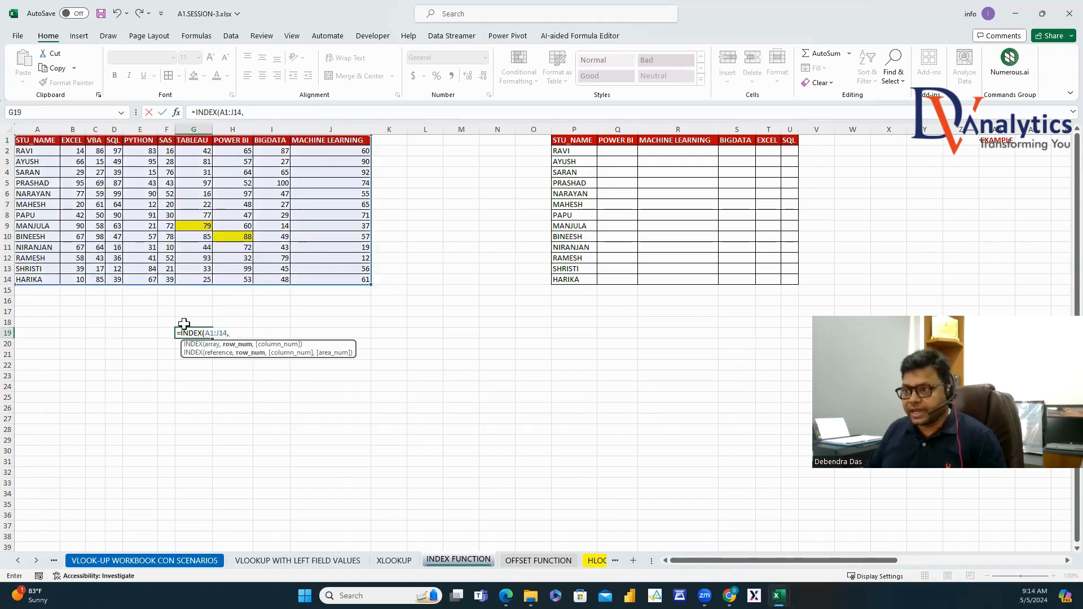
text(9)
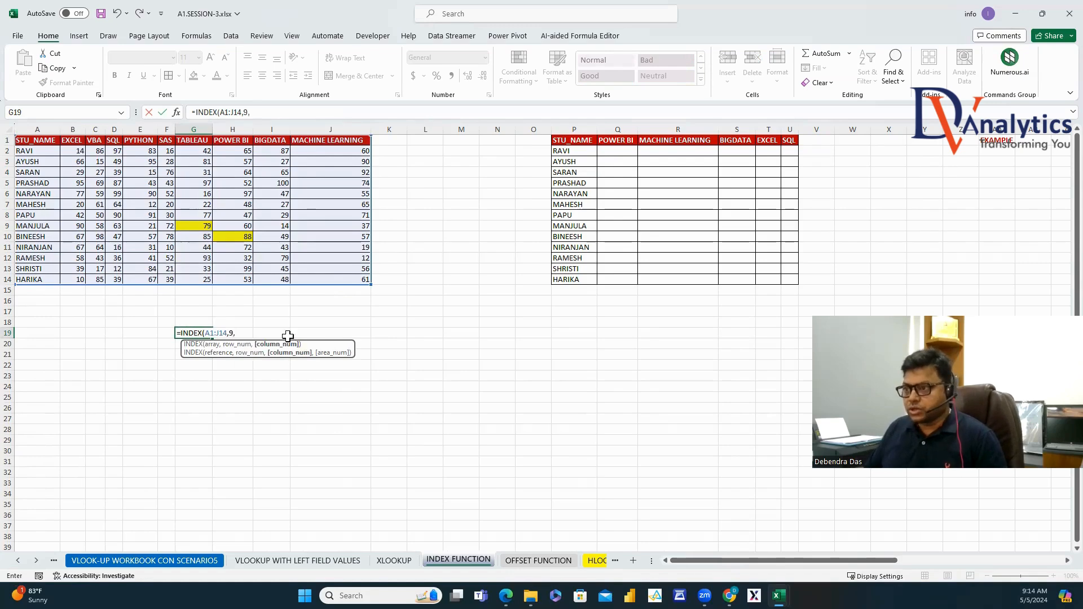
text(,)
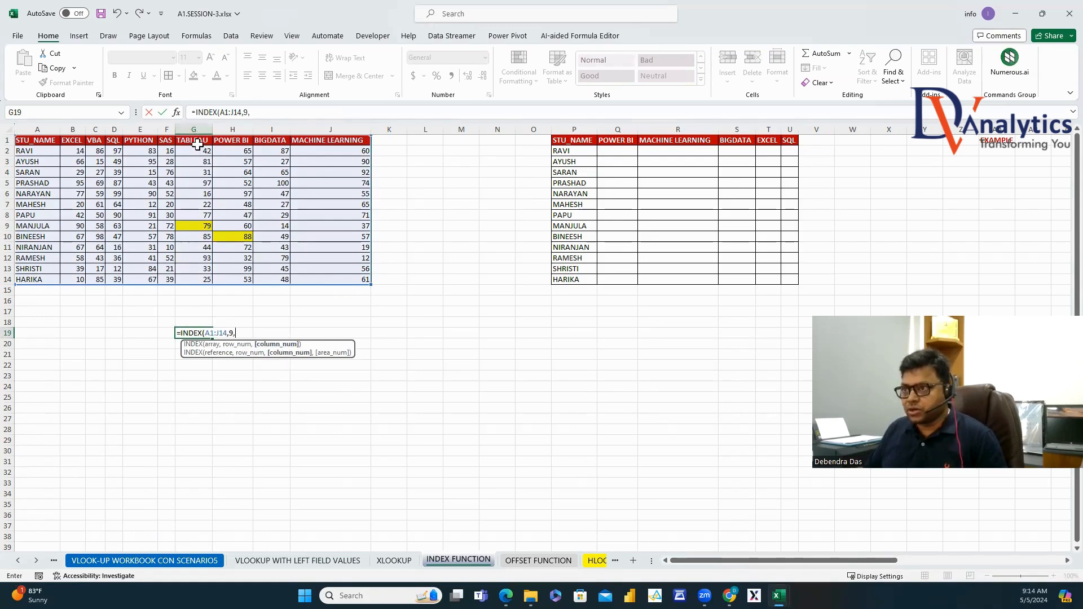
text(7)
key(Return)
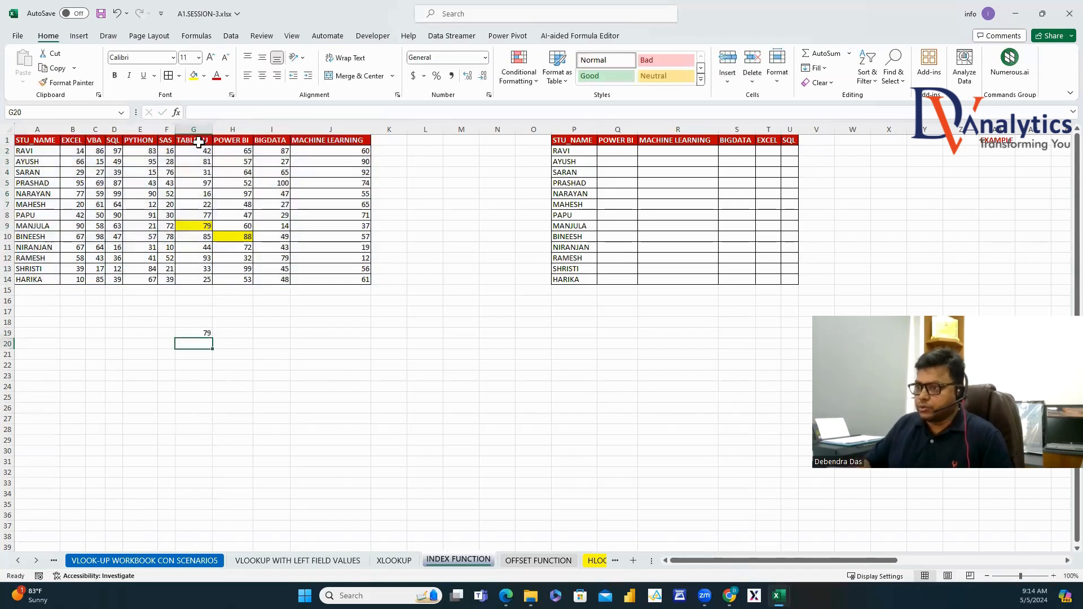
click(198, 333)
Label H19 'INDEX' and number the arguments 1, 2, 3 in I19:I21.
click(231, 332)
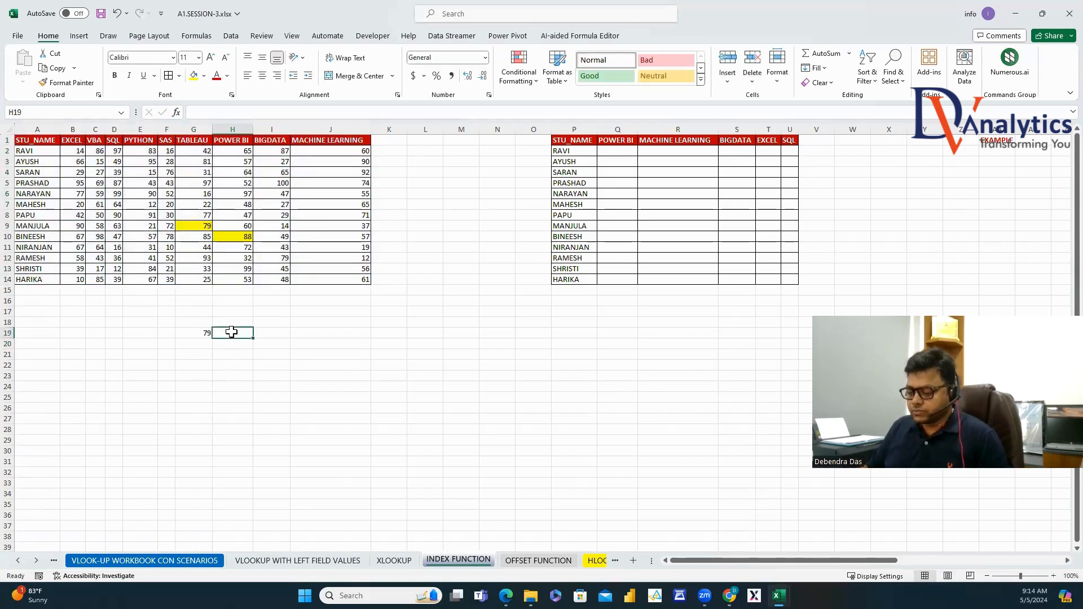
text(INDEX)
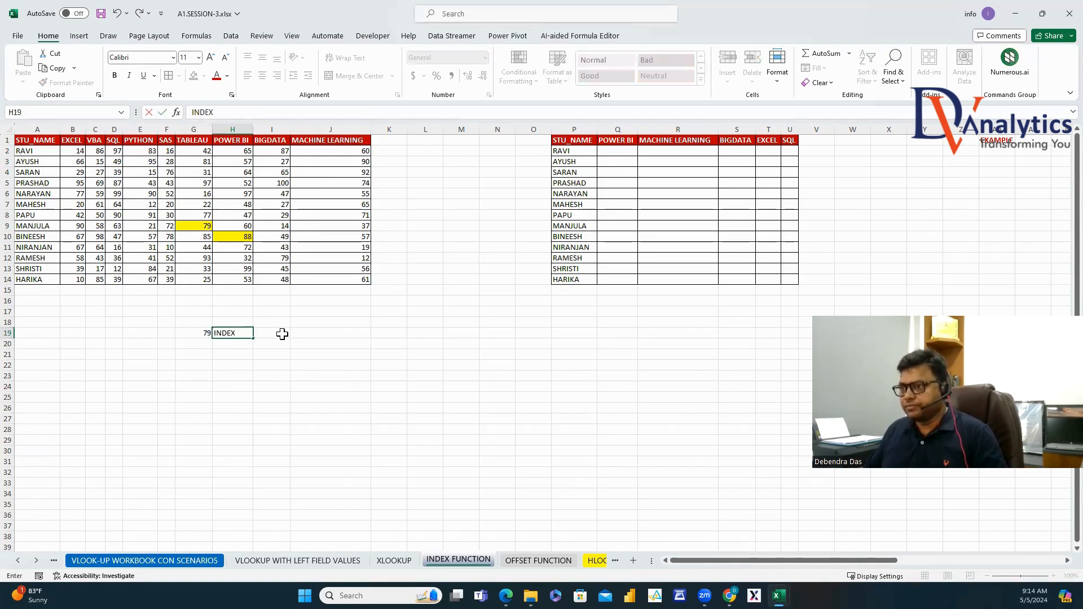
click(282, 333)
text(1)
key(Return)
text(2)
key(Return)
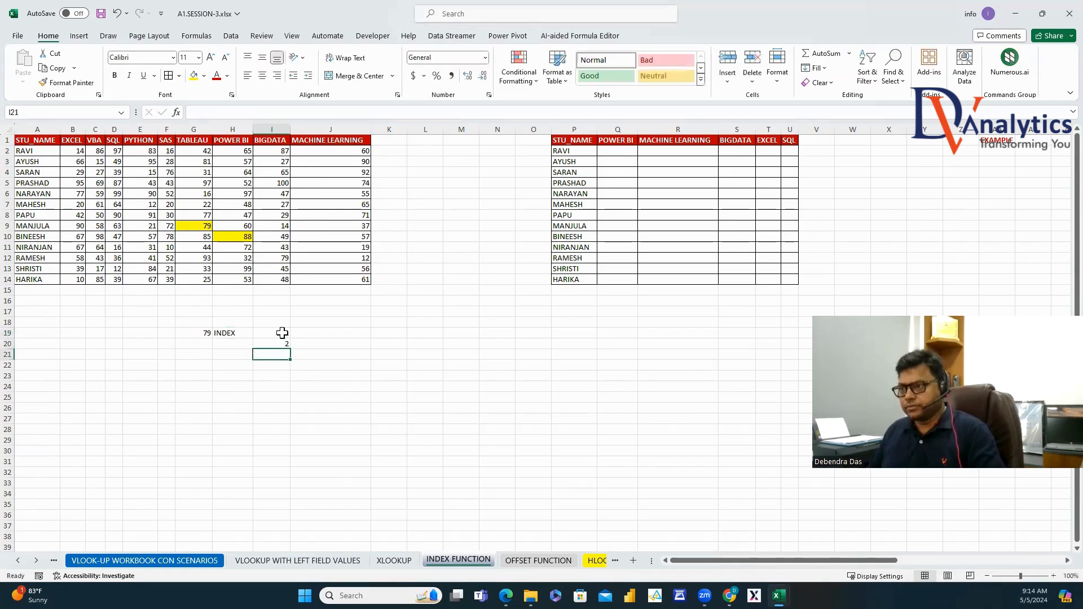
text(3)
key(Return)
Enter the argument names TABLE ARRAY, ROW INDEX and COL INDEX in J19:J21.
click(313, 334)
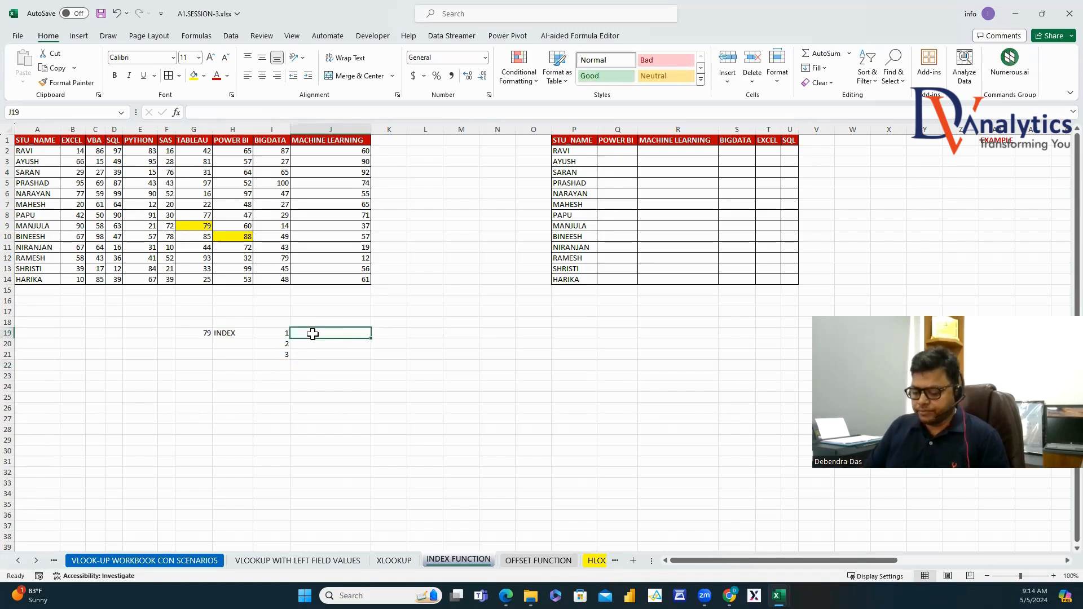
text(TABLE ARRAY)
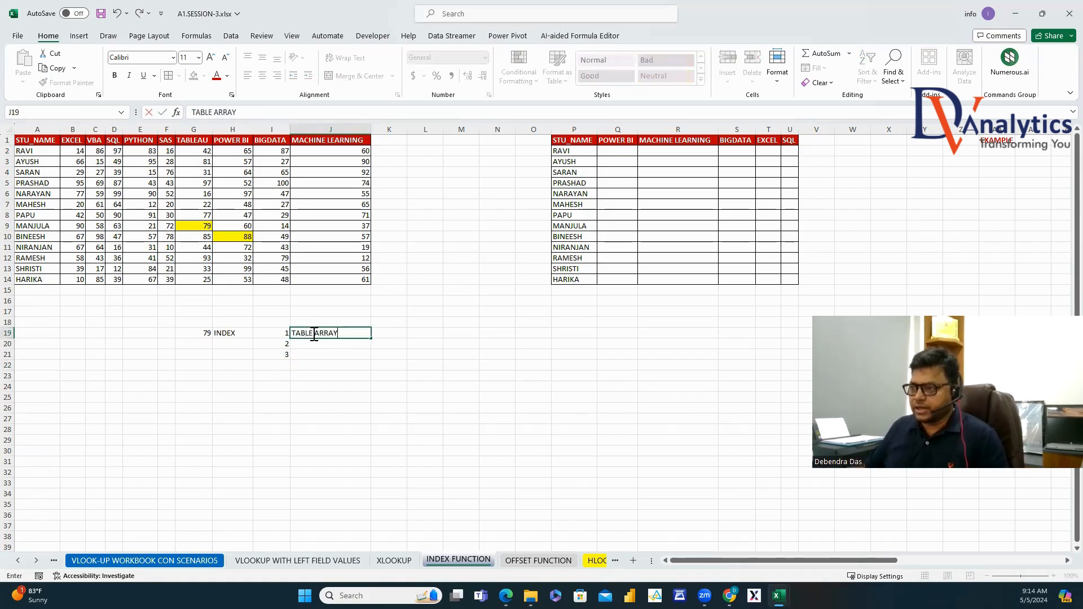
key(Return)
text(ROW)
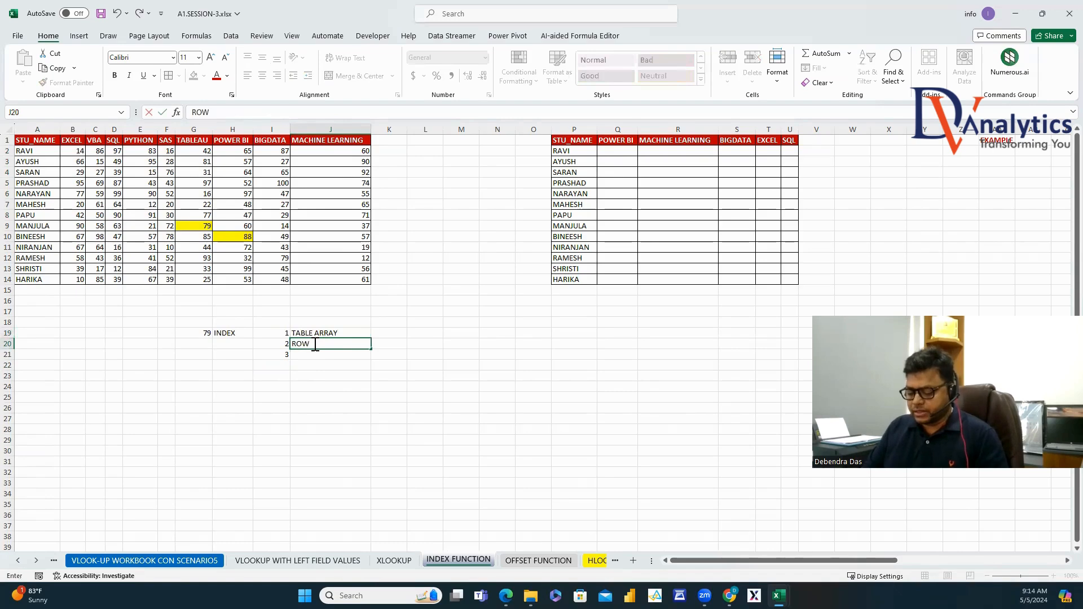
text( INDEX)
key(Return)
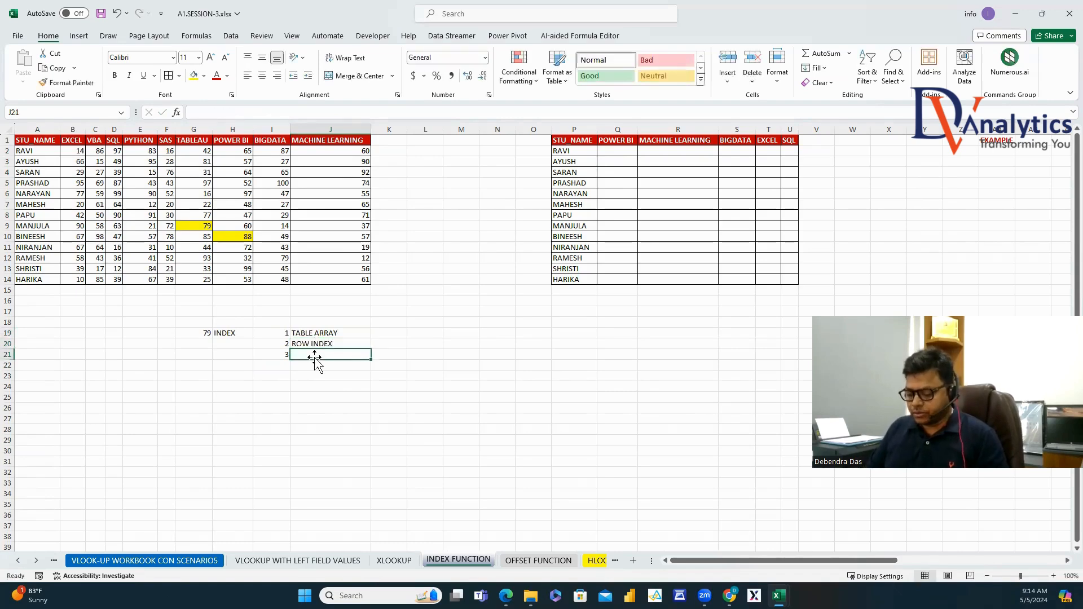
text(COL)
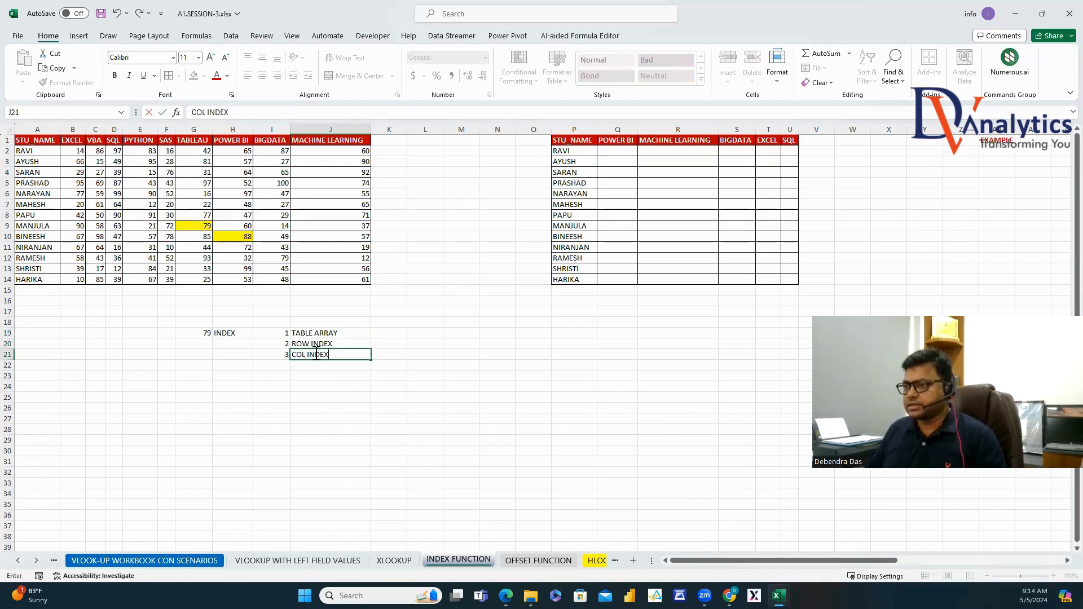
text( INDEX)
key(Return)
Put the formula text =INDEX(A1:J14,9,7) in K18 as plain text.
click(203, 334)
drag(259, 117, 202, 112)
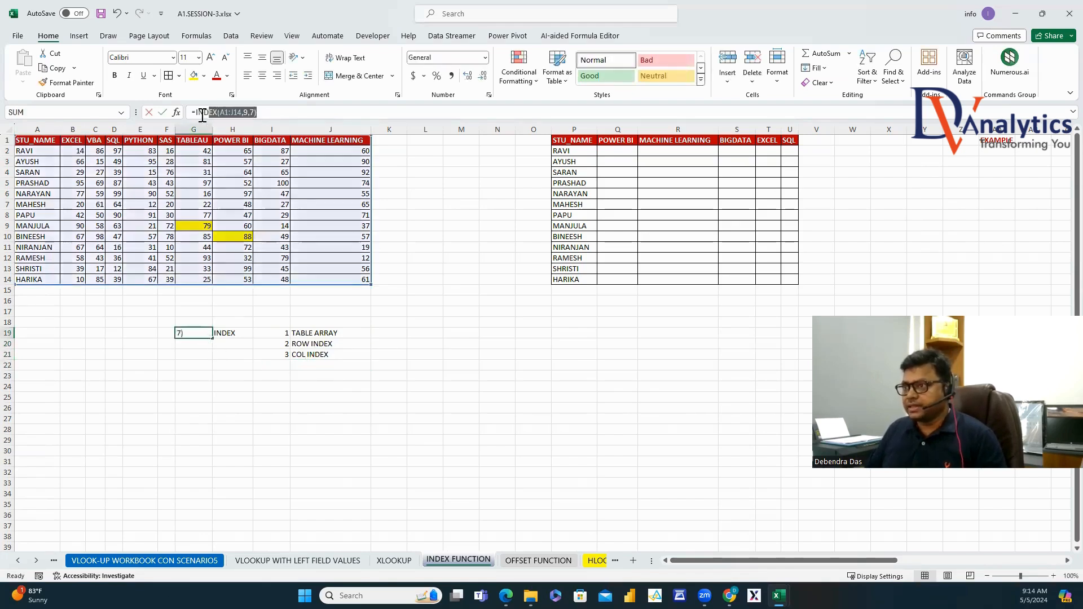
key(Escape)
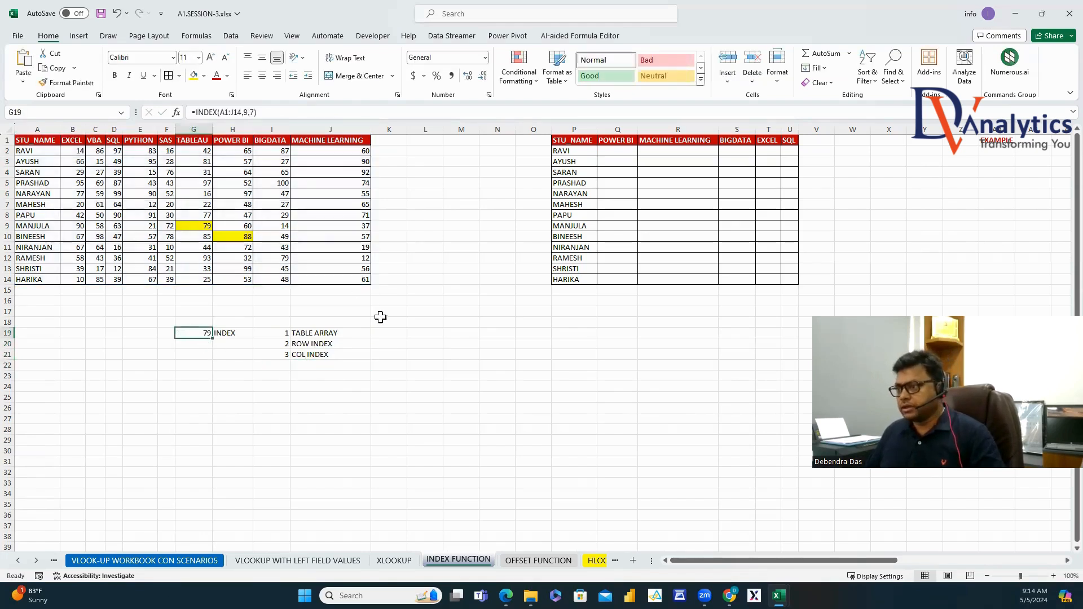
click(388, 323)
text(')
text(=INDEX(A1:J14,9,7))
key(Return)
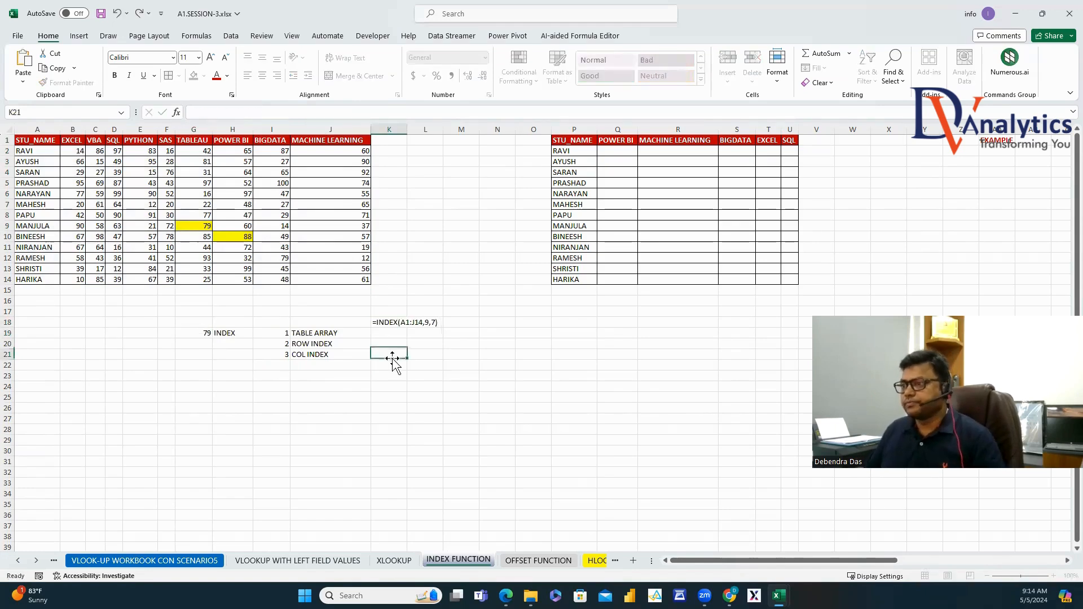
Enter the argument values A1:J14, 9 and 7 in K19:K21.
text(A1:J14)
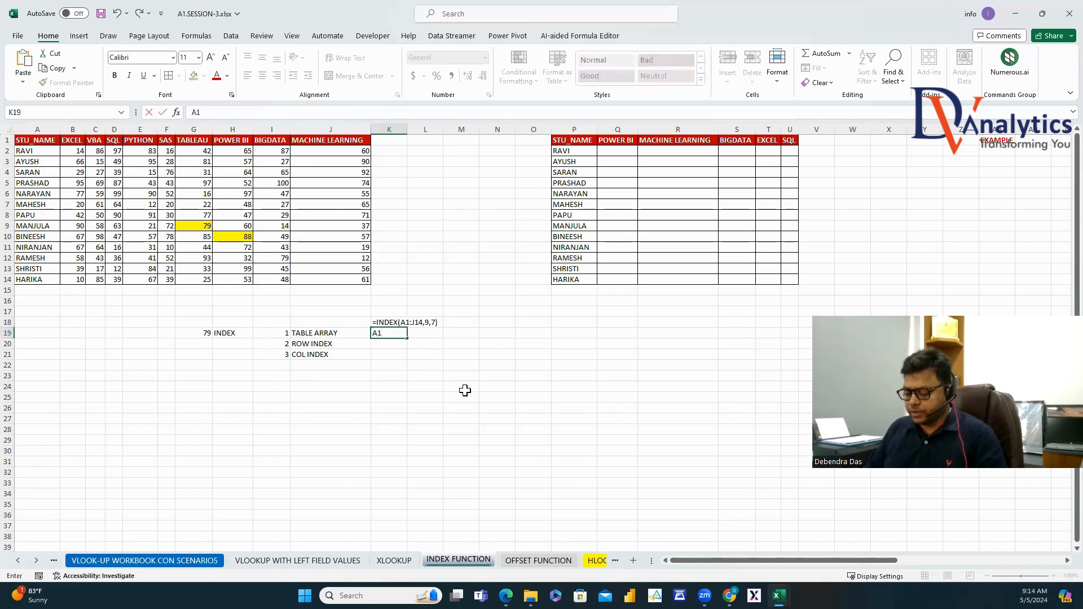
click(395, 345)
text(9)
click(384, 355)
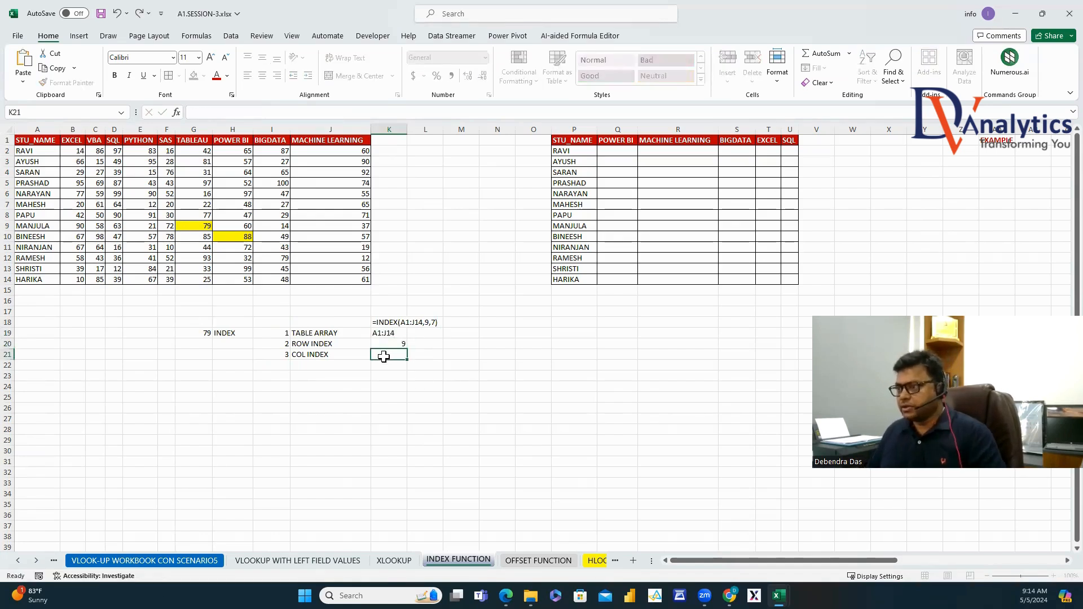
text(7)
click(388, 386)
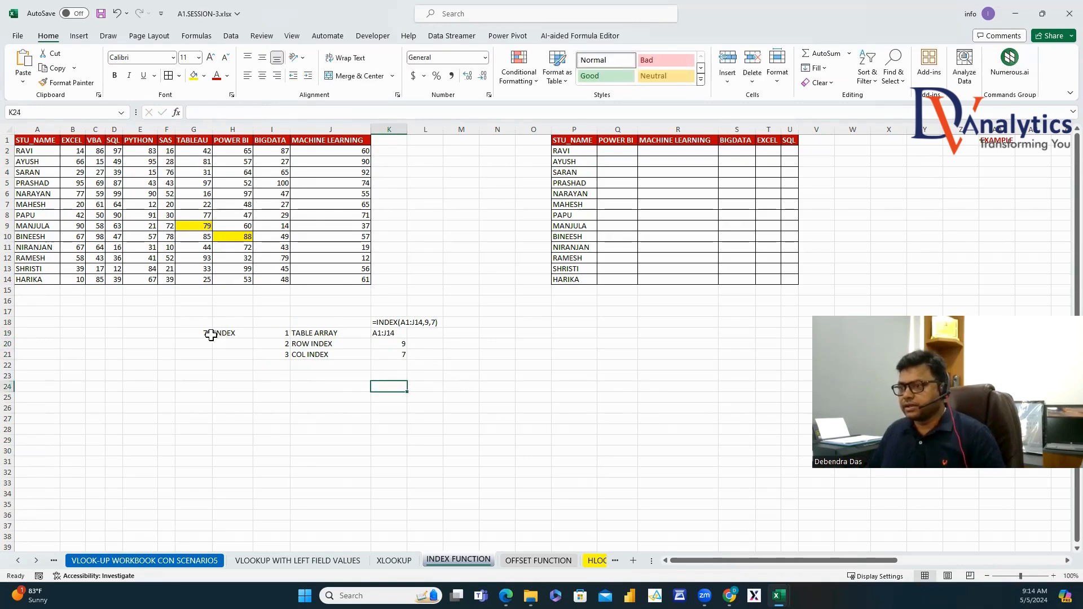
Make the labels and formula text bold dark red and autofit column K.
click(219, 336)
drag(314, 333, 314, 355)
ctrl+click(389, 322)
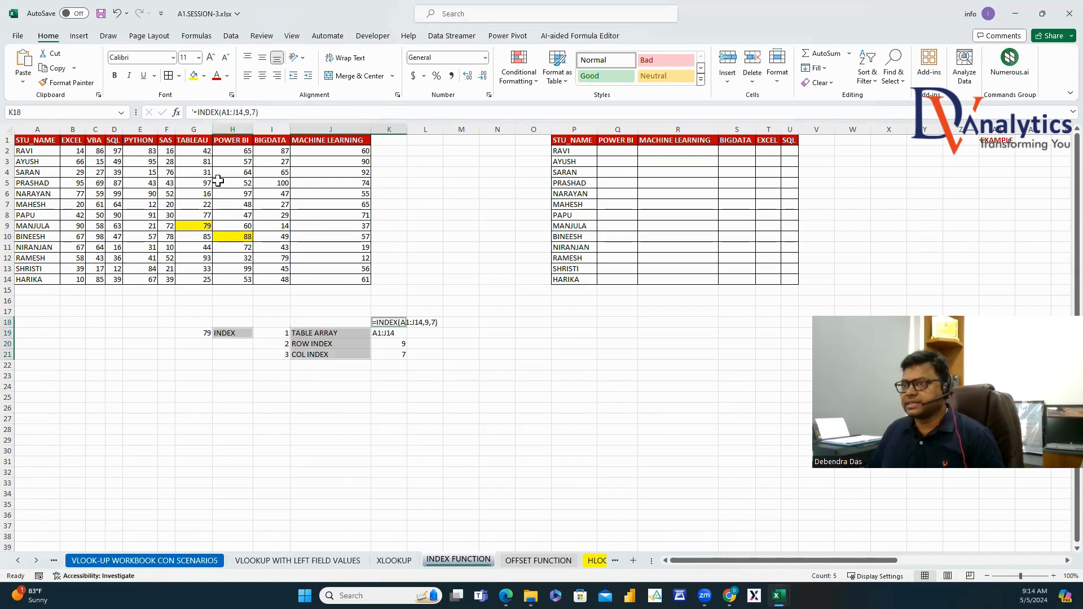
click(216, 75)
click(114, 75)
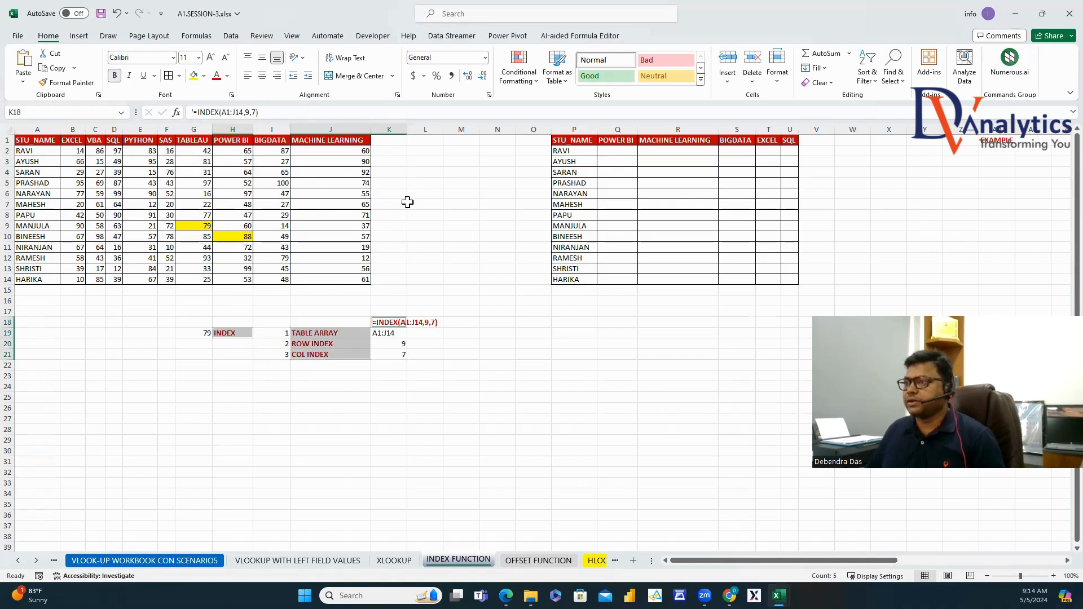
double_click(406, 129)
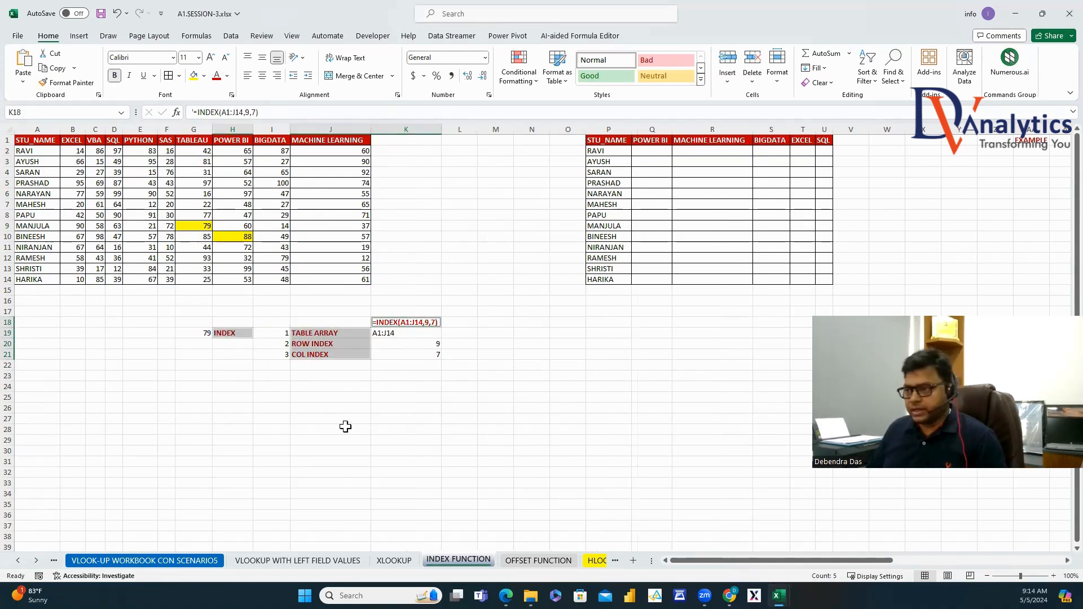
click(330, 398)
Enter =INDEX(A1:J14,10,8) in G24 to return the POWER BI mark 88.
click(242, 237)
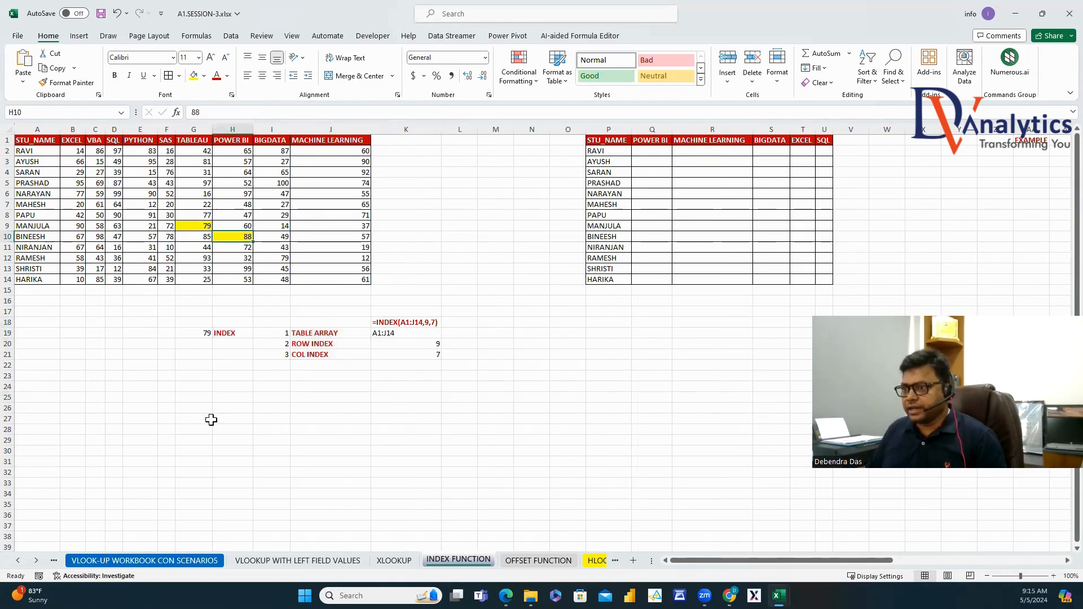
click(204, 387)
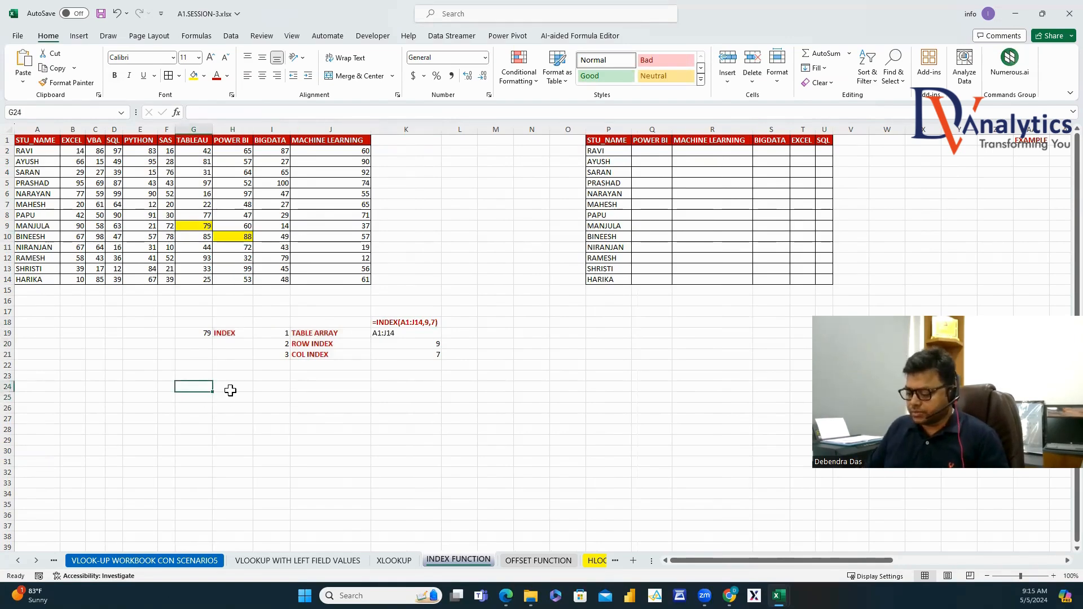
text(=INDEX)
double_click(203, 399)
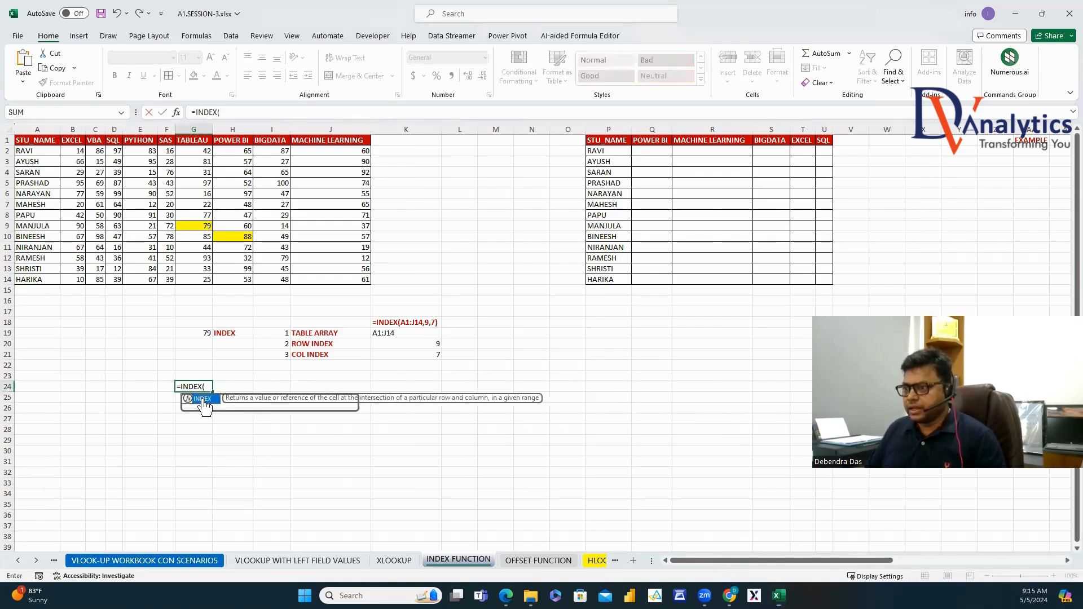
drag(38, 141, 341, 278)
text(,)
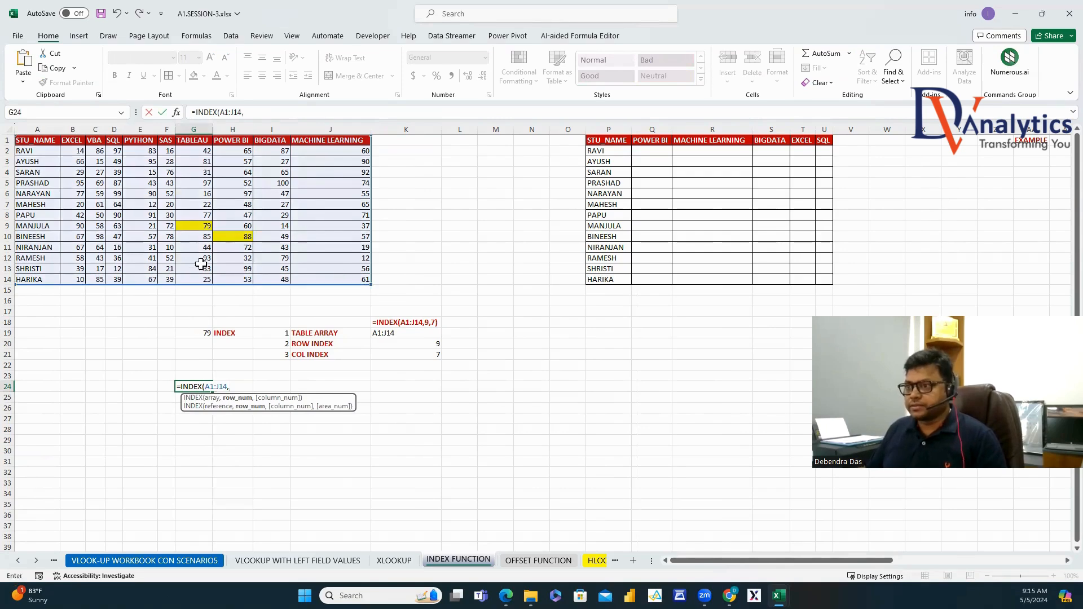
text(10,)
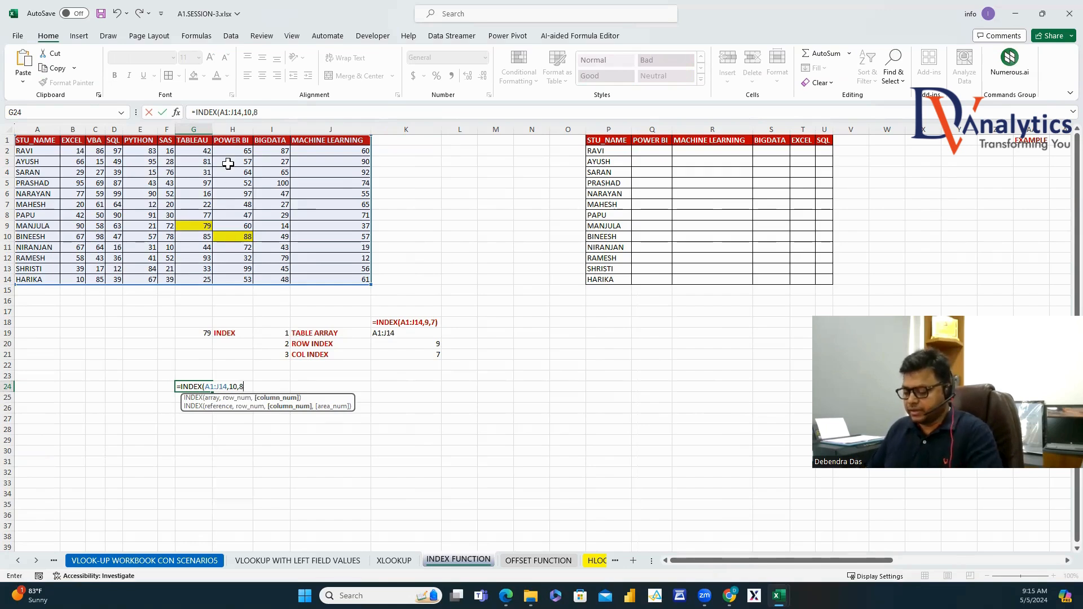
text(8)
key(Return)
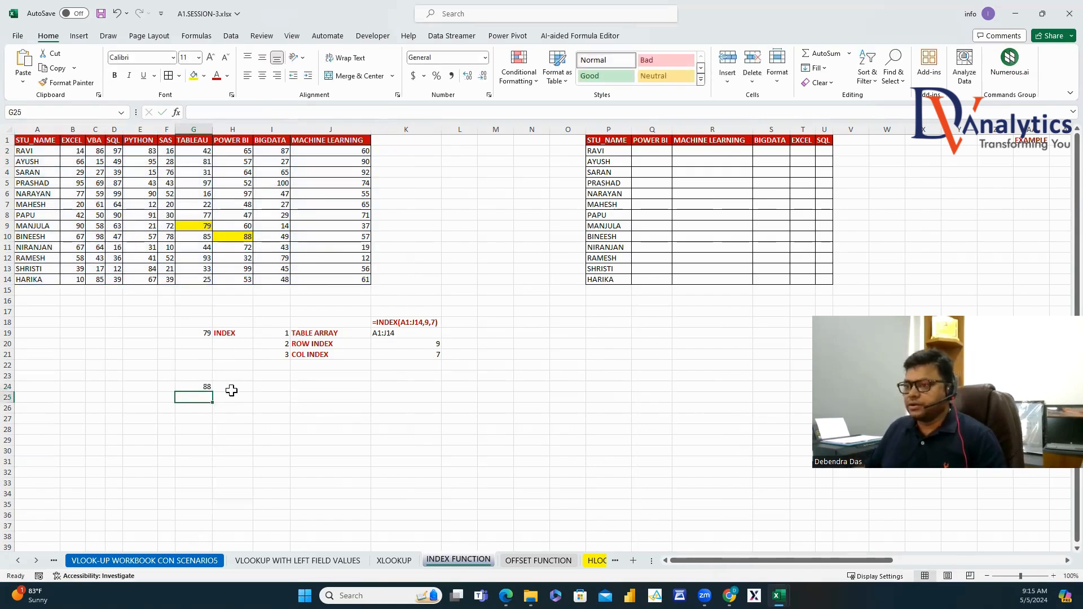
Copy the argument labels H19:J21 to H24 beside the 88 result.
drag(242, 333, 316, 356)
key(ctrl+c)
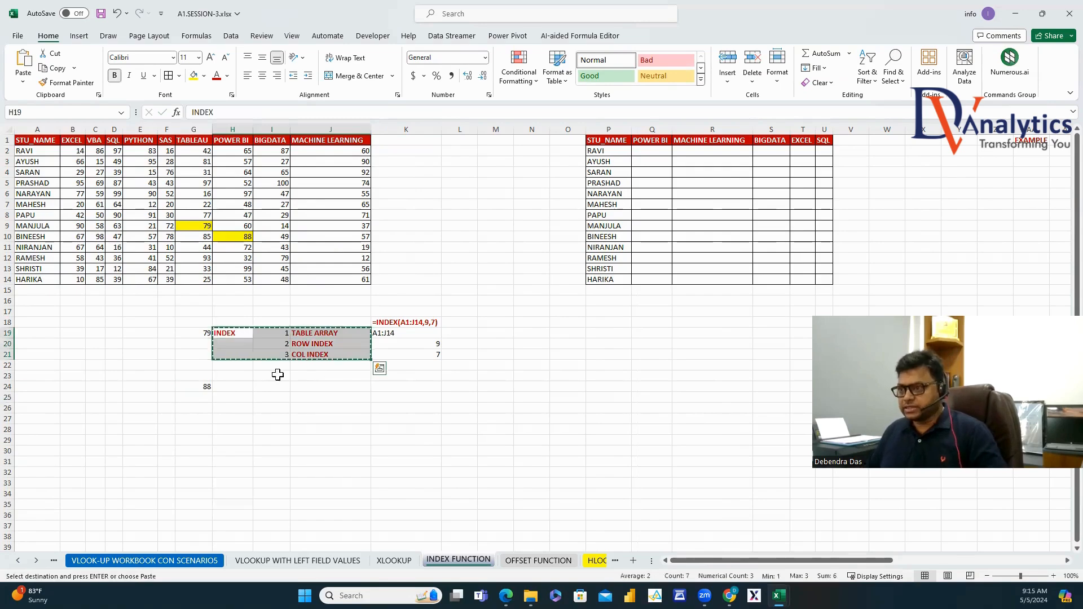
click(237, 387)
key(ctrl+v)
click(343, 386)
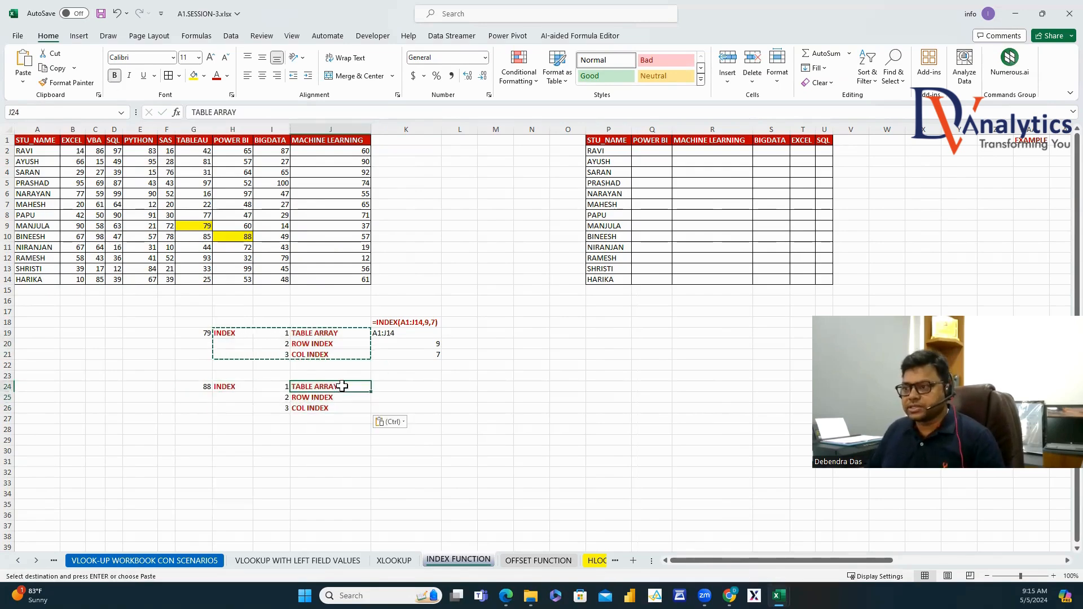
Put '=INDEX(A1:J14,10,8) as bold red text in K23.
click(204, 386)
drag(263, 113, 192, 112)
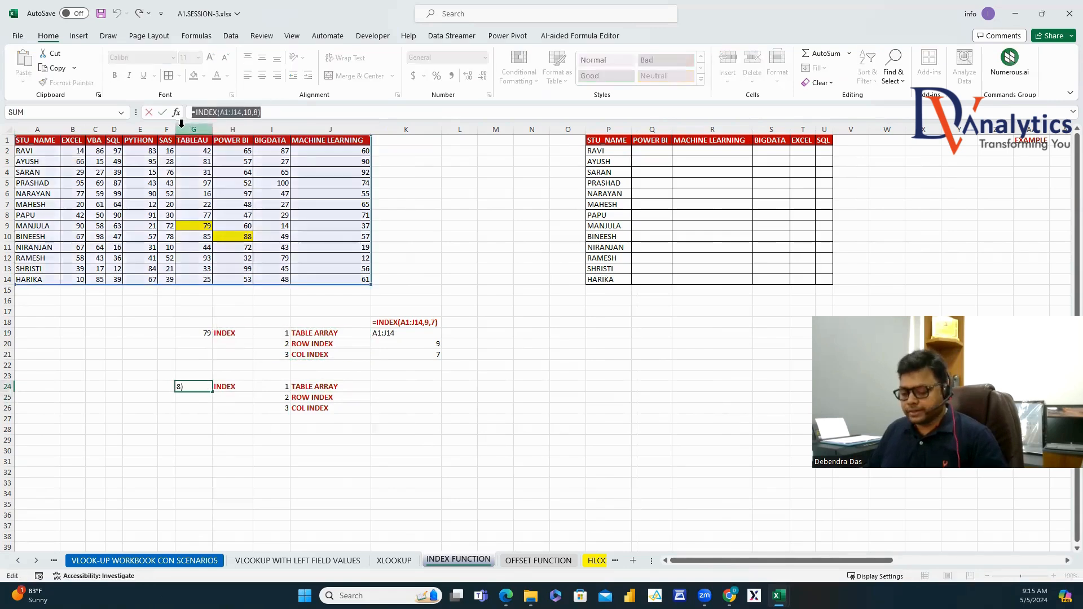
key(Escape)
click(383, 377)
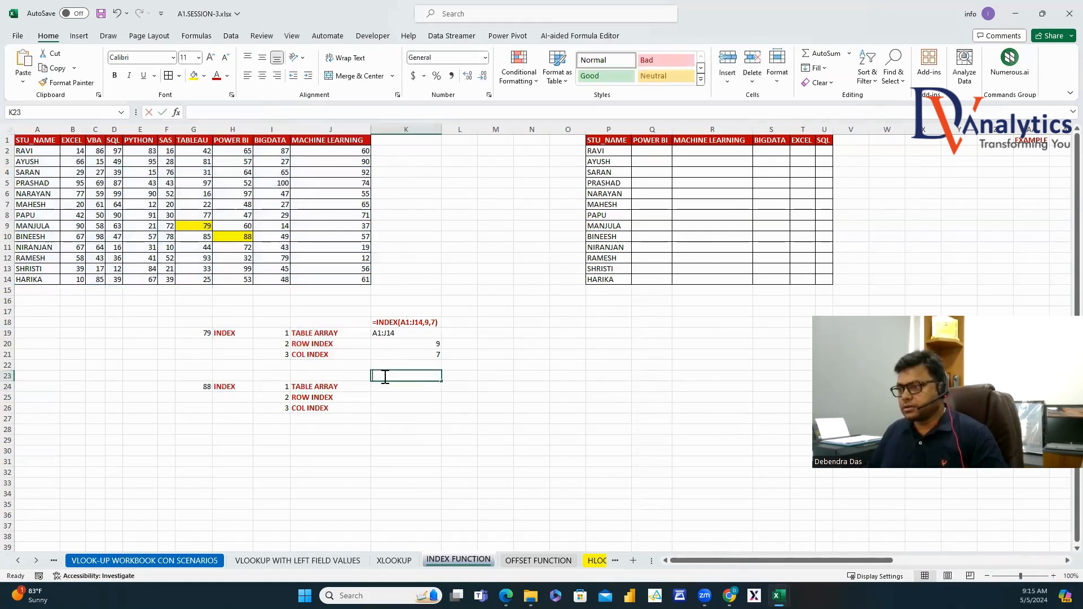
text(')
key(ctrl+v)
key(Return)
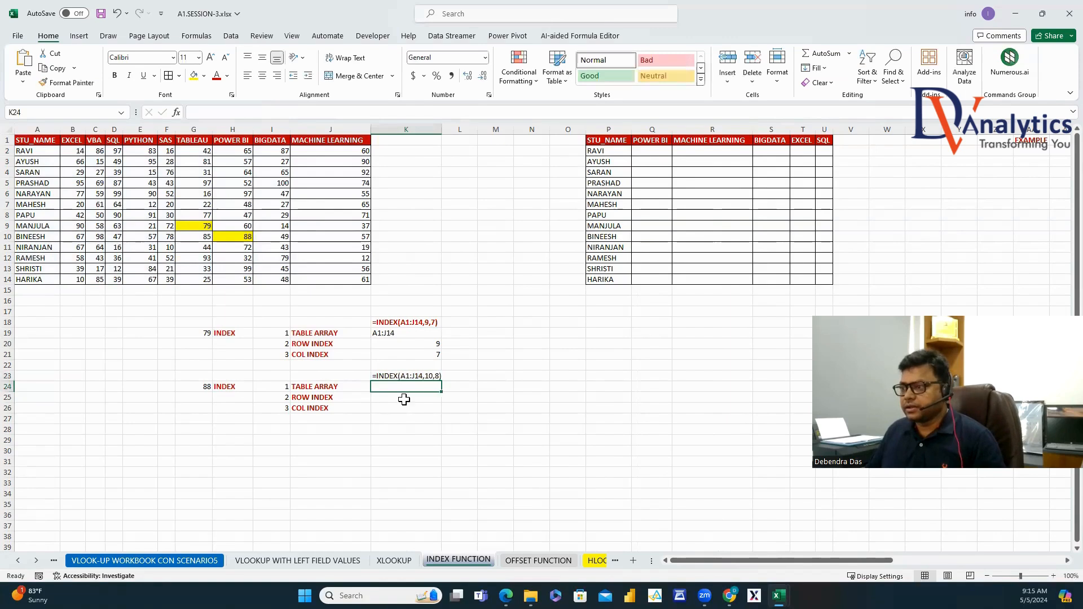
click(394, 377)
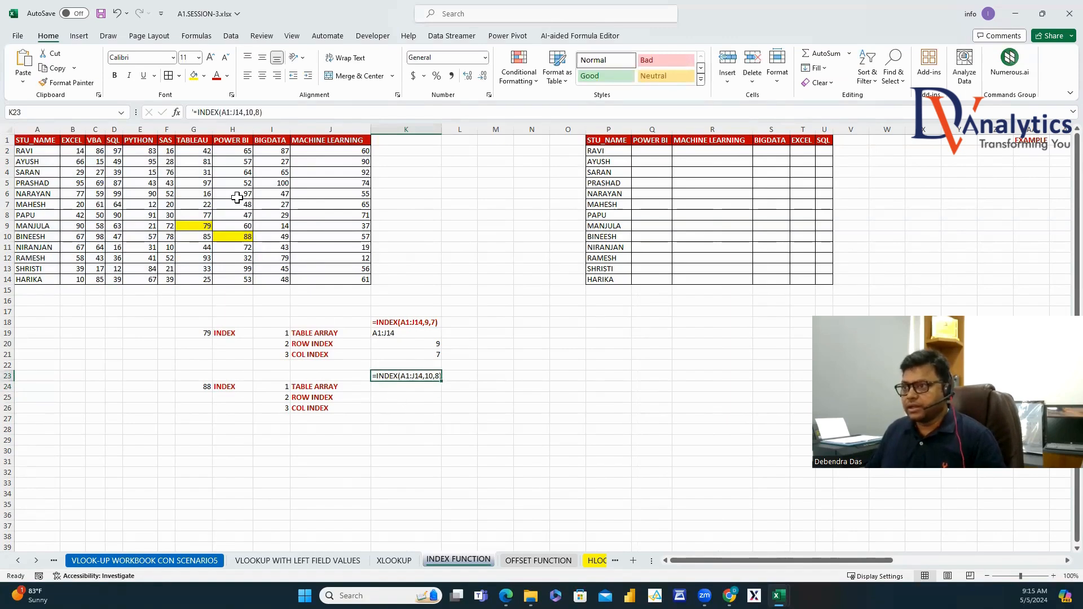
click(217, 75)
click(114, 75)
Enter the argument values A1:J14, 10 and 8 in K24:K26.
click(403, 389)
text(A)
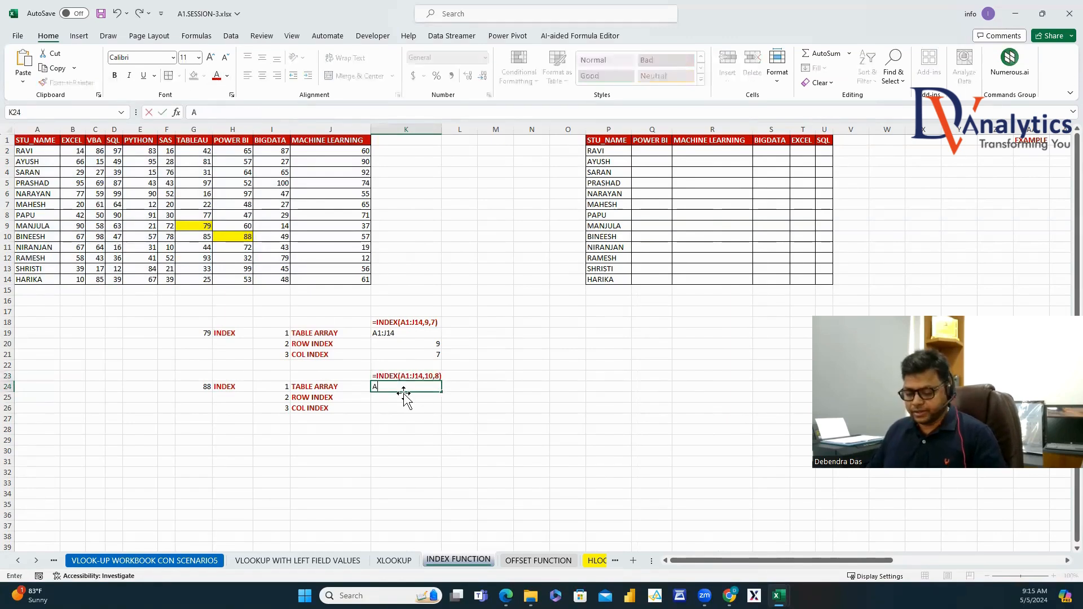
text(1:J14)
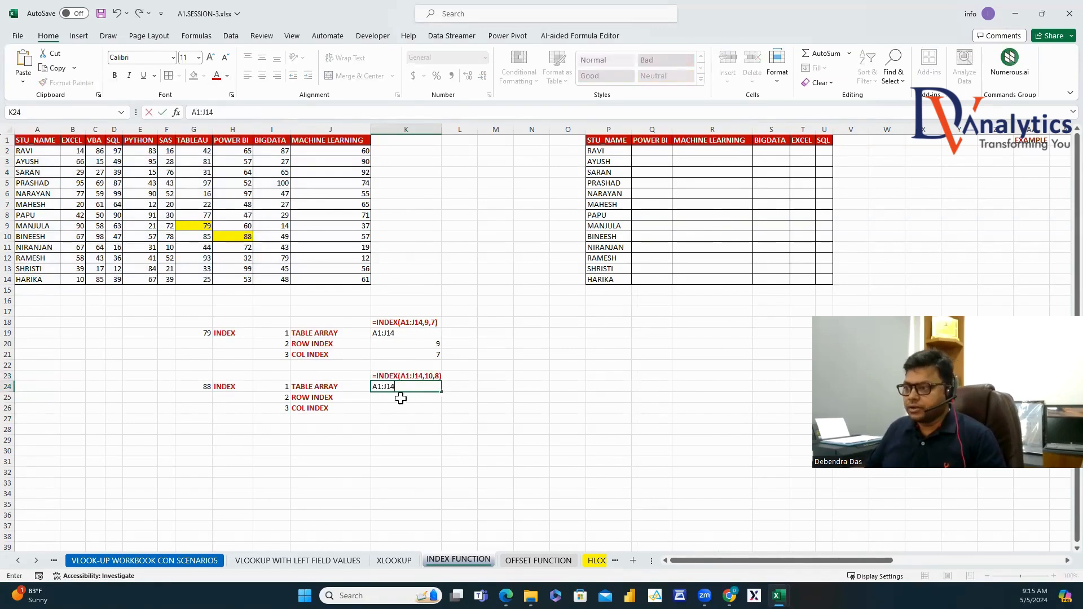
key(Return)
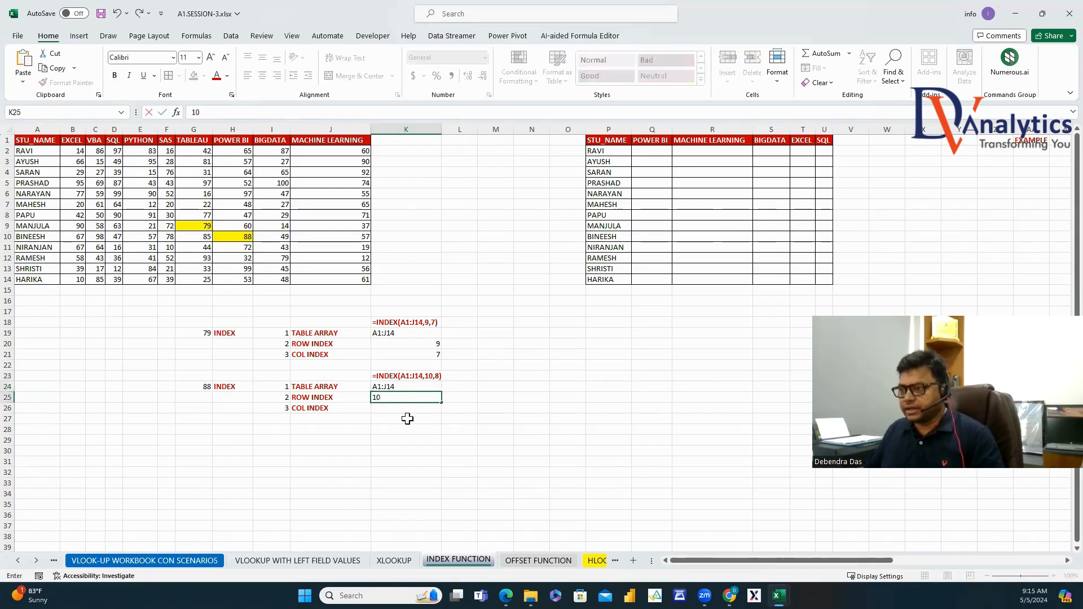
click(391, 408)
text(8)
click(524, 429)
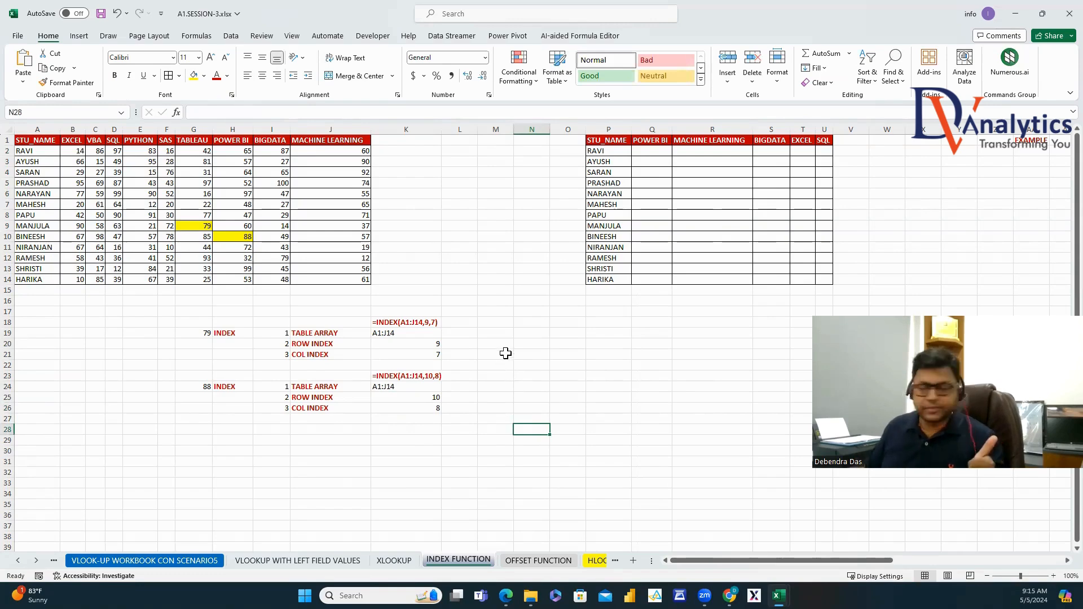
Move the names NARAYAN through BINEESH to the top of the student list at P2.
drag(595, 196, 605, 237)
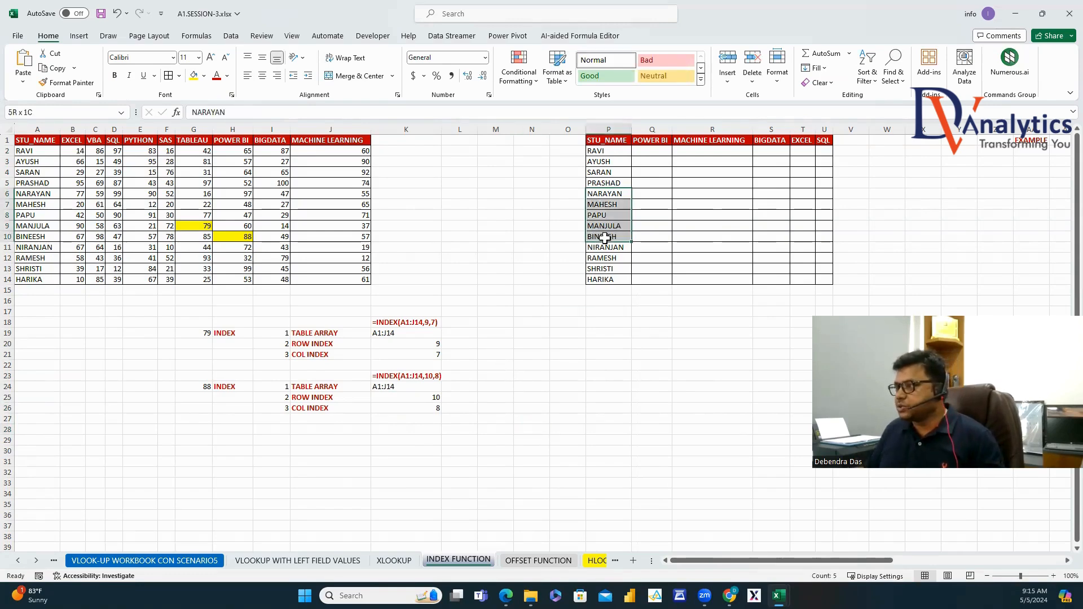
key(ctrl+c)
click(605, 150)
right_click(604, 149)
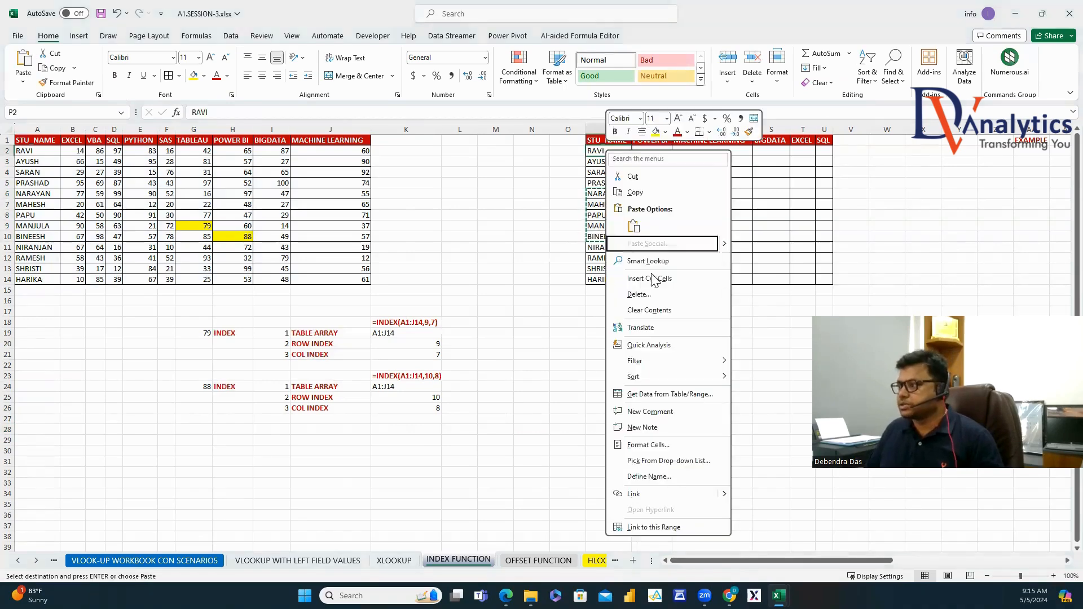
click(653, 277)
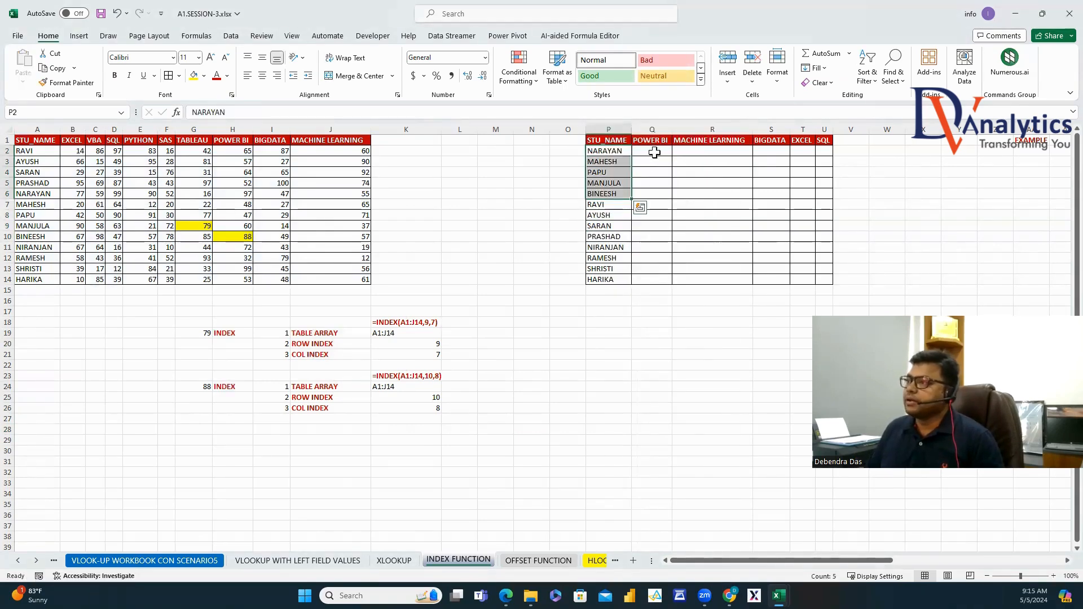
Start Q2's INDEX over A1:J14 with a row MATCH of P2 in A1:A14.
click(654, 152)
text(=INDEX()
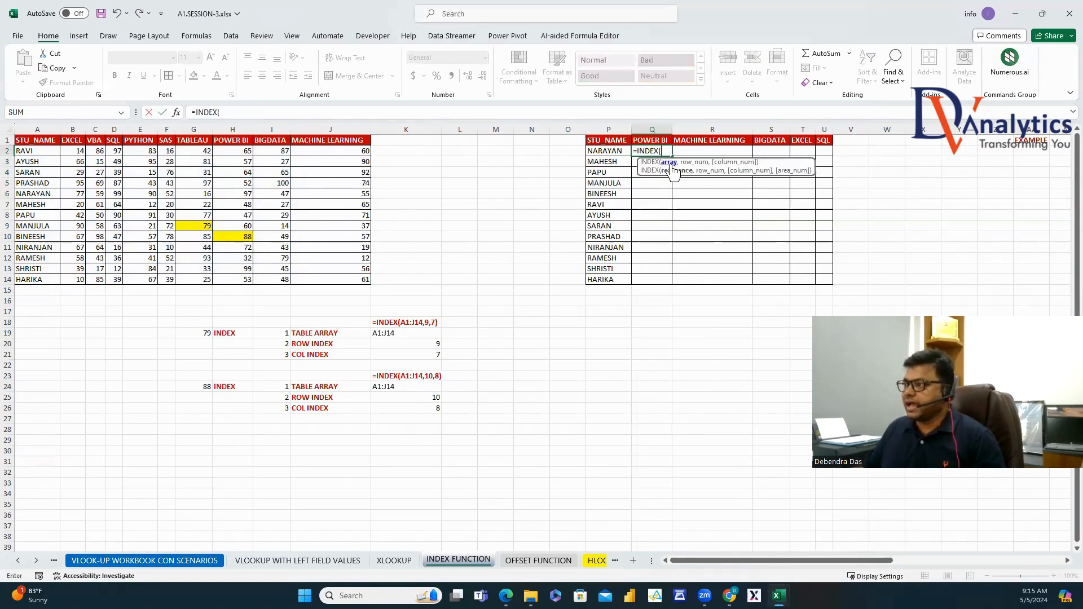
drag(40, 140, 339, 279)
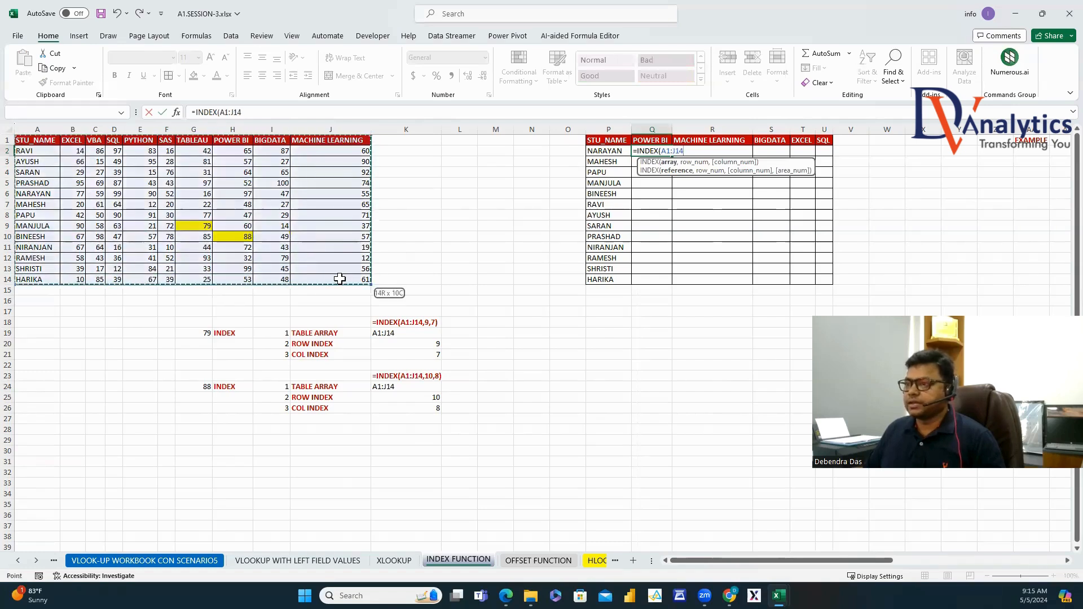
text(,)
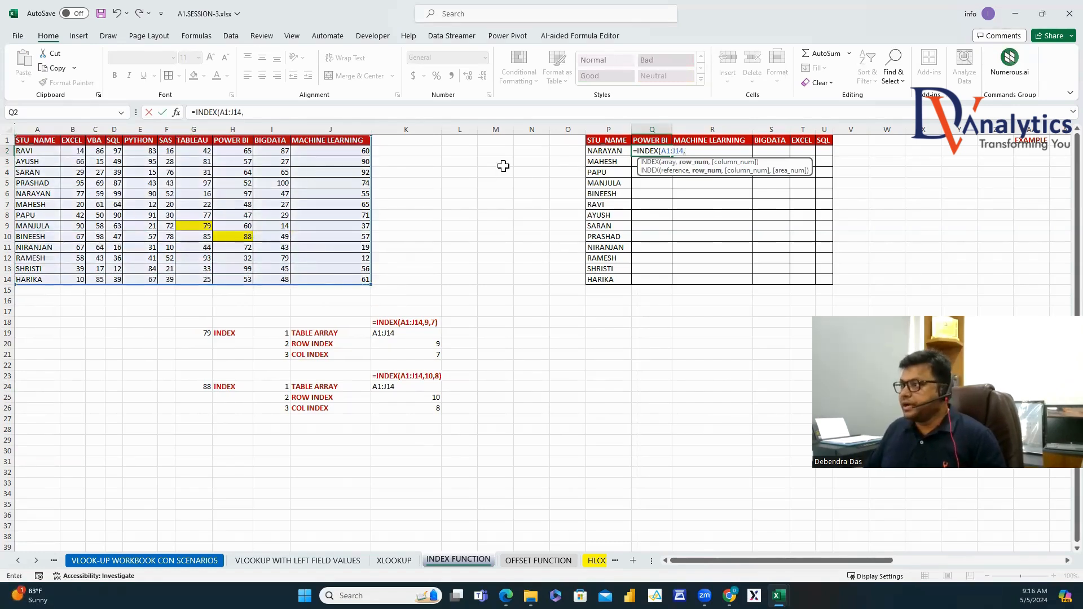
text(MATCH)
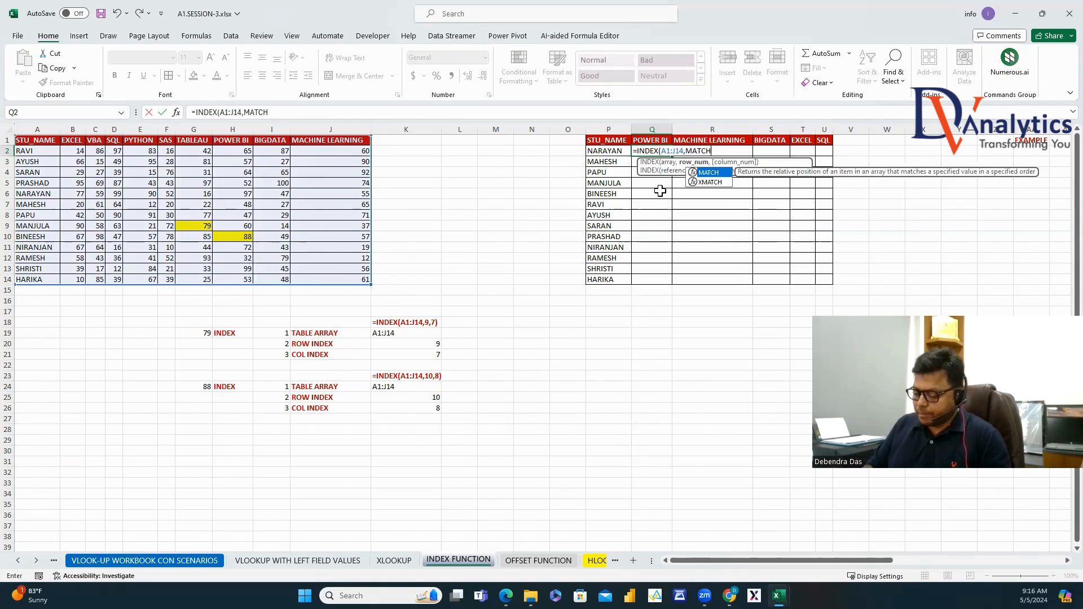
text(()
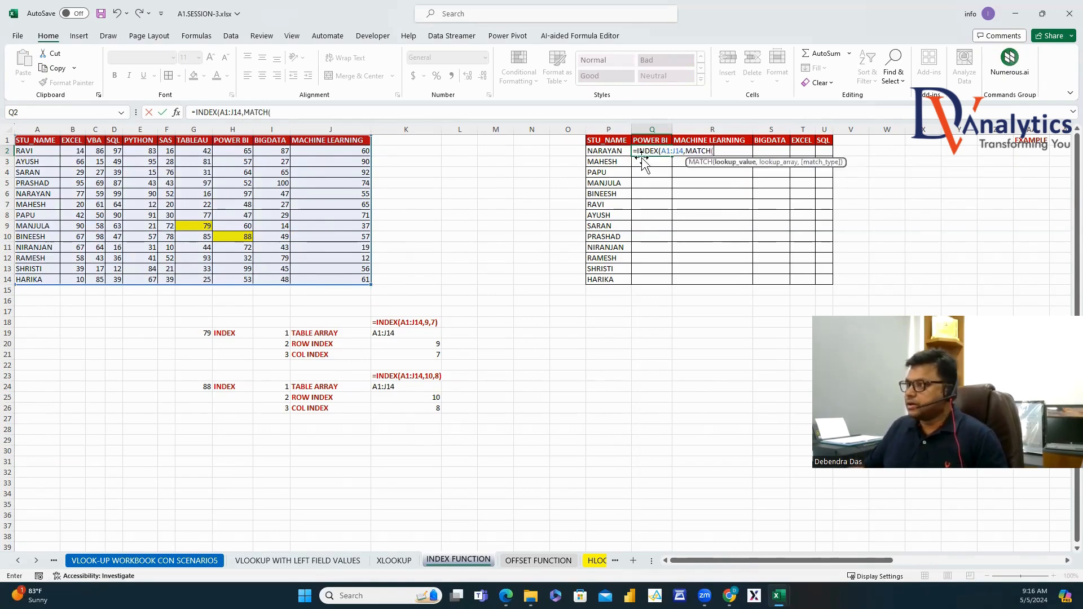
click(604, 155)
text(,)
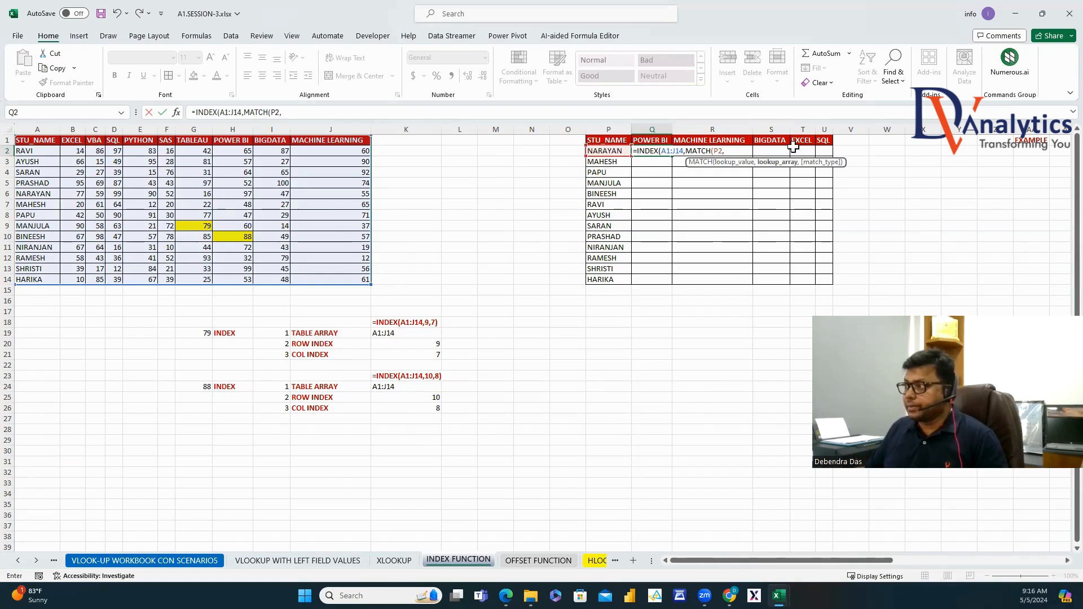
drag(38, 142, 41, 284)
text(,0))
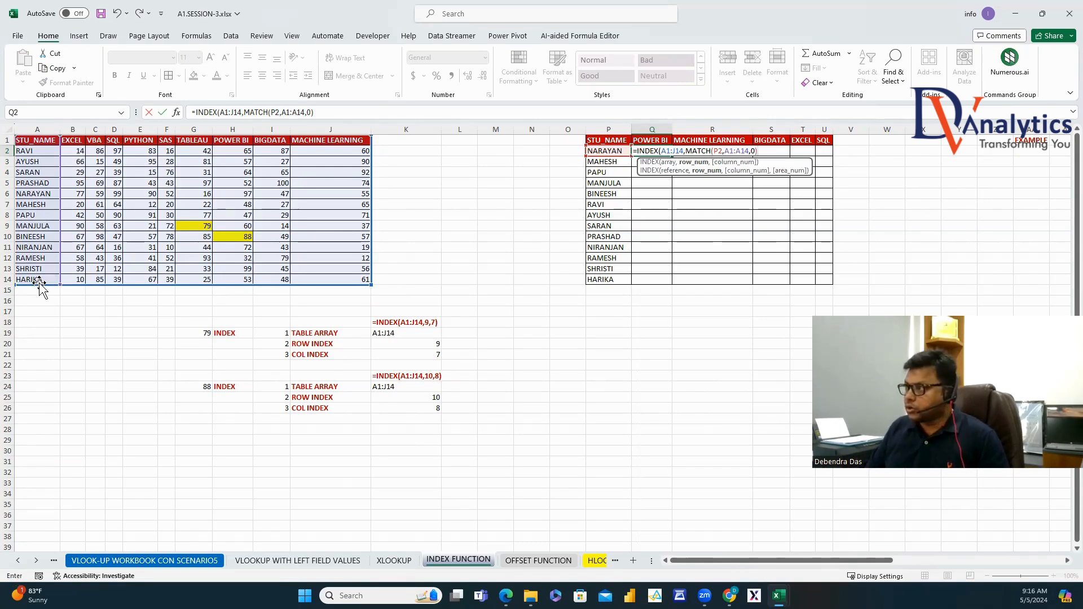
text(,MATCH()
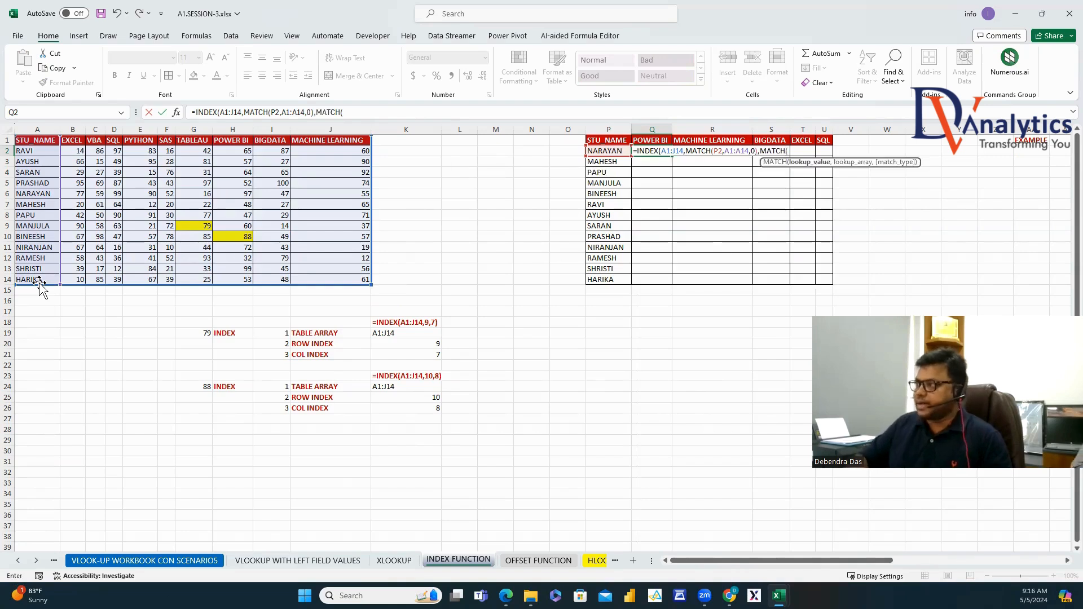
Finish with a column MATCH of Q1 in A1:J1, accepting the correction to show 97.
click(652, 140)
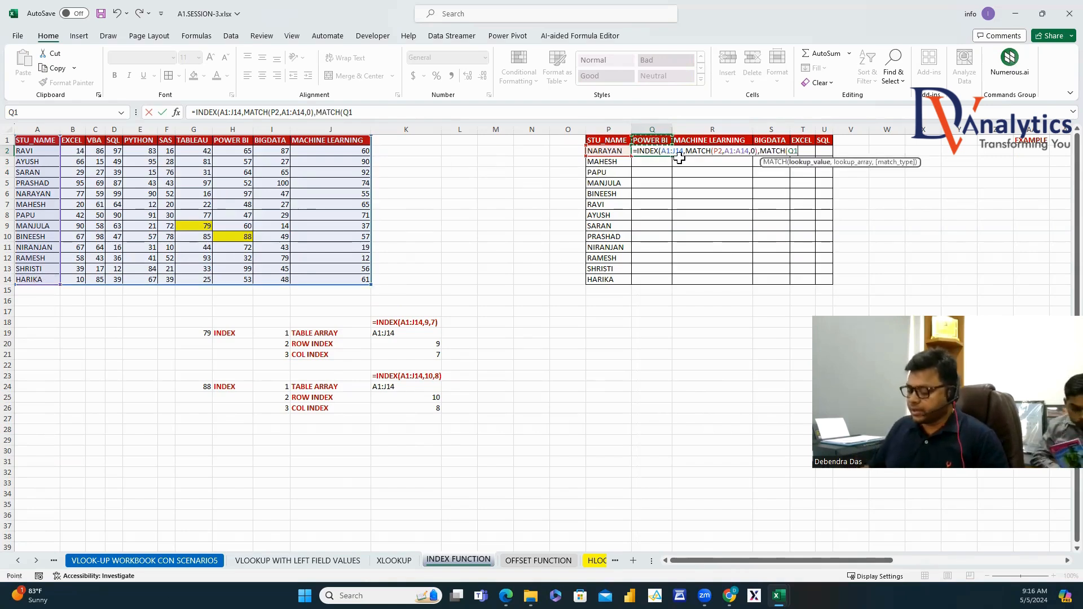
text(,)
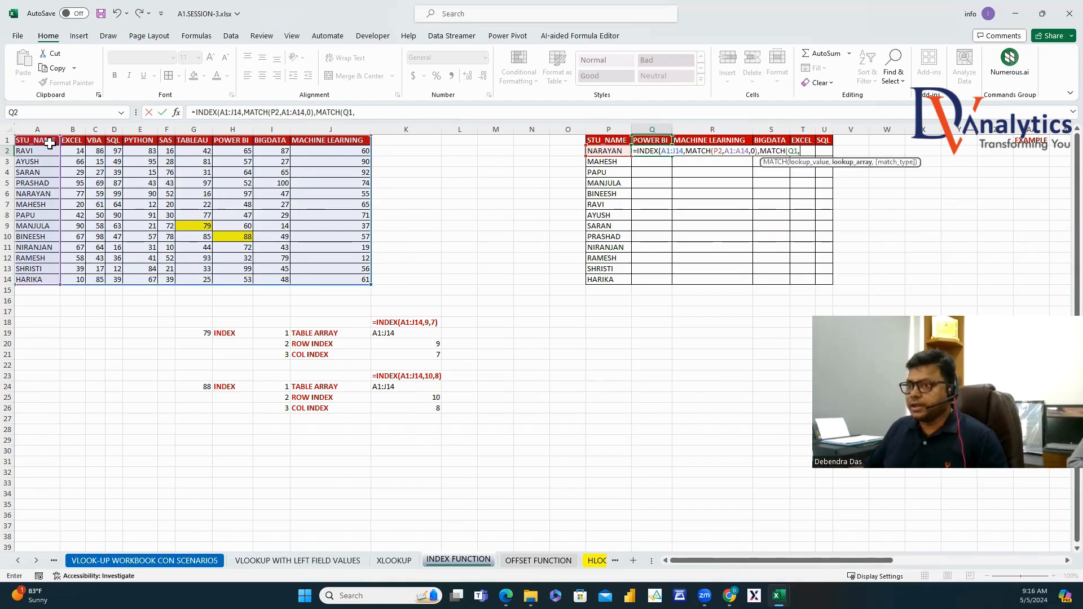
drag(50, 143, 329, 140)
text(,)
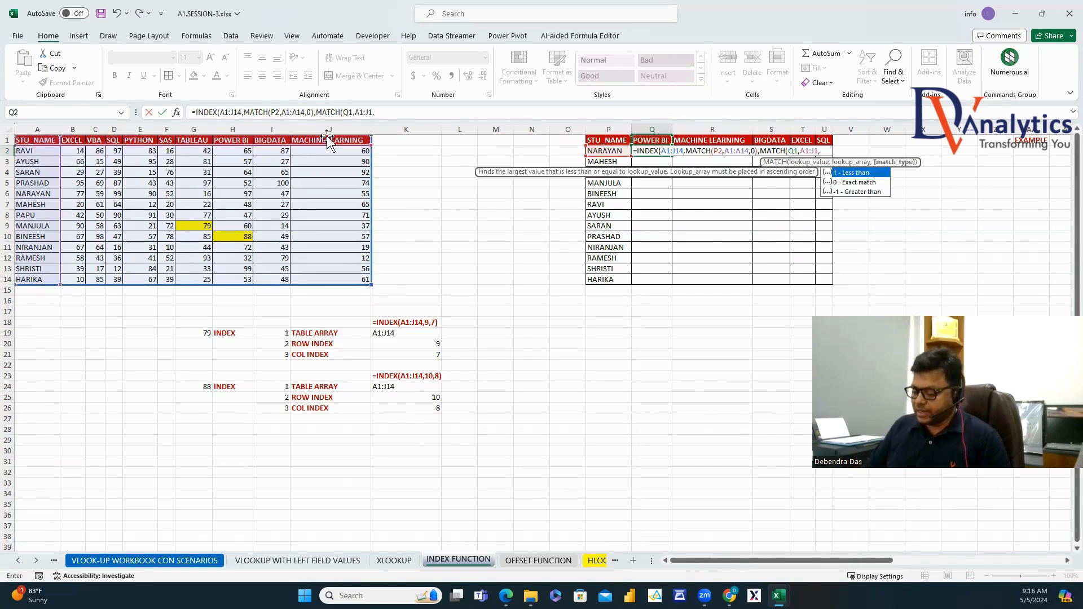
text(0))
key(Return)
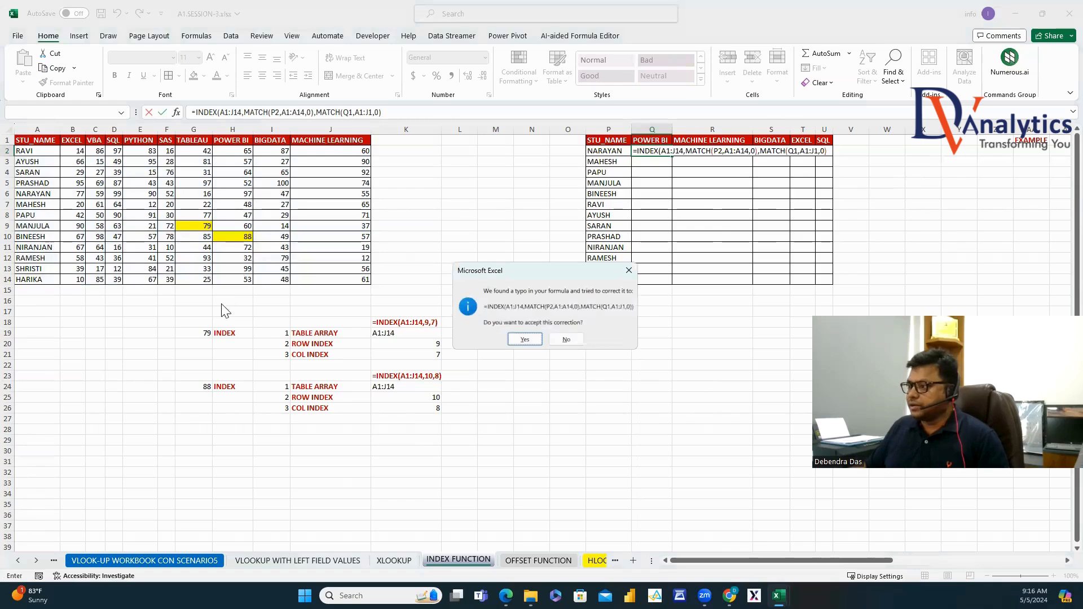
click(525, 339)
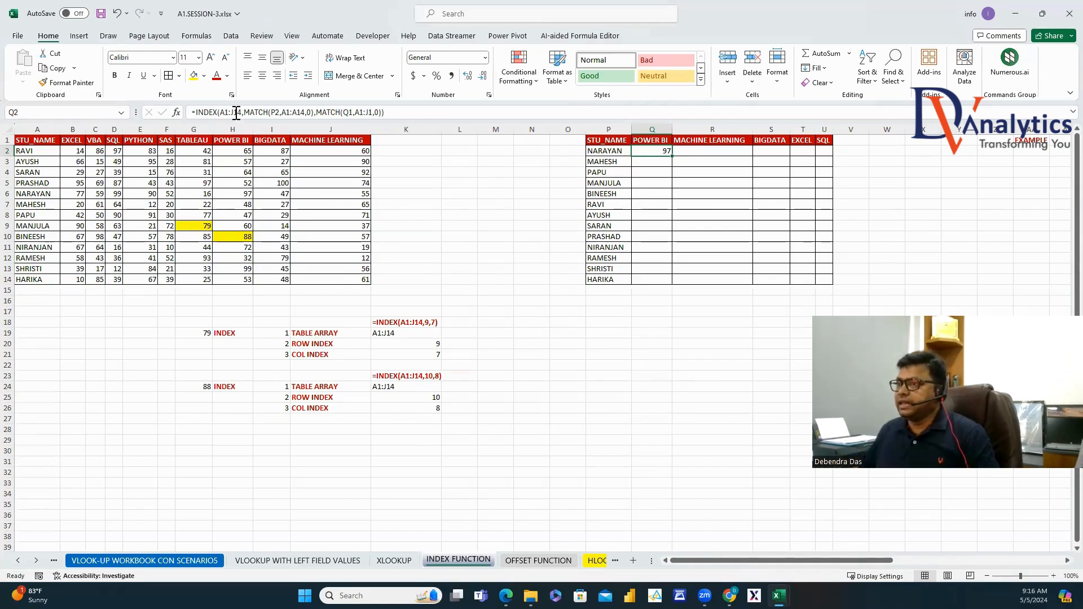
Anchor the Q2 formula: $A$1:$J$14, $P2, $A$1:$A$14, the Q1 header row and $A$1:$J$1.
drag(220, 112, 242, 112)
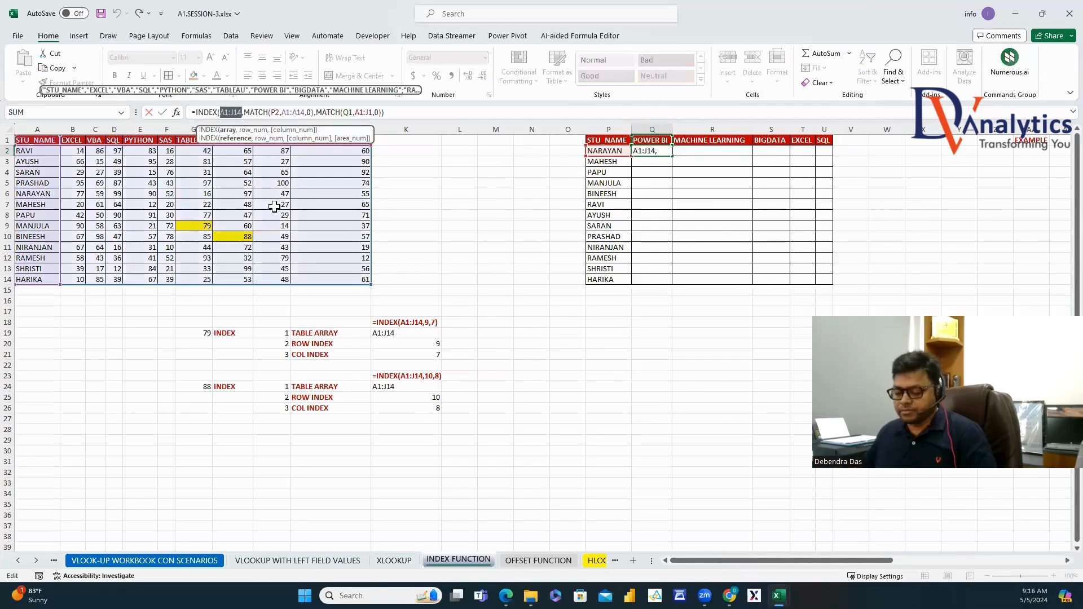
key(F4)
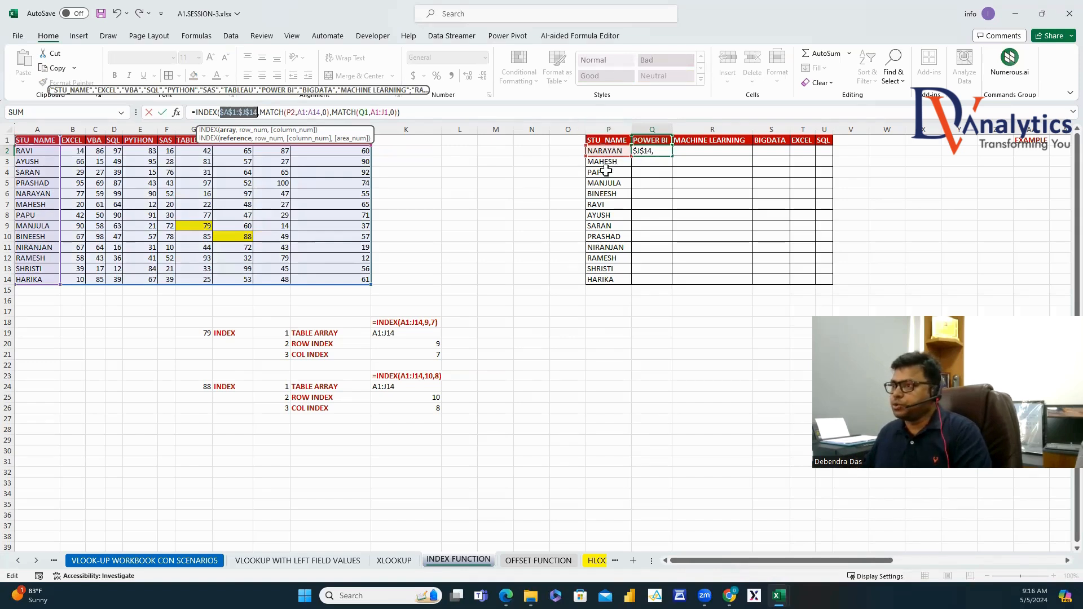
click(287, 112)
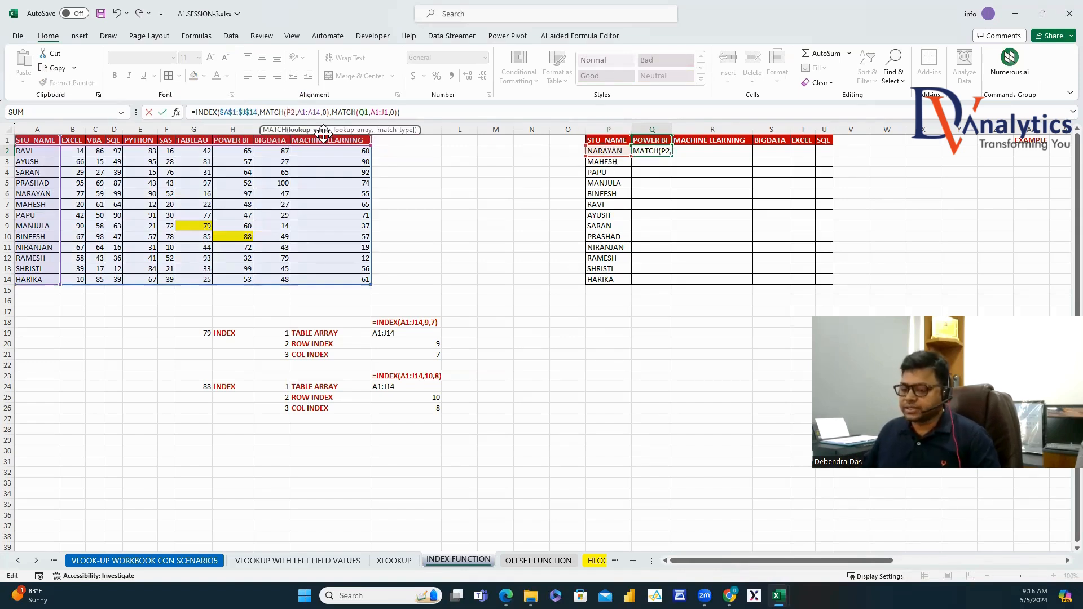
text($)
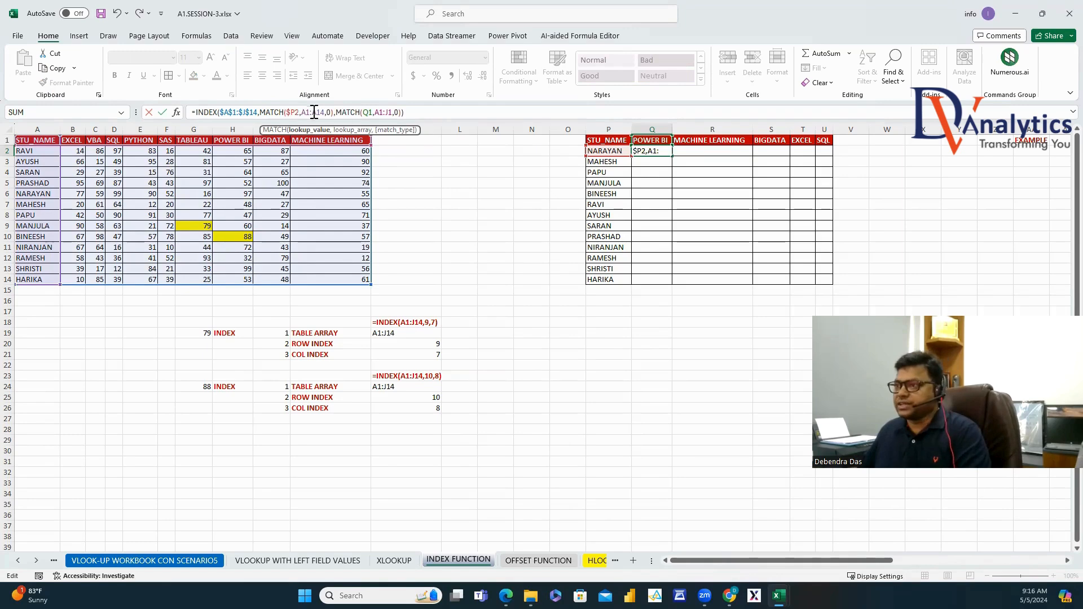
drag(302, 112, 322, 117)
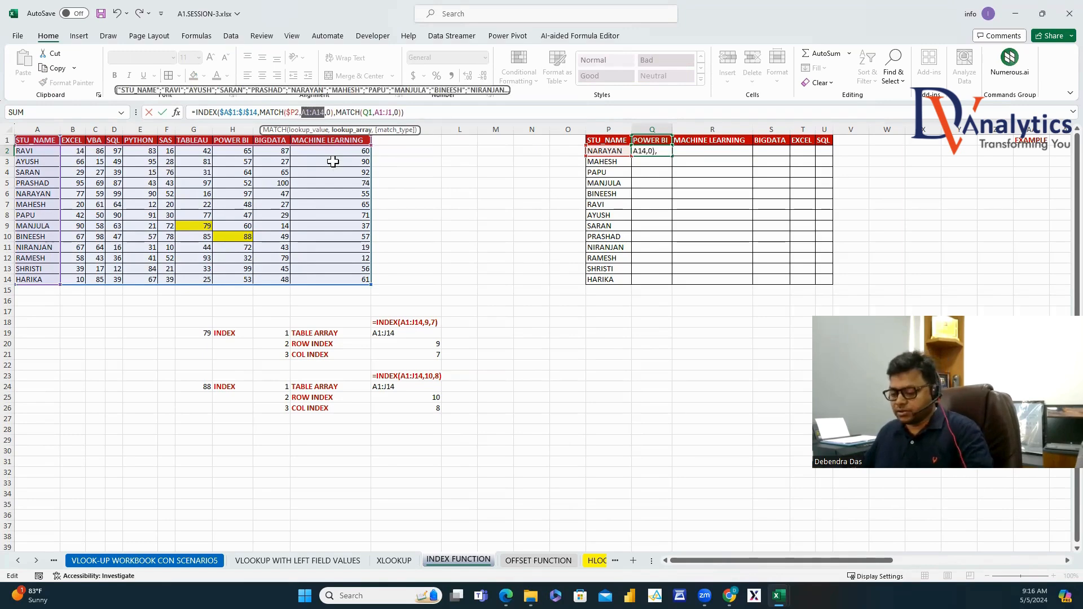
key(F4)
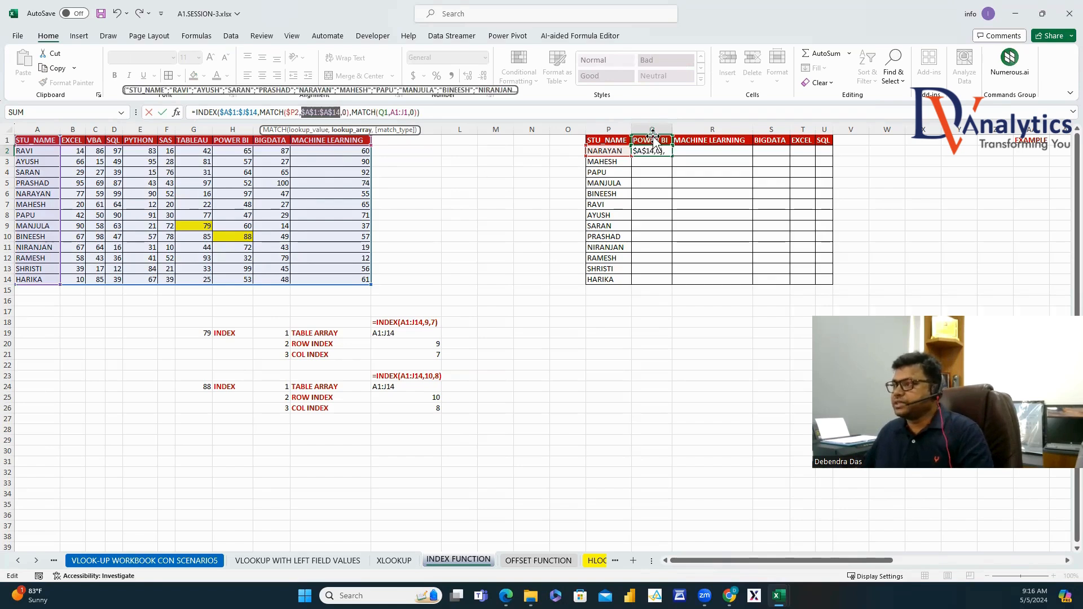
click(388, 115)
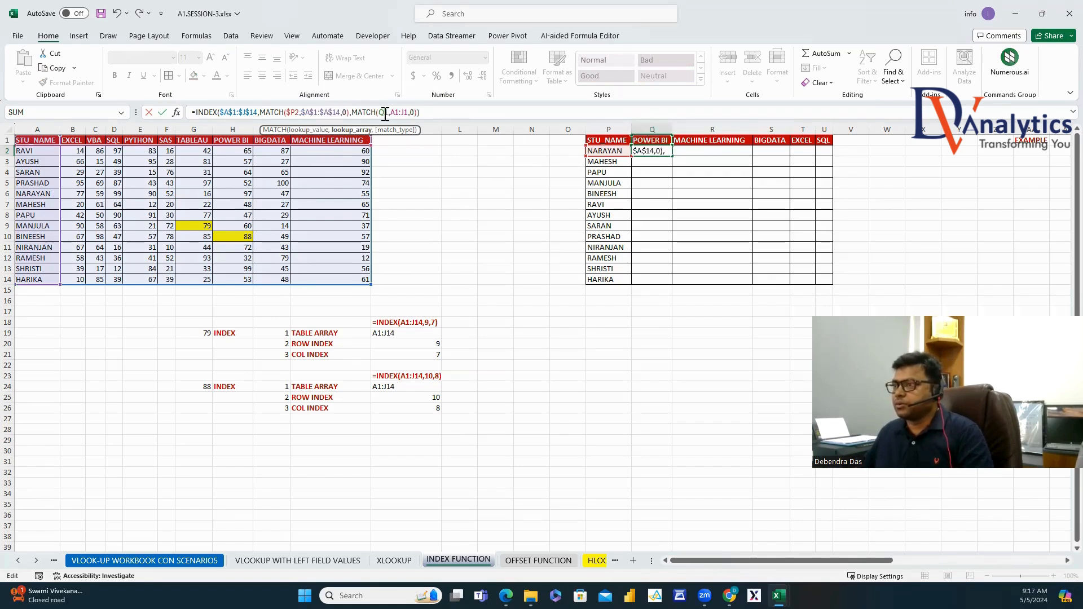
text($)
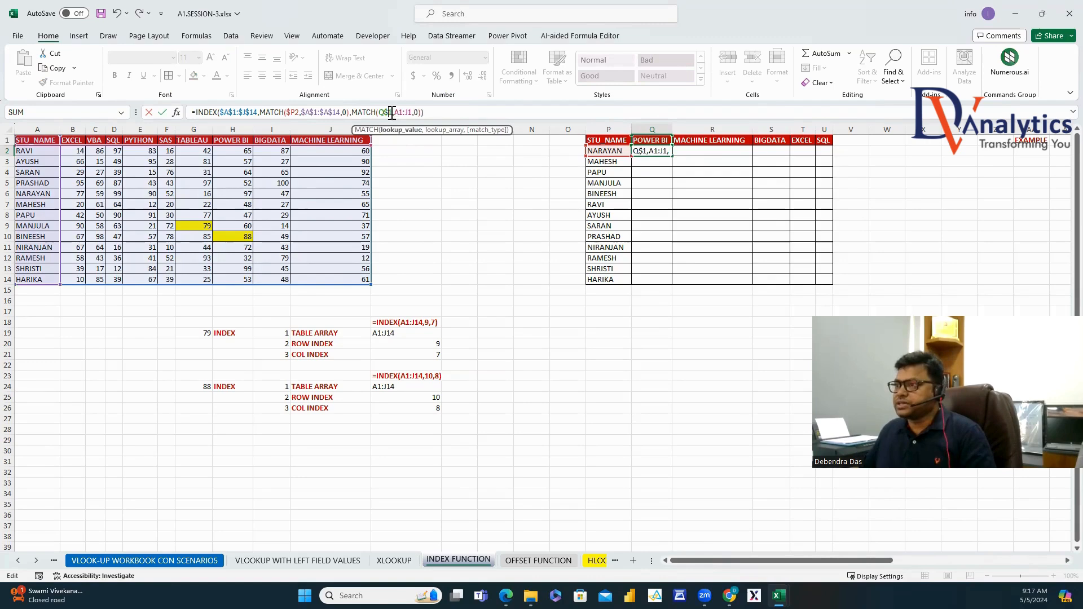
drag(399, 114, 413, 114)
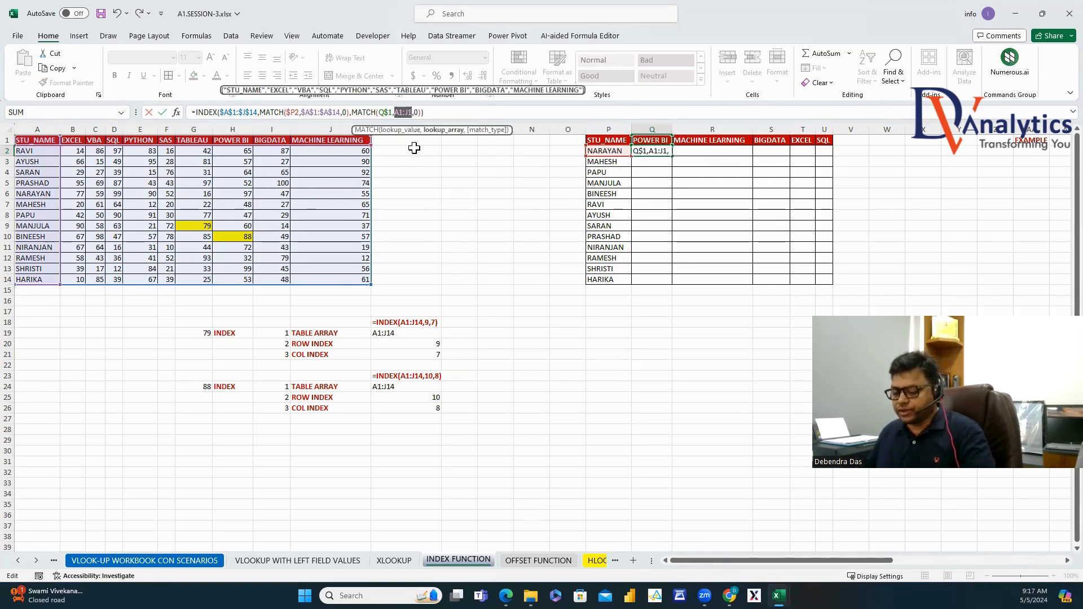
key(F4)
key(ctrl+Return)
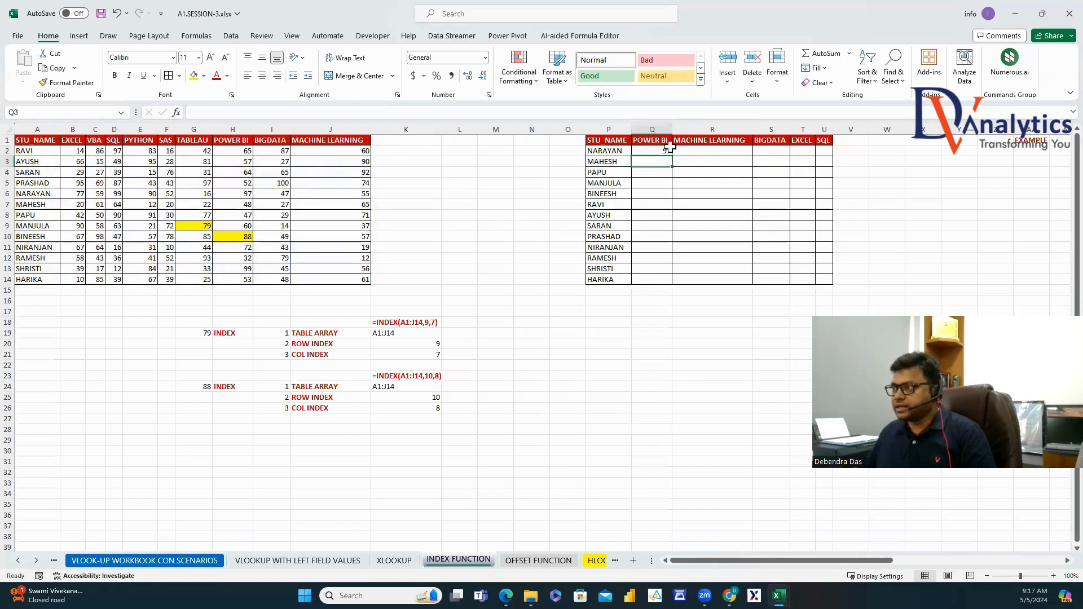
Fill the Q2 formula across to U2 and down through row 14, then copy its text.
drag(673, 158, 829, 152)
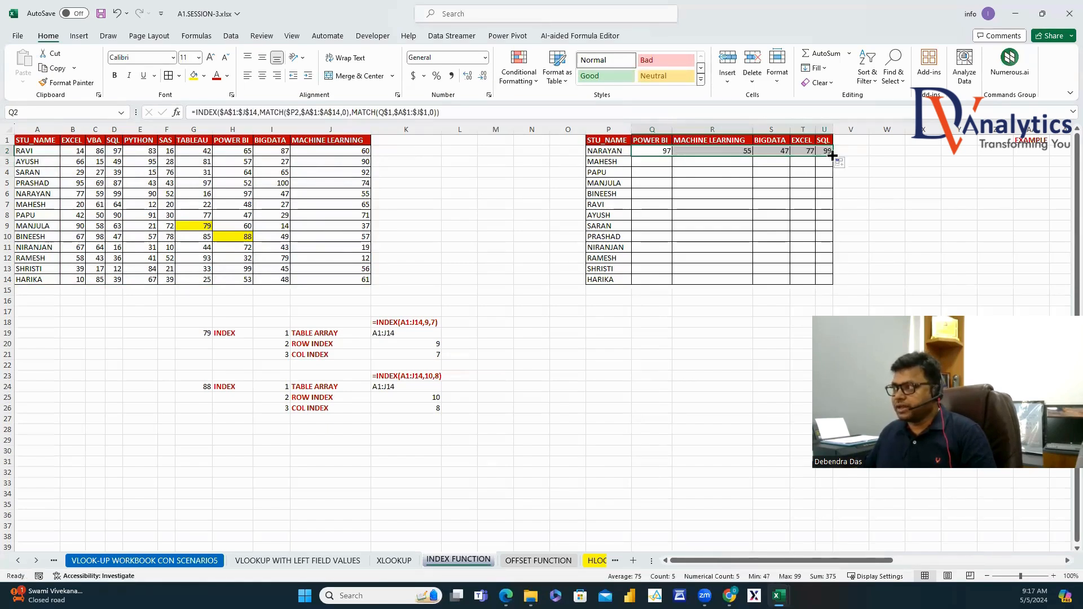
double_click(833, 157)
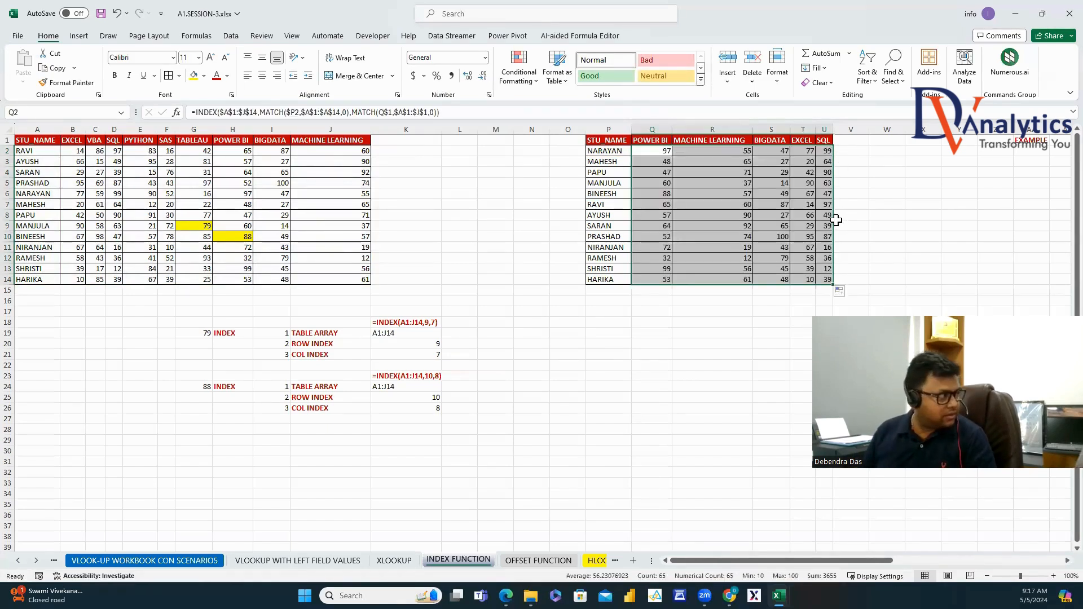
click(650, 153)
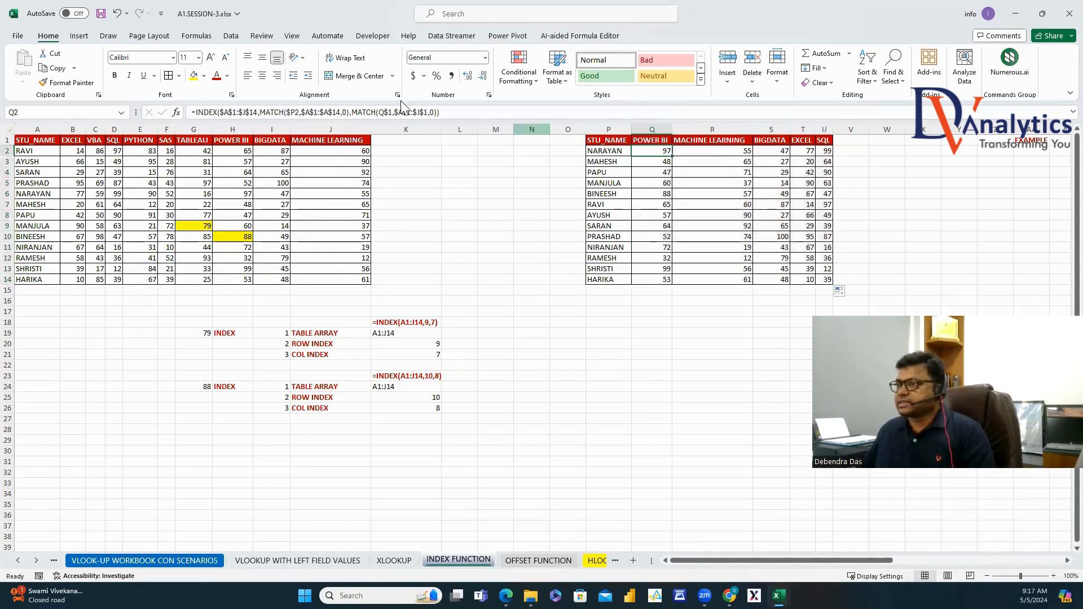
click(457, 113)
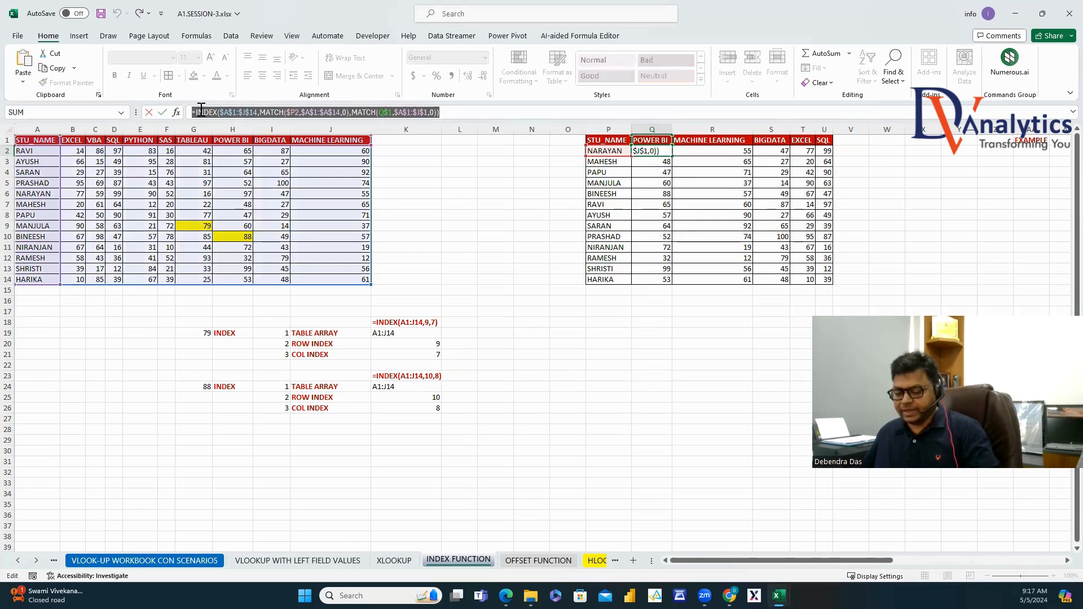
key(Escape)
Paste the INDEX-MATCH formula into K28 as text.
double_click(389, 429)
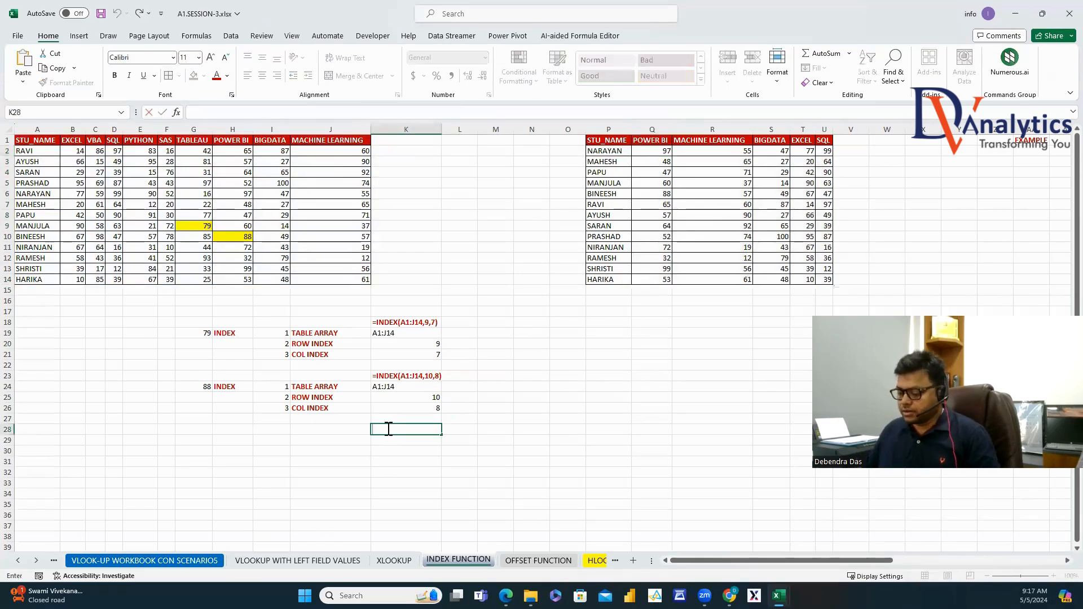
text(')
text(=INDEX($A$1:$J$14,MATCH($P2,$A$1:$A$14,0),MATCH(Q$1,$A$1:$J$1,0)))
key(Return)
key(Up)
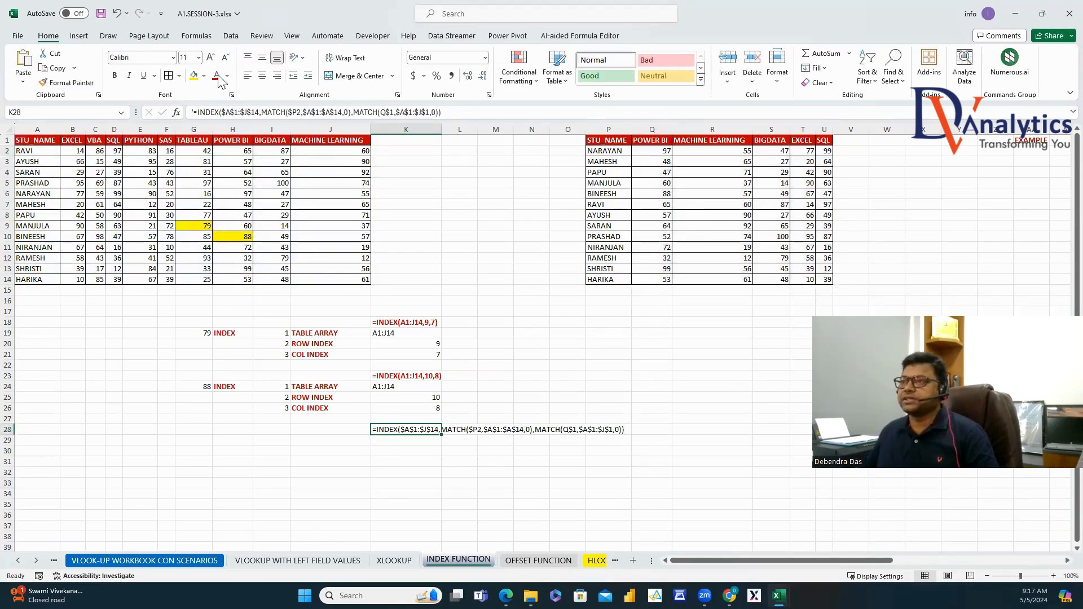
Copy the argument labels H24:J26 to H29 and widen column K for the long formula.
drag(224, 386, 313, 412)
key(shift+Up)
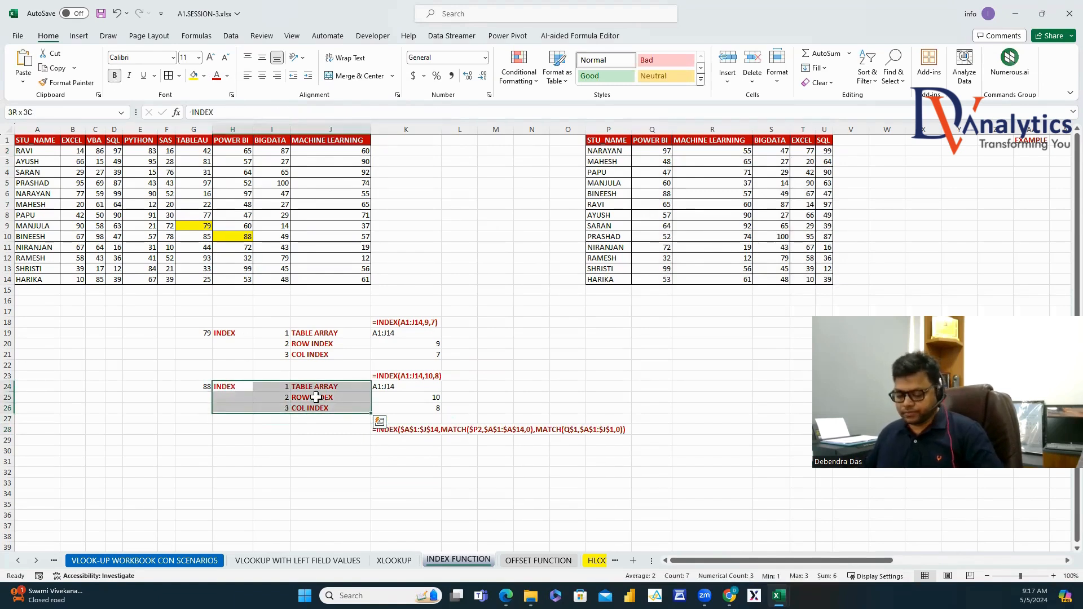
key(ctrl+c)
click(242, 441)
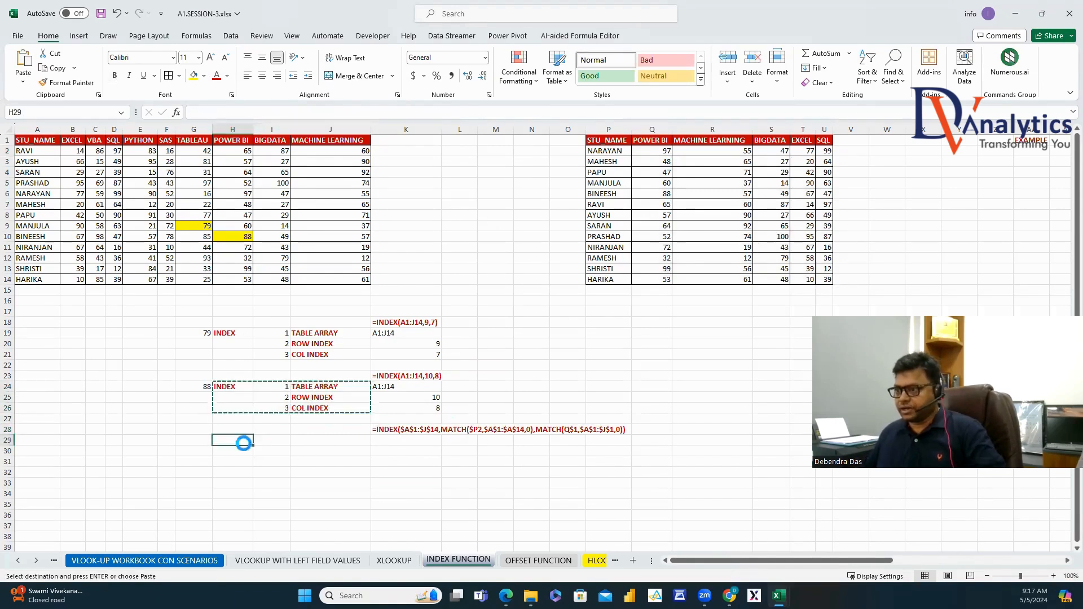
key(ctrl+v)
click(402, 442)
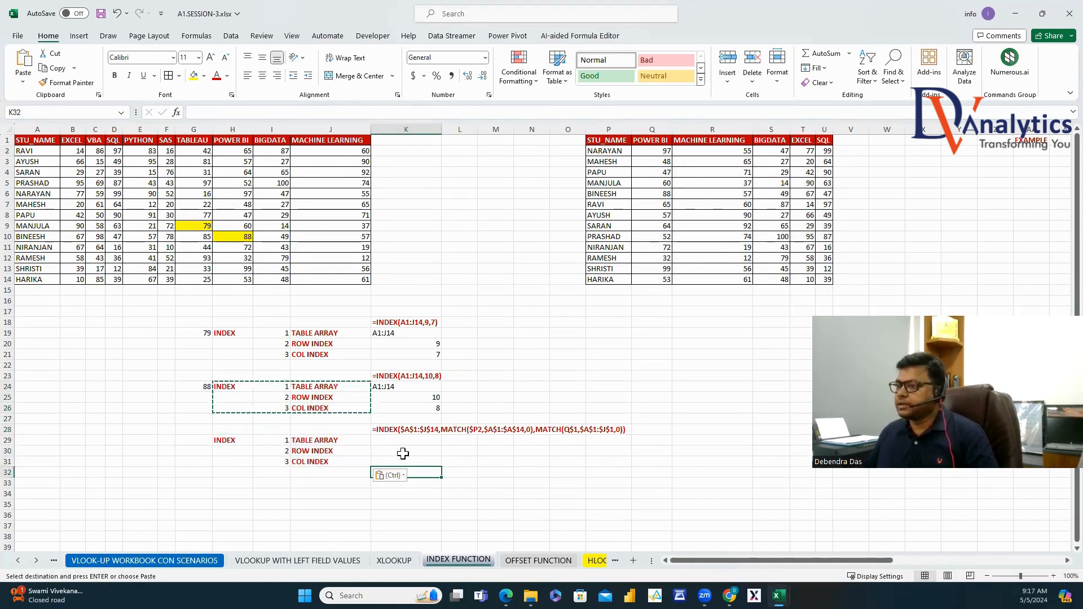
double_click(442, 129)
Paste the table array $A$1:$J$14 into K29 and the row-index MATCH into K30.
click(416, 430)
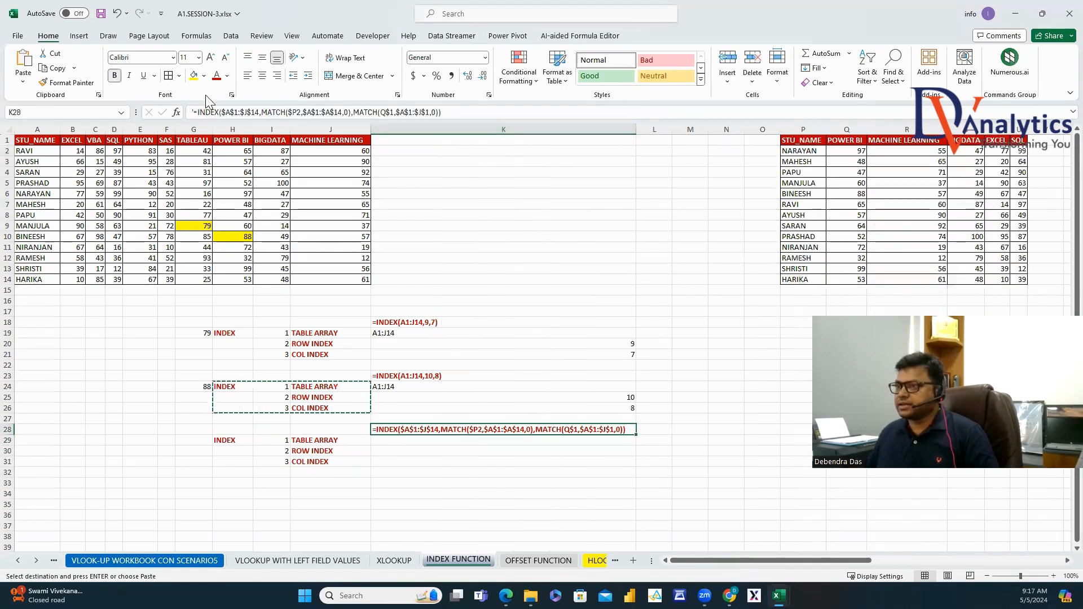
drag(222, 113, 259, 132)
click(389, 442)
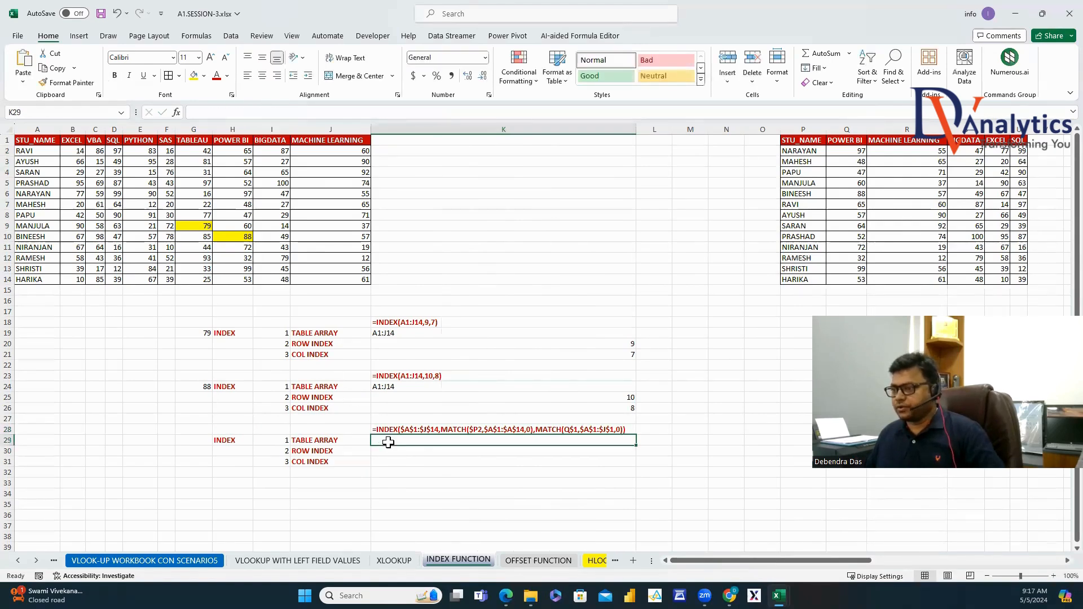
key(ctrl+v)
click(424, 429)
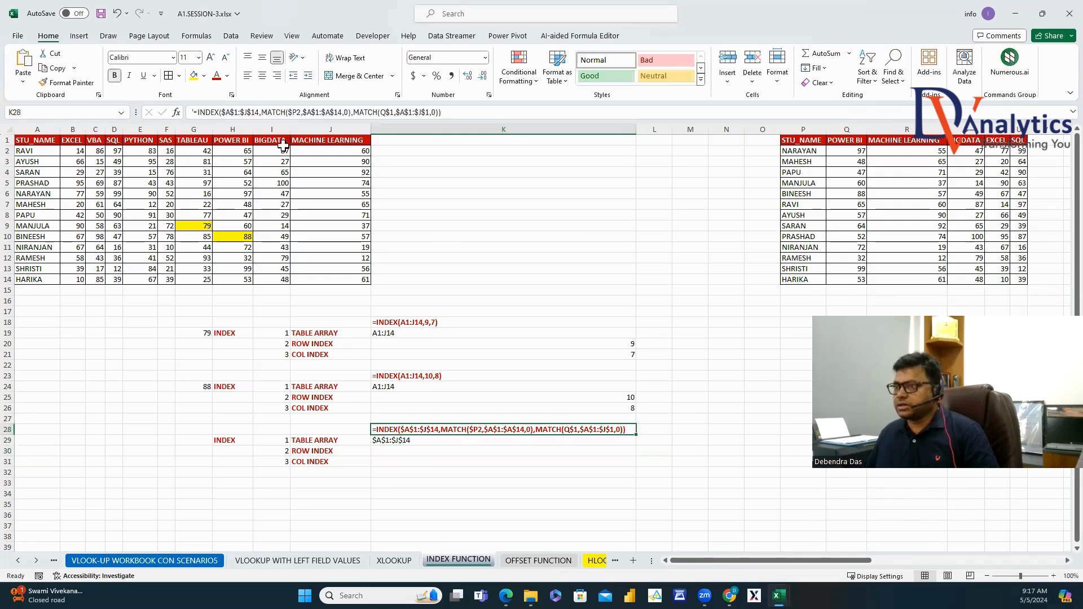
drag(263, 113, 351, 114)
key(Escape)
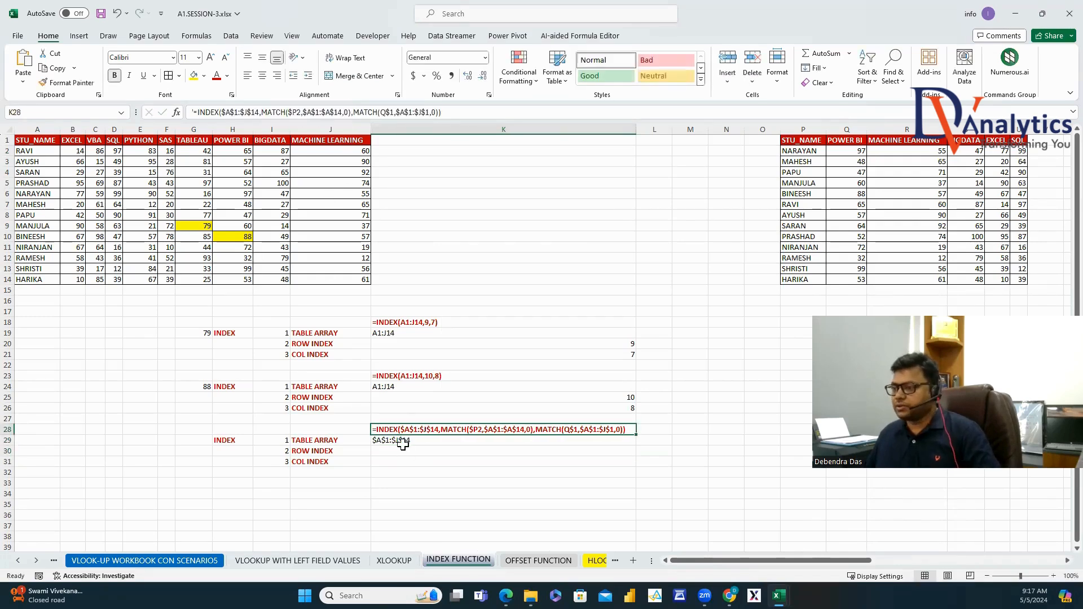
click(403, 452)
key(ctrl+v)
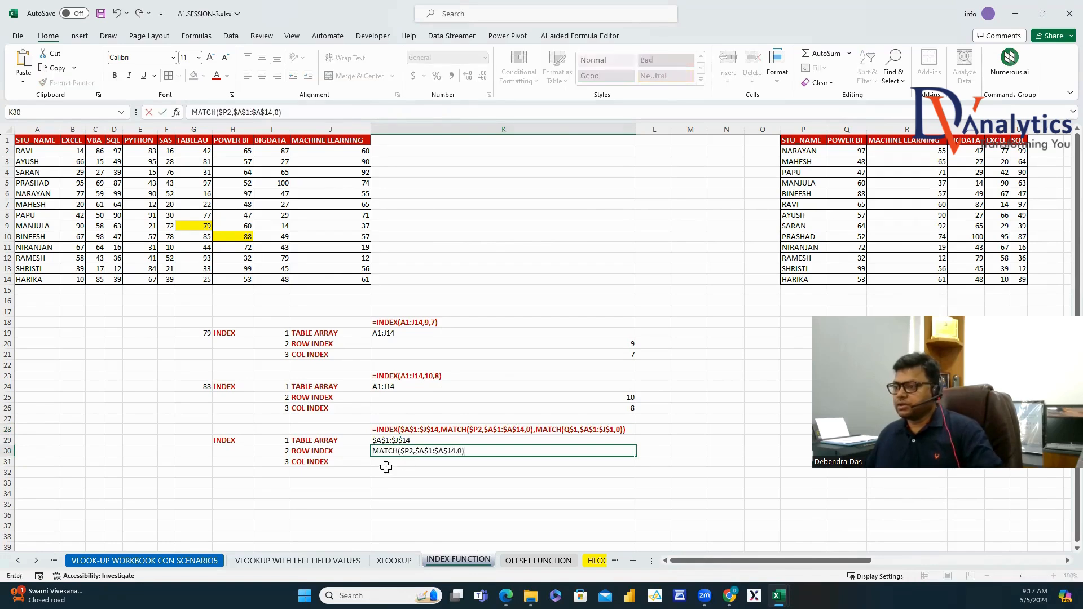
key(Return)
Paste the column-index MATCH part of the formula into K31.
click(406, 429)
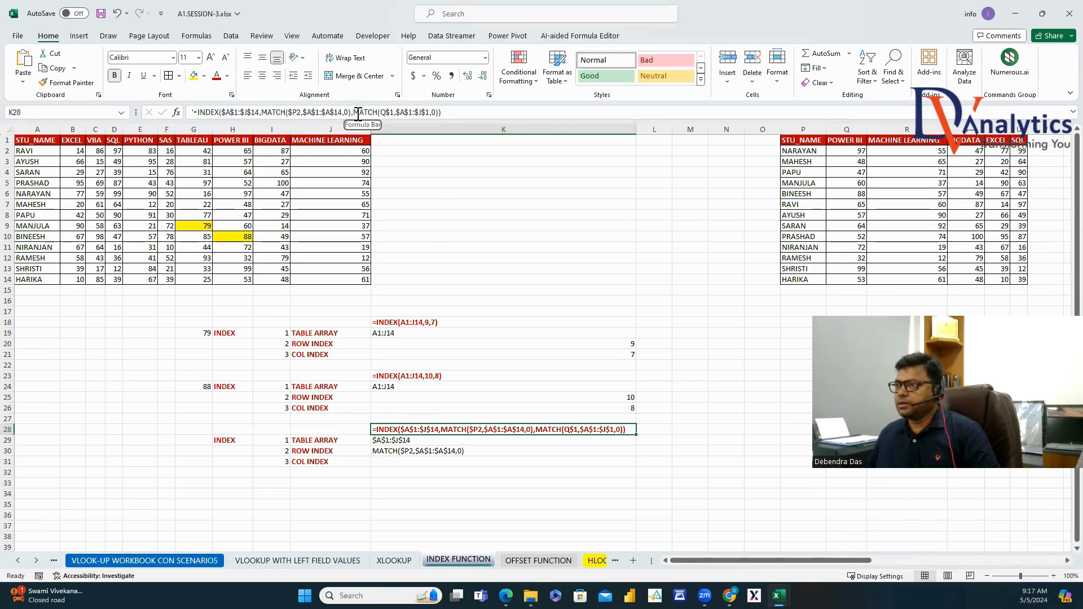
drag(353, 113, 439, 112)
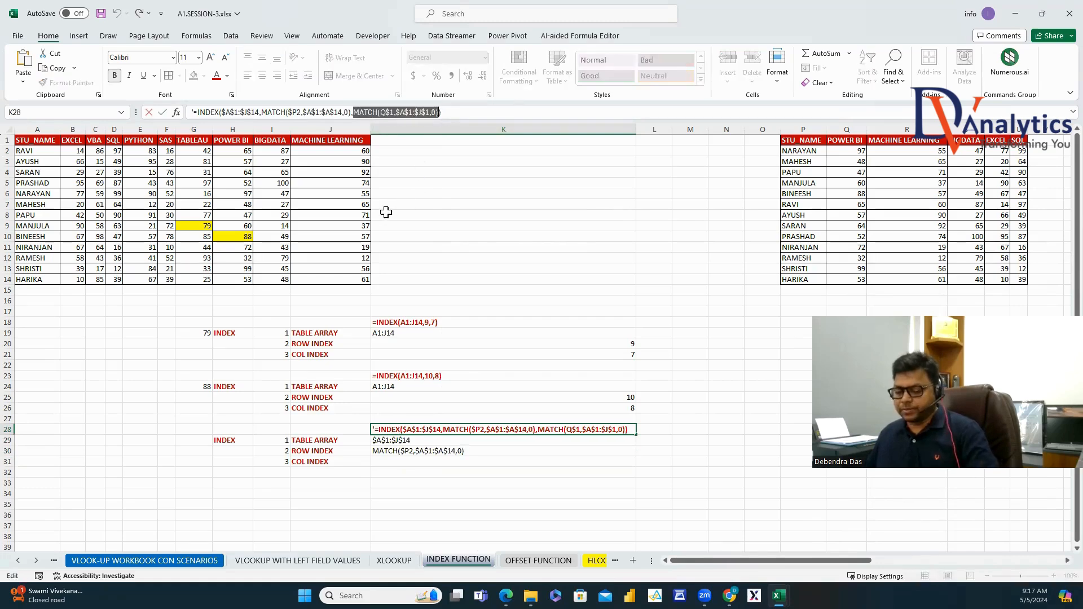
key(ctrl+c)
key(Escape)
click(381, 462)
key(ctrl+v)
drag(602, 480, 603, 492)
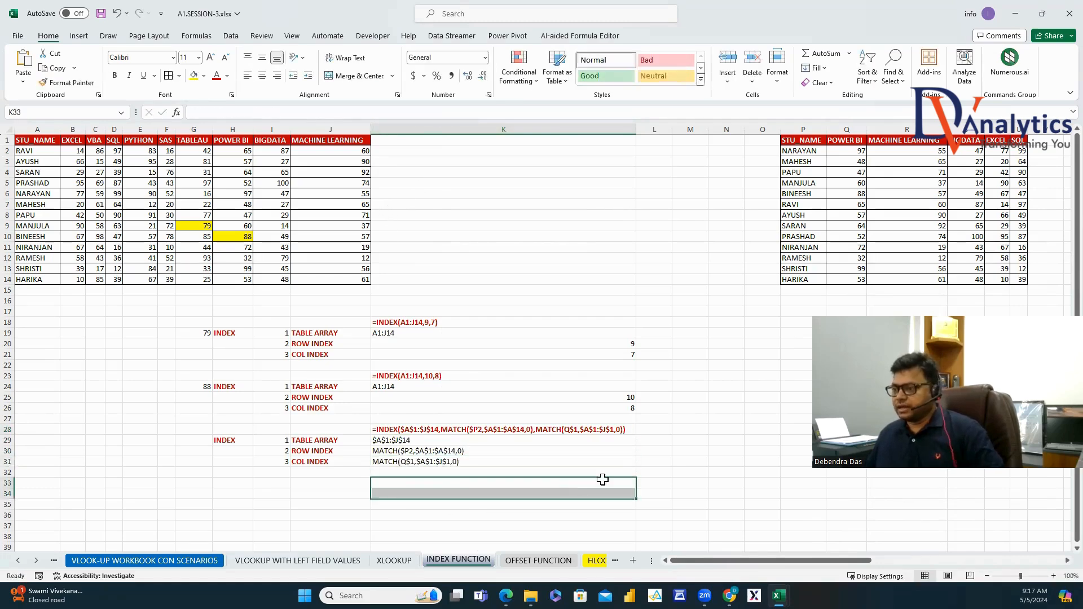
click(701, 469)
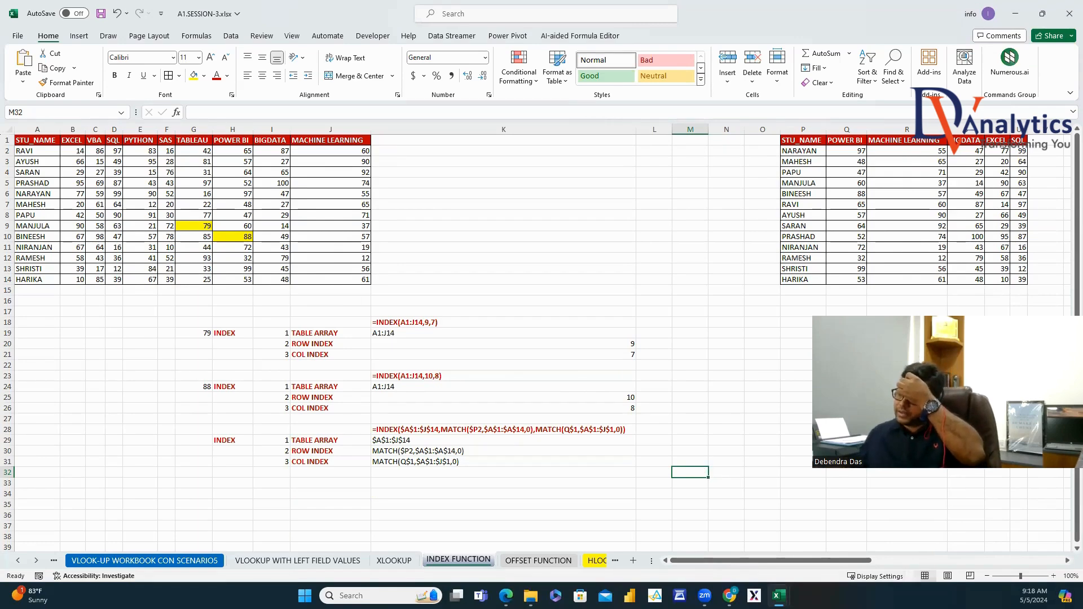
Scroll right to the car-brand sales tables in columns AD to AV.
click(1057, 561)
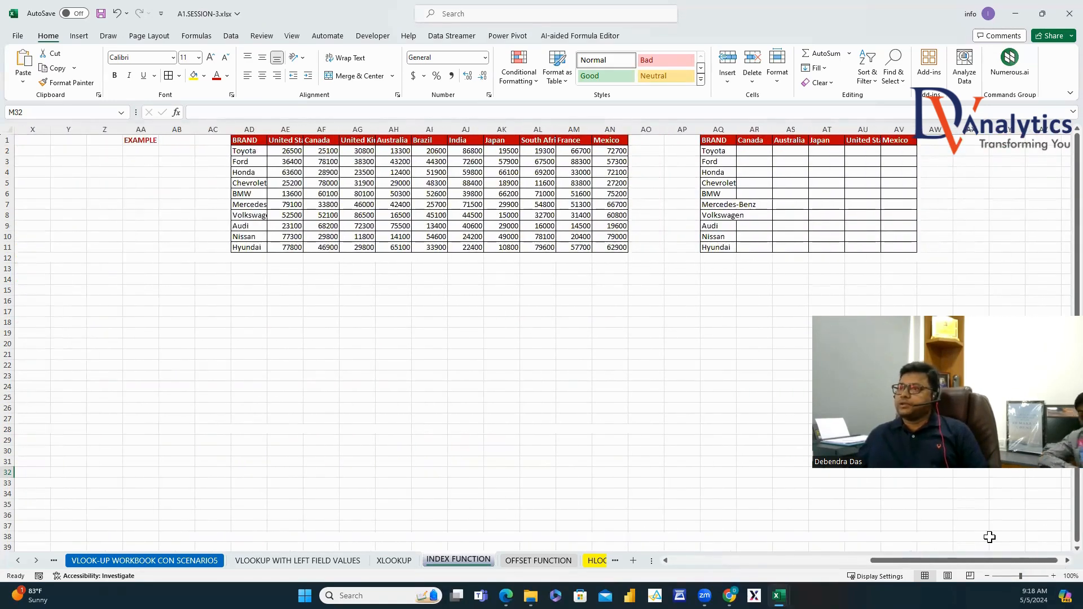
Move the Chevrolet–Volkswagen brand names to the top of the list and widen the brand column.
drag(718, 182, 721, 213)
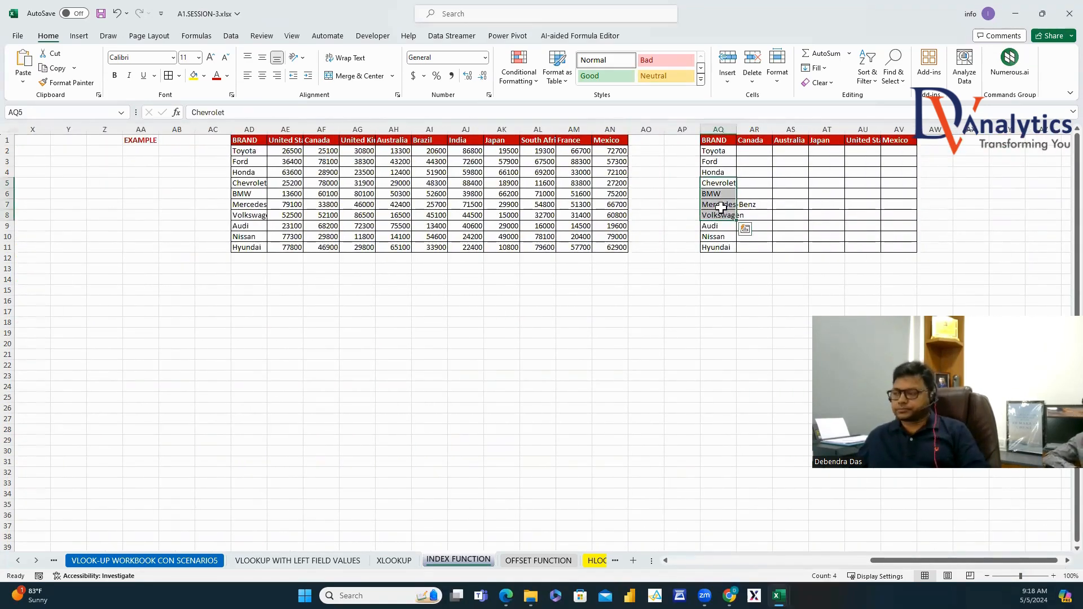
key(ctrl+x)
click(720, 150)
right_click(721, 151)
click(771, 280)
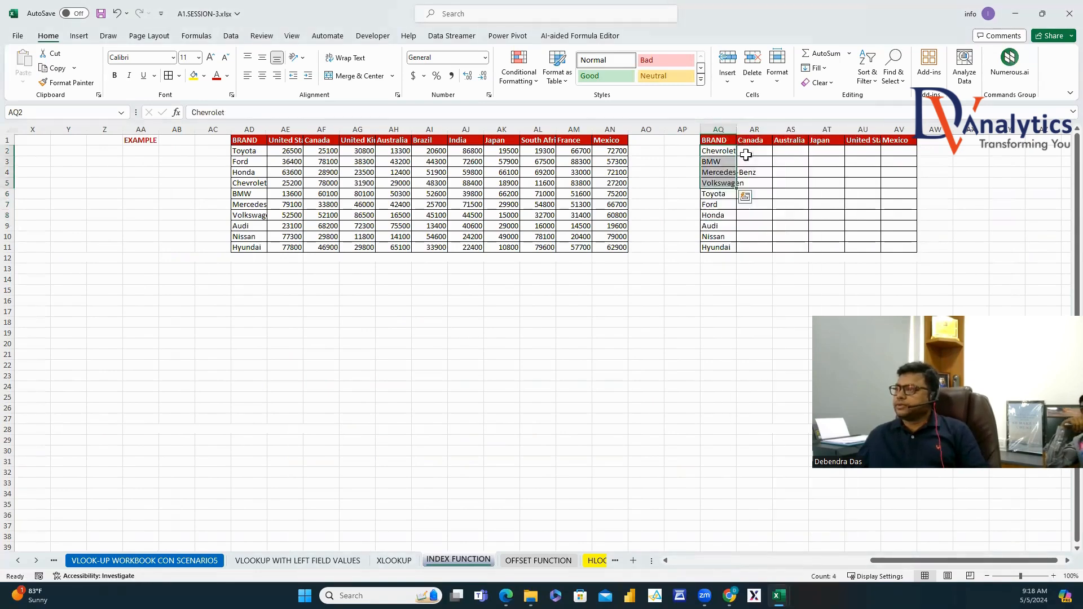
double_click(729, 130)
drag(722, 139, 920, 259)
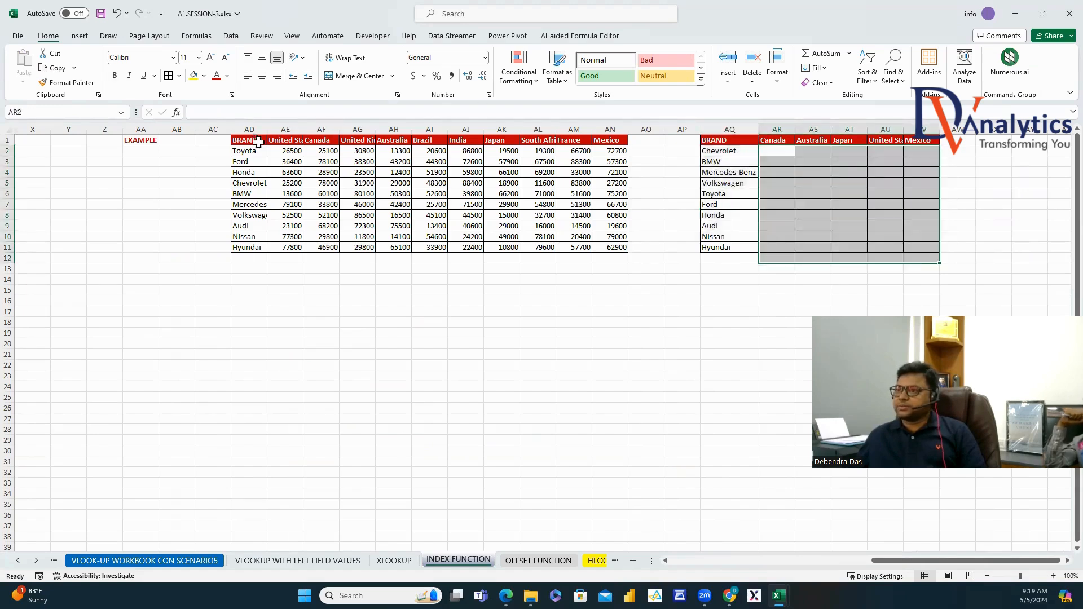
drag(257, 141, 604, 251)
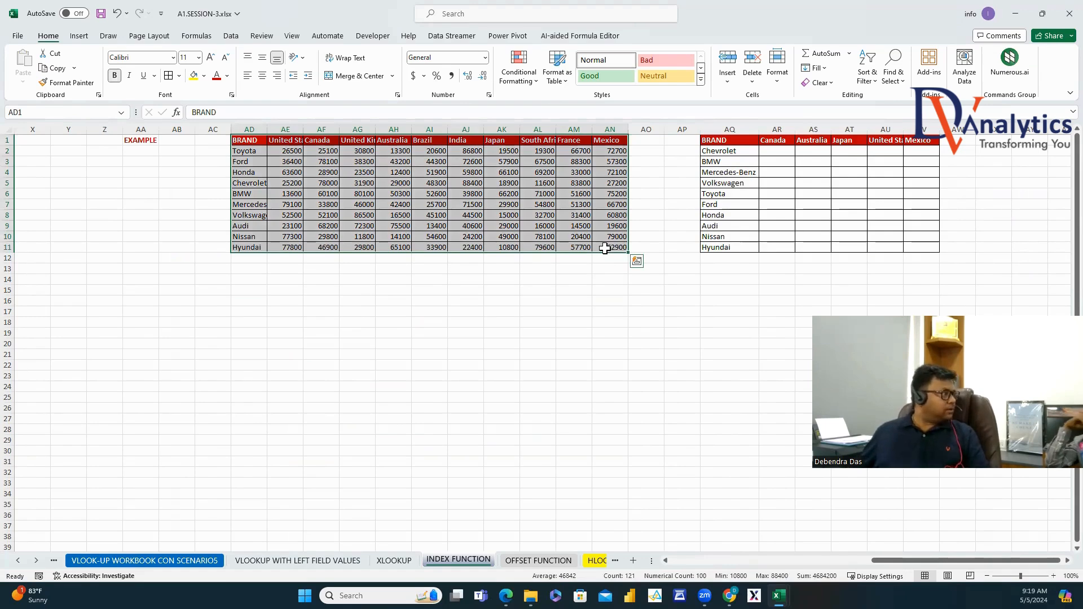
In AR2, start =INDEX(AD1:AN11,MATCH(AQ2,AD1:AD11 using the sales table and brand column.
click(787, 151)
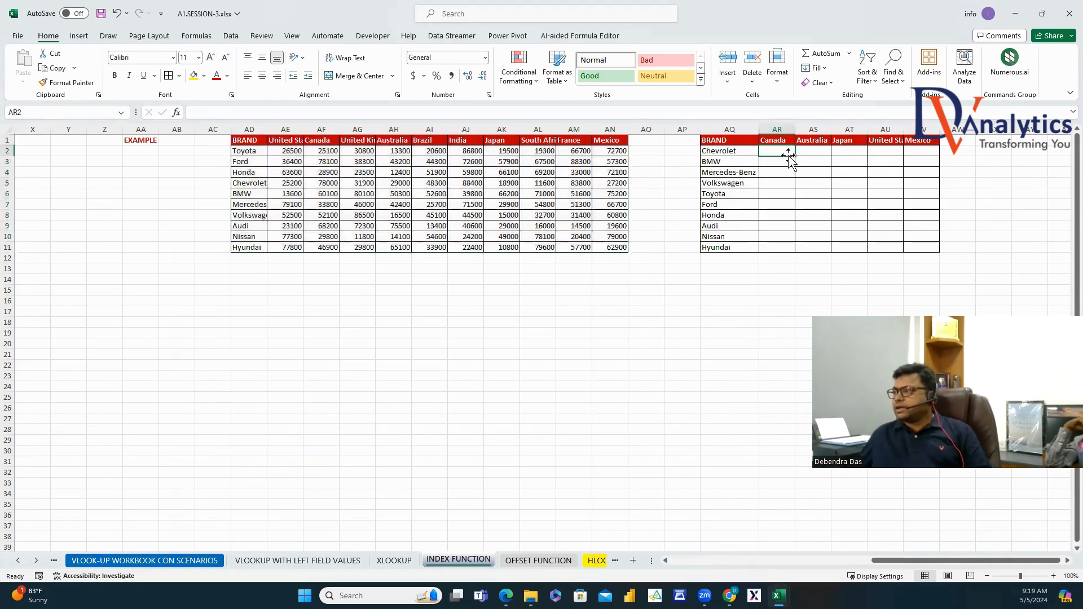
text(=INDE)
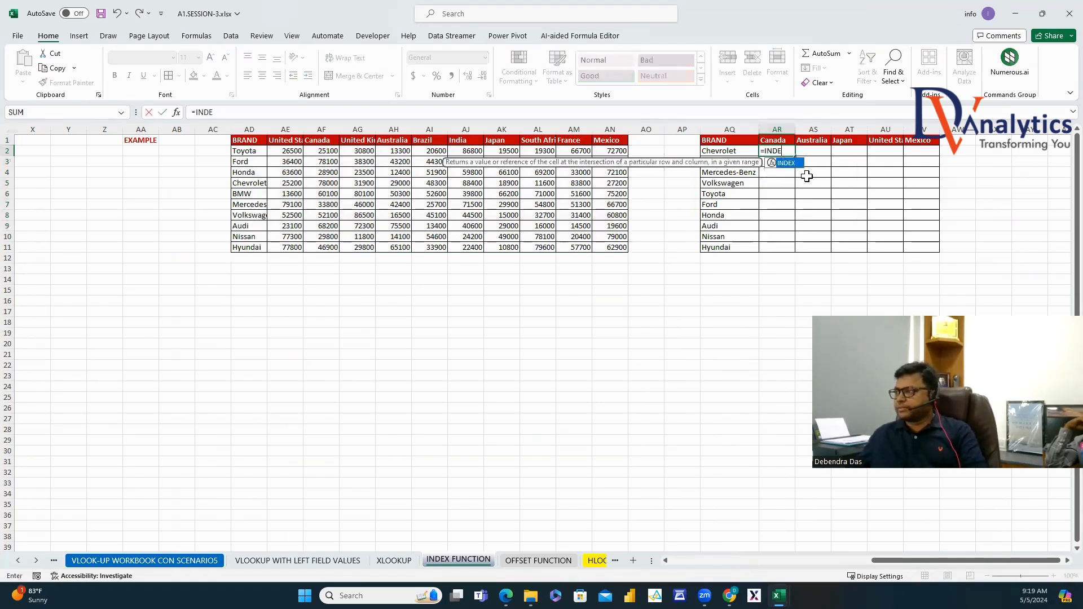
double_click(791, 163)
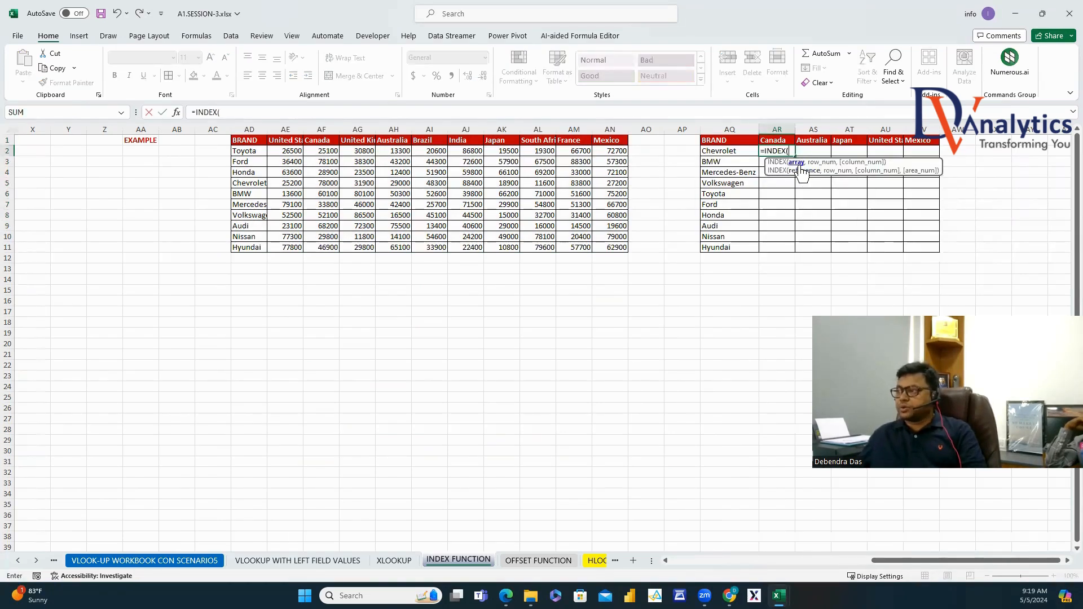
drag(248, 140, 610, 249)
text(,)
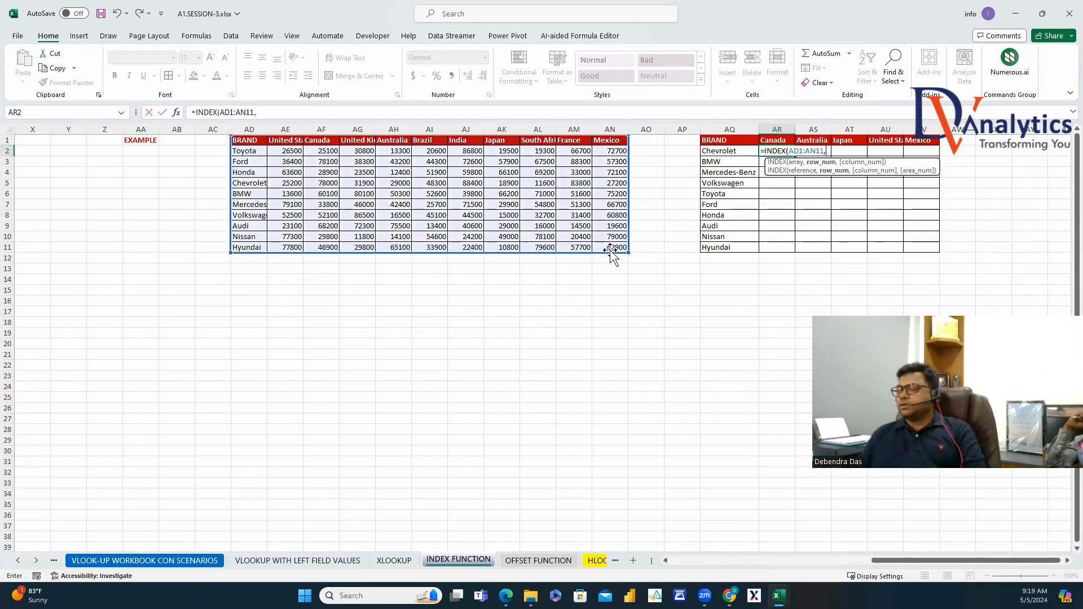
text(MATCH()
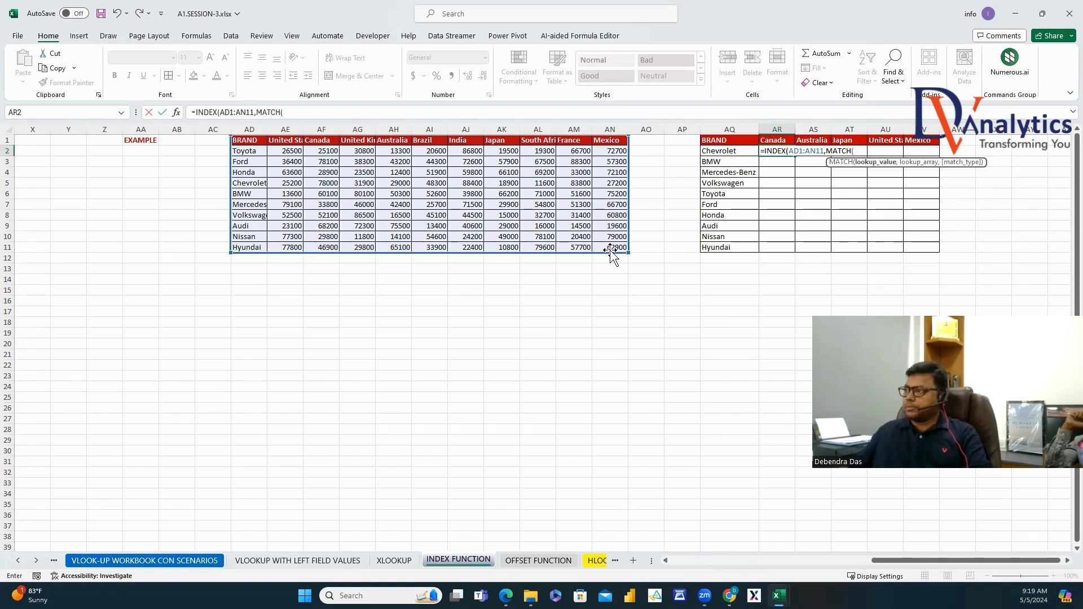
click(712, 154)
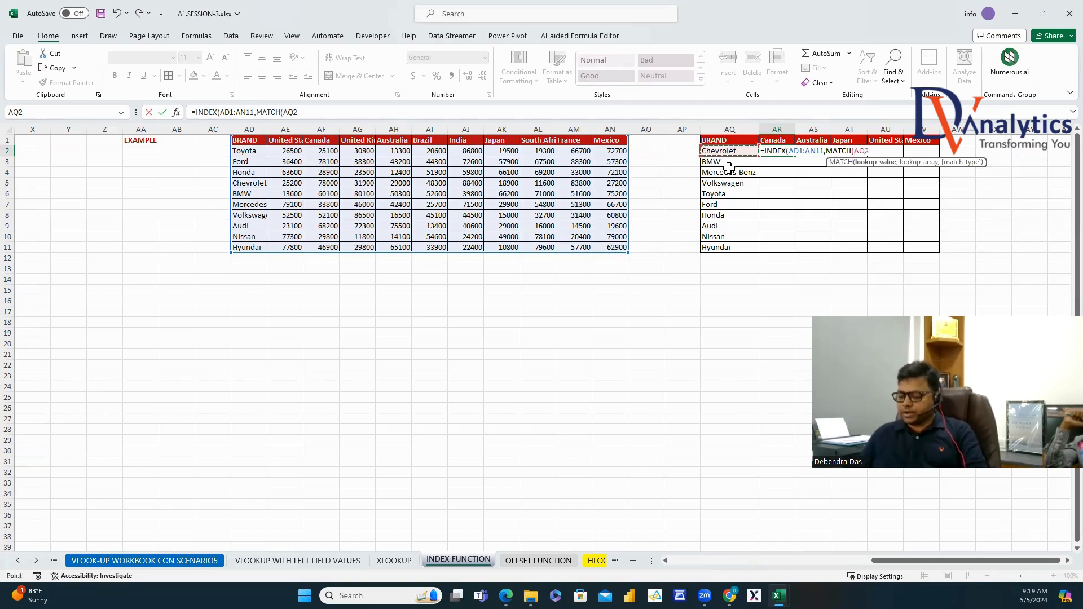
text(,)
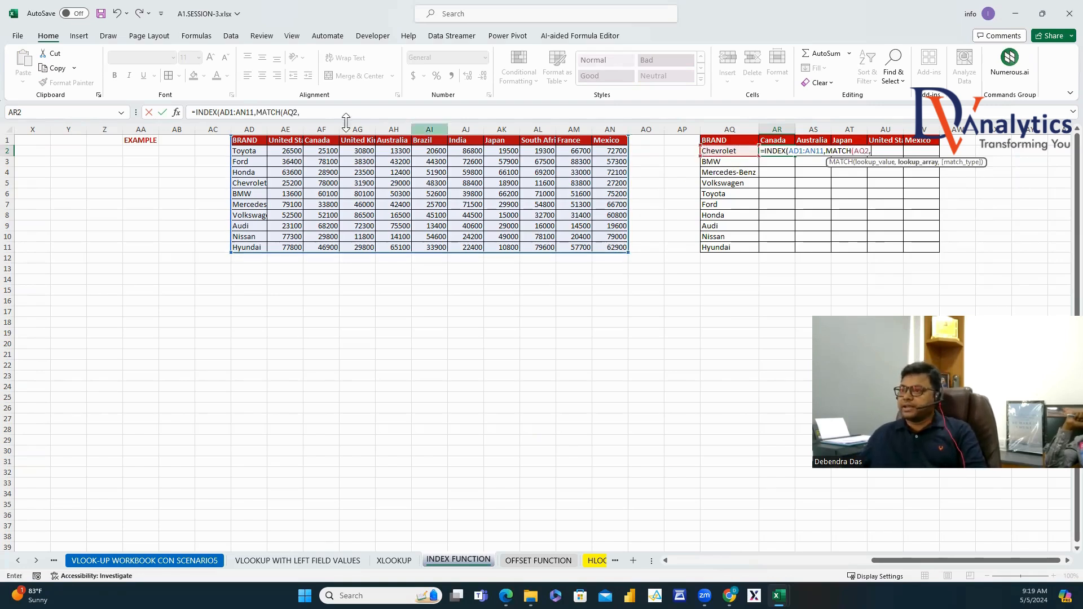
drag(249, 140, 256, 246)
Finish the formula with ,0),MATCH(AR1,AD1:AN1,0)) and select the AD1:AN11 reference.
text(,0))
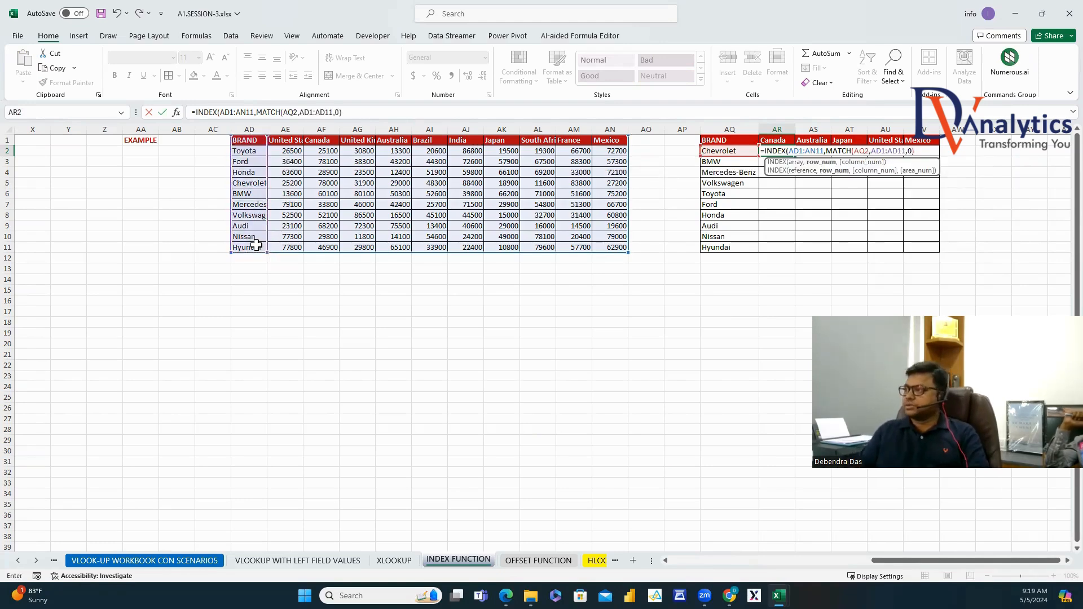
text(,MATC)
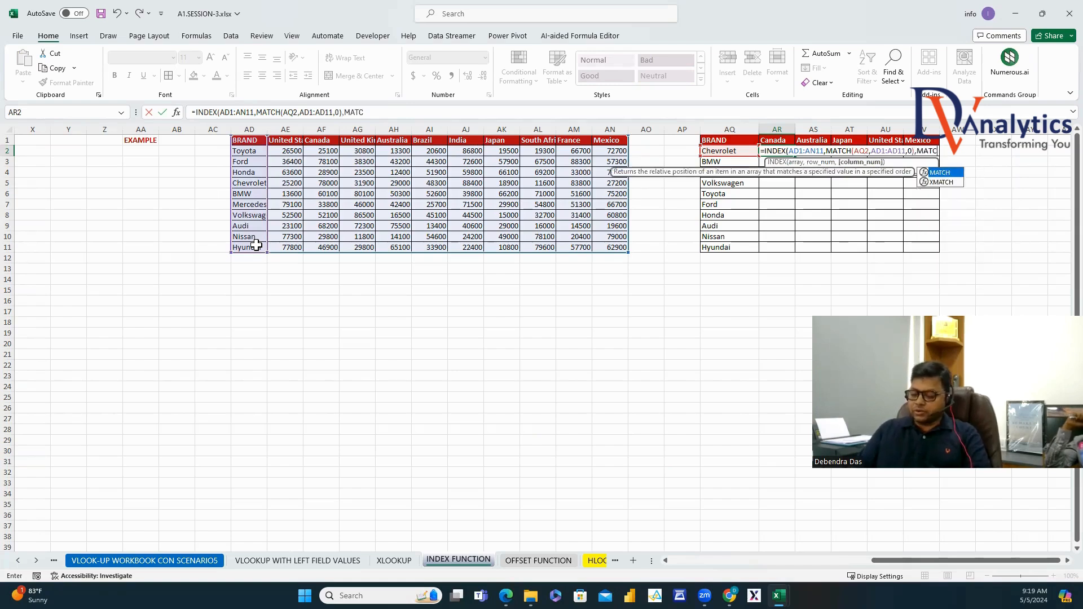
text(H()
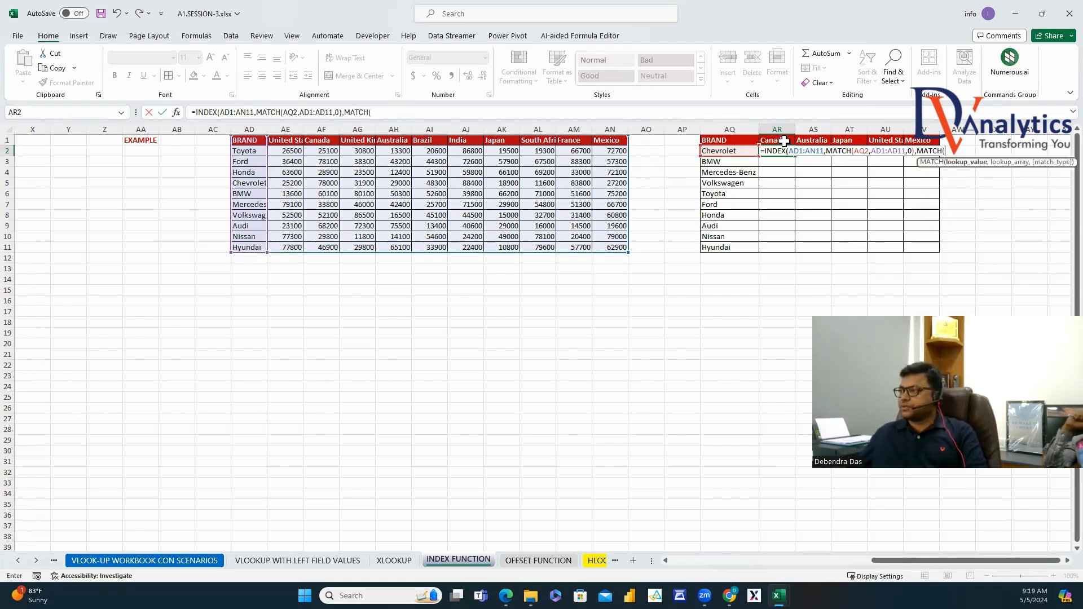
click(781, 141)
text(,)
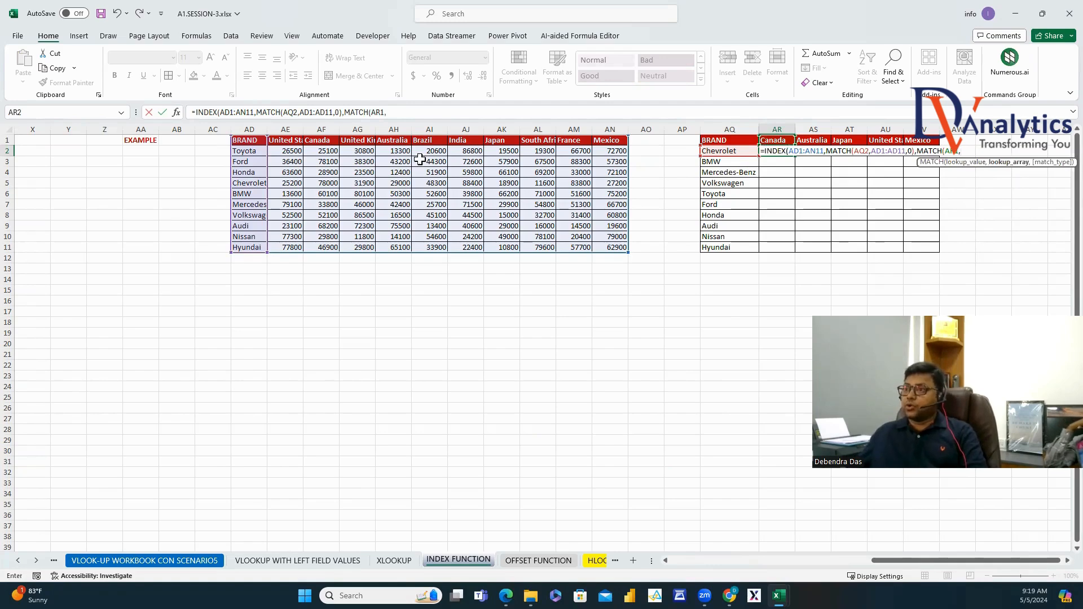
click(257, 142)
drag(257, 142, 612, 148)
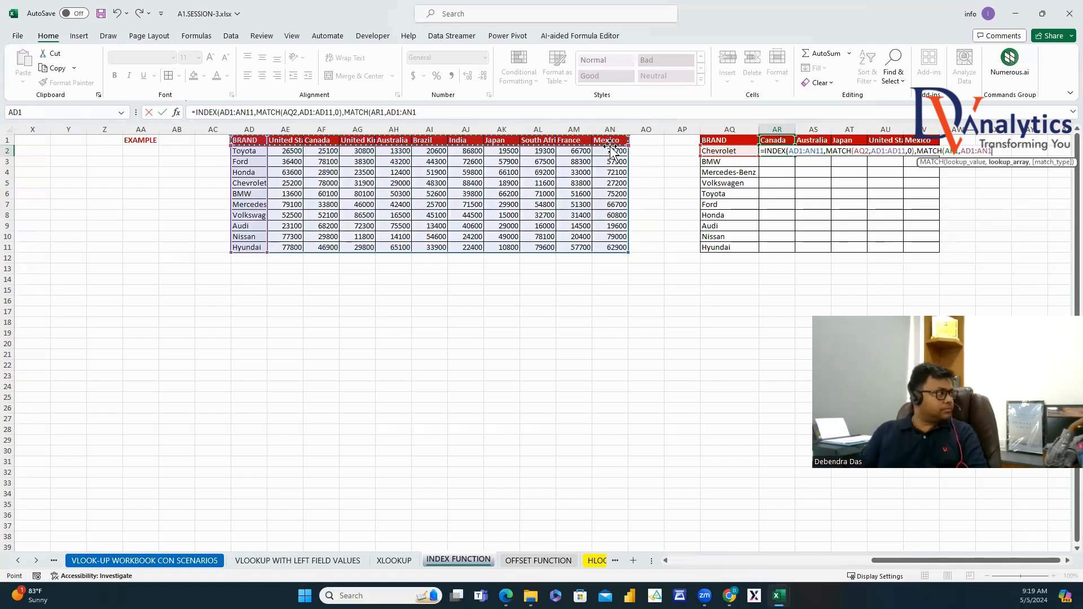
text(,0))
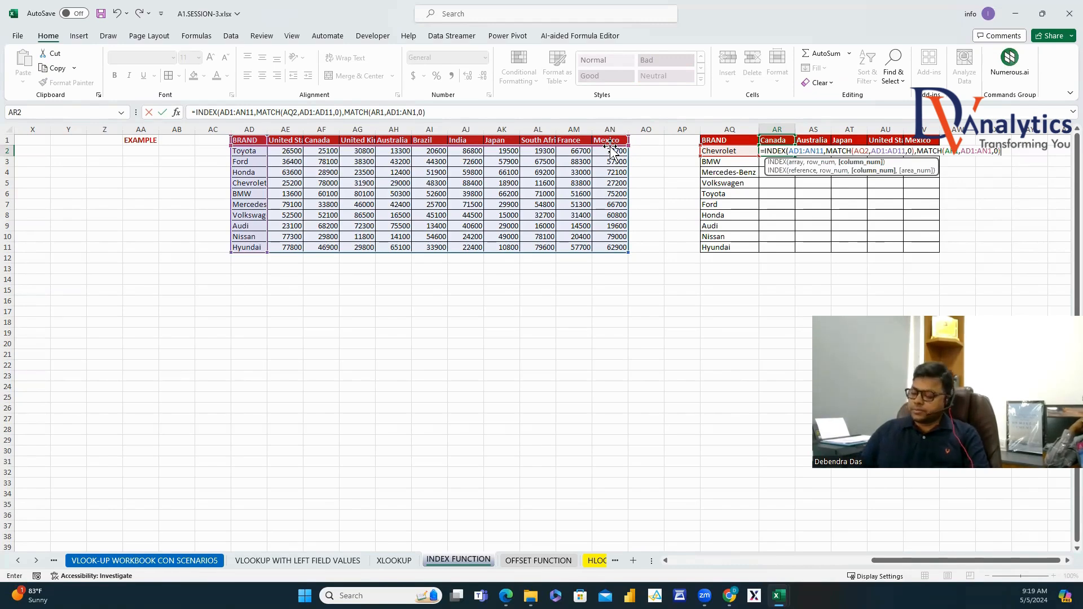
text())
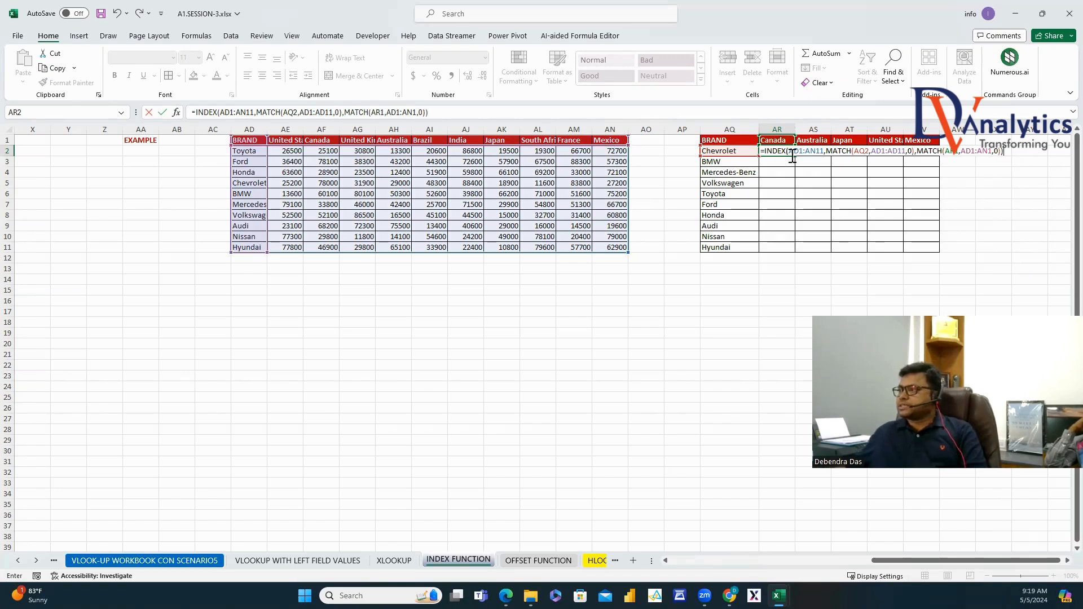
drag(790, 152, 824, 153)
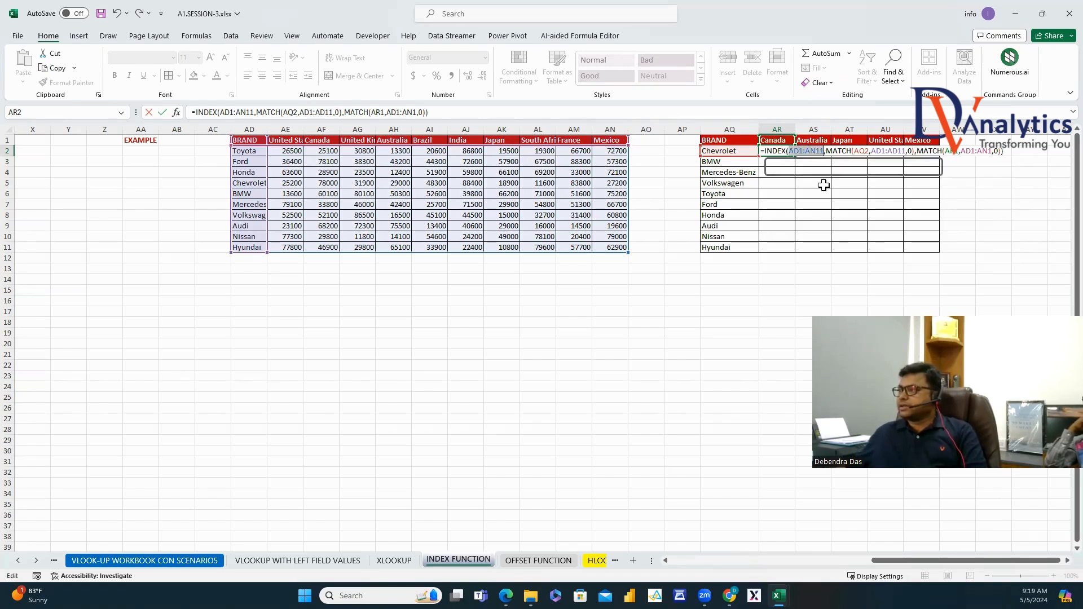
Anchor the table, brand-column and header references with $ and commit AR2, returning 78000.
key(F4)
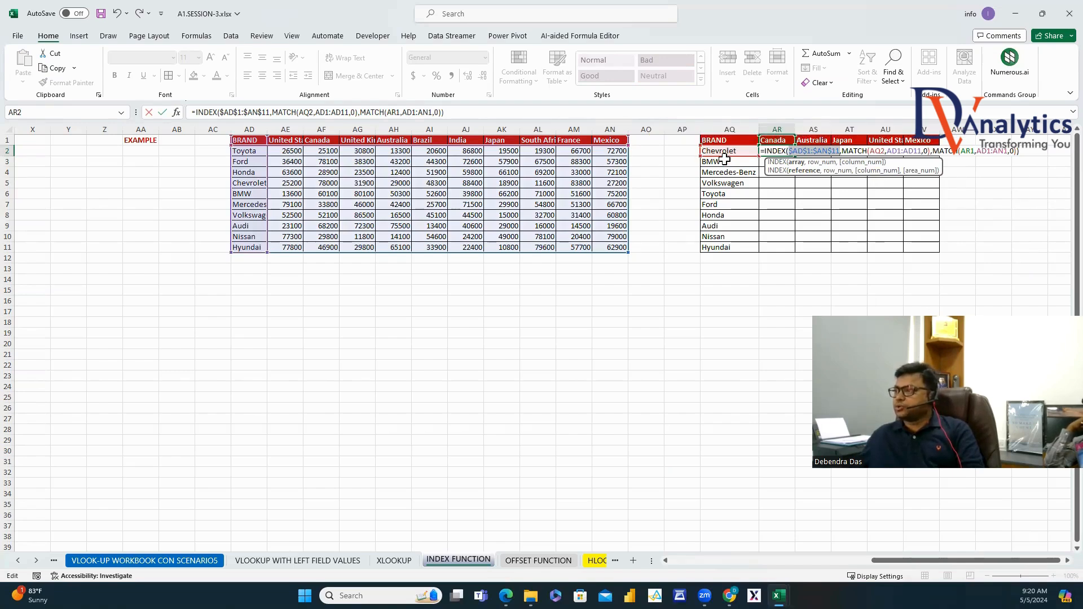
key(Right)
key(Right)
key(Right)
key(Right)
key(Right)
key(Right)
key(Right)
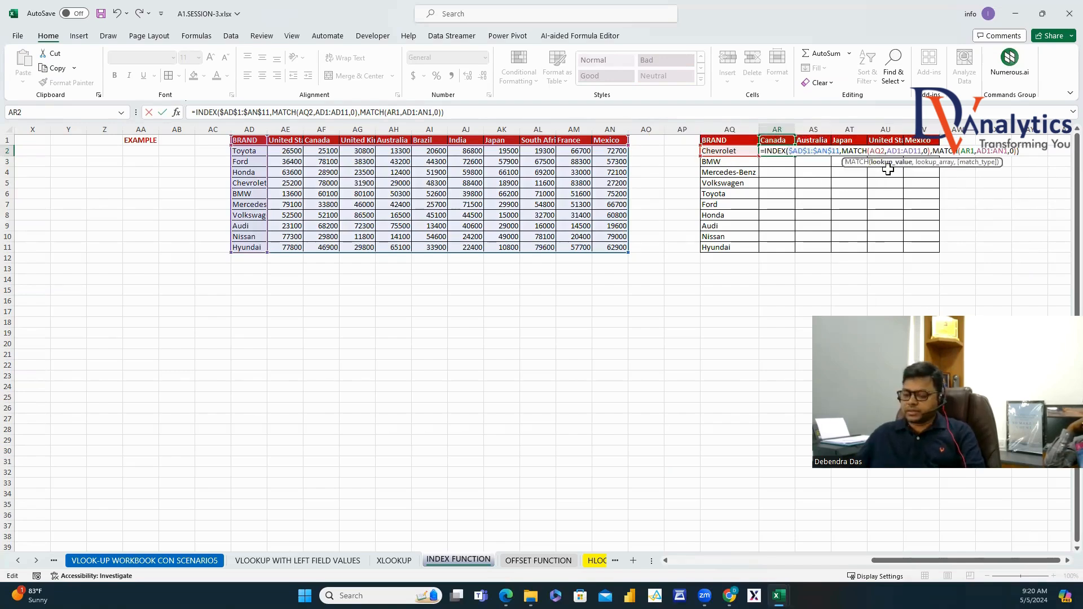
text($)
key(Right)
key(Right)
key(Right)
key(Right)
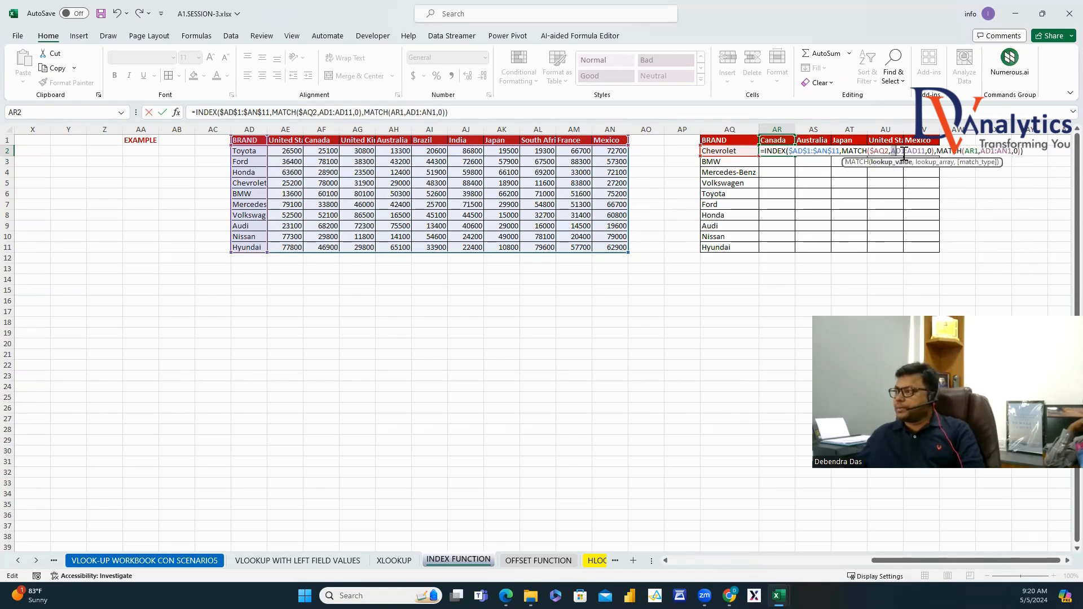
key(shift+Right)
key(shift+Right)
key(shift+Right)
key(shift+Right)
key(shift+Right)
key(shift+Right)
key(shift+Right)
key(shift+Right)
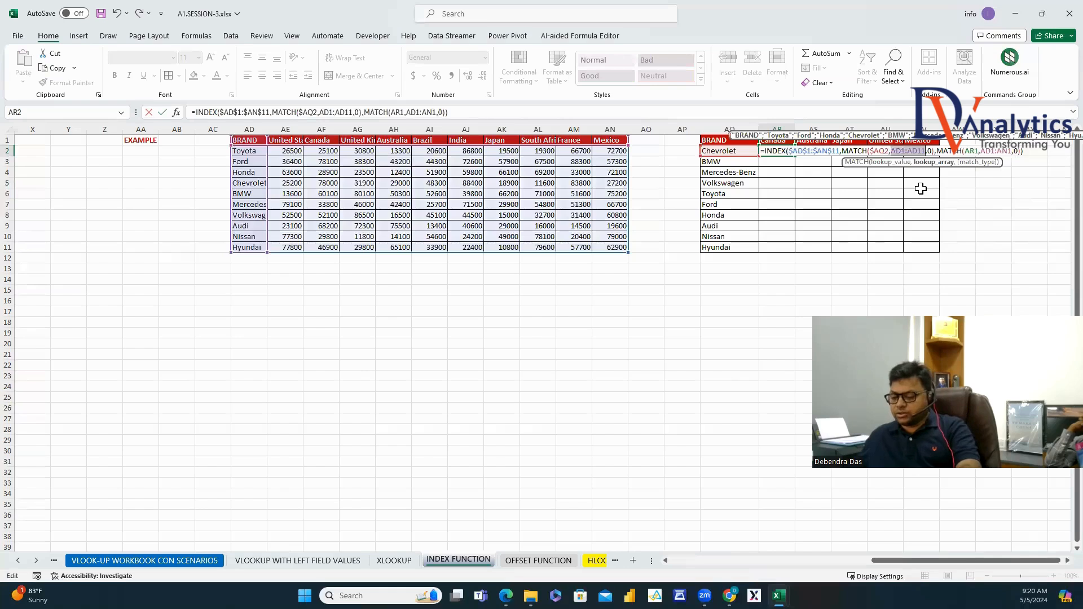
key(F4)
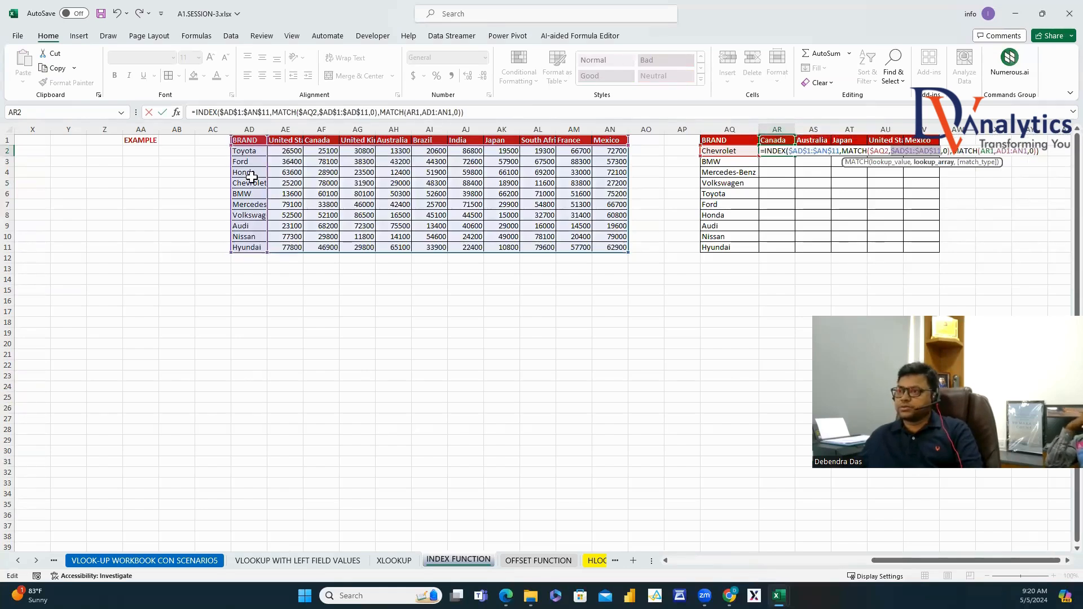
click(991, 151)
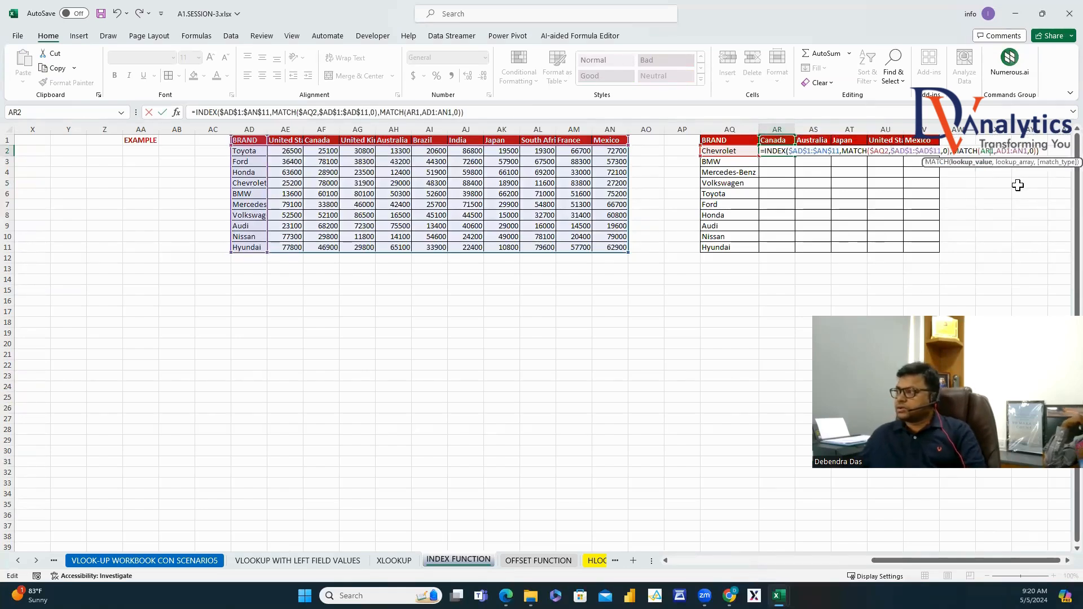
text($)
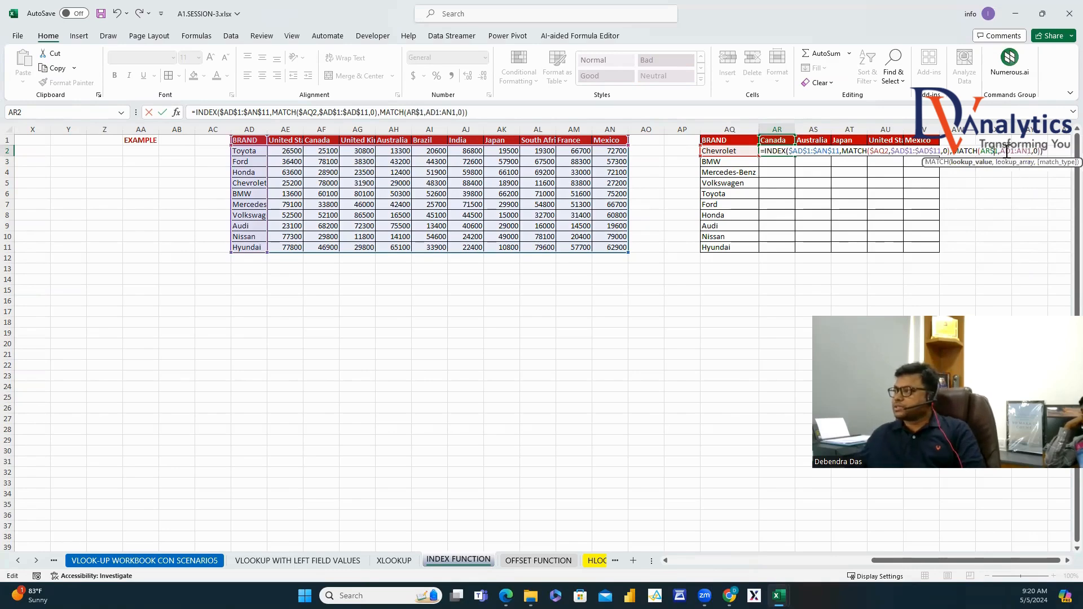
drag(1001, 151, 1031, 160)
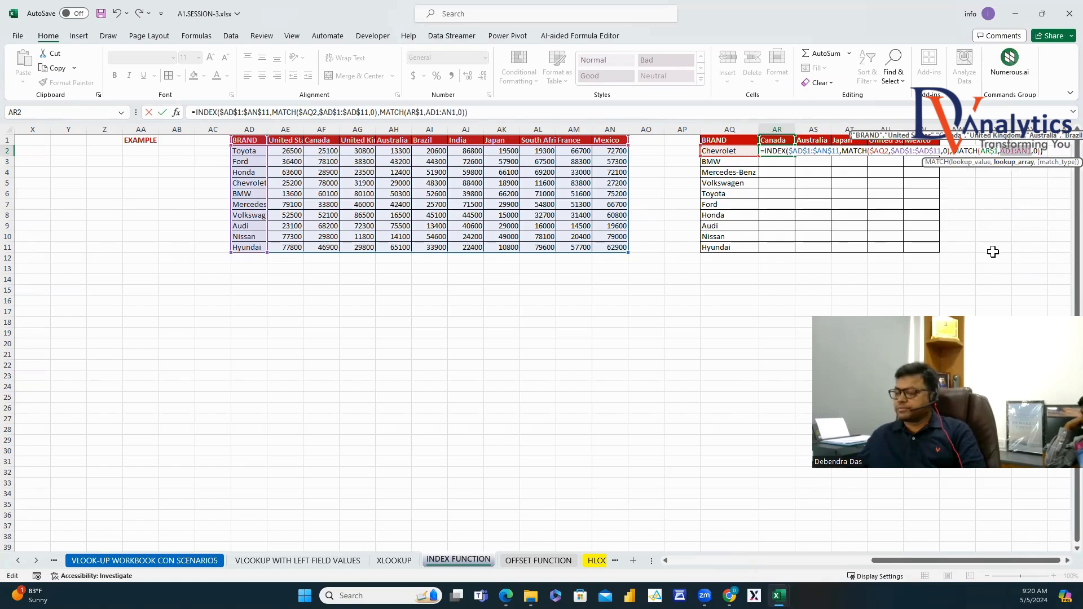
key(Return)
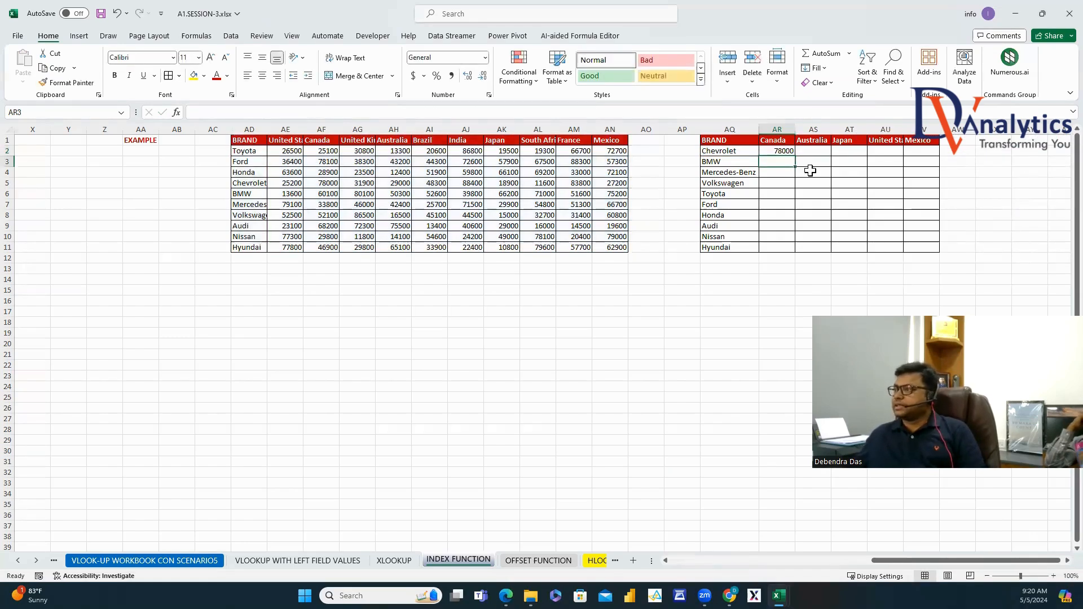
click(790, 150)
Copy AR2's formula across to AV2 and down to row 11, then autofit columns AR:AV.
drag(795, 156, 939, 158)
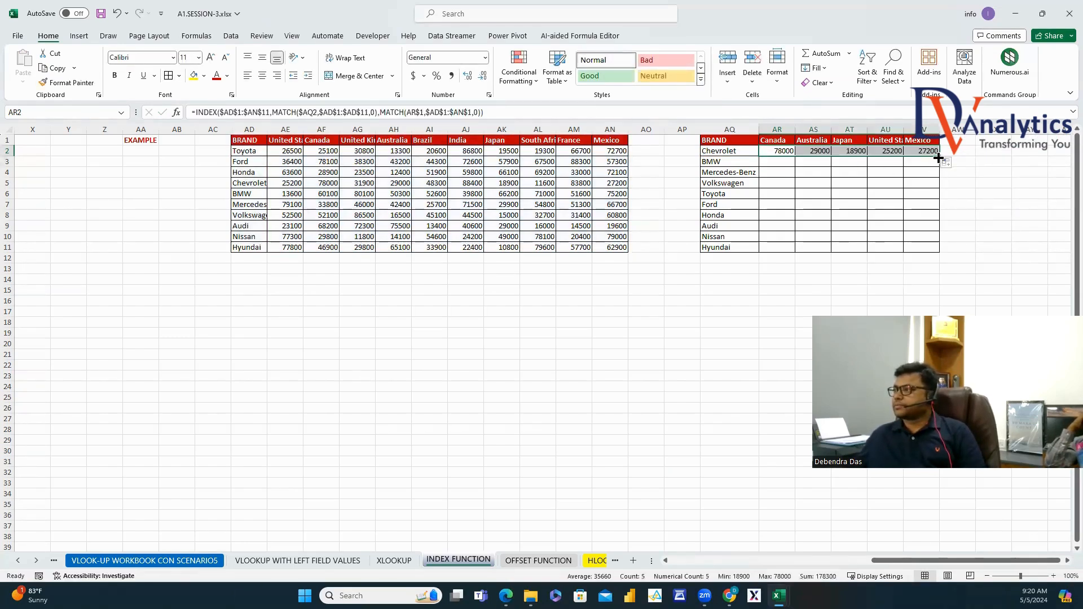
double_click(939, 159)
drag(778, 129, 924, 130)
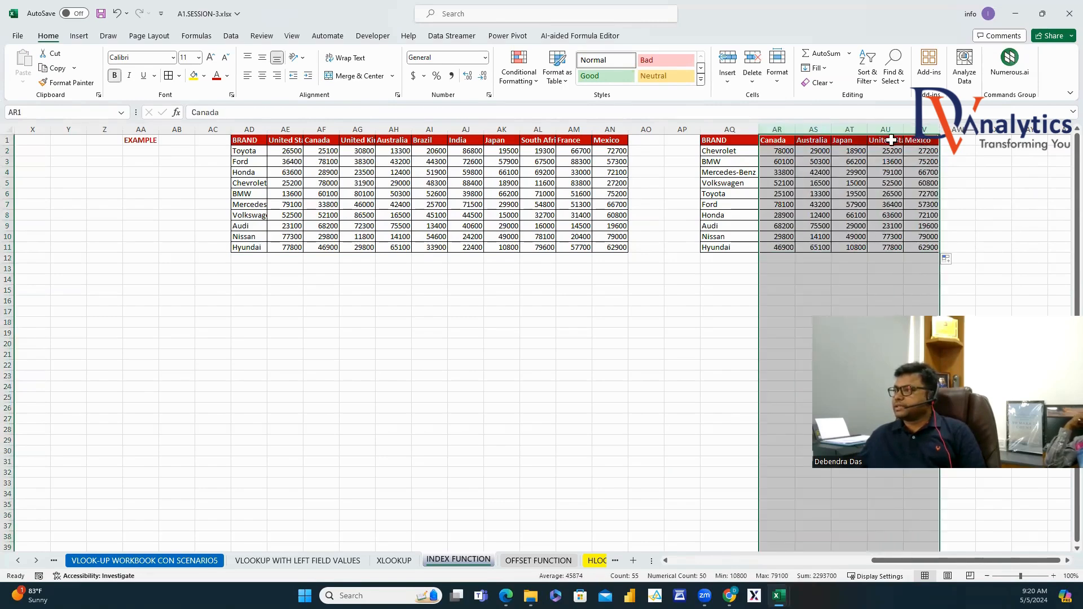
double_click(904, 129)
click(1042, 219)
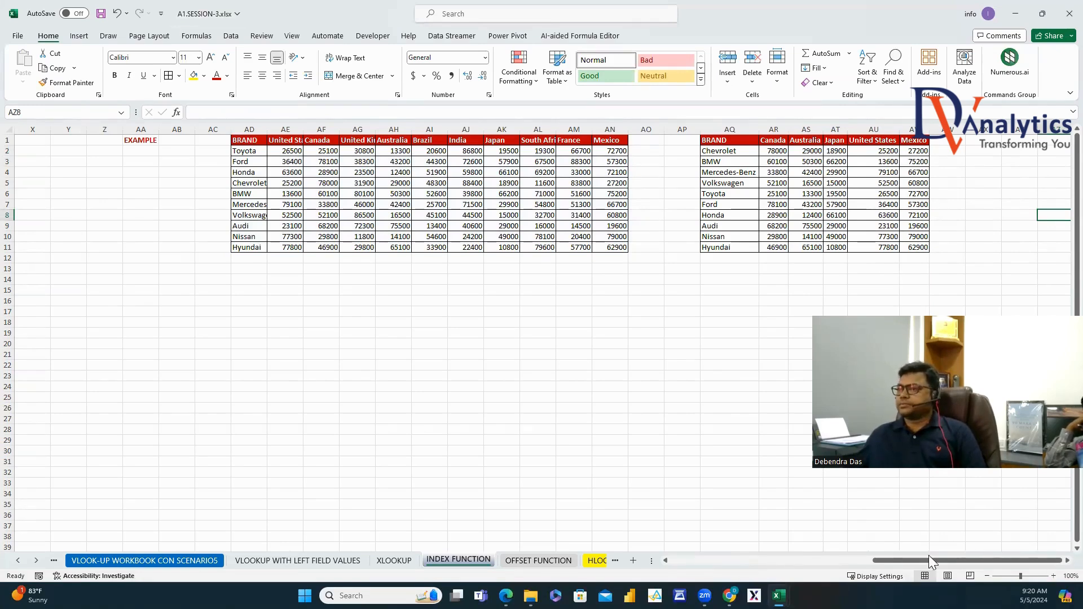
Glance at the OFFSET FUNCTION sheet, return to INDEX FUNCTION and scroll right.
click(495, 309)
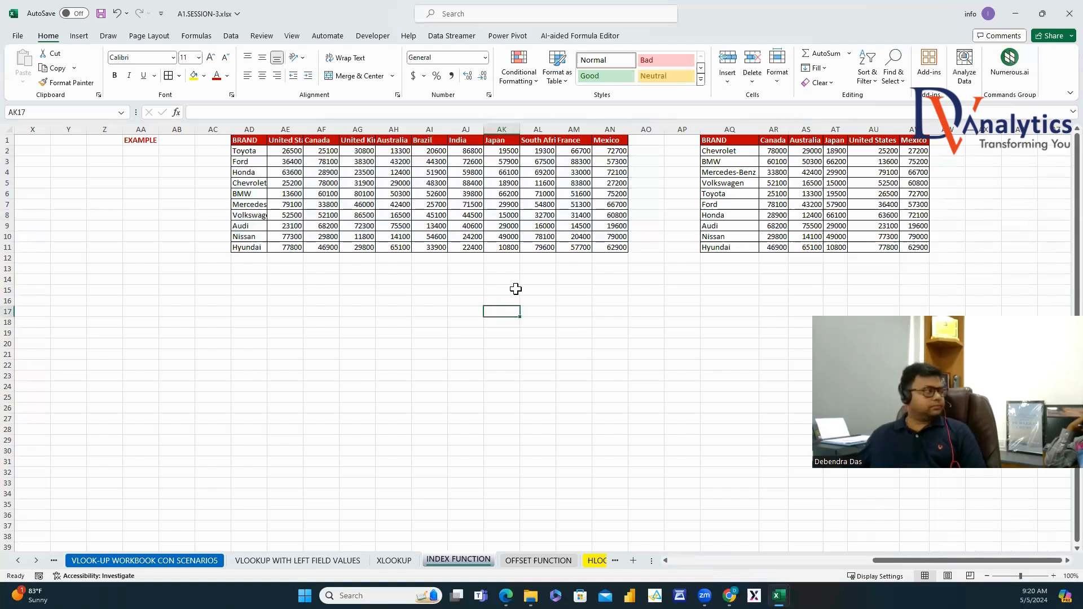
click(536, 559)
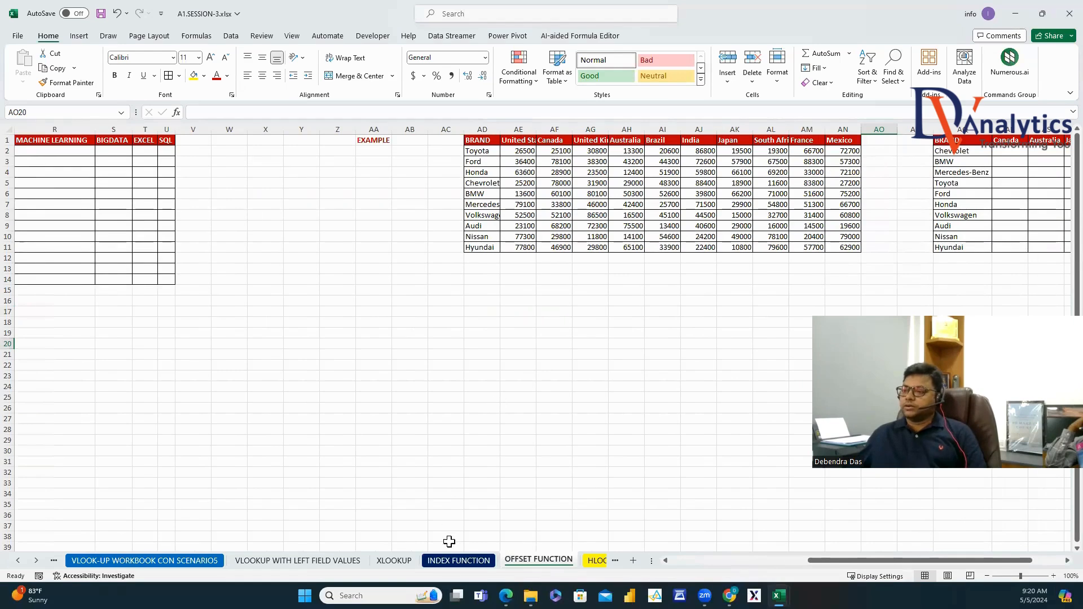
click(458, 561)
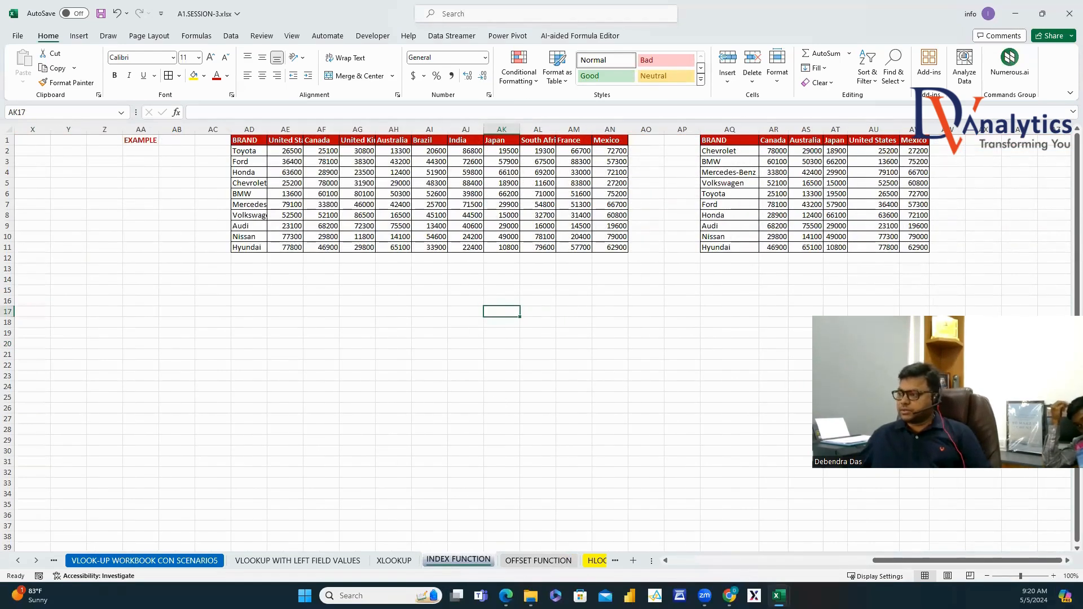
scroll(1024, 526, right, 4)
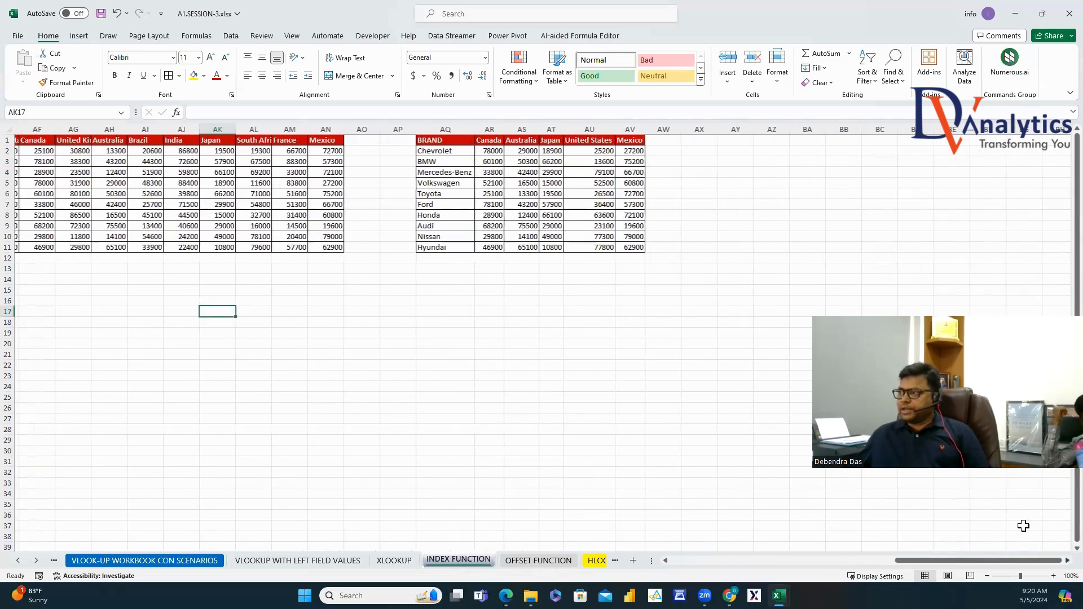
Label AX4 'INDEX' and number the arguments 1 and 2 in AY4:AY5.
click(699, 172)
text(INDE)
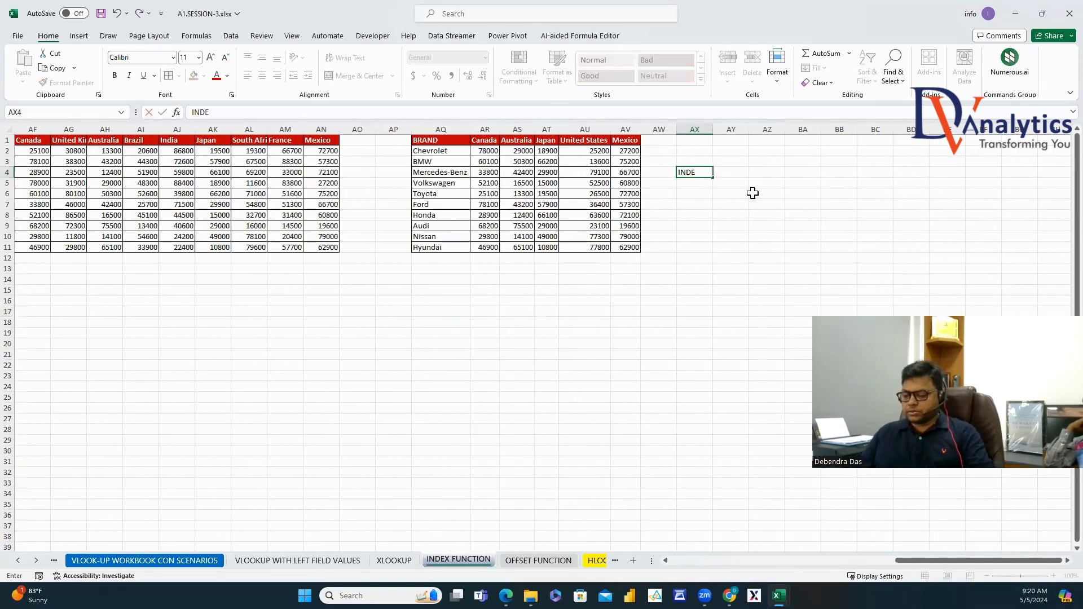
text(X)
click(732, 172)
text(1)
key(Return)
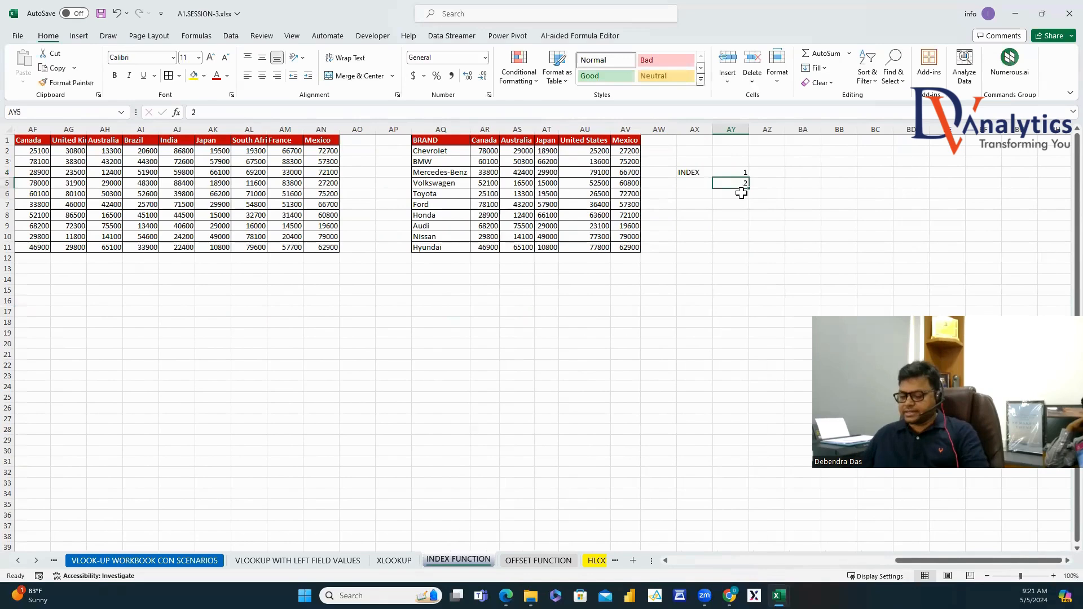
text(2)
key(Return)
key(Return)
Enter TABLE ARRAY, ROW INDEX and COL INDEX in AZ4:AZ6, then select columns AQ:AV.
click(774, 172)
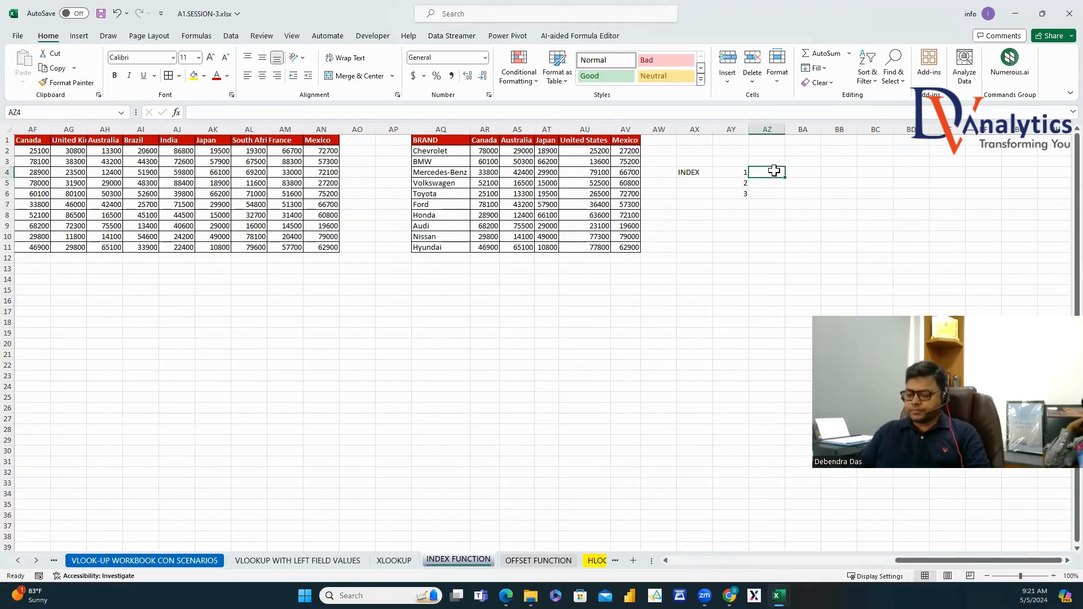
text(TABLE ARRAY)
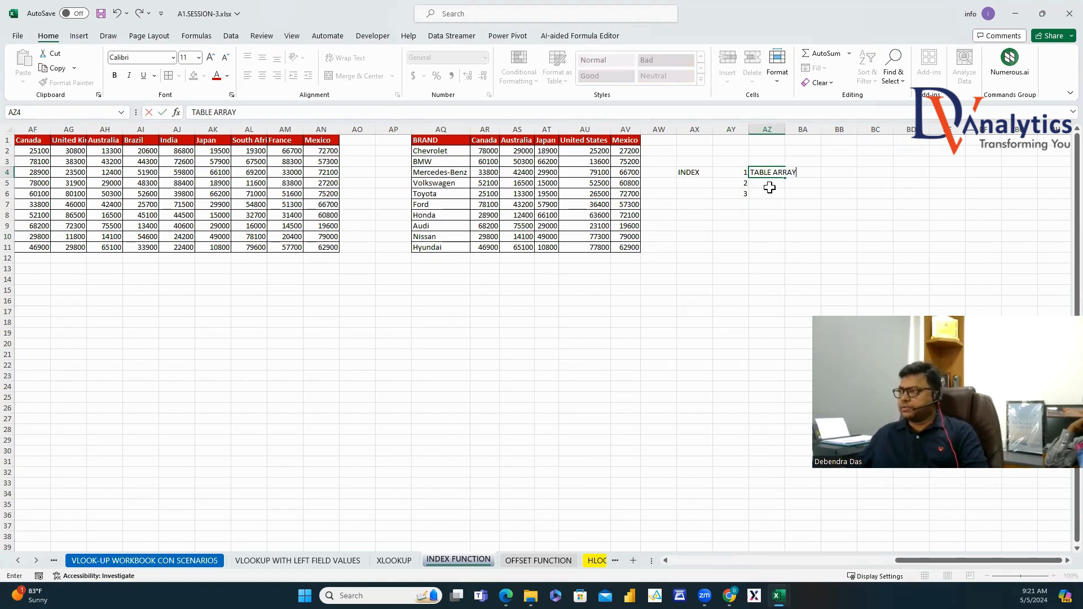
click(770, 187)
text(ROW INDEX)
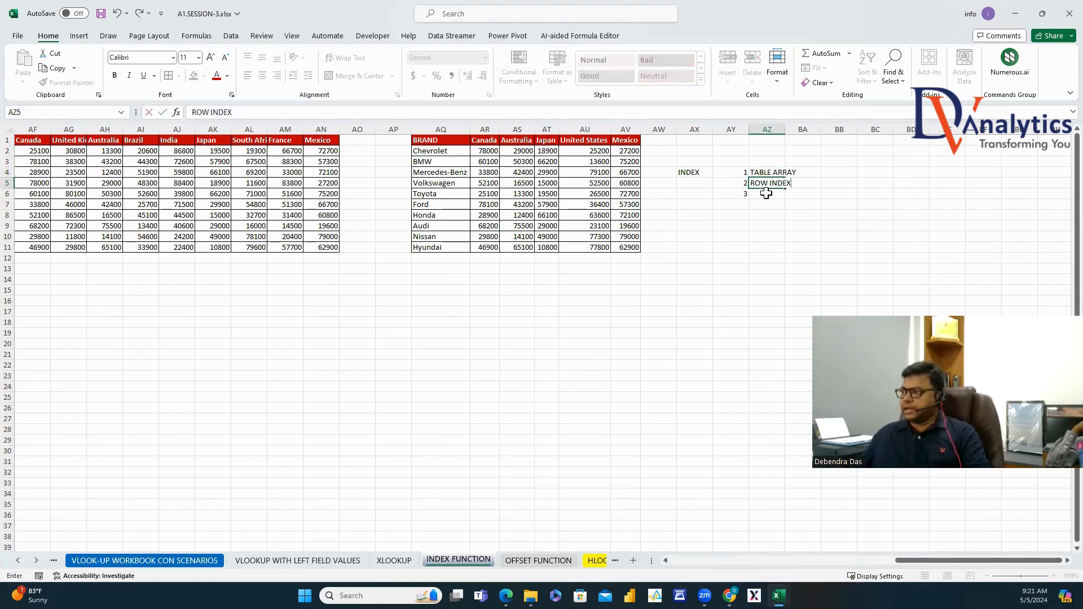
click(766, 193)
text(COL INDEX)
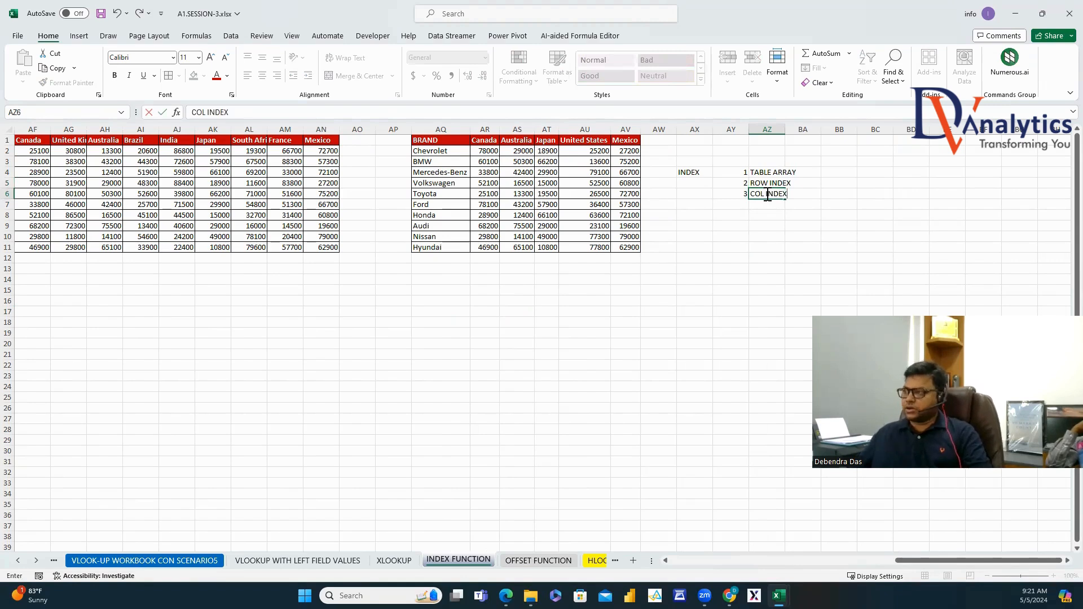
click(771, 289)
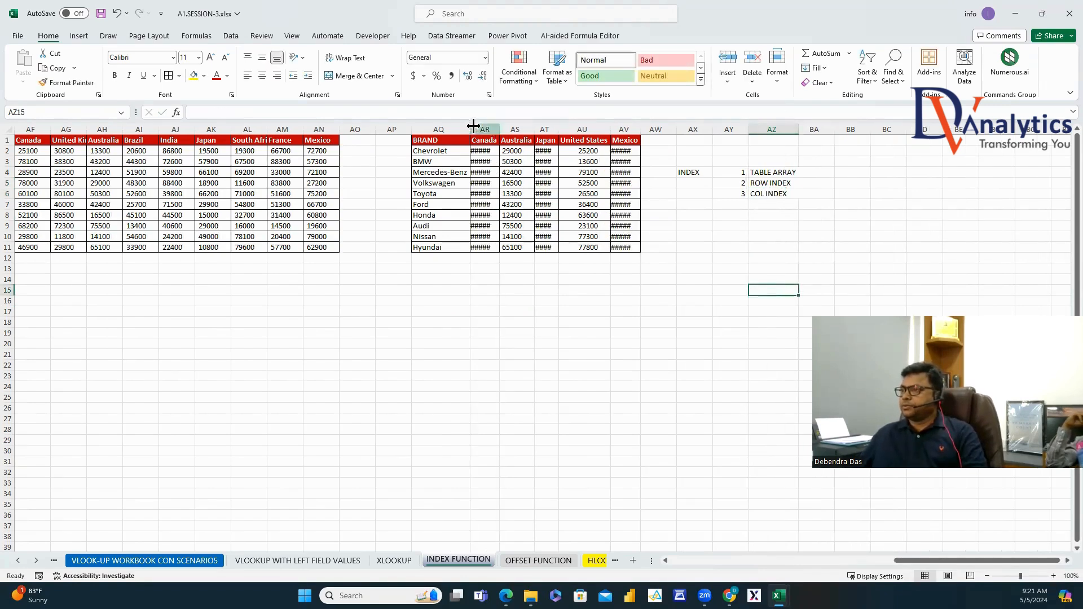
click(454, 129)
key(ctrl+shift+Right)
Autofit the brand columns and paste AR2's INDEX formula into BA3 as text.
double_click(471, 129)
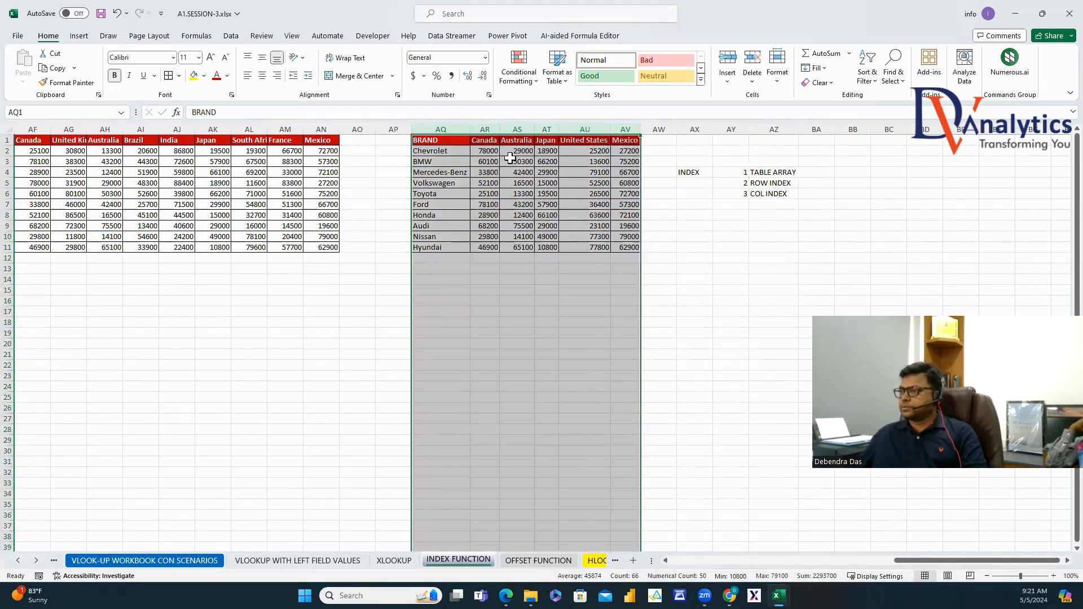
click(490, 150)
drag(484, 112, 191, 112)
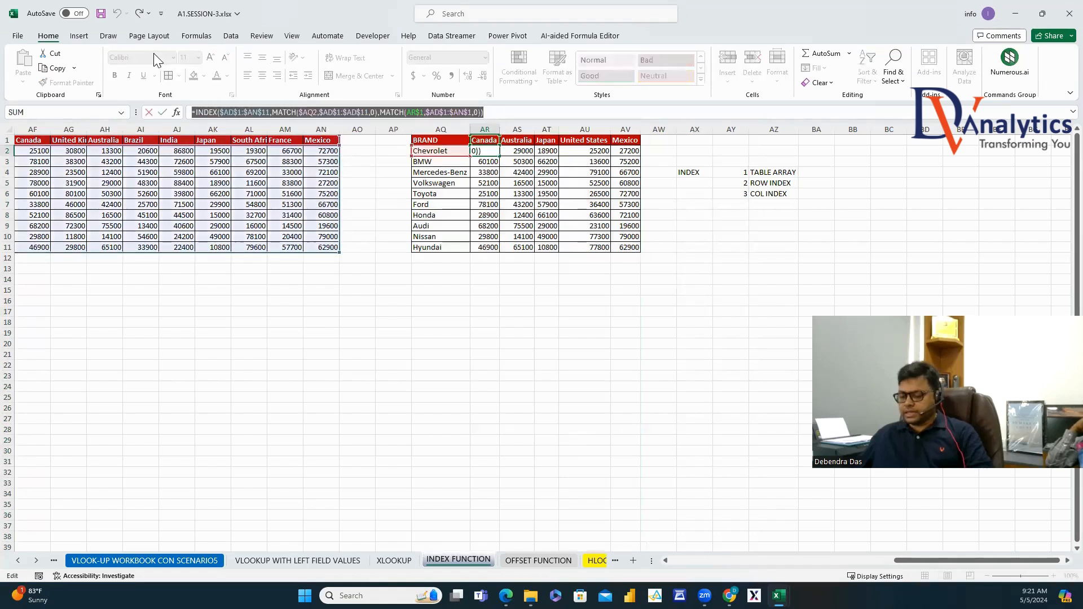
key(ctrl+c)
key(Escape)
click(820, 160)
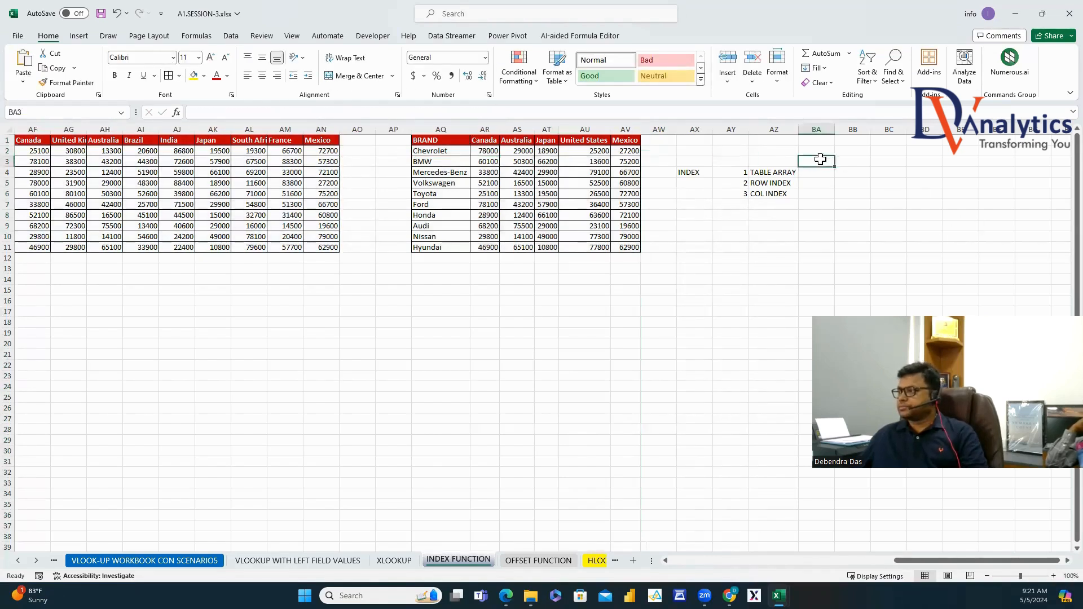
text(')
key(ctrl+v)
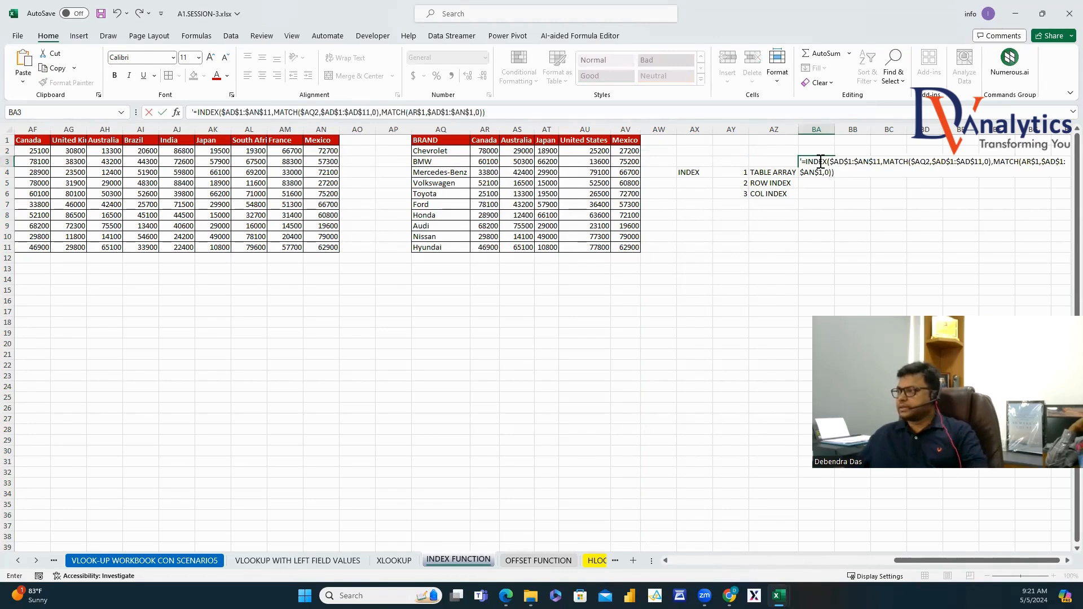
click(841, 214)
Autofit column BA and make the formula text in BA3 bold.
click(828, 161)
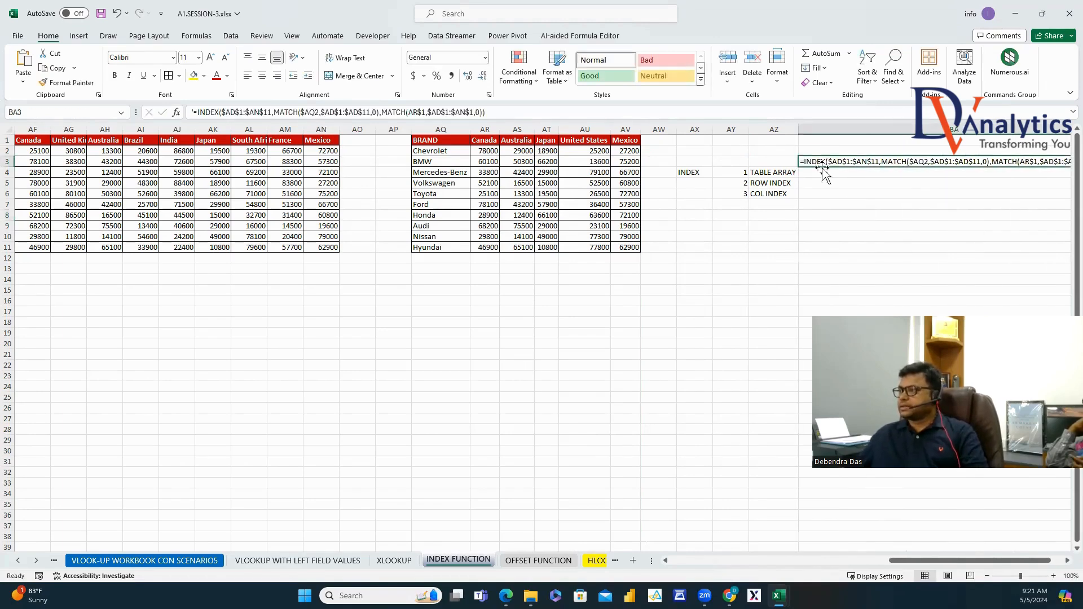
key(alt+h)
key(o)
key(i)
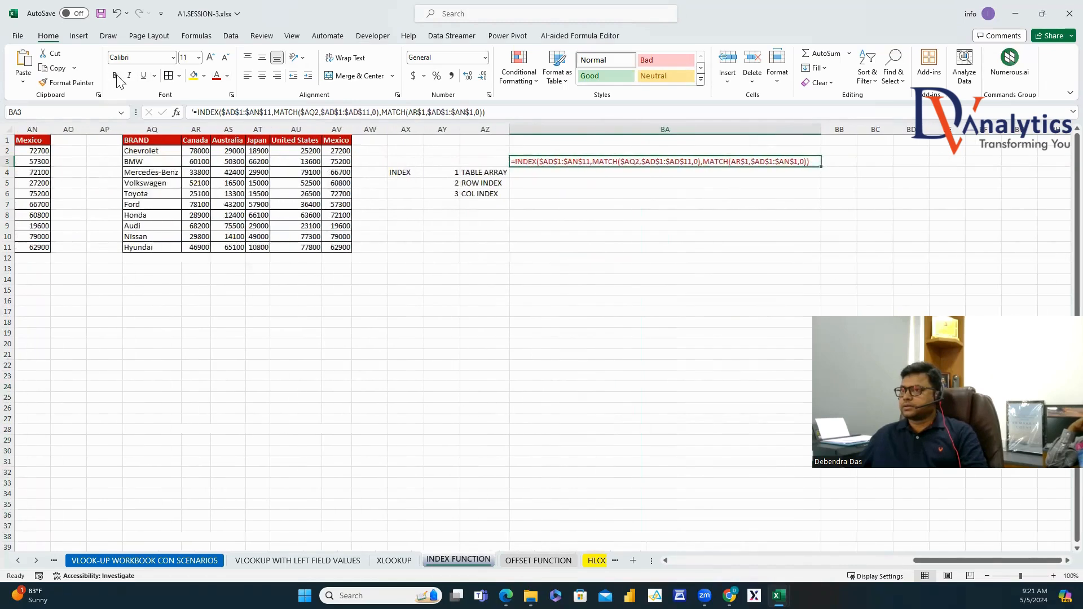
click(115, 75)
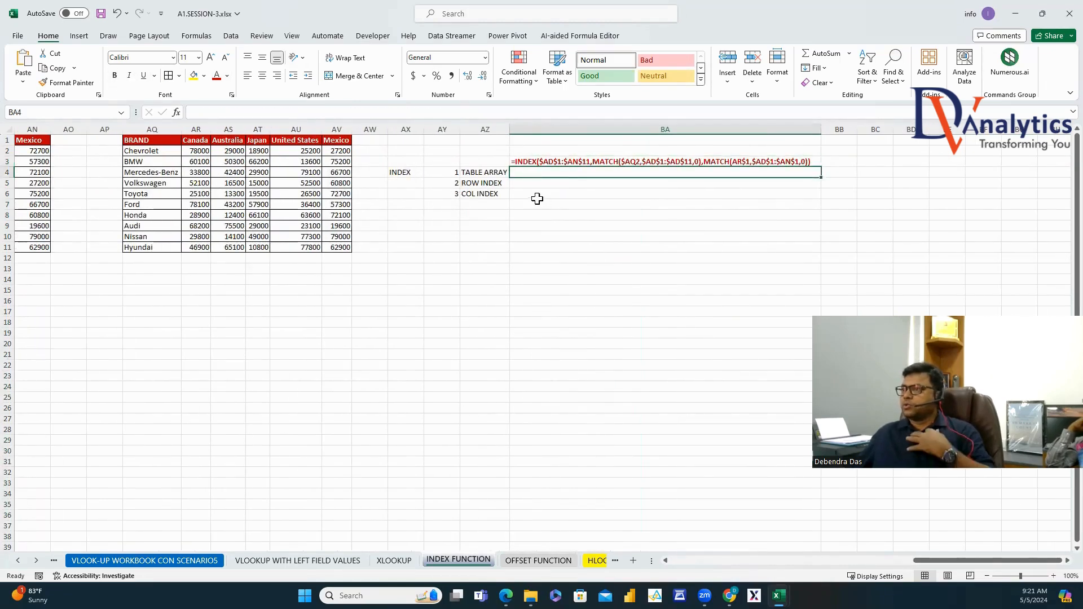
Copy the formula's table array and row-index MATCH parts into BA4 and BA5.
drag(222, 112, 272, 124)
key(ctrl+c)
key(Escape)
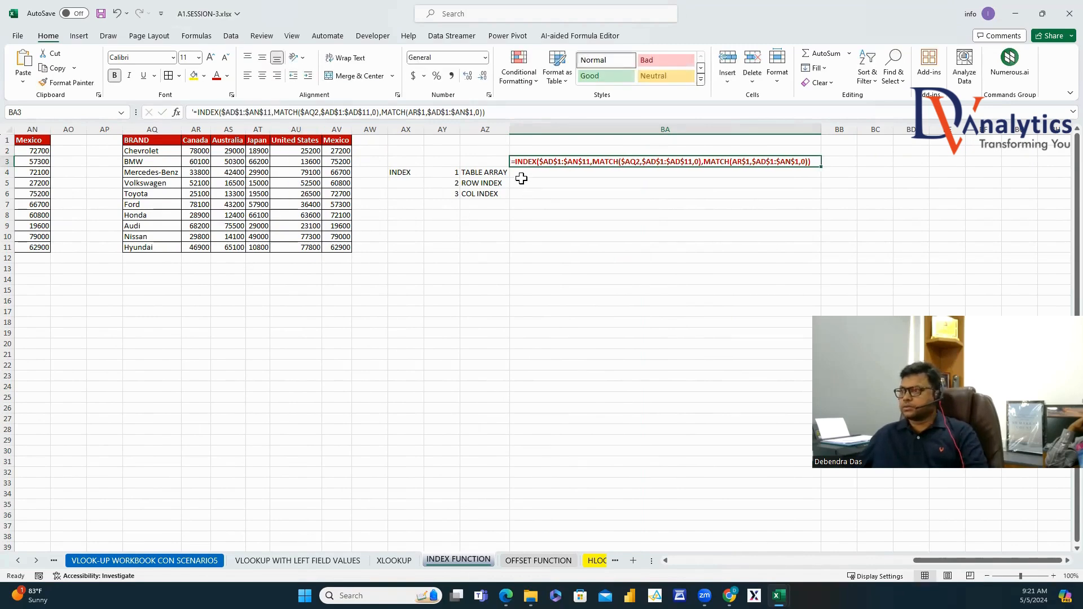
click(522, 173)
key(ctrl+v)
click(521, 190)
click(533, 164)
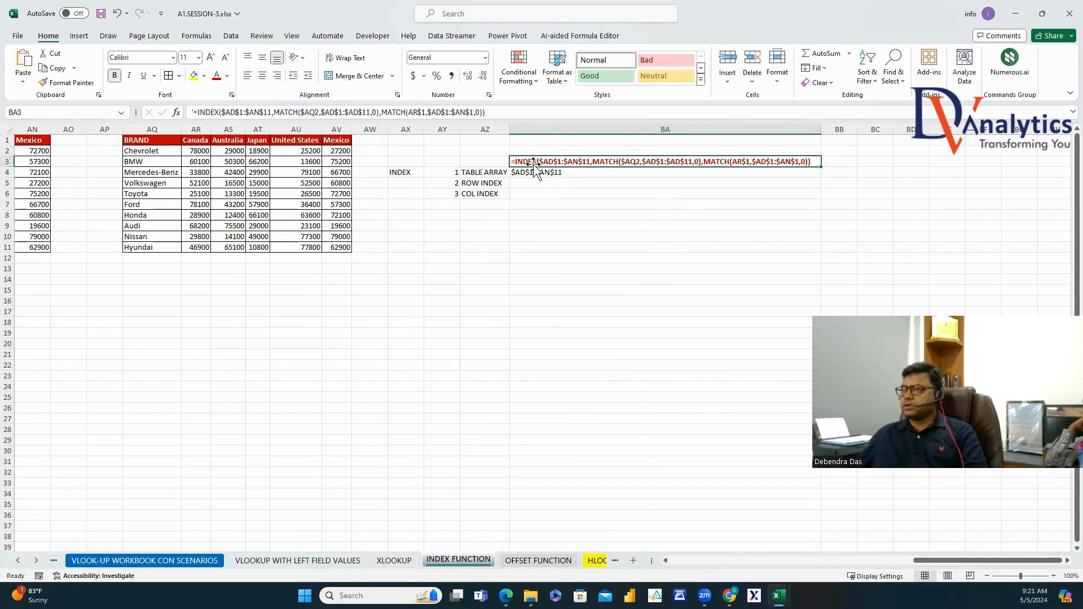
drag(275, 113, 378, 130)
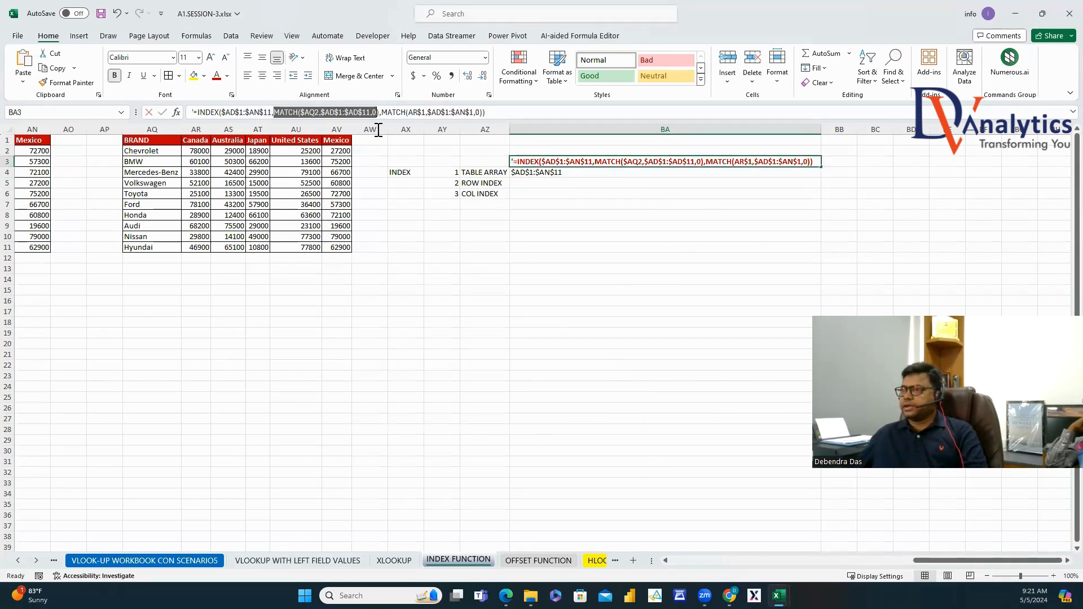
key(Escape)
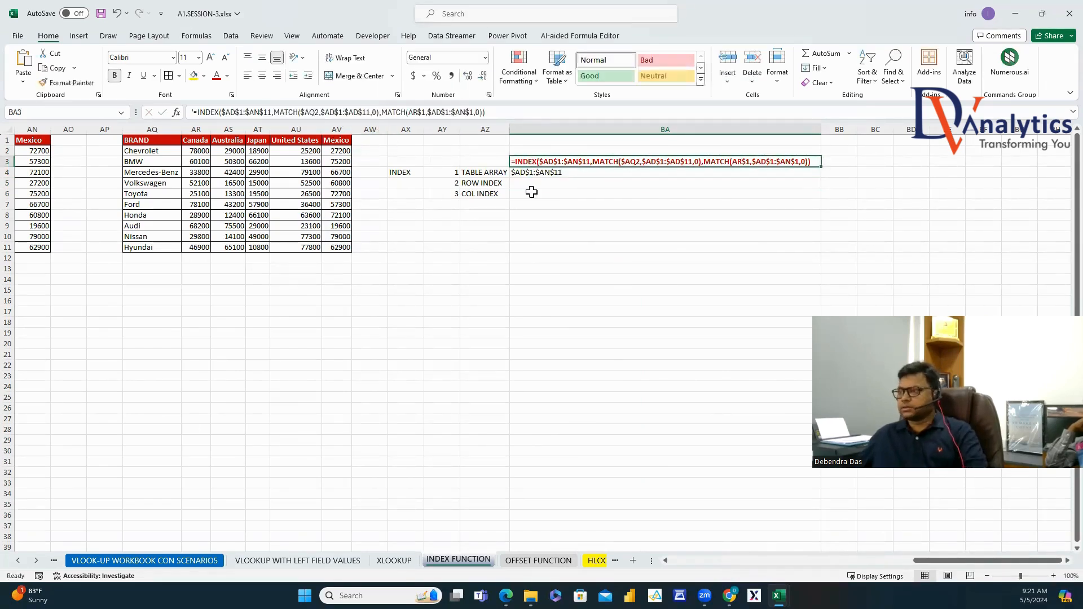
click(527, 184)
key(ctrl+v)
Copy the column-index MATCH part of the formula into BA6.
click(530, 162)
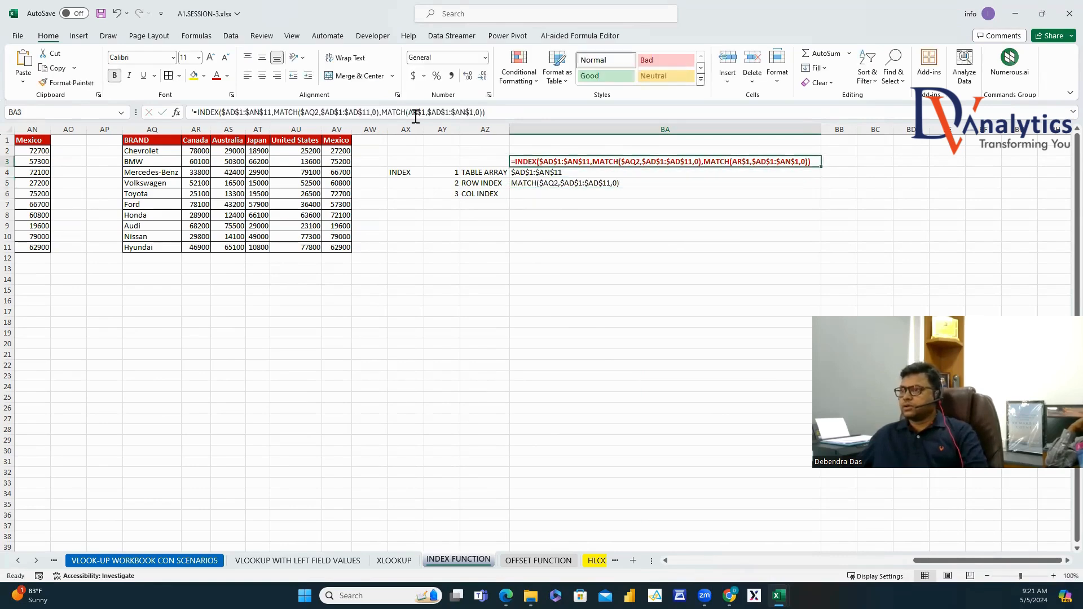
drag(382, 112, 477, 128)
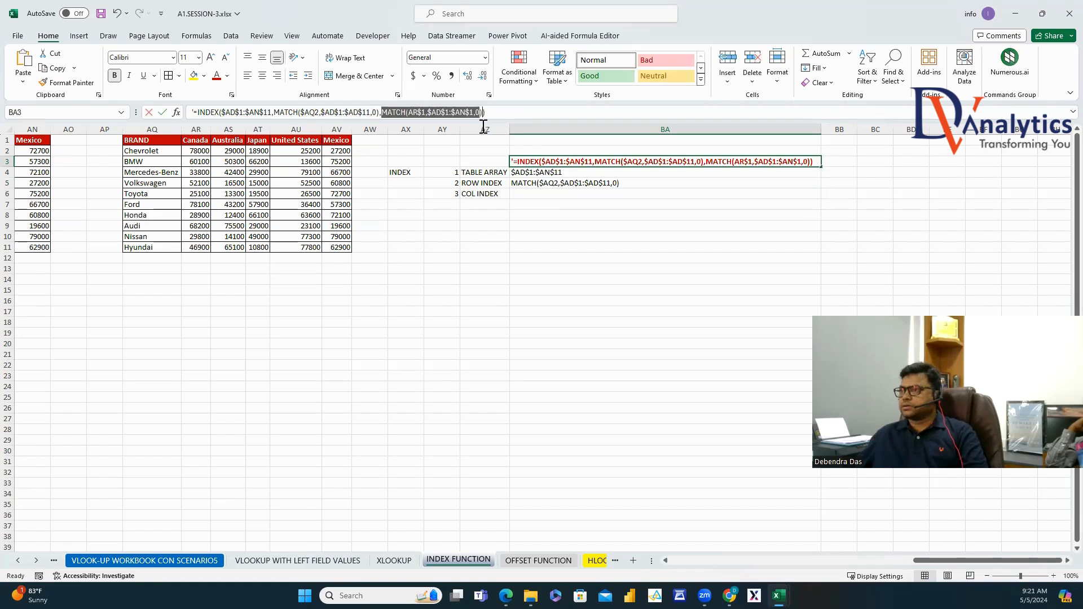
key(ctrl+c)
key(Escape)
click(535, 194)
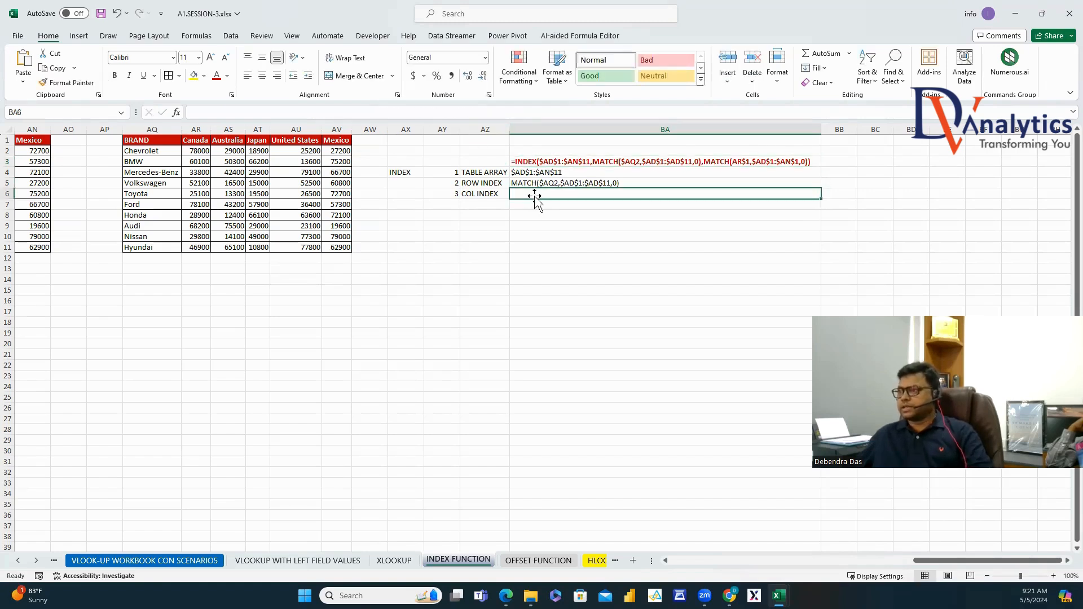
key(ctrl+v)
key(Return)
Make the INDEX and argument labels bold red.
drag(481, 172, 481, 194)
ctrl+click(405, 172)
click(217, 76)
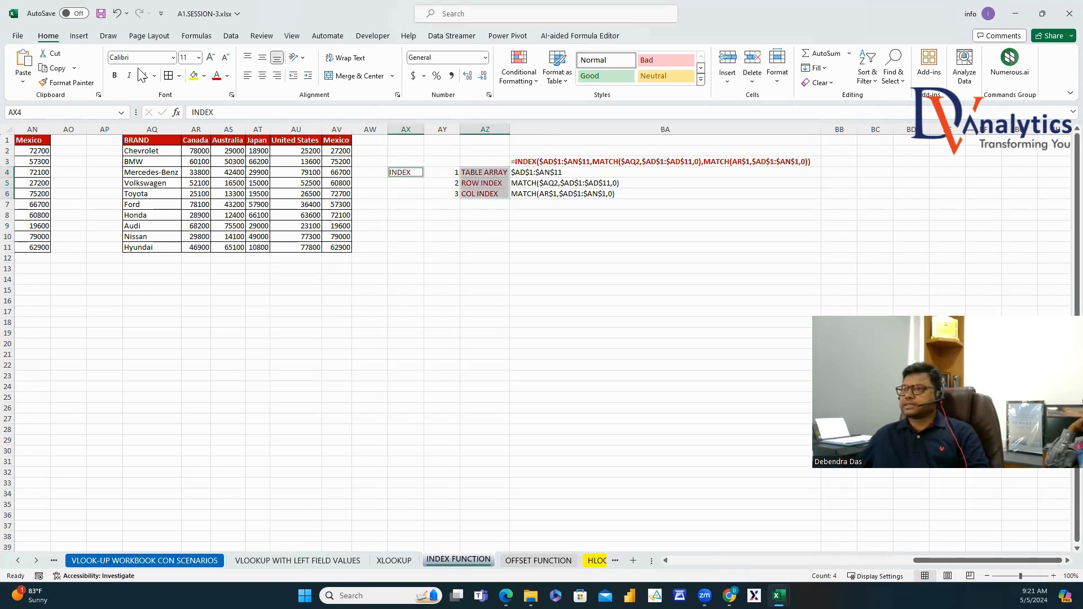
click(114, 76)
click(605, 289)
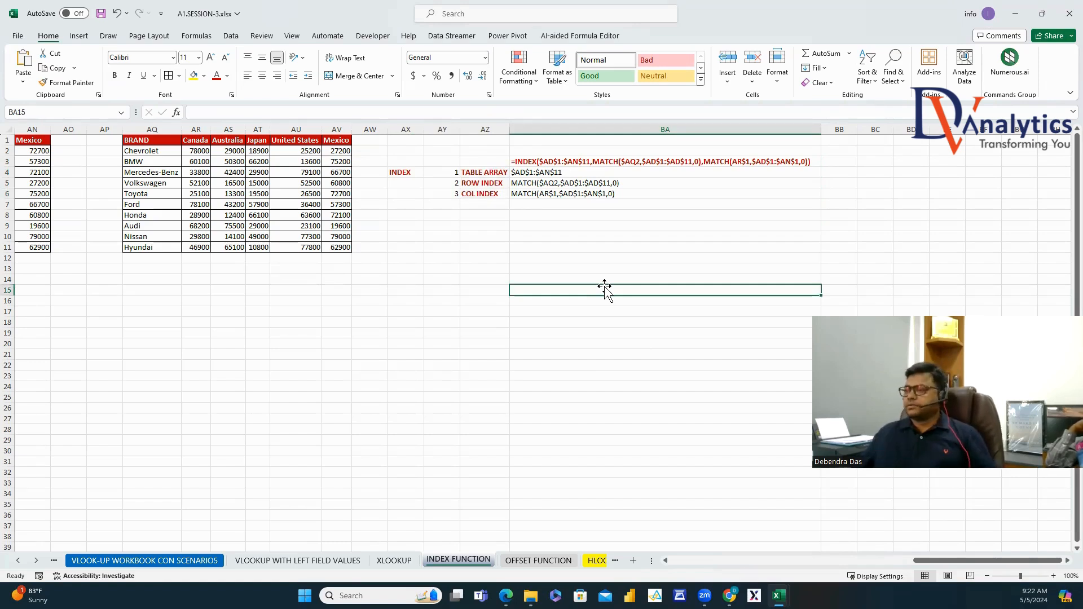
click(561, 236)
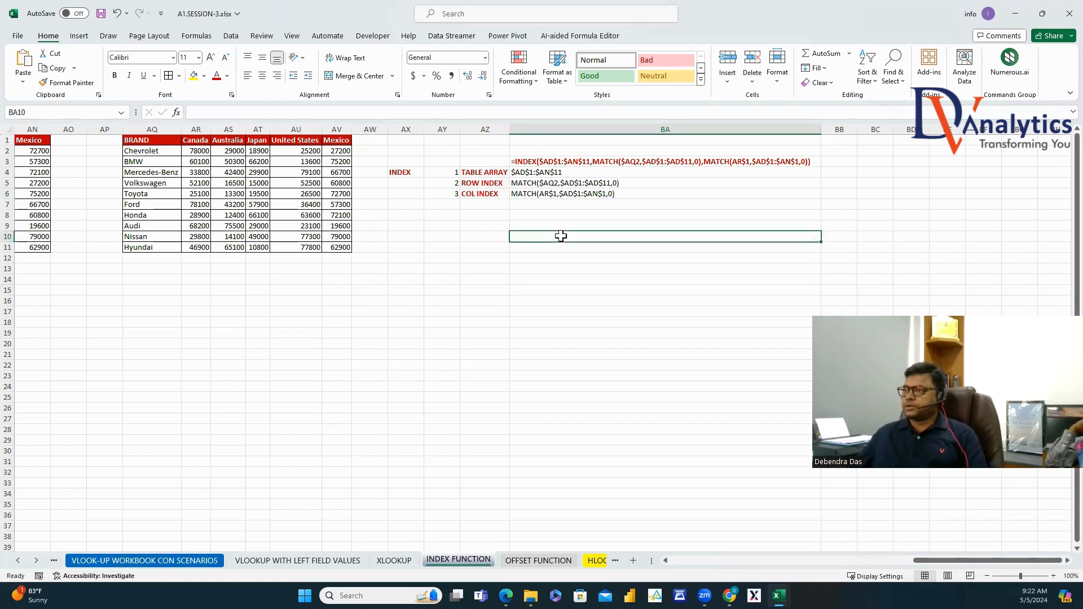
click(535, 561)
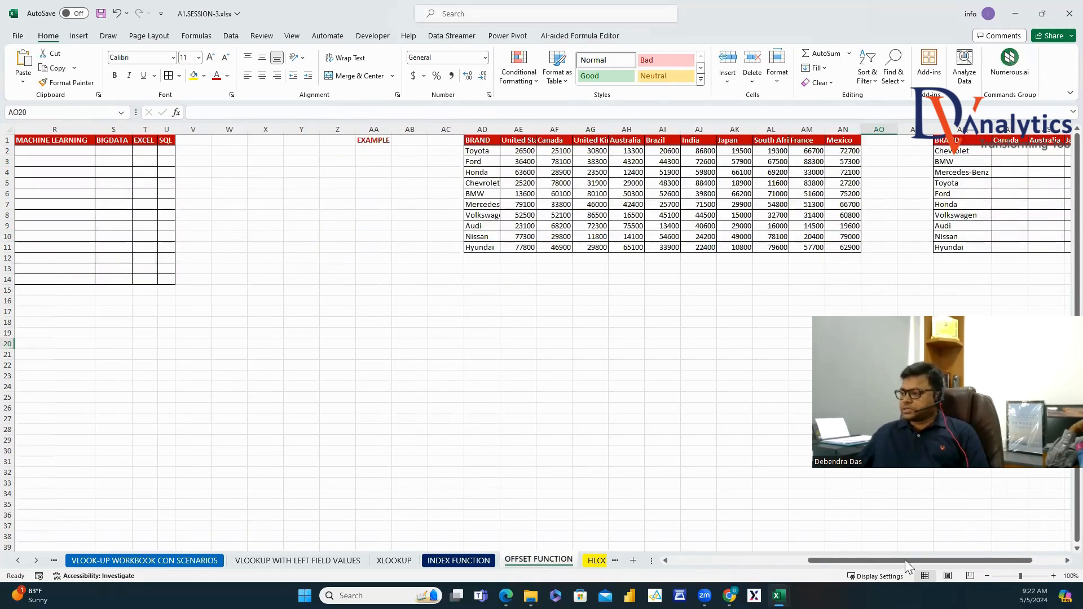
Fill G8 (TABLEAU 77) and H10 (POWER BI 88) yellow.
drag(905, 560, 768, 560)
click(205, 215)
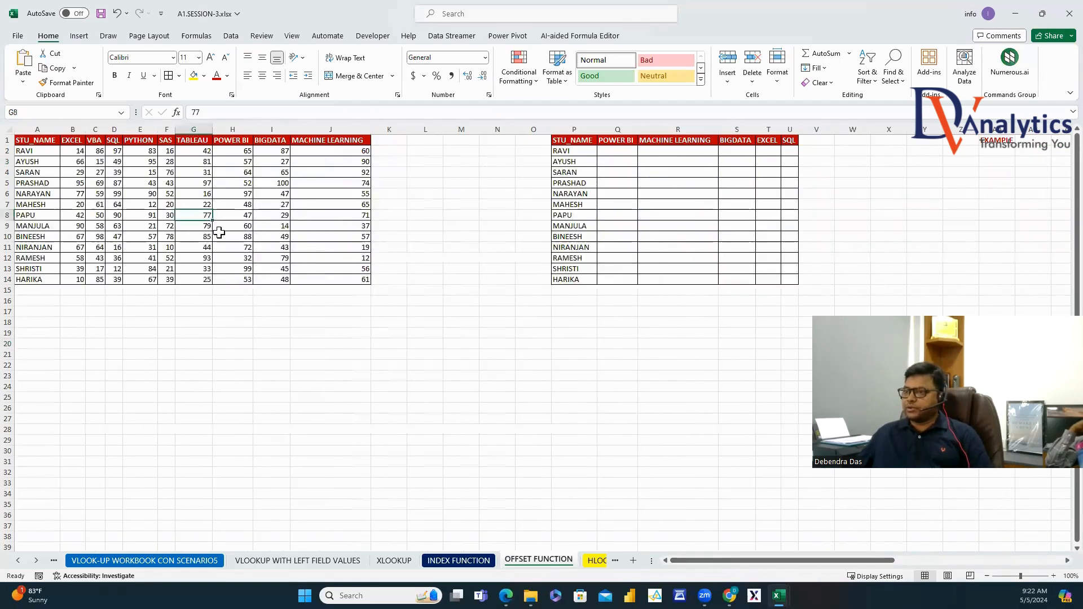
ctrl+click(237, 237)
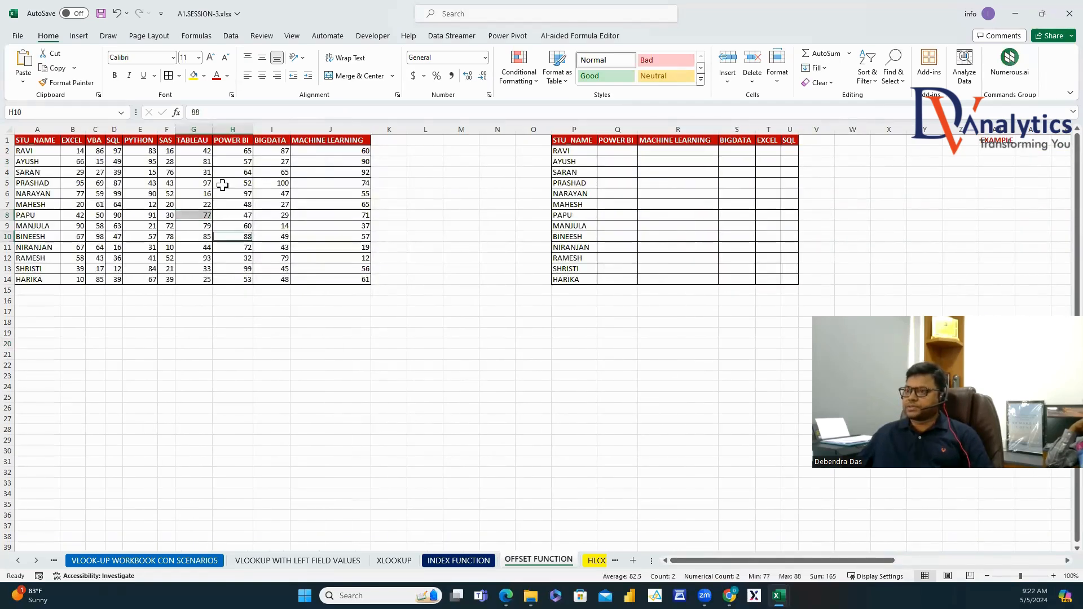
click(195, 75)
drag(204, 215, 204, 236)
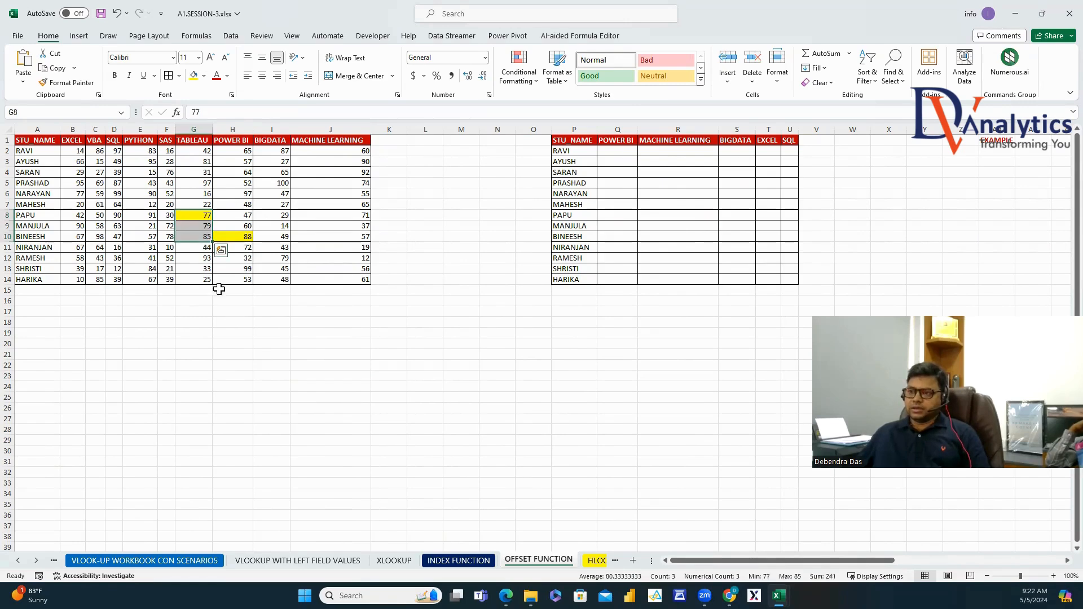
click(199, 216)
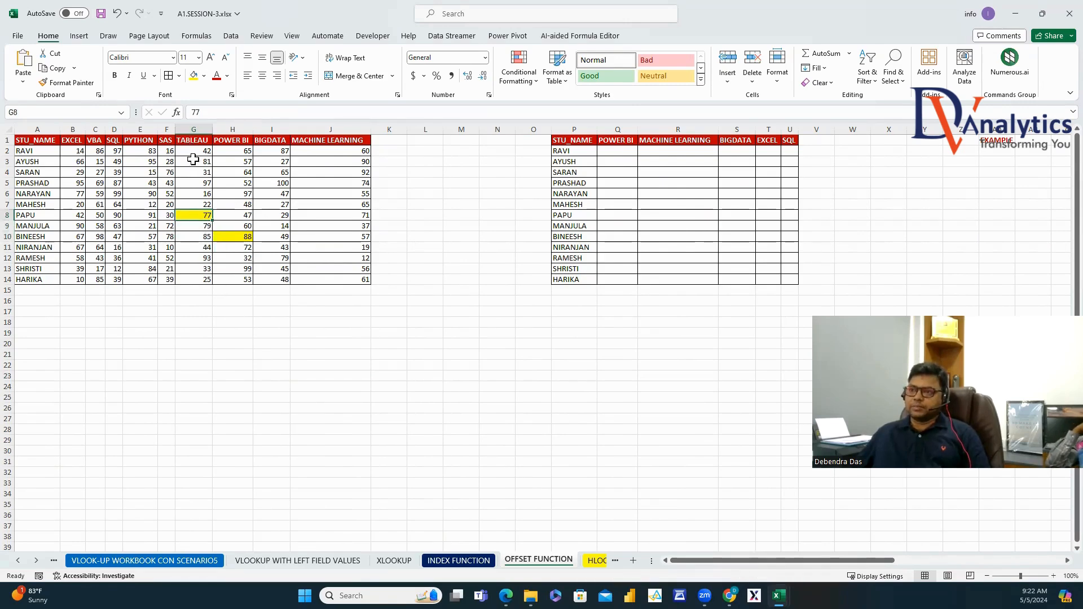
click(48, 215)
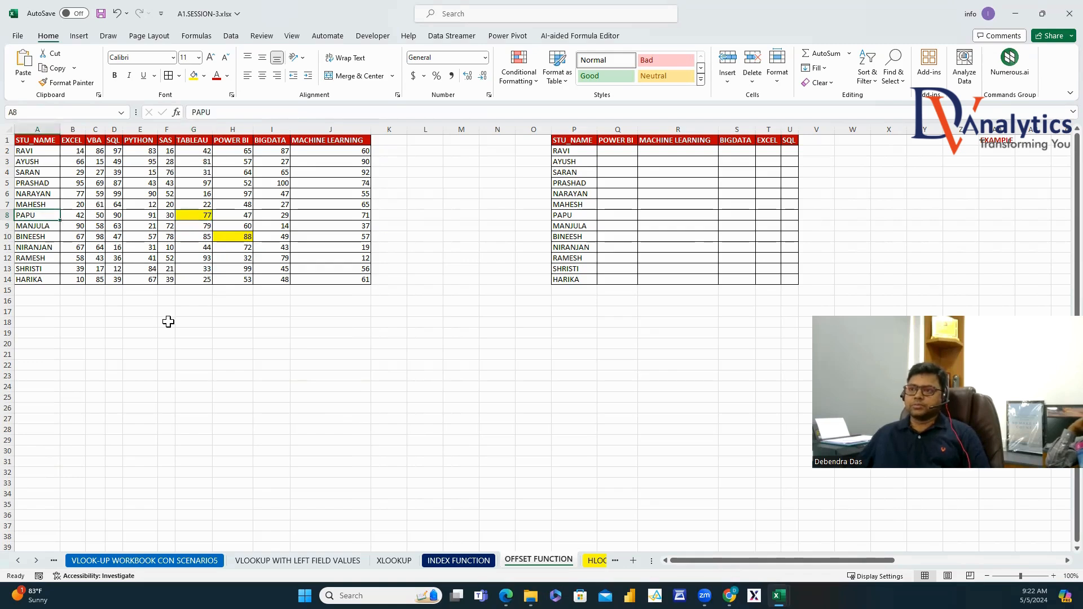
Enter =OFFSET(A1,7,6) in H20 so it returns 77.
click(243, 345)
text(=OF)
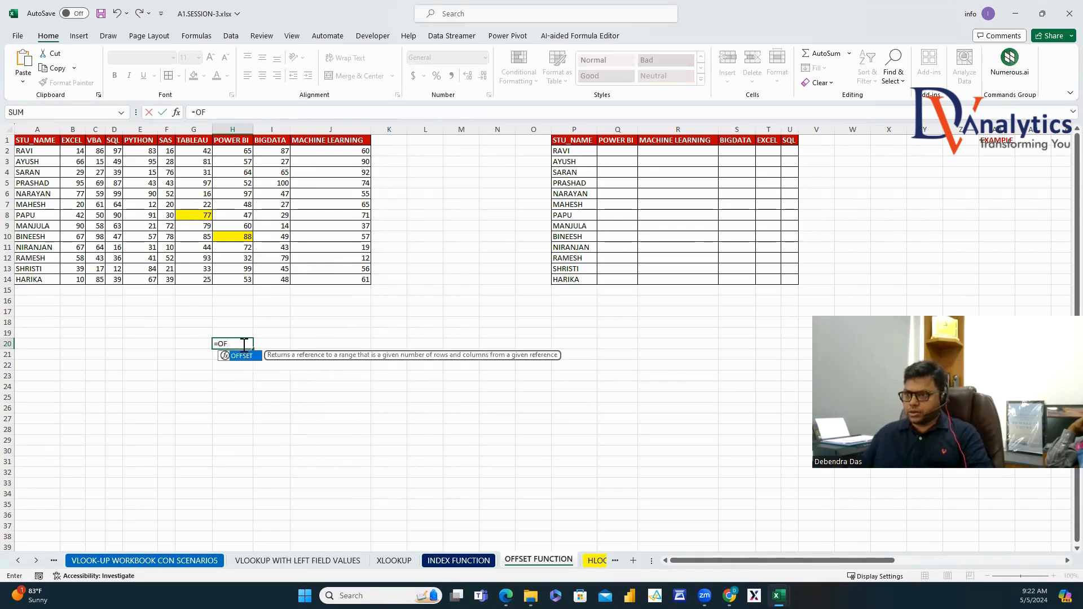
text(F)
double_click(240, 356)
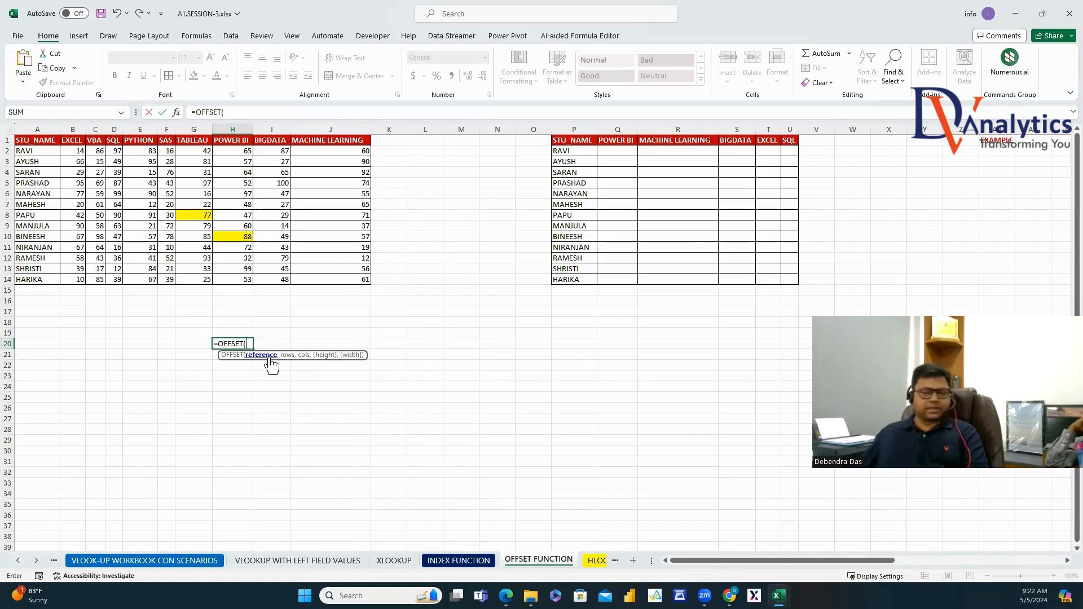
click(41, 141)
text(,)
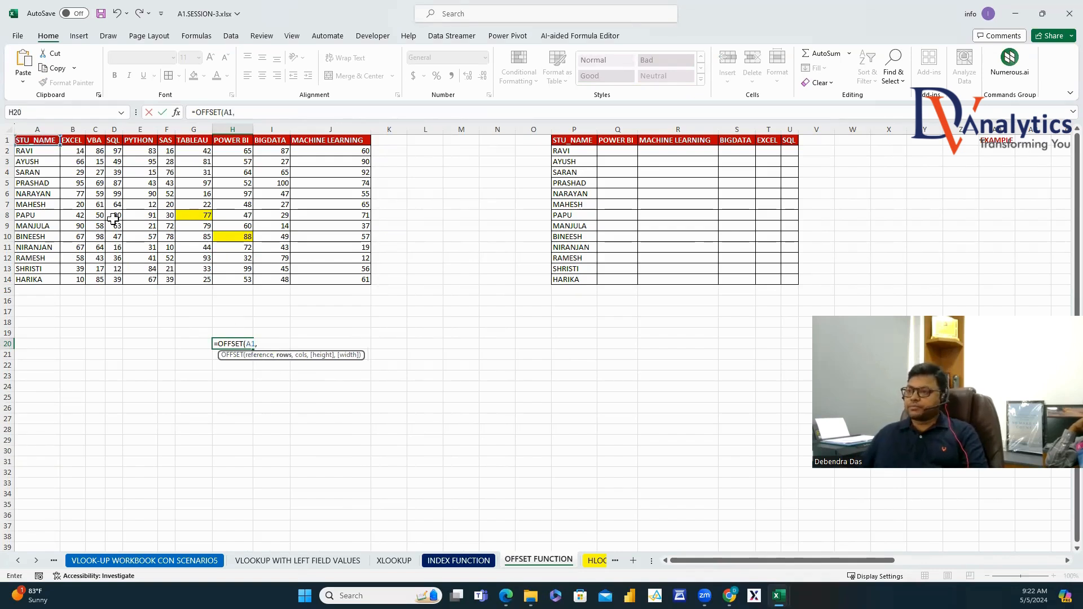
text(MATCH()
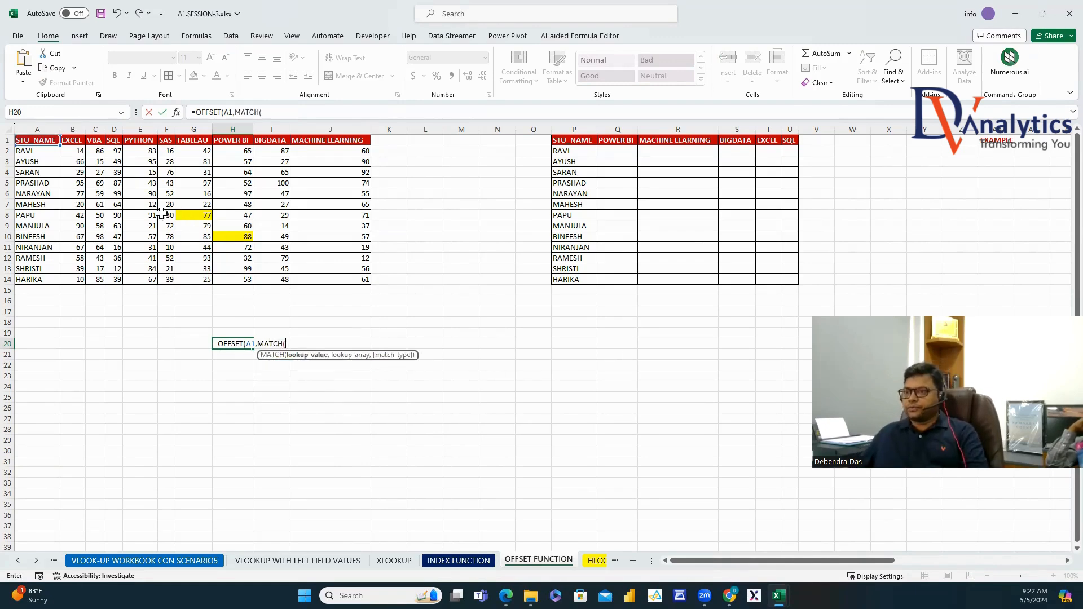
key(BackSpace)
key(BackSpace)
key(BackSpace)
key(BackSpace)
key(BackSpace)
key(BackSpace)
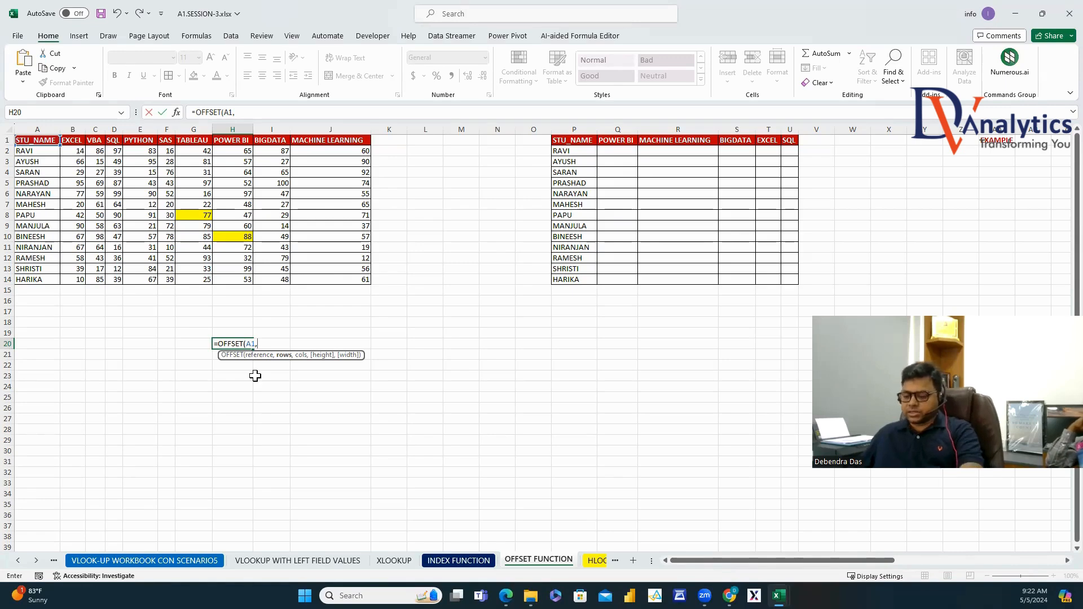
text(7,6)
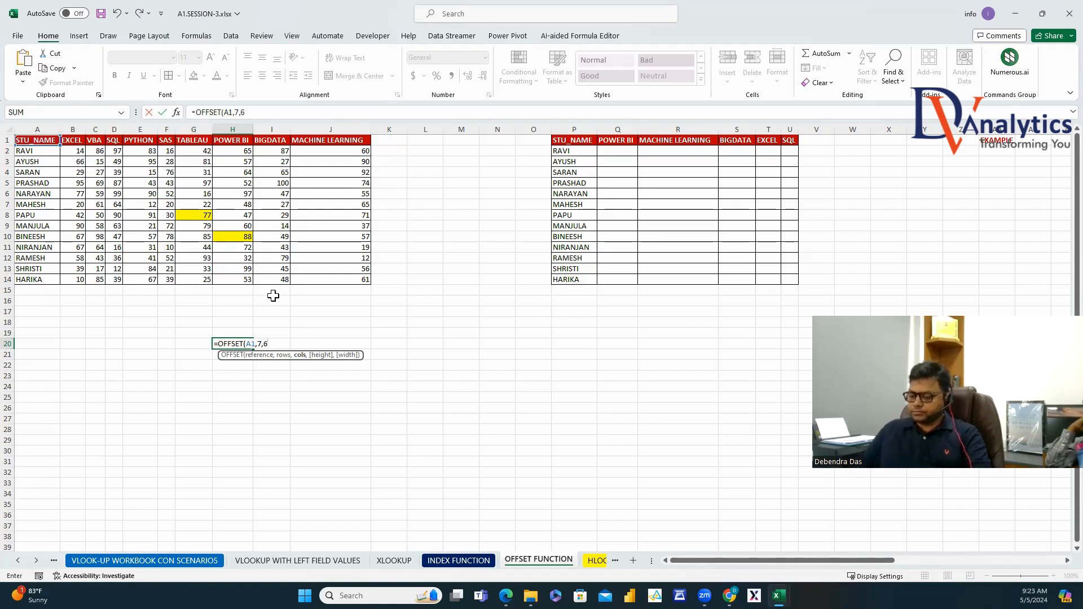
text())
key(Return)
click(249, 340)
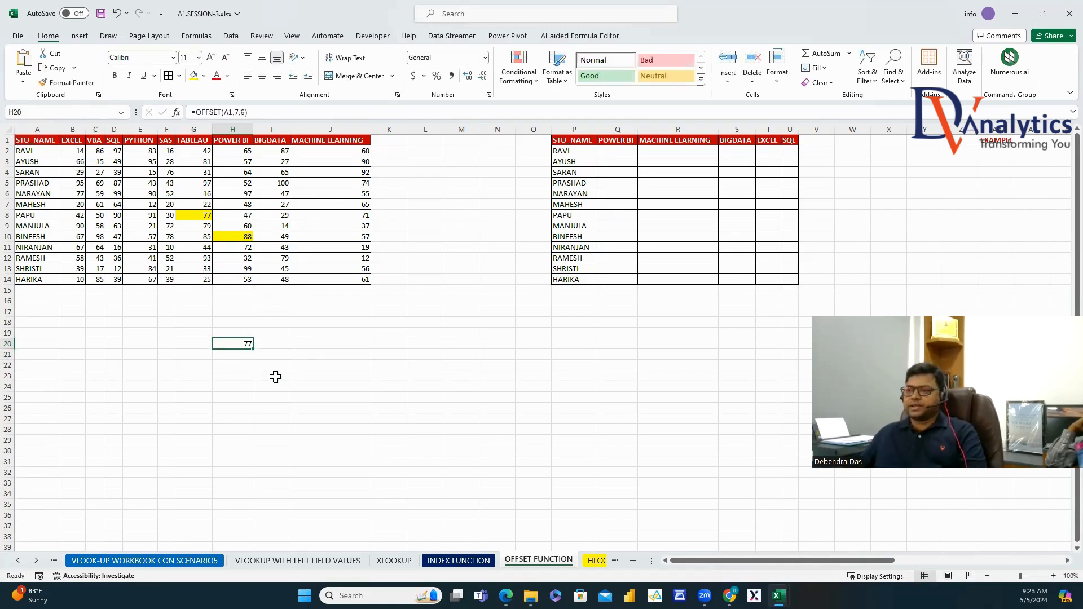
click(249, 397)
Enter =OFFSET(A1,9,7) in H25, returning the POWER BI mark 88.
text(=OFF)
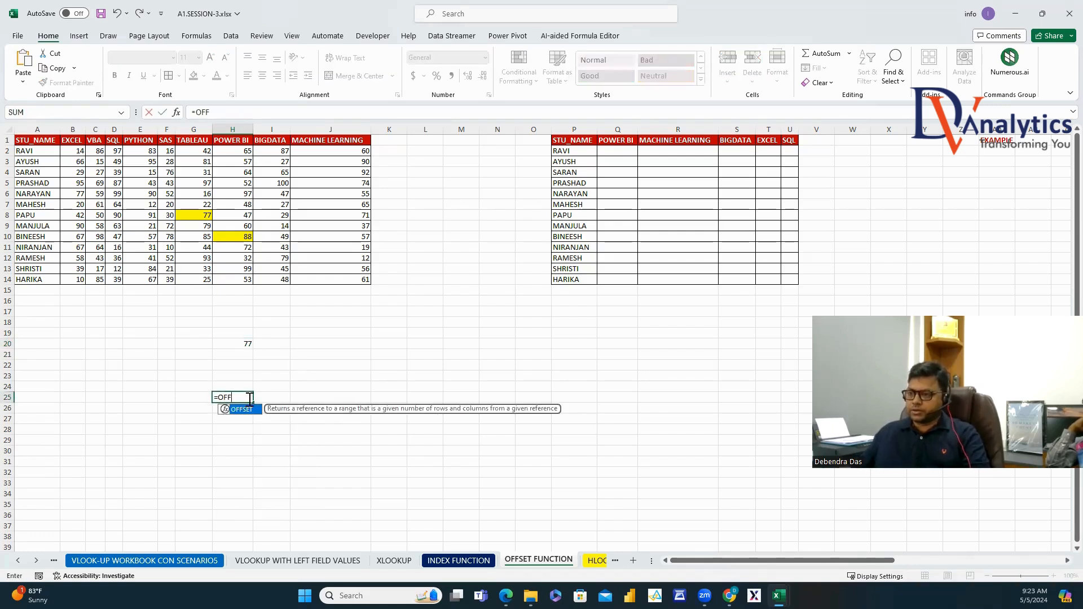
double_click(241, 410)
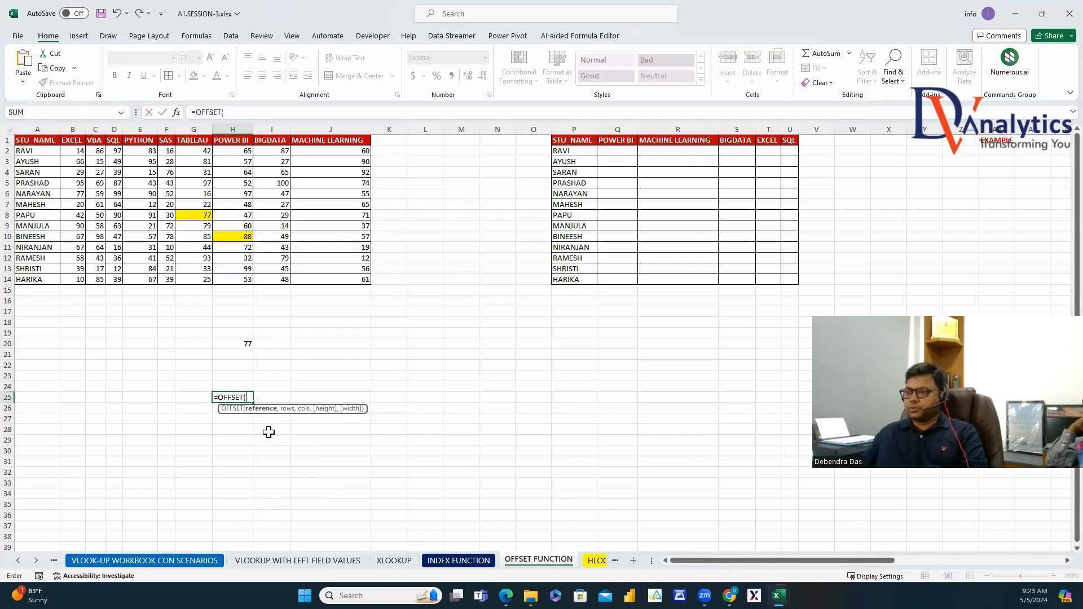
click(50, 141)
text(,)
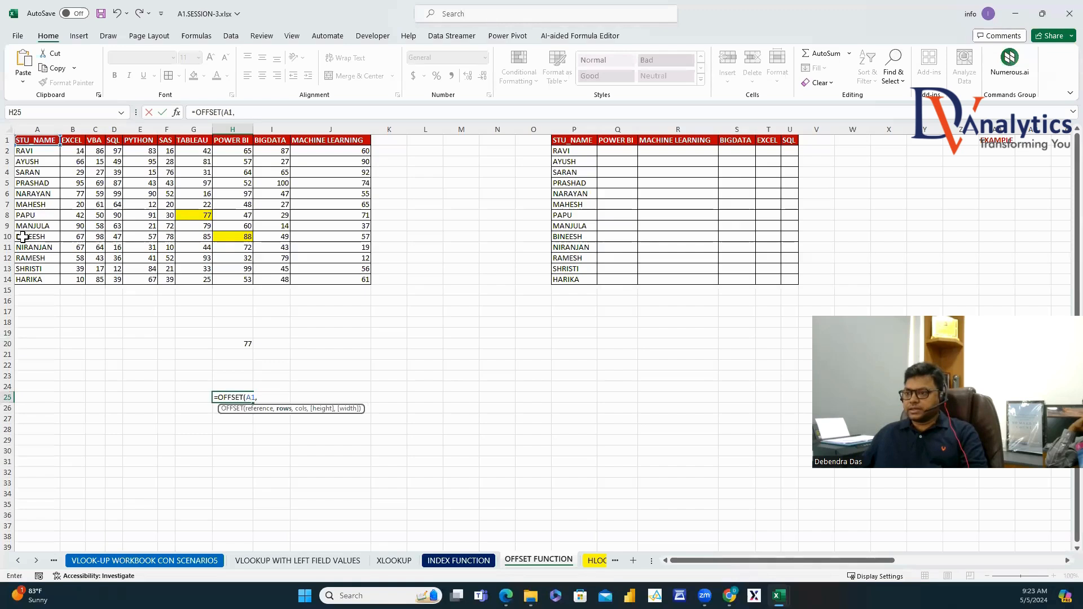
text(9,)
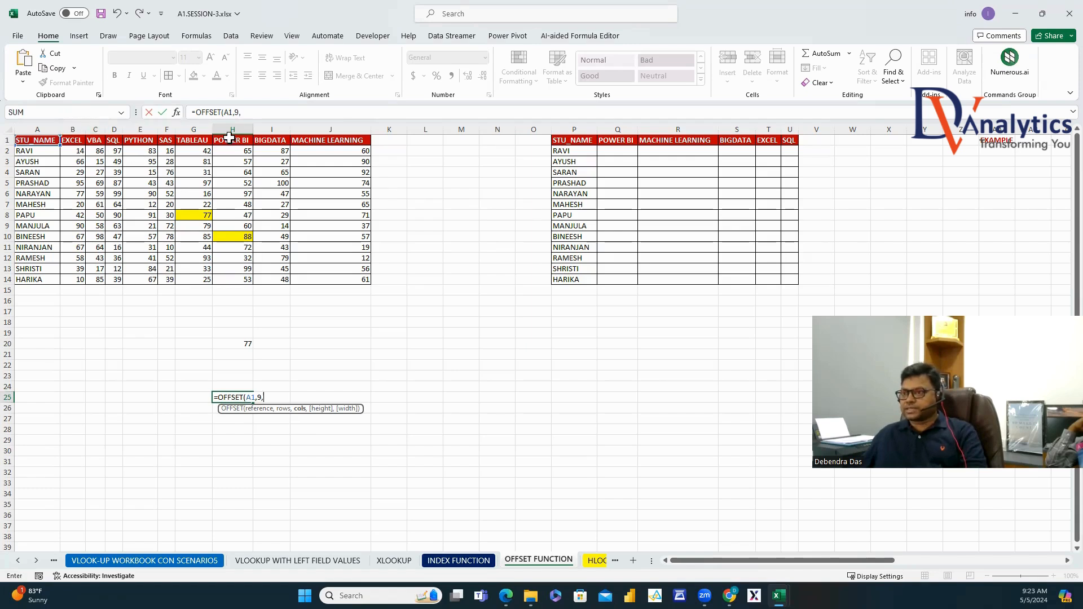
text(7)
key(ctrl+Return)
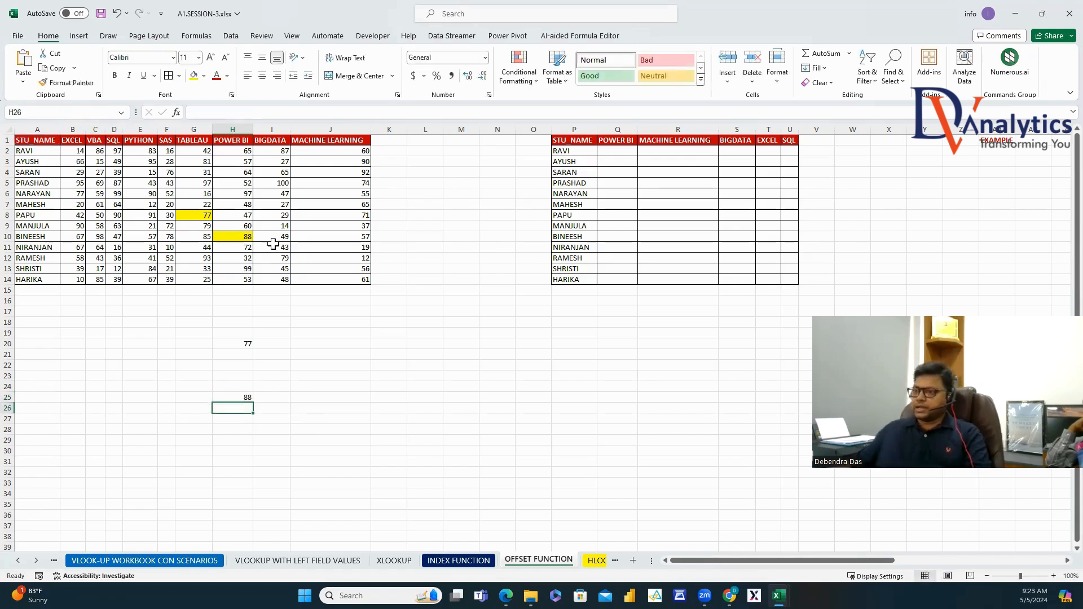
click(277, 344)
Enter OFFSET in I20 and number the arguments 1, 2, 3 in J20:J22.
text(OFFSET)
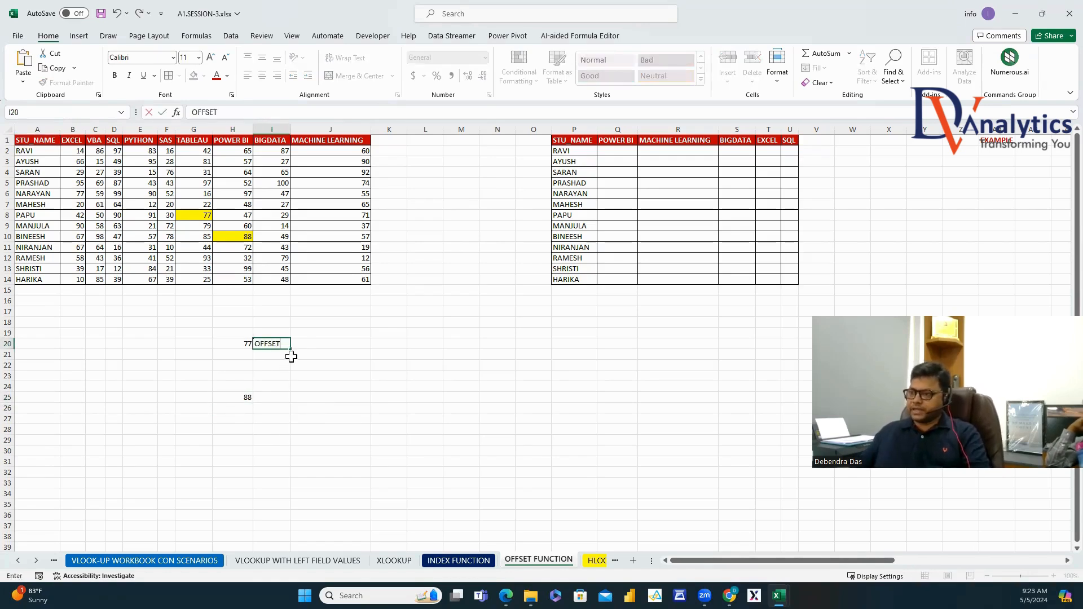
click(308, 363)
click(307, 342)
text(1)
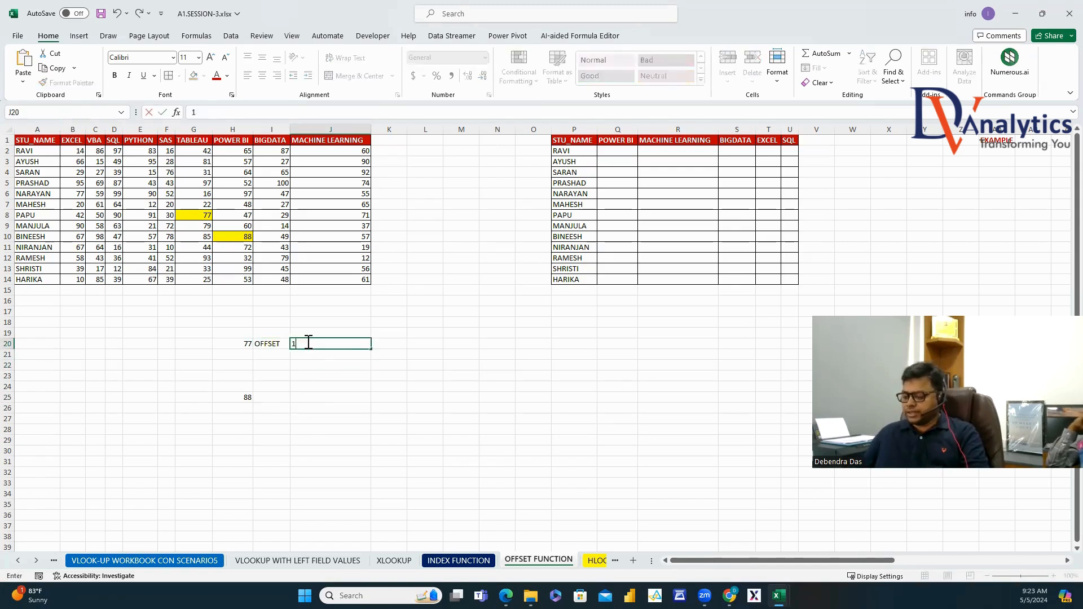
key(Return)
text(2)
key(Return)
text(3)
key(Return)
text(4)
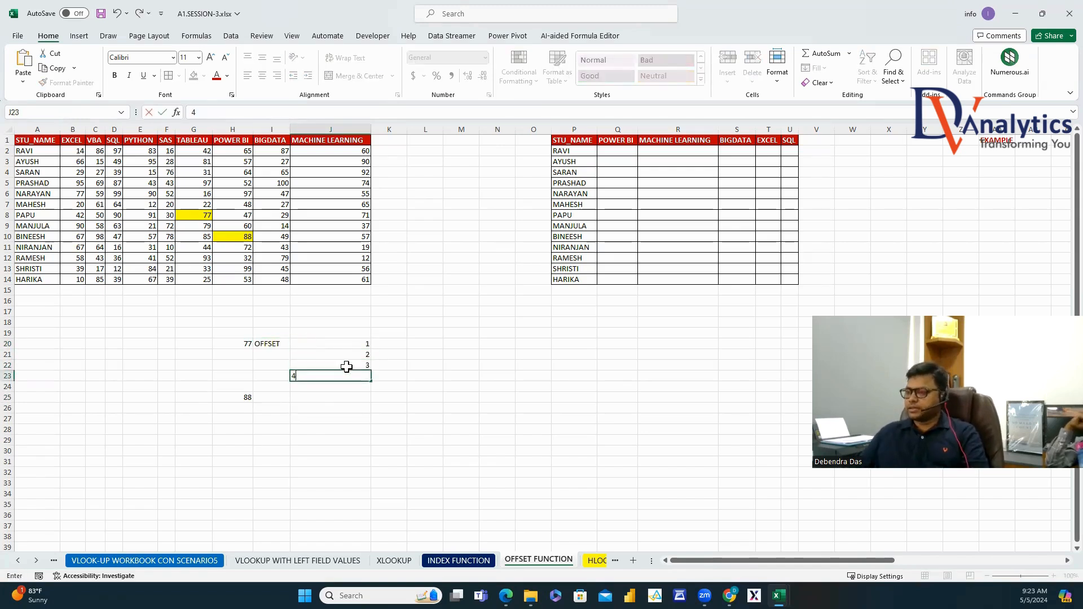
key(Escape)
Label K20:K22 REFERENCE, ROW INDEX and COL INDEX, widen column K, and copy H20's formula.
click(387, 344)
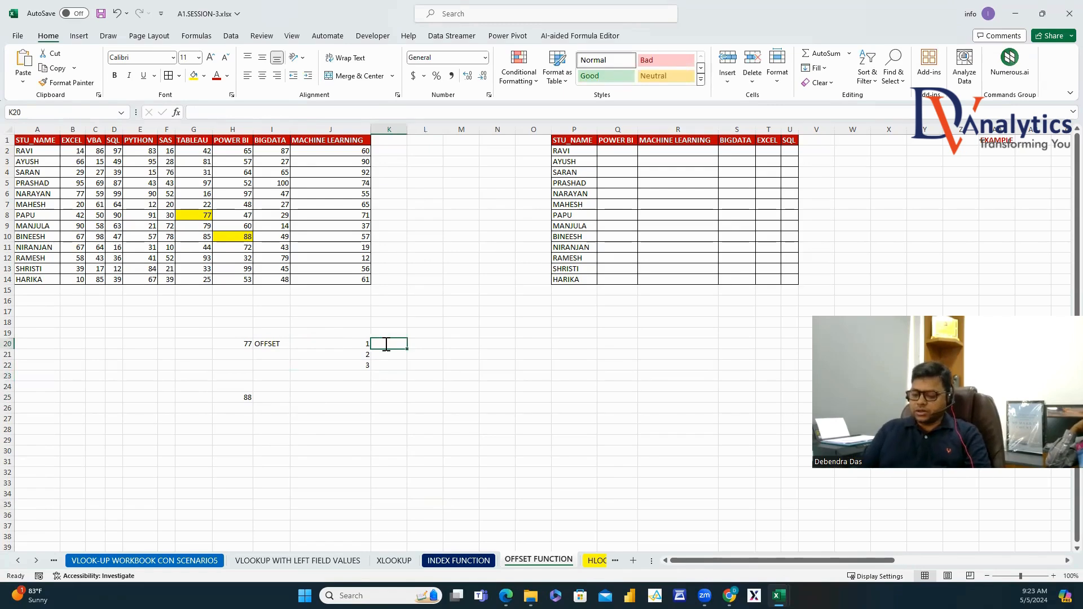
text(REFERENCE)
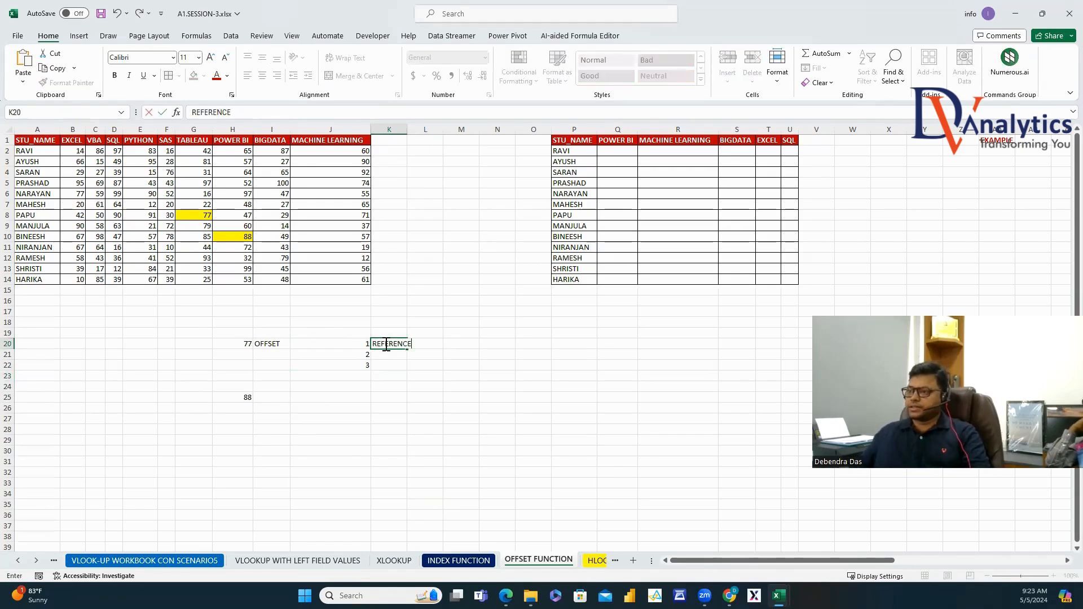
key(Return)
text(ROW)
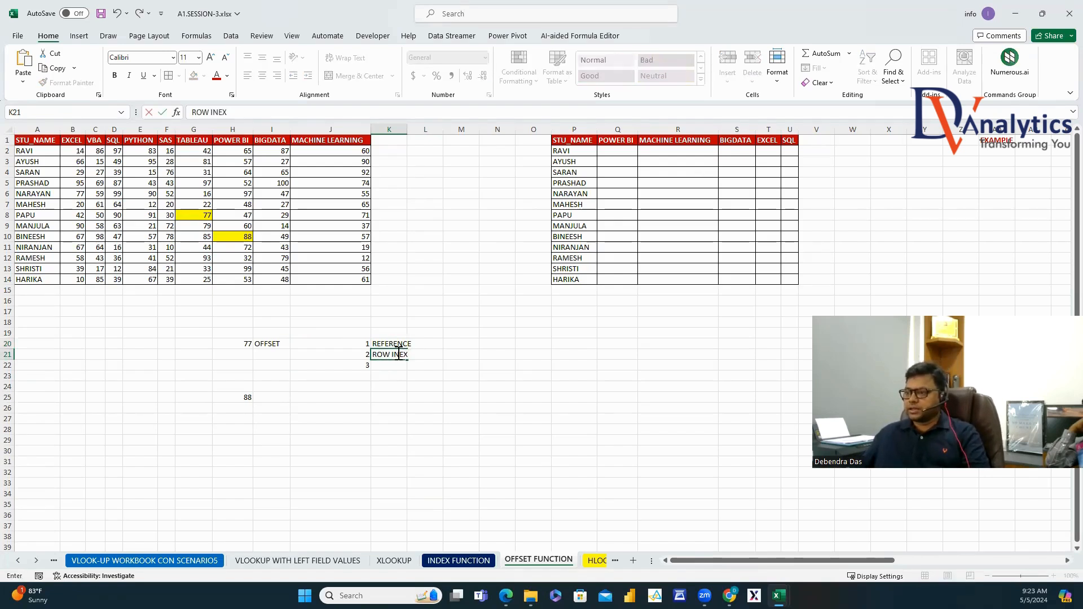
text( INEX)
click(399, 355)
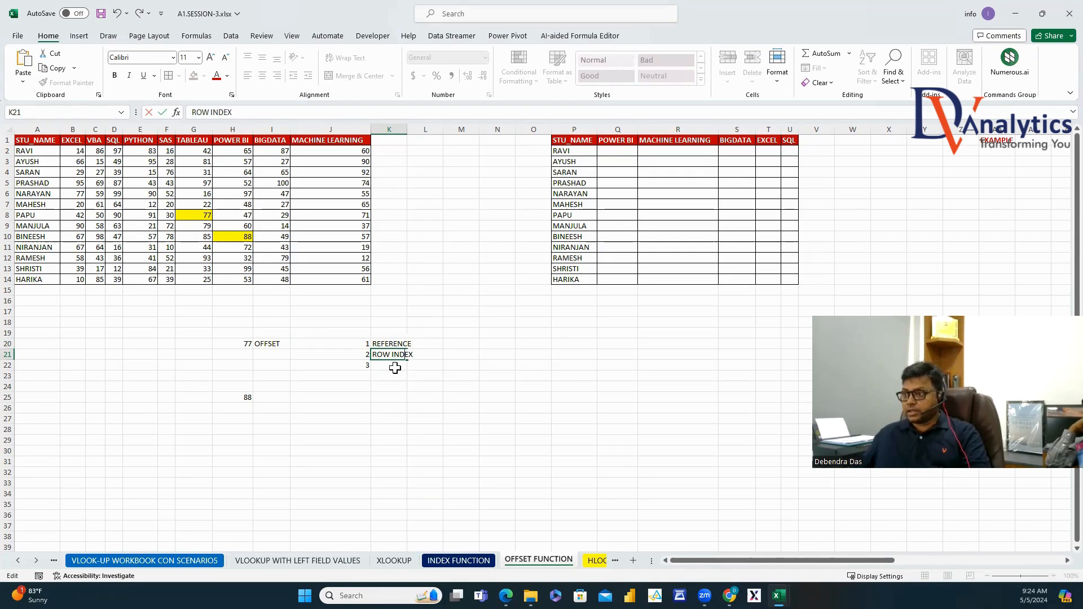
key(Return)
text(COL INDE)
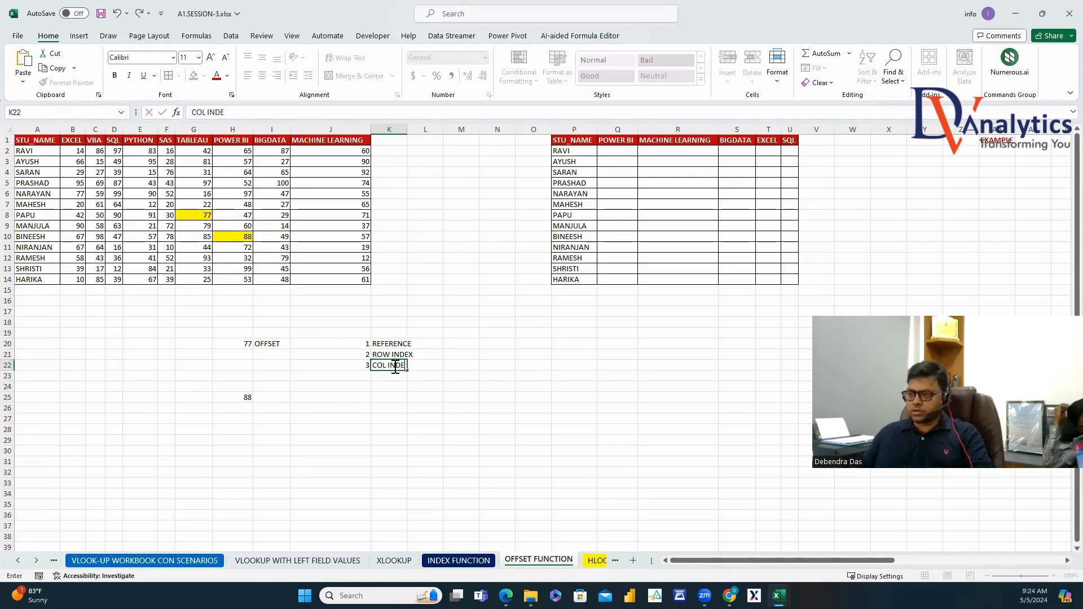
text(X)
drag(418, 397, 420, 407)
drag(411, 128, 415, 128)
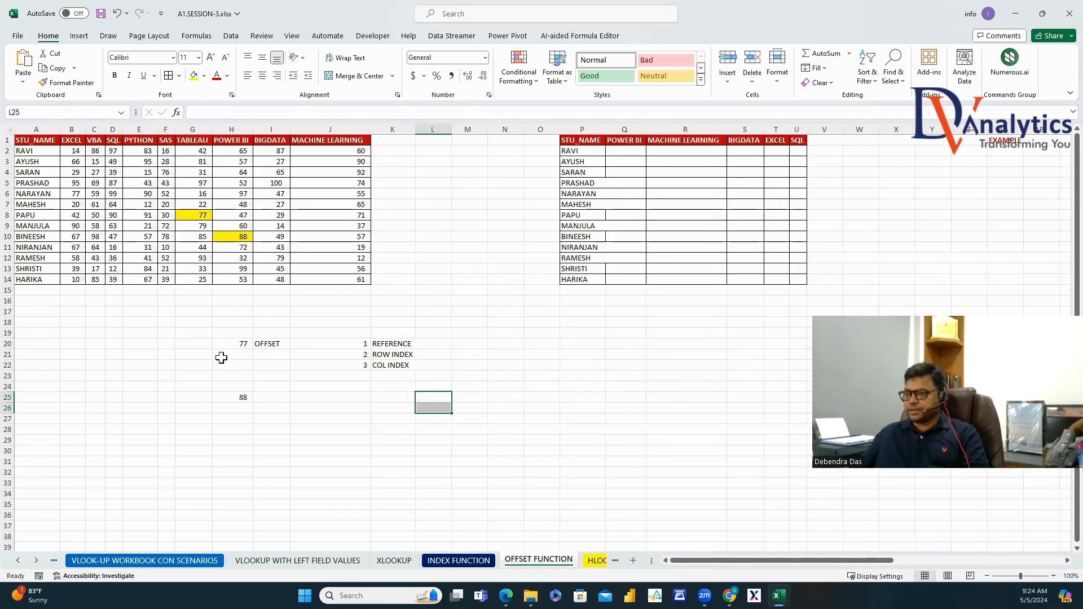
click(228, 343)
drag(254, 112, 184, 97)
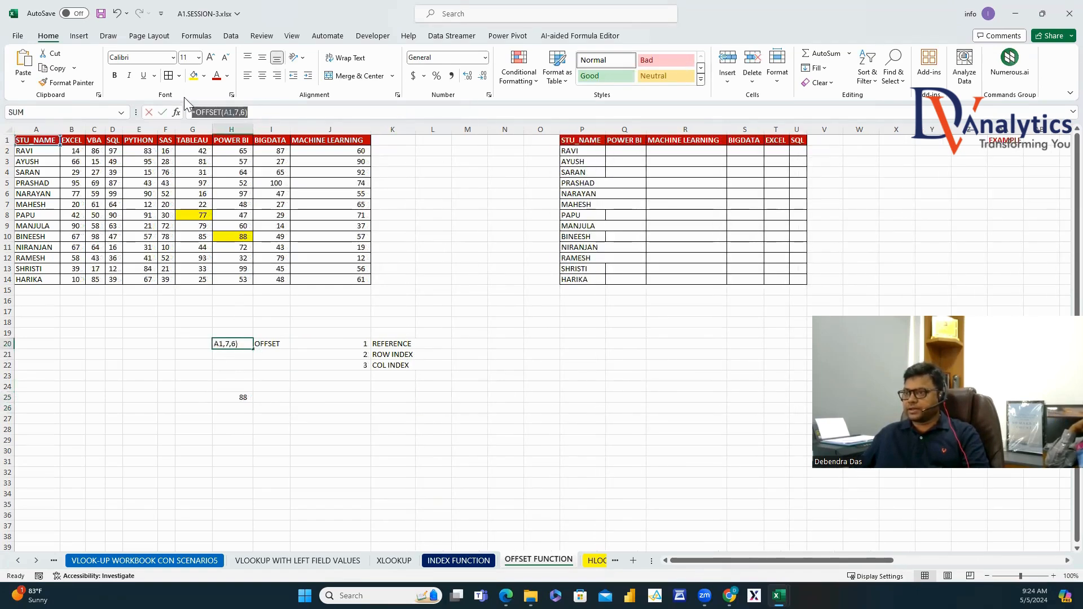
Paste H20's formula into L19 as text '=OFFSET(A1,7,6).
key(Escape)
double_click(439, 333)
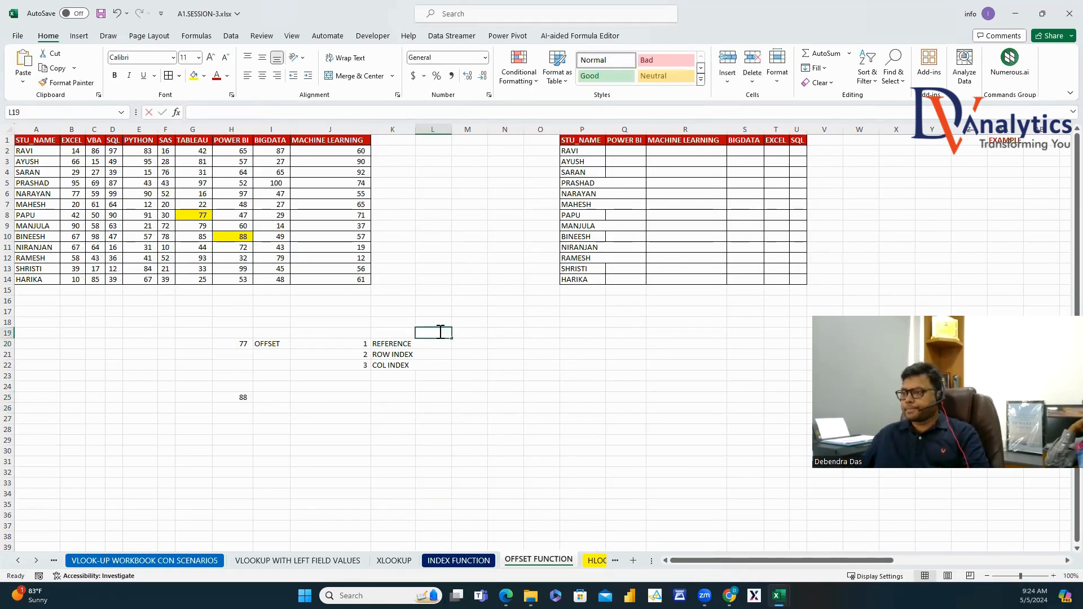
text(')
key(ctrl+v)
drag(481, 482, 490, 469)
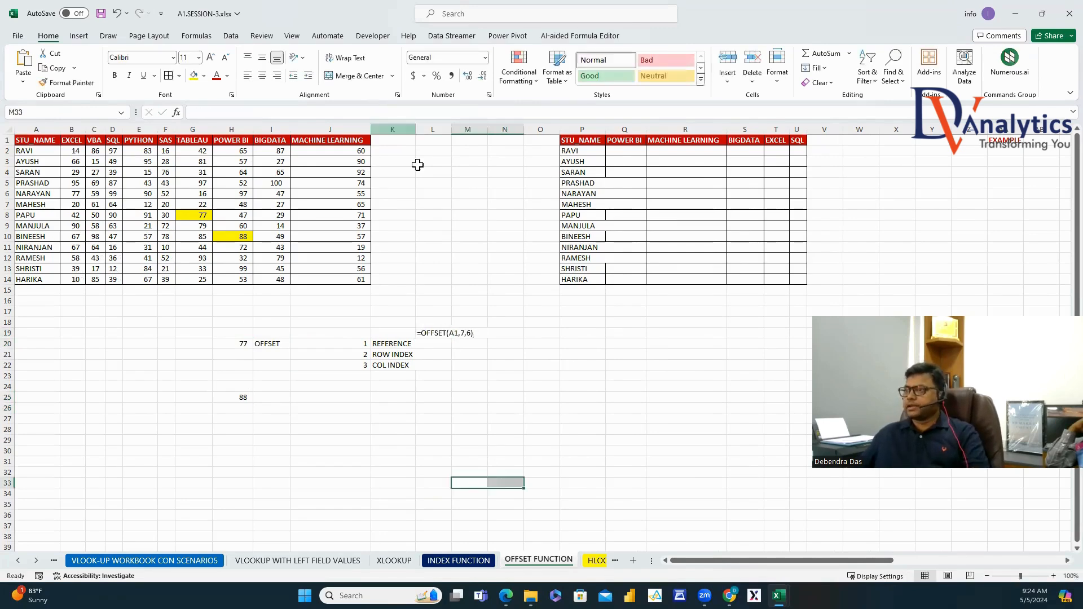
Widen columns K and L and enter A1, 7 and 6 in L20:L22.
drag(416, 129, 438, 208)
click(465, 343)
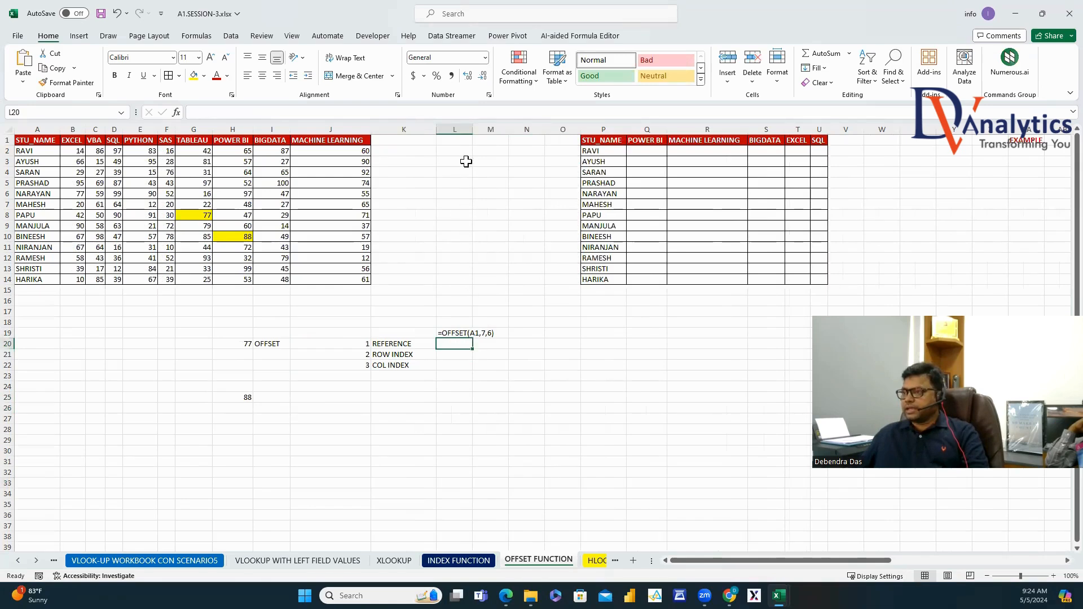
drag(473, 126, 498, 128)
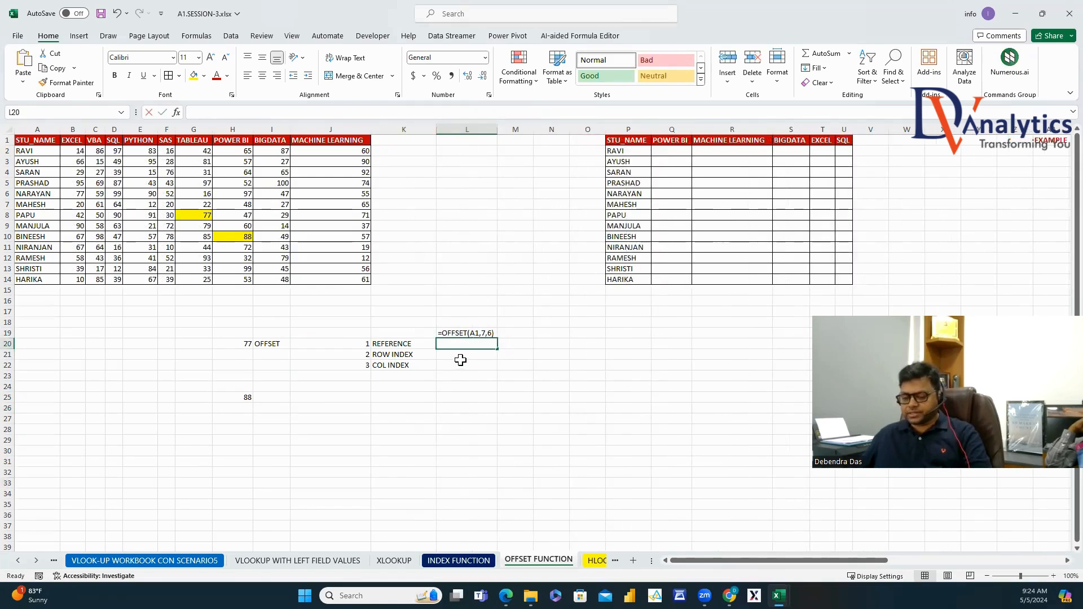
text(A1)
key(Return)
text(7)
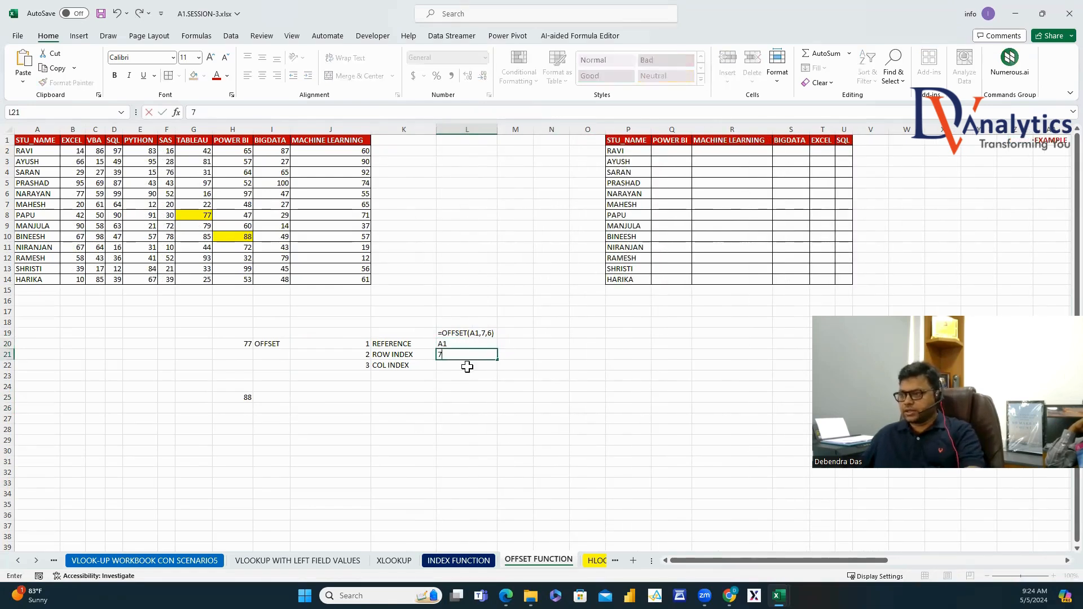
key(Return)
text(7)
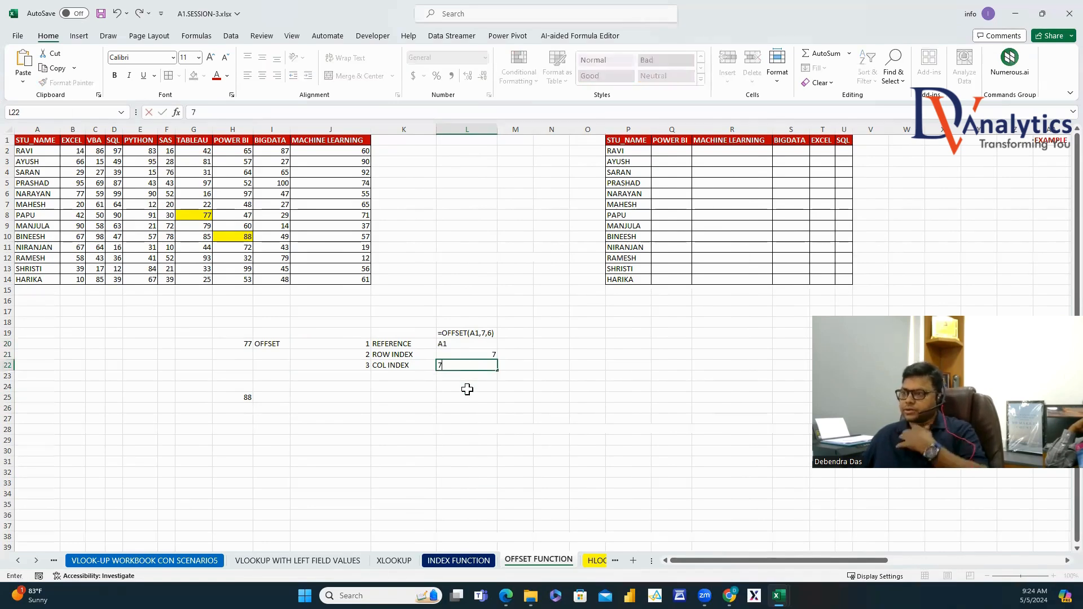
click(462, 458)
Copy H25's formula =OFFSET(A1,9,7) and paste it as text into L24.
click(248, 397)
key(ctrl+v)
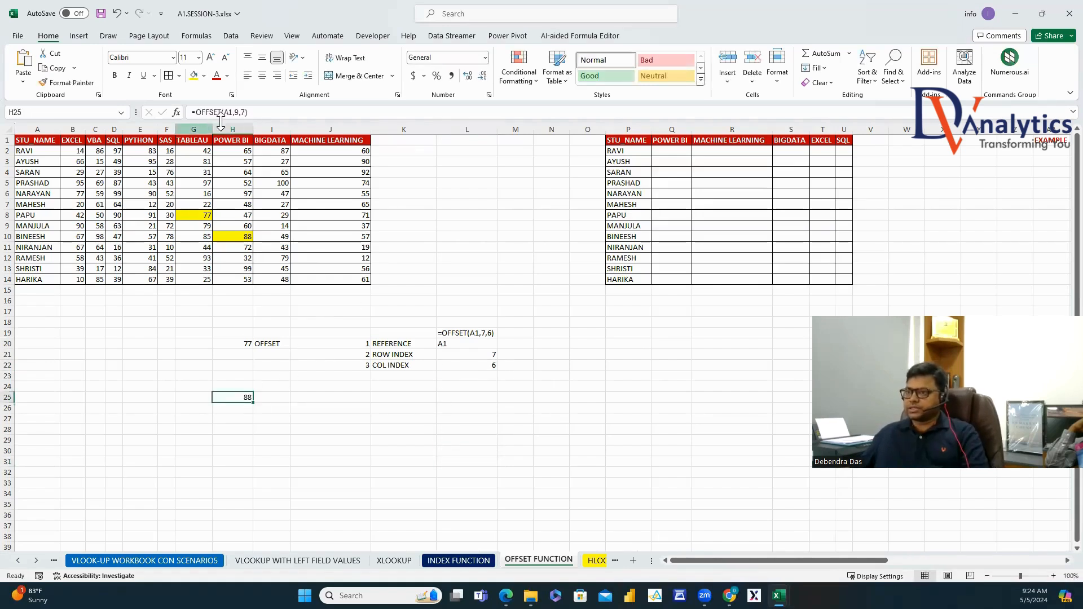
click(249, 111)
drag(249, 111, 147, 99)
key(ctrl+c)
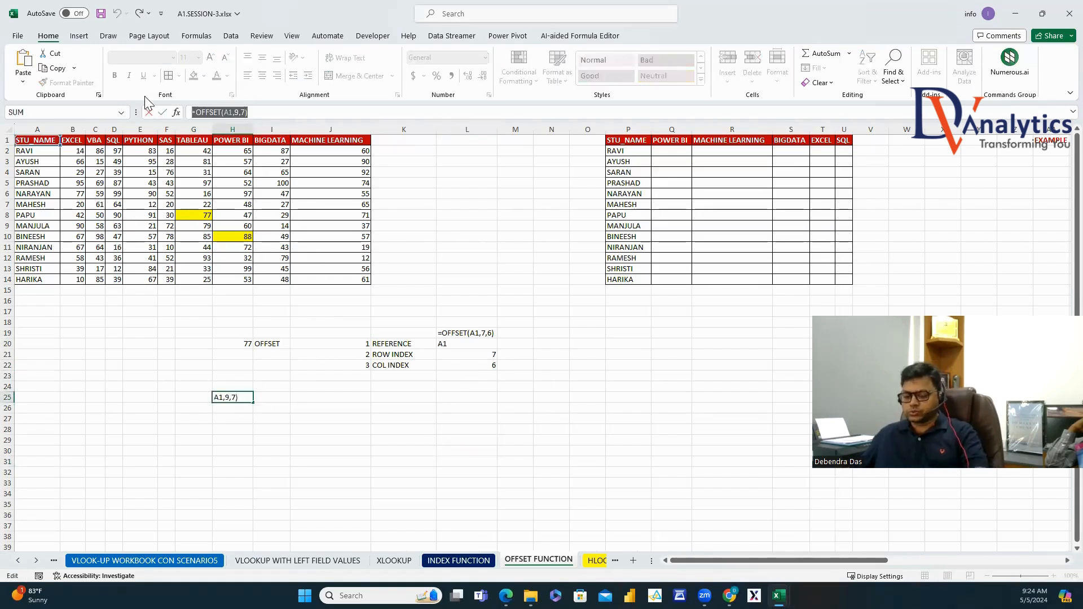
key(Escape)
double_click(455, 387)
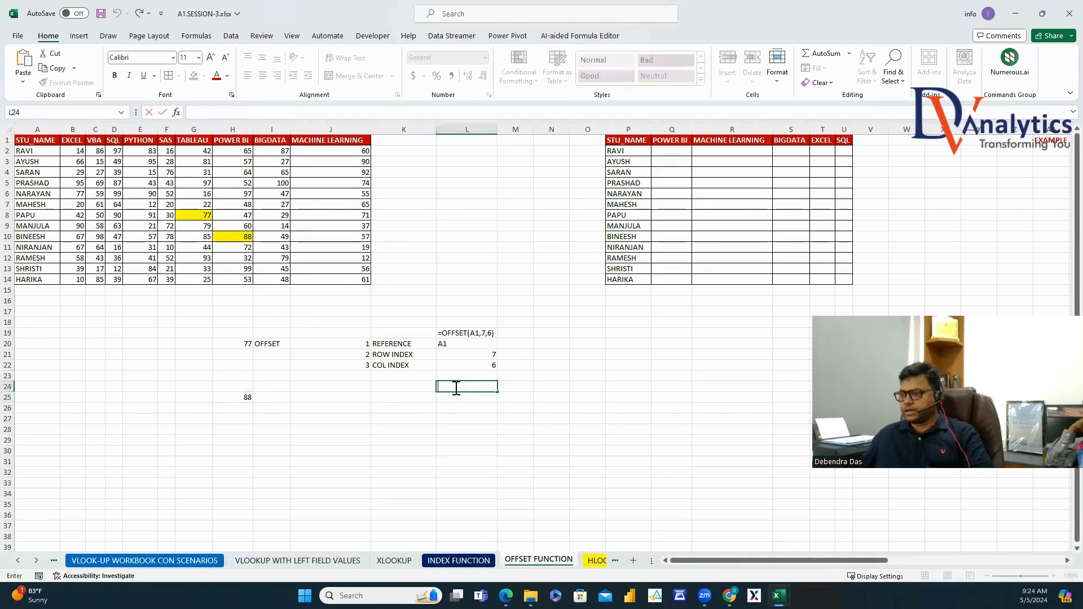
key(ctrl+v)
Copy the OFFSET label block I20:K22 to I25 beside the 88 result.
drag(282, 338, 399, 367)
key(ctrl+c)
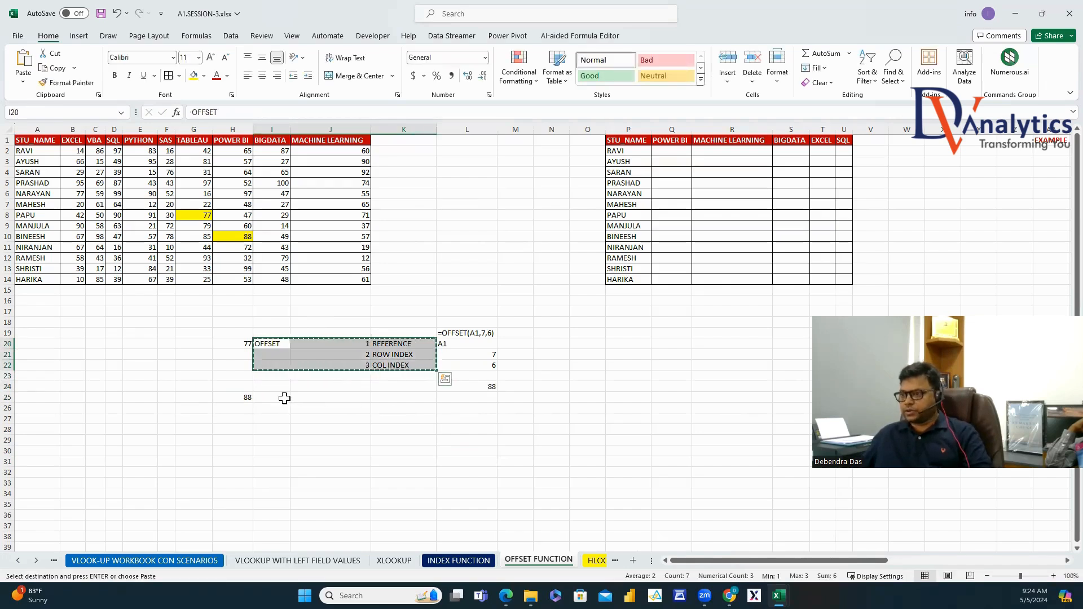
click(283, 398)
key(ctrl+v)
Commit L24's formula text and enter A1, 9 and 7 in L25:L27.
click(473, 397)
click(475, 387)
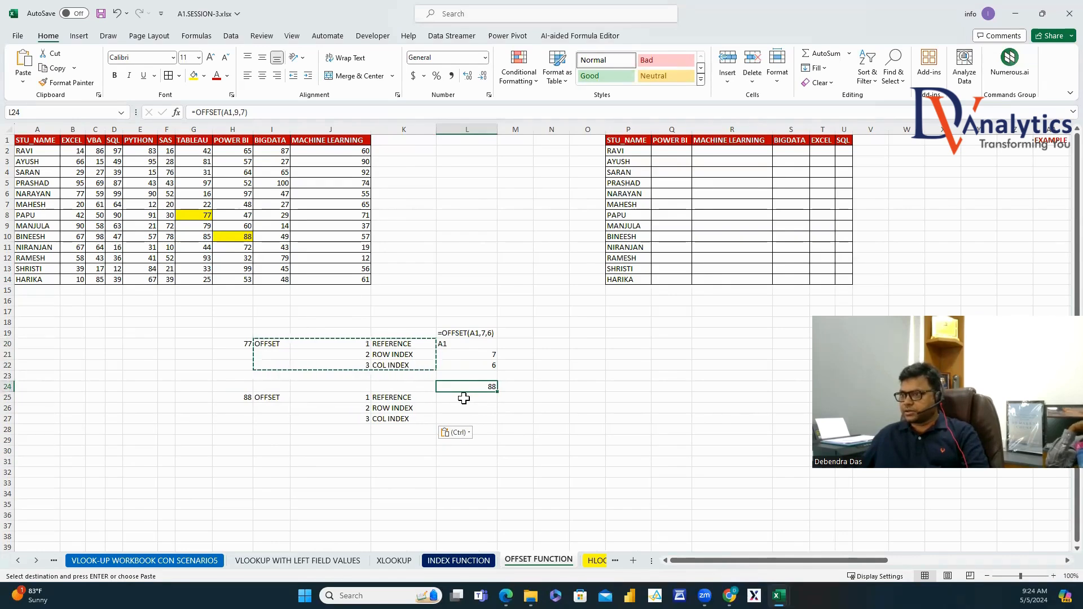
click(464, 398)
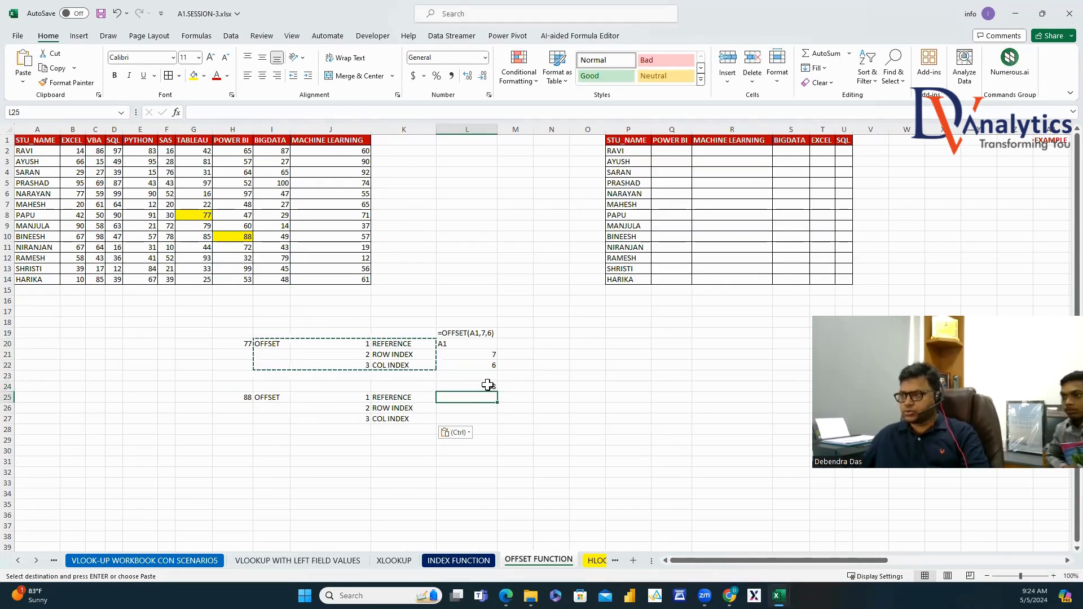
click(464, 387)
key(F2)
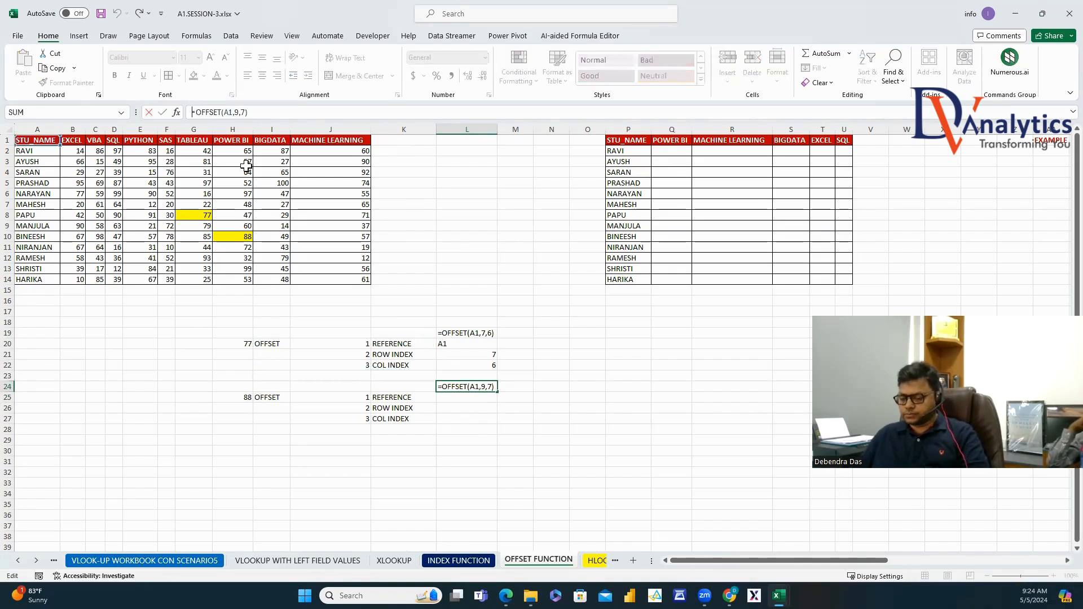
key(Return)
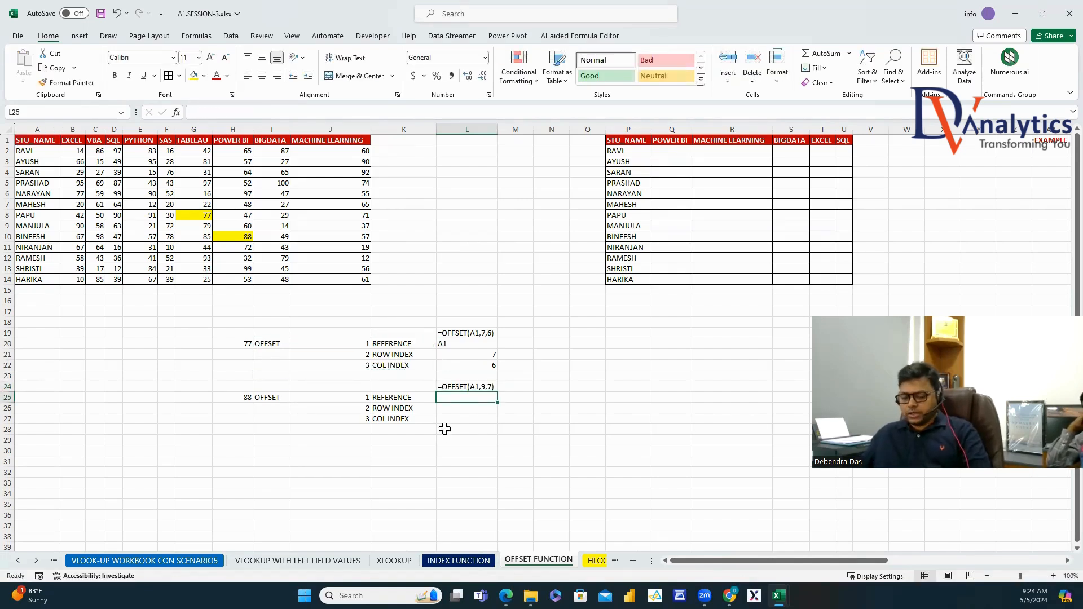
text(A1)
key(Return)
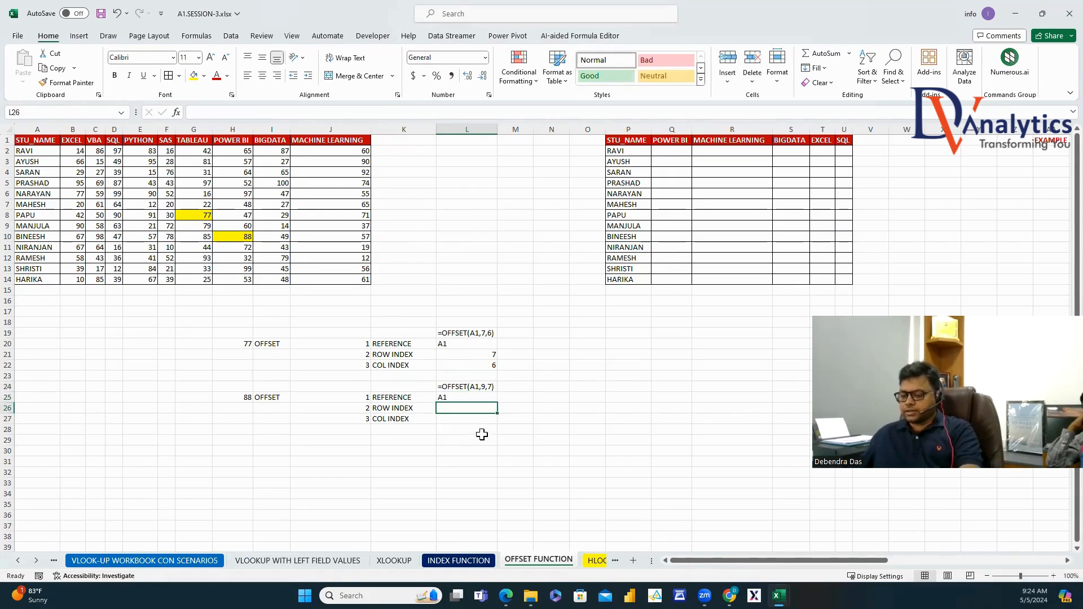
text(9)
key(Return)
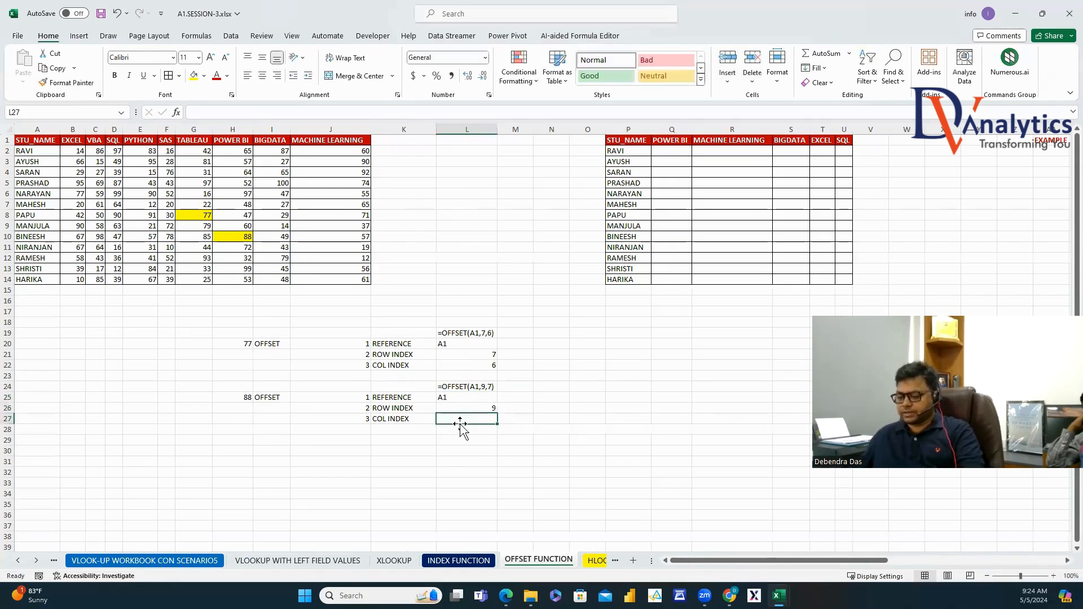
text(7)
click(471, 459)
Make the OFFSET labels, argument names and formula texts in L19 and L24 bold red.
click(268, 344)
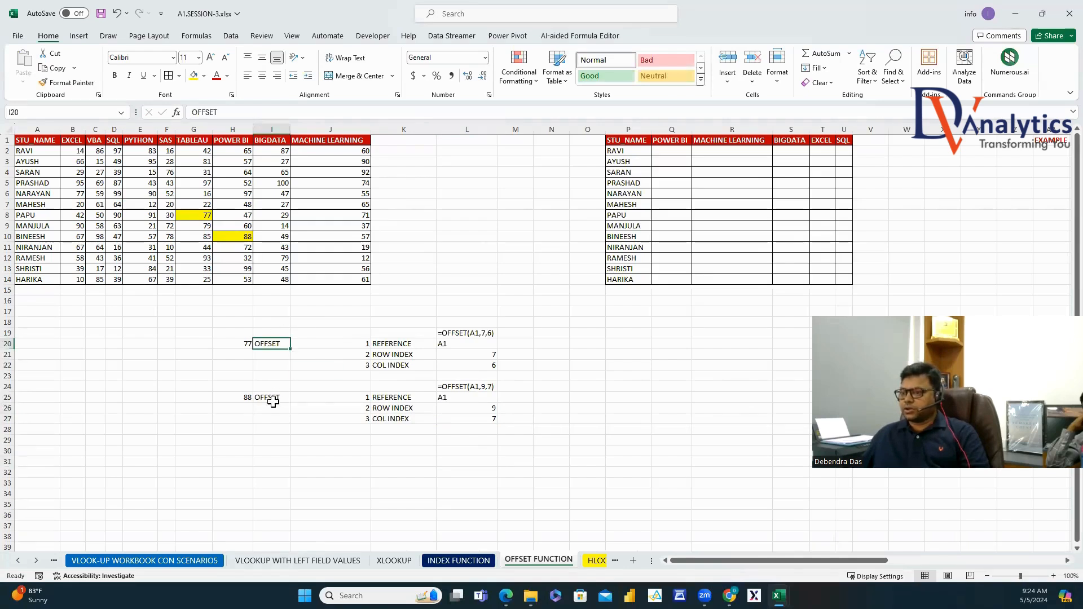
ctrl+click(271, 397)
drag(392, 345, 403, 421)
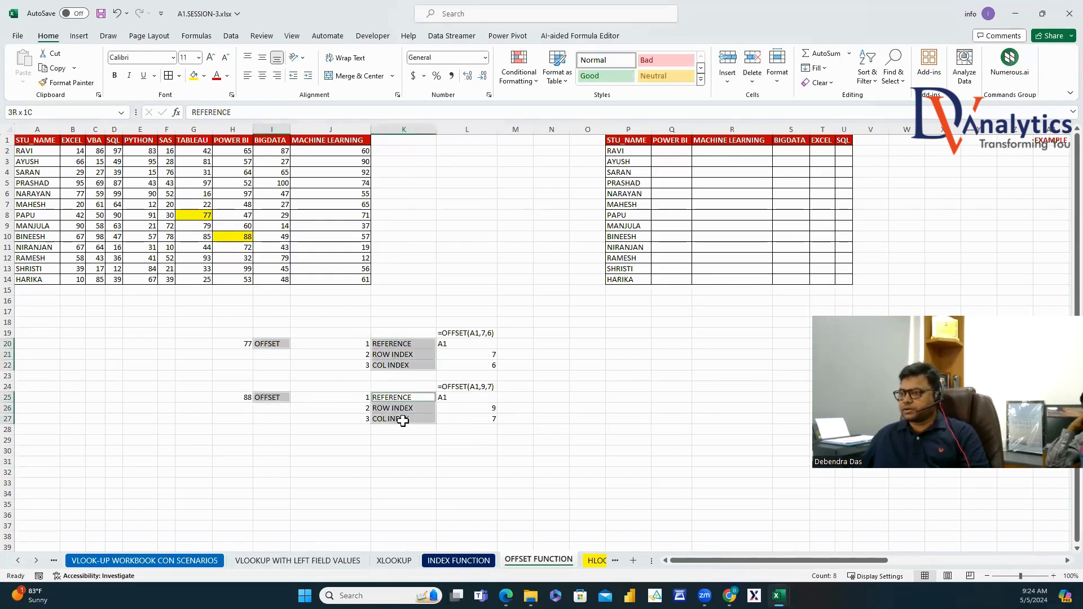
ctrl+click(450, 333)
ctrl+click(462, 388)
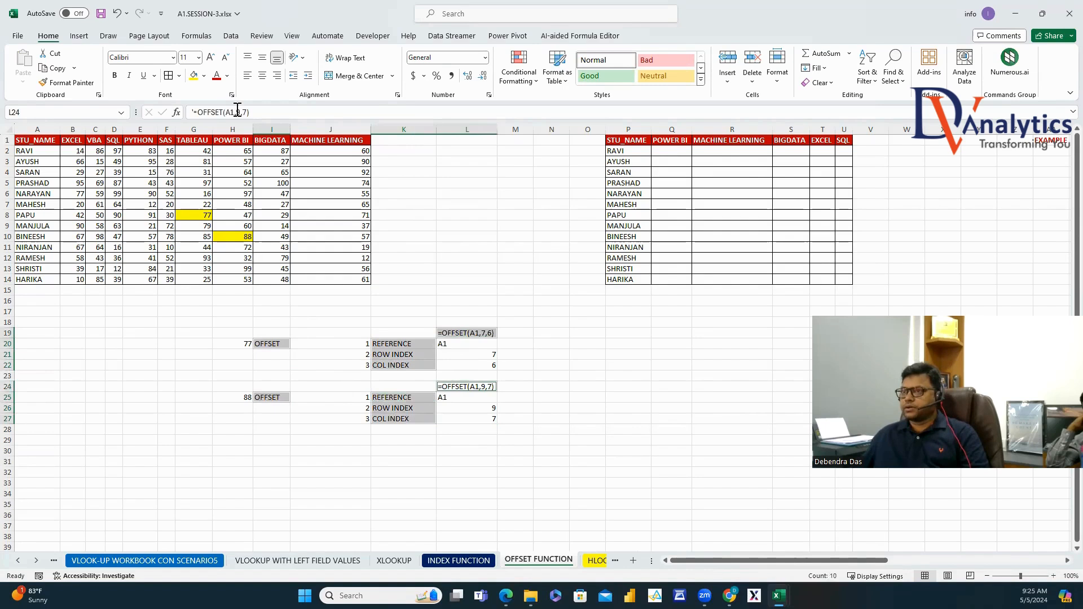
click(216, 75)
click(114, 75)
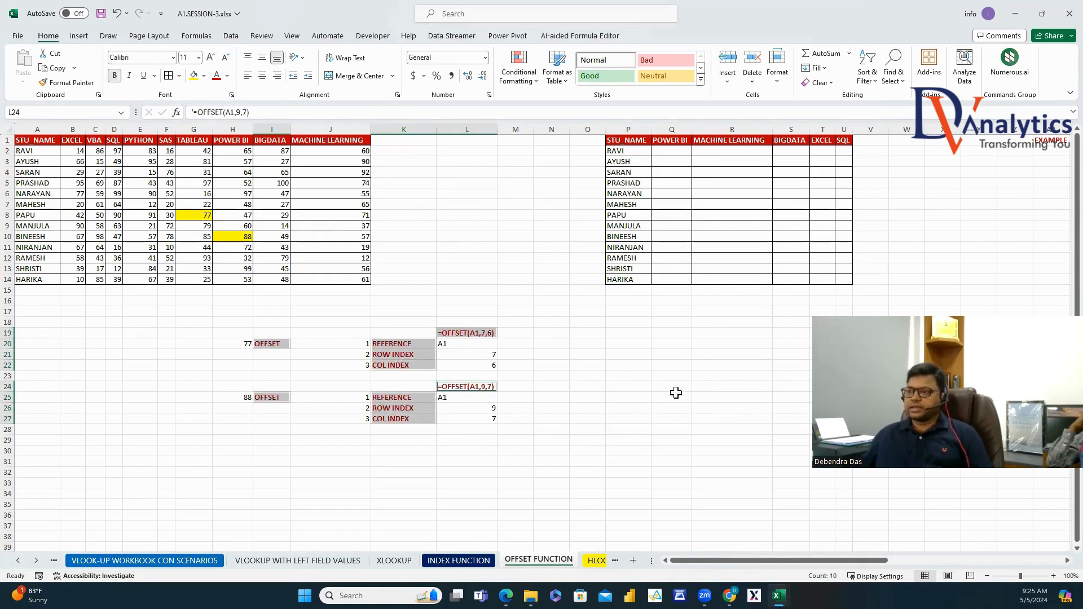
click(676, 395)
Enter =OFFSET(A1,MATCH(P2,A2:A14,0),MATCH(Q1,B1:J1,0)) in Q2.
click(665, 149)
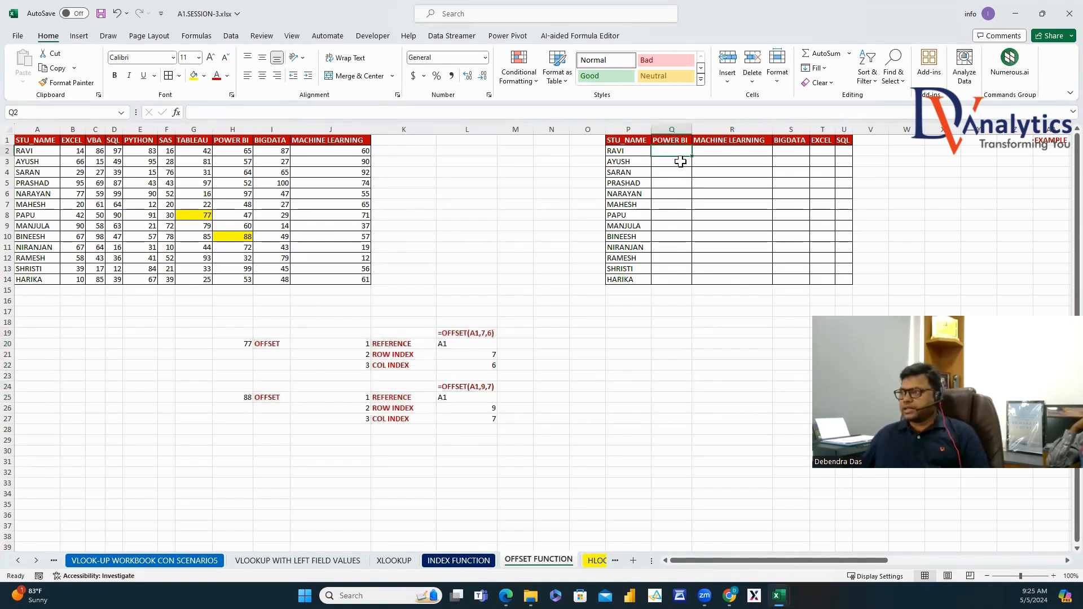
text(=OFF)
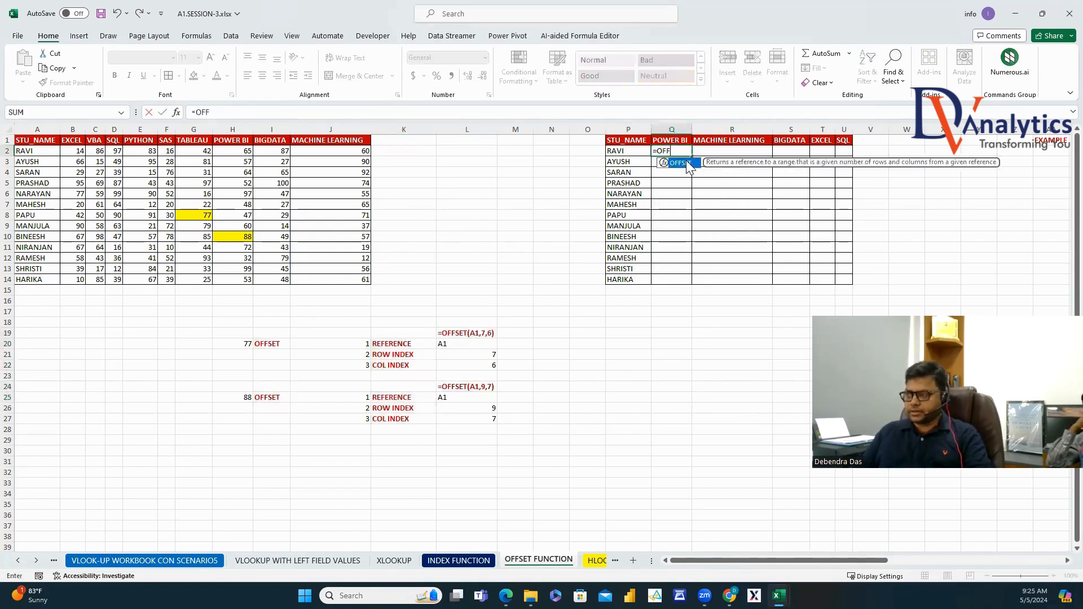
double_click(682, 163)
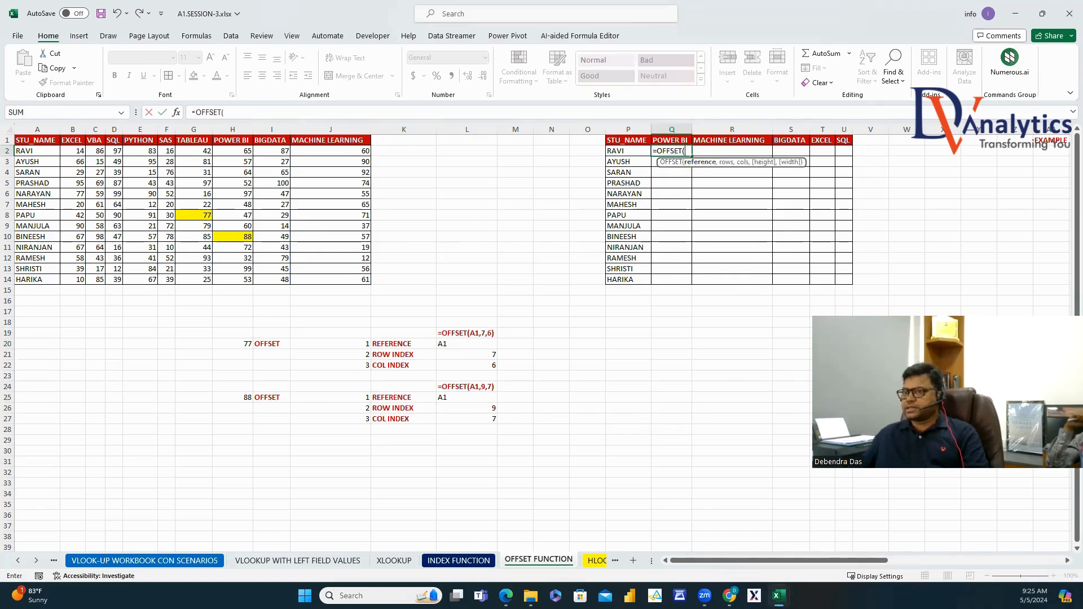
click(29, 144)
text(,MA)
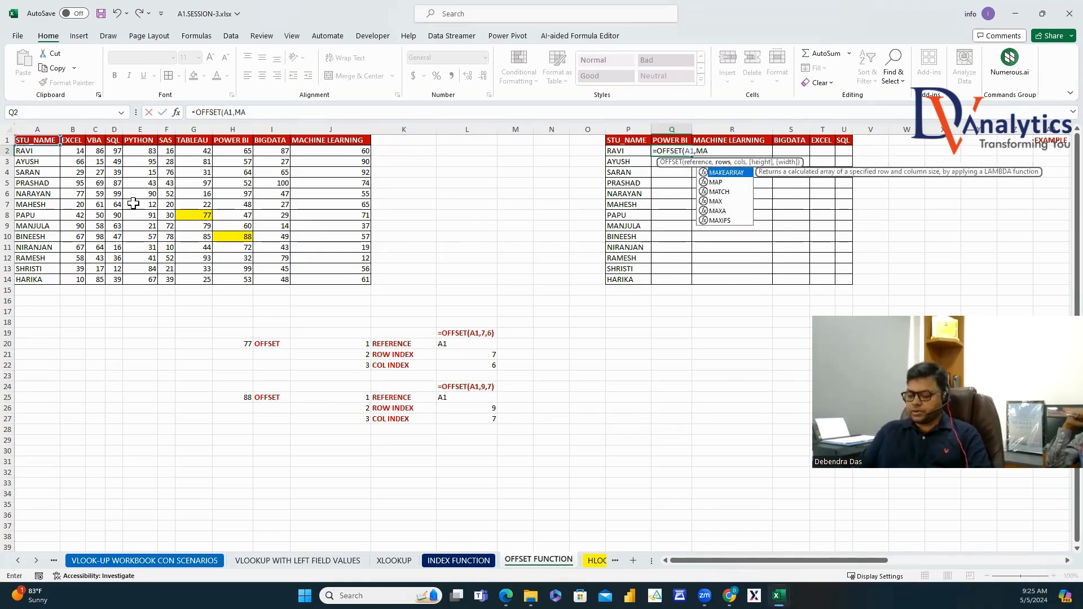
text(TCH()
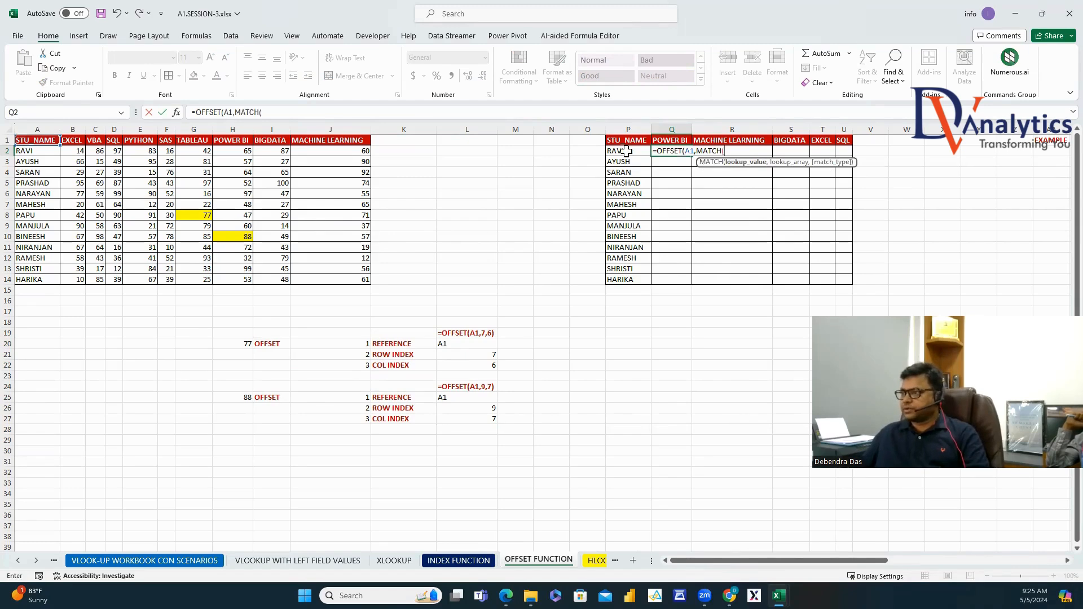
click(626, 152)
text(,)
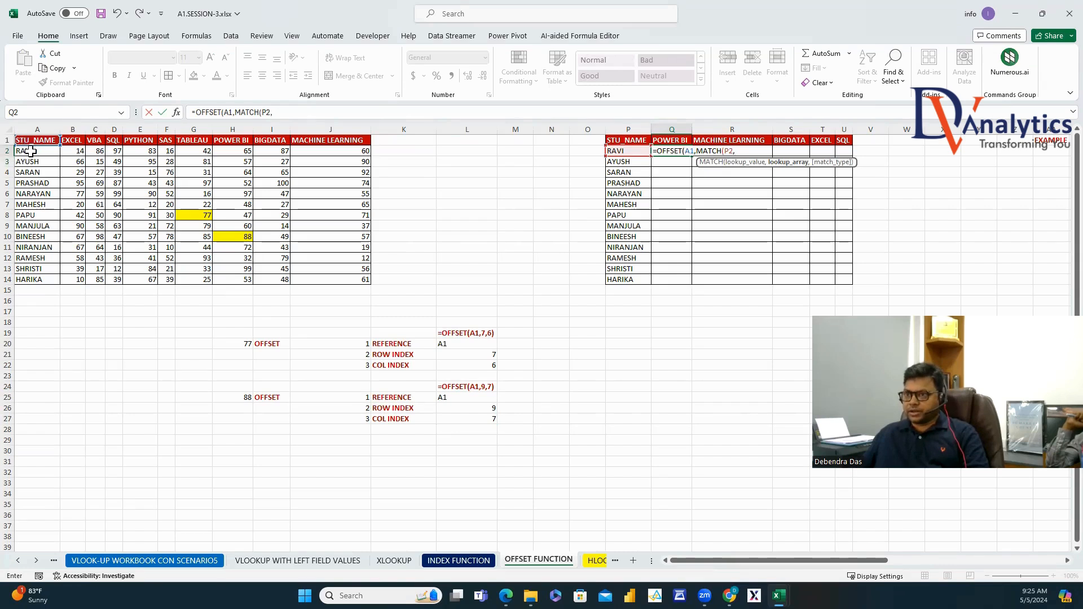
drag(31, 151, 50, 278)
text(,0)
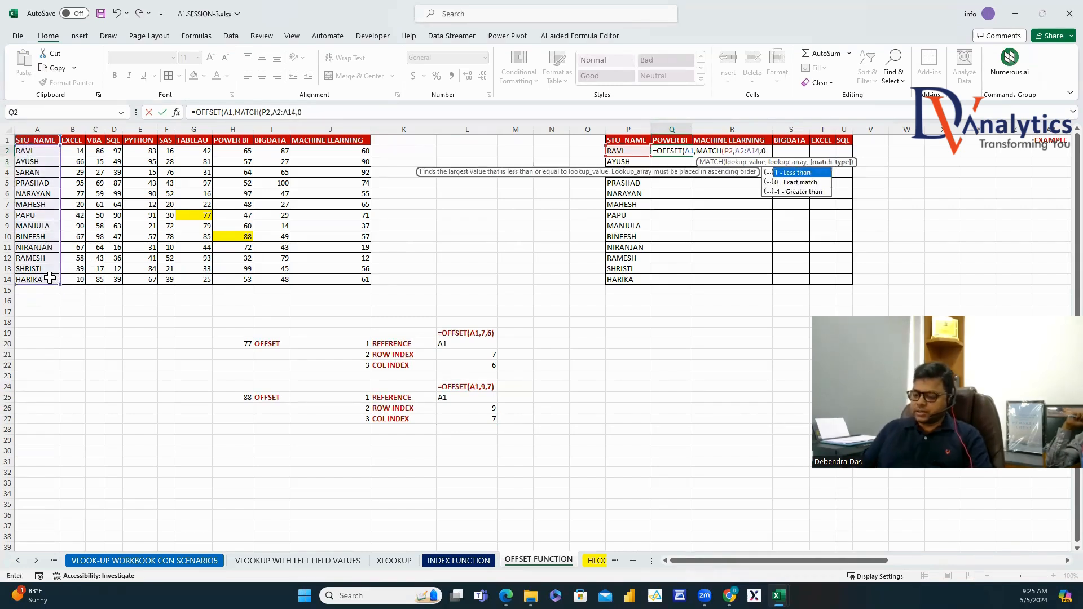
text(),MATCH()
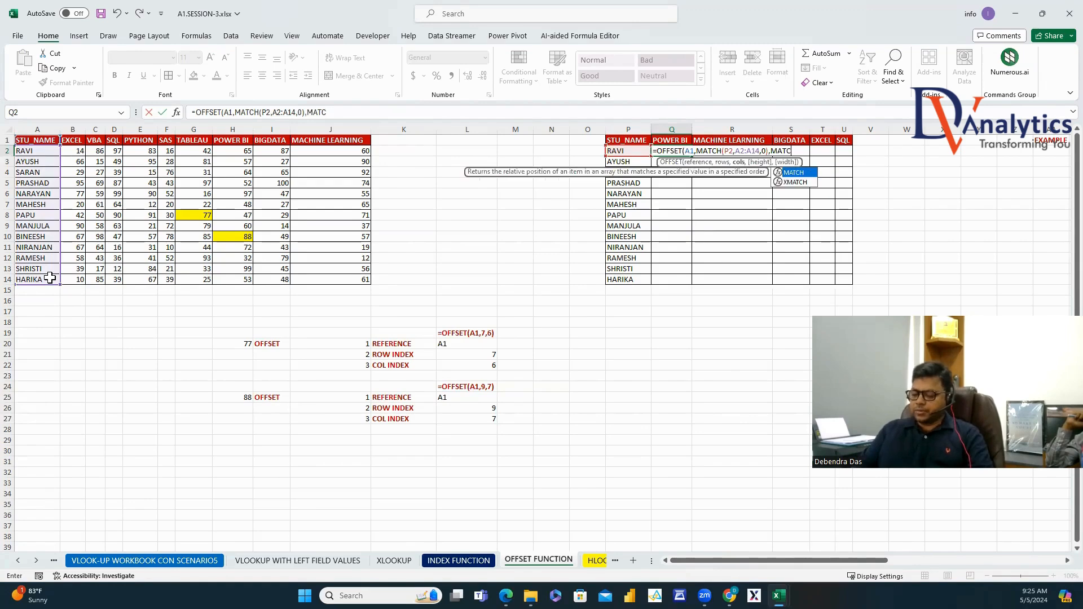
click(674, 141)
text(,)
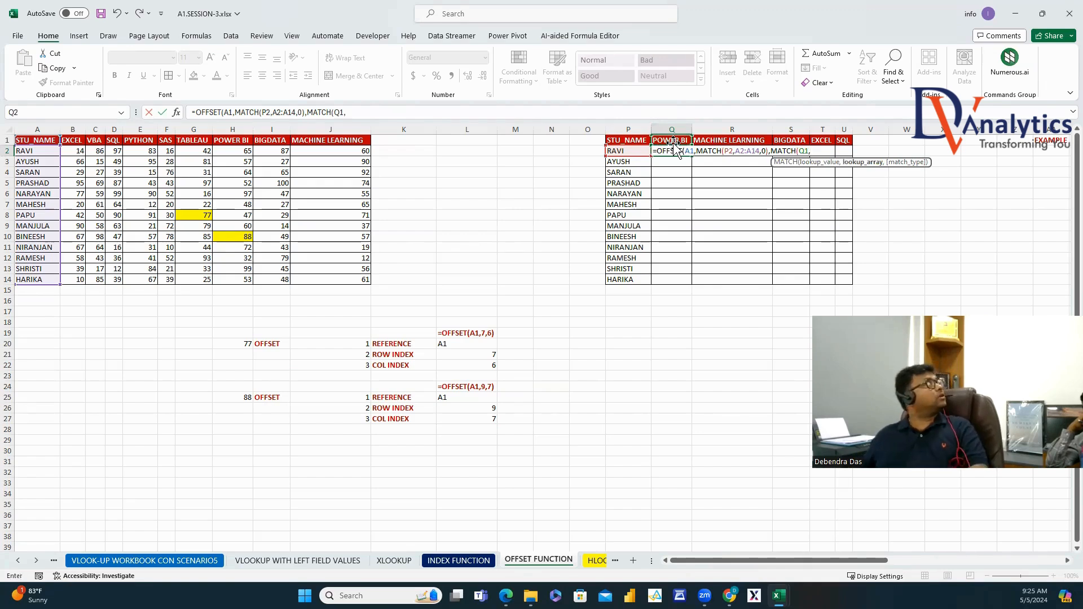
drag(76, 138, 364, 141)
text(,0))
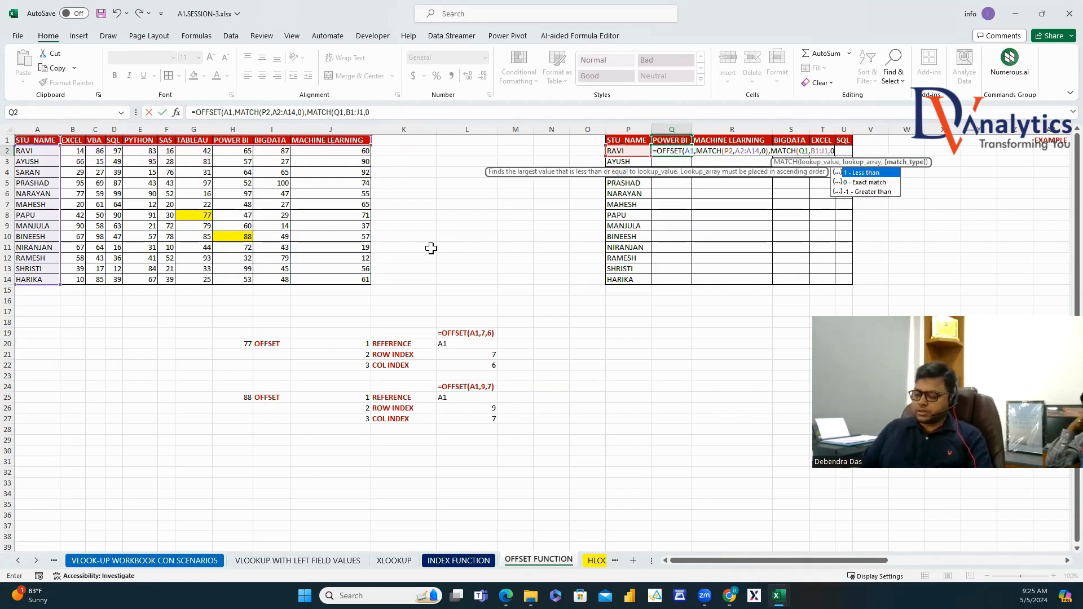
key(Return)
Lock the Q2 references as $A$1, $P2, $A$2:$A$14, Q$1 and $B$1:$J$1.
click(685, 154)
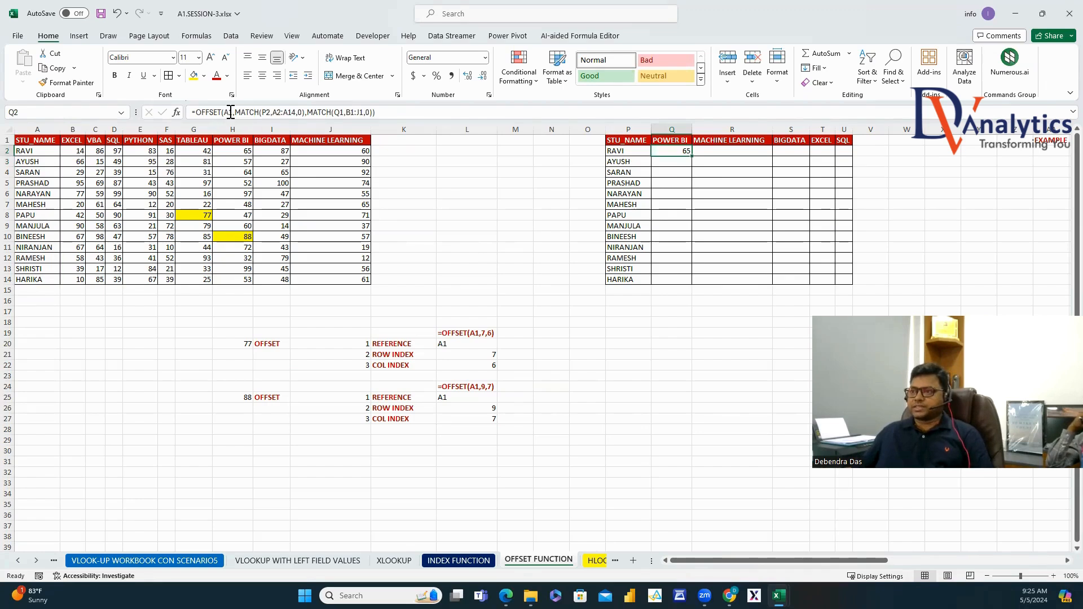
click(226, 113)
key(F4)
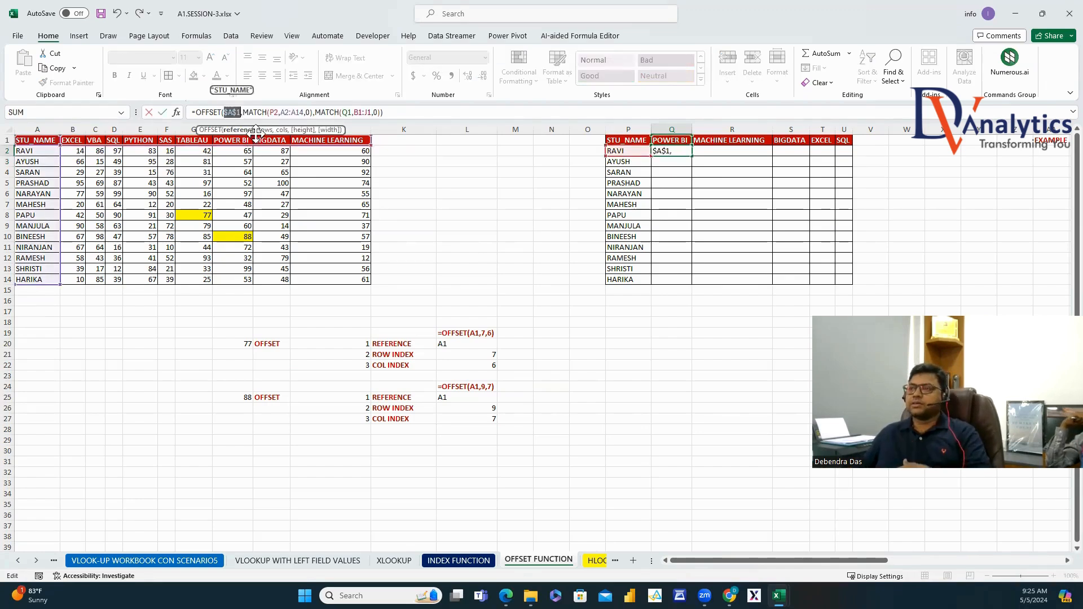
click(271, 112)
text($)
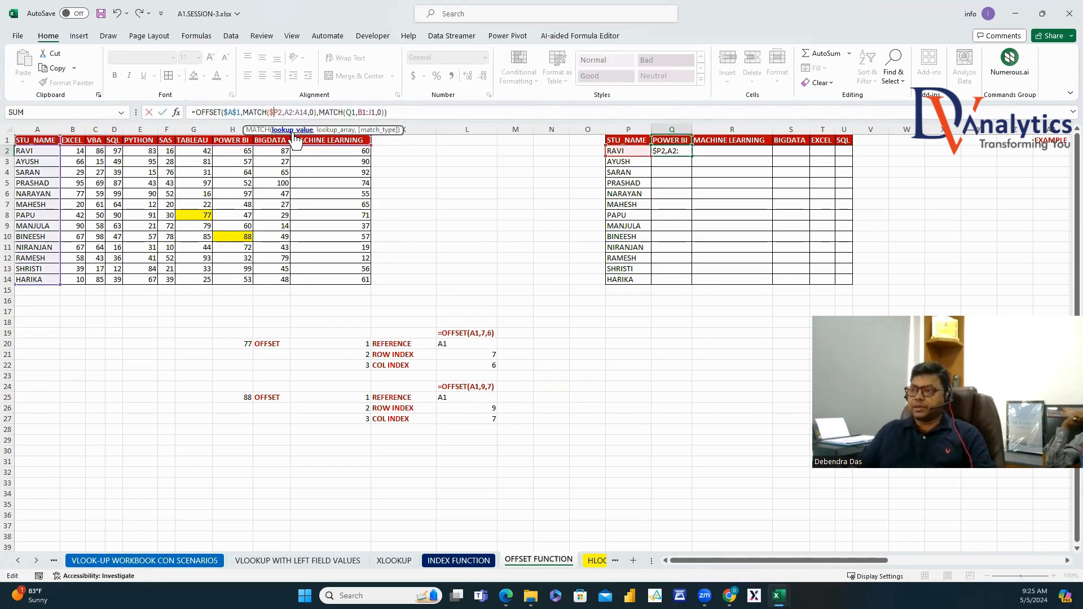
drag(284, 112, 308, 112)
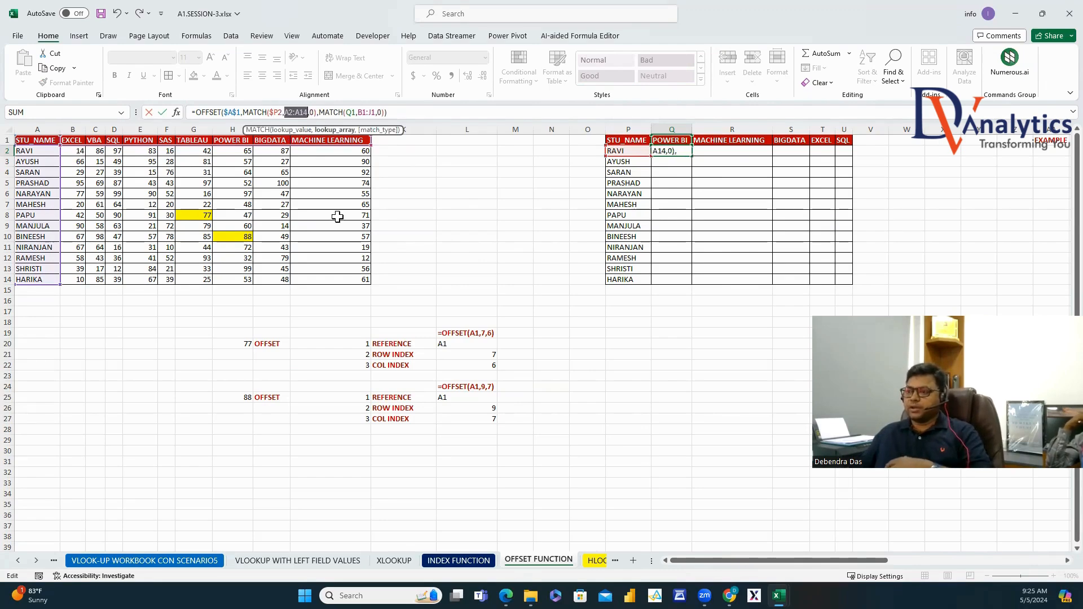
key(F4)
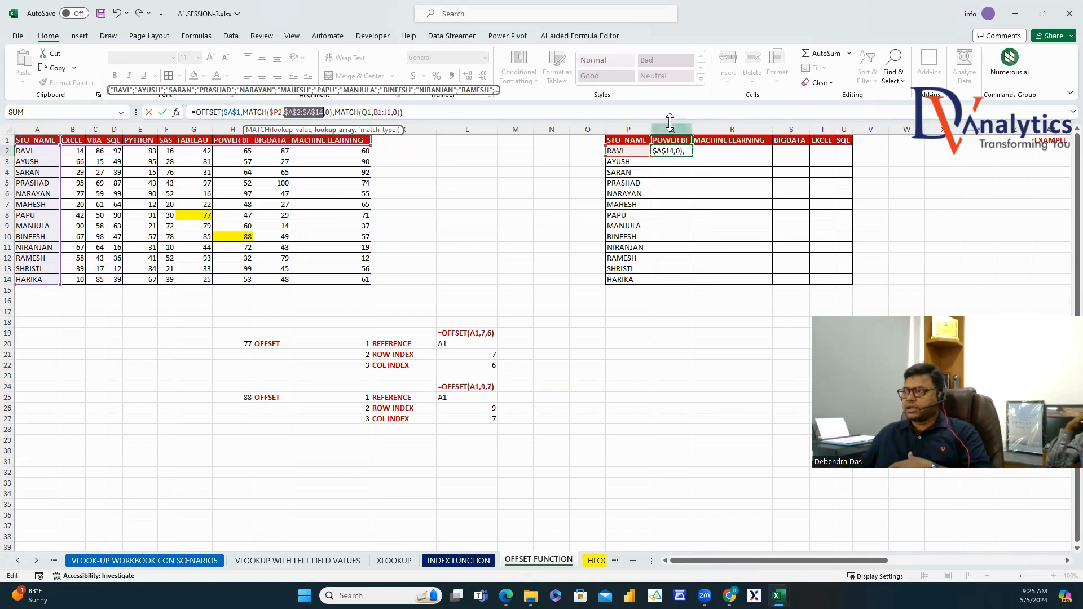
click(368, 113)
text($)
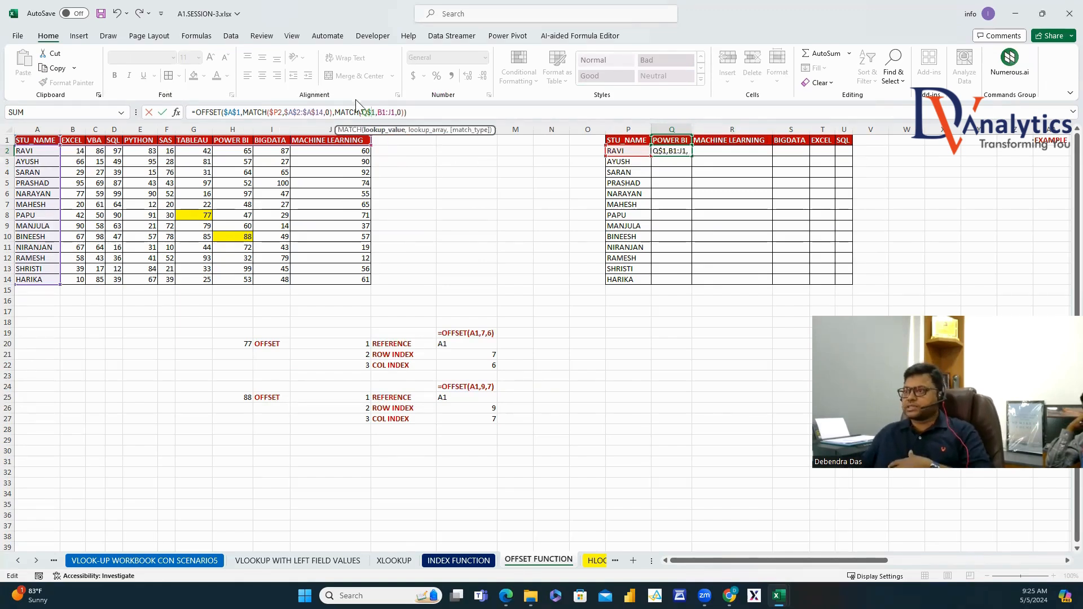
key(F4)
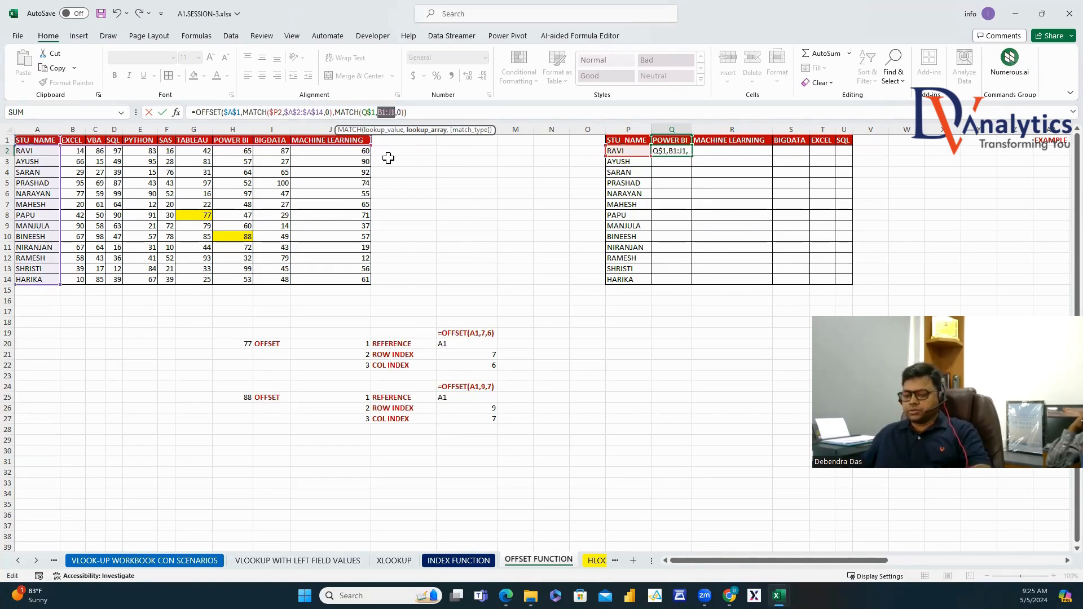
key(Return)
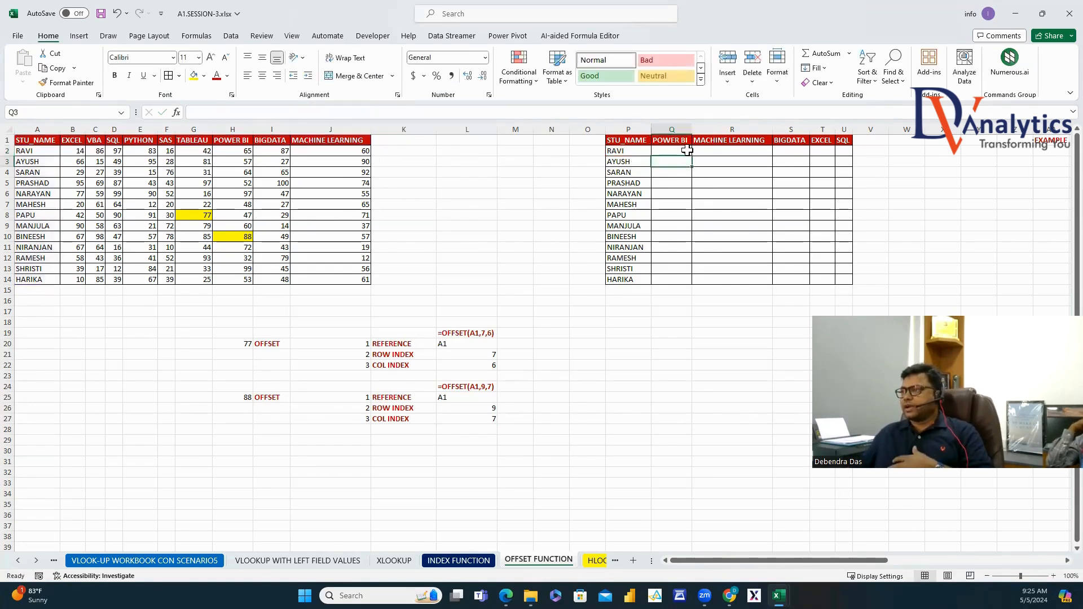
Fill the Q2 formula across to U2 and down to row 14, then copy its text.
click(677, 151)
drag(692, 156, 854, 158)
double_click(853, 156)
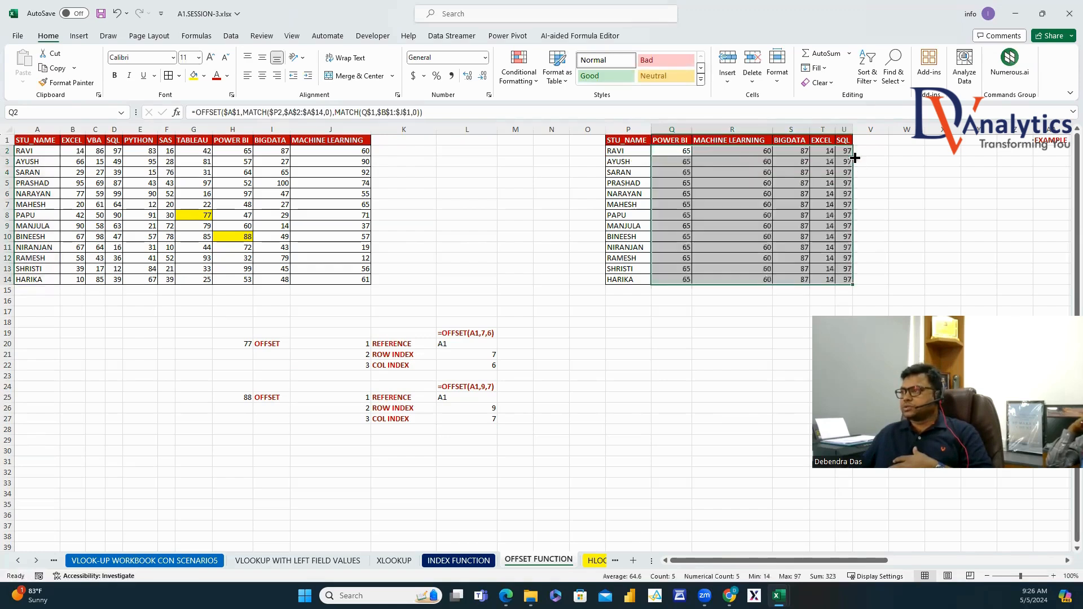
click(684, 151)
drag(425, 113, 190, 112)
key(ctrl+c)
key(Escape)
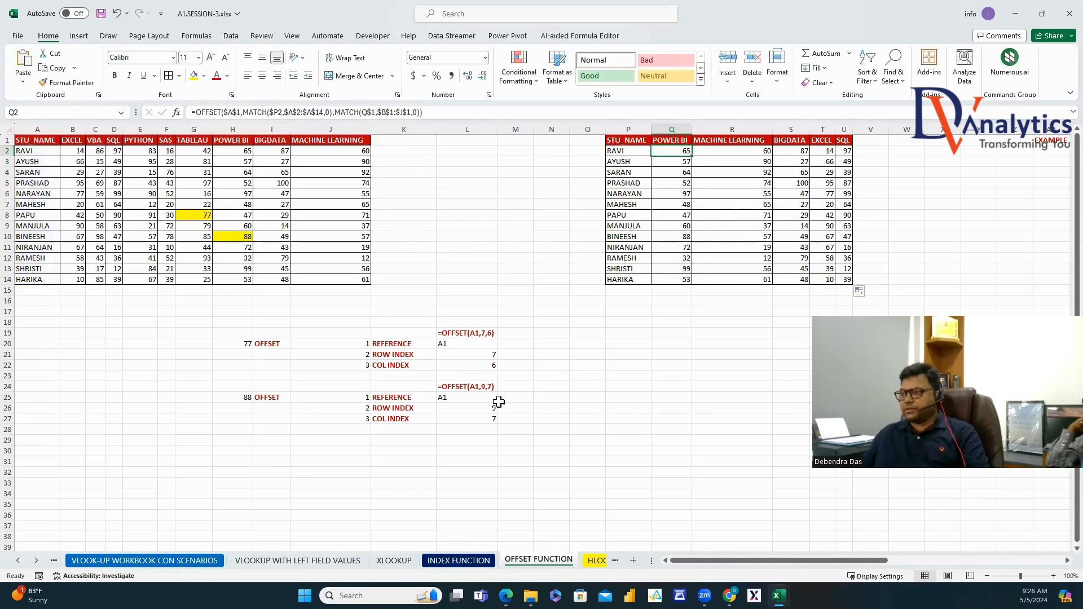
double_click(464, 440)
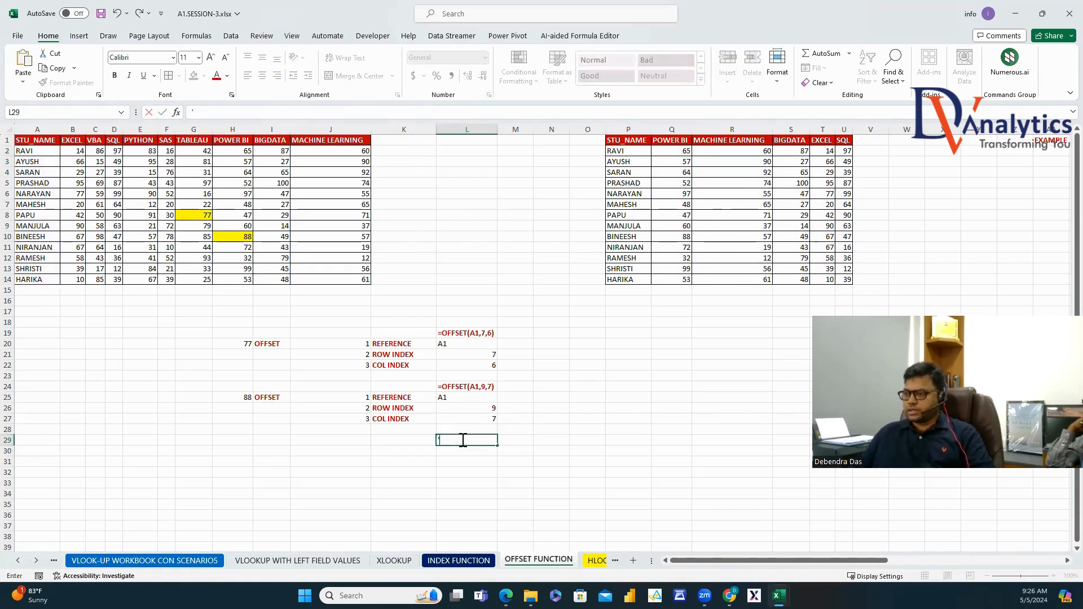
Paste the OFFSET-MATCH formula as text into L29, make it bold red, and widen column L.
text(')
key(ctrl+v)
key(Return)
key(Up)
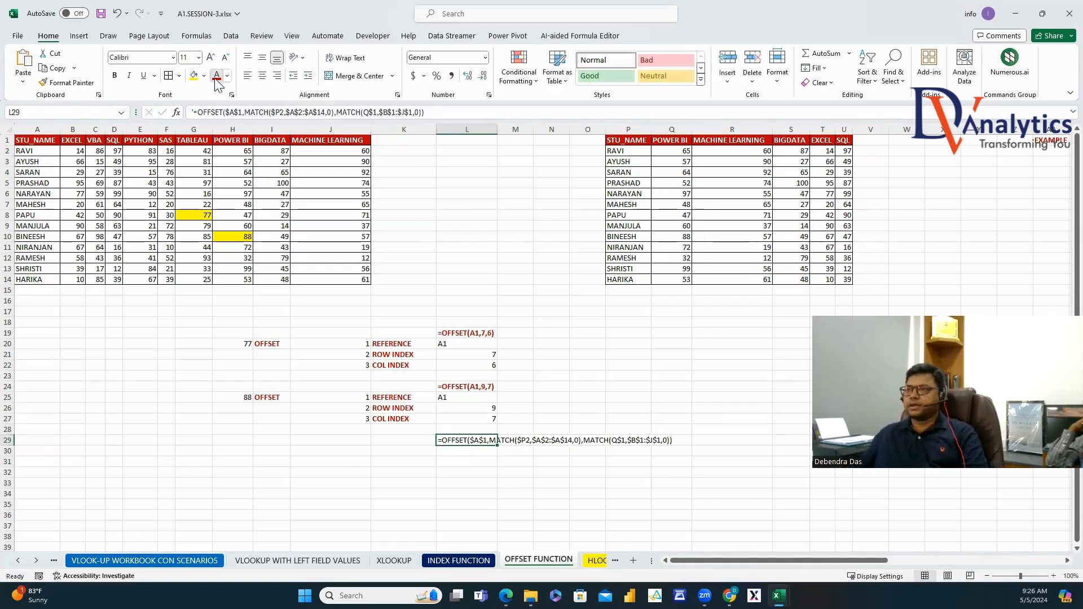
click(217, 76)
click(114, 75)
click(643, 407)
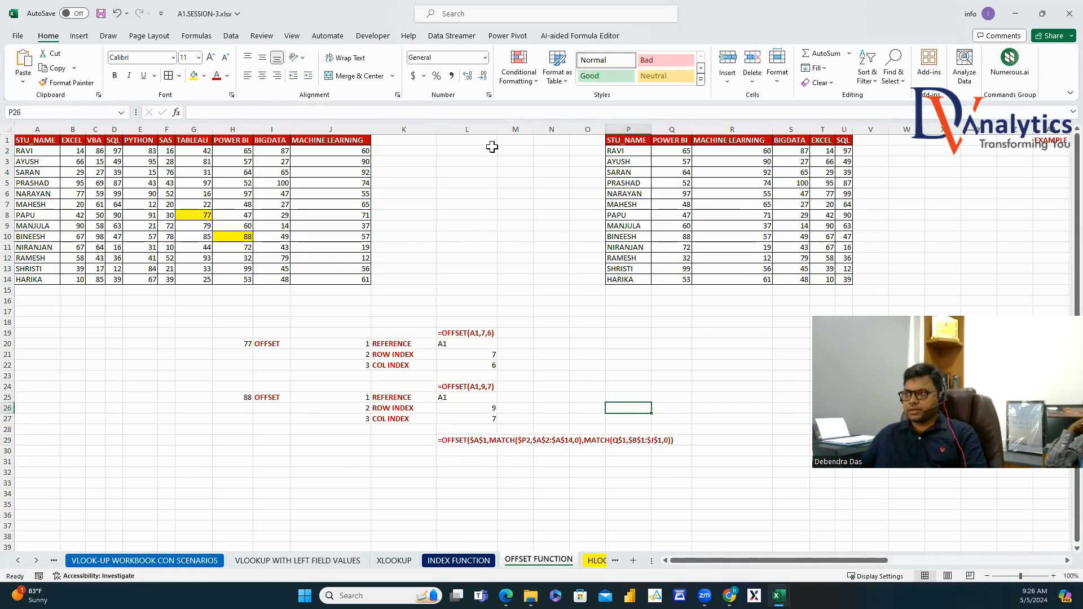
double_click(497, 129)
Copy the second OFFSET breakdown block to I30.
scroll(502, 225, down, 3)
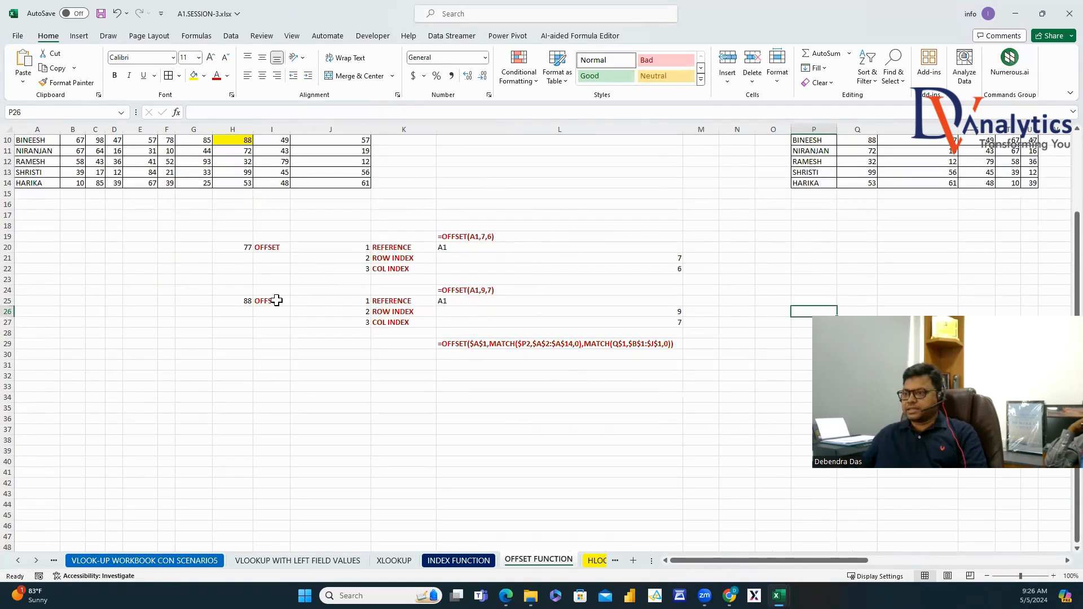
drag(277, 300, 406, 323)
key(ctrl+c)
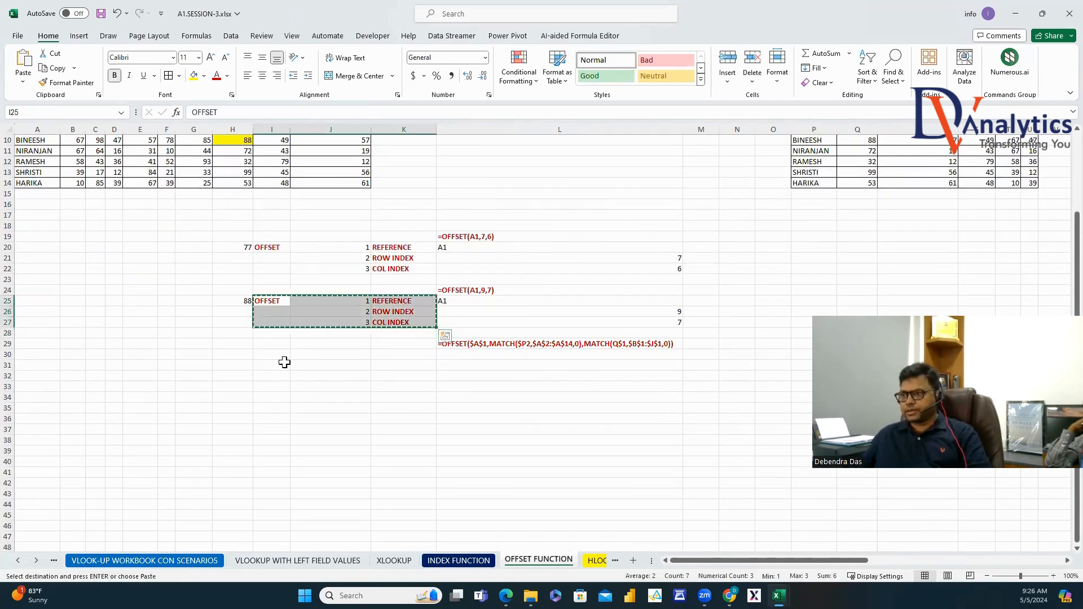
click(282, 355)
key(ctrl+v)
Enter $A$1 in L30 as the REFERENCE value.
click(466, 357)
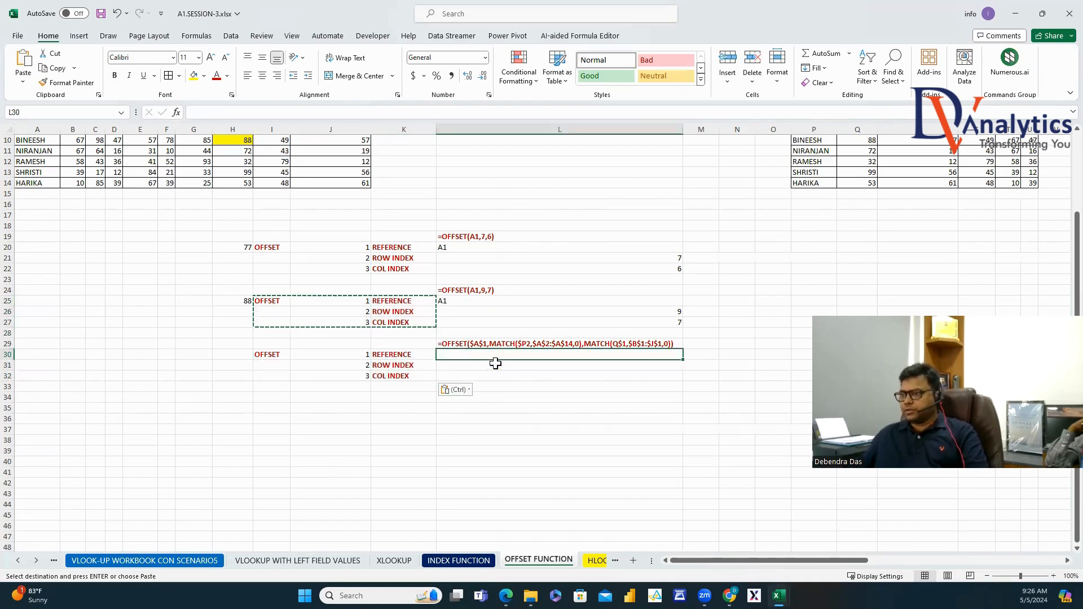
click(473, 344)
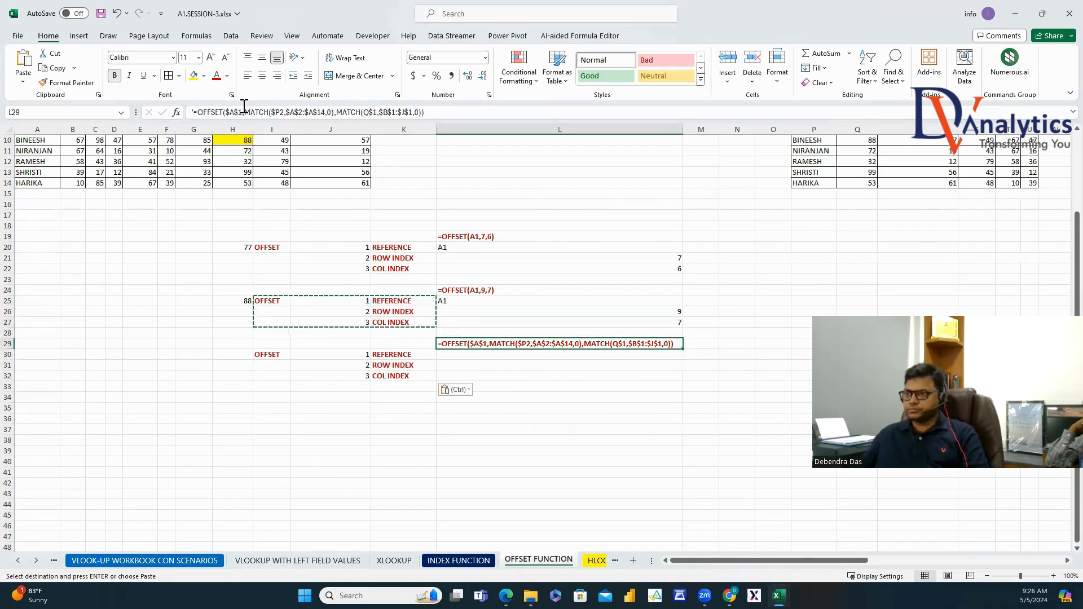
drag(243, 113, 231, 112)
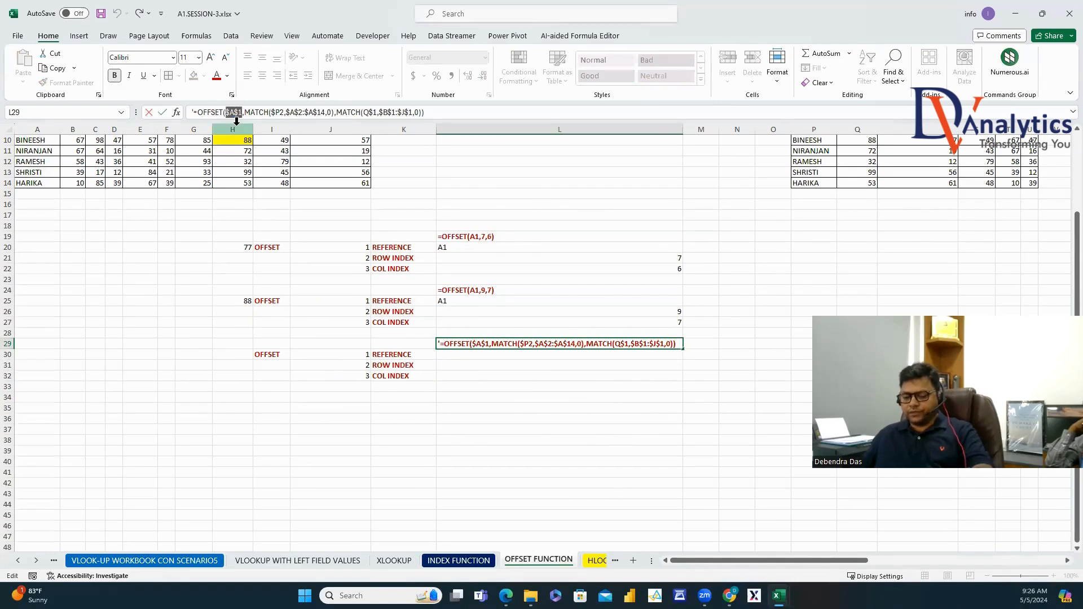
key(Escape)
click(459, 355)
text($A$1)
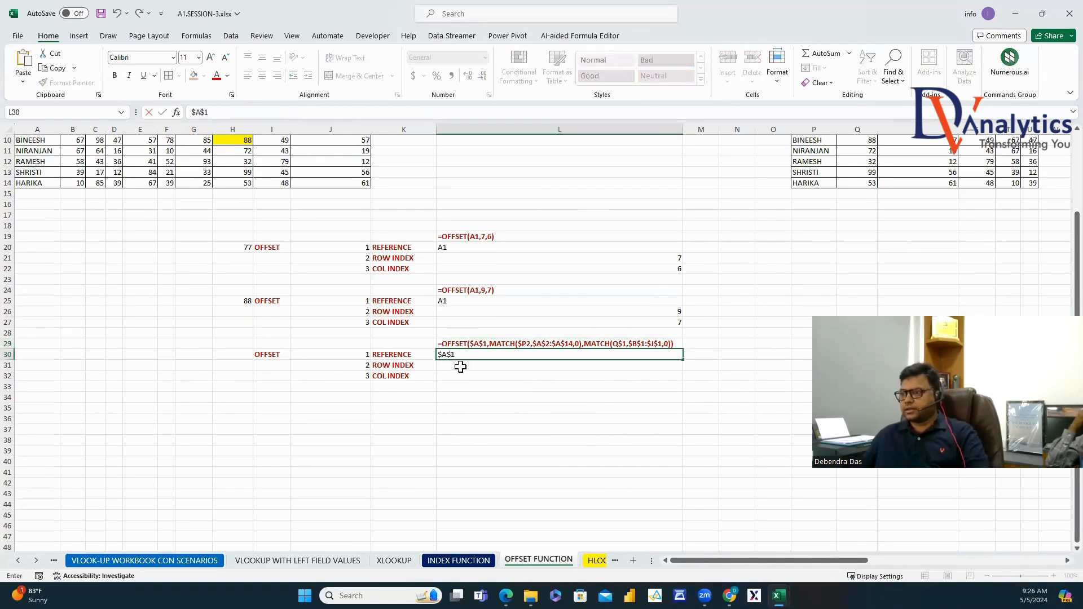
key(Return)
Put MATCH($P2,$A$2:$A$14,0) in L31 and MATCH(Q$1,$B$1:$J$1,0) in L32.
click(500, 343)
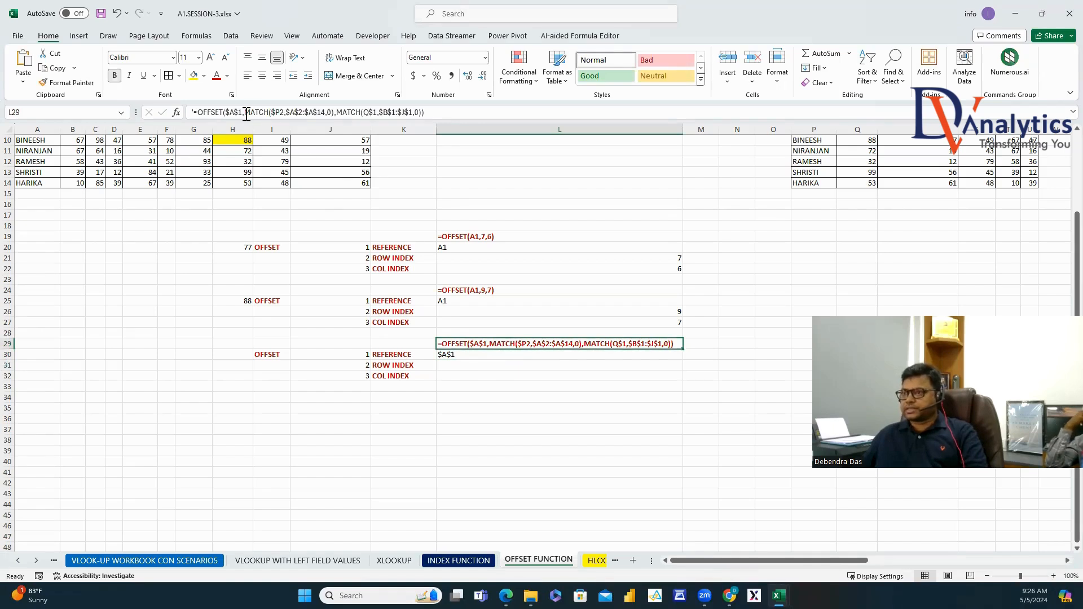
drag(245, 112, 335, 131)
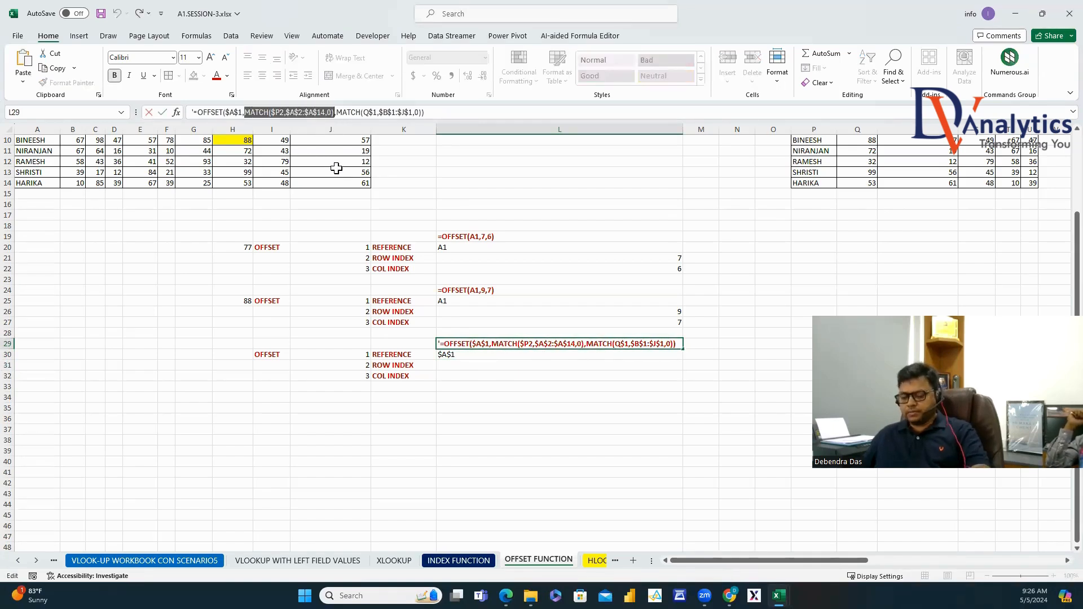
key(Escape)
double_click(455, 366)
key(ctrl+v)
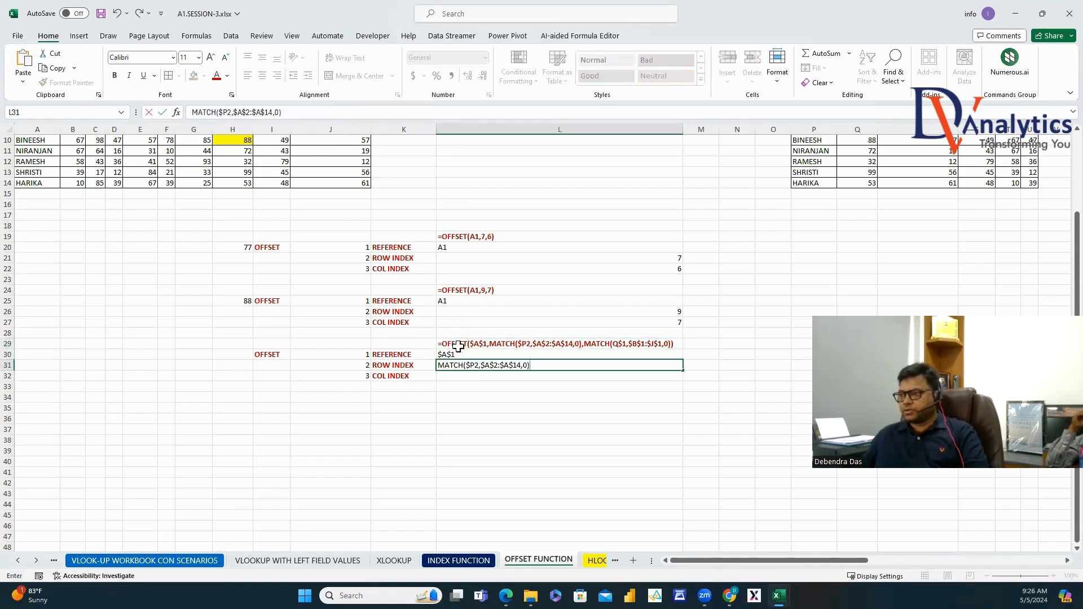
click(459, 343)
drag(342, 117, 423, 122)
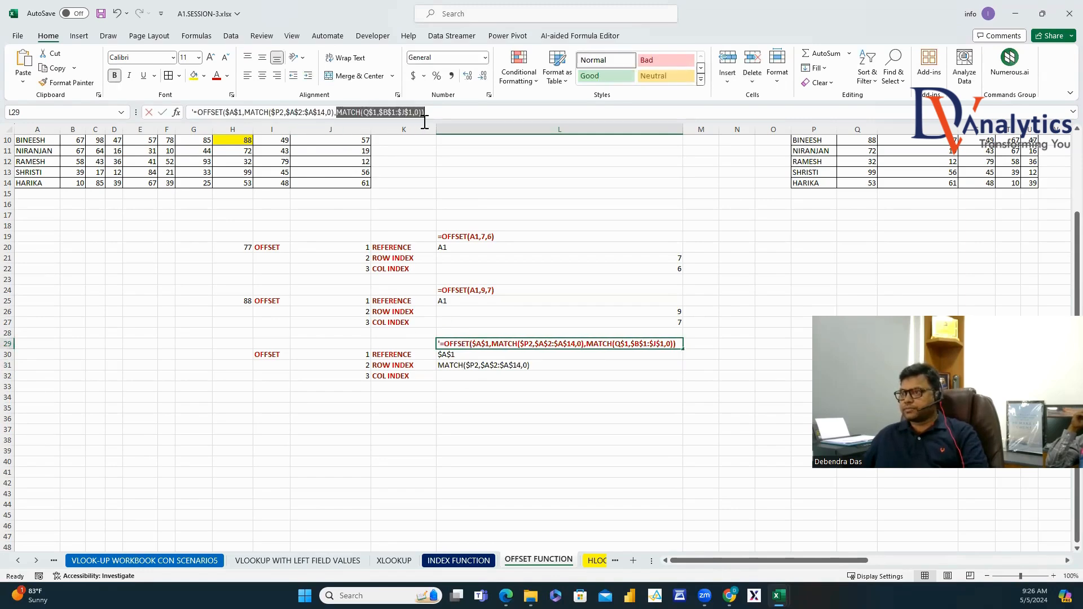
click(483, 377)
key(ctrl+v)
click(469, 407)
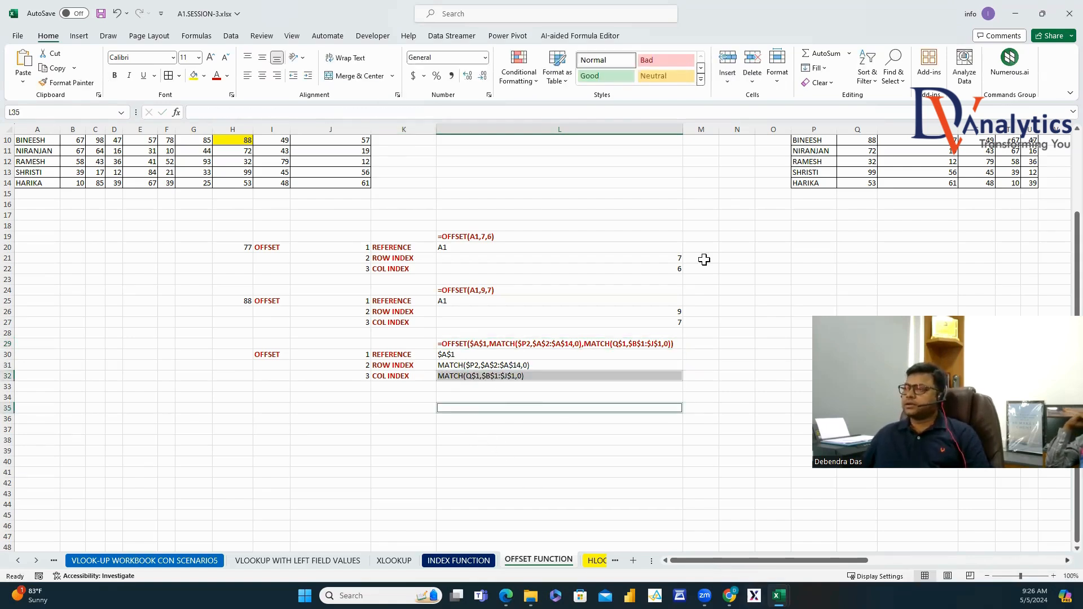
scroll(704, 259, up, 3)
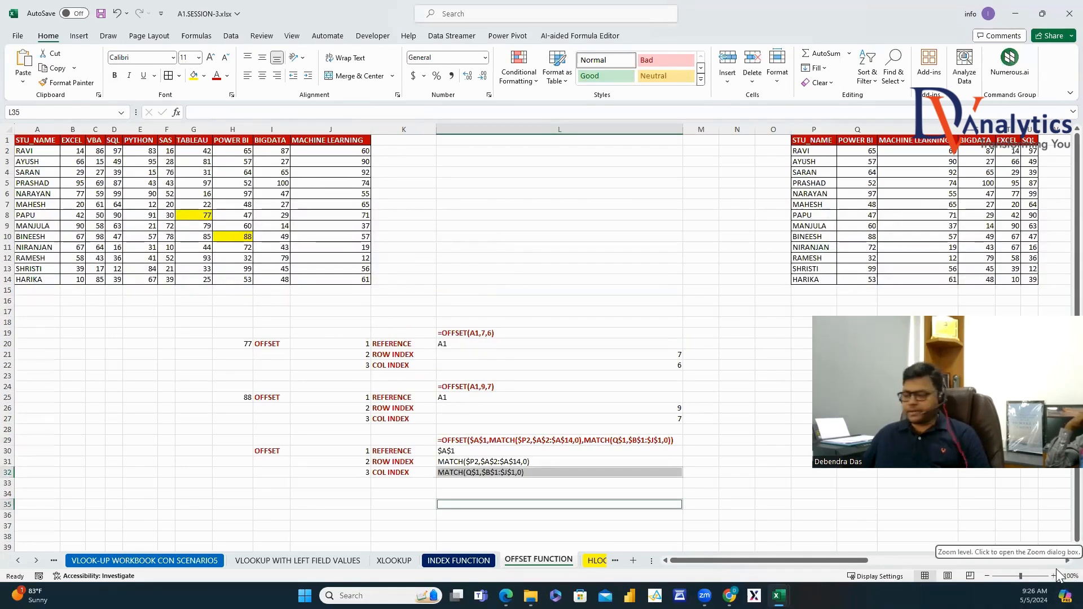
Bring the car-brand sales tables into view, copying and then discarding the brand names.
click(1065, 560)
click(1056, 561)
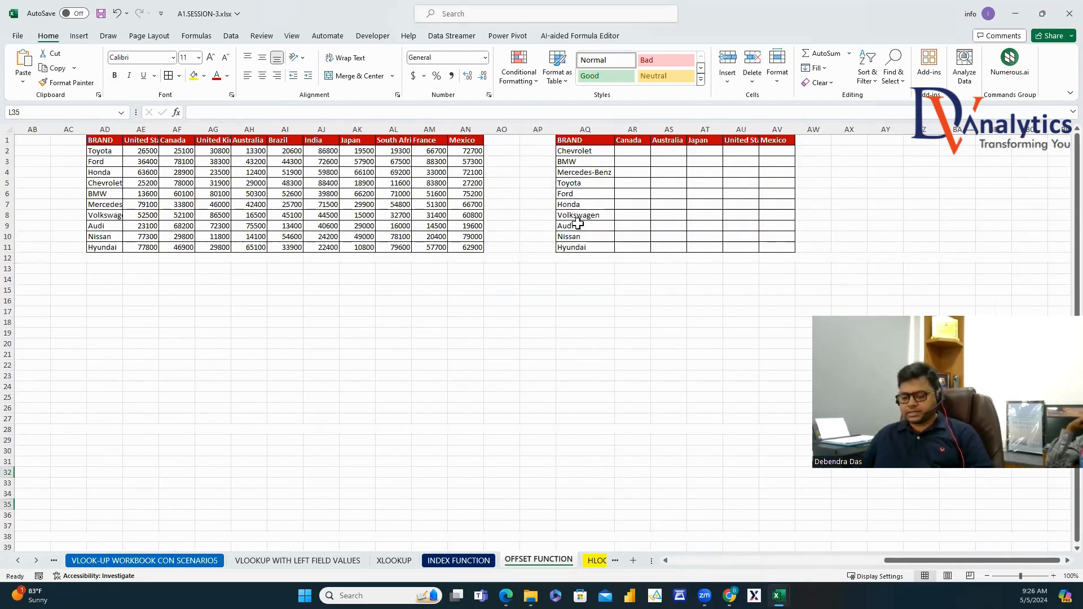
drag(570, 183, 570, 215)
key(ctrl+c)
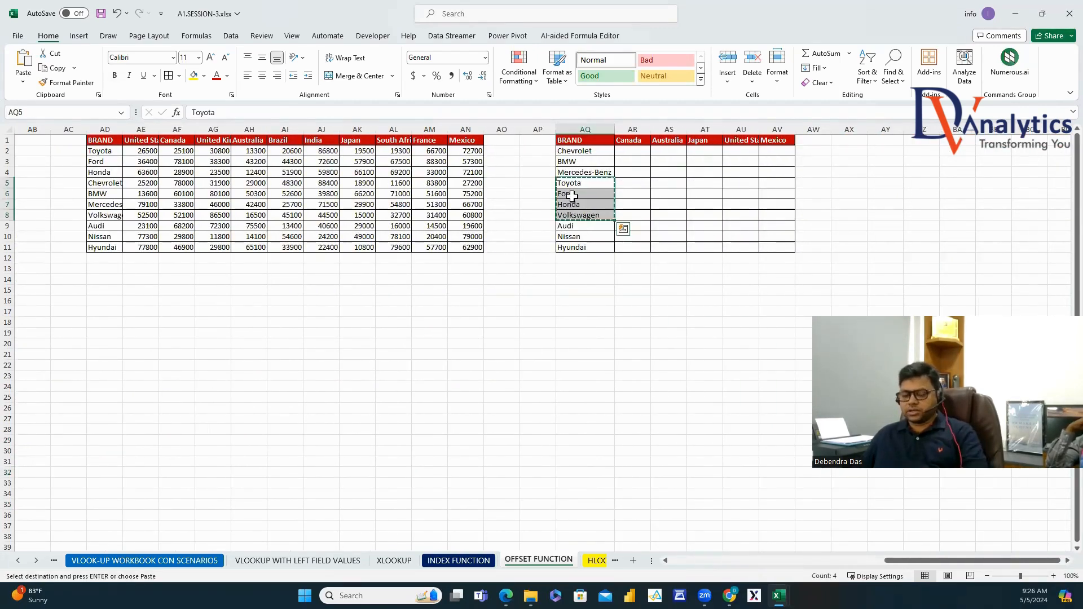
key(Escape)
Start an OFFSET formula in AR2 from AD1 with a row MATCH of AQ2 in AD2:AD11.
drag(632, 151, 632, 161)
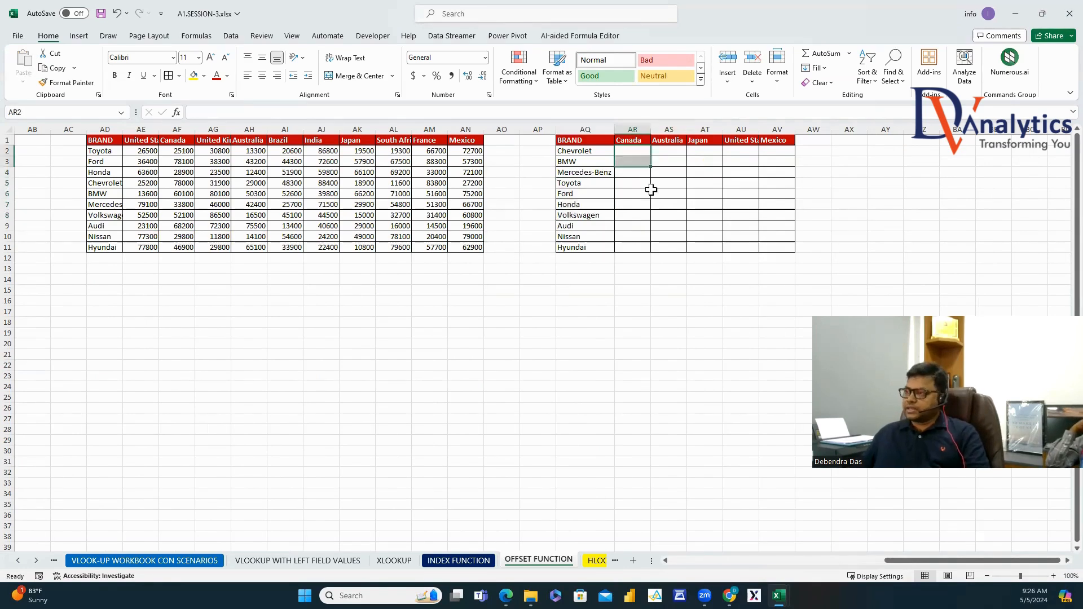
click(634, 150)
text(=OFF)
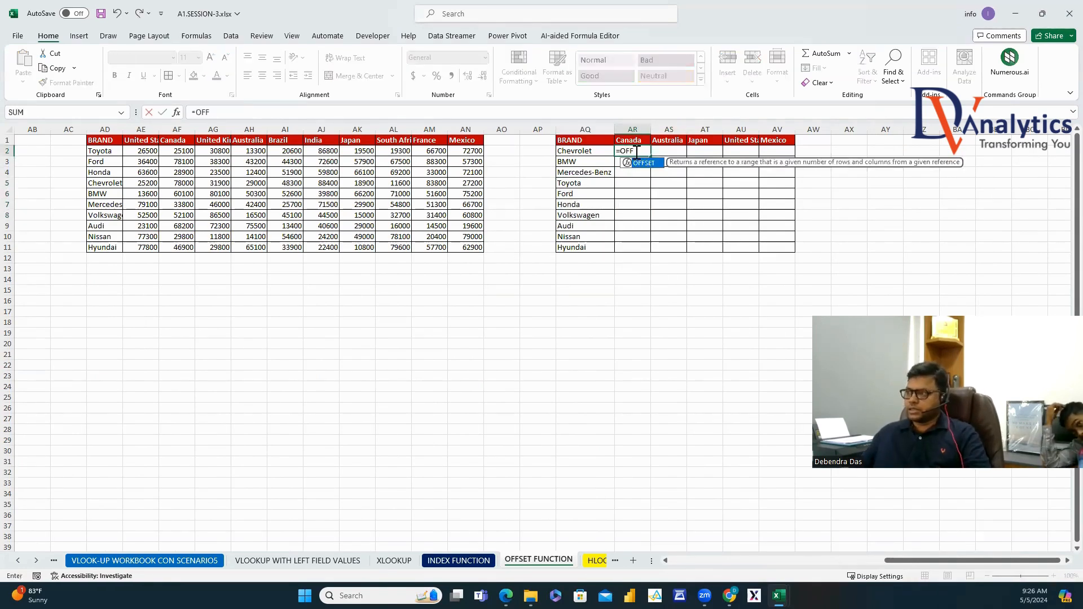
double_click(639, 163)
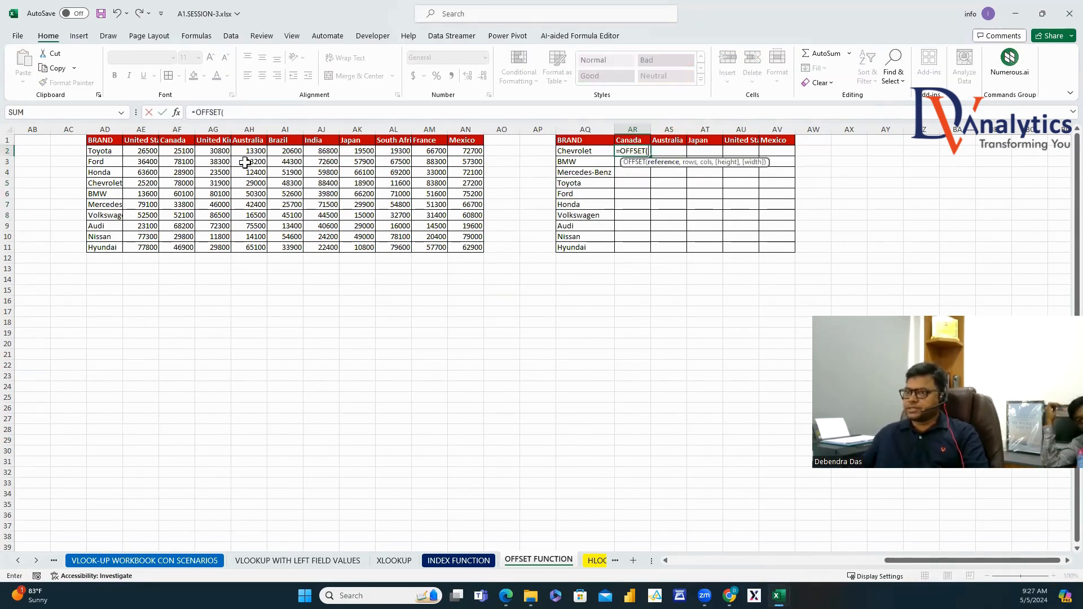
click(104, 140)
text(,MATCH()
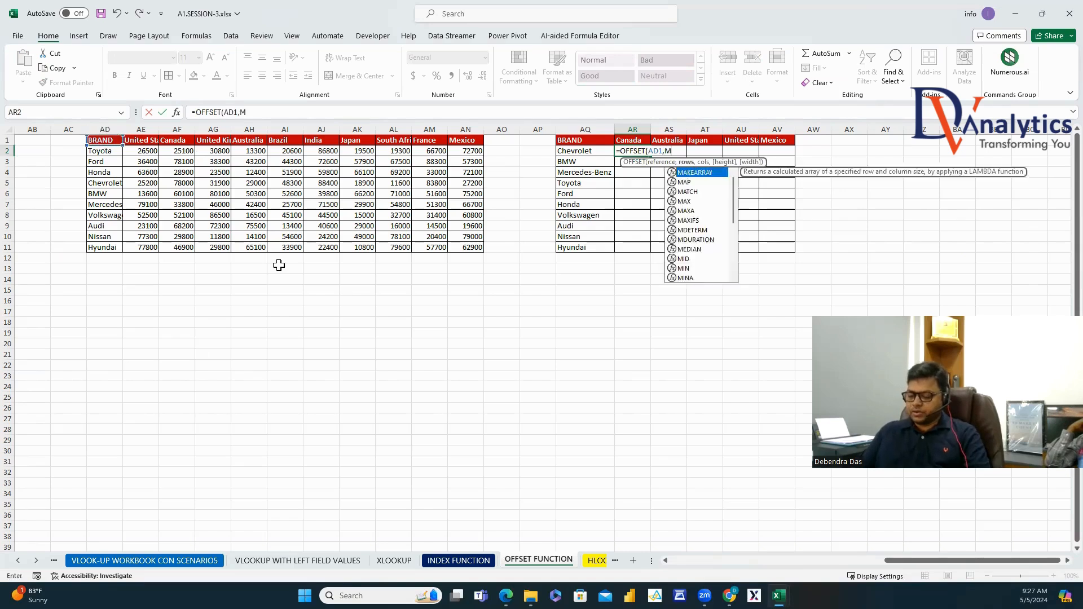
click(570, 151)
text(,)
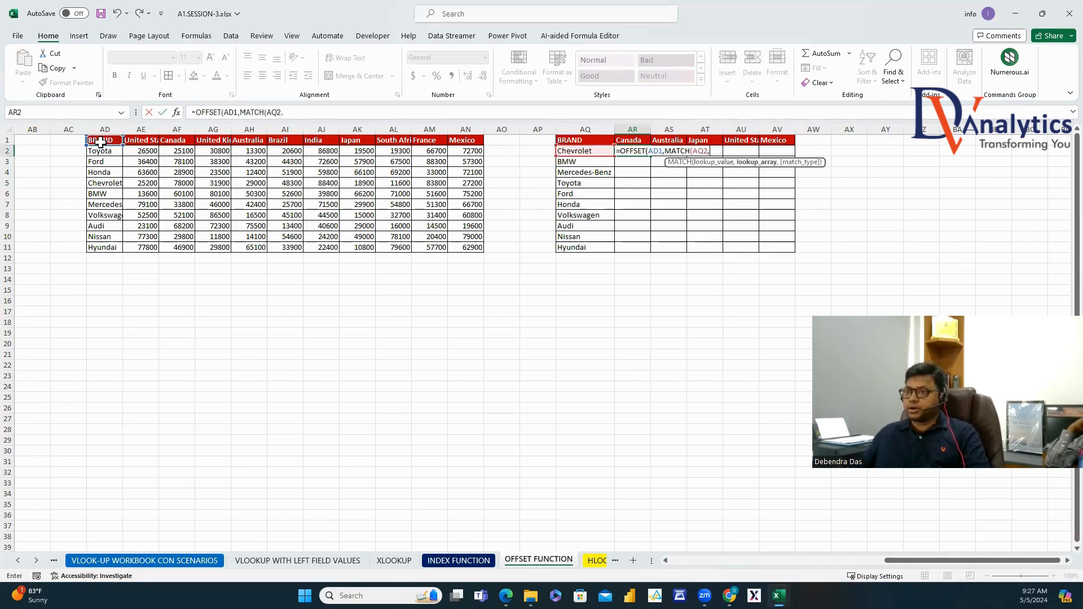
drag(101, 153, 108, 243)
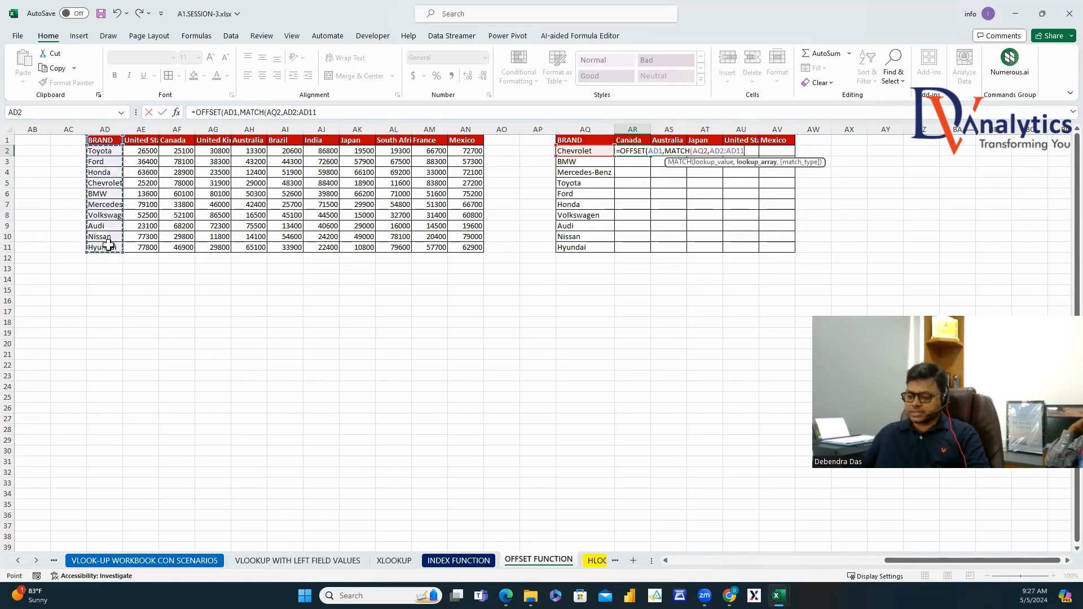
text(,0))
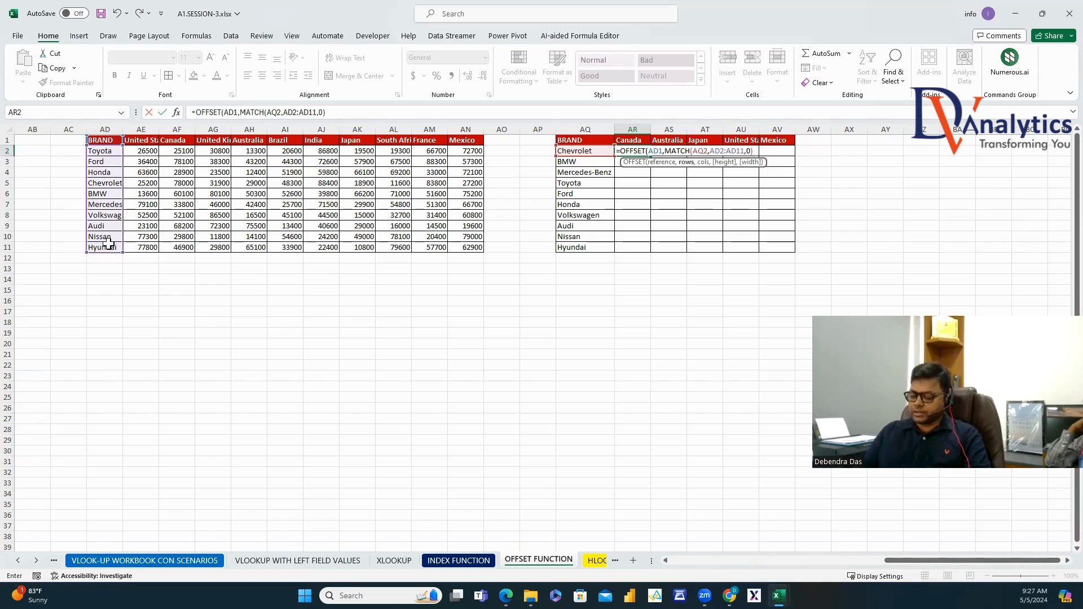
text(,MATCH()
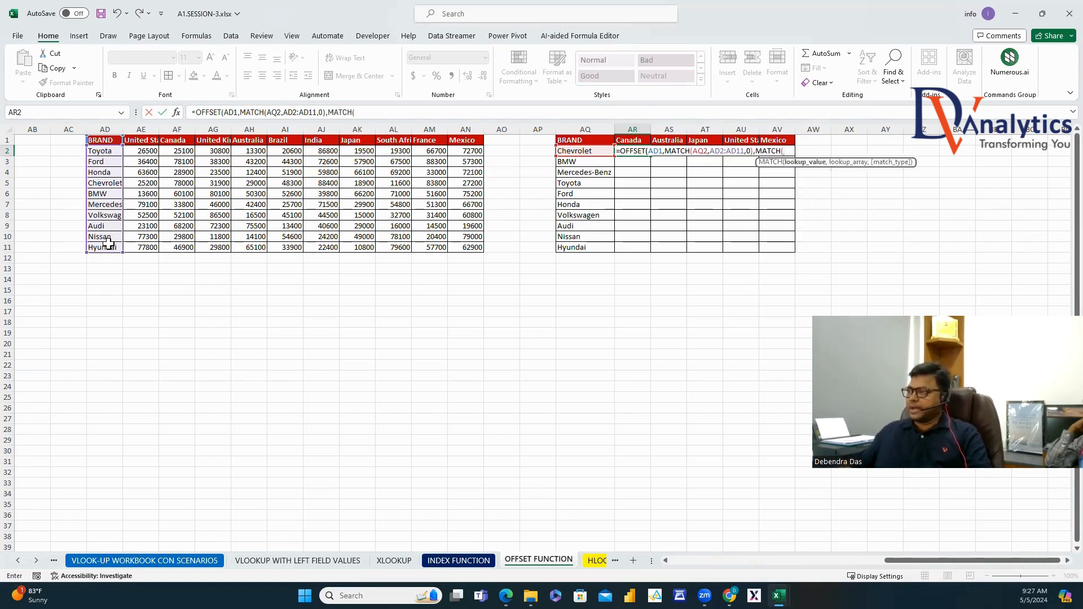
Add the column MATCH of AR1 in AE1:AN1 and commit, returning 78000.
click(632, 139)
text(,)
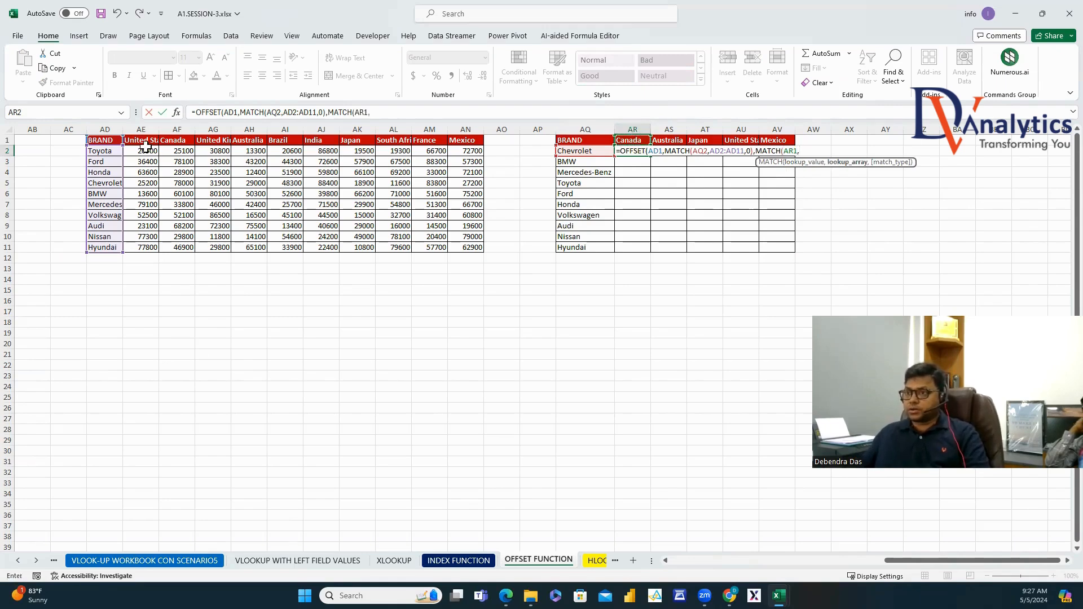
drag(141, 140, 471, 135)
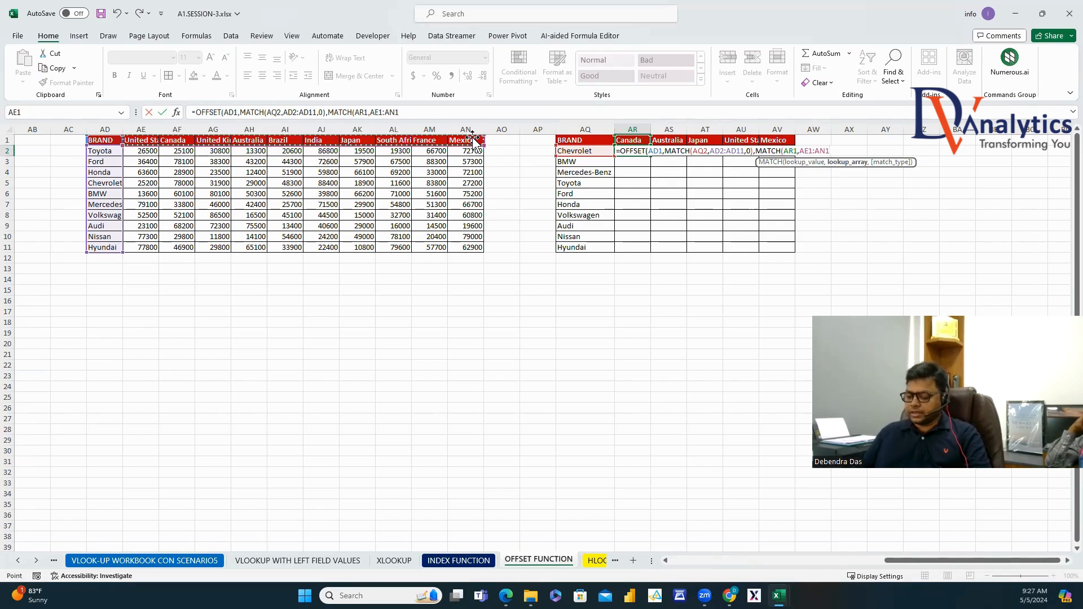
text(,0))
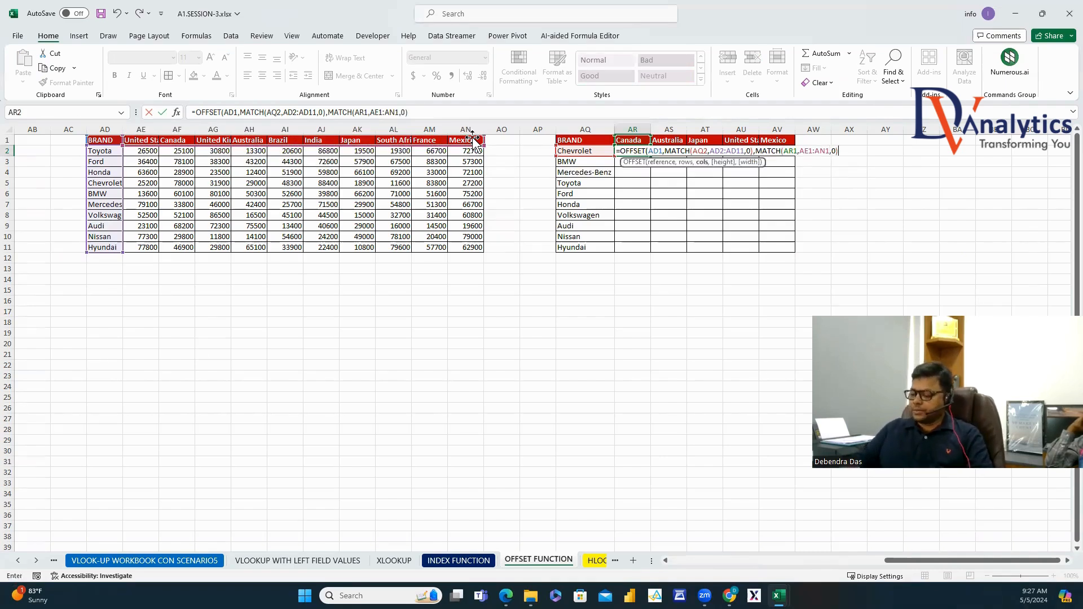
text())
key(ctrl+Return)
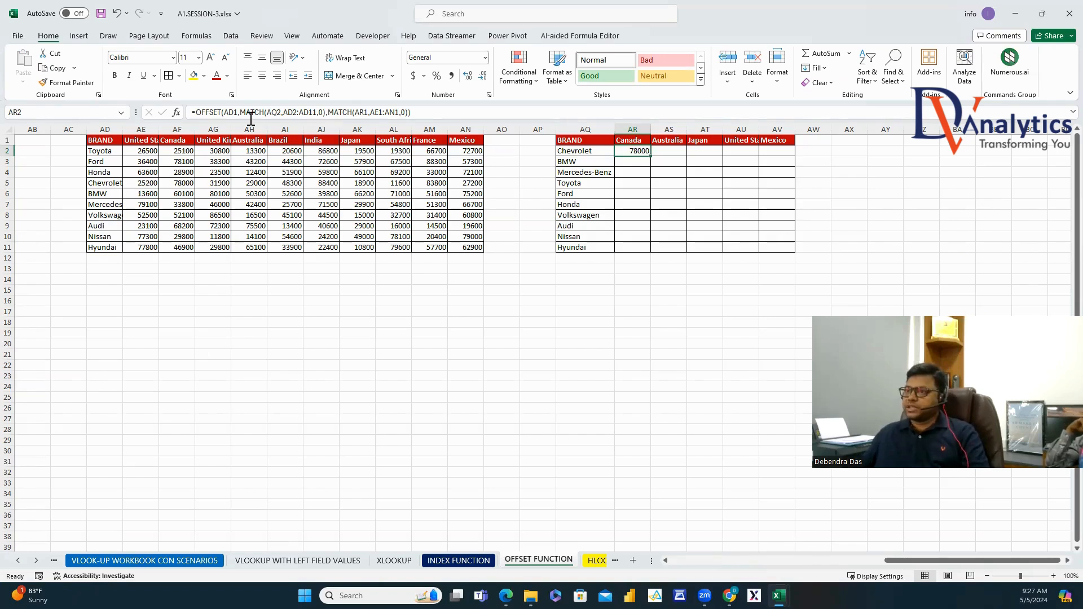
Lock AR2's references as $AD$1, $AQ2, $AD$2:$AD$11, AR$1 and $AE$1:$AN$1.
double_click(231, 112)
key(F4)
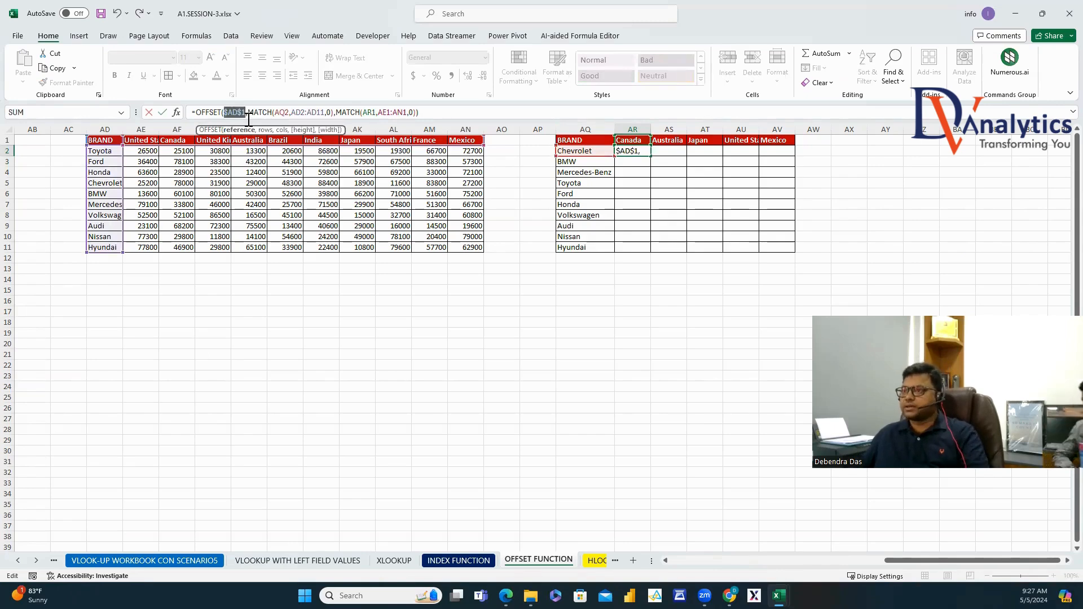
click(276, 112)
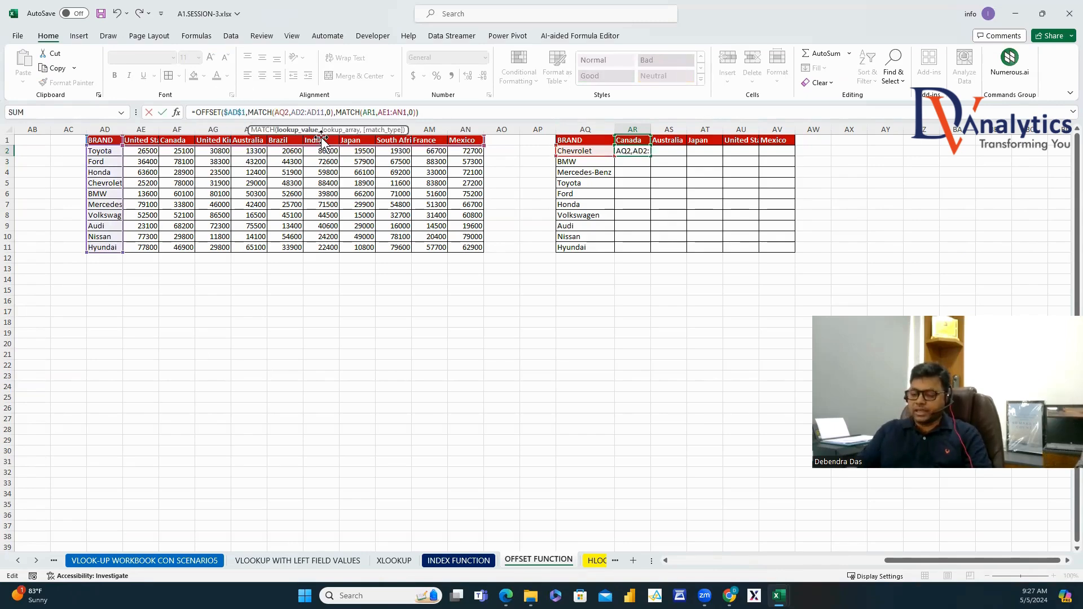
text($)
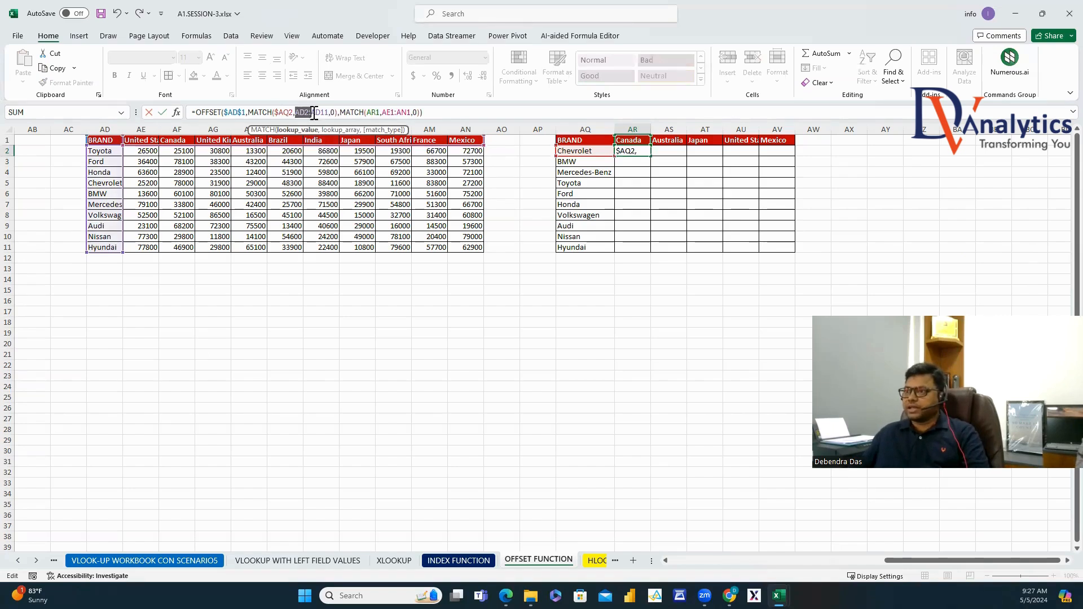
key(F4)
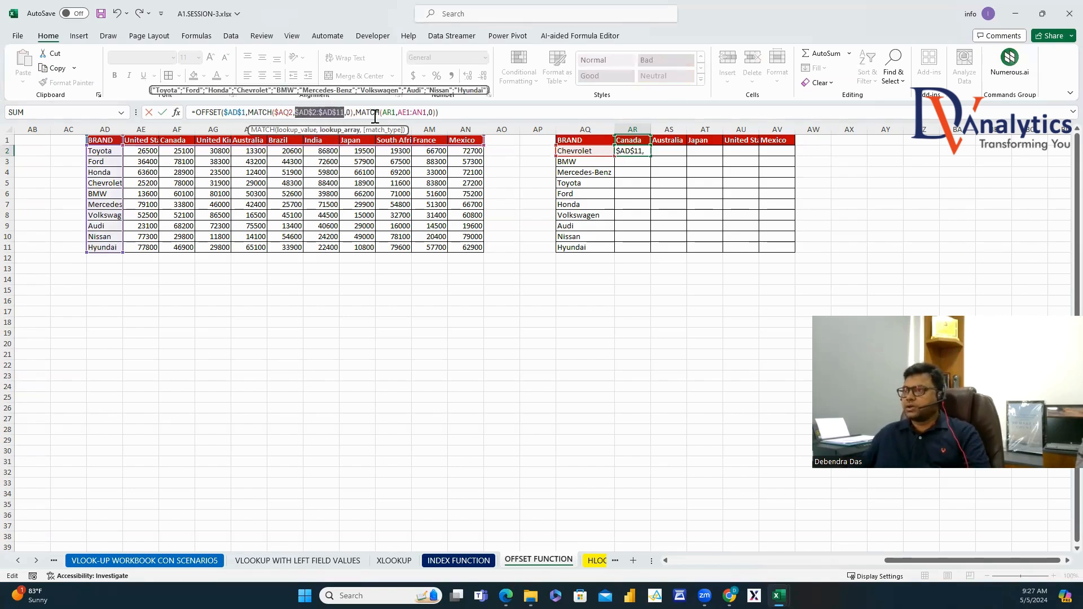
click(389, 113)
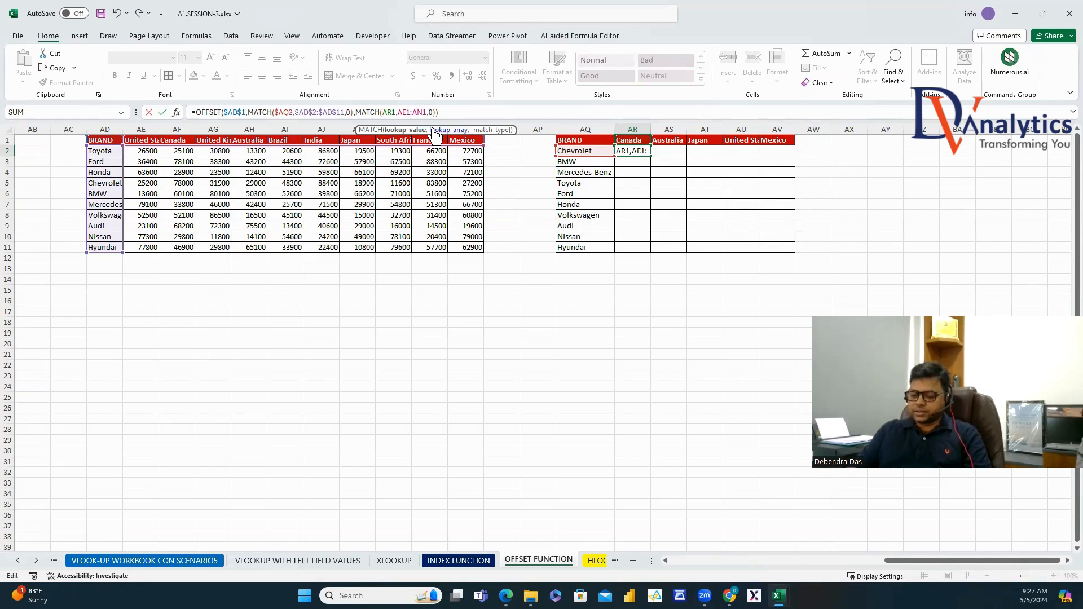
text($)
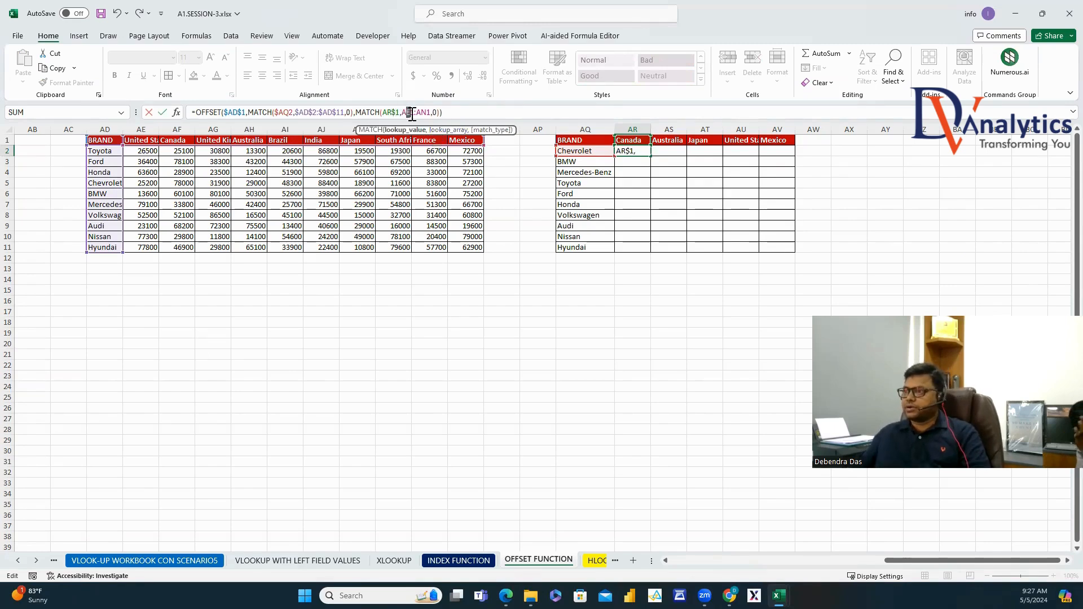
drag(402, 112, 430, 113)
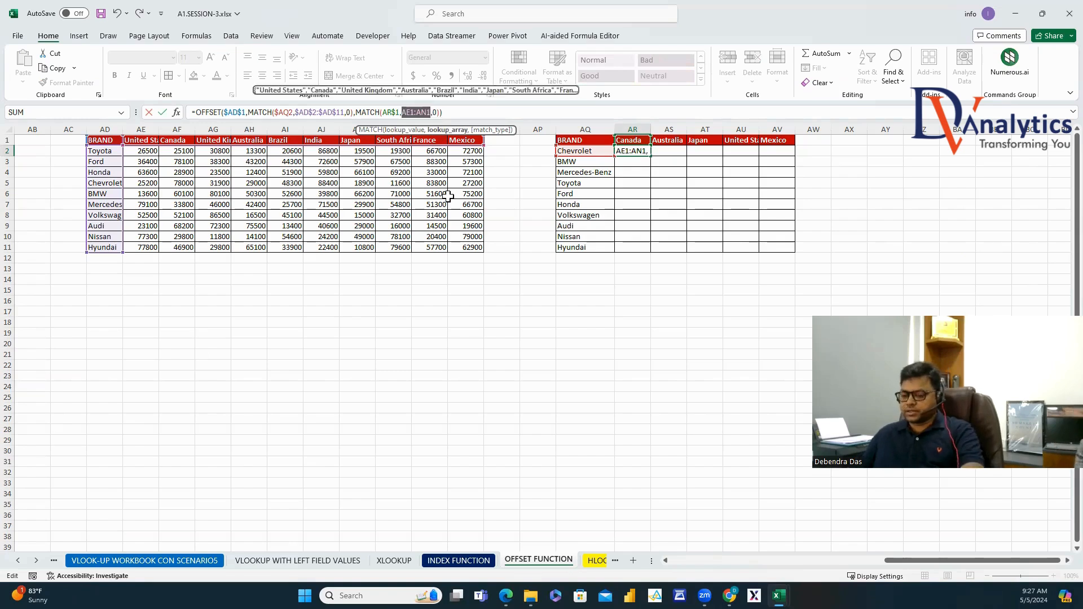
key(Return)
Fill the anchored formula across to AV2 and down through the Hyundai row.
click(645, 149)
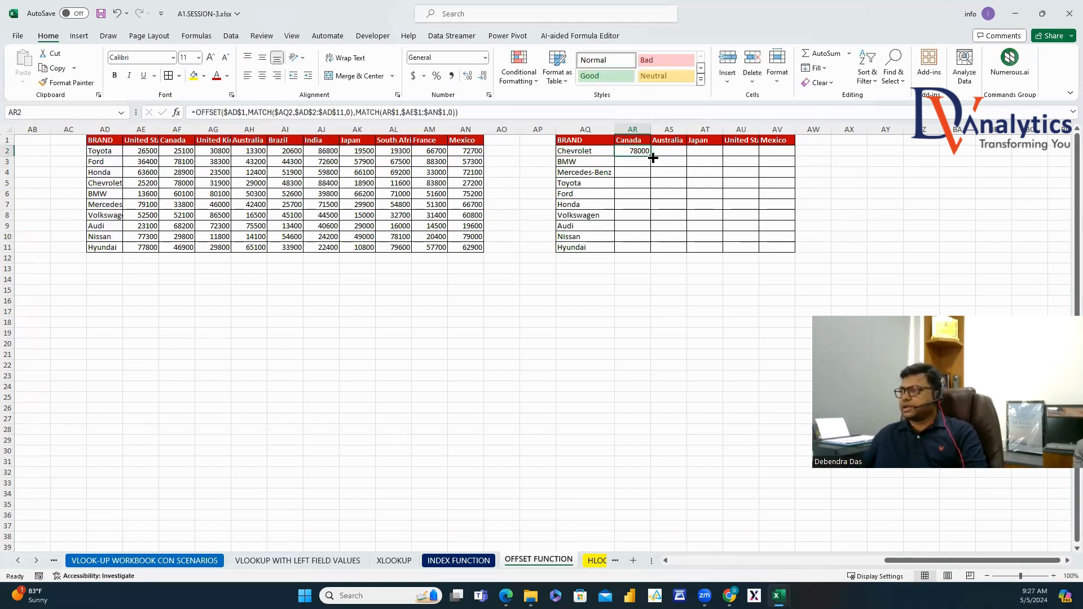
drag(652, 155, 796, 157)
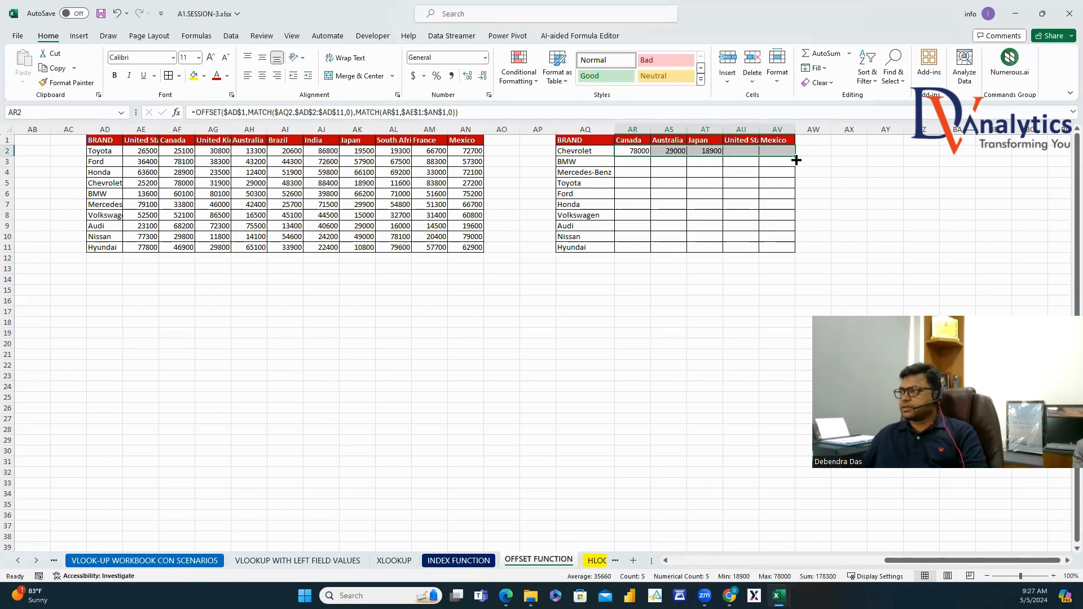
double_click(796, 157)
Copy AR2's full OFFSET formula text and select empty cell AZ3 for an annotation.
click(642, 150)
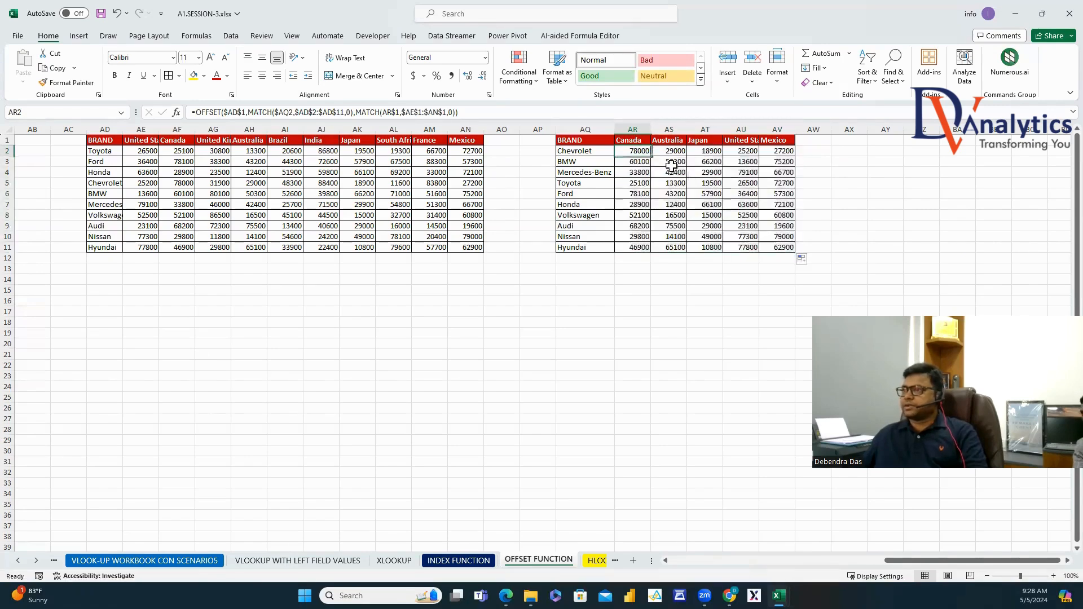
drag(479, 113, 175, 93)
key(ctrl+c)
key(Escape)
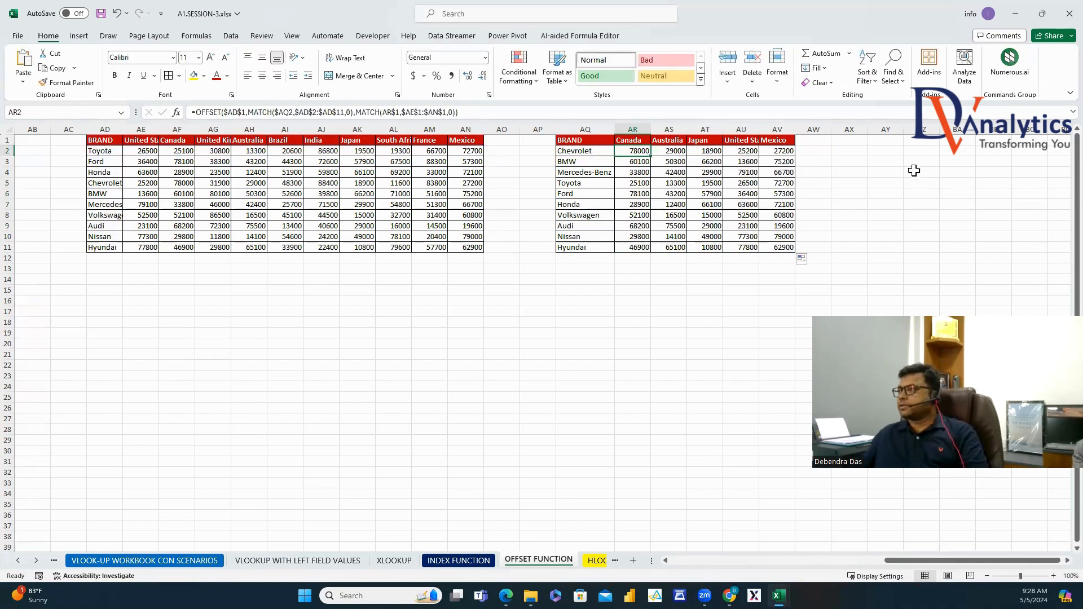
click(914, 162)
Paste the formula as plain text into AZ3 and make it red and bold.
text(')
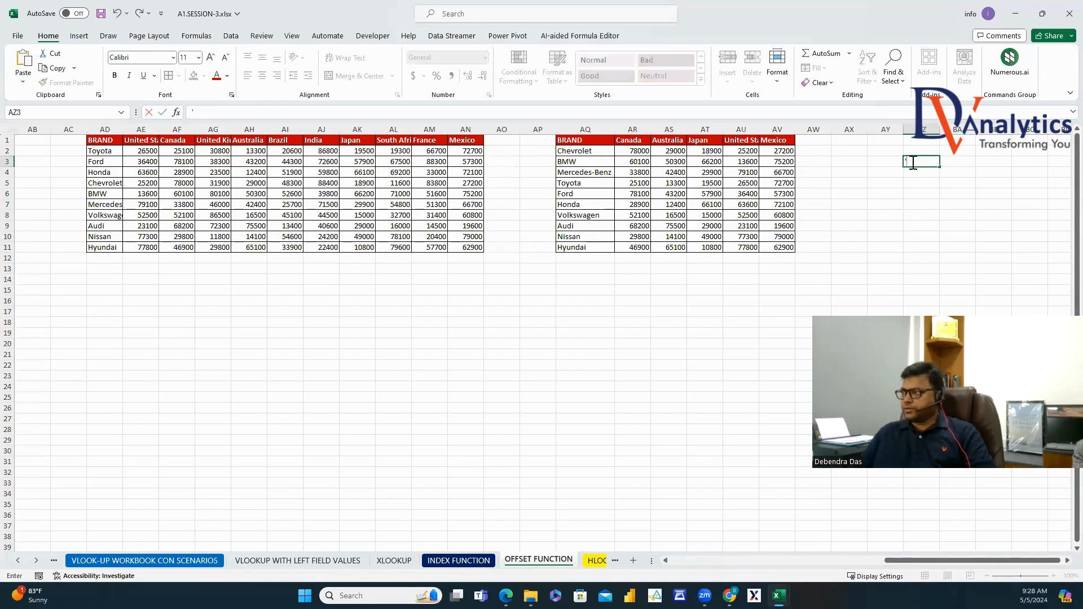
key(ctrl+v)
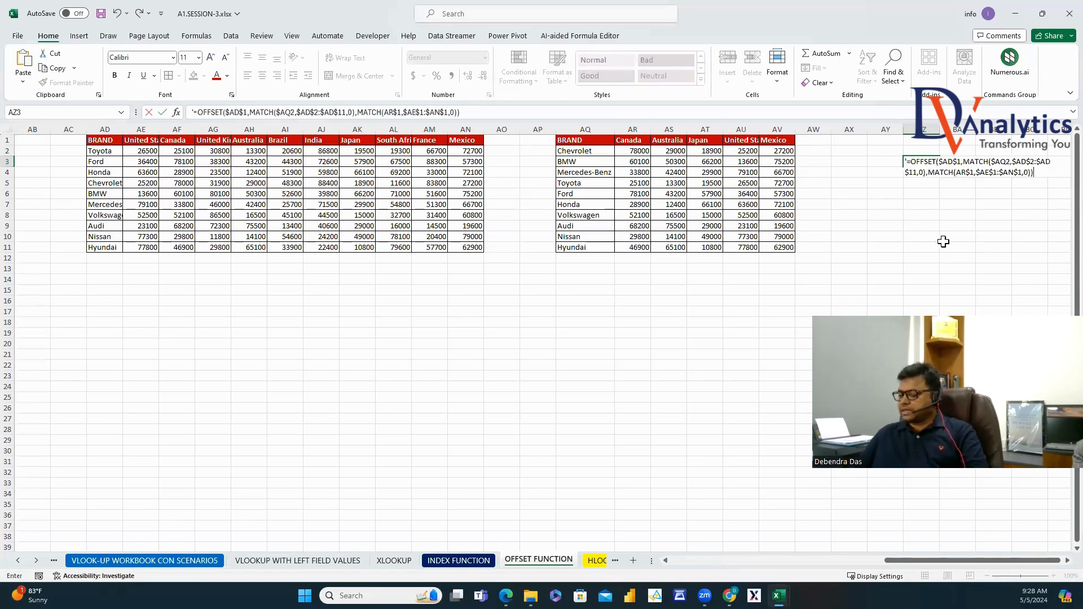
key(Return)
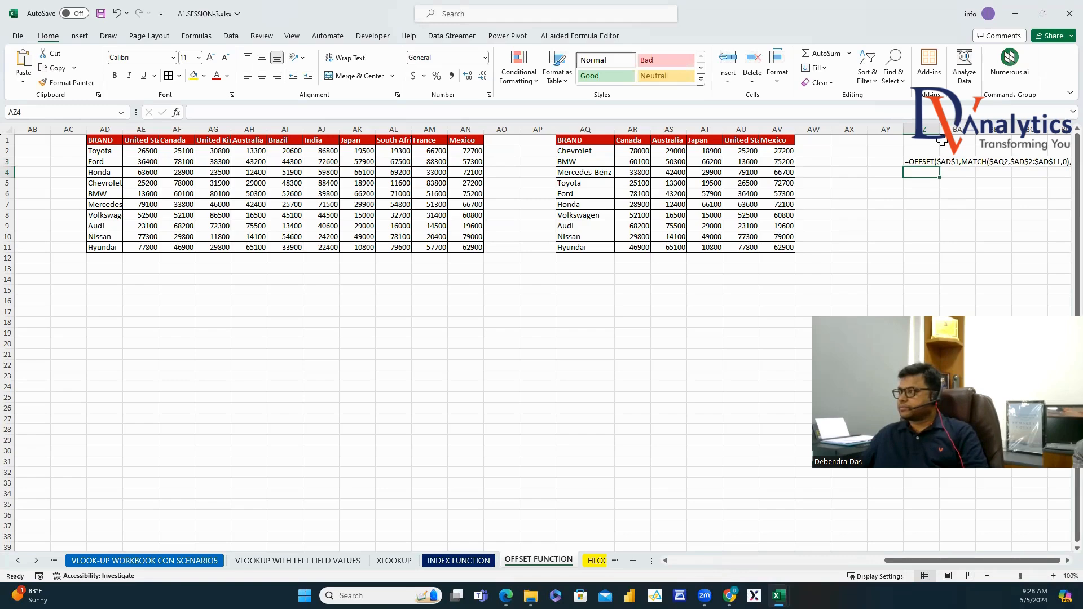
click(943, 141)
click(941, 162)
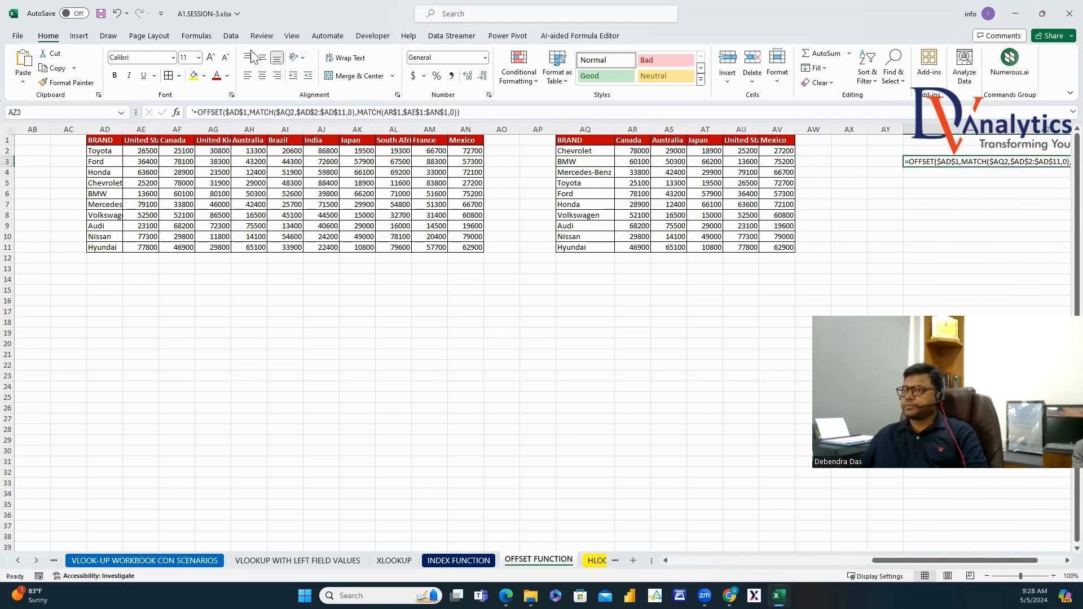
click(217, 77)
click(115, 76)
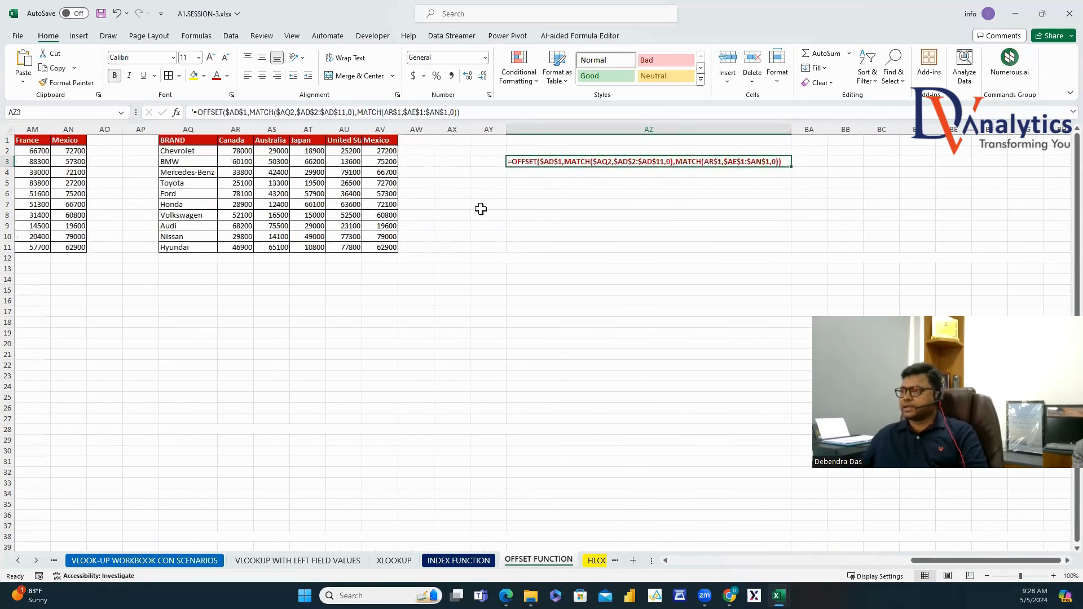
Insert two blank columns at AX:AY, moving the formula text to BB3.
click(454, 174)
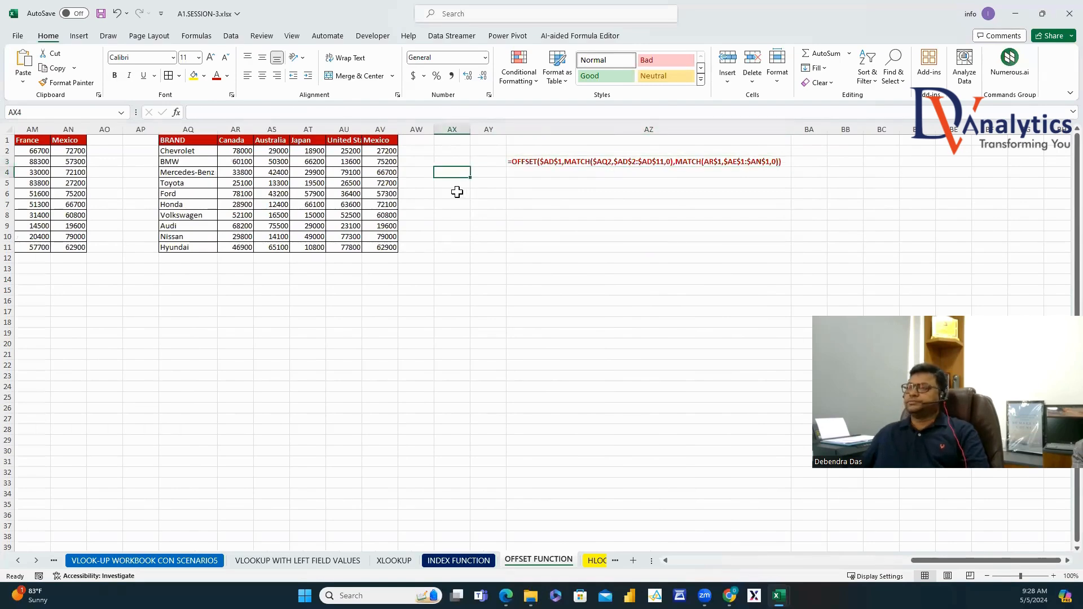
drag(455, 137, 477, 130)
right_click(478, 131)
click(515, 241)
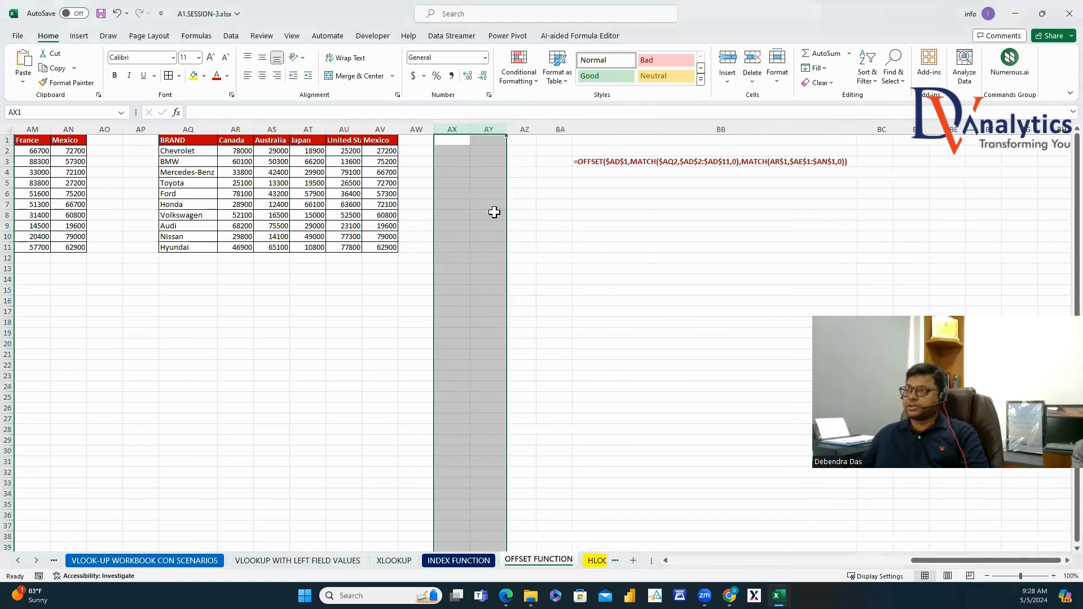
click(452, 182)
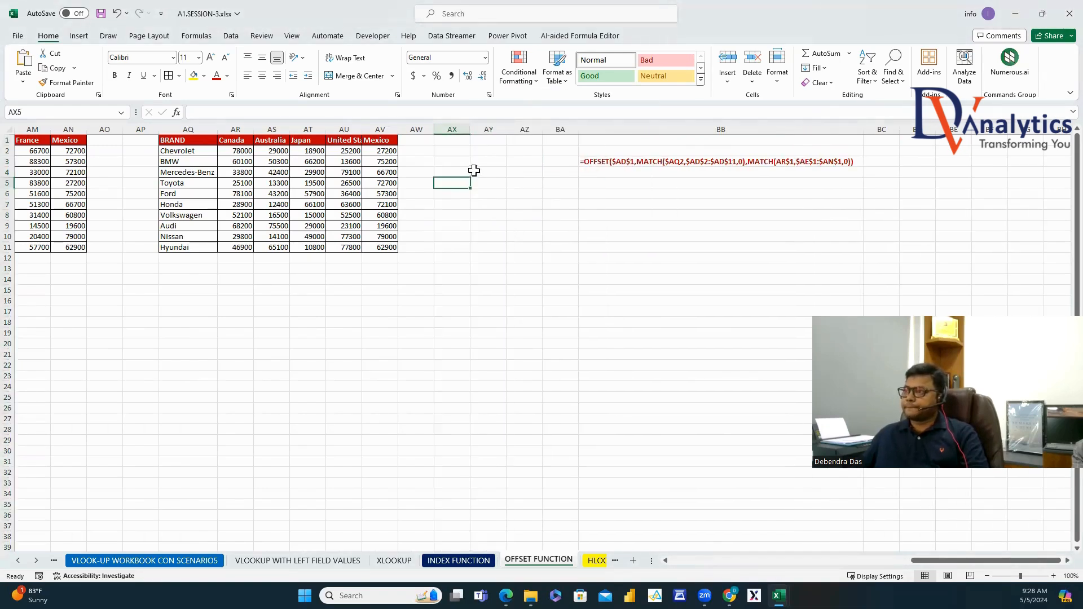
click(474, 171)
Enter the title OFFSET in AY4 and number the arguments 1–3 in column AZ.
text(OFFSET)
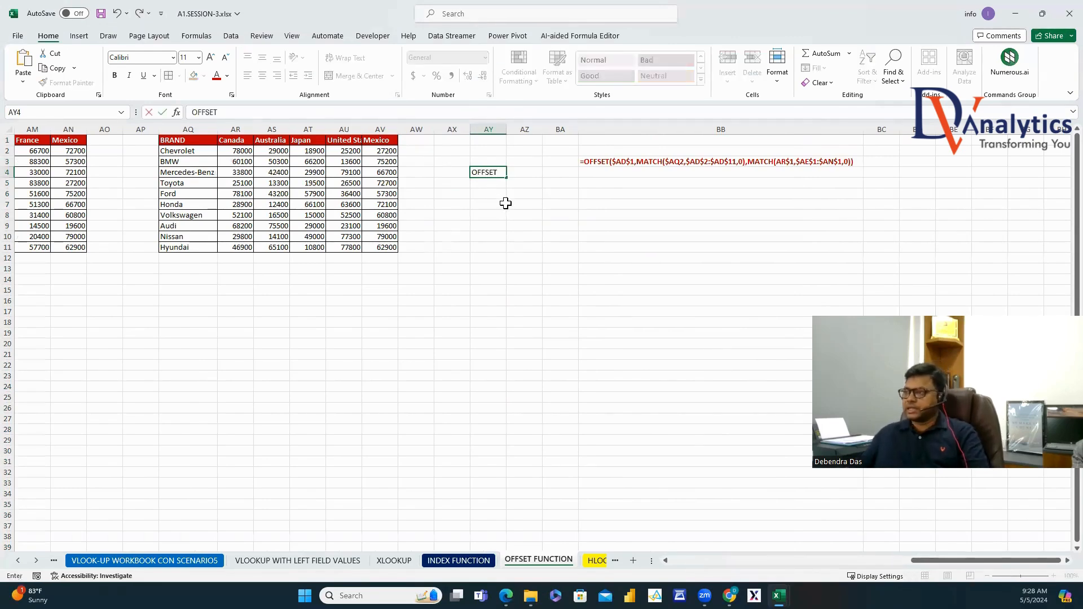
key(Return)
click(521, 172)
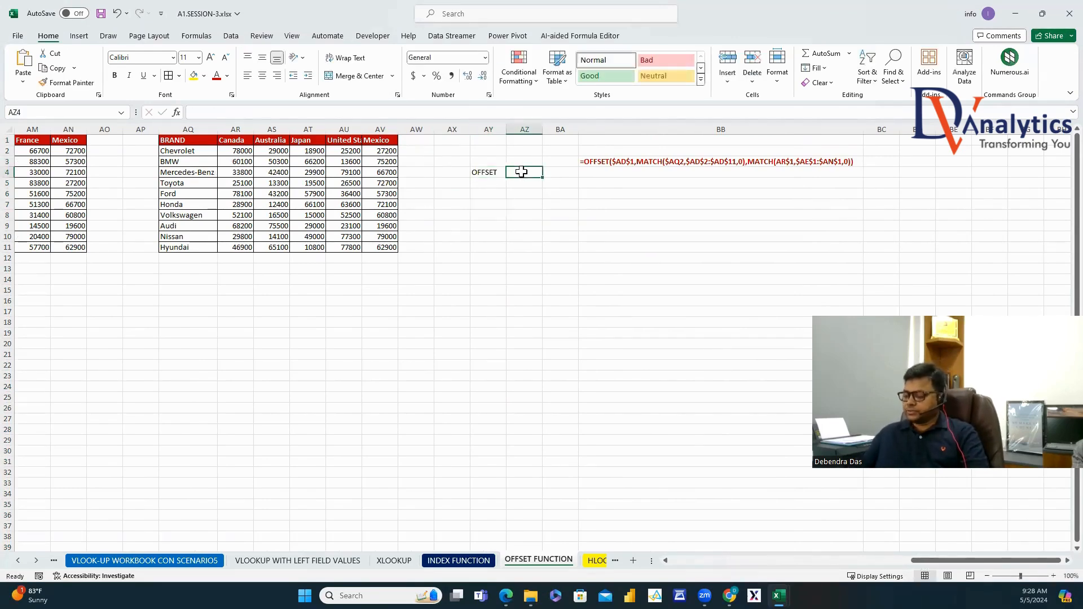
text(1)
key(Return)
text(2)
key(Return)
text(3)
key(Return)
text(4)
key(Return)
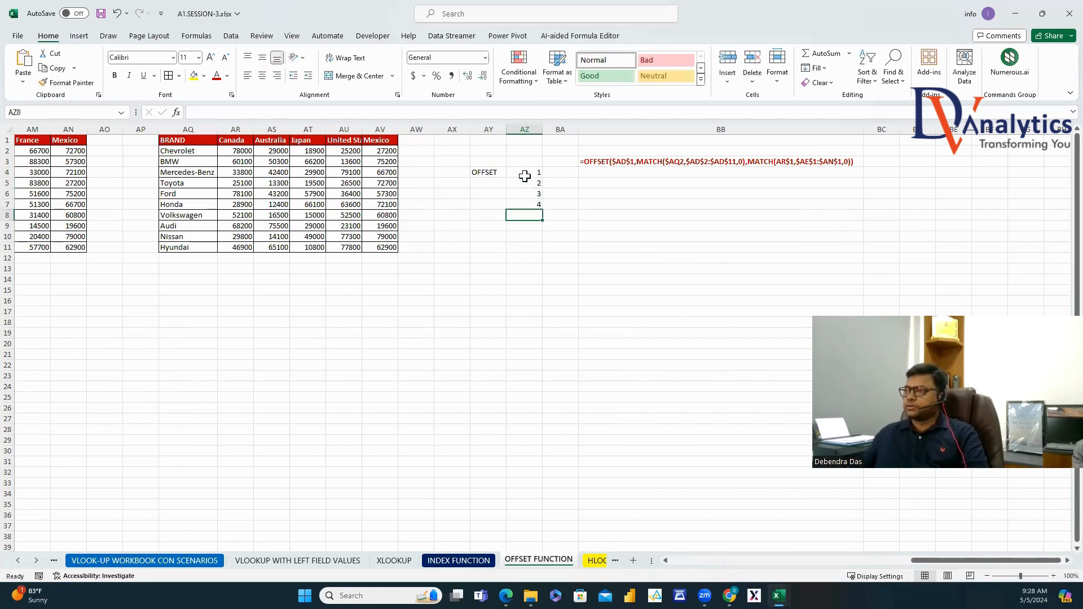
click(534, 204)
Label BA4:BA6 REFERENCE, ROW INDEX and COL INDEX, widening column BA to fit.
click(552, 174)
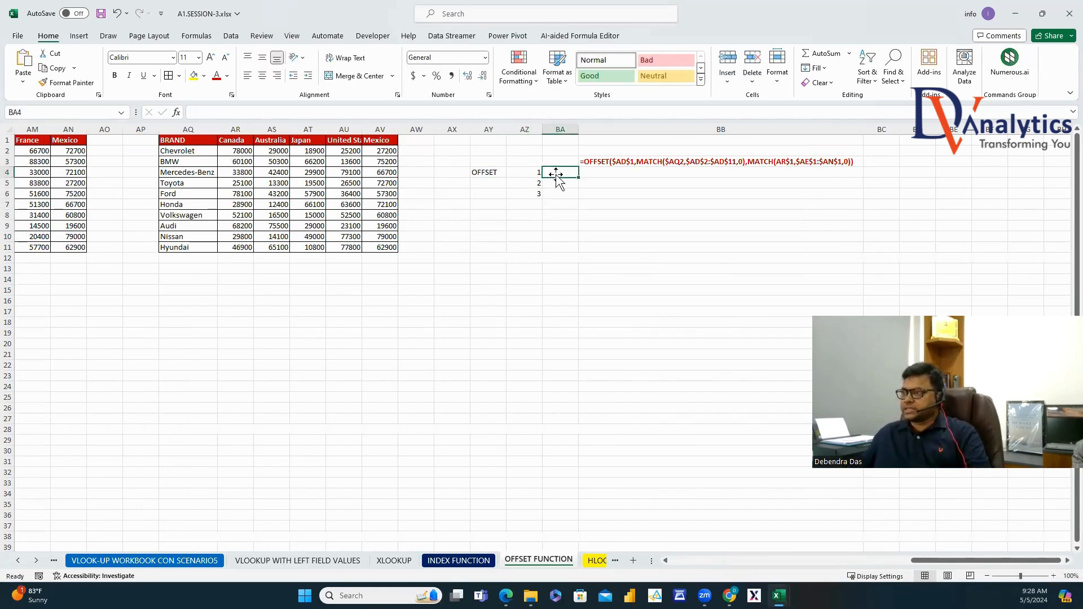
text(REFERENCE)
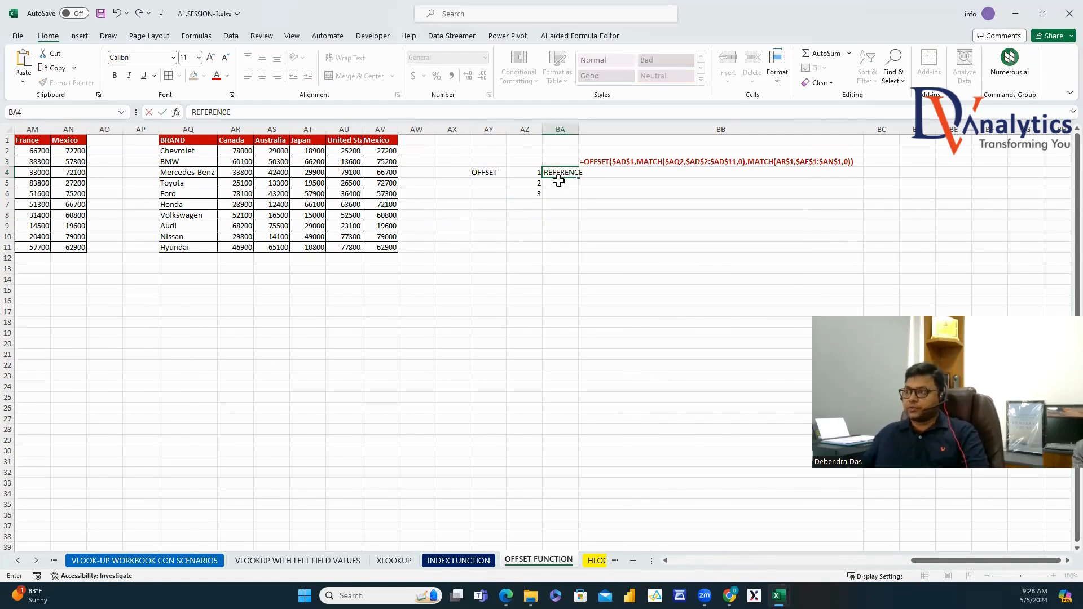
key(Return)
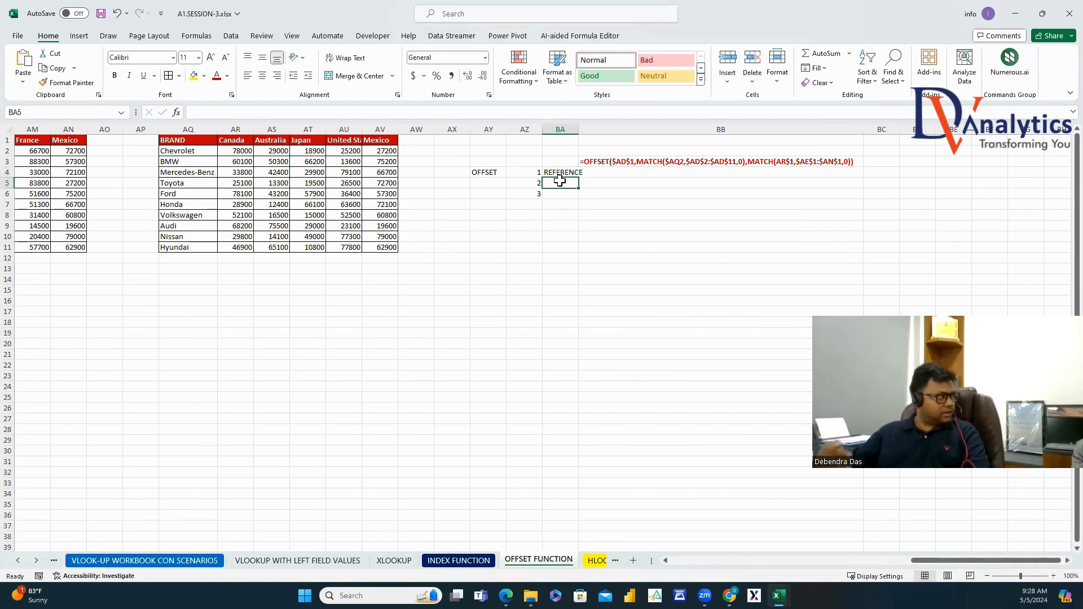
drag(580, 129, 587, 130)
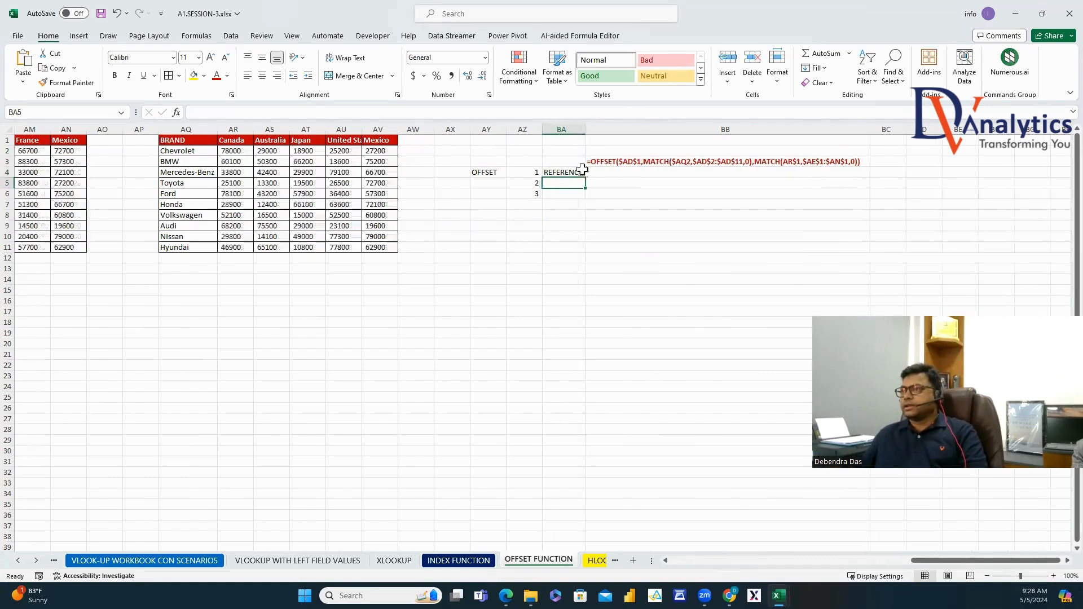
text(ROW INDEX)
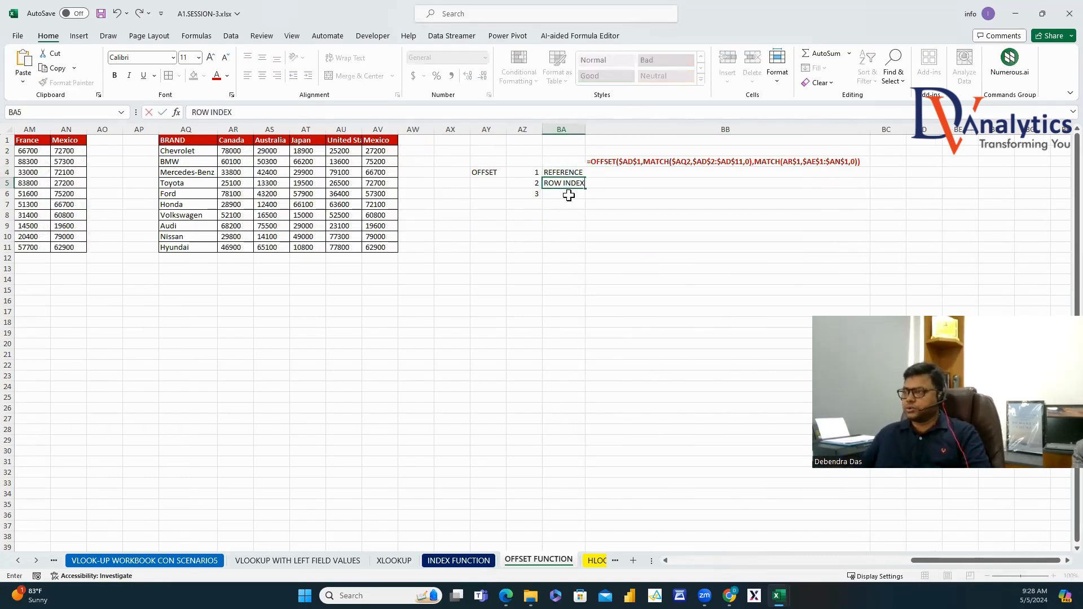
key(Return)
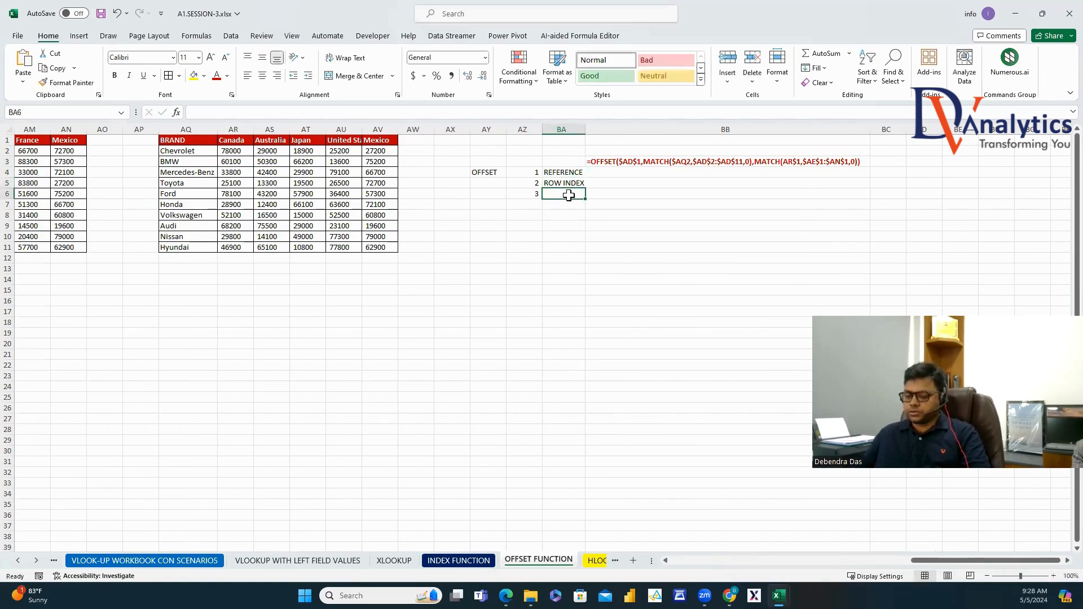
text(COL INDEX)
click(587, 235)
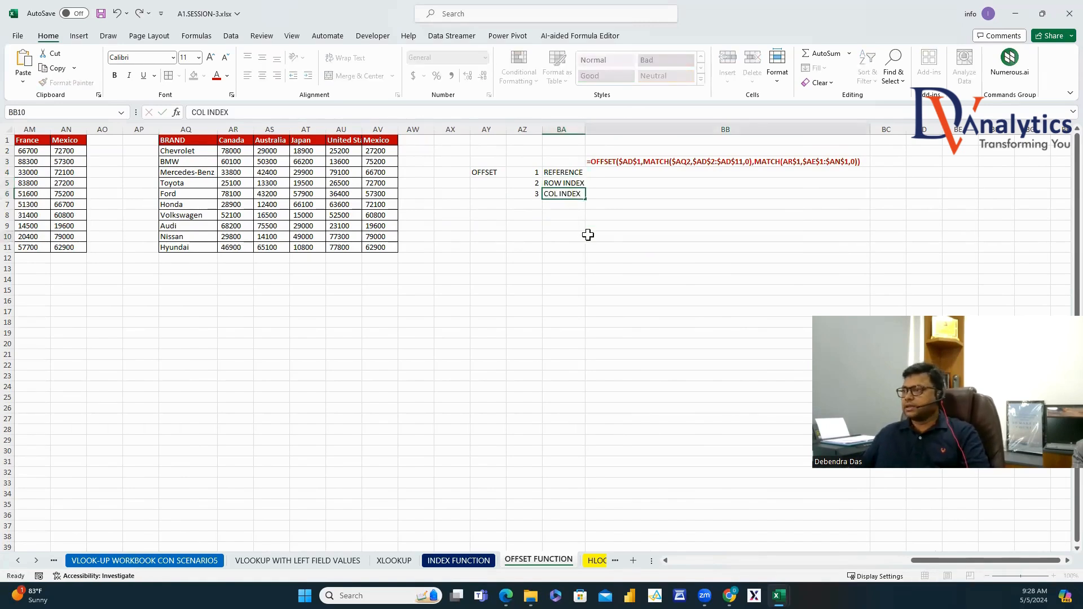
drag(585, 133, 608, 132)
Enter $AD$1 in BB4 as the OFFSET reference argument.
click(606, 161)
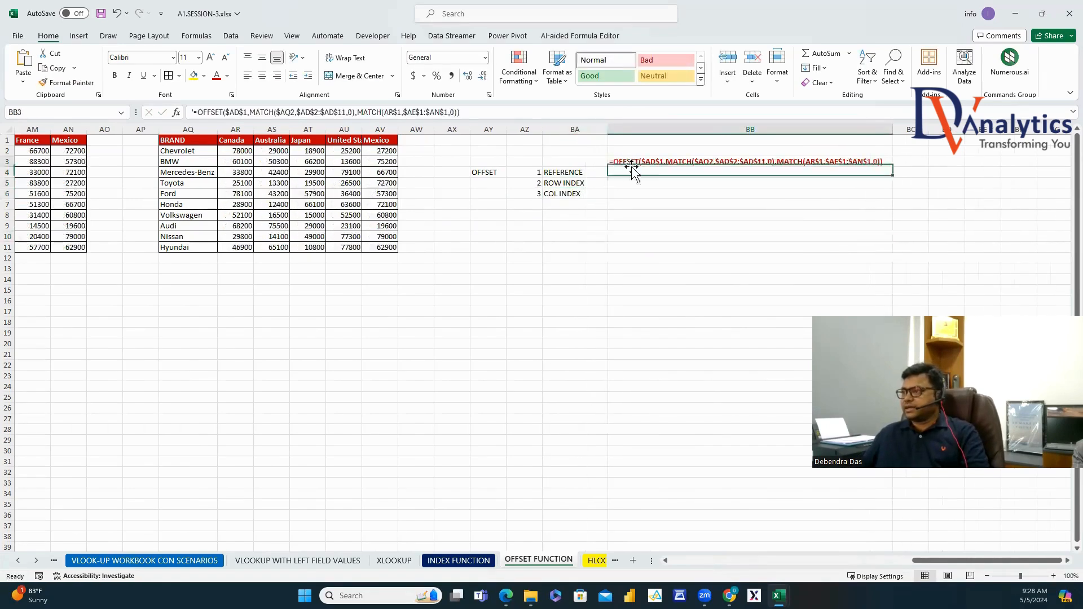
click(248, 112)
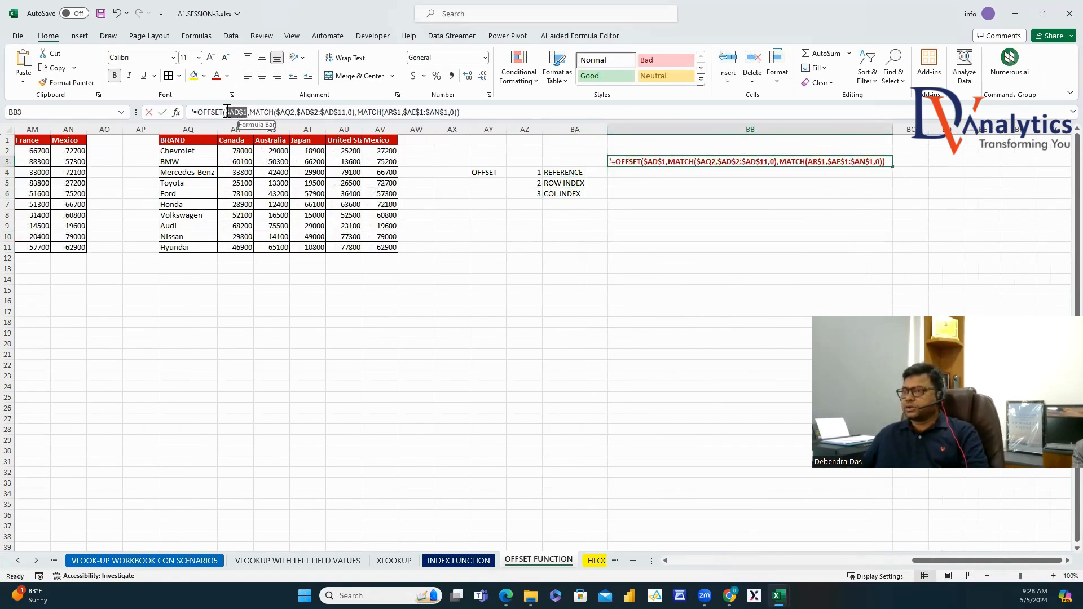
key(Escape)
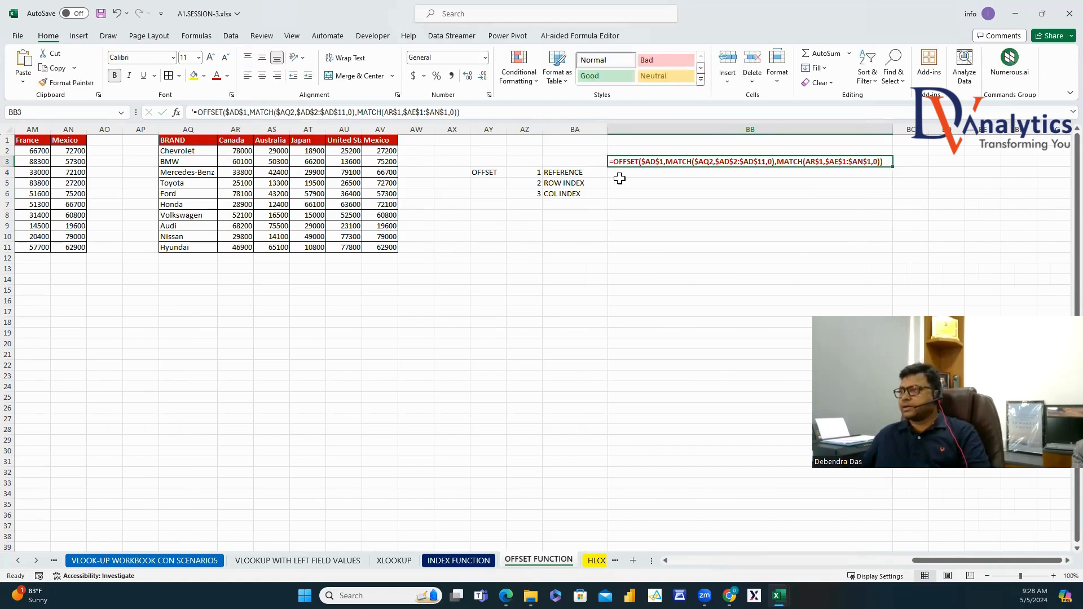
click(620, 178)
text($AD$1)
Paste the row-lookup MATCH into BB5 and the column-lookup MATCH into BB6.
click(634, 163)
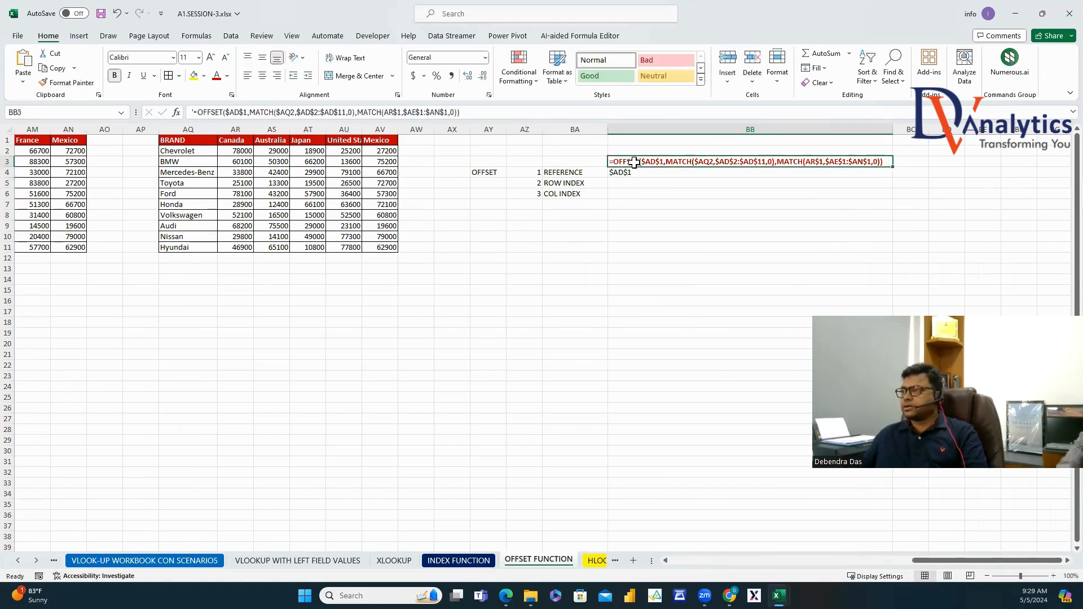
drag(250, 112, 348, 127)
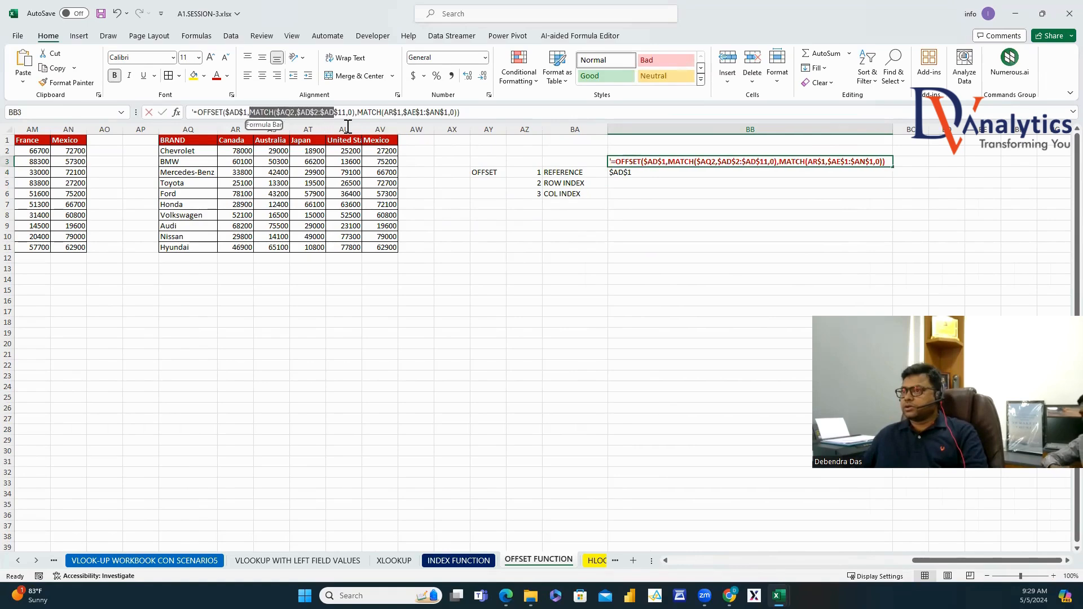
key(Escape)
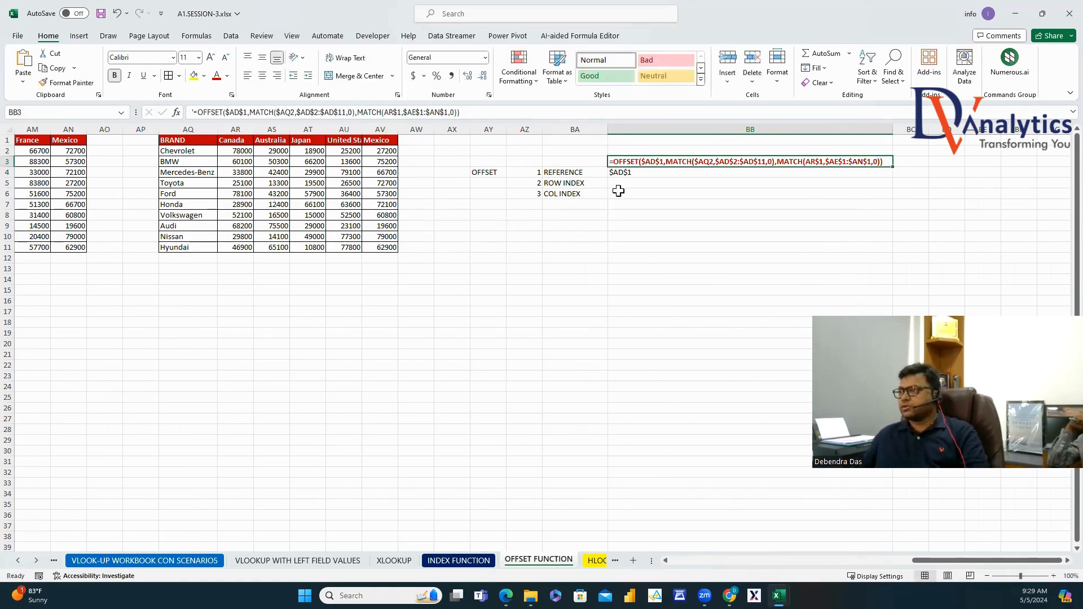
click(621, 183)
key(ctrl+v)
click(624, 162)
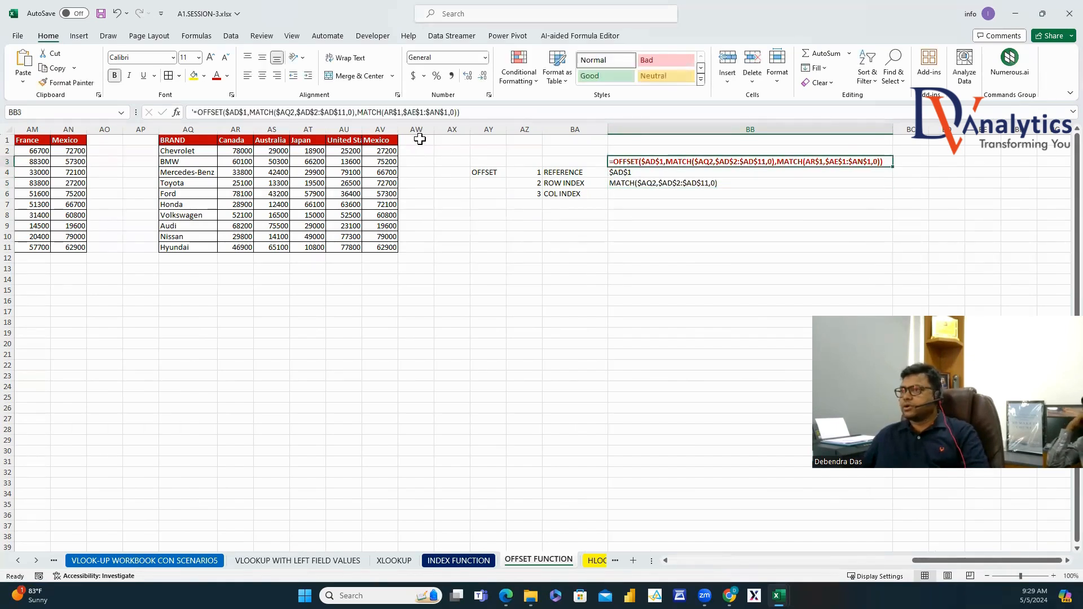
drag(358, 113, 452, 123)
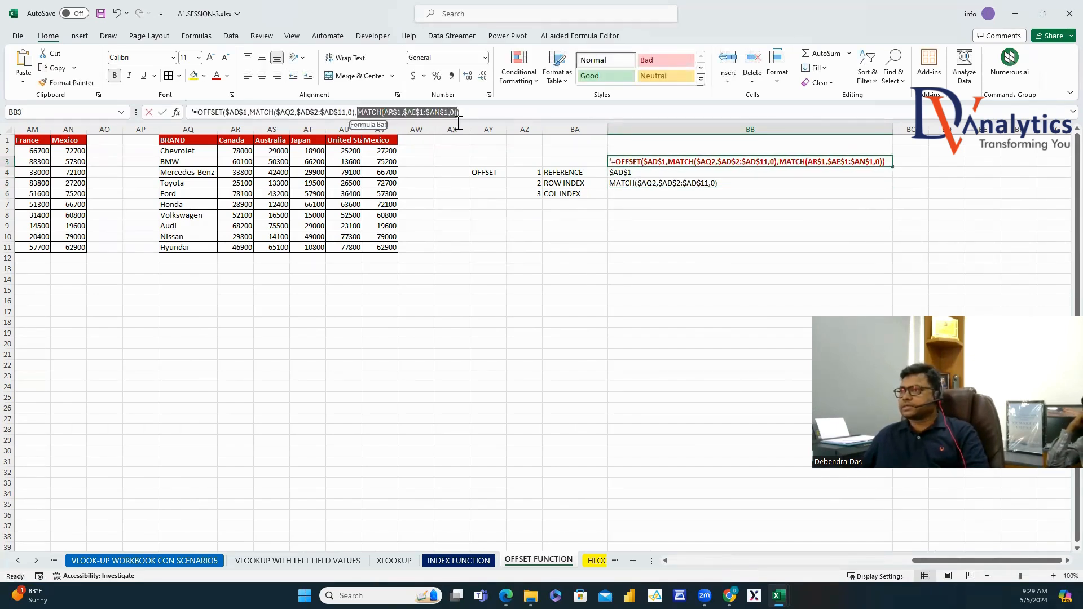
key(Escape)
click(648, 200)
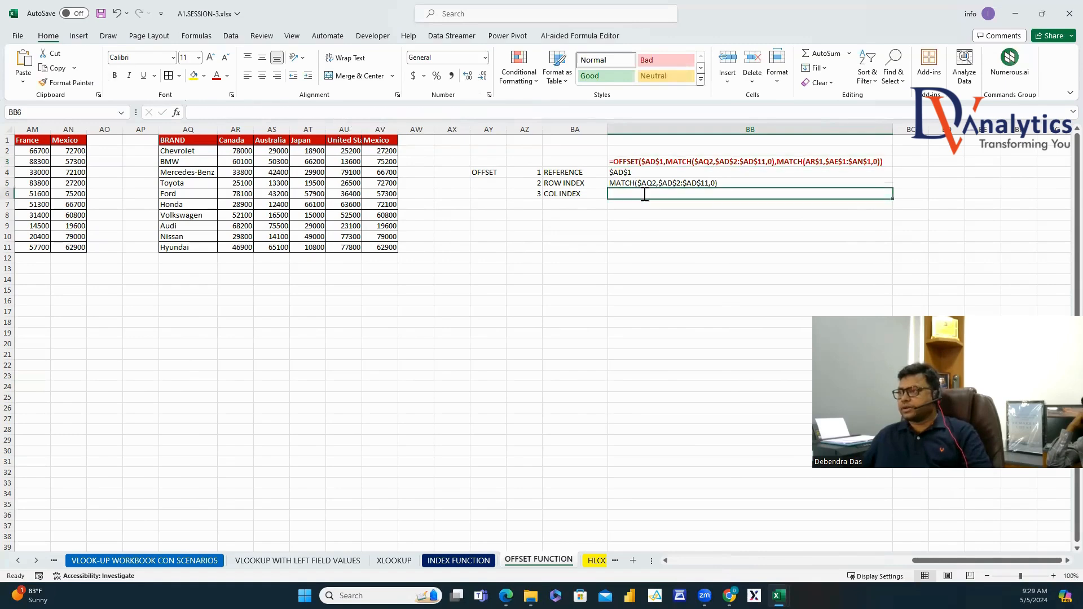
text(MATCH(AR$1,$AE$1:$AN$1,0))
click(617, 234)
Make the argument labels and the OFFSET title dark red and bold.
drag(568, 171, 555, 188)
ctrl+click(488, 172)
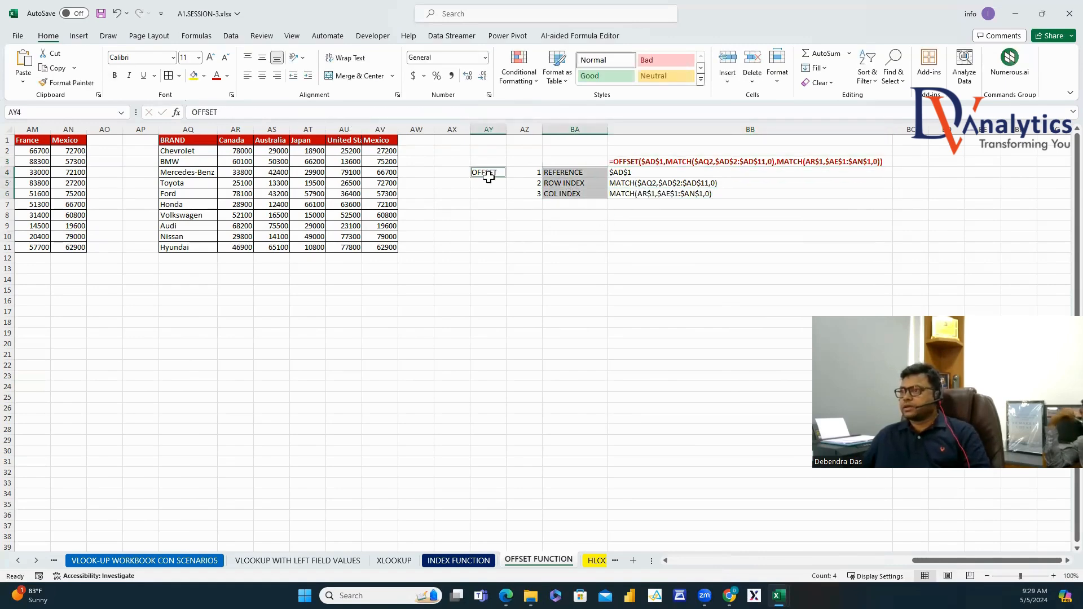
click(217, 75)
click(114, 75)
click(693, 272)
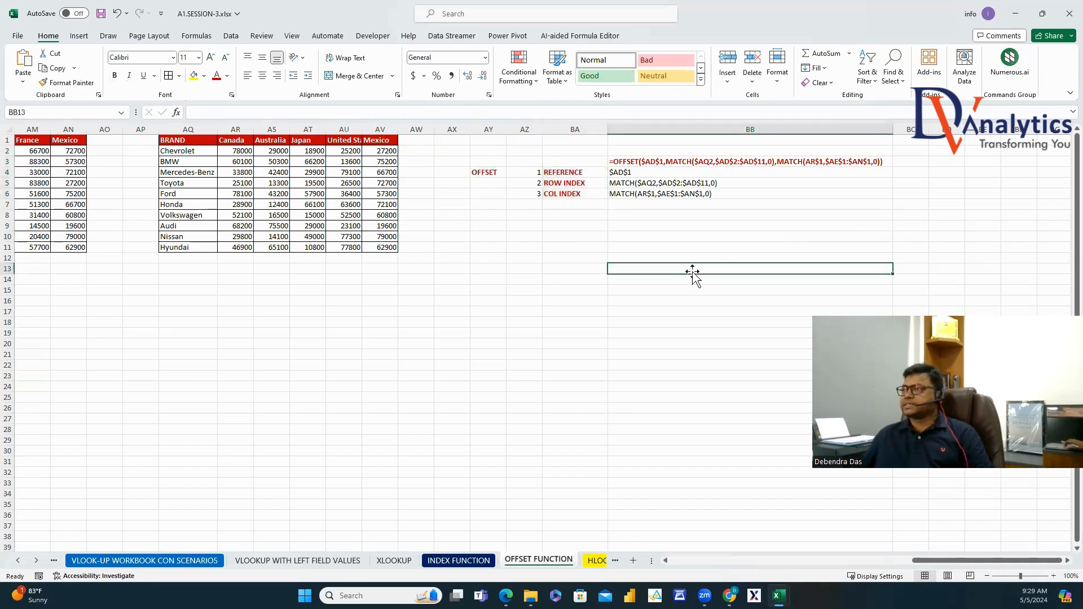
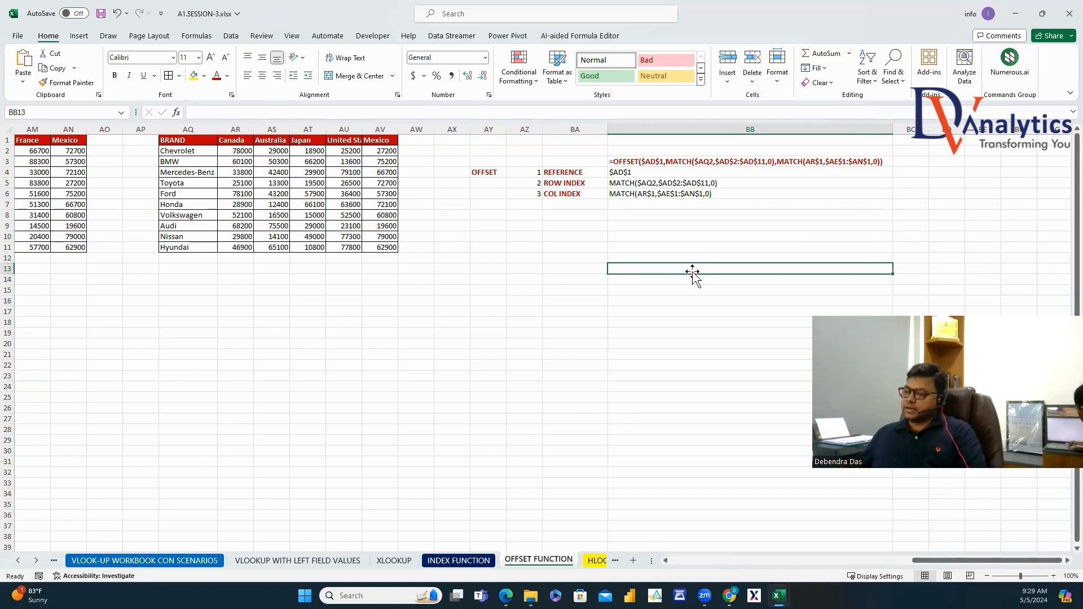
Switch to the HLOOKUP sheet and highlight the score table's subject headings, scores and full range.
click(595, 561)
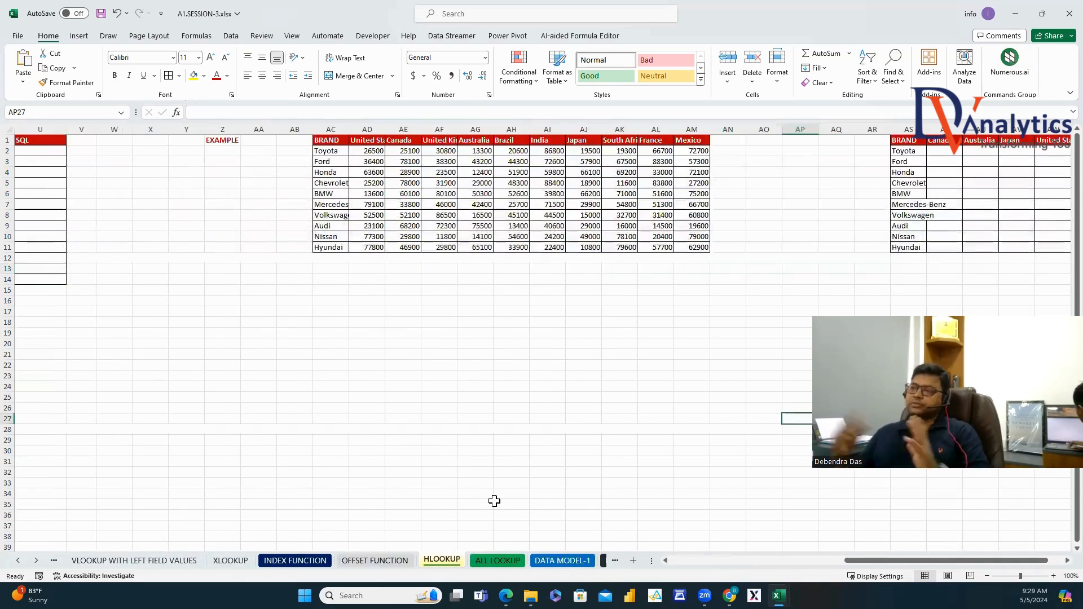
drag(875, 562, 669, 541)
drag(26, 141, 33, 279)
drag(93, 141, 431, 142)
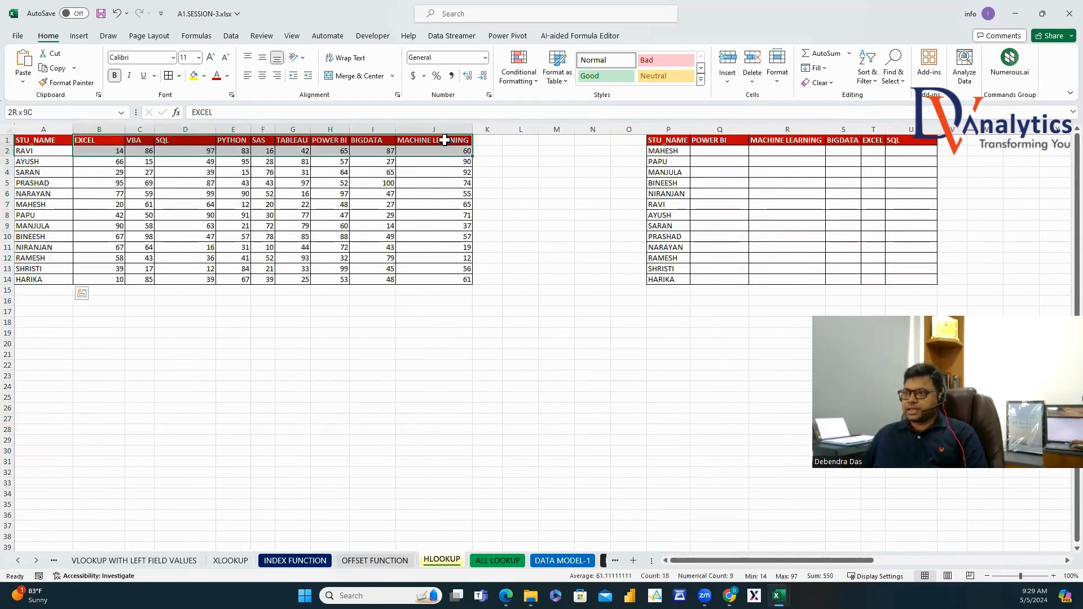
drag(99, 151, 416, 285)
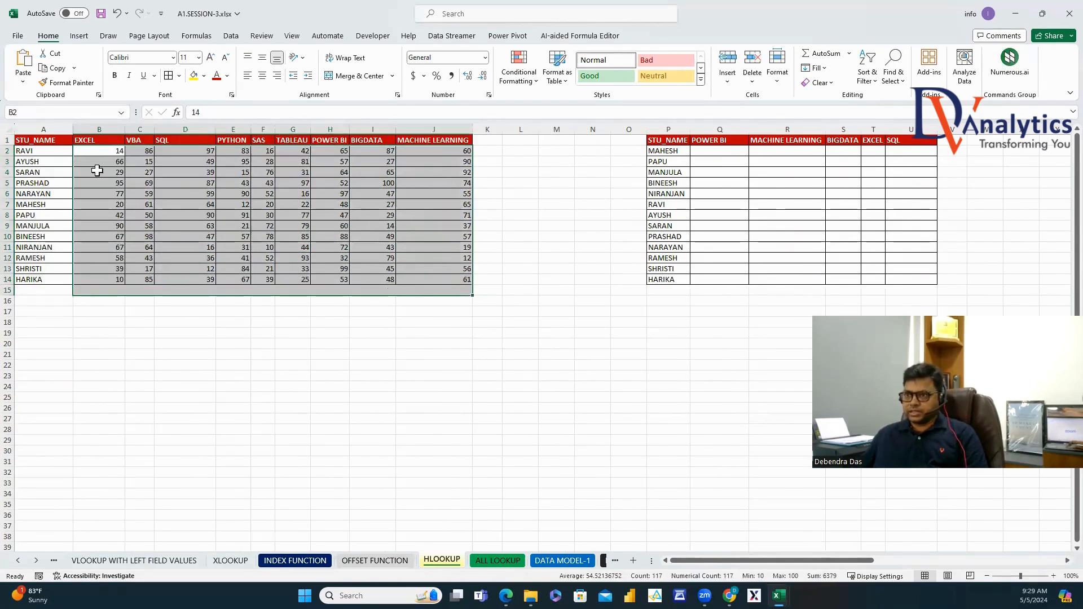
drag(33, 141, 444, 280)
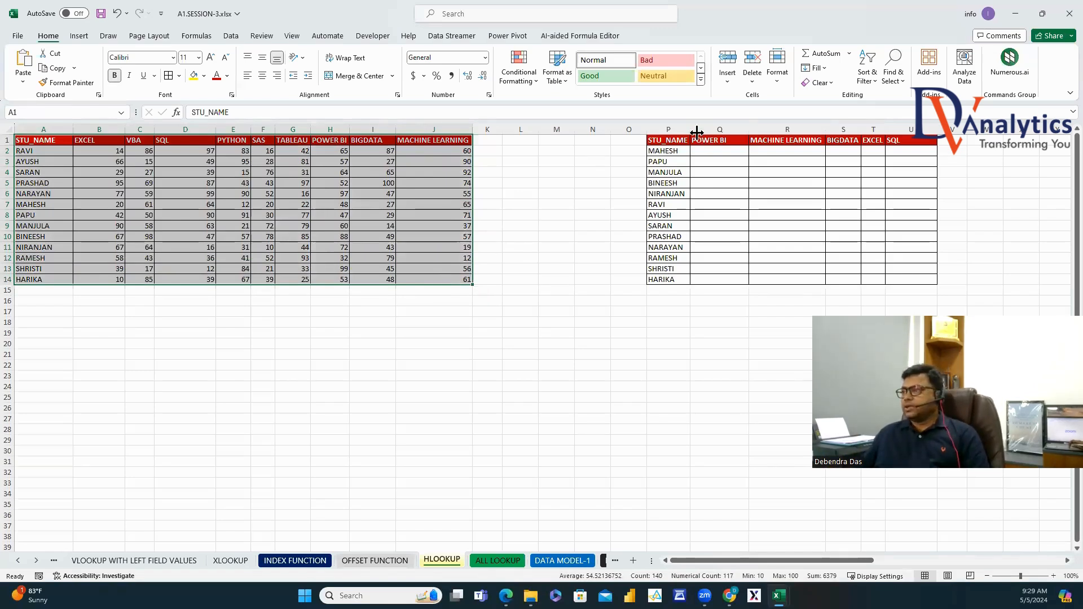
Highlight the lookup grid's student names and empty result cells, then abandon a draft HLOOKUP in Q2.
drag(664, 151, 664, 279)
click(721, 144)
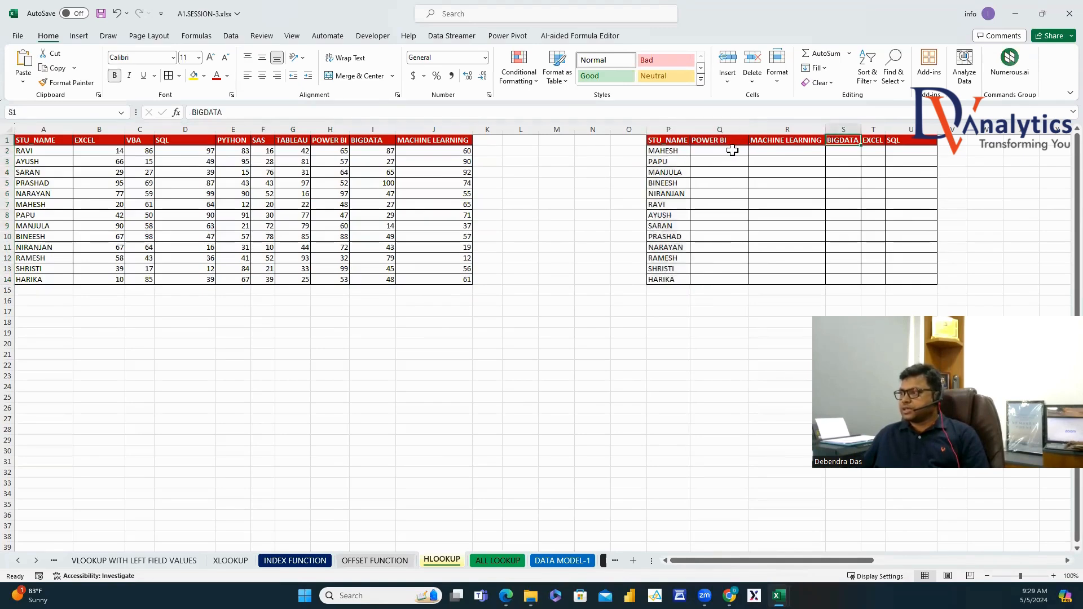
drag(722, 151, 900, 278)
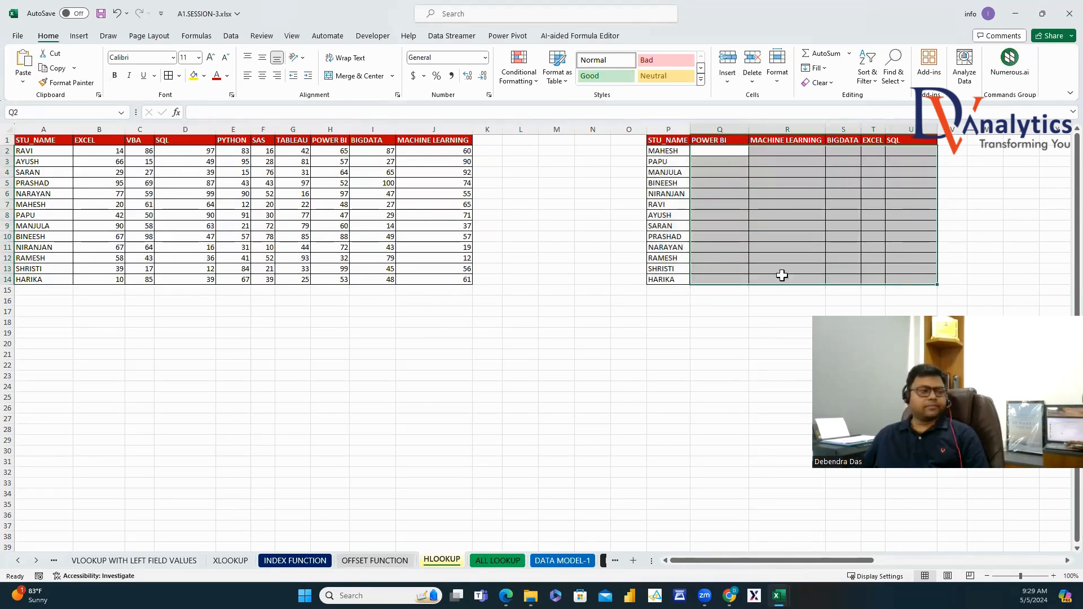
click(714, 152)
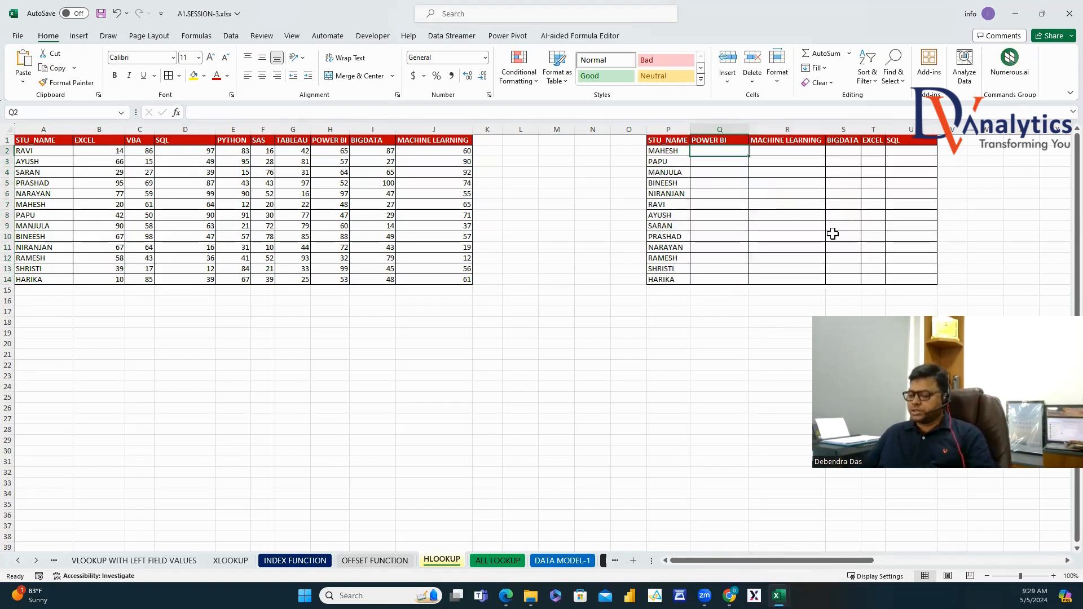
text(=O)
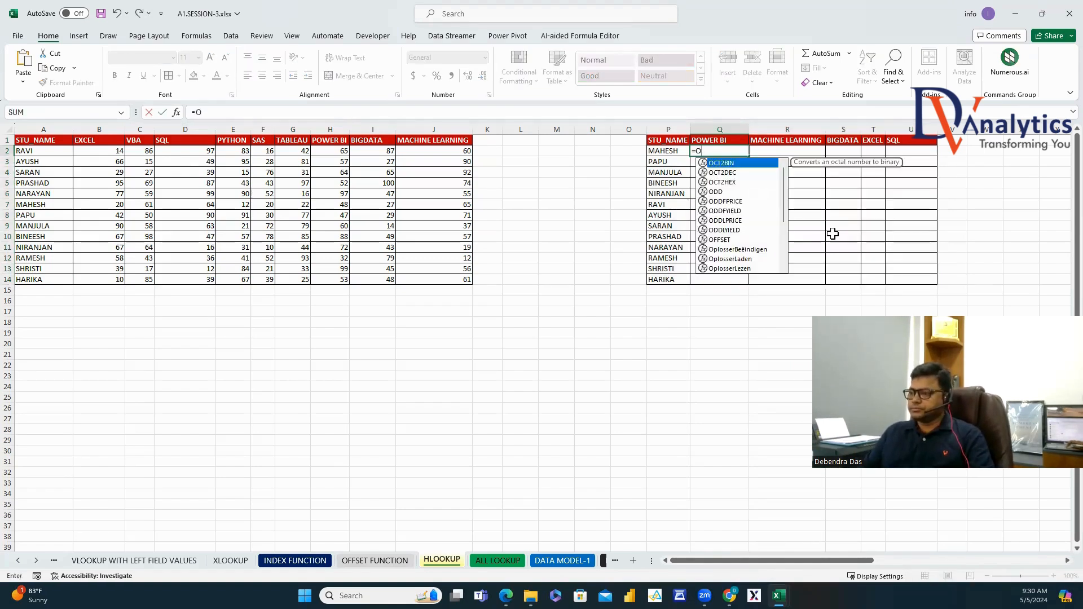
key(BackSpace)
text(HLO)
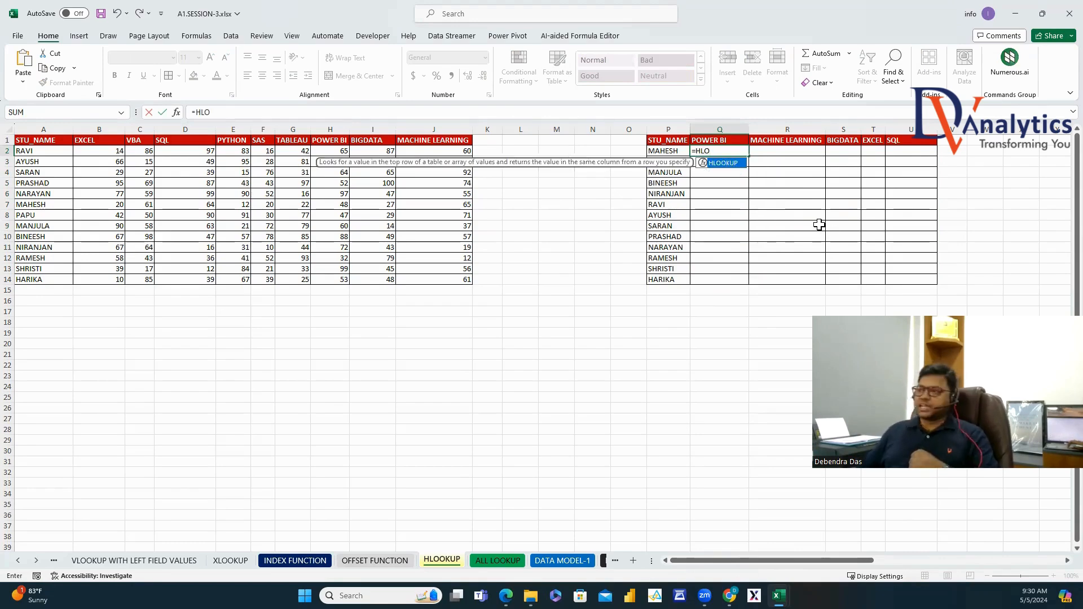
key(Escape)
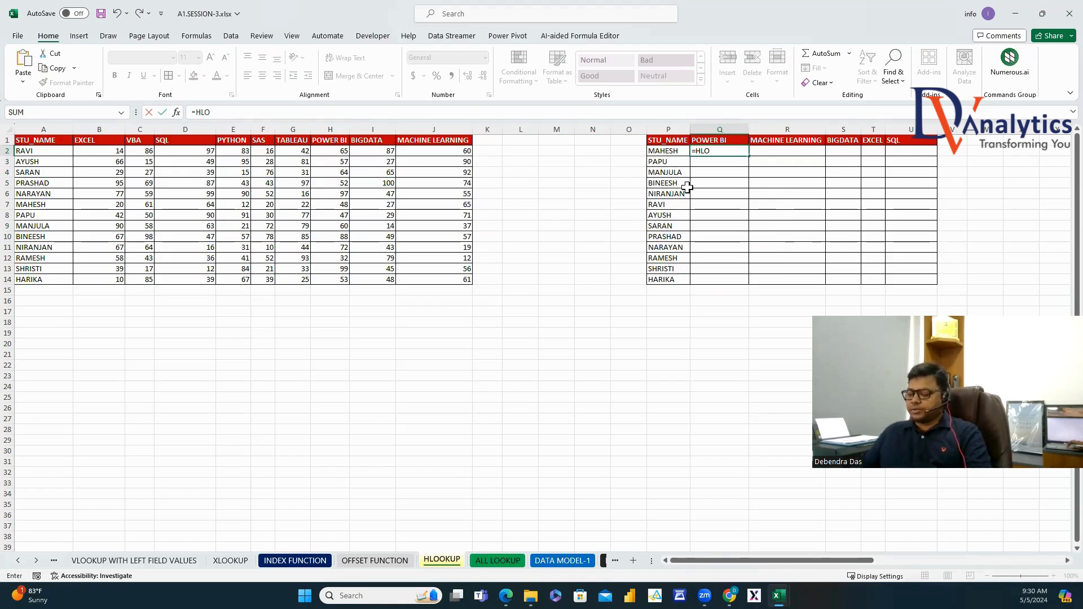
key(BackSpace)
key(Escape)
key(Escape)
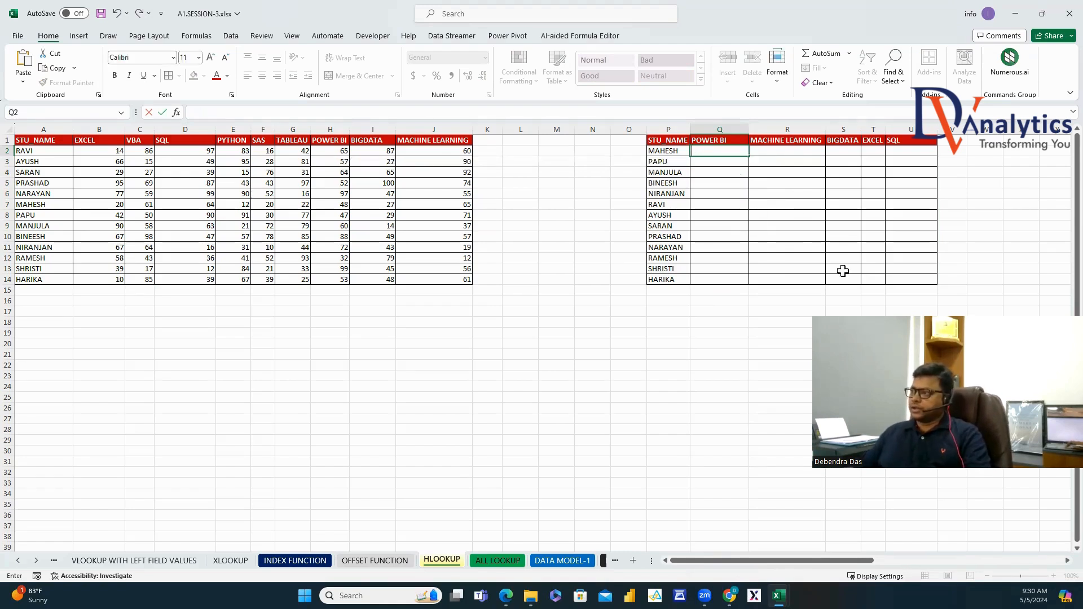
Point out the EXCEL, VBA, SQL, PYTHON, SAS and TABLEAU columns and the grid's subject header row.
drag(592, 184, 593, 175)
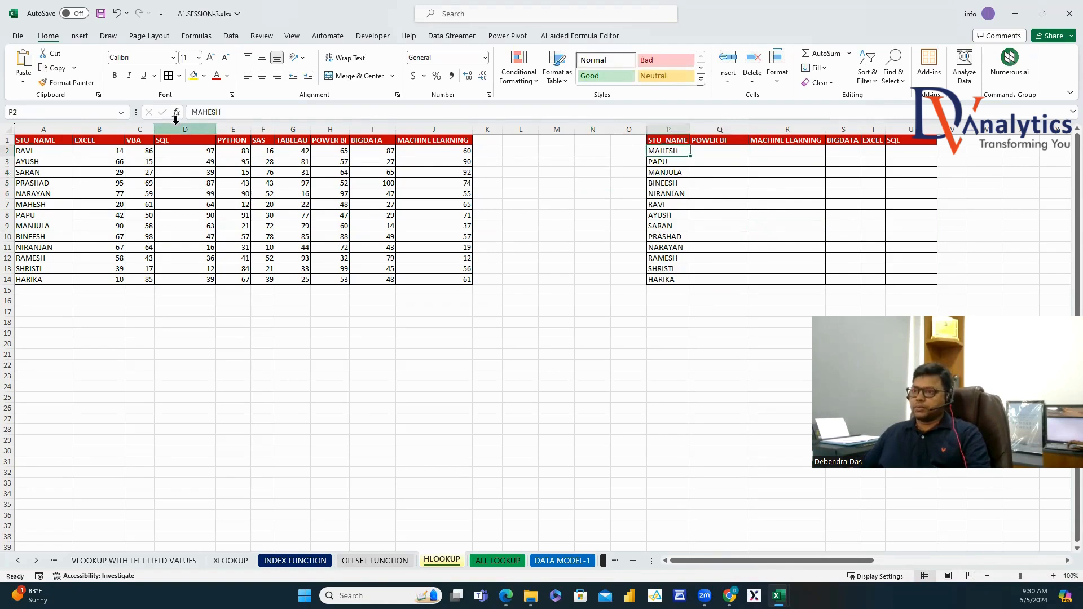
drag(110, 140, 146, 257)
drag(182, 140, 186, 258)
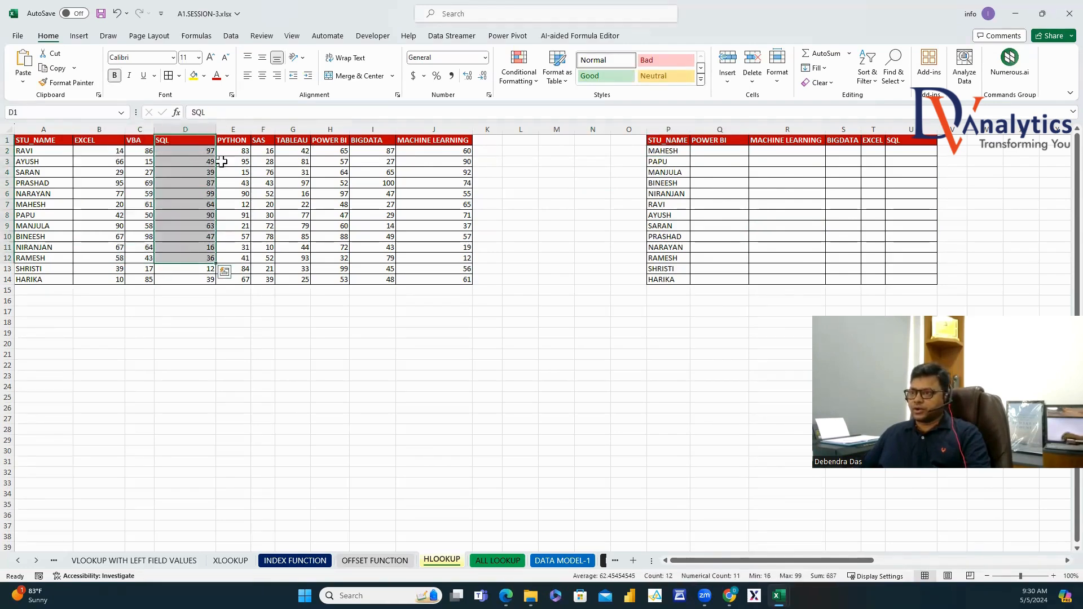
drag(232, 140, 233, 258)
drag(263, 140, 293, 269)
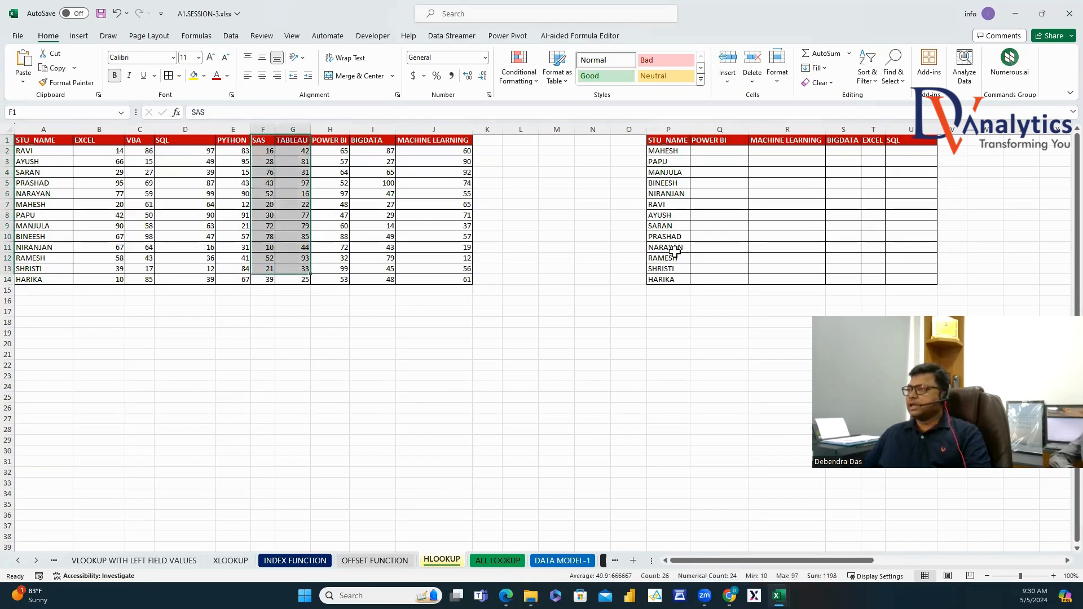
click(714, 154)
drag(672, 140, 911, 140)
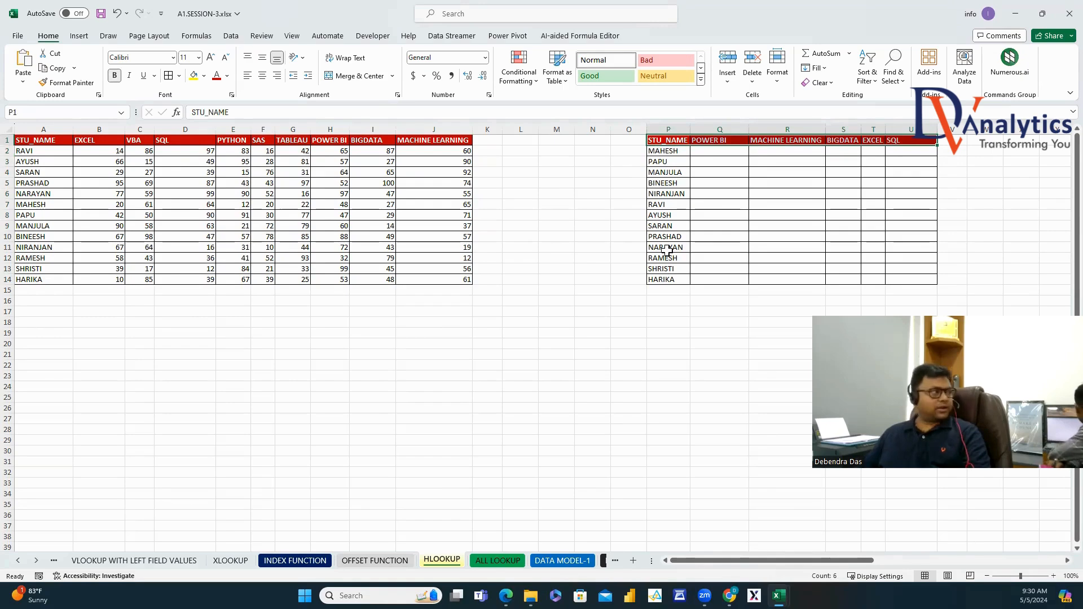
click(711, 152)
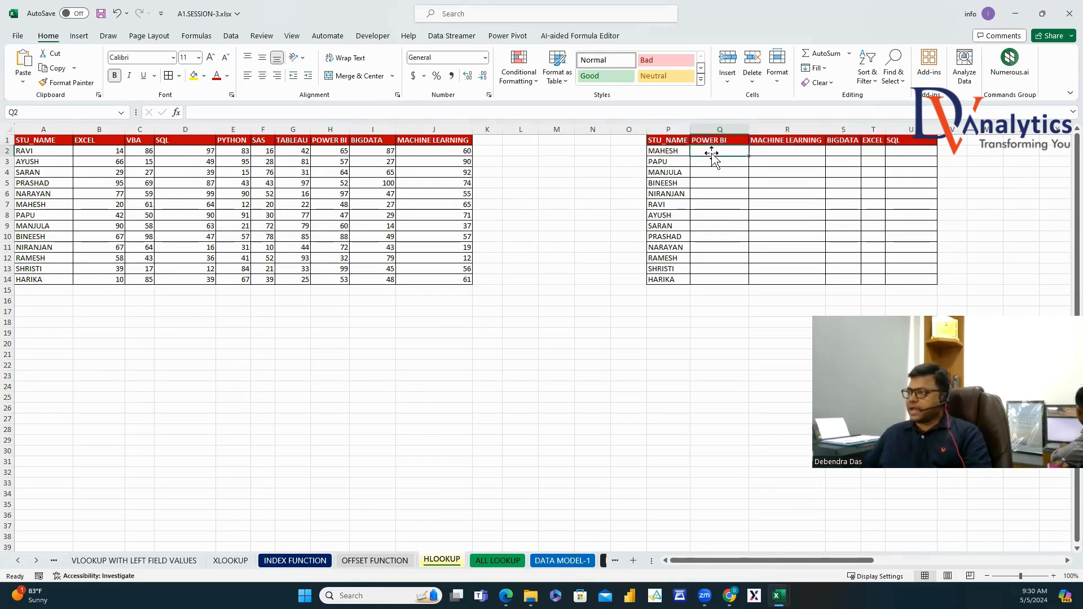
Enter =HLOOKUP(Q1,A1:J14,MATCH(P2,A1:A14,0),0) in Q2, returning MAHESH's POWER BI score of 48.
text(=HLO)
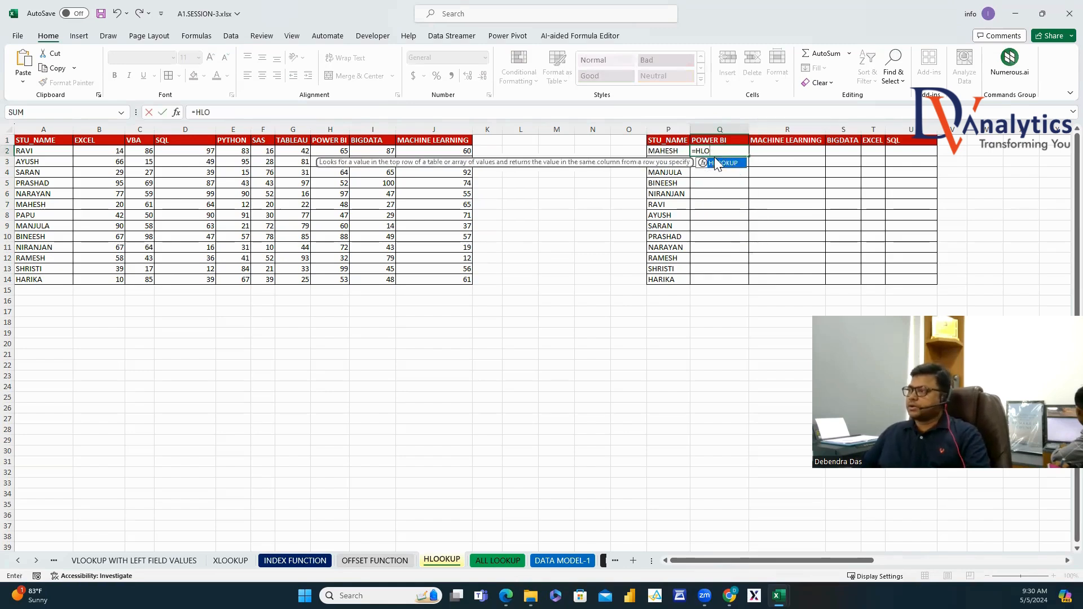
double_click(720, 164)
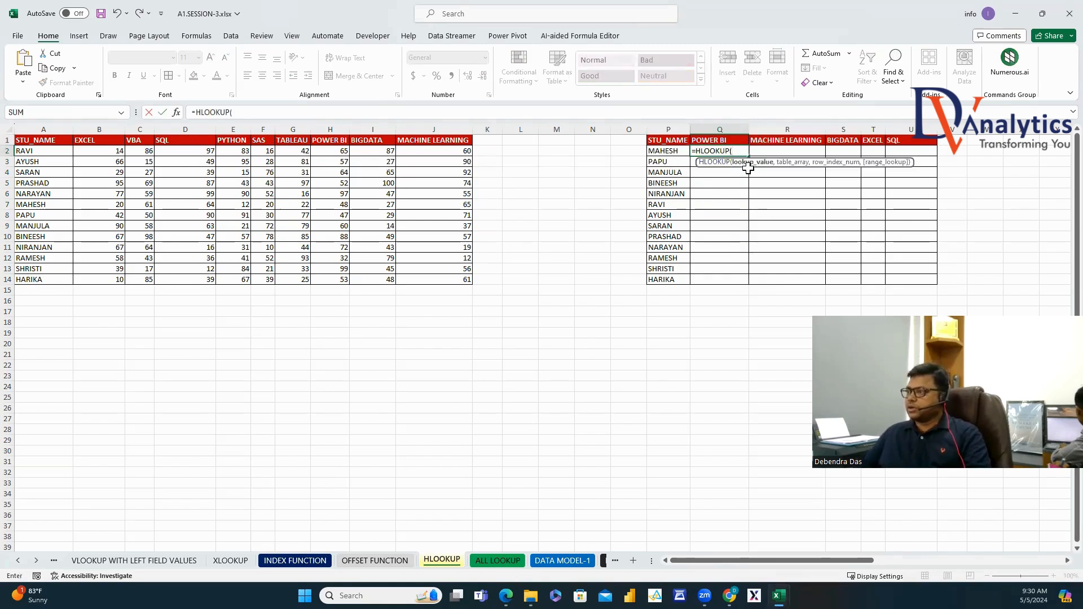
click(715, 140)
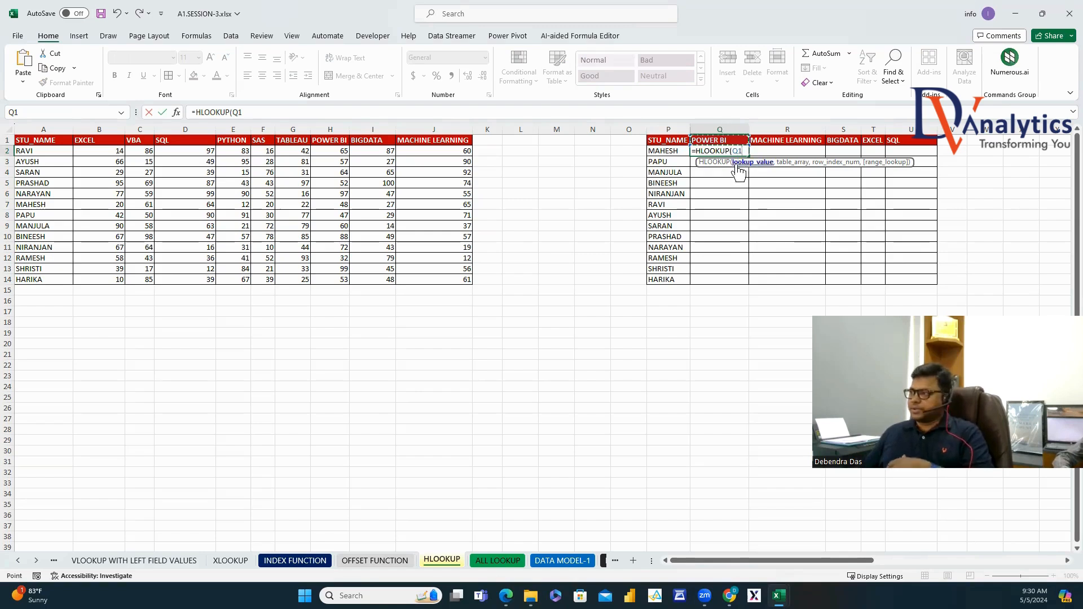
text(,)
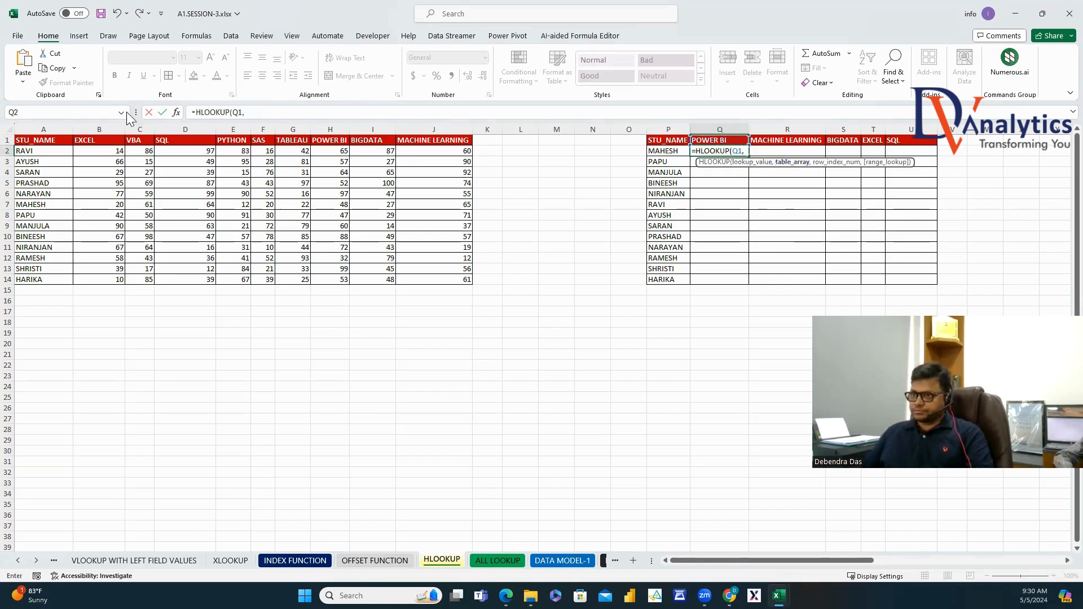
drag(34, 140, 431, 272)
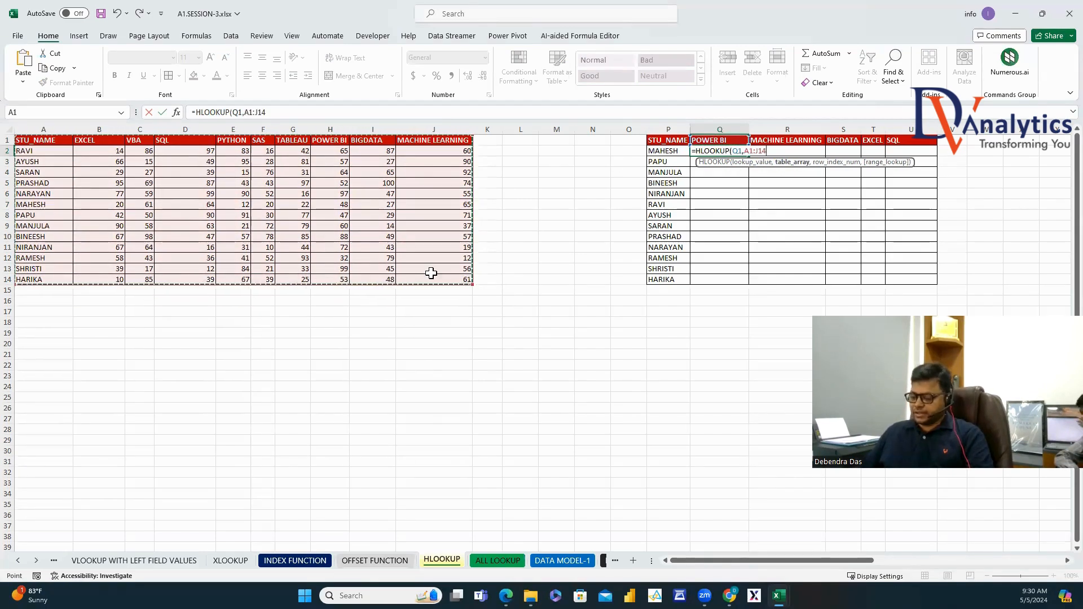
text(,)
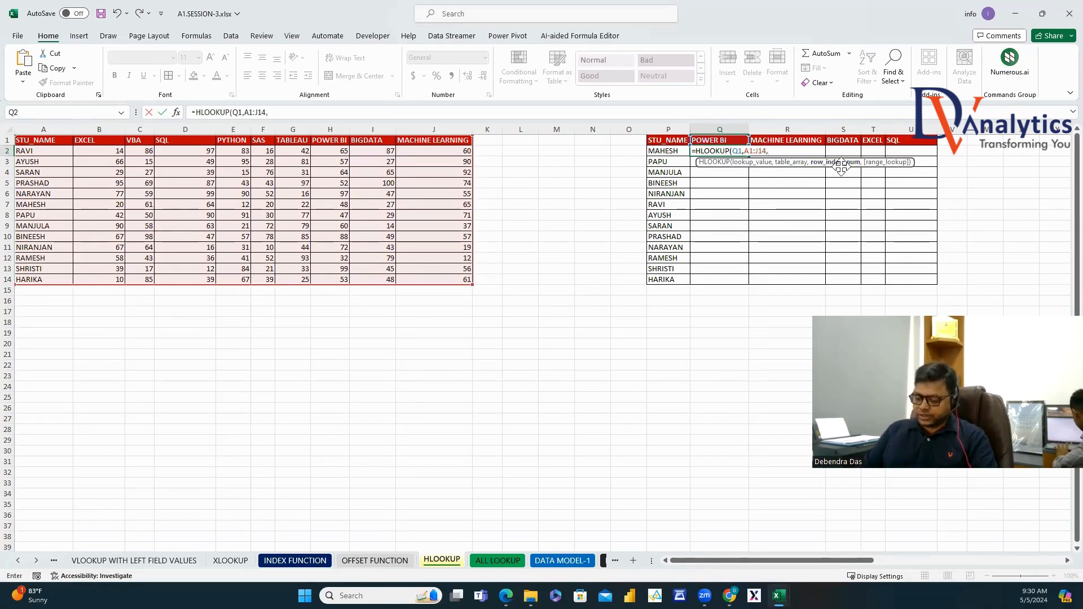
text(MATCH()
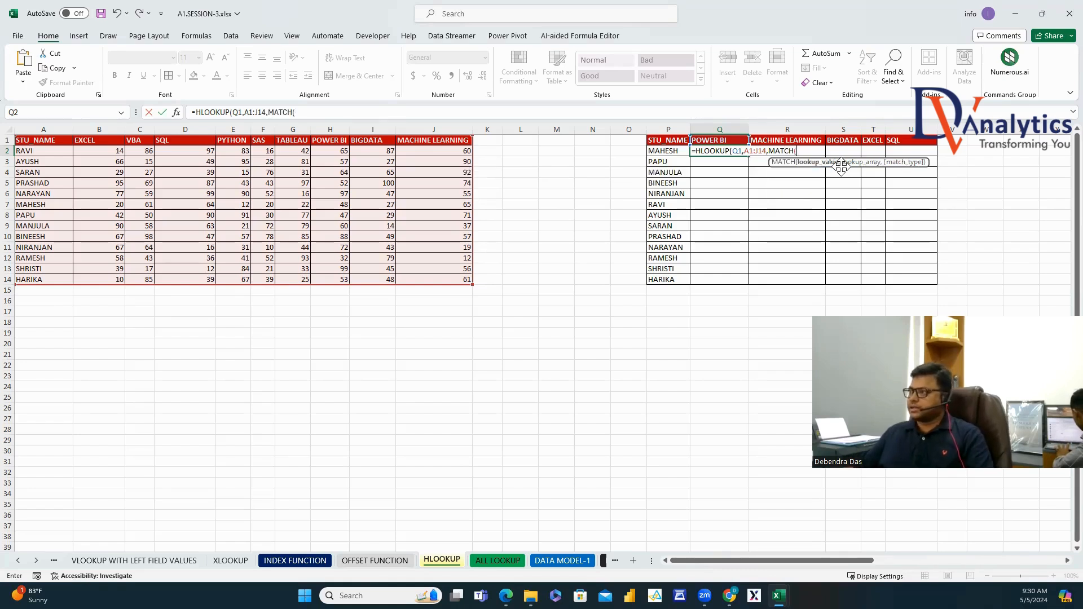
click(671, 150)
text(,)
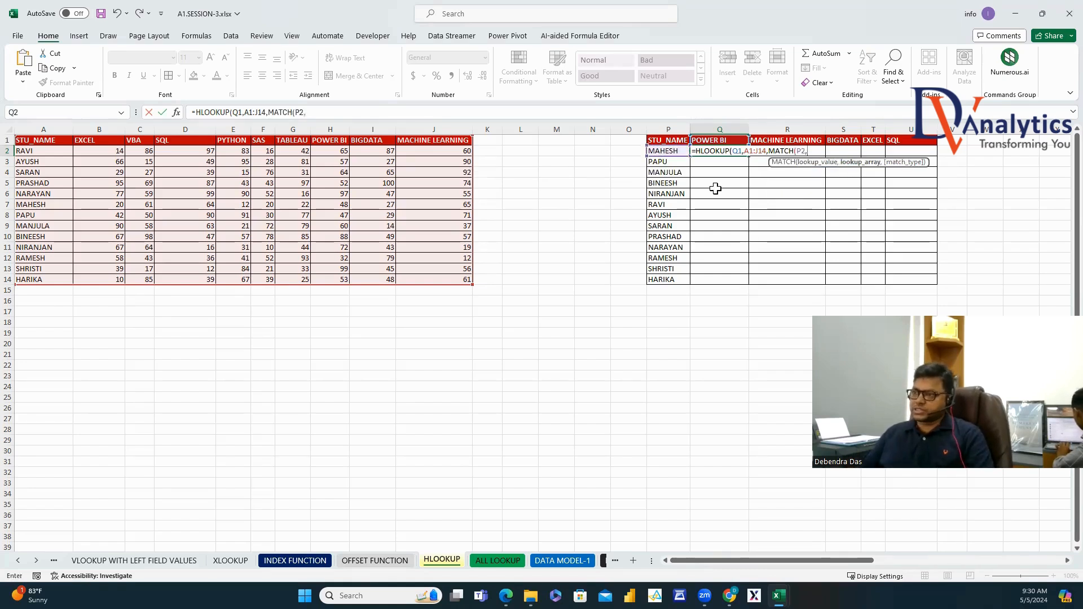
drag(47, 138, 63, 274)
text(,0)
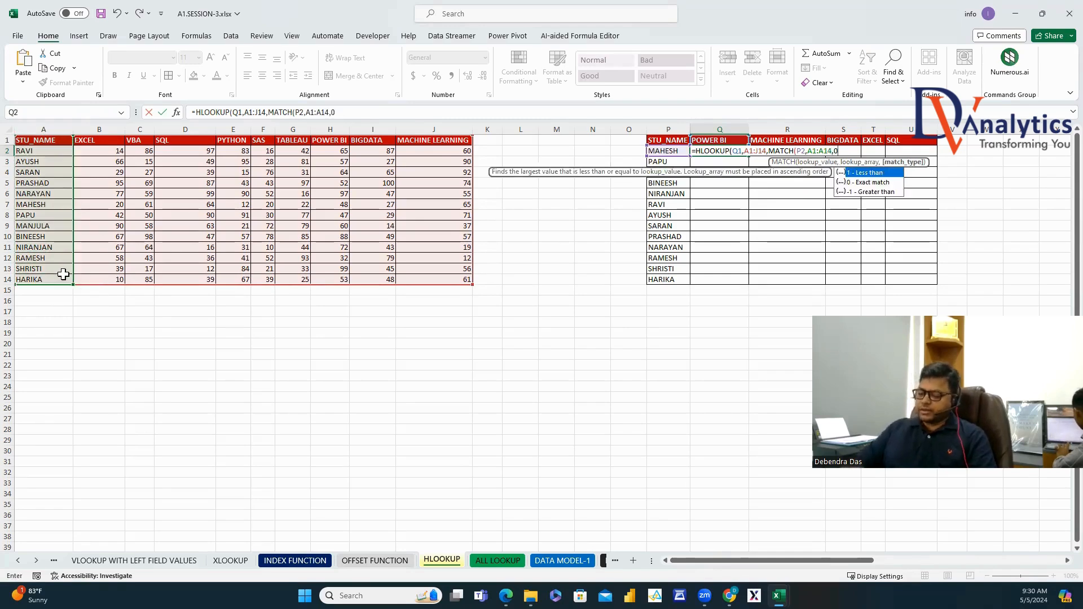
text(),0))
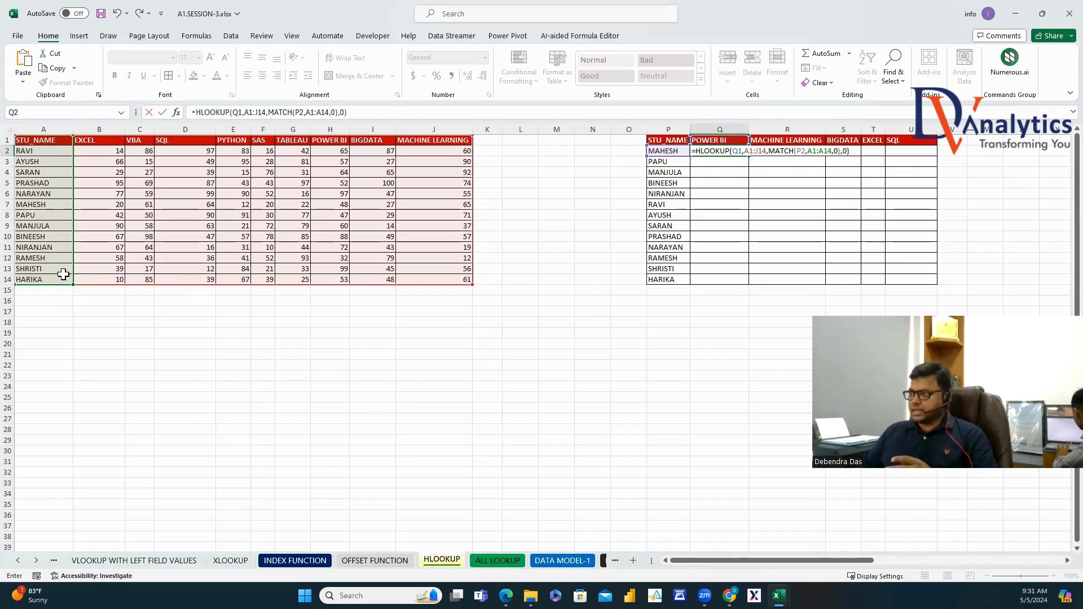
key(Return)
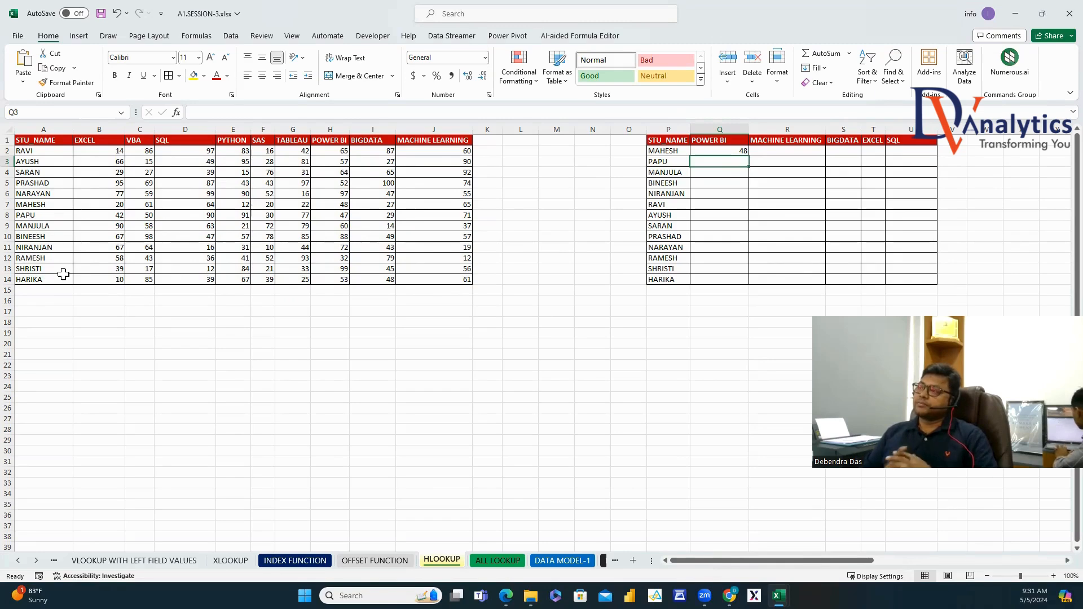
Lock the lookup value row, the table array and MATCH's $A$1:$A$14 range in Q2's formula.
click(729, 153)
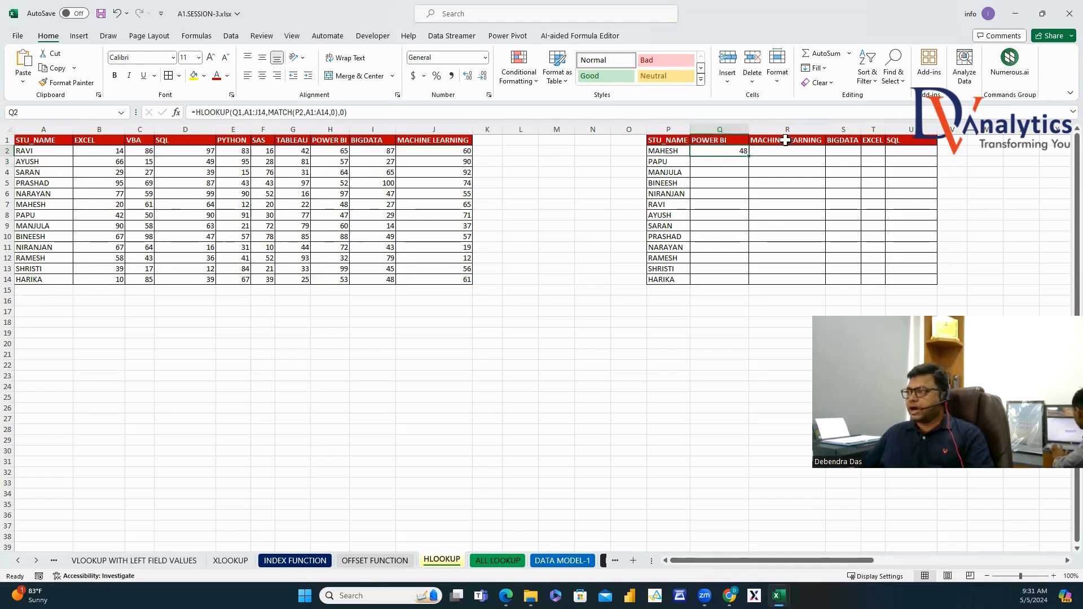
click(240, 114)
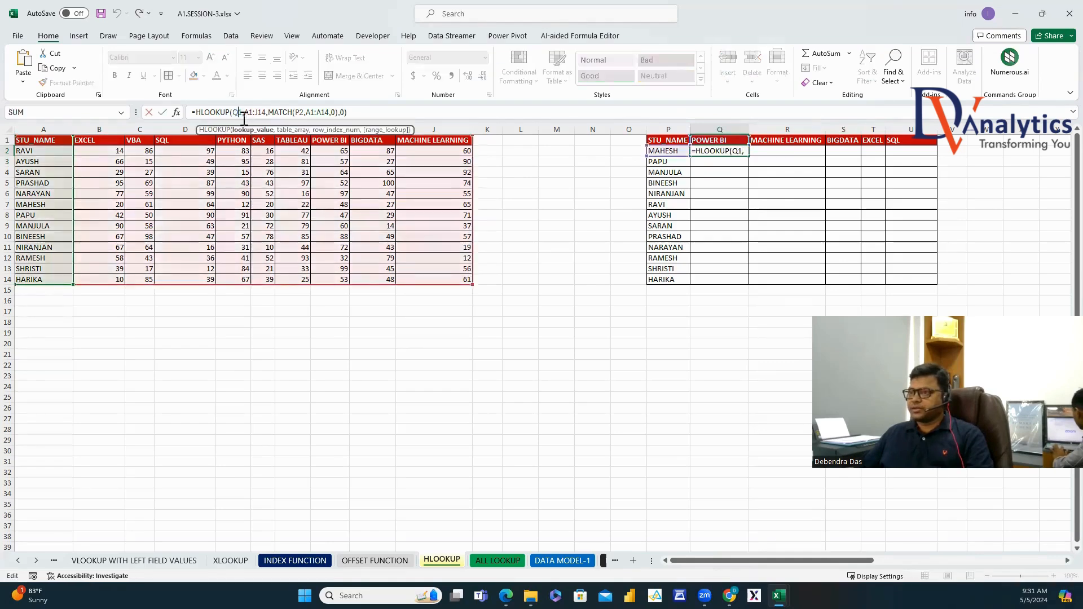
text($)
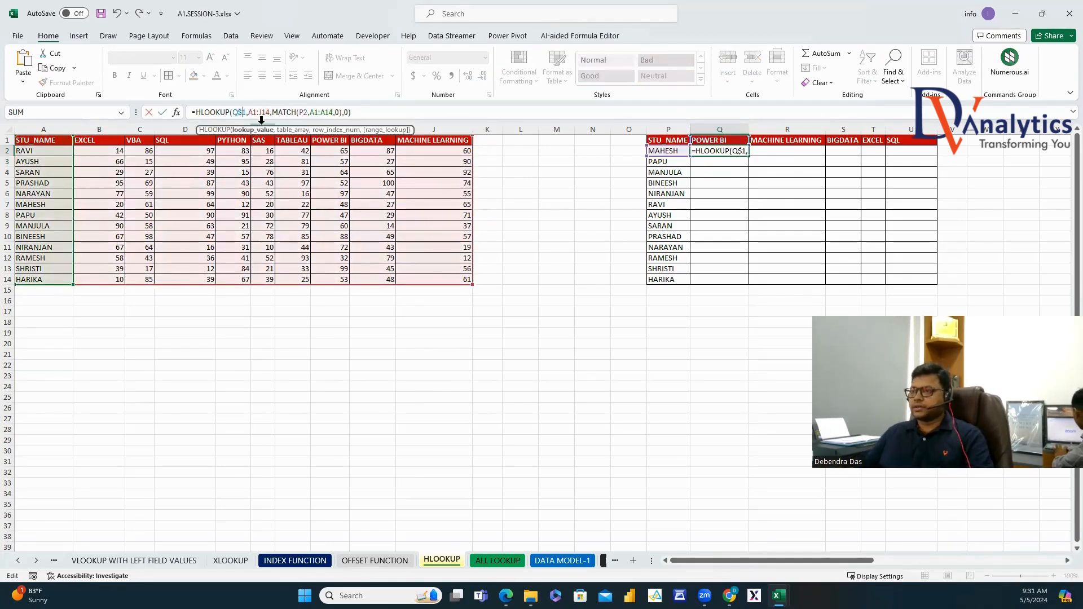
drag(268, 113, 272, 116)
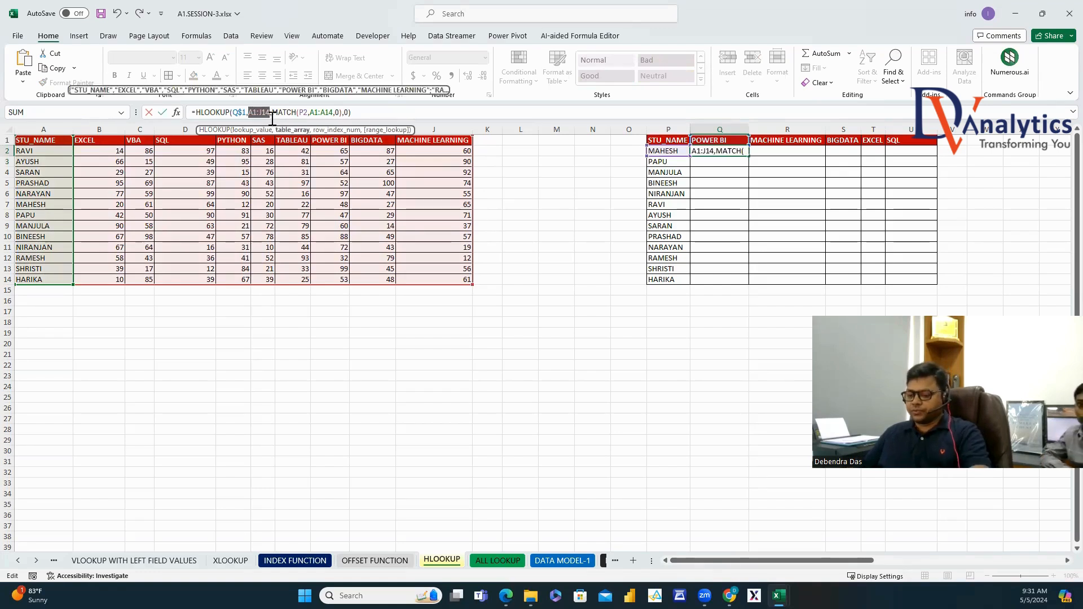
key(F4)
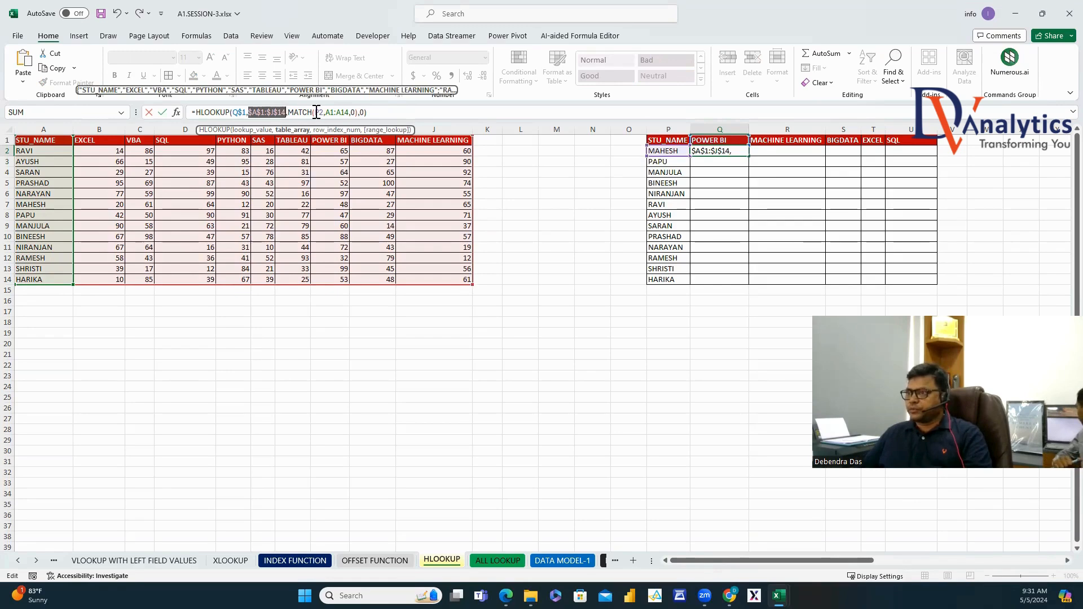
click(317, 112)
text($)
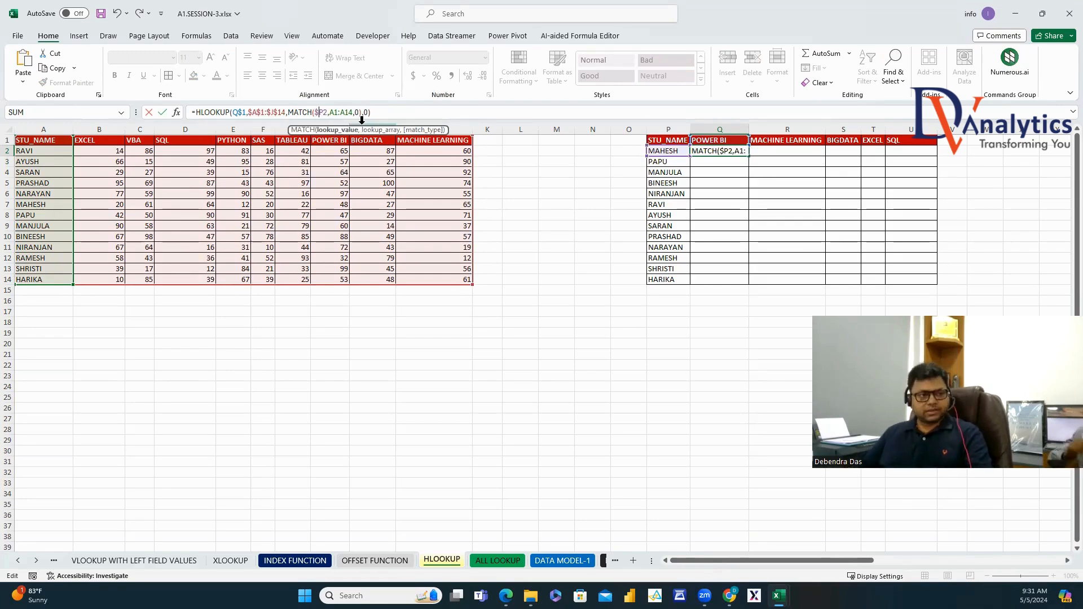
drag(331, 112, 346, 111)
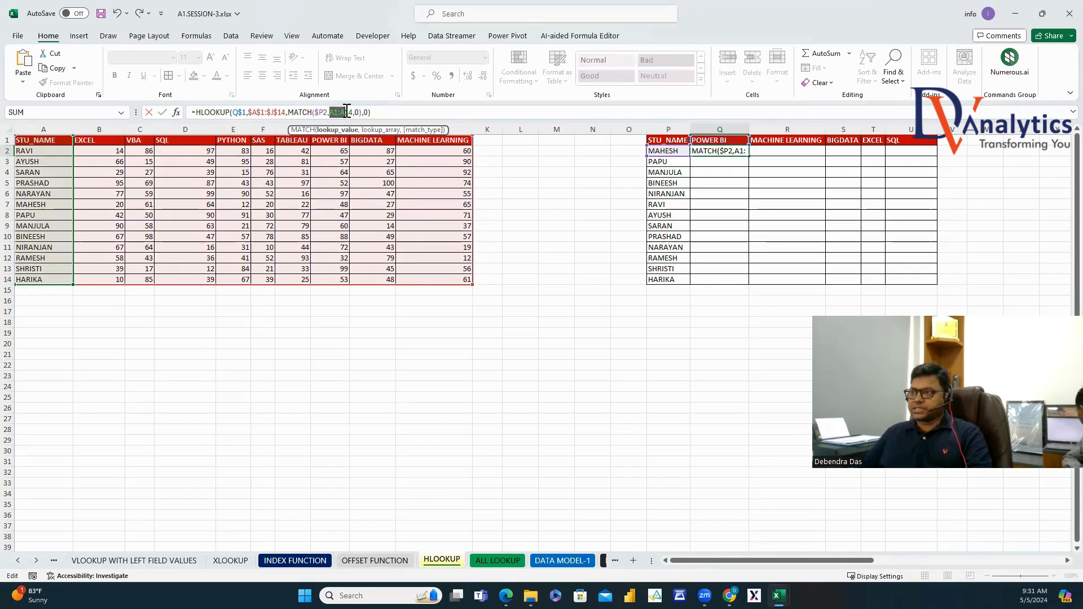
key(F4)
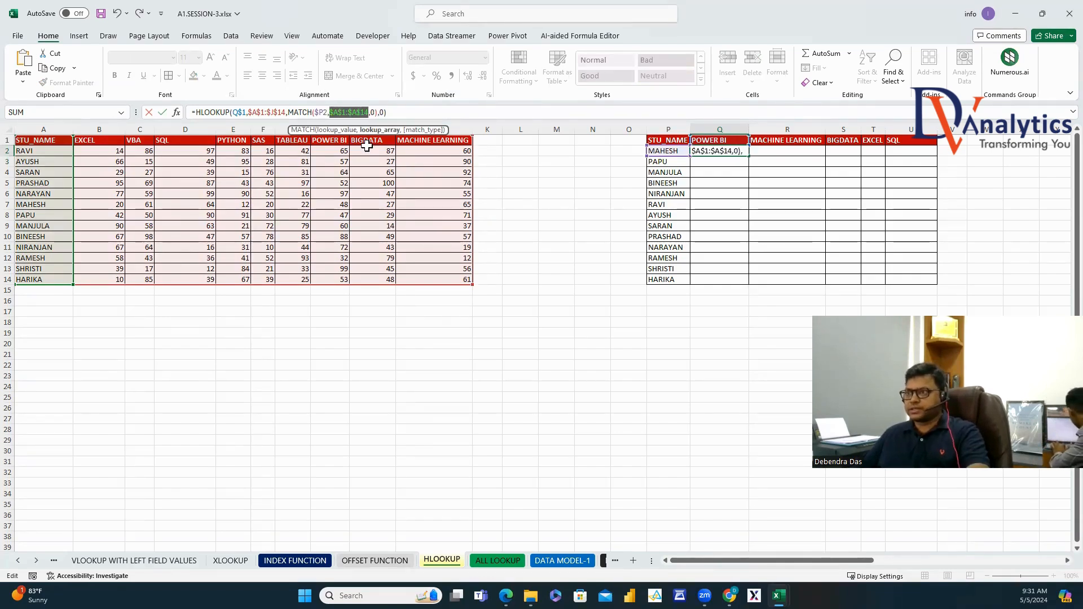
key(Return)
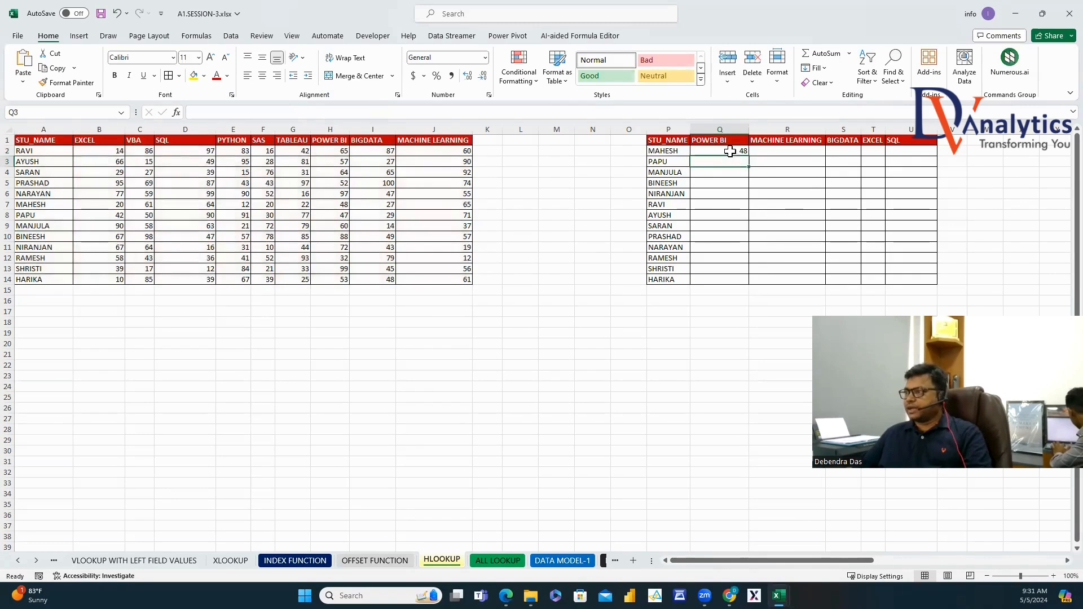
Fill Q2's formula across to the SQL column and down for every student.
click(728, 151)
drag(748, 156, 933, 156)
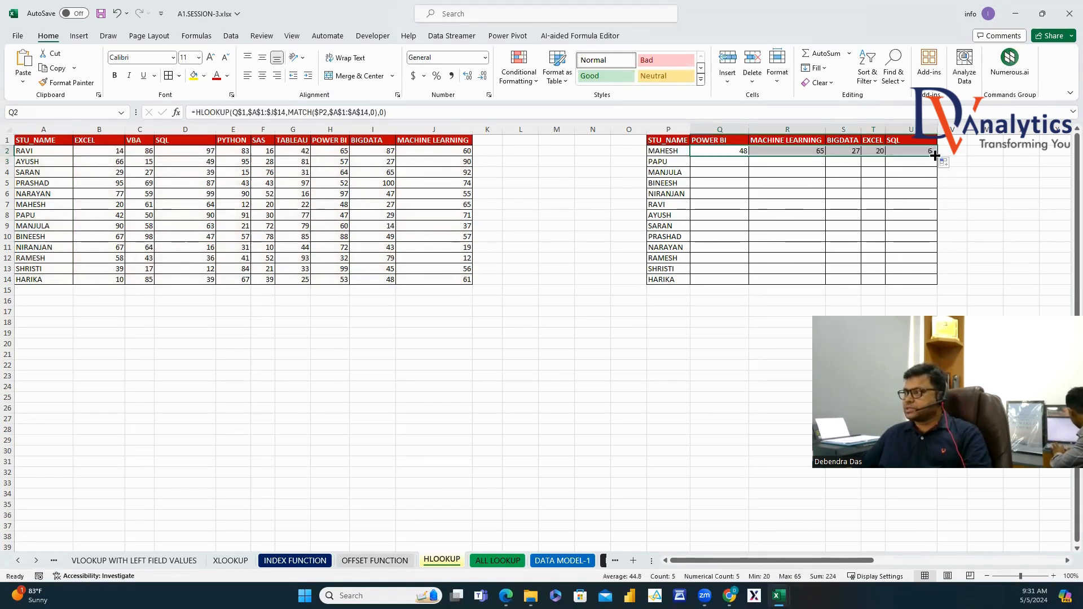
double_click(936, 155)
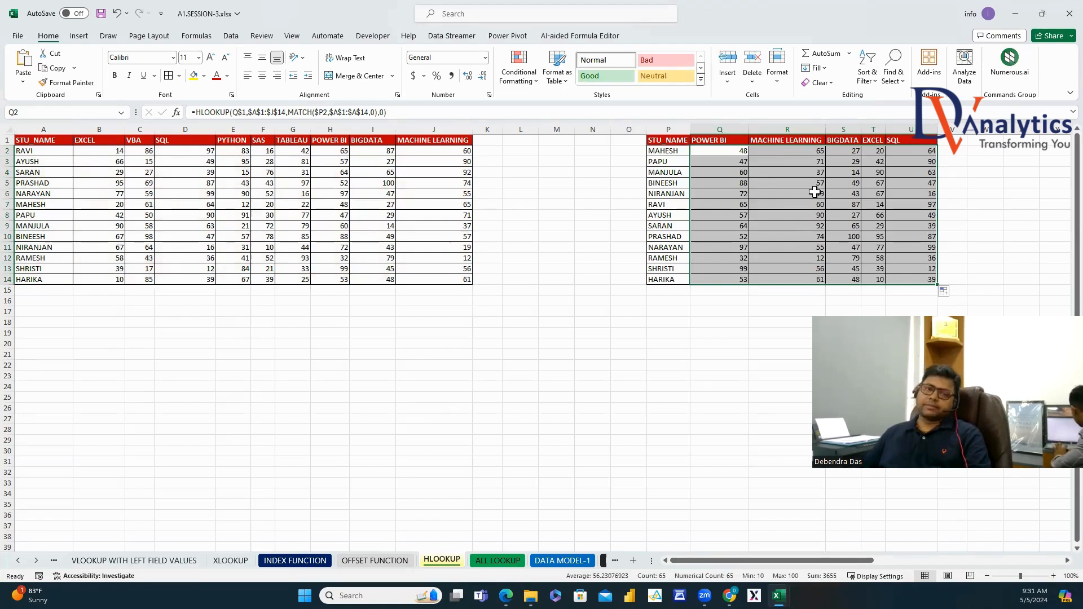
click(389, 323)
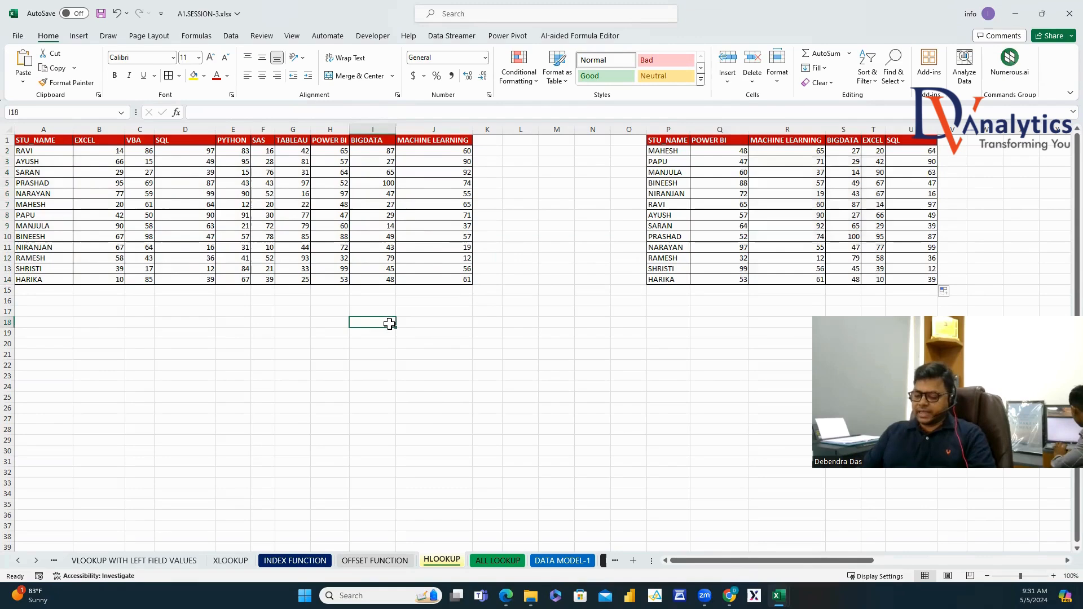
Type the notes HLOOKUP in I18 and HORIZONTAL LOOKUP in J18.
text(HLOOKUP)
click(410, 323)
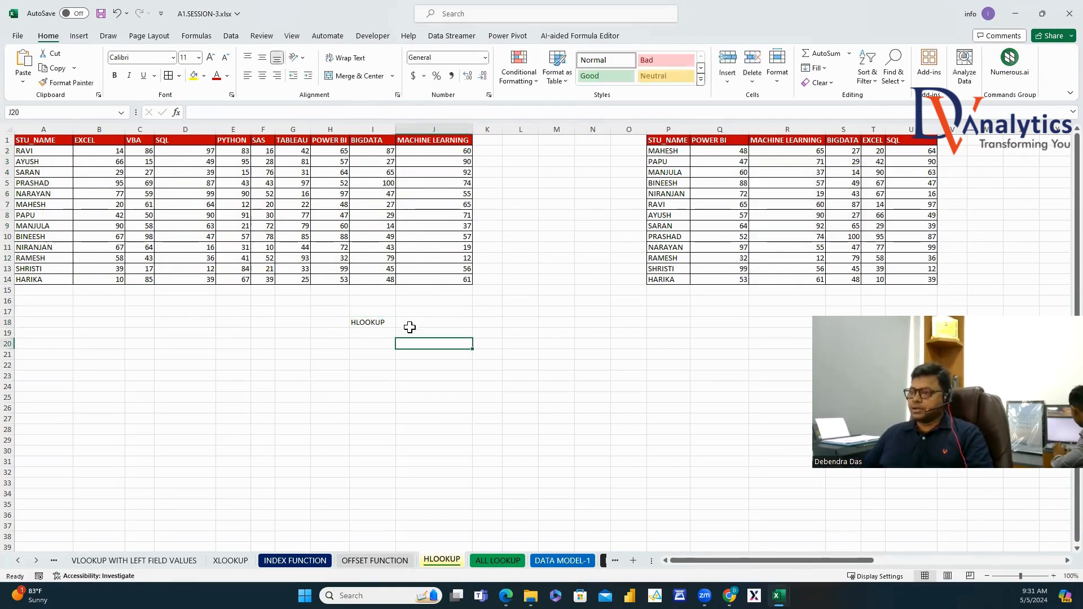
text(HORIZONTAL LOOKUP)
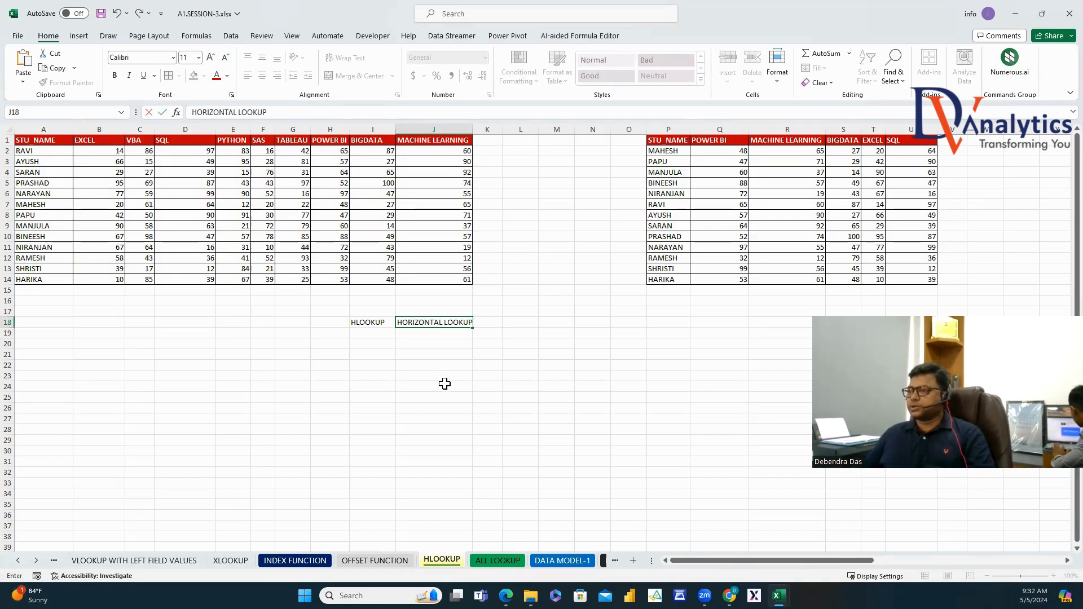
click(486, 325)
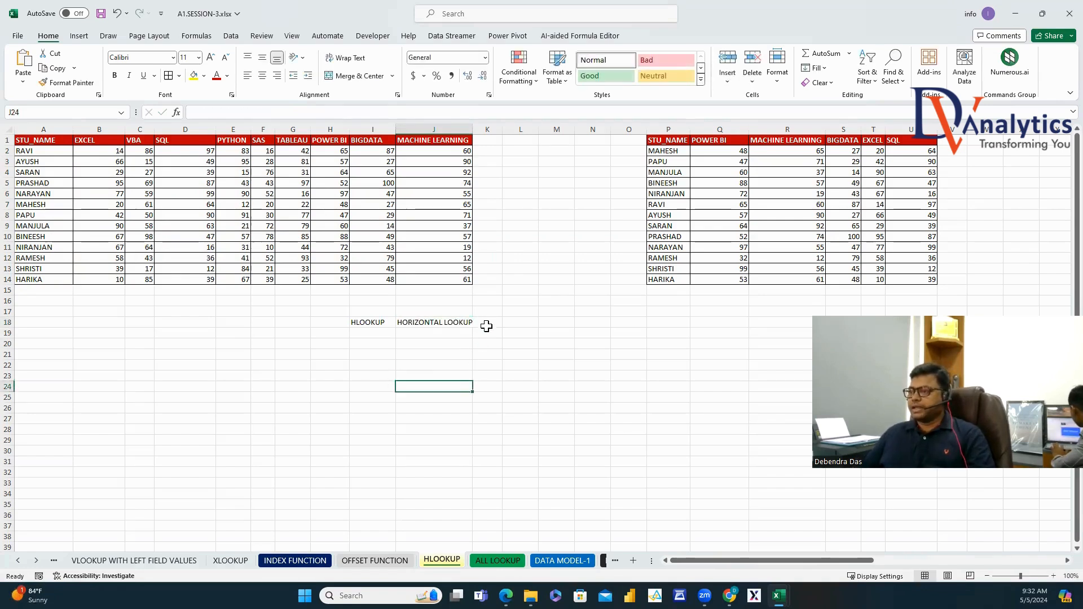
Number the HLOOKUP arguments 1 to 4 in K18:K21.
text(1)
click(489, 330)
key(Return)
text(2)
key(Return)
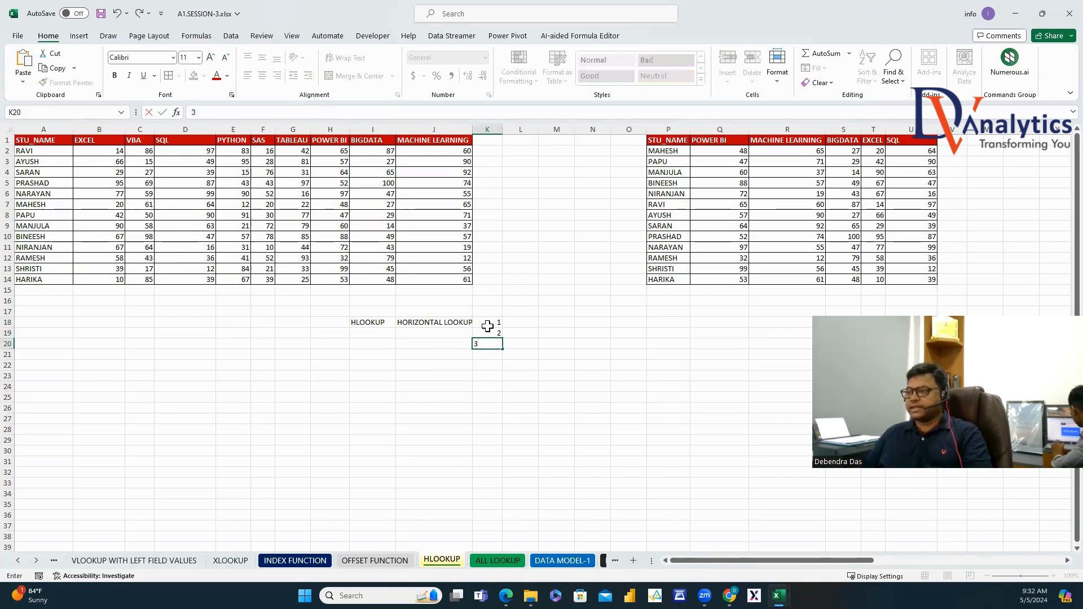
text(3)
key(Return)
text(4)
key(Return)
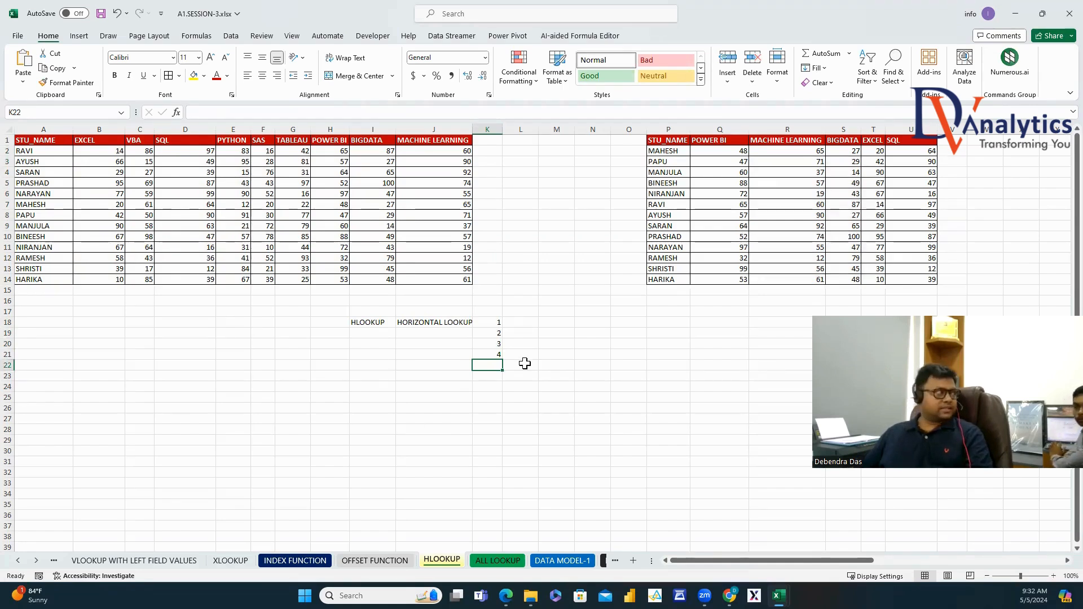
List LOOKUP VALUE, TABLE ARRAY, ROW INDEX and RANGE LOOKUP in L18:L21, fixing the RANEG typo.
click(521, 321)
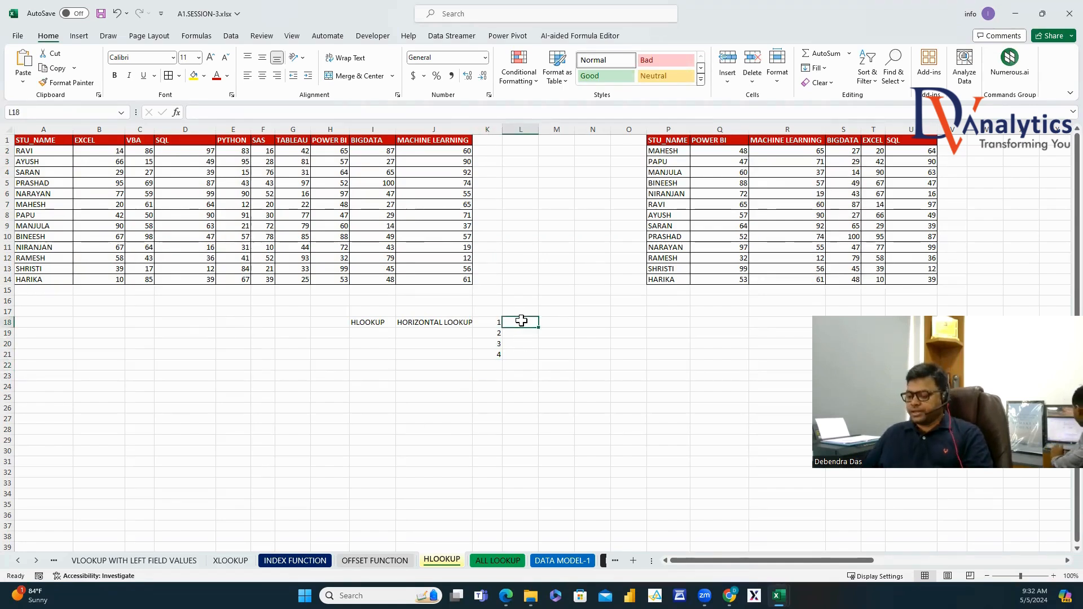
text(LOOKUP VA)
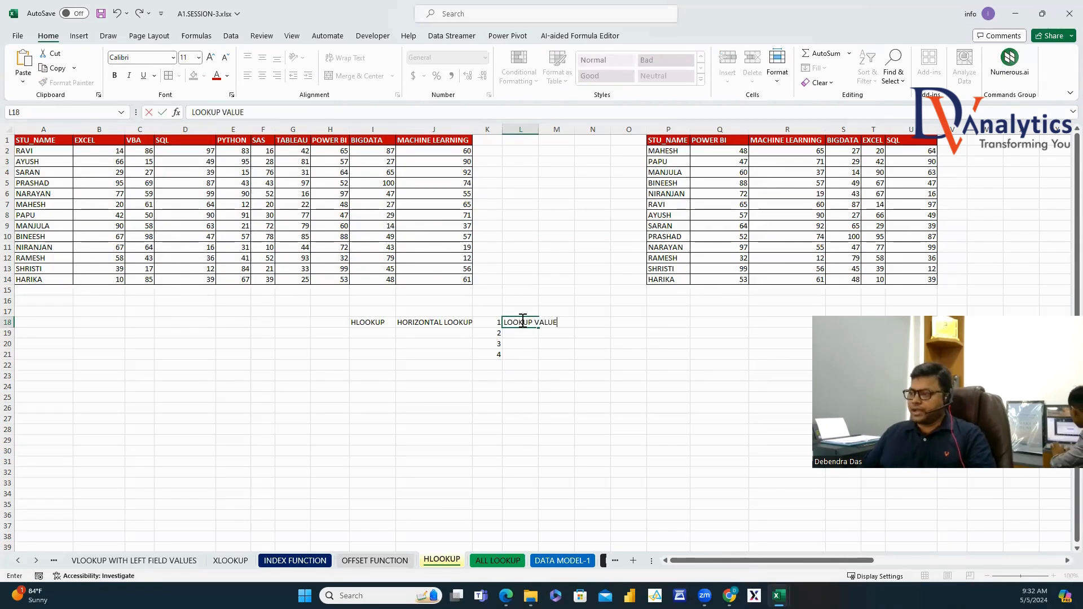
text(LUE)
key(Return)
text(TABLE)
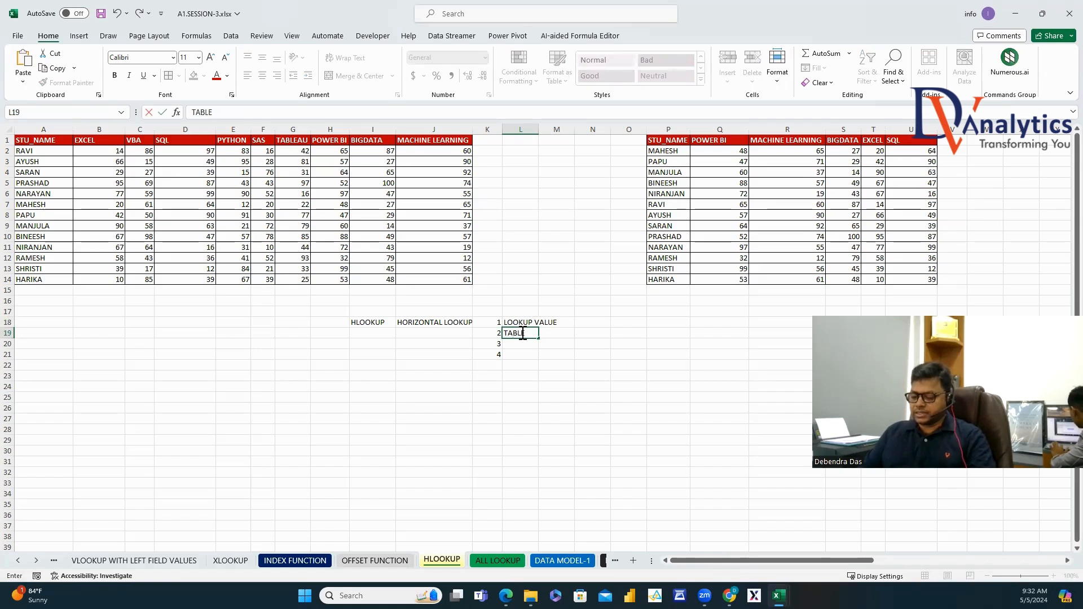
text( ARRAY)
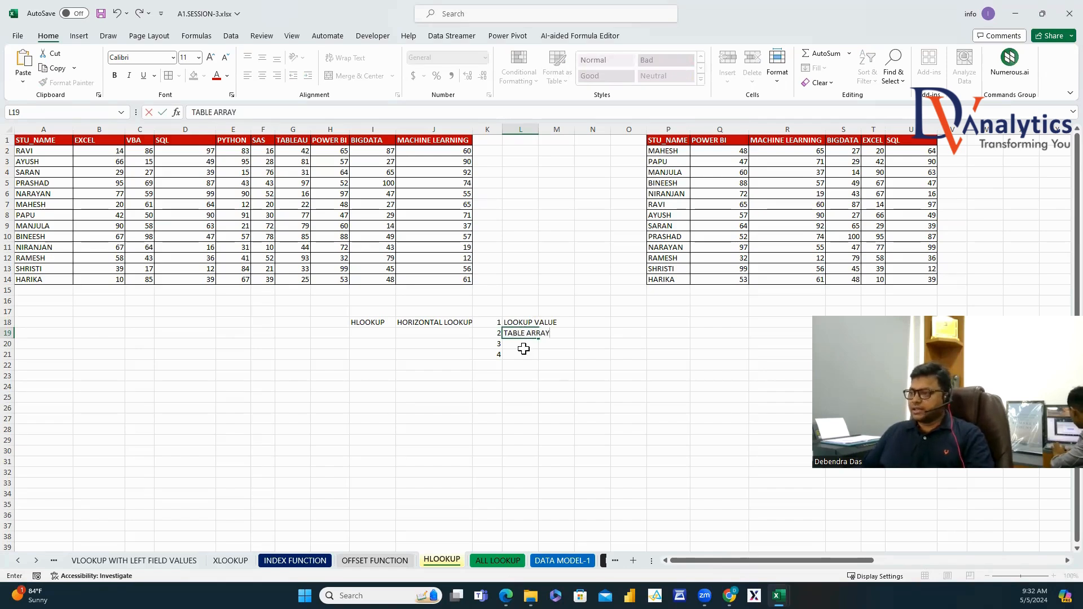
click(520, 348)
text(ROW IND)
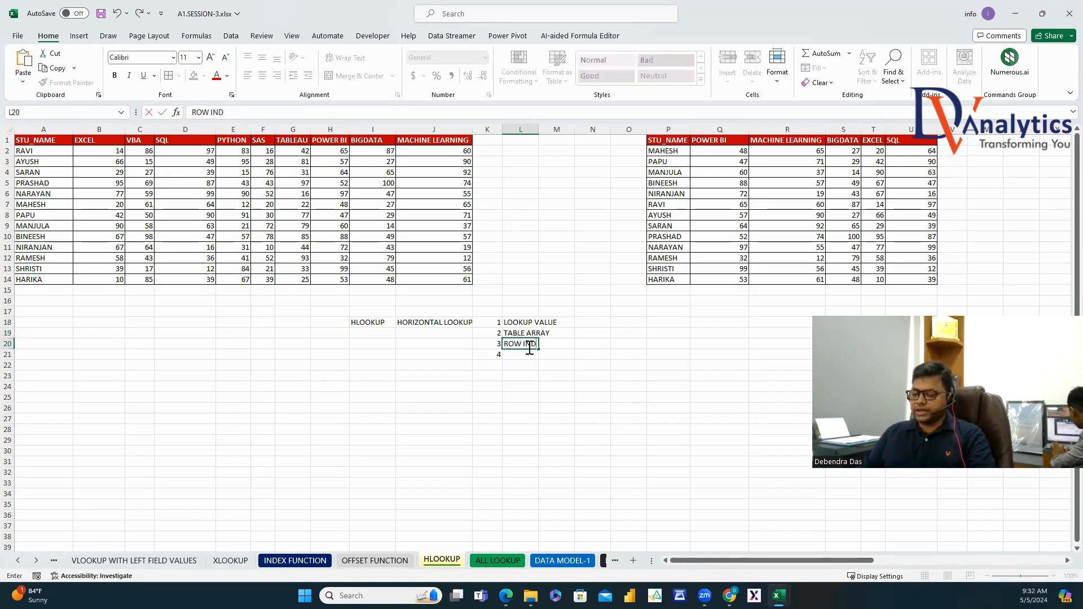
text(EX)
key(Return)
text(RAN)
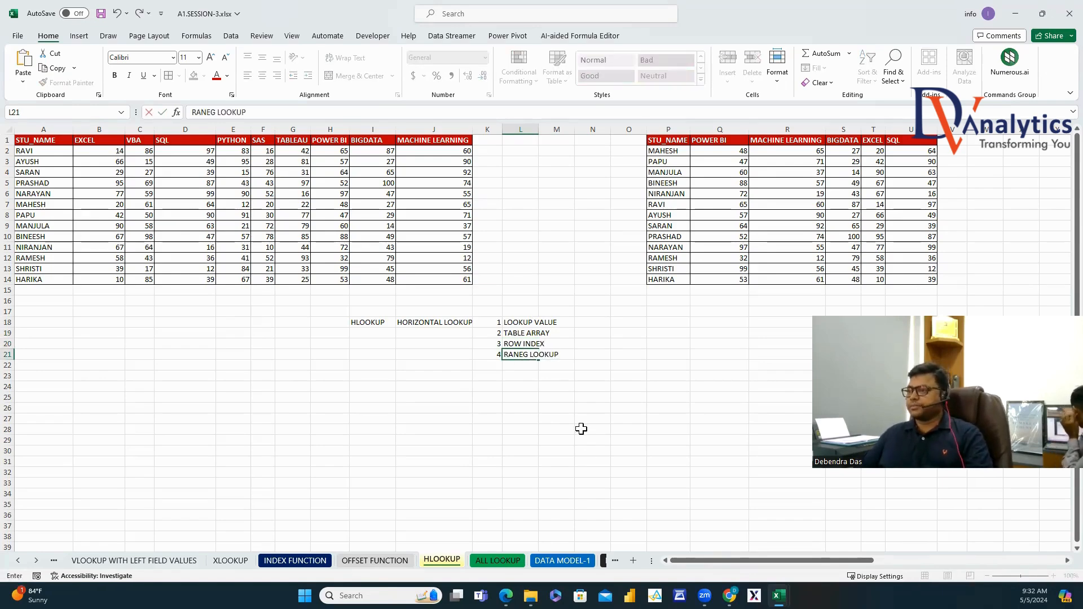
text(EG LOOKUP)
click(218, 112)
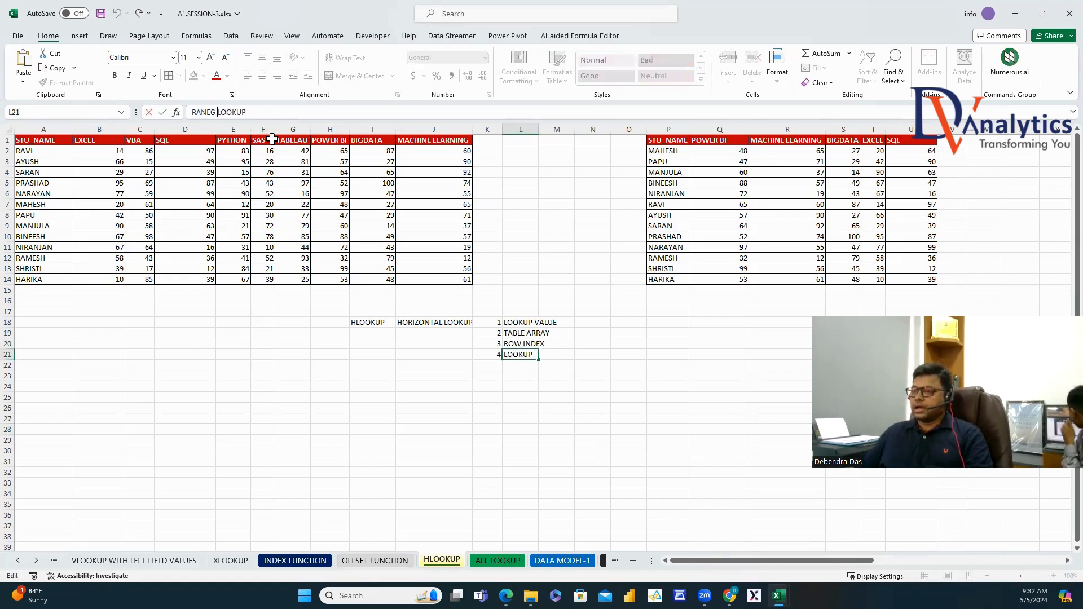
key(BackSpace)
key(BackSpace)
key(BackSpace)
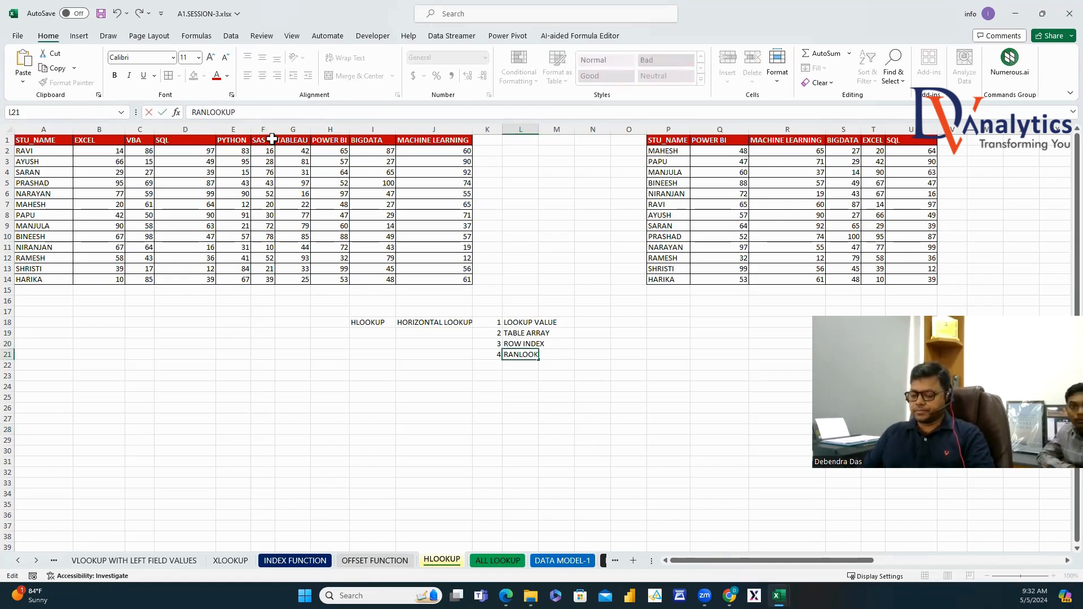
text(GE)
click(604, 441)
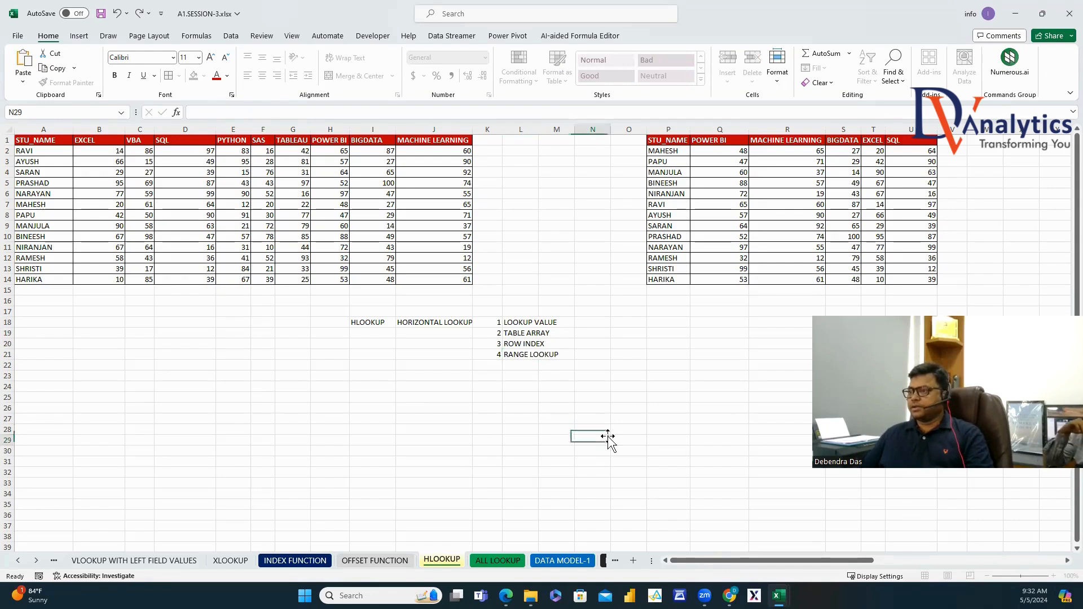
Autofit column L, paste Q2's HLOOKUP formula as text into M17, and autofit column M.
double_click(539, 129)
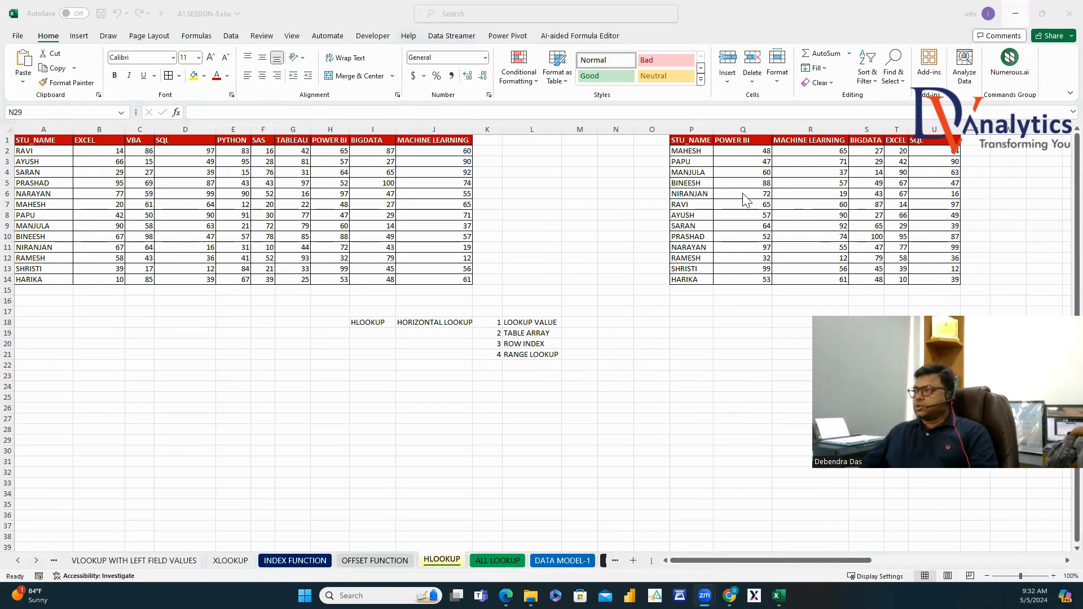
click(756, 150)
drag(406, 113, 135, 127)
key(ctrl+c)
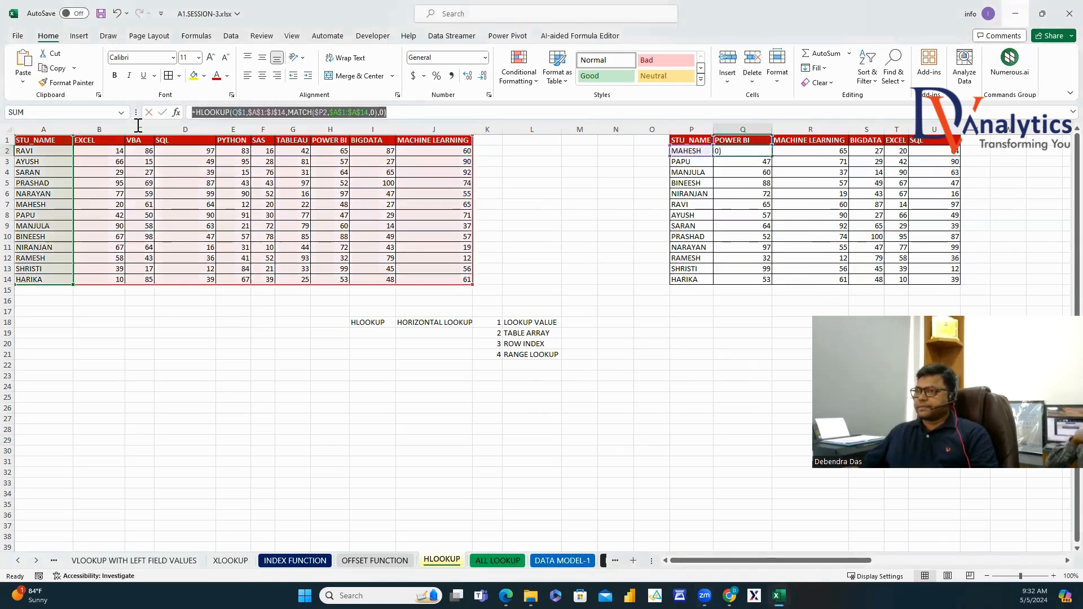
key(Escape)
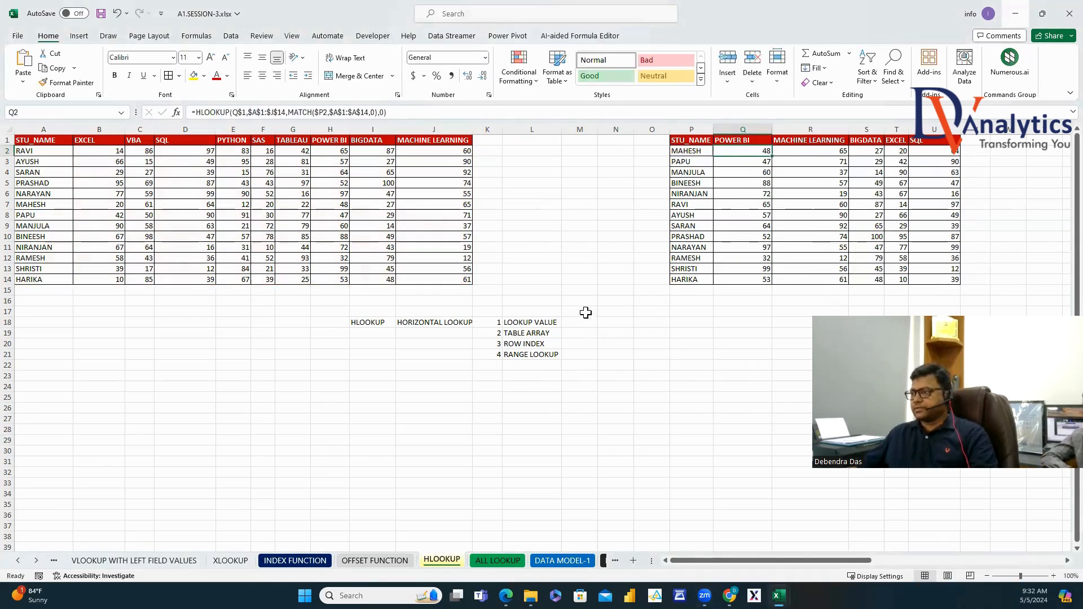
click(585, 312)
key(ctrl+v)
click(580, 375)
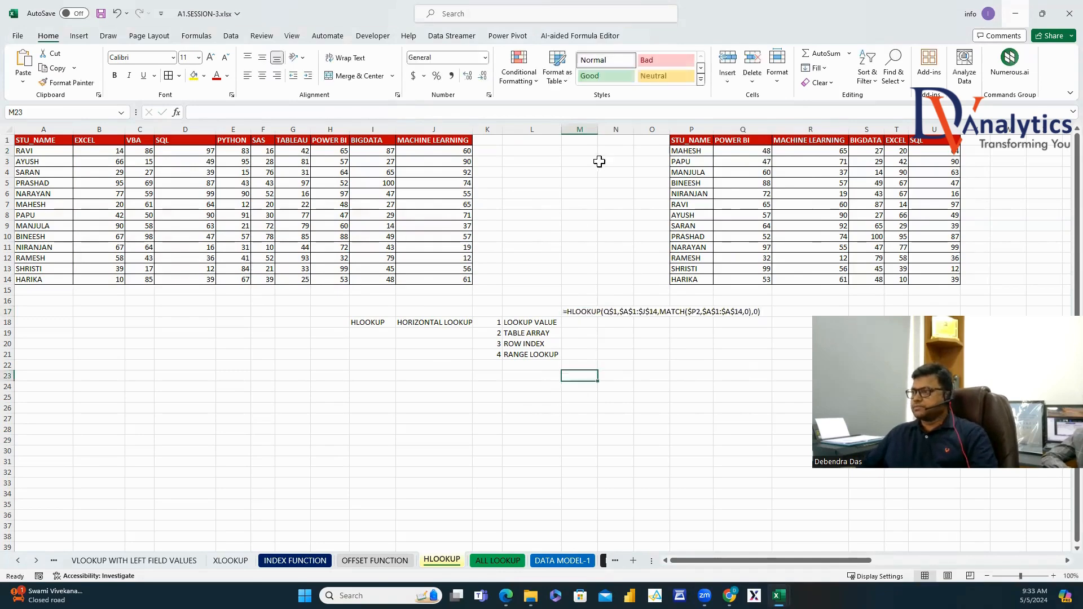
double_click(598, 130)
Make the HLOOKUP notes, argument names and M17 formula text bold dark red.
click(366, 322)
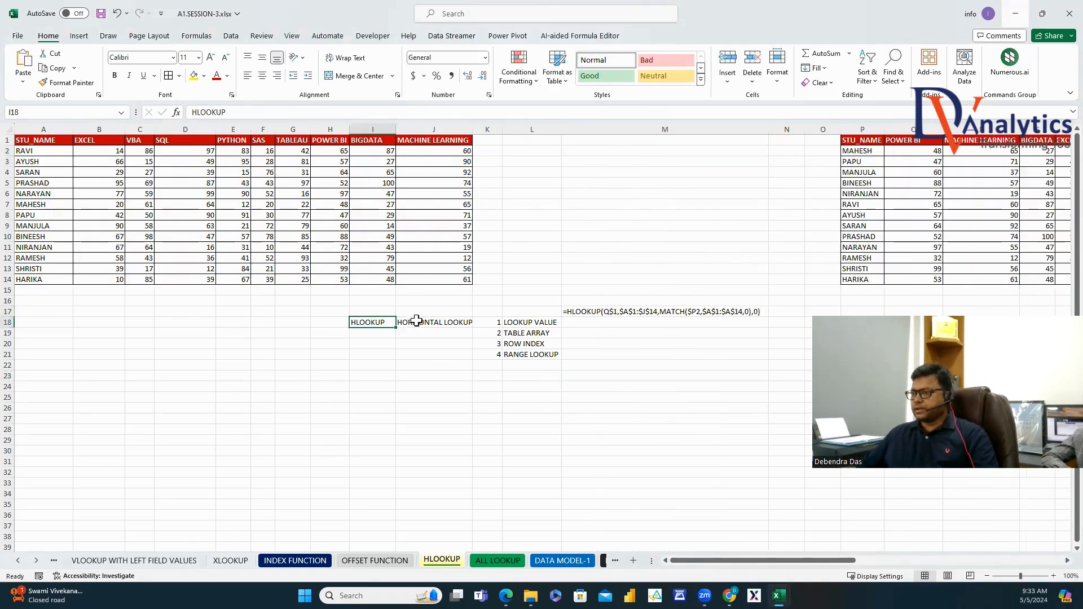
ctrl+click(418, 322)
drag(525, 323, 521, 354)
ctrl+click(581, 312)
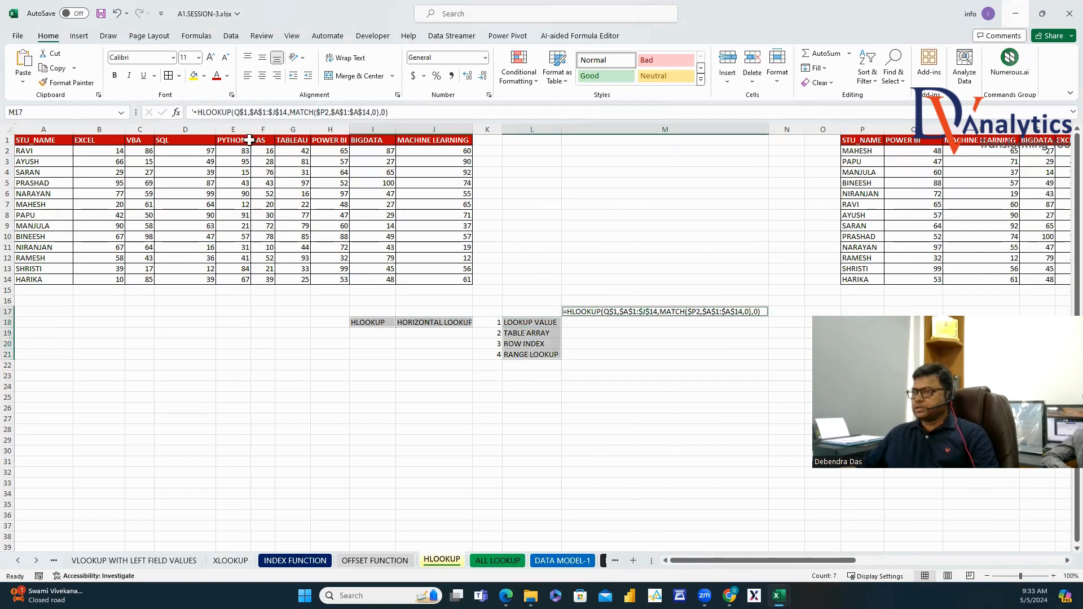
click(216, 75)
click(115, 75)
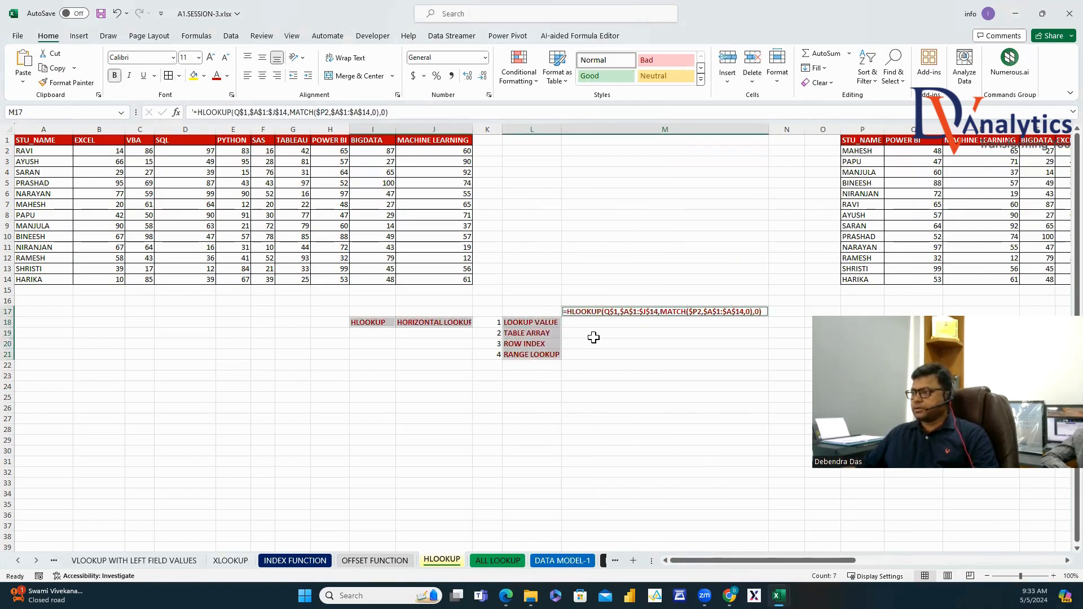
click(590, 312)
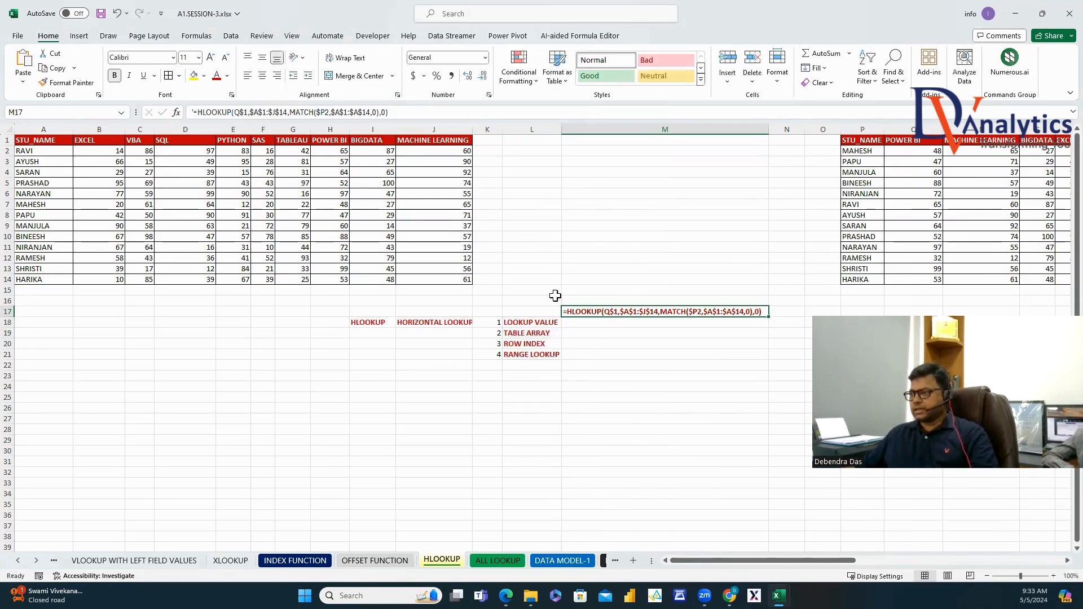
Enter Q$1 beside LOOKUP VALUE and paste the $A$1:$J$14 table array beside TABLE ARRAY.
click(582, 324)
text(Q$1)
key(Up)
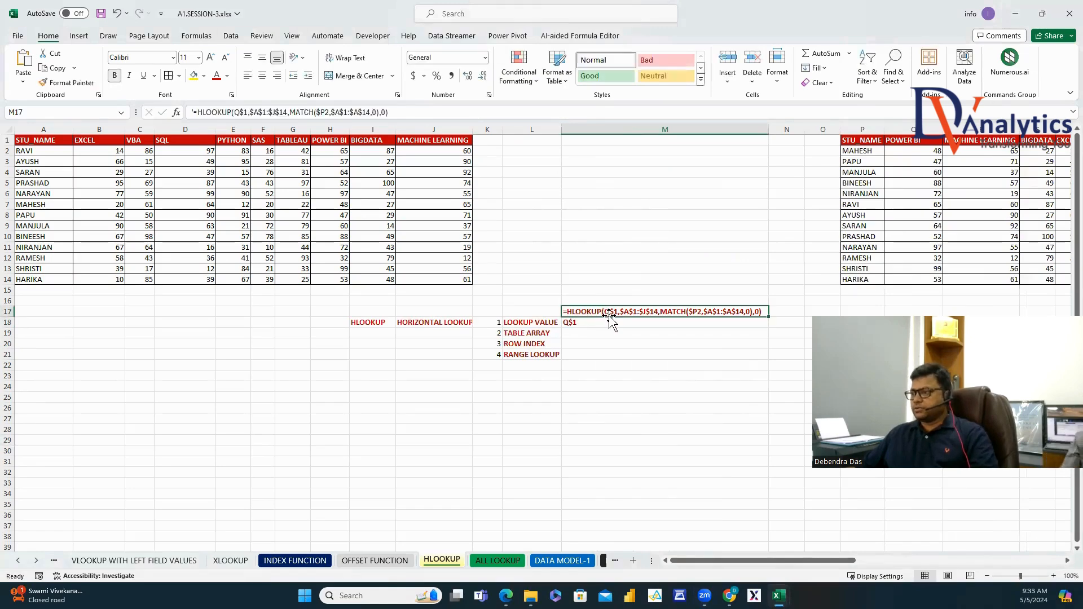
drag(250, 112, 288, 113)
key(ctrl+c)
key(Escape)
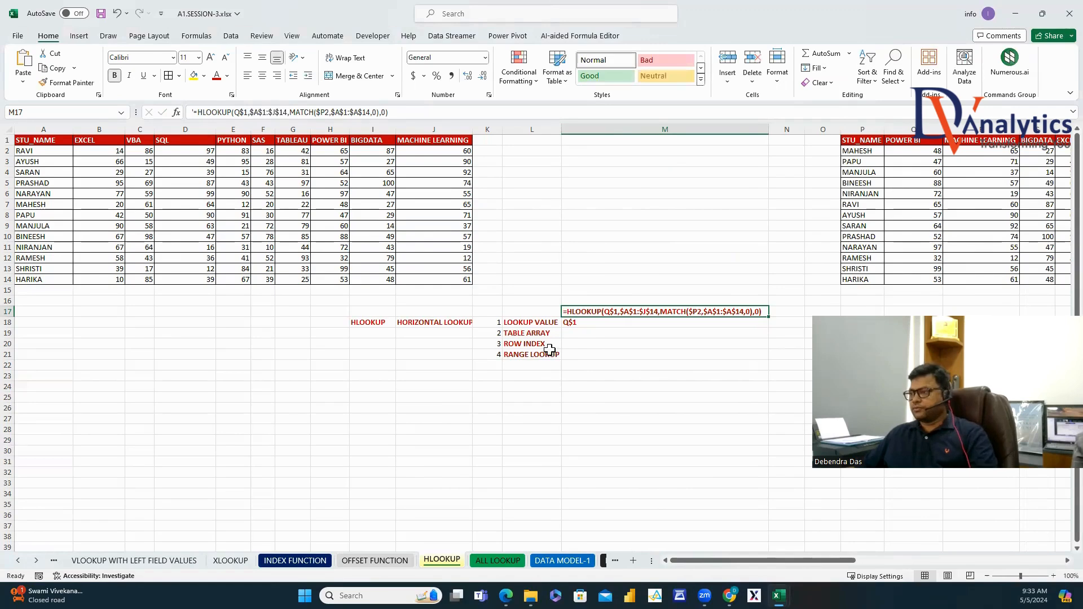
double_click(575, 333)
key(ctrl+v)
click(599, 315)
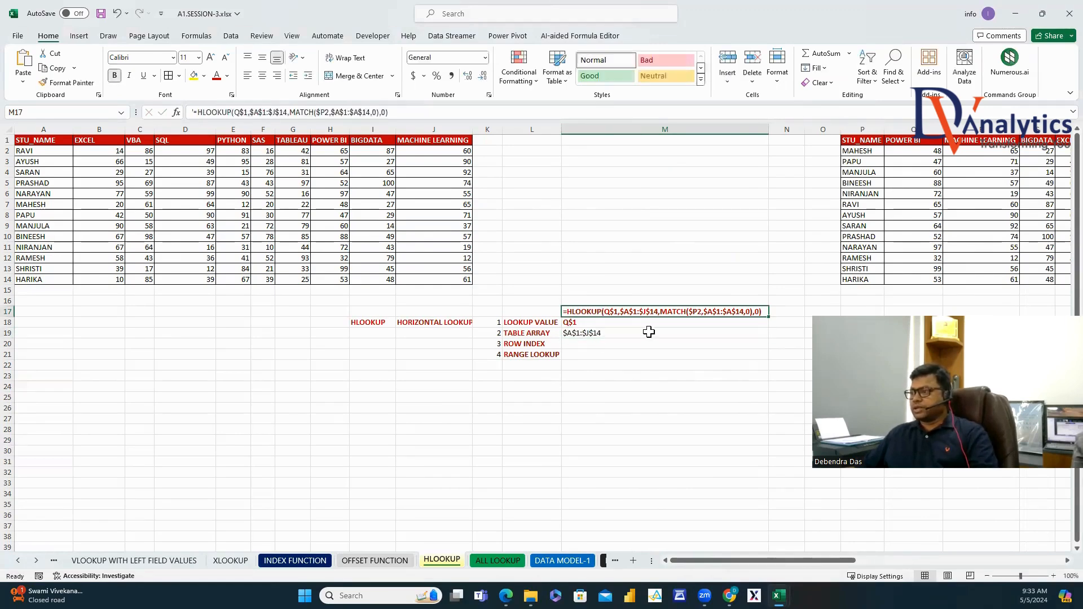
Paste the MATCH($P2,$A$1:$A$14,0) expression beside ROW INDEX and enter 0 beside RANGE LOOKUP.
drag(290, 113, 383, 113)
key(ctrl+c)
key(Escape)
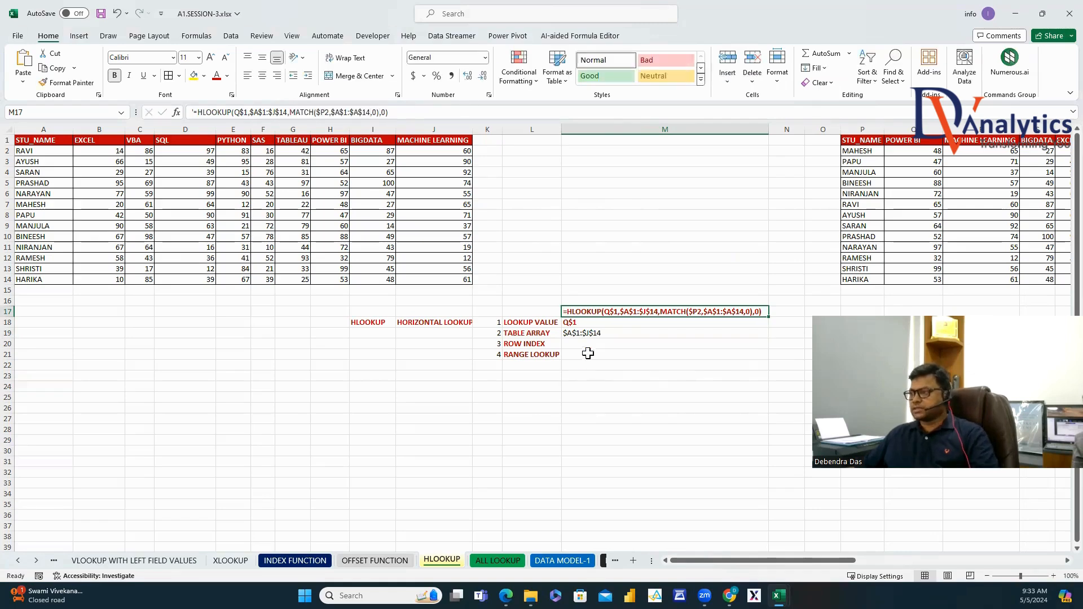
click(585, 345)
key(ctrl+v)
key(Return)
text(0)
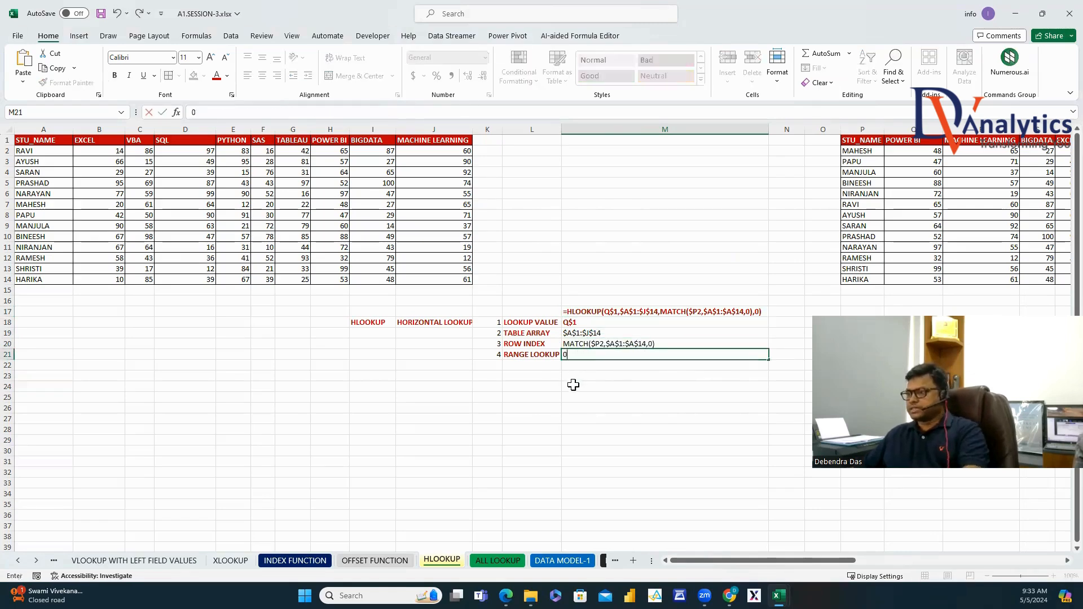
key(Return)
Make the Q$1 lookup value entry plain black, not bold.
click(576, 322)
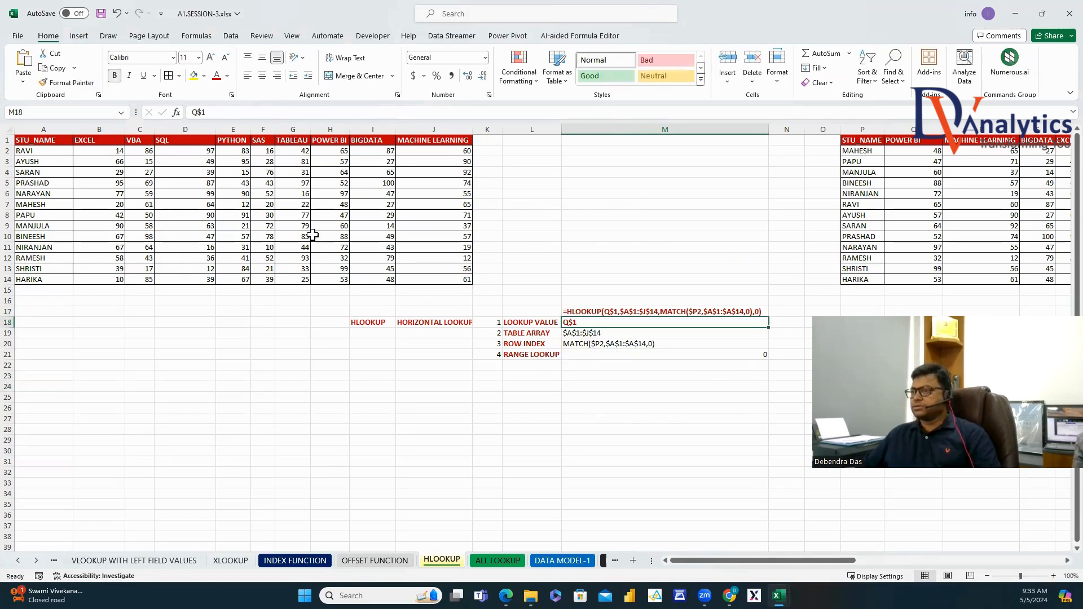
click(227, 76)
click(227, 125)
click(115, 78)
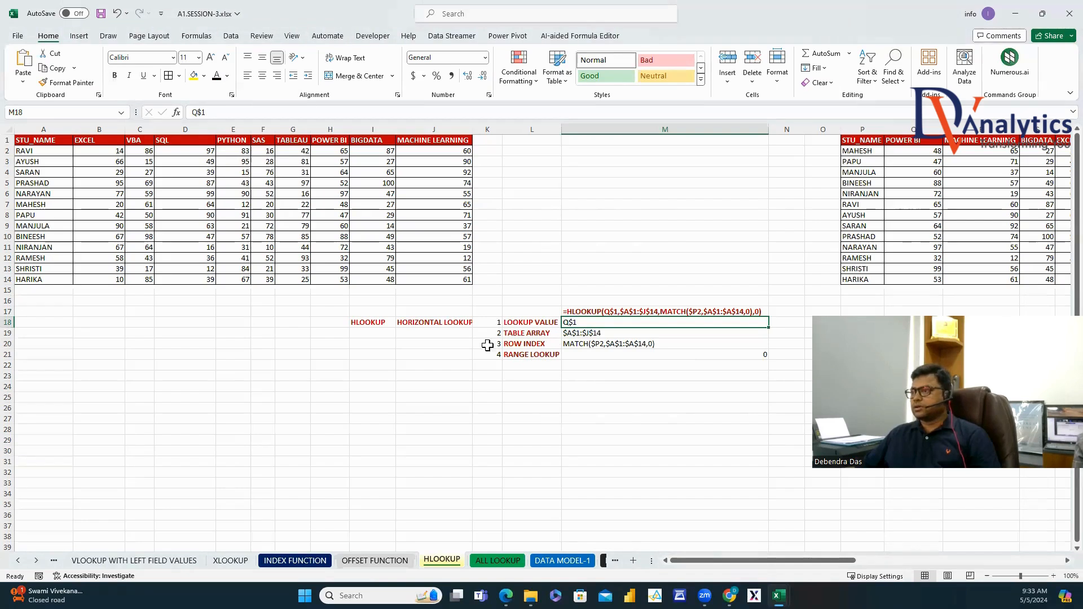
click(649, 398)
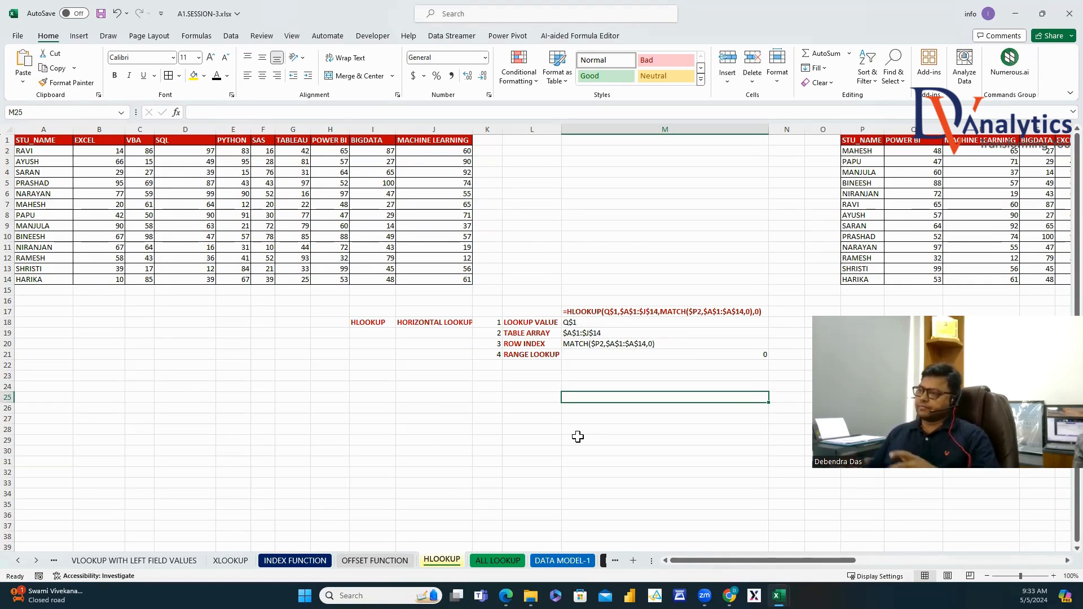
Autofit column AS and move Honda through Volkswagen above Toyota with Insert Cut Cells.
drag(808, 559, 1015, 561)
click(1067, 561)
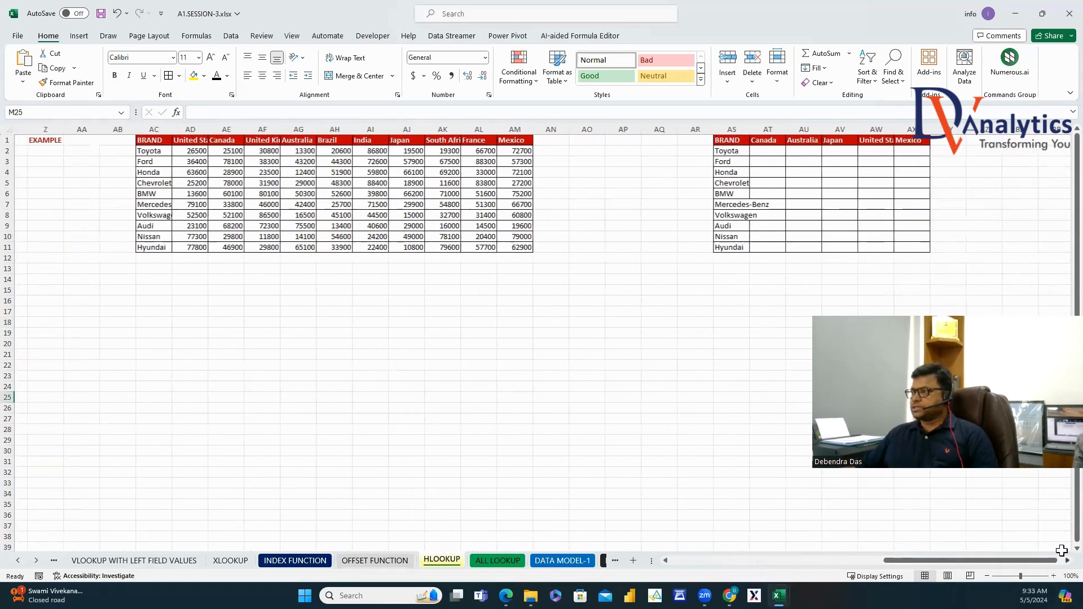
double_click(741, 131)
drag(726, 172, 731, 213)
key(ctrl+c)
click(723, 150)
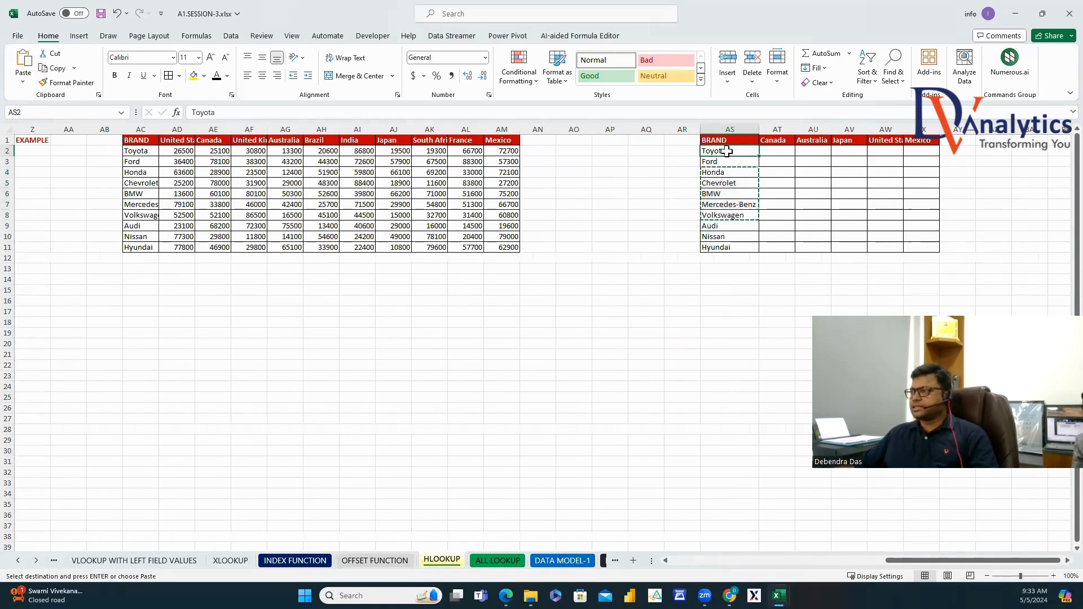
right_click(723, 150)
click(774, 280)
Type =HLOOKUP(AT1,AC1:AM11,MATCH(AS2,AC1:AC11,0),0) into AT2 without committing it yet.
click(778, 151)
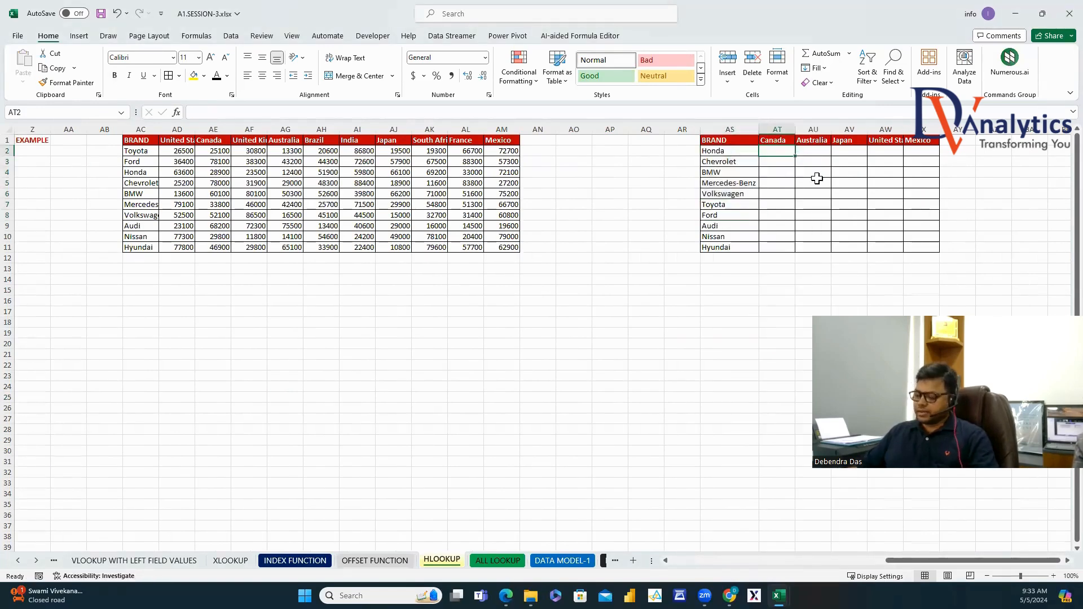
text(=hlo)
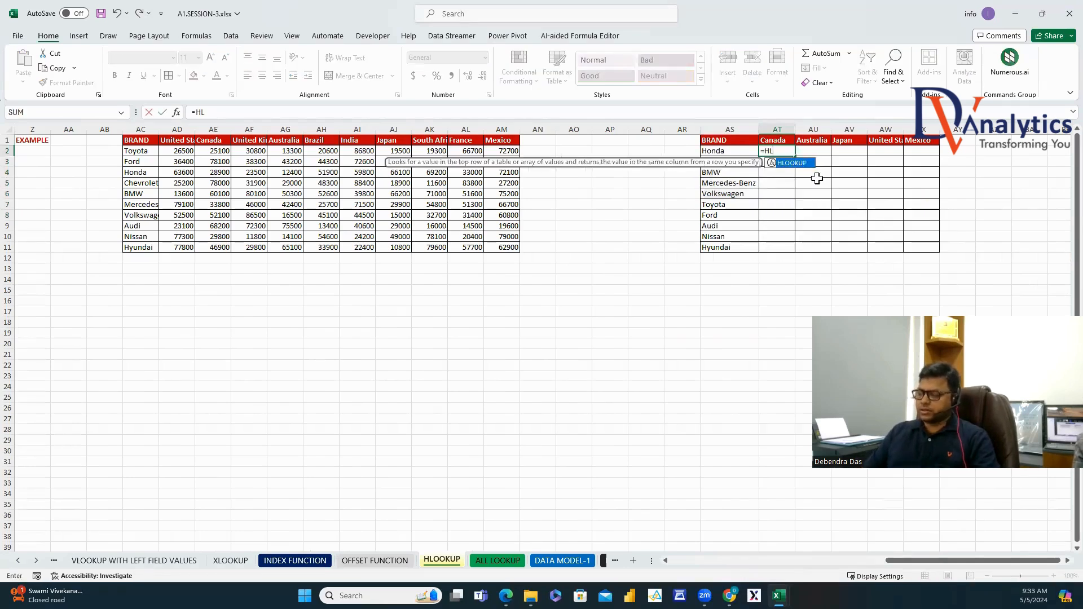
key(Tab)
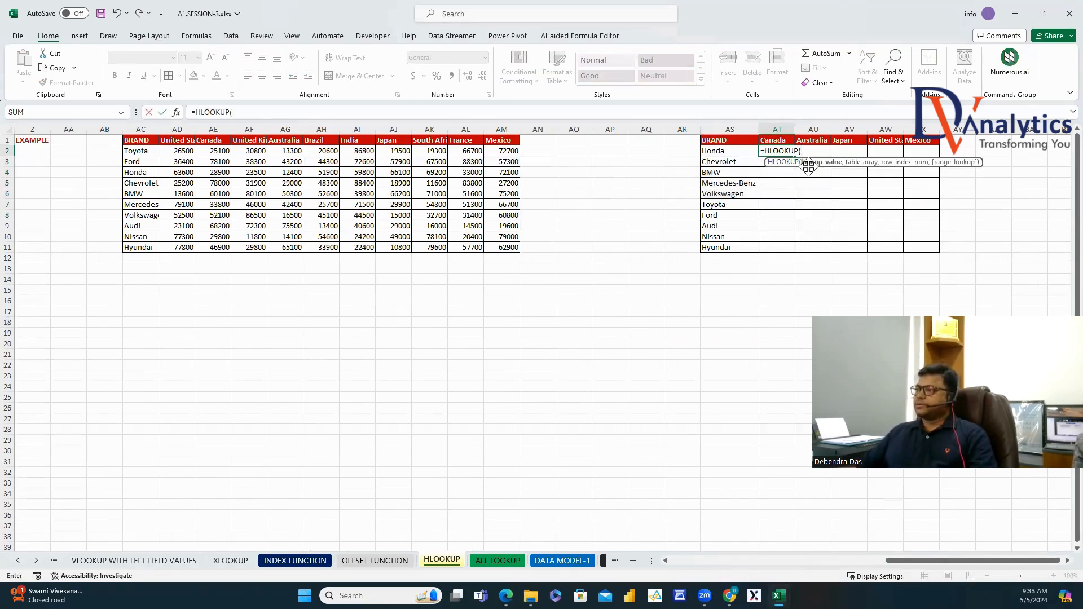
key(Up)
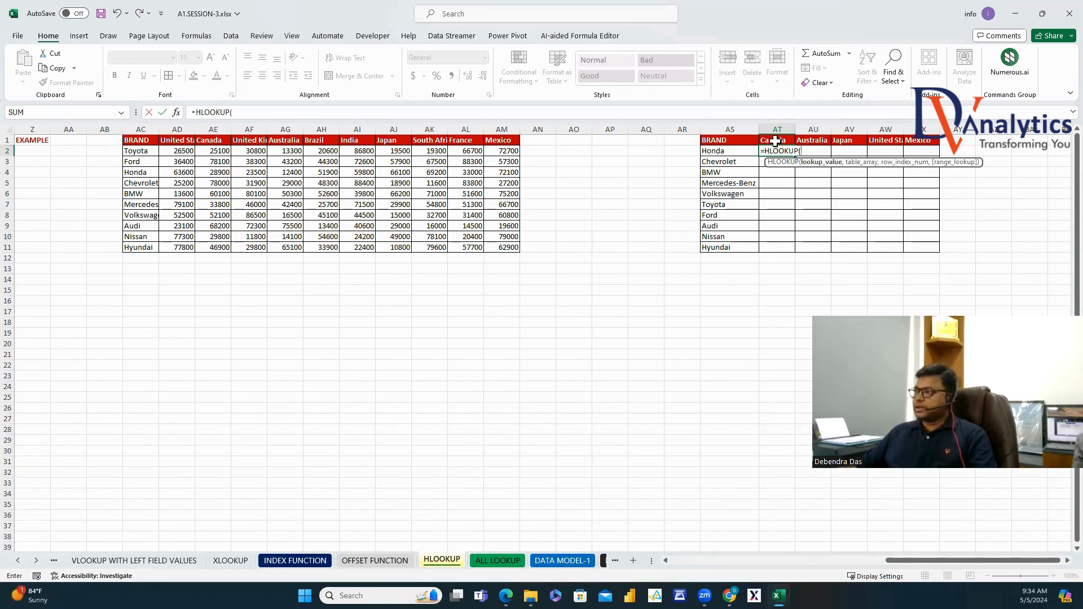
text(,)
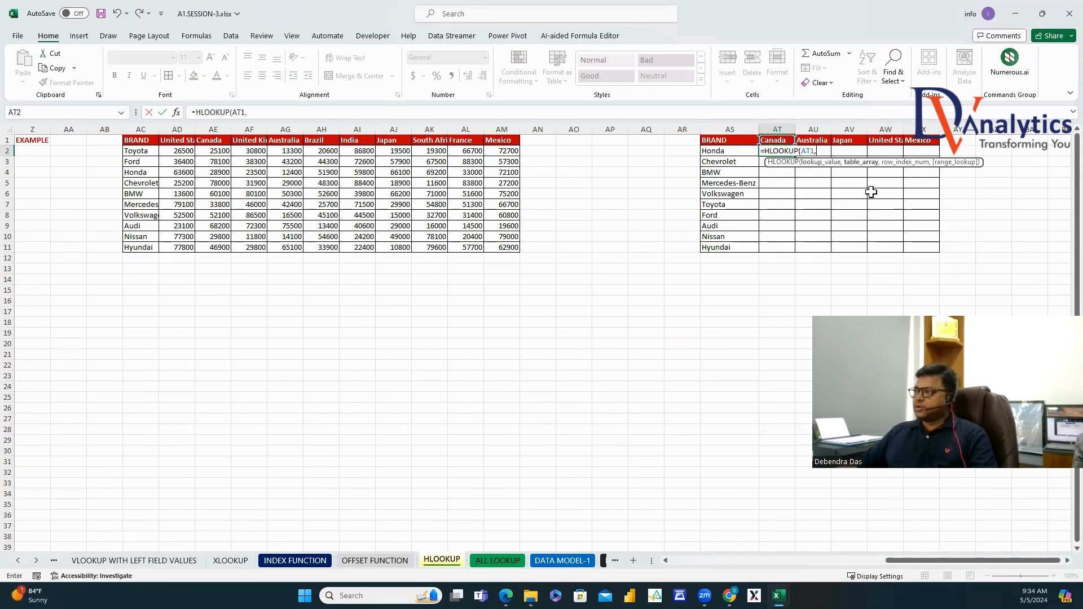
drag(146, 143, 500, 246)
text(,MATCH()
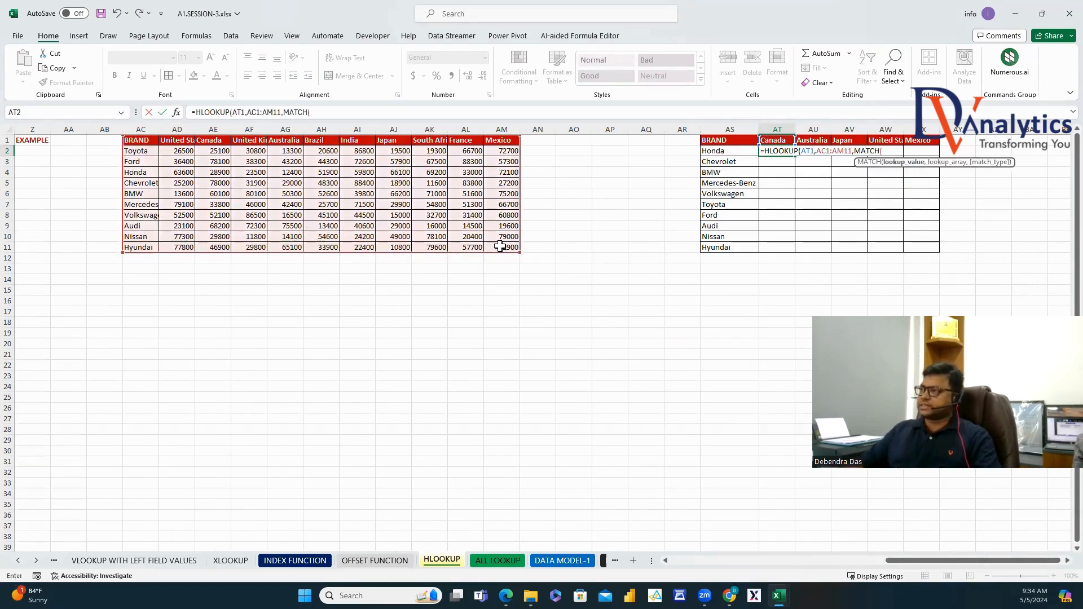
click(722, 150)
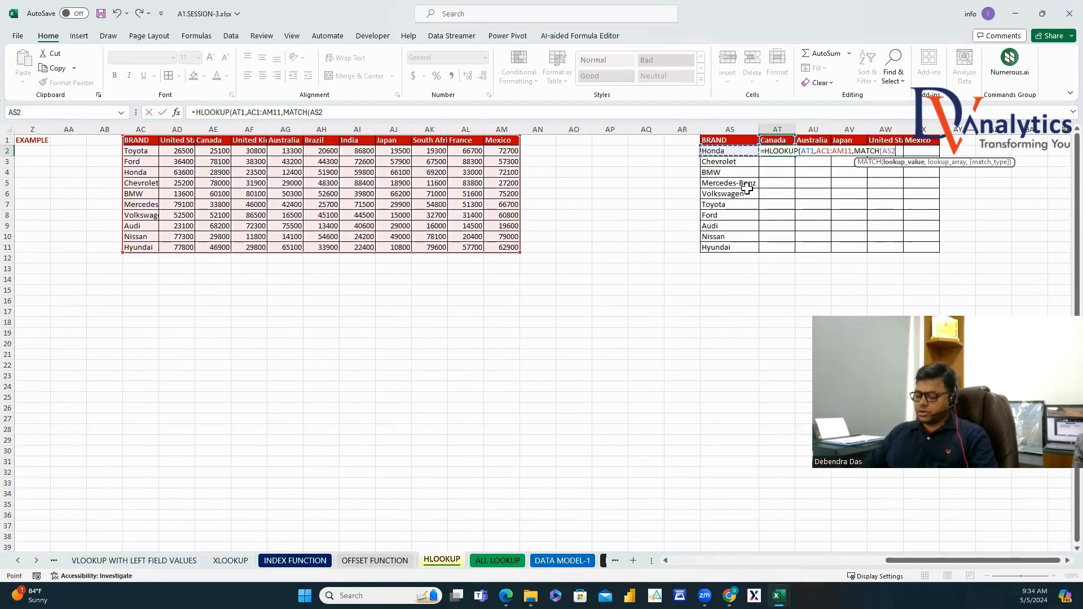
text(,)
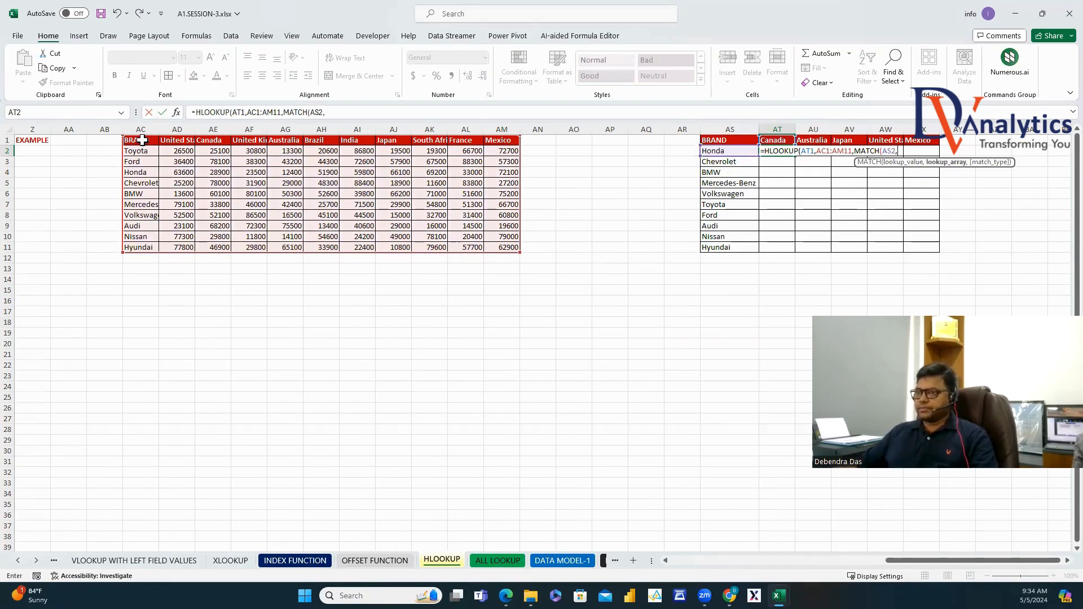
drag(143, 140, 146, 250)
text(,0)
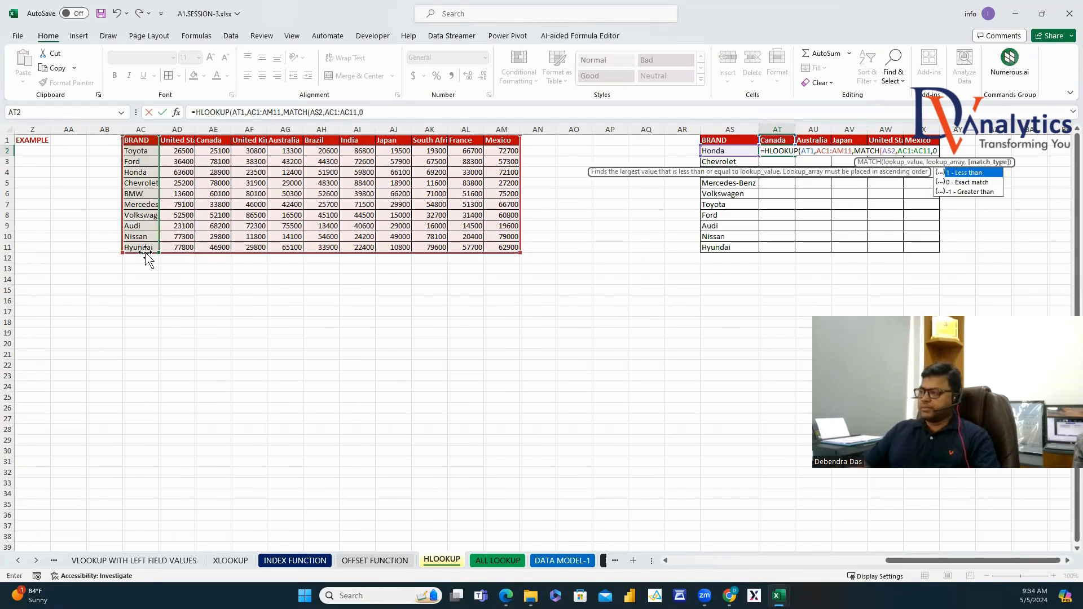
text())
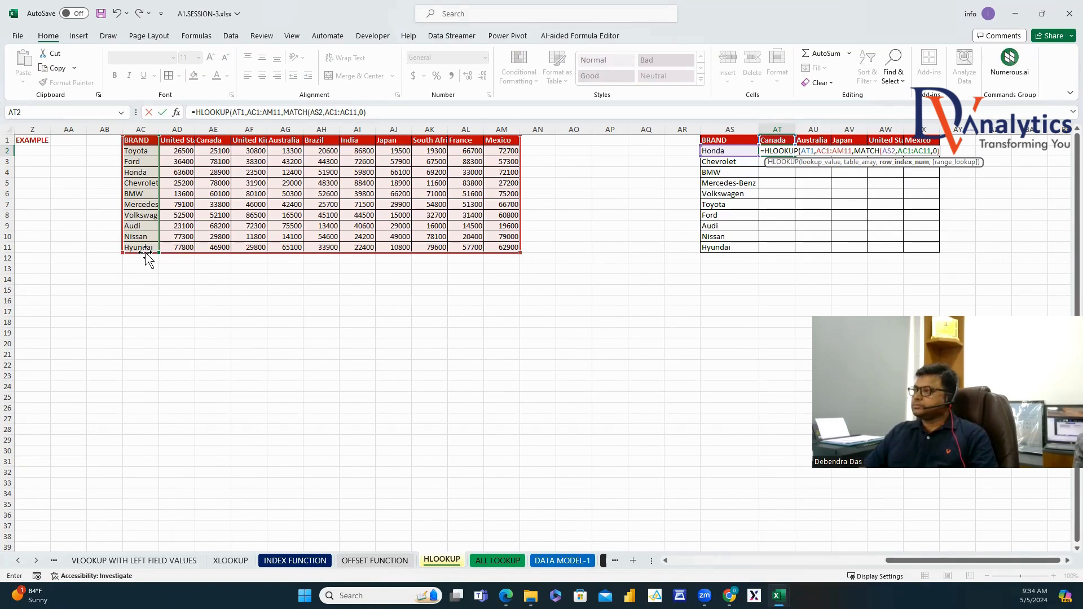
text(,0))
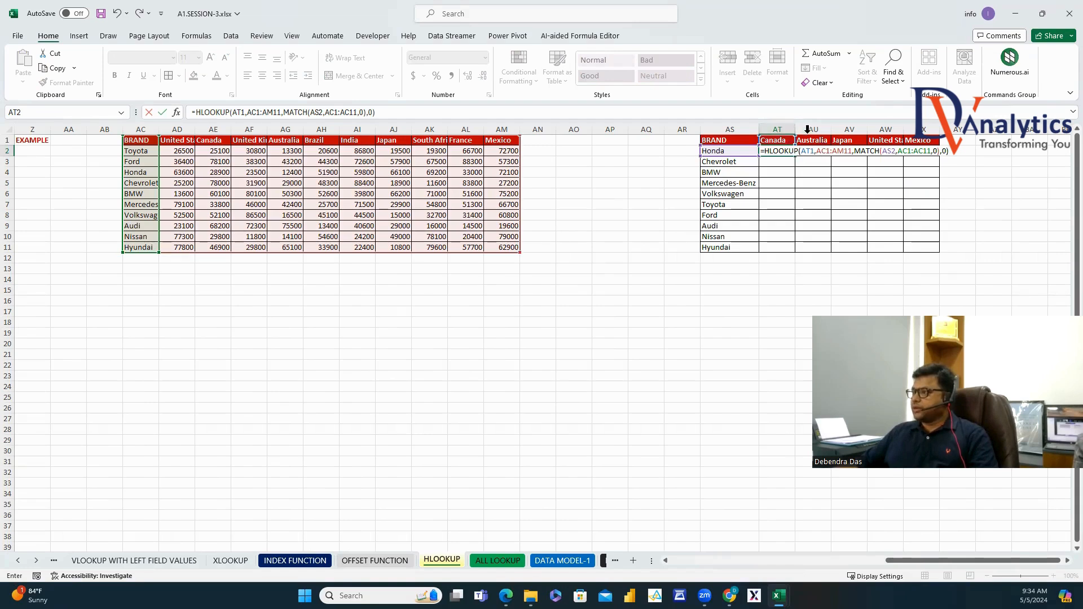
Lock the AT2 HLOOKUP formula's brand column and lookup ranges with $ anchors, then commit it.
click(810, 154)
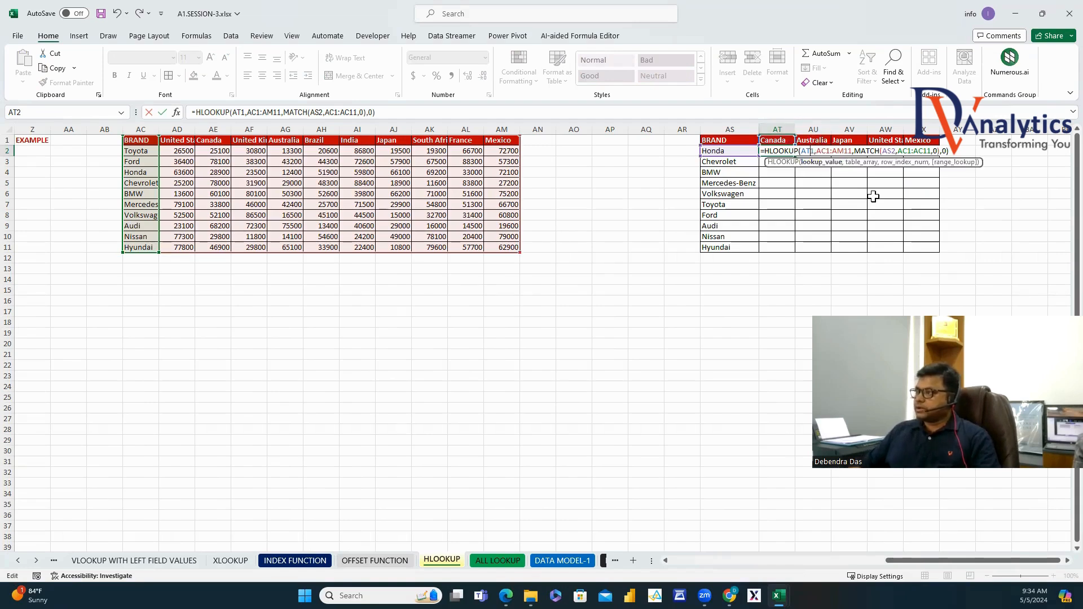
text($)
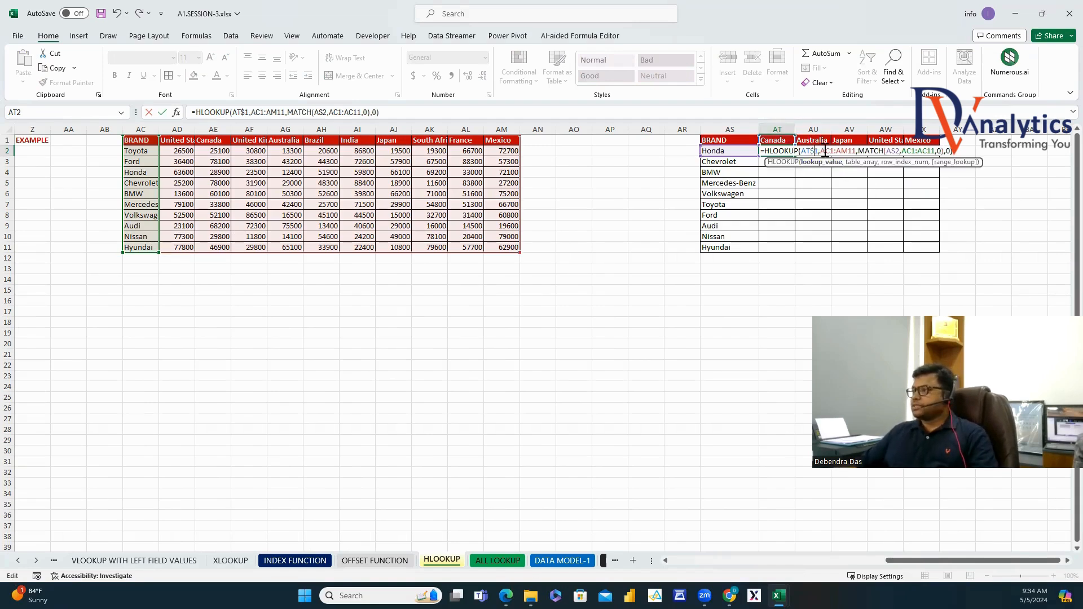
drag(823, 152, 856, 152)
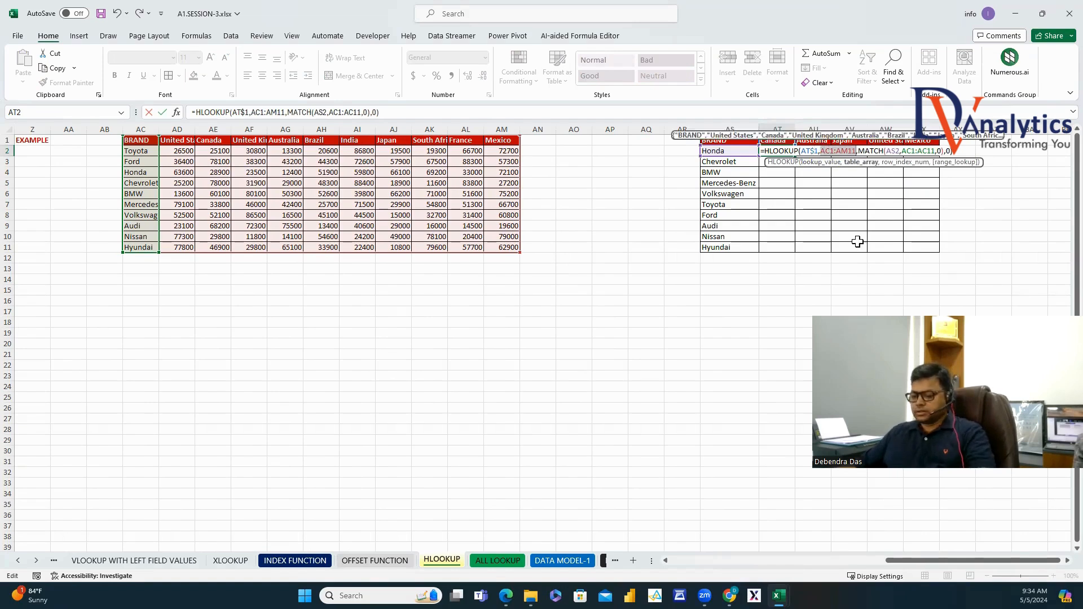
key(F4)
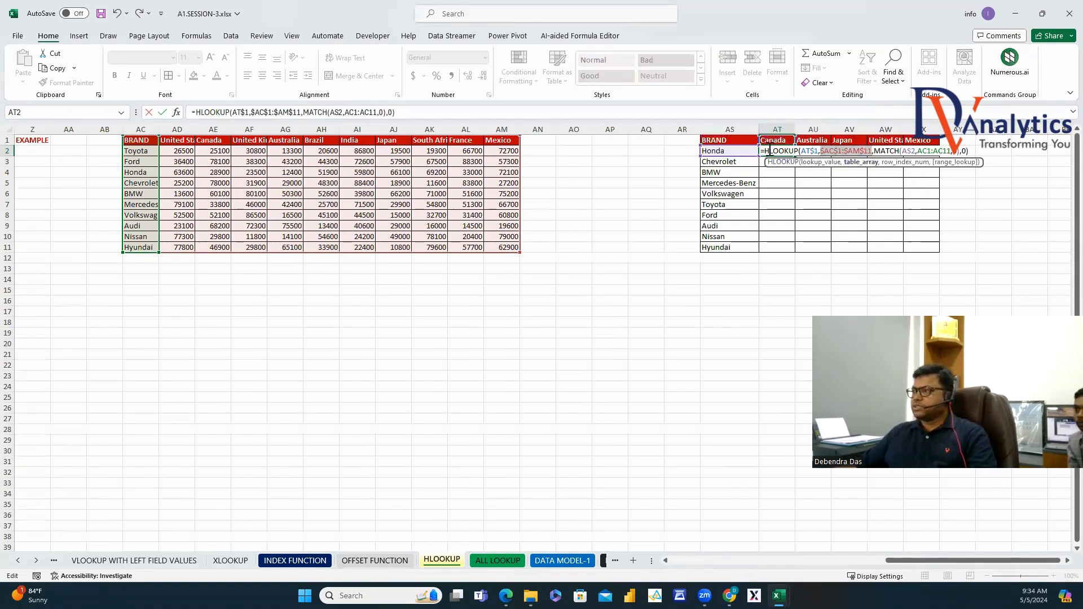
click(906, 152)
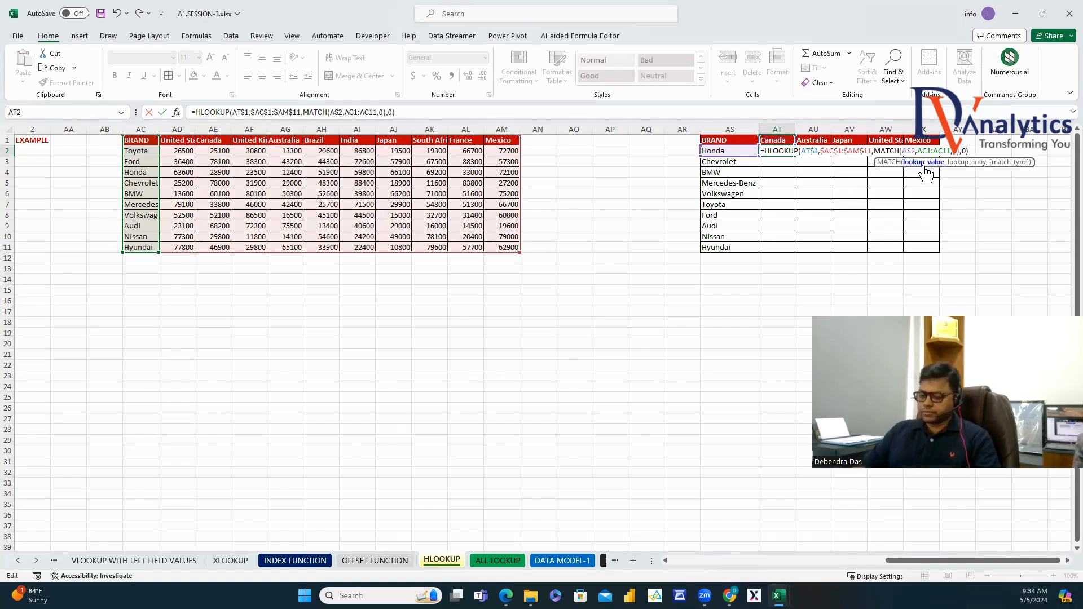
click(925, 164)
key(F4)
key(F4)
key(F4)
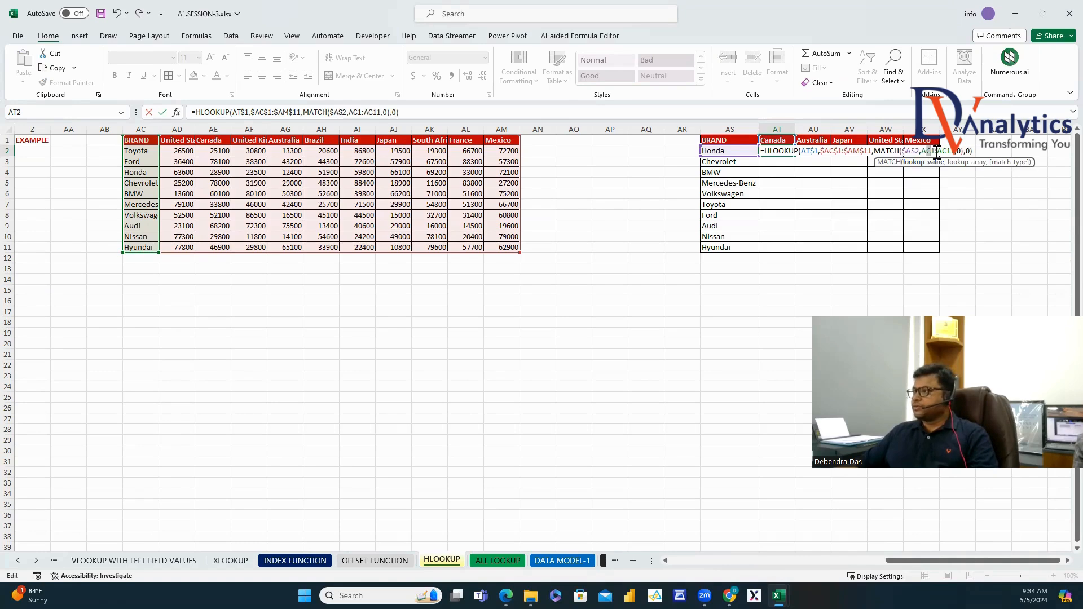
drag(936, 152, 956, 152)
click(925, 152)
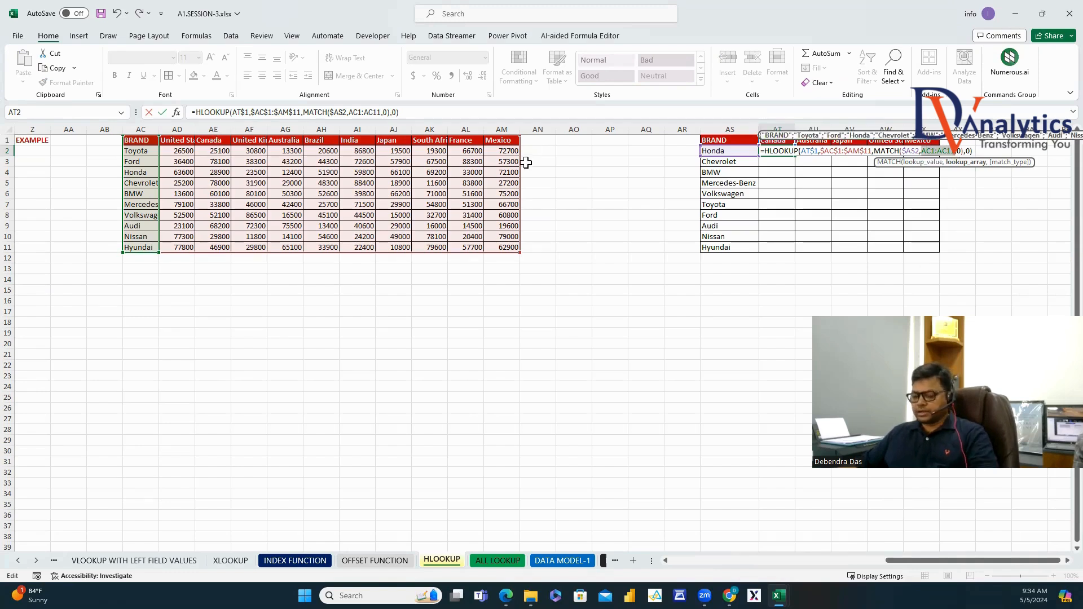
key(Return)
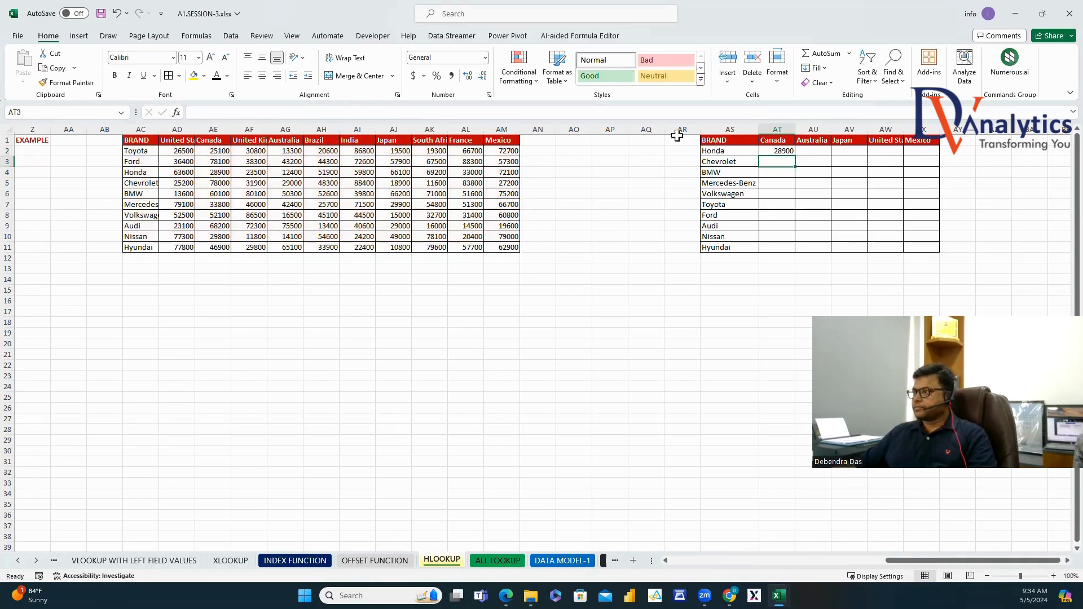
Fill the AT2 formula across to Mexico and down through Hyundai, then go to the ALL LOOKUP sheet.
click(788, 151)
drag(795, 157, 936, 156)
double_click(940, 157)
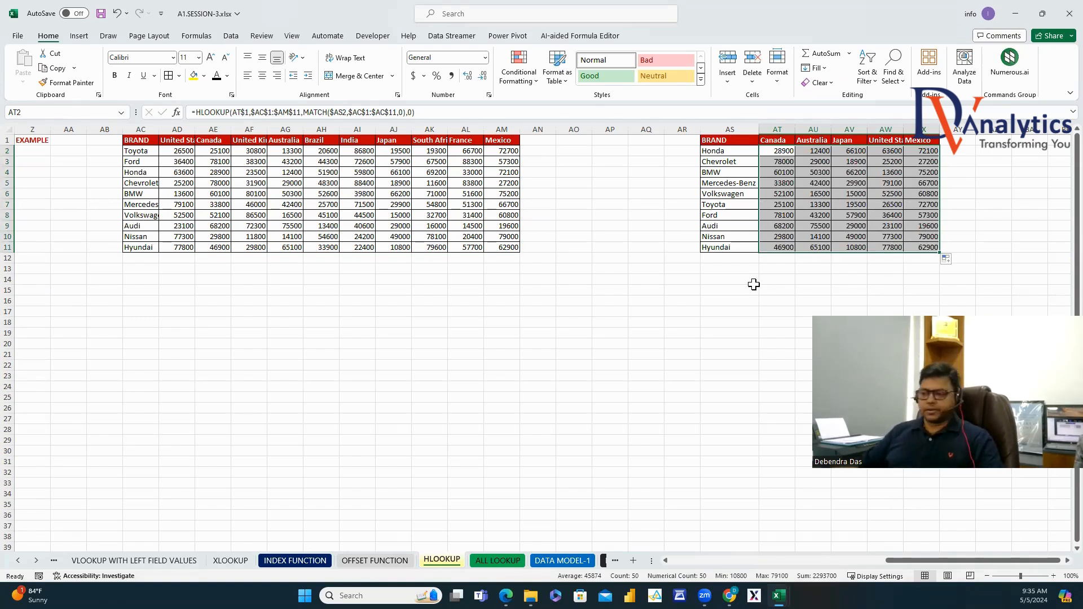
click(485, 560)
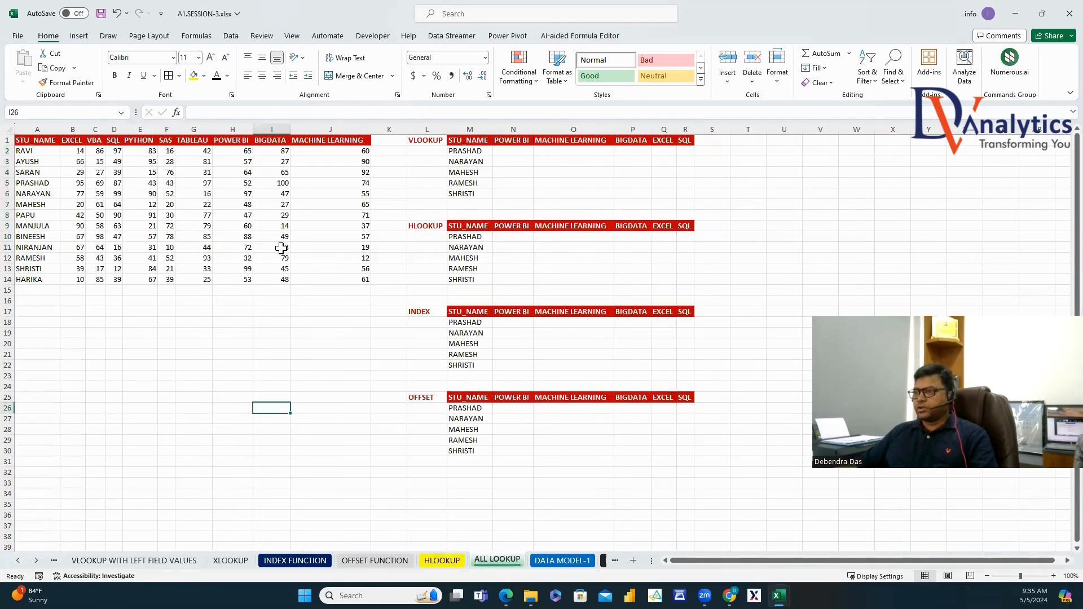
Point out the VLOOKUP, HLOOKUP, INDEX and OFFSET sections on the ALL LOOKUP sheet.
click(427, 141)
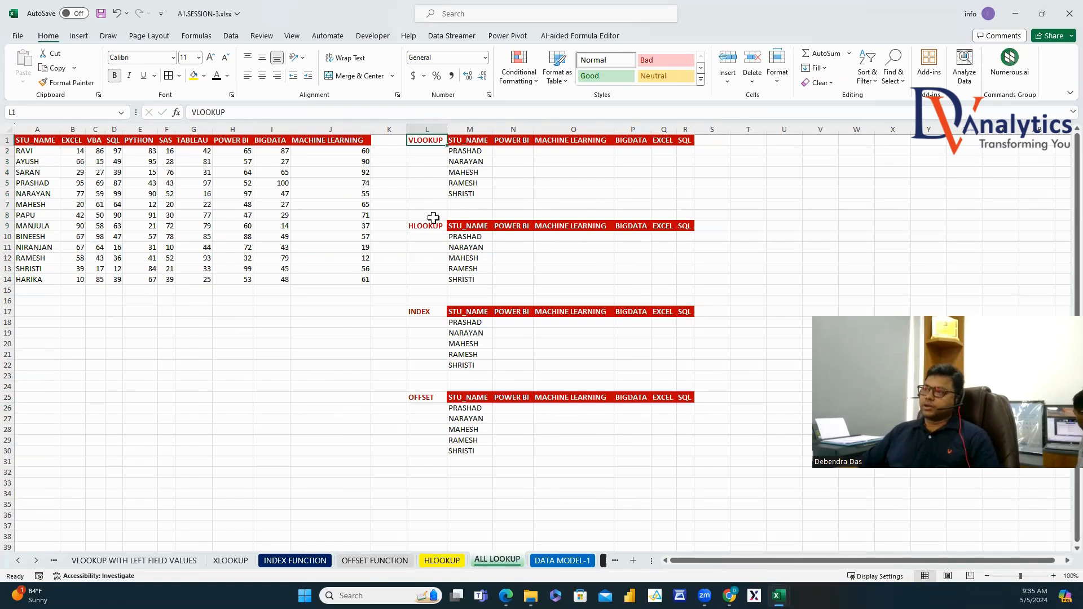
click(432, 227)
click(430, 312)
click(426, 397)
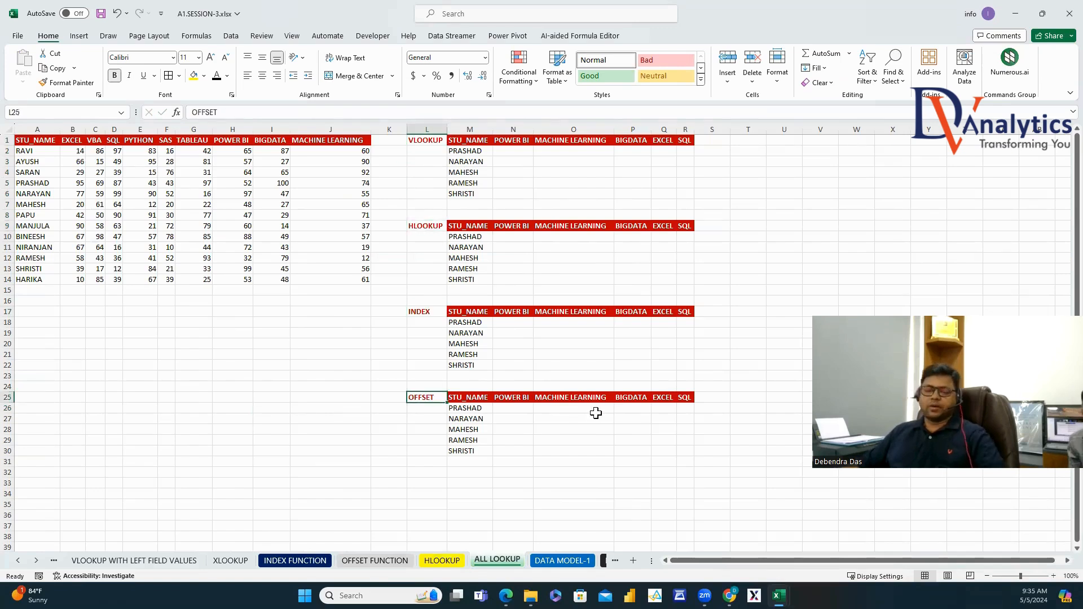
Enter =VLOOKUP(M2,A1:J14,MATCH(M2,A1:A14,0),0) in N2, accepting Excel's suggested correction.
click(517, 153)
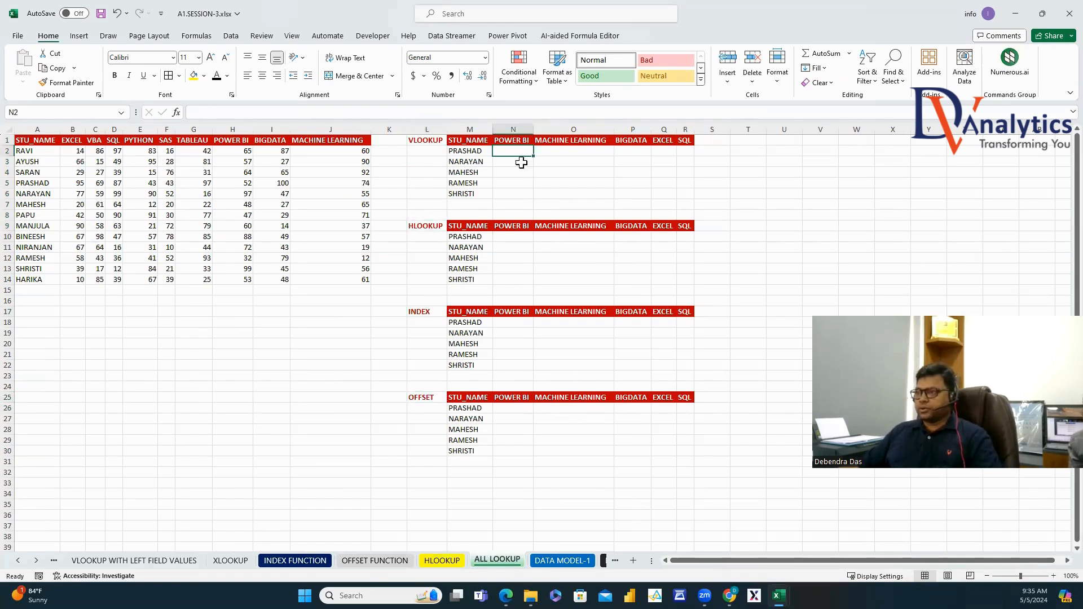
text(=VLOOKUP()
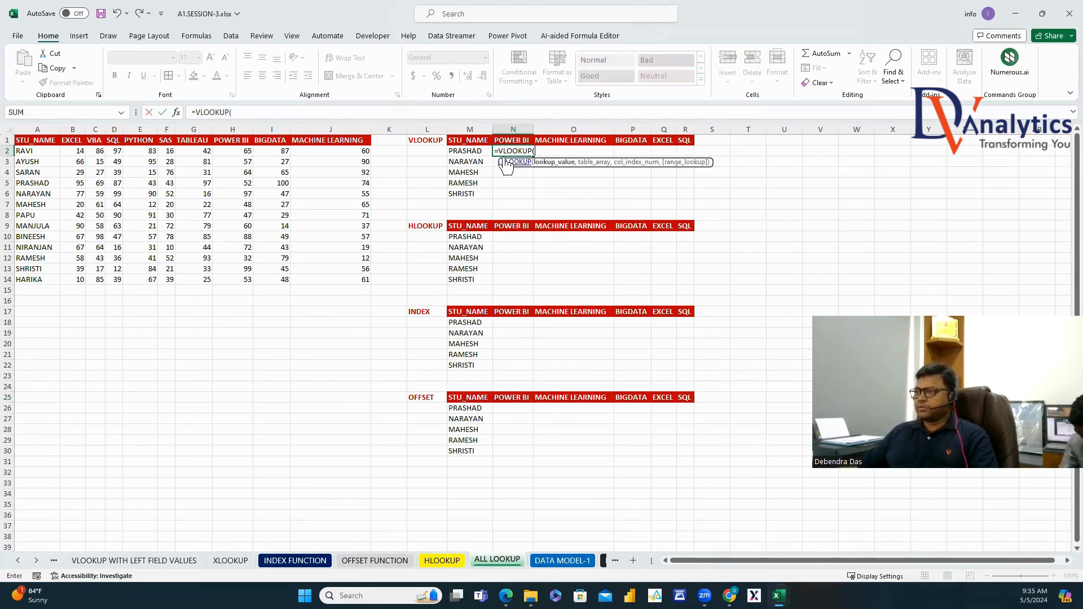
key(Left)
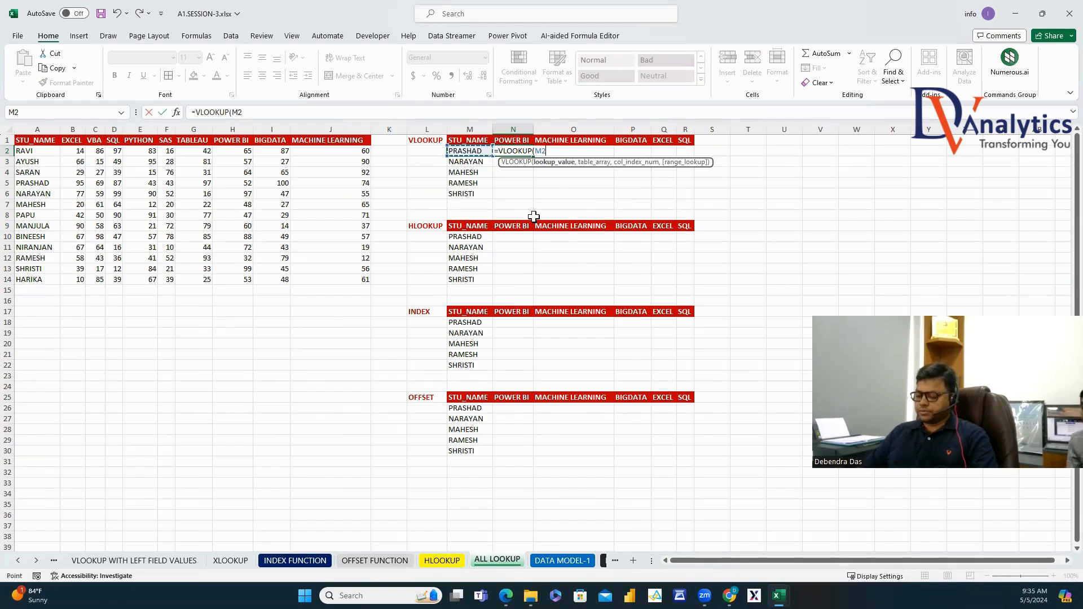
text(,)
drag(37, 140, 354, 278)
text(,MATCH()
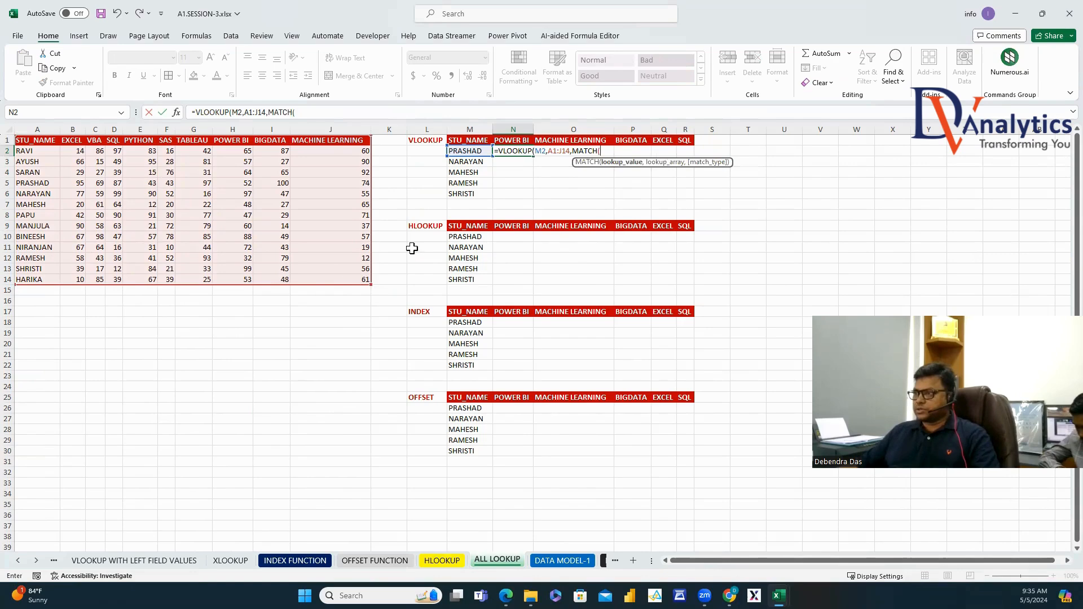
click(469, 151)
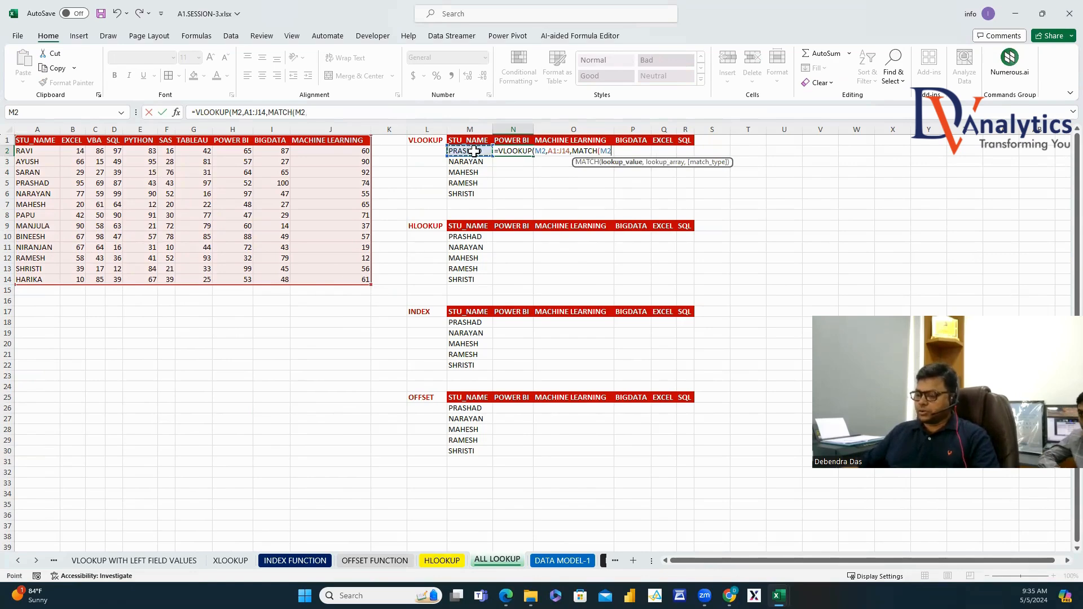
text(,)
drag(34, 144, 40, 278)
text(,0),0)
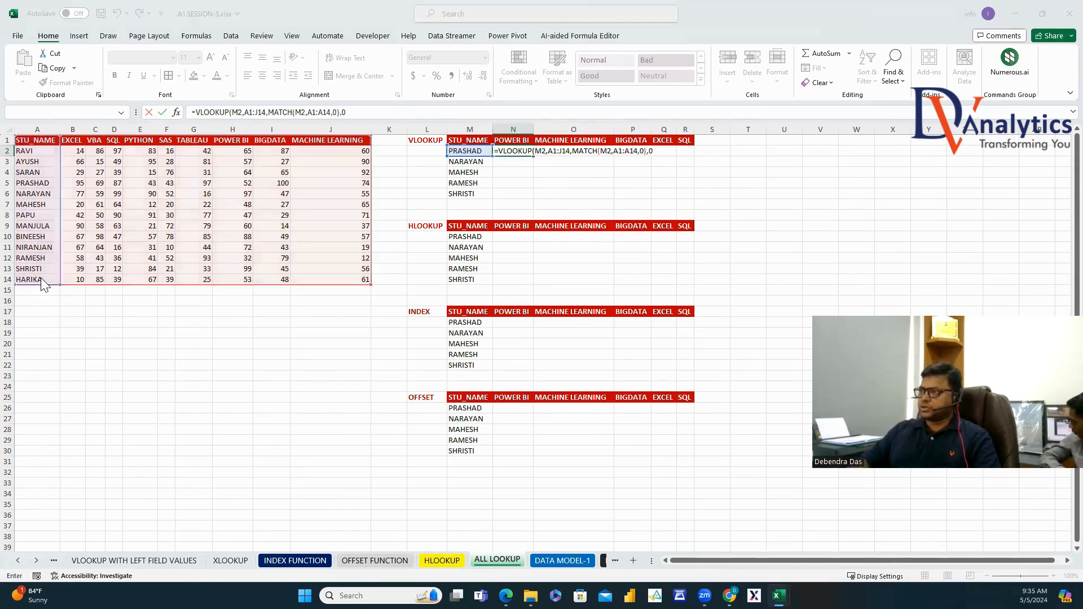
key(Return)
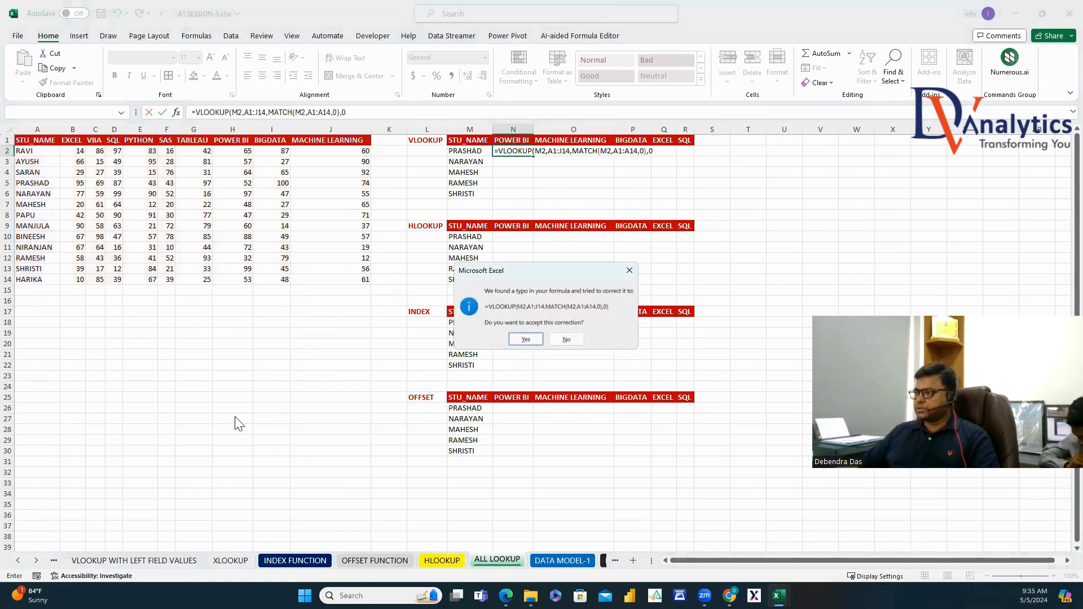
click(525, 339)
Anchor N2's formula to $M2 and $A$1:$J$14, still returning 43.
click(527, 150)
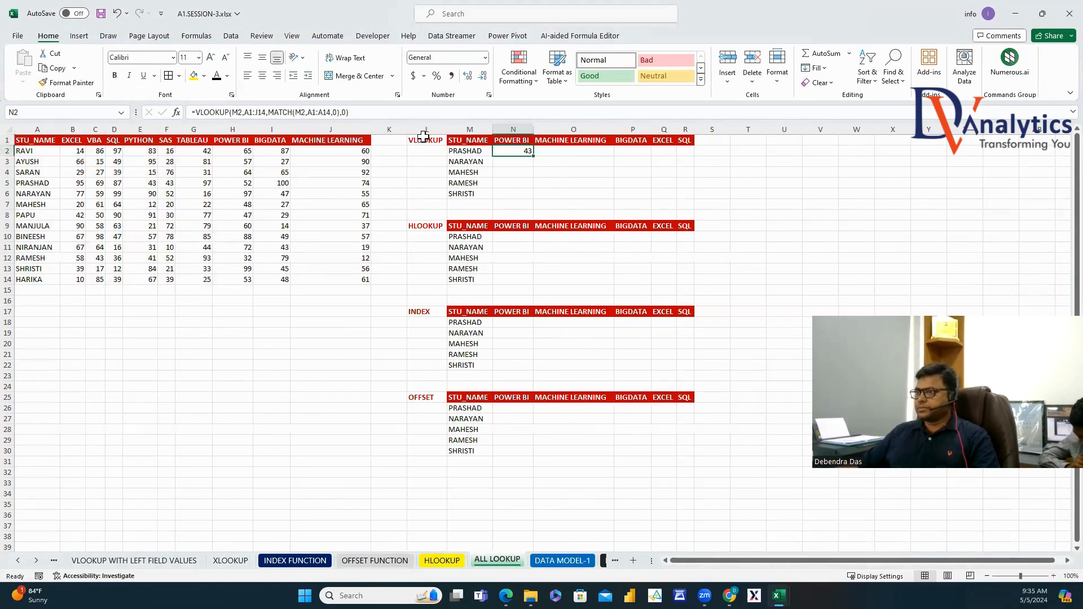
click(366, 114)
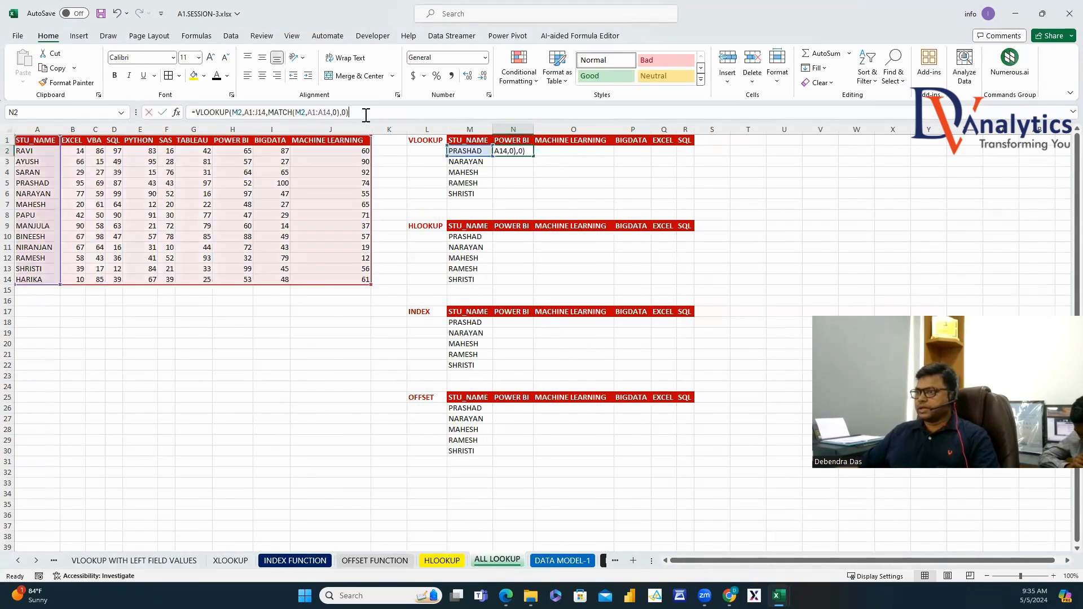
click(235, 112)
text($)
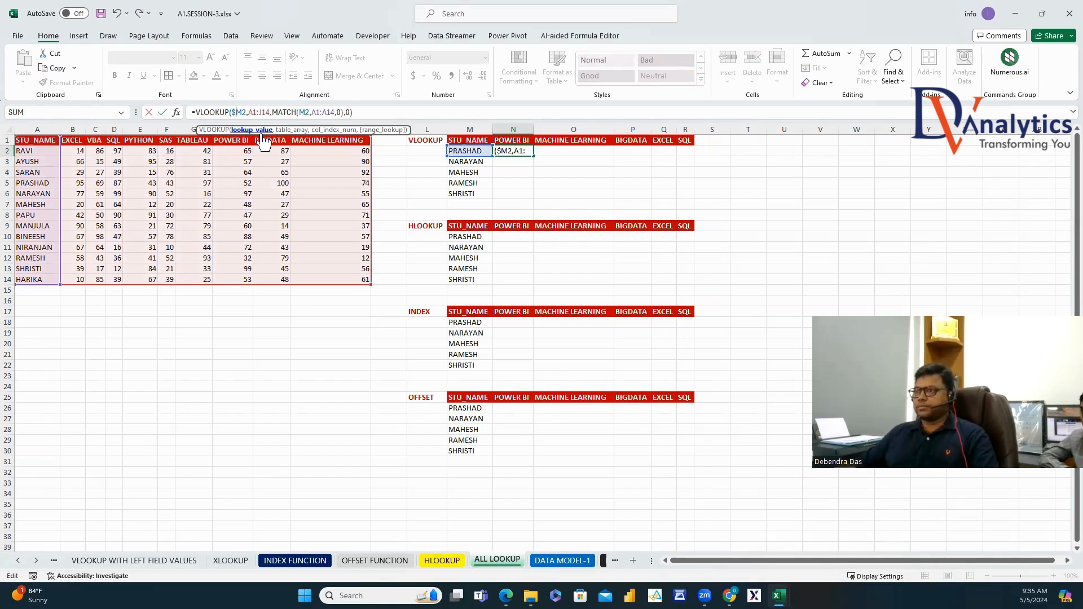
drag(250, 112, 269, 112)
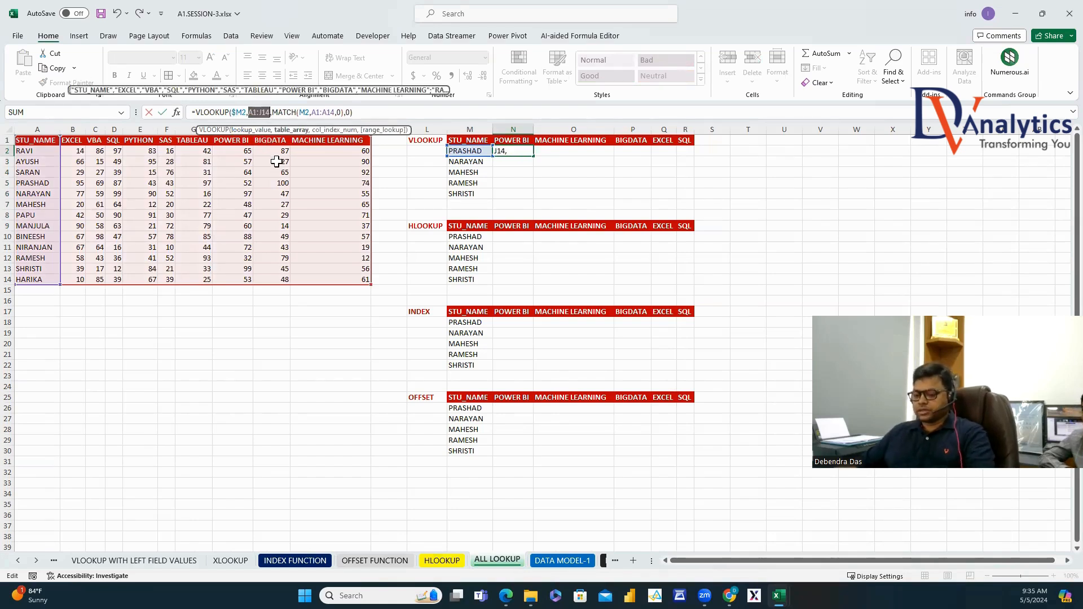
key(F4)
click(321, 111)
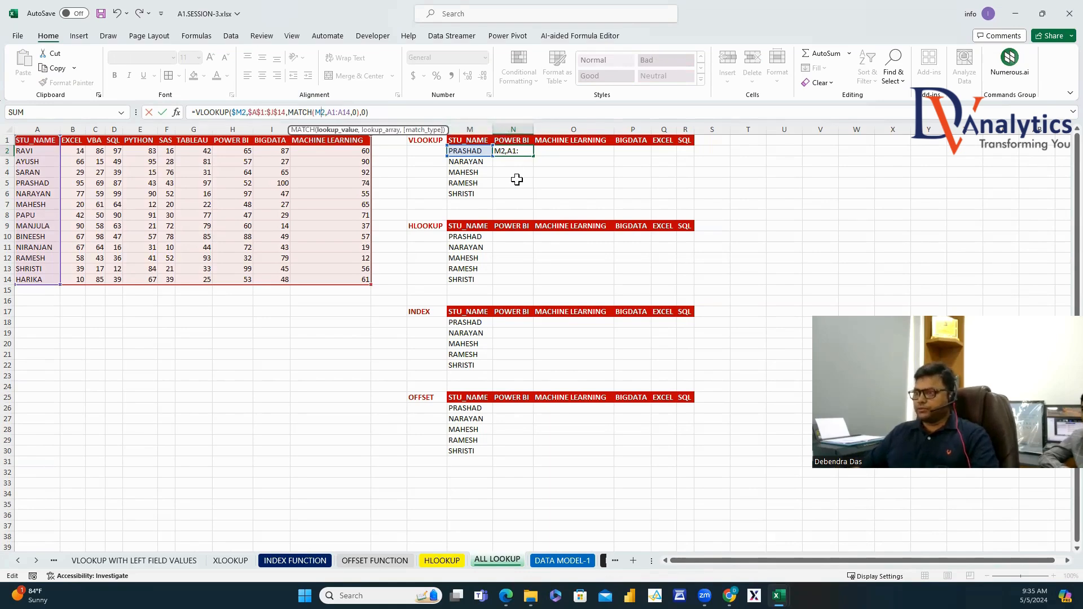
key(Return)
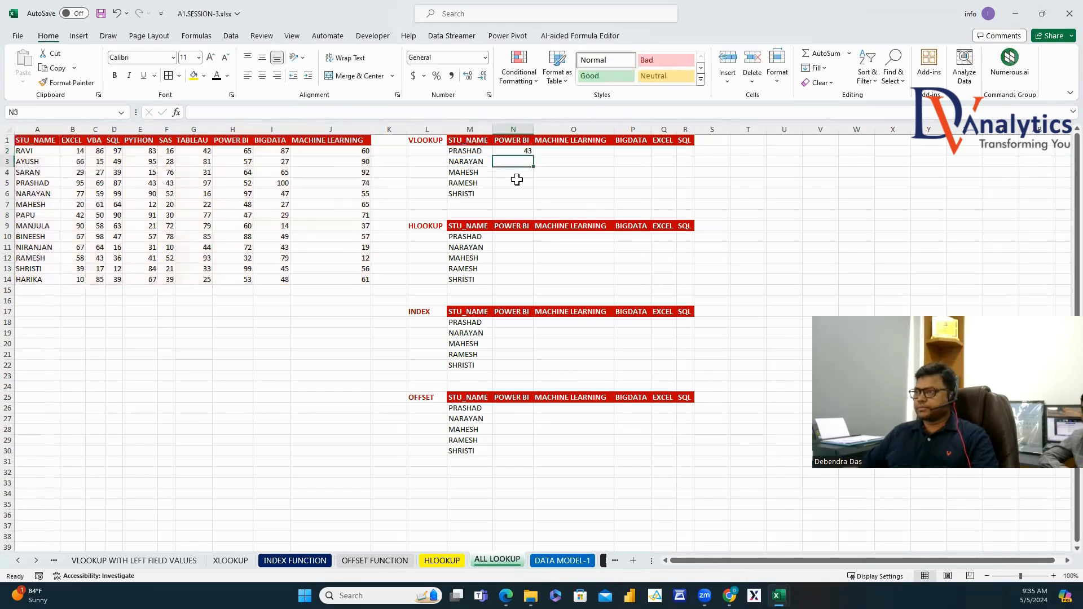
Change N2's MATCH to look up N1 in header row A1:J1, giving 52.
click(525, 150)
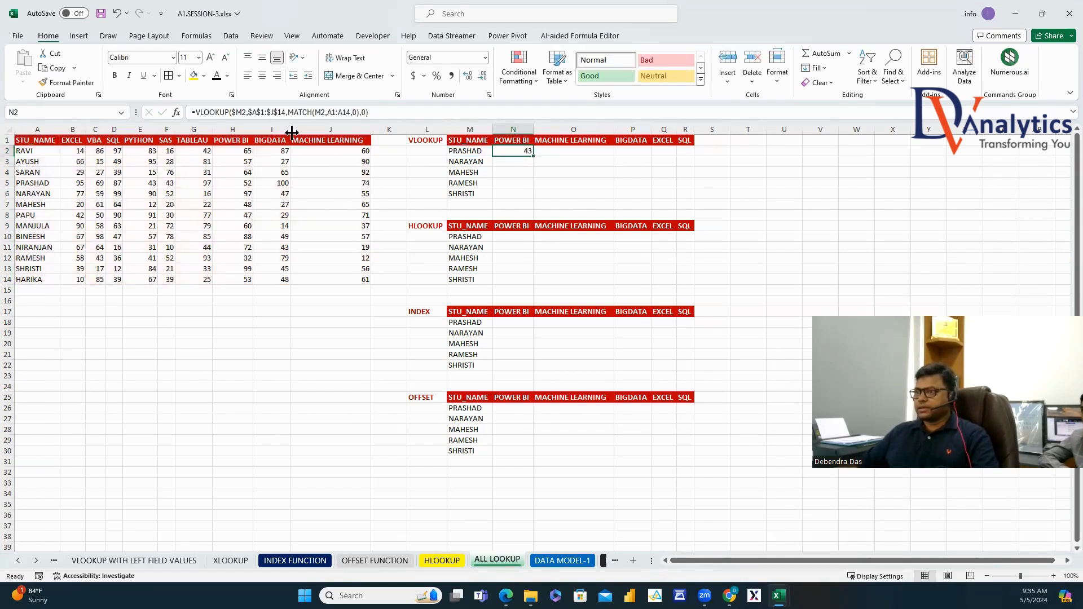
click(325, 111)
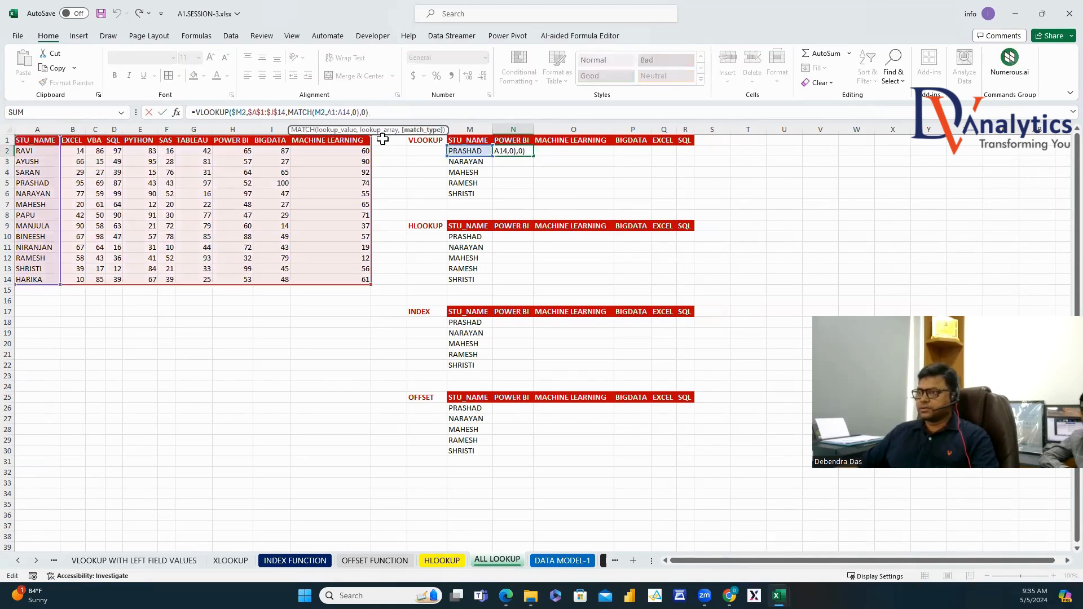
key(Delete)
key(Delete)
key(Delete)
key(Delete)
key(Delete)
key(Delete)
key(Delete)
key(Delete)
key(Delete)
key(BackSpace)
key(BackSpace)
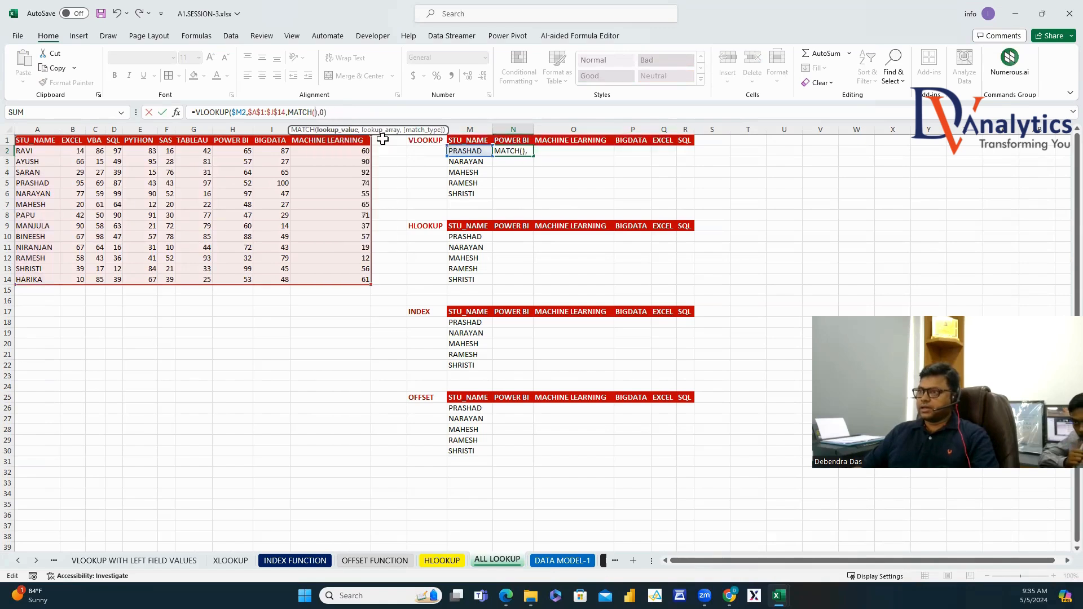
click(526, 139)
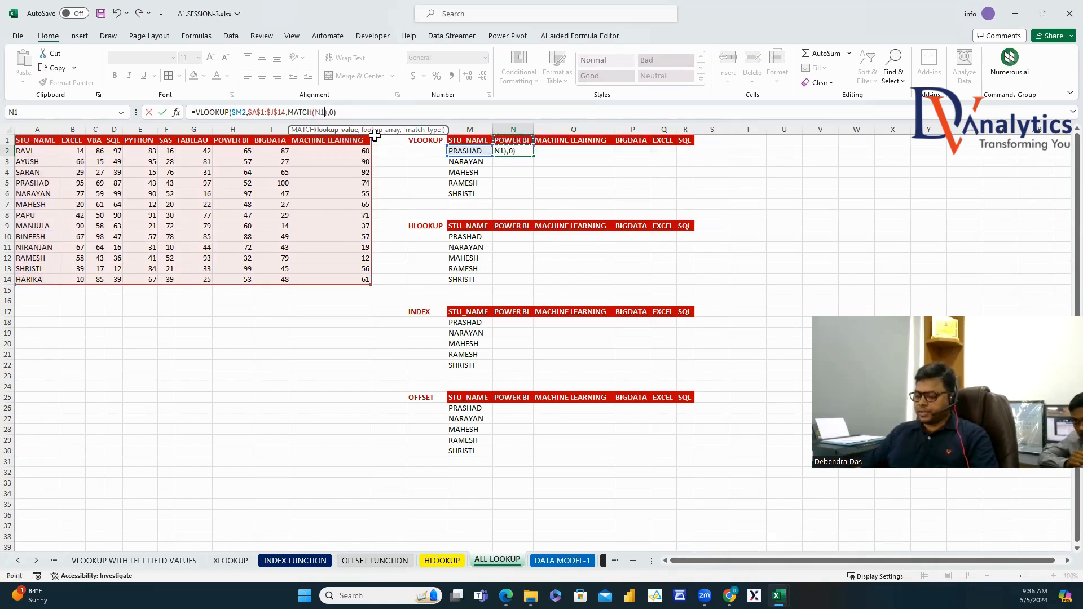
text(,)
drag(50, 142, 322, 139)
text(,)
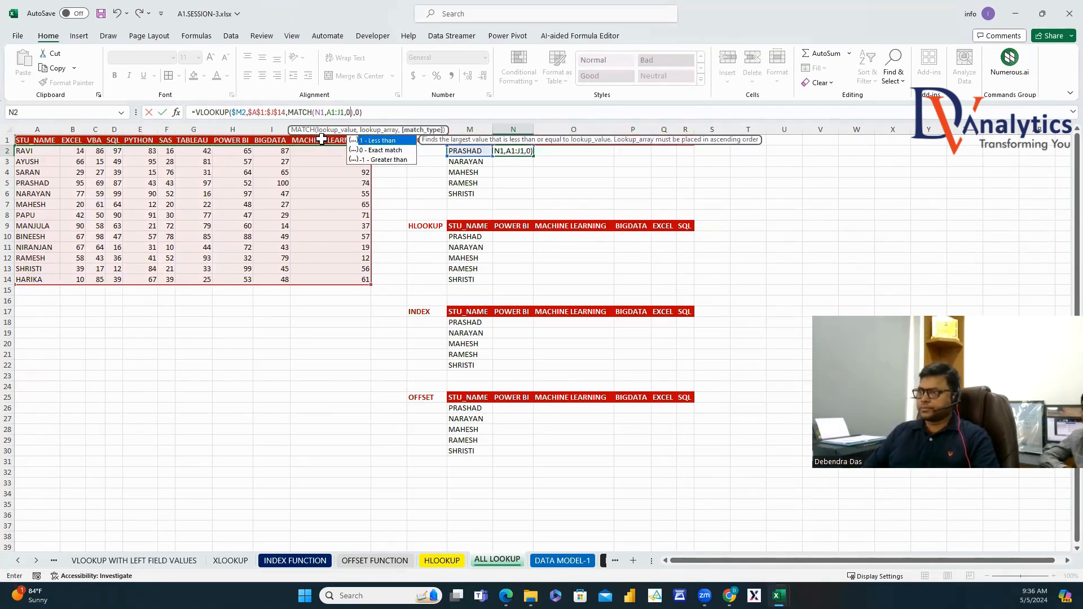
text(0)
key(Return)
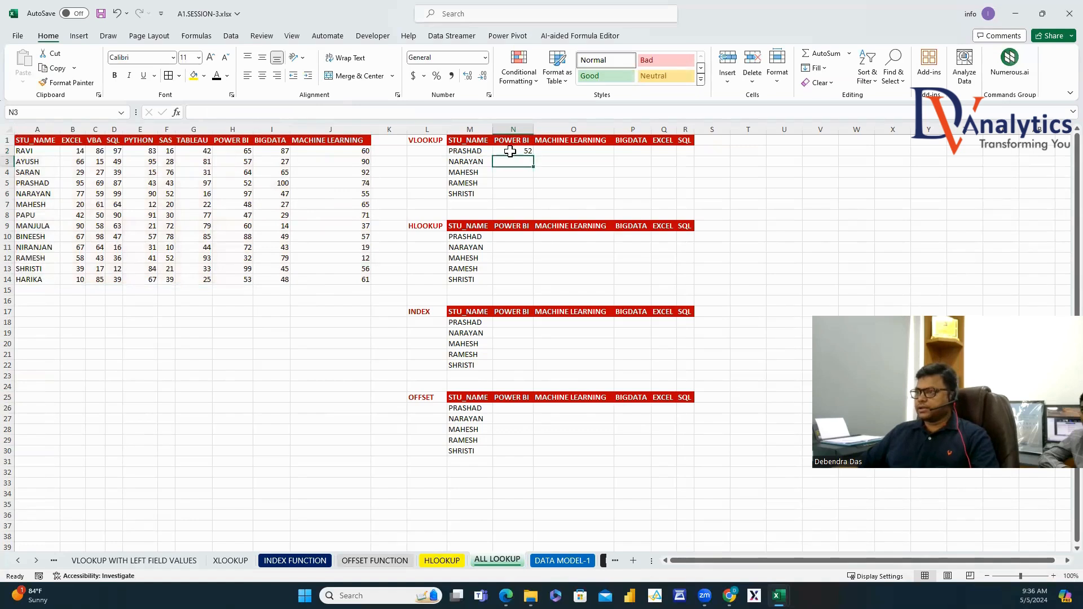
Lock N1's row as N$1 and fill the formula across N2:R6.
click(510, 151)
click(321, 112)
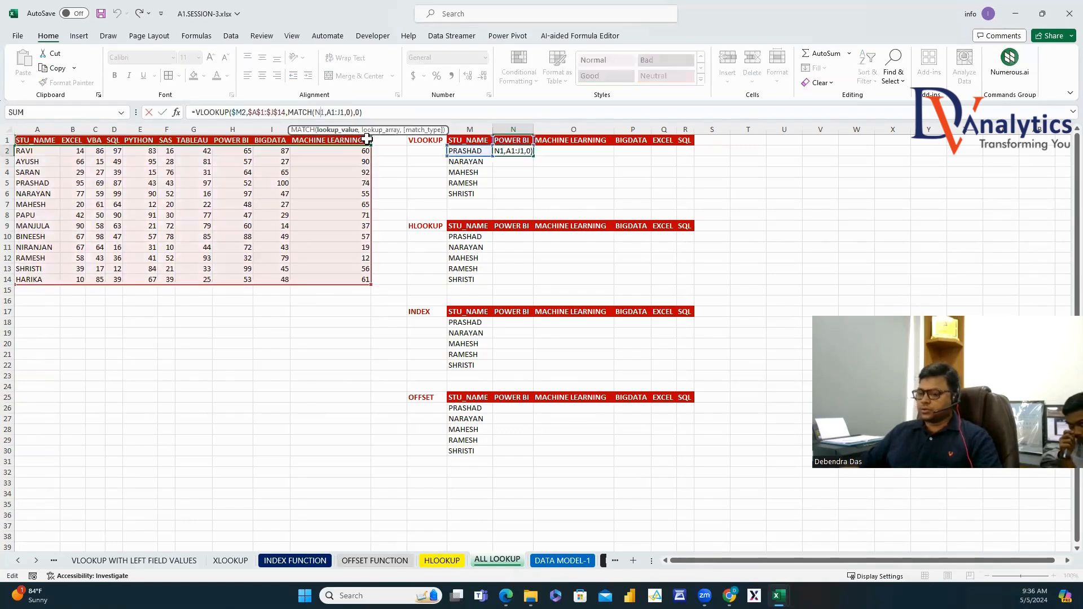
text($)
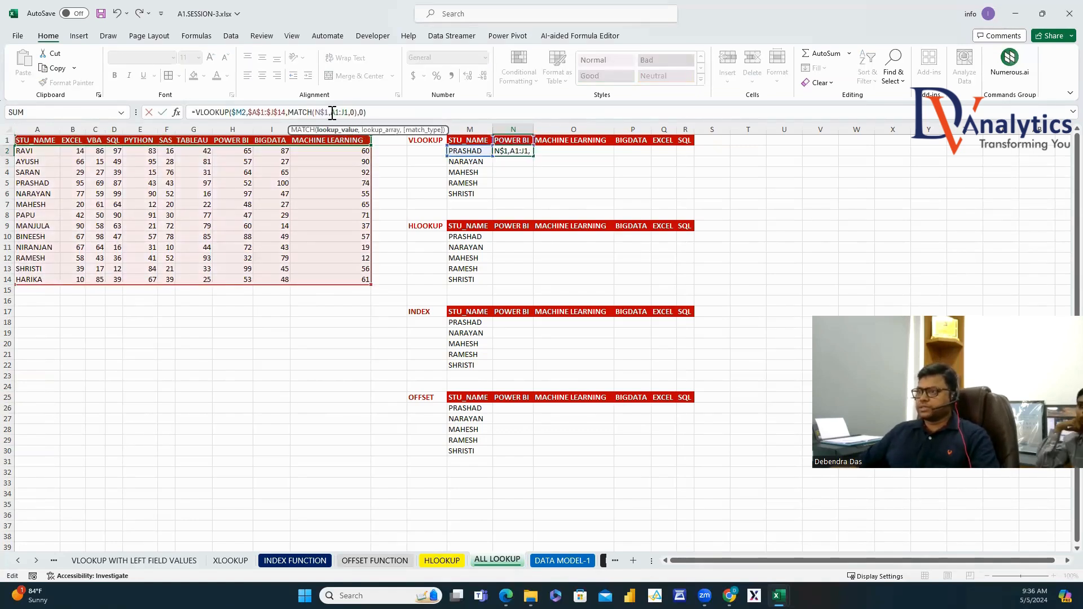
key(Return)
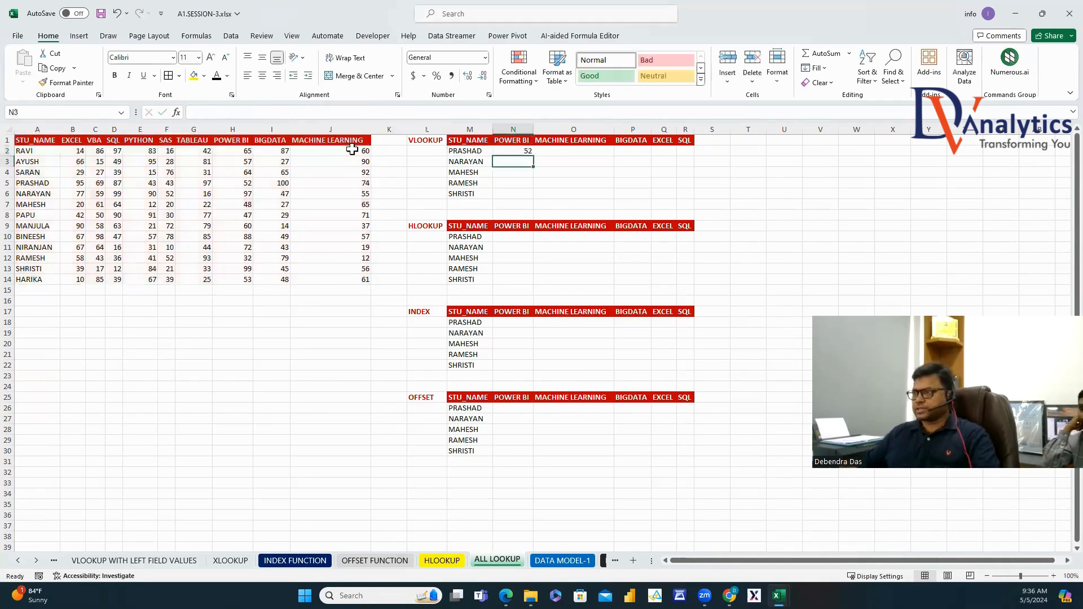
click(521, 151)
drag(534, 156, 695, 199)
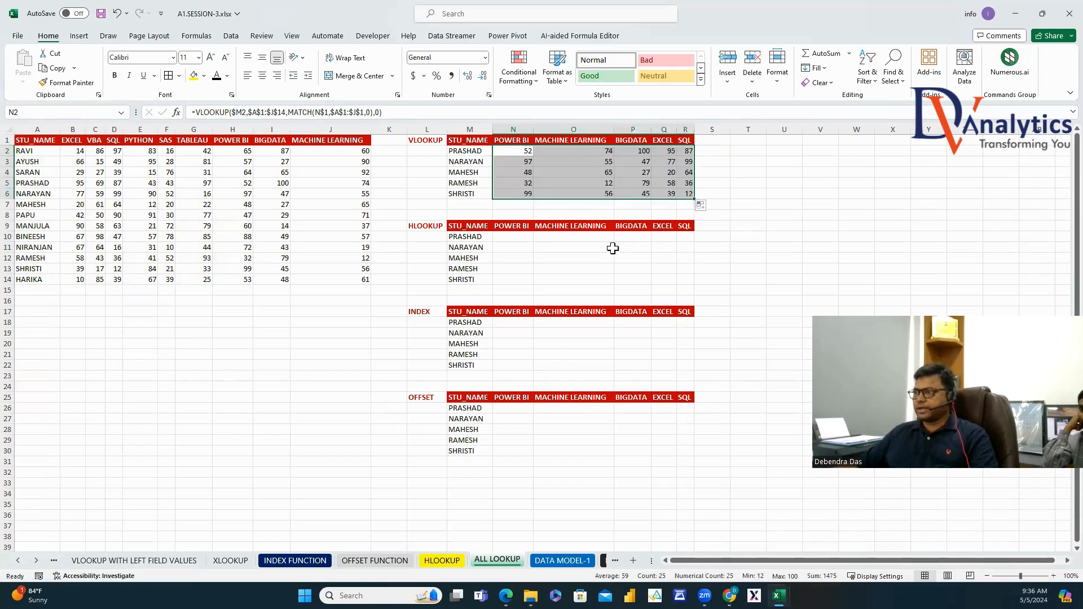
click(521, 151)
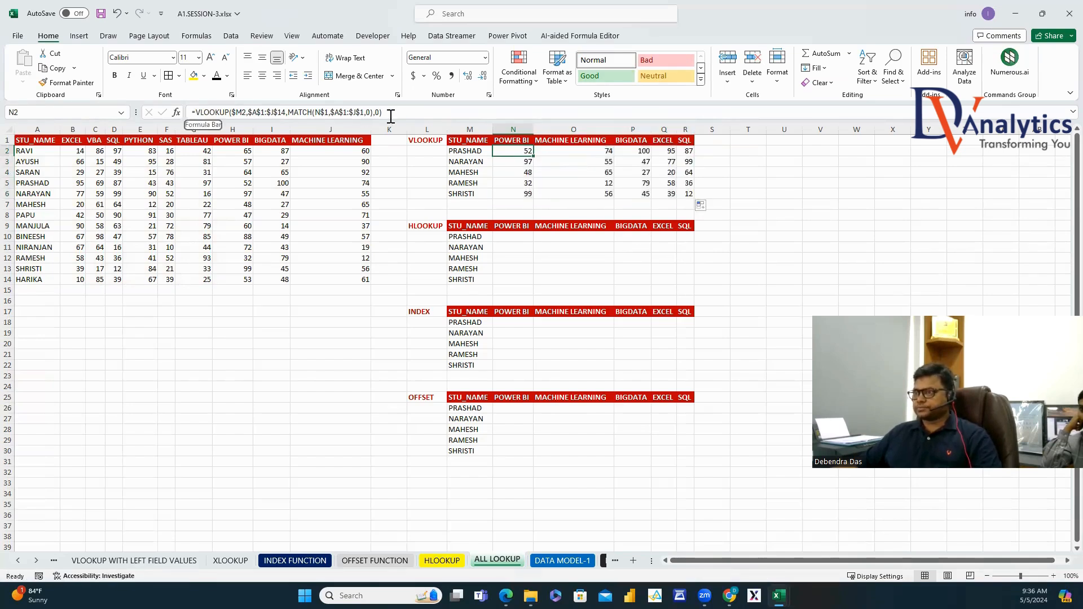
Paste the N2 VLOOKUP–MATCH formula into U2 as plain text.
drag(387, 113, 192, 113)
key(ctrl+c)
key(Escape)
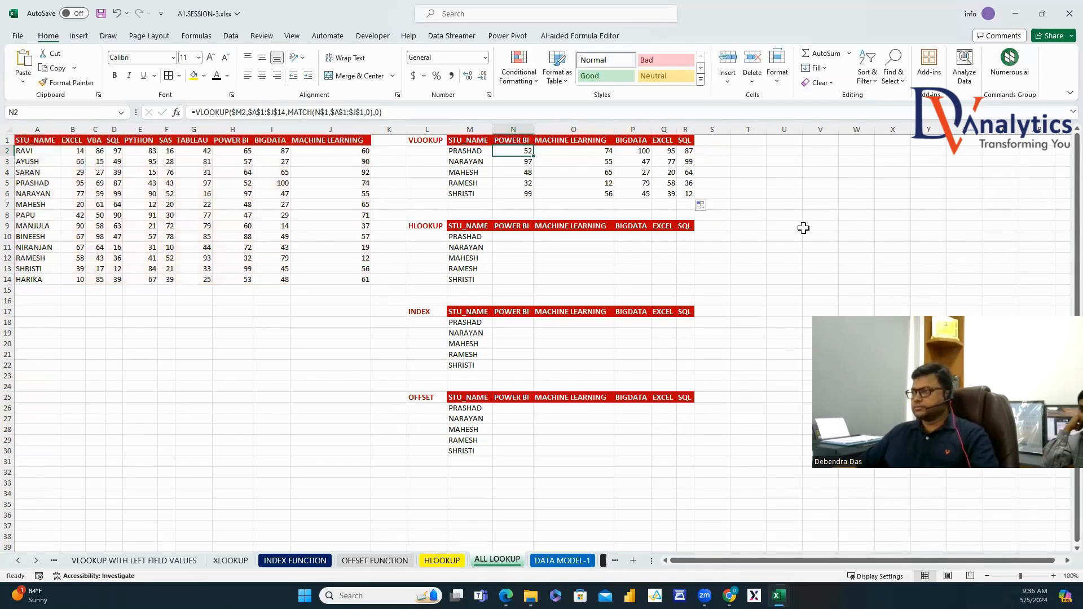
double_click(785, 152)
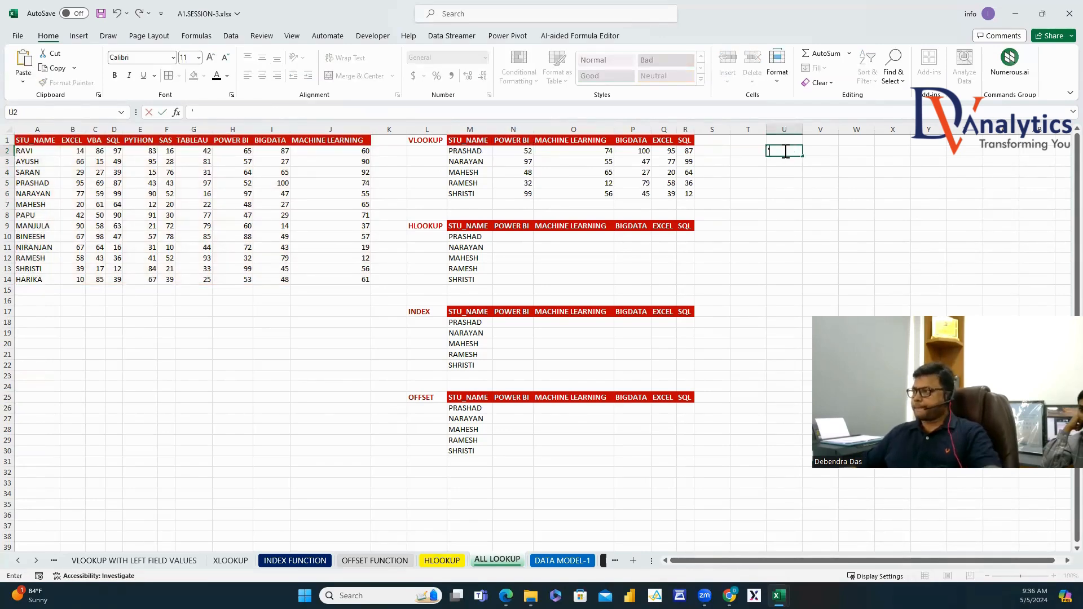
text(')
key(ctrl+v)
click(844, 220)
Widen column U and format the U2 formula text bold dark red.
double_click(803, 129)
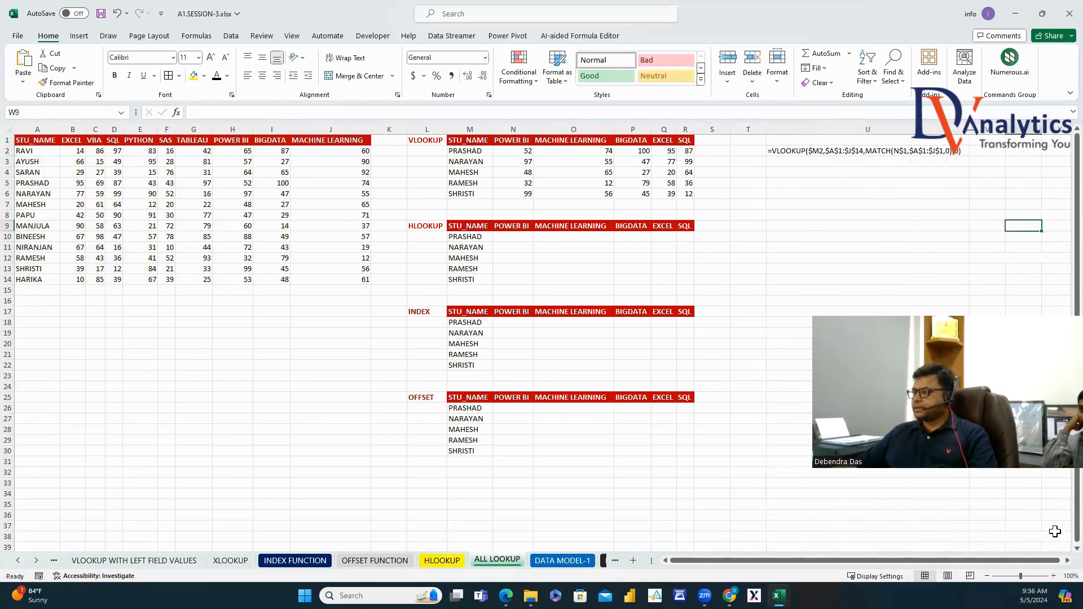
click(801, 151)
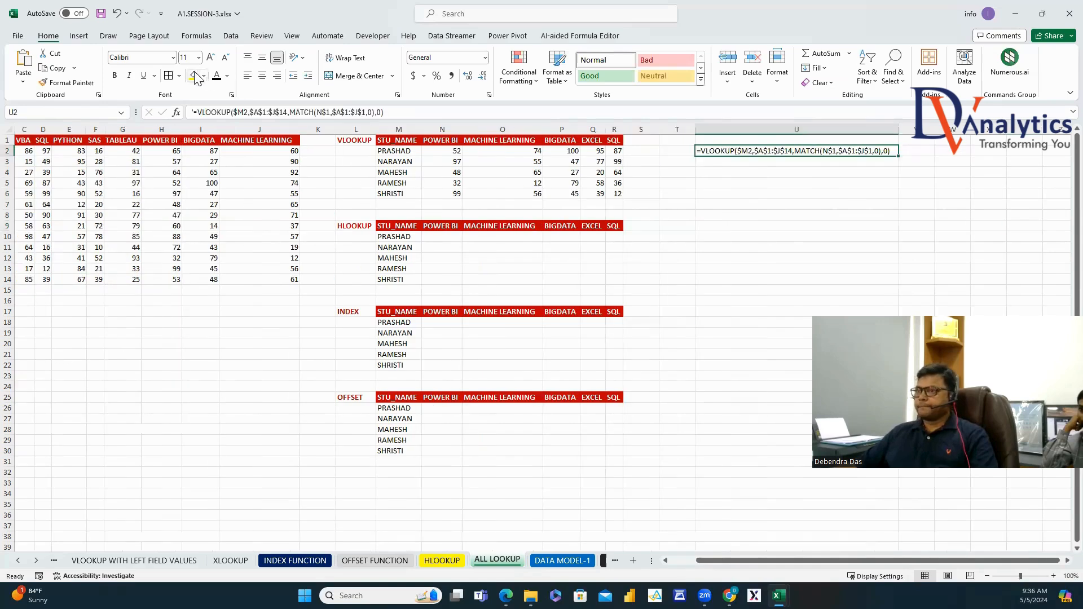
click(227, 75)
click(215, 199)
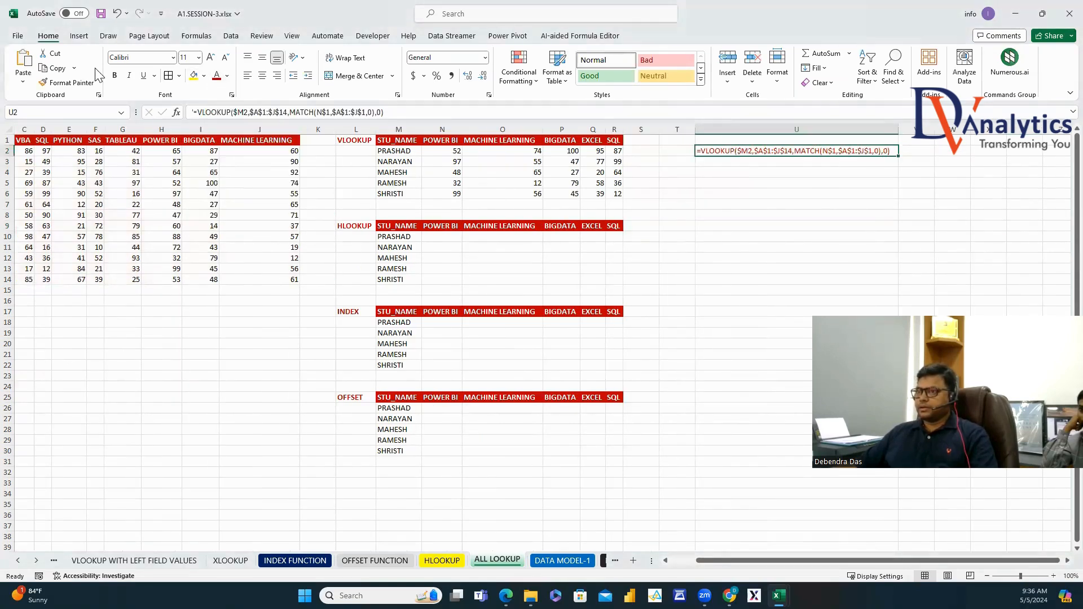
click(115, 76)
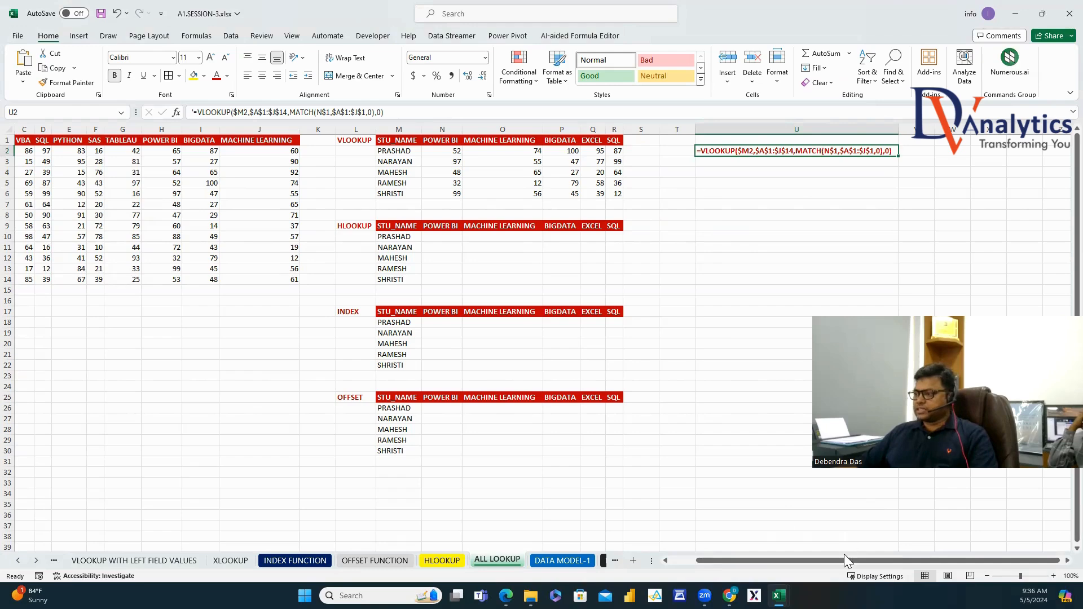
drag(845, 560, 822, 548)
click(513, 237)
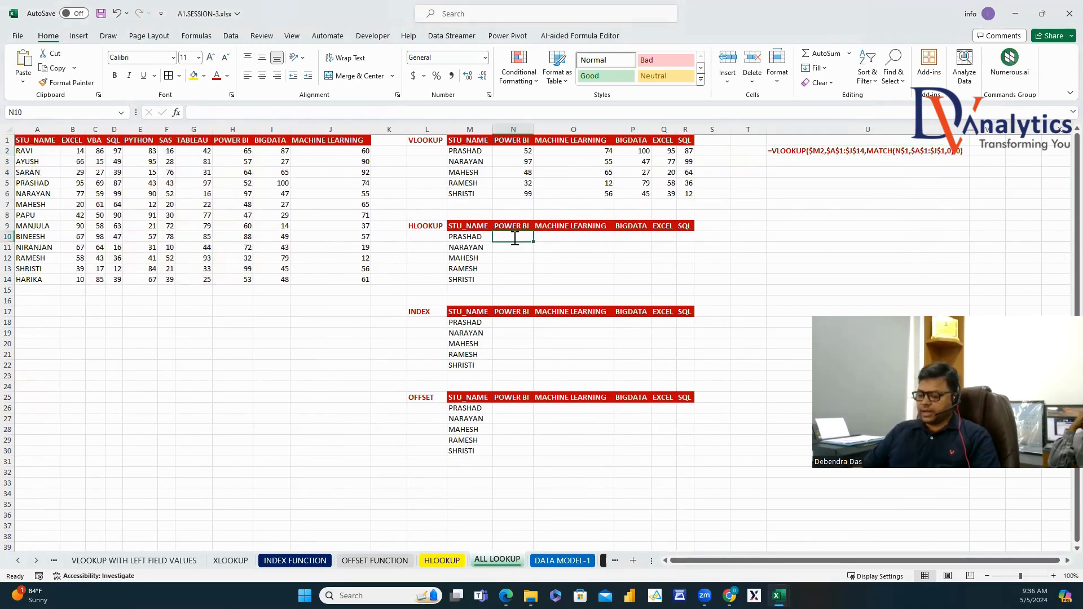
Enter an HLOOKUP in N10 finding N9 in A1:J14 with MATCH(M10,A1:A14,0) as row.
text(=HLO)
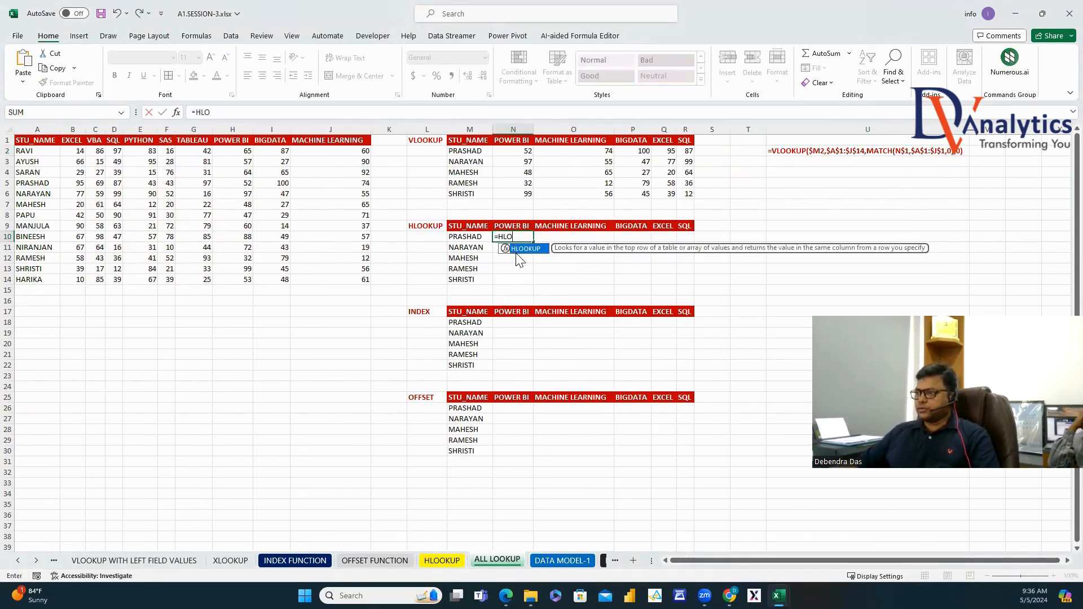
double_click(516, 247)
click(513, 226)
text(,)
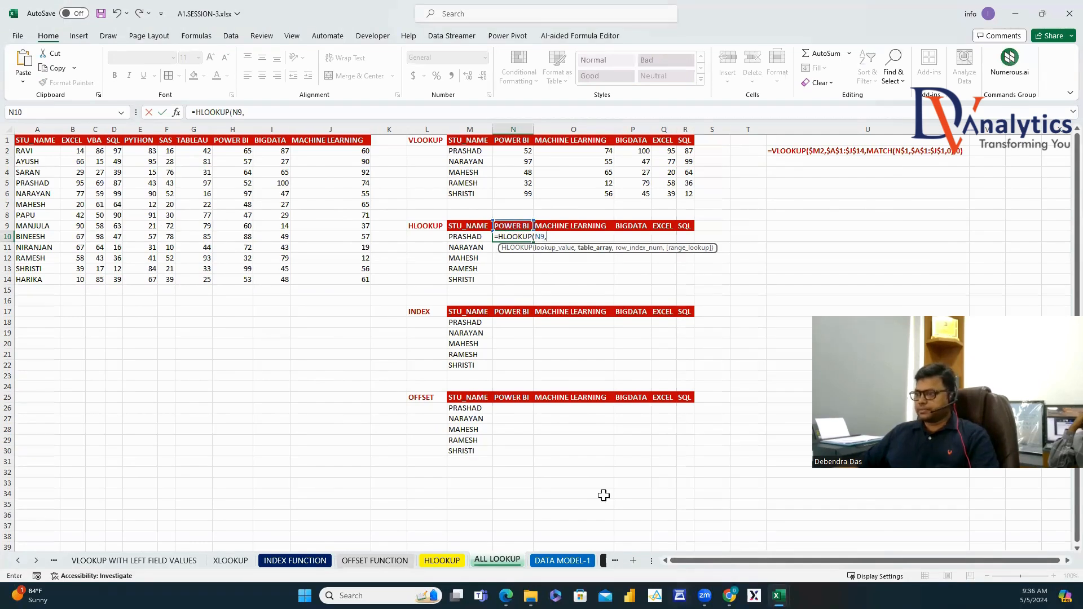
drag(26, 141, 328, 280)
text(,MATCH()
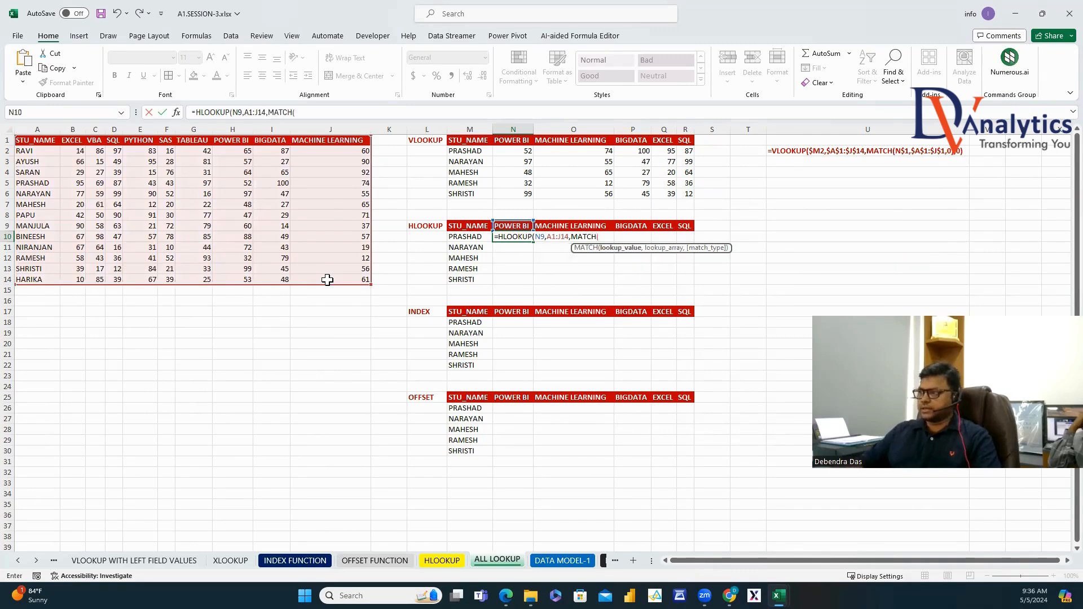
click(472, 237)
text(,)
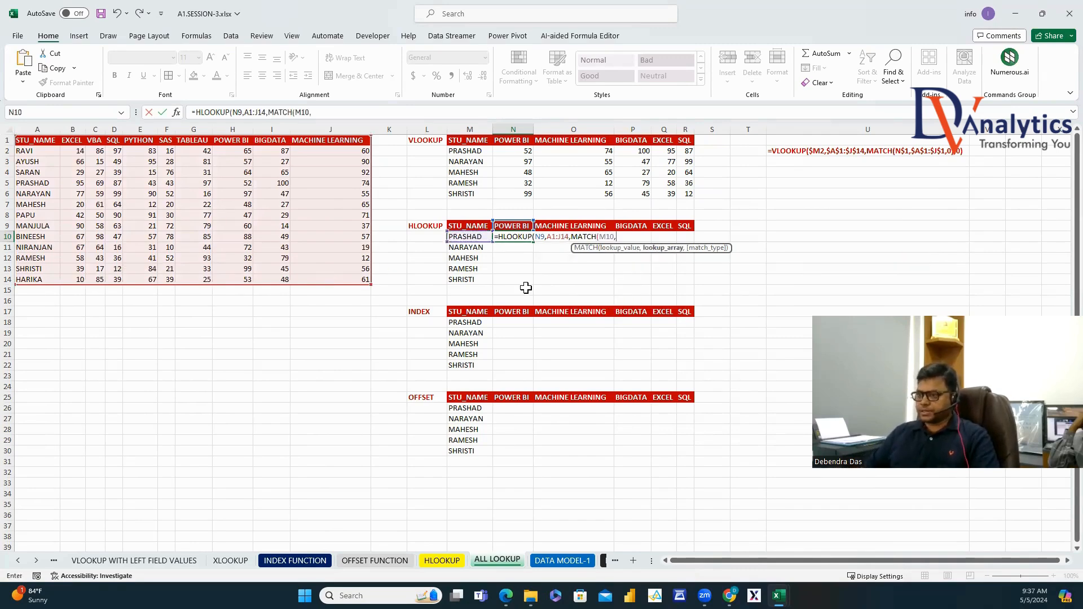
drag(43, 141, 46, 277)
text(,0),0)
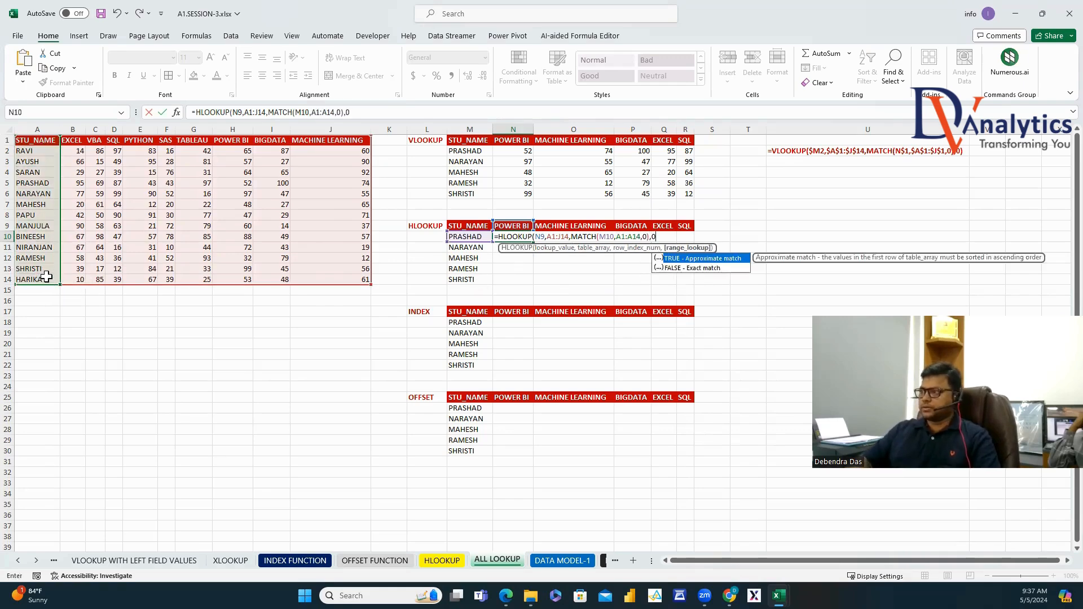
key(Return)
Anchor it as =HLOOKUP(N$9,$A$1:$J$14,MATCH($M10,$A$1:$A$14,0),0) and fill to R14.
click(507, 236)
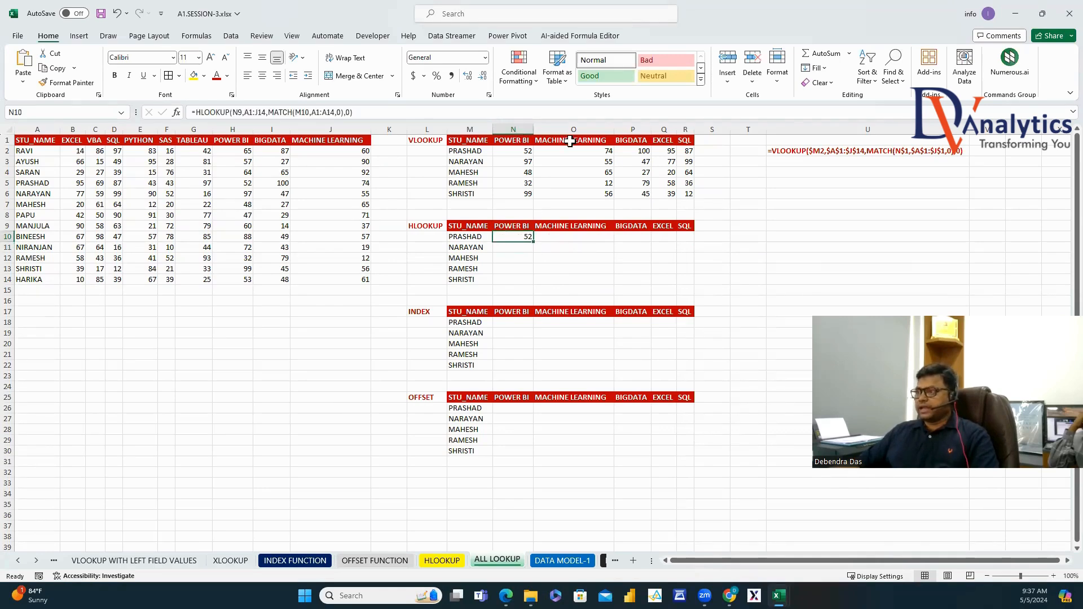
click(238, 112)
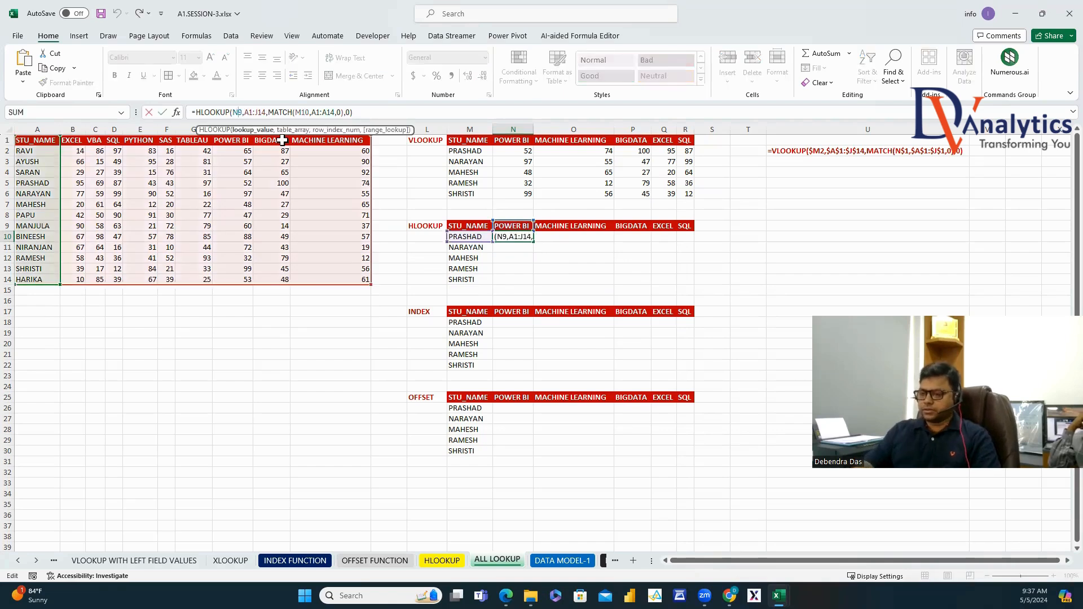
text($)
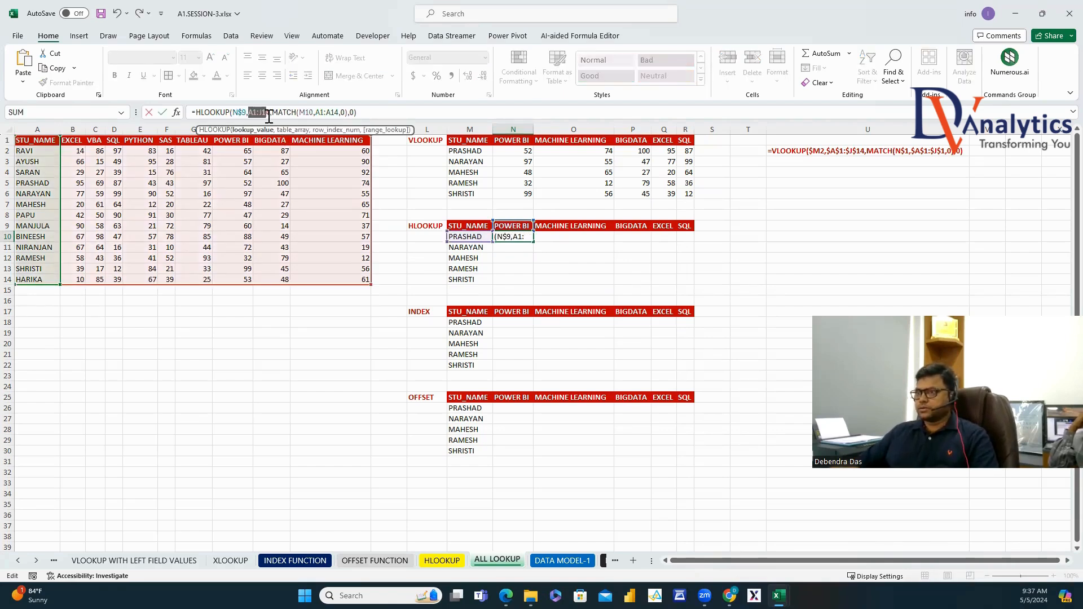
key(F4)
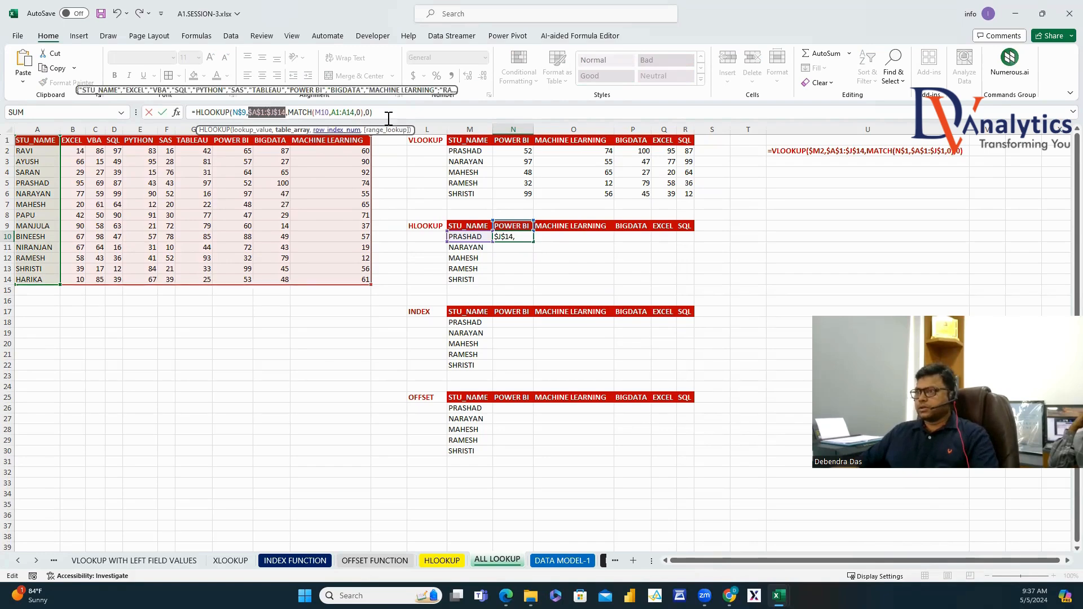
click(317, 112)
text($)
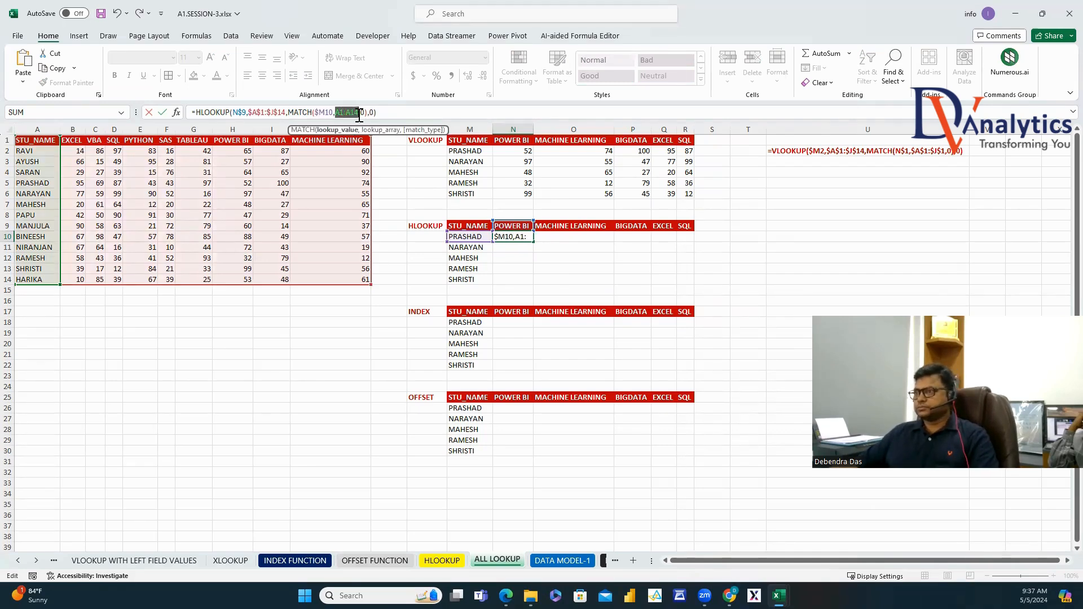
key(F4)
key(Return)
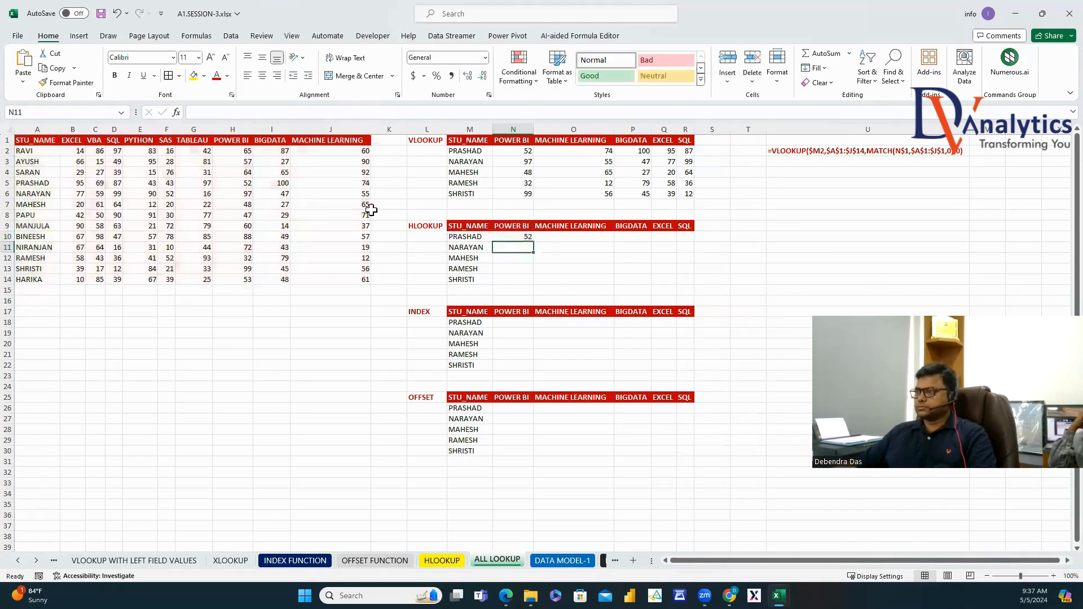
click(520, 237)
drag(533, 242, 694, 241)
double_click(694, 241)
Paste the HLOOKUP formula as text into U10, formatted bold red.
click(520, 236)
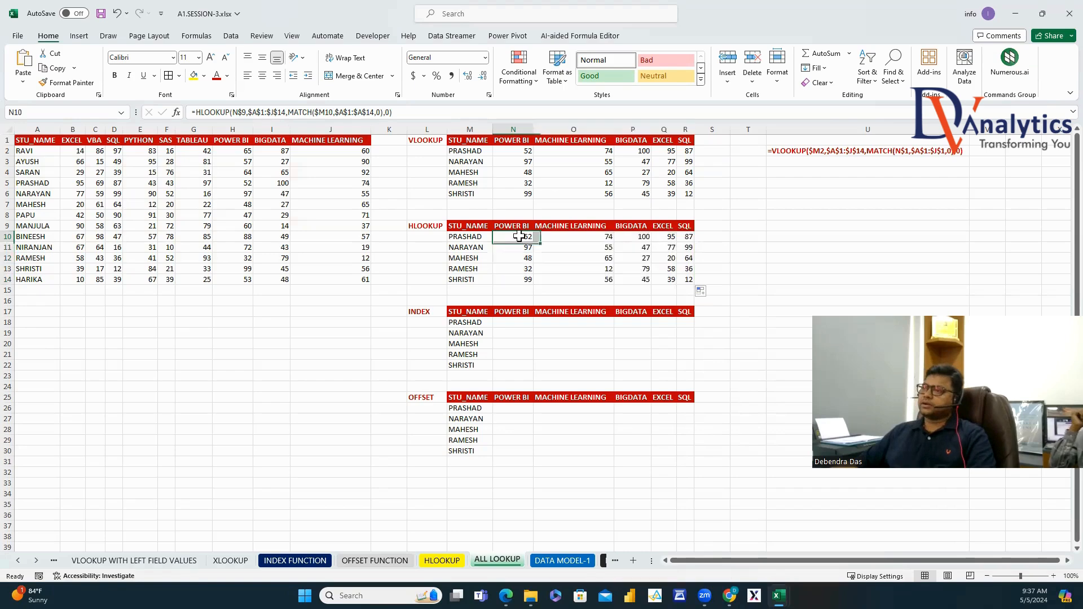
drag(411, 113, 146, 114)
key(ctrl+c)
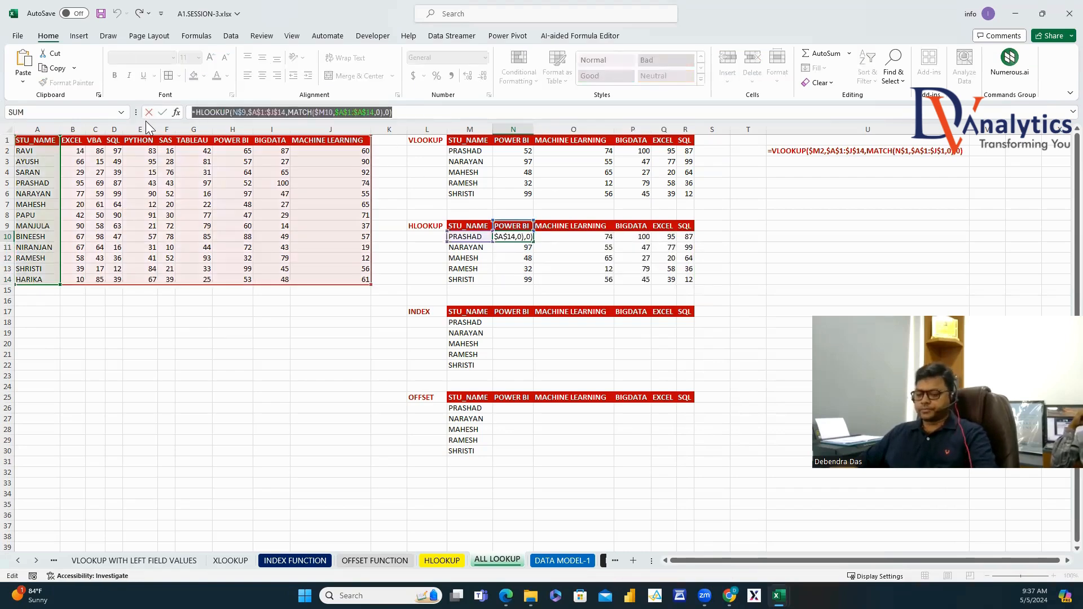
key(Escape)
click(785, 235)
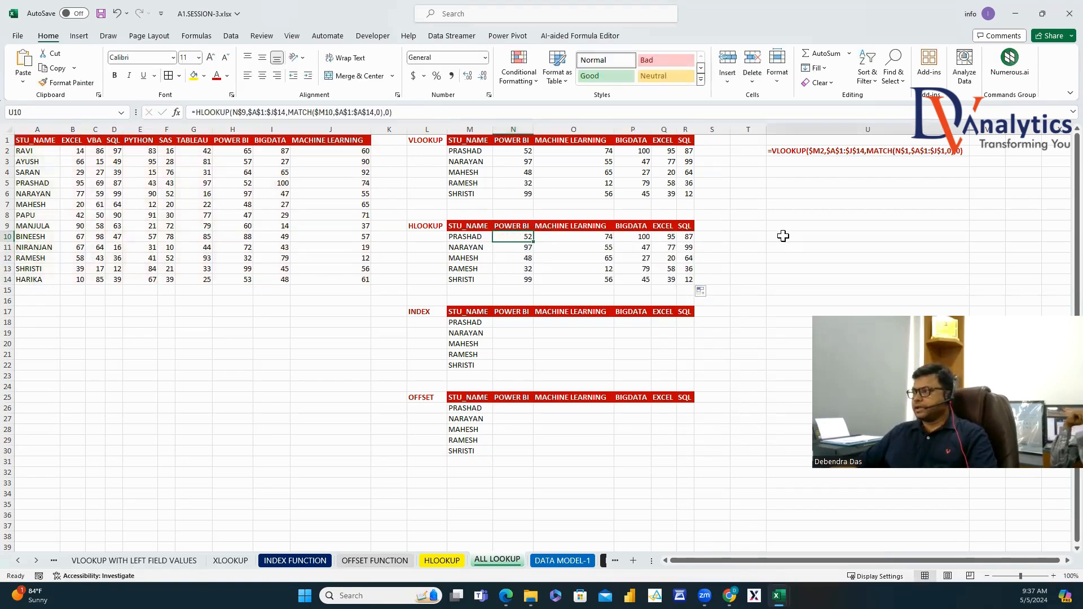
text(')
key(ctrl+v)
key(ctrl+Return)
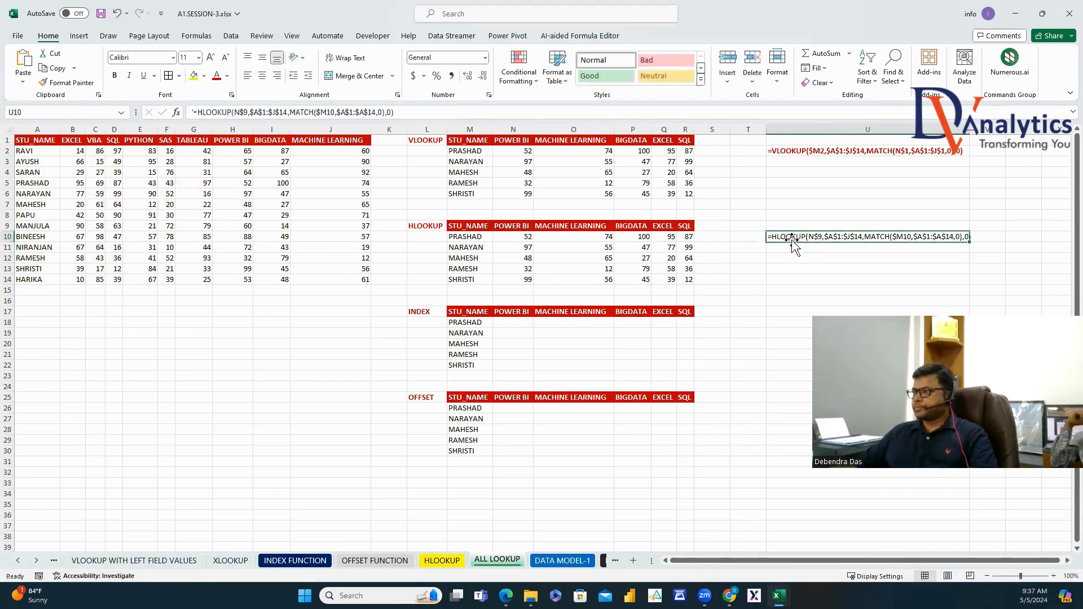
click(217, 75)
click(114, 75)
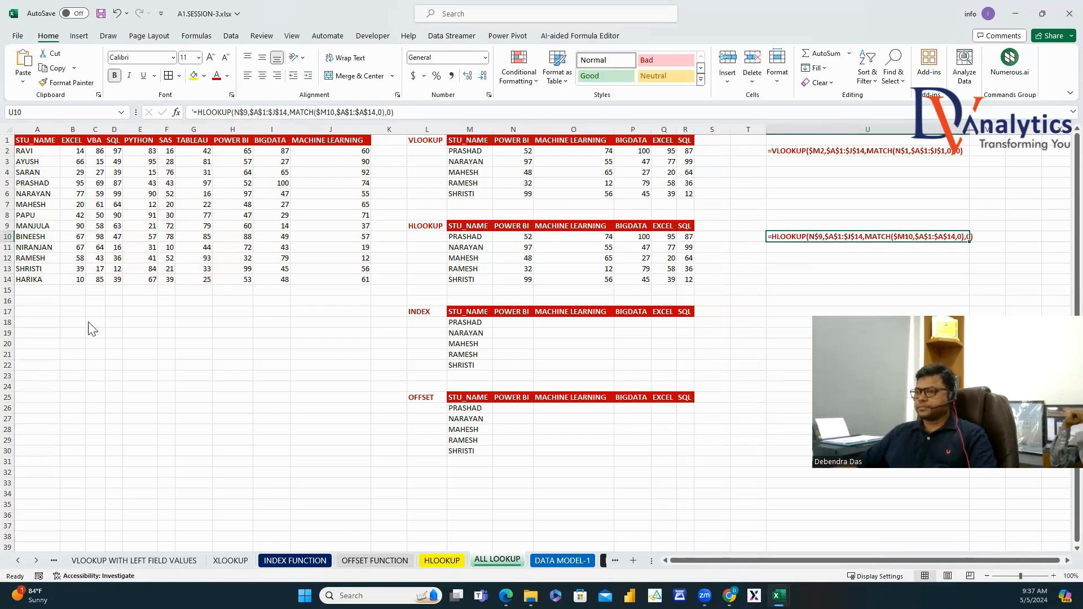
click(791, 324)
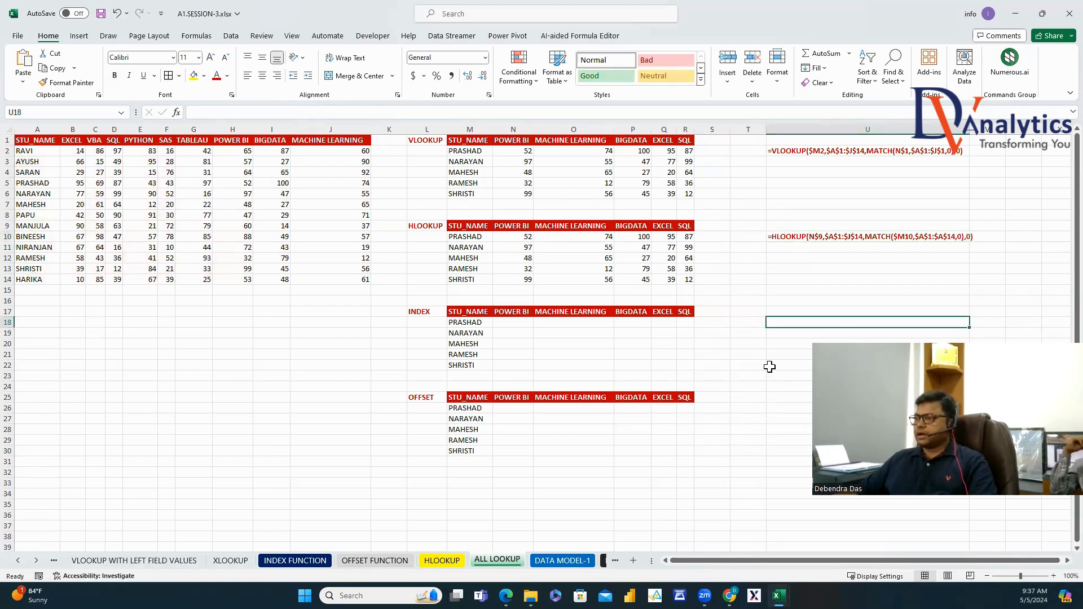
Enter a test =INDEX(A1:J14,MATCH(M18,A1:A14,0),MATCH(N17,A1:J1,0)) formula in U18.
text(=INDE)
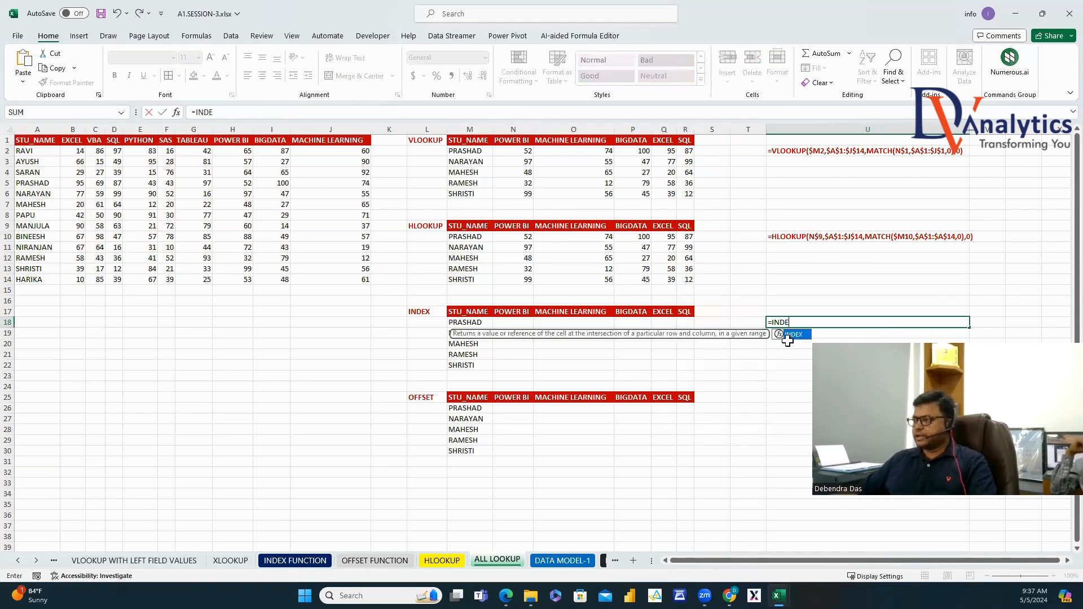
double_click(793, 337)
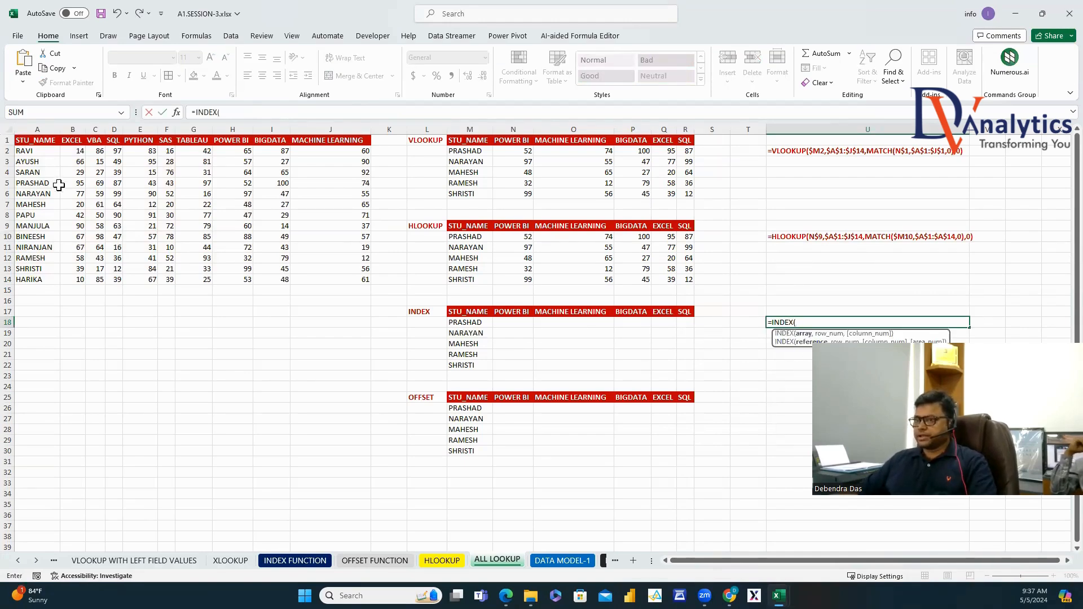
drag(39, 140, 334, 277)
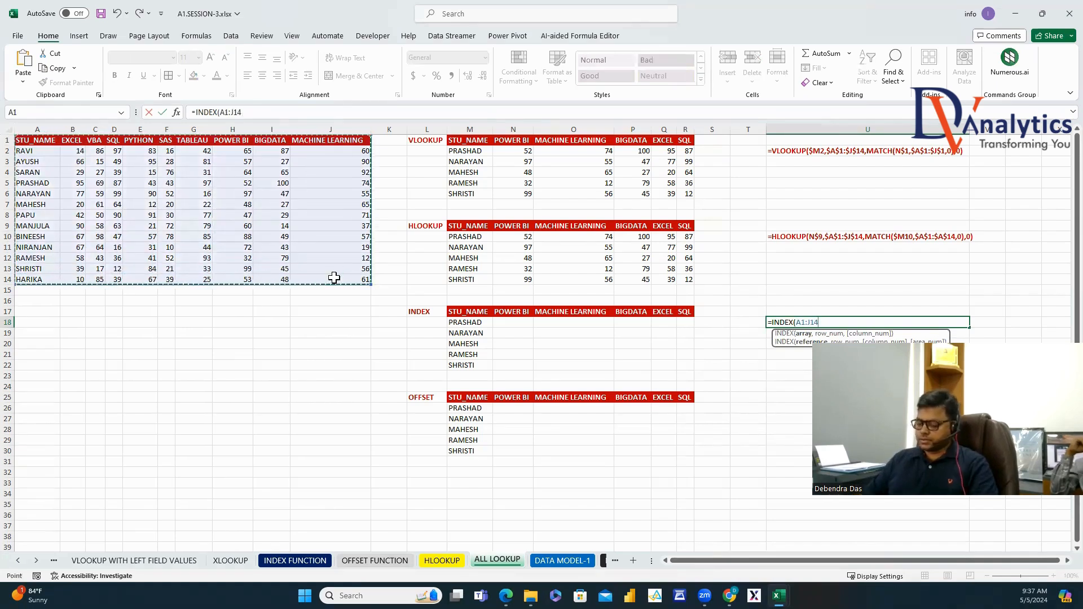
text(,MATCH()
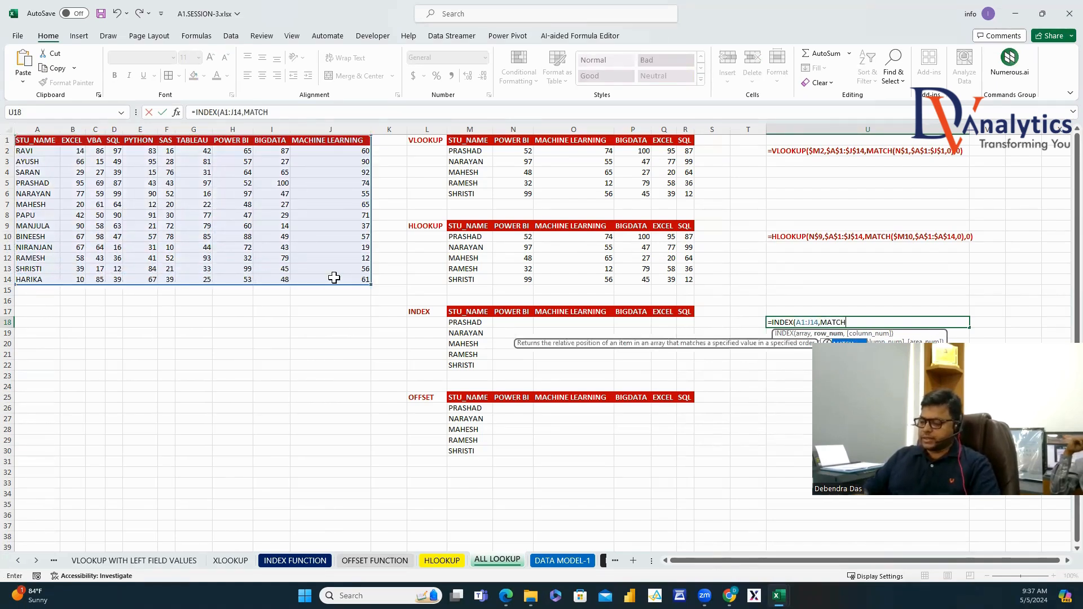
click(488, 323)
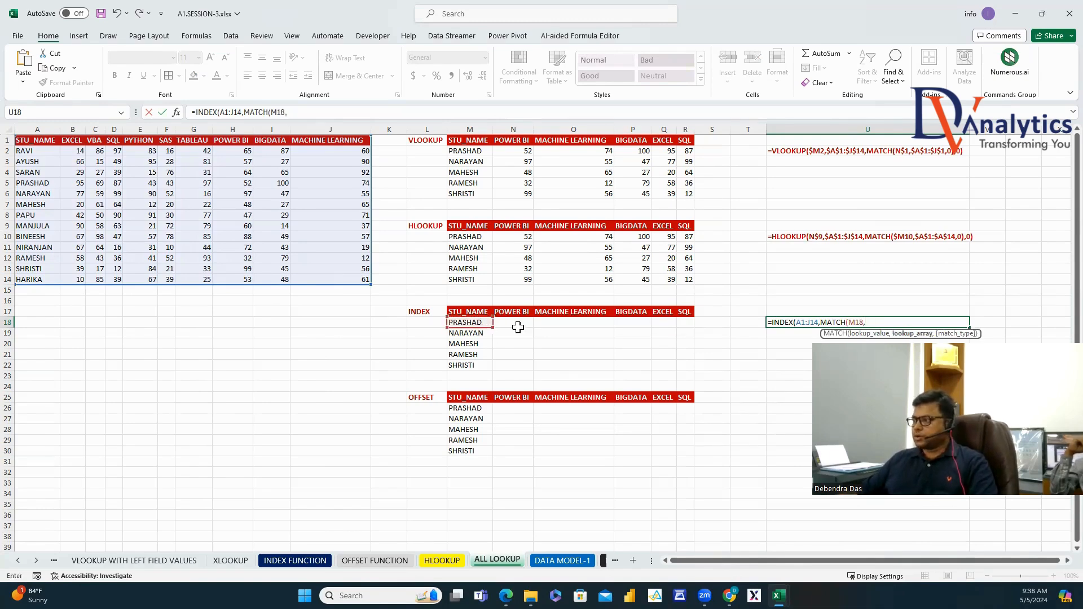
drag(48, 141, 40, 276)
text(,0)
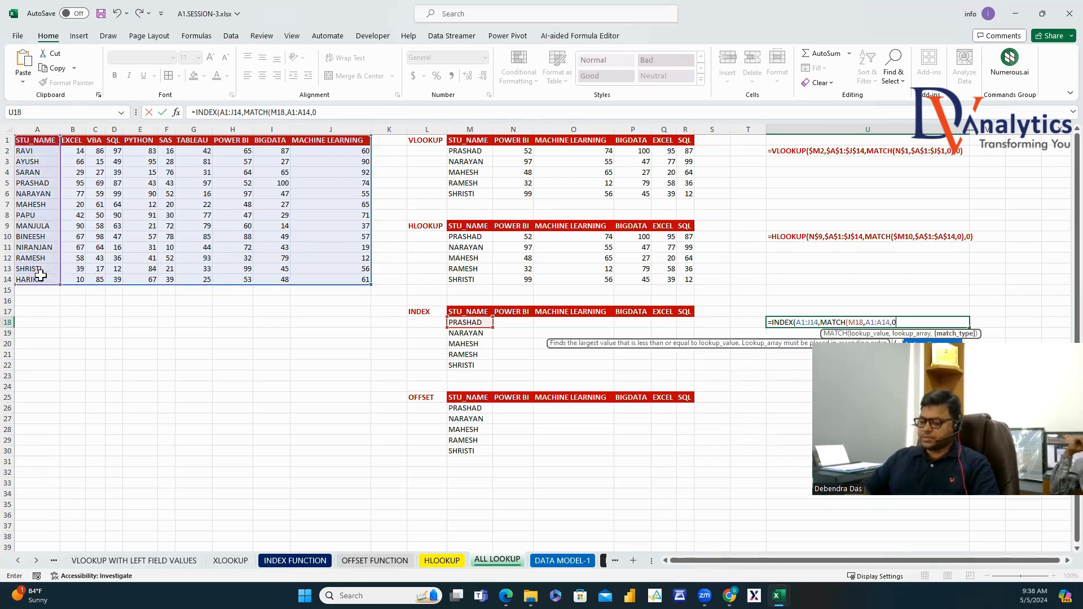
text(),MATCH()
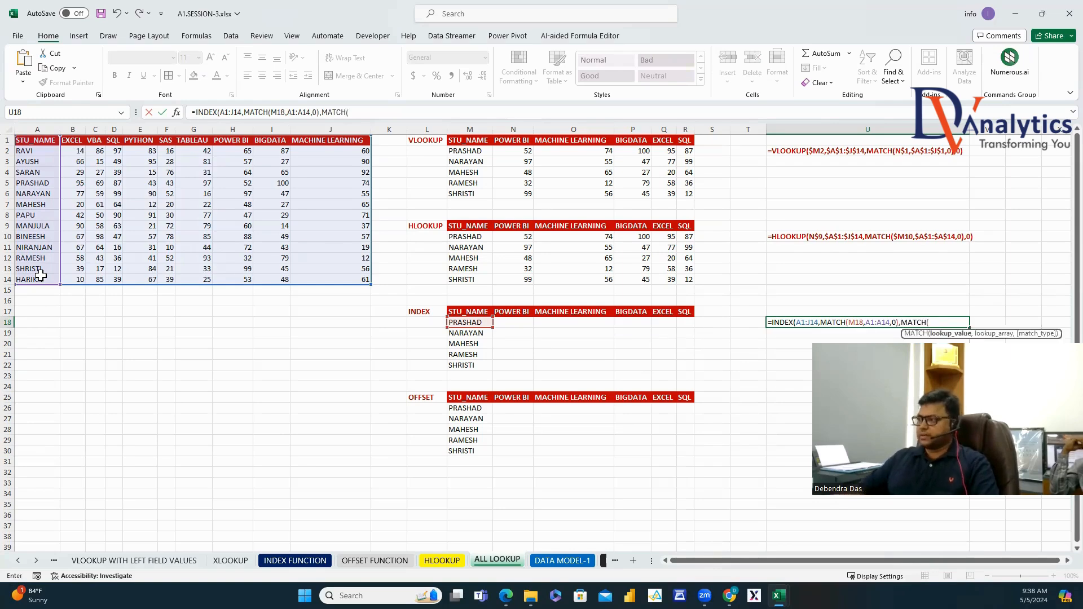
click(524, 311)
text(,)
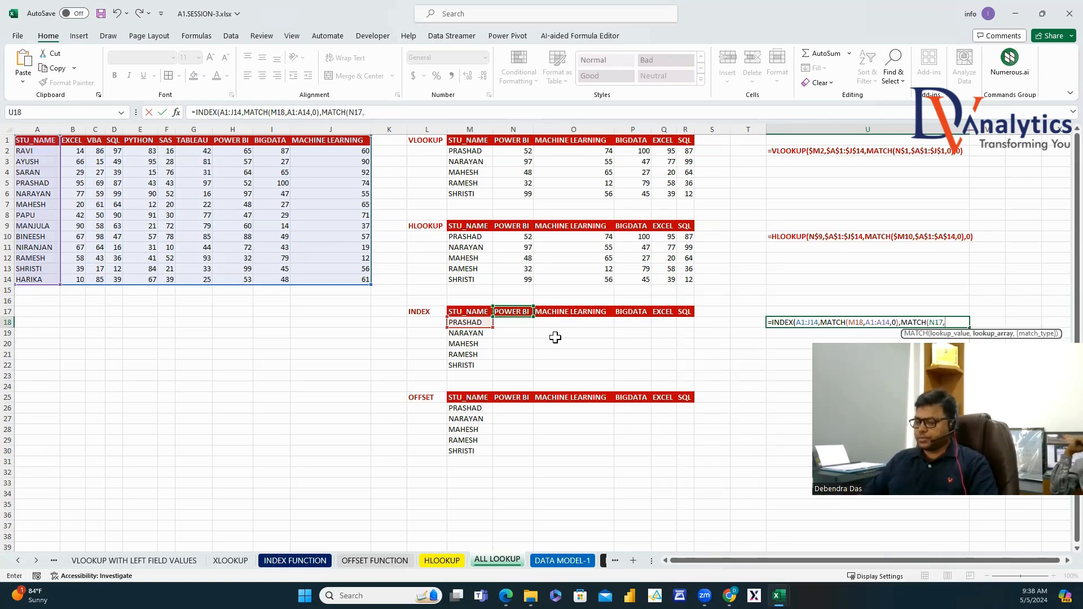
drag(60, 146, 341, 140)
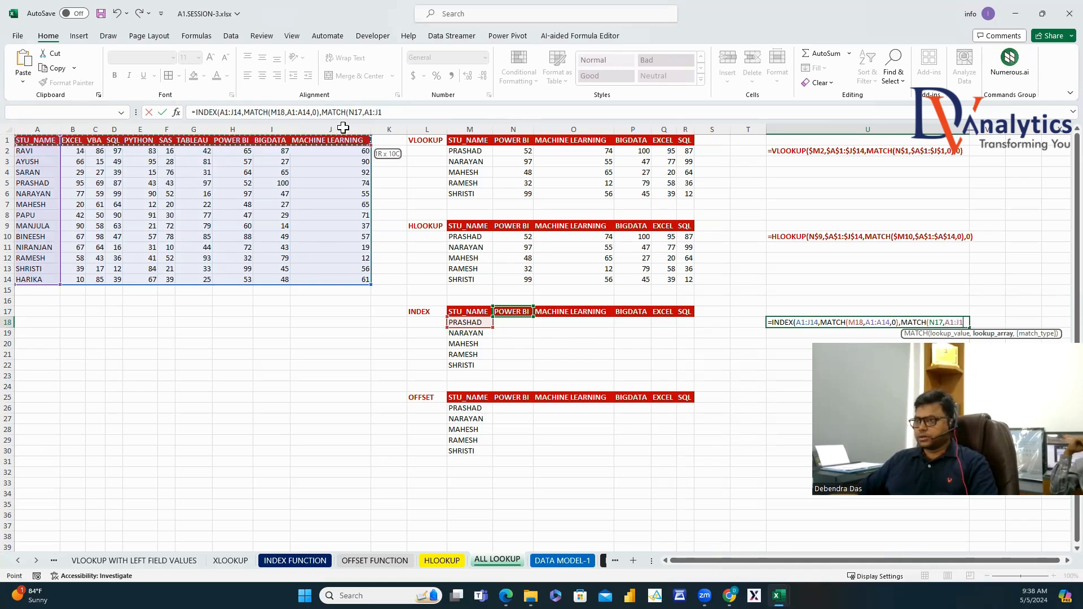
text(,0)
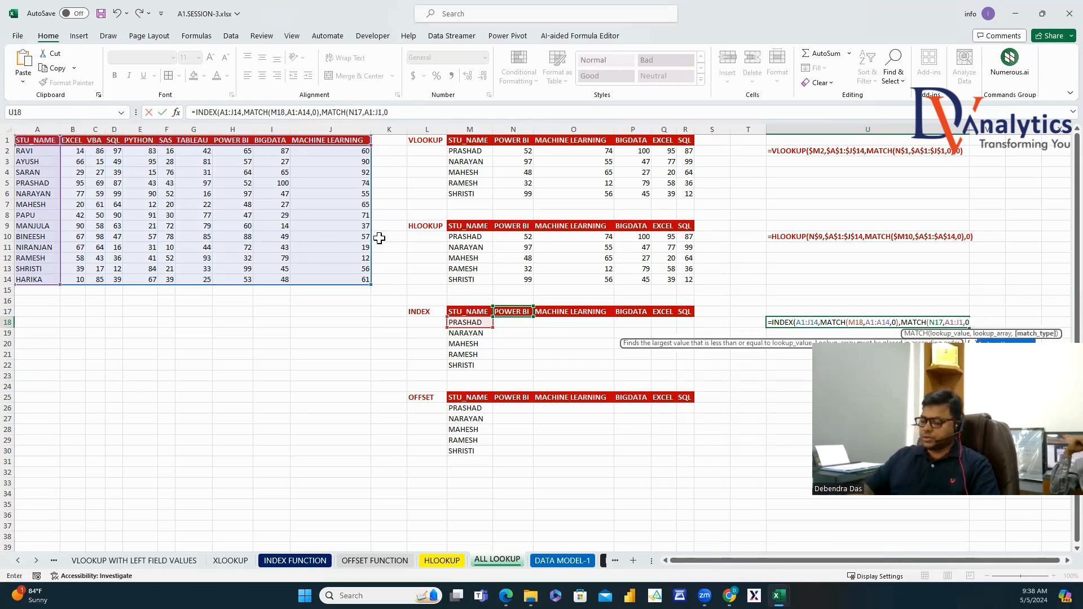
text())
key(Return)
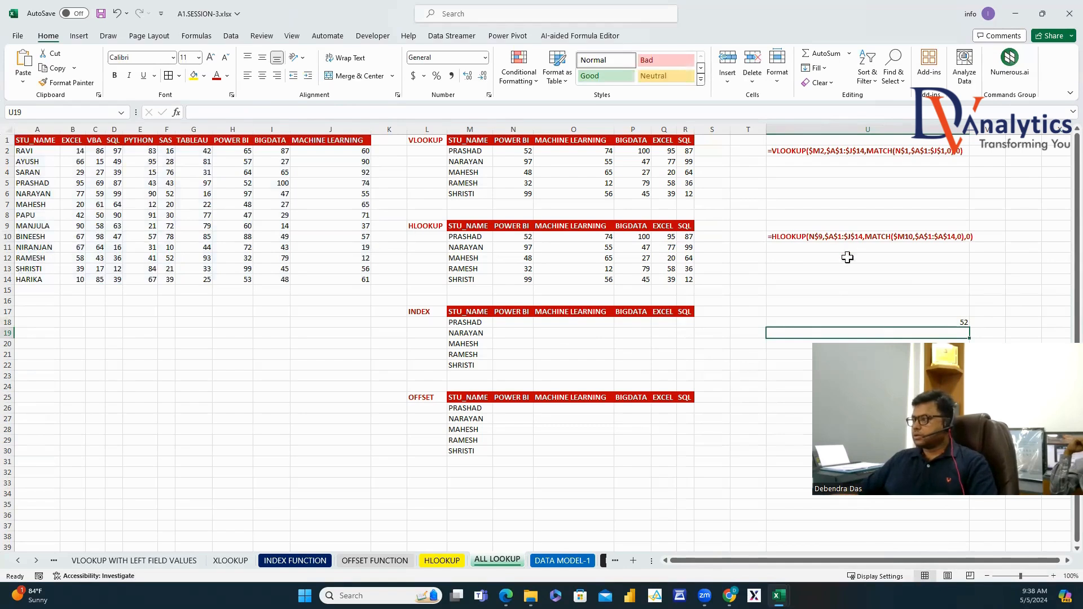
Check U18's result of 52, then clear the test formula.
key(Up)
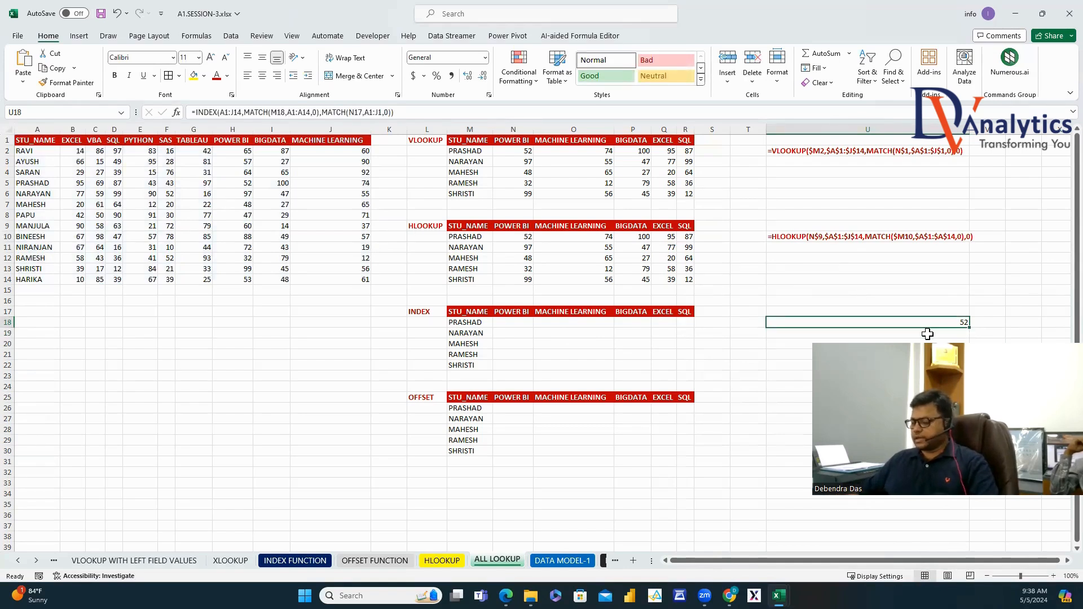
key(Delete)
click(513, 323)
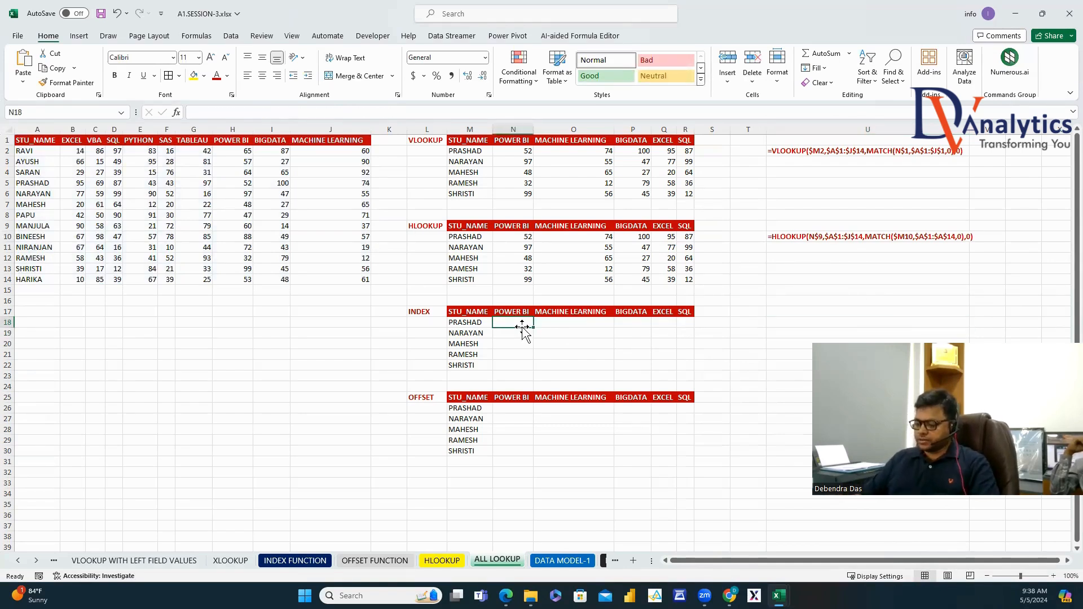
Enter =INDEX(A1:J14,MATCH(M18,A1:A14,0),MATCH(N17,A1:J1,0)) in N18, returning 52.
text(=INDEX()
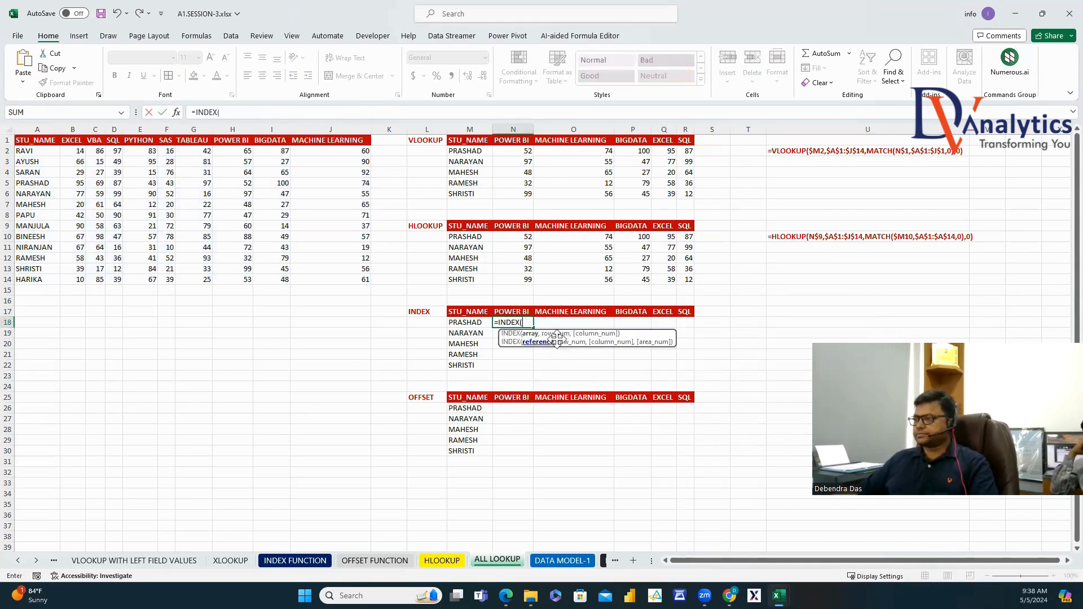
drag(39, 138, 351, 279)
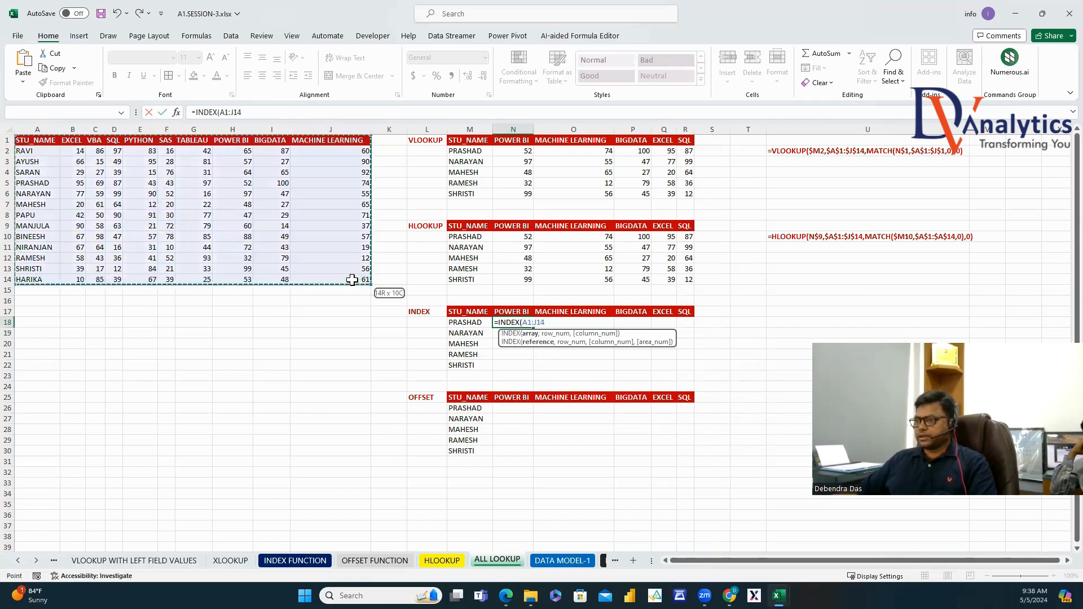
text(,MATCH()
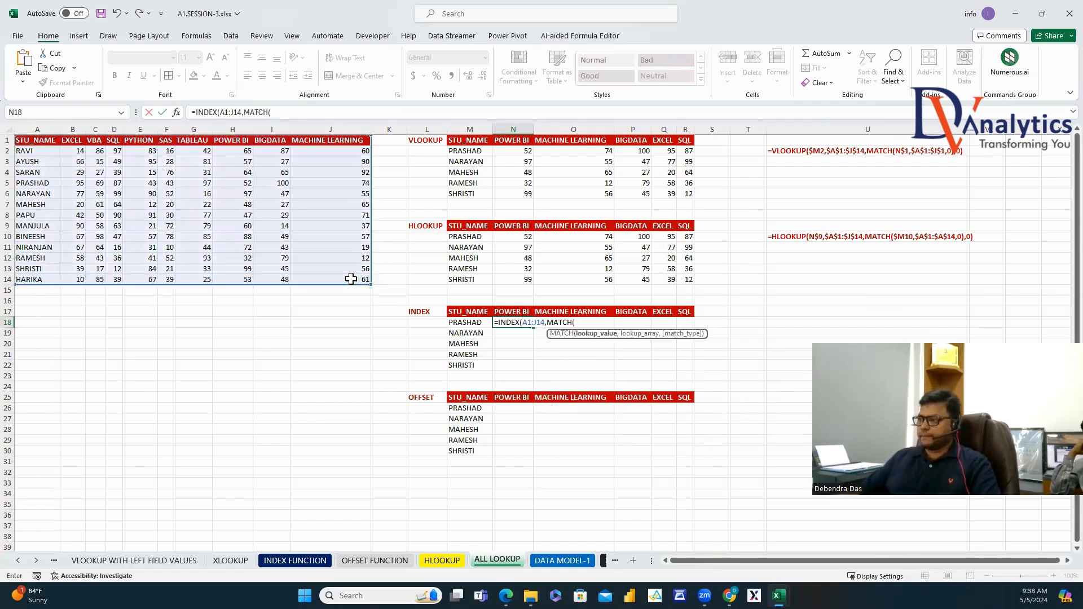
click(483, 324)
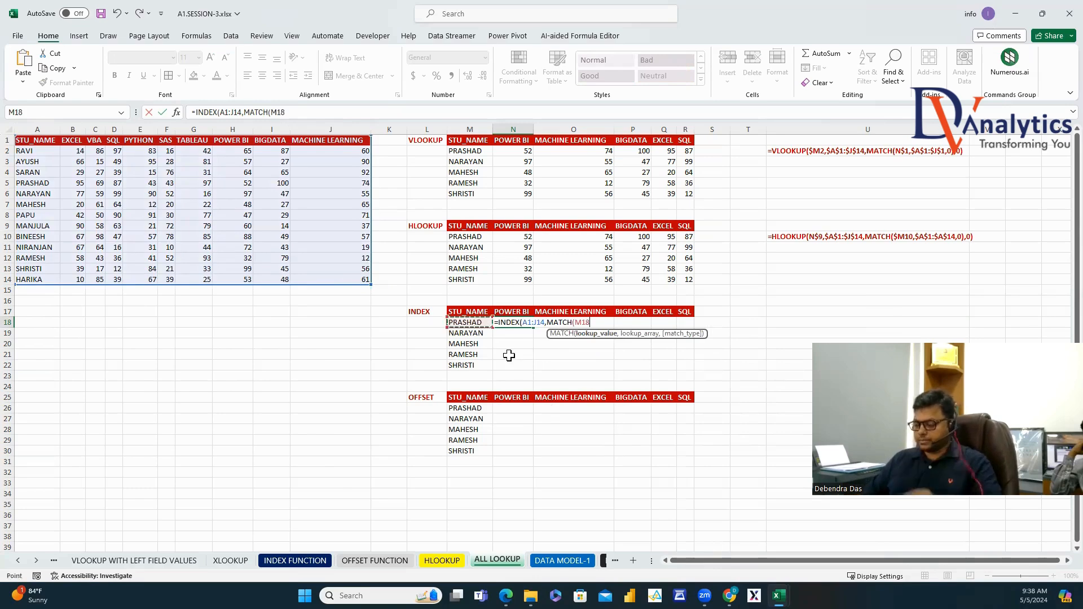
text(,)
drag(37, 144, 41, 279)
text(,0))
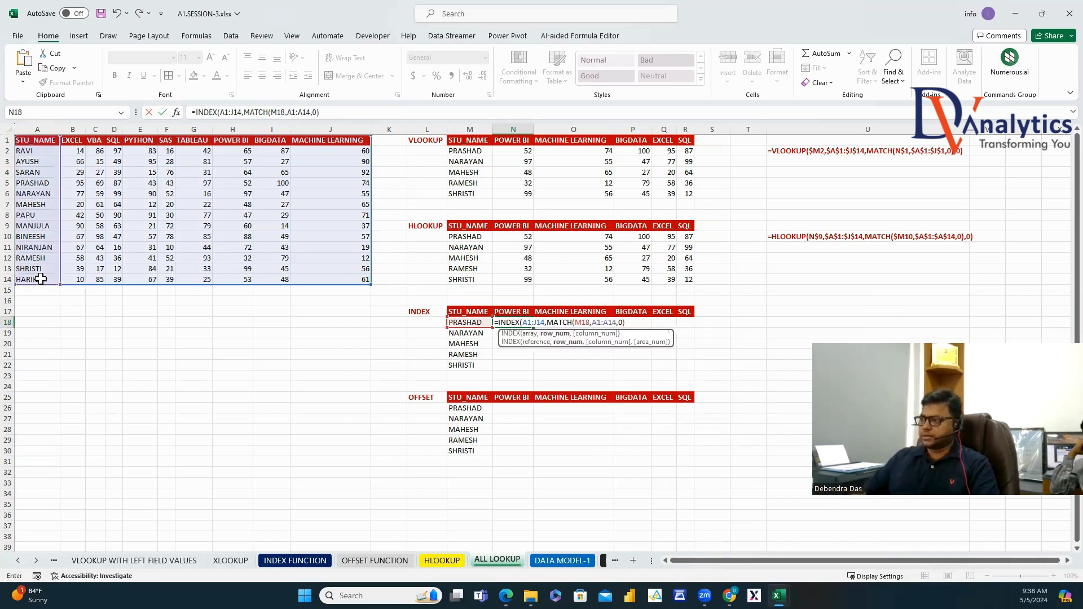
text(,MATCH()
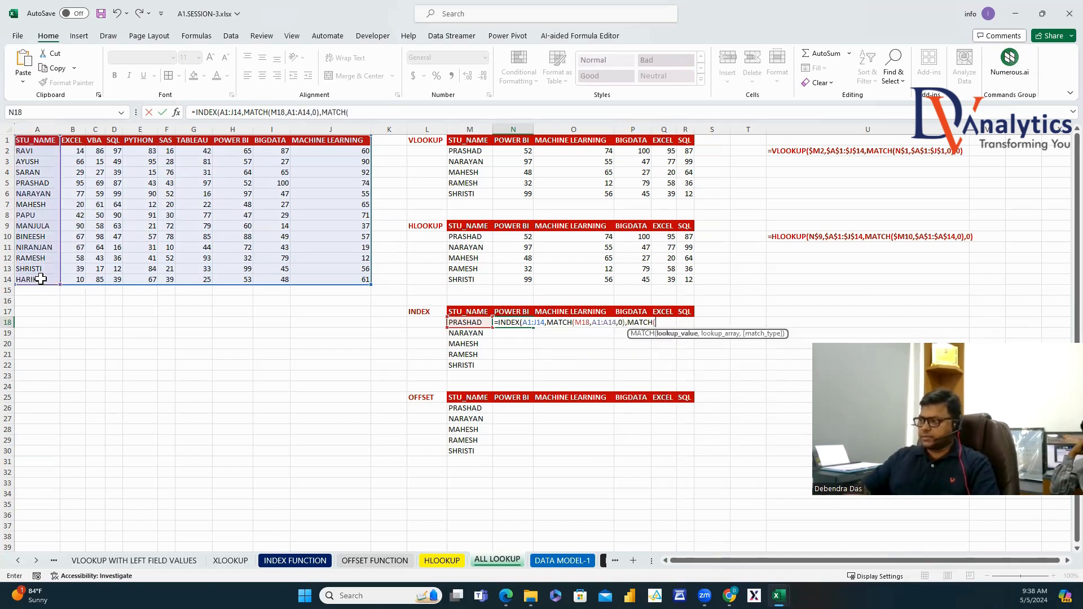
click(521, 311)
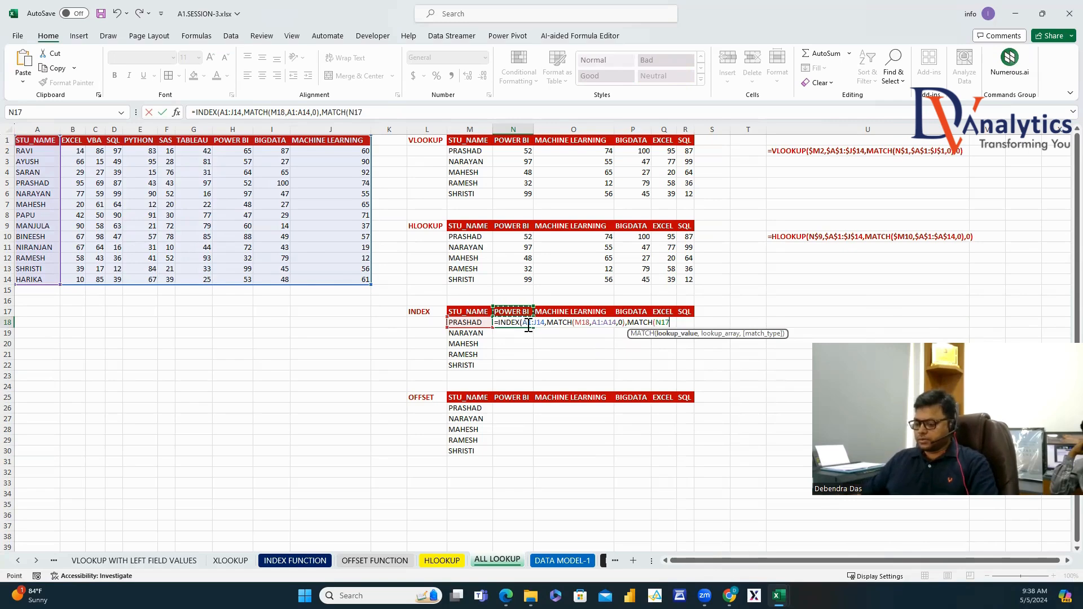
text(,)
drag(50, 142, 338, 142)
text(,0)))
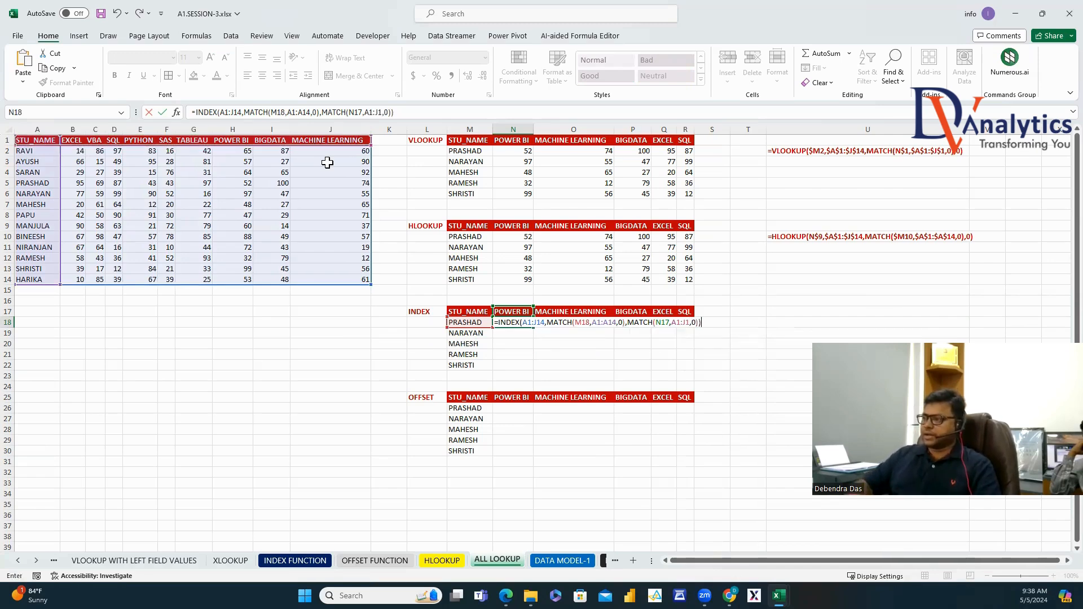
key(Return)
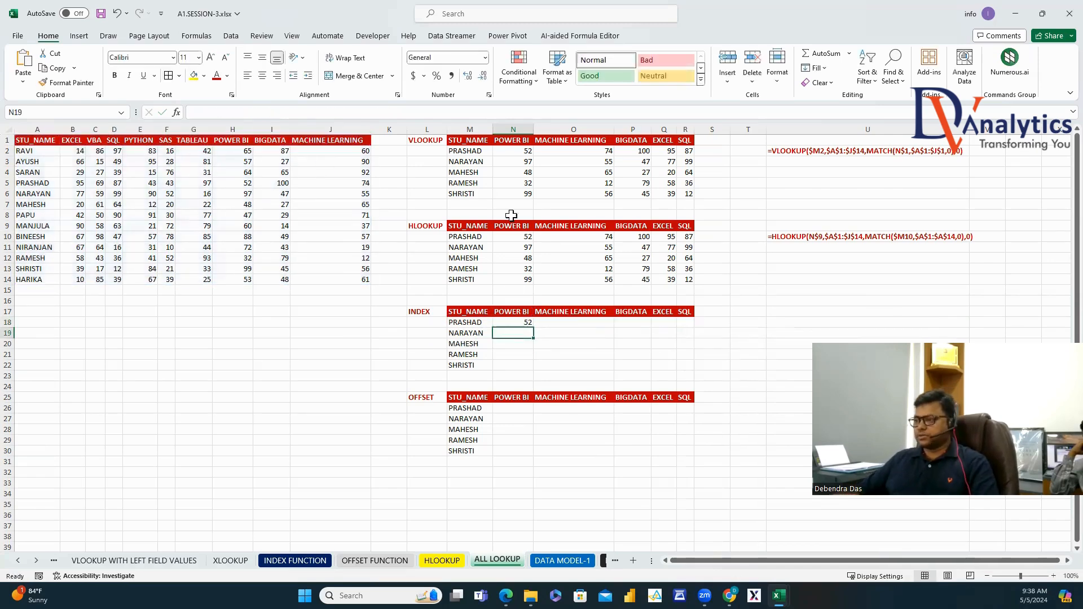
click(520, 322)
Anchor N18's INDEX-MATCH references as $A$1:$J$14, $M18, $A$1:$A$14, N$17 and $A$1:$J$1.
double_click(230, 112)
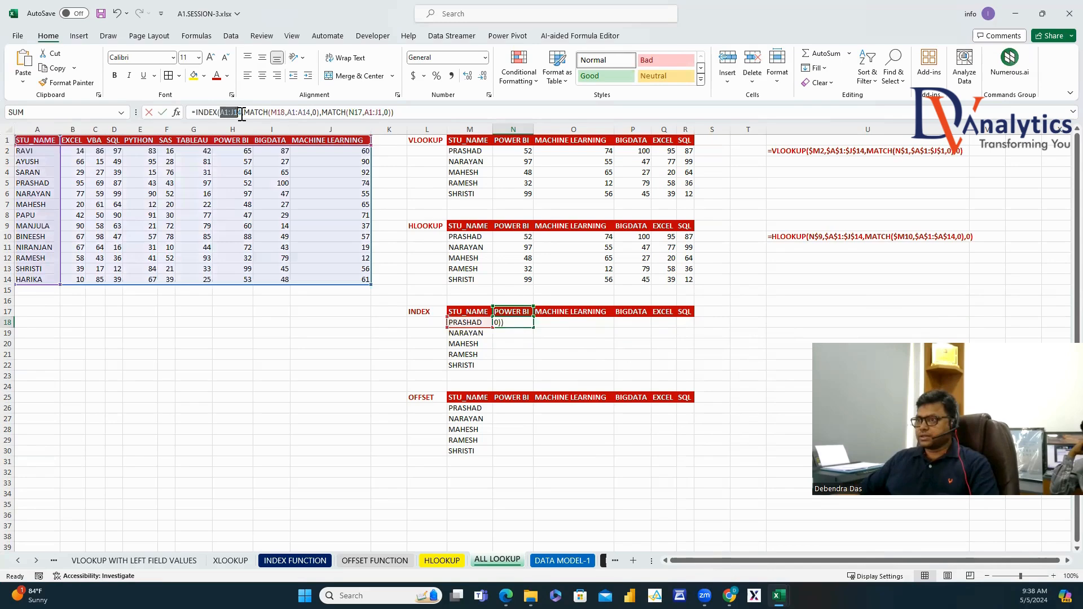
key(F4)
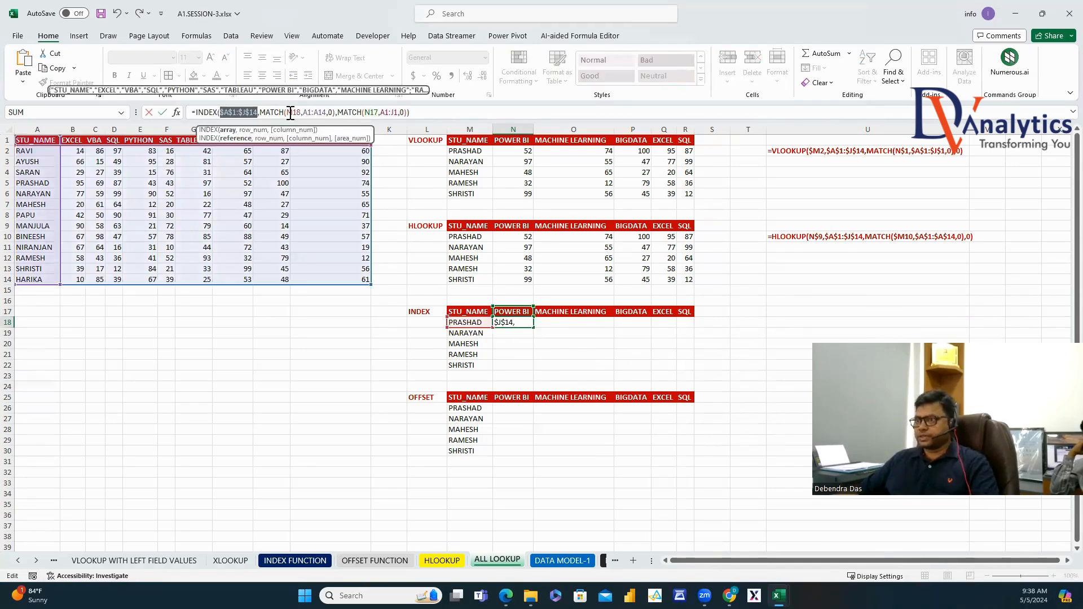
click(288, 112)
text($)
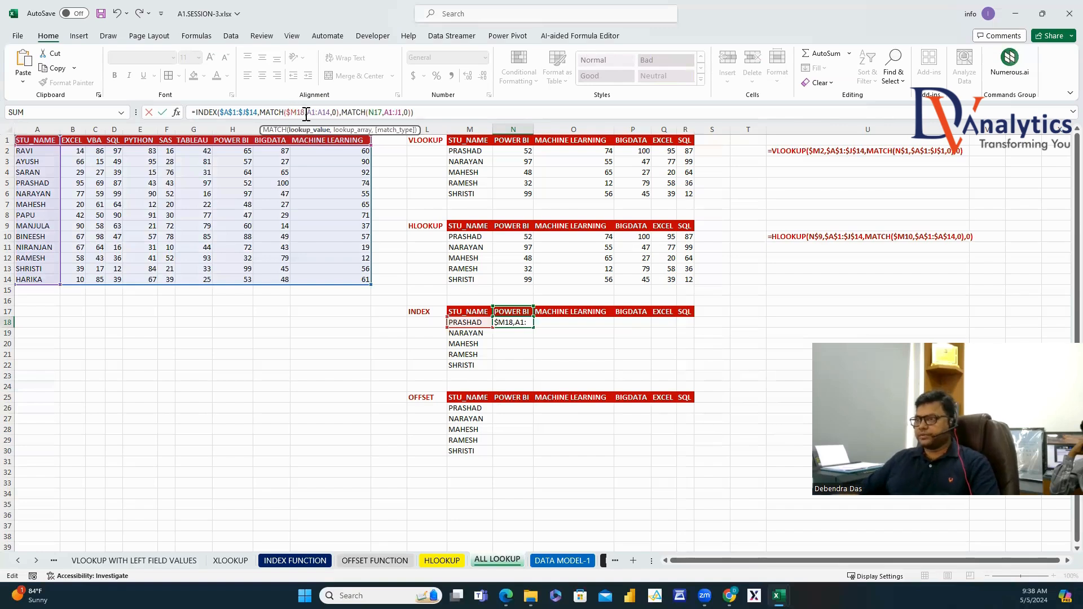
key(F4)
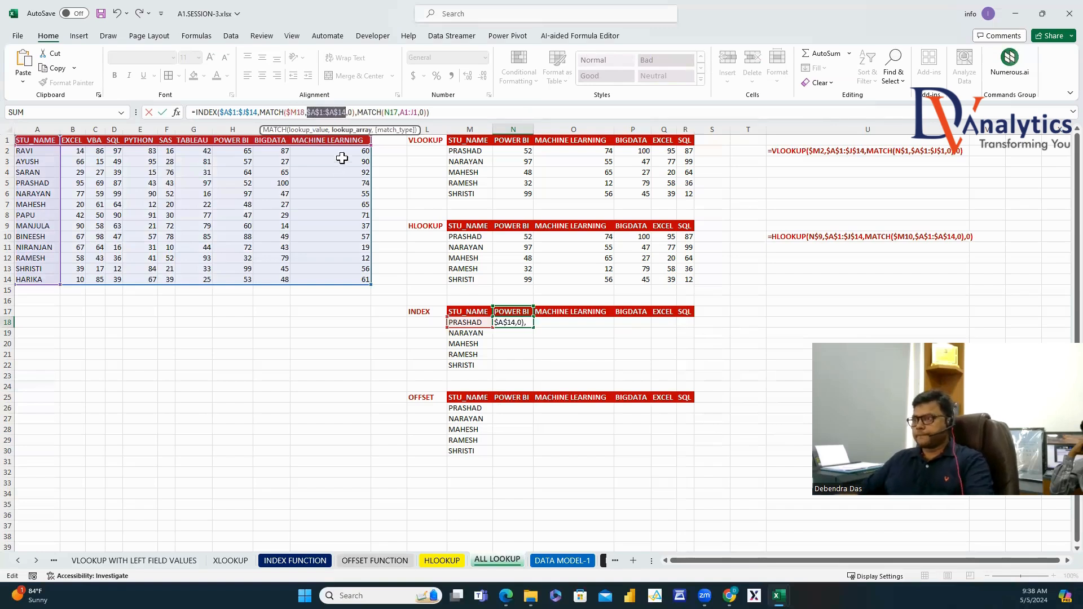
click(392, 110)
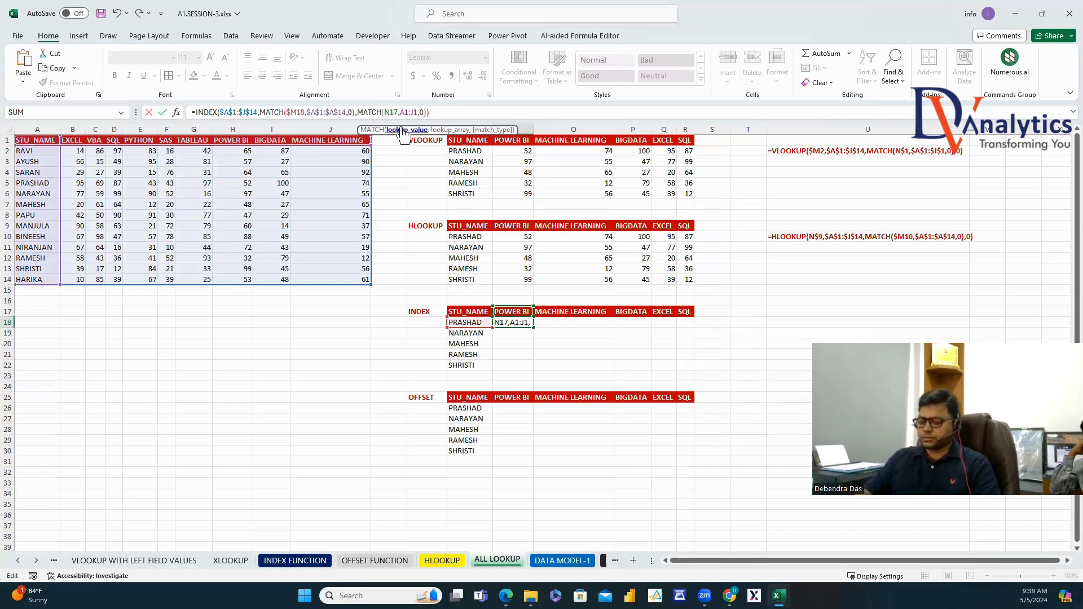
text($)
drag(418, 115, 423, 113)
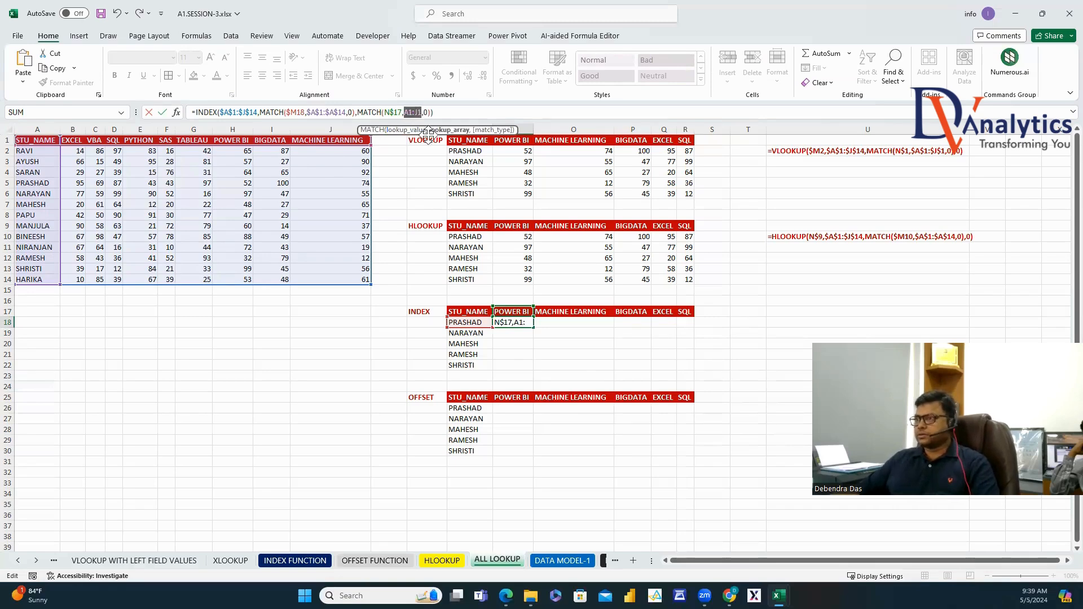
key(F4)
key(Return)
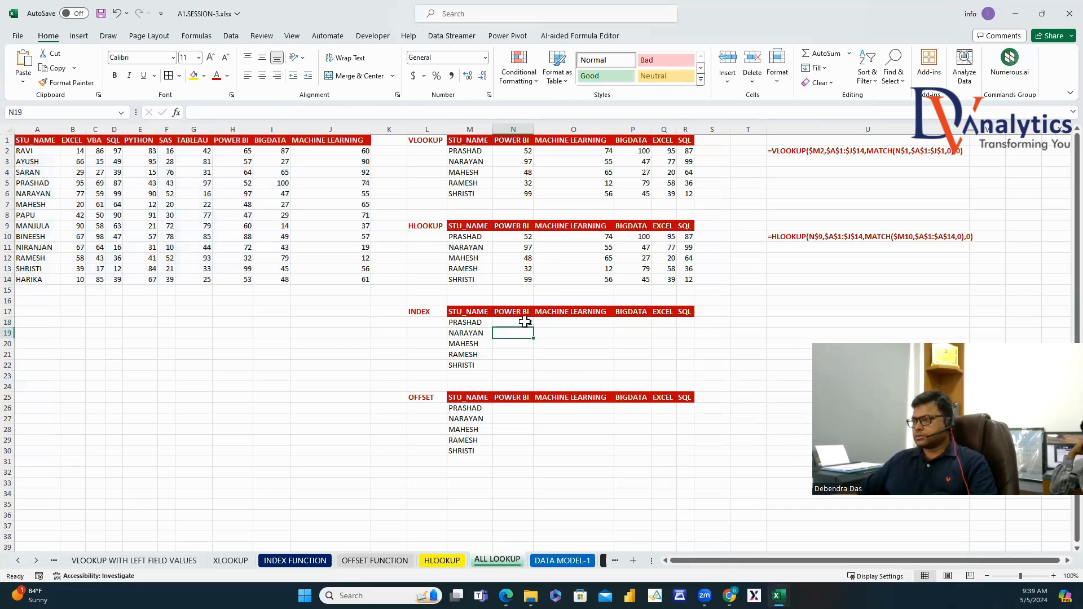
Fill the N18 formula across to column R and down to row 22.
click(525, 322)
drag(533, 327, 692, 329)
double_click(695, 327)
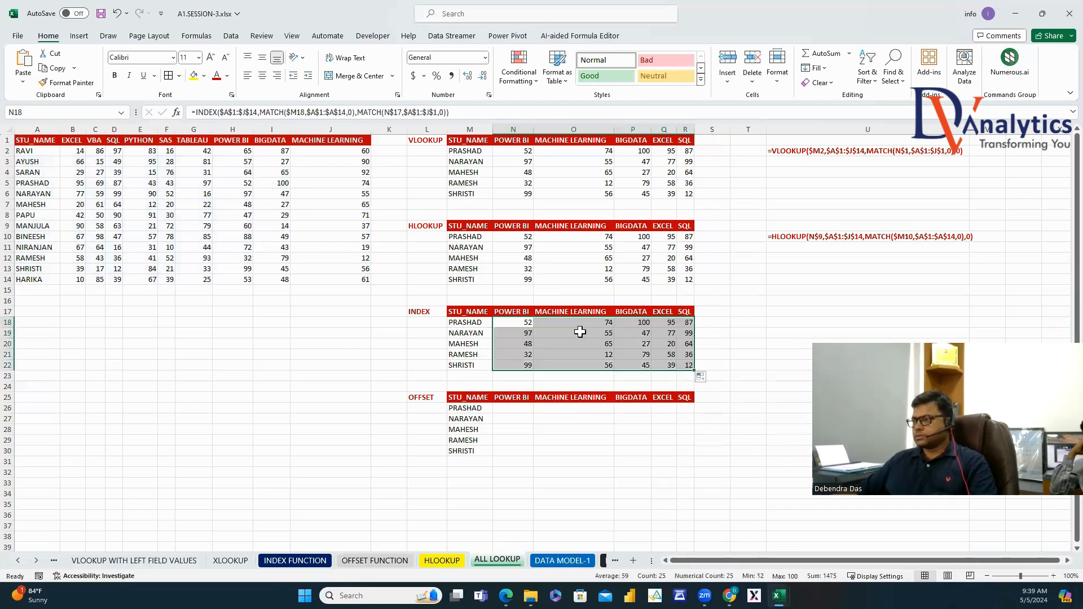
click(530, 325)
Paste the N18 formula as text into U18 and make it bold.
click(469, 114)
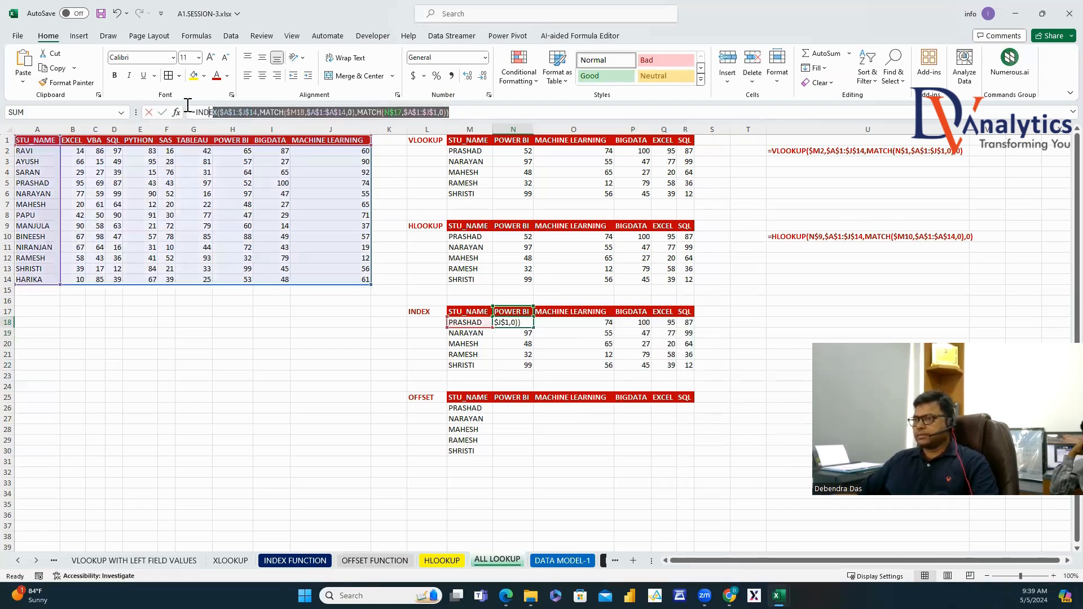
key(Escape)
click(778, 322)
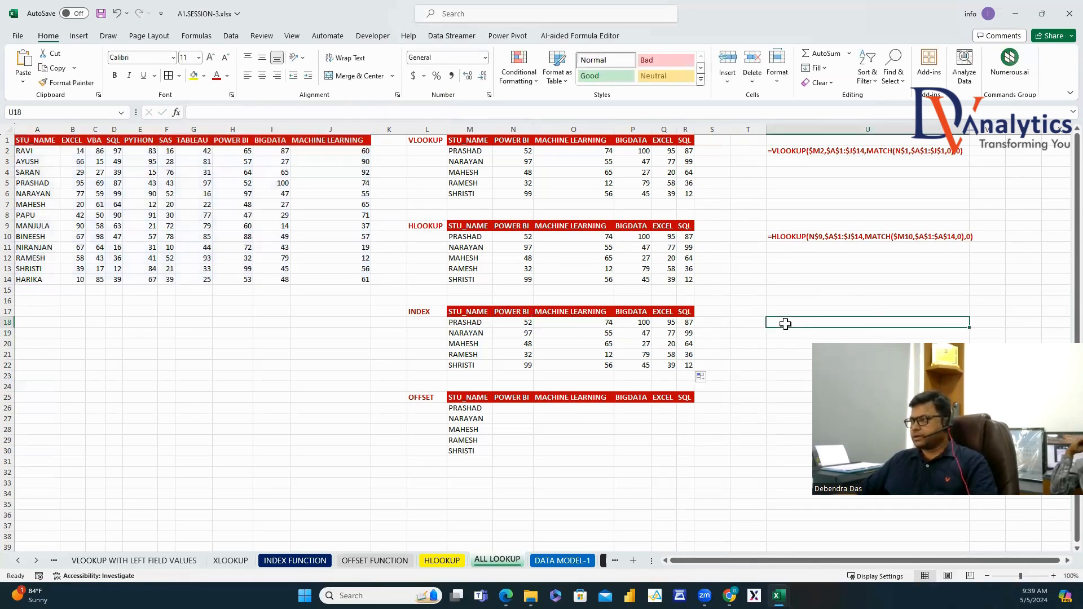
text(')
text(=INDEX($A$1:$J$14,MATCH($M18,$A$1:$A$14,0),MATCH(N$17,$A$1:$J$1,0)))
key(ctrl+Return)
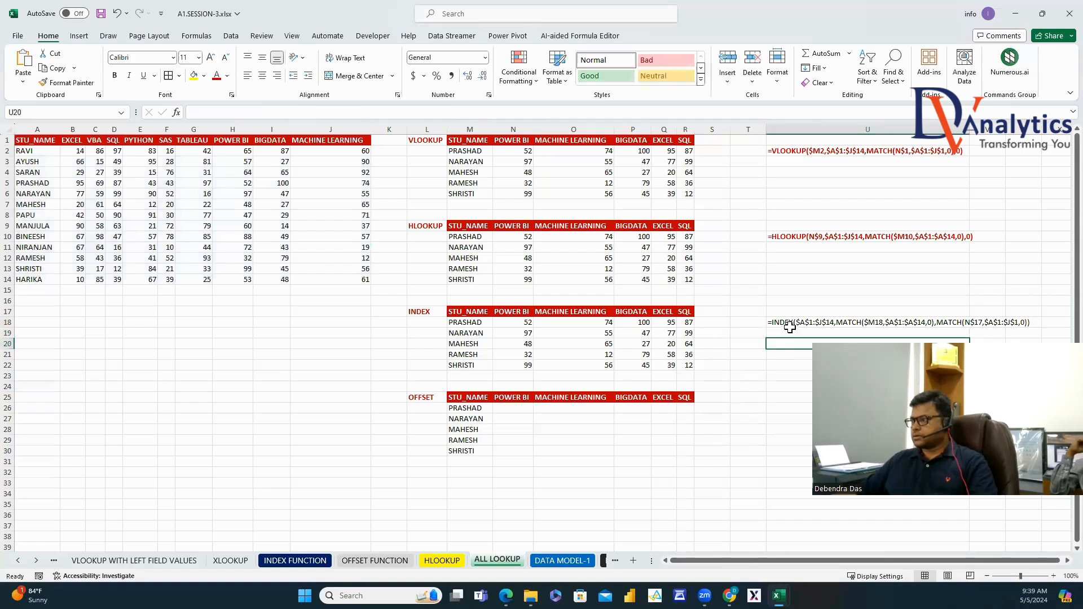
click(115, 75)
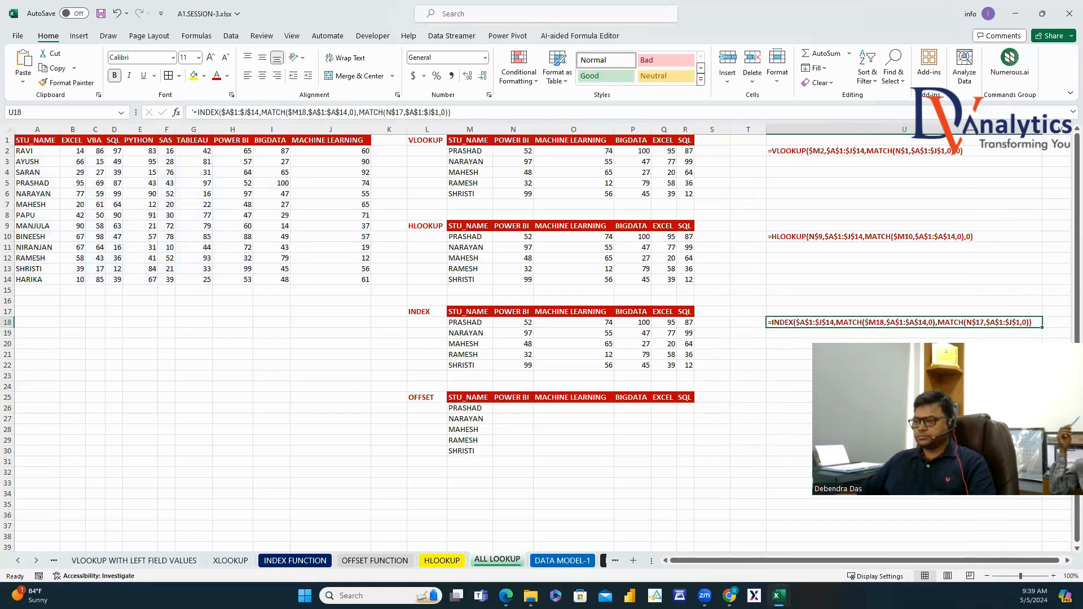
click(521, 411)
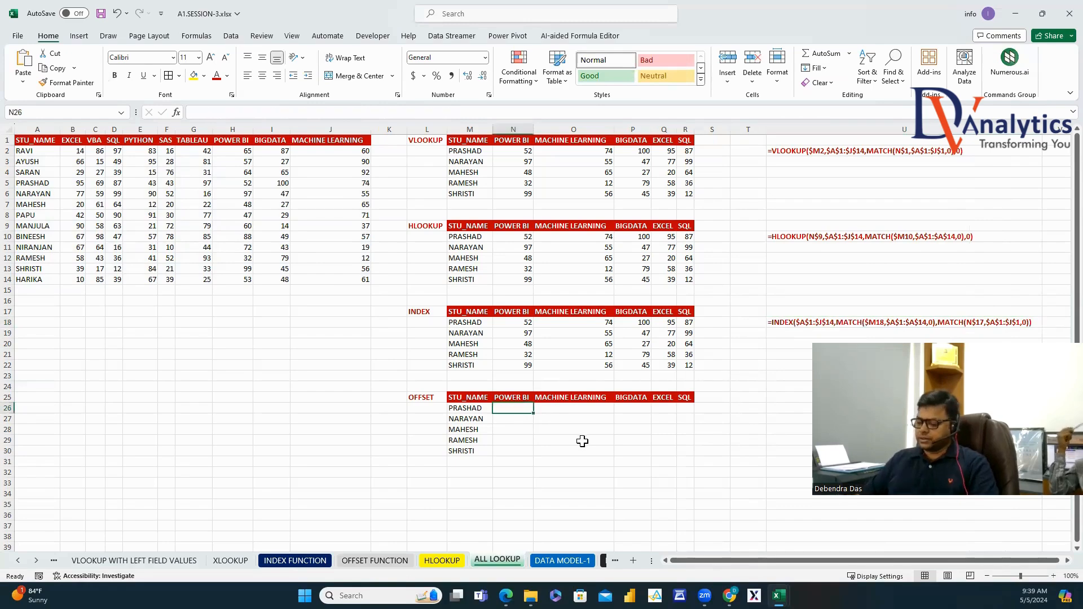
Build an OFFSET formula in N26 from A1, with MATCH on names A2:A14 and headers B1:J1.
text(=OFFSET)
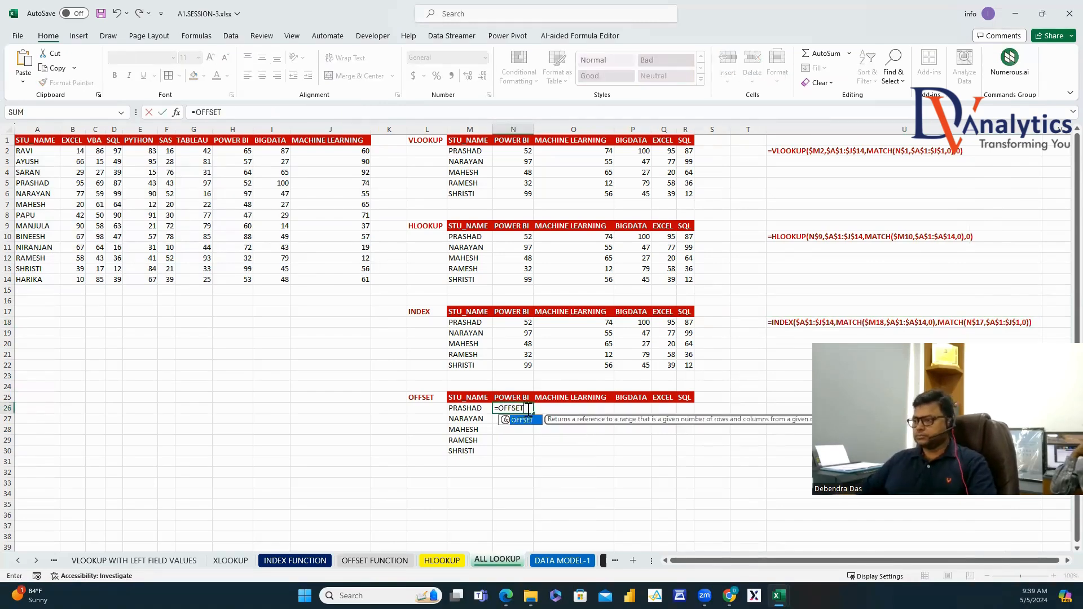
double_click(521, 421)
click(36, 140)
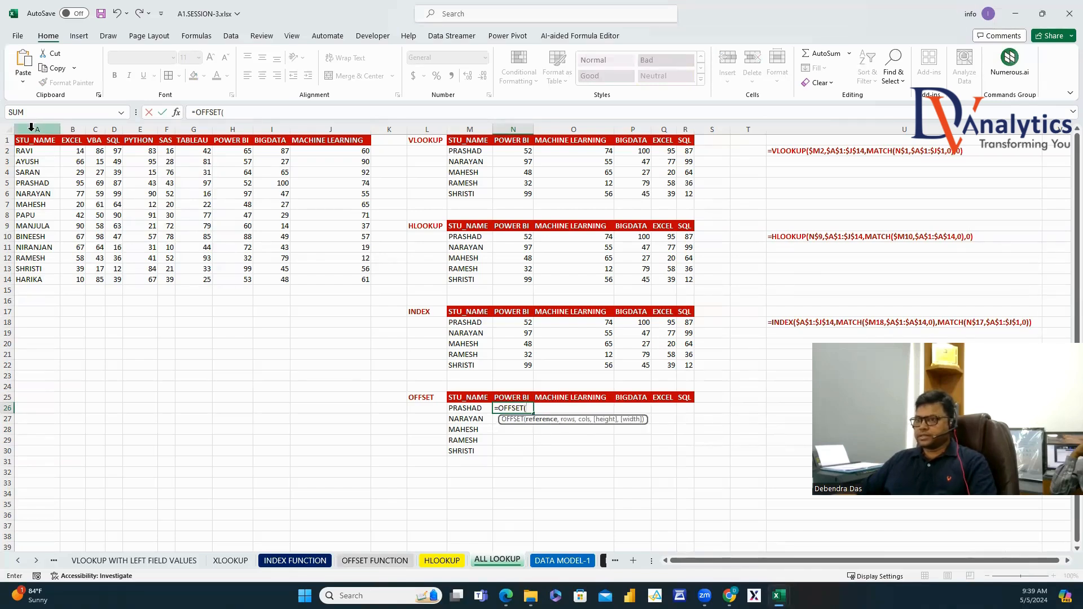
text(,MATCH()
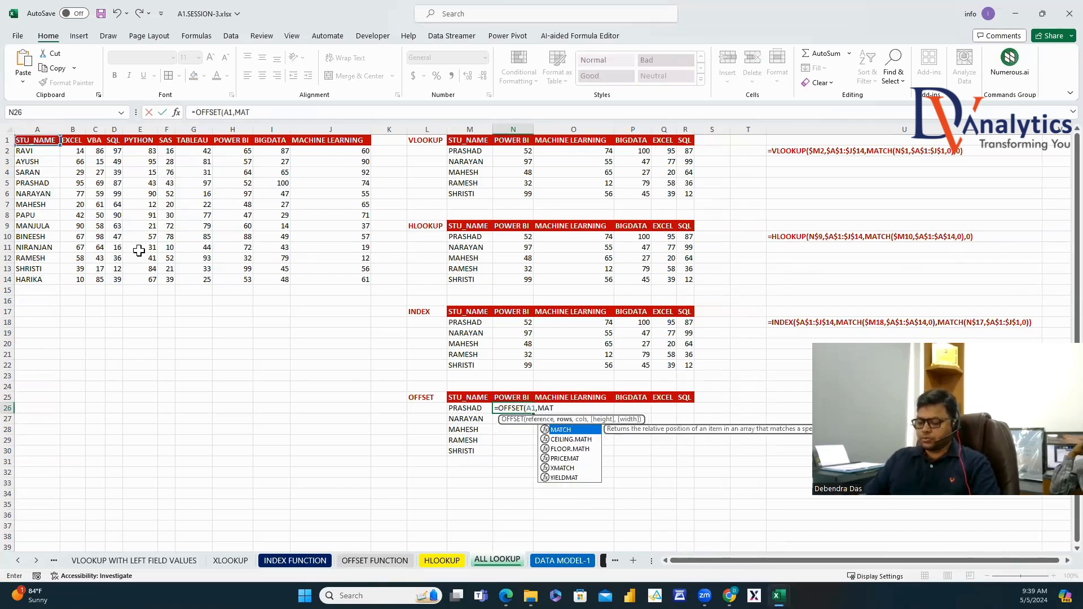
click(464, 410)
text(,)
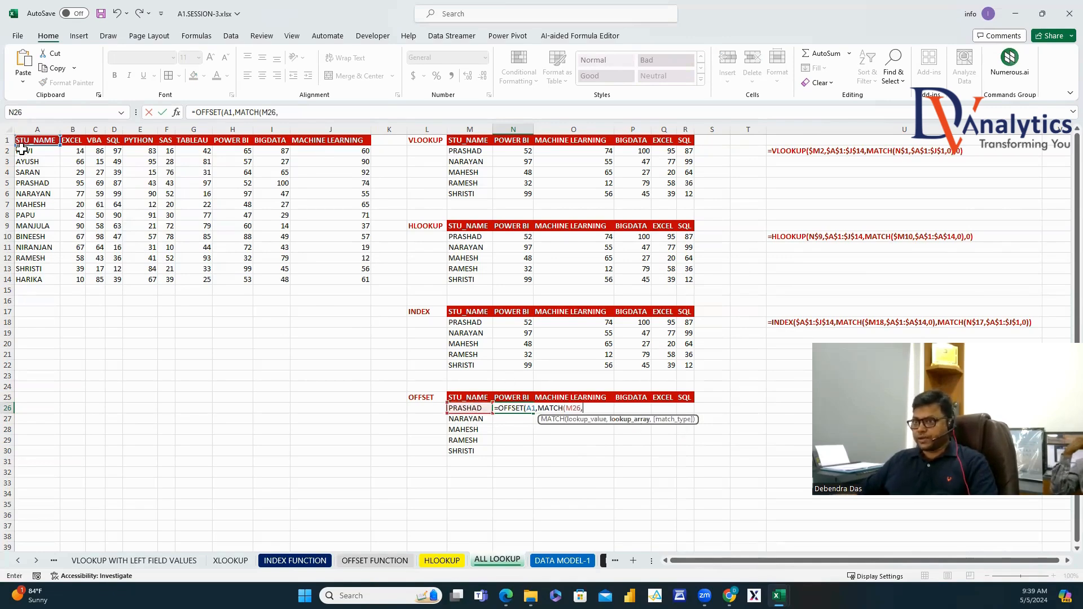
drag(25, 151, 36, 282)
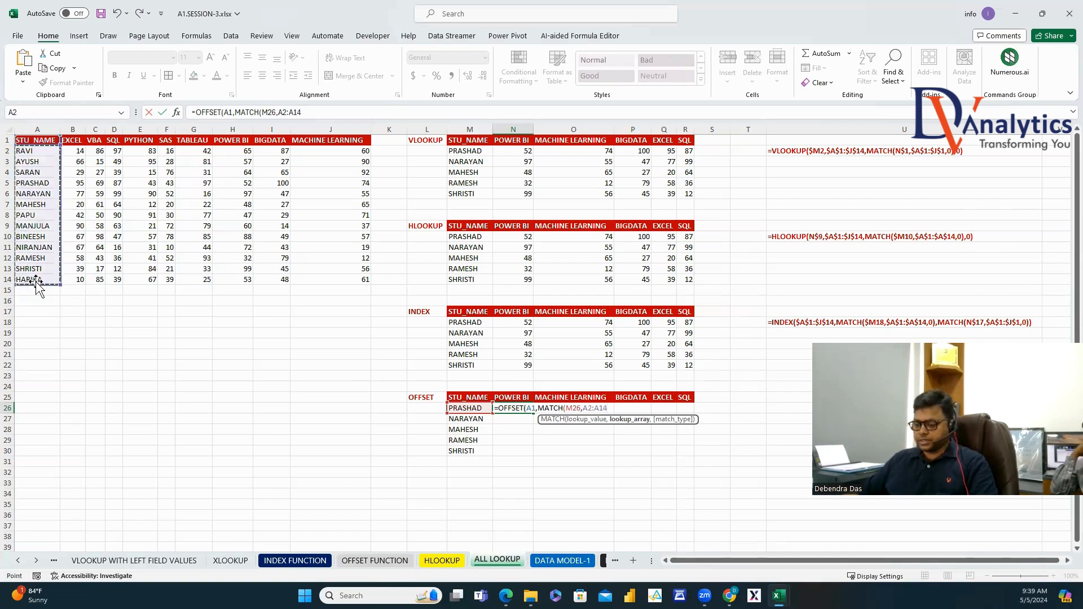
text(,0))
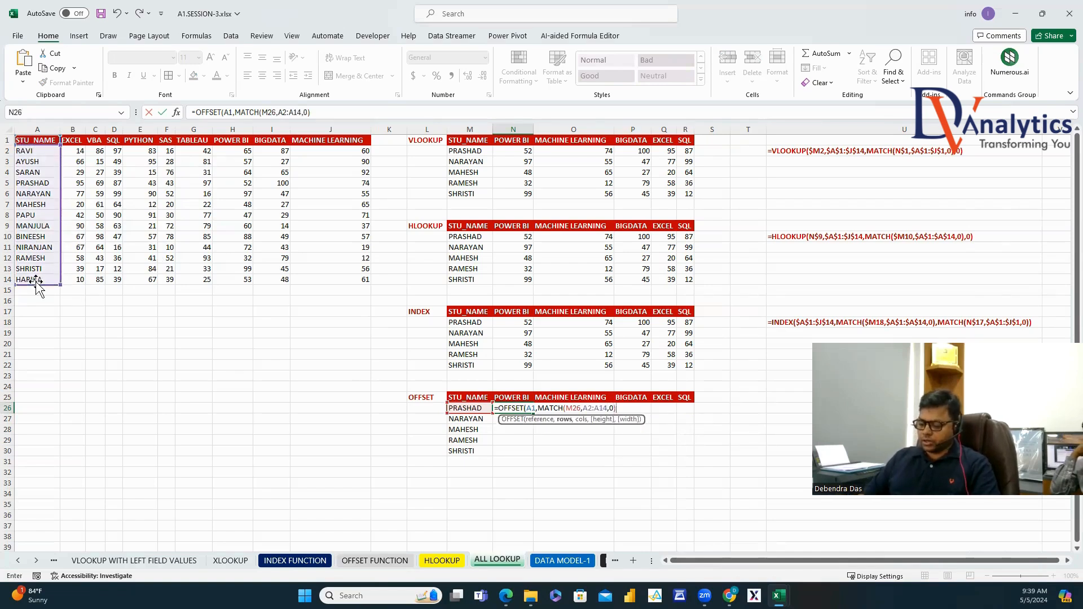
text(,MATCH()
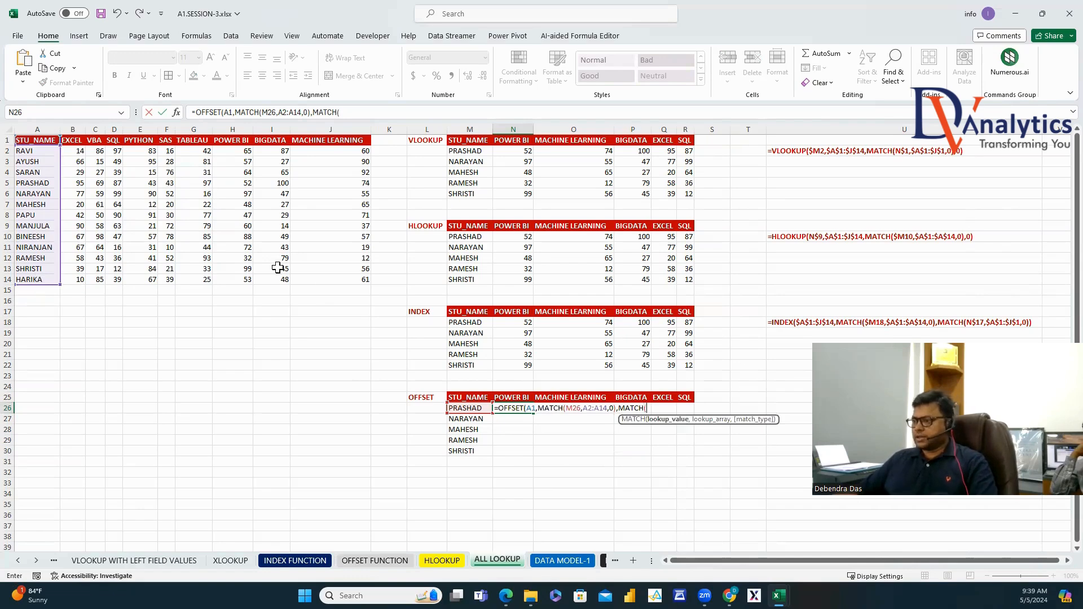
click(524, 397)
text(,)
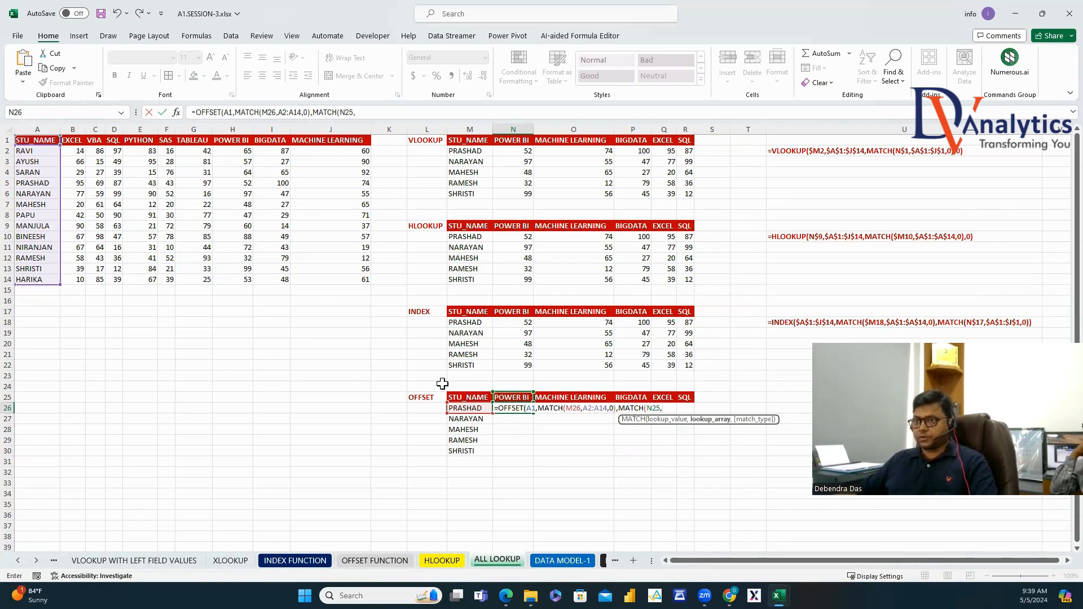
drag(73, 141, 339, 145)
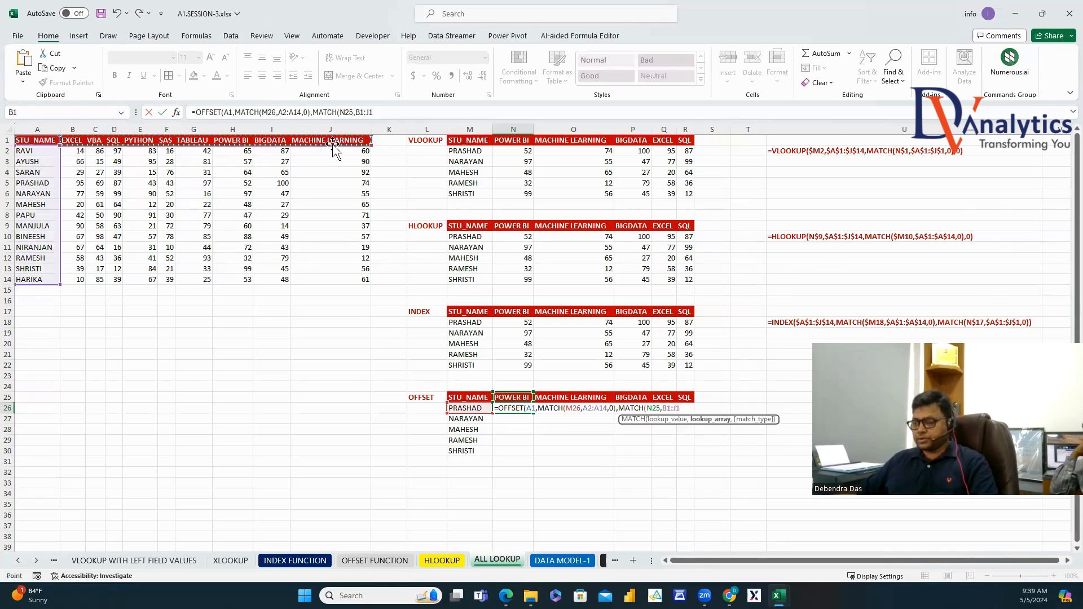
text(,0)))
key(Return)
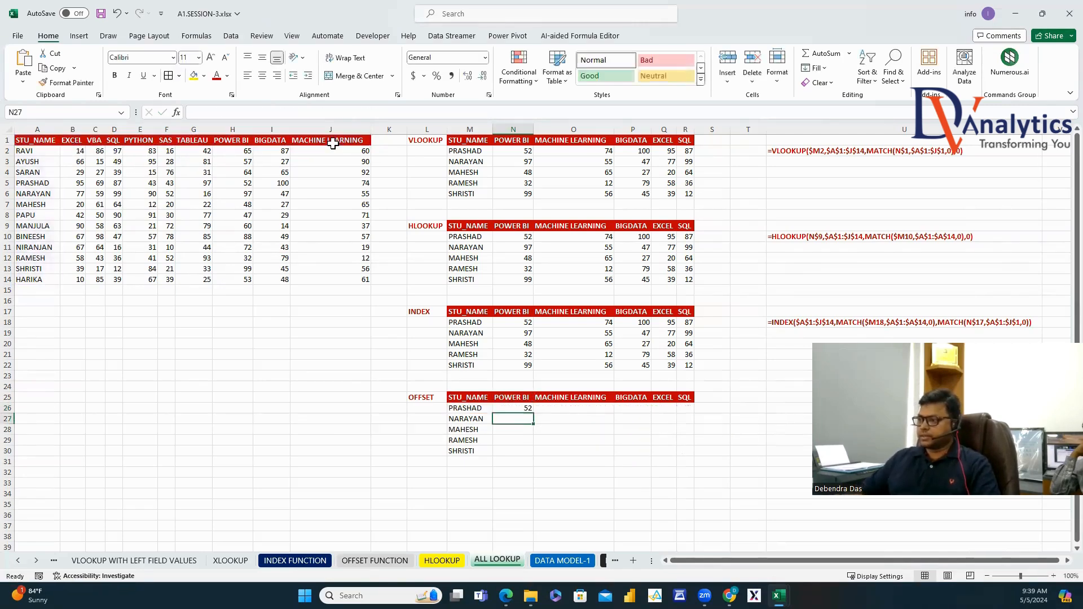
Fix N26's references to $A$1, $M26, $A$2:$A$14, N$25 and $B$1:$J$1.
click(524, 406)
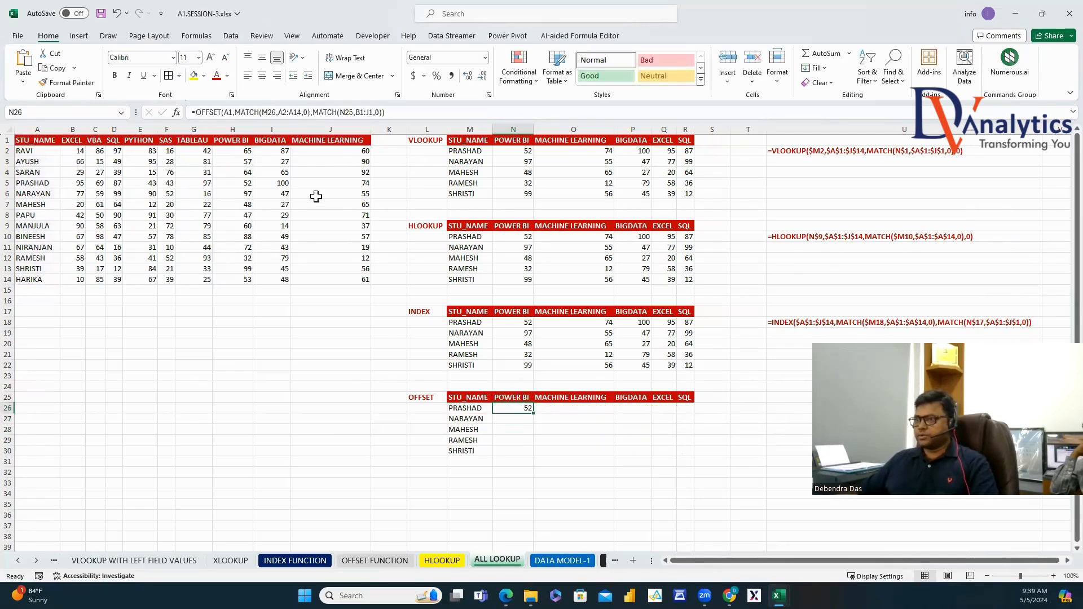
click(231, 113)
key(F4)
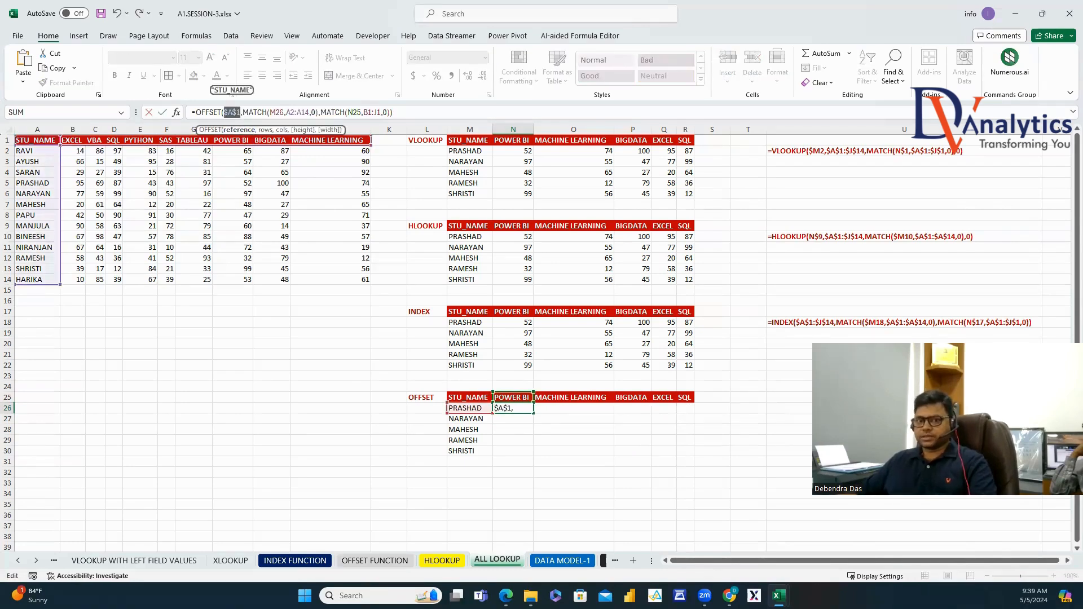
click(275, 112)
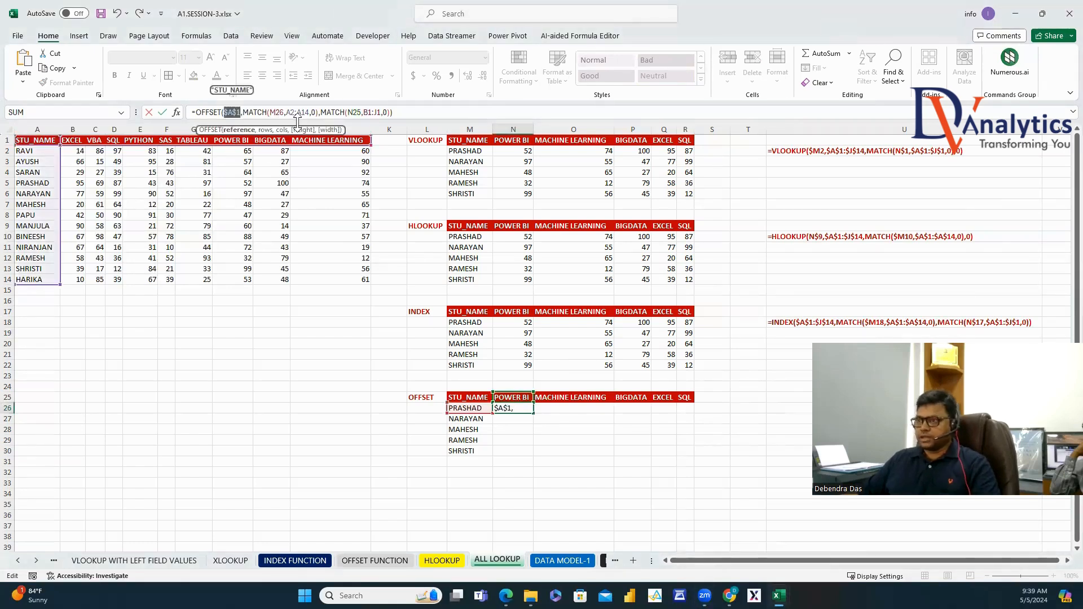
click(283, 112)
key(BackSpace)
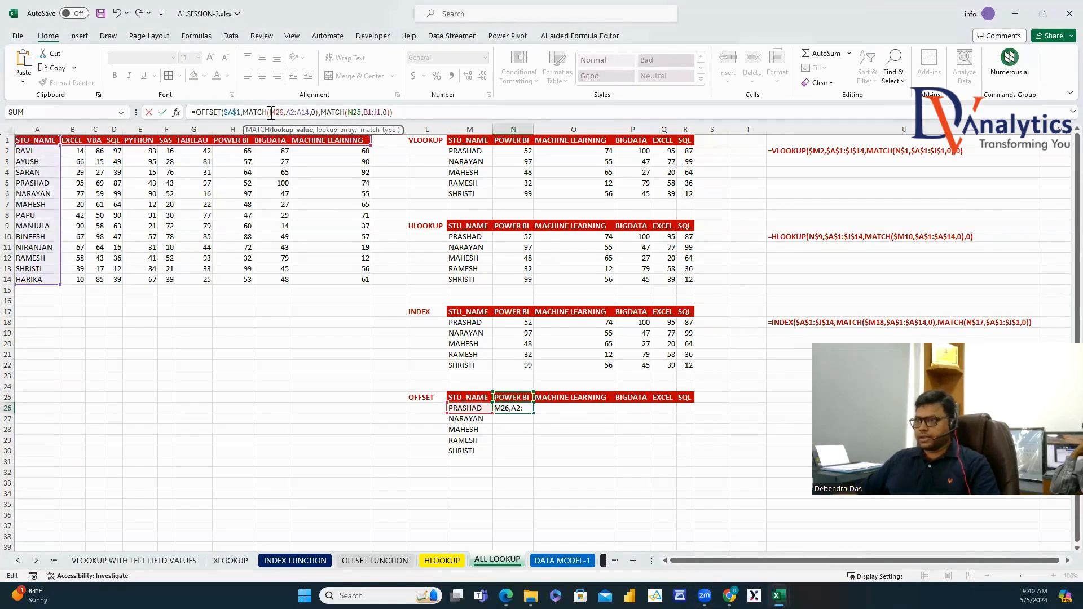
text(6)
text($)
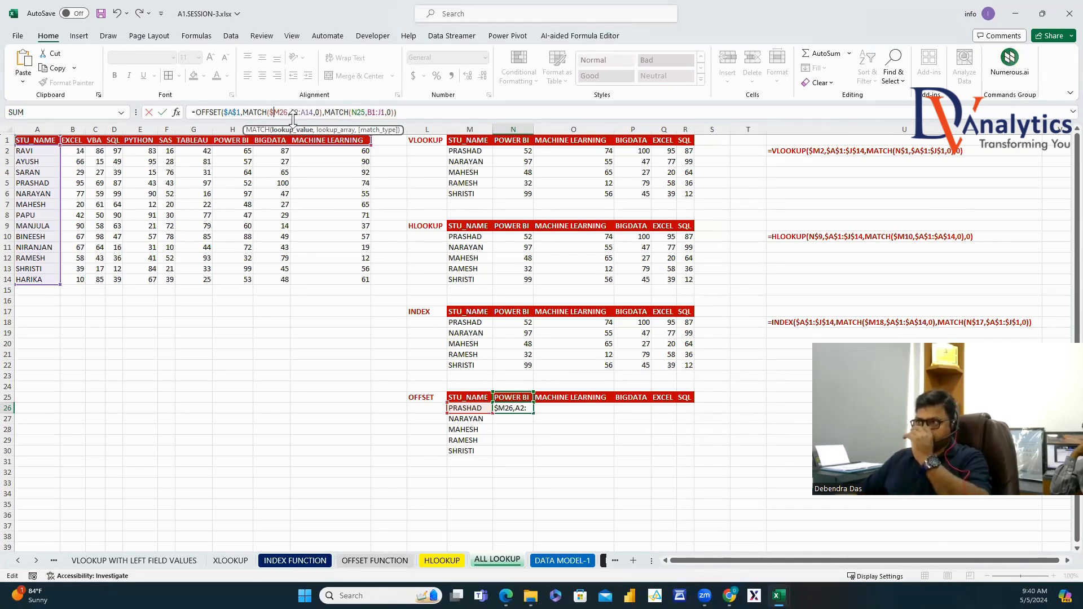
drag(311, 114, 320, 113)
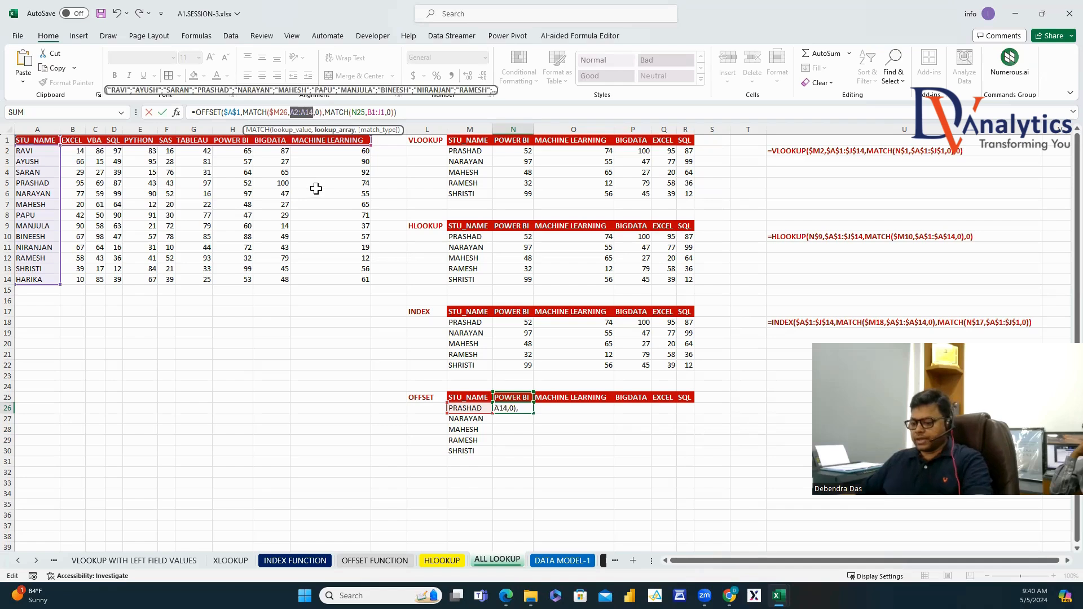
key(F4)
click(378, 114)
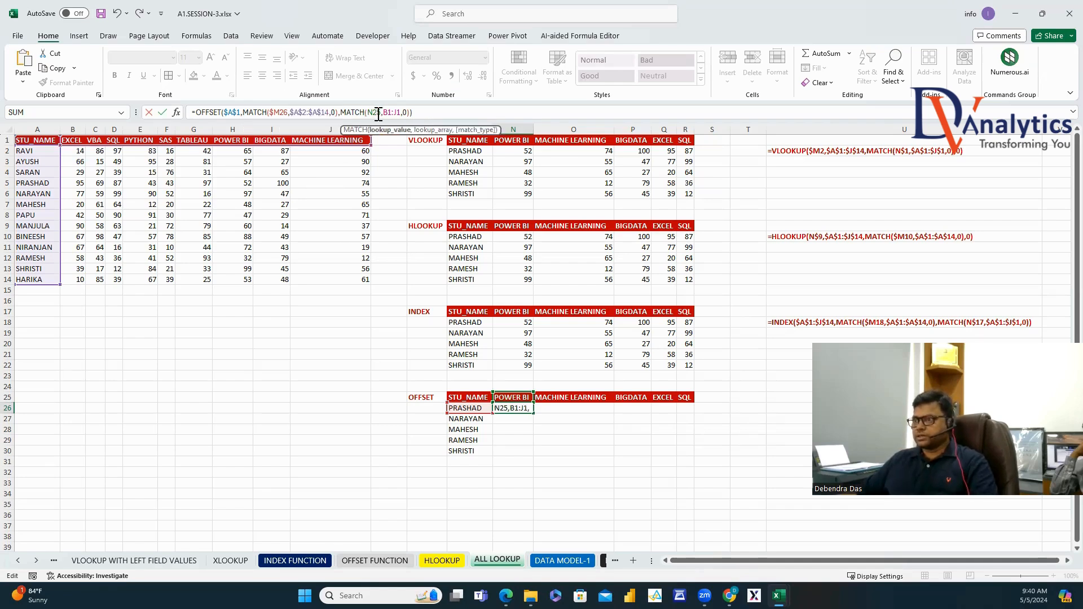
text($)
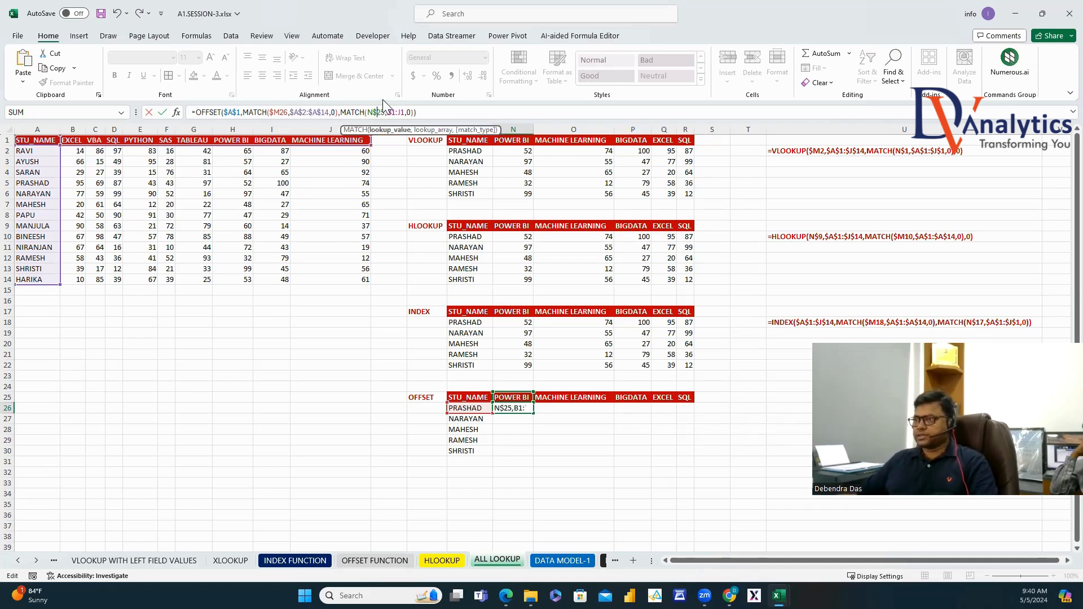
drag(403, 111, 409, 112)
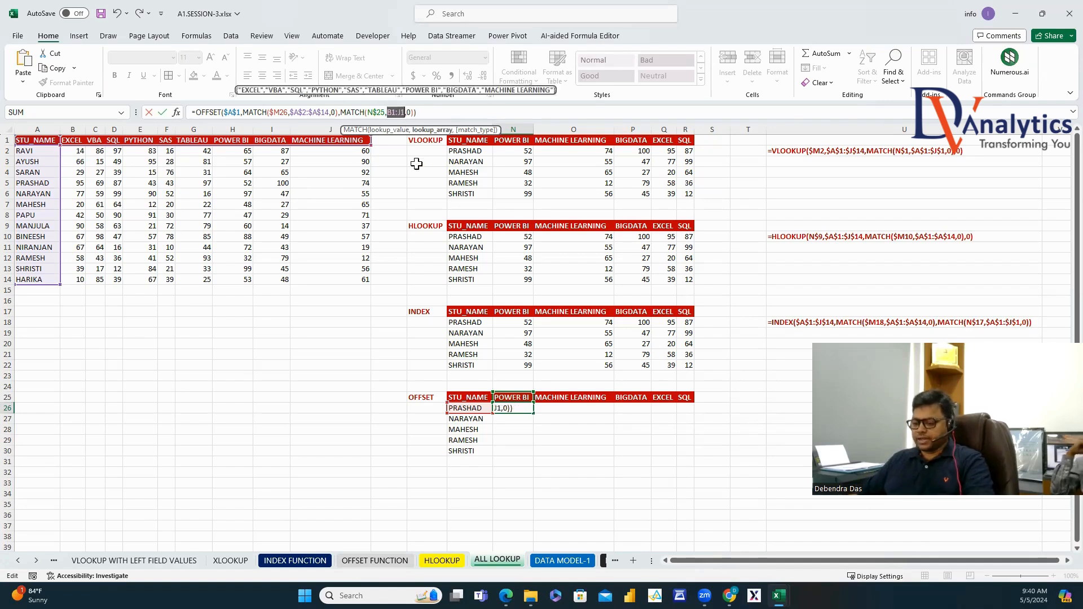
key(F4)
key(Return)
click(516, 409)
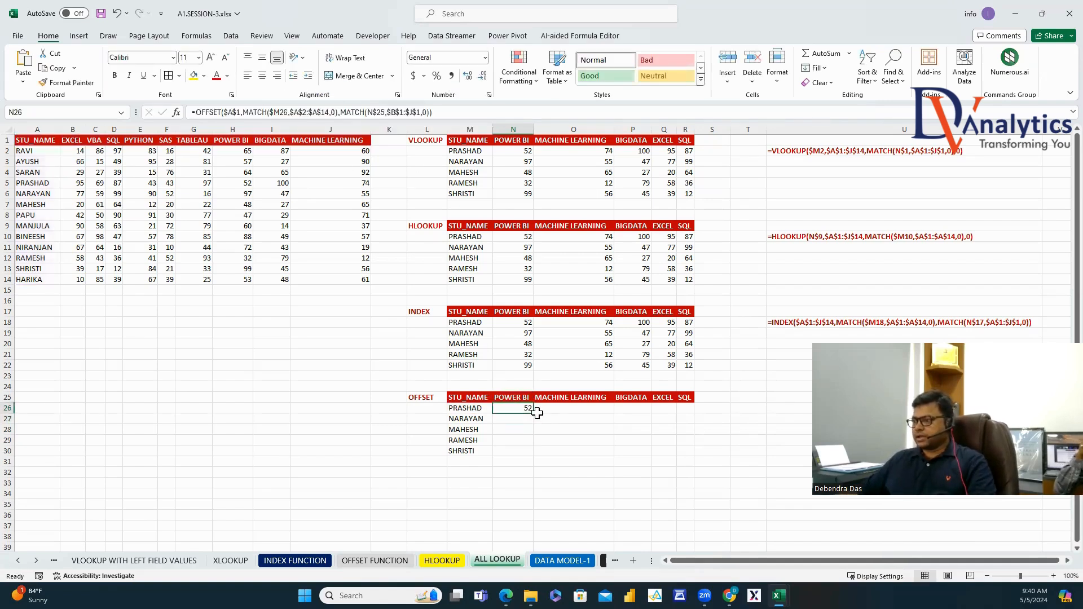
Fill the N26 OFFSET formula across to column R and down to row 30.
drag(533, 416, 694, 416)
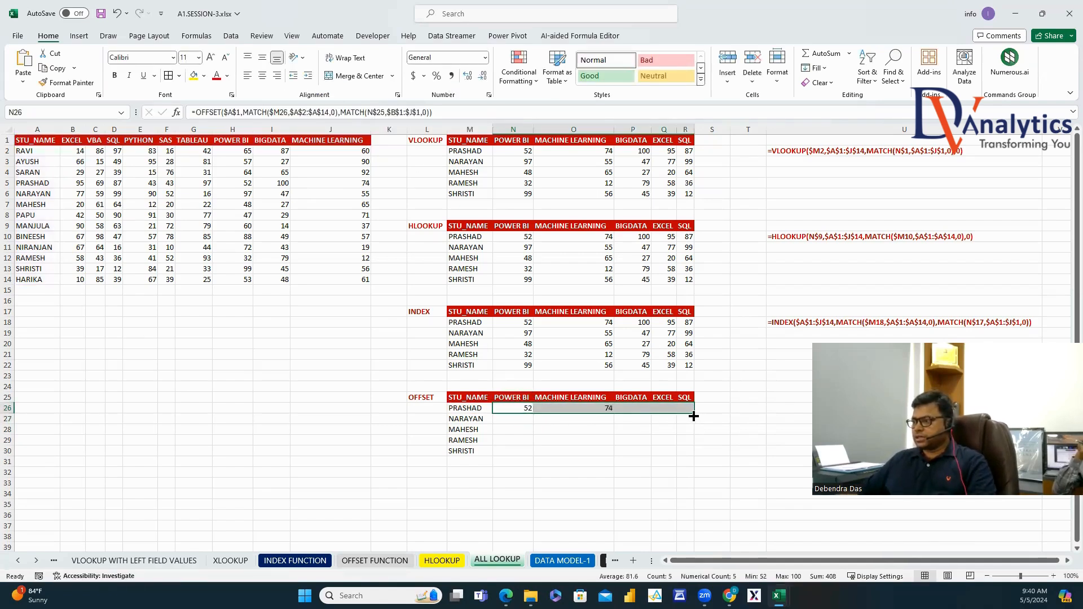
double_click(694, 417)
click(525, 412)
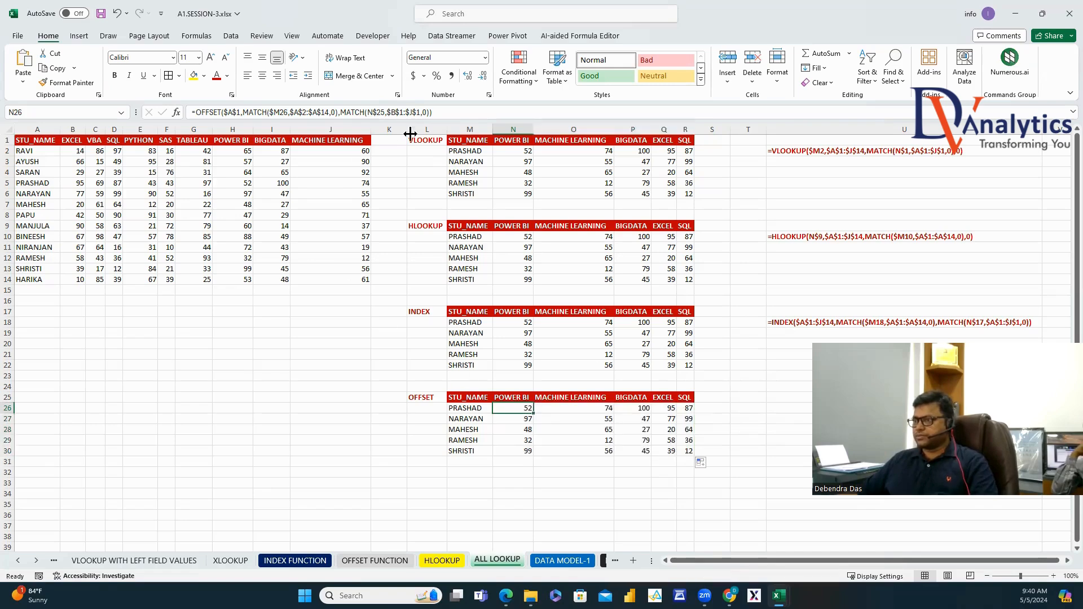
Copy the OFFSET formula text into U26, then go to the DATA MODEL-1 sheet.
click(345, 114)
key(ctrl+a)
key(ctrl+c)
key(Escape)
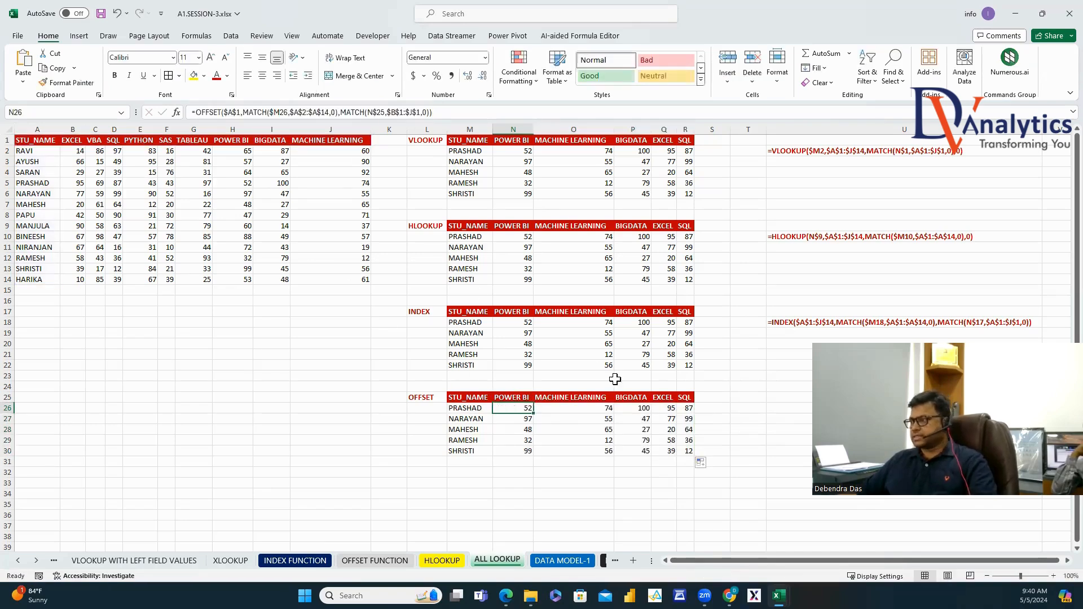
click(786, 408)
key(F2)
key(ctrl+v)
key(ctrl+Return)
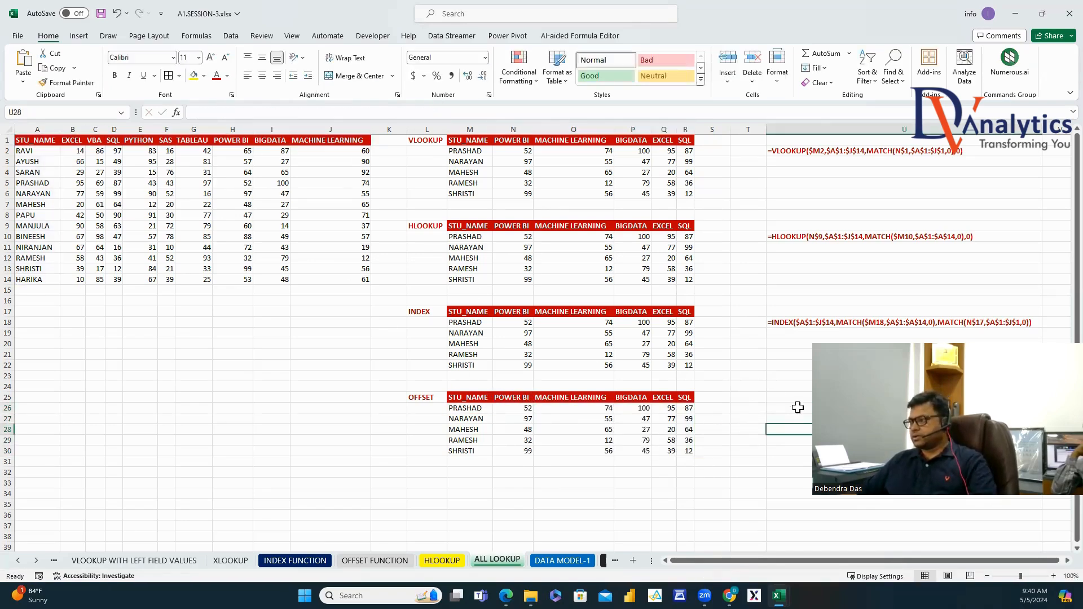
click(192, 112)
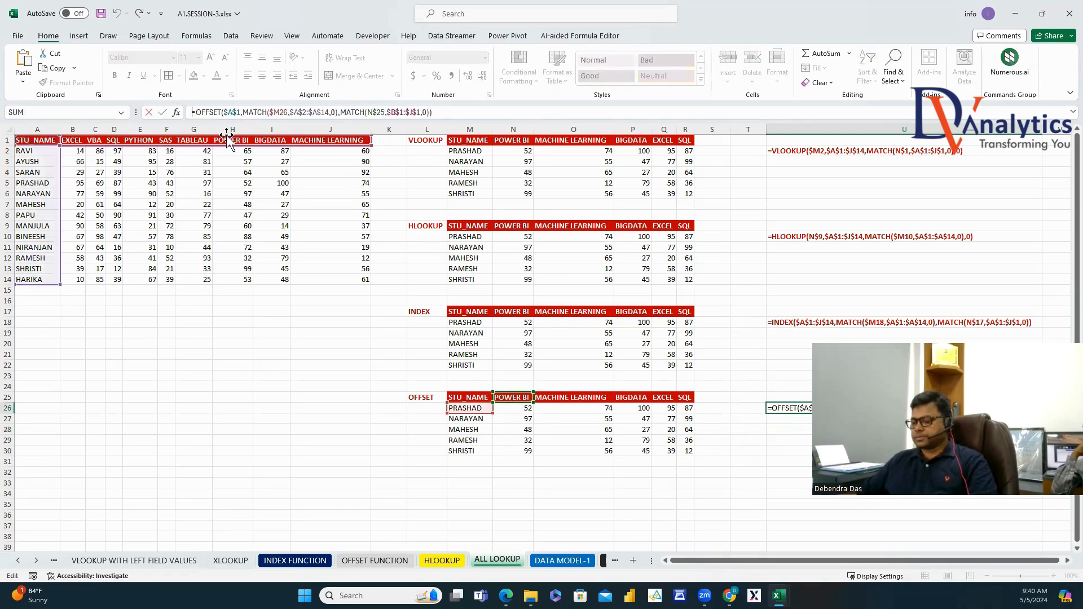
key(Escape)
key(Down)
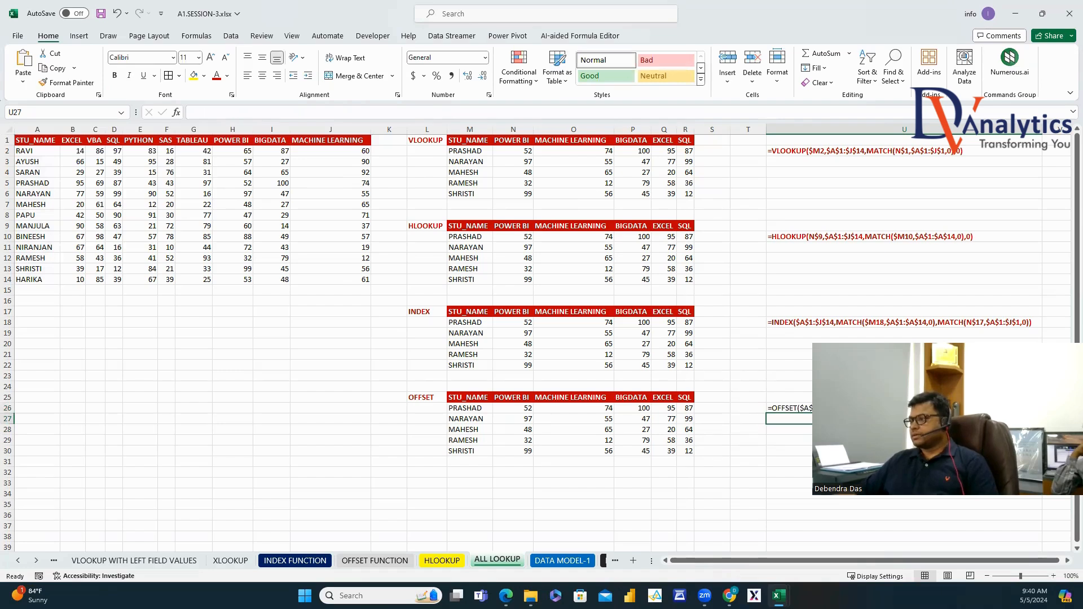
key(Up)
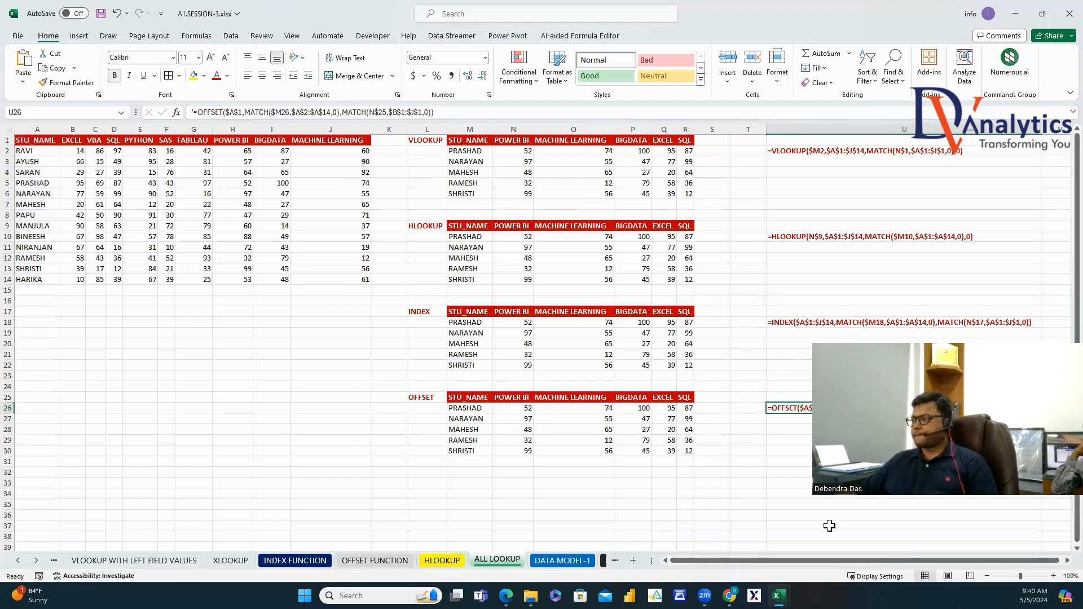
click(790, 483)
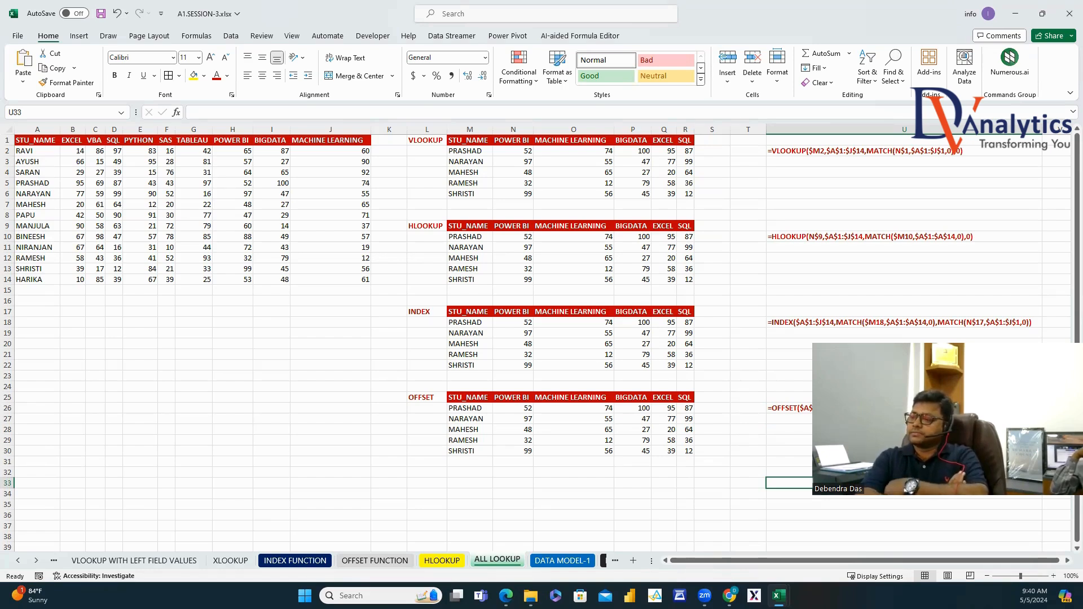
click(567, 561)
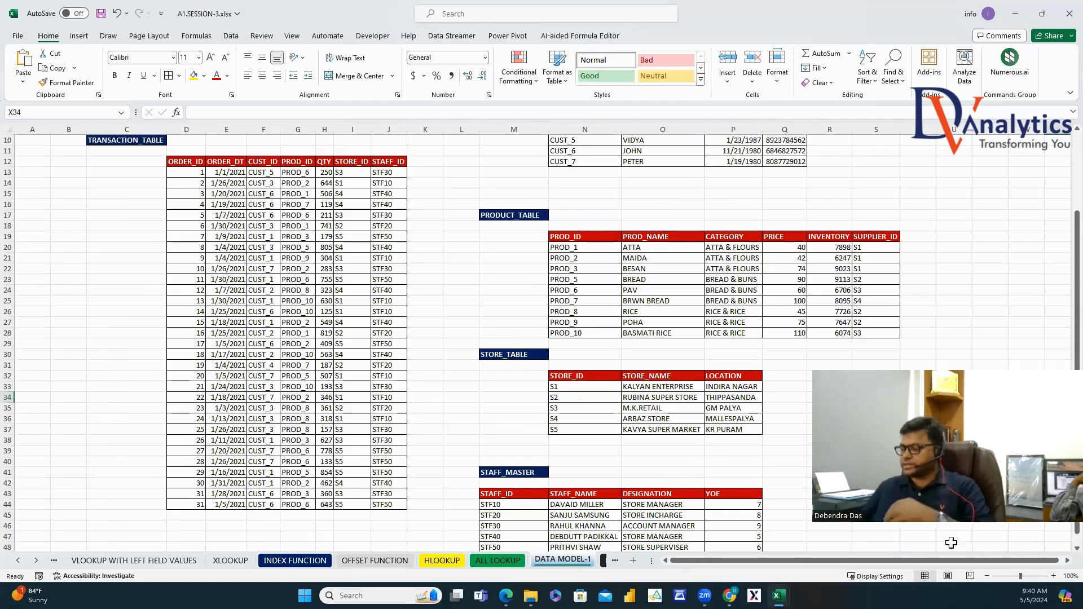
scroll(1058, 567, right, 4)
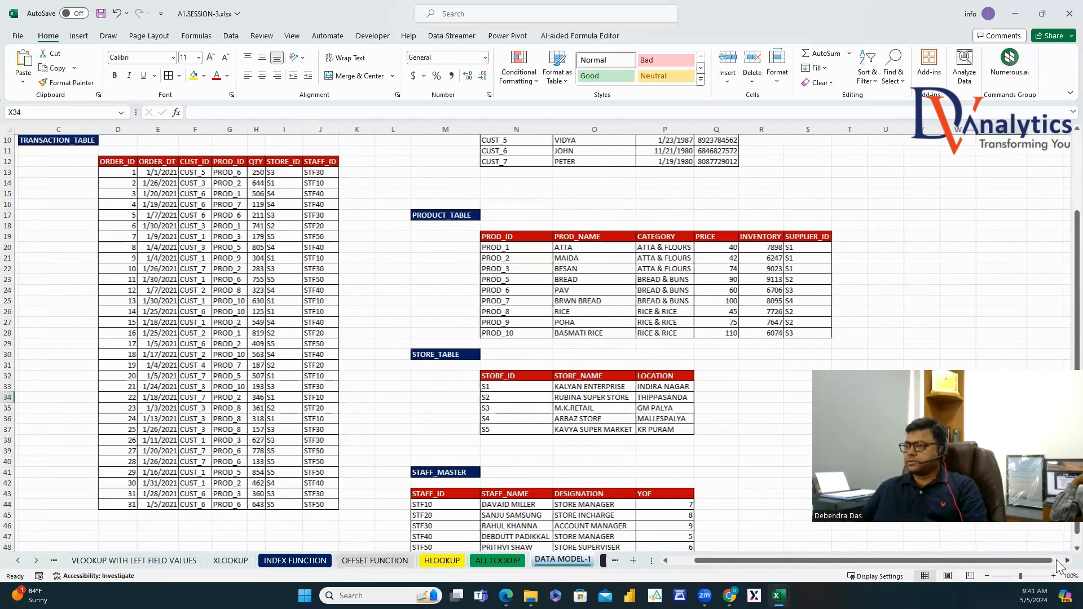
drag(810, 554, 768, 552)
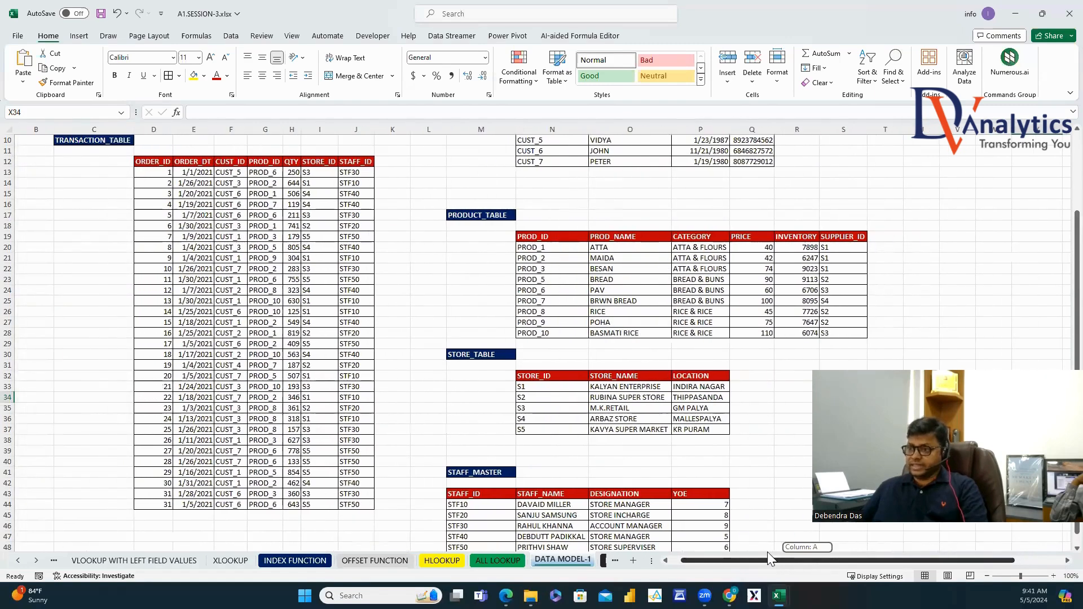
click(112, 142)
scroll(115, 197, up, 2)
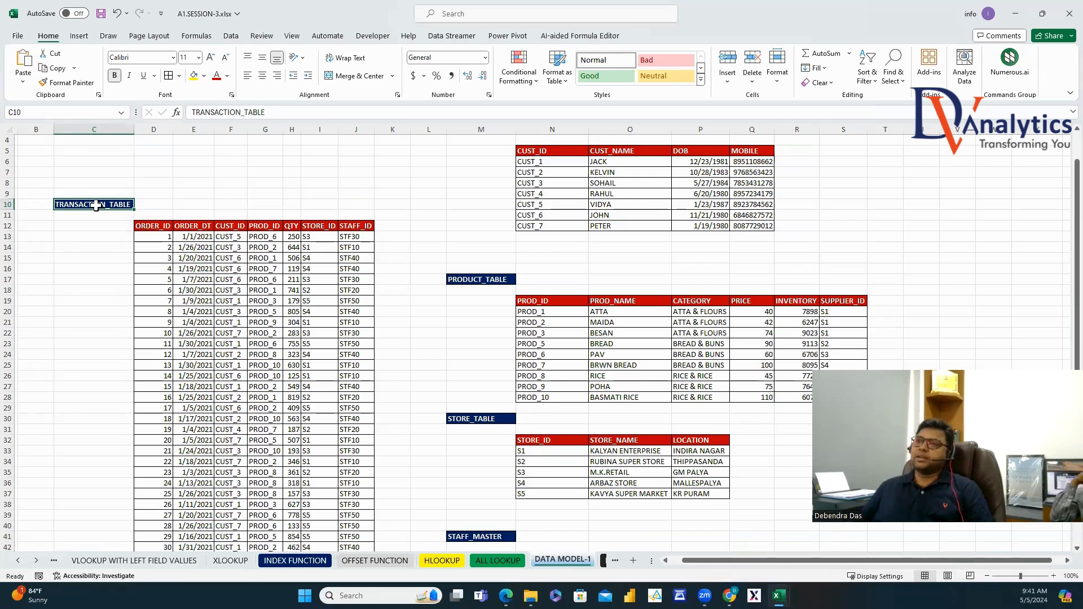
drag(153, 226, 163, 399)
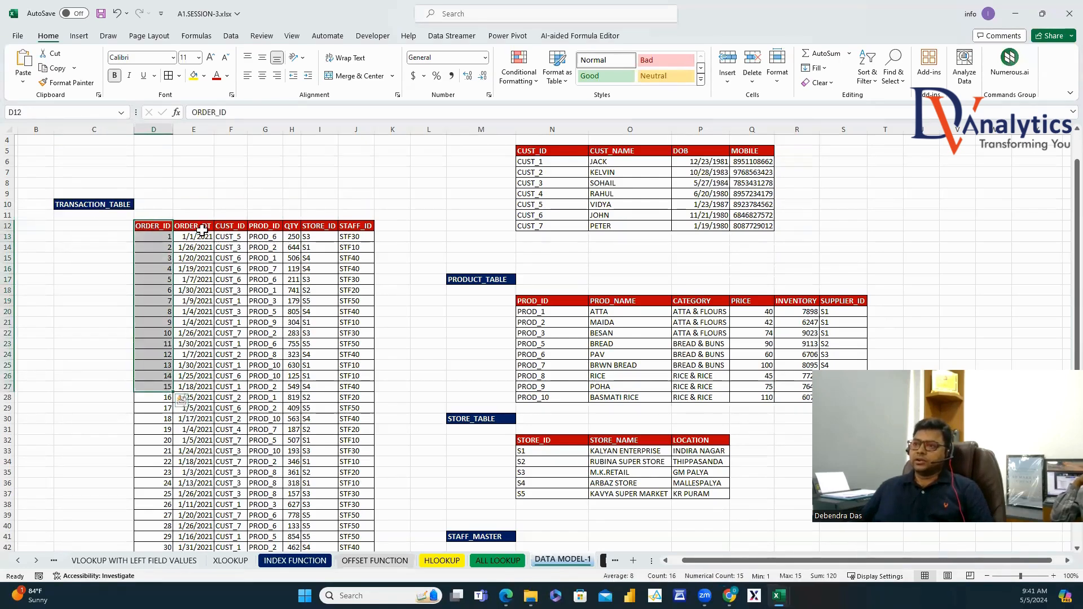
drag(194, 226, 222, 391)
drag(265, 227, 268, 375)
drag(292, 237, 293, 333)
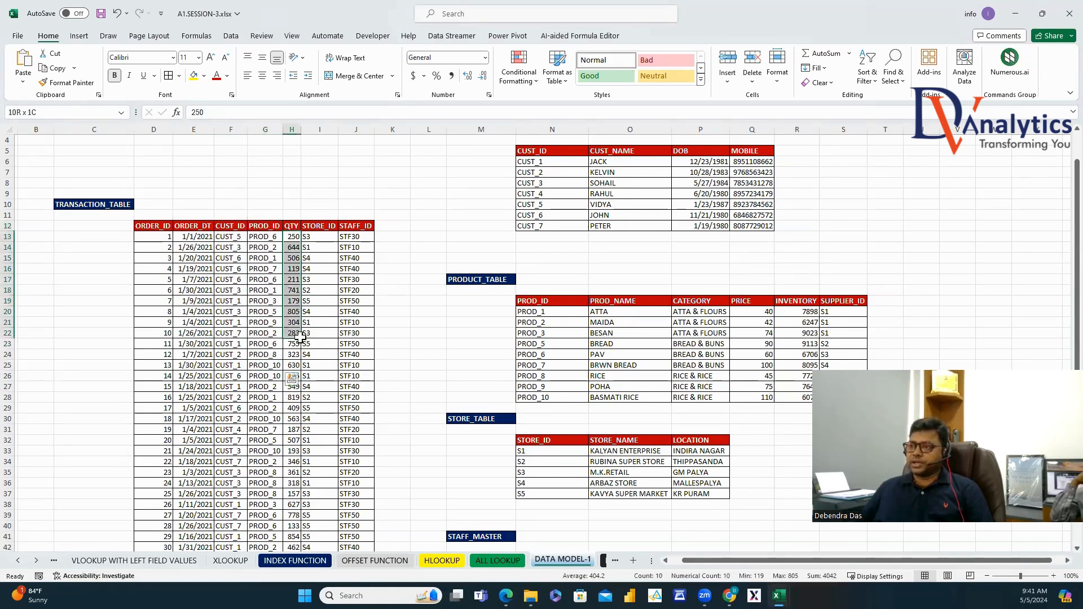
drag(325, 224, 330, 341)
drag(356, 226, 355, 328)
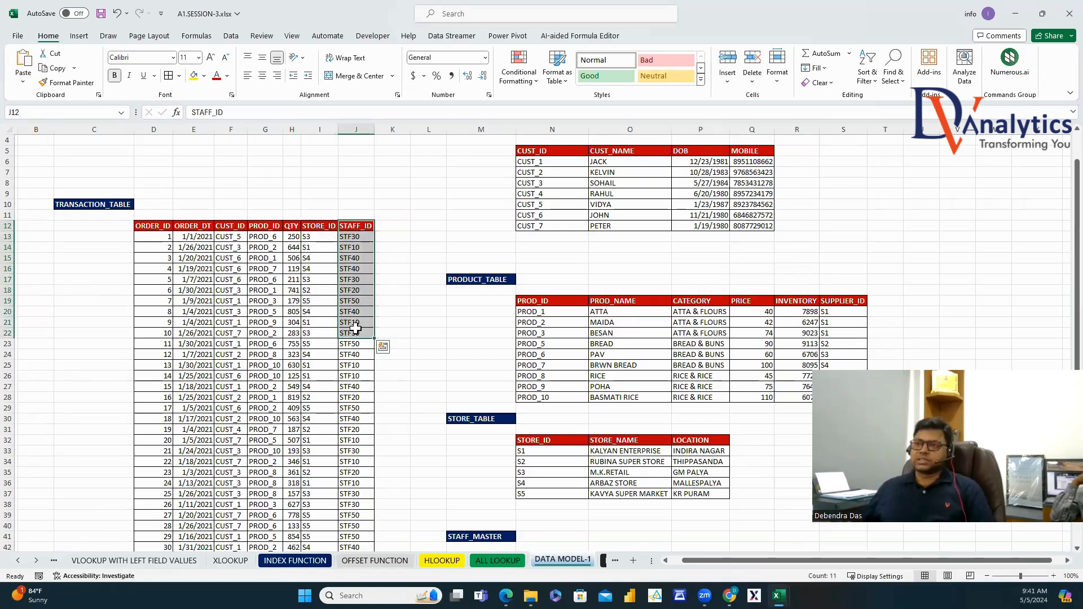
click(96, 204)
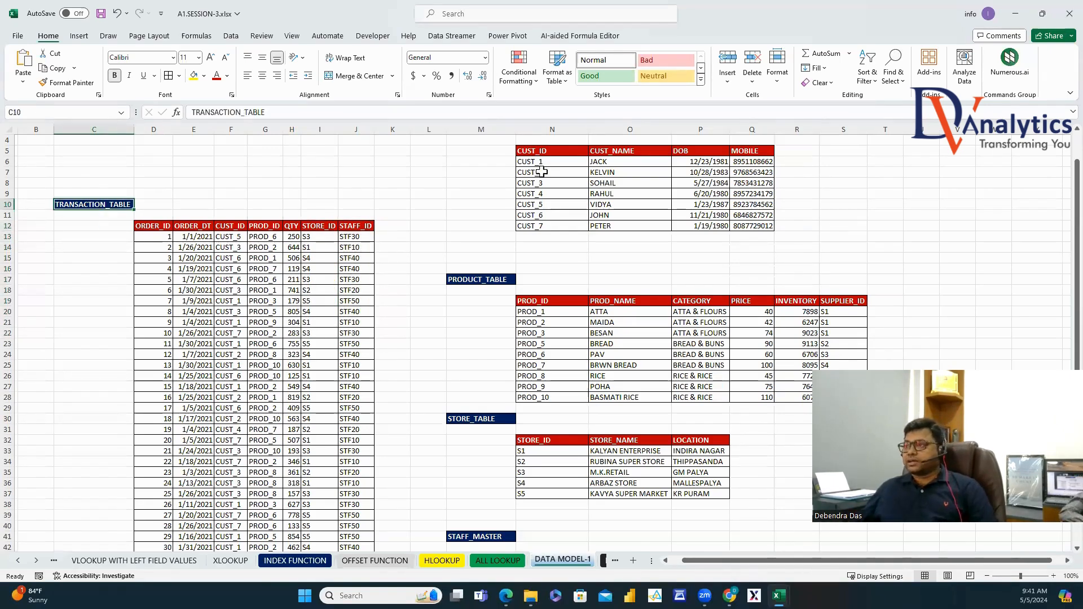
click(545, 143)
scroll(545, 154, up, 1)
drag(545, 186, 545, 258)
drag(608, 185, 609, 260)
drag(698, 187, 697, 260)
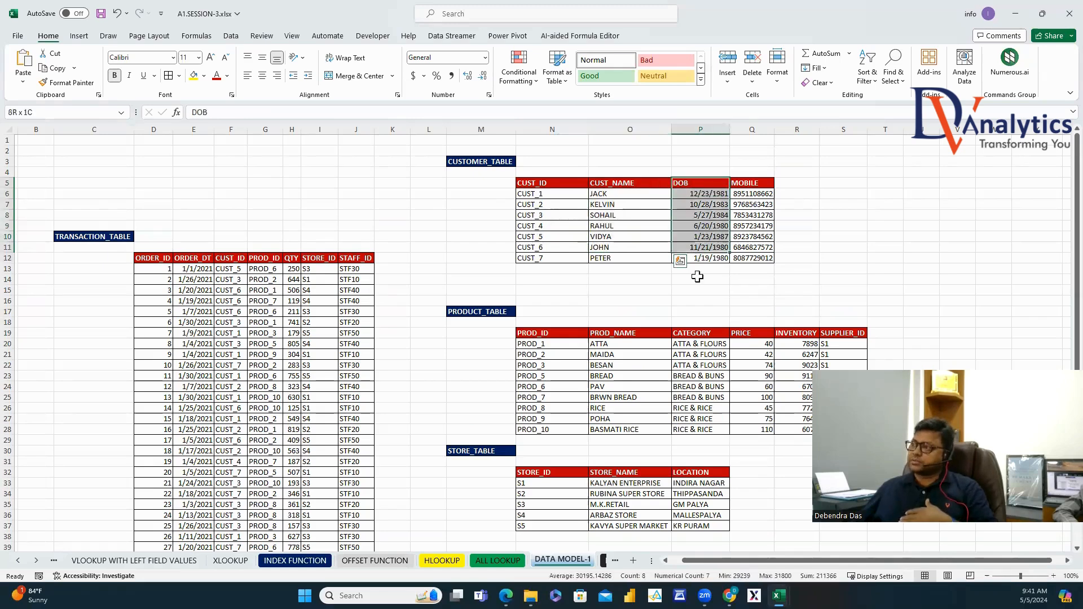
drag(752, 184, 748, 255)
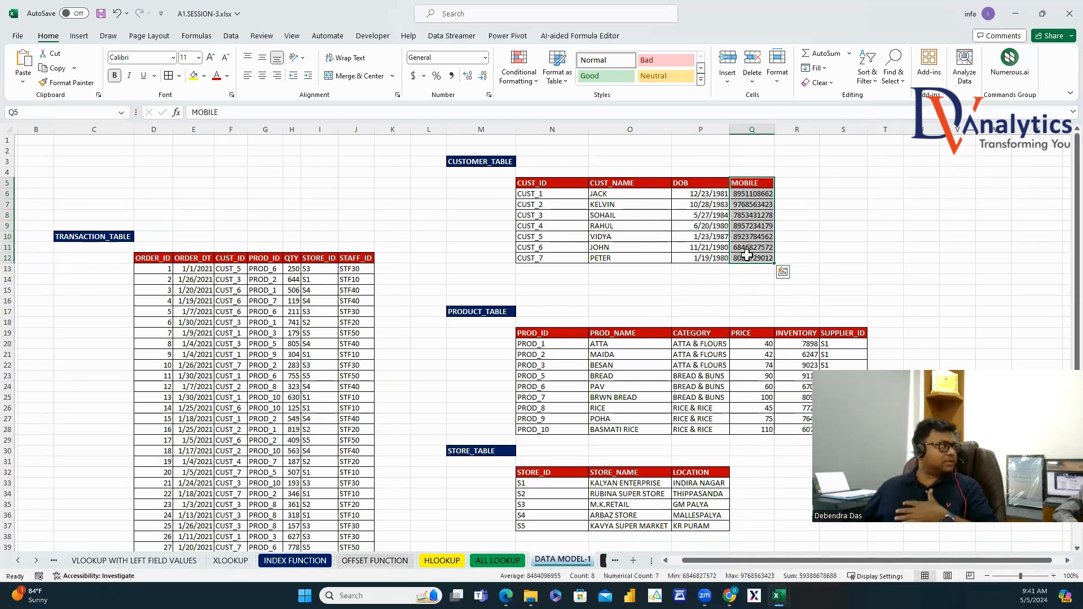
click(221, 259)
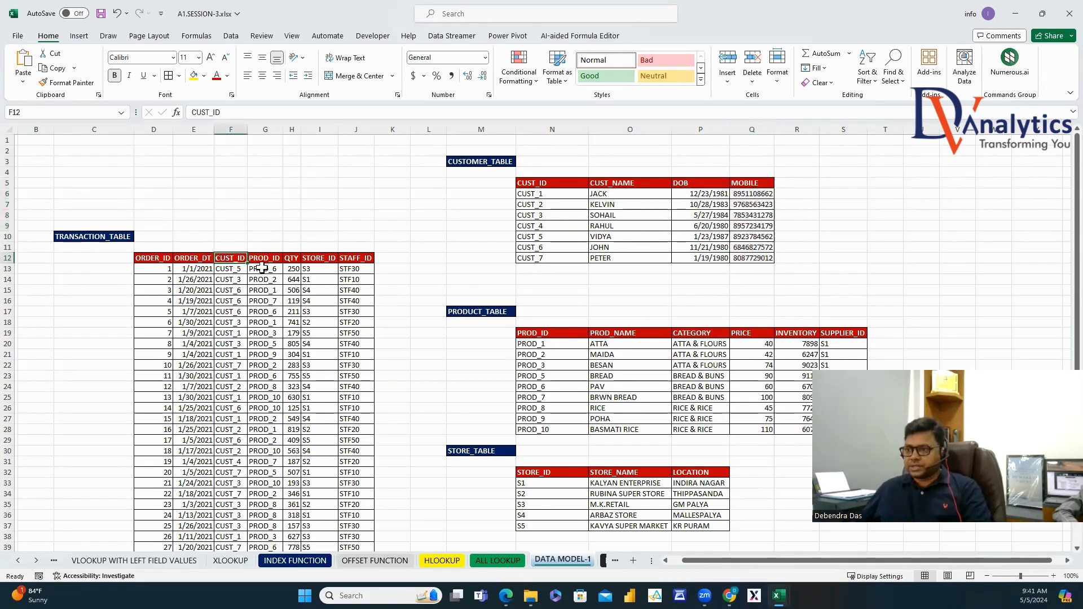
click(478, 164)
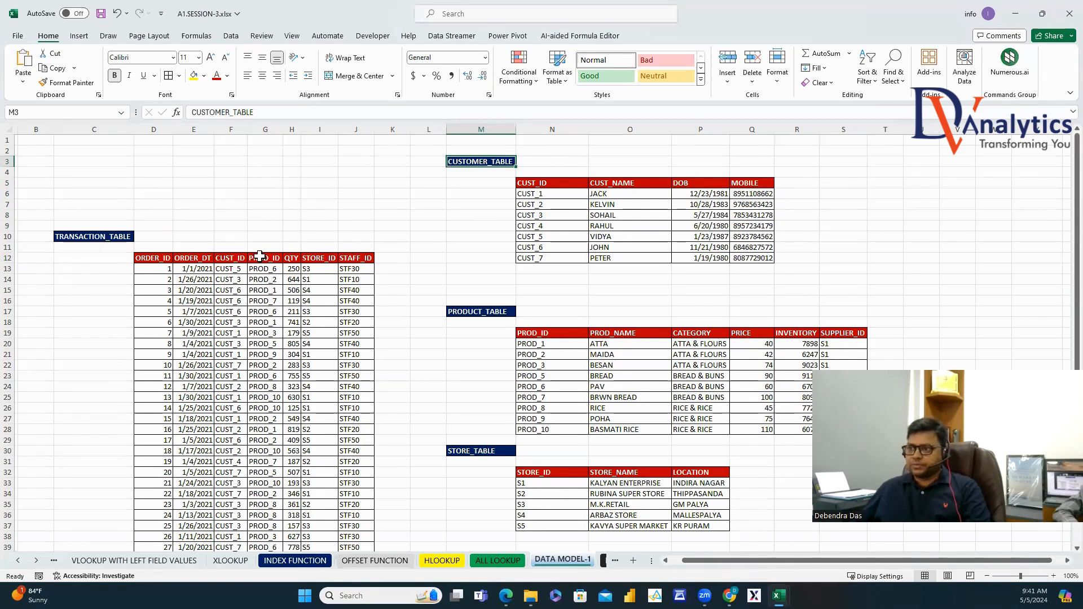
click(231, 259)
scroll(239, 312, down, 2)
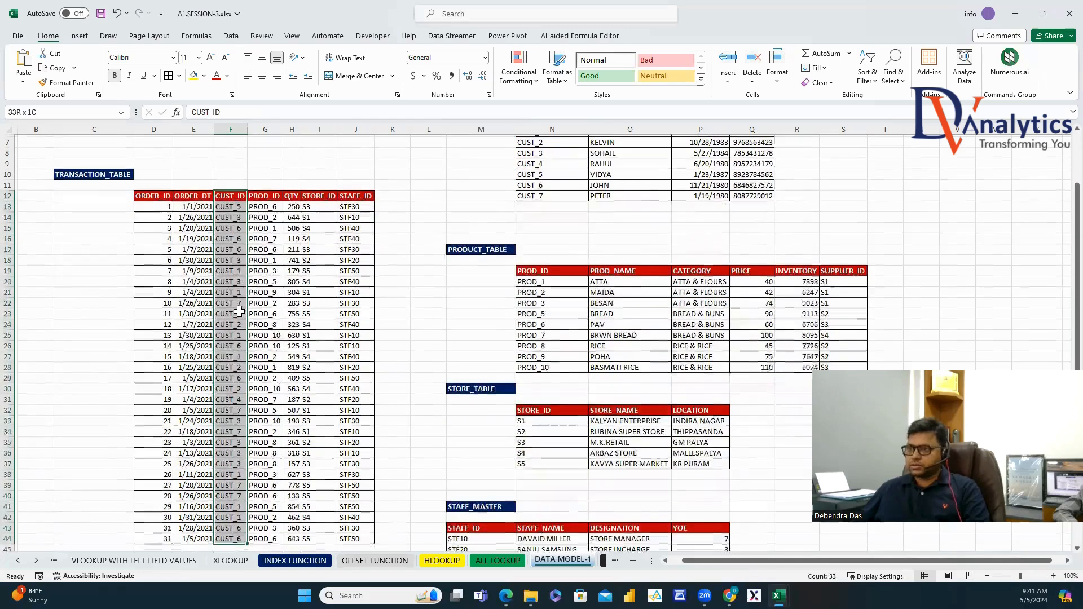
Shade the CUST_ID values yellow in the transaction and customer tables.
click(232, 204)
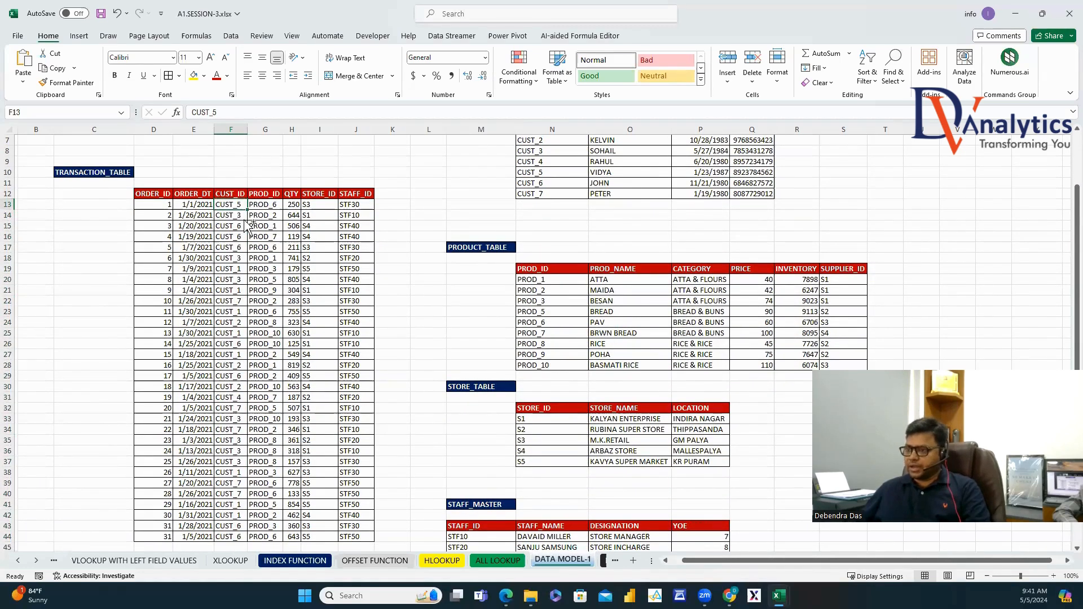
key(ctrl+shift+Down)
click(193, 76)
scroll(285, 215, up, 2)
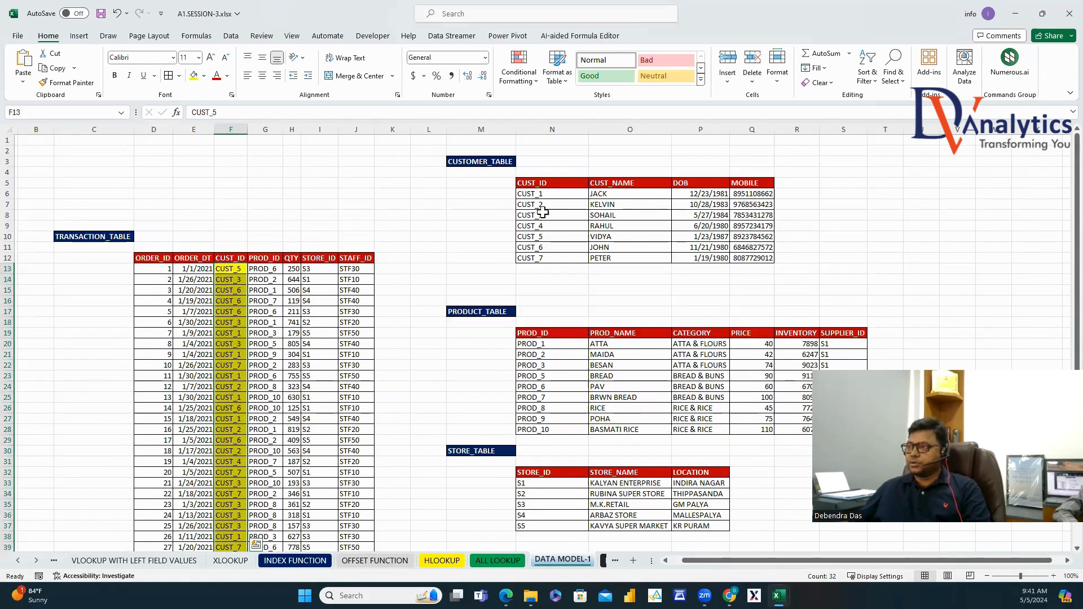
drag(538, 194, 541, 258)
click(194, 75)
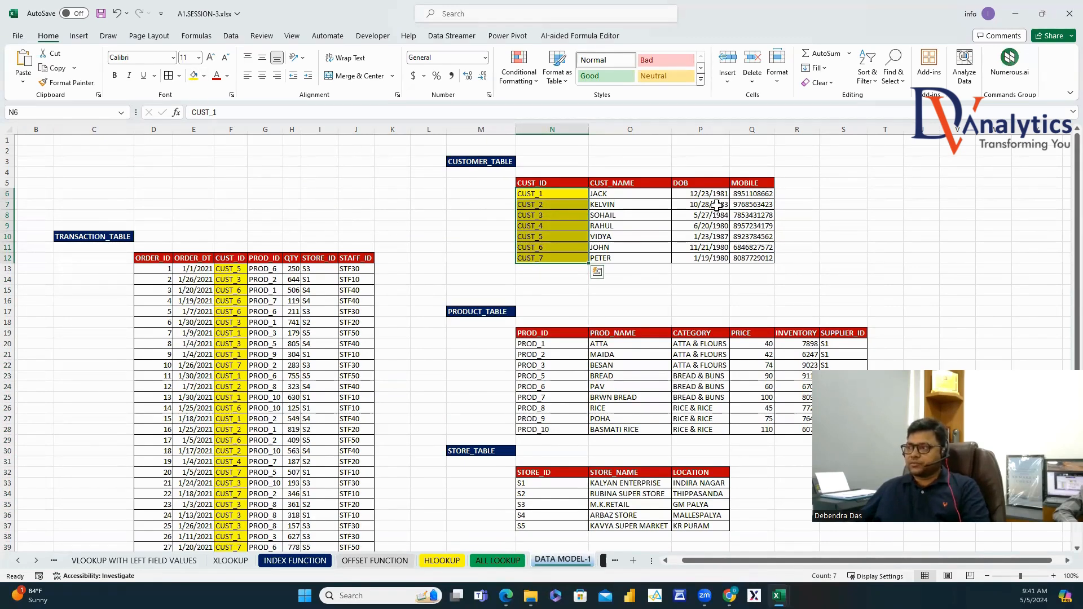
click(620, 183)
click(691, 182)
click(739, 183)
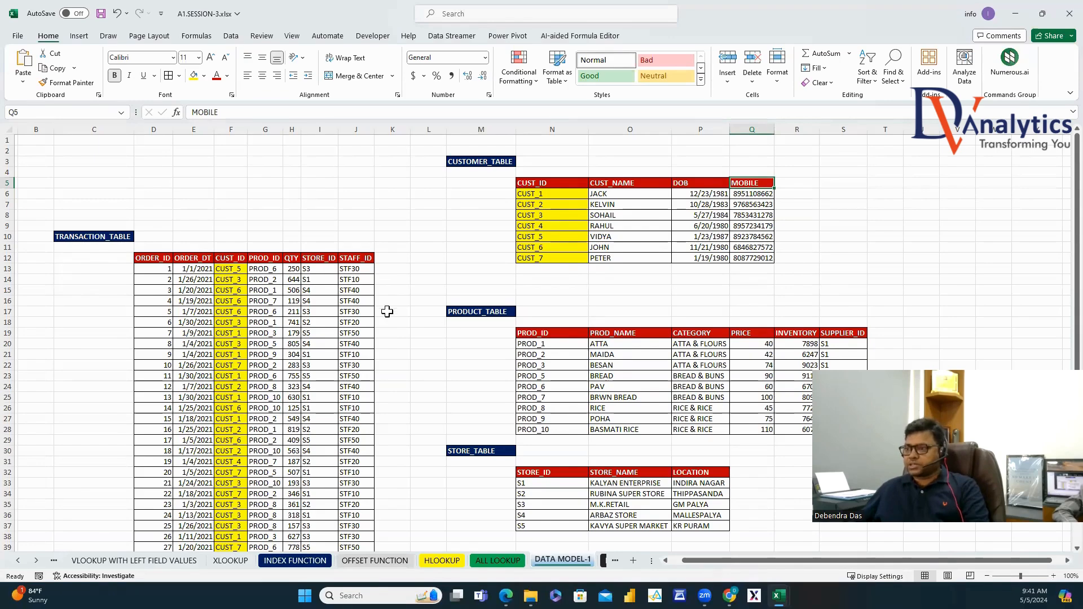
Shade the PROD_ID values light green in the transaction and product tables.
click(266, 269)
key(ctrl+shift+Down)
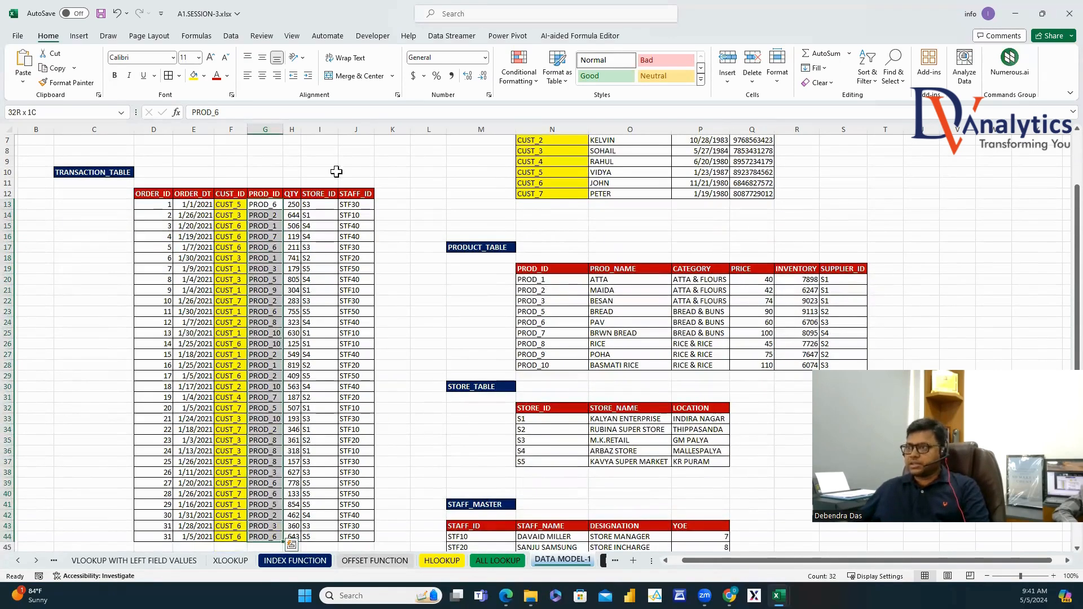
click(203, 76)
click(276, 122)
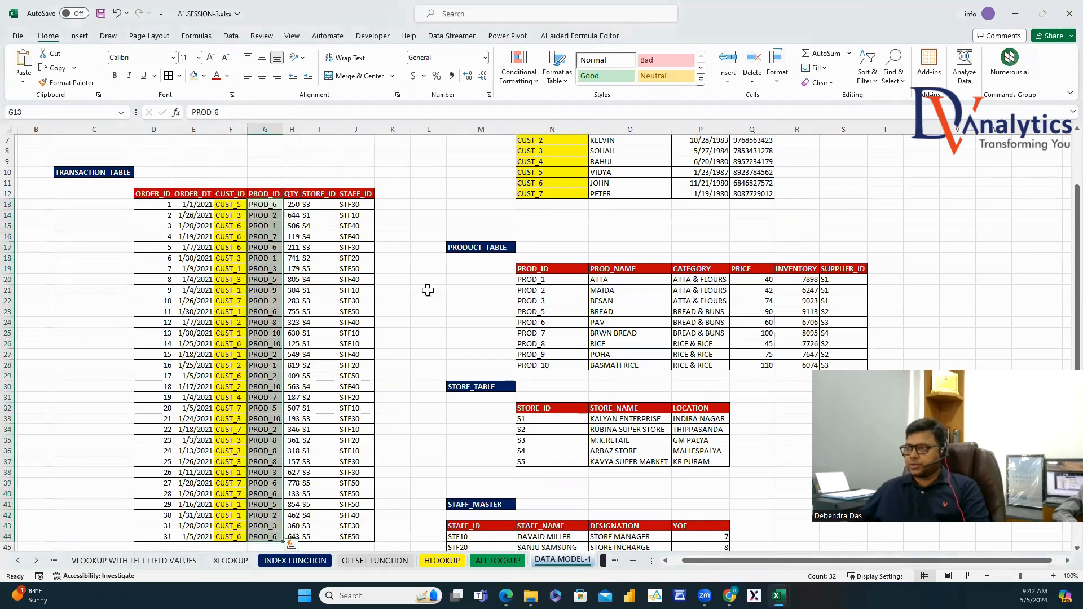
drag(553, 280, 552, 365)
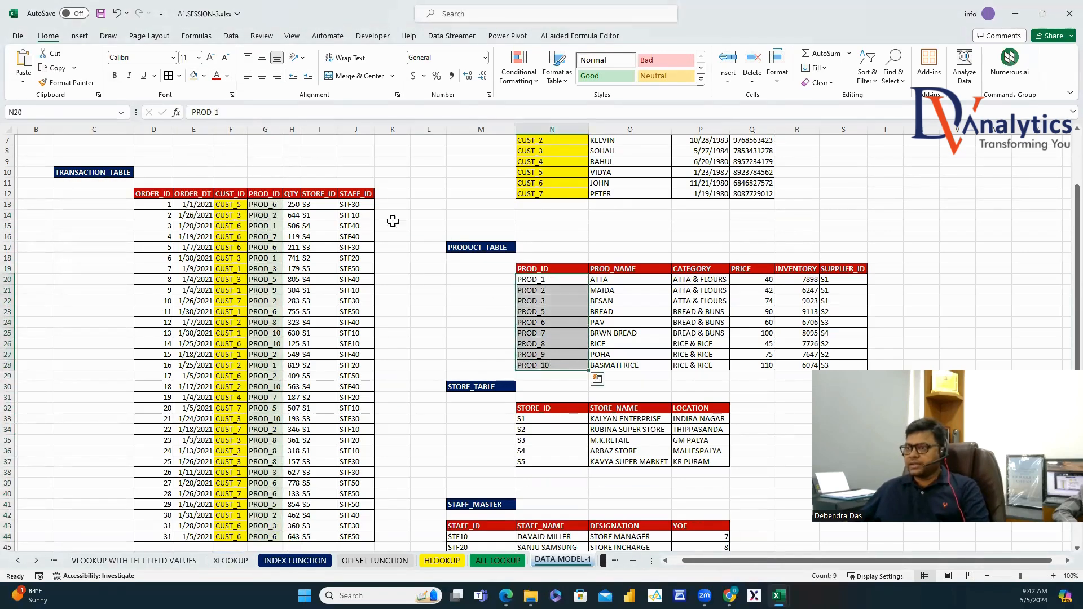
click(194, 77)
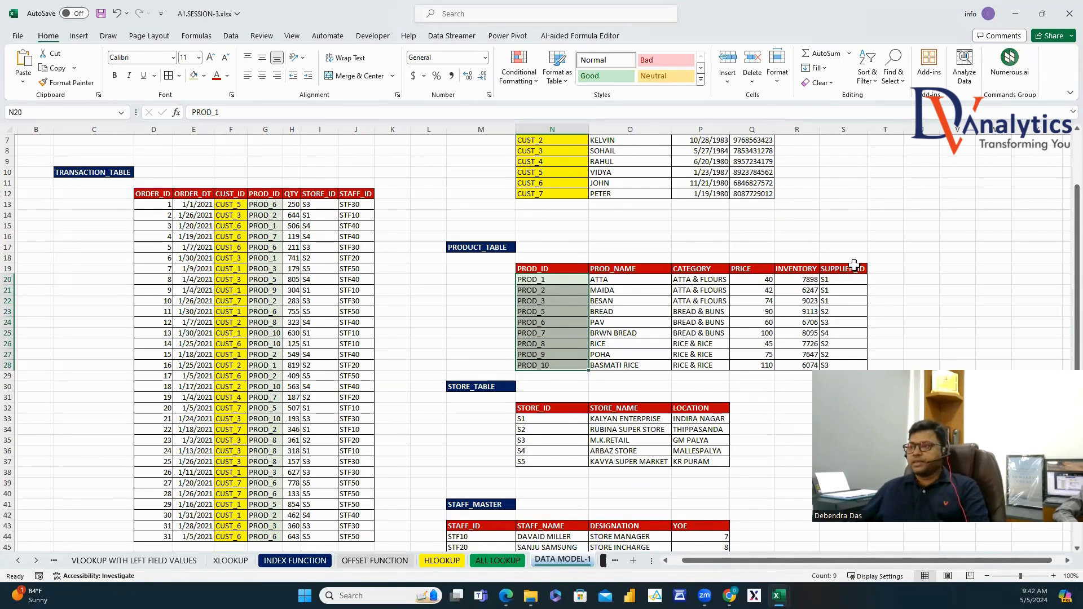
Shade the STORE_ID values light orange in the transaction and store tables.
click(319, 205)
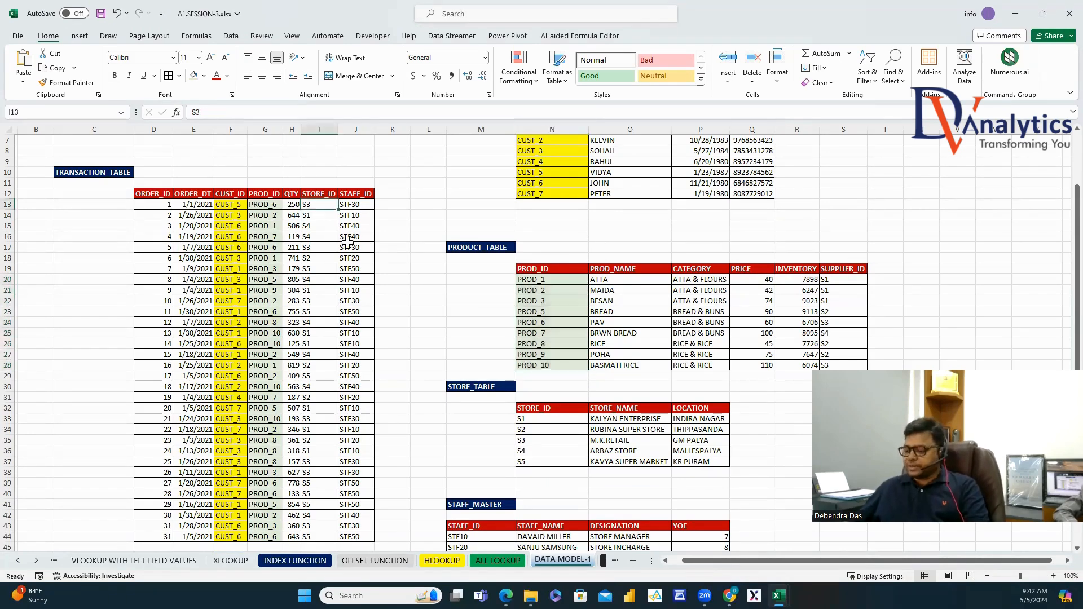
key(ctrl+shift+Down)
click(204, 76)
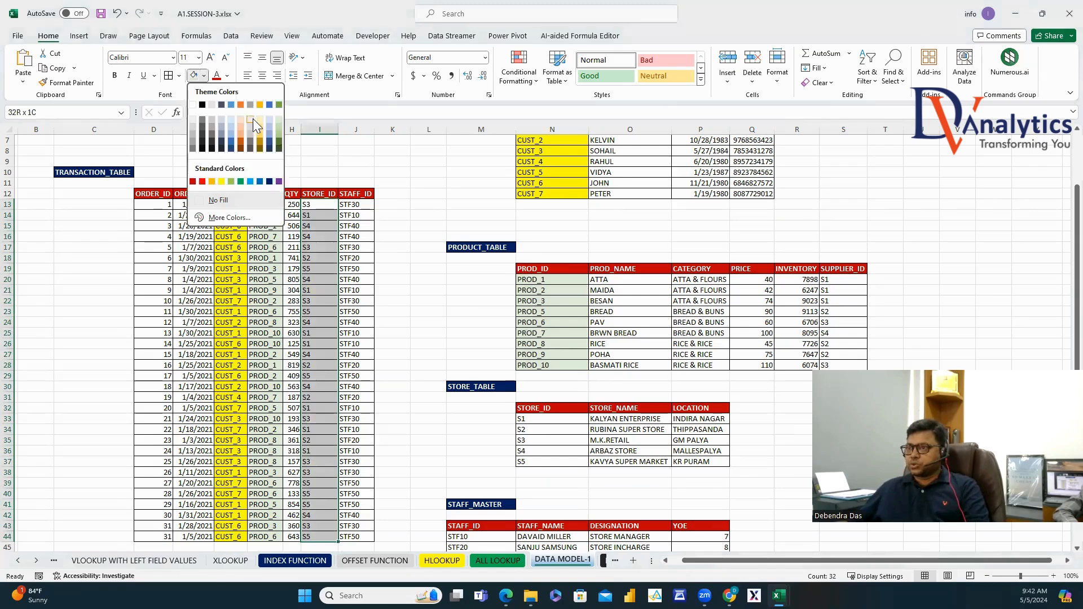
click(248, 131)
drag(530, 419, 541, 462)
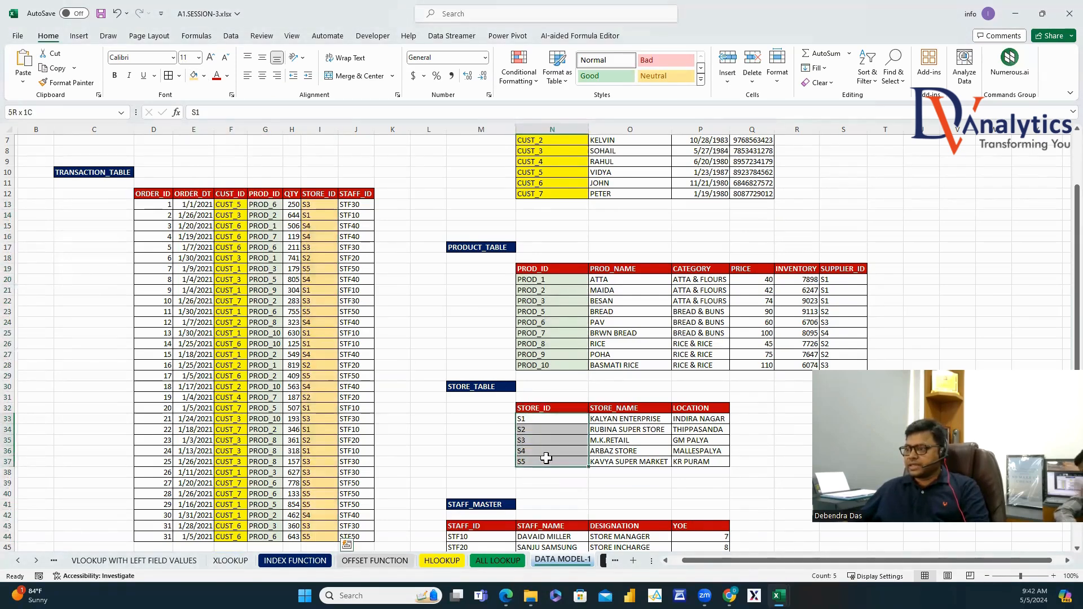
click(194, 75)
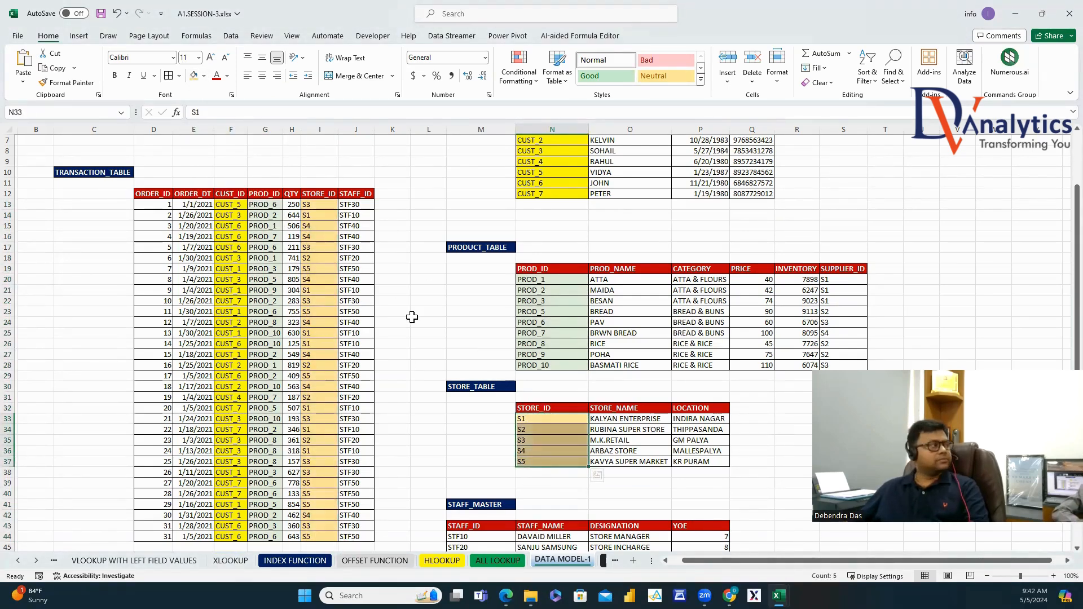
click(636, 409)
key(Right)
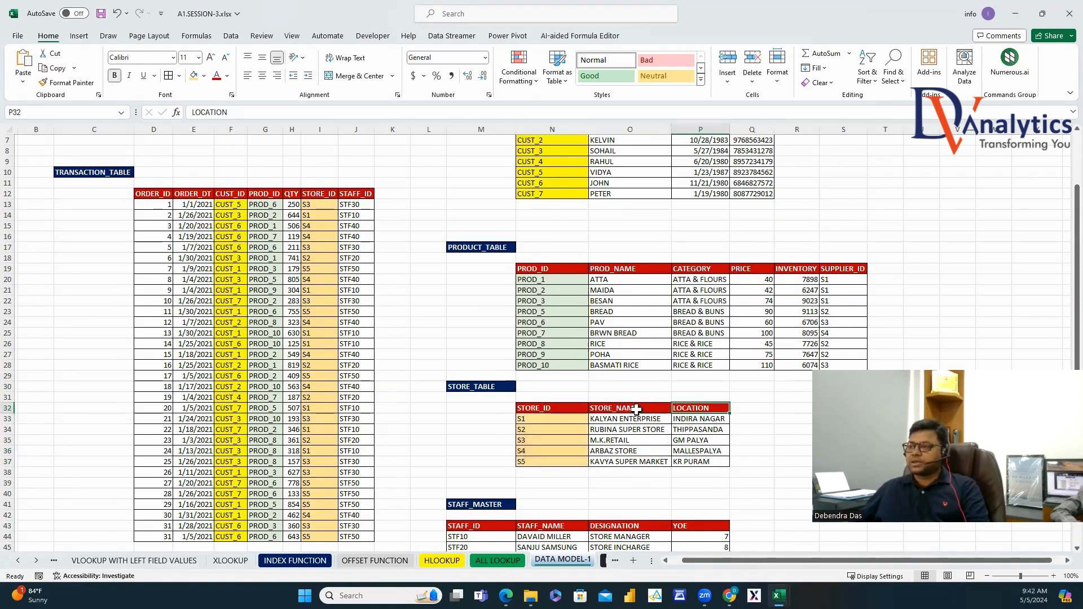
Shade the STAFF_ID values grey in TRANSACTION_TABLE and STAFF_MASTER.
click(355, 206)
key(ctrl+shift+Down)
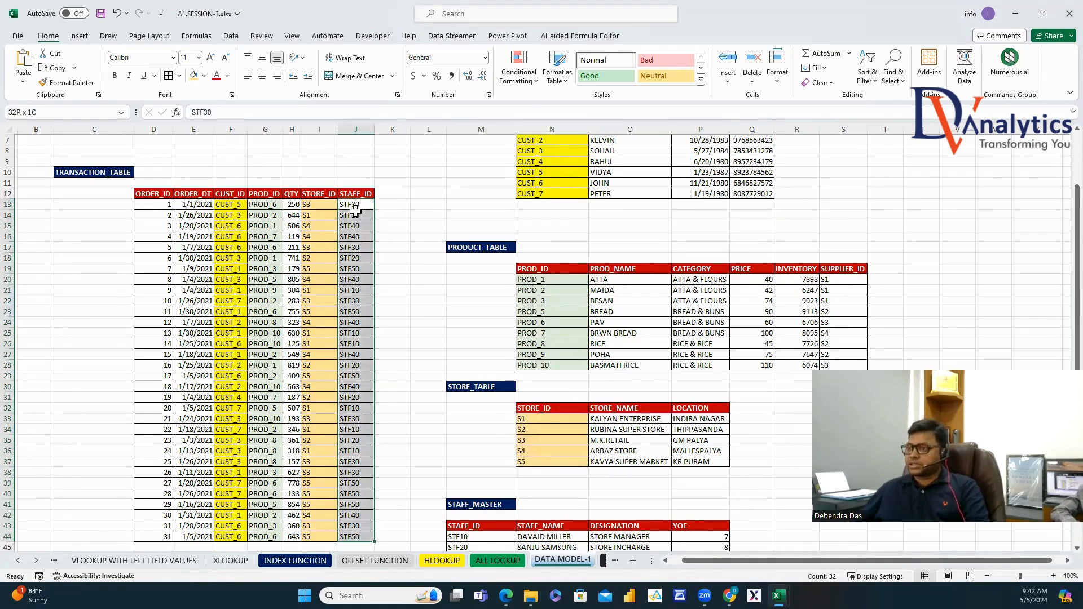
click(203, 76)
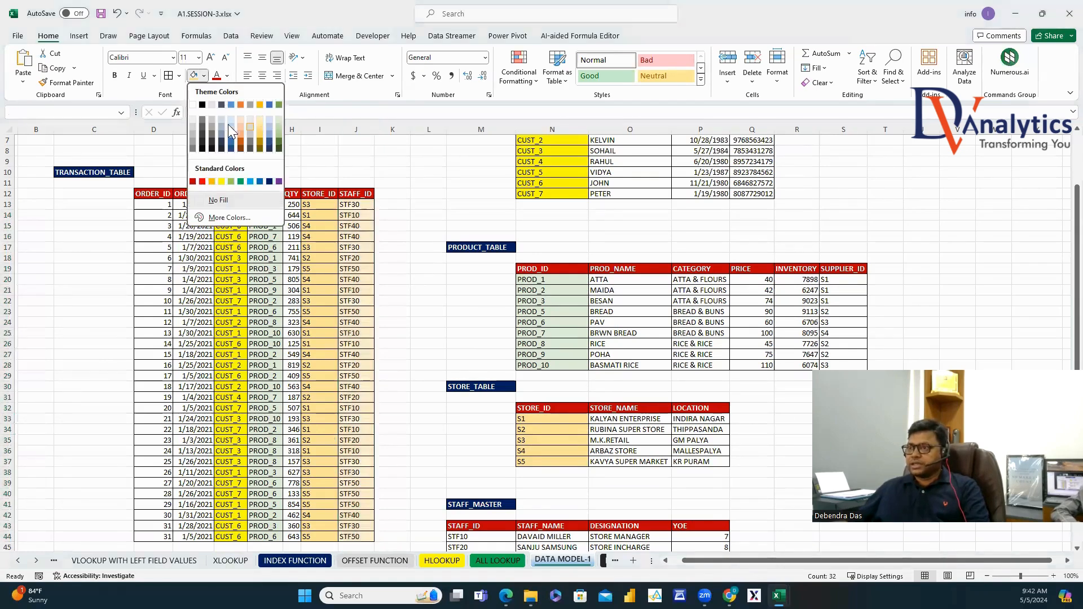
click(194, 140)
scroll(483, 339, down, 3)
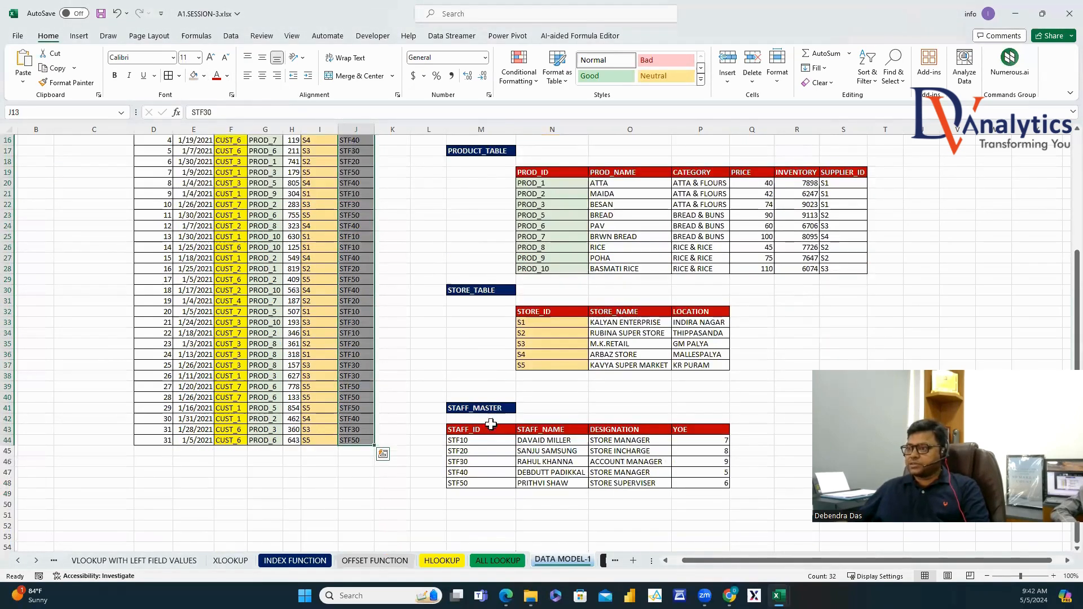
drag(480, 443, 480, 484)
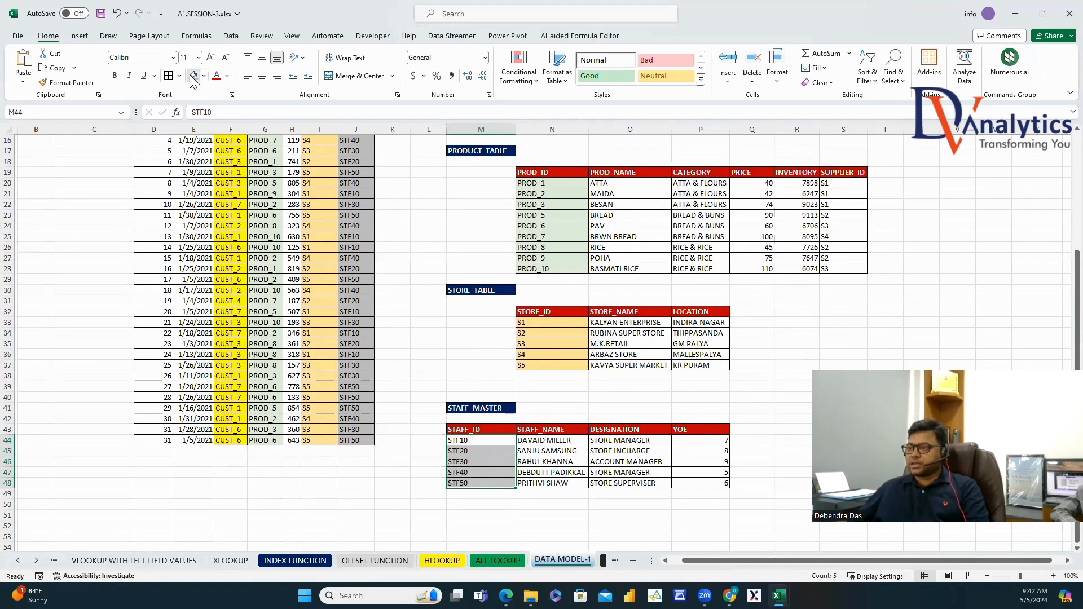
click(193, 75)
click(558, 432)
click(622, 432)
click(680, 431)
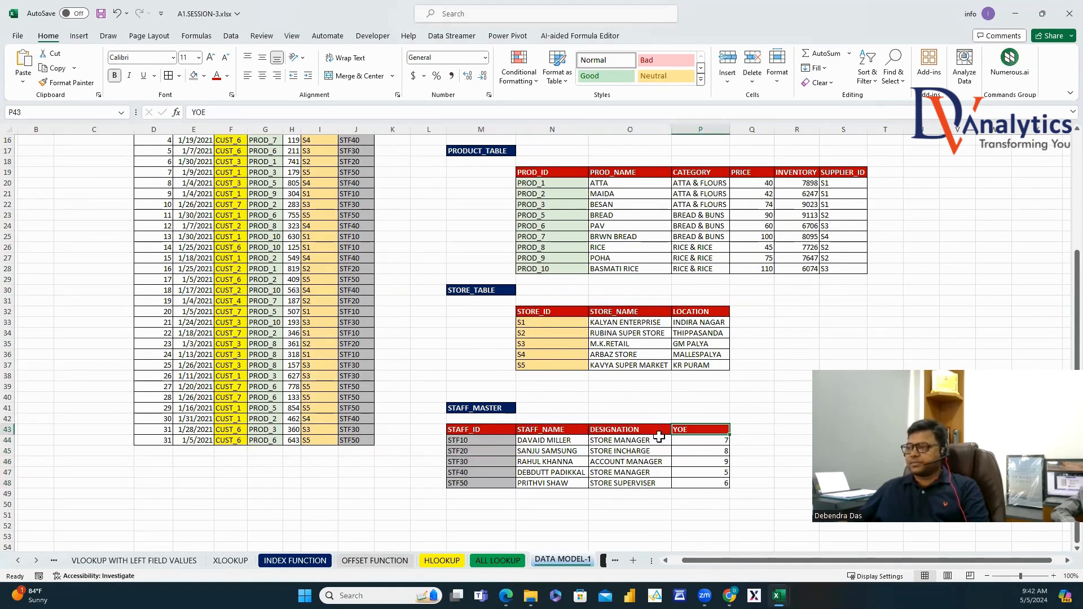
scroll(527, 363, up, 5)
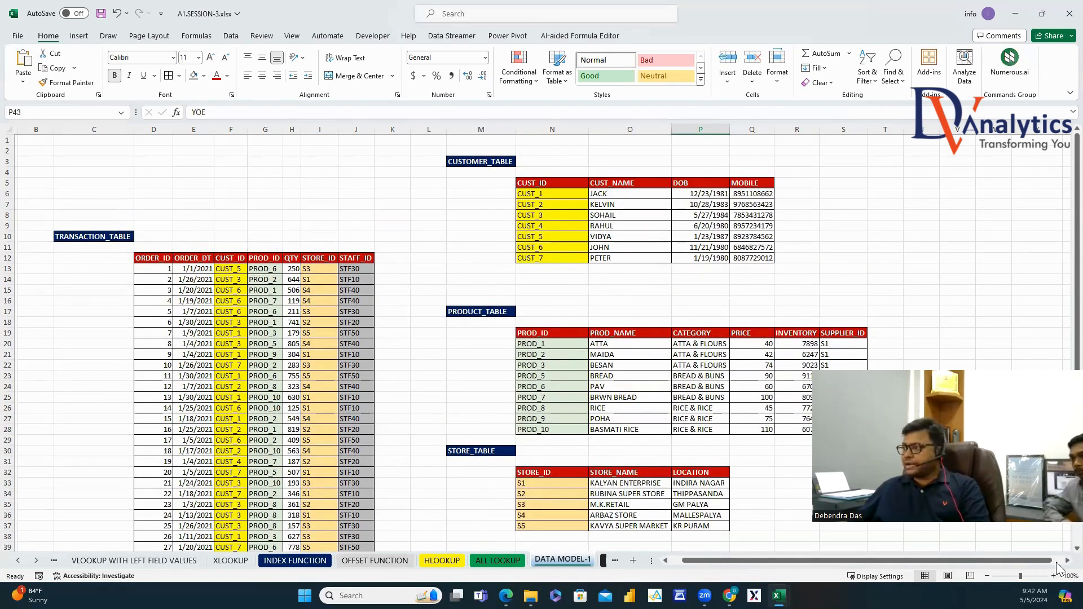
drag(1042, 562, 1061, 569)
Add a bold red DATA MODEL heading in V3 and widen column V.
click(560, 161)
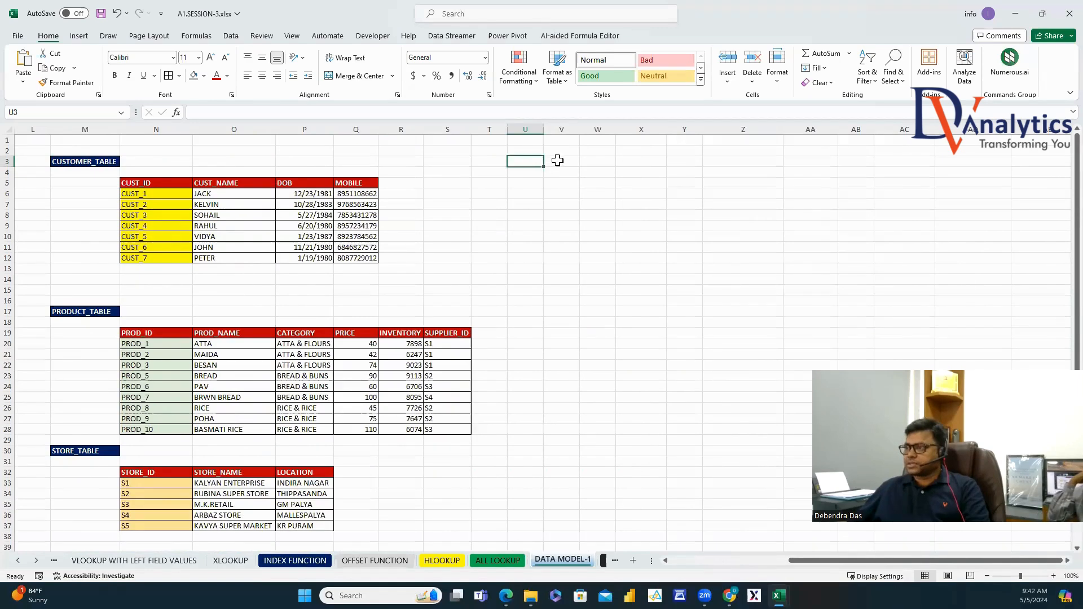
text(DATA MODEL)
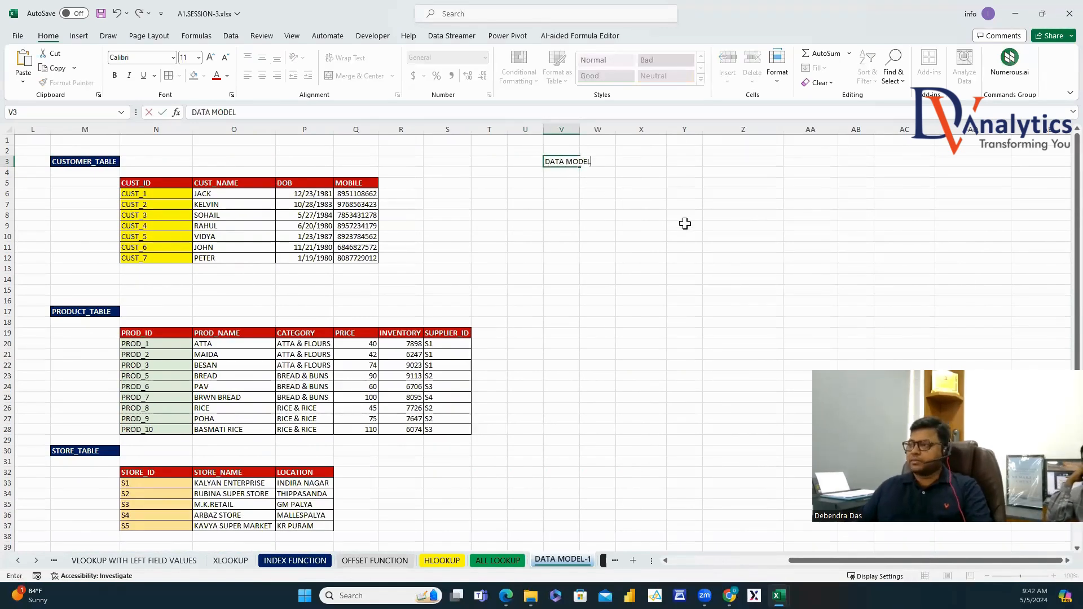
click(556, 163)
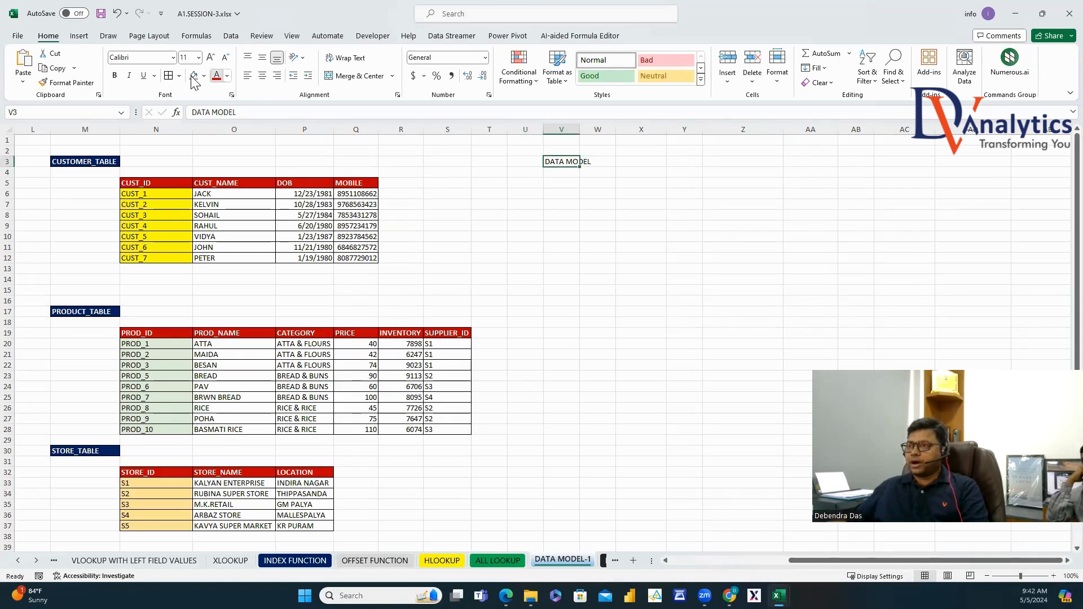
click(114, 75)
click(216, 75)
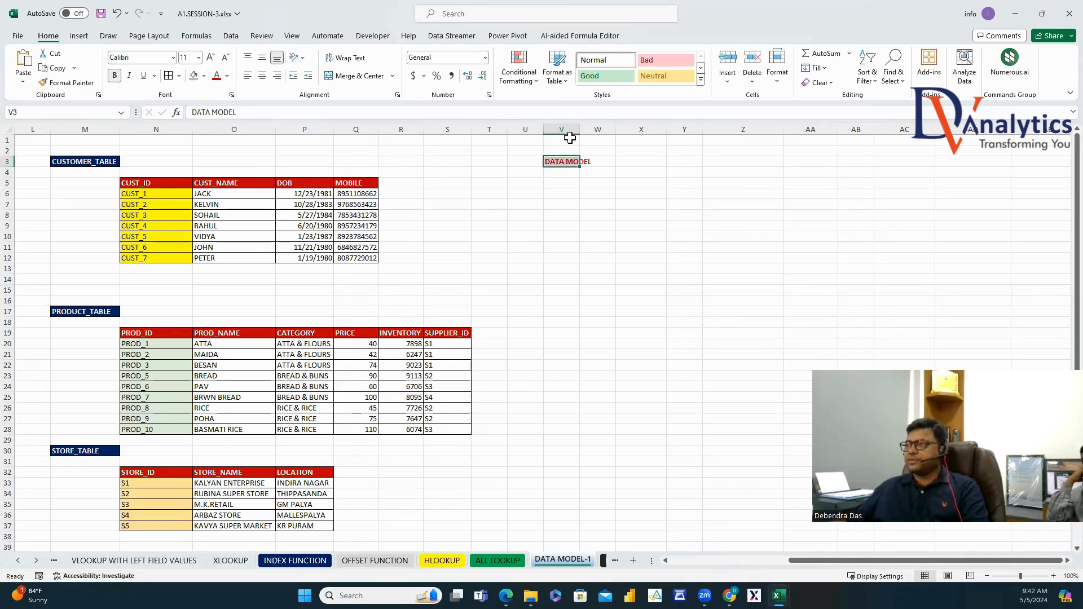
drag(581, 128, 594, 129)
click(596, 256)
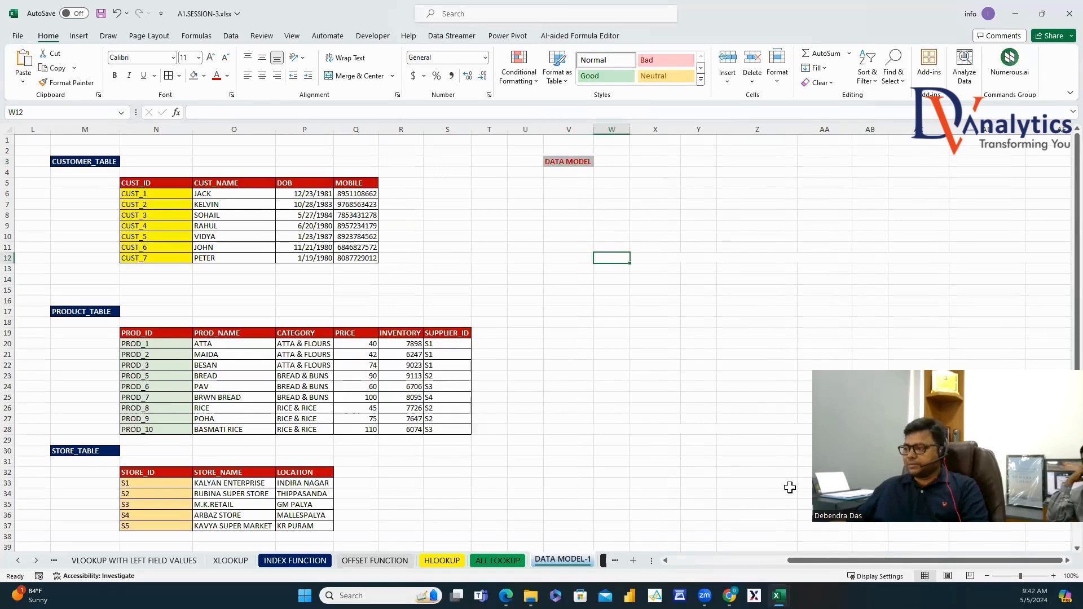
Paste the transaction table's headers transposed down column AA, placed at AA11:AA17.
drag(798, 557, 681, 558)
drag(186, 258, 379, 264)
key(ctrl+c)
scroll(742, 559, right, 1)
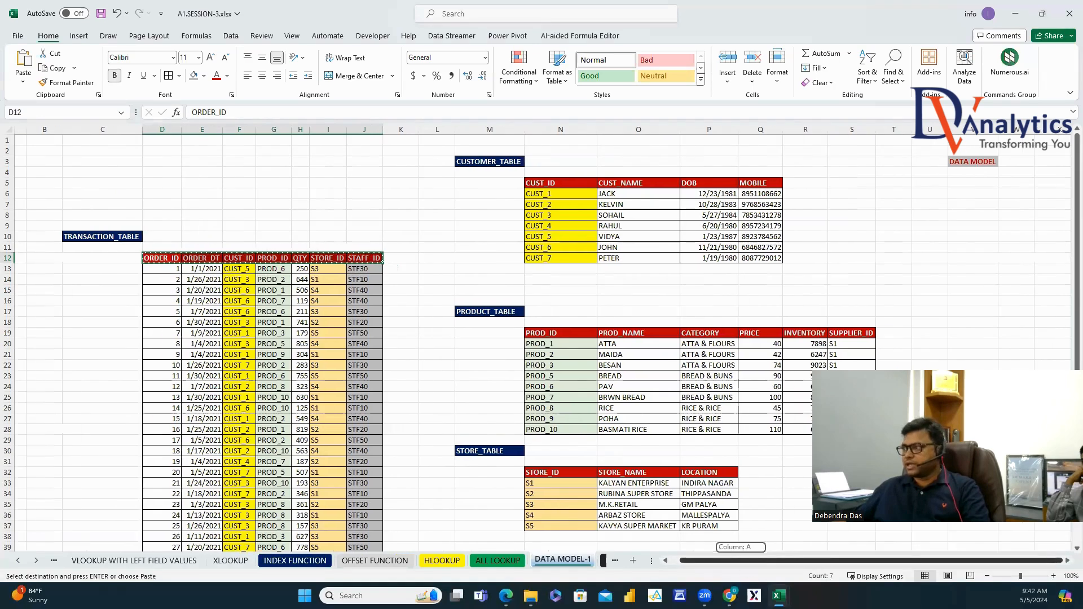
scroll(1058, 571, right, 5)
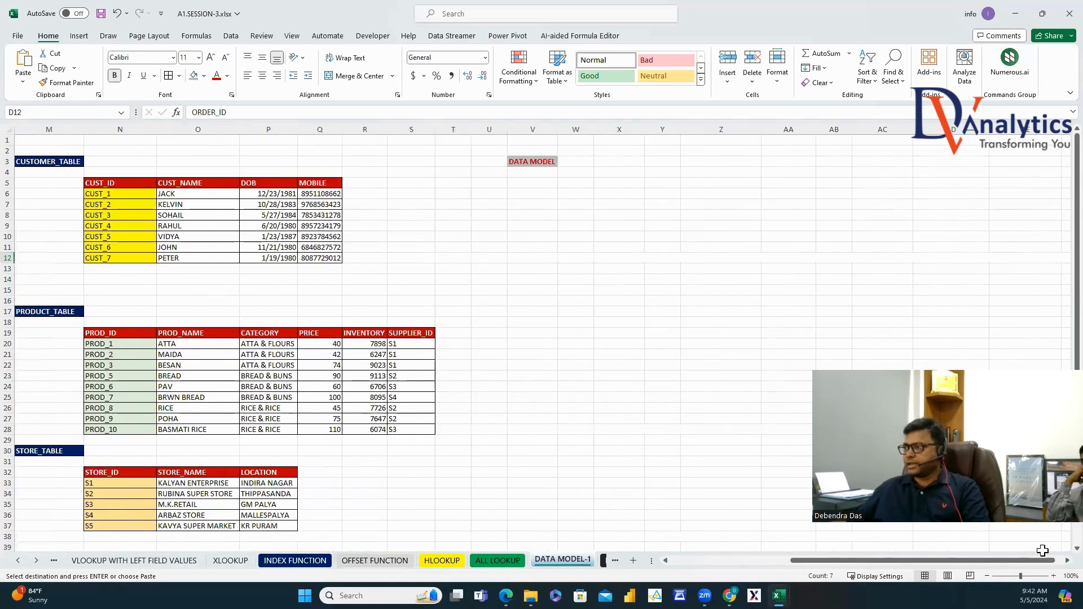
right_click(795, 225)
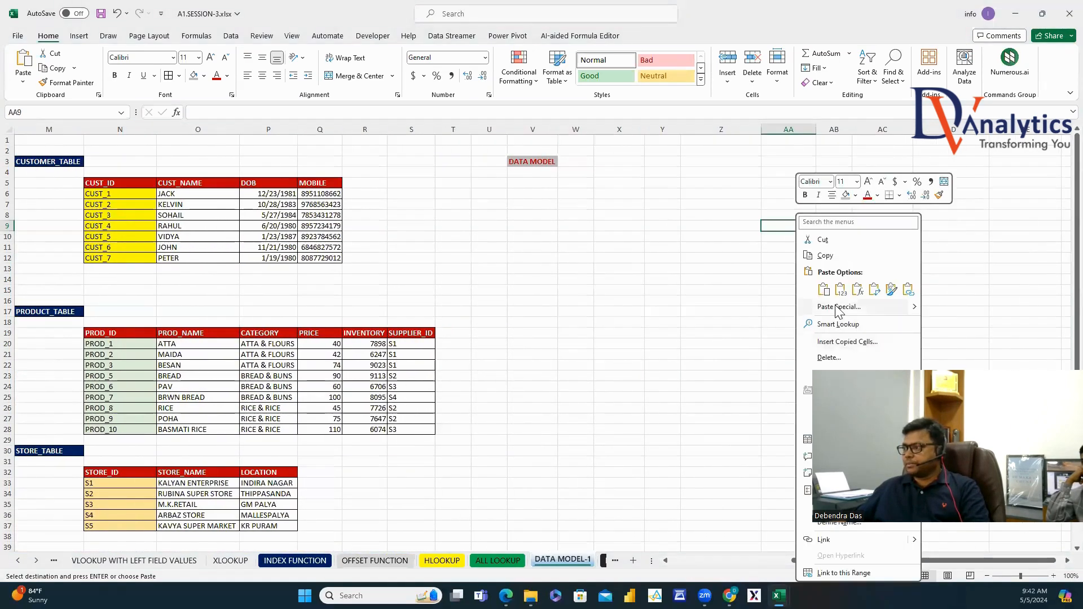
click(839, 306)
click(740, 286)
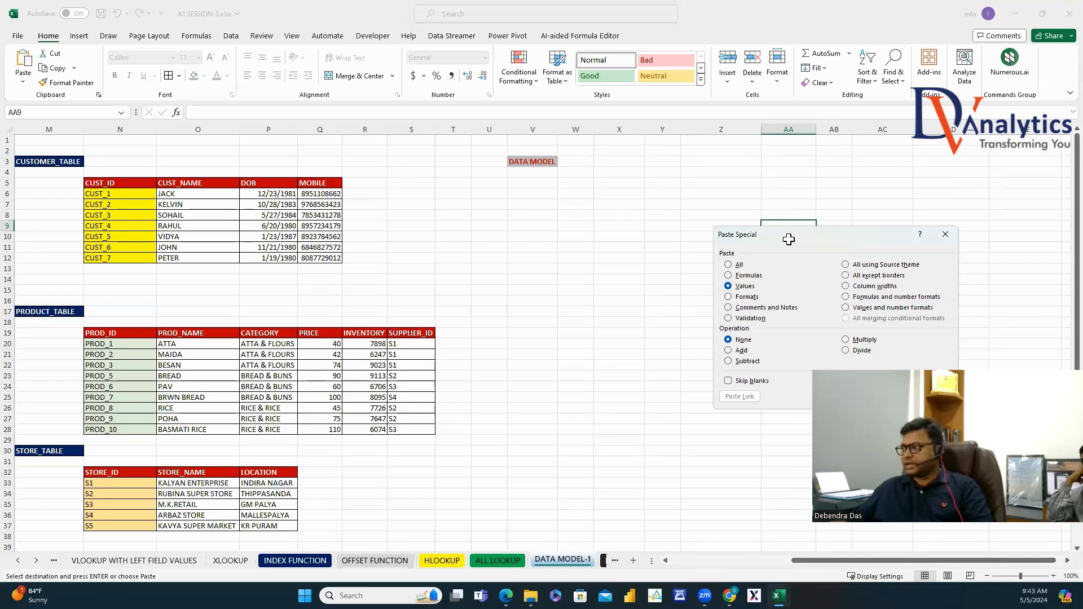
key(Return)
drag(762, 263, 762, 285)
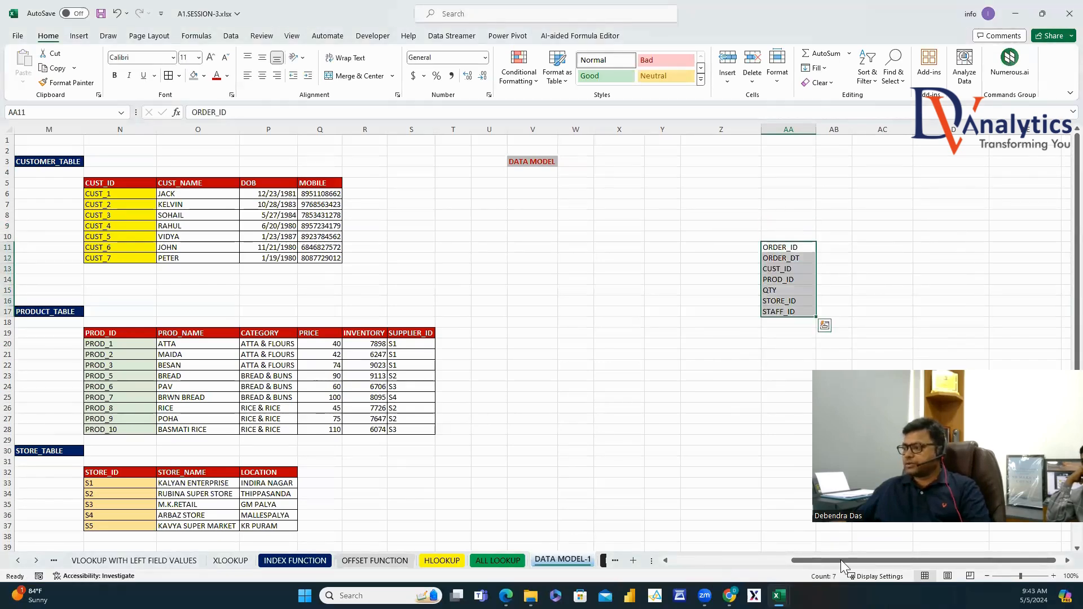
Copy the TRANSACTION_TABLE title above the transposed header list.
drag(841, 560, 906, 549)
click(134, 236)
key(ctrl+c)
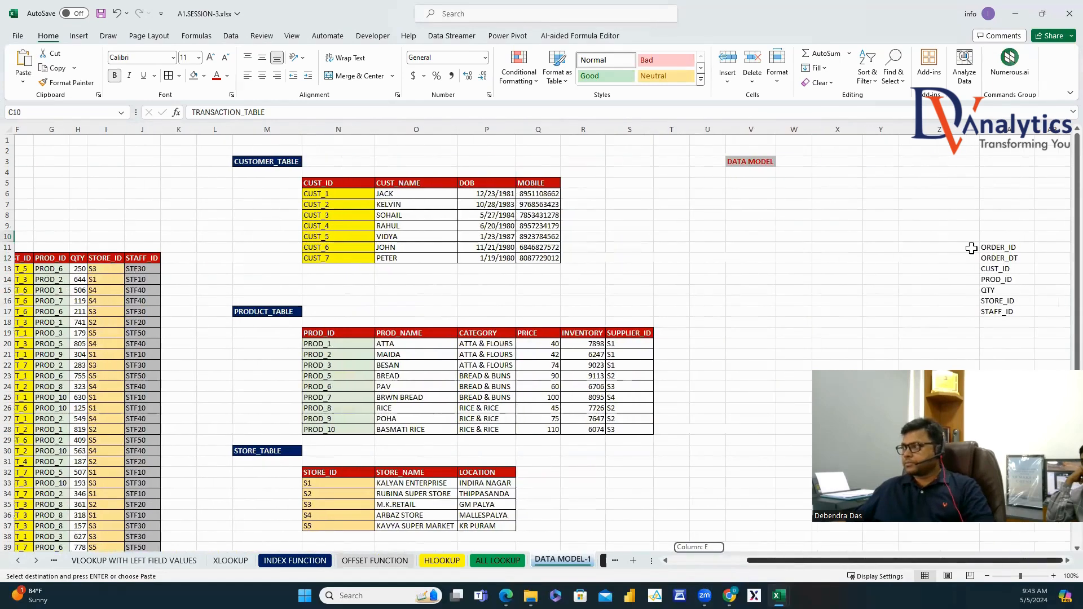
click(993, 237)
key(ctrl+v)
click(902, 311)
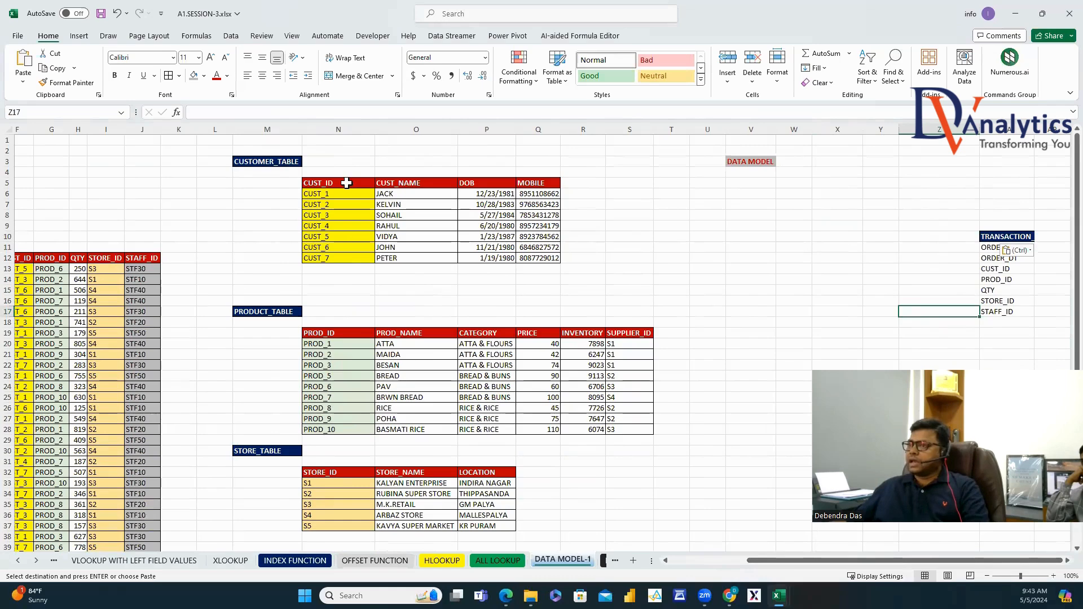
Paste the customer table's header row into Y7 as values, transposed into a vertical list.
drag(346, 183, 551, 182)
key(ctrl+c)
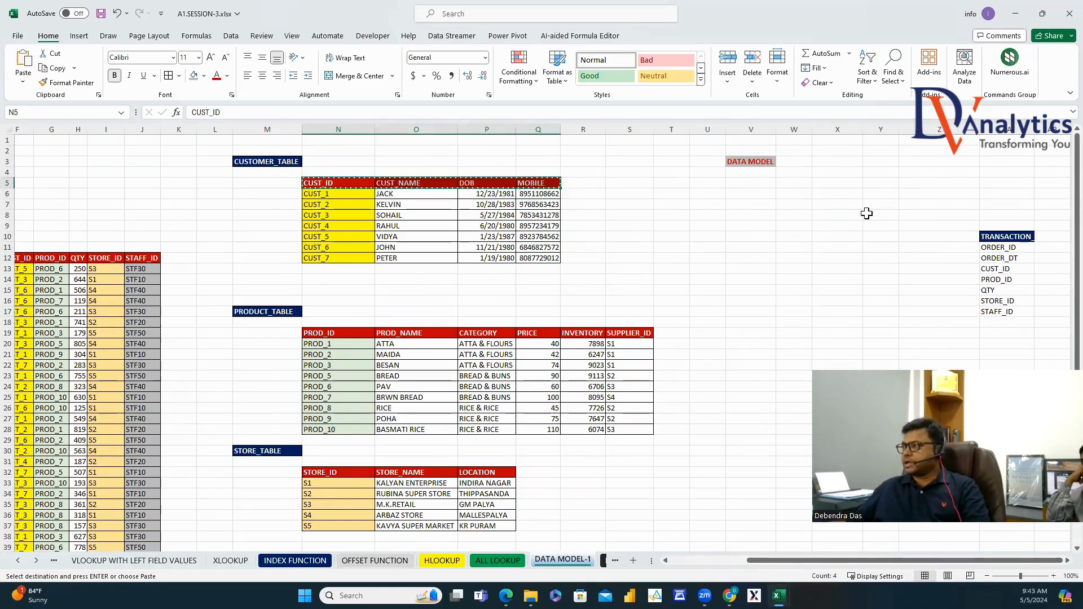
click(872, 204)
right_click(872, 204)
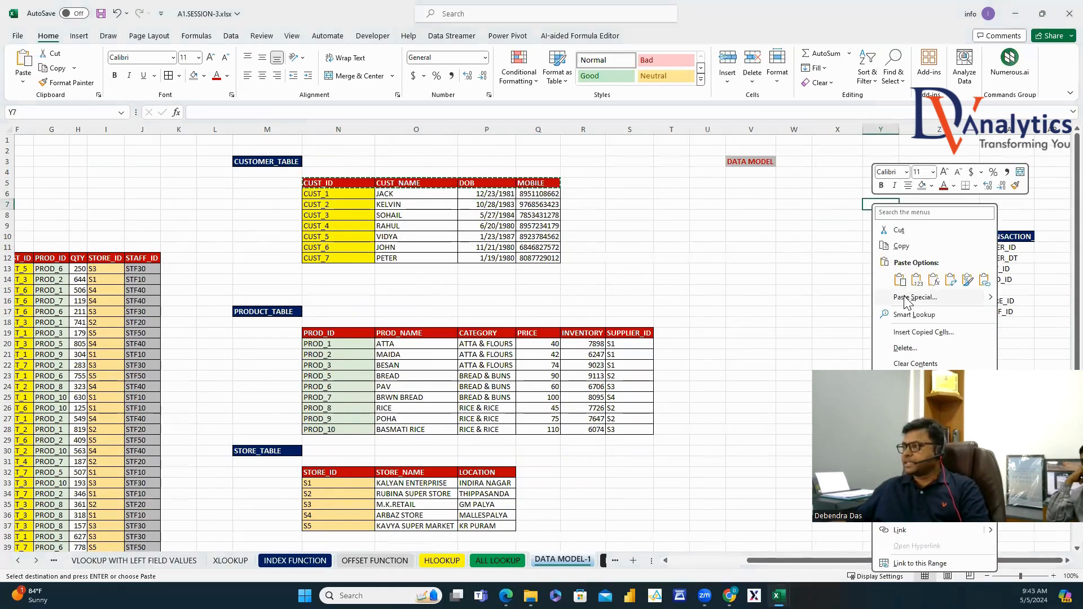
click(906, 298)
click(796, 276)
click(913, 370)
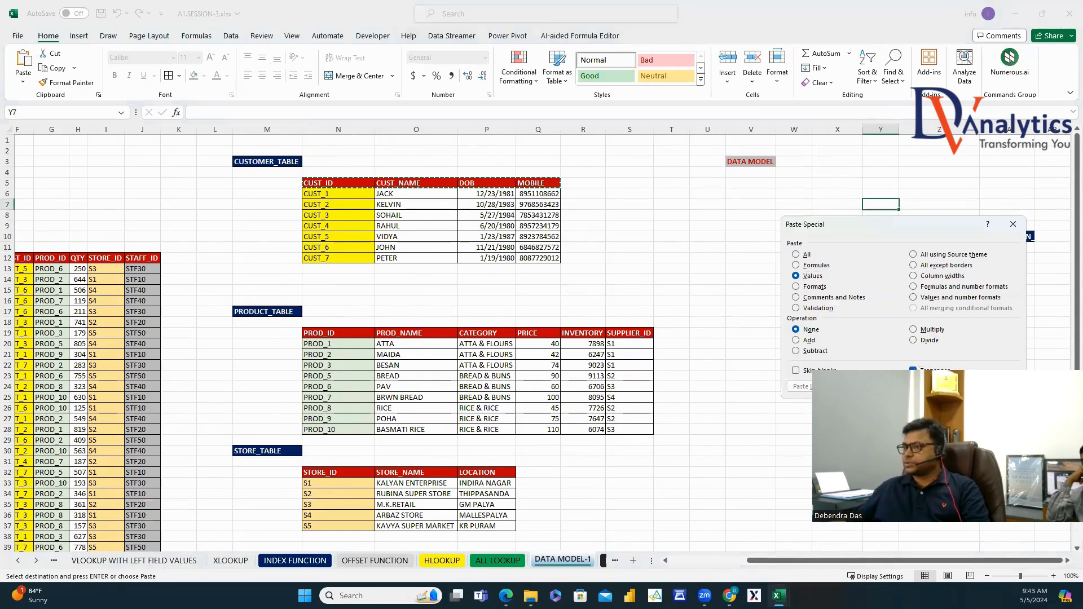
key(Return)
Copy the CUSTOMER_TABLE title into Y6 and widen column Y to fit it.
click(294, 162)
key(ctrl+c)
click(881, 193)
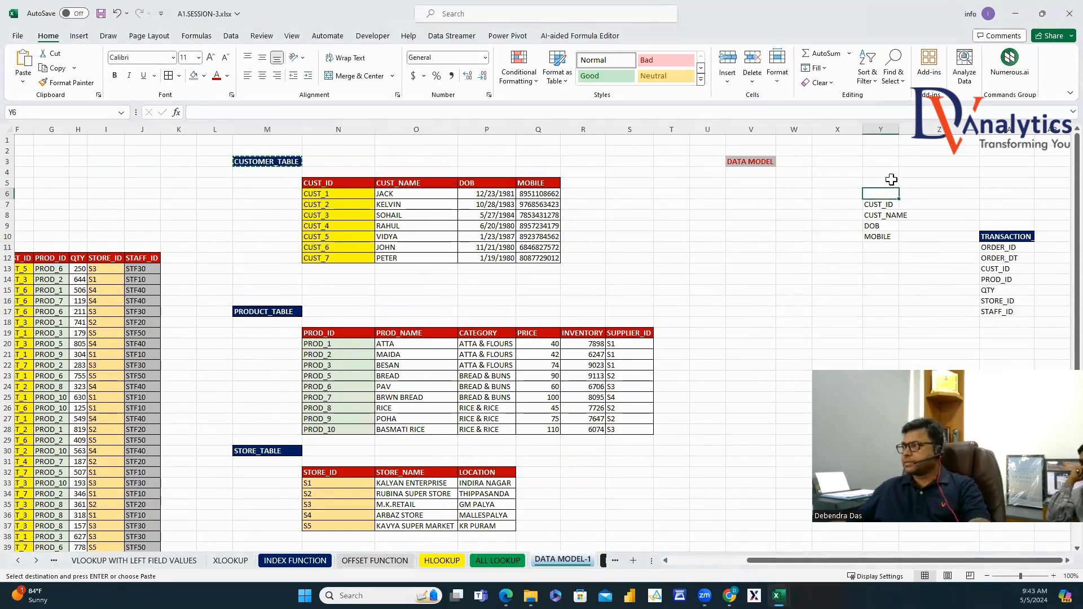
key(ctrl+v)
double_click(900, 129)
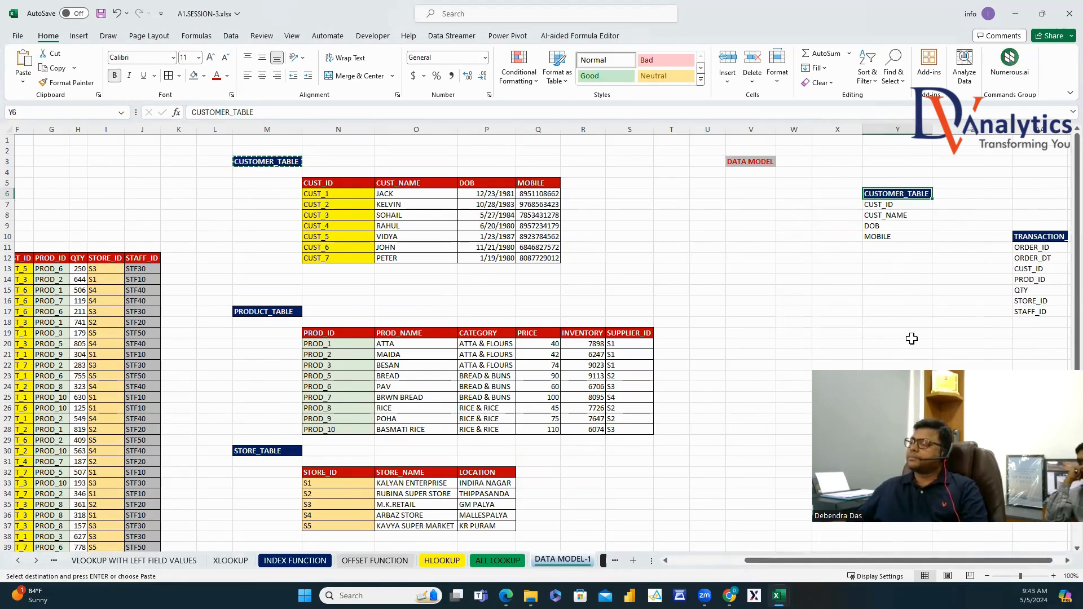
Paste the product table's header row into AD7 as transposed values.
drag(334, 333, 629, 329)
key(ctrl+c)
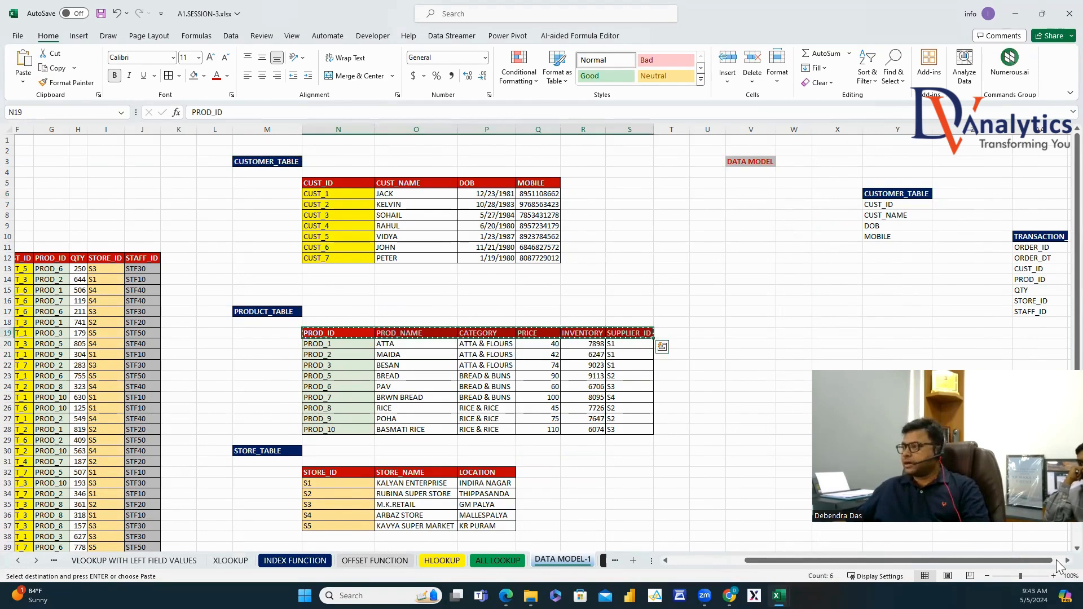
scroll(1056, 561, right, 6)
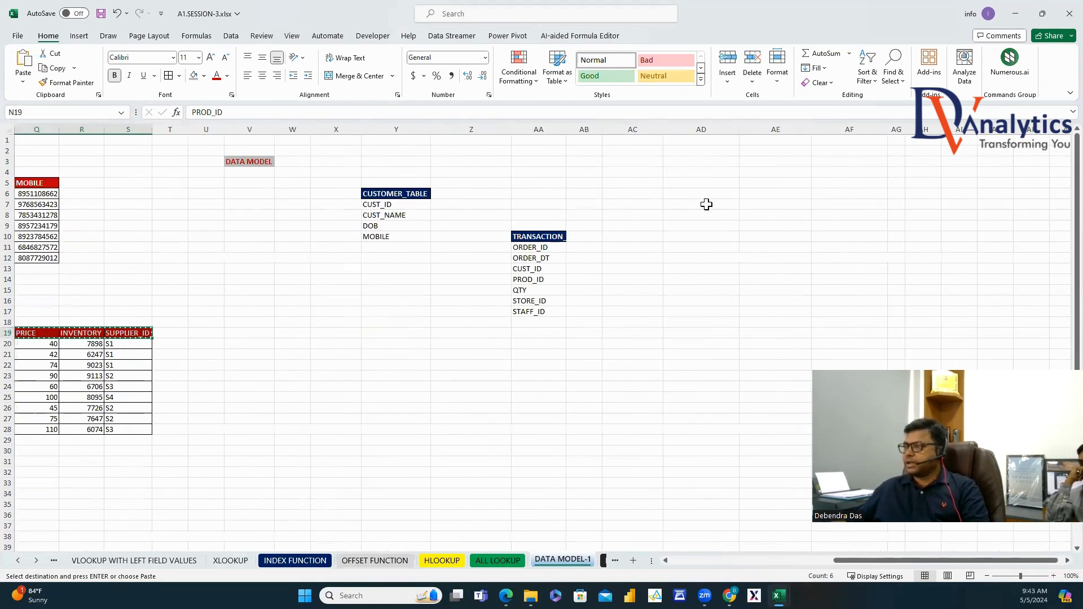
right_click(706, 205)
click(740, 309)
click(654, 280)
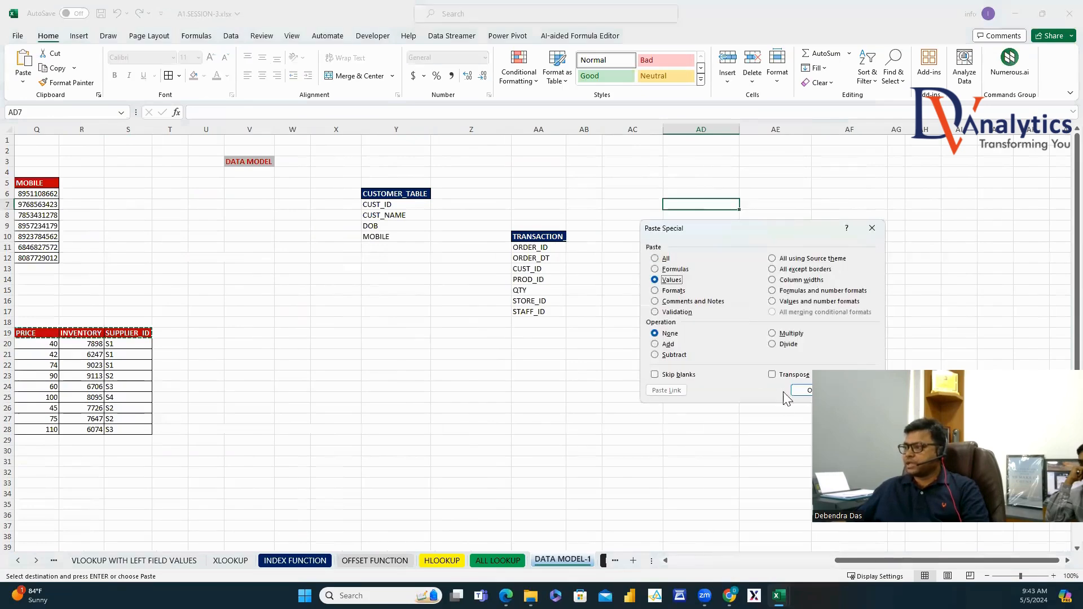
click(787, 375)
click(798, 391)
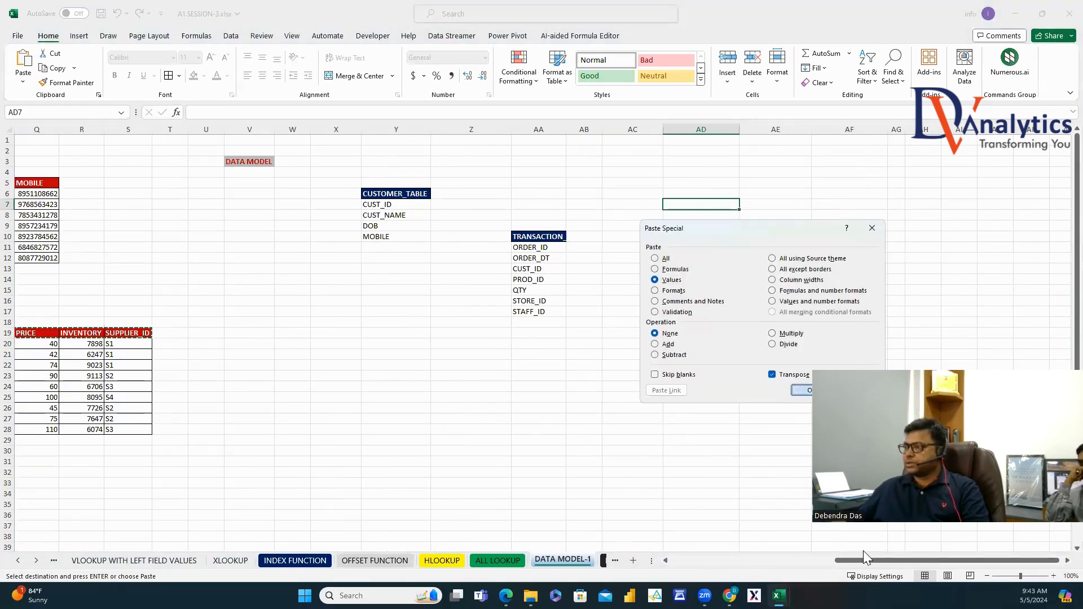
scroll(835, 540, left, 2)
Copy the PRODUCT_TABLE title into AD6 above the product headers.
click(60, 307)
key(ctrl+c)
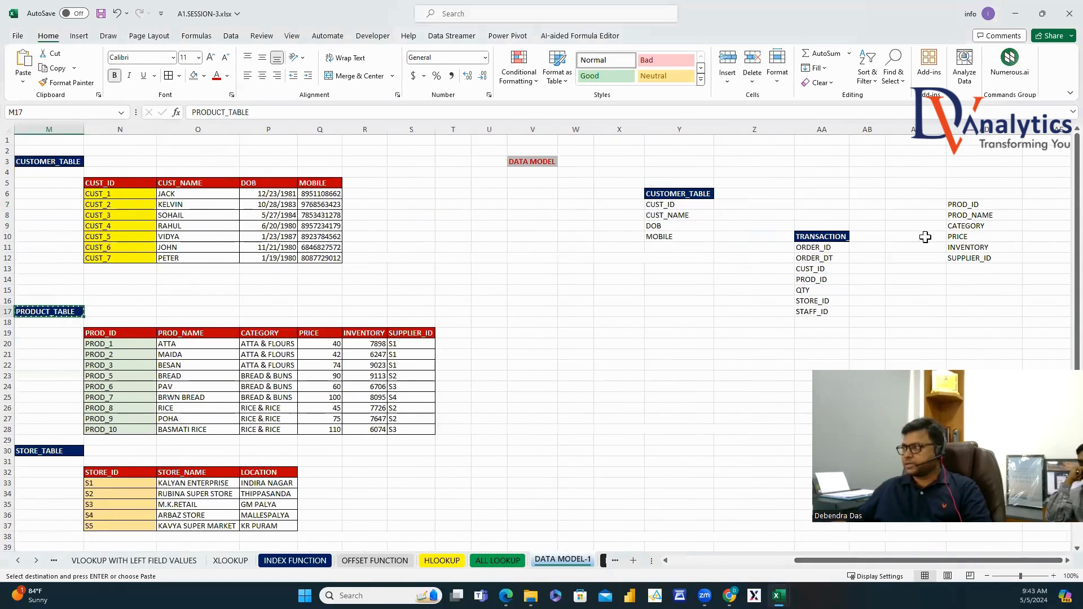
click(983, 194)
key(ctrl+v)
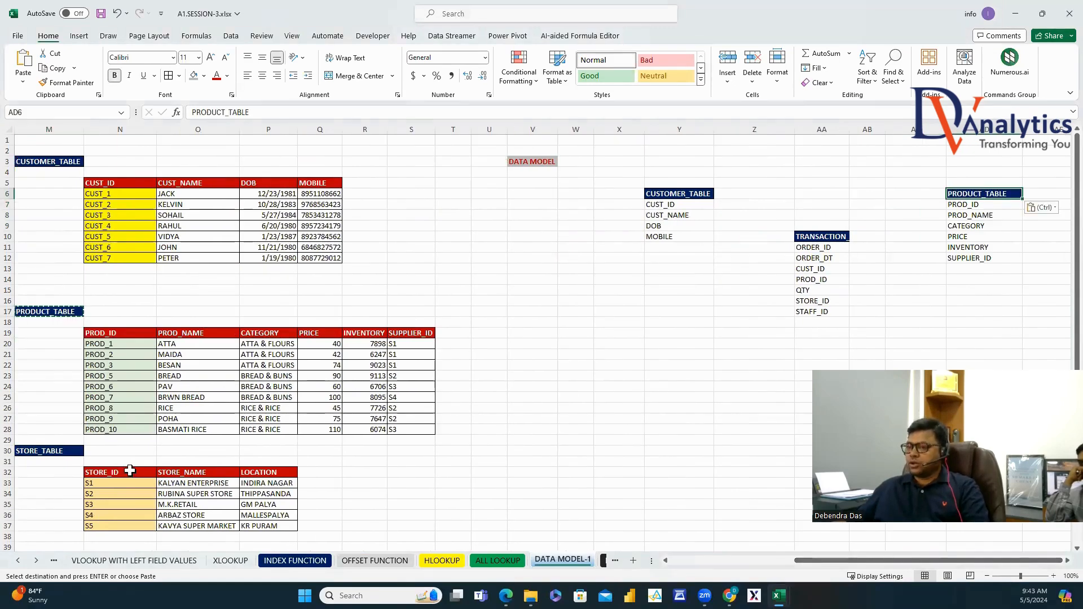
Paste the store table's header row into Y22 as transposed values.
drag(121, 473, 269, 474)
key(ctrl+c)
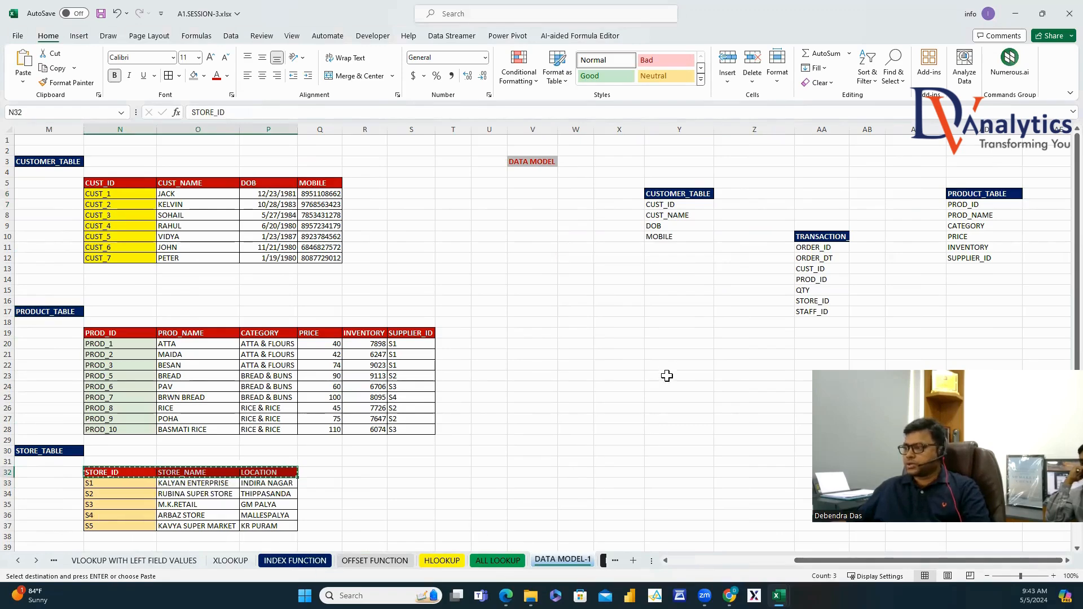
click(671, 365)
right_click(673, 365)
click(715, 307)
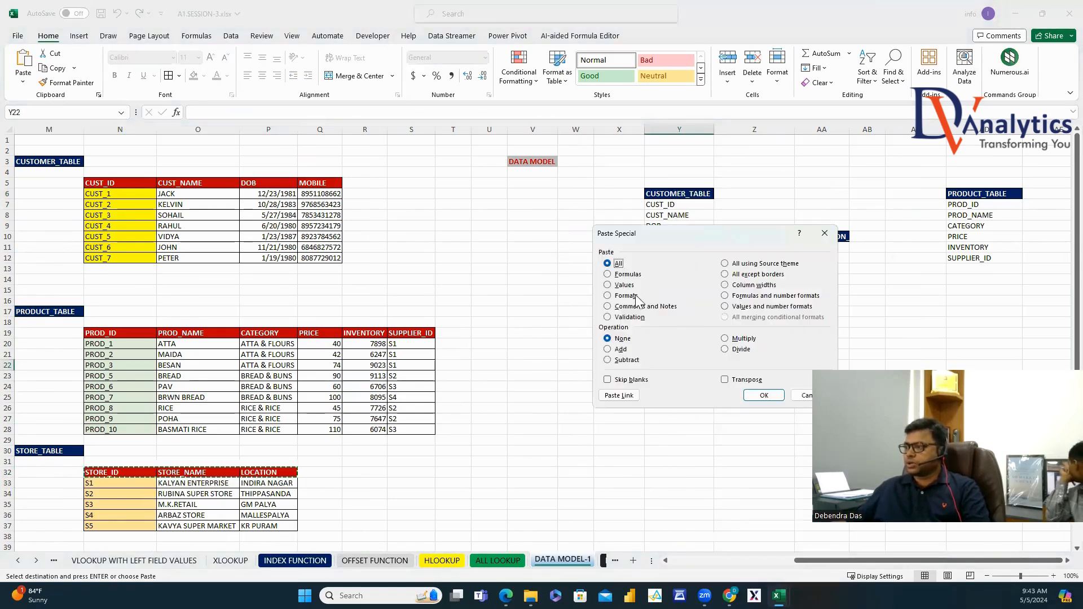
click(608, 285)
click(725, 380)
click(761, 395)
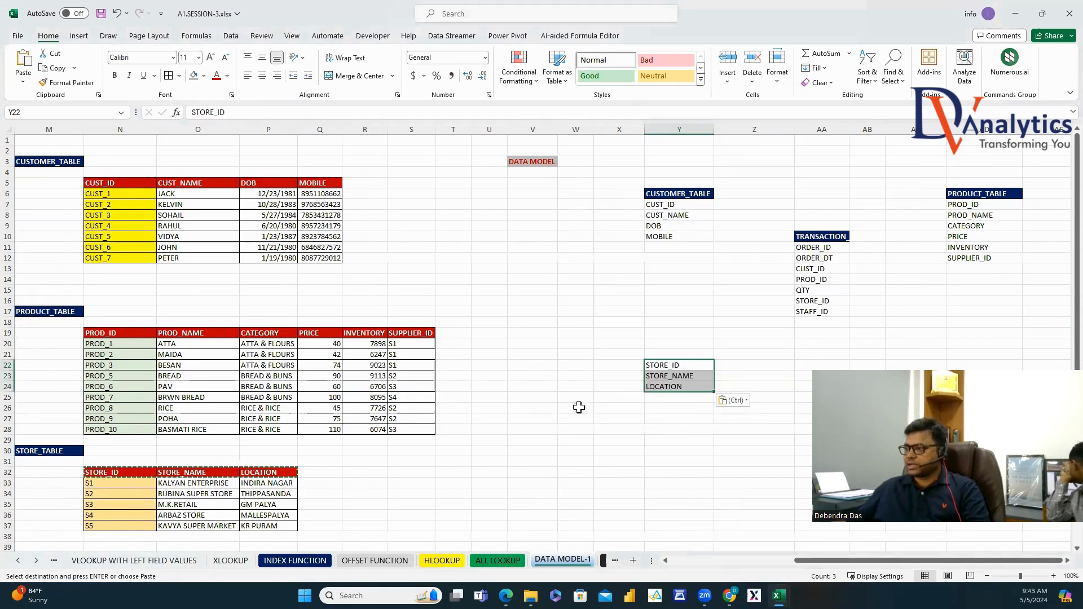
Copy the STORE_TABLE title into Y21 above the store headers.
click(74, 312)
click(75, 452)
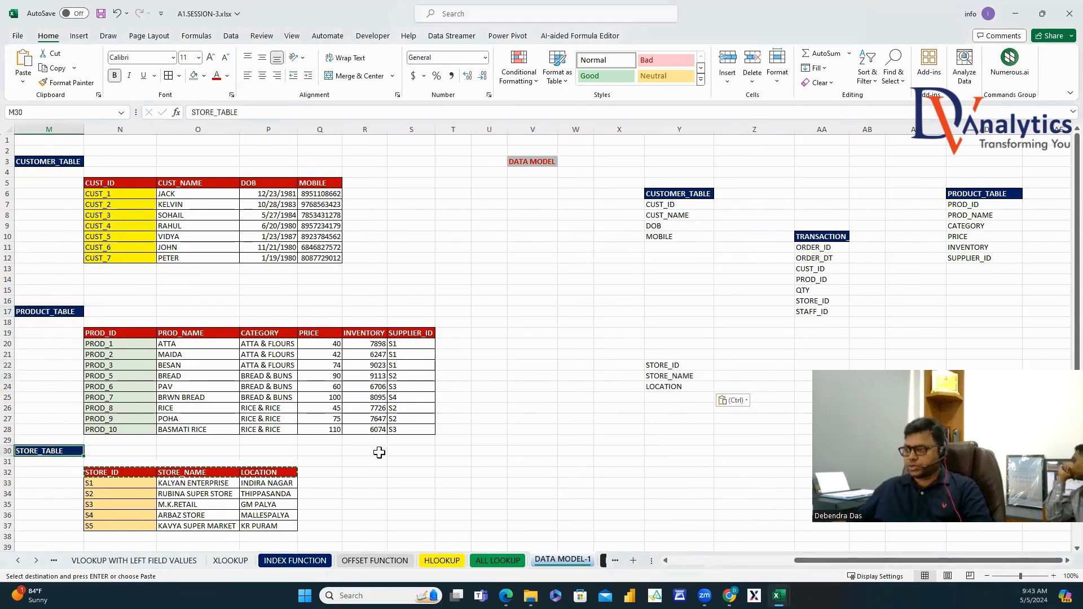
key(ctrl+c)
click(675, 354)
key(ctrl+v)
click(634, 441)
Paste the STAFF_MASTER header row into AD22 as transposed values, then select its title.
scroll(415, 411, down, 3)
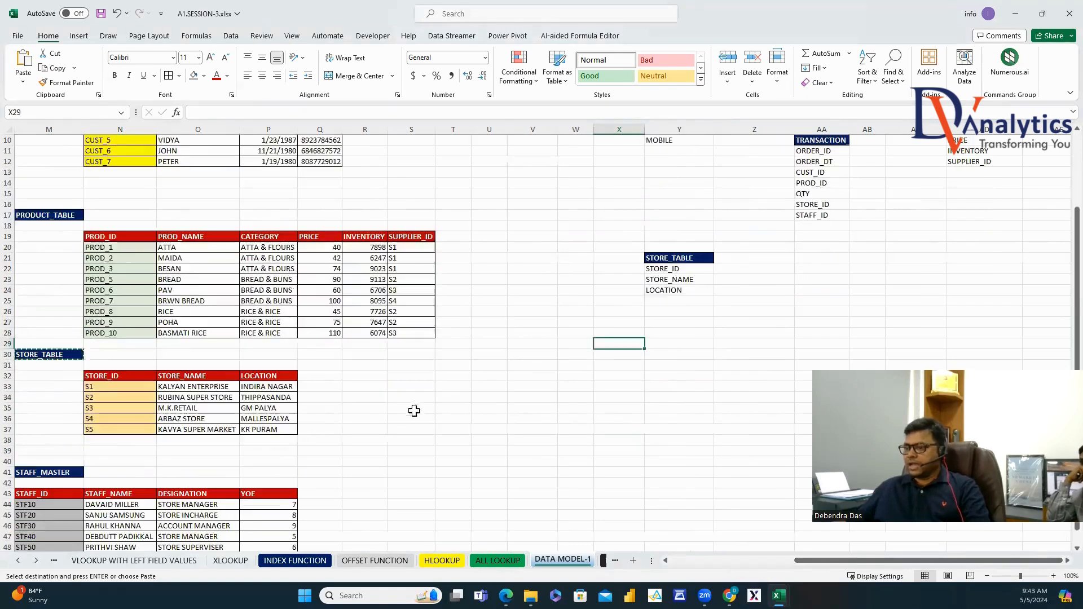
drag(63, 497, 252, 494)
key(ctrl+c)
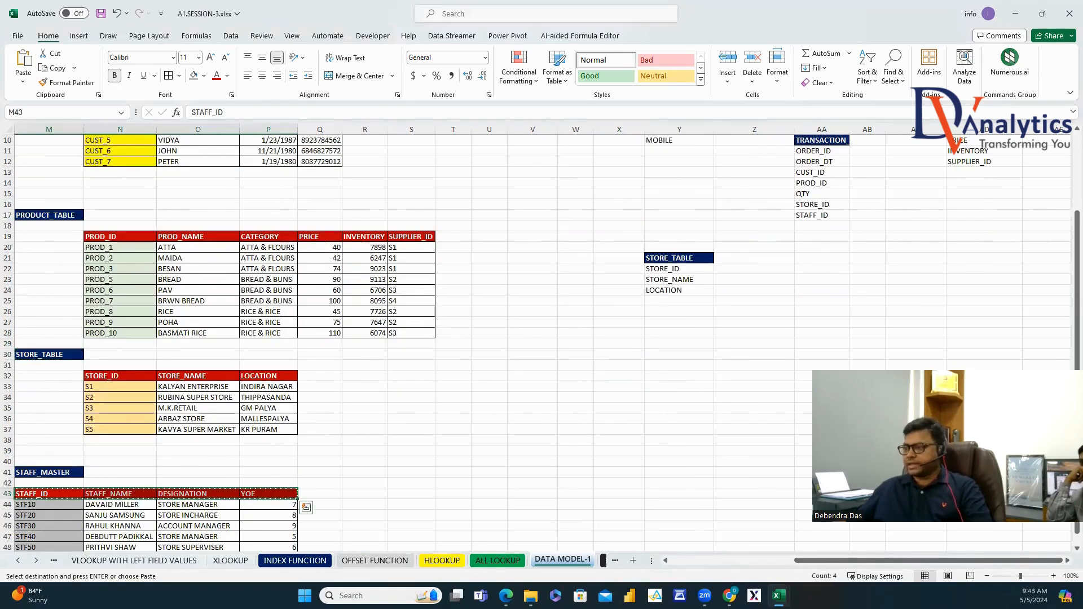
scroll(1047, 546, right, 1)
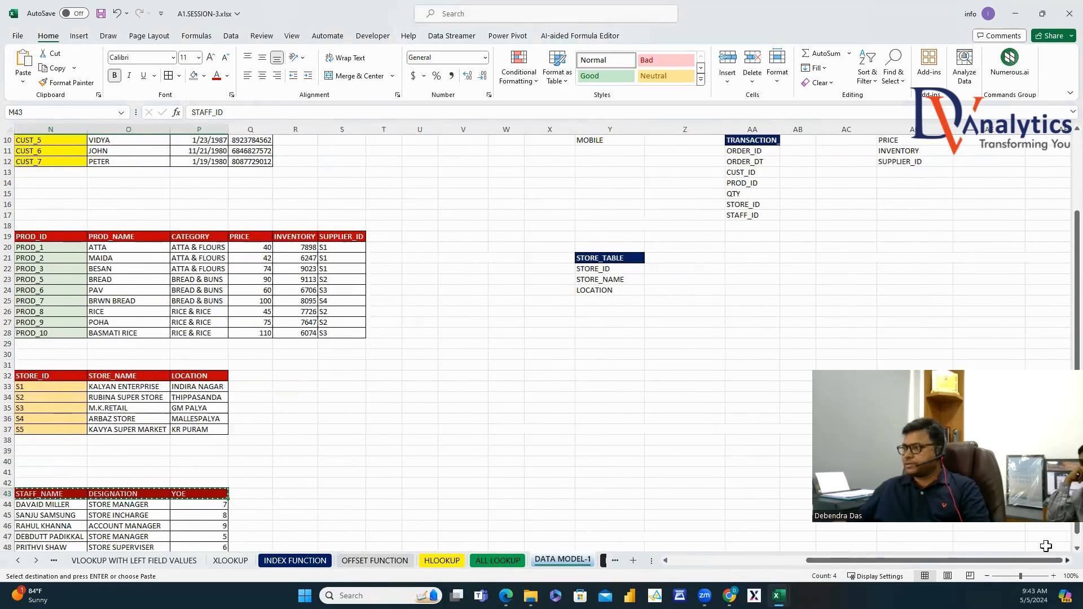
scroll(660, 284, right, 2)
click(655, 269)
right_click(653, 269)
click(709, 310)
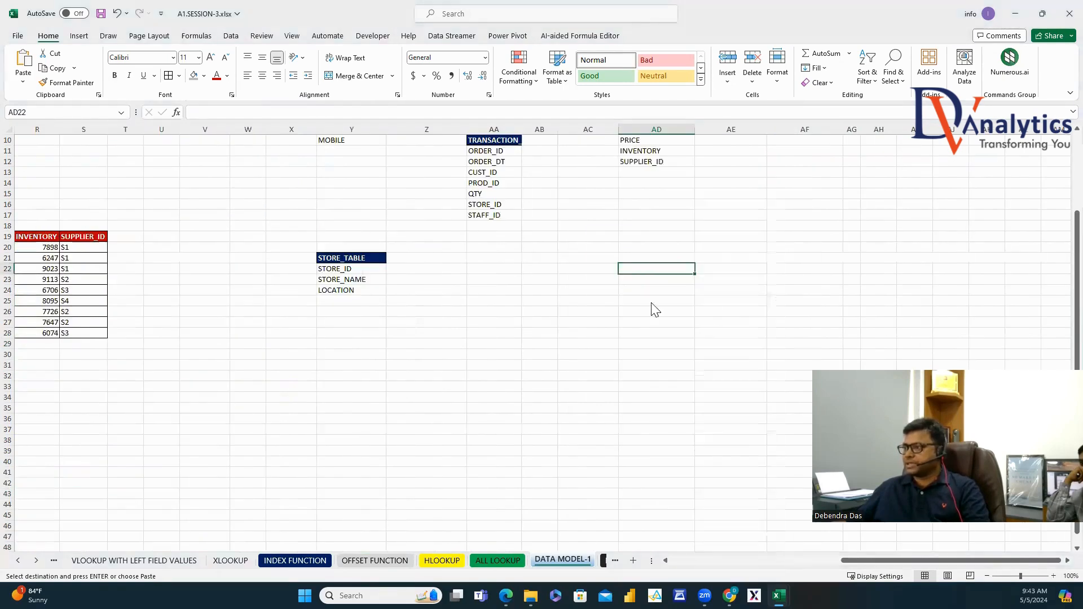
click(605, 288)
click(718, 384)
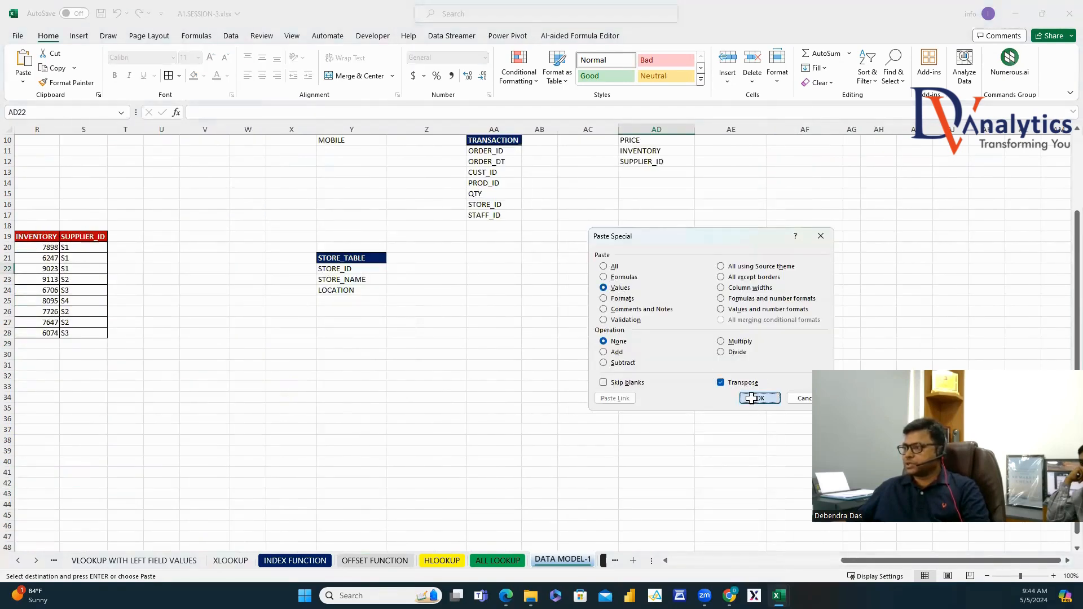
key(Return)
drag(883, 563, 813, 561)
click(244, 472)
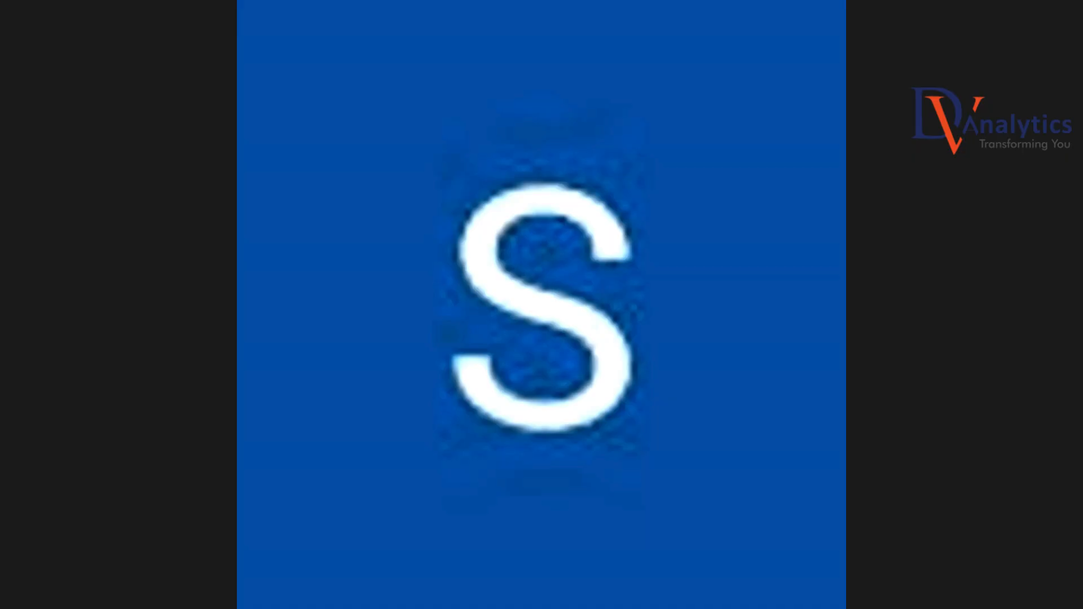
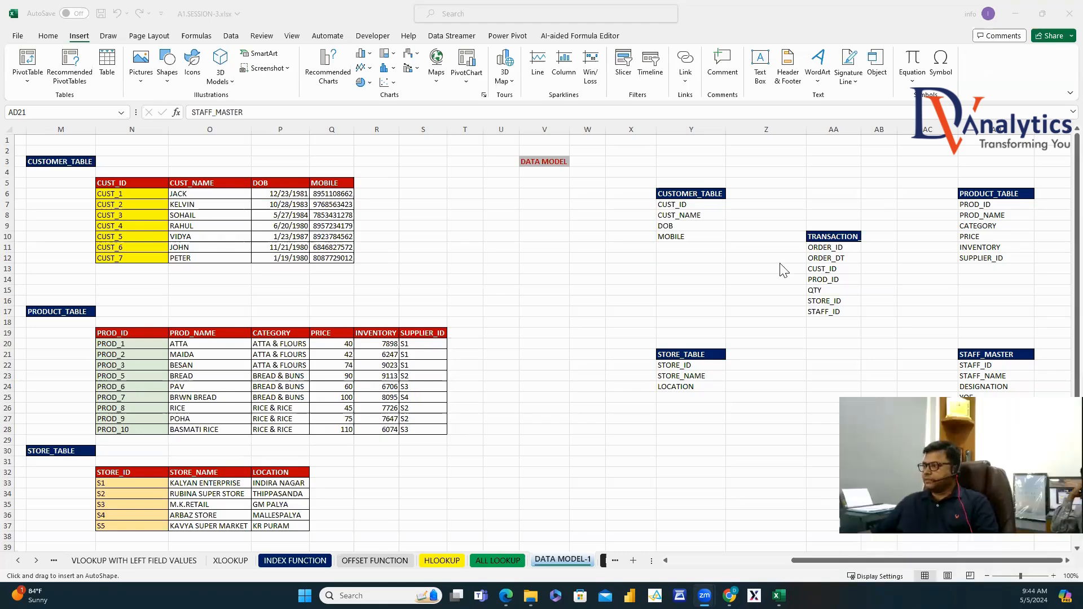
Draw a straight arrow connector linking the two CUST_ID fields.
drag(844, 303, 790, 249)
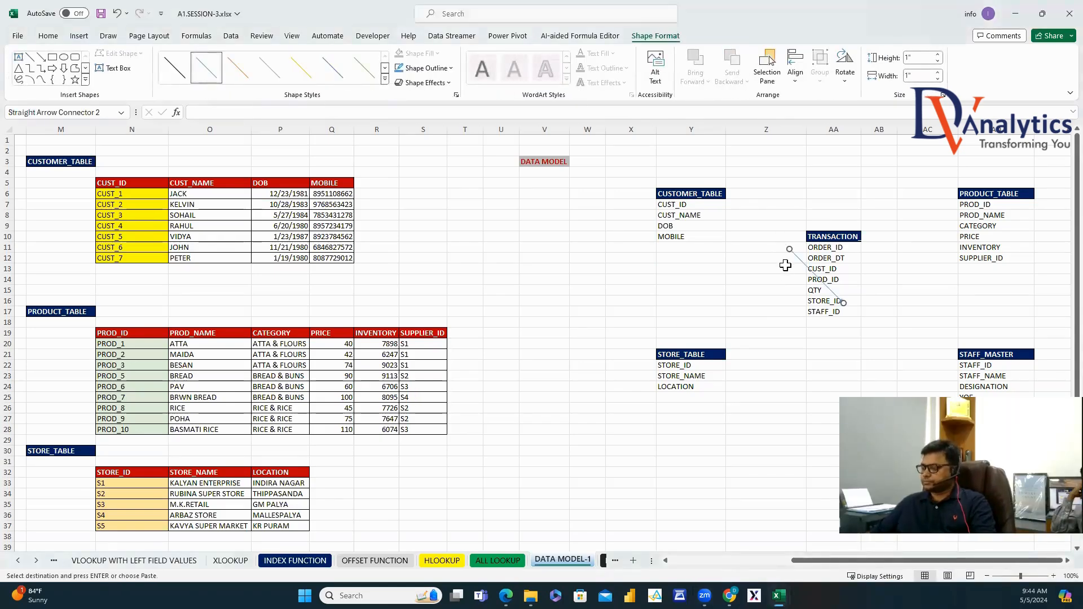
key(ctrl+z)
click(79, 36)
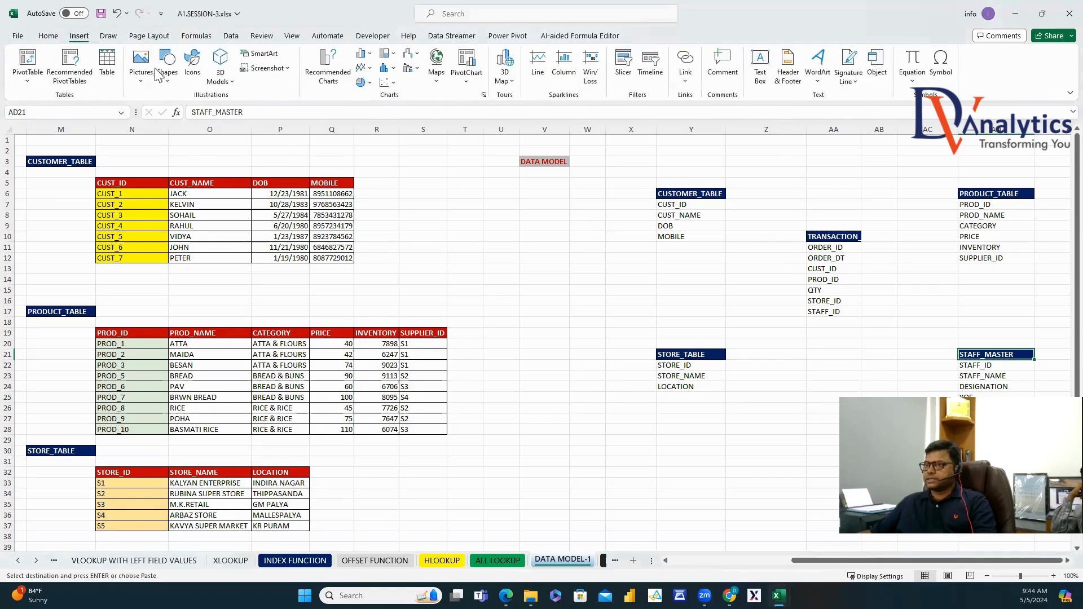
click(167, 62)
click(192, 118)
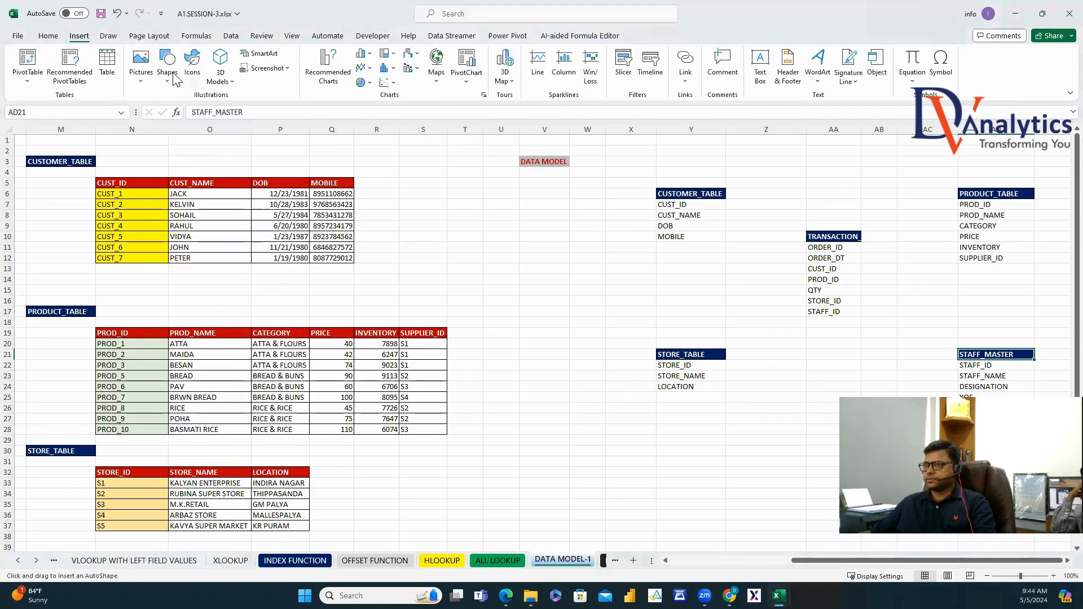
click(167, 62)
click(185, 111)
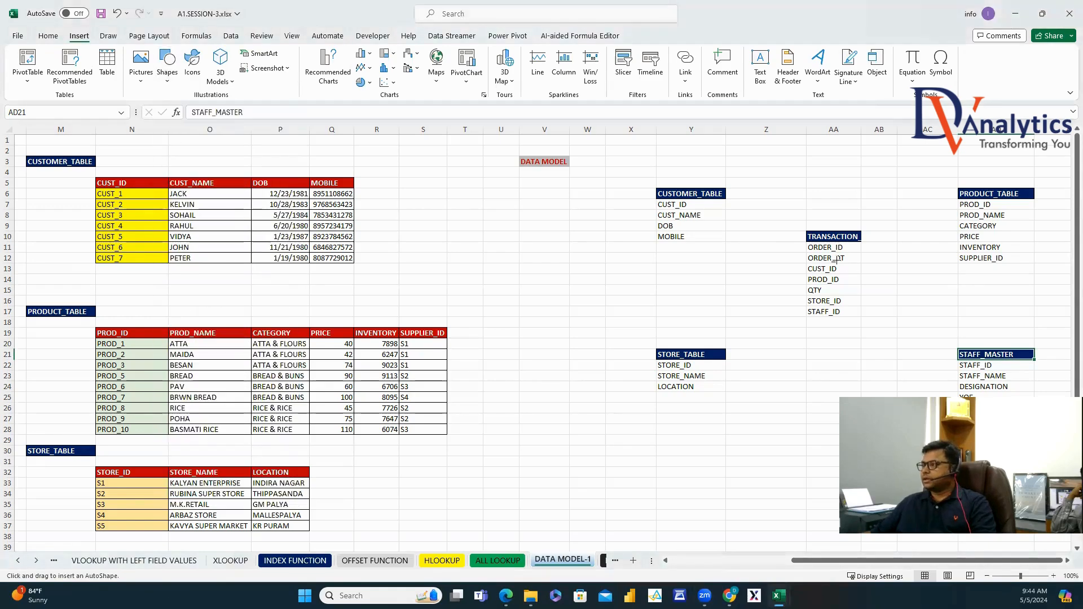
drag(698, 206, 794, 267)
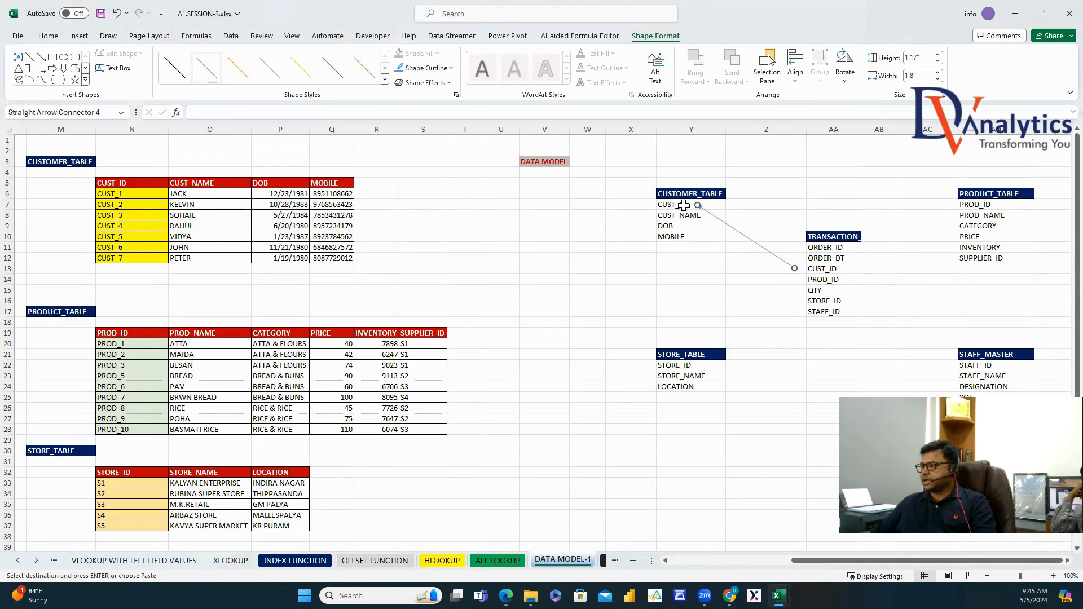
Format the arrow with a red, thicker, dashed outline.
click(426, 68)
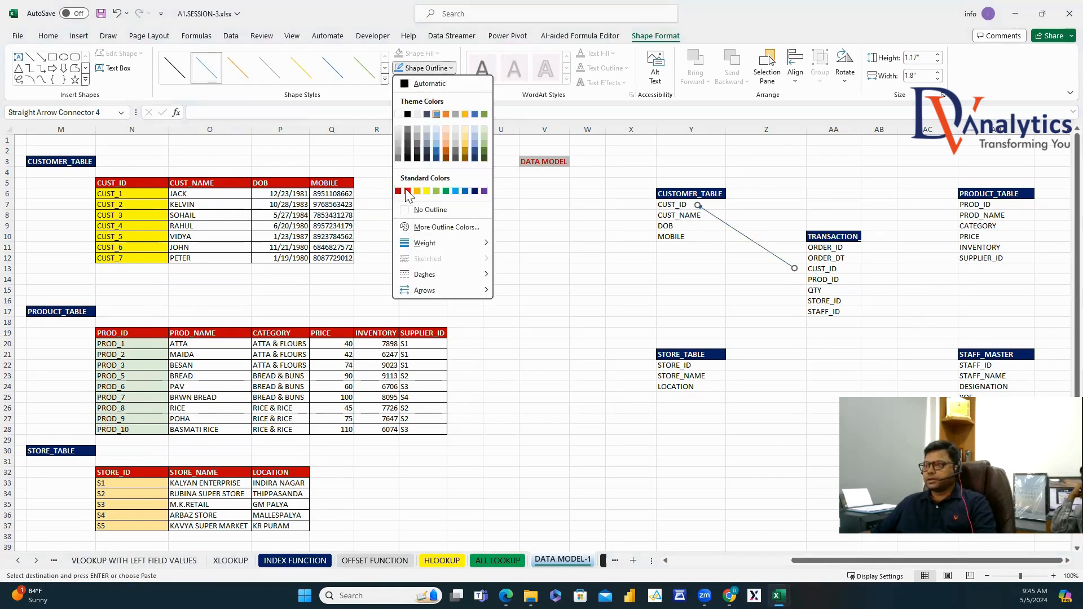
click(416, 168)
click(424, 68)
mouse_move(443, 246)
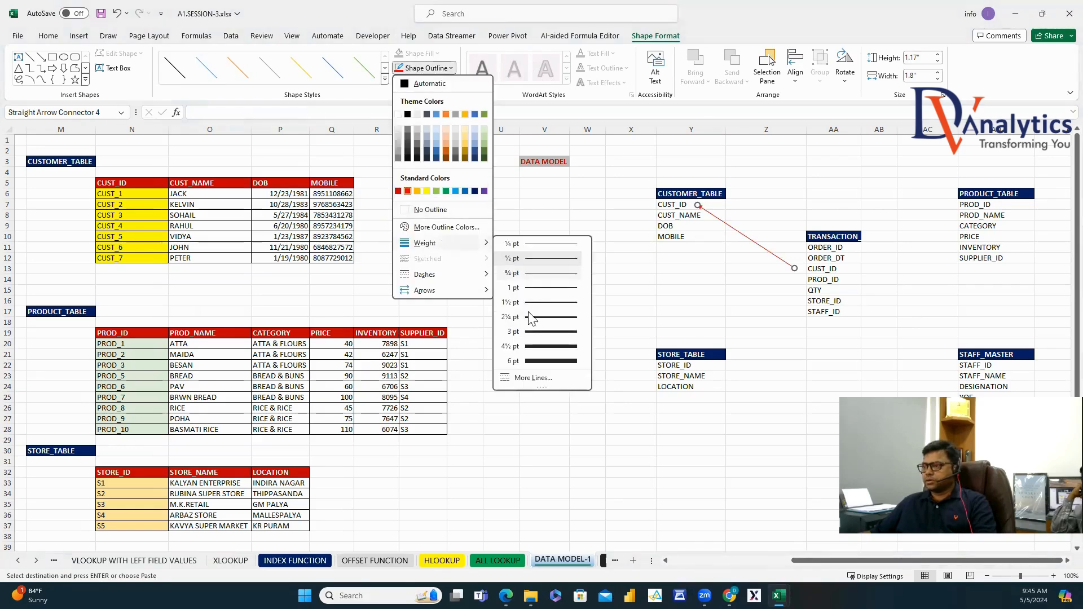
click(550, 333)
click(425, 68)
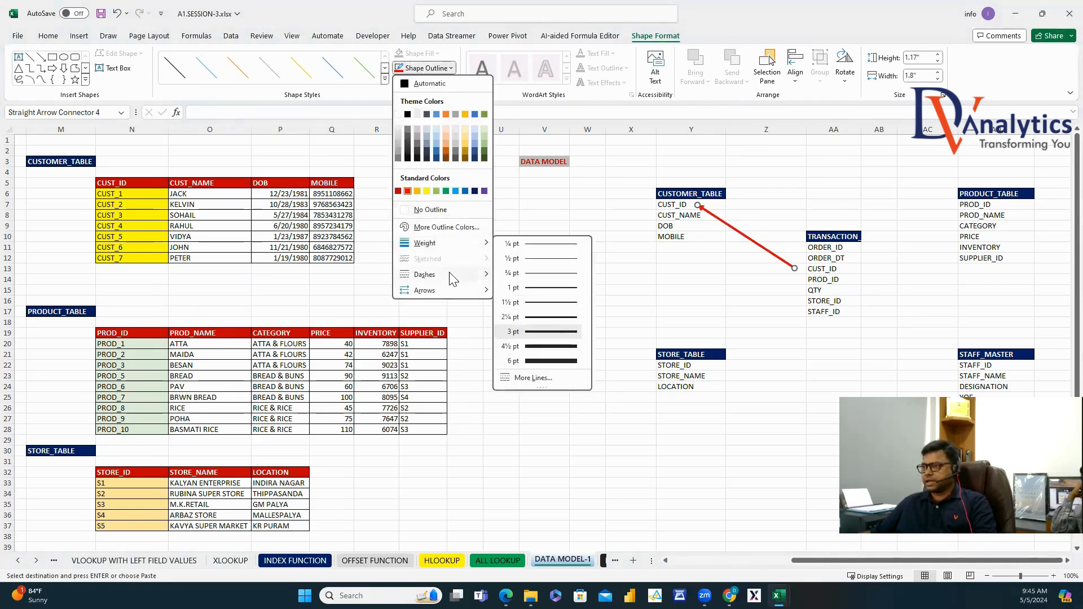
mouse_move(460, 282)
click(520, 301)
click(786, 355)
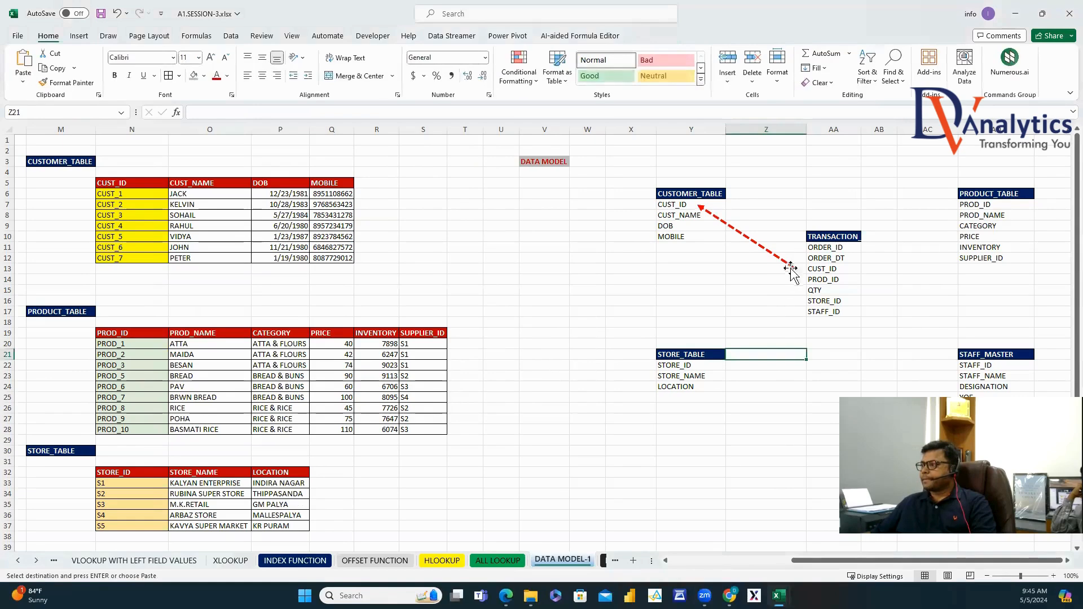
Position and duplicate the dashed arrow to link PROD_ID, STAFF_ID and STORE_ID to their tables.
drag(803, 271, 954, 207)
drag(802, 270, 846, 280)
key(ctrl+d)
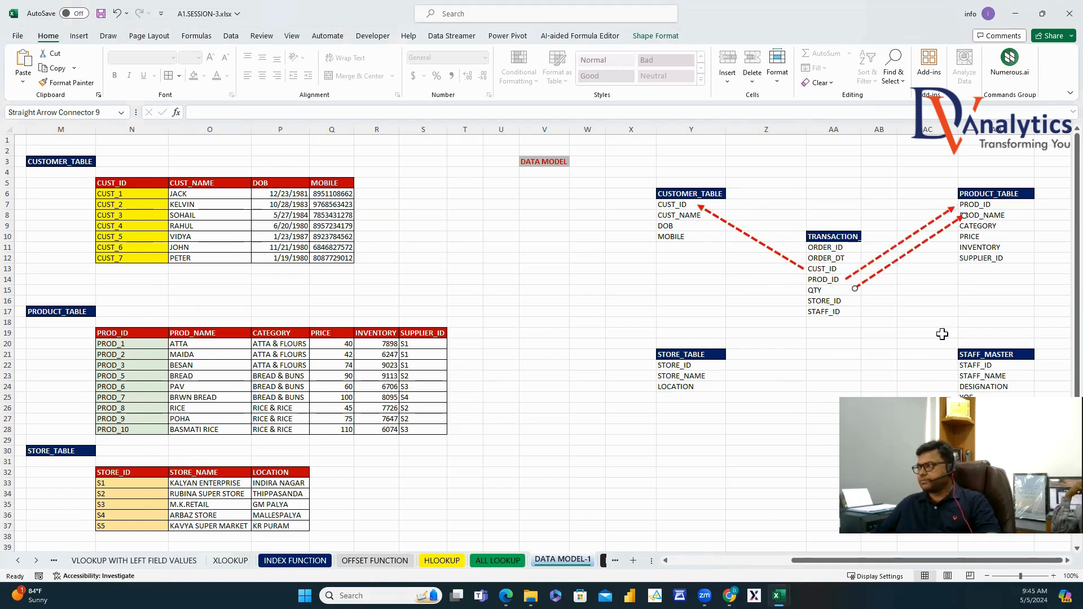
drag(962, 216, 953, 366)
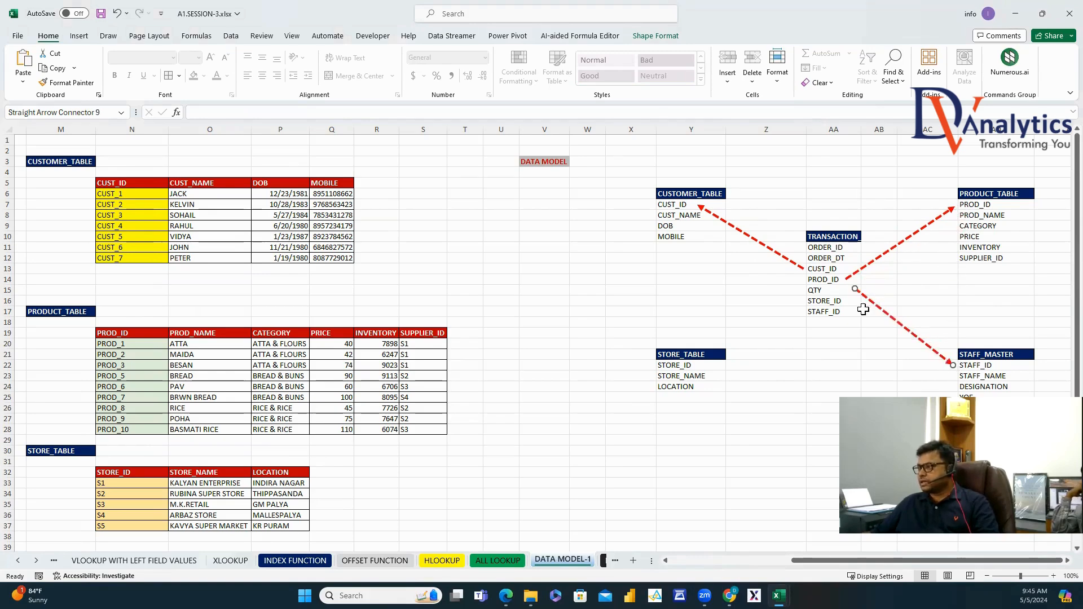
drag(855, 290, 847, 310)
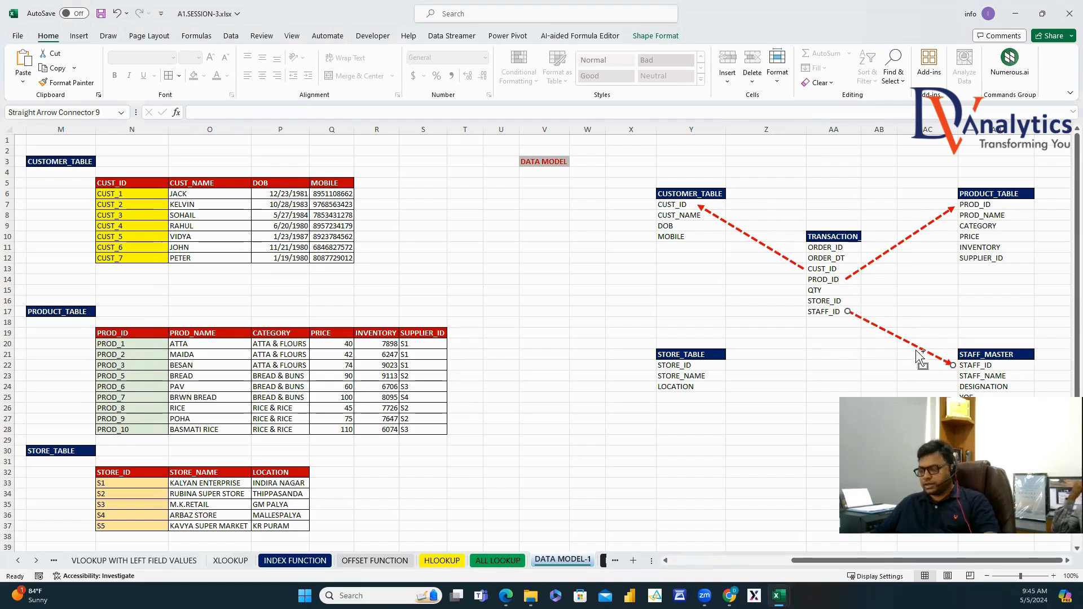
drag(949, 364, 713, 359)
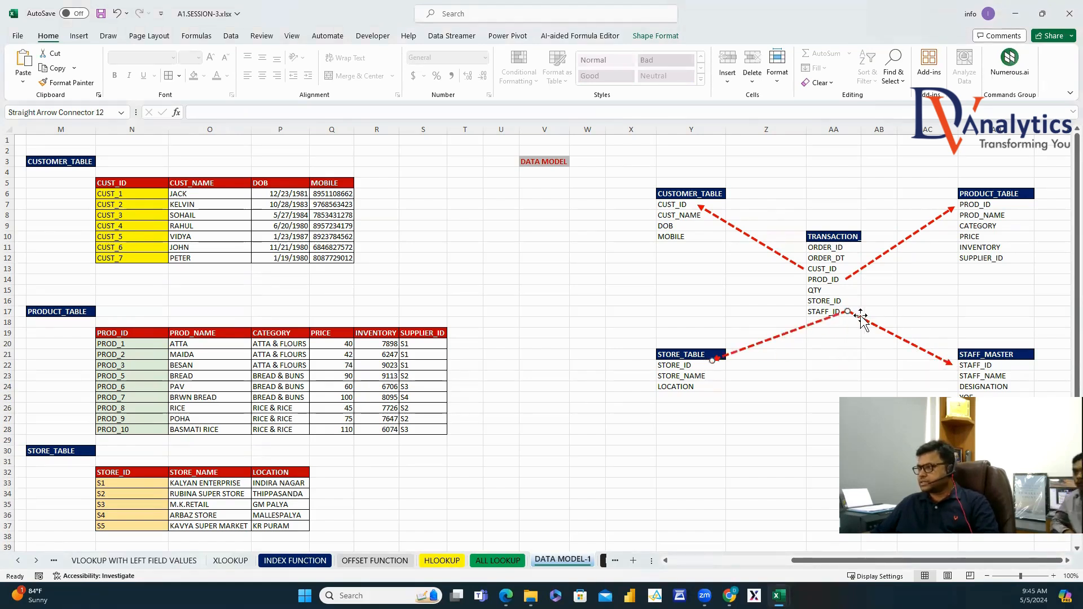
drag(848, 312, 798, 301)
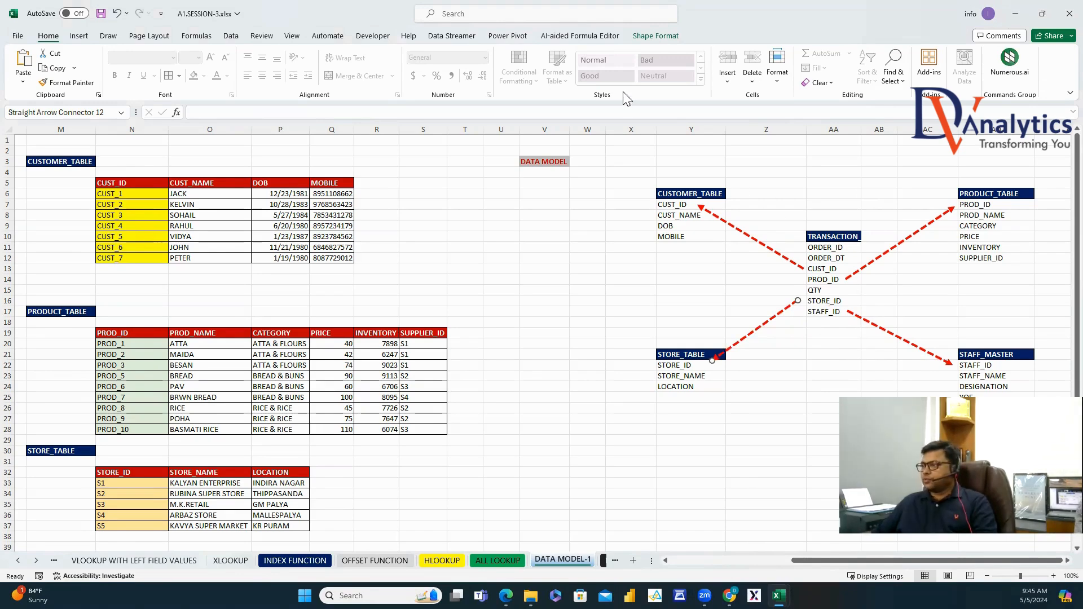
drag(668, 139, 996, 163)
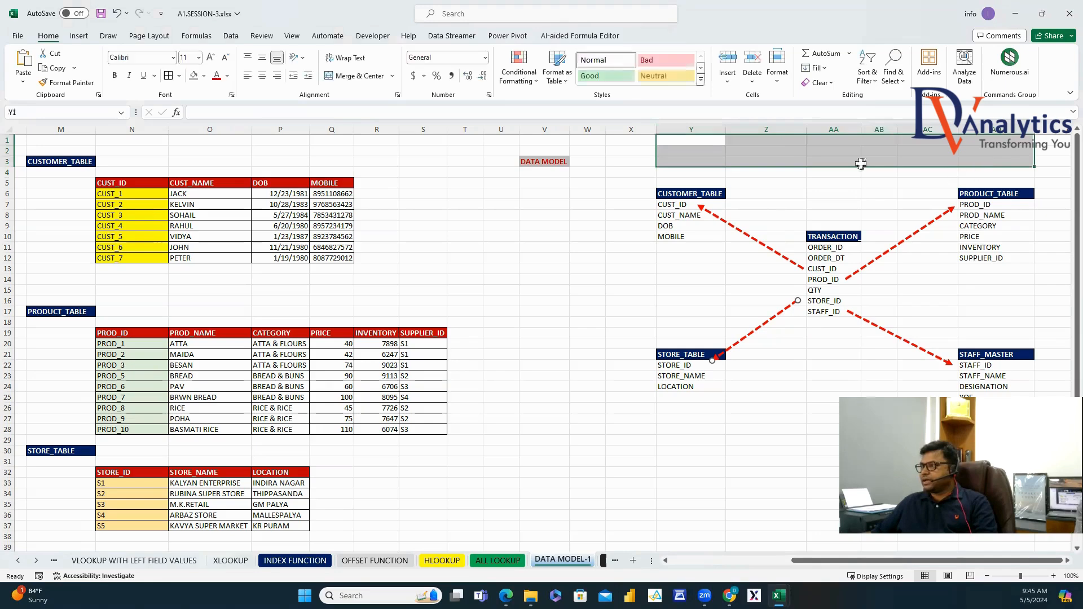
Merge Y1:AD3 with grey fill and enter the title DATA MODEL.
click(354, 76)
click(206, 78)
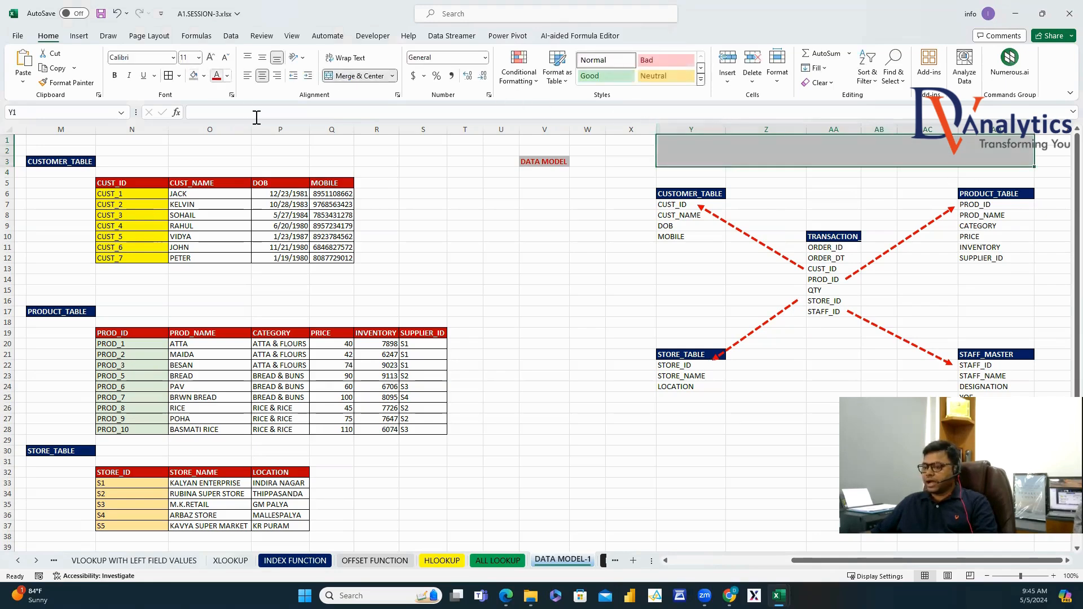
text(DATA MODEL)
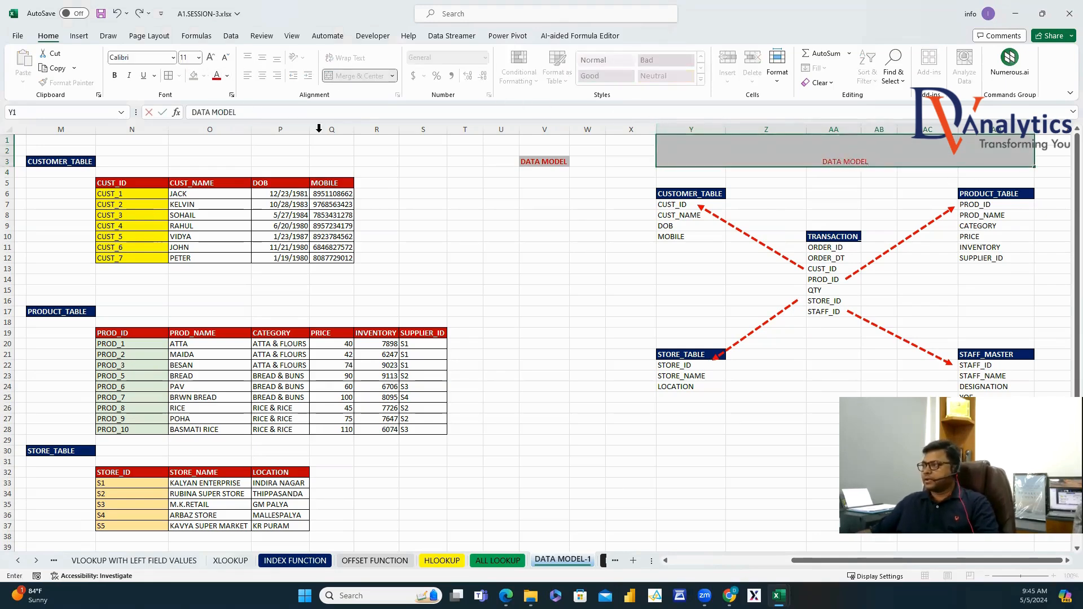
key(ctrl+Return)
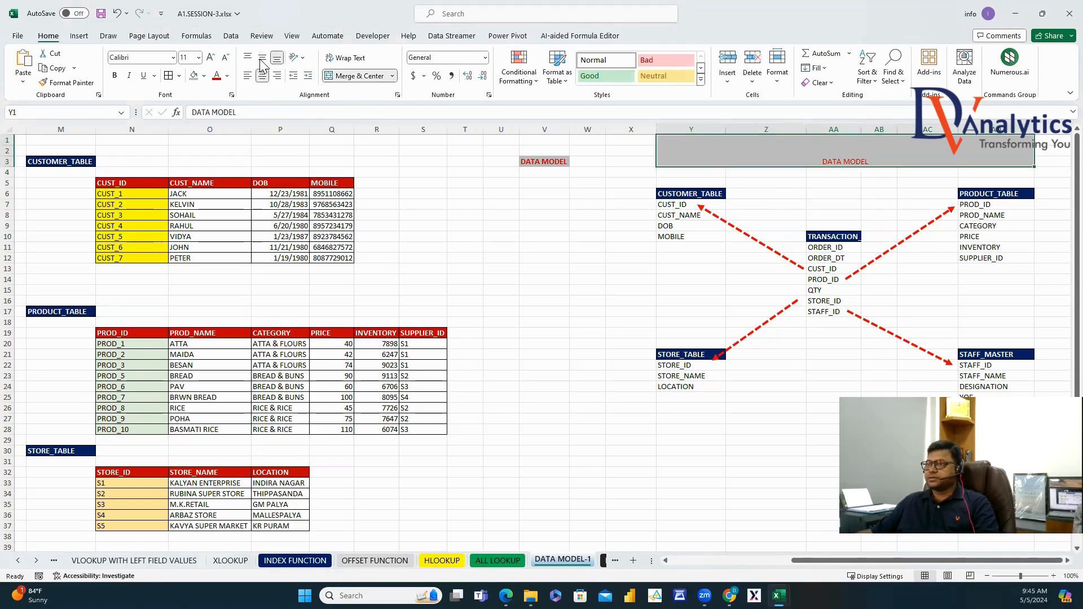
Format the title as middle-aligned, 28 pt bold Aptos Display.
click(262, 57)
click(198, 57)
click(189, 230)
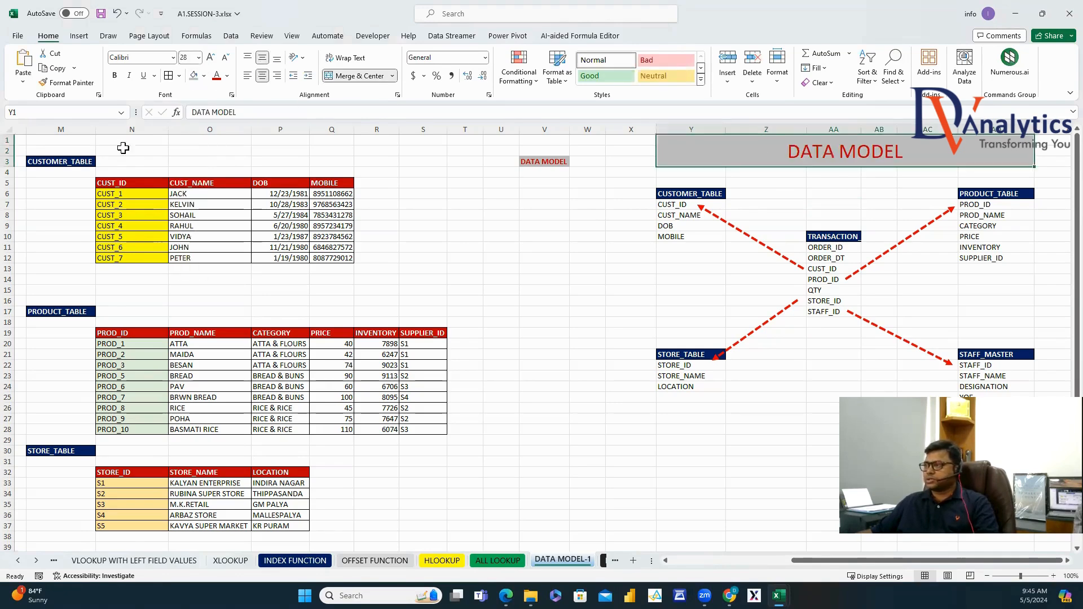
click(114, 76)
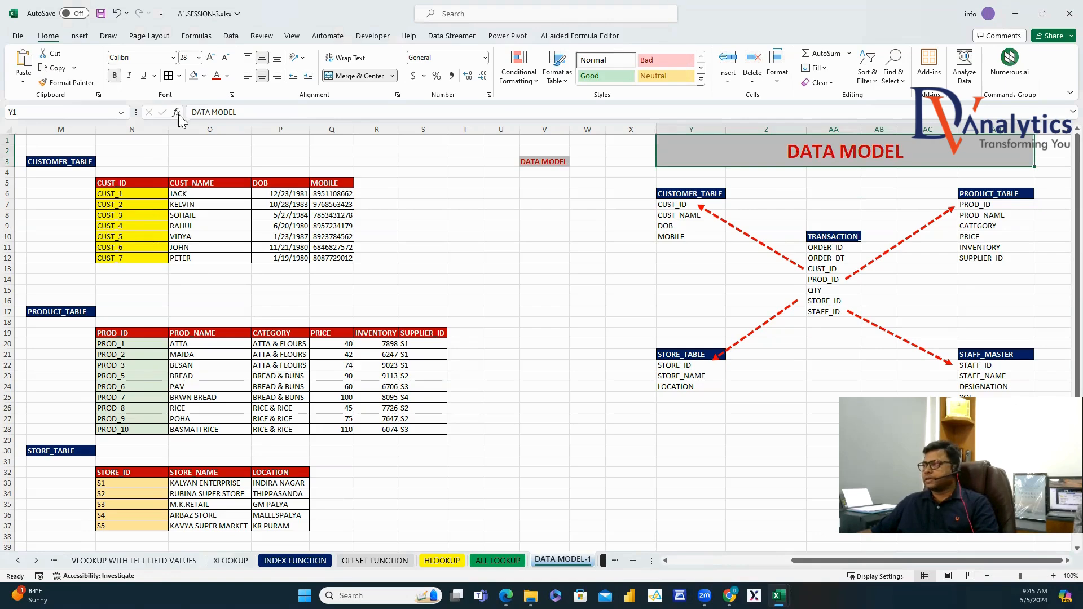
click(172, 57)
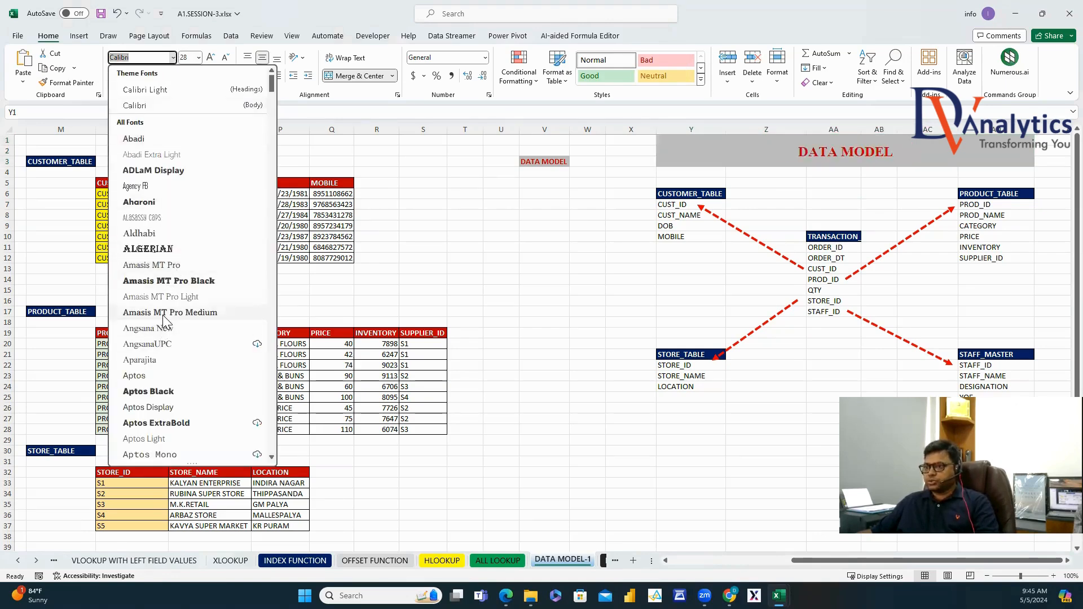
scroll(167, 320, down, 1)
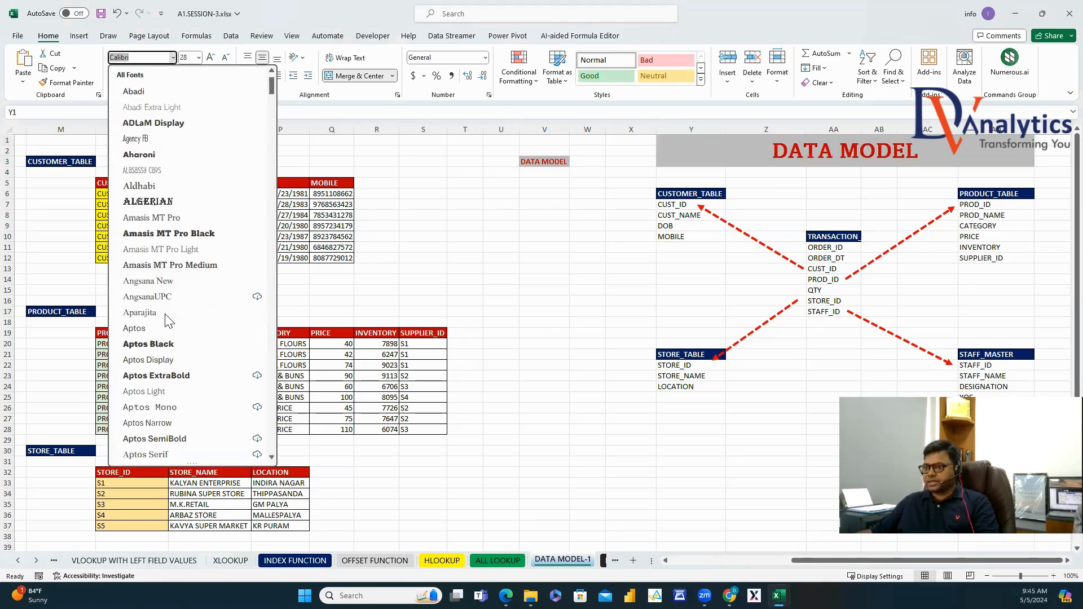
click(161, 360)
click(683, 311)
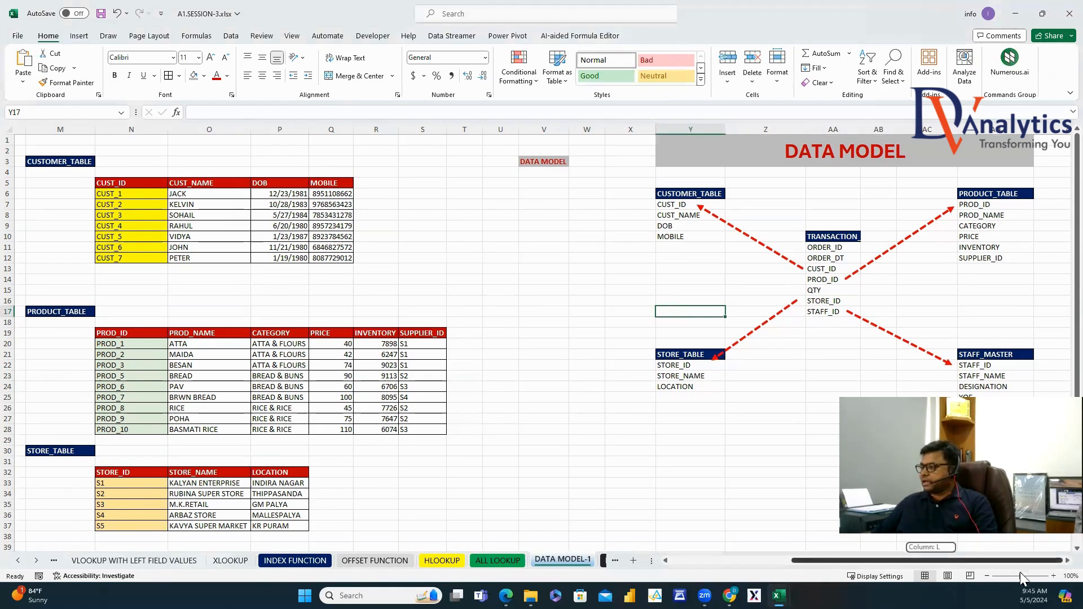
Enter DATA MODEL OUTPUT in AF3 with light fill and red bold text, and widen column AF.
drag(1055, 560, 1059, 562)
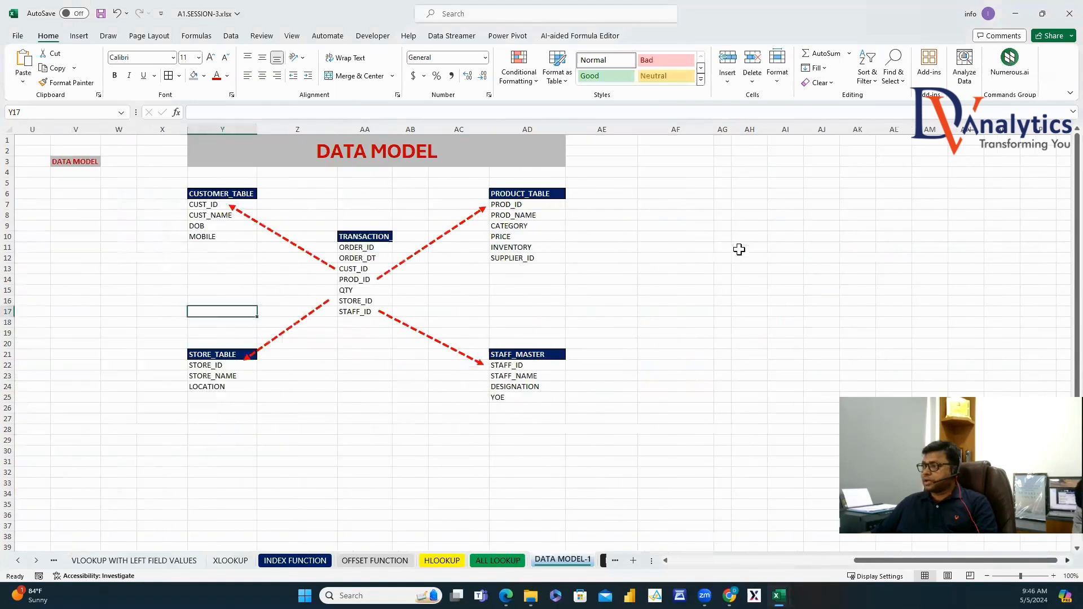
click(677, 161)
text(DATA MODEL OUTPUT)
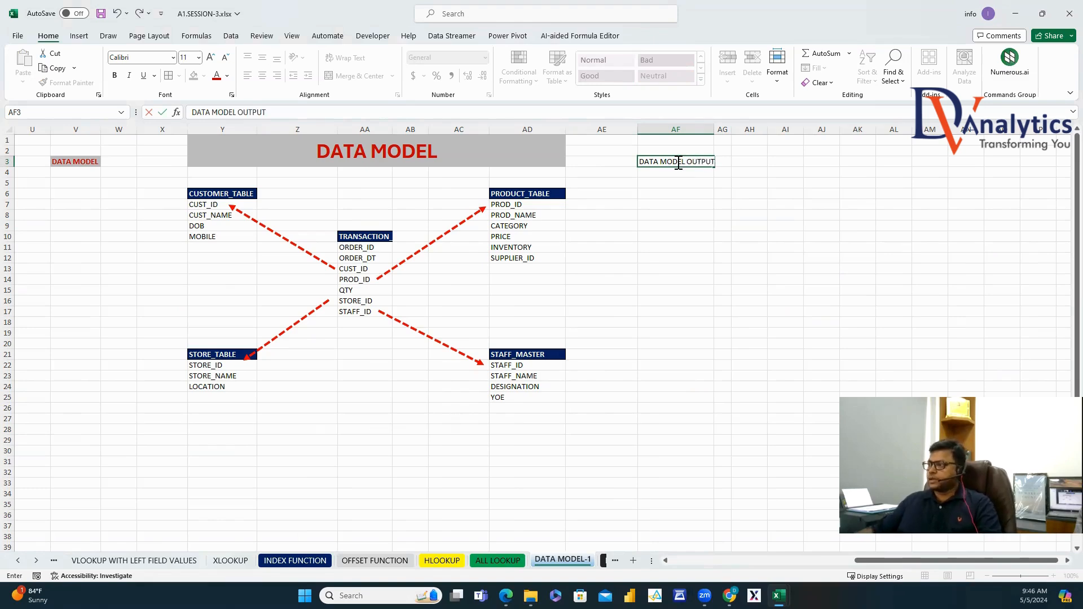
key(Return)
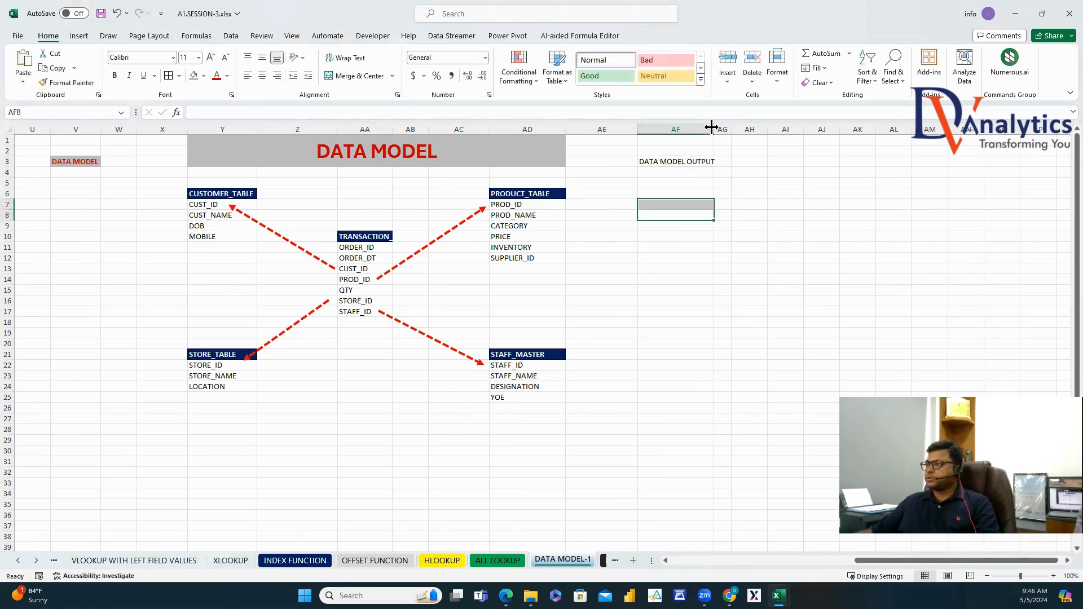
key(Up)
click(193, 76)
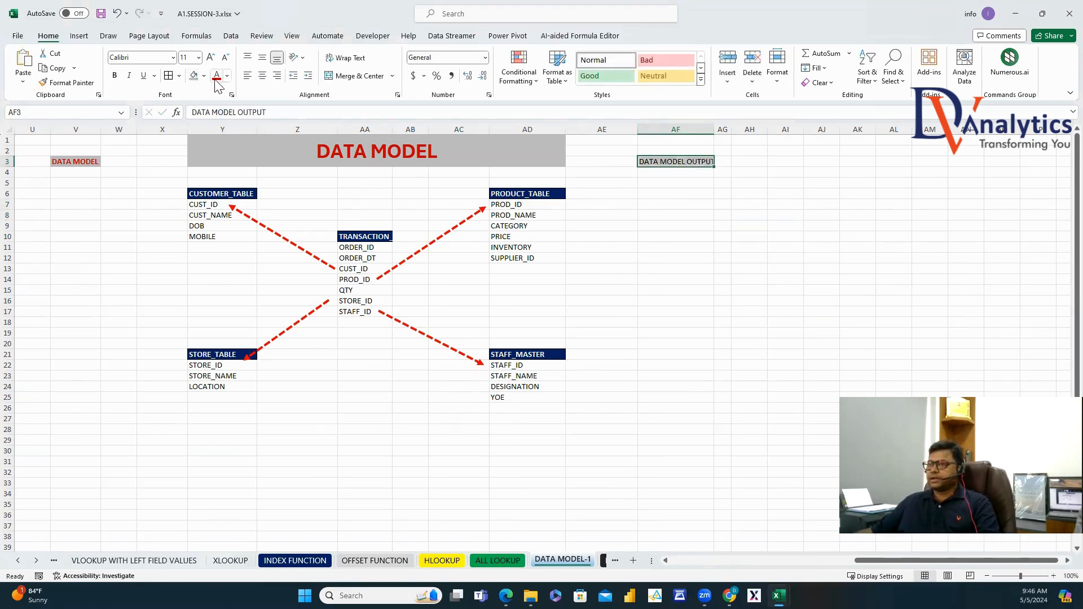
click(217, 76)
click(115, 76)
drag(712, 128, 721, 128)
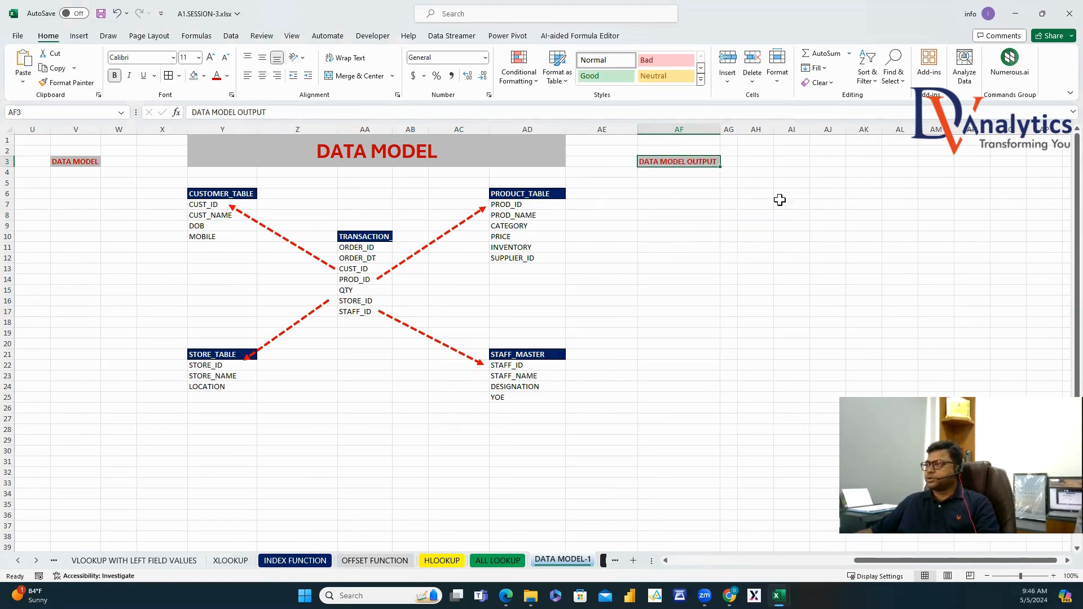
click(801, 216)
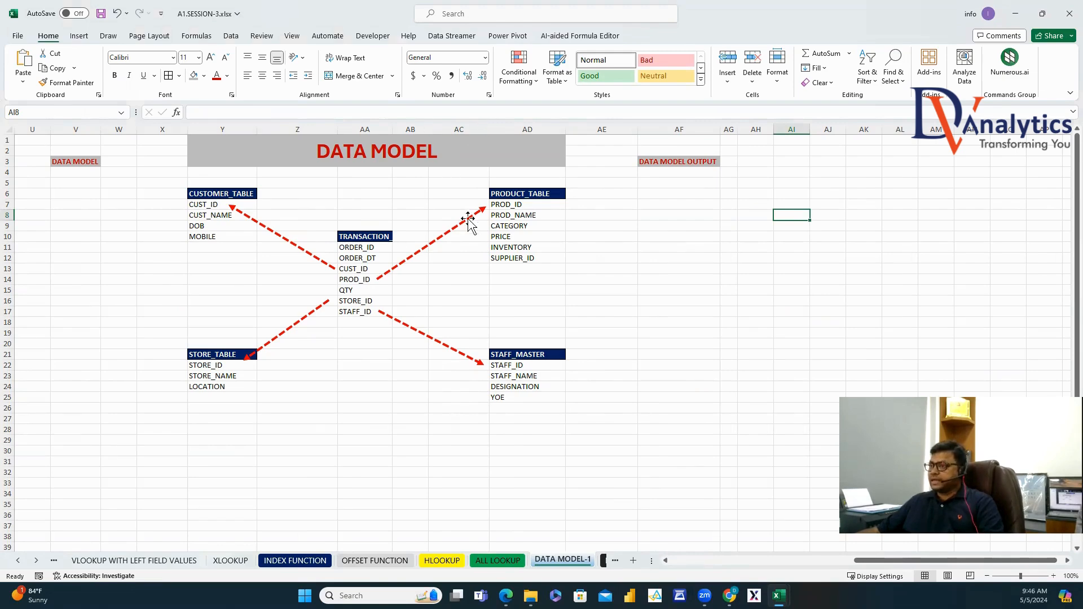
Copy the TRANSACTION fields into AI5:AI11 and its heading into AH5, autofitting column AH.
click(387, 233)
drag(361, 247, 380, 305)
key(ctrl+c)
click(799, 182)
key(ctrl+v)
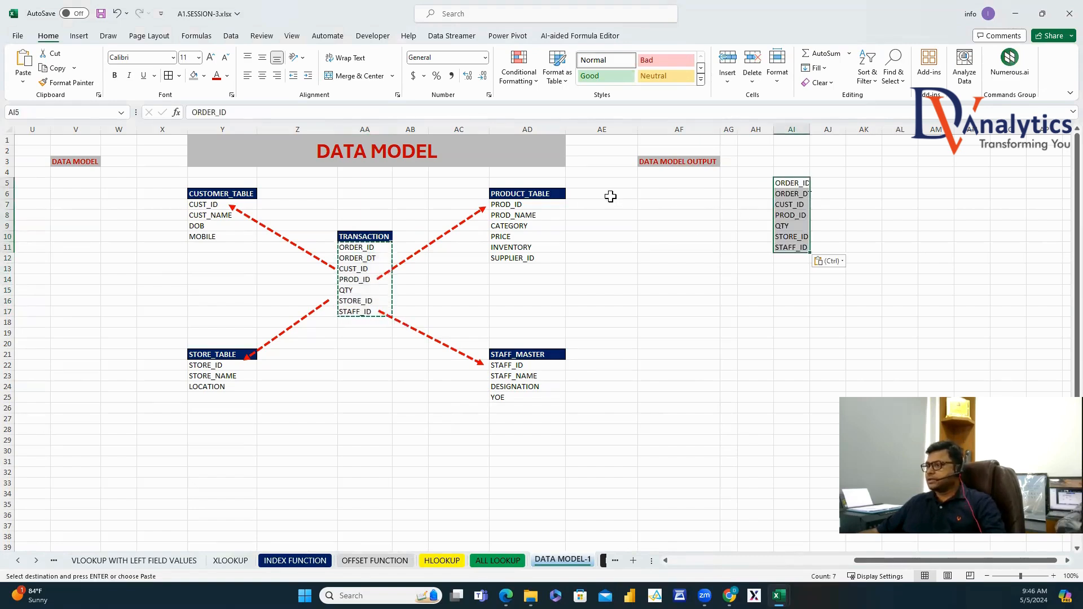
click(375, 236)
key(ctrl+c)
click(756, 182)
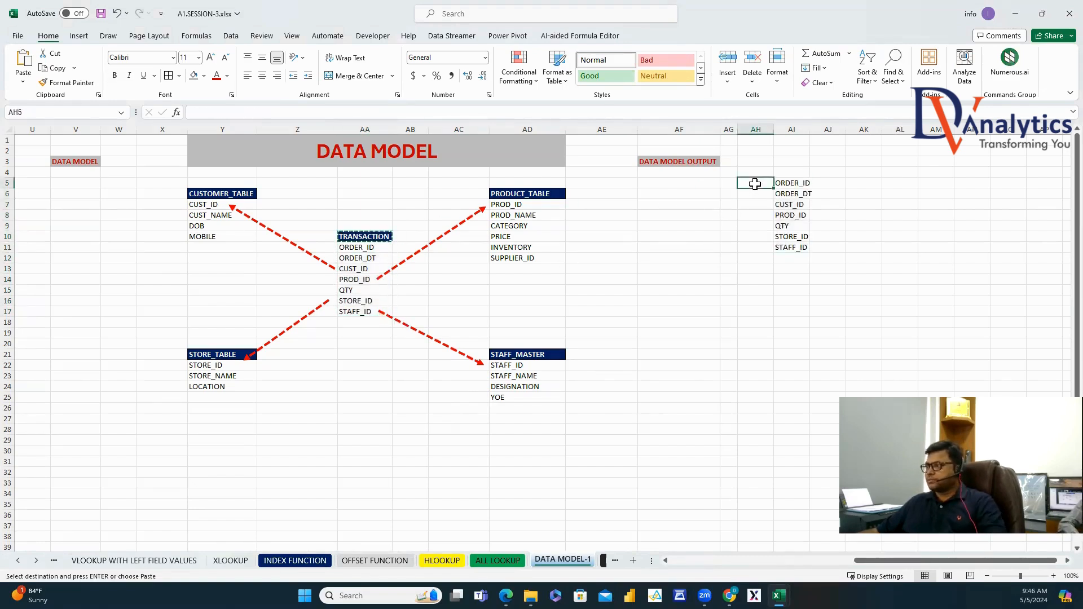
key(ctrl+v)
double_click(773, 132)
click(905, 182)
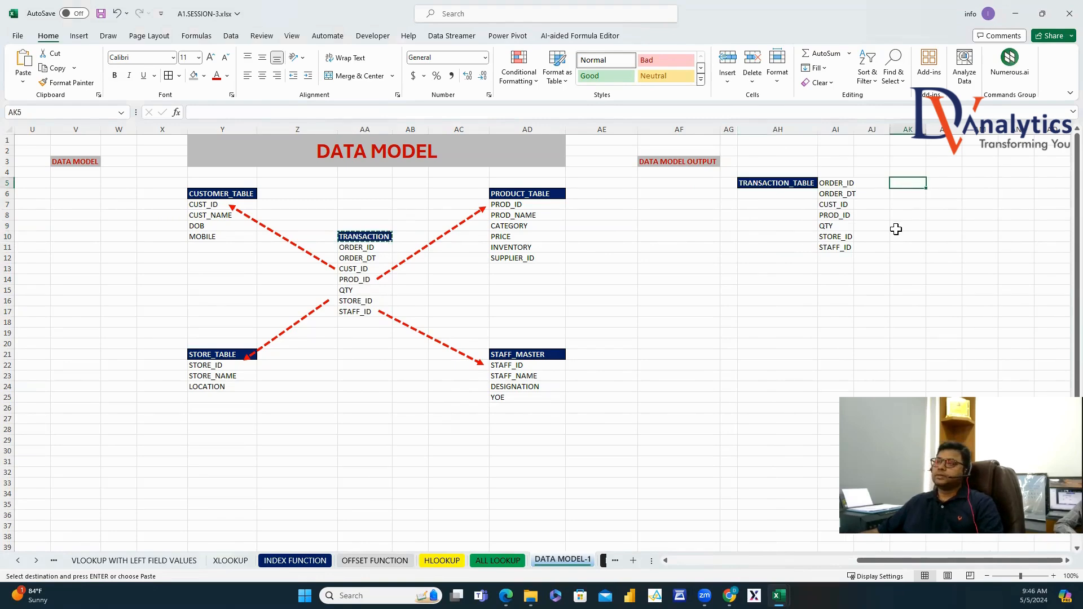
Copy the customer fields into AI12 with the CUSTOMER_TABLE label in AH12.
drag(208, 205, 212, 235)
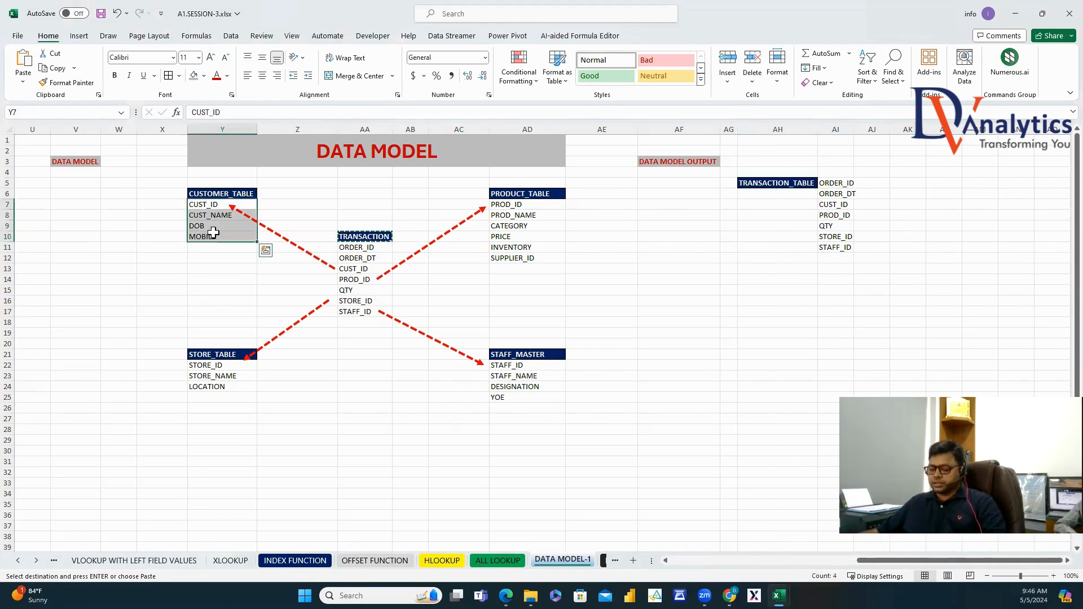
key(ctrl+c)
click(836, 258)
key(ctrl+v)
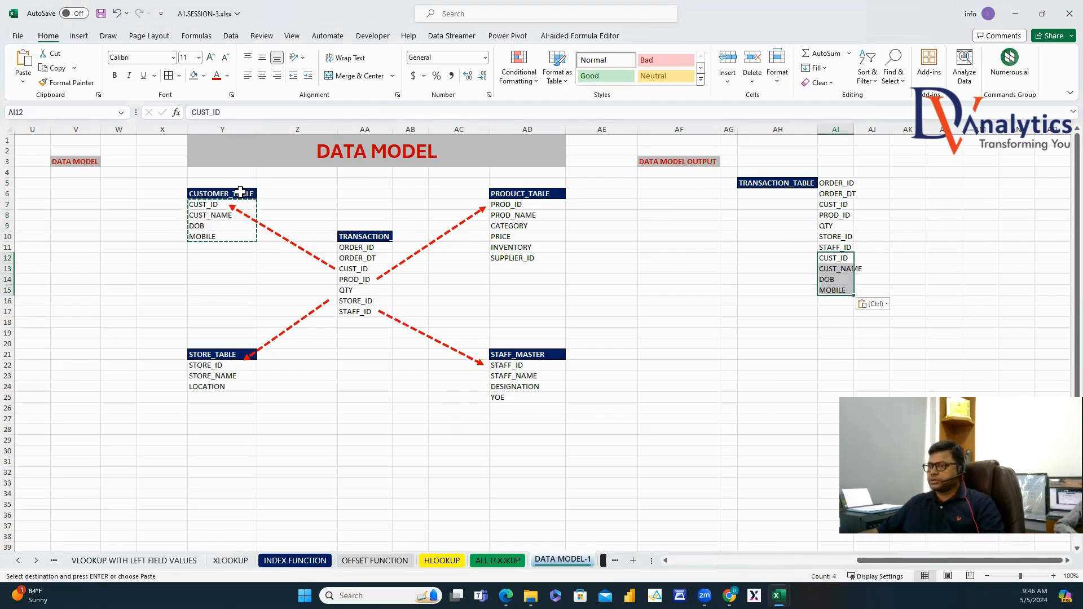
click(246, 193)
key(ctrl+c)
click(790, 257)
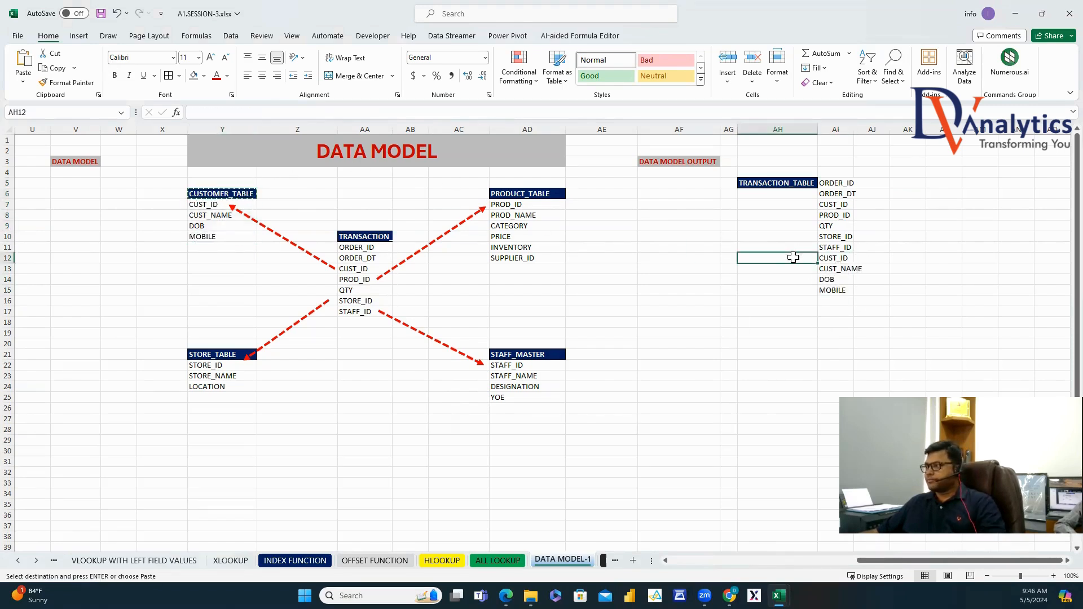
key(ctrl+v)
Copy the product fields into AI16 with the PRODUCT_TABLE label in AH16.
drag(518, 206, 528, 259)
key(ctrl+c)
click(836, 301)
key(ctrl+v)
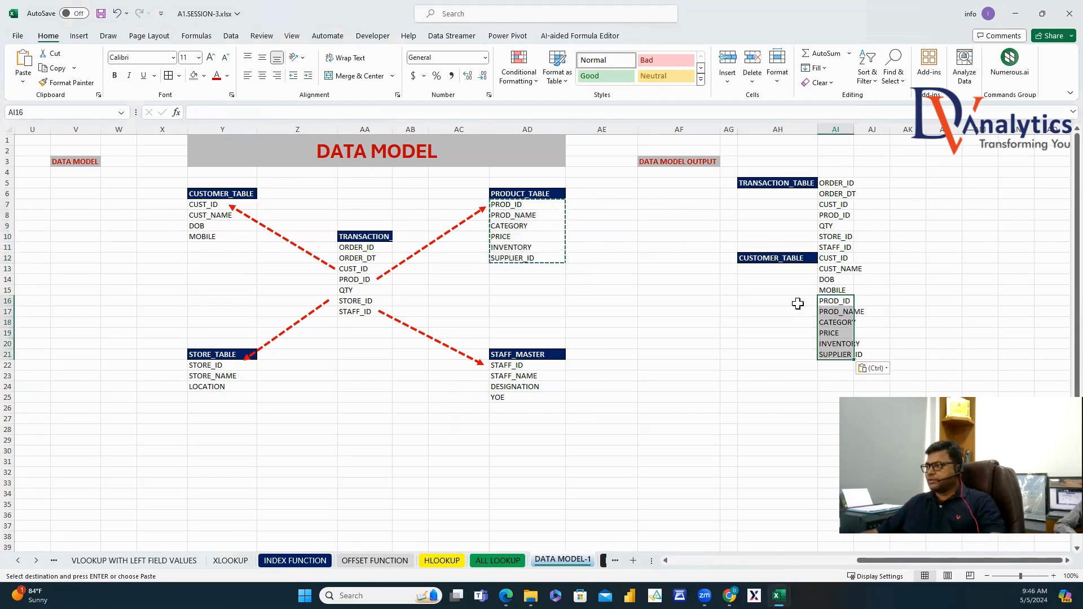
click(532, 193)
key(ctrl+c)
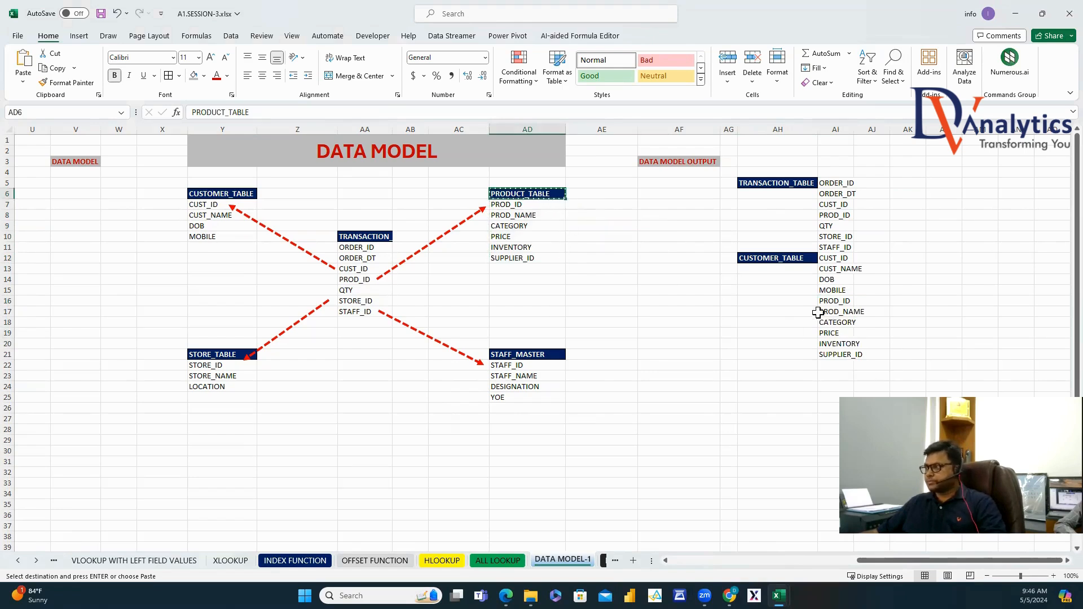
click(790, 301)
key(ctrl+v)
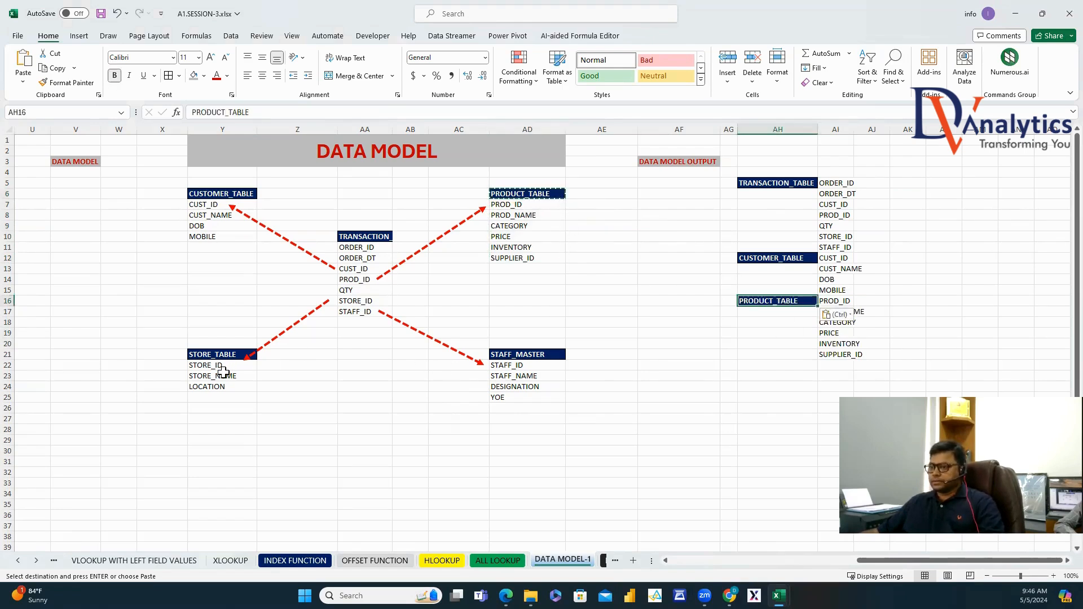
Copy the store fields into AI22 with the STORE_TABLE label in AH22.
drag(222, 366, 232, 388)
key(ctrl+c)
click(829, 366)
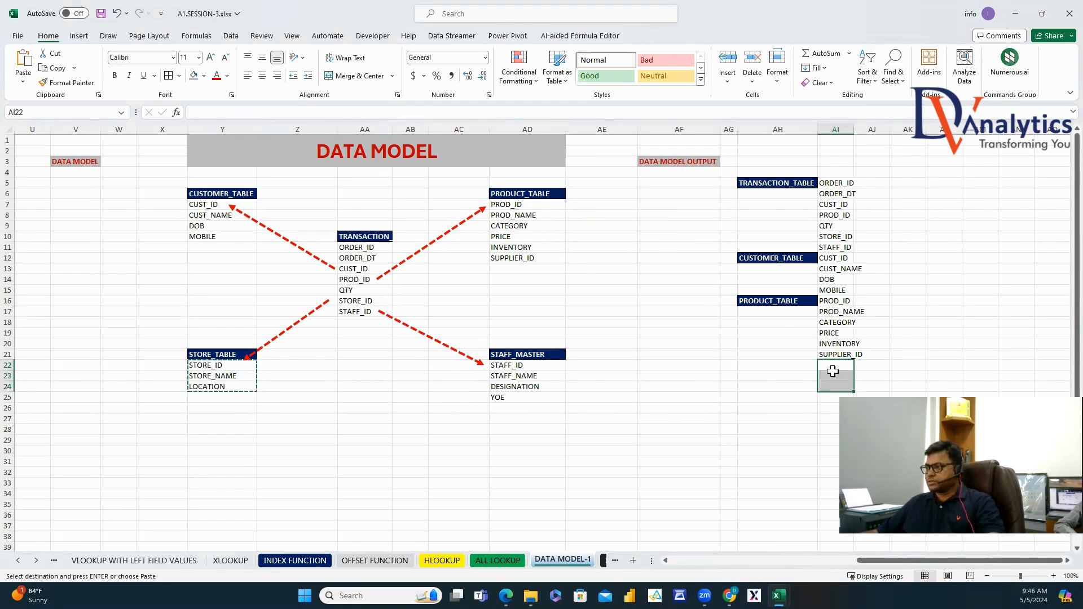
key(ctrl+v)
click(232, 352)
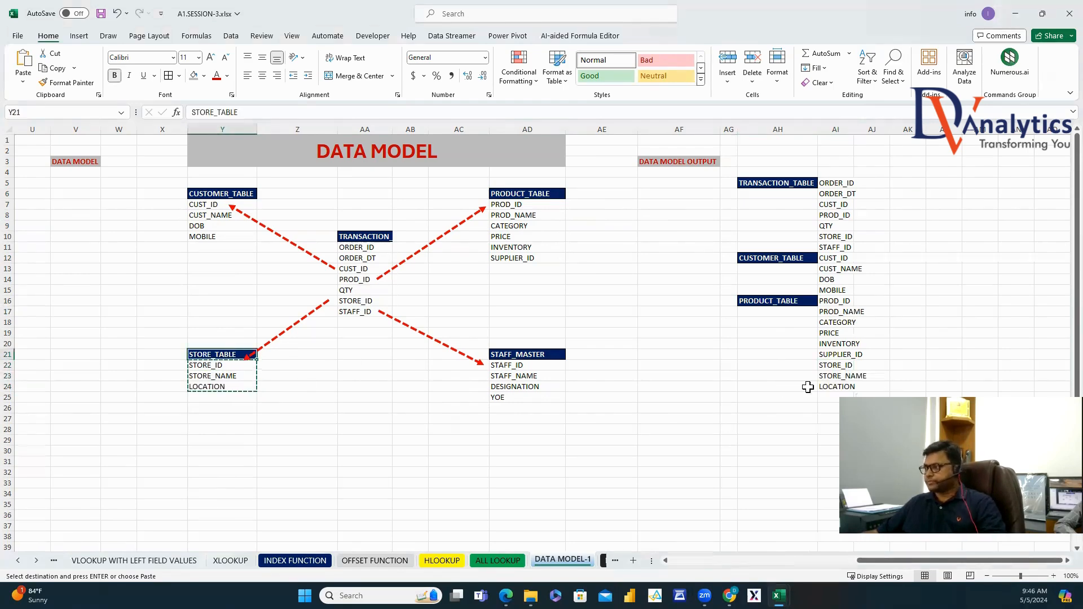
key(ctrl+c)
click(790, 366)
key(ctrl+v)
Copy the staff fields into AI25 with the STAFF_MASTER label in AH25.
drag(536, 376, 525, 397)
key(ctrl+c)
click(829, 398)
key(ctrl+v)
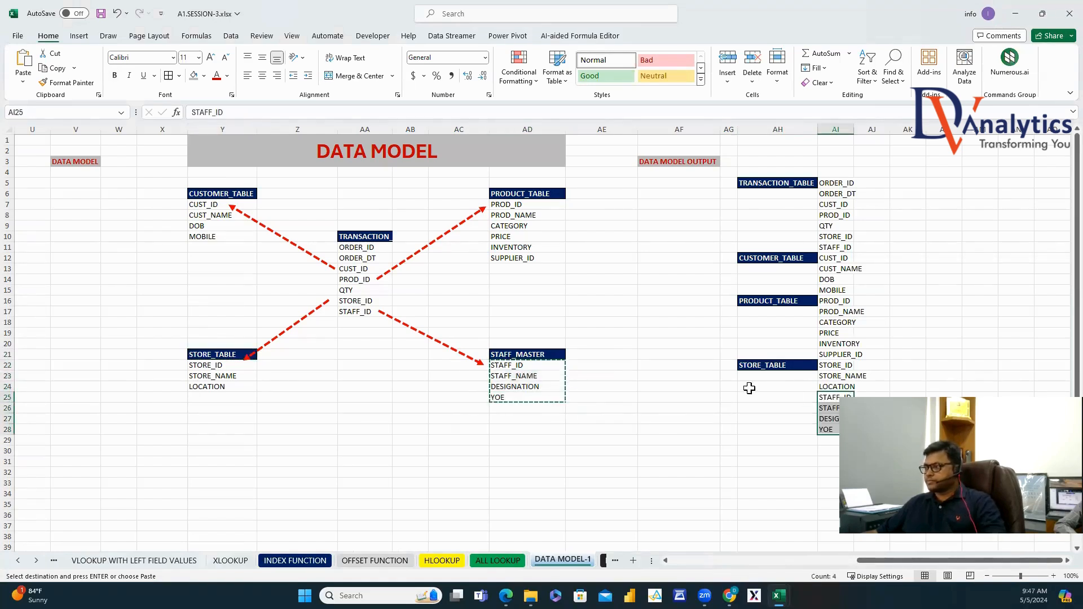
click(546, 354)
key(ctrl+c)
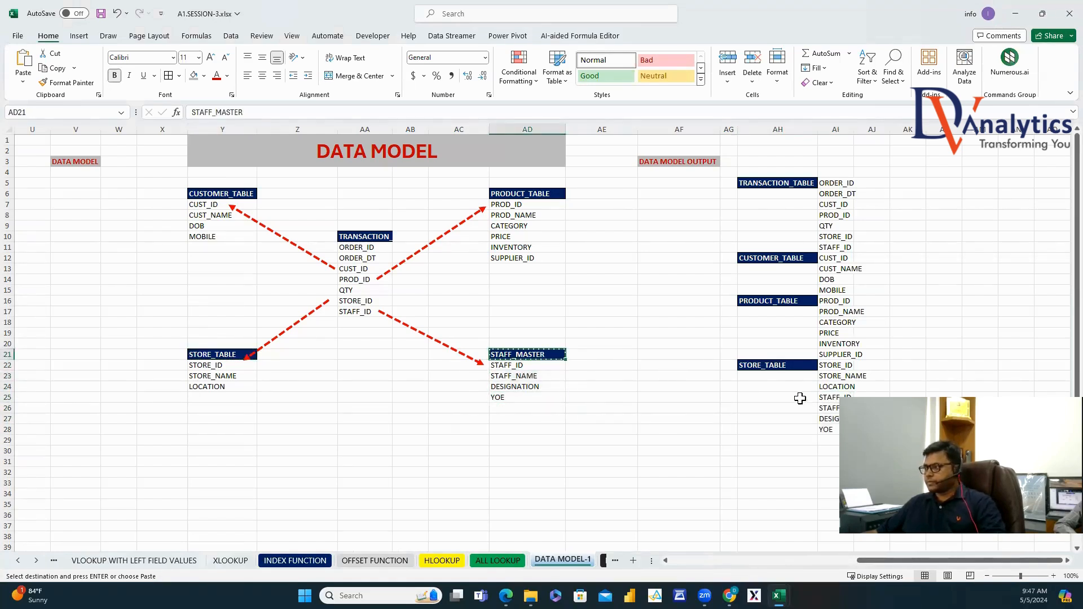
click(800, 399)
key(ctrl+v)
drag(843, 268, 841, 290)
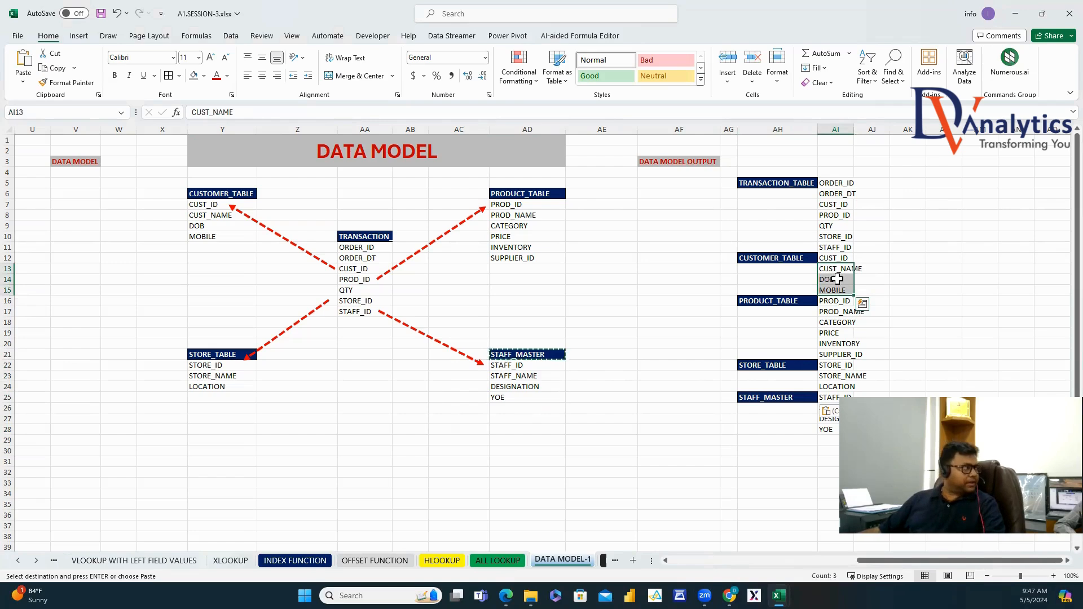
Move CUST_NAME, DOB and MOBILE in bold after CUST_ID, relabel them, and clear the duplicate CUST_ID.
key(ctrl+c)
click(839, 214)
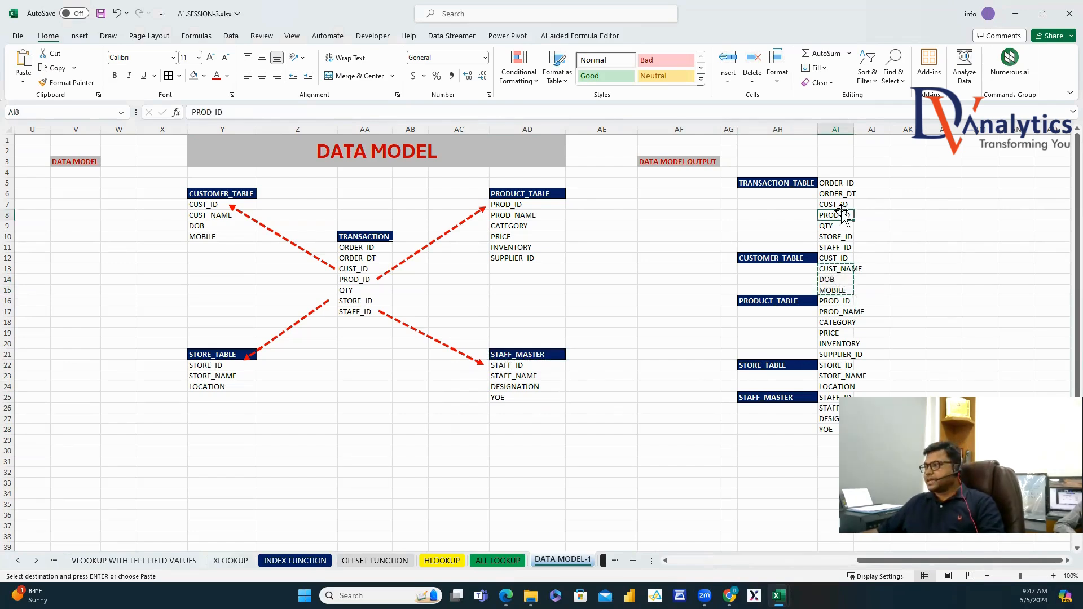
right_click(839, 215)
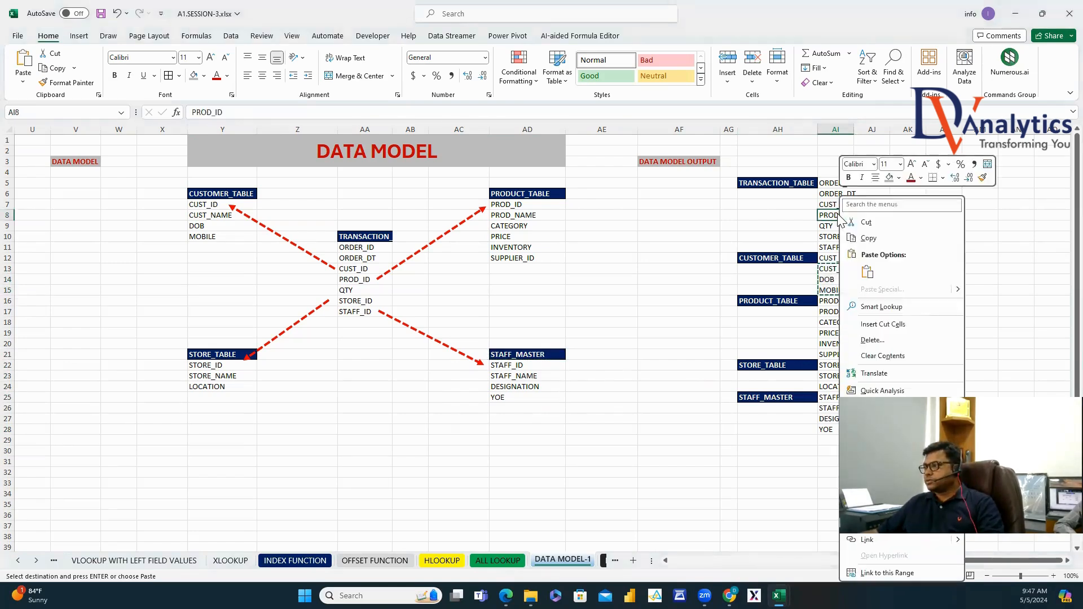
click(887, 316)
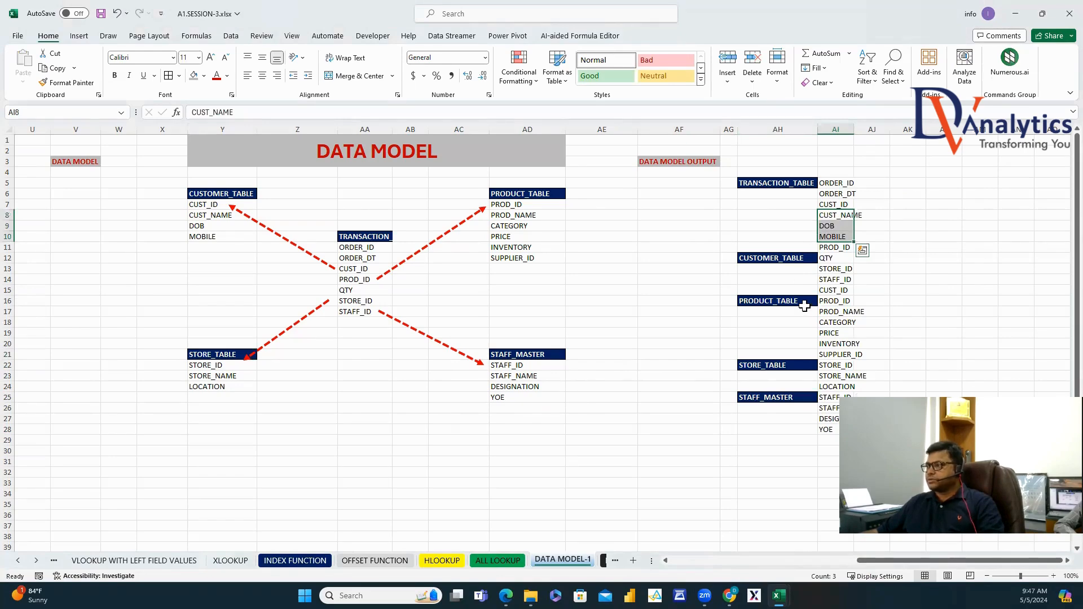
click(115, 75)
click(805, 269)
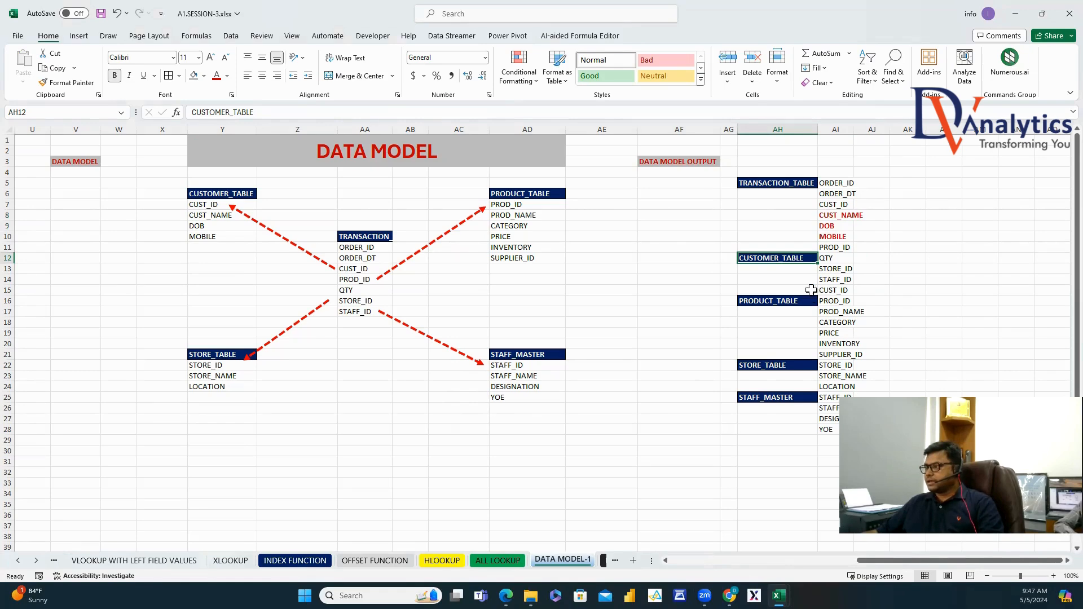
drag(811, 290, 840, 291)
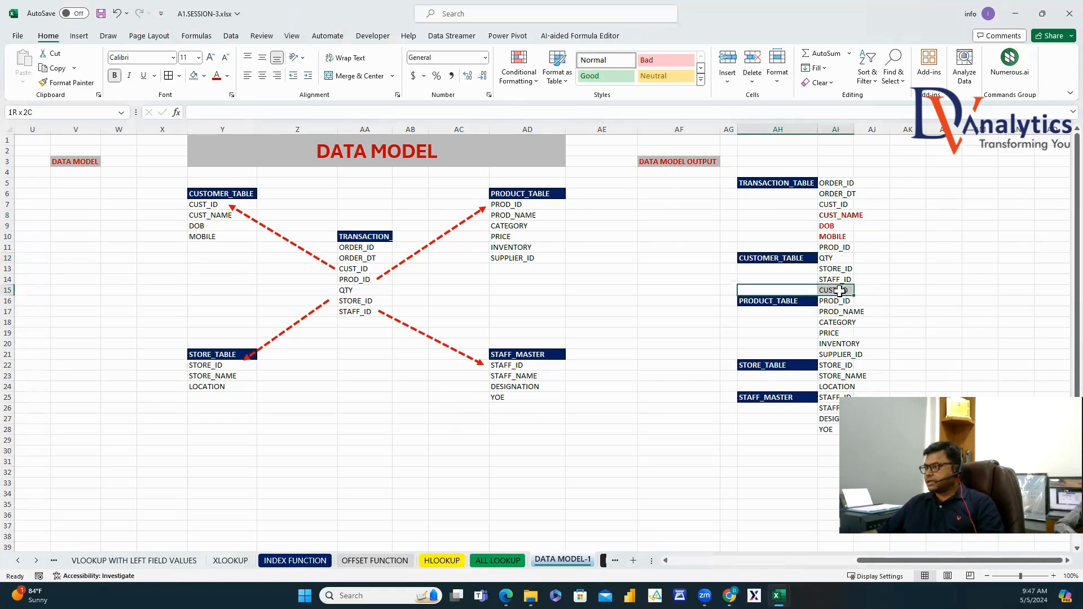
key(Delete)
click(897, 291)
drag(843, 310, 852, 351)
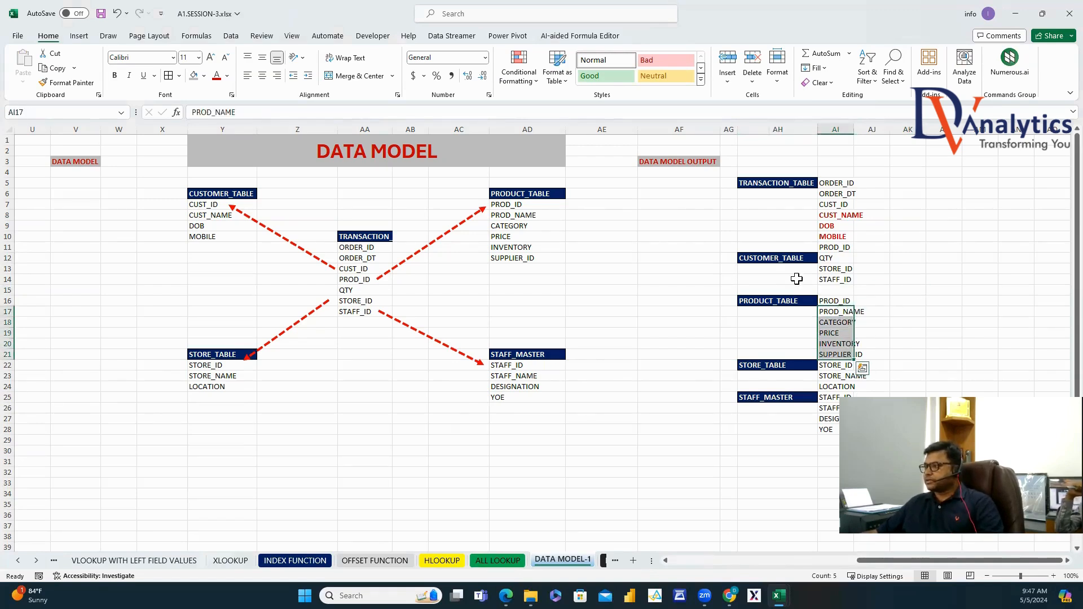
click(792, 258)
drag(793, 259, 792, 215)
Move the product fields in bold after PROD_ID, label them PRODUCT_TABLE, and clear the duplicate PROD_ID.
drag(840, 315, 848, 349)
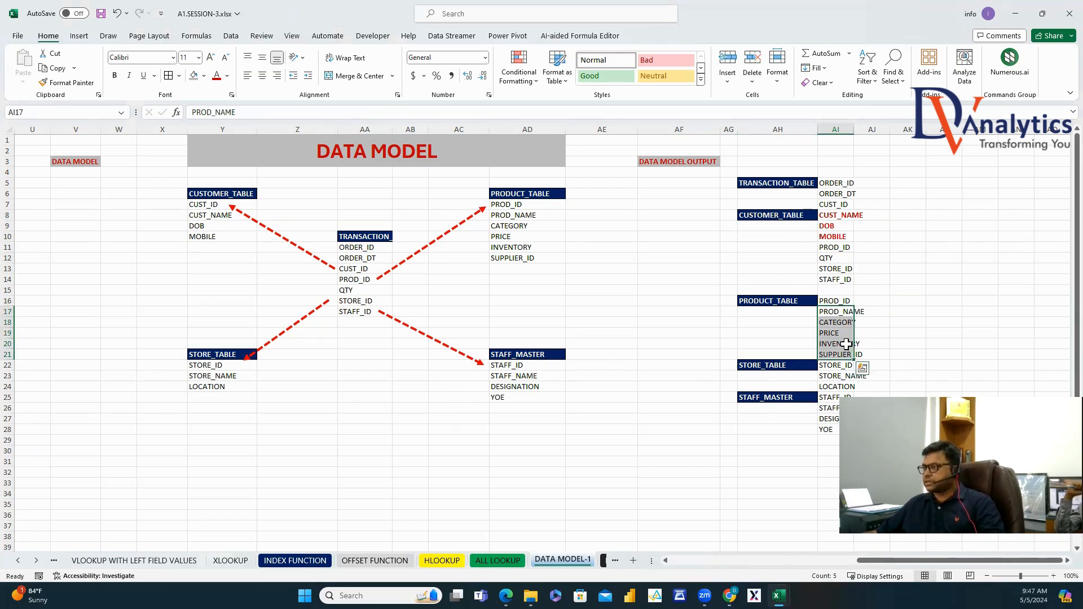
key(ctrl+c)
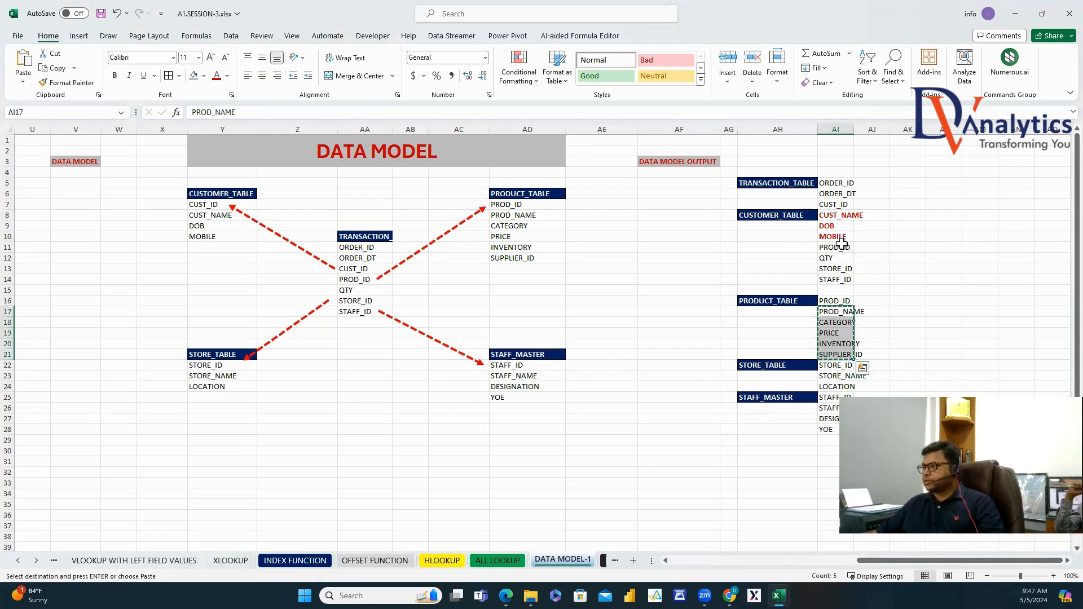
right_click(837, 259)
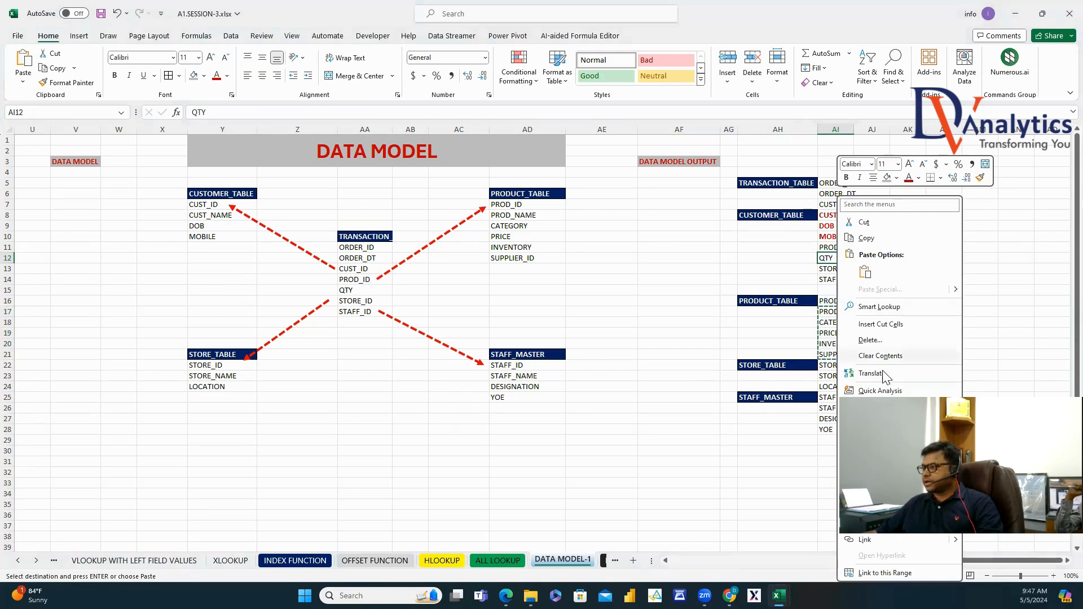
click(880, 325)
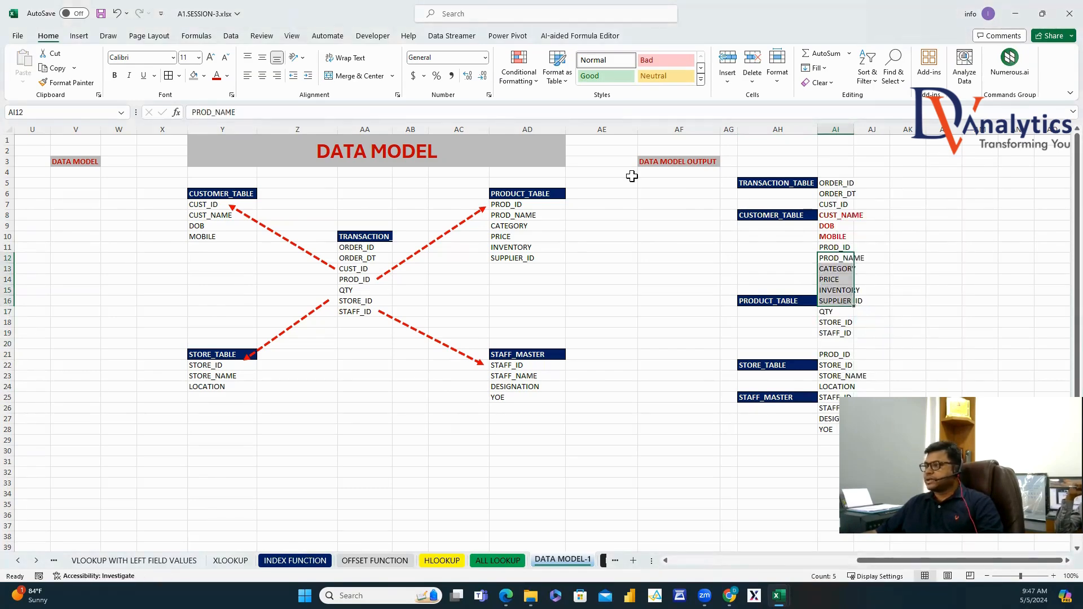
click(113, 76)
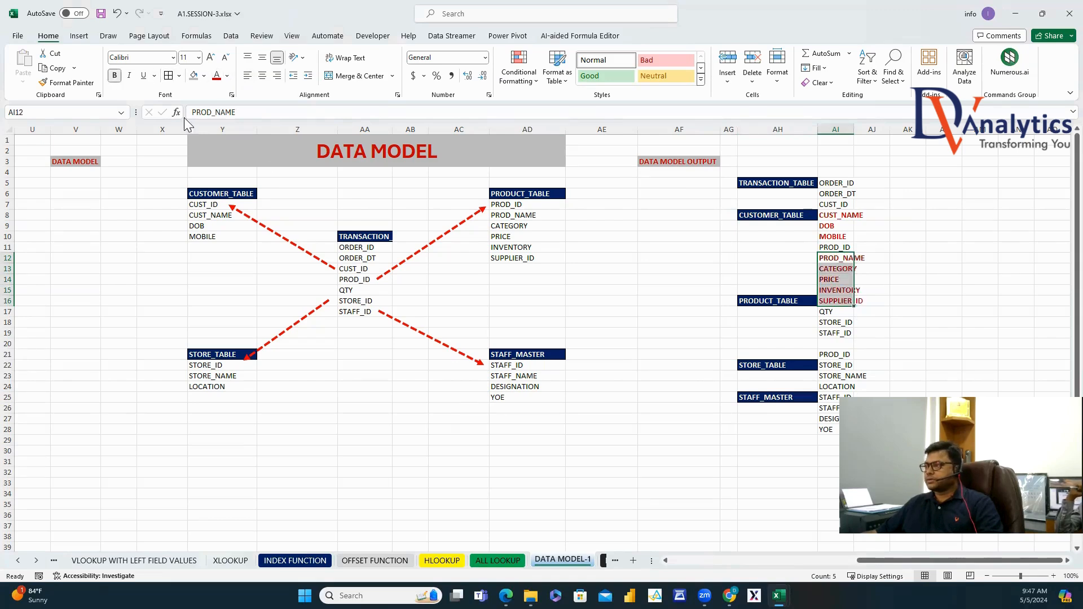
click(793, 301)
key(ctrl+c)
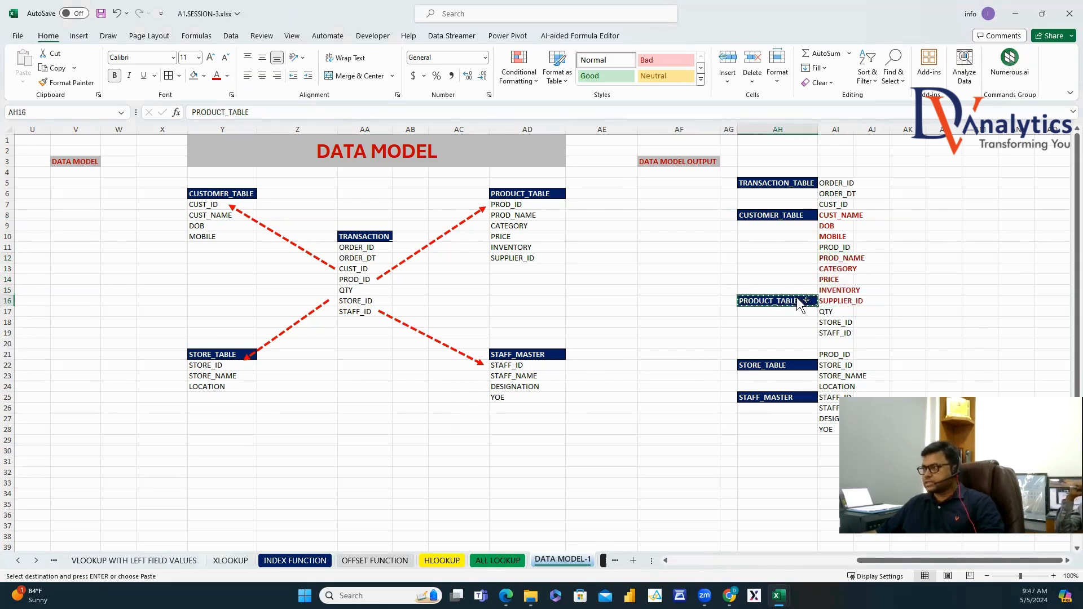
click(794, 255)
key(ctrl+v)
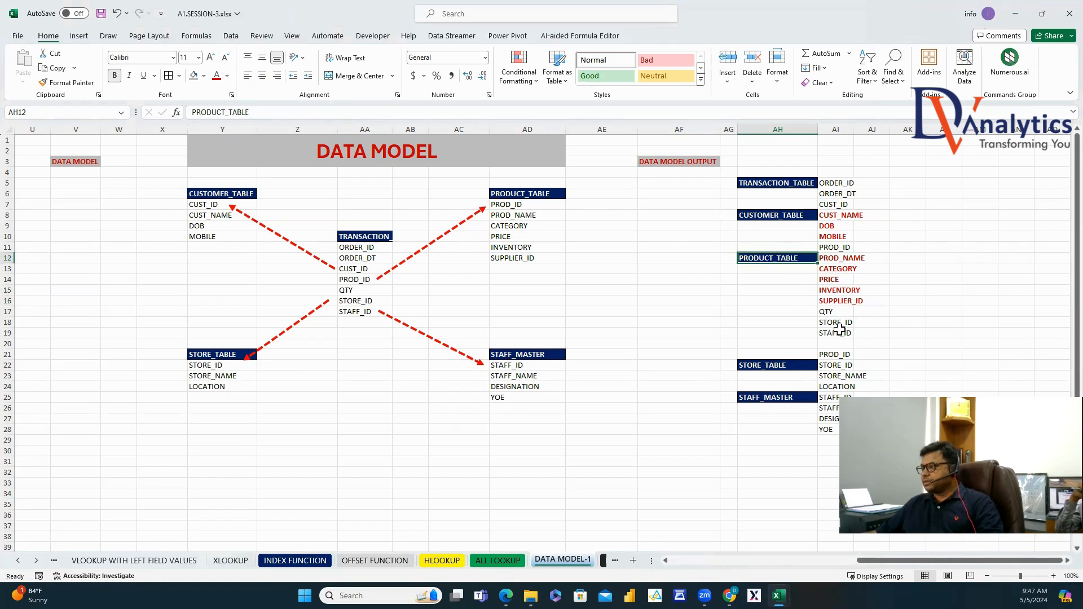
click(840, 352)
key(Delete)
click(908, 354)
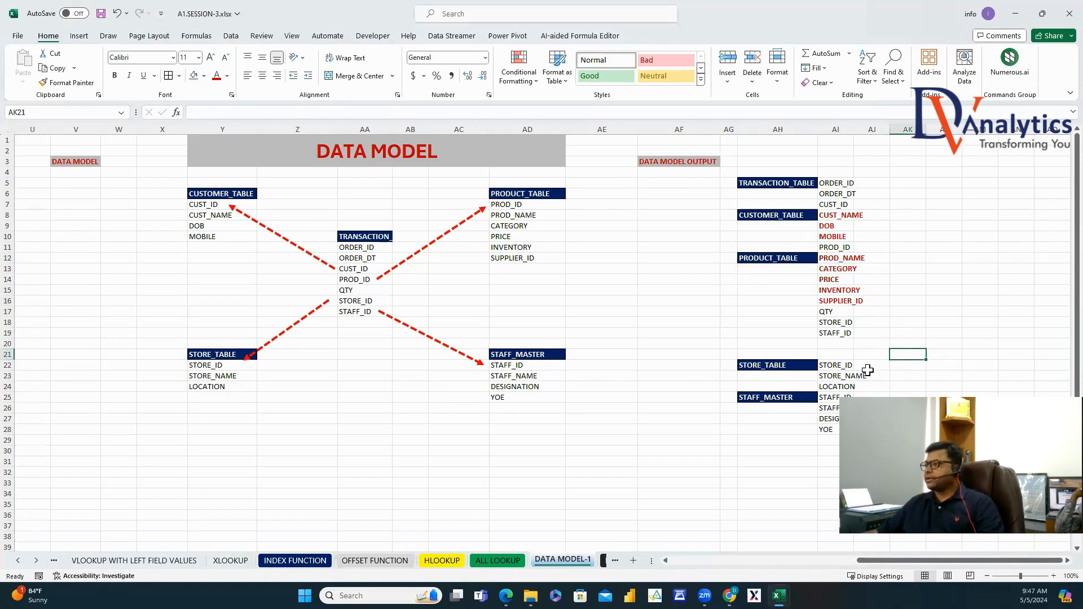
drag(843, 378, 848, 388)
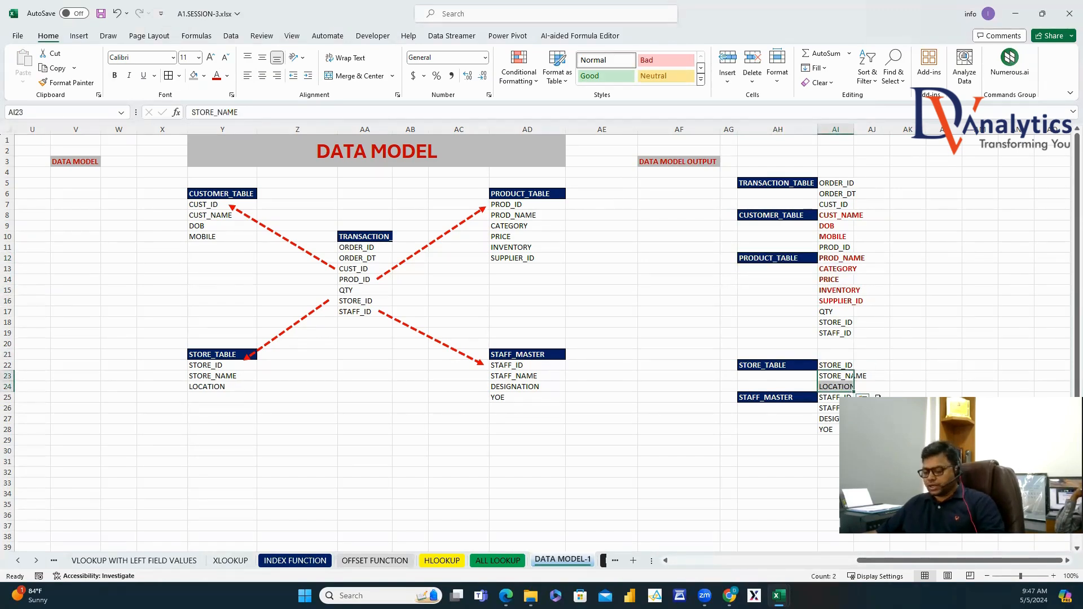
Move STORE_NAME and LOCATION after STORE_ID, with the STORE_TABLE label in AH19.
key(ctrl+x)
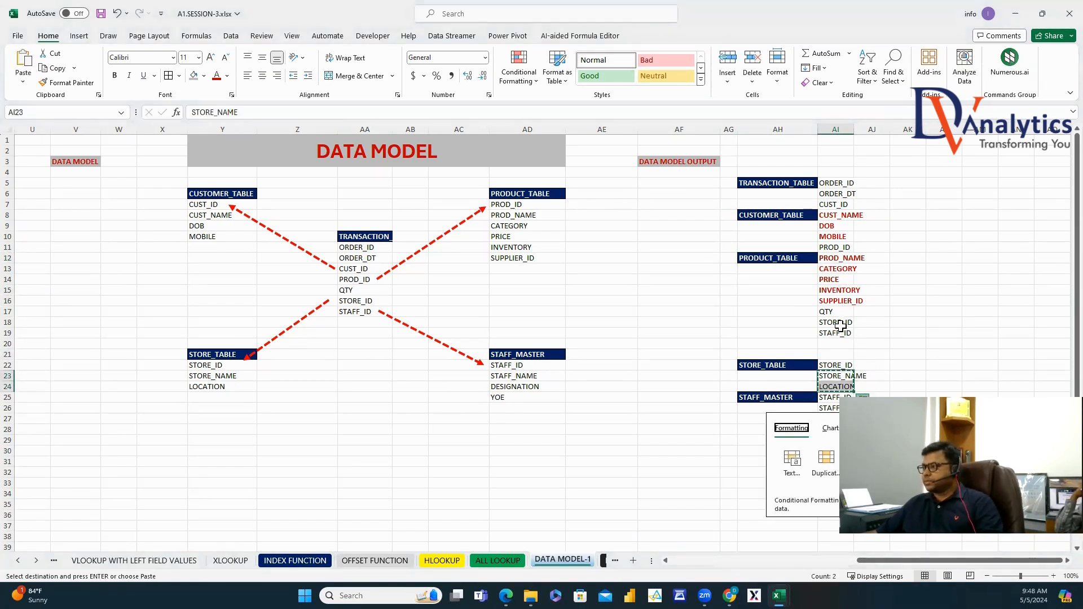
right_click(837, 335)
click(877, 332)
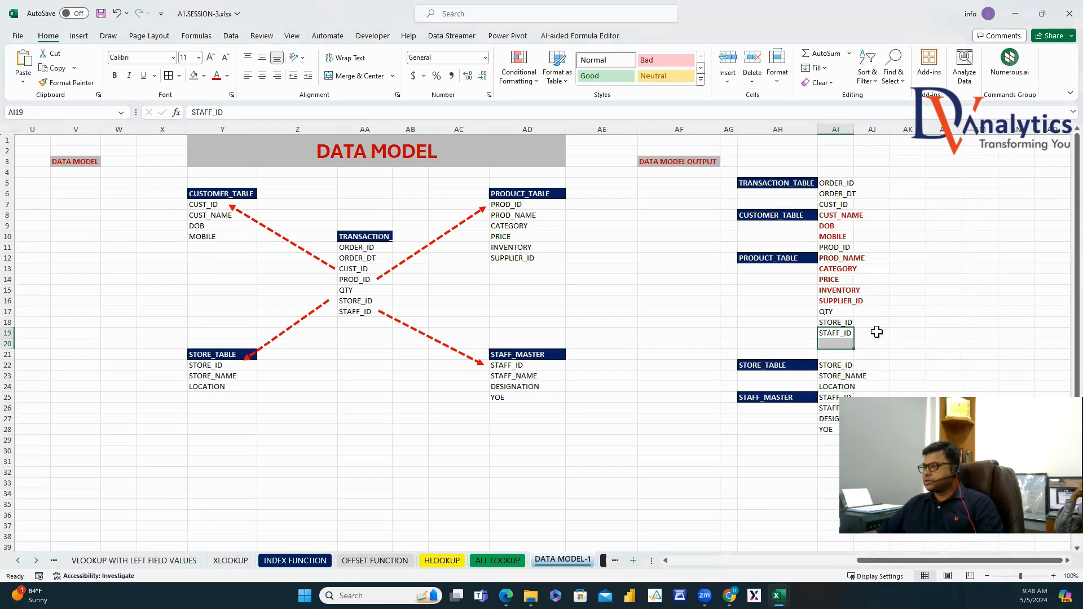
click(808, 367)
key(ctrl+x)
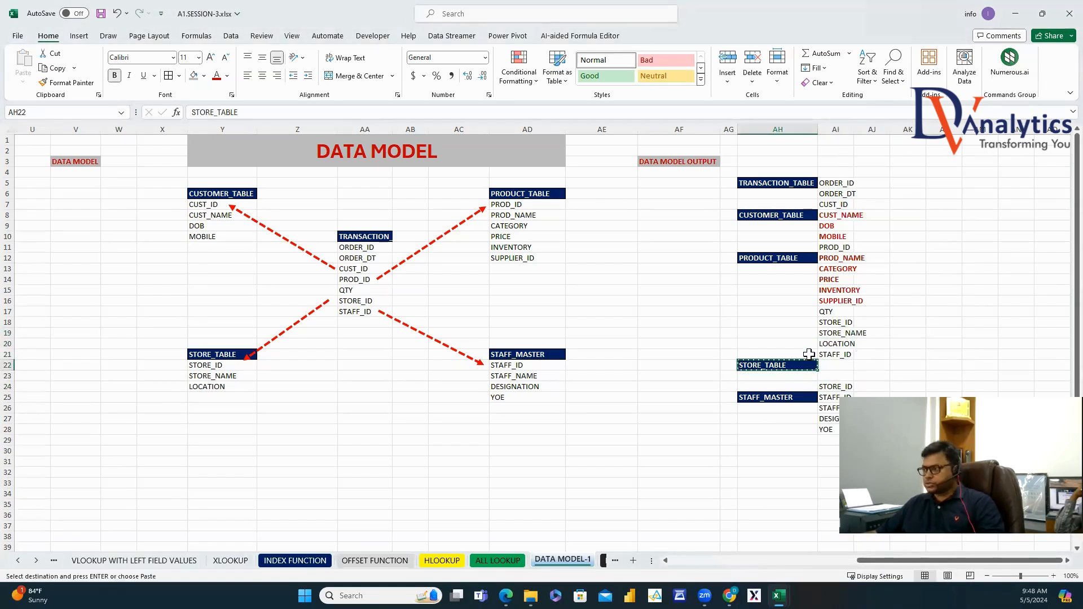
click(803, 334)
key(ctrl+v)
click(835, 388)
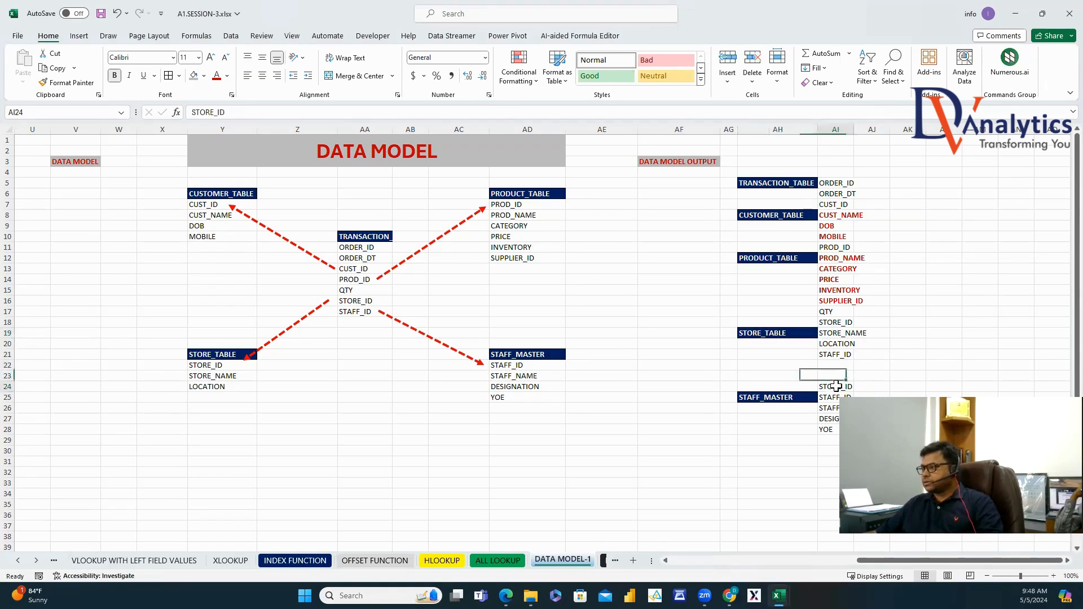
Move the STAFF_MASTER label from AH25 to AH22 beside STAFF_NAME.
drag(828, 408, 818, 375)
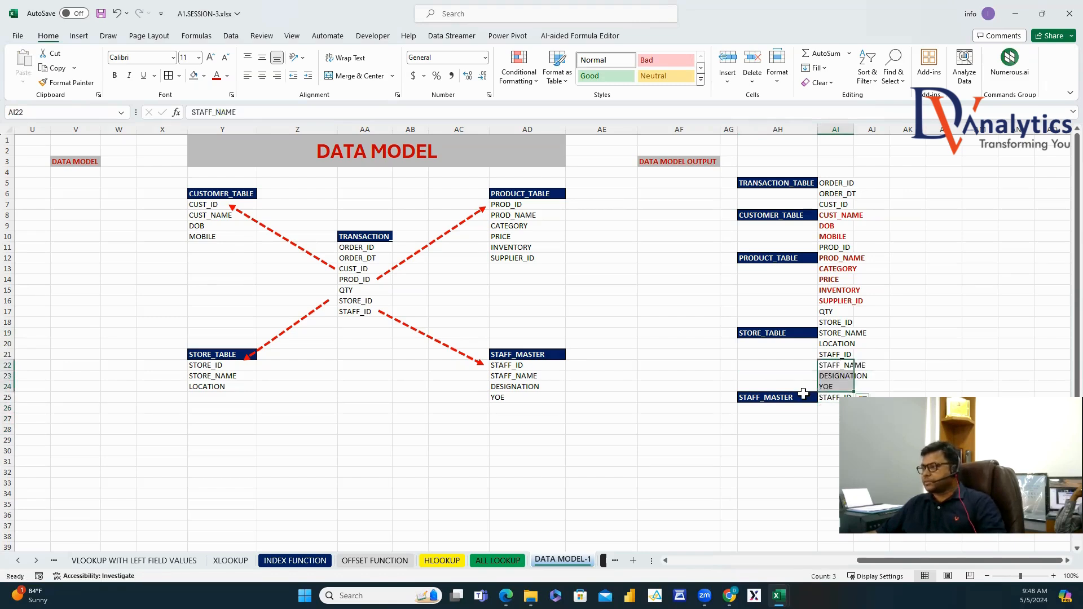
click(805, 395)
key(ctrl+x)
click(803, 363)
key(ctrl+v)
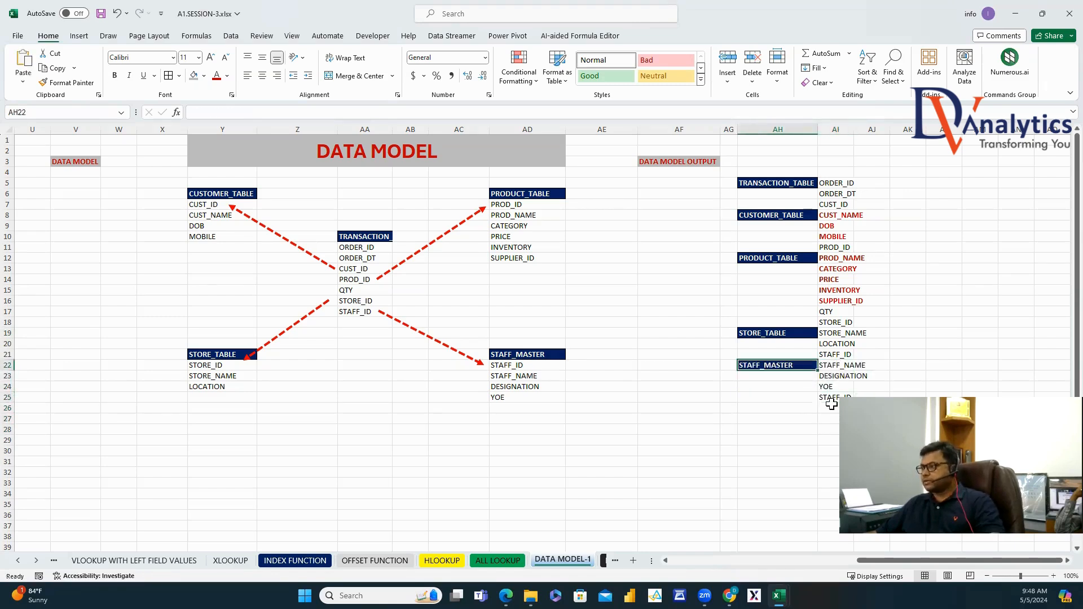
click(838, 397)
click(980, 419)
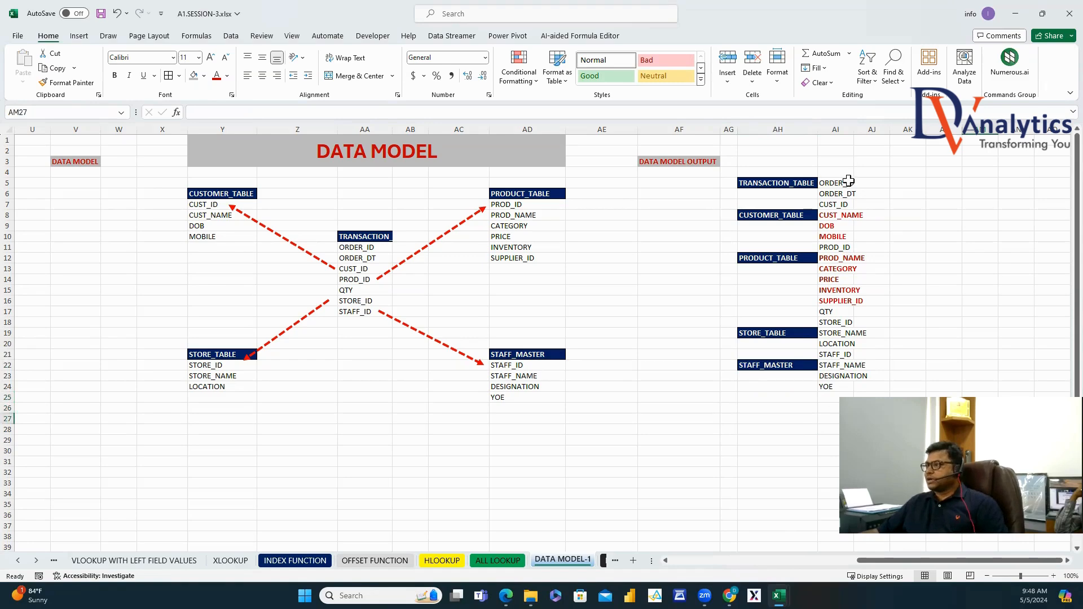
Make STORE_NAME, LOCATION, STAFF_NAME, DESIGNATION and YOE bold red.
drag(837, 343, 838, 346)
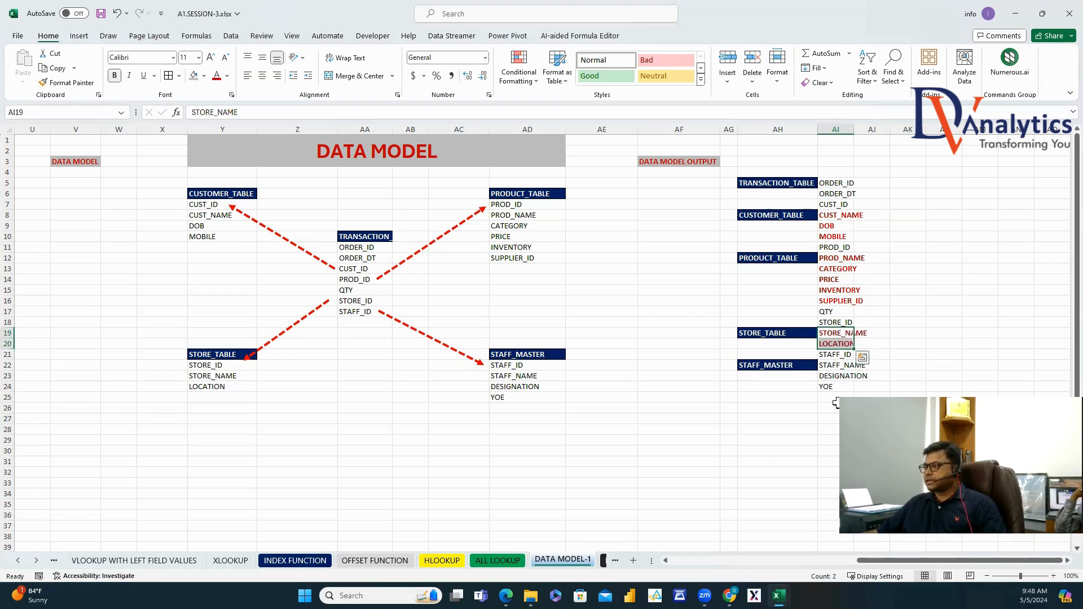
drag(833, 376, 834, 388)
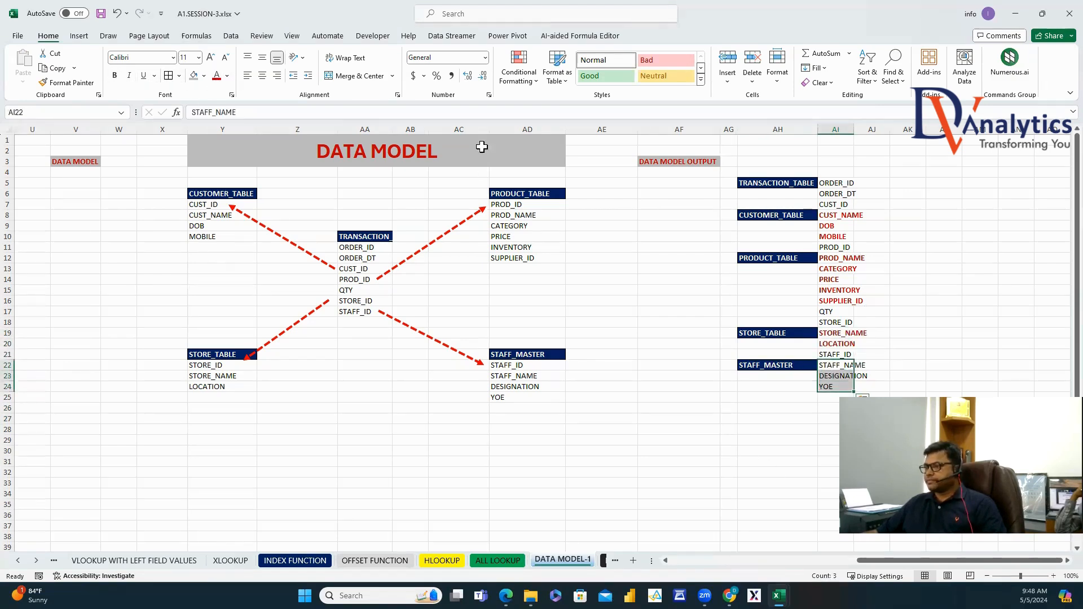
click(115, 75)
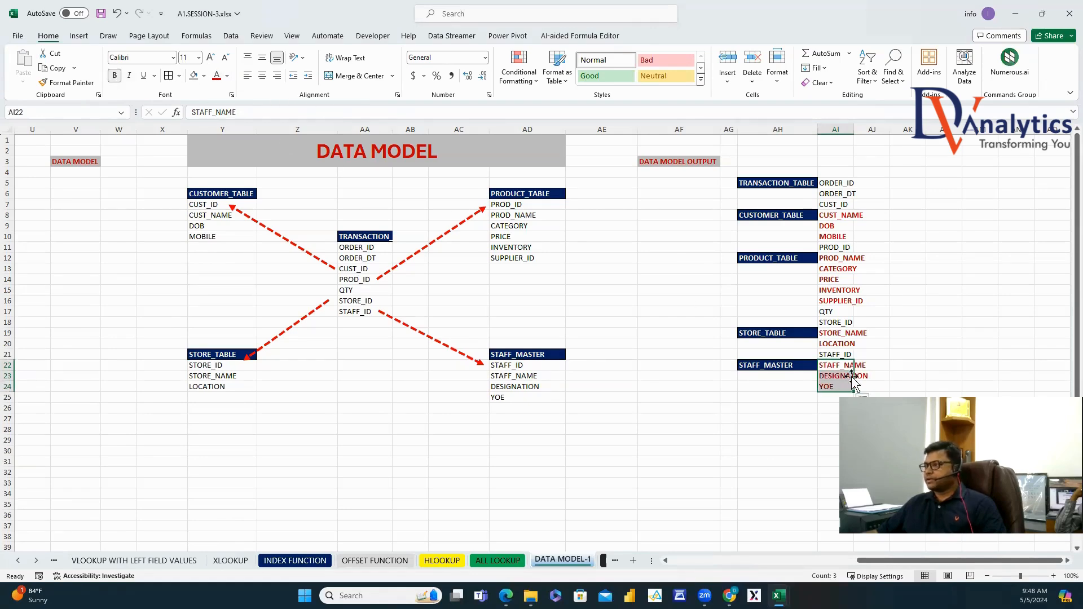
click(937, 365)
click(980, 365)
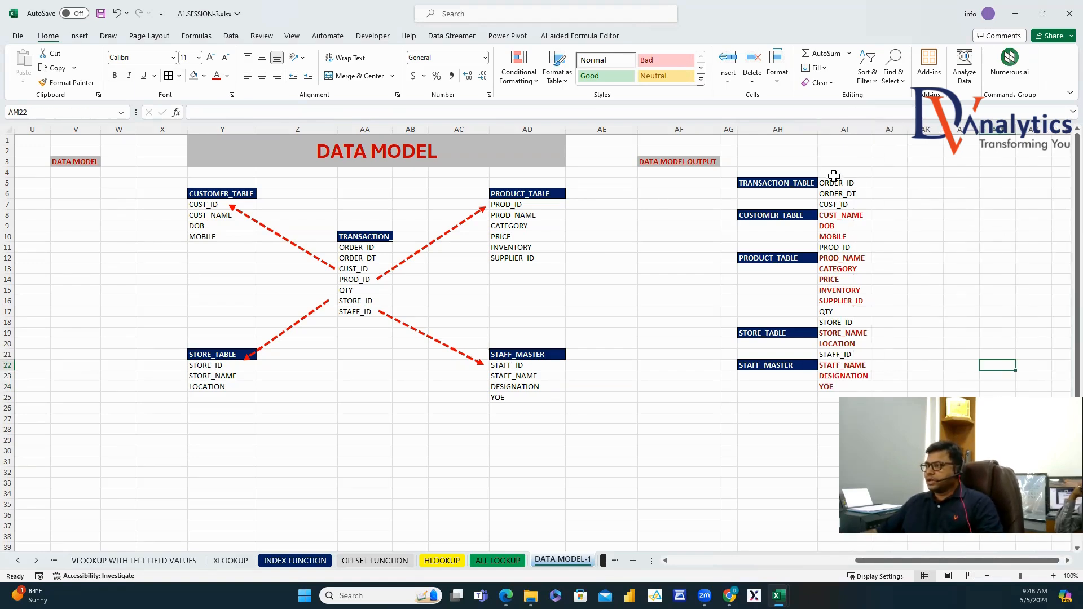
drag(833, 182, 846, 395)
Enter EXPRESSION in AH25 and QTY*PRICE in AI25.
click(794, 397)
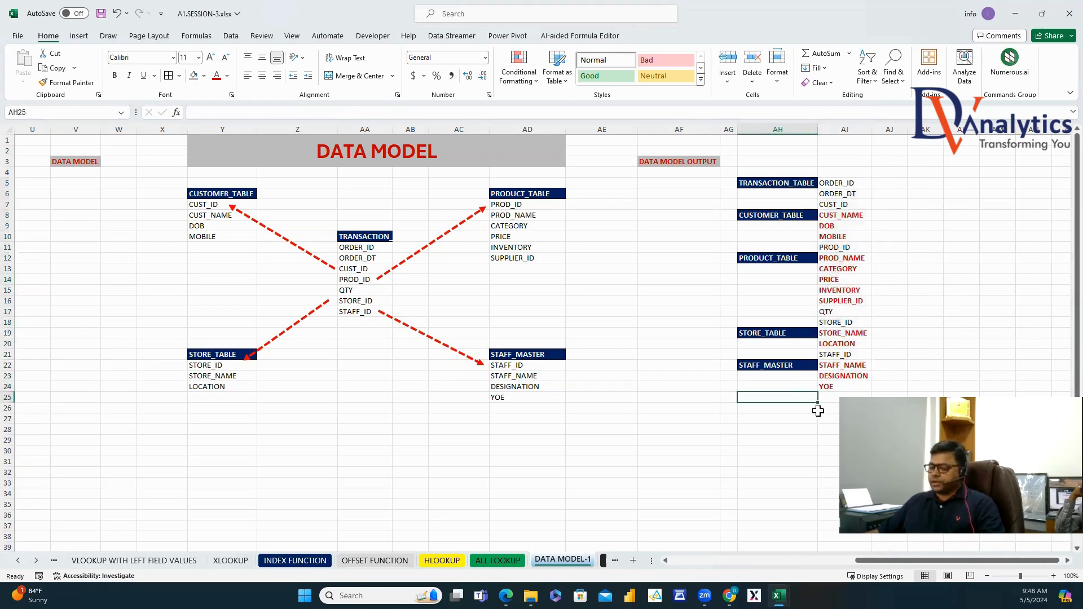
text(EXPRESSION)
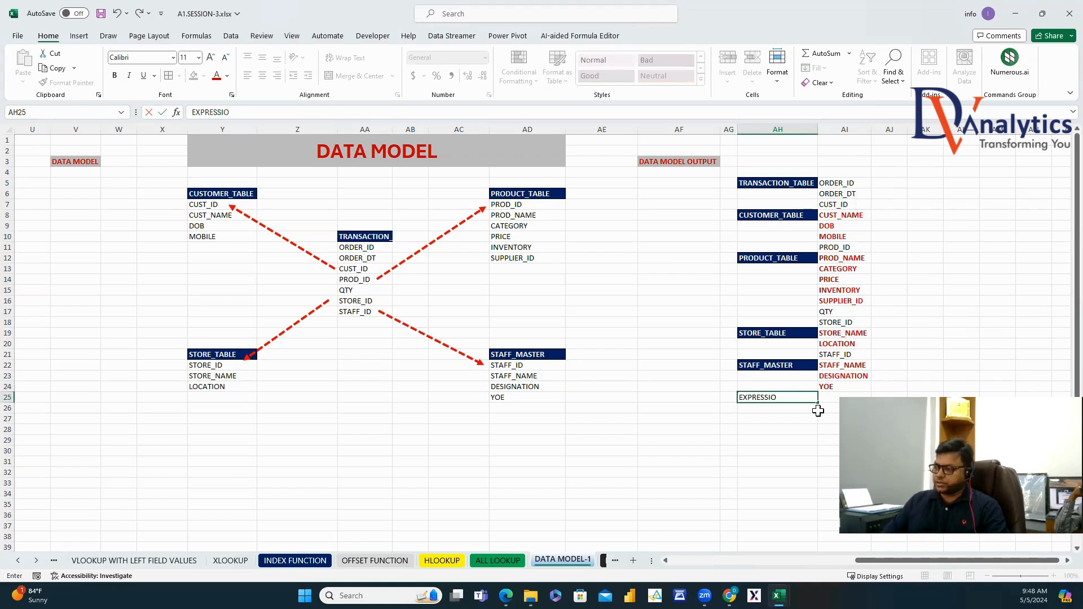
click(833, 406)
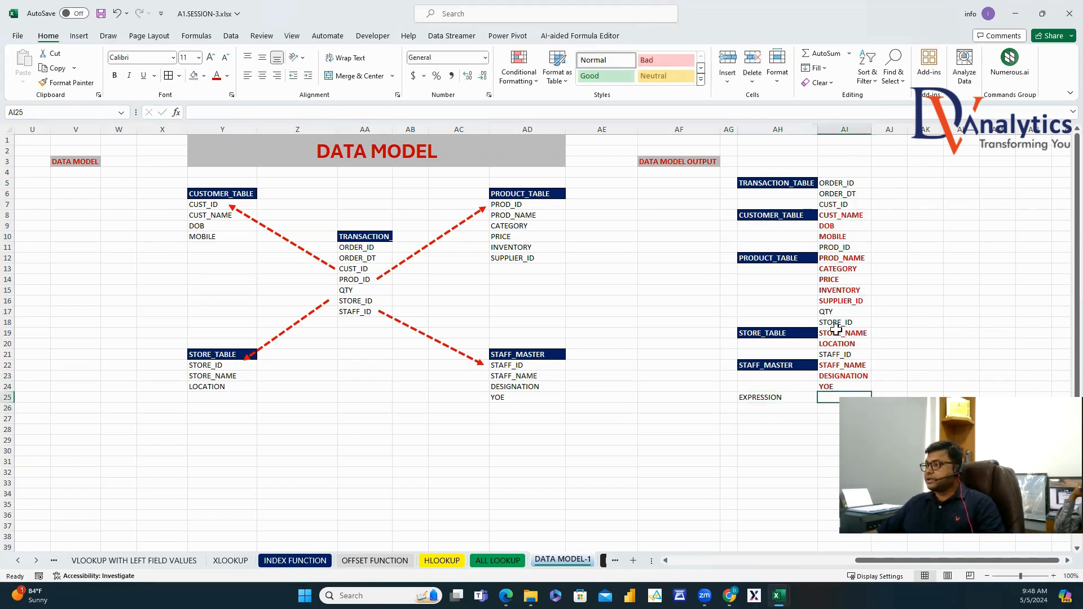
text(QTY*)
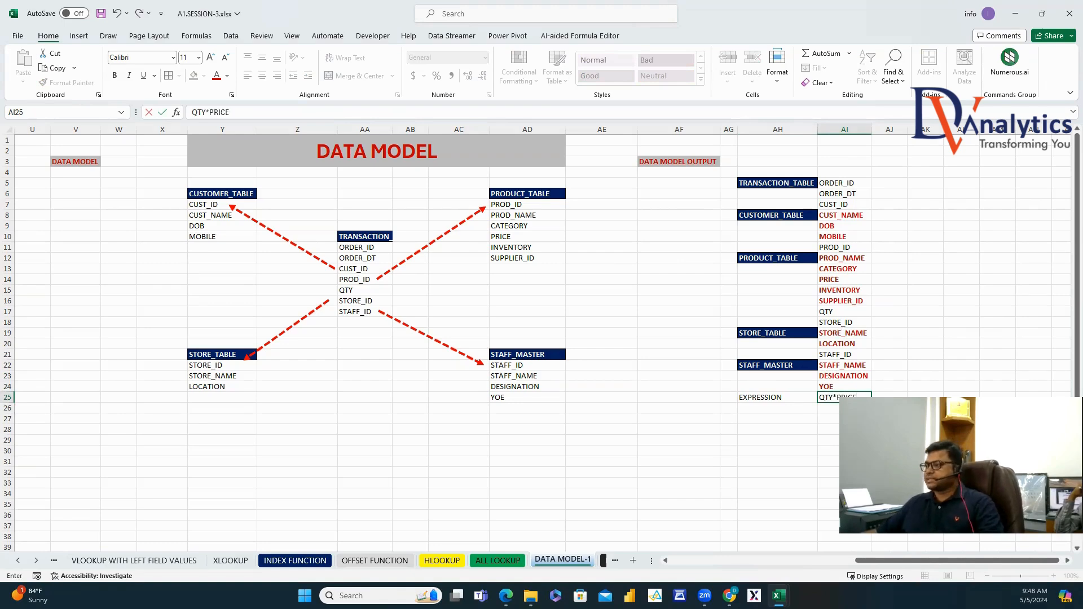
click(889, 429)
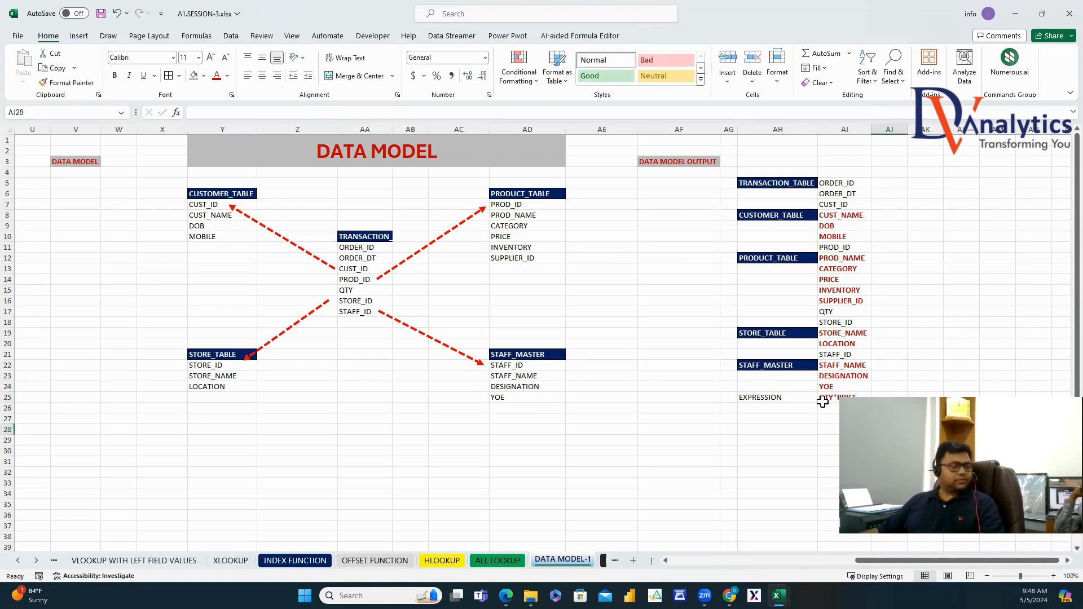
Give the EXPRESSION cell a red fill and white font colour.
click(773, 398)
click(204, 76)
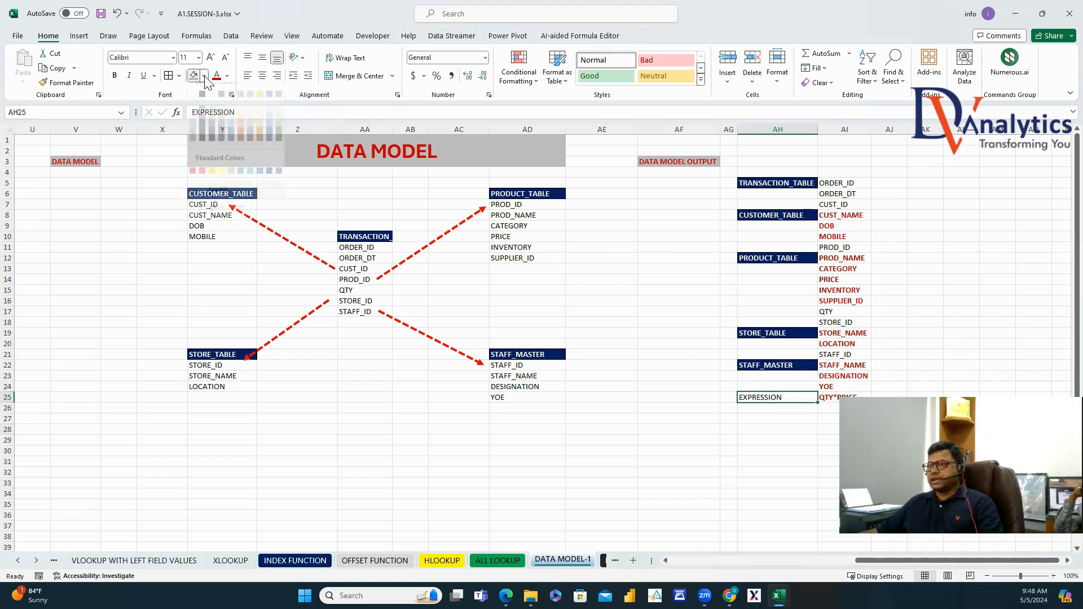
click(202, 198)
click(227, 76)
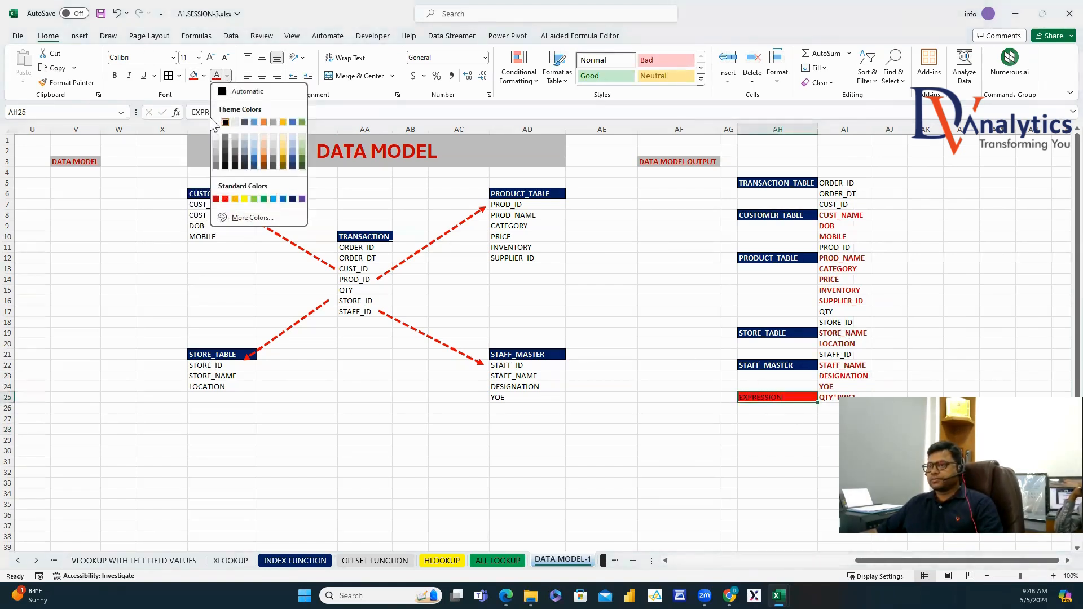
click(235, 122)
click(889, 493)
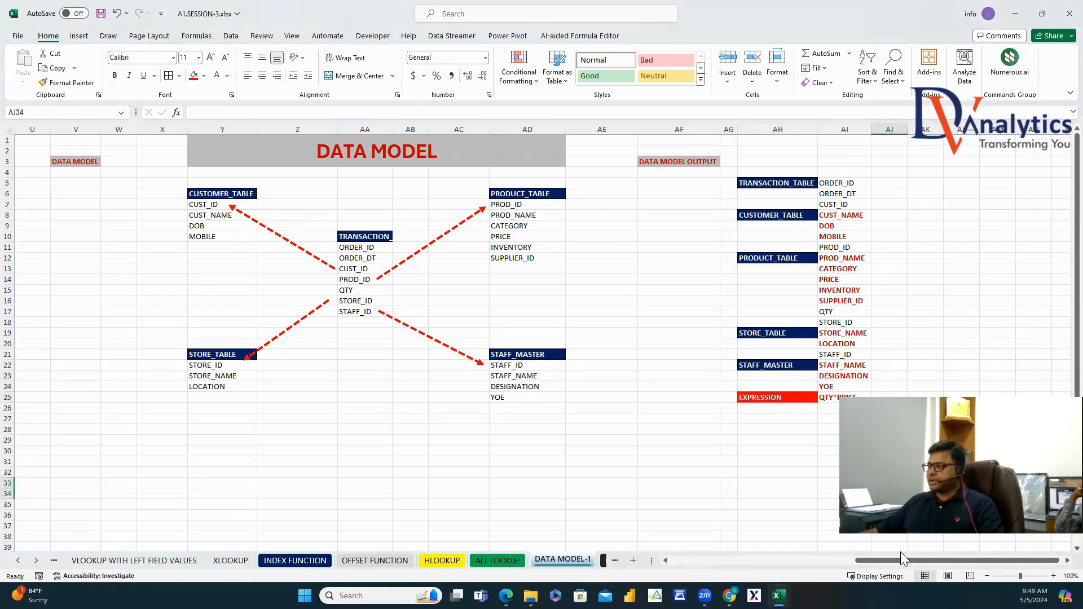
drag(901, 559, 485, 371)
drag(901, 560, 649, 493)
Copy the transaction table D12:J44 to AL1 and autofit the pasted columns so dates show.
click(187, 258)
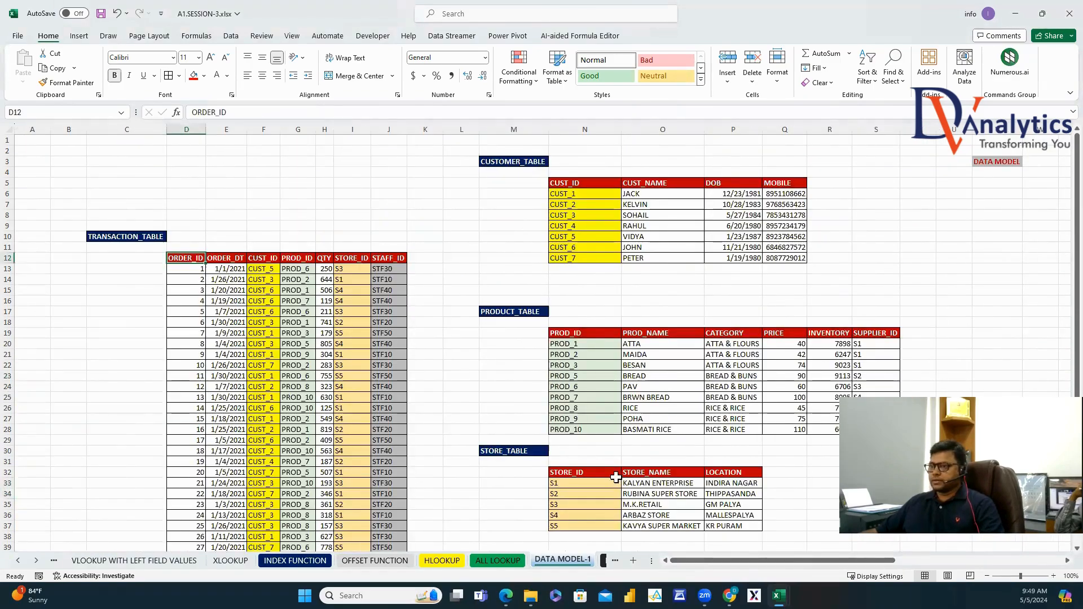
key(ctrl+shift+Right)
key(ctrl+shift+Down)
key(ctrl+c)
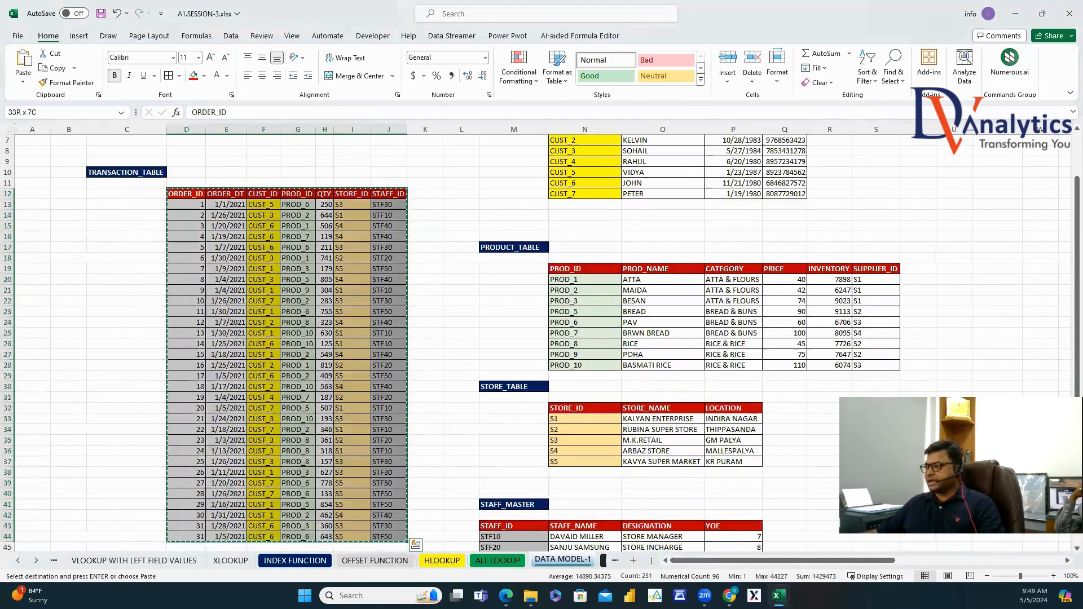
drag(783, 561, 951, 560)
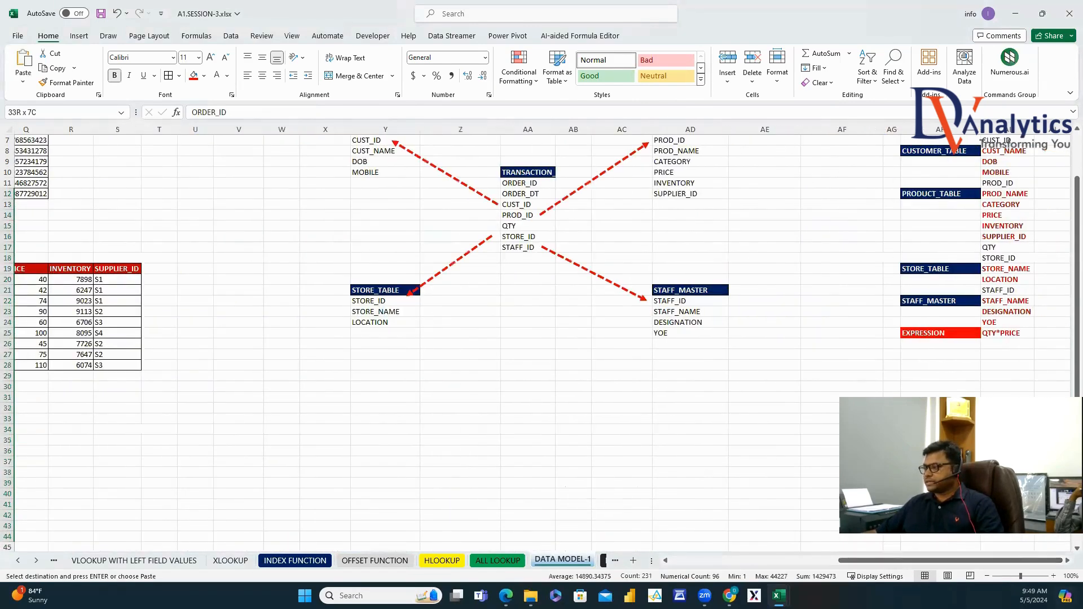
click(1068, 560)
drag(1076, 384, 1060, 253)
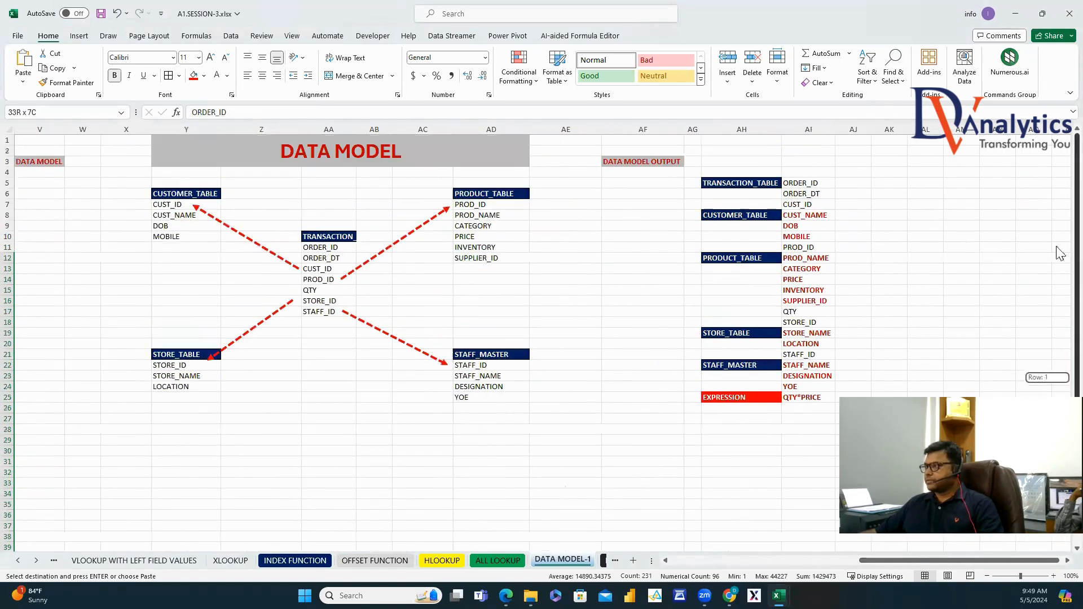
click(928, 141)
key(ctrl+v)
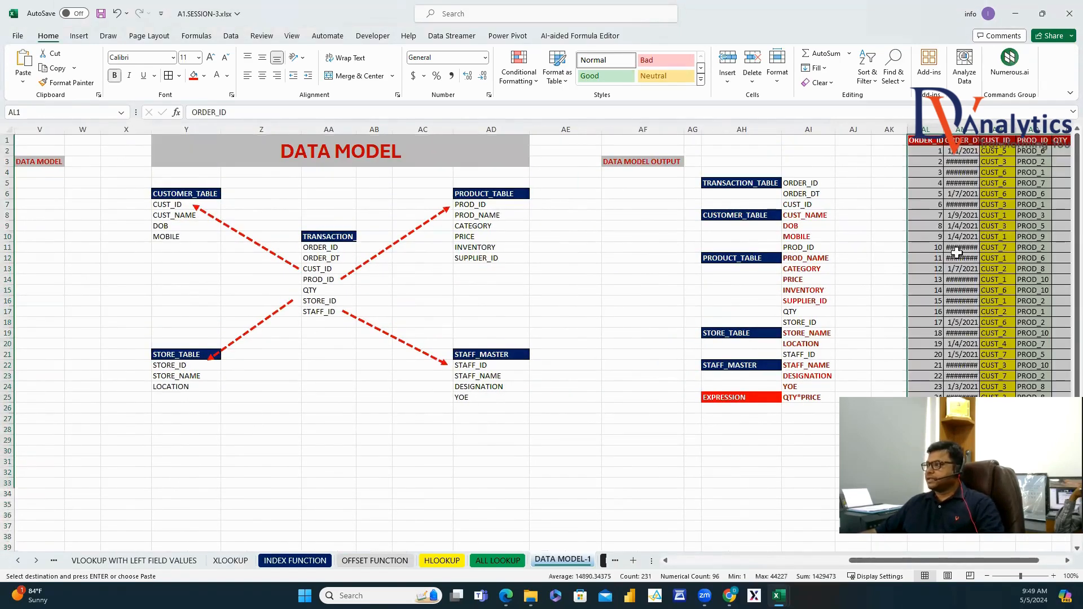
scroll(1047, 203, right, 3)
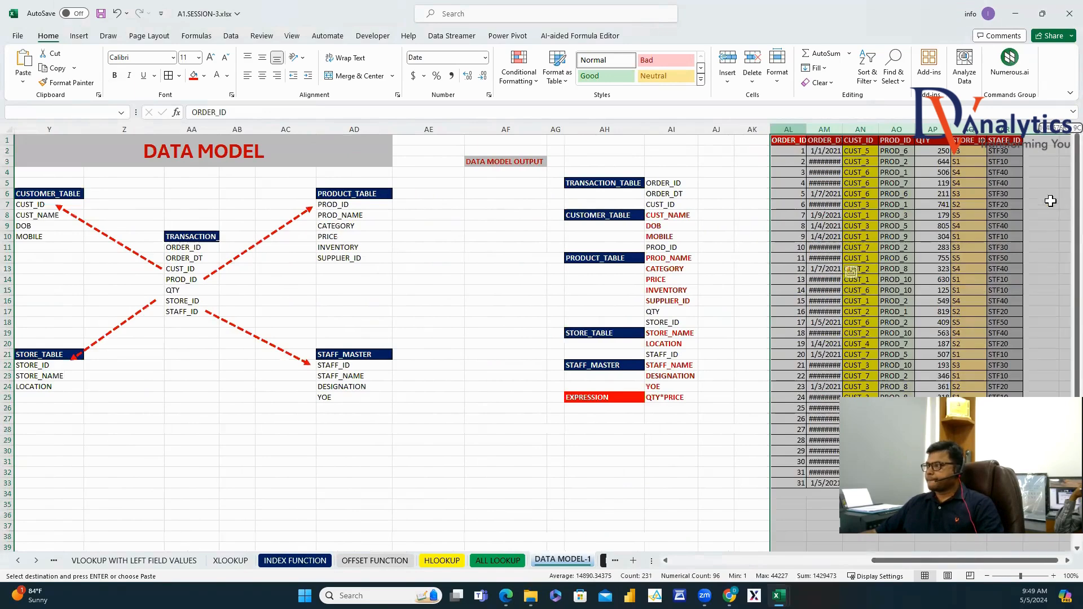
double_click(806, 130)
click(902, 247)
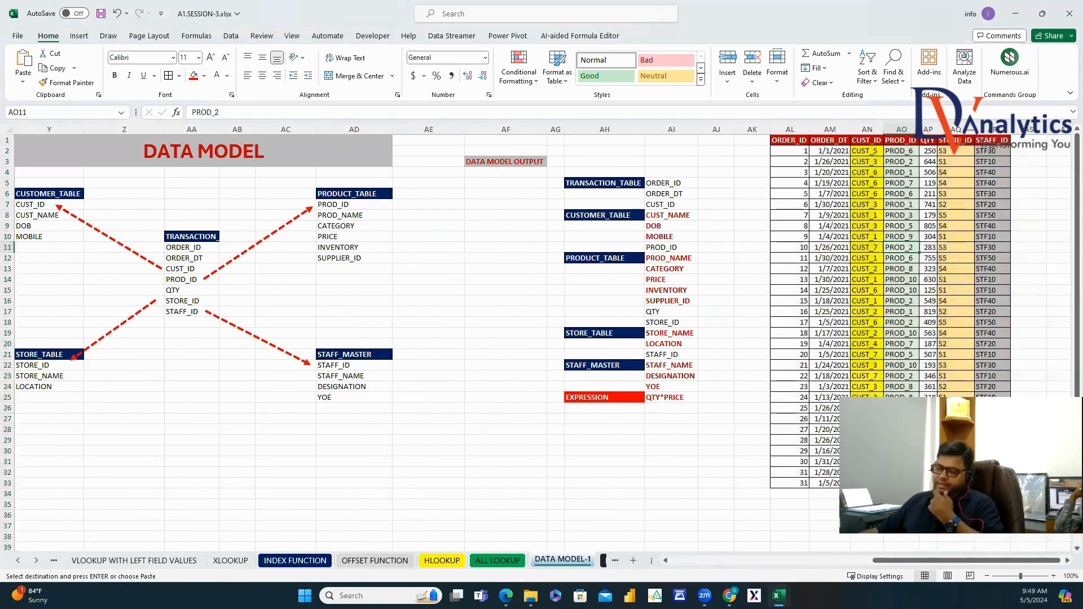
Copy the CUST_NAME, DOB and MOBILE headers from O5:Q5 into AS1:AU1.
drag(916, 560, 761, 559)
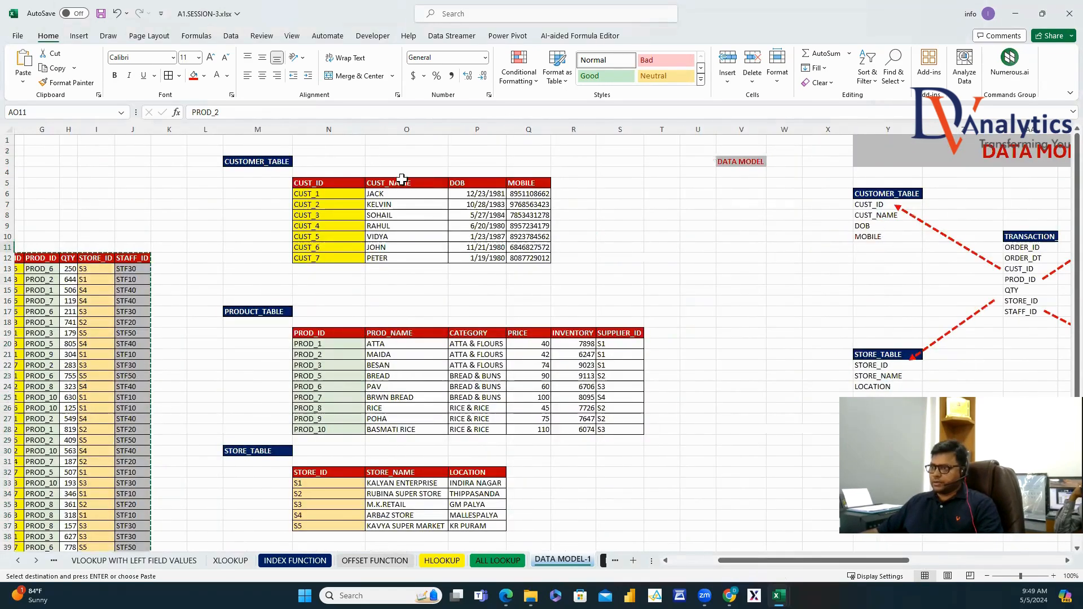
drag(401, 183, 406, 193)
drag(484, 198, 521, 185)
key(ctrl+c)
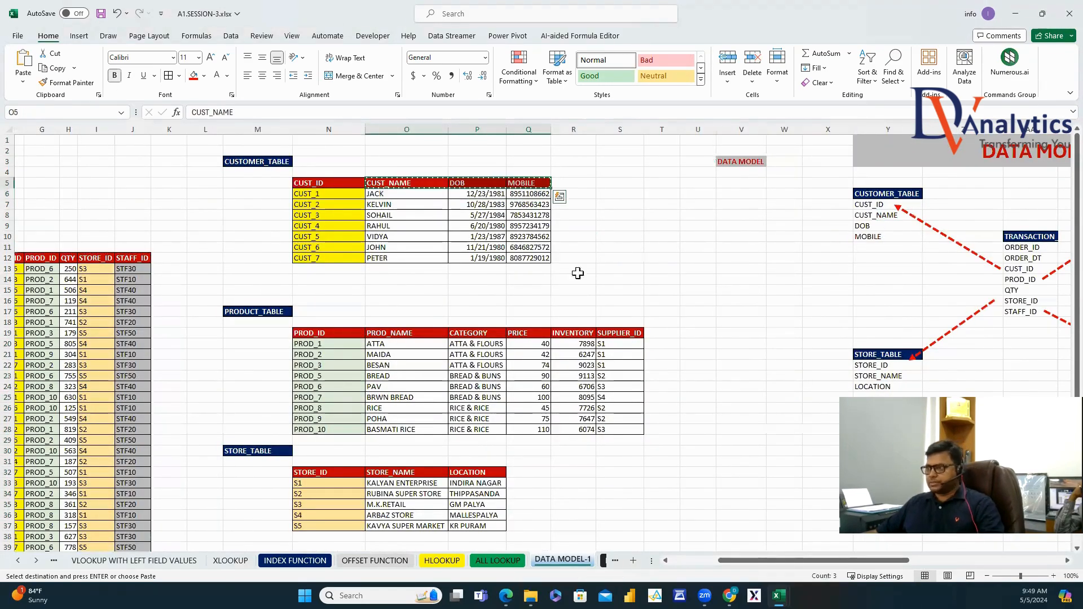
click(1058, 561)
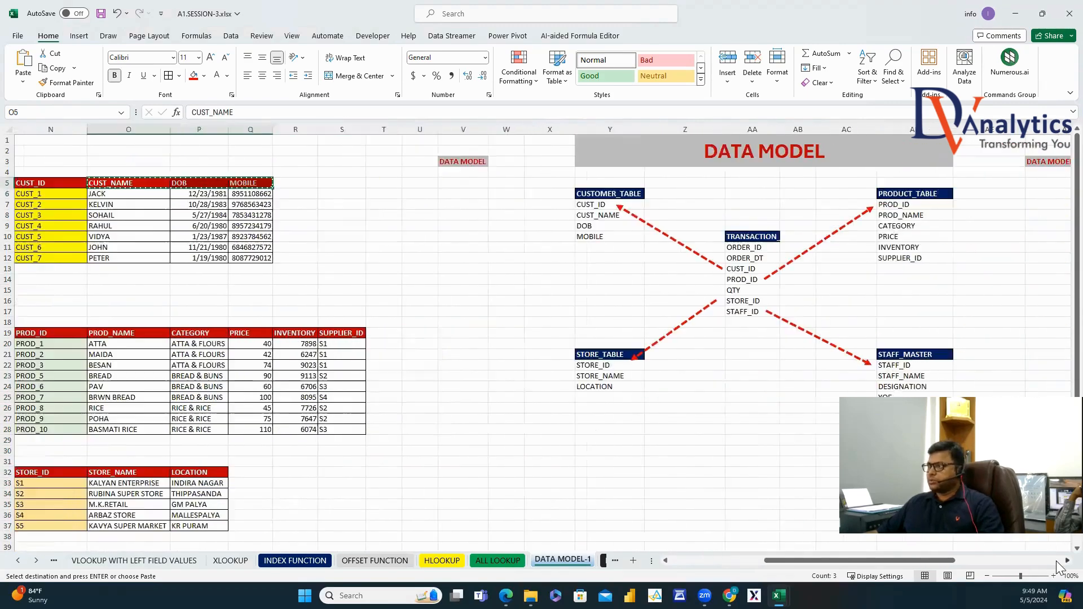
click(1057, 566)
click(729, 139)
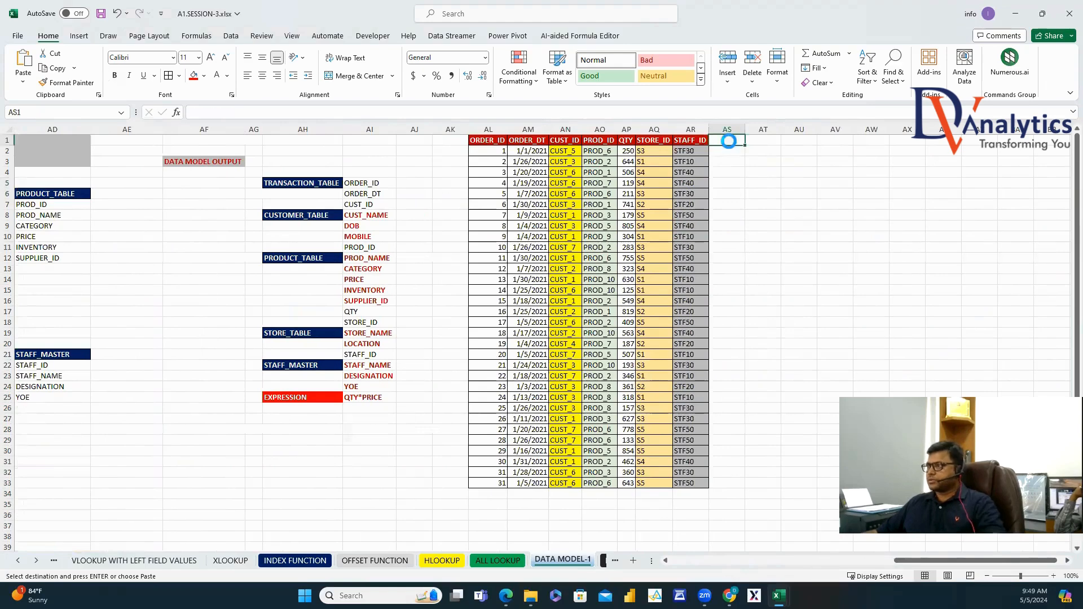
key(ctrl+v)
Start a VLOOKUP in AS2 using the order's CUST_ID and the customer table N5:Q12.
click(734, 153)
text(=VLO)
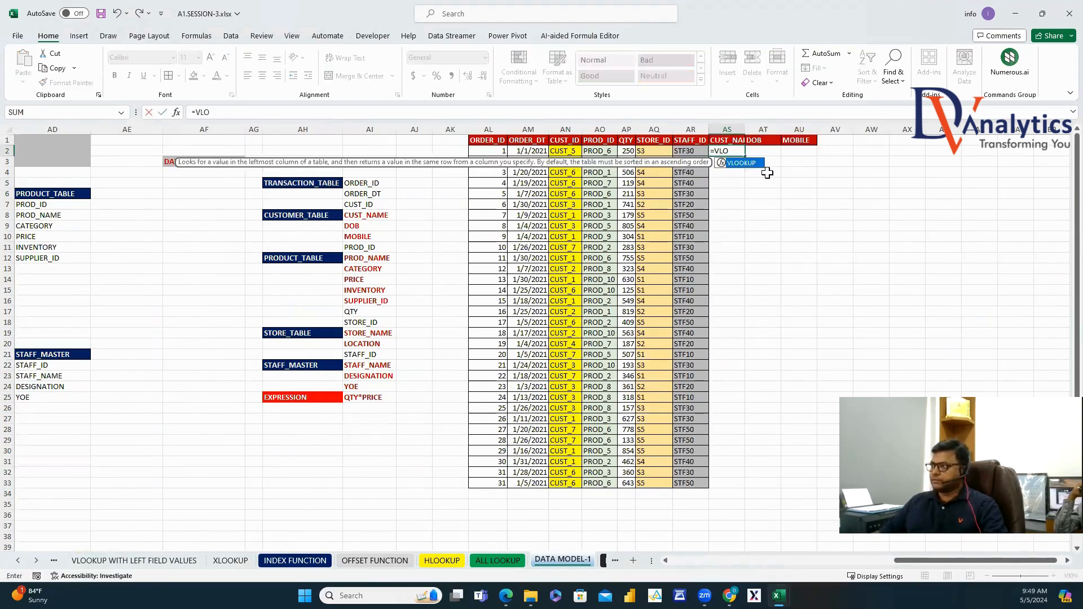
double_click(742, 163)
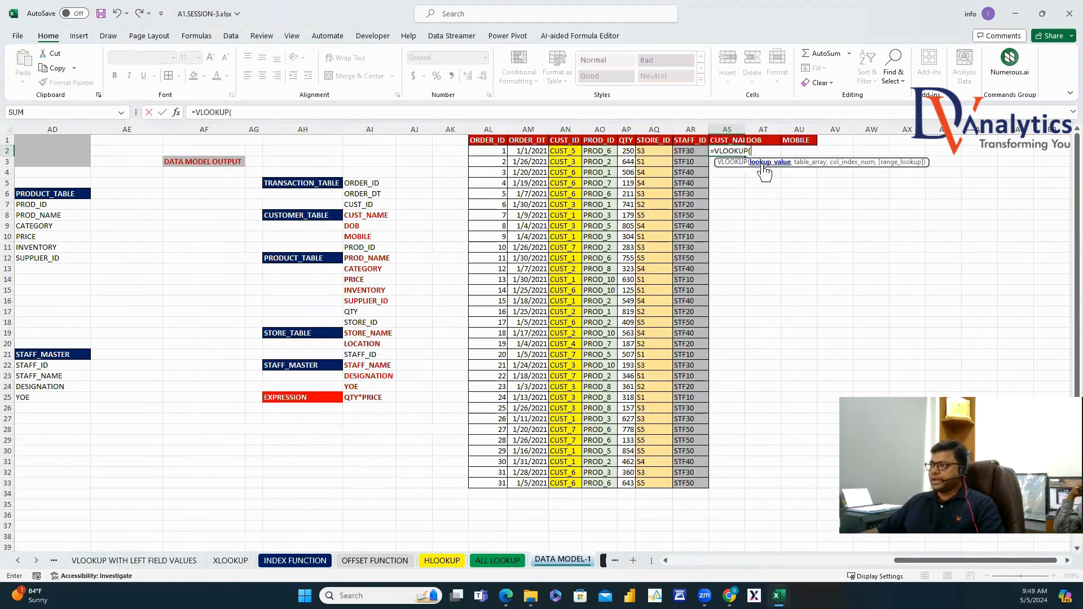
click(579, 154)
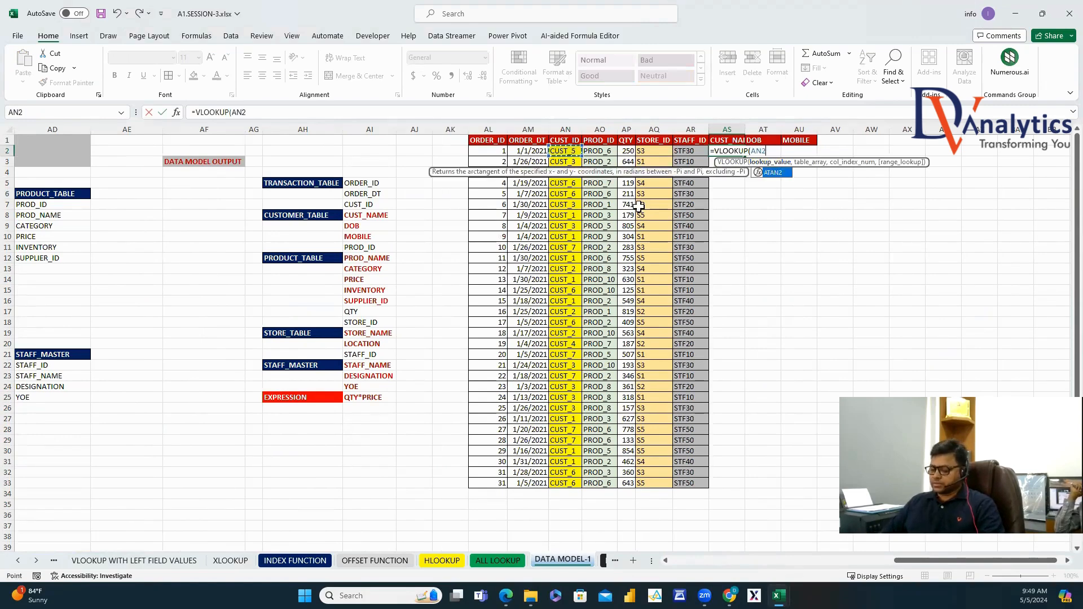
text(,)
drag(944, 558, 769, 559)
drag(384, 186, 559, 258)
Finish the formula with MATCH of AS1 against header row N5:Q5, exact match.
text(,MATCH()
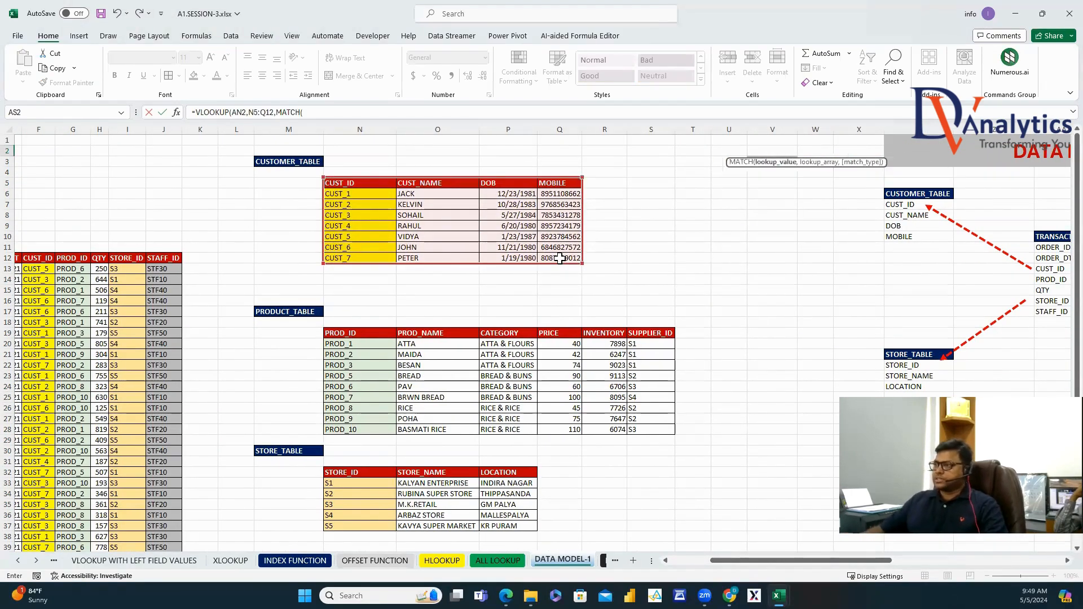
drag(835, 560, 995, 560)
click(1014, 141)
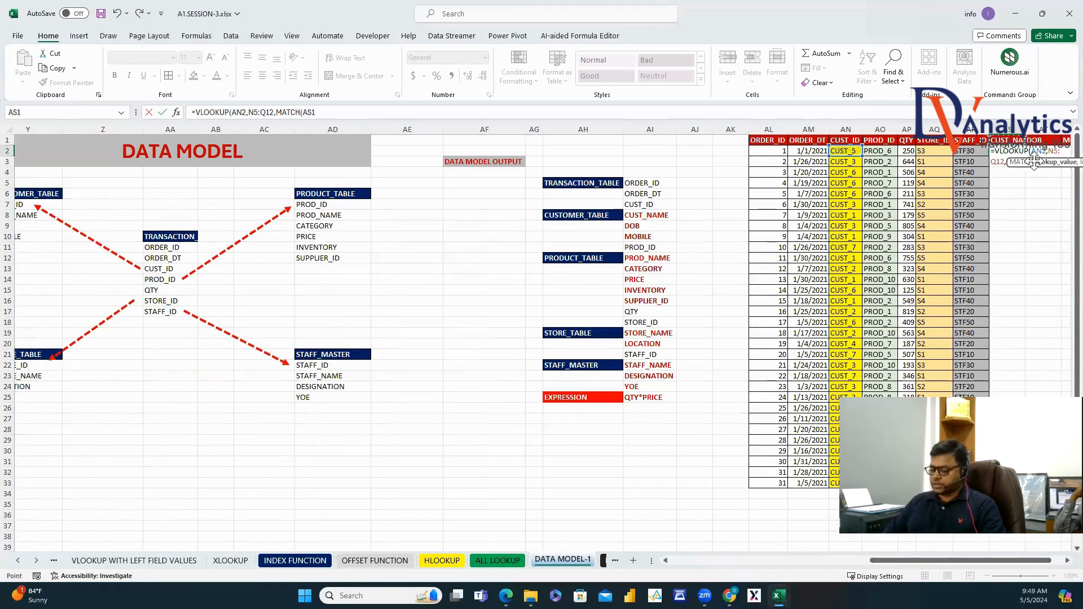
text(,)
drag(910, 561, 710, 560)
drag(584, 183, 787, 184)
text(,)
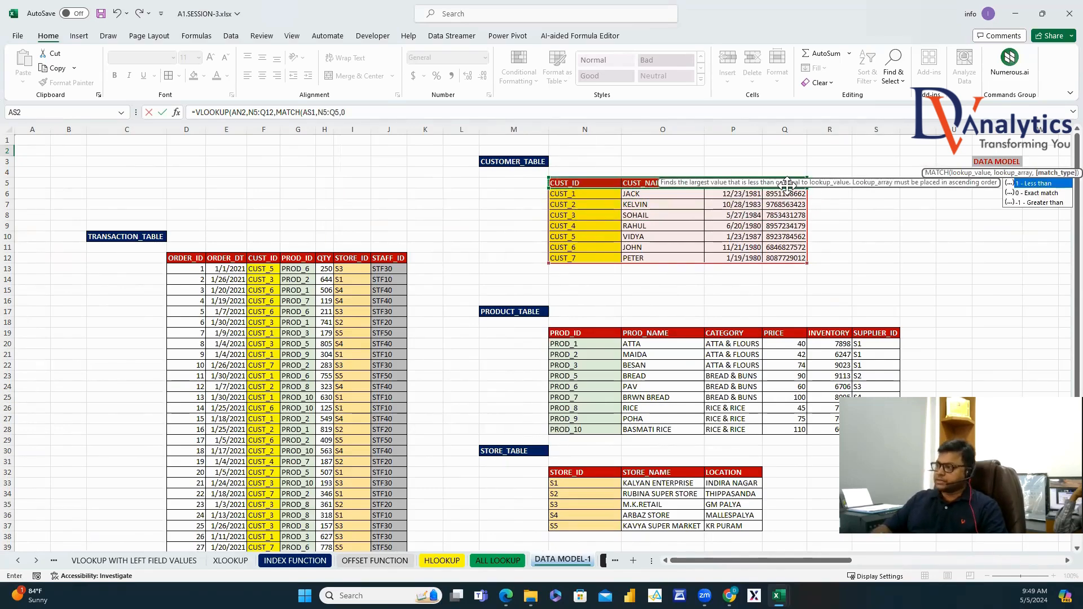
text(0),0)
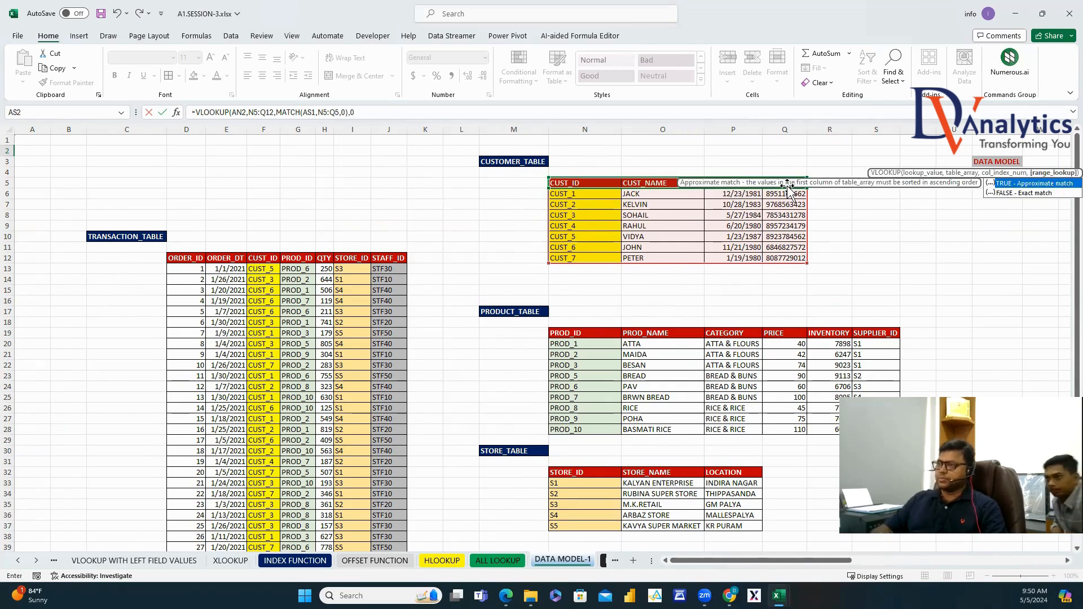
key(ctrl+Return)
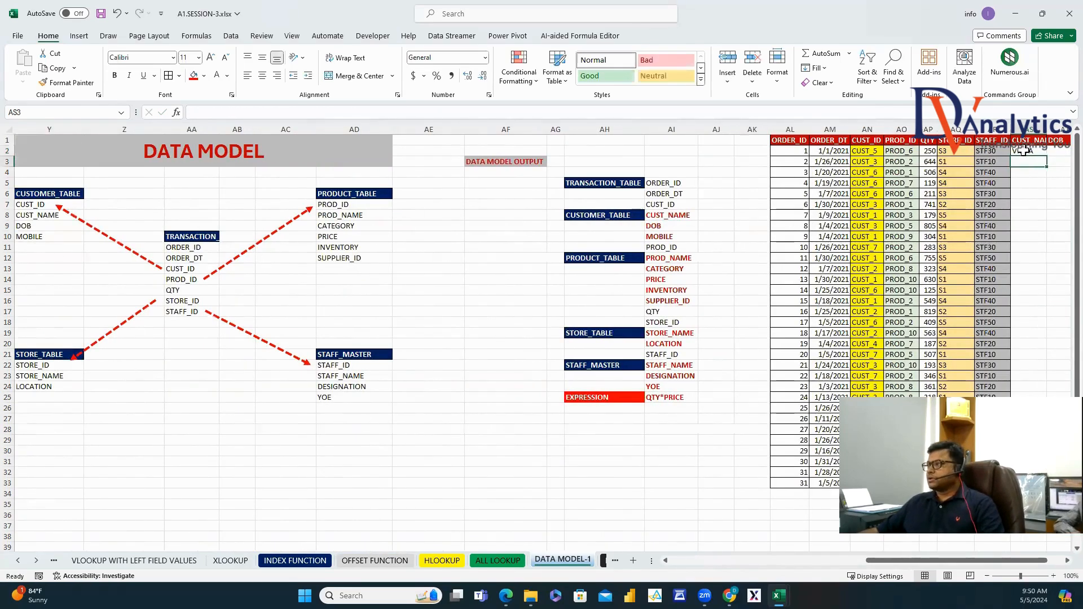
Lock the CUST_ID column, the customer table range and the header row with $ anchors.
click(232, 112)
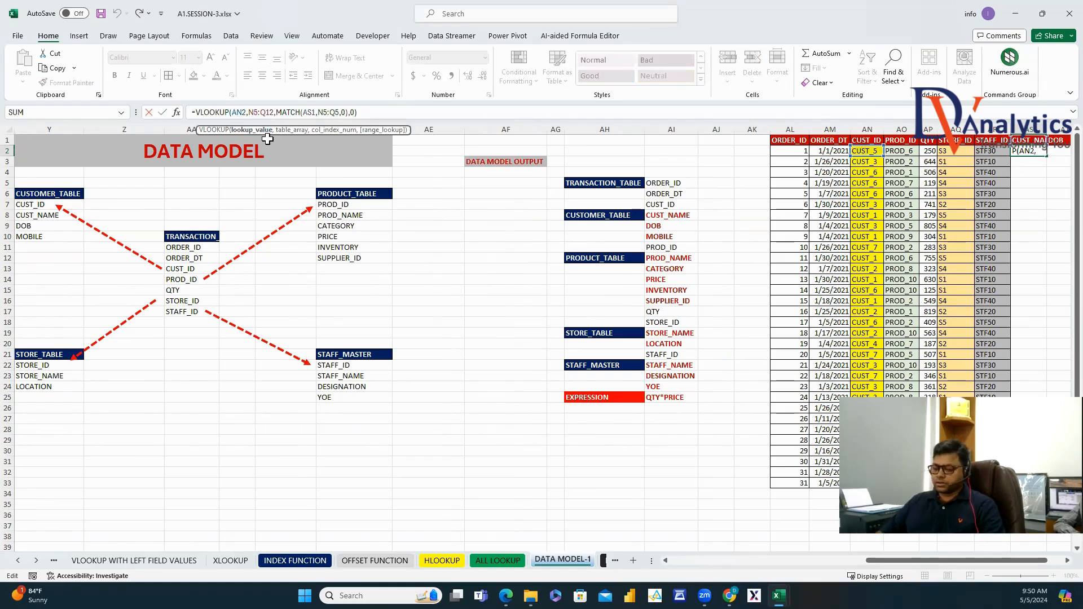
text($)
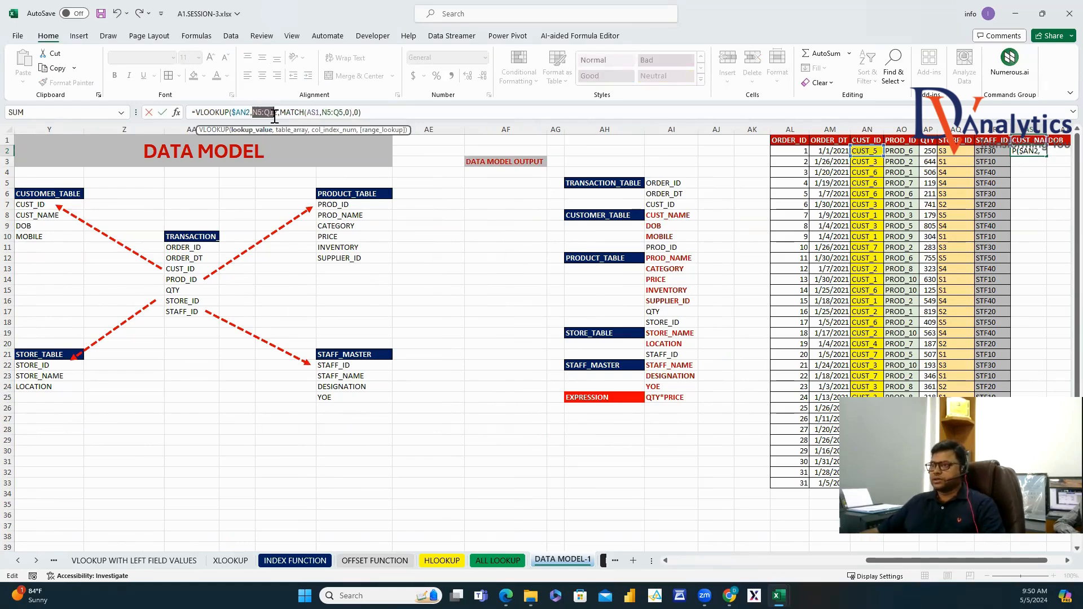
key(F4)
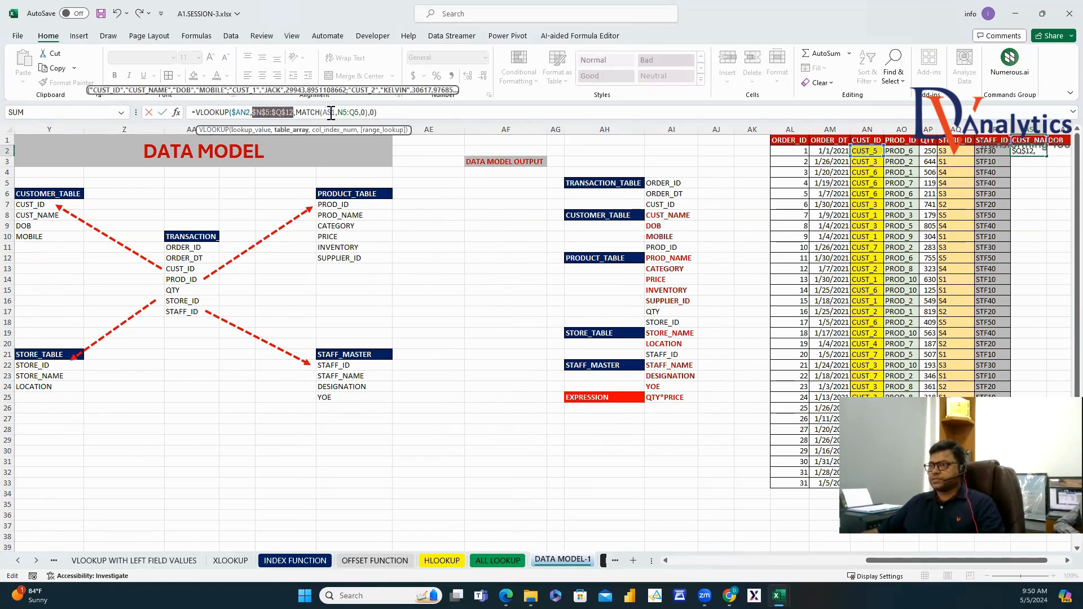
click(333, 112)
text($)
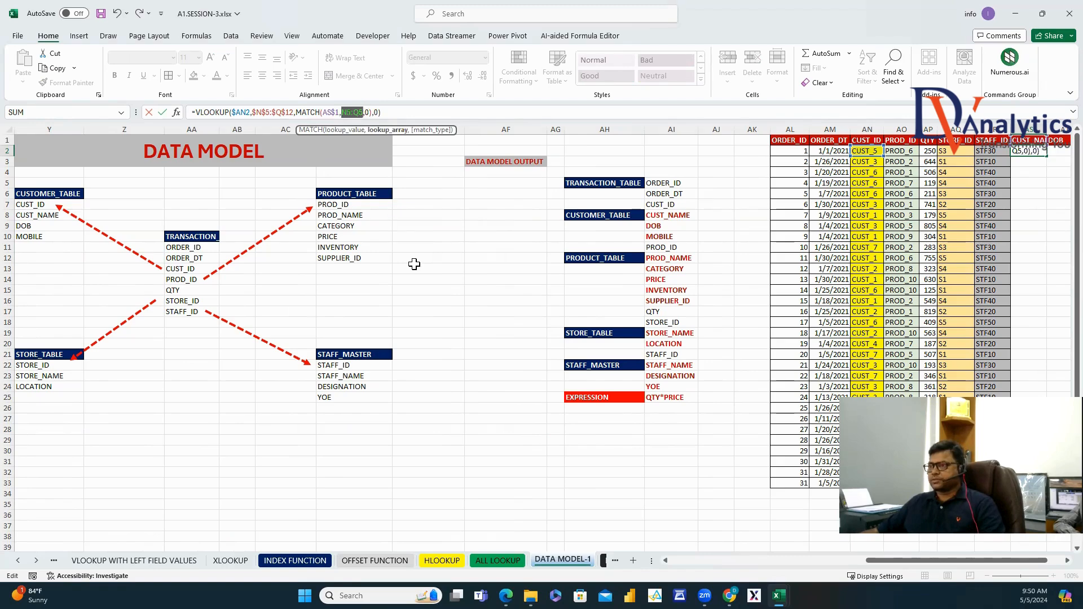
key(Return)
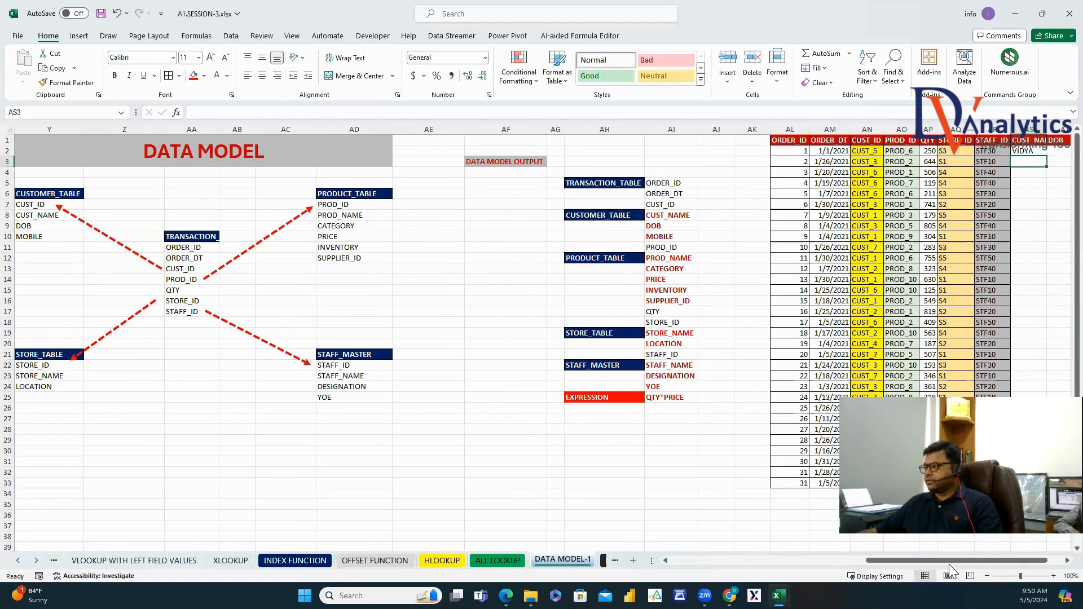
Fill the lookup formula across to AU2 and down all orders, then copy columns AS:AU.
drag(969, 566, 1045, 550)
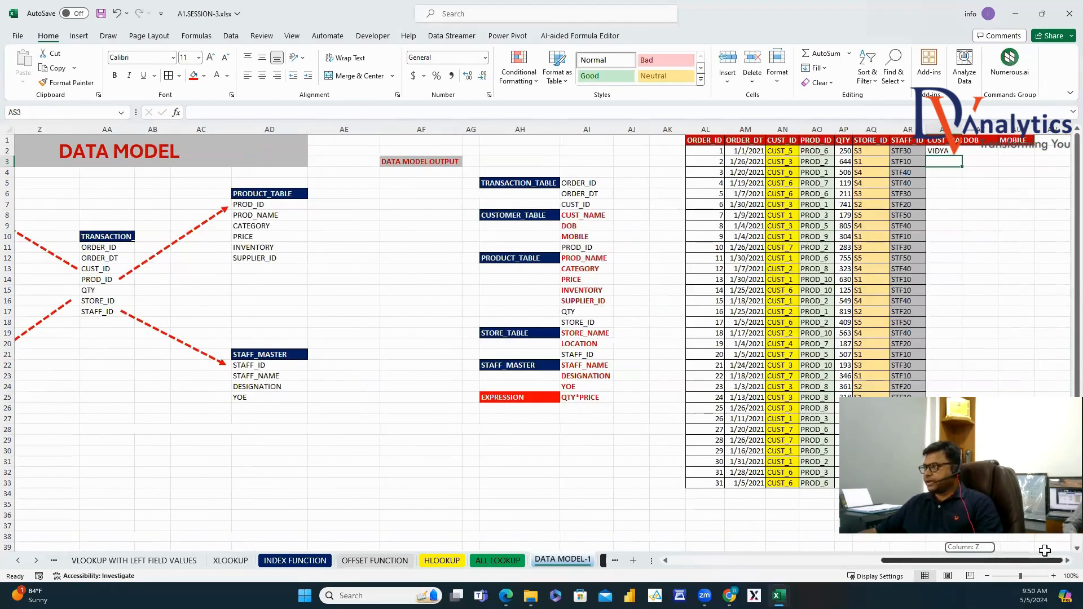
click(948, 151)
drag(962, 156, 1033, 162)
double_click(1035, 157)
drag(942, 129, 1015, 129)
key(ctrl+c)
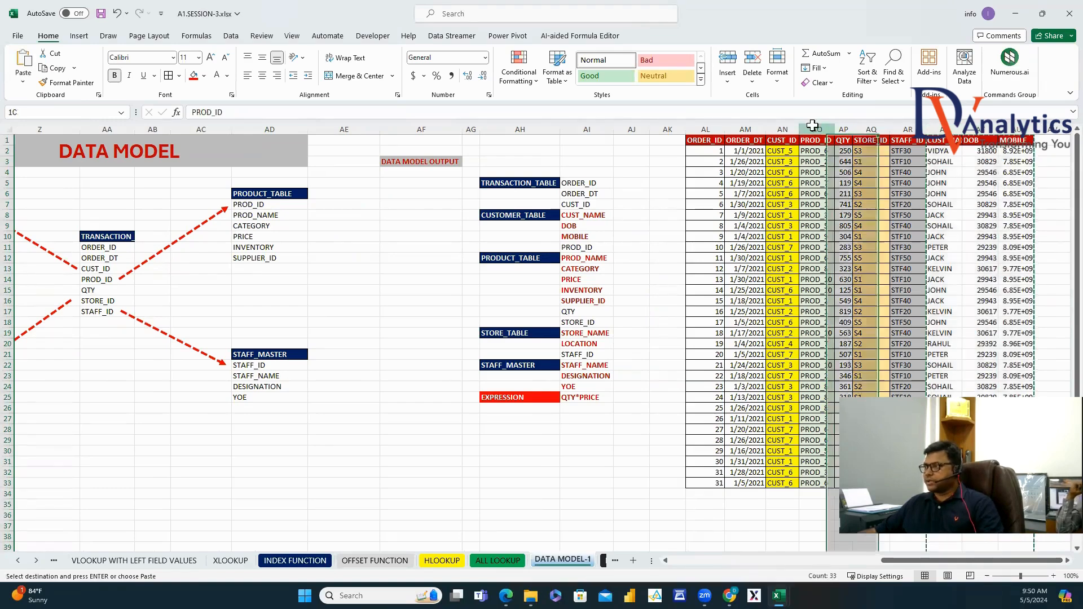
Insert the customer columns after CUST_ID at column AO and autofit them.
right_click(820, 129)
click(862, 240)
click(827, 208)
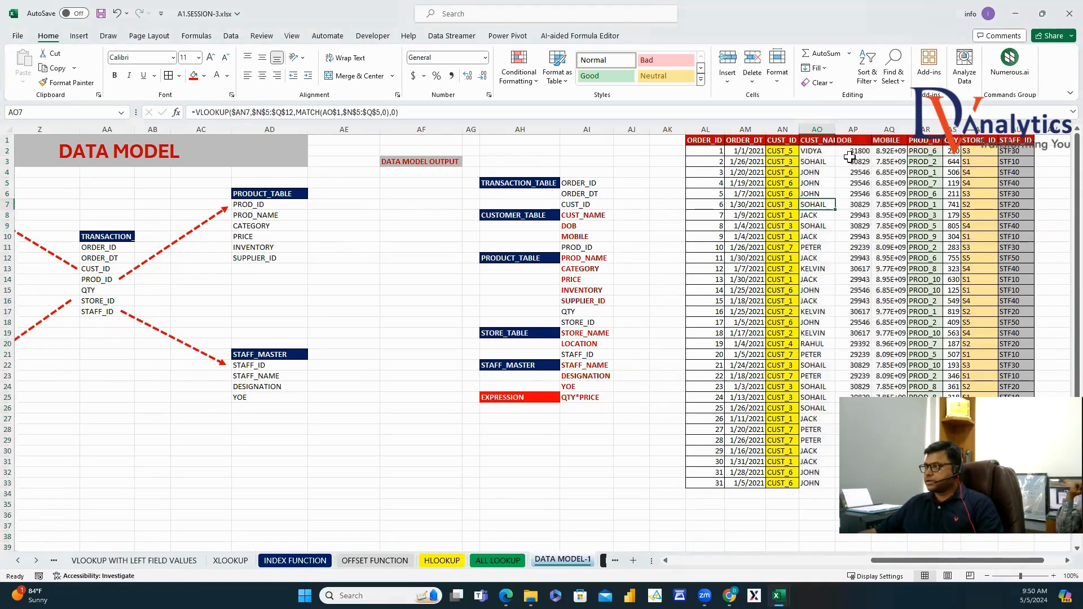
drag(817, 129, 857, 474)
double_click(835, 129)
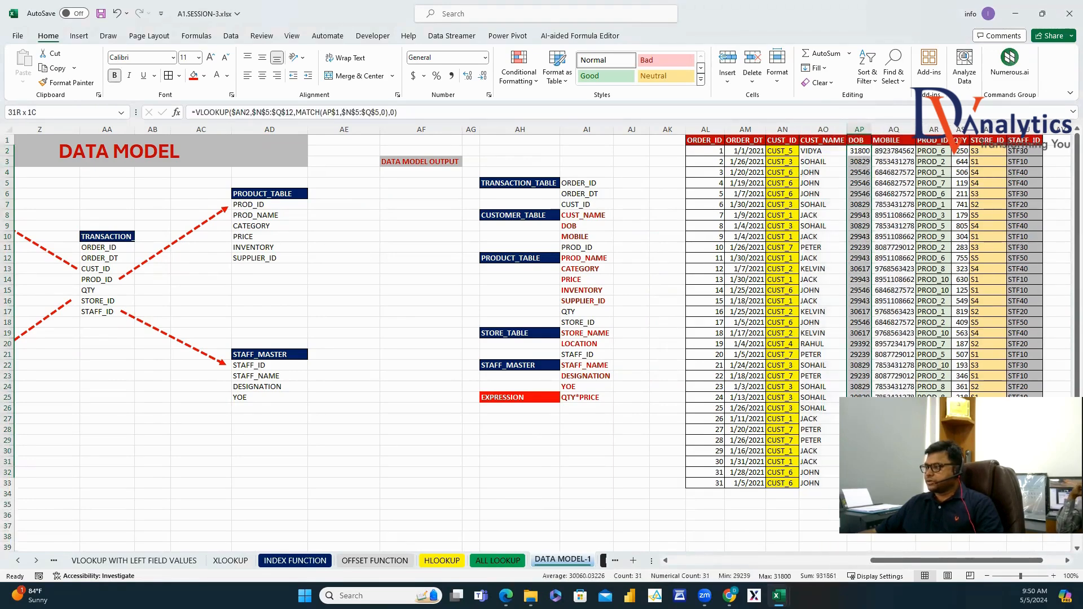
Format the DOB column with a Date number format.
right_click(858, 202)
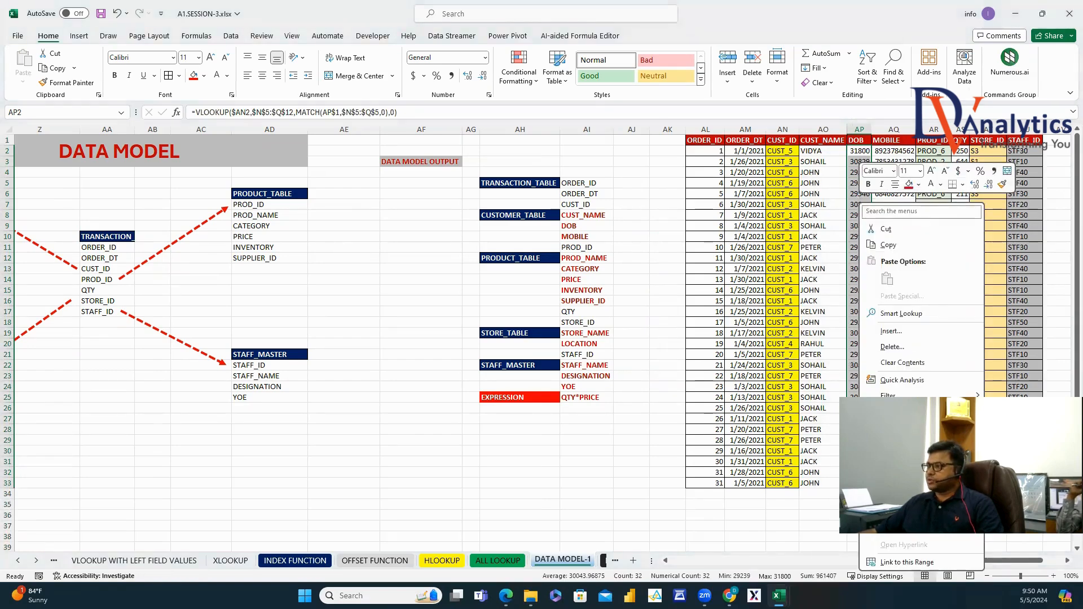
click(903, 485)
click(473, 252)
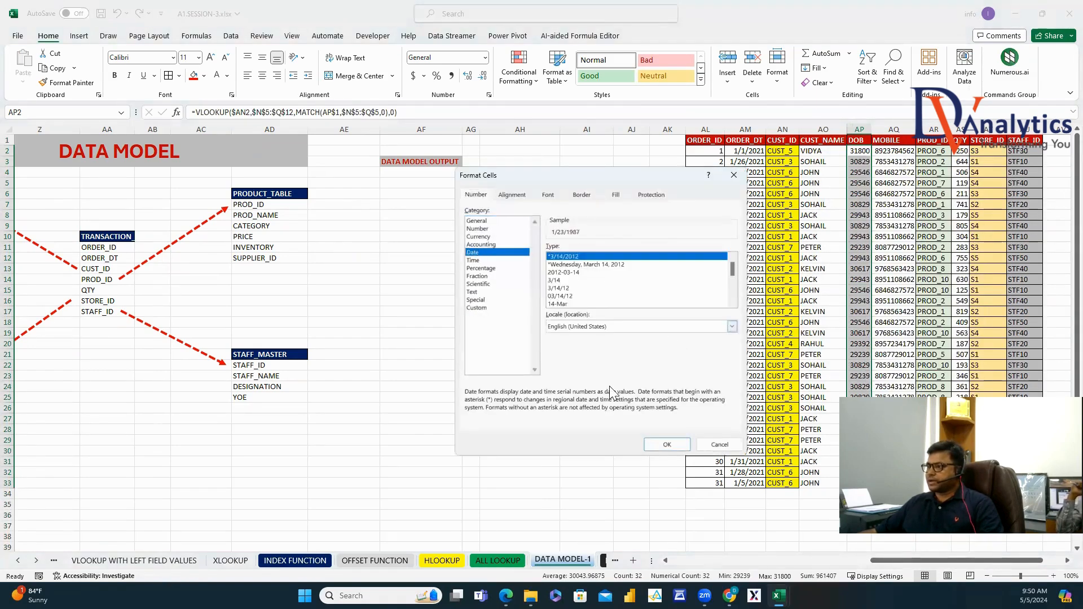
click(667, 444)
click(912, 344)
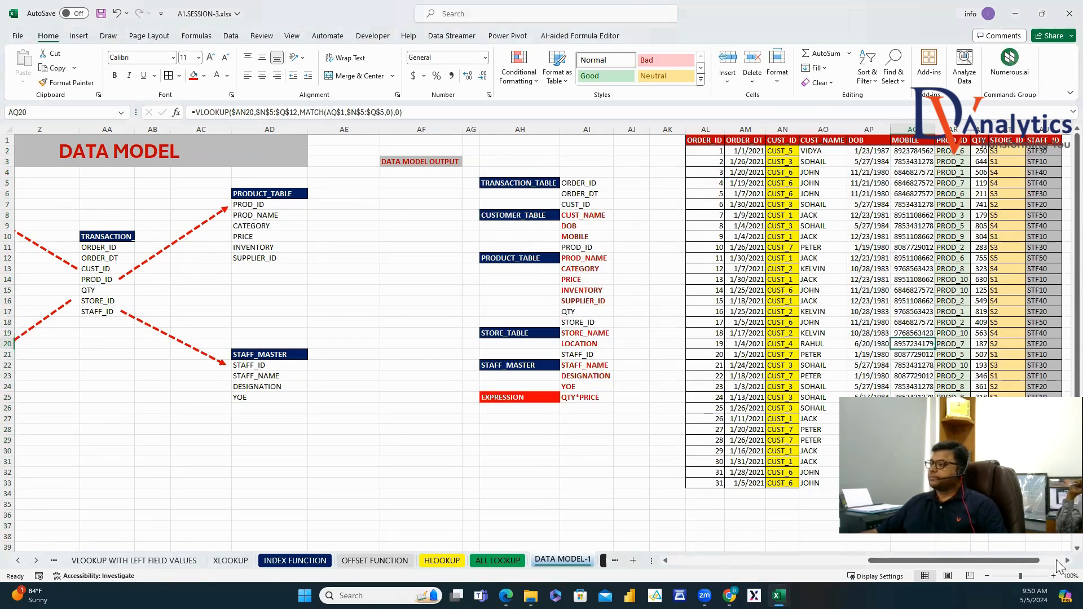
drag(975, 554, 802, 554)
Copy the product headers PROD_NAME to SUPPLIER_ID from O19:S19 into AV1.
drag(527, 332, 739, 333)
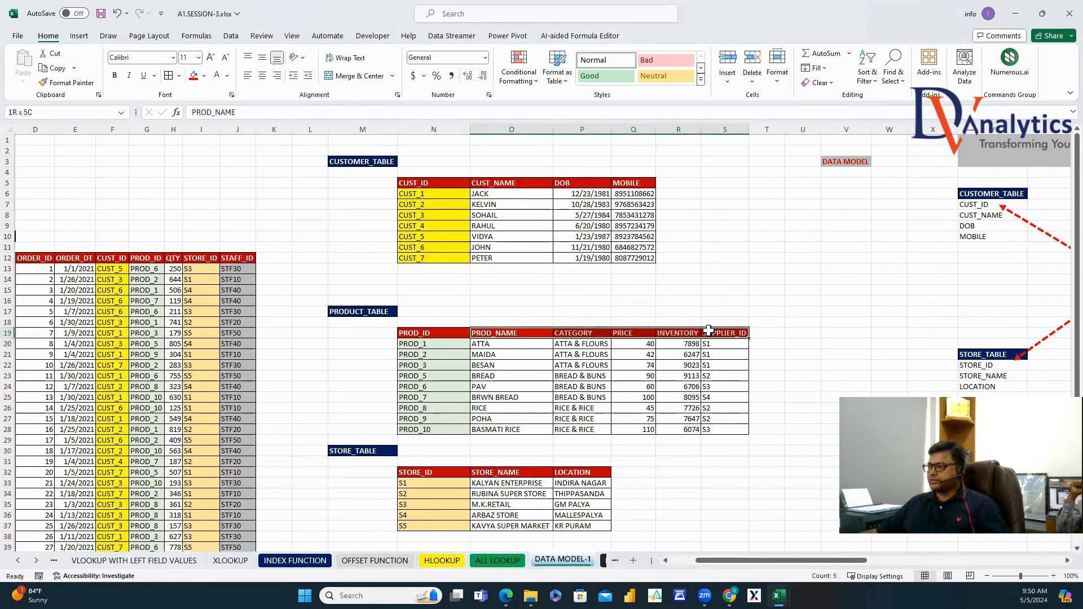
key(ctrl+c)
drag(795, 562, 985, 562)
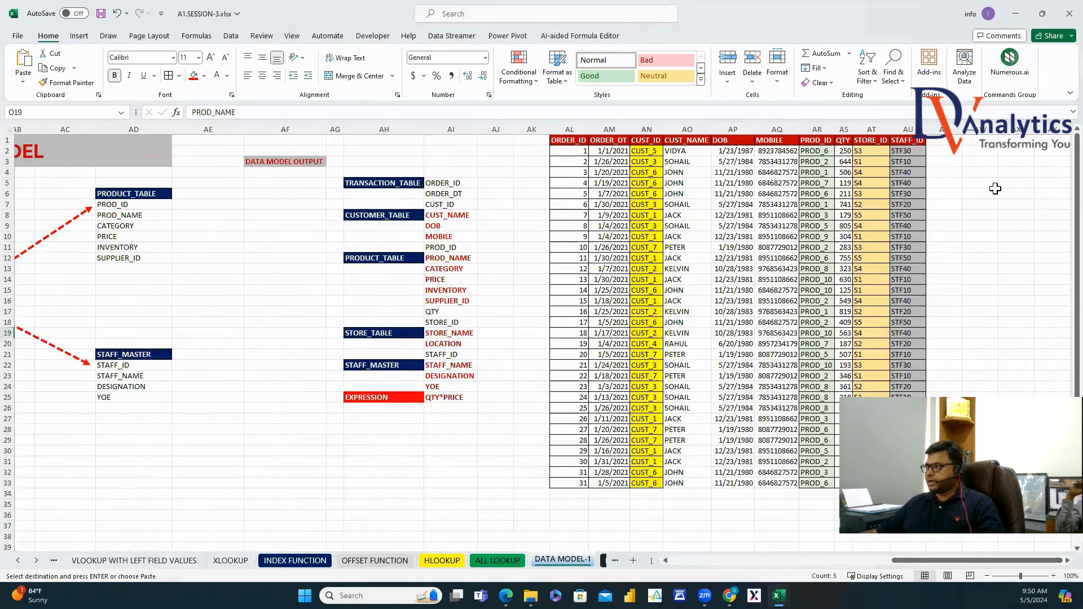
click(943, 140)
key(ctrl+v)
Move the pasted product header columns to sit right after PROD_ID.
drag(950, 127, 1015, 166)
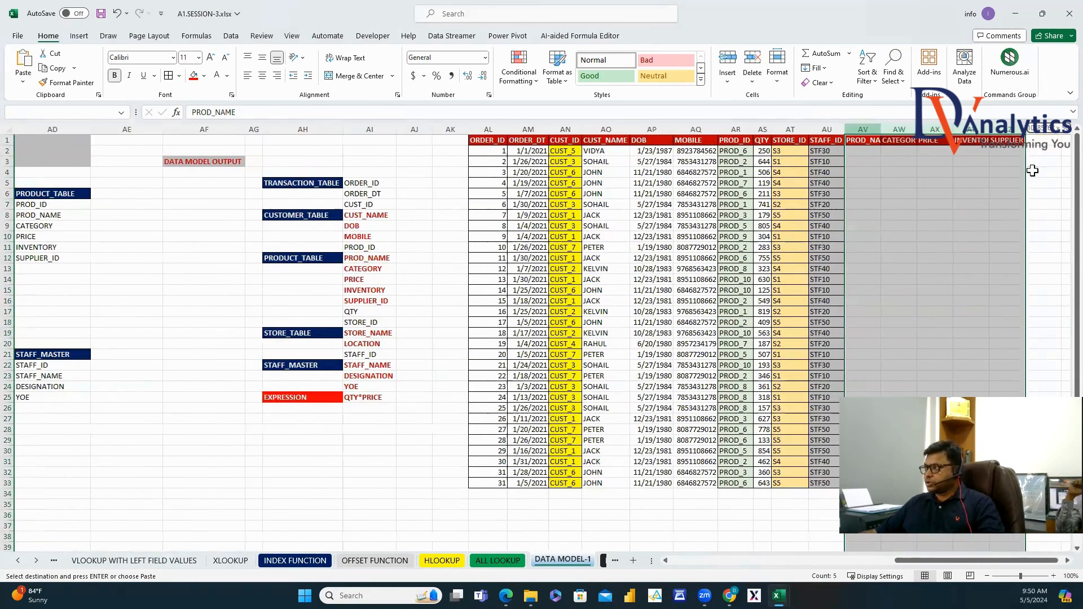
key(ctrl+c)
drag(763, 129, 899, 129)
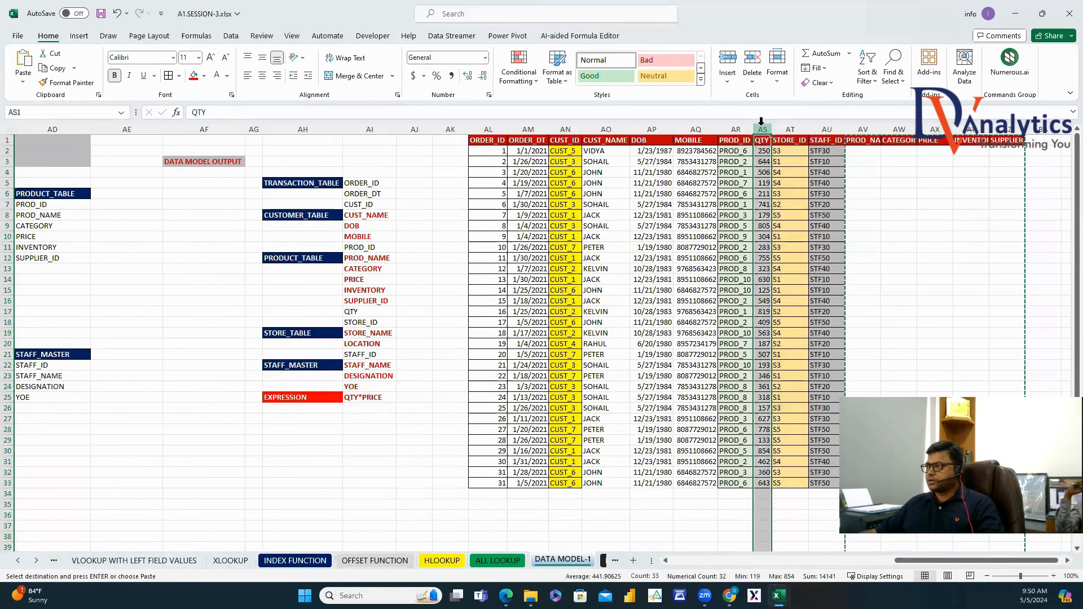
right_click(763, 128)
click(827, 249)
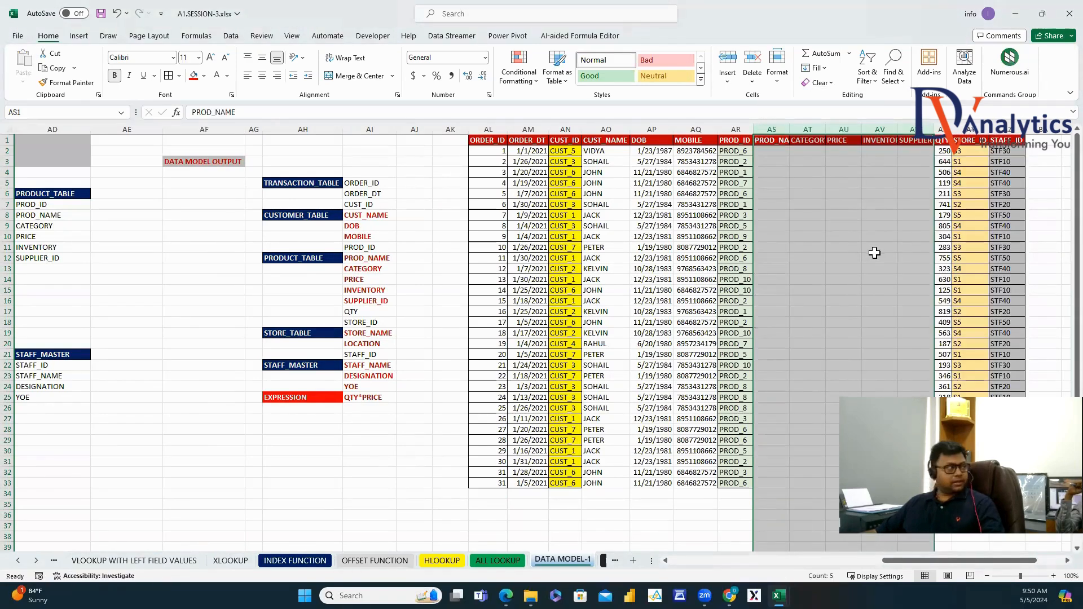
Start a VLOOKUP in AS2 looking up PROD_ID from AR2 in the product table N19:S28.
click(771, 151)
text(=)
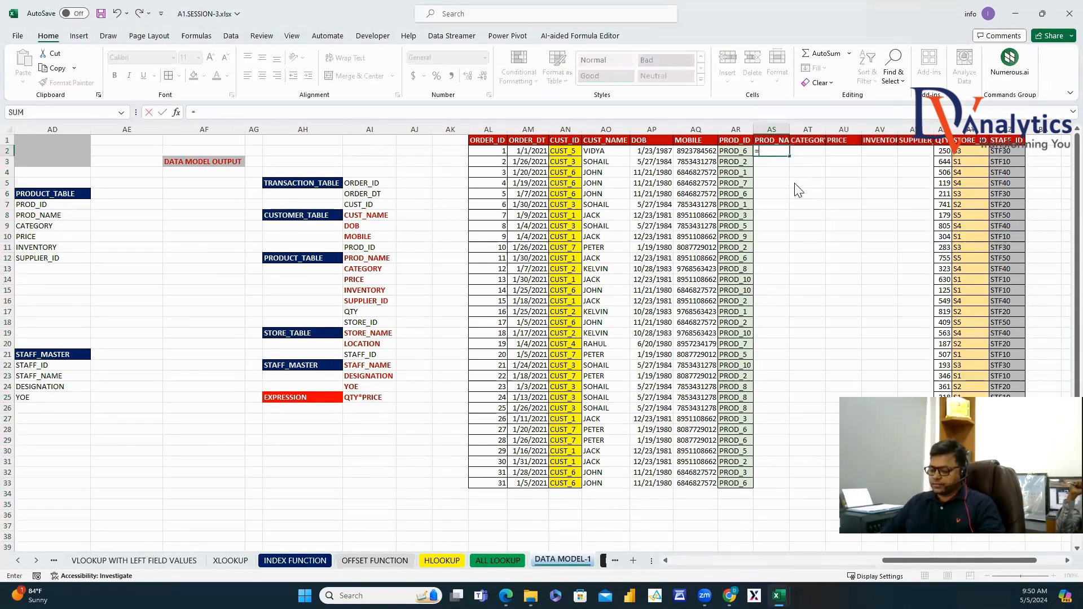
text(VLO)
double_click(788, 163)
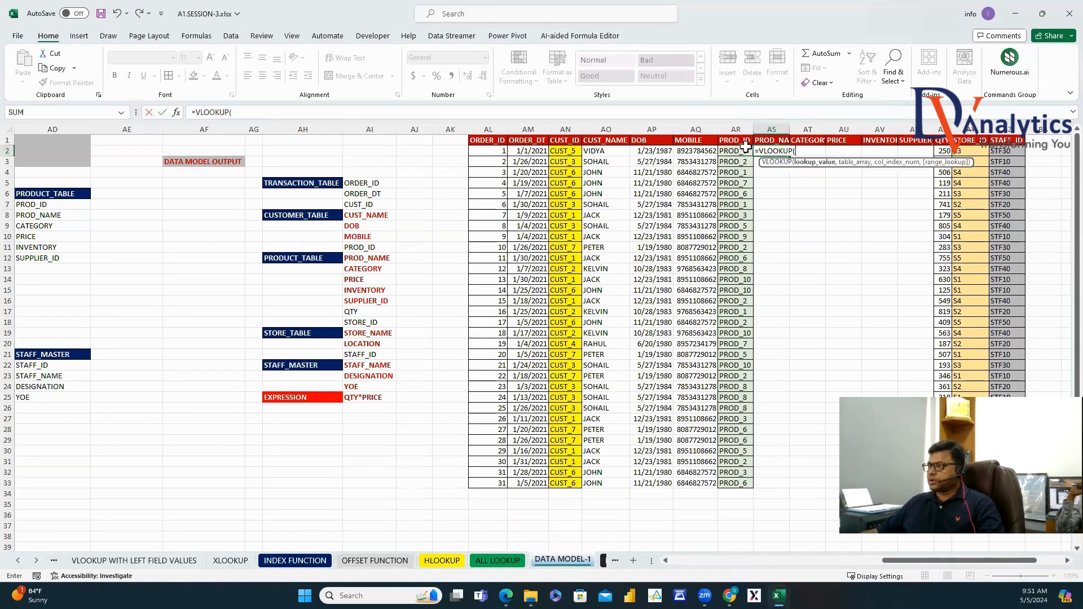
click(735, 150)
text(,)
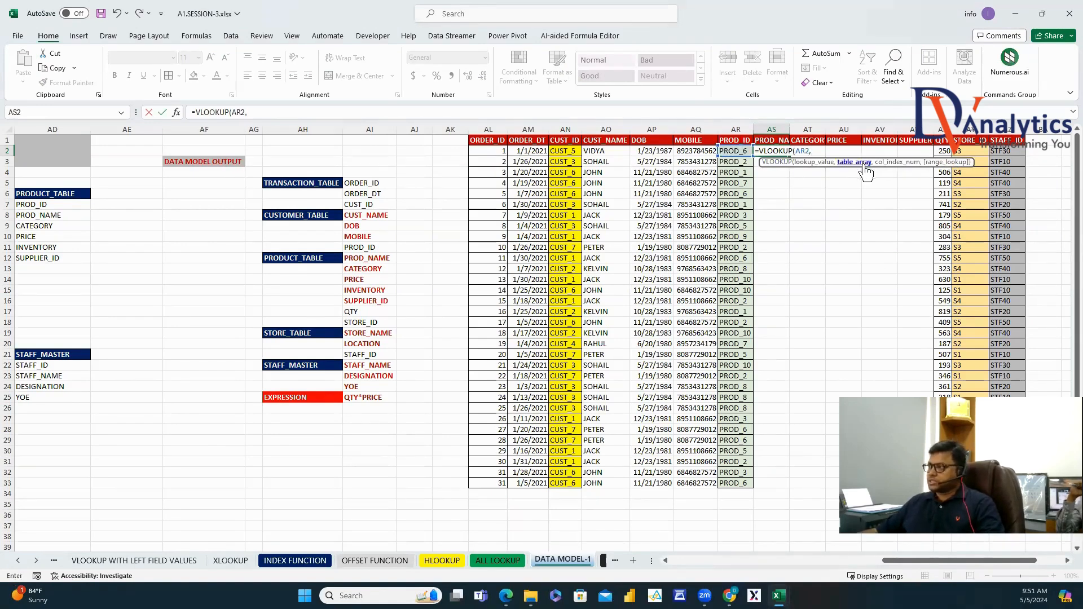
drag(896, 563, 755, 563)
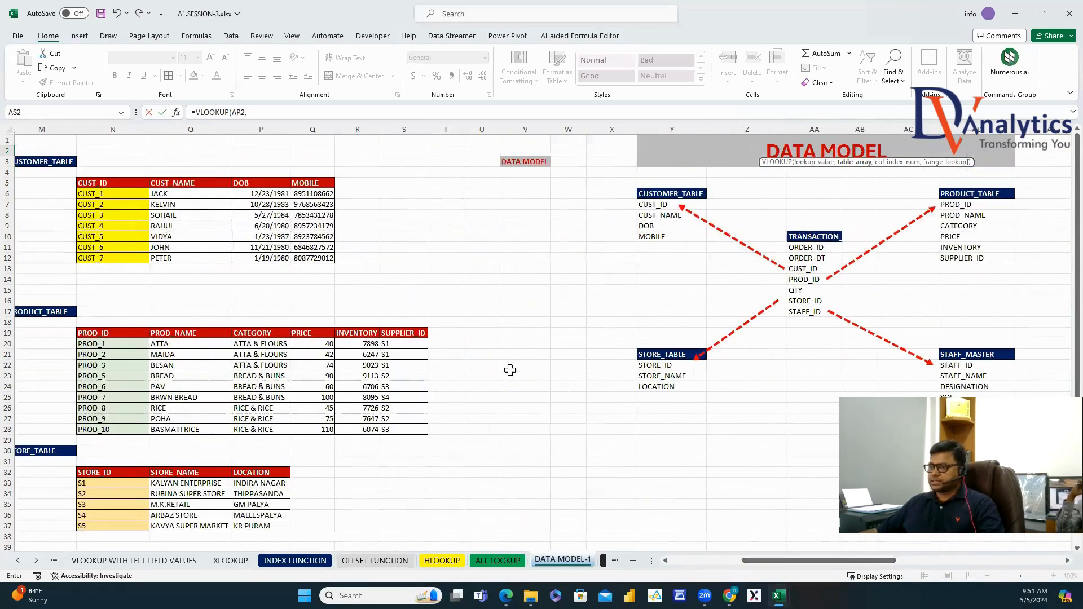
scroll(345, 311, down, 2)
drag(130, 273, 393, 363)
Complete it with MATCH(AS1, N19:S19, 0) as column index and exact match.
text(,MATCH()
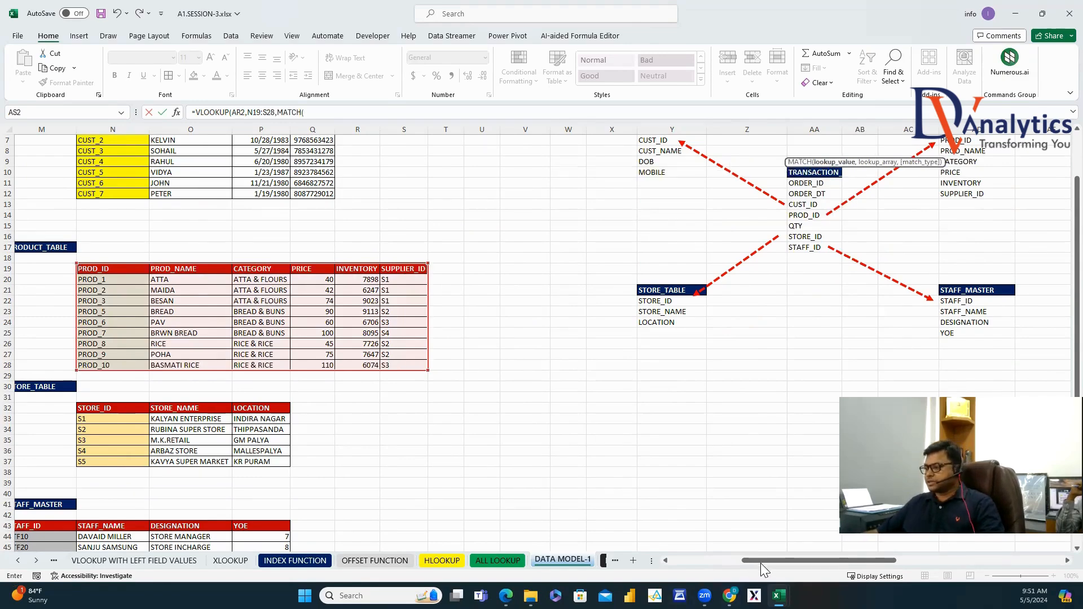
drag(760, 563, 903, 563)
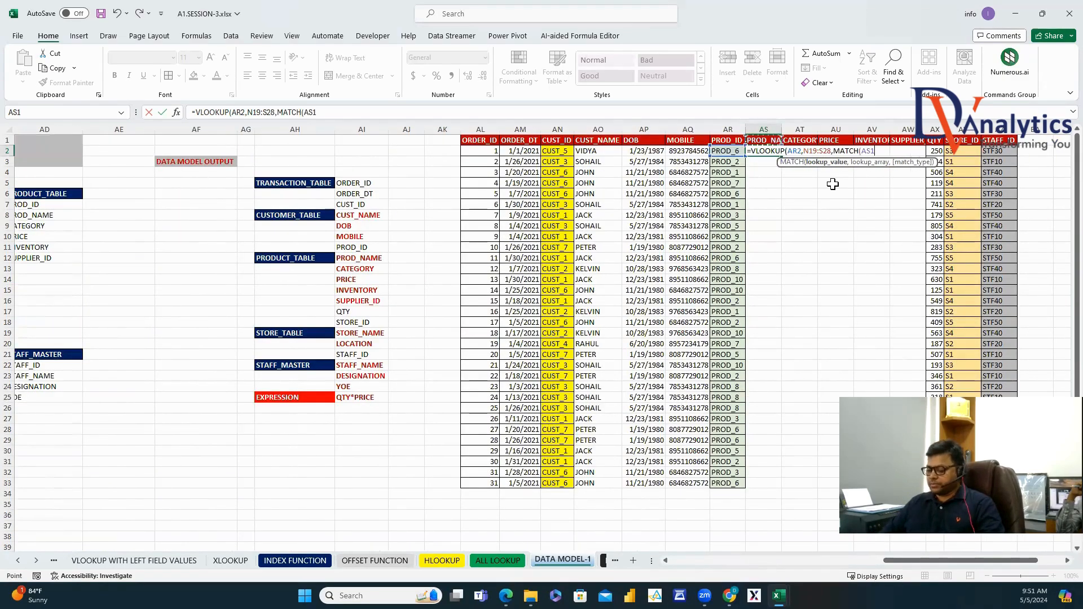
text(,)
scroll(841, 266, down, 2)
drag(899, 563, 741, 563)
drag(220, 269, 501, 267)
text(,0),)
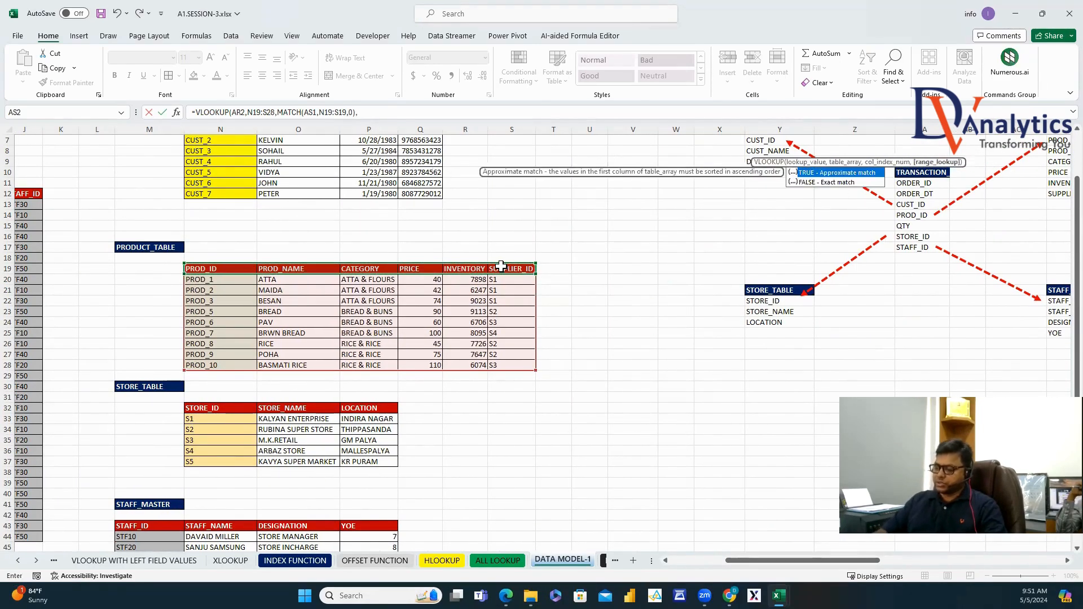
text())
key(Return)
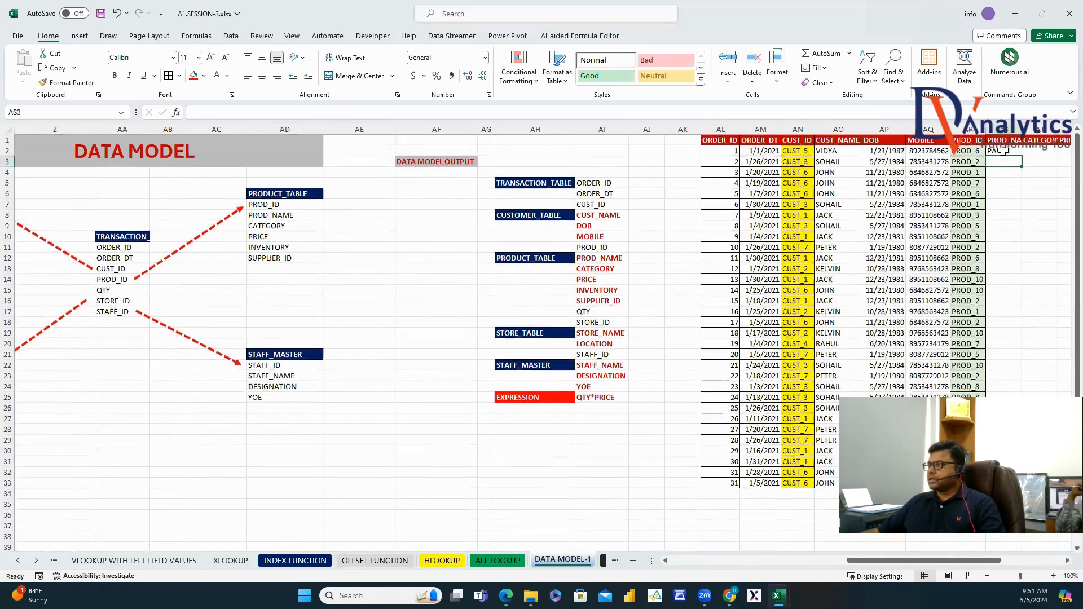
Lock the PROD_ID column, product table range and header row in AS2's formula with $ anchors.
key(Up)
click(234, 111)
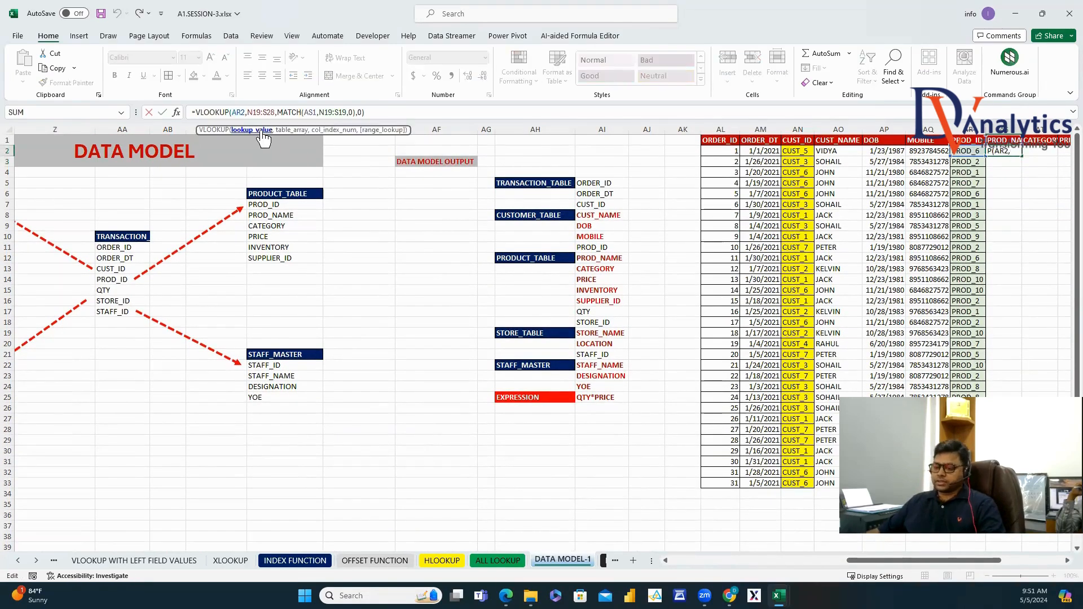
text($)
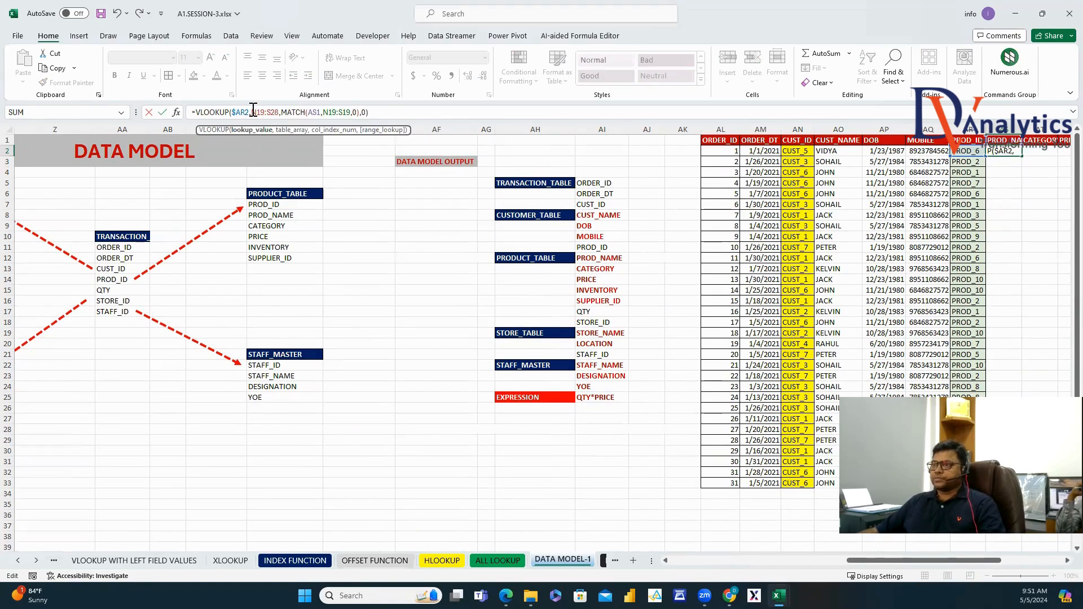
key(F4)
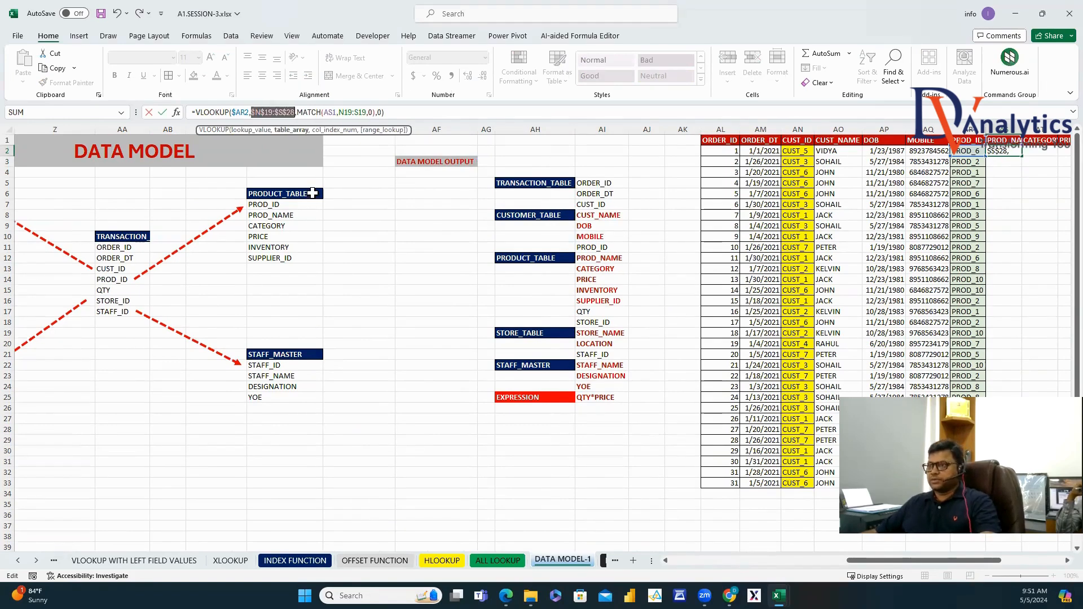
click(334, 112)
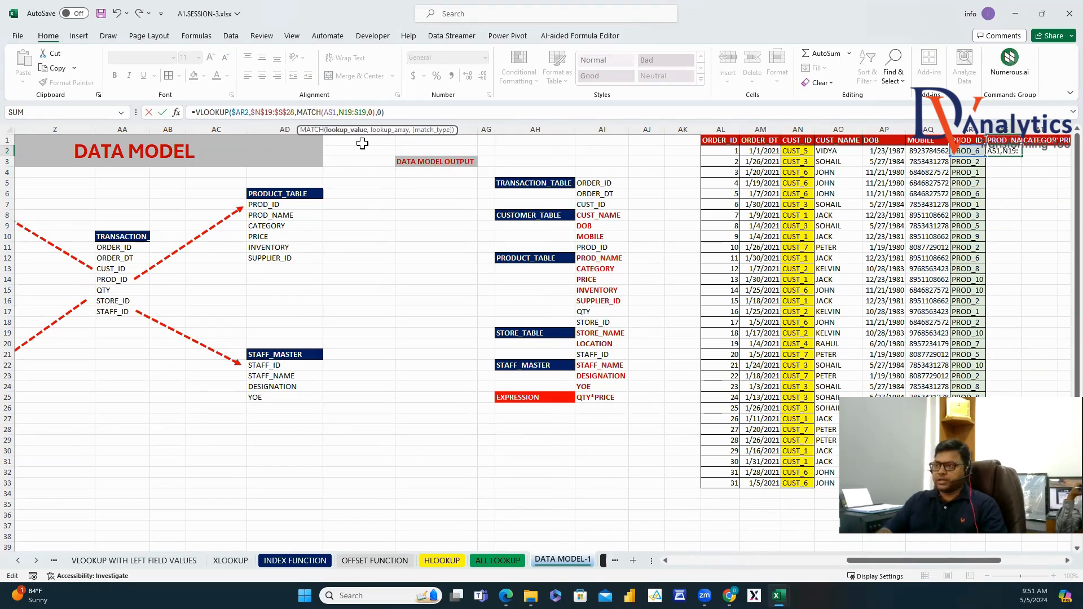
text($)
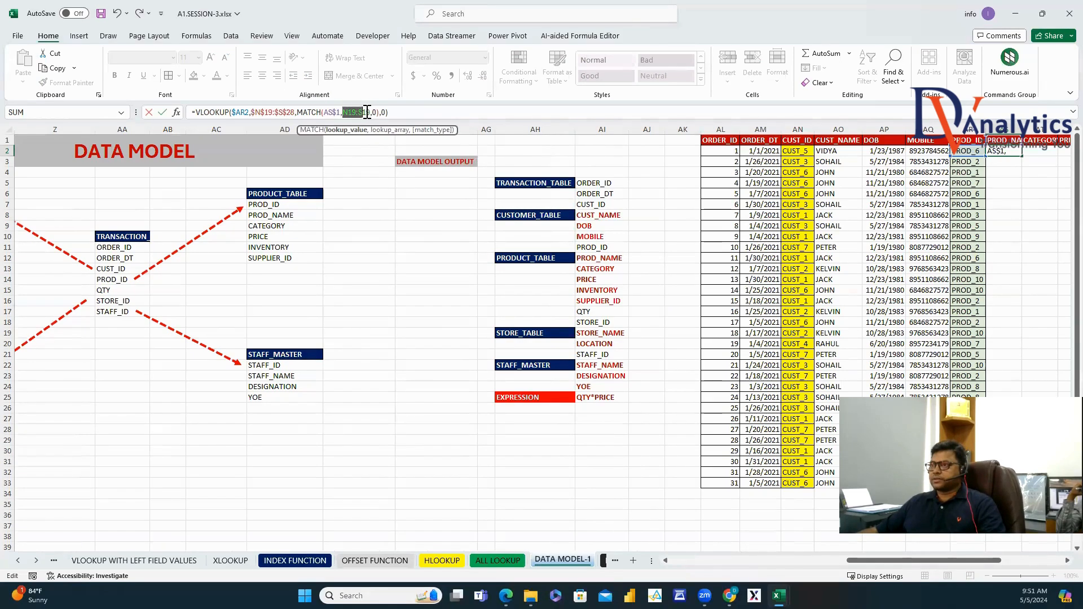
key(Return)
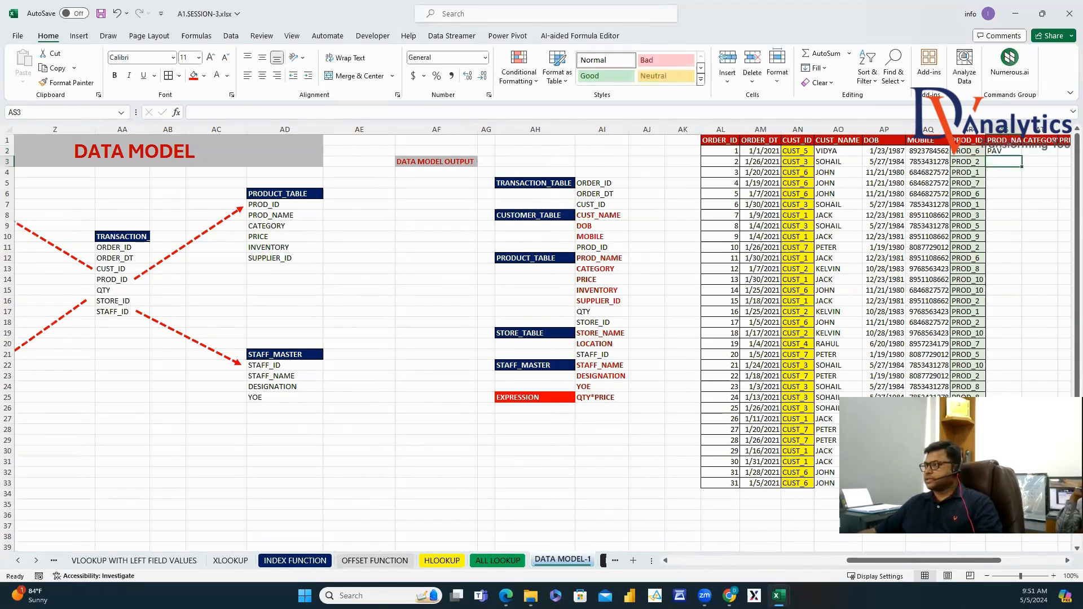
Fill the product lookup across to AW2 and down to row 33, then autofit columns AS:AW.
drag(996, 561, 1058, 560)
click(605, 151)
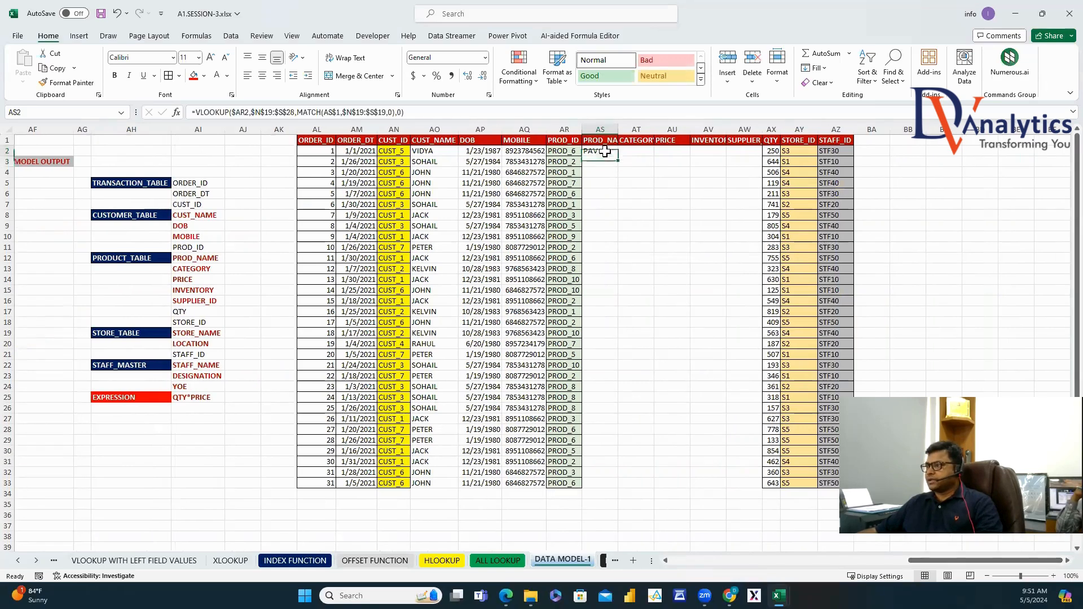
drag(623, 160, 763, 158)
double_click(762, 157)
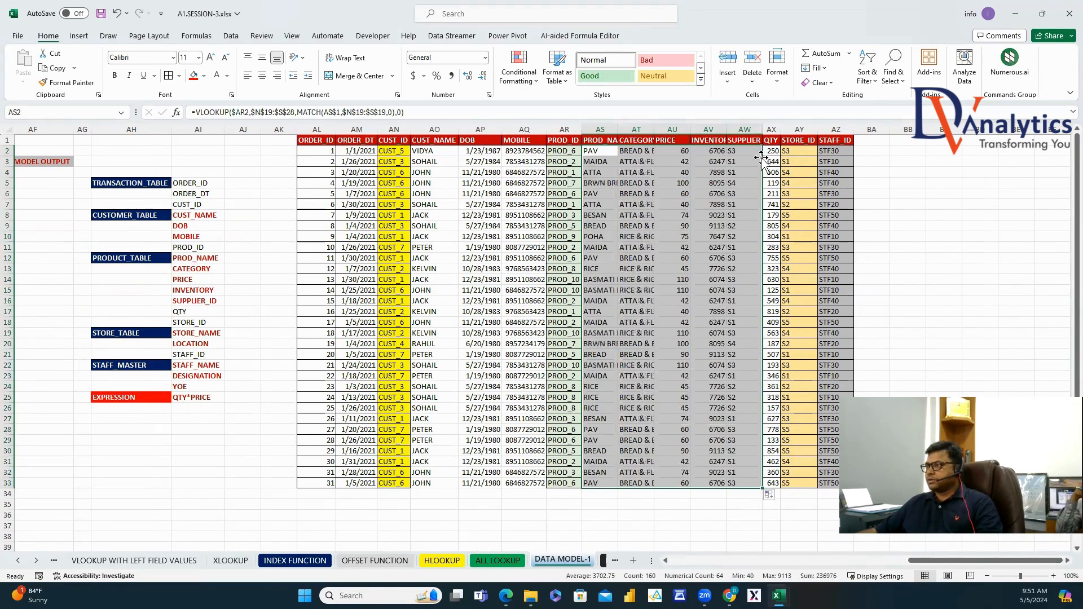
drag(612, 129, 744, 129)
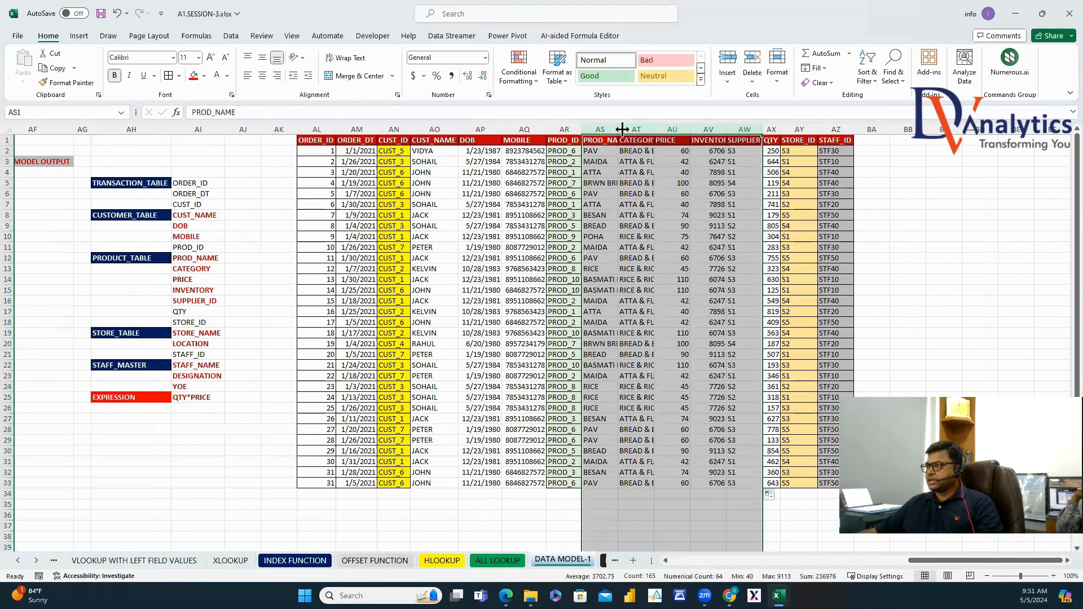
double_click(654, 129)
click(778, 195)
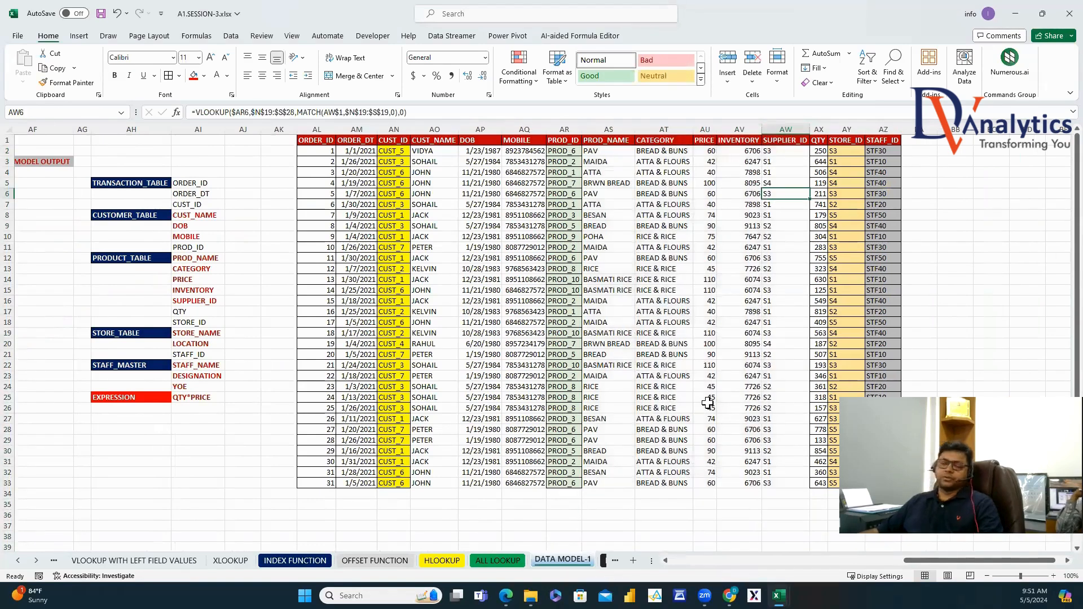
click(930, 560)
Copy the STORE_NAME and LOCATION headers from STORE_TABLE and insert them as columns before STAFF_ID.
drag(930, 560, 761, 560)
scroll(222, 342, down, 5)
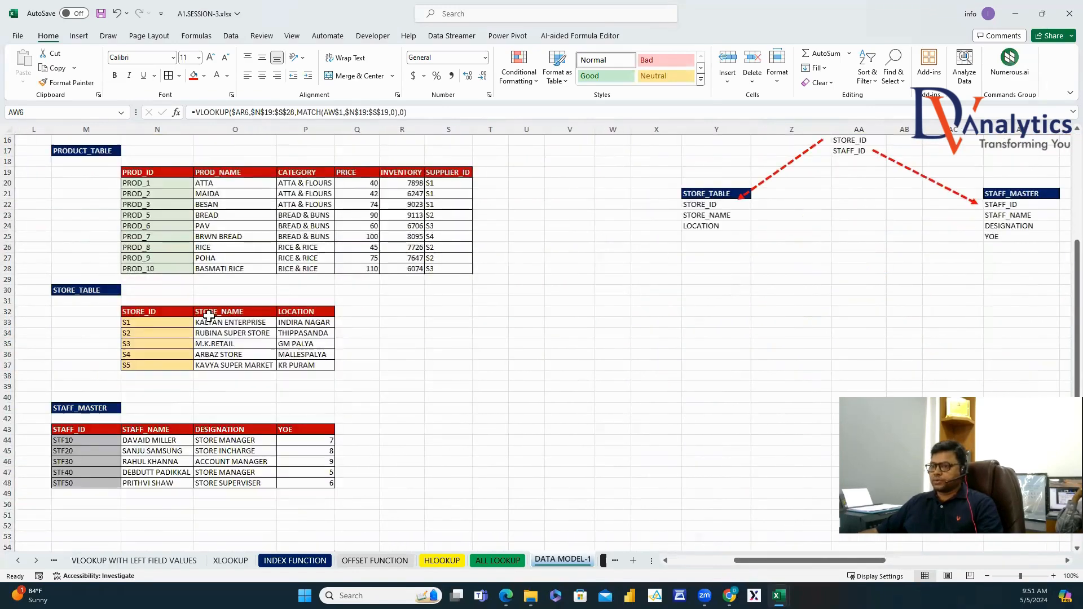
drag(214, 312, 318, 312)
key(ctrl+c)
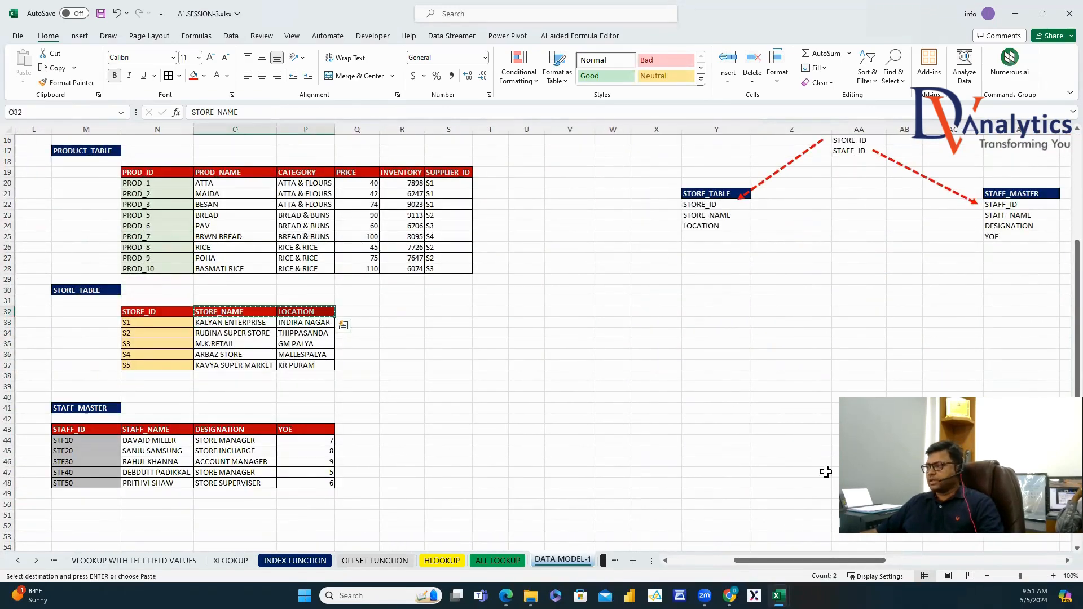
scroll(825, 471, up, 5)
scroll(968, 327, right, 7)
click(877, 140)
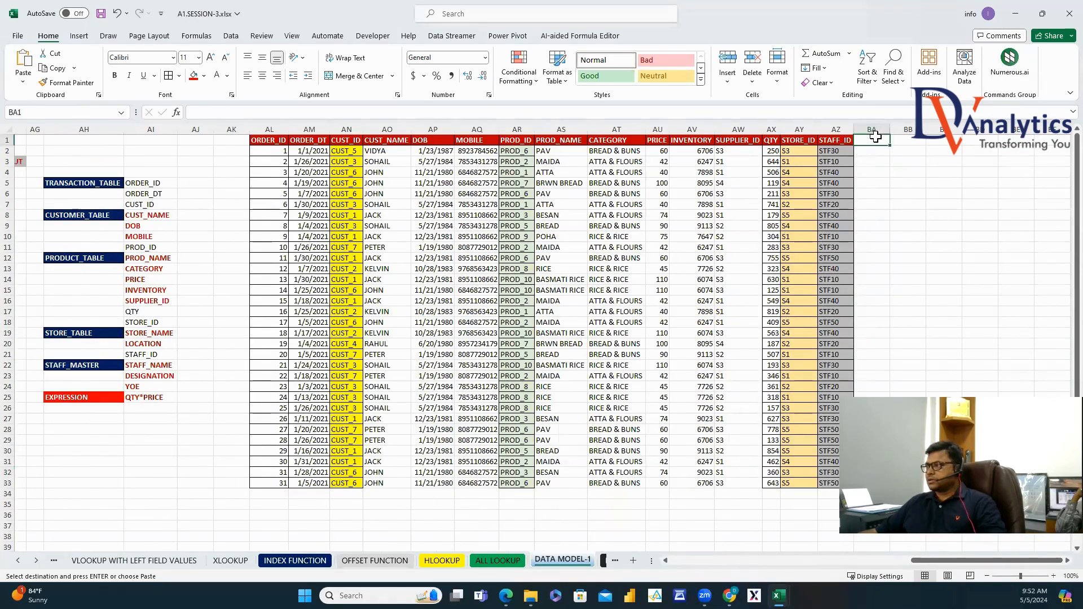
key(ctrl+v)
key(ctrl+space)
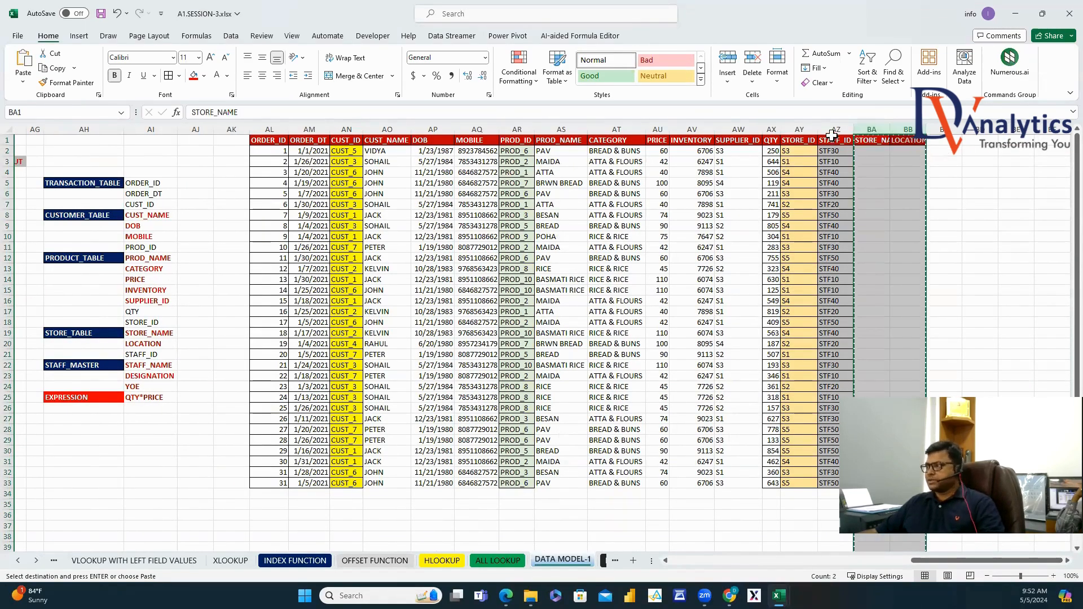
drag(836, 129, 870, 129)
right_click(836, 129)
click(866, 237)
click(1016, 214)
double_click(854, 129)
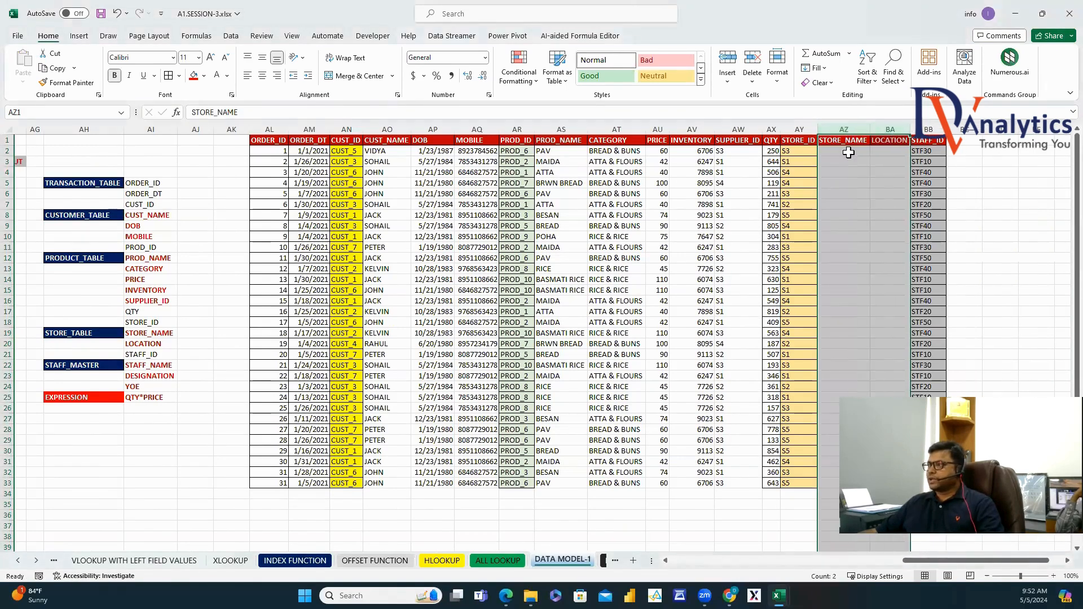
In AZ2, enter a VLOOKUP of STORE_ID against STORE_TABLE, using MATCH on its header row.
click(844, 151)
text(=VLOOKUP()
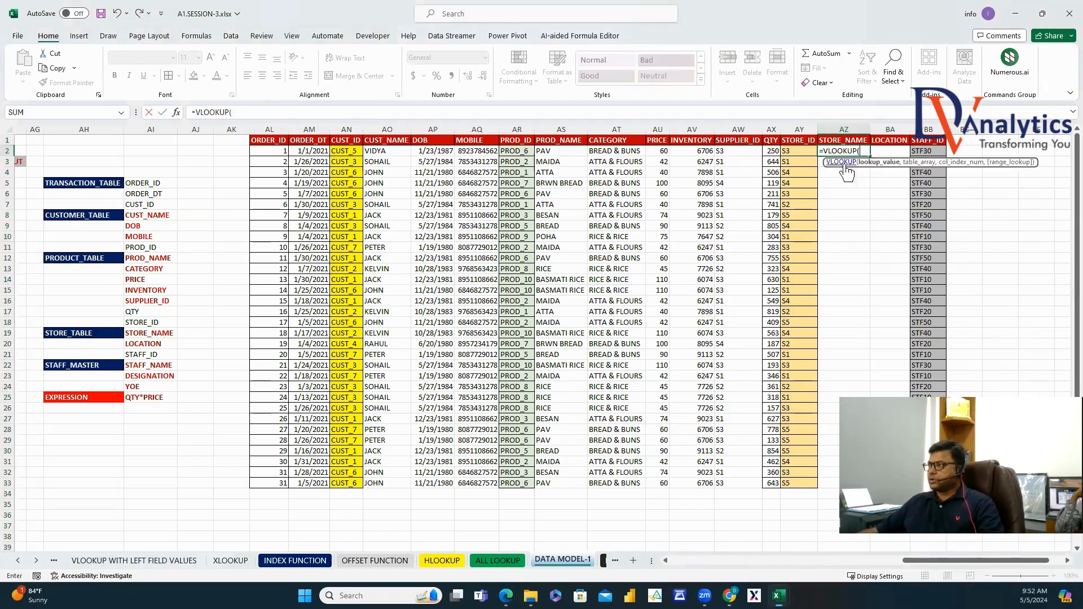
click(798, 151)
text(,)
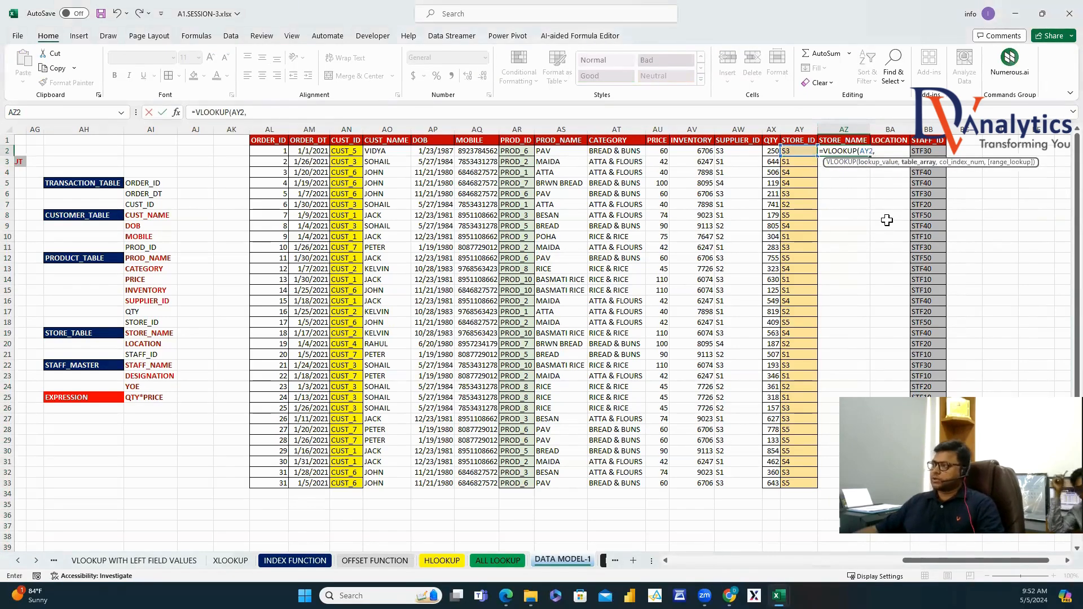
drag(930, 560, 776, 539)
scroll(510, 372, down, 4)
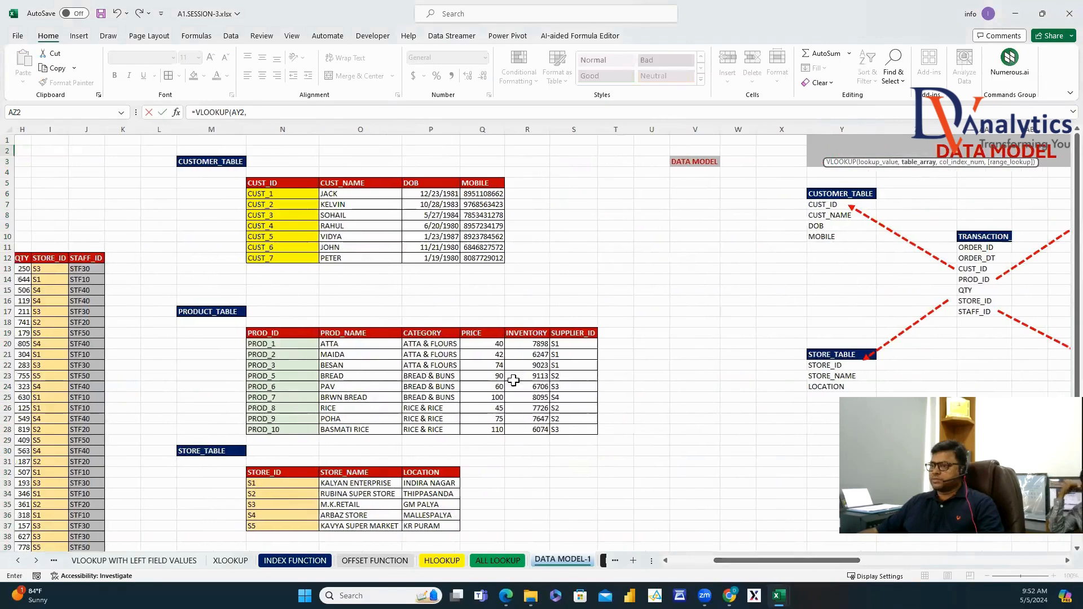
scroll(510, 372, down, 2)
drag(282, 279, 445, 333)
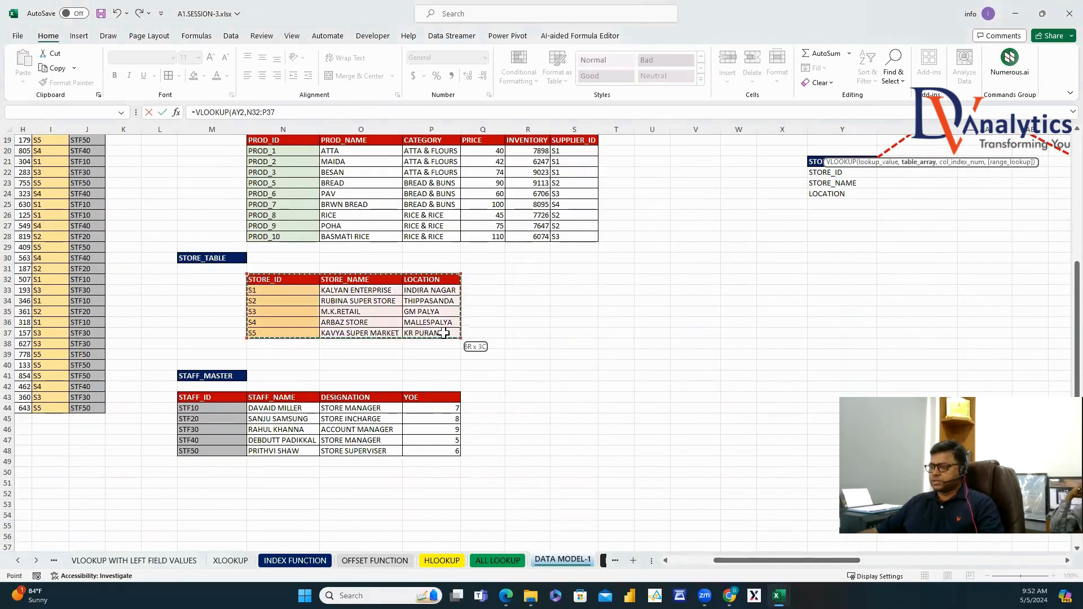
text(,MATCH()
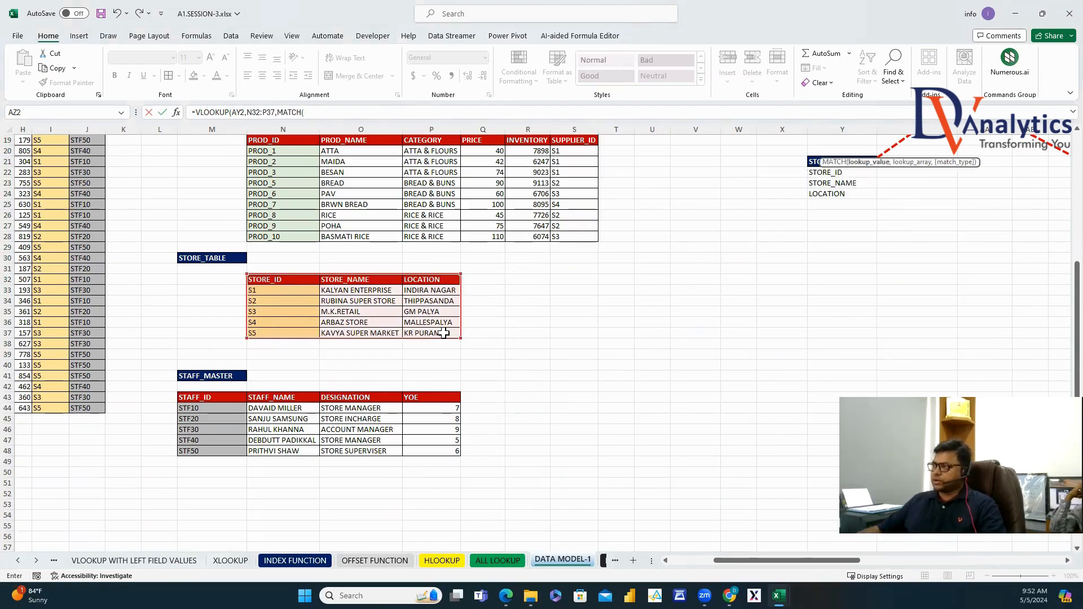
scroll(739, 345, up, 6)
drag(787, 560, 983, 560)
key(Up)
text(,)
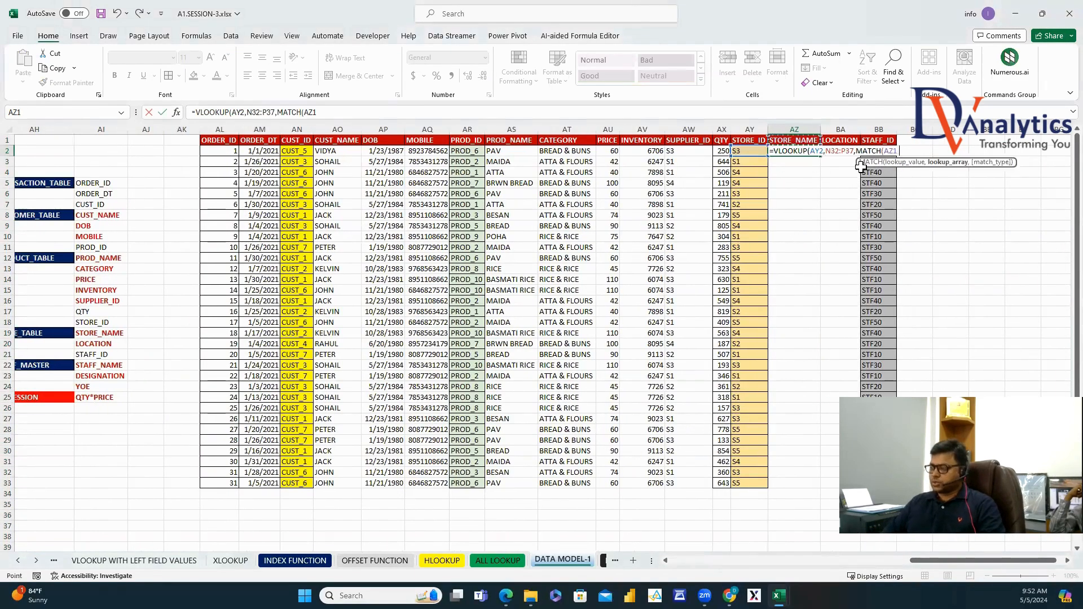
scroll(888, 391, down, 5)
drag(923, 563, 713, 491)
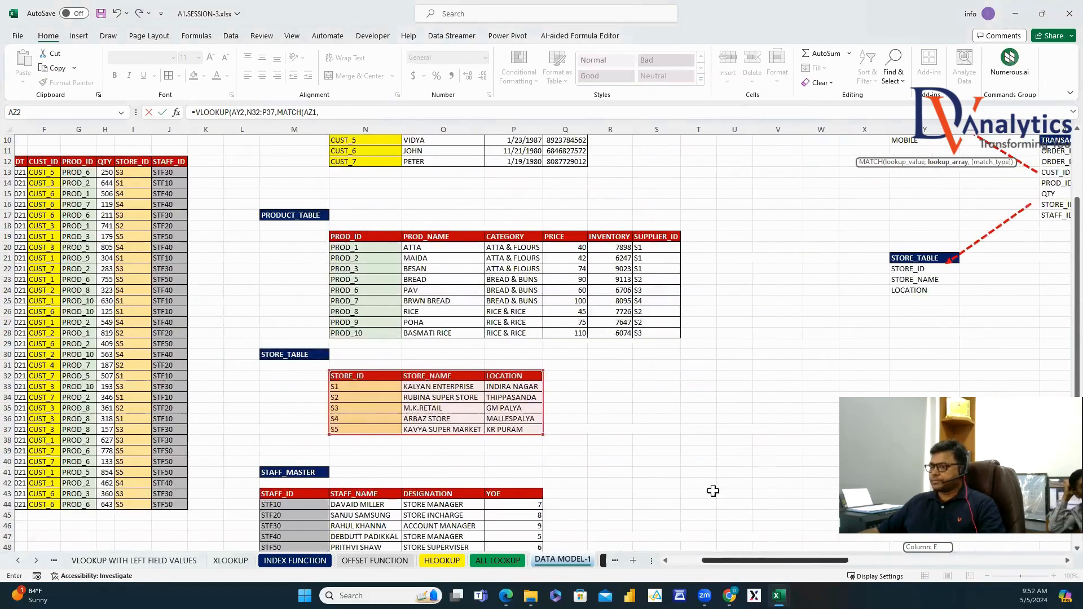
drag(399, 312, 511, 319)
text(,0)))
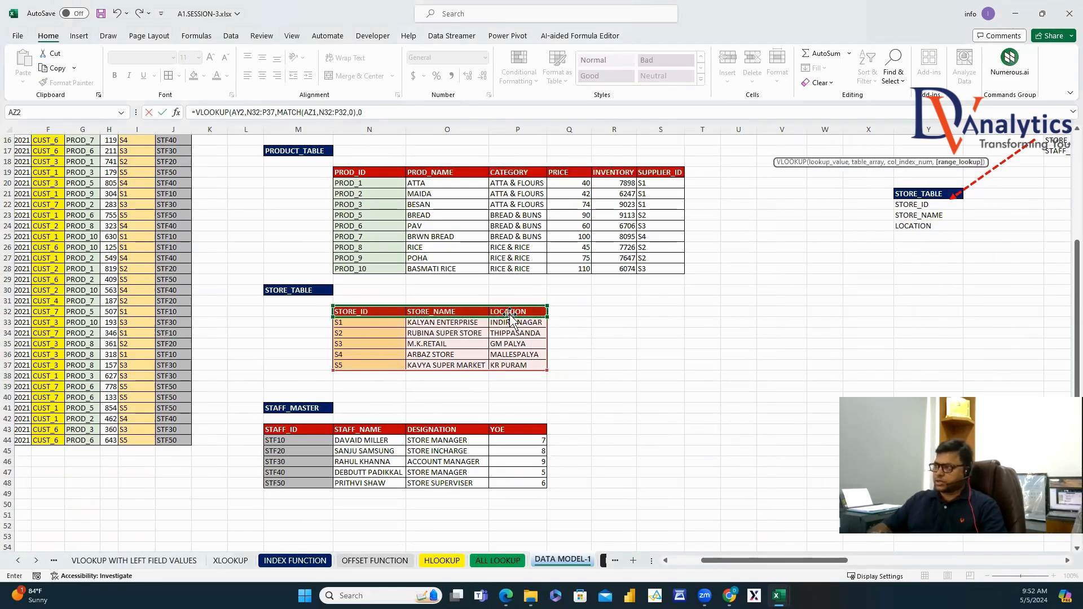
key(Return)
Lock the references so AZ2 reads =VLOOKUP($AY2,$N$32:$P$37,MATCH(AZ$1,$N$32:$P$32,0),0).
scroll(451, 242, up, 1)
key(Up)
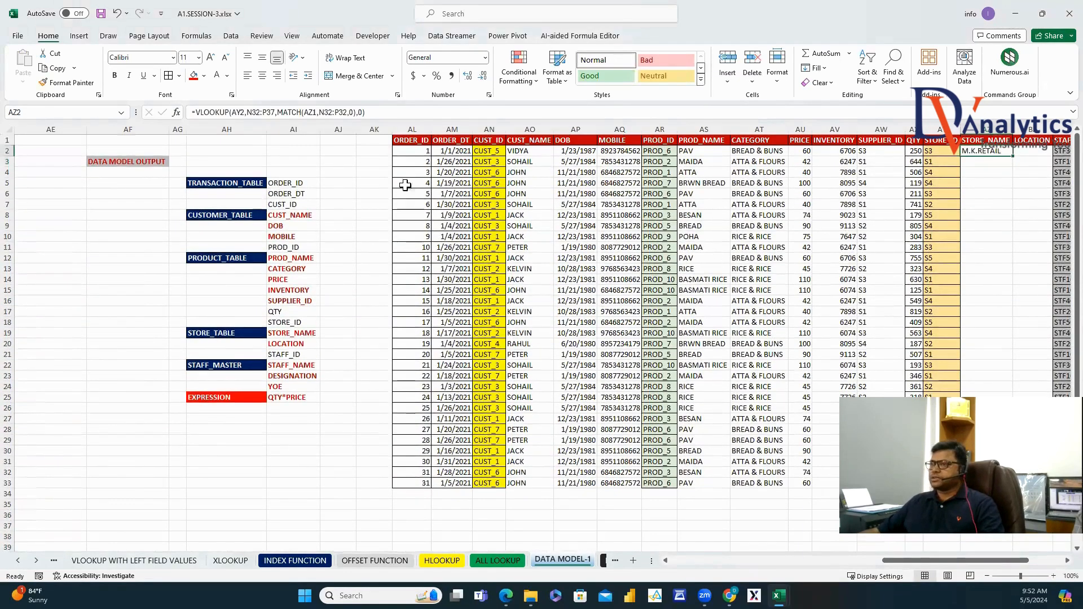
click(234, 114)
text($)
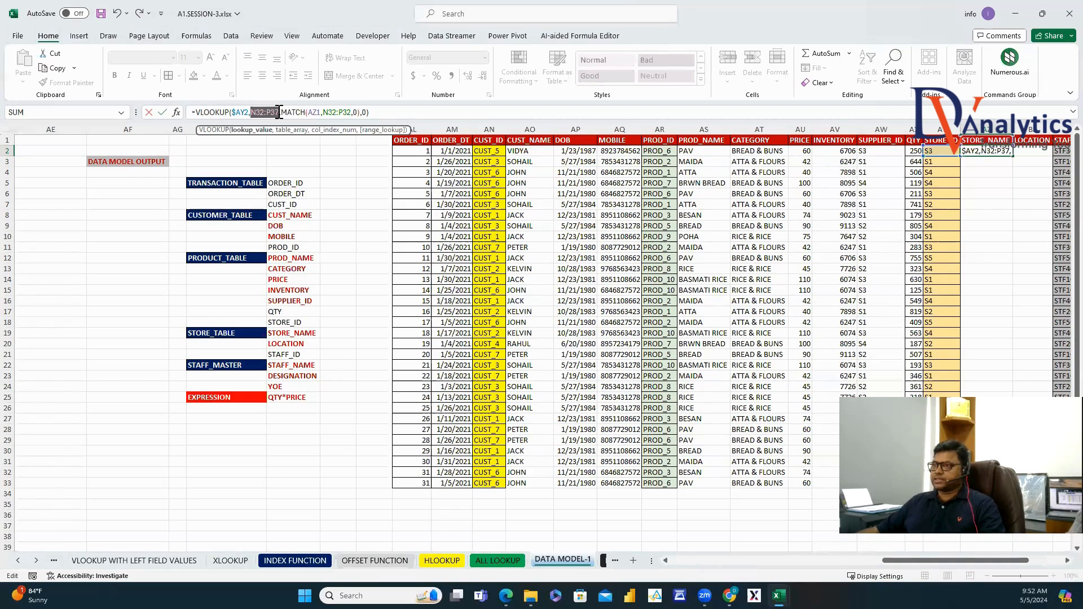
key(F4)
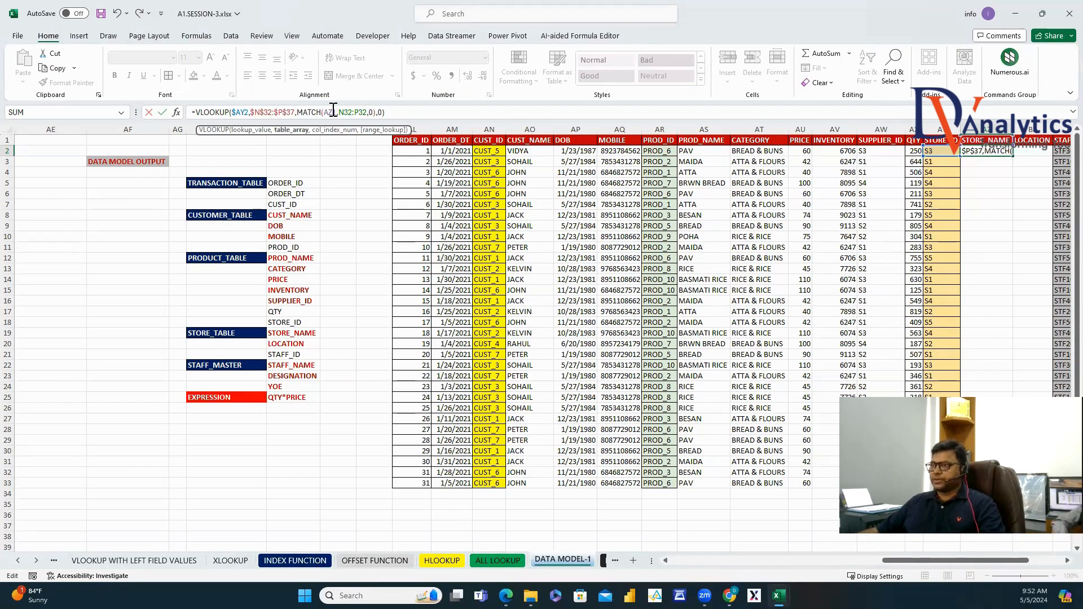
click(335, 112)
text($)
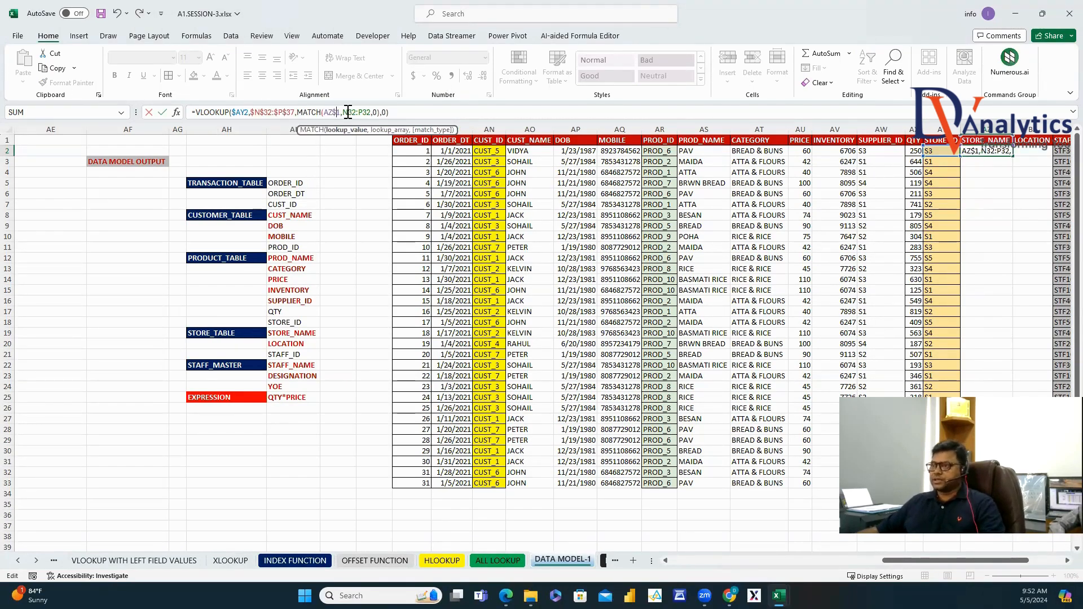
key(F4)
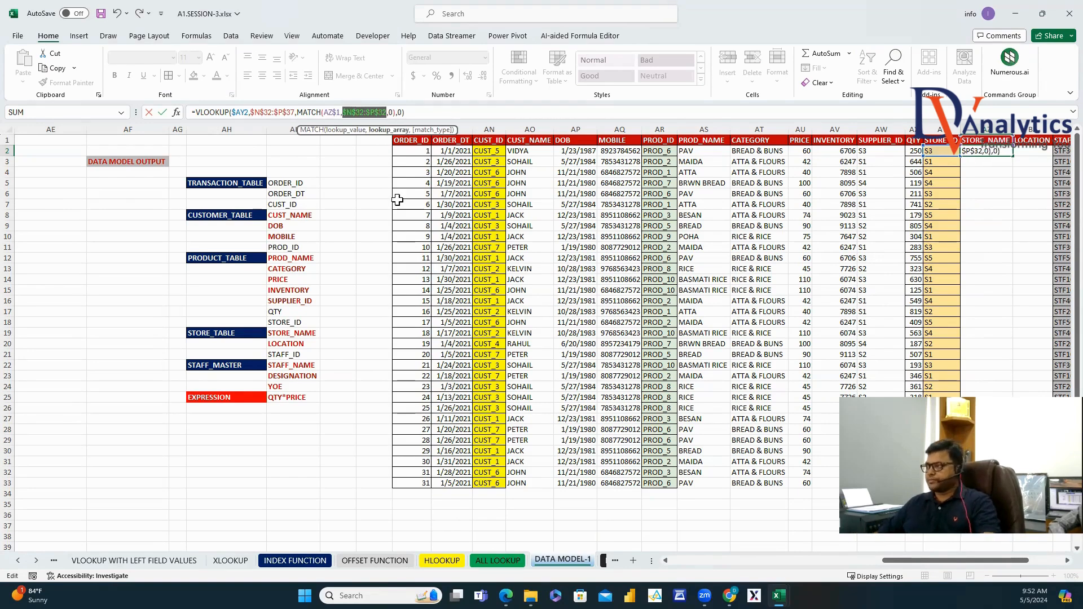
key(Return)
Fill the store lookup across to LOCATION and down to BA33, then AutoFit both columns.
key(Up)
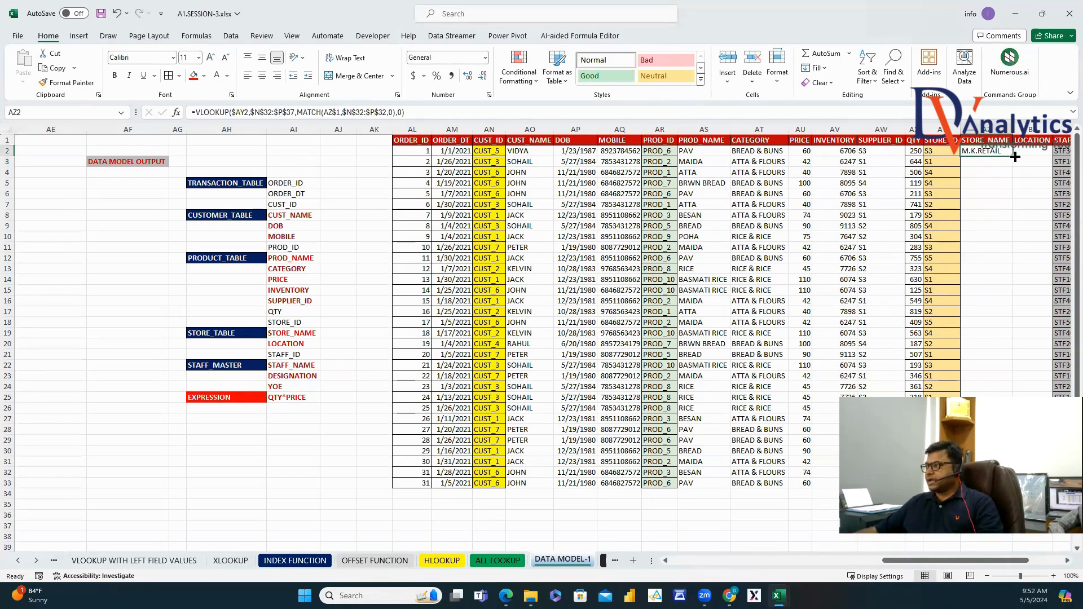
drag(1015, 157, 1052, 157)
double_click(1053, 157)
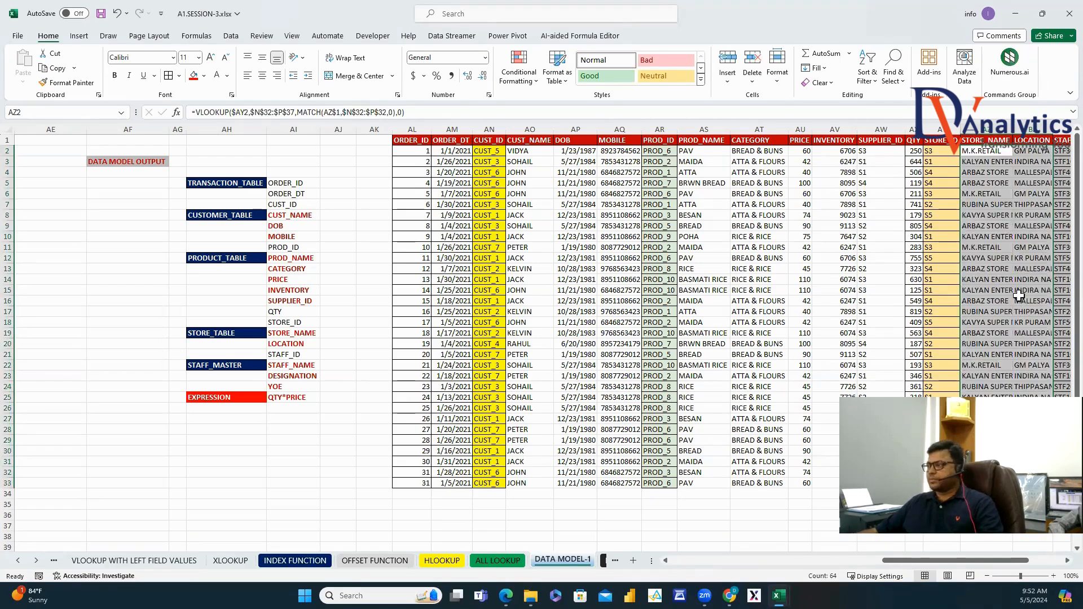
scroll(1059, 564, right, 3)
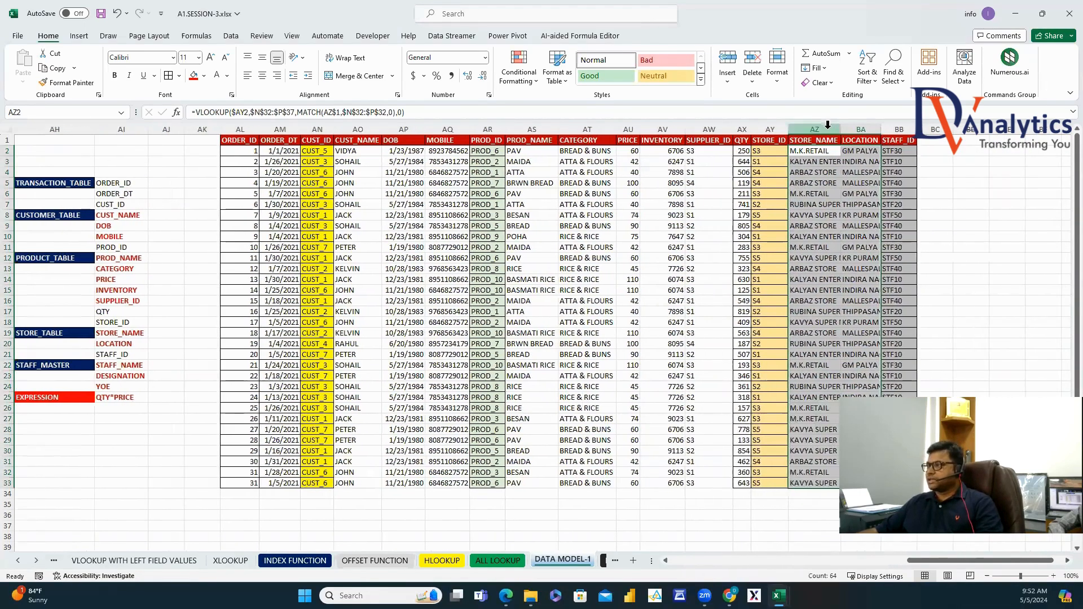
drag(815, 129, 843, 128)
double_click(844, 129)
click(1052, 247)
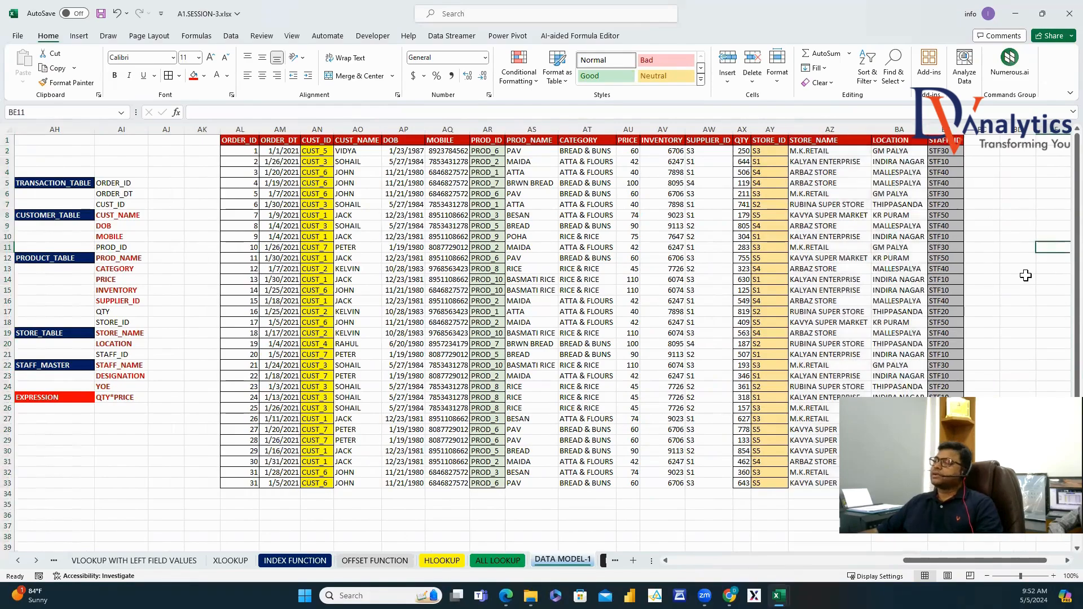
Copy the STAFF_NAME, DESIGNATION and YOE headers from STAFF_MASTER into BC1 after STAFF_ID.
scroll(598, 352, left, 10)
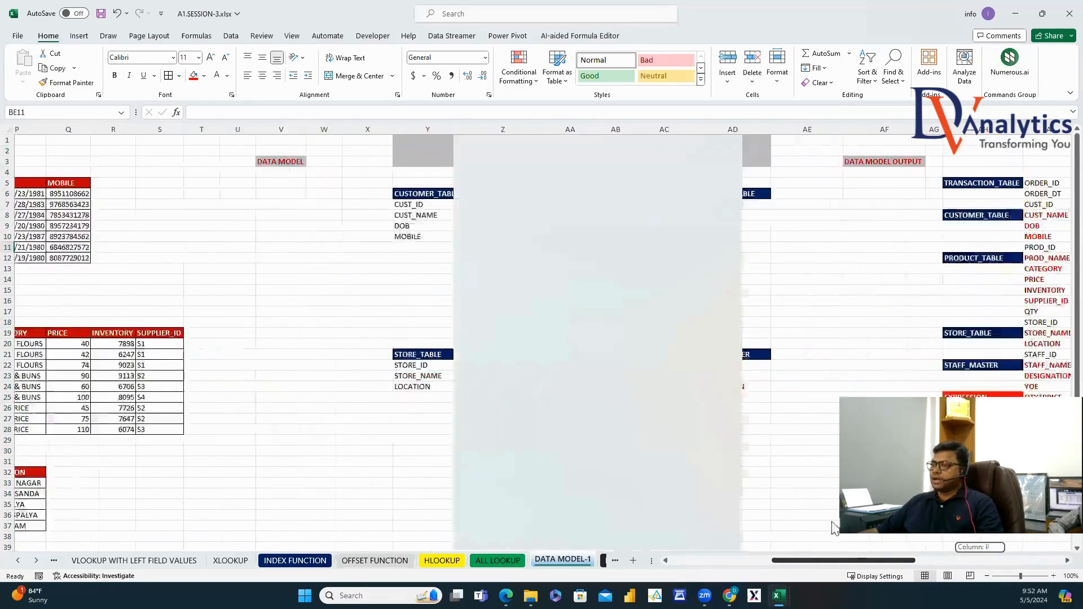
scroll(598, 352, down, 4)
scroll(599, 352, down, 7)
drag(372, 236, 514, 240)
key(ctrl+c)
scroll(863, 363, up, 11)
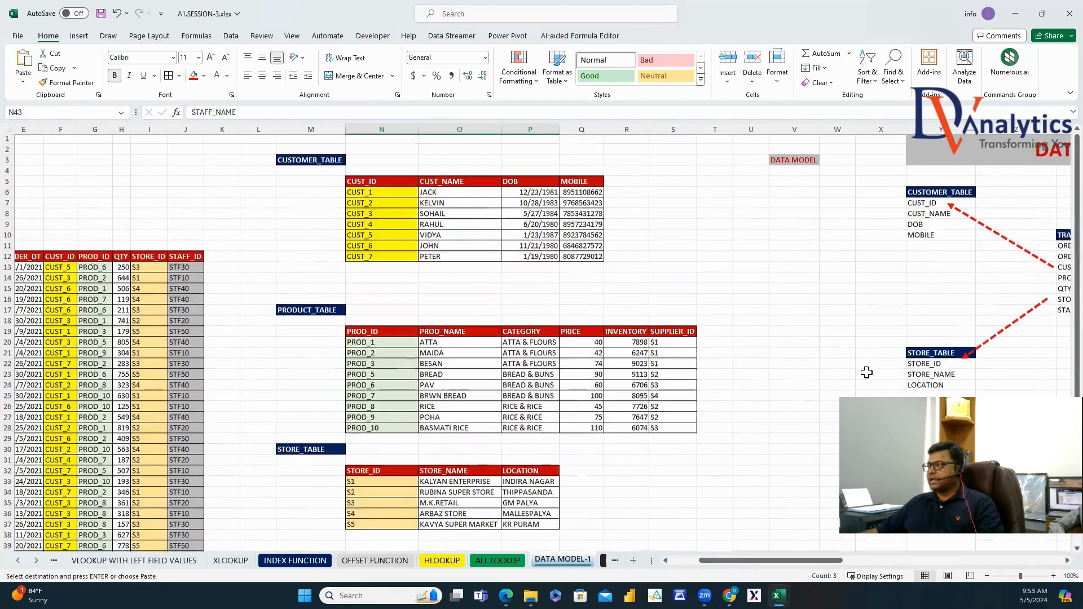
drag(817, 561, 994, 381)
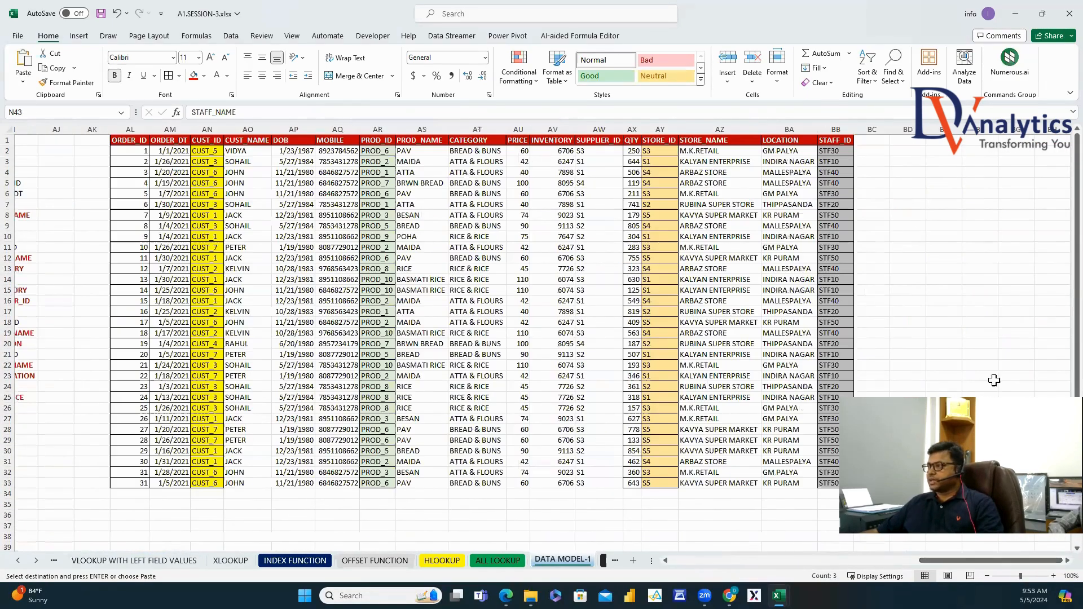
click(876, 138)
key(ctrl+v)
Start a VLOOKUP in BC2 with BB2 as lookup value and M43:P48 as the table.
click(872, 150)
text(=)
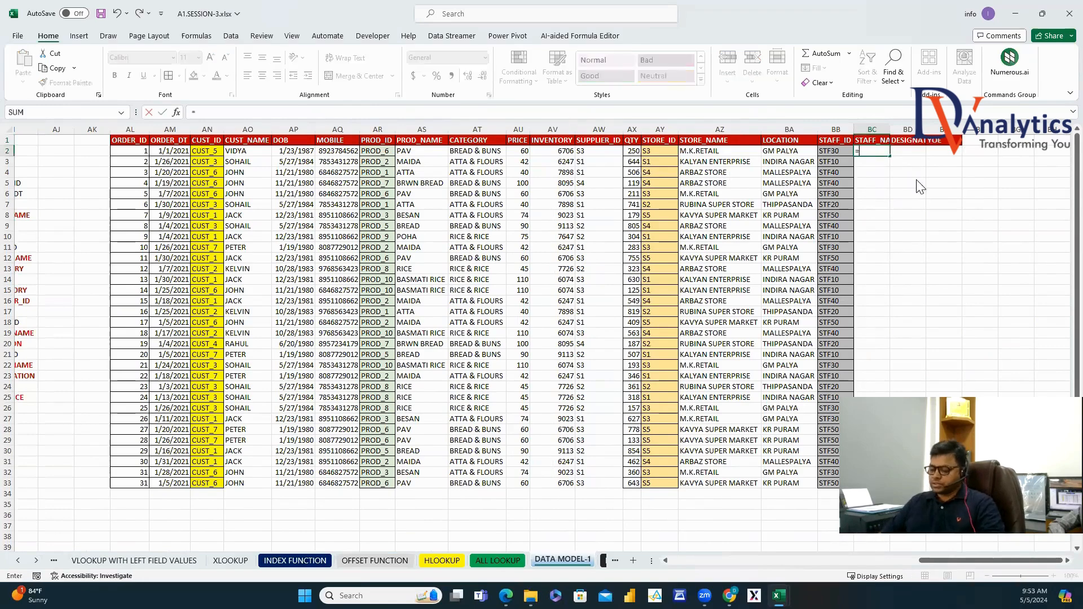
text(VLOOKUP()
key(Left)
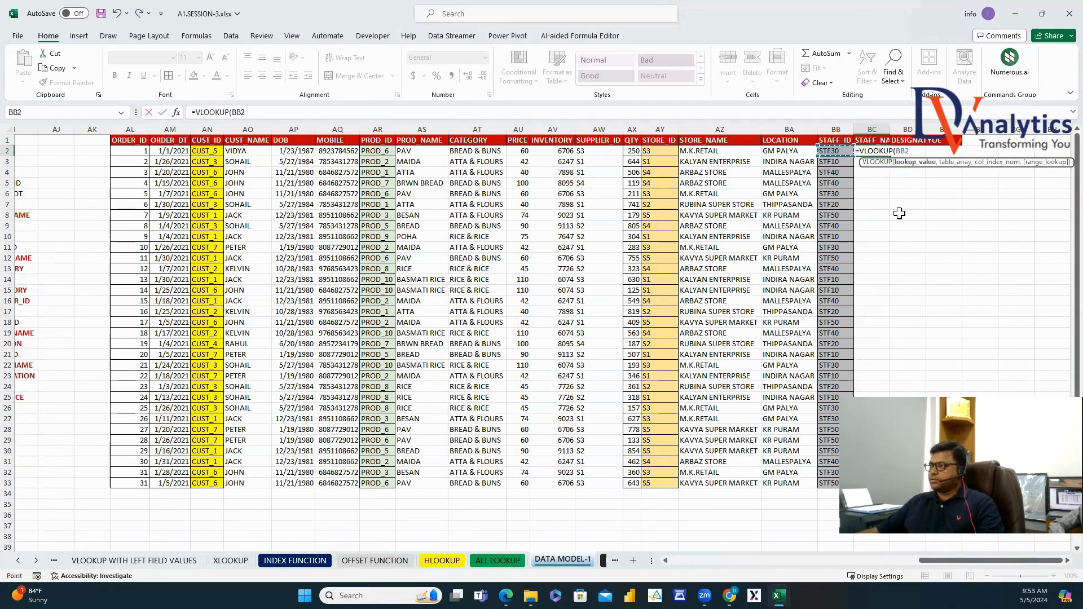
text(,)
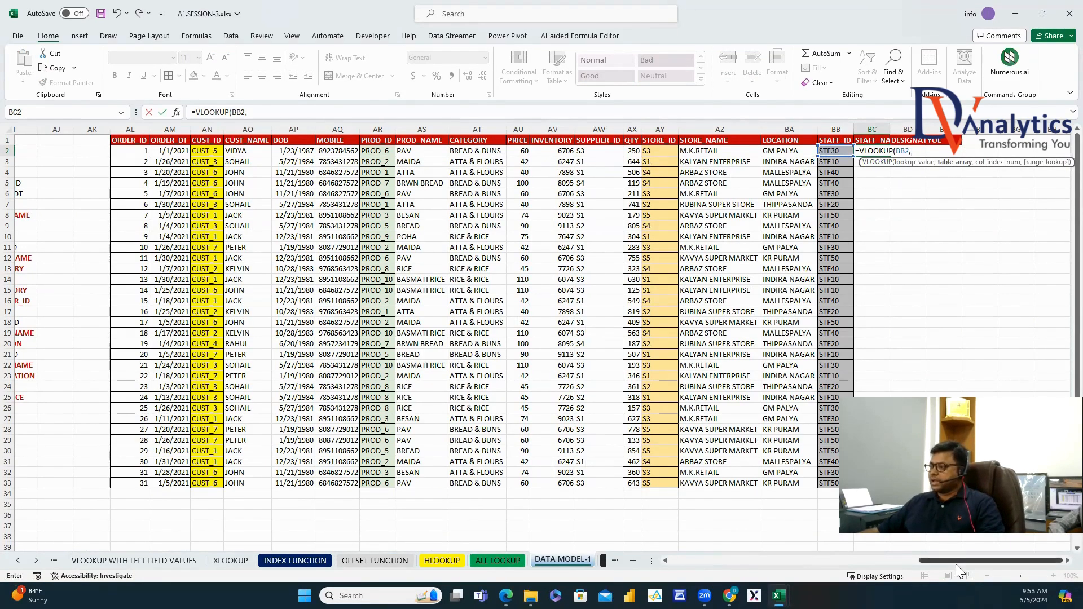
drag(956, 565, 705, 438)
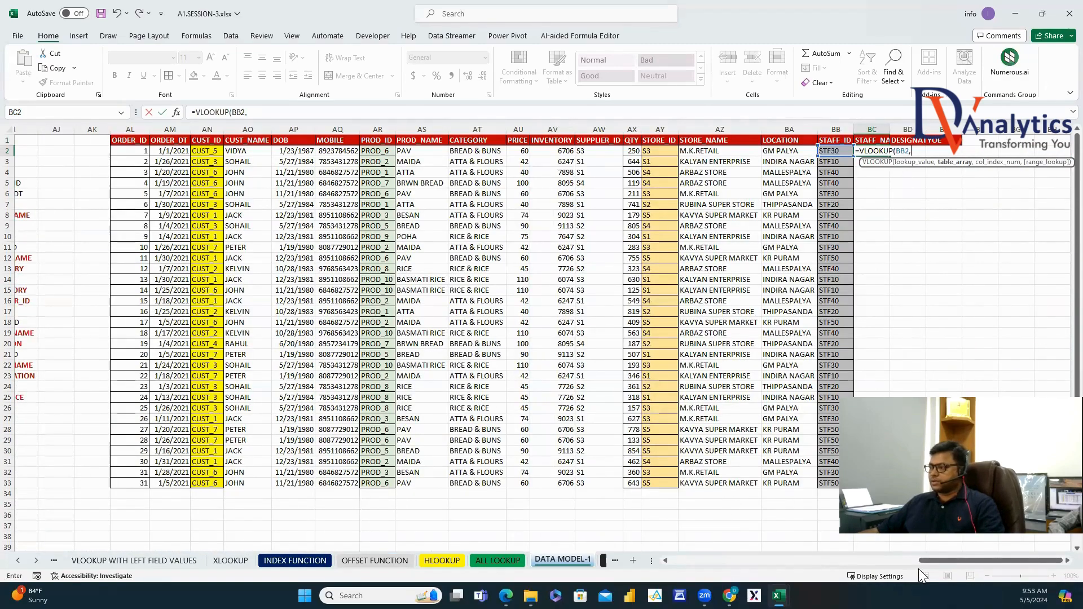
drag(919, 568, 689, 443)
scroll(691, 442, down, 4)
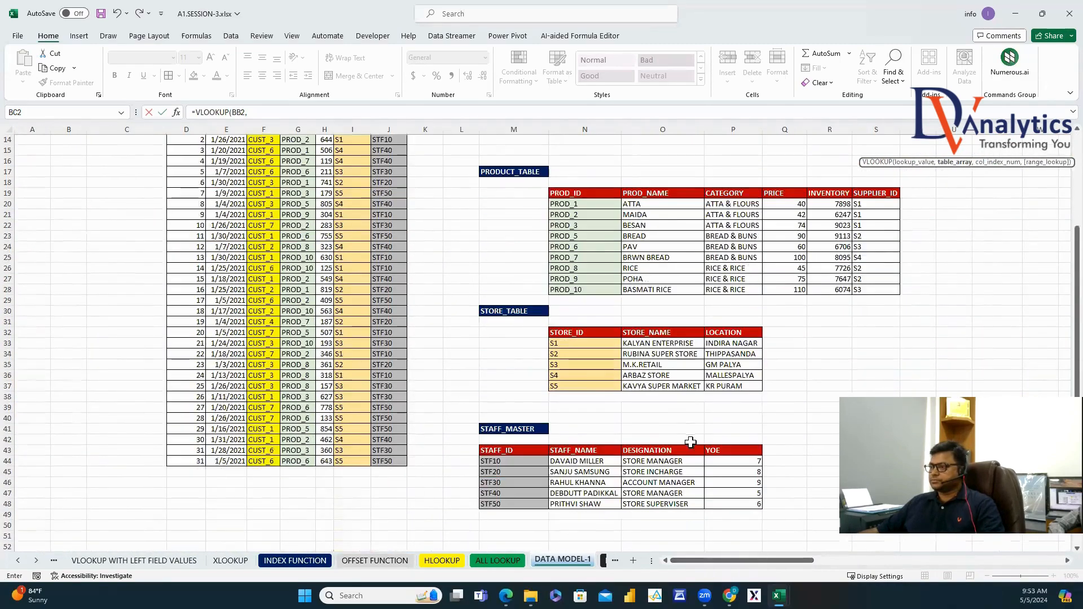
scroll(692, 442, down, 3)
drag(525, 367, 732, 418)
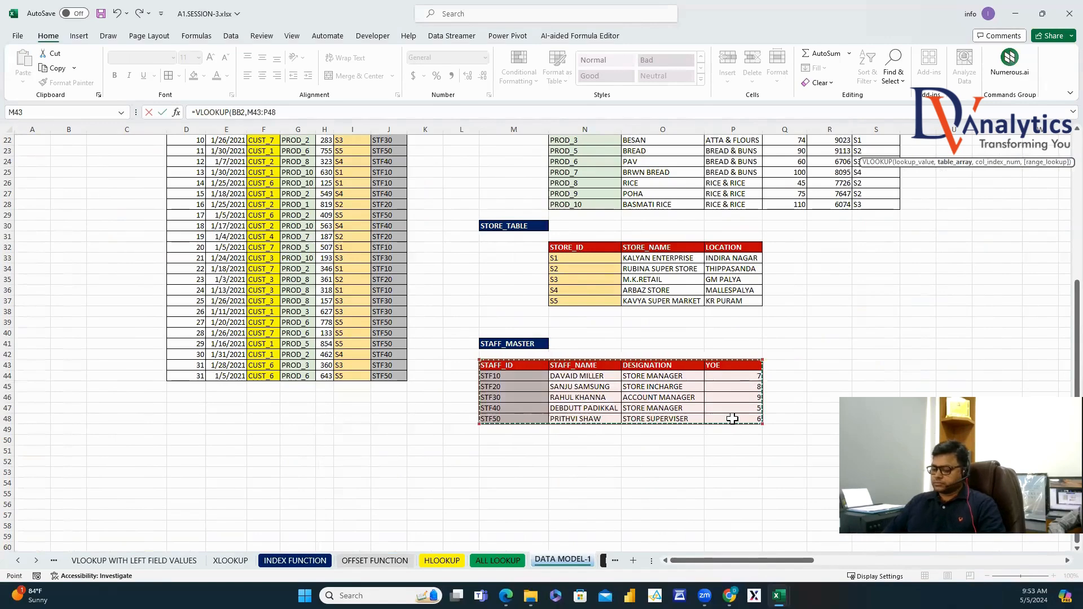
text(,MATCH()
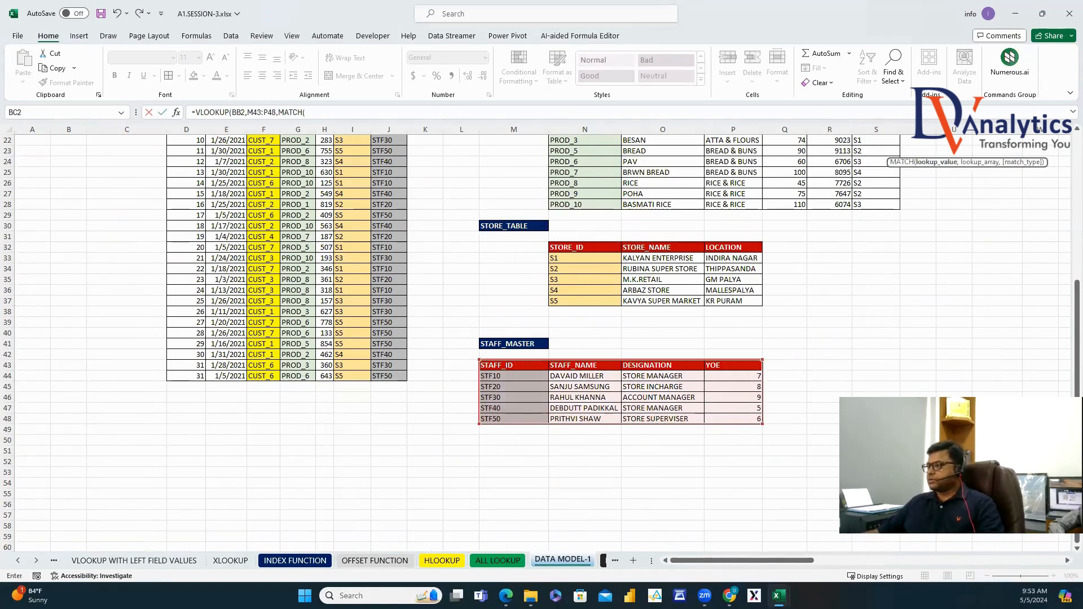
drag(780, 563, 1029, 563)
scroll(621, 310, up, 7)
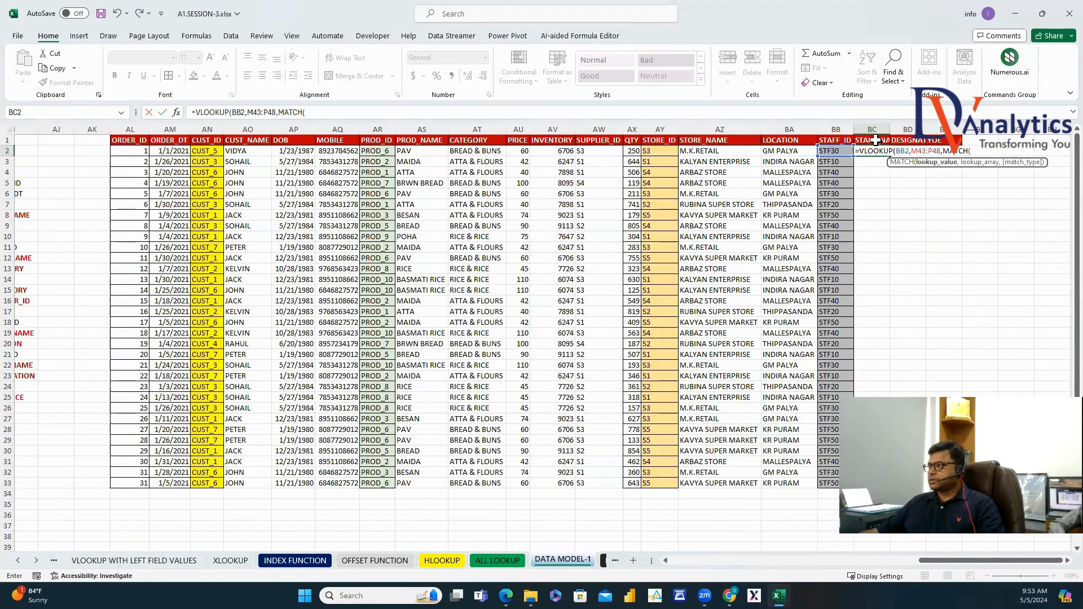
click(876, 140)
text(,)
scroll(956, 292, down, 5)
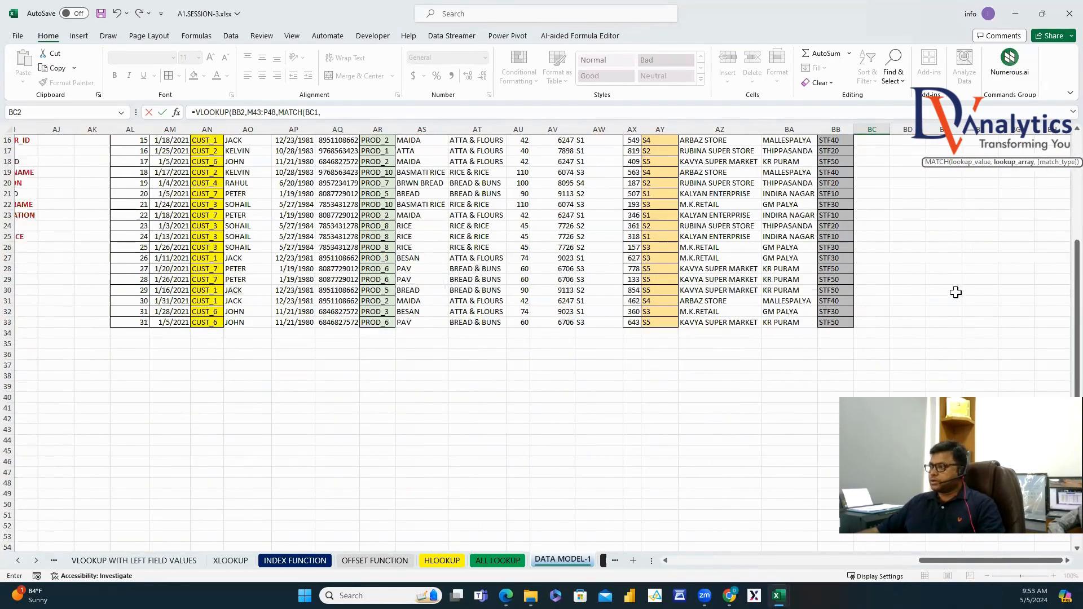
scroll(956, 292, down, 3)
drag(962, 560, 723, 560)
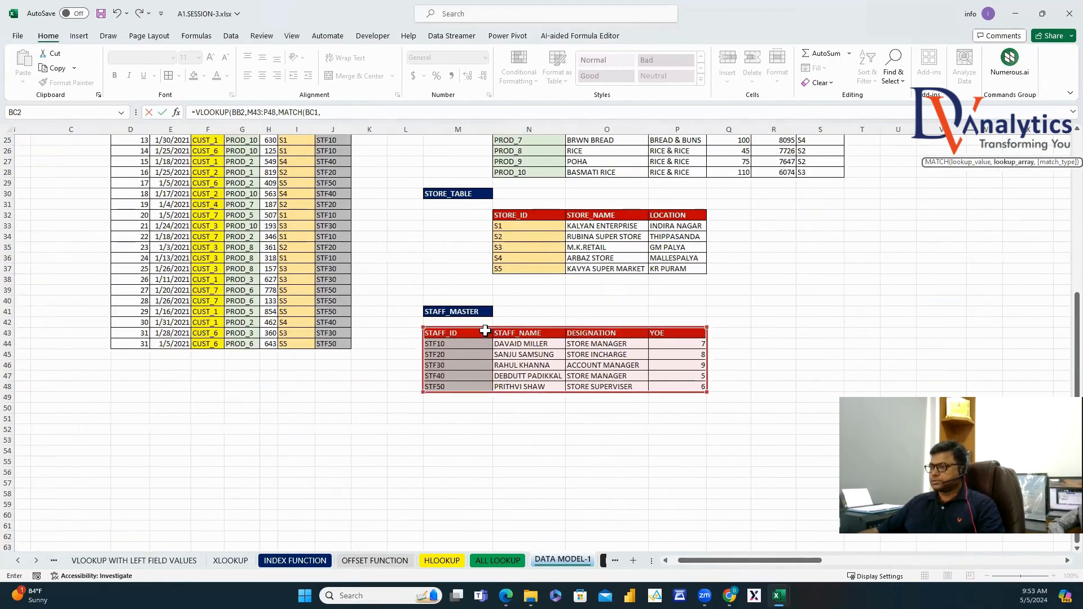
drag(485, 331, 656, 332)
text(,)
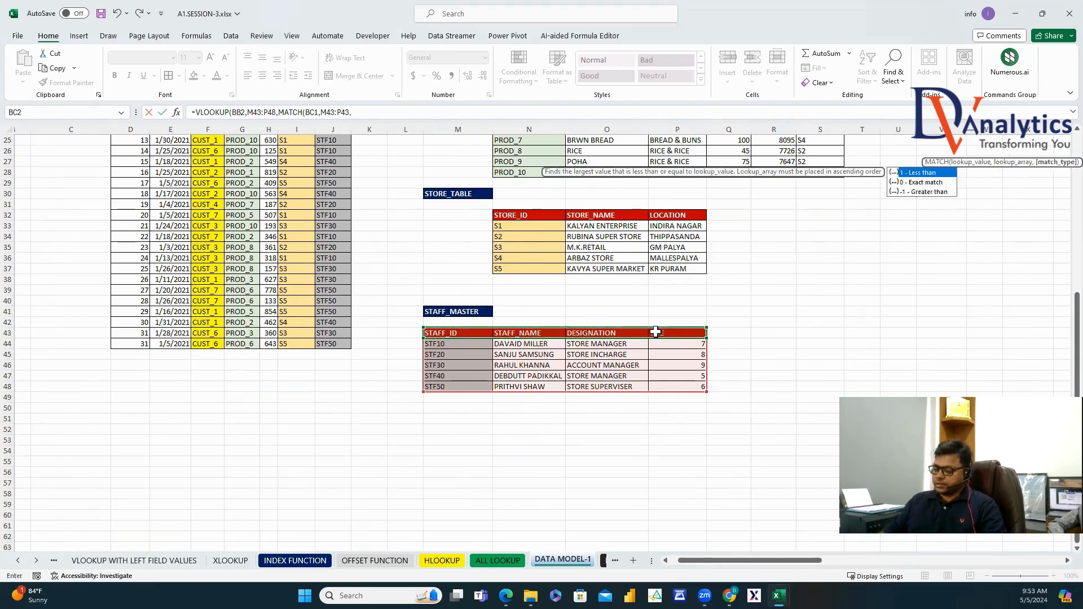
text(0),0))
key(Return)
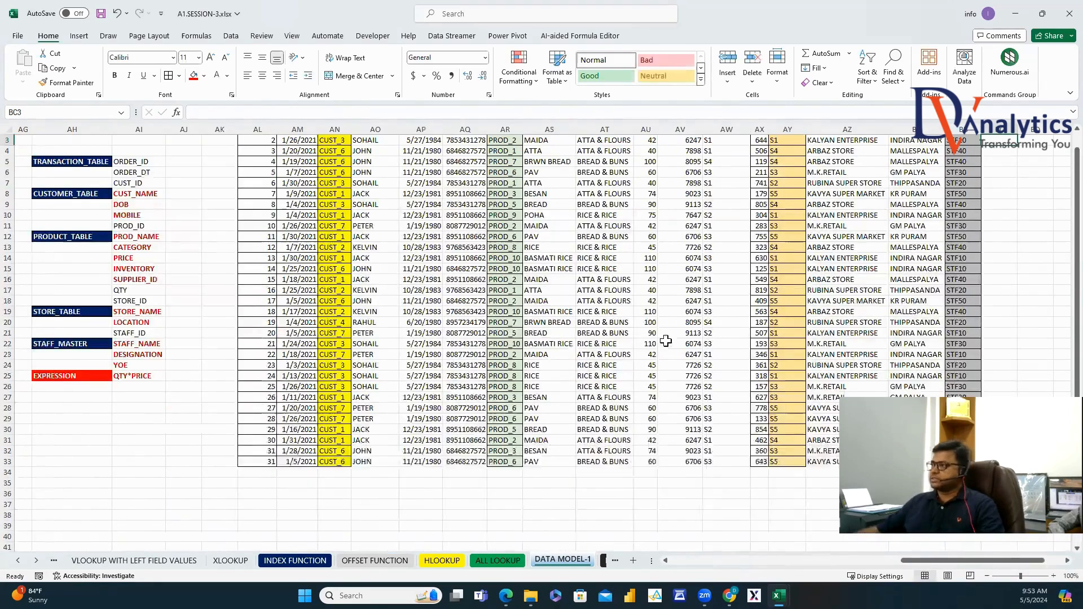
scroll(993, 181, up, 1)
Lock the BC2 staff lookup's STAFF_ID column, STAFF_MASTER ranges and header row with $ signs.
click(1002, 151)
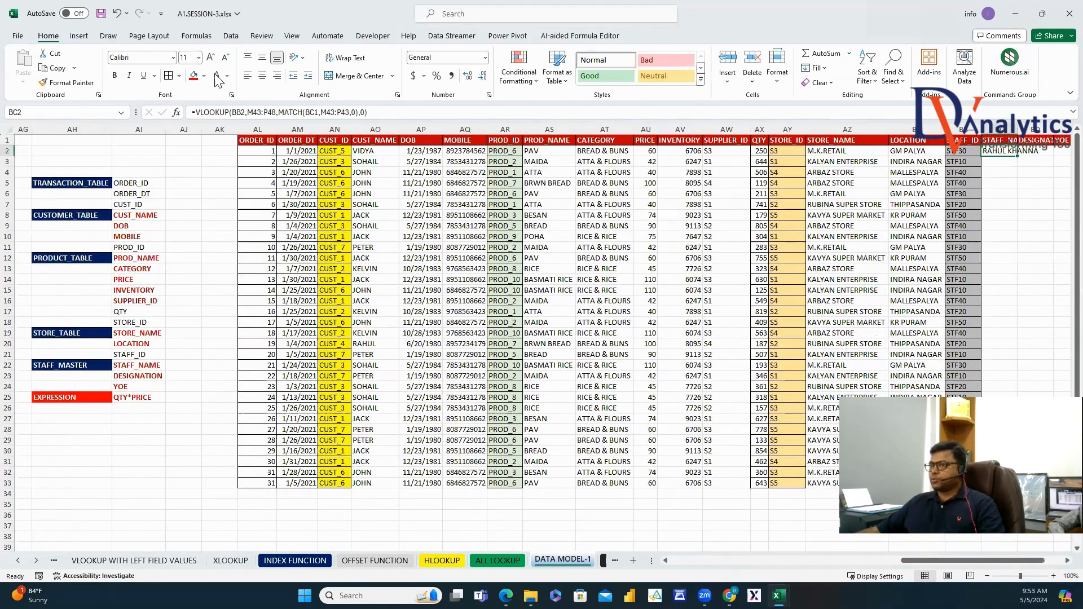
click(234, 112)
text($)
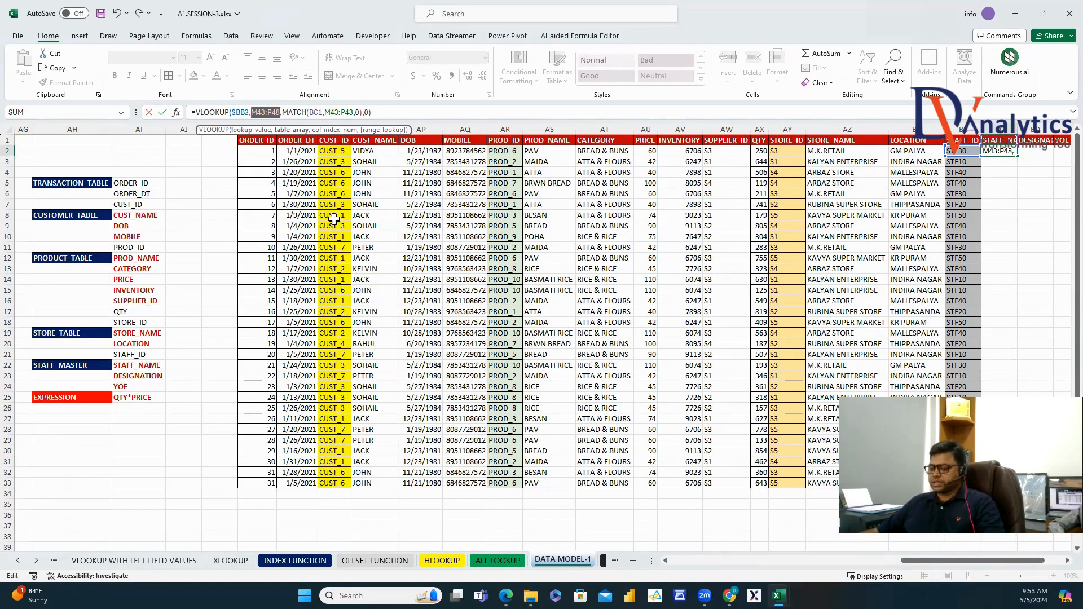
key(F4)
click(330, 112)
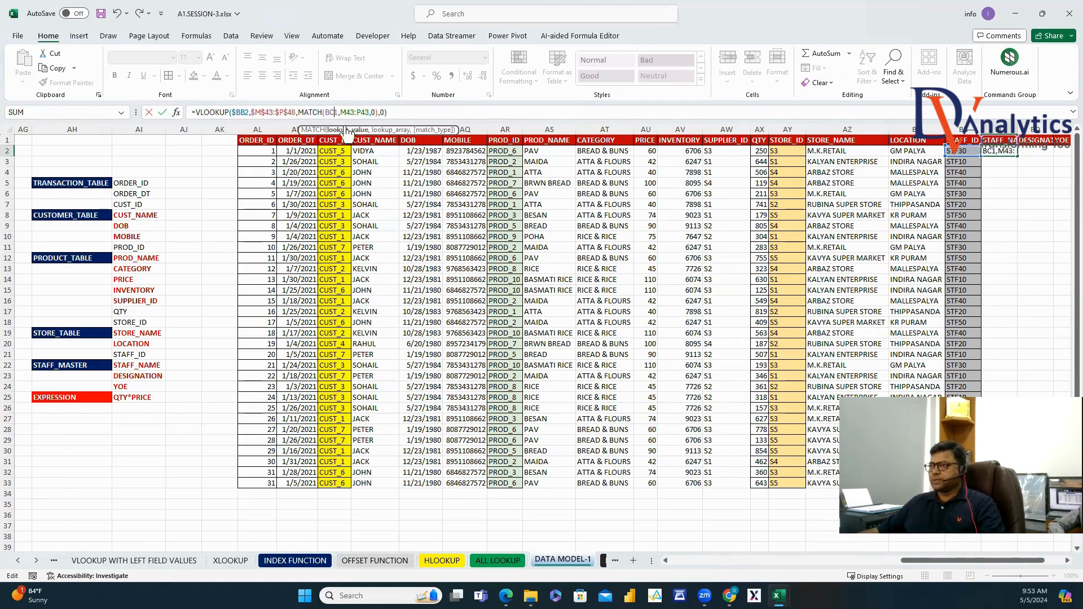
text($)
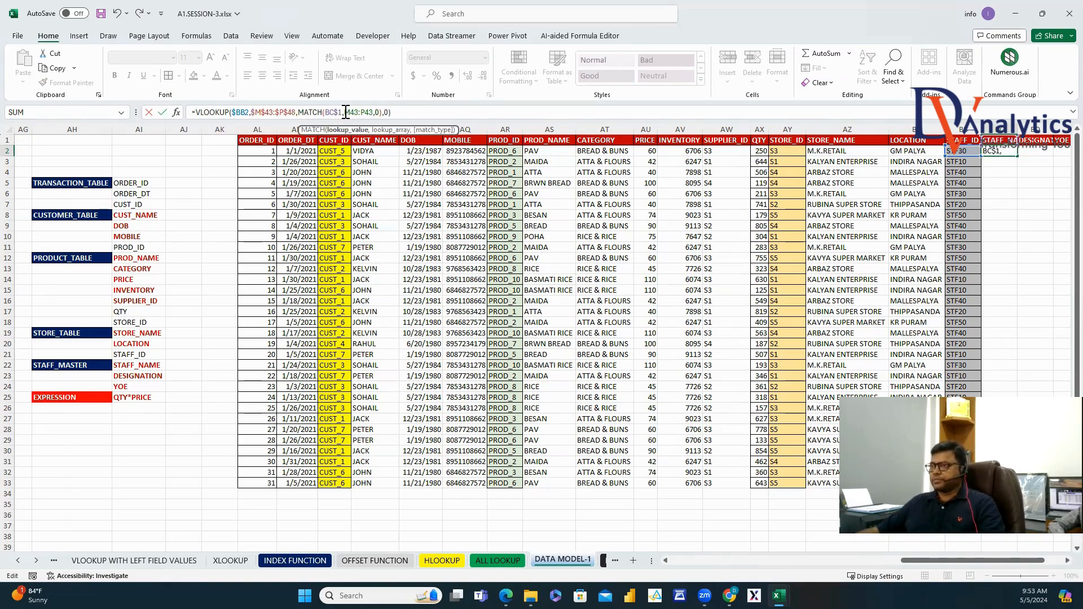
key(F4)
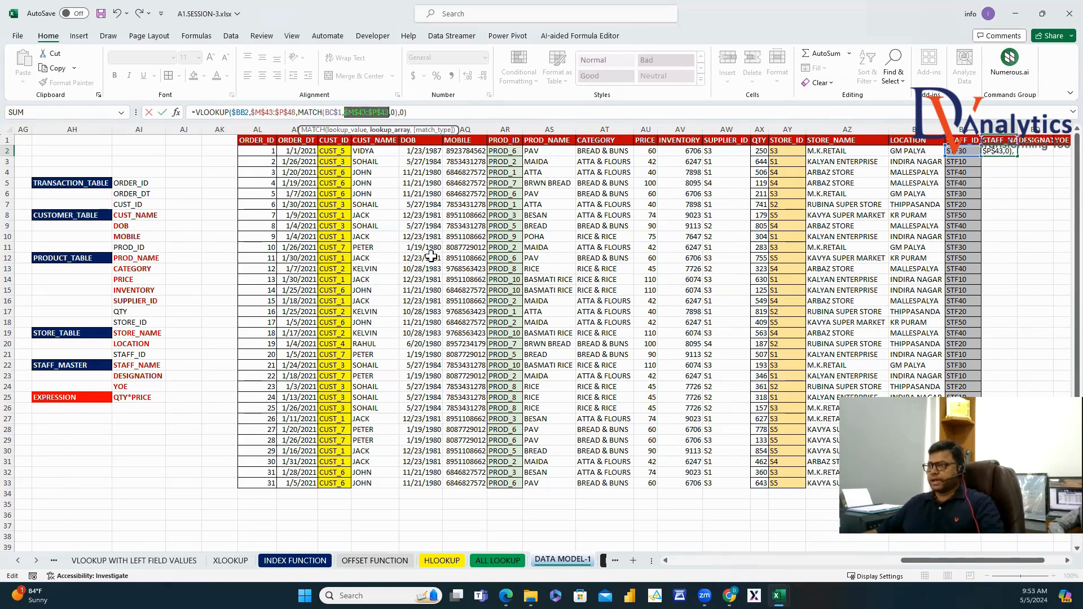
key(Return)
Fill the staff lookup across to BE2 and down all orders, then AutoFit columns BC:BE.
scroll(1061, 564, right, 2)
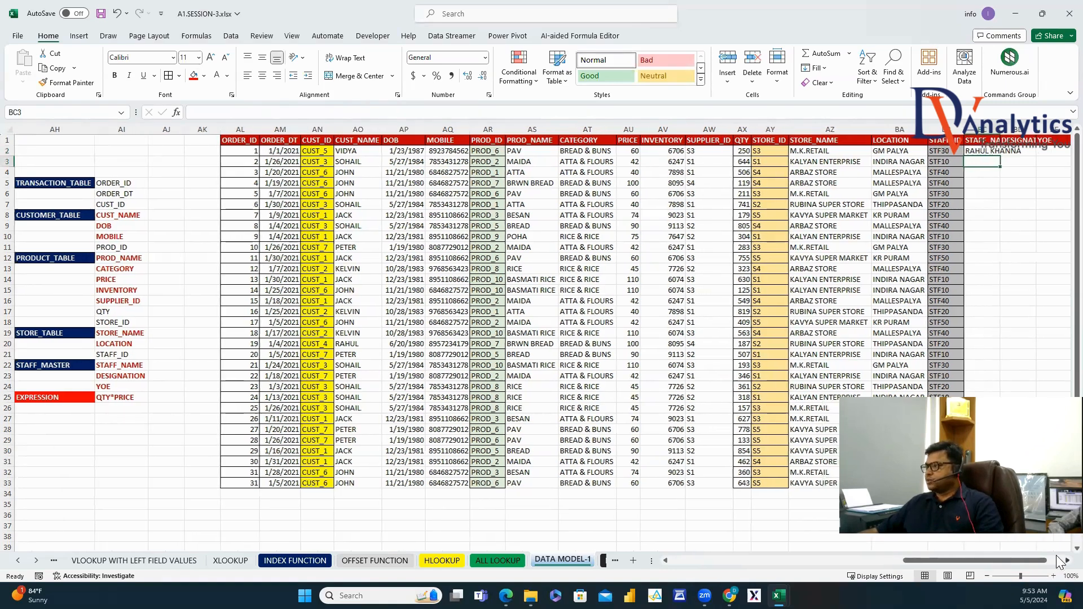
click(914, 151)
drag(944, 159, 984, 159)
double_click(992, 157)
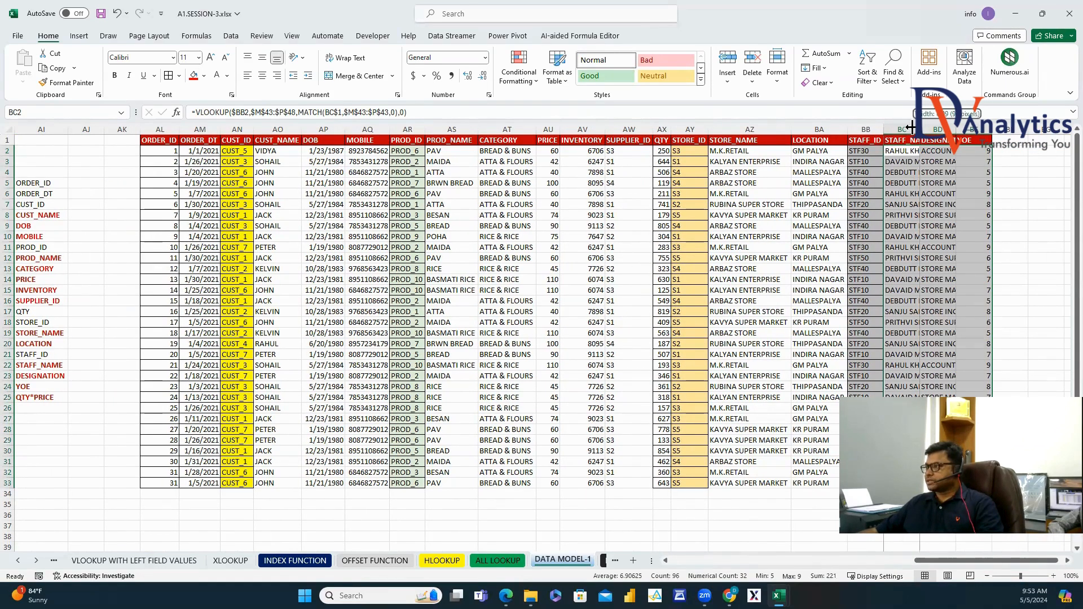
drag(904, 129, 979, 129)
double_click(992, 129)
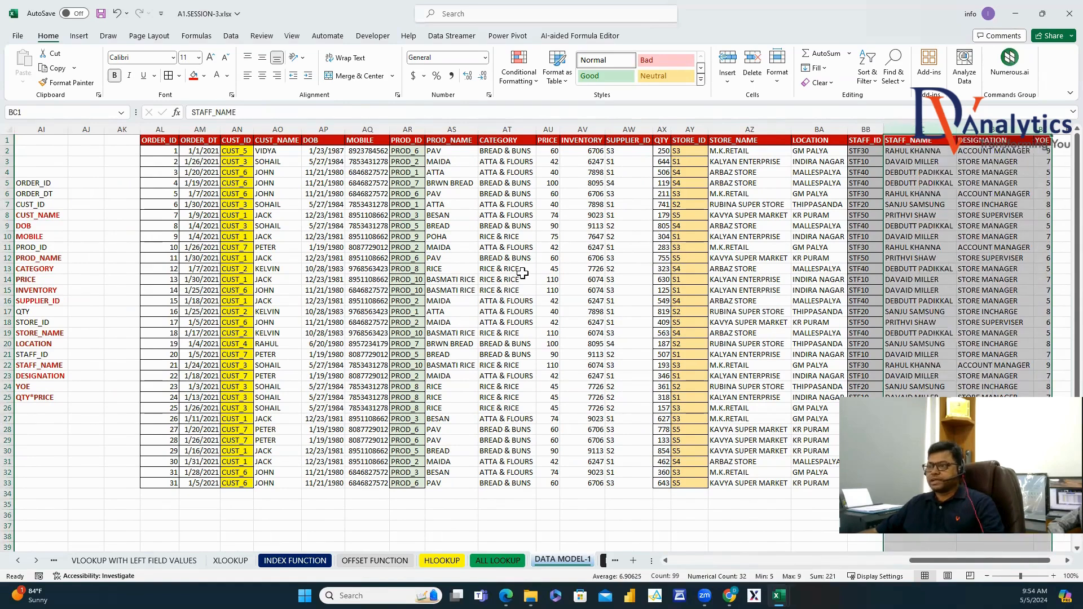
scroll(1056, 564, right, 2)
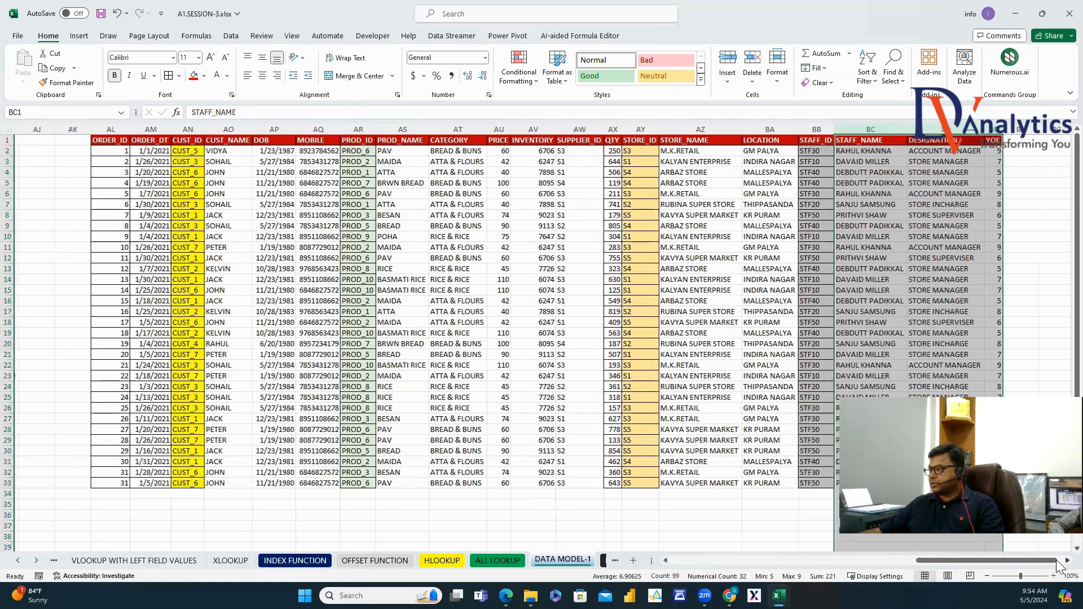
Add a SALES header in BF1 and enter =AX2*AU2 (QTY times PRICE) in BF2.
click(984, 140)
text(SALES)
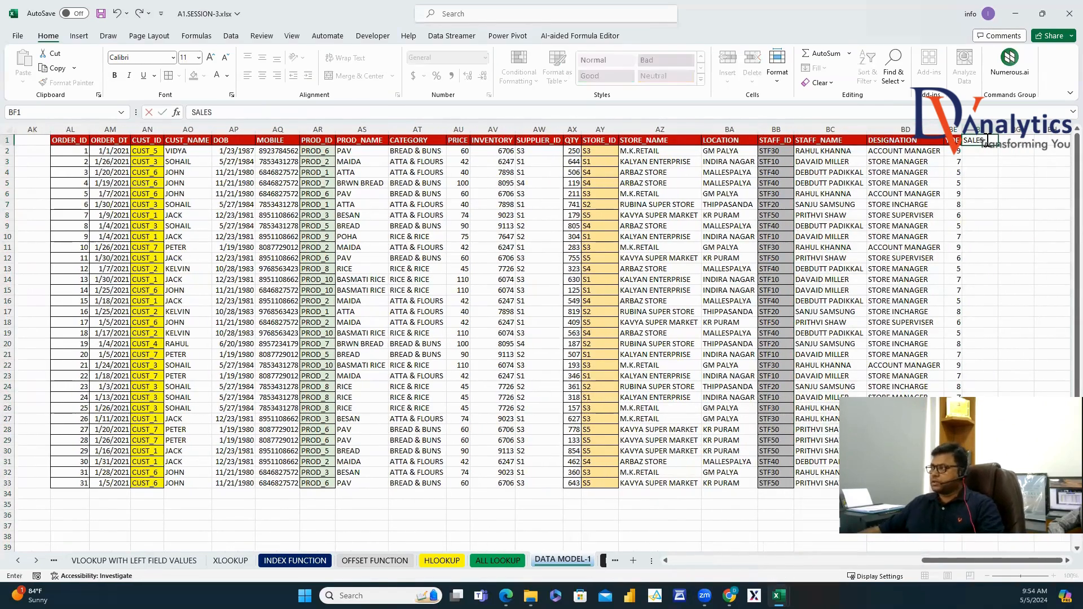
key(Return)
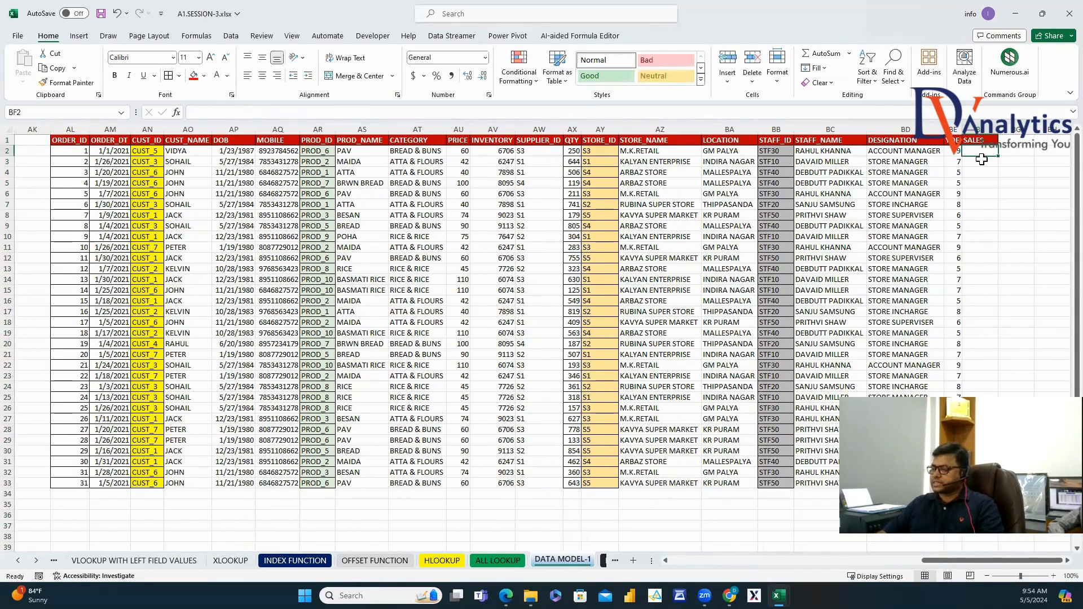
text(=)
click(573, 151)
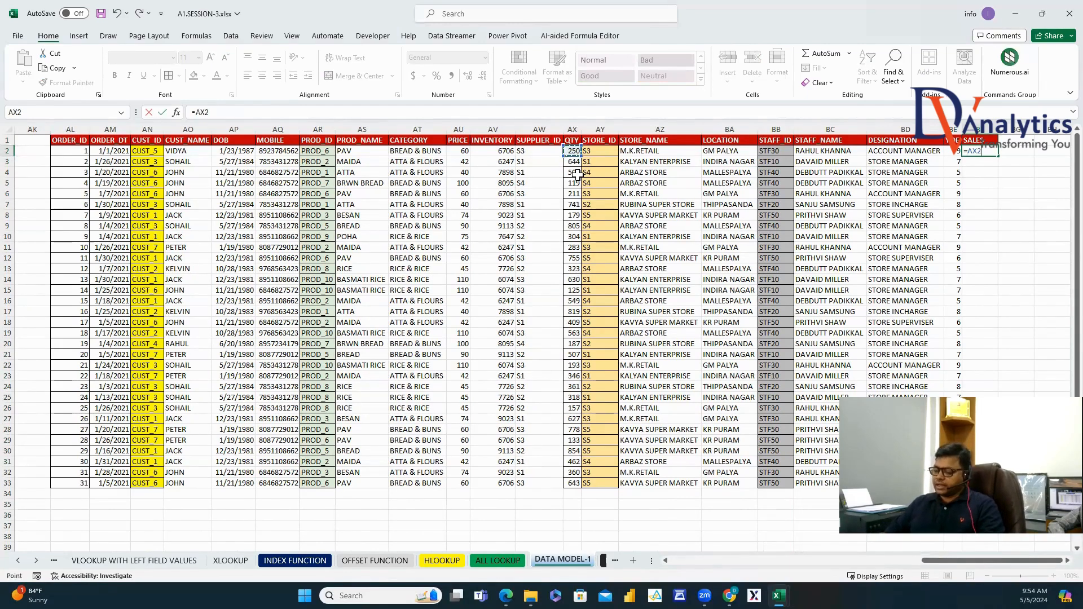
text(*)
click(459, 151)
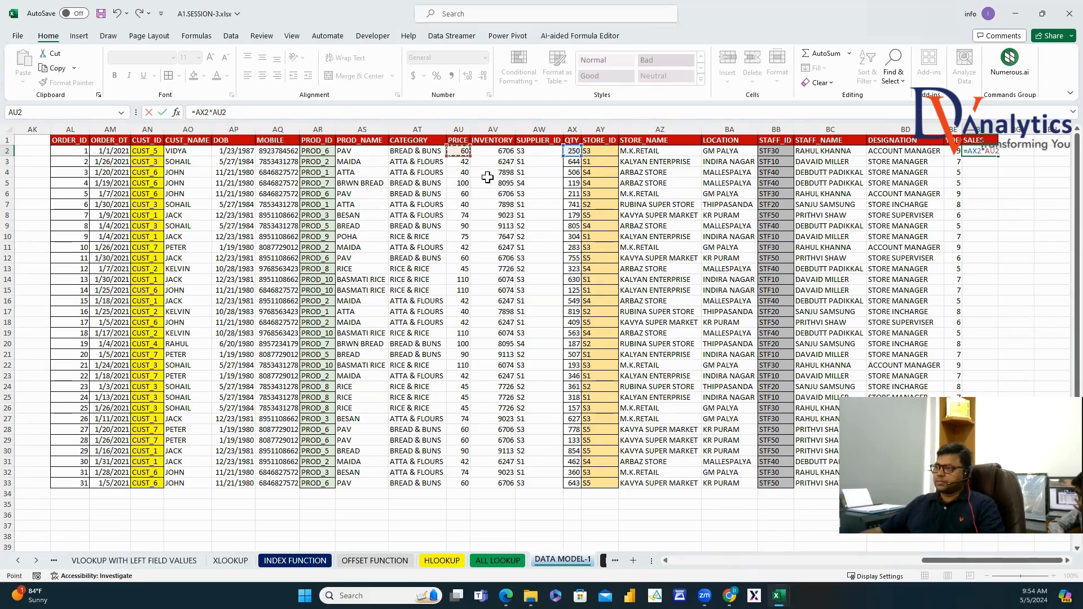
key(Return)
Fill the sales formula down all 31 orders and select the transaction table from ORDER_ID.
click(982, 151)
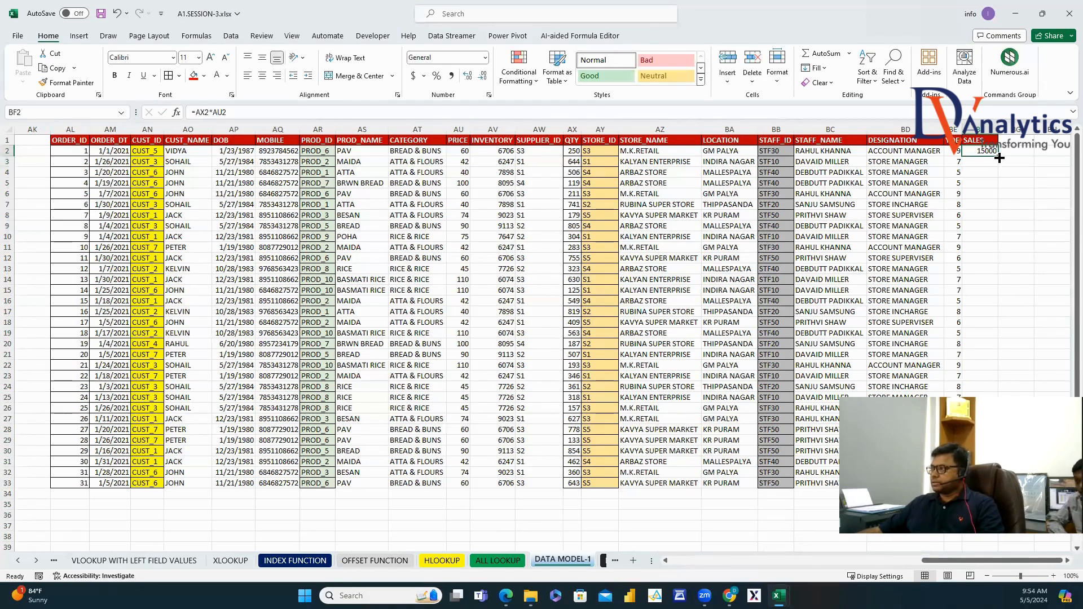
double_click(999, 157)
click(69, 140)
key(ctrl+a)
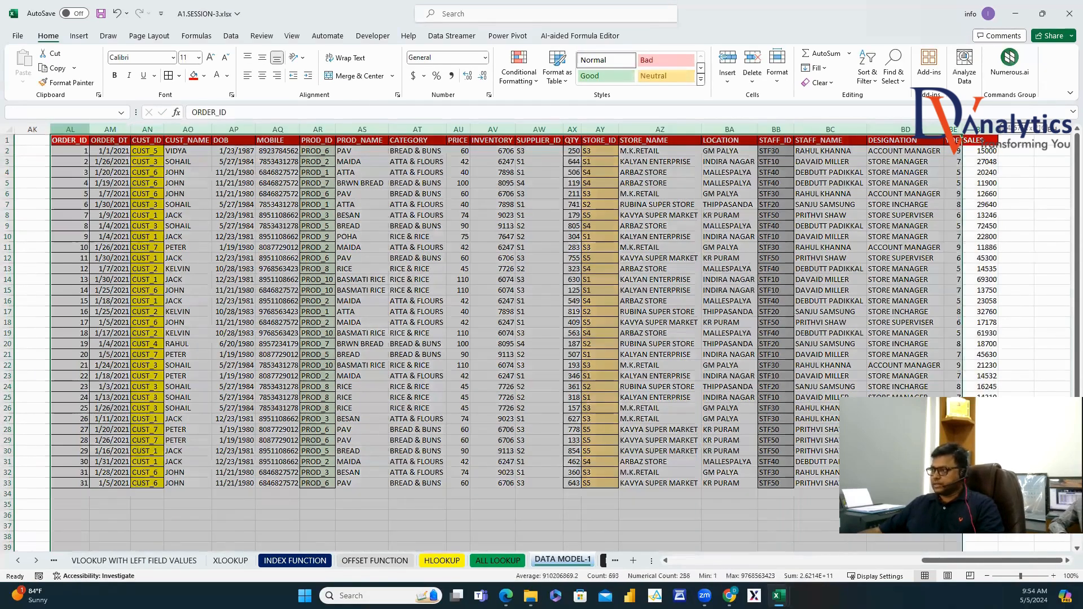
drag(69, 140, 989, 320)
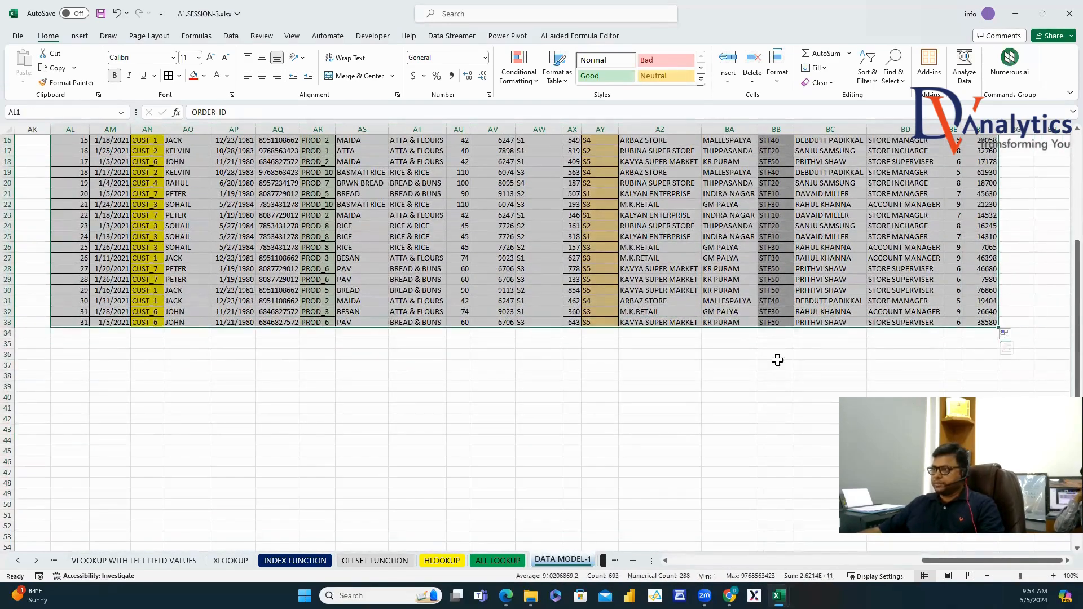
Fill the SALES column red and AutoFit columns AL through BF.
scroll(778, 348, up, 4)
scroll(778, 348, up, 1)
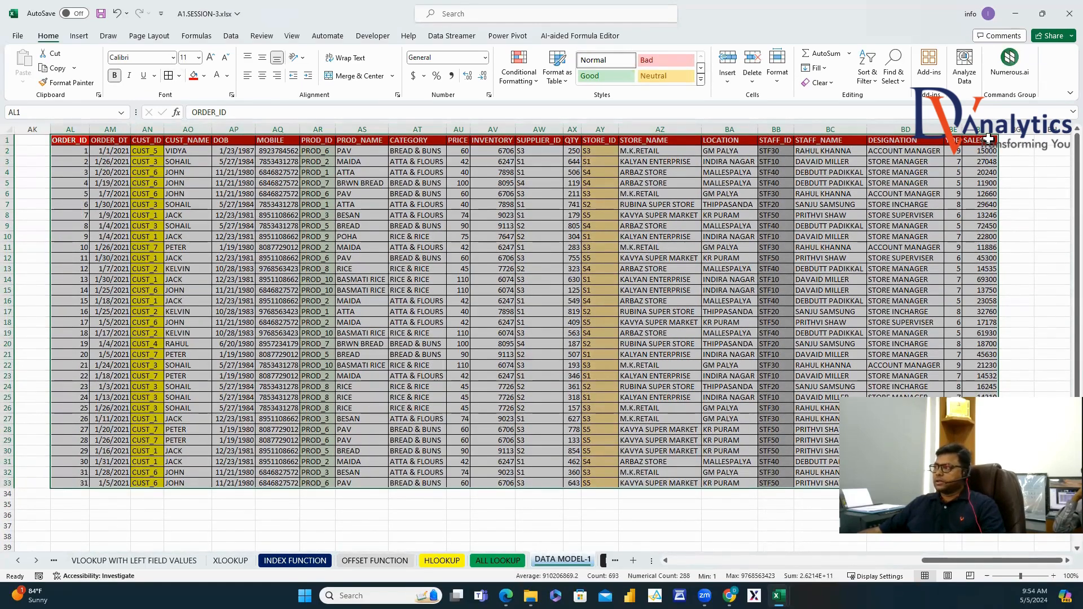
drag(986, 140, 981, 440)
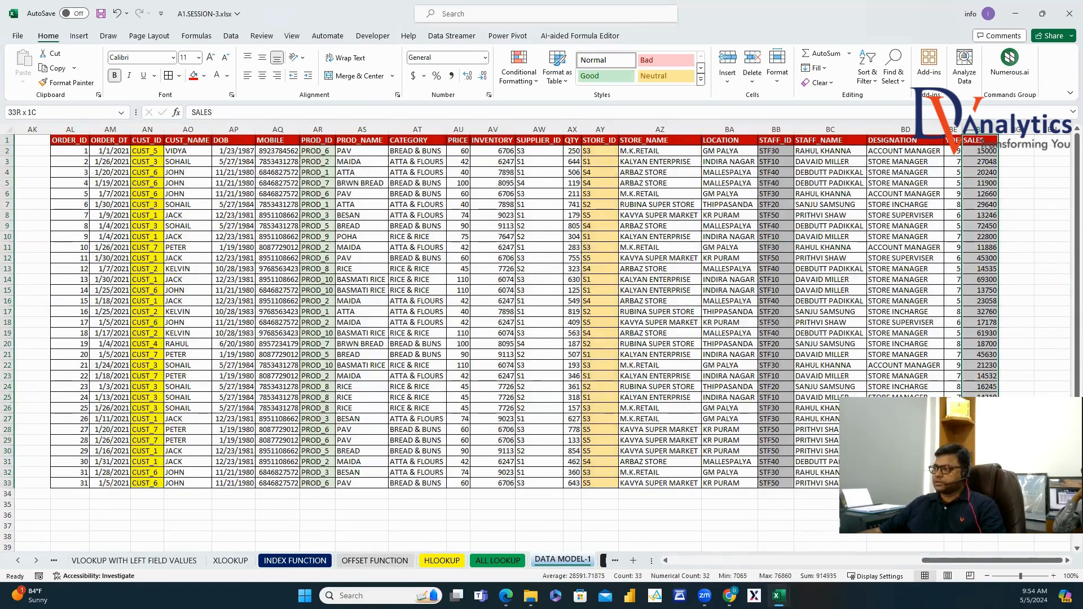
click(196, 81)
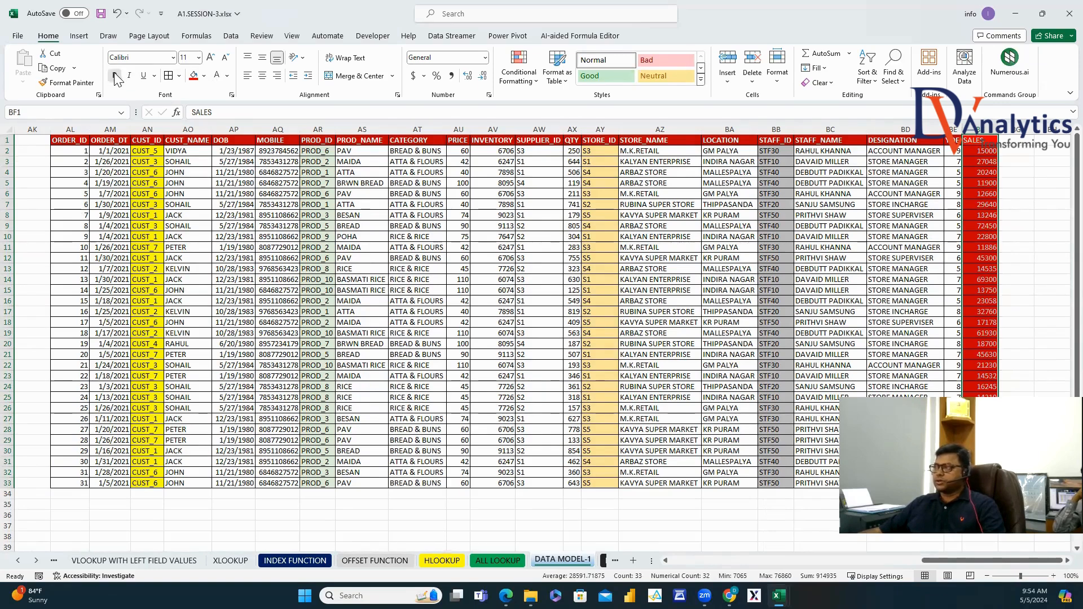
click(909, 327)
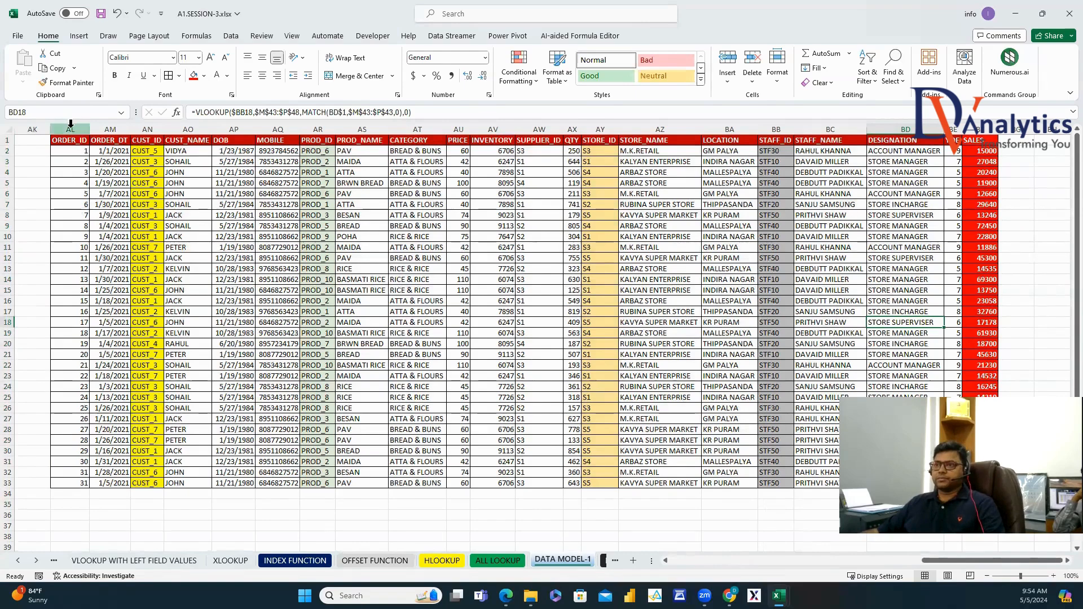
drag(70, 129, 981, 129)
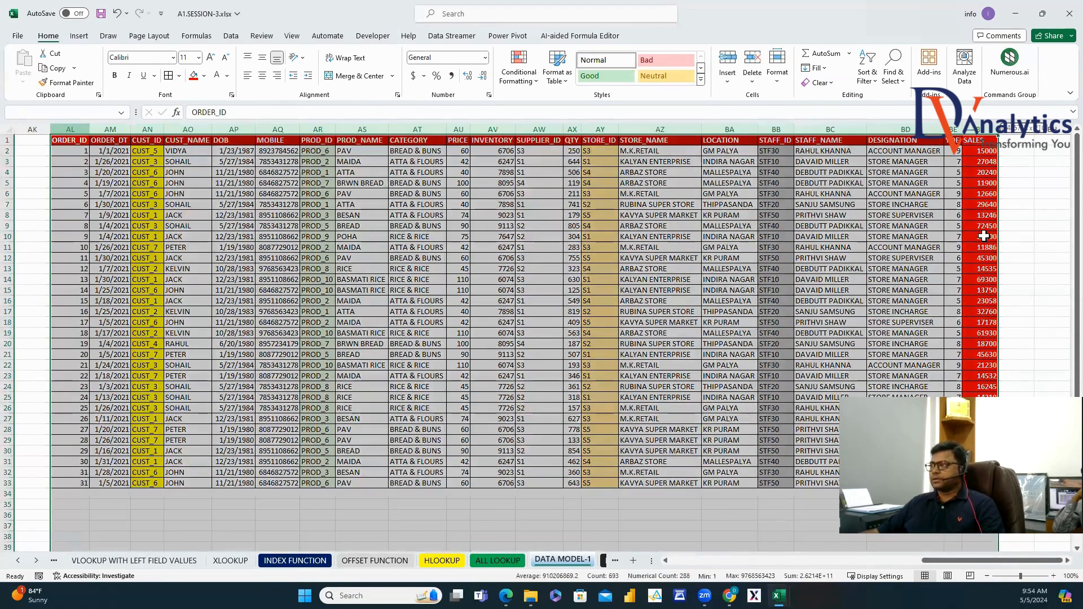
double_click(91, 130)
click(638, 292)
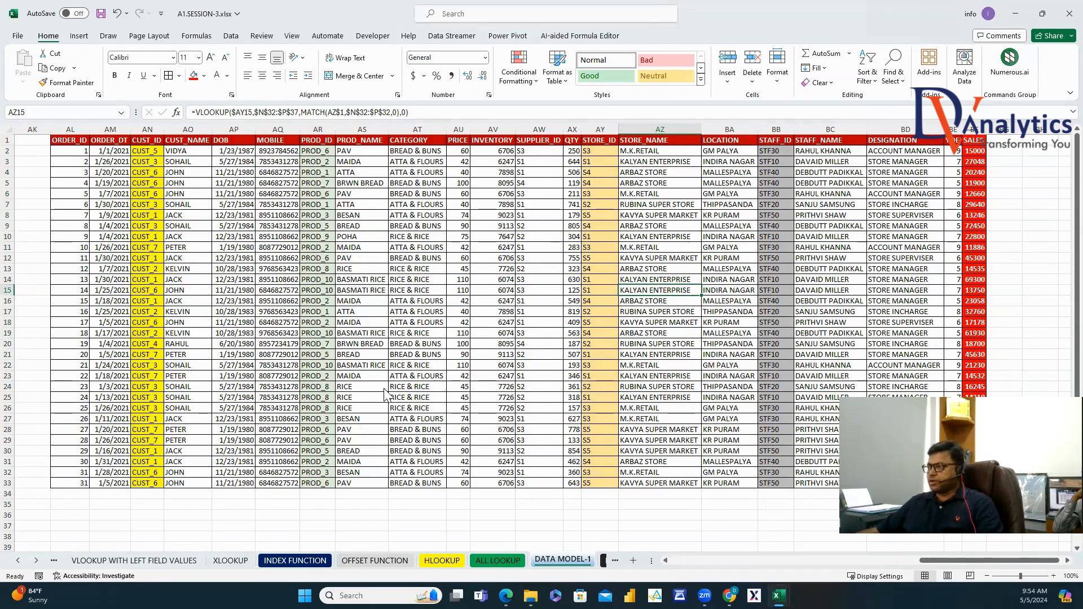
Type DATA MODEL OUTPUT in AJ2, make it bold dark red, and autofit column AJ.
scroll(1056, 571, right, 3)
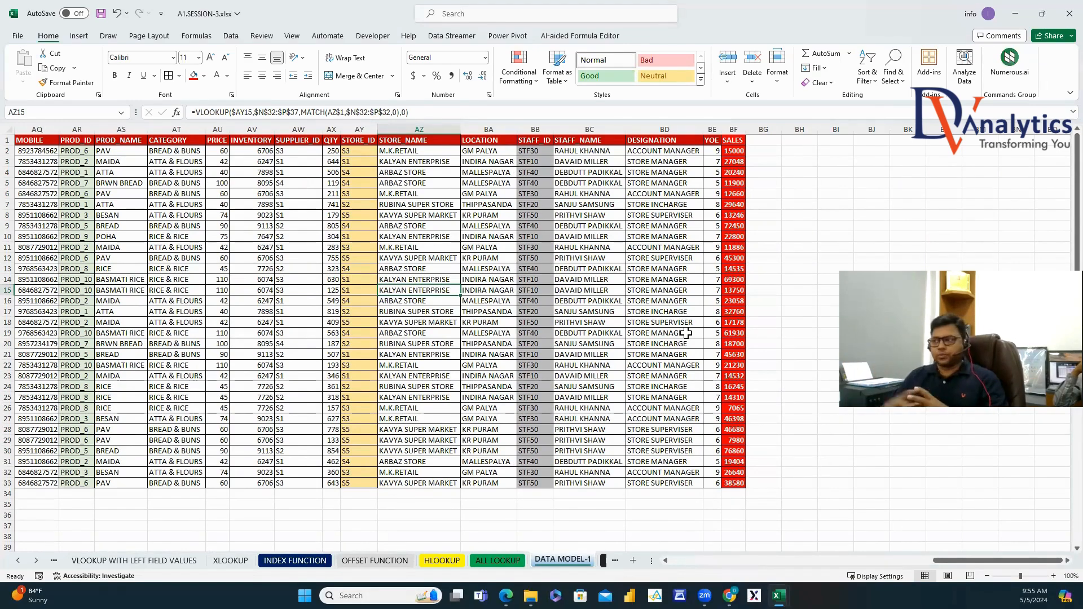
drag(982, 562, 926, 560)
click(427, 155)
text(DATA)
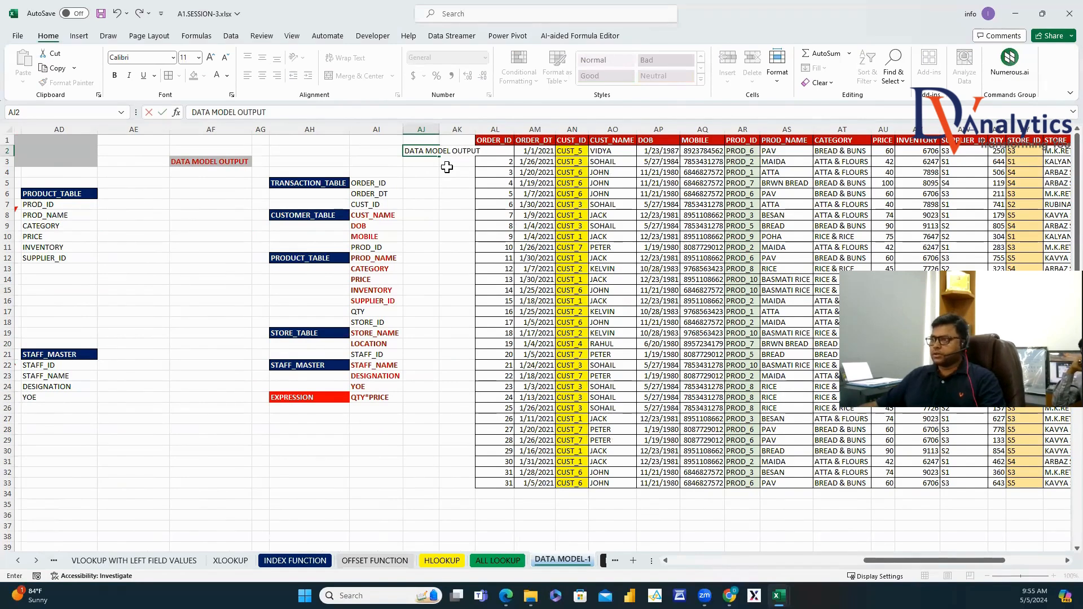
text( MODEL OUTPUT)
key(ctrl+Return)
click(228, 75)
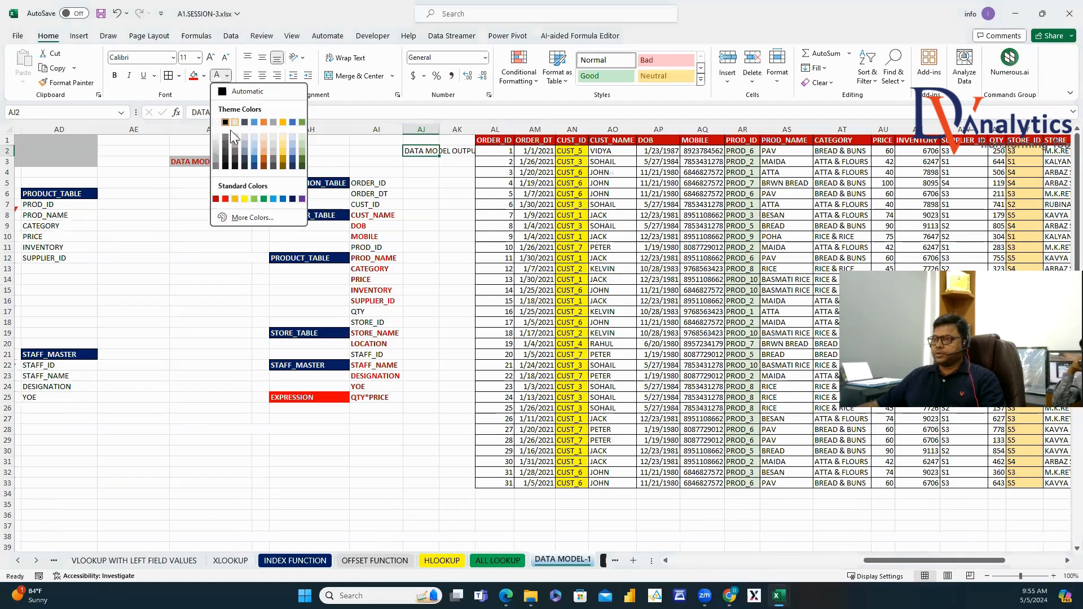
click(219, 191)
click(115, 75)
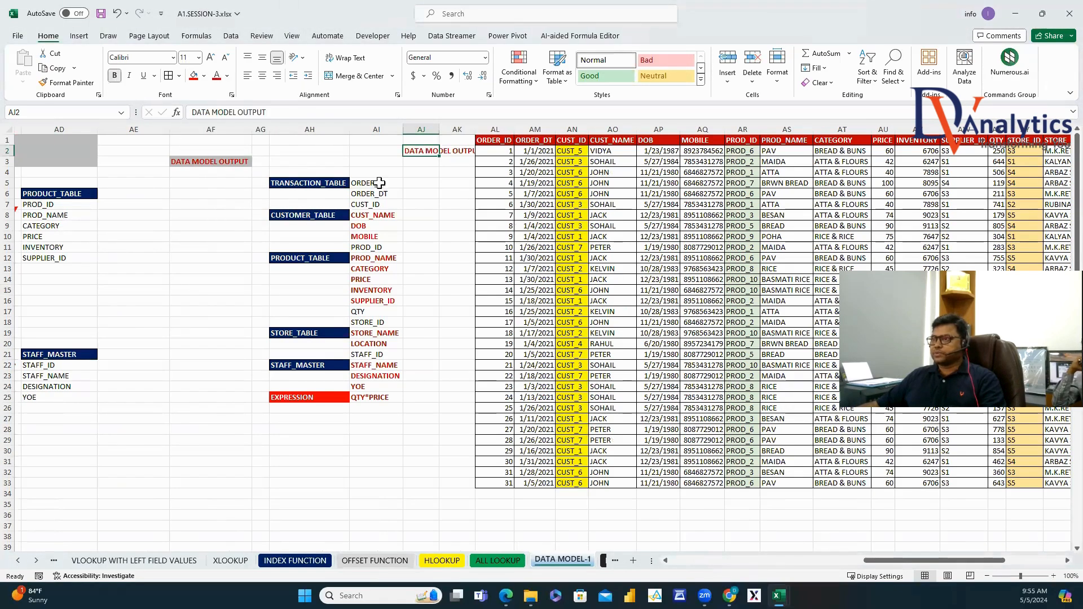
double_click(440, 129)
click(482, 247)
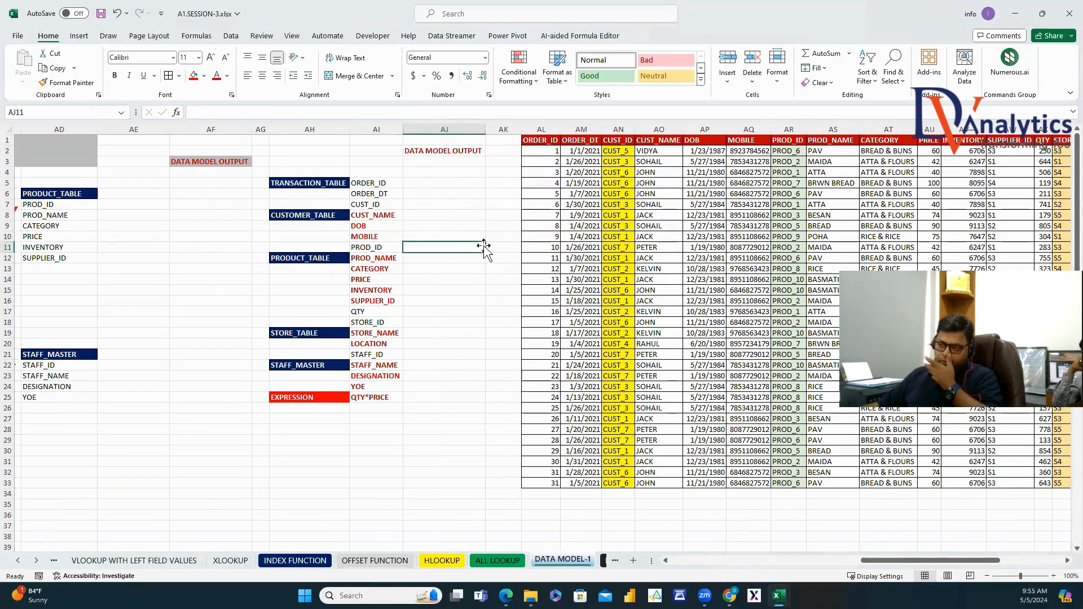
click(37, 563)
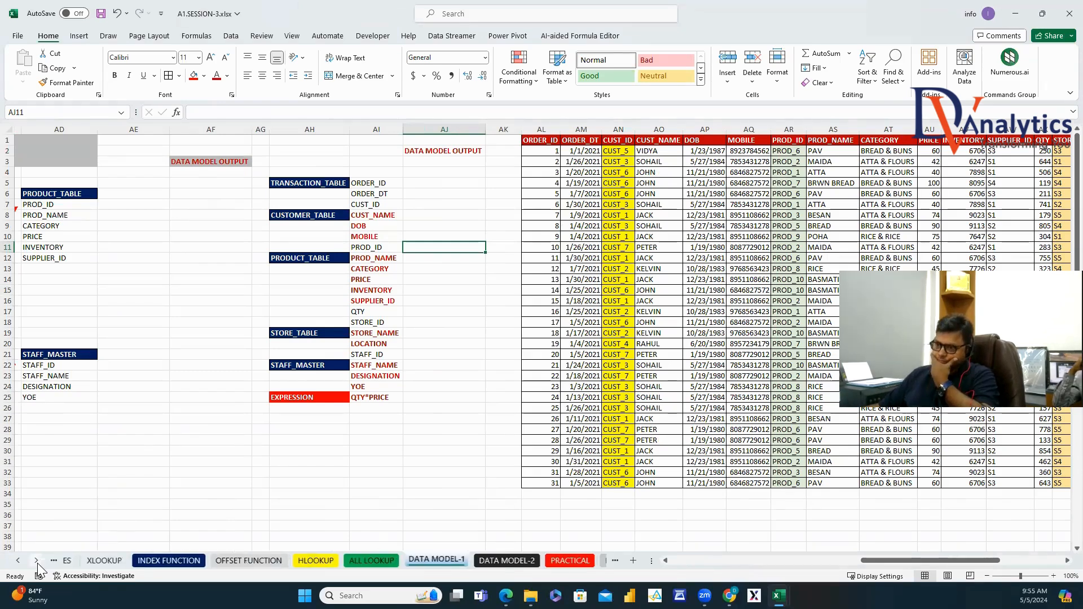
click(38, 563)
click(37, 563)
click(37, 563)
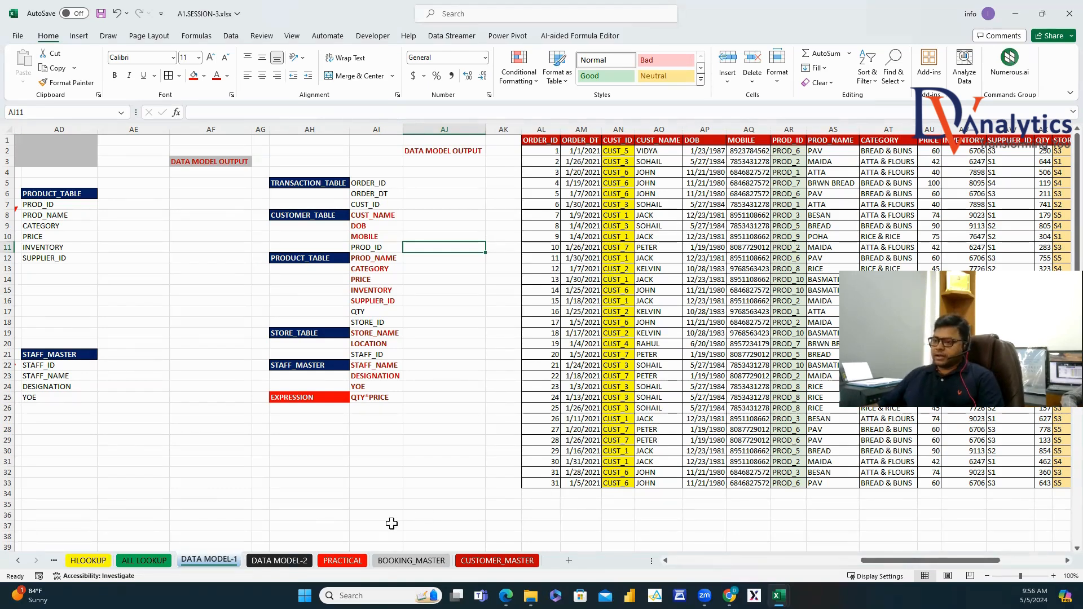
Switch to the DATA MODEL-2 sheet, zoom out to 90% and scroll back to row 1.
click(280, 560)
click(432, 419)
scroll(431, 418, down, 3)
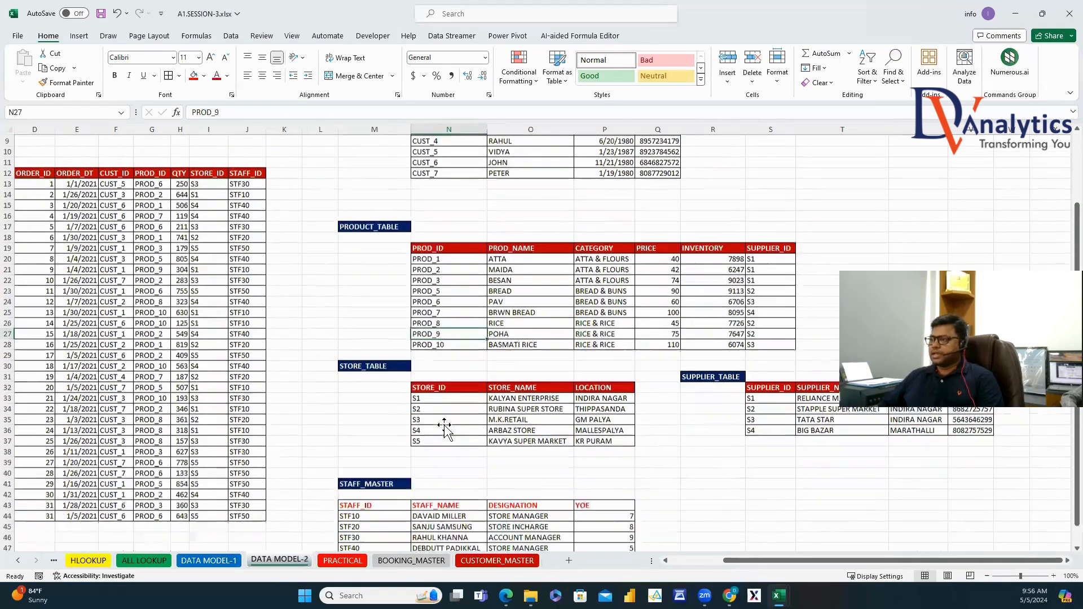
click(987, 576)
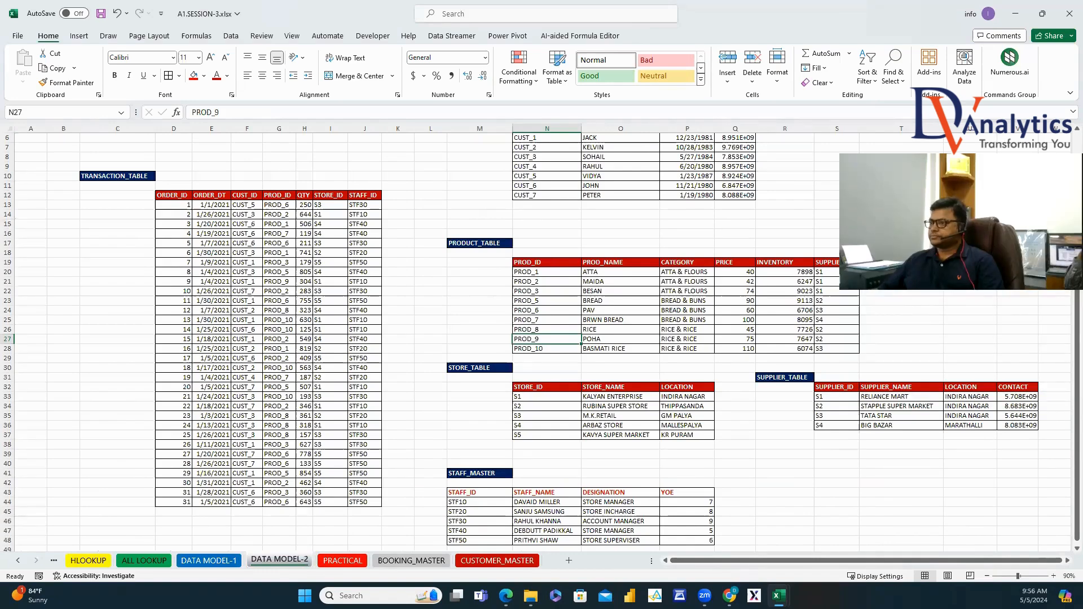
scroll(620, 154, up, 2)
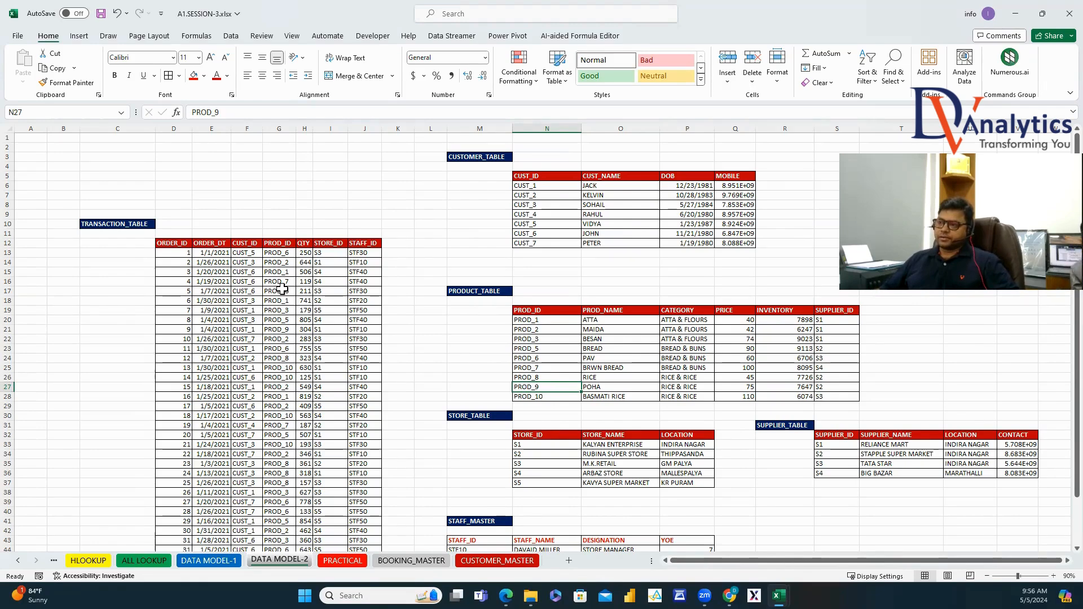
Fill the transaction CUST_ID column and CUSTOMER_TABLE's CUST_ID values light orange.
click(247, 253)
key(ctrl+shift+Down)
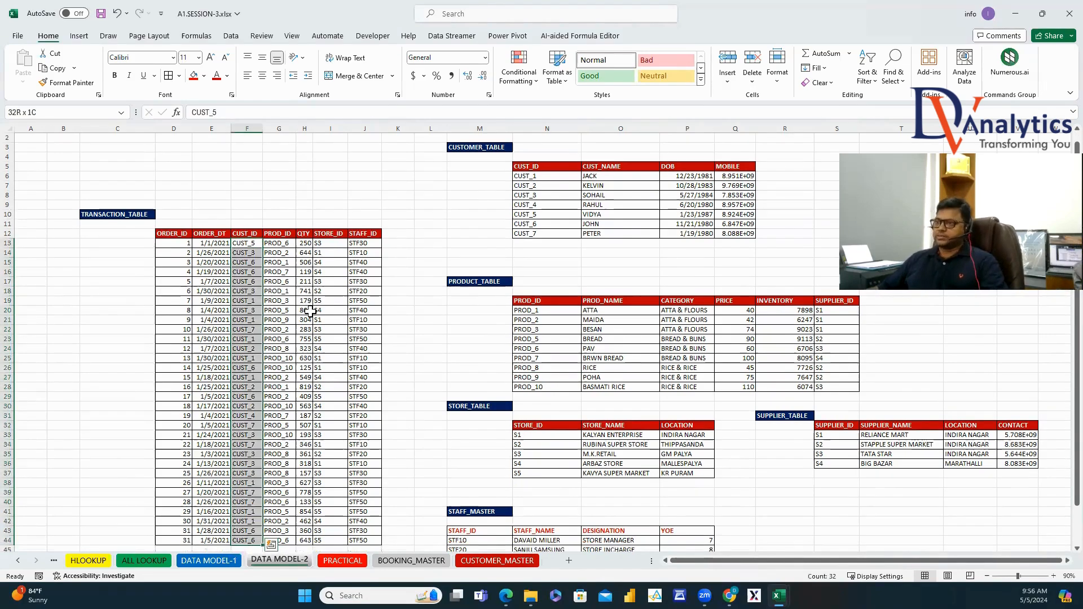
click(204, 76)
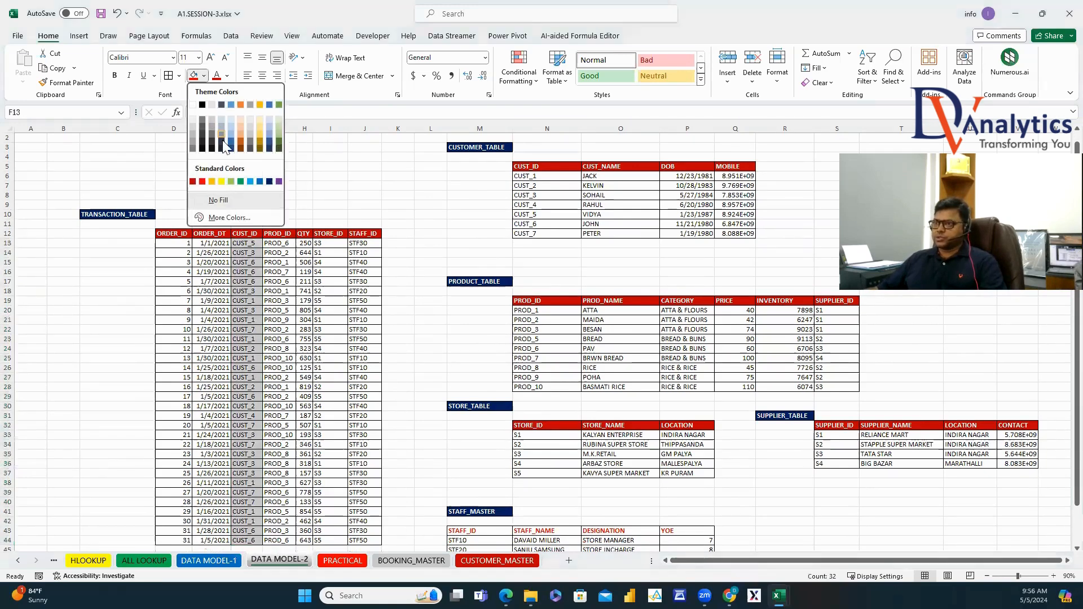
click(259, 131)
drag(534, 178, 536, 230)
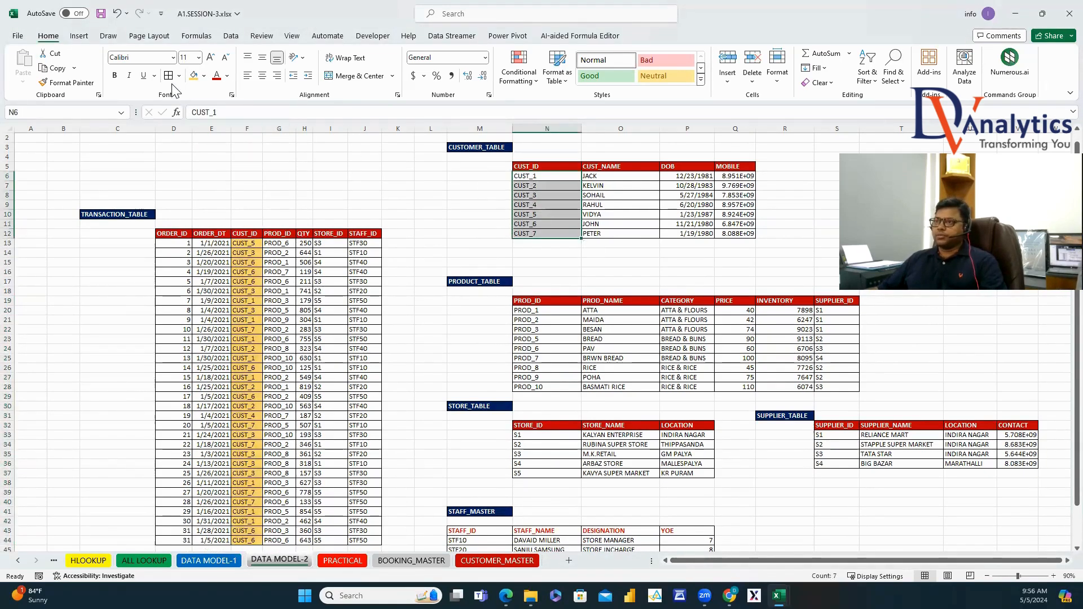
click(194, 77)
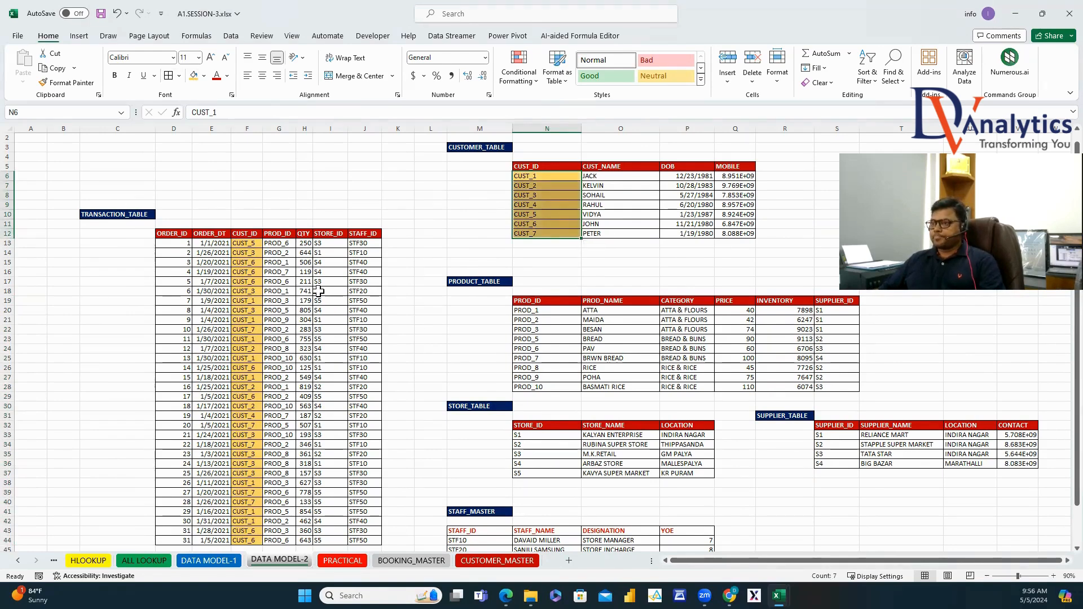
Fill the transaction PROD_ID column and PRODUCT_TABLE's PROD_ID values light green.
click(282, 242)
key(ctrl+shift+Down)
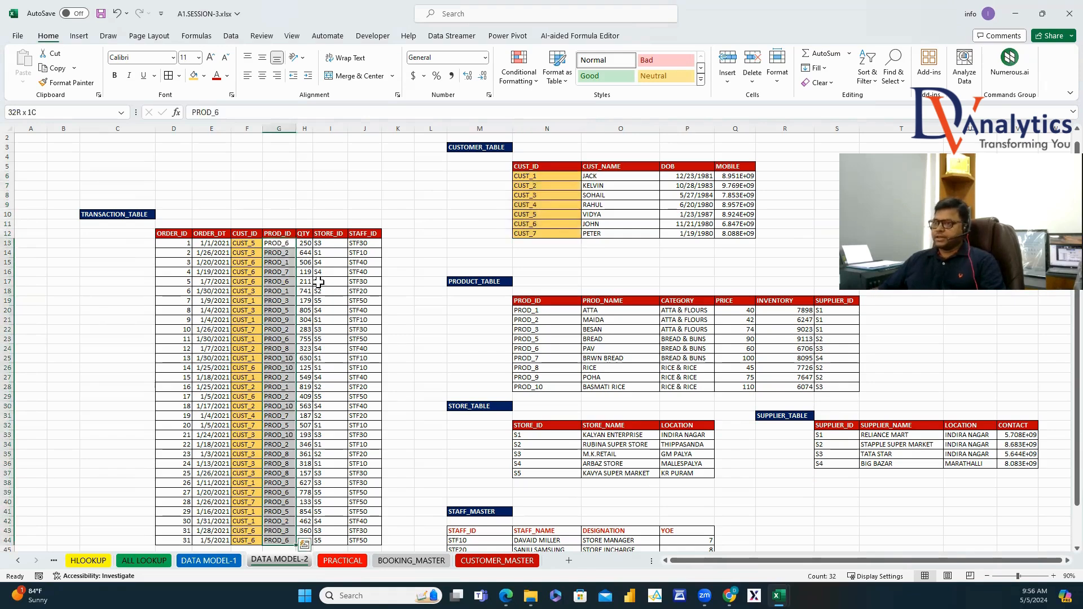
click(204, 76)
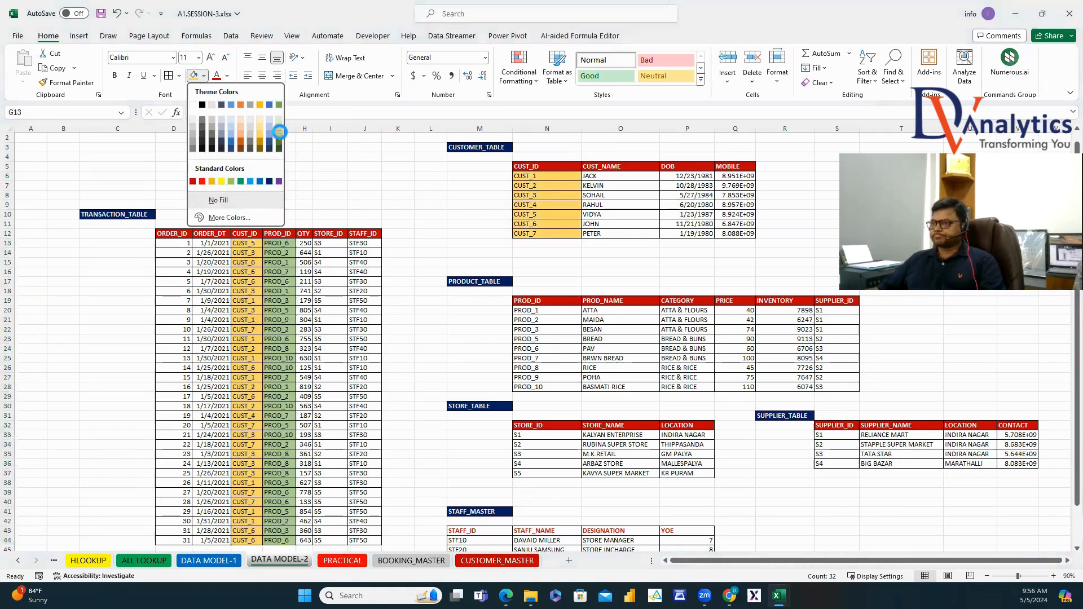
click(286, 126)
drag(516, 310, 541, 387)
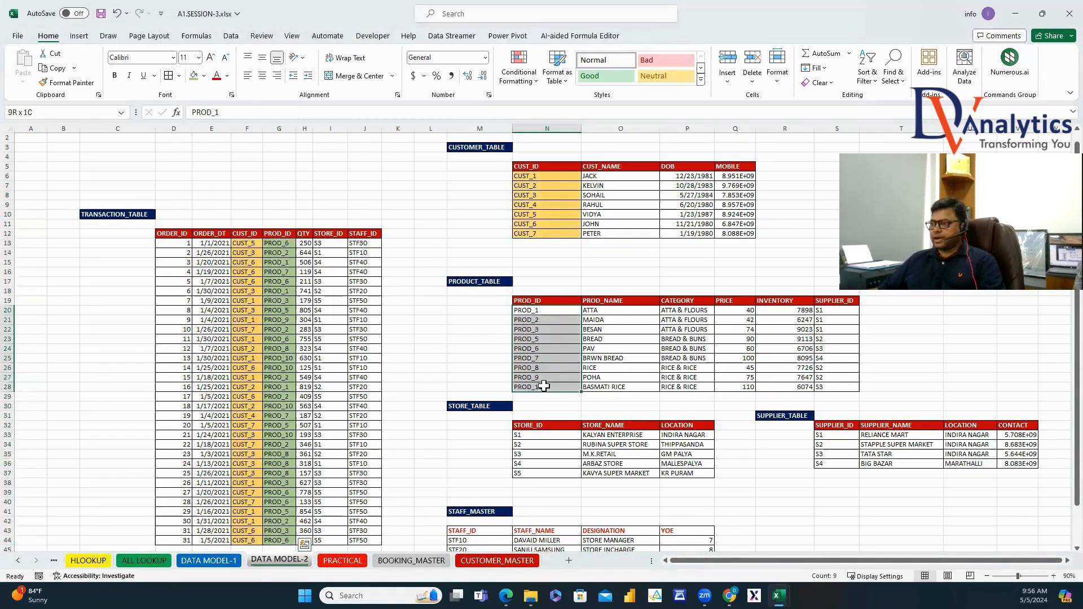
click(193, 75)
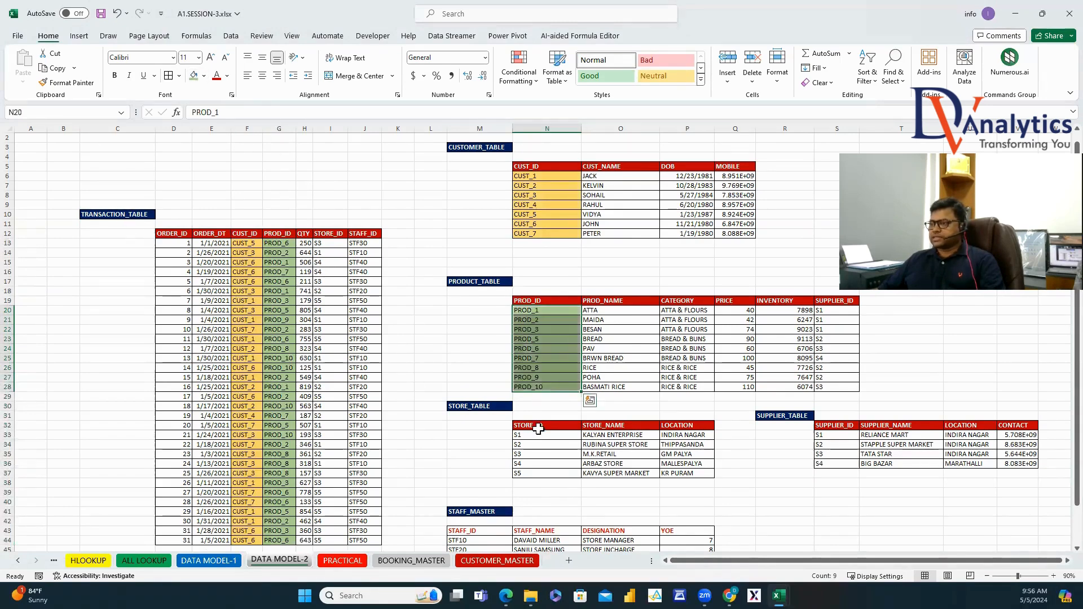
Fill the transaction STORE_ID column and STORE_TABLE's STORE_ID values blue-gray.
click(335, 245)
key(ctrl+shift+Down)
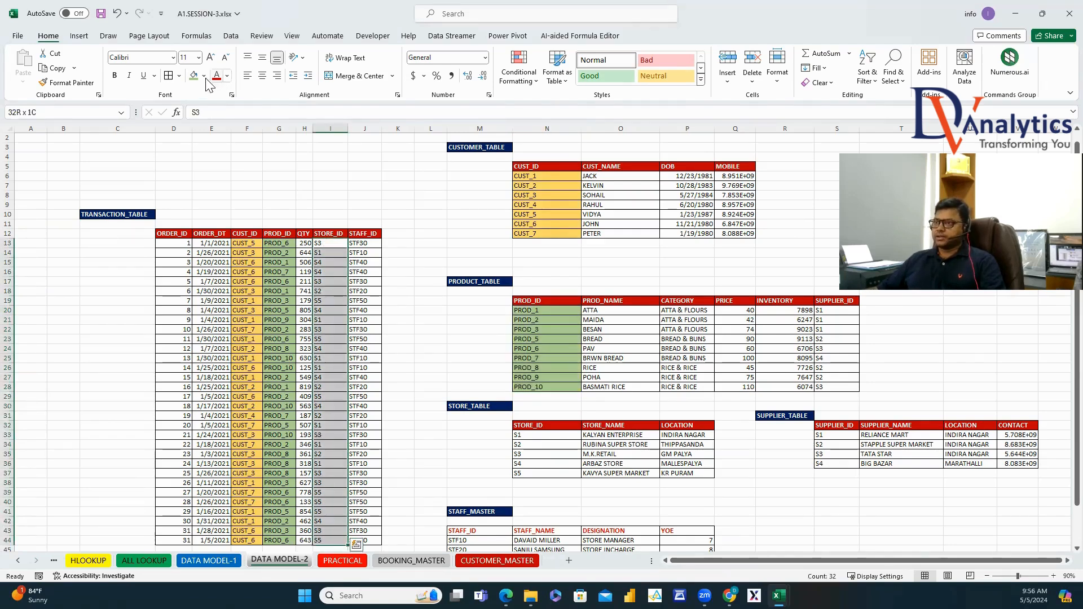
click(203, 76)
click(222, 129)
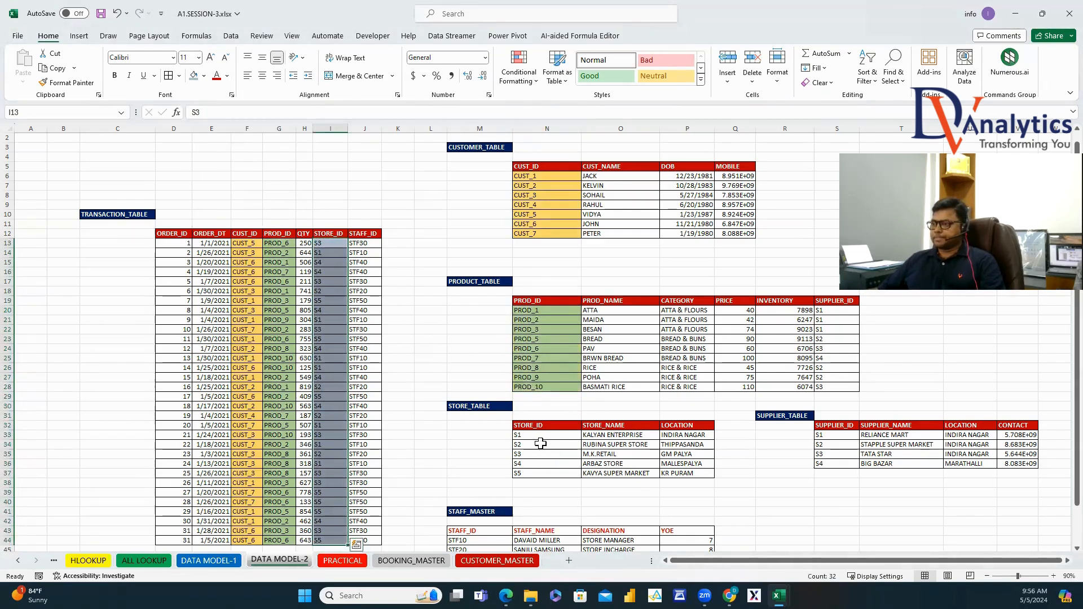
drag(537, 435, 542, 474)
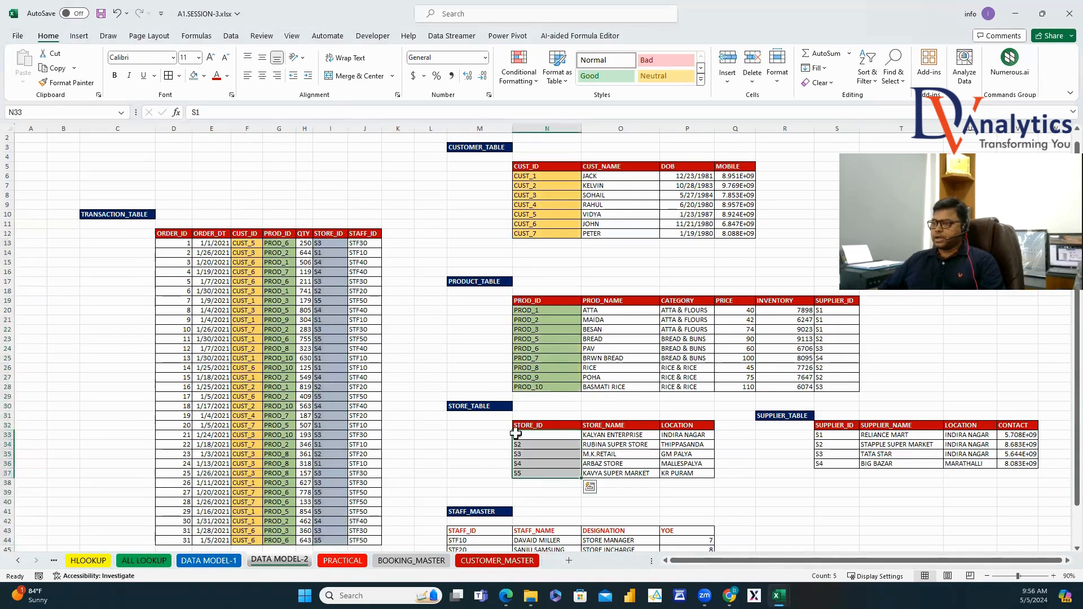
click(194, 76)
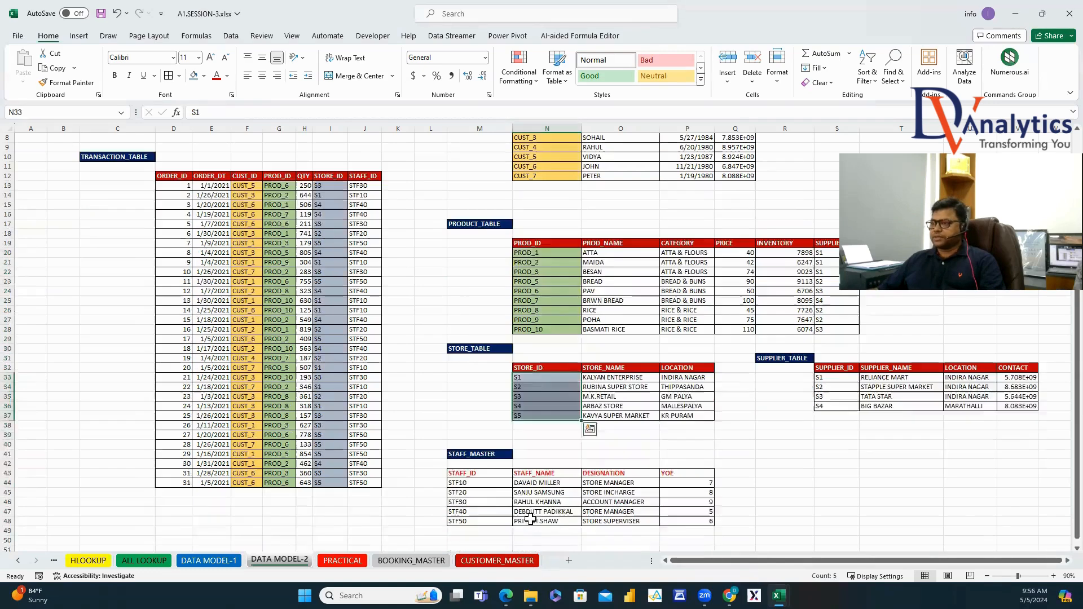
Fill the transaction STAFF_ID column and STAFF_MASTER's STAFF_ID values a matching light colour.
scroll(527, 515, down, 2)
click(363, 191)
key(ctrl+shift+Down)
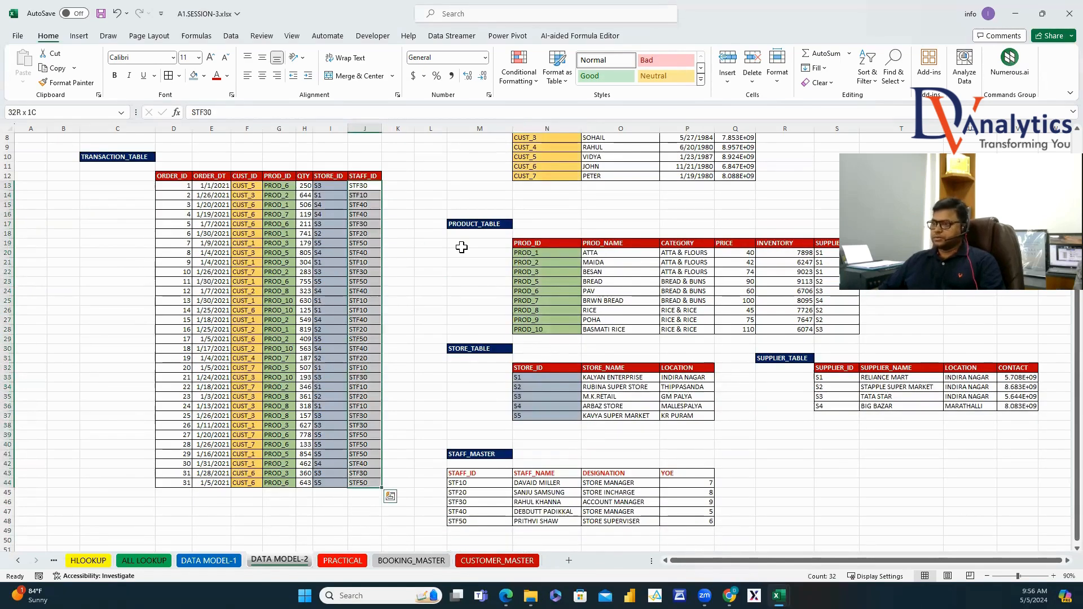
click(204, 76)
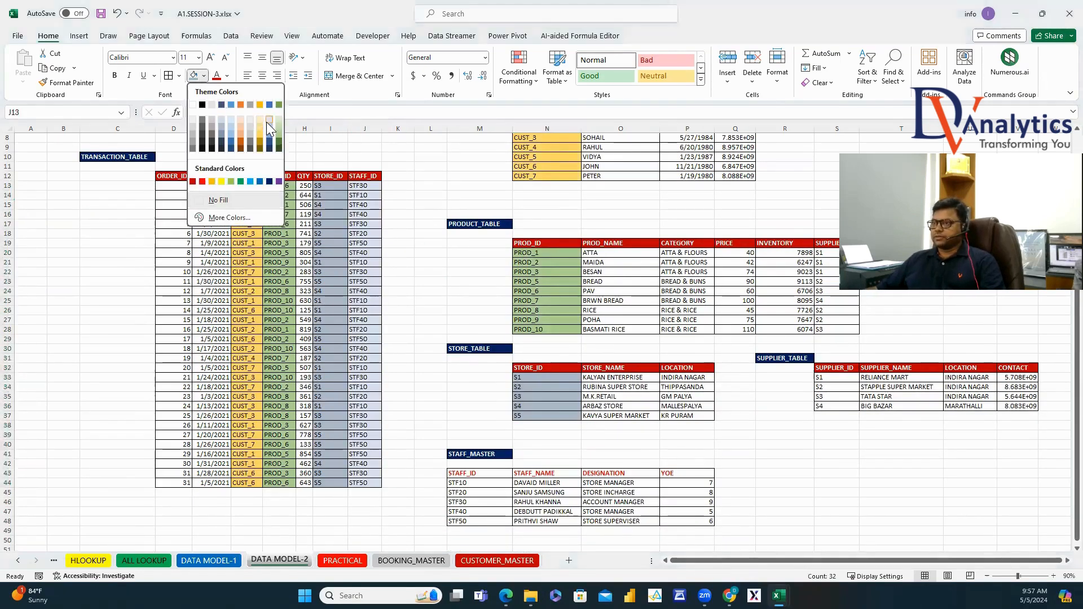
click(261, 122)
drag(469, 485, 470, 516)
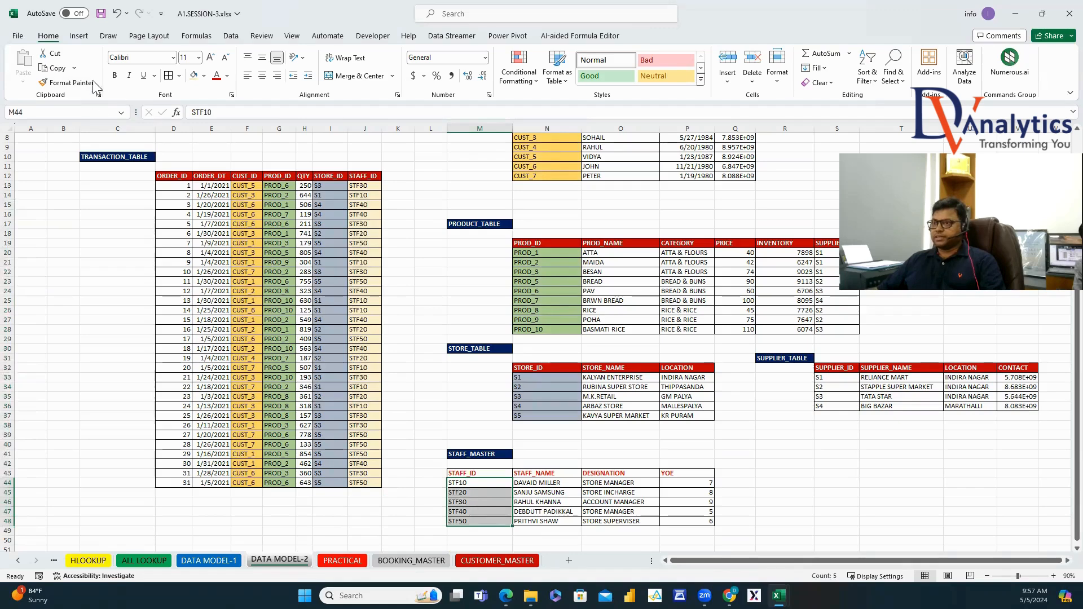
click(195, 76)
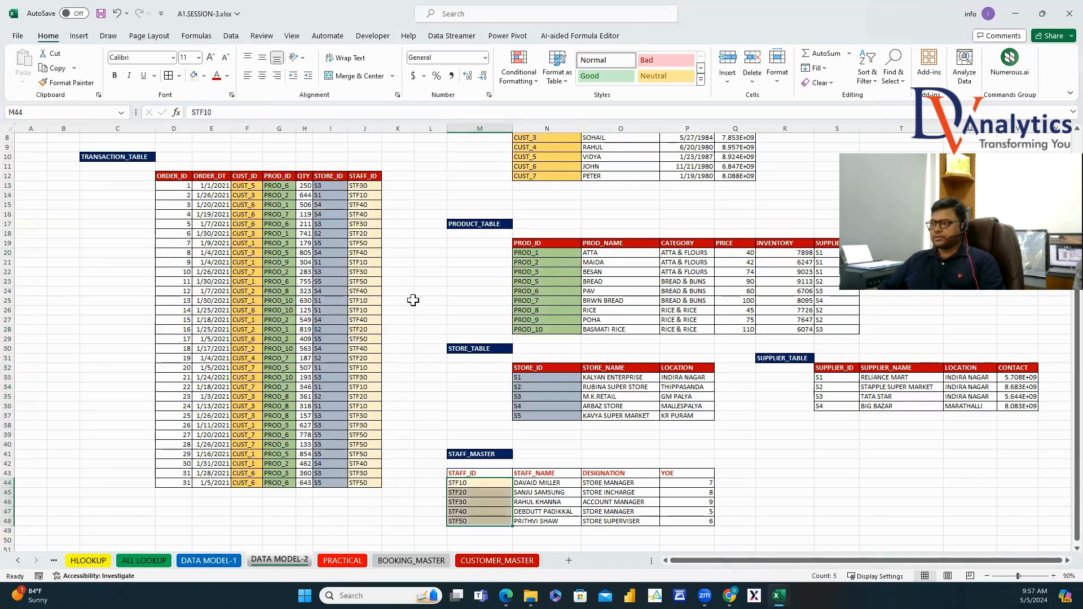
Copy the STORE_TABLE red header style onto the STAFF_MASTER headers with Format Painter.
drag(544, 368, 598, 367)
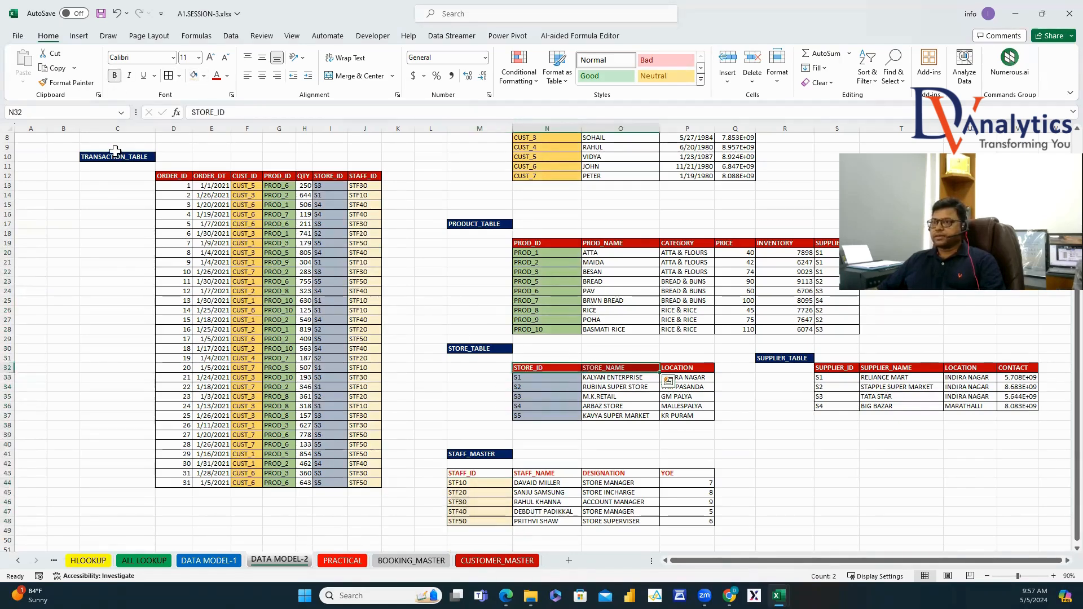
click(71, 83)
drag(485, 474, 677, 472)
click(638, 510)
scroll(713, 502, up, 3)
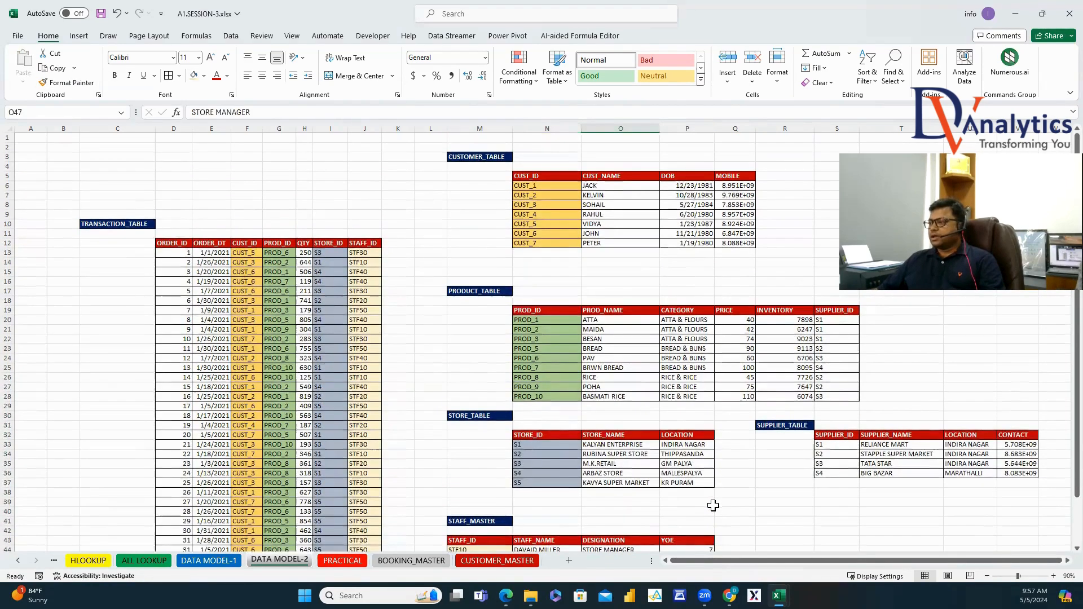
Widen SUPPLIER_TABLE's CONTACT column so the full numbers show.
click(789, 427)
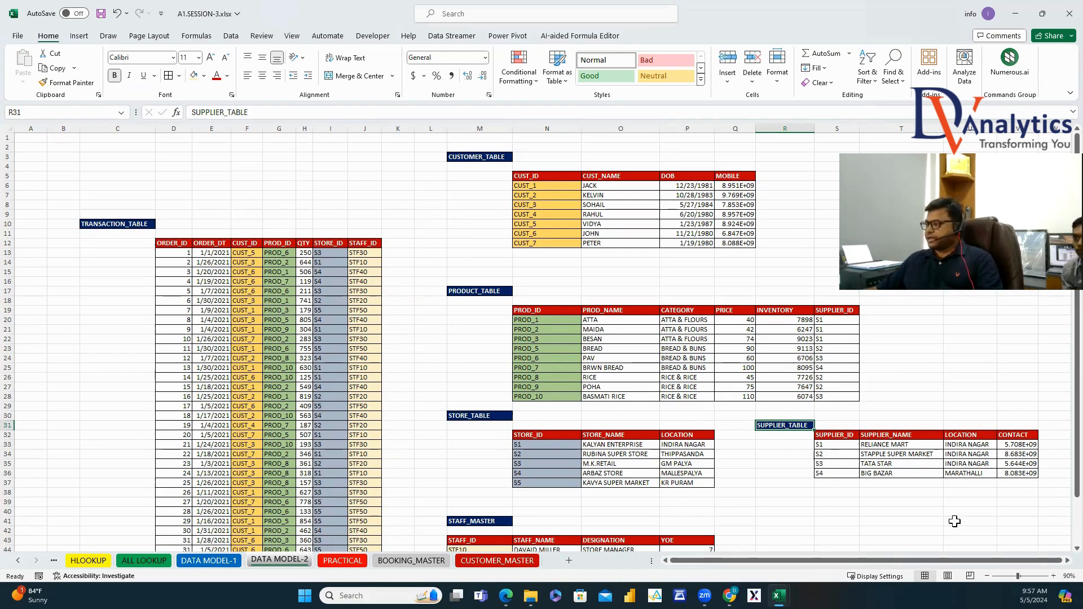
scroll(912, 347, right, 5)
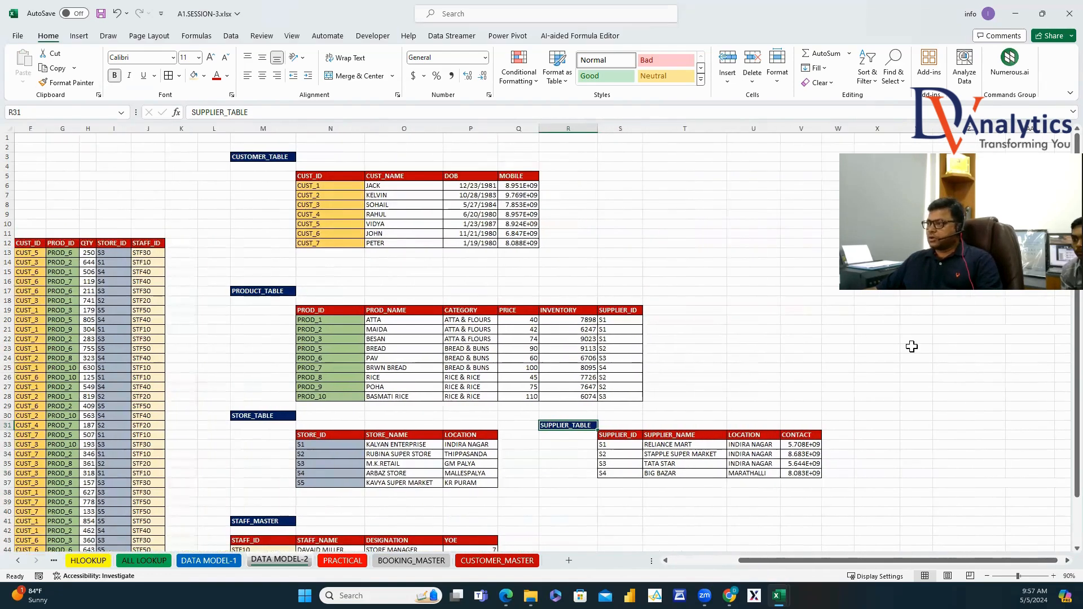
click(879, 415)
click(263, 291)
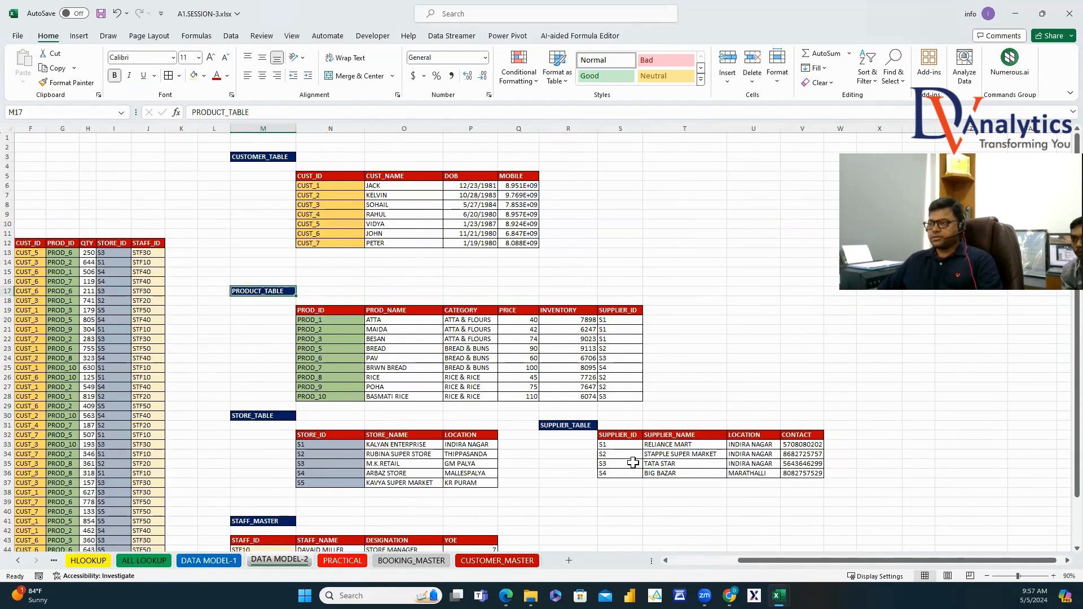
Give PRODUCT_TABLE's SUPPLIER_ID cells S20:S28 a purple fill with white text.
drag(635, 325, 631, 397)
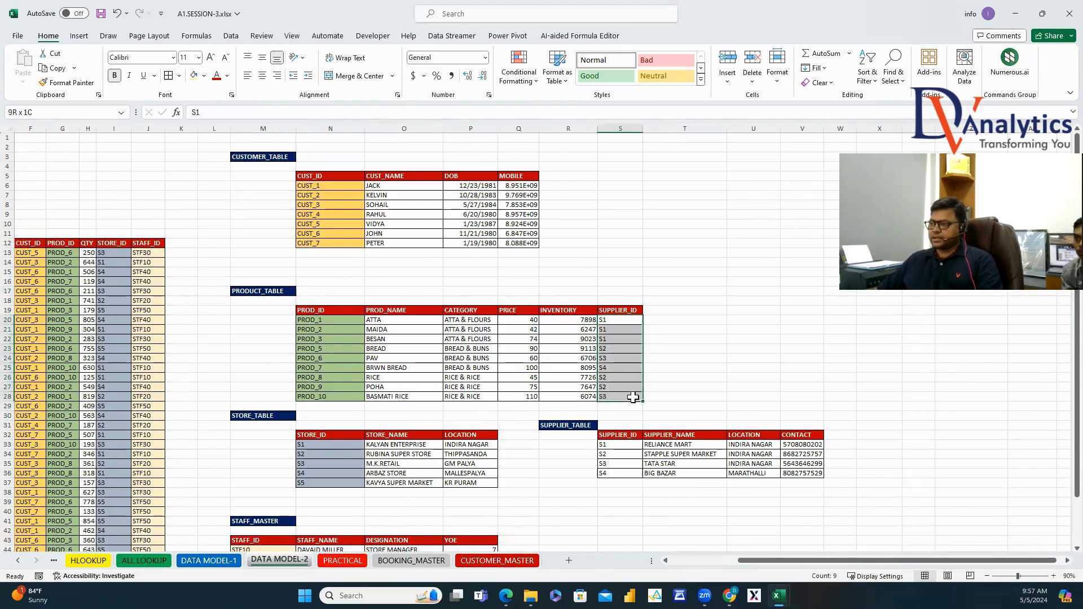
click(204, 76)
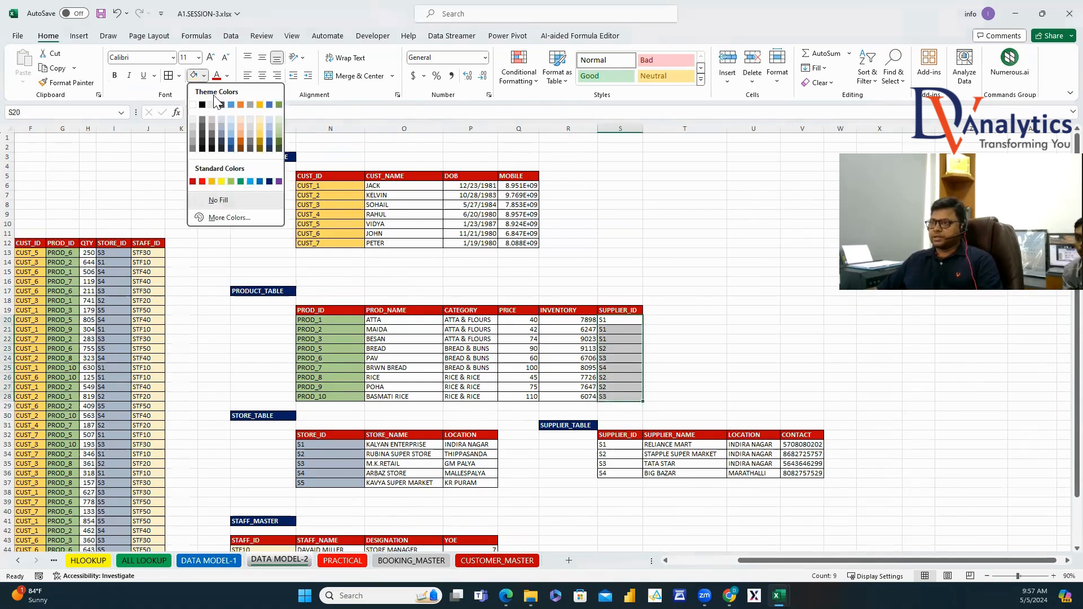
click(279, 181)
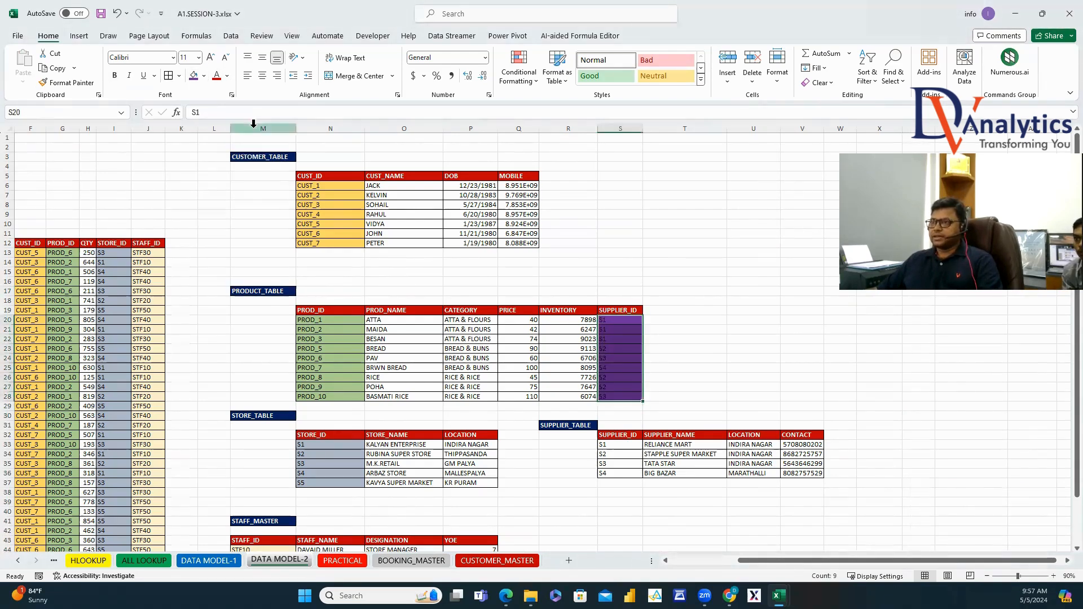
click(226, 76)
click(216, 123)
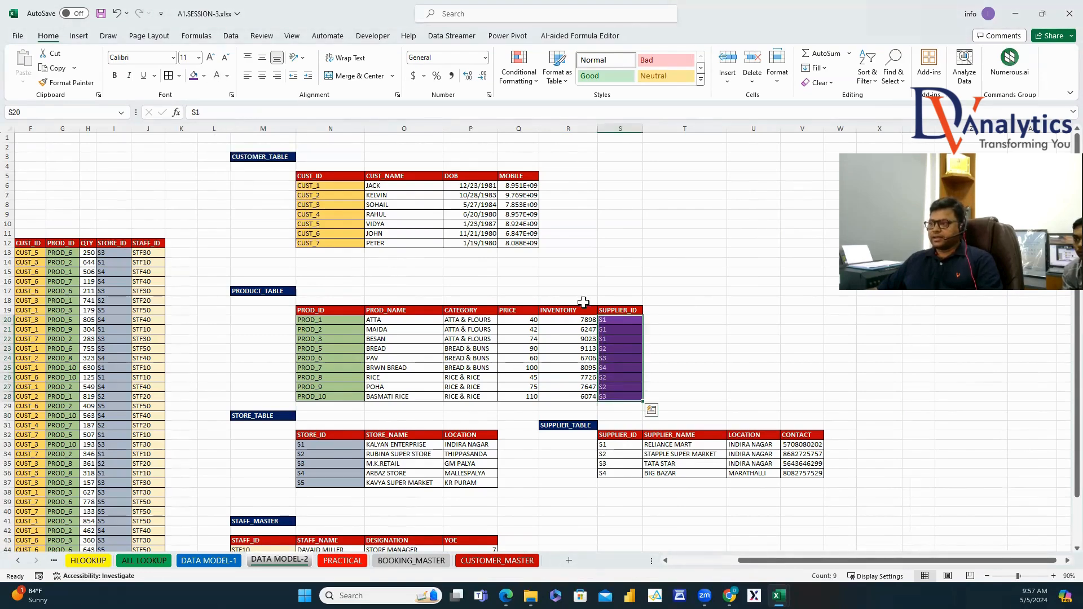
Copy the purple SUPPLIER_ID style onto S33:S36 in SUPPLIER_TABLE using Format Painter.
click(614, 322)
click(90, 83)
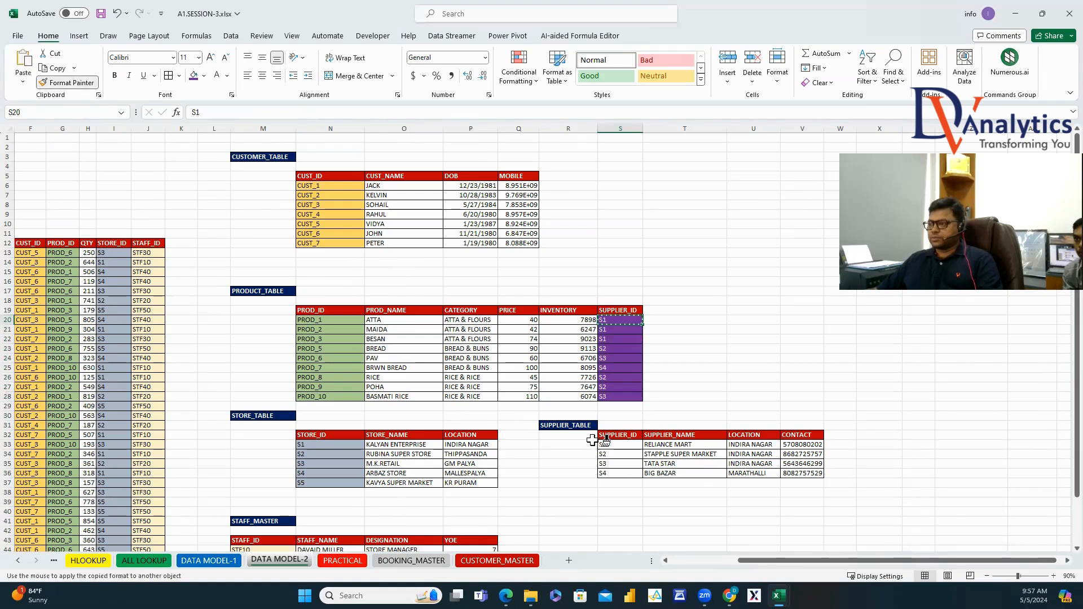
drag(612, 445, 618, 474)
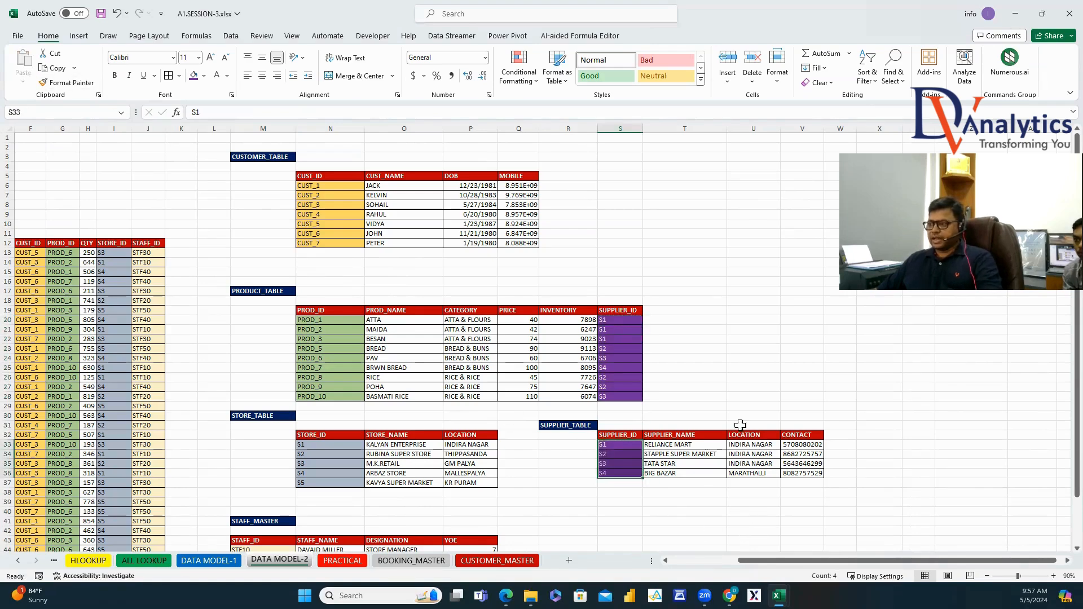
click(739, 390)
click(584, 426)
click(283, 290)
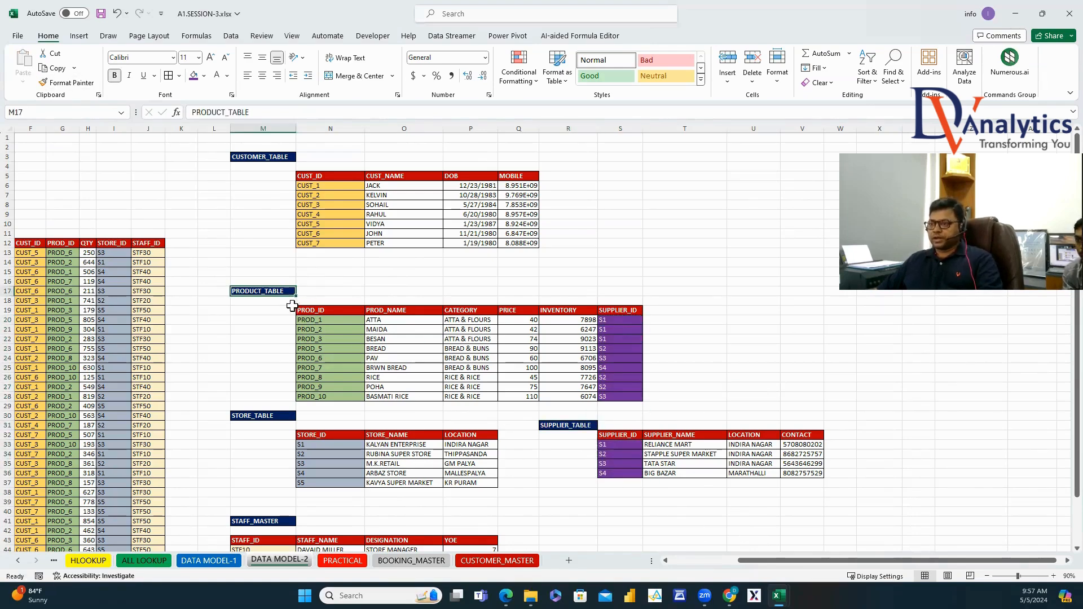
drag(320, 312, 324, 375)
drag(53, 245, 64, 339)
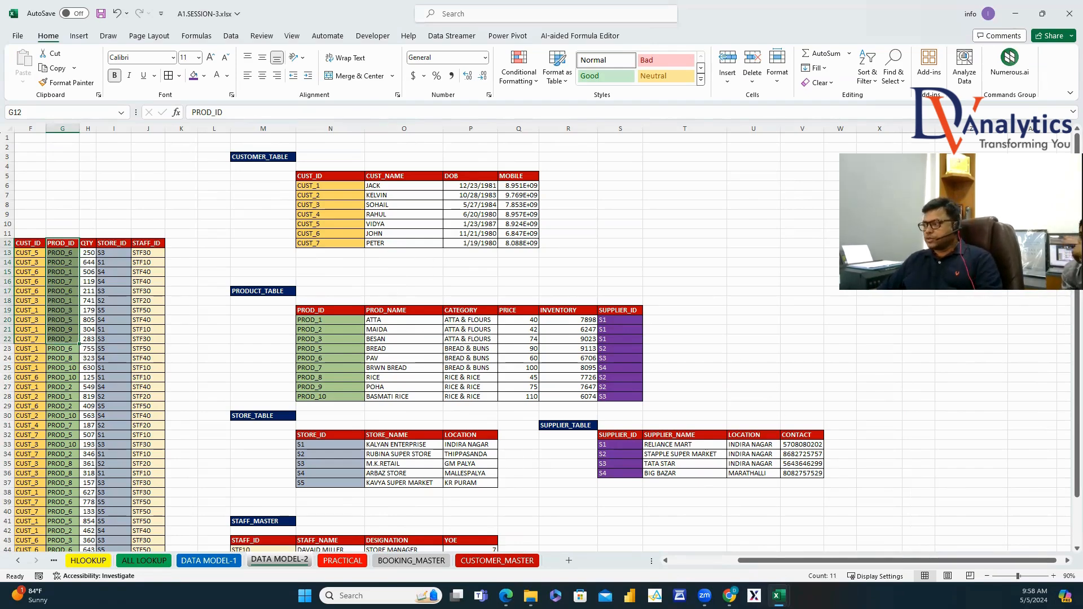
Copy the data model diagram in columns Y:AD of DATA MODEL-1, then return to DATA MODEL-2.
click(1067, 560)
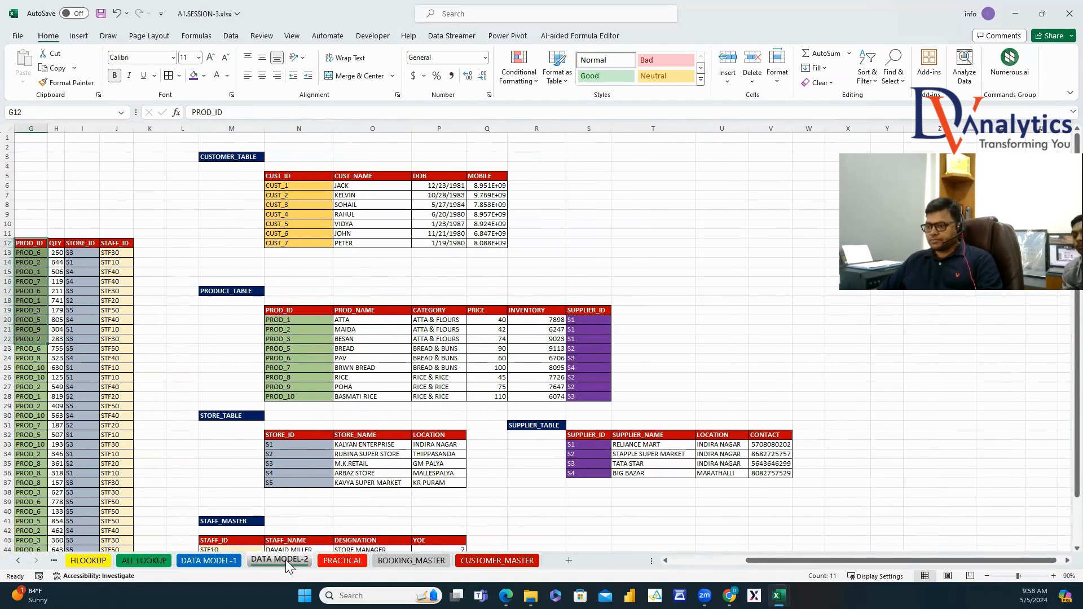
click(238, 562)
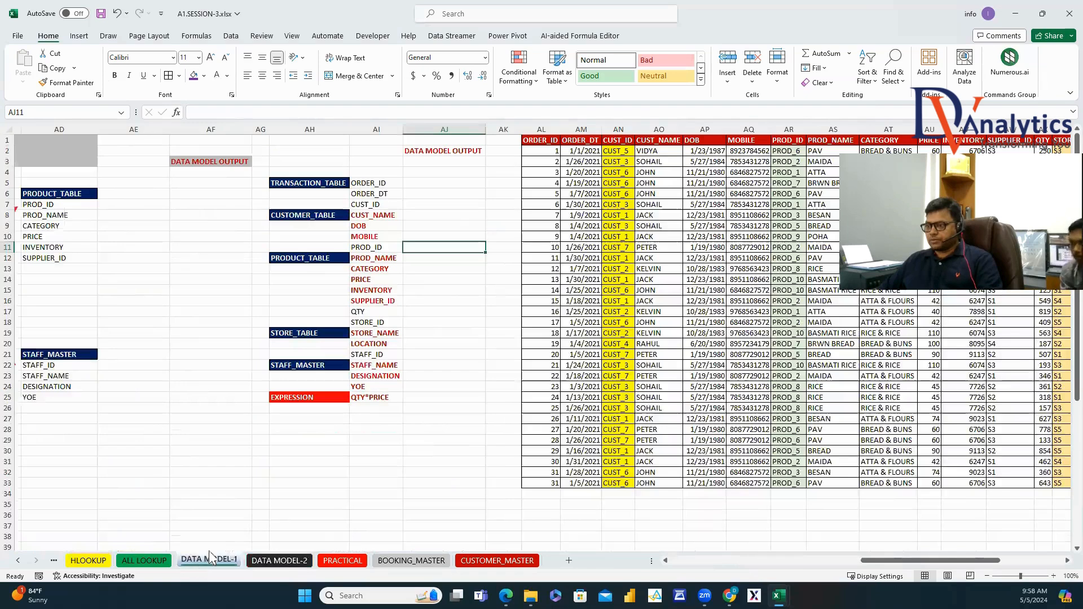
drag(897, 561, 790, 560)
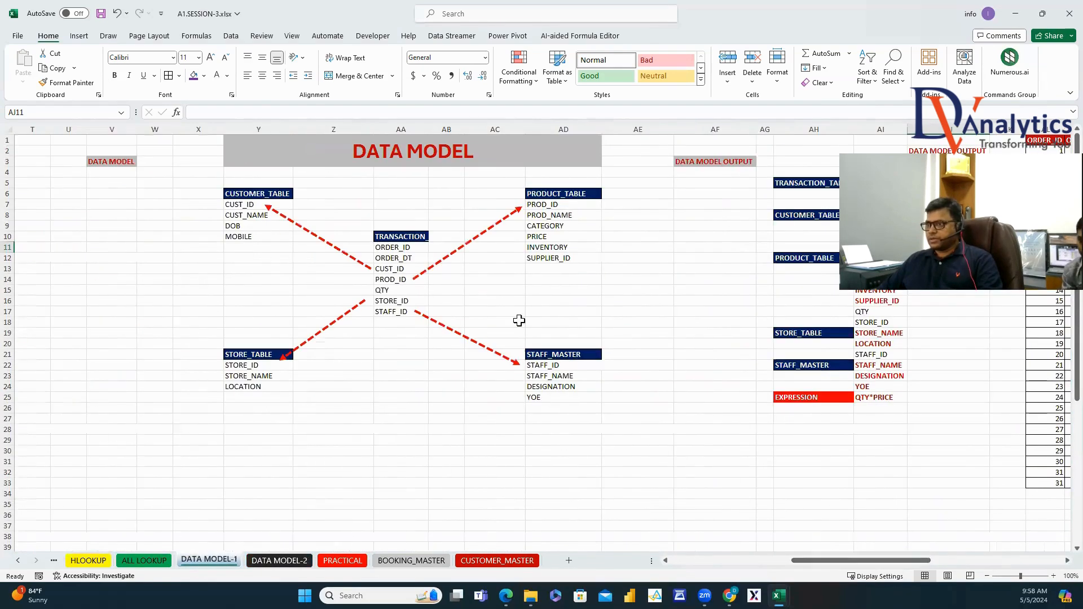
drag(273, 129, 564, 129)
key(ctrl+c)
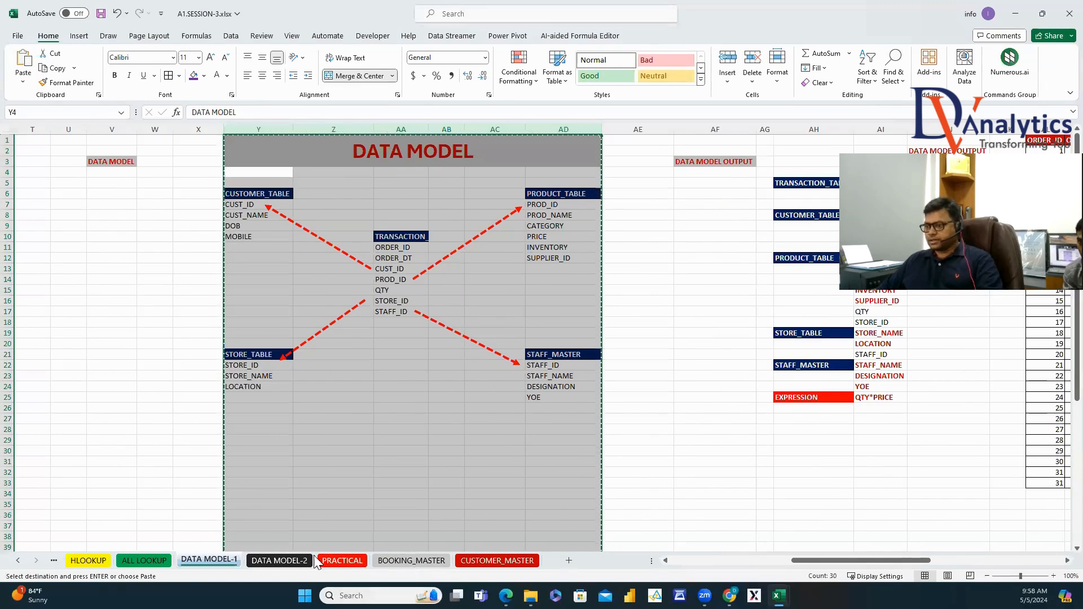
click(279, 560)
scroll(550, 129, right, 4)
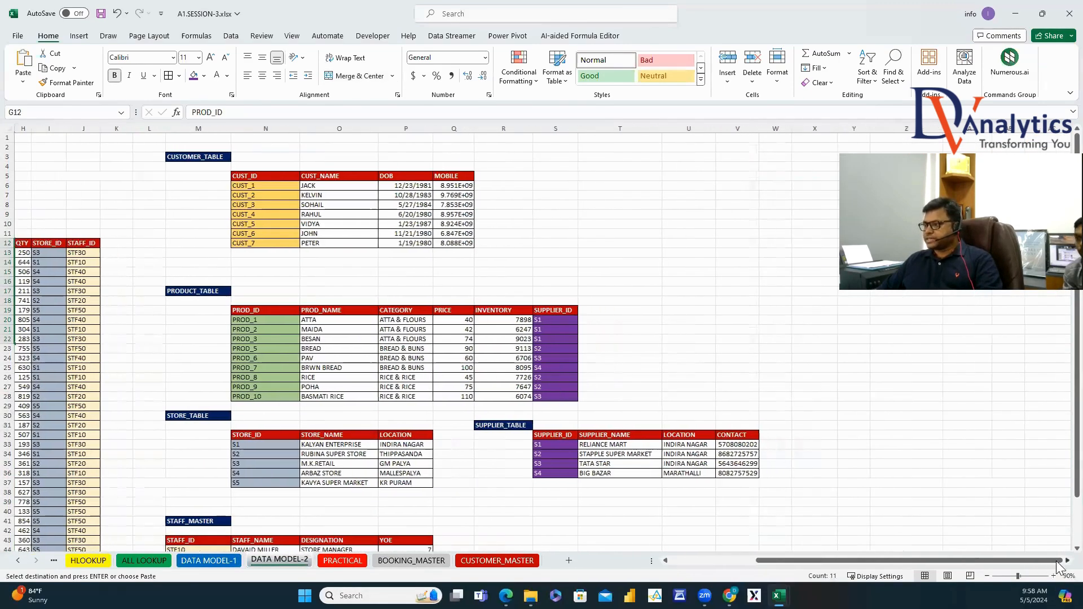
Paste the copied data model diagram at column AA.
click(449, 129)
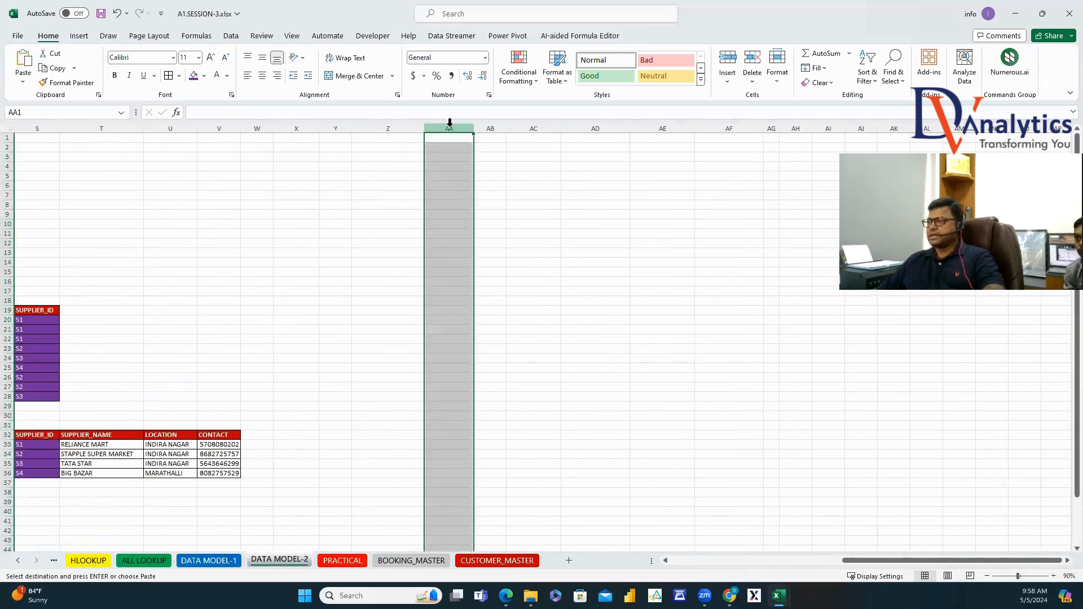
key(ctrl+v)
click(857, 416)
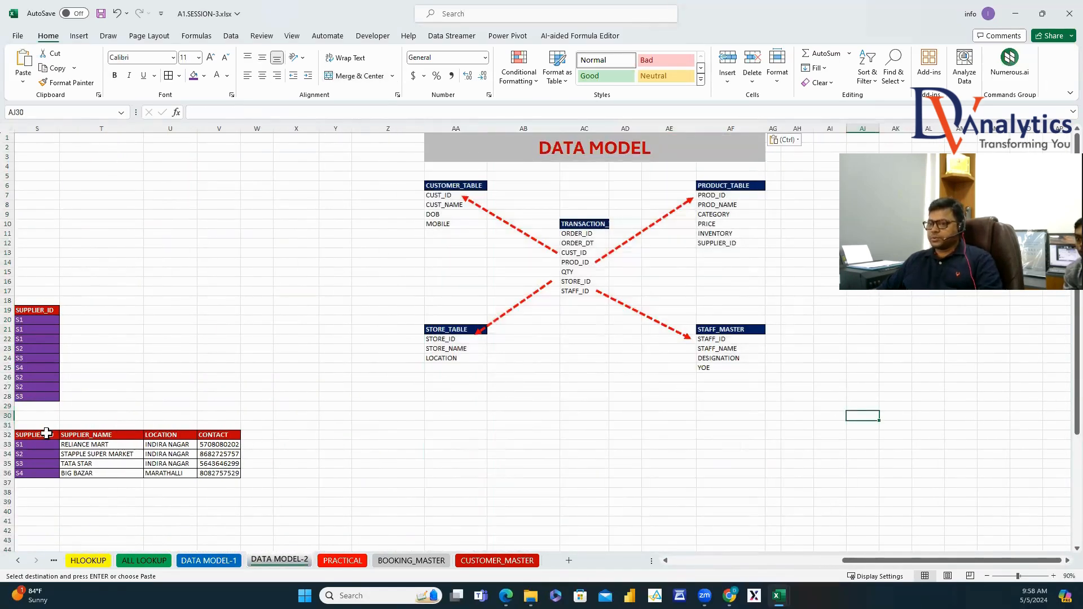
Paste the supplier headers S32:V32 as transposed values into AJ14:AJ17.
drag(46, 433, 219, 435)
key(ctrl+c)
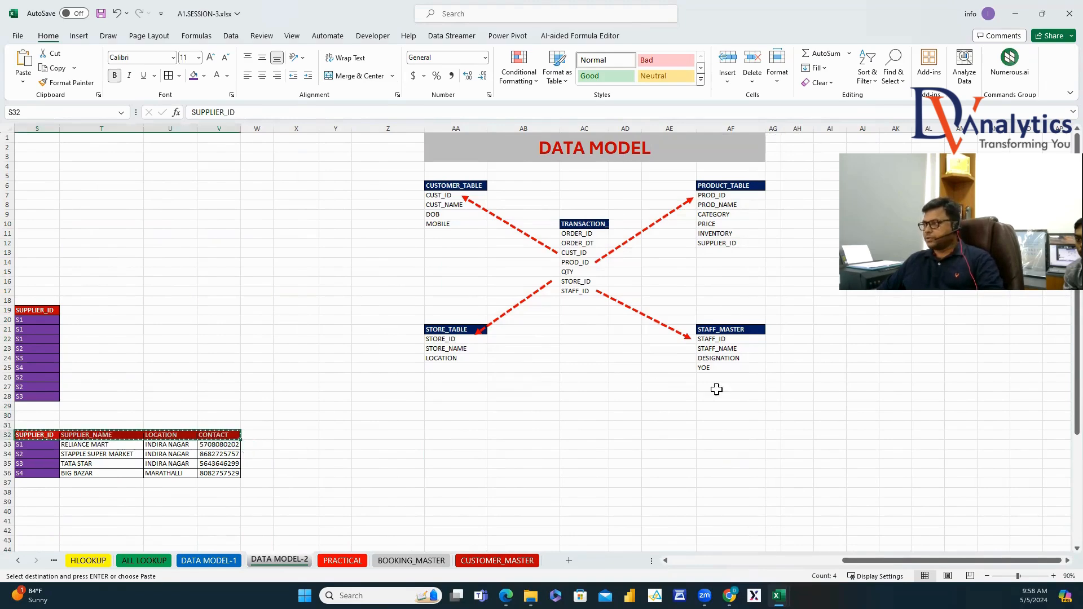
scroll(750, 406, right, 2)
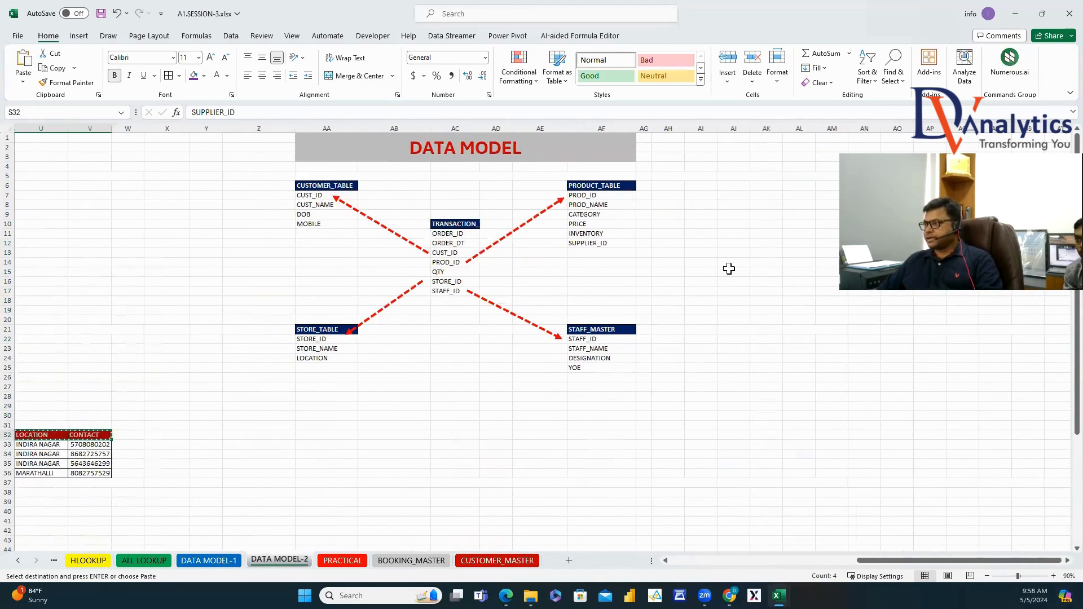
right_click(728, 262)
click(729, 310)
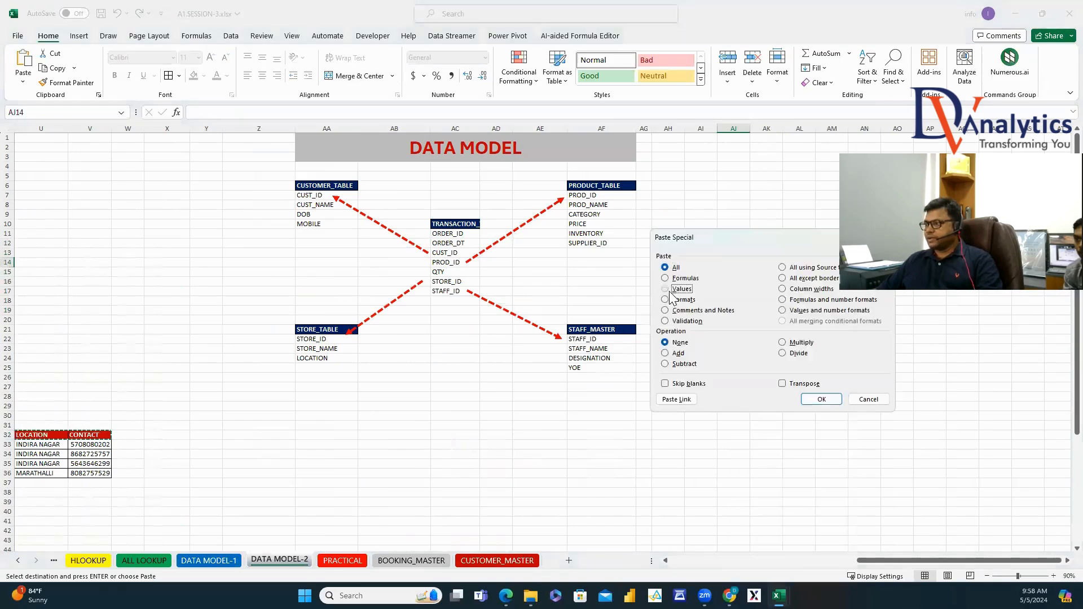
click(669, 293)
click(783, 390)
click(815, 399)
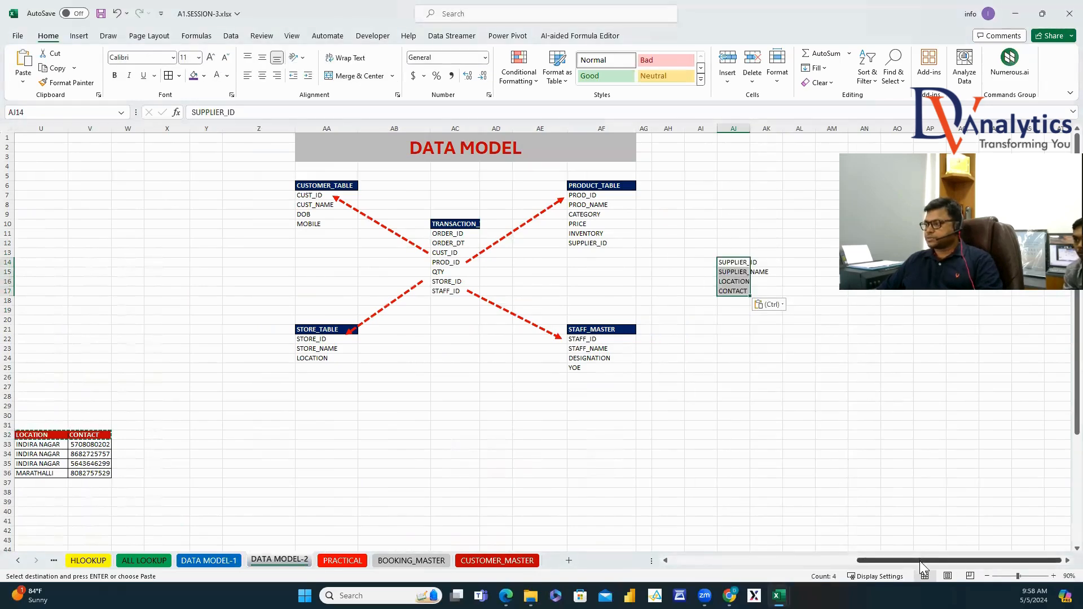
Add the SUPPLIER_TABLE title above the supplier headers, move the block to AJ15:AJ19, and widen column AJ.
drag(920, 561, 841, 558)
click(179, 422)
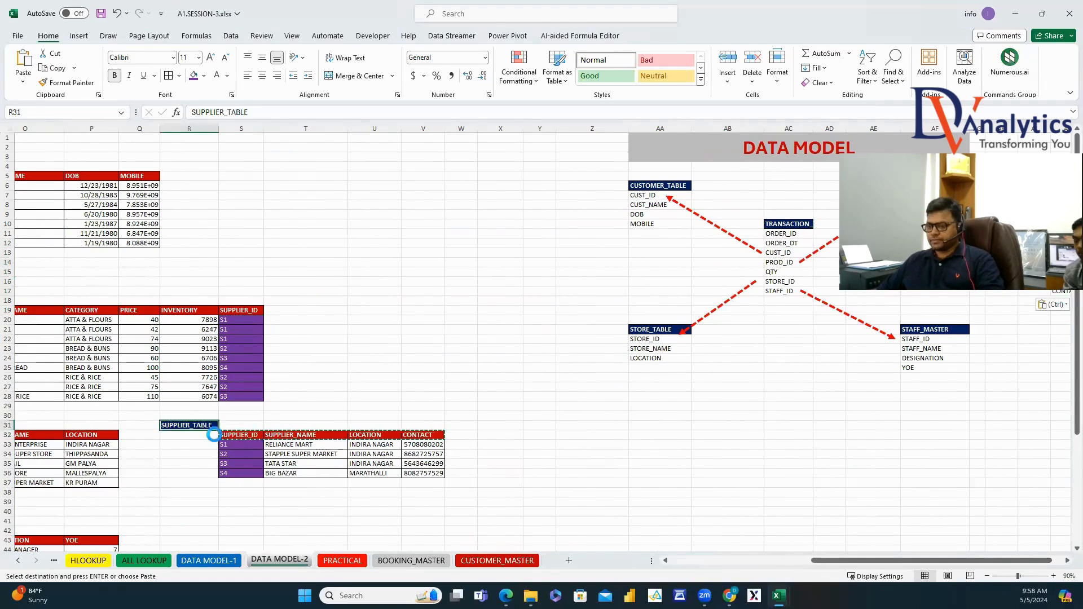
key(ctrl+c)
drag(985, 561, 996, 569)
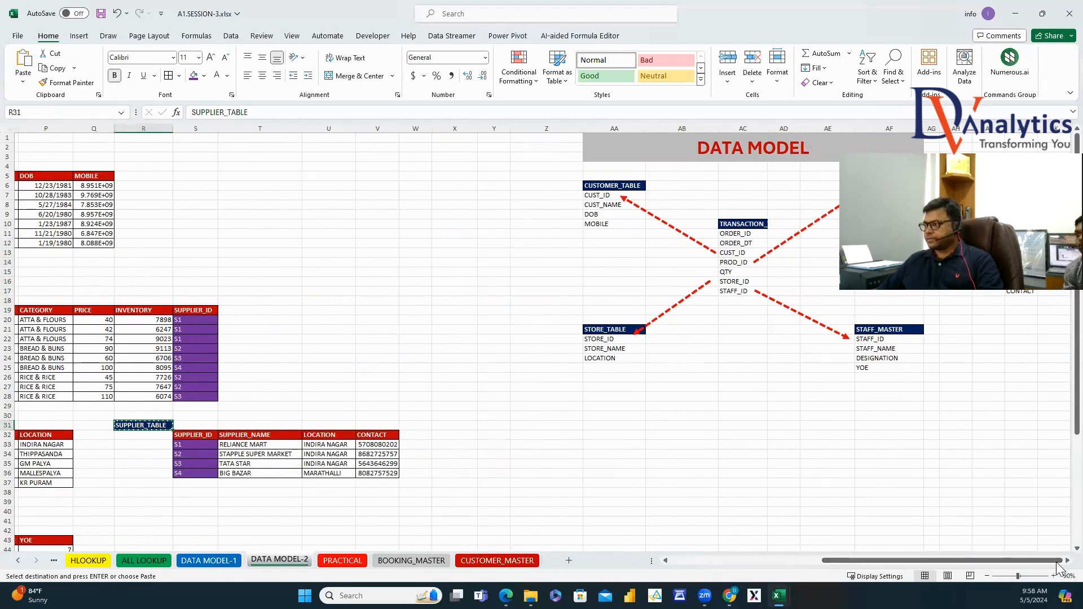
click(1068, 561)
click(536, 254)
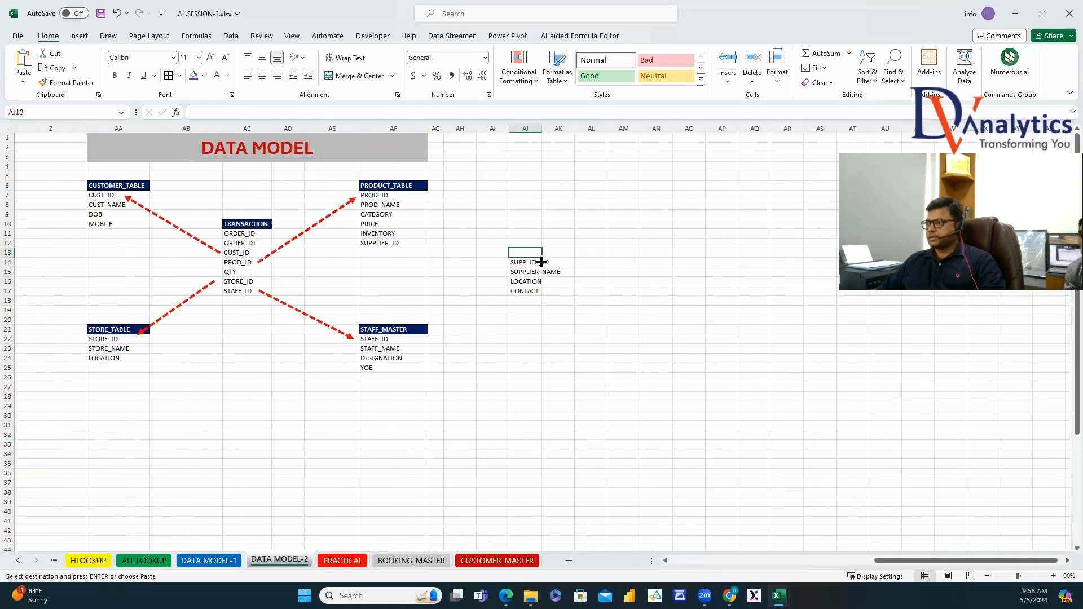
key(ctrl+v)
drag(531, 254, 528, 291)
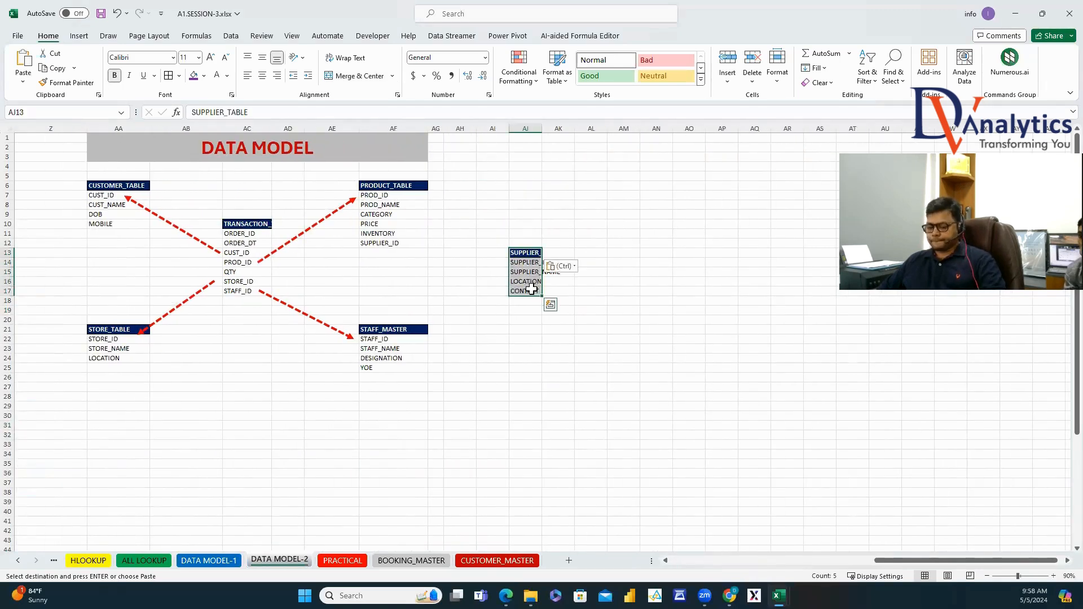
key(ctrl+c)
click(530, 275)
key(Return)
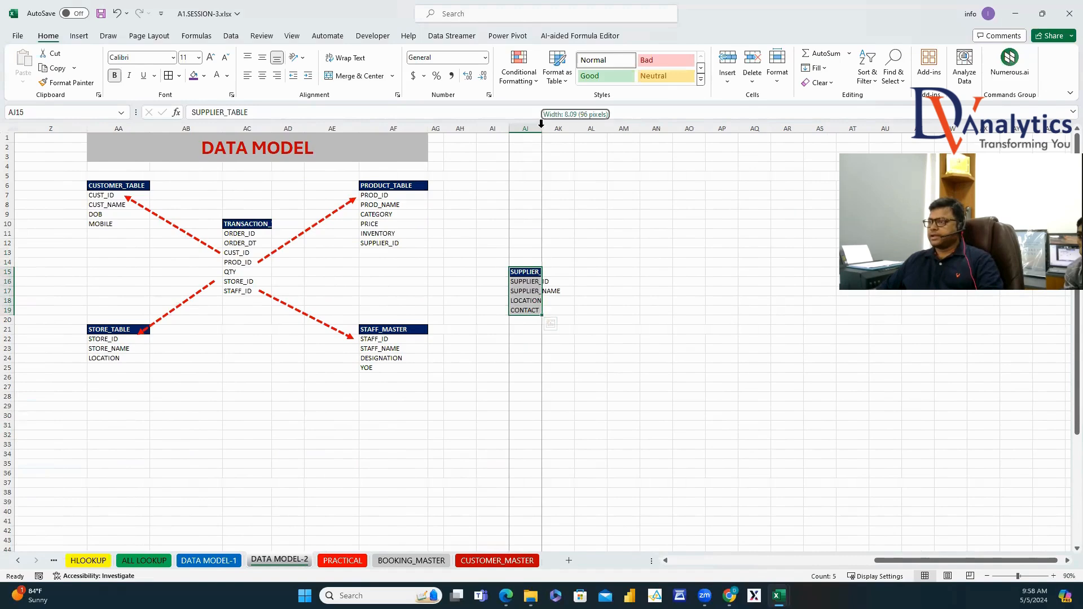
double_click(542, 128)
Duplicate the dashed arrow to link SUPPLIER_ID to SUPPLIER_TABLE, keeping the PROD_ID to PRODUCT_TABLE arrow.
click(322, 234)
key(ctrl+c)
key(ctrl+v)
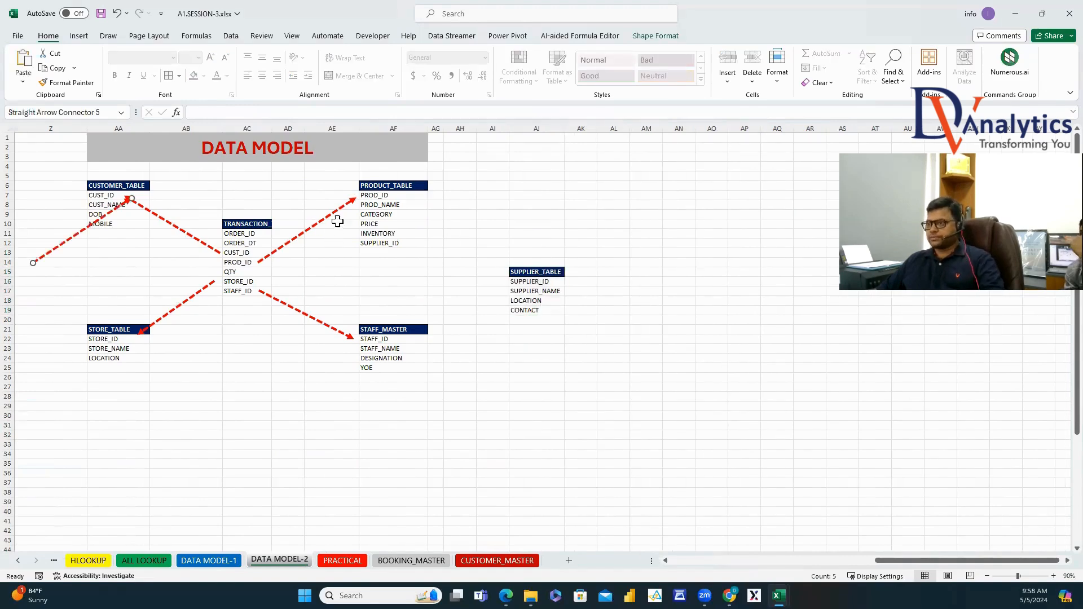
drag(337, 213, 489, 201)
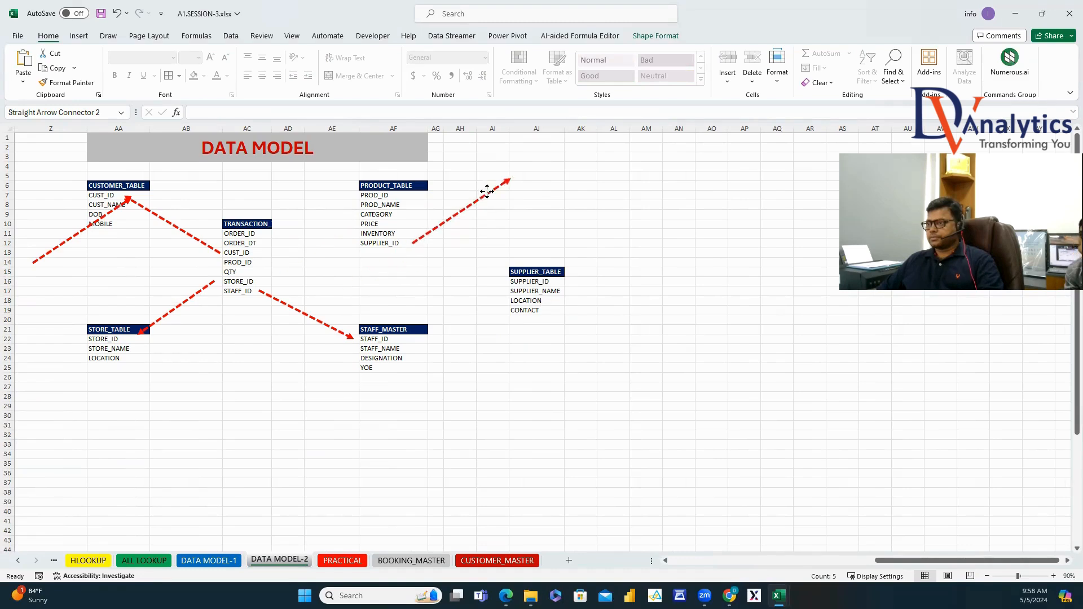
drag(502, 243, 504, 282)
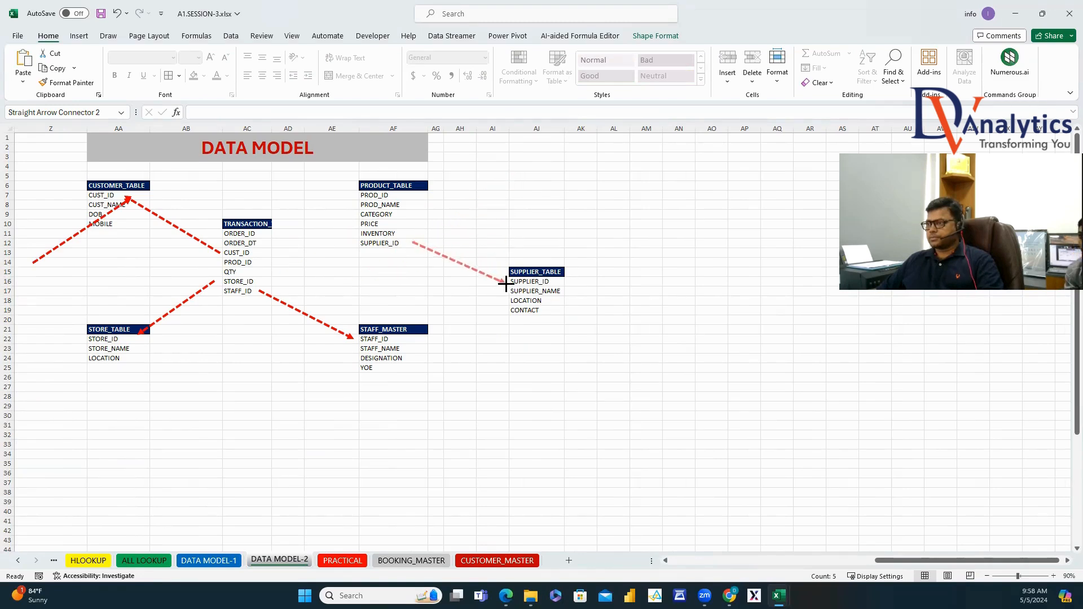
click(541, 235)
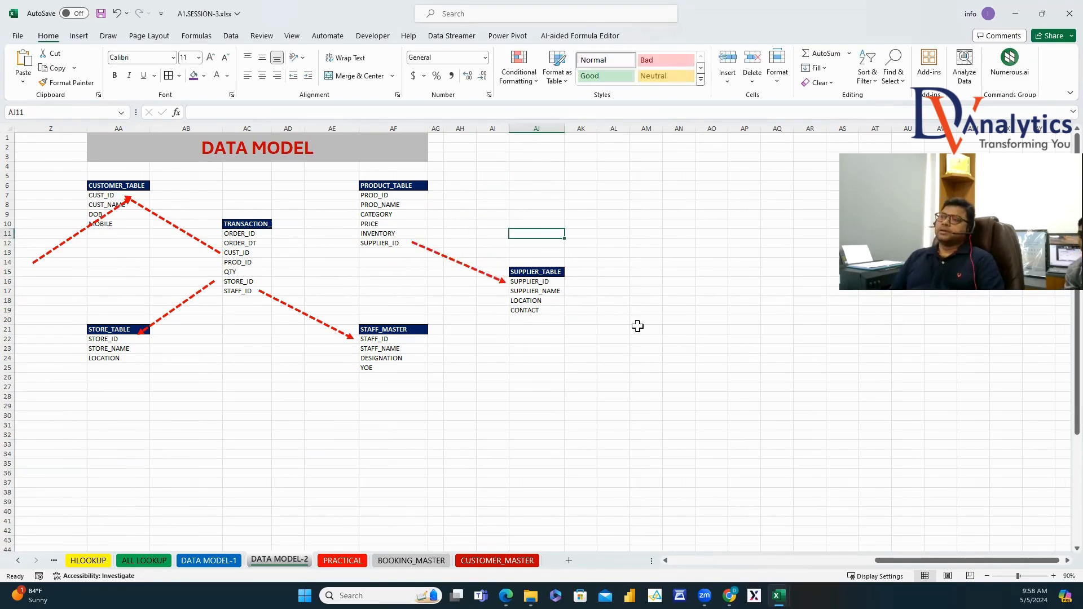
click(477, 271)
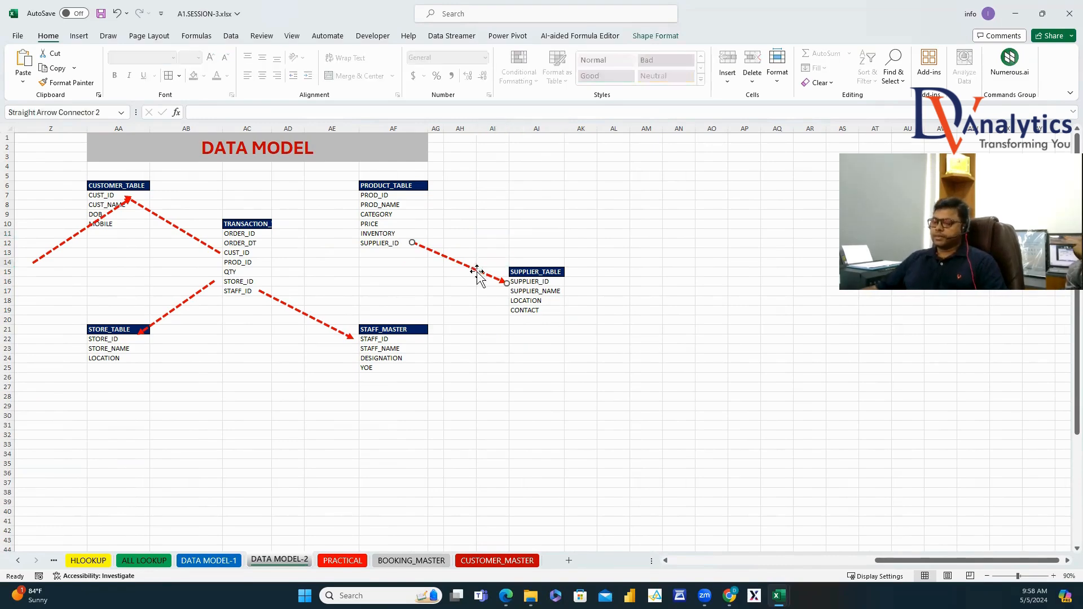
drag(478, 276, 359, 196)
click(536, 196)
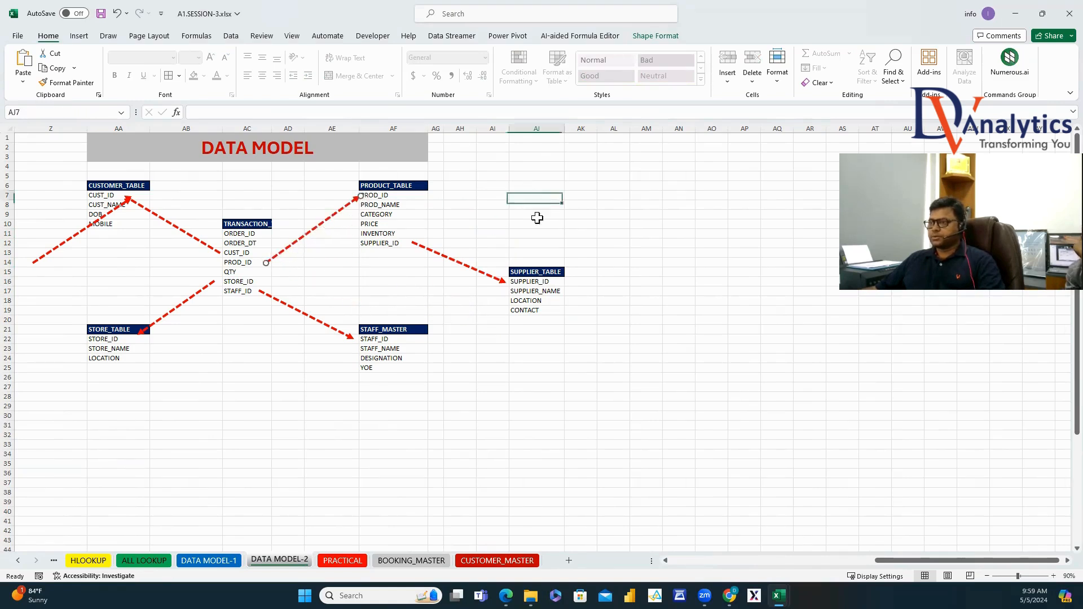
Delete the stray arrow pointing at CUST_NAME and re-merge the DATA MODEL title across AA1:AJ3.
click(98, 226)
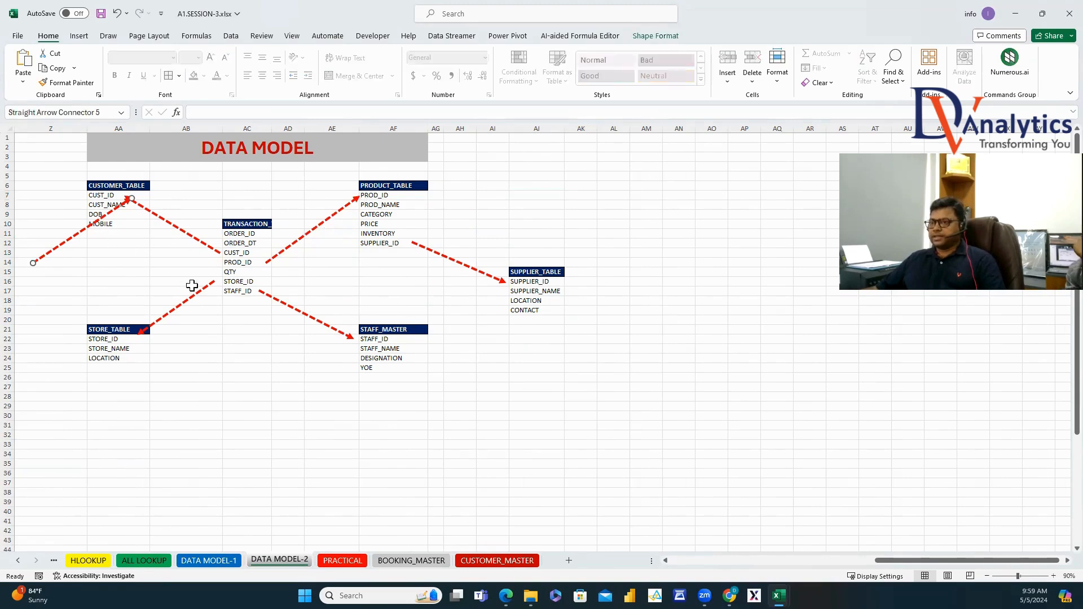
key(Delete)
click(285, 496)
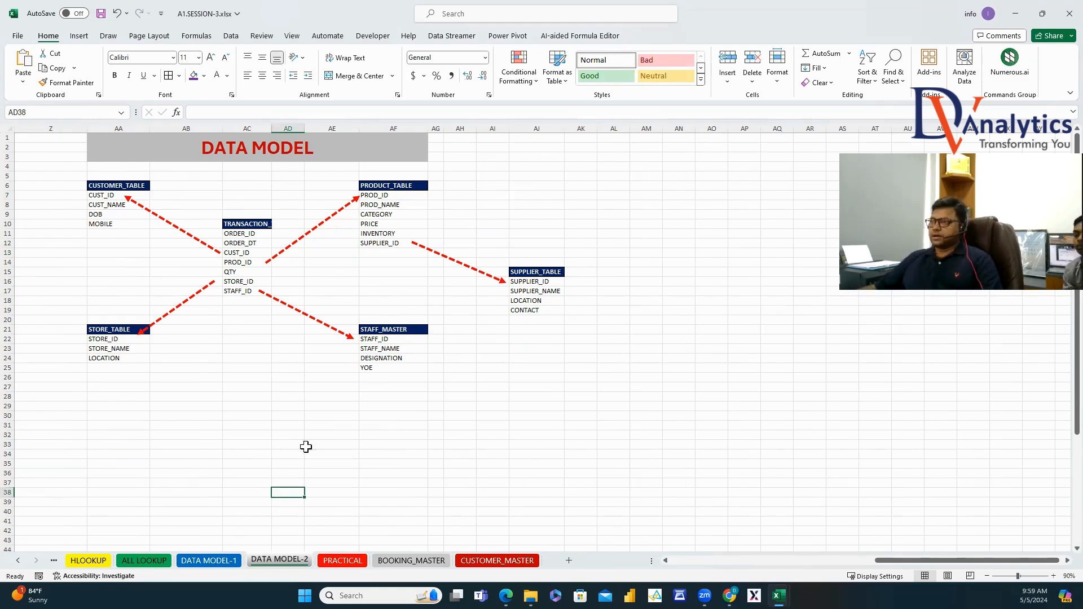
drag(398, 146, 556, 160)
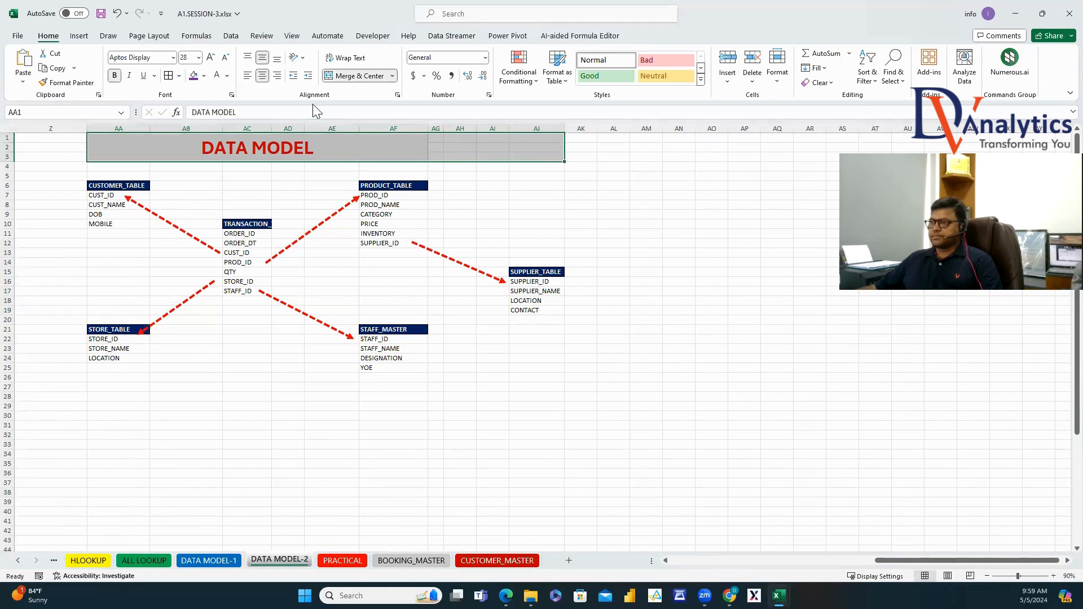
click(342, 79)
click(342, 79)
click(581, 234)
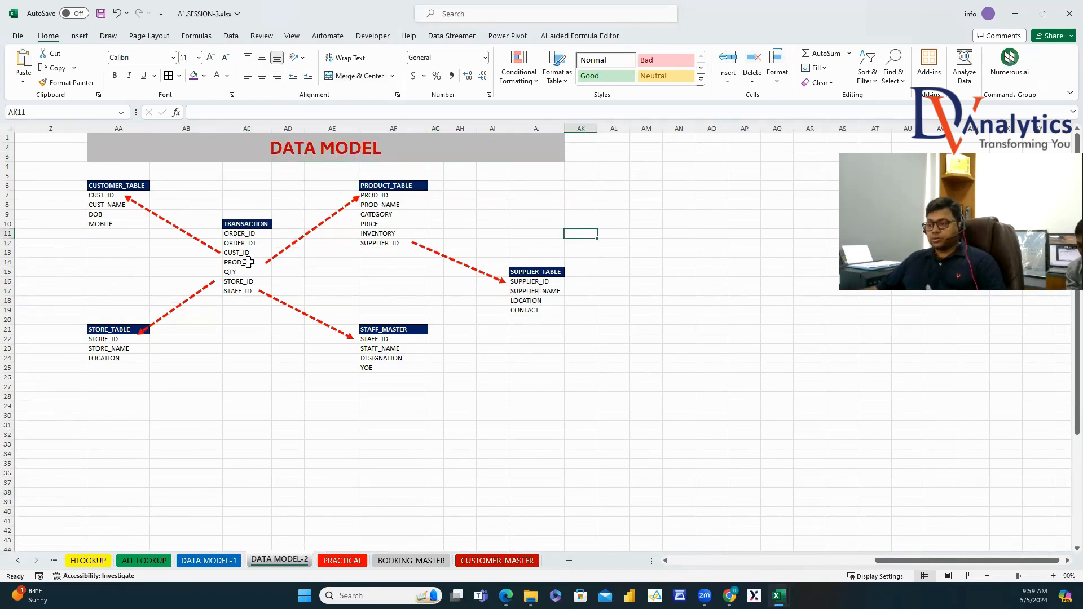
click(220, 560)
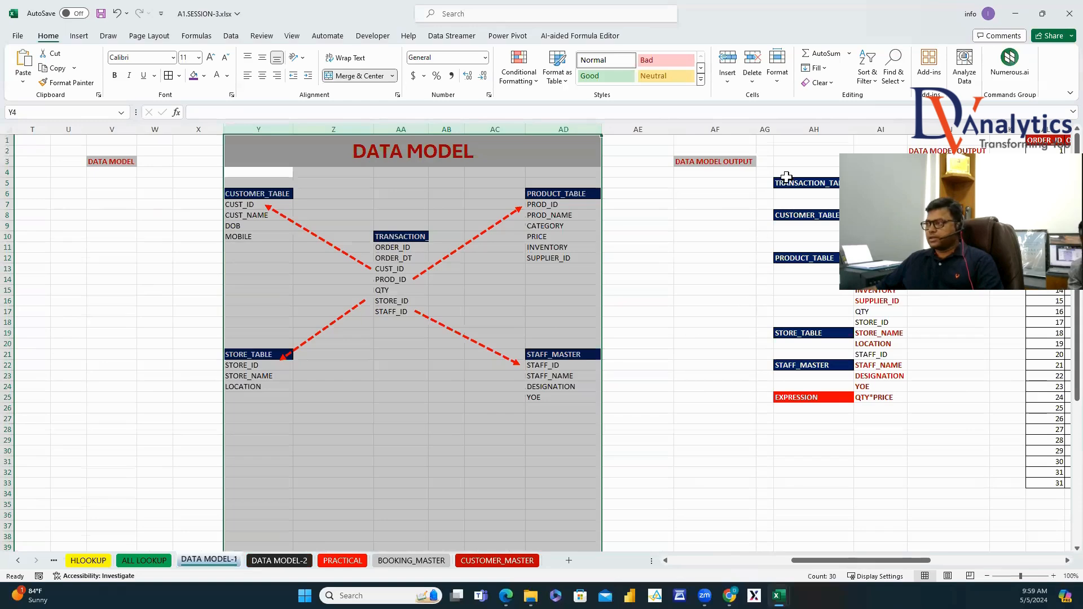
Copy the DATA MODEL OUTPUT columns AF:AI from DATA MODEL-1 into columns AN:AQ of DATA MODEL-2.
scroll(786, 177, right, 3)
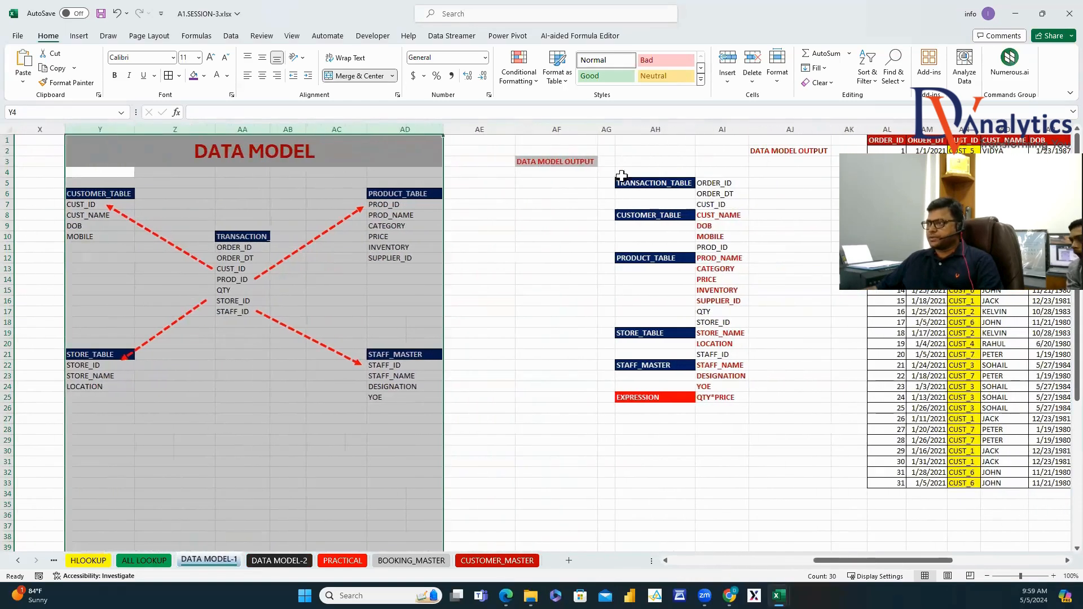
drag(561, 129, 708, 159)
key(ctrl+c)
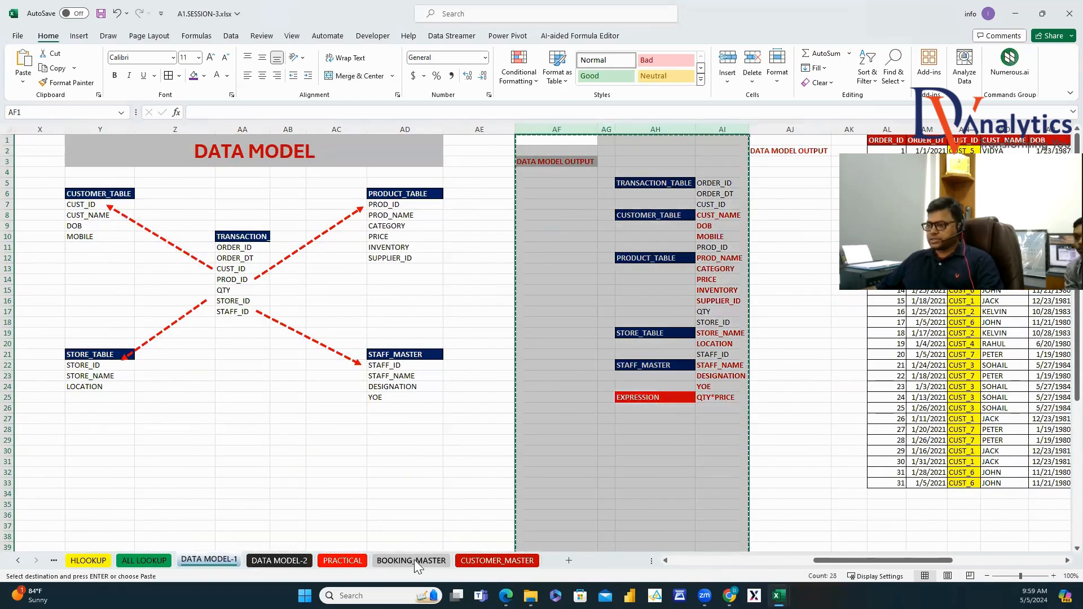
click(299, 559)
click(676, 128)
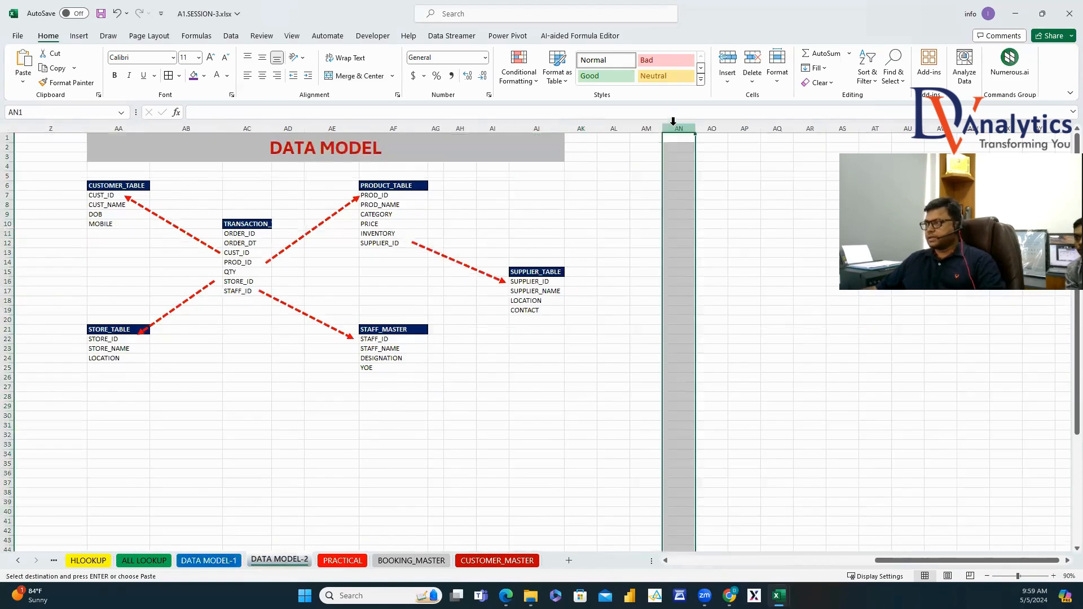
key(ctrl+v)
Build a supplier block at AP27 with SUPPLIER_TABLE and SUPPLIER_NAME, LOCATION, CONTACT from the diagram.
scroll(508, 338, right, 6)
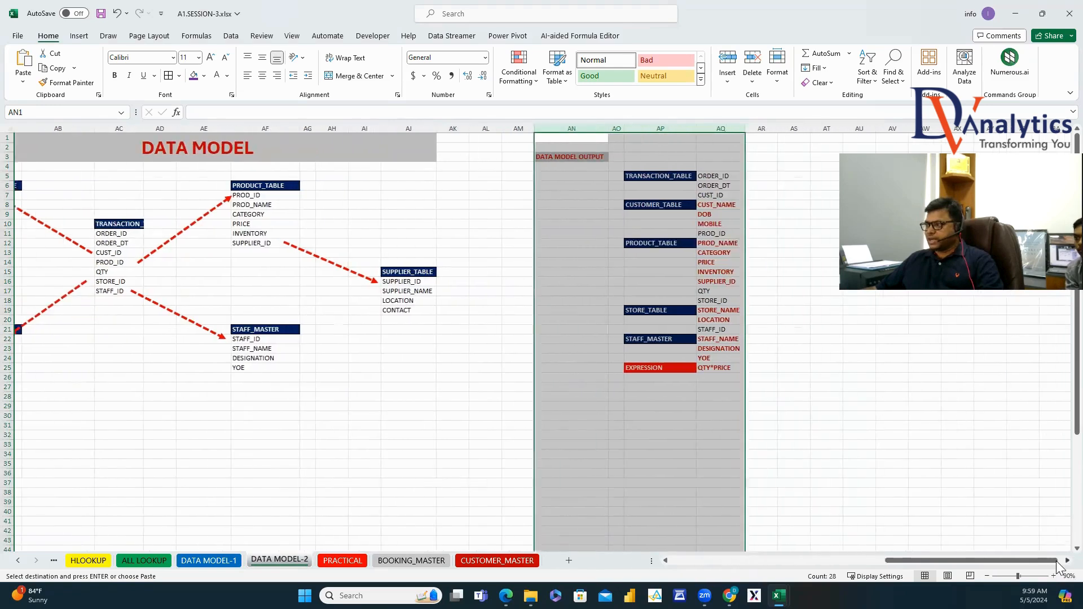
drag(326, 291, 321, 307)
key(ctrl+c)
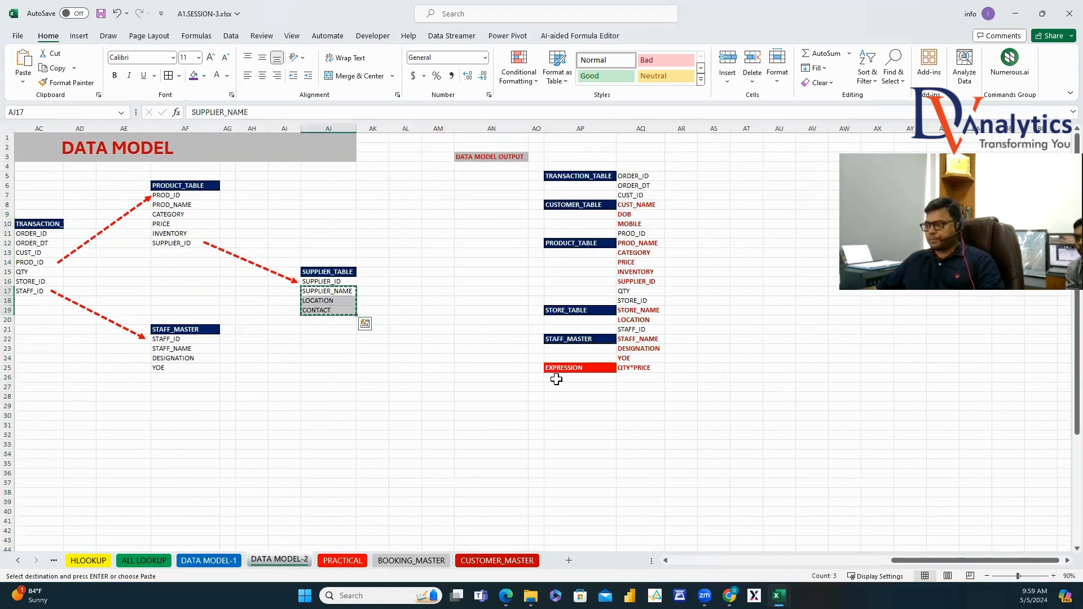
click(633, 387)
key(ctrl+v)
click(338, 271)
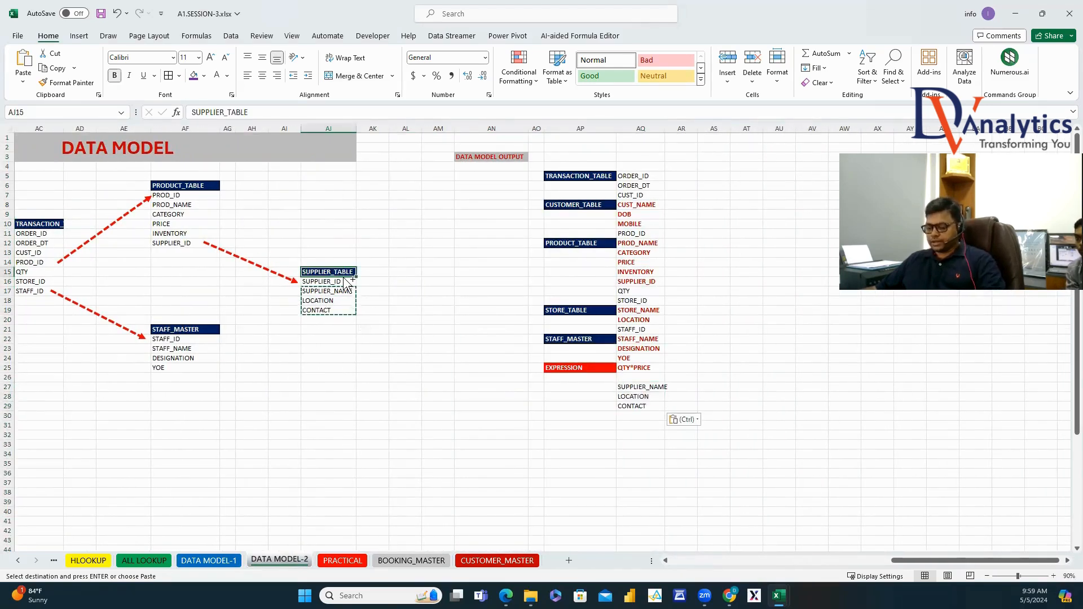
key(ctrl+c)
click(605, 389)
key(ctrl+v)
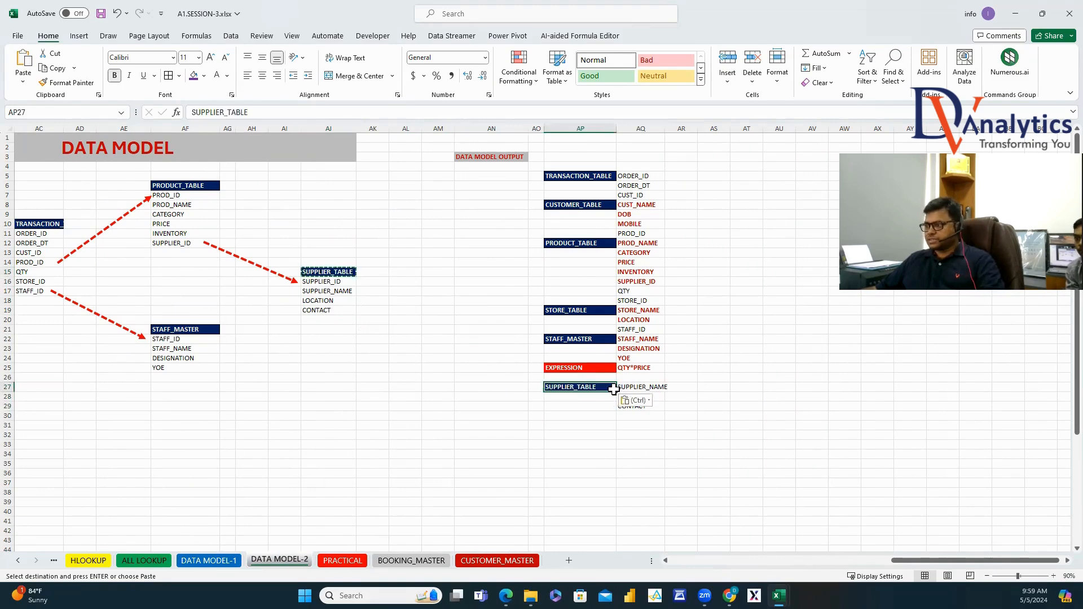
Insert the supplier block at AP17 after SUPPLIER_ID, shifting later fields down.
drag(606, 390, 625, 405)
key(ctrl+c)
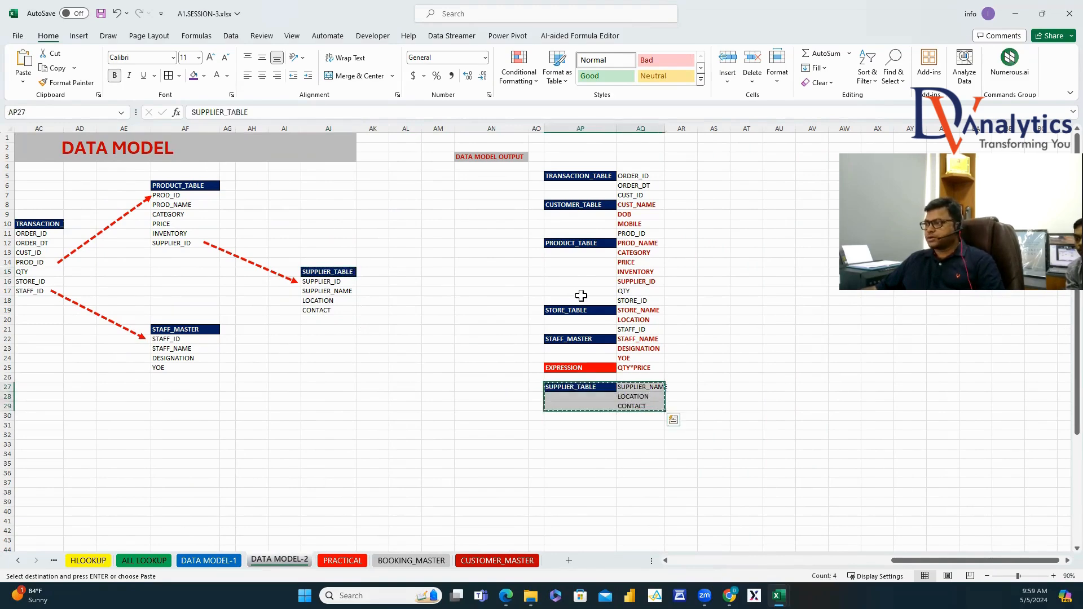
click(584, 290)
right_click(583, 290)
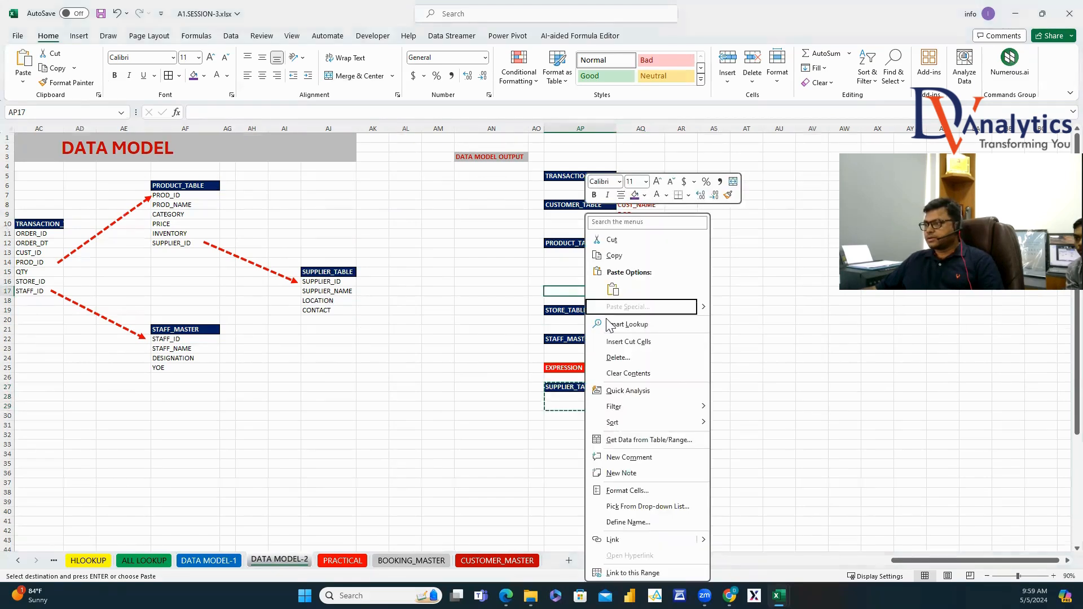
click(626, 339)
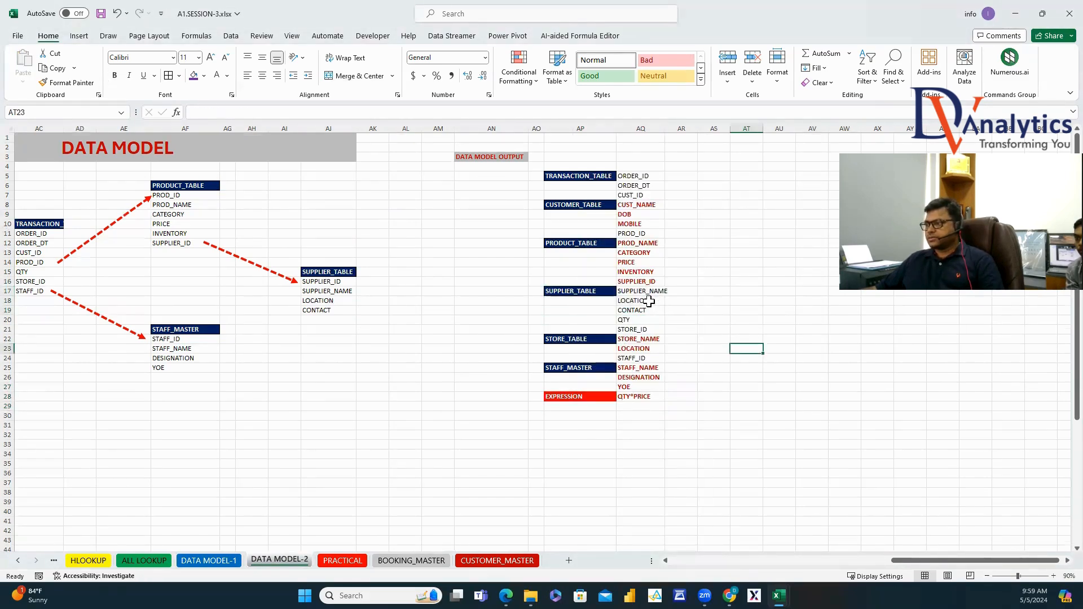
Colour SUPPLIER_NAME, LOCATION and CONTACT purple and autofit column AQ.
click(649, 302)
click(643, 292)
drag(639, 293, 640, 311)
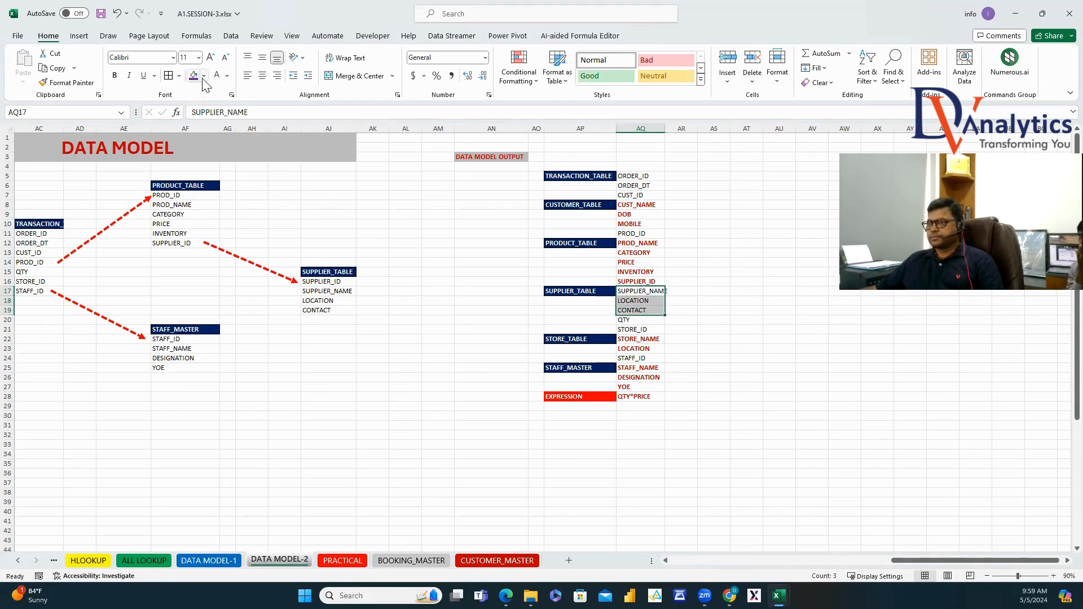
click(227, 75)
click(295, 191)
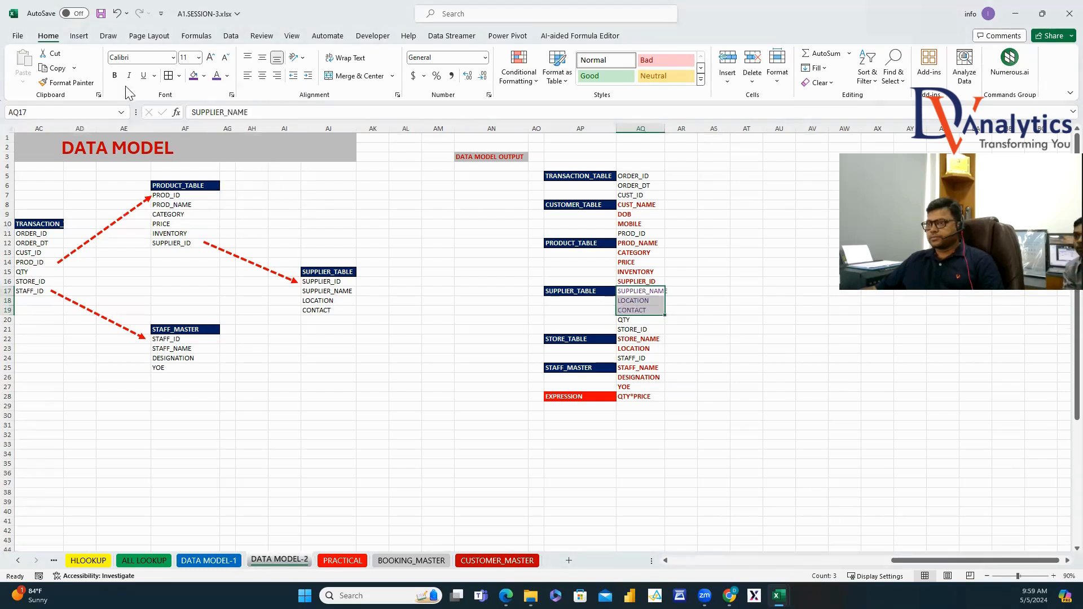
click(784, 386)
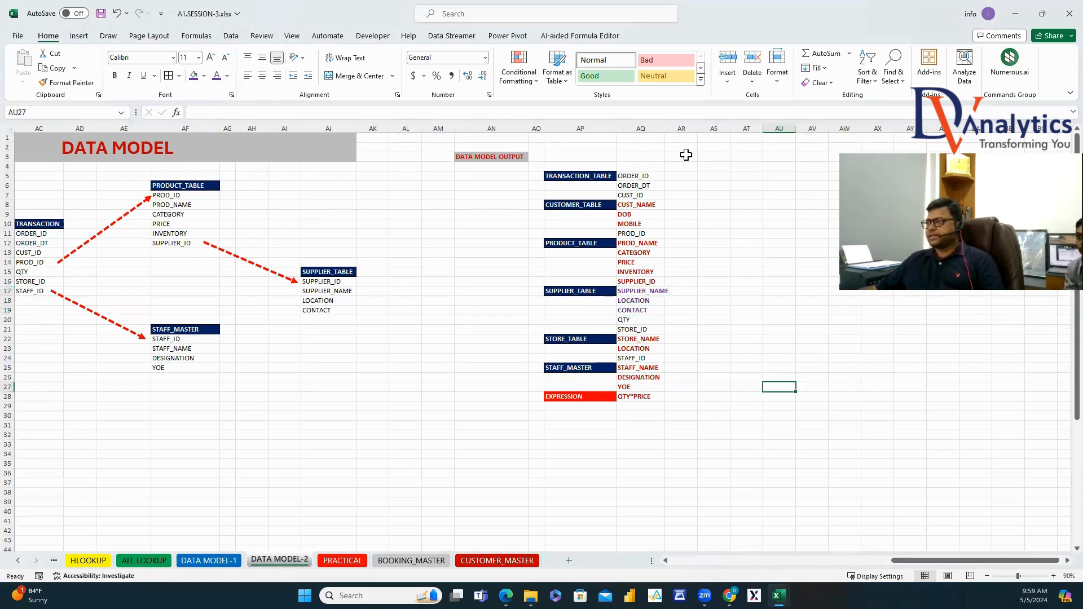
double_click(662, 129)
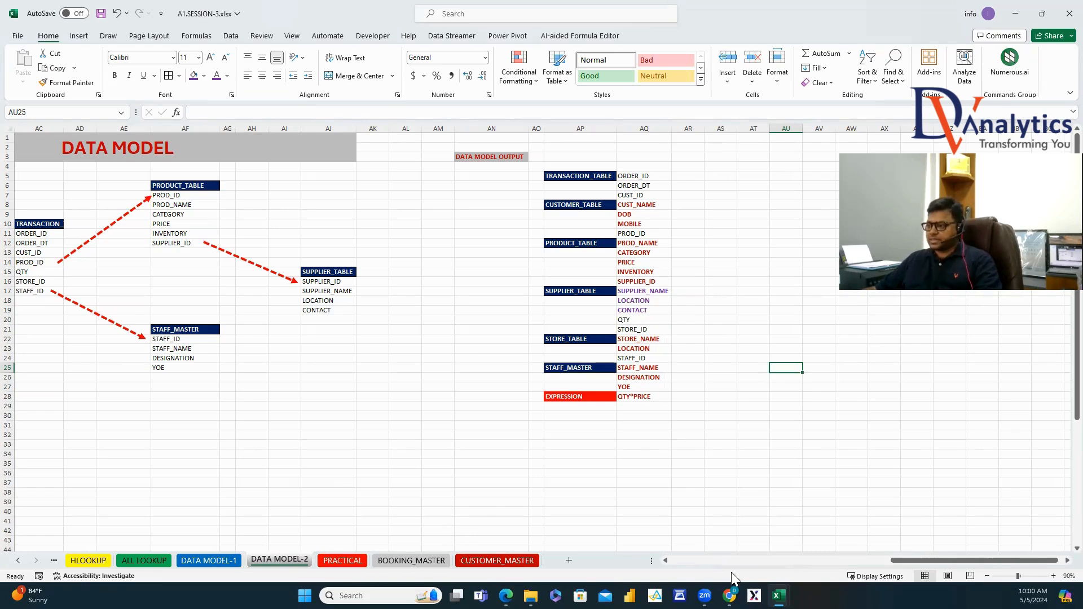
Copy the transaction table D12:J44 to AT1 and autofit columns AT to AZ so dates show.
drag(914, 559, 694, 567)
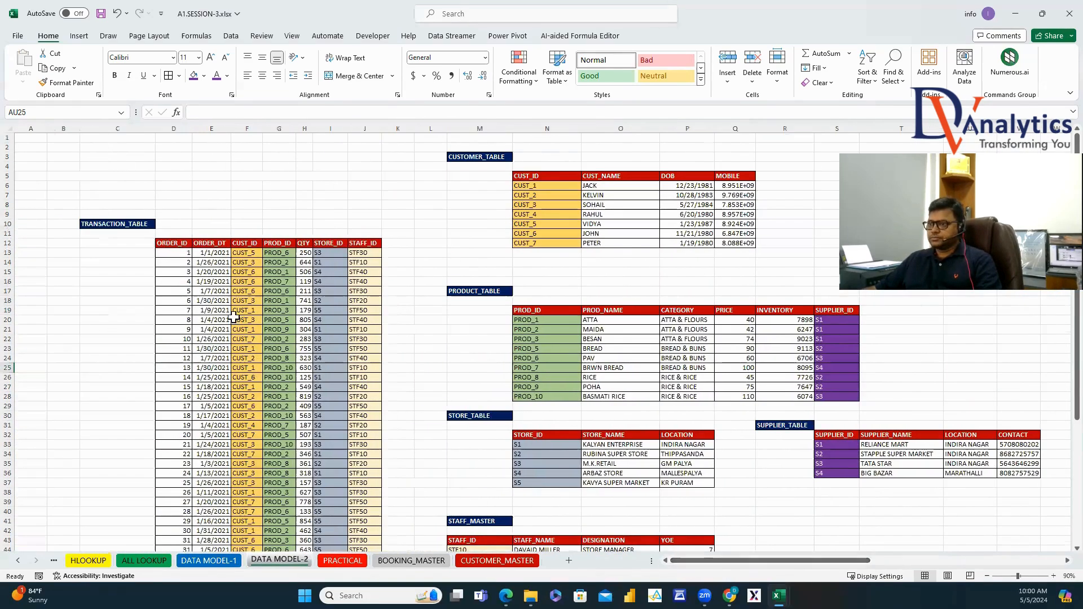
click(173, 244)
key(ctrl+shift+Right)
key(ctrl+shift+Down)
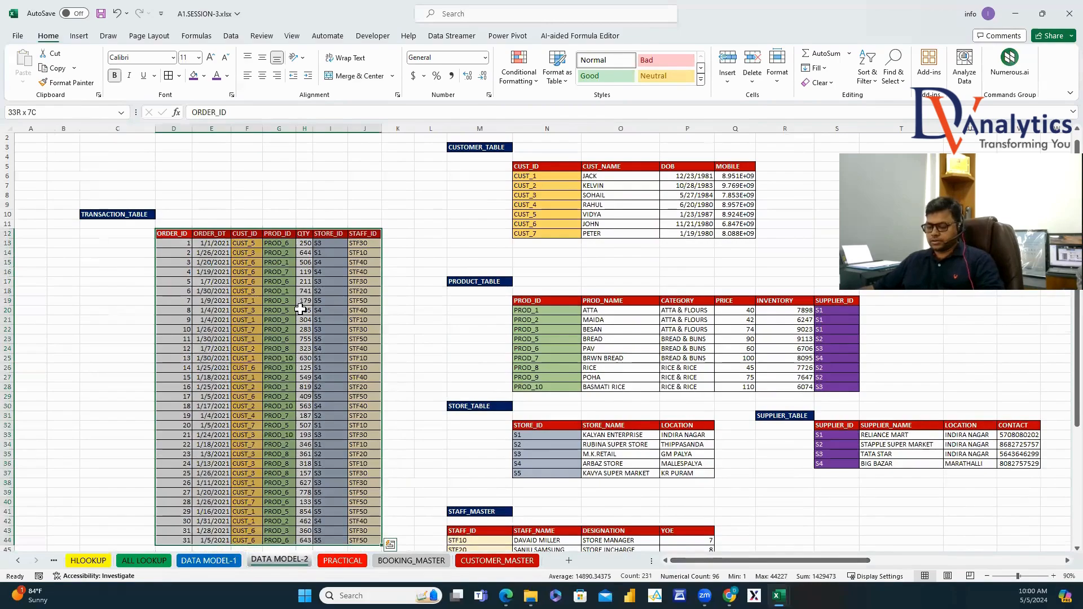
key(ctrl+c)
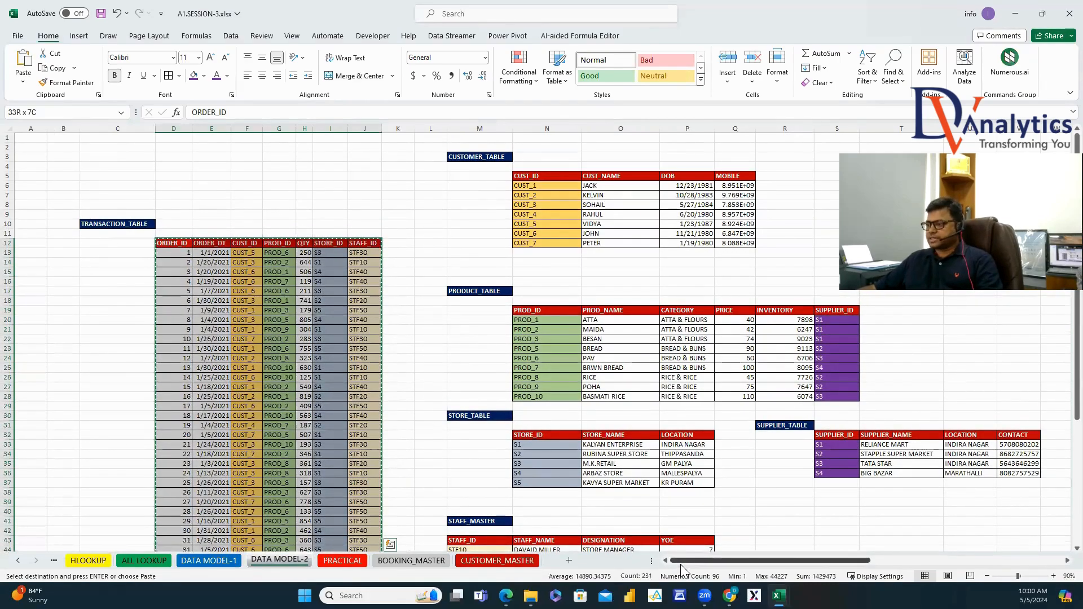
drag(680, 560, 937, 570)
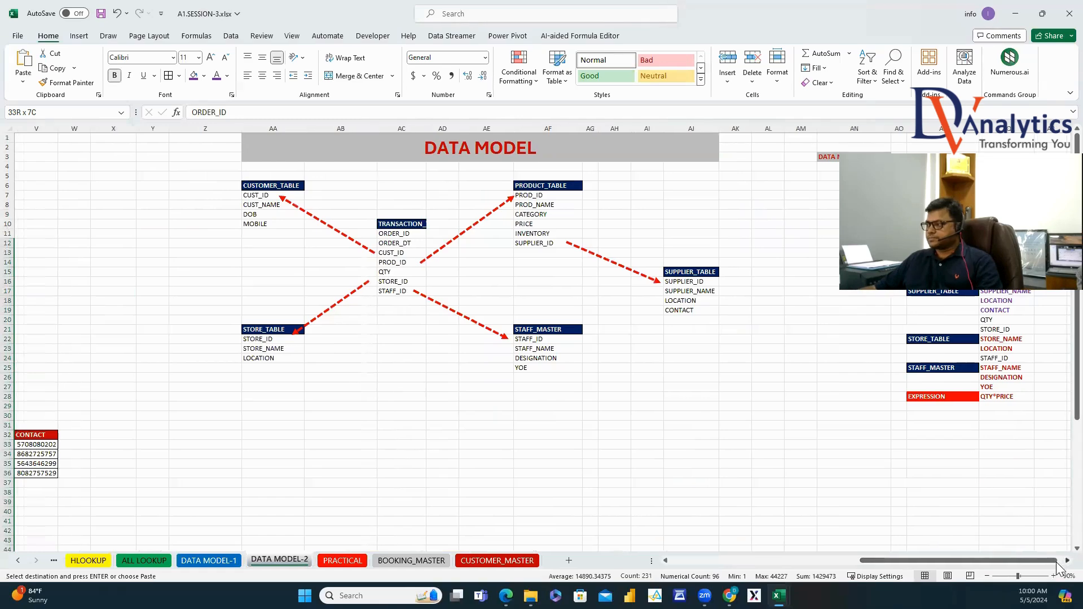
scroll(899, 376, right, 5)
click(536, 138)
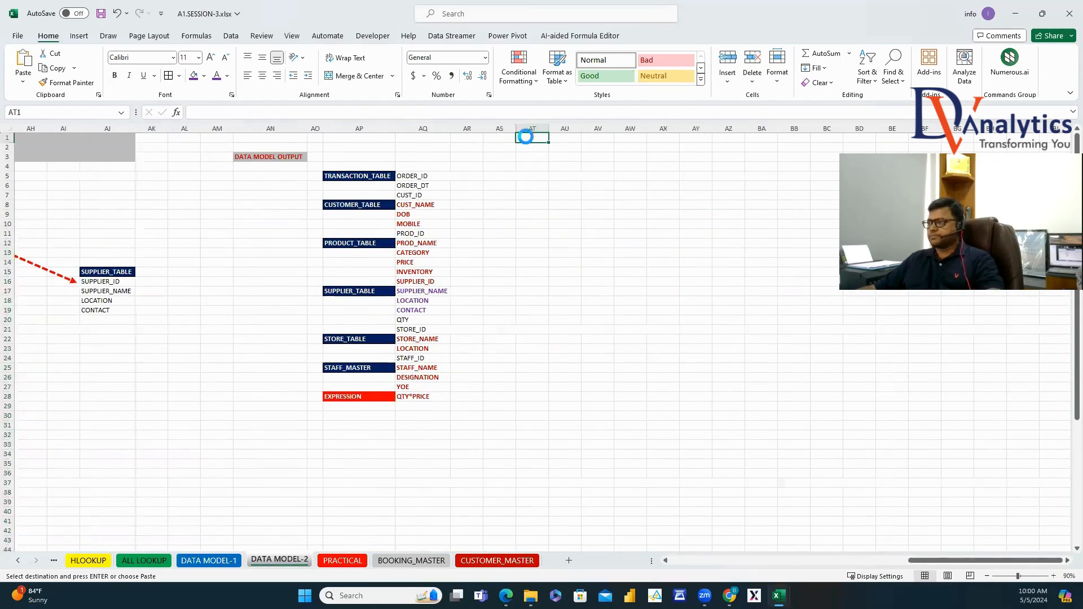
key(ctrl+v)
drag(541, 124, 733, 126)
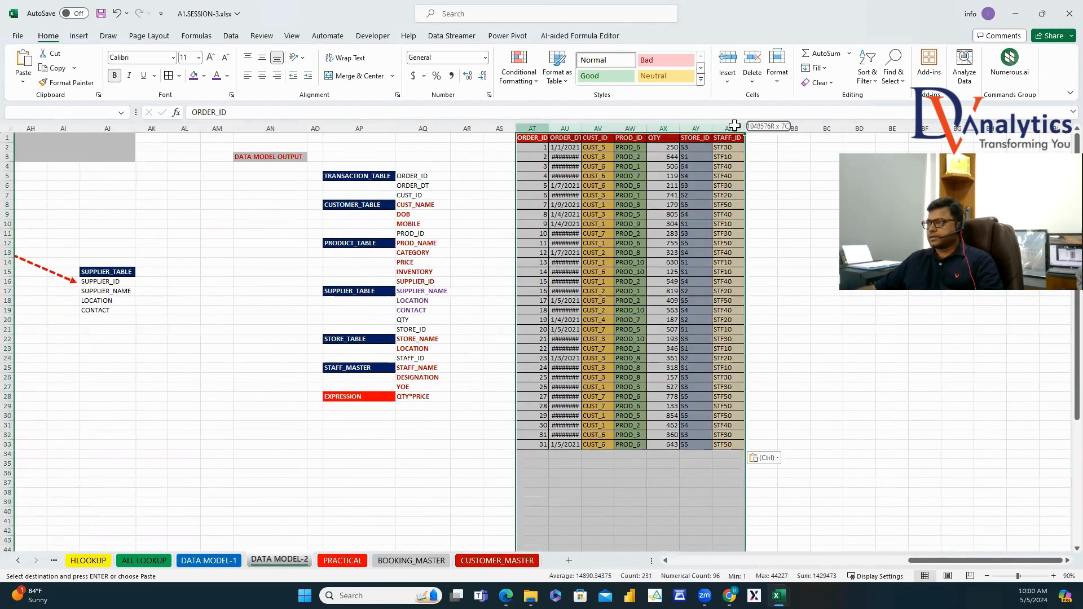
double_click(548, 129)
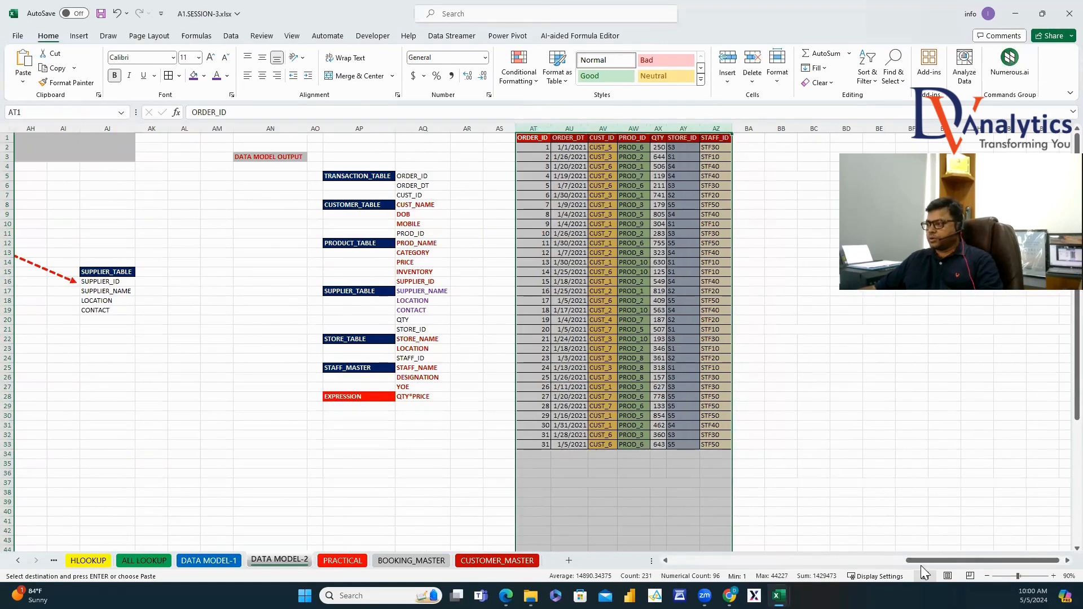
Copy the CUST_NAME, DOB and MOBILE headers from O5:Q5 into BA1:BC1.
drag(921, 565, 728, 559)
click(398, 175)
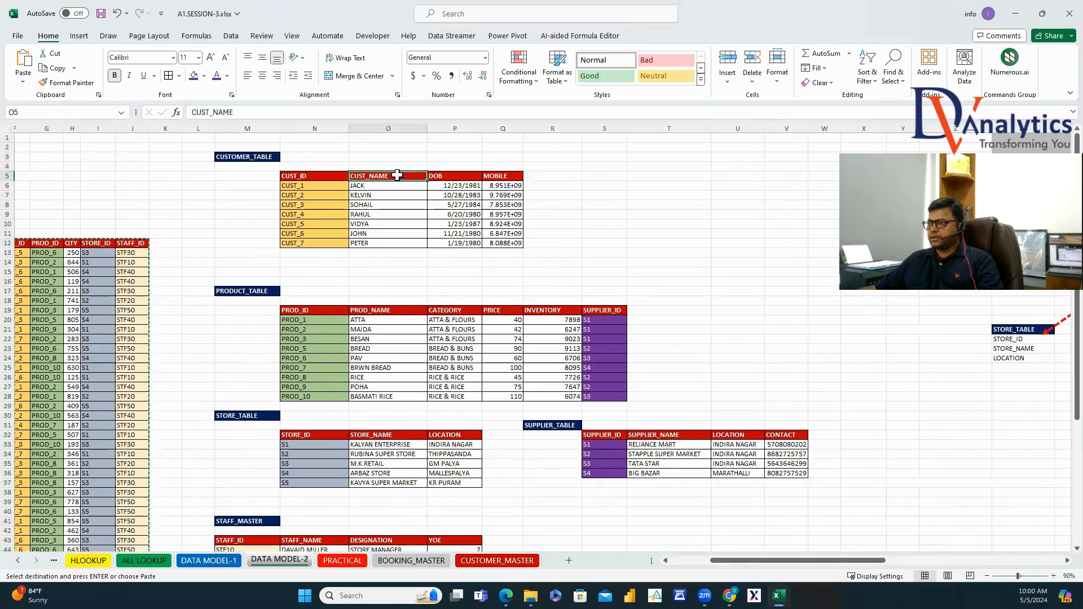
drag(398, 175, 502, 176)
key(ctrl+c)
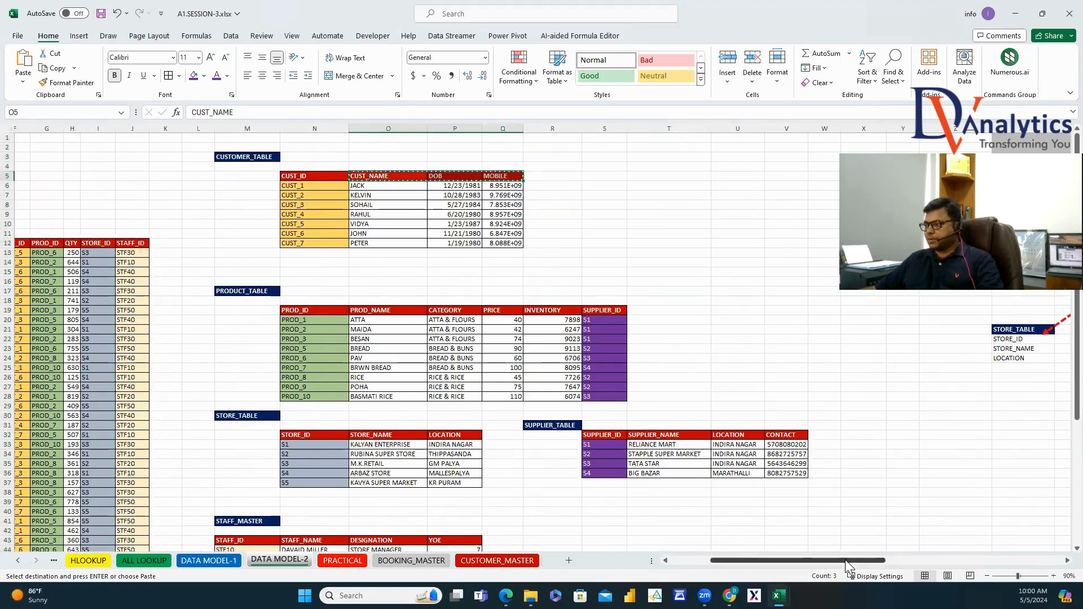
drag(845, 560, 1057, 568)
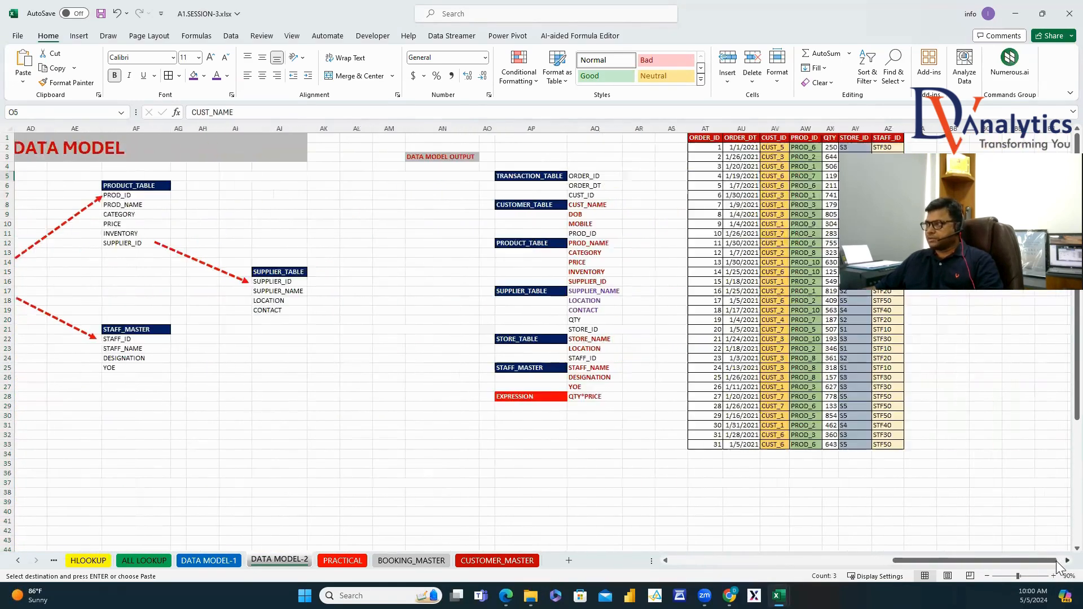
click(629, 137)
key(ctrl+v)
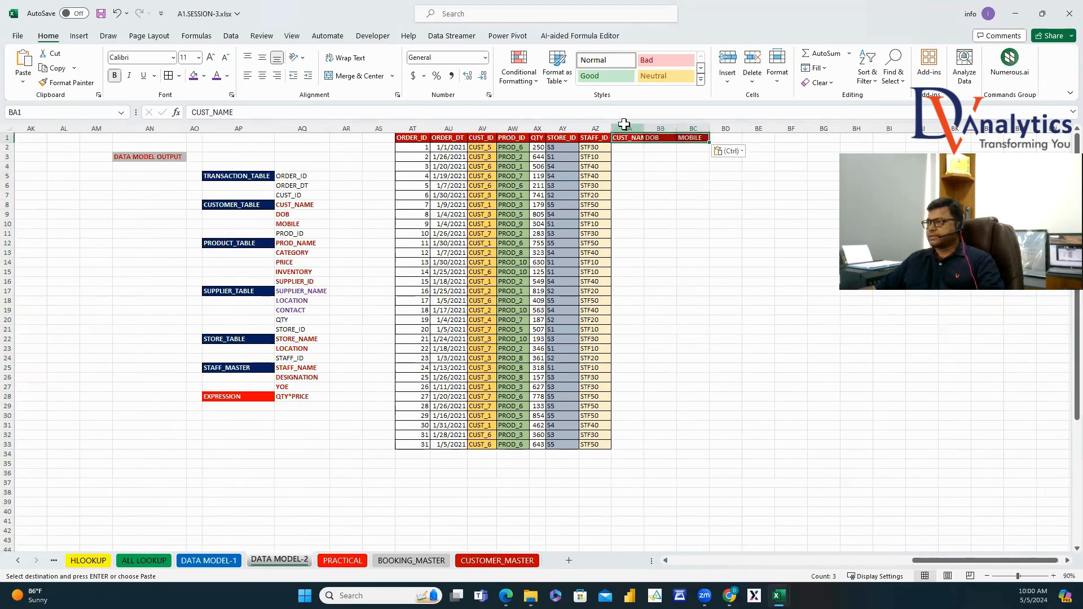
Move the CUST_NAME, DOB and MOBILE columns BA:BC to column AW, right after CUST_ID.
drag(626, 129, 691, 124)
drag(513, 128, 563, 129)
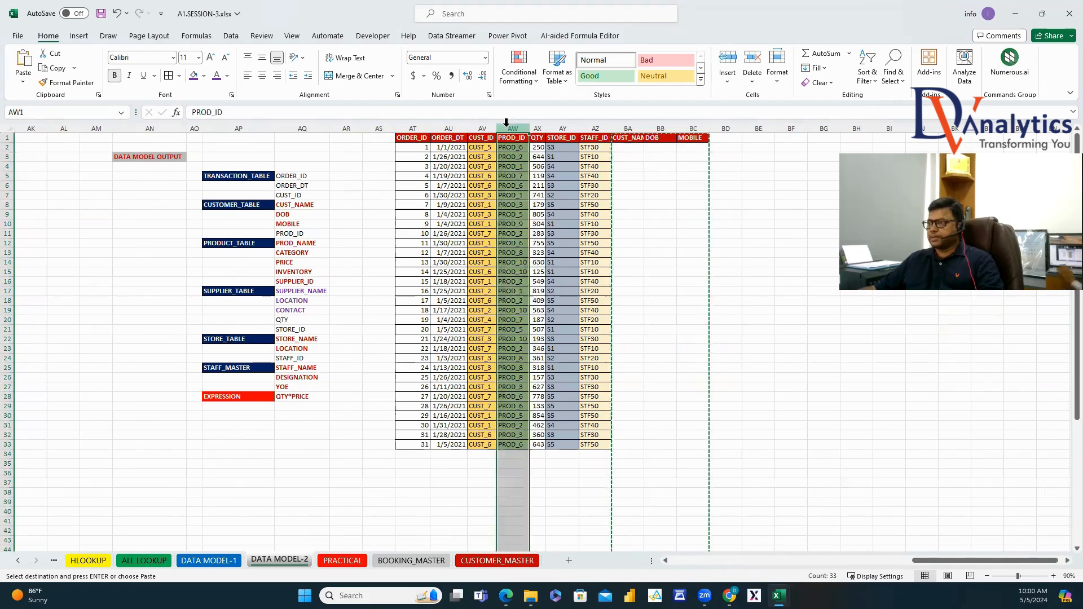
right_click(508, 129)
click(538, 240)
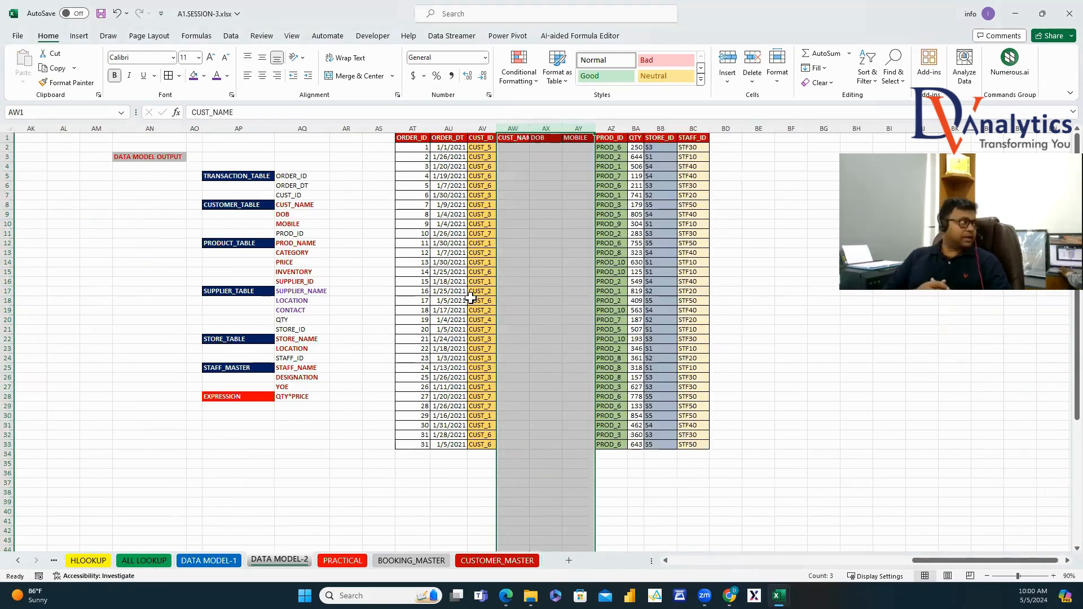
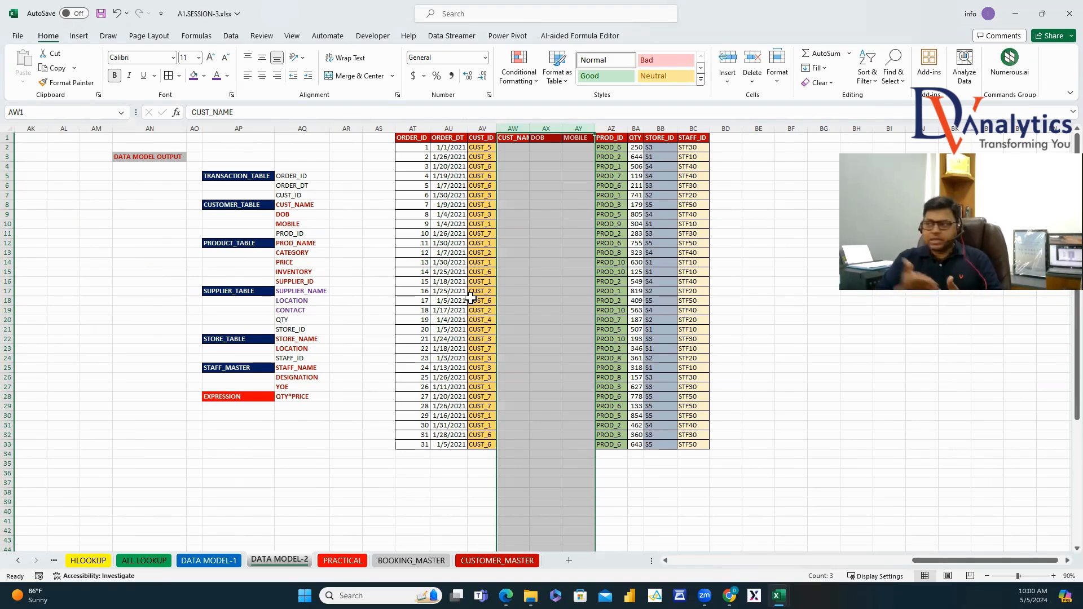
Autofit the CUST_NAME, DOB and MOBILE columns so their headers are readable.
click(539, 156)
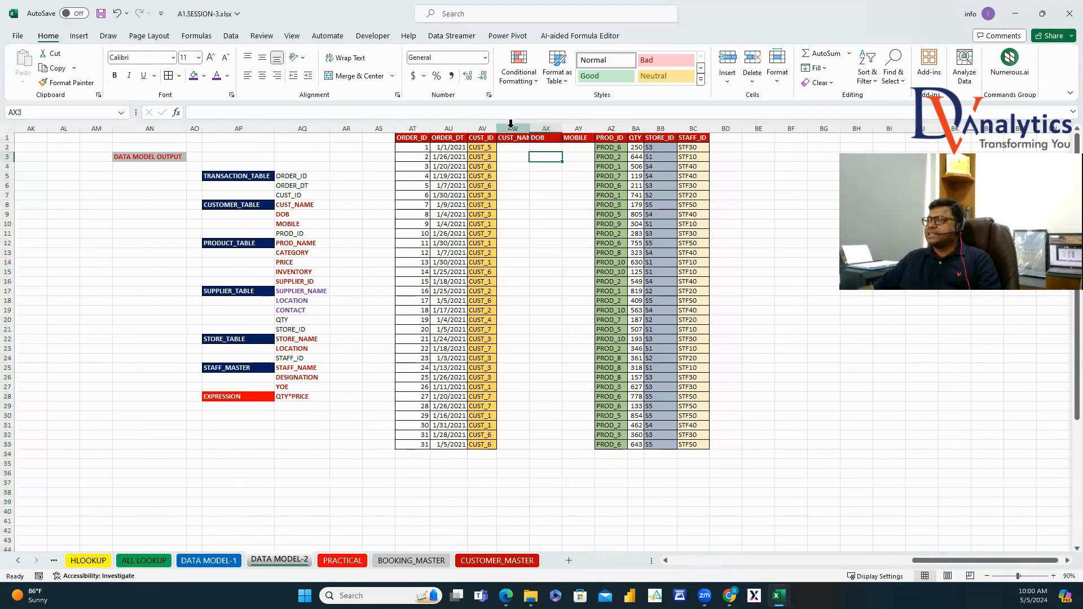
drag(511, 129, 582, 128)
double_click(530, 129)
click(534, 185)
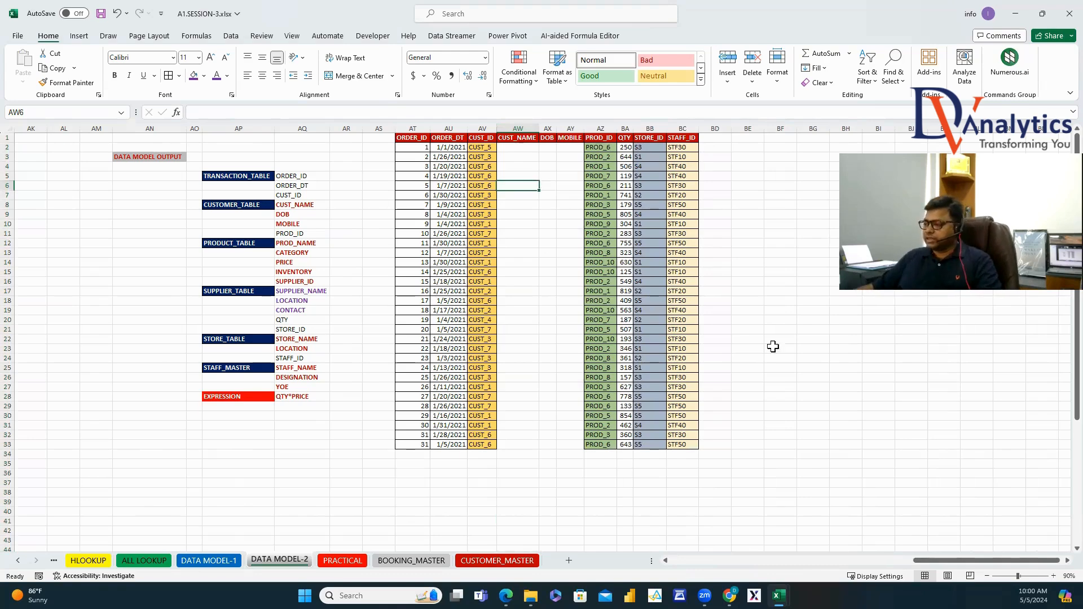
Copy the product headers PROD_NAME through SUPPLIER_ID into the output and insert them after PROD_ID.
drag(917, 560, 697, 560)
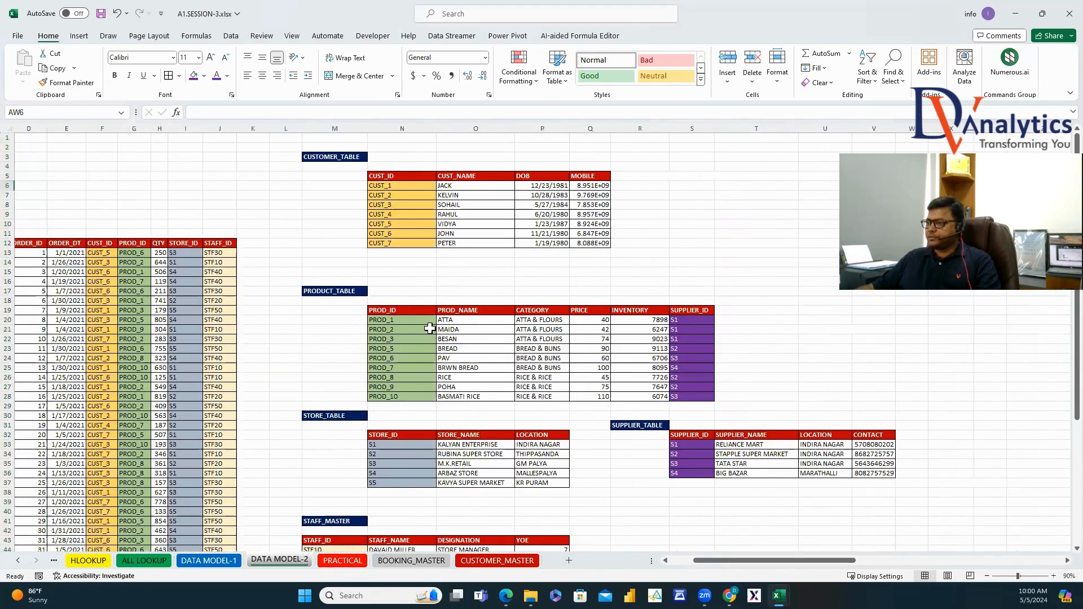
drag(447, 308, 694, 311)
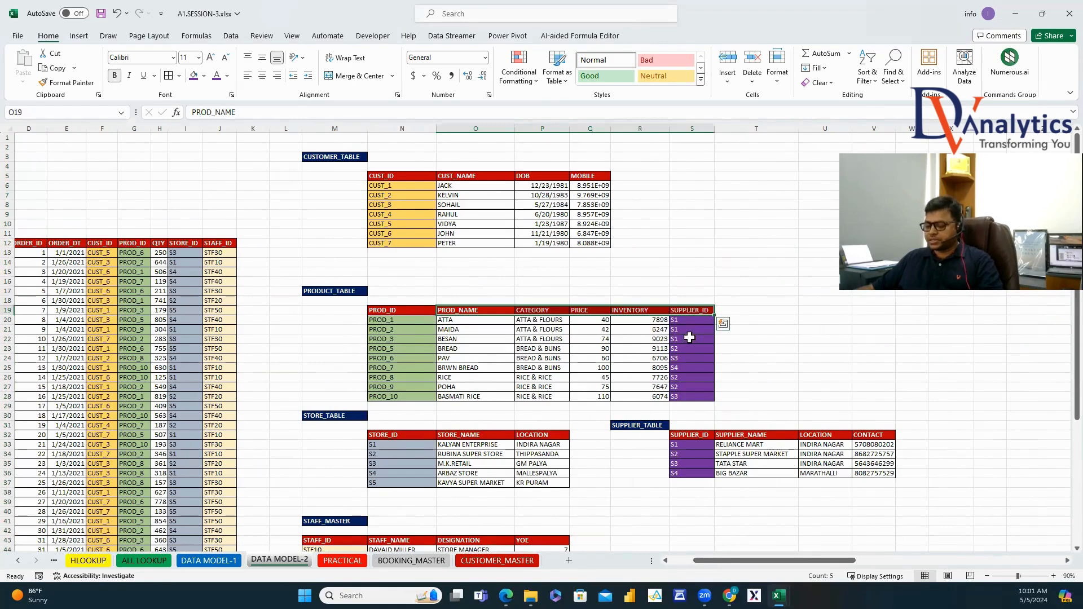
key(ctrl+c)
drag(770, 560, 1058, 564)
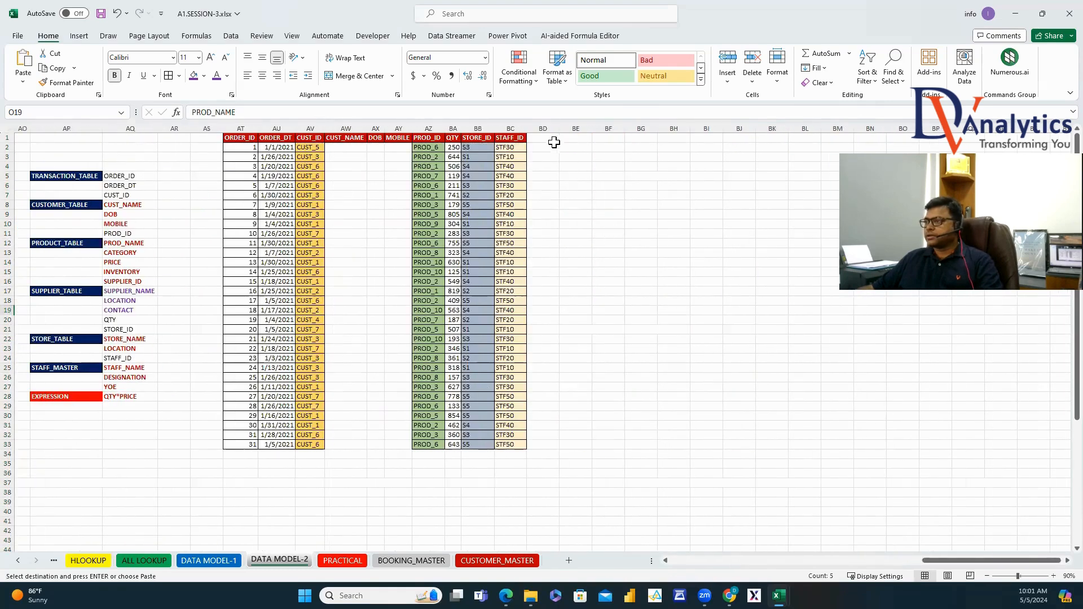
click(552, 138)
key(ctrl+v)
key(ctrl+space)
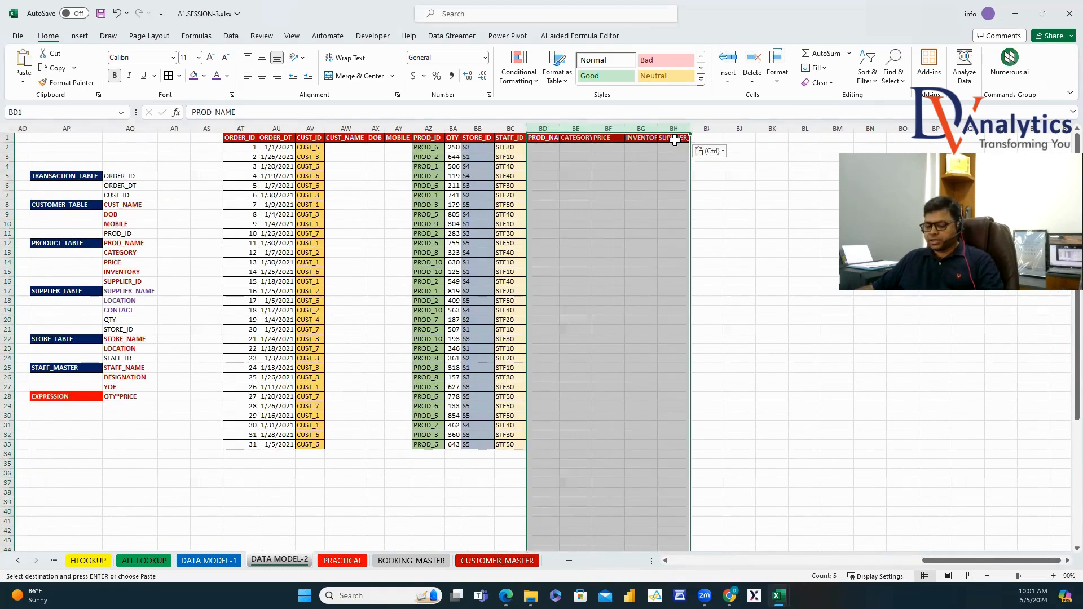
key(ctrl+c)
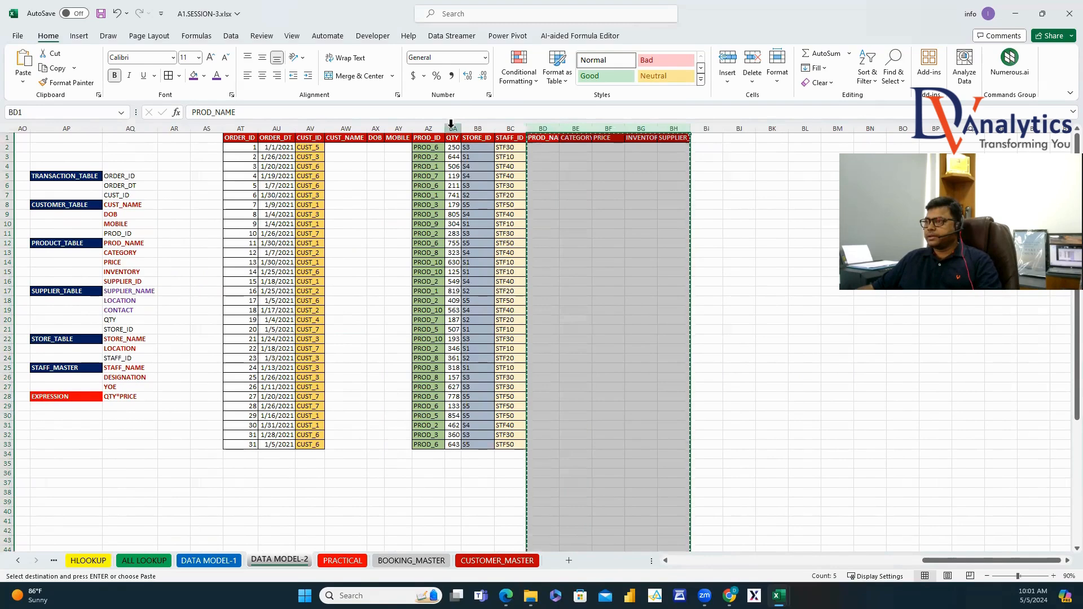
right_click(450, 127)
click(509, 244)
click(556, 262)
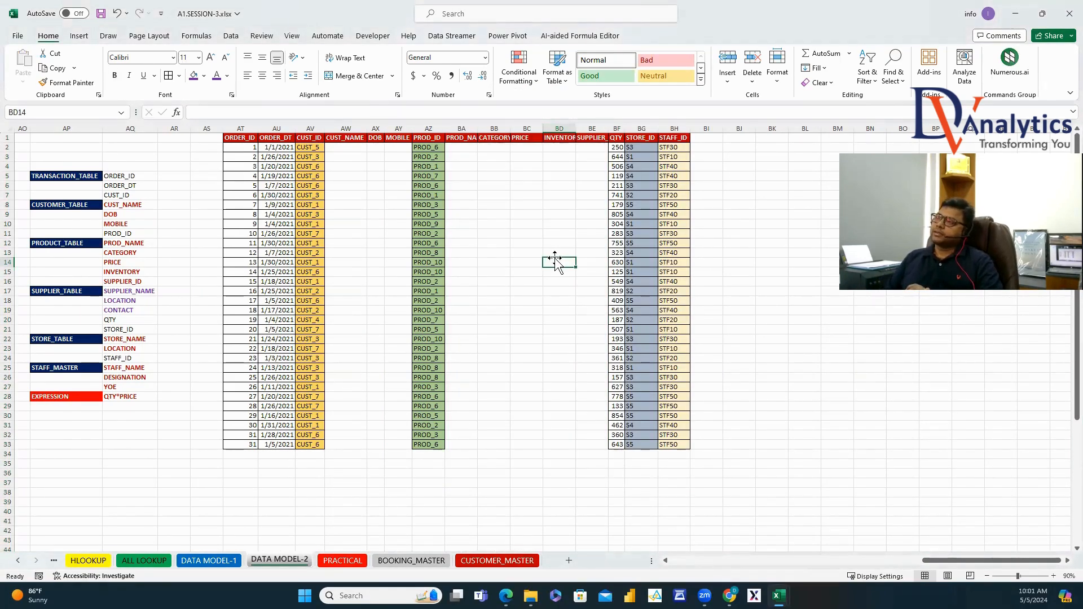
Add the STORE_NAME and LOCATION headers to the output, placed right after STORE_ID.
scroll(934, 571, left, 15)
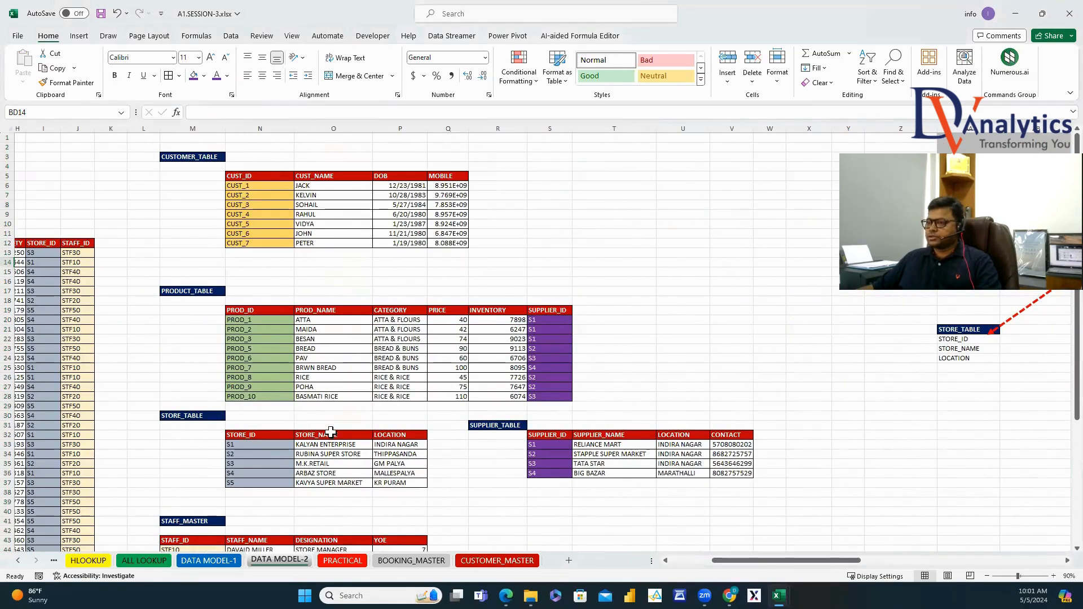
drag(331, 432, 401, 434)
key(ctrl+c)
drag(830, 562, 1064, 580)
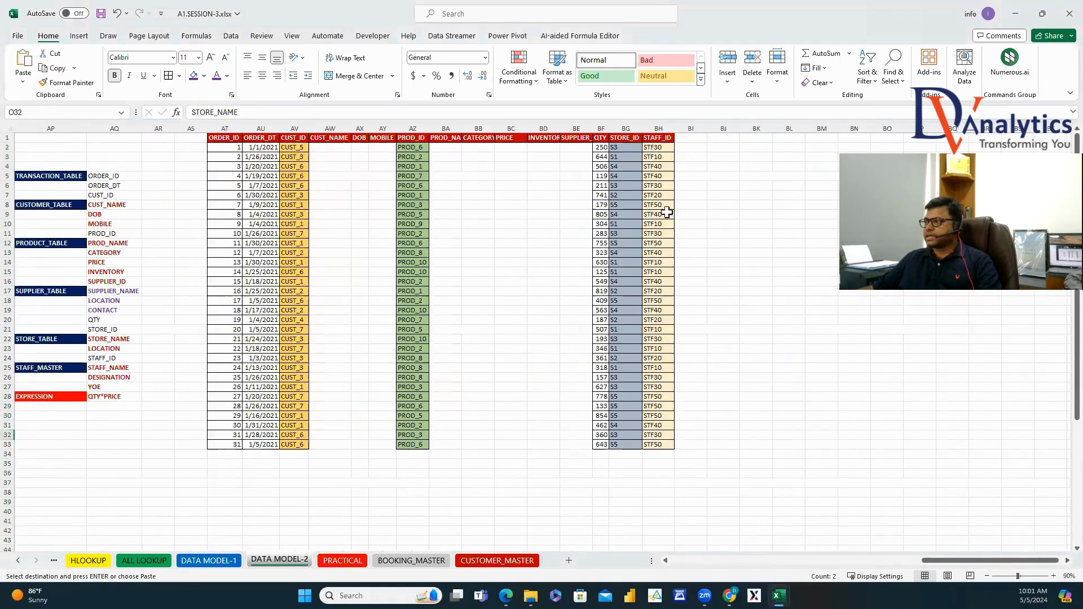
click(697, 138)
key(ctrl+v)
drag(691, 129, 721, 119)
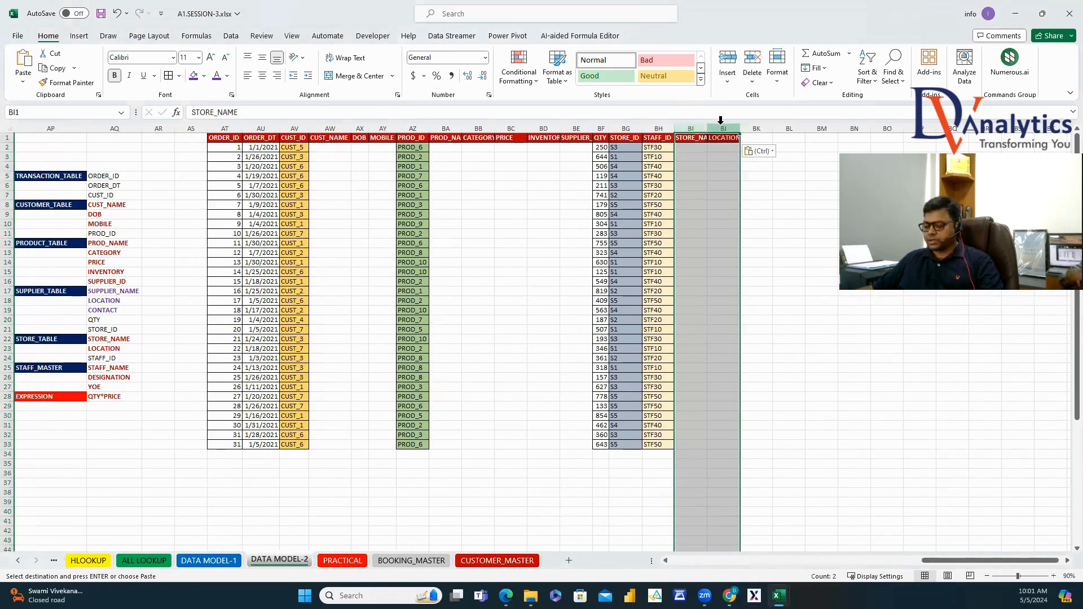
key(ctrl+x)
right_click(658, 129)
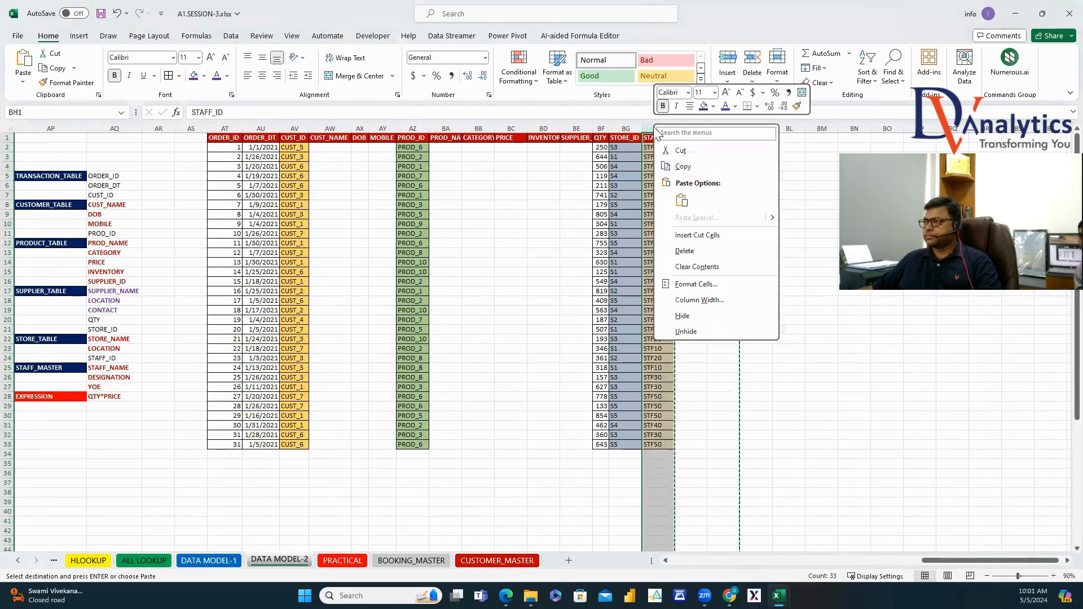
click(693, 240)
Paste the STAFF_NAME, DESIGNATION and YOE headers after STAFF_ID in the output row.
drag(934, 560, 690, 509)
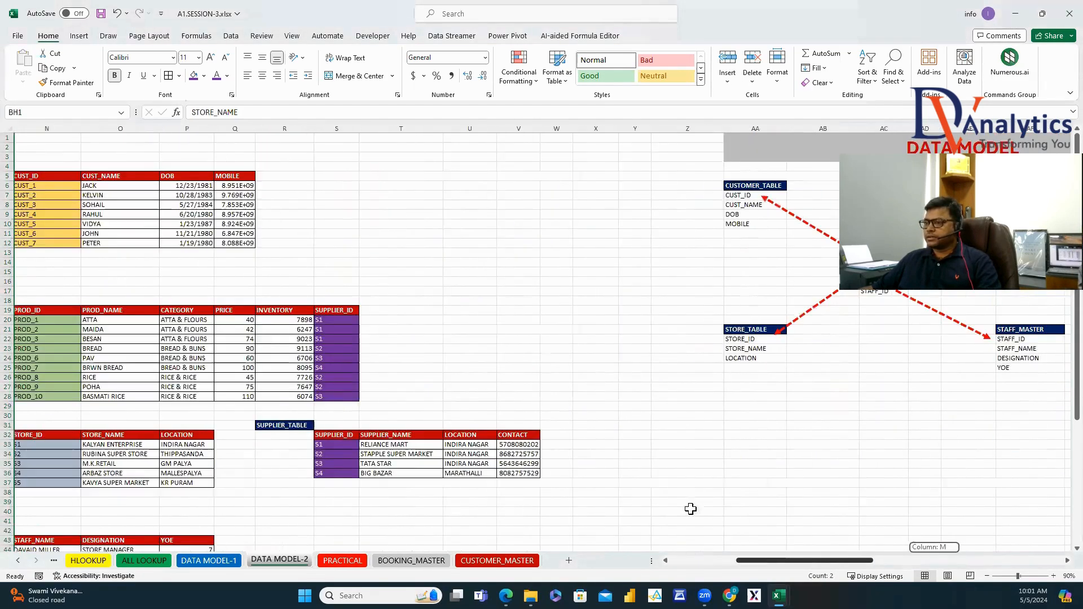
scroll(334, 392, down, 4)
drag(74, 427, 188, 426)
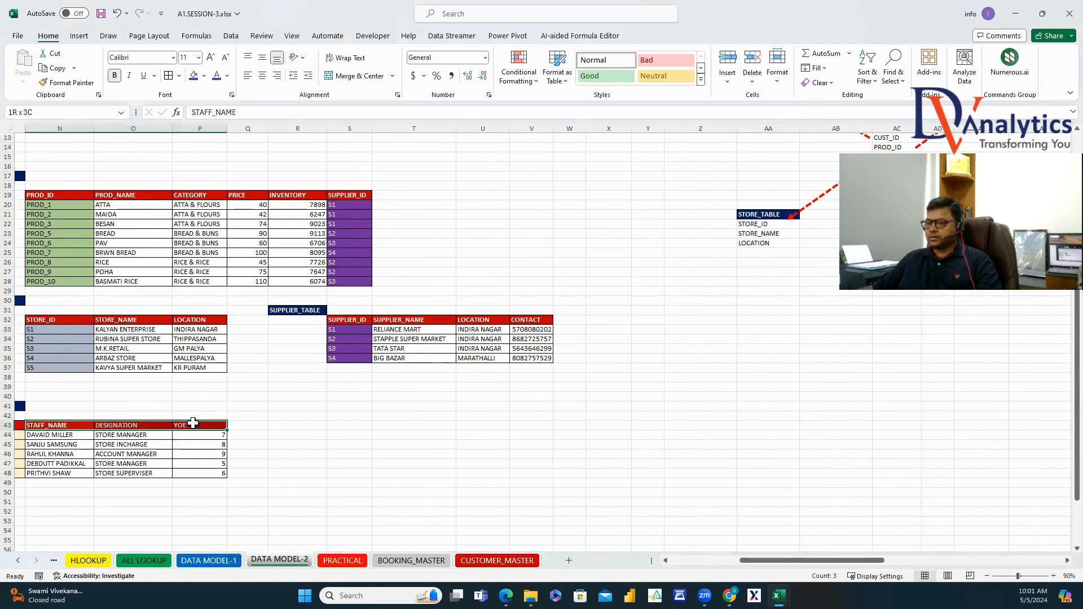
key(ctrl+c)
scroll(553, 473, up, 4)
drag(817, 562, 1017, 561)
click(893, 139)
key(ctrl+v)
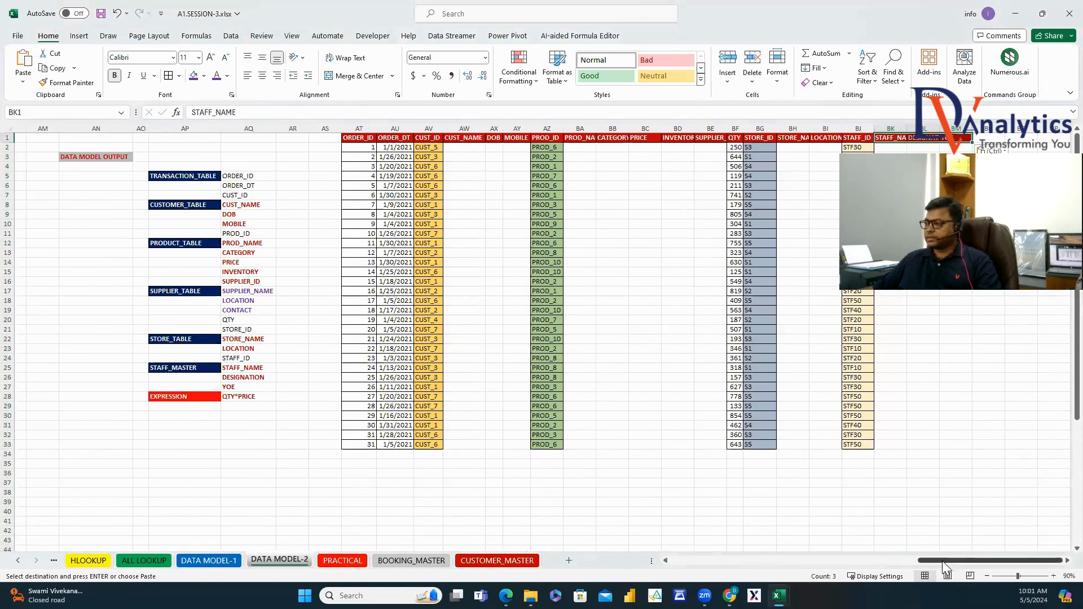
Add the SUPPLIER_NAME, LOCATION and CONTACT headers and insert them just before QTY.
drag(942, 560, 743, 561)
drag(549, 438, 677, 438)
key(ctrl+c)
drag(837, 561, 1035, 561)
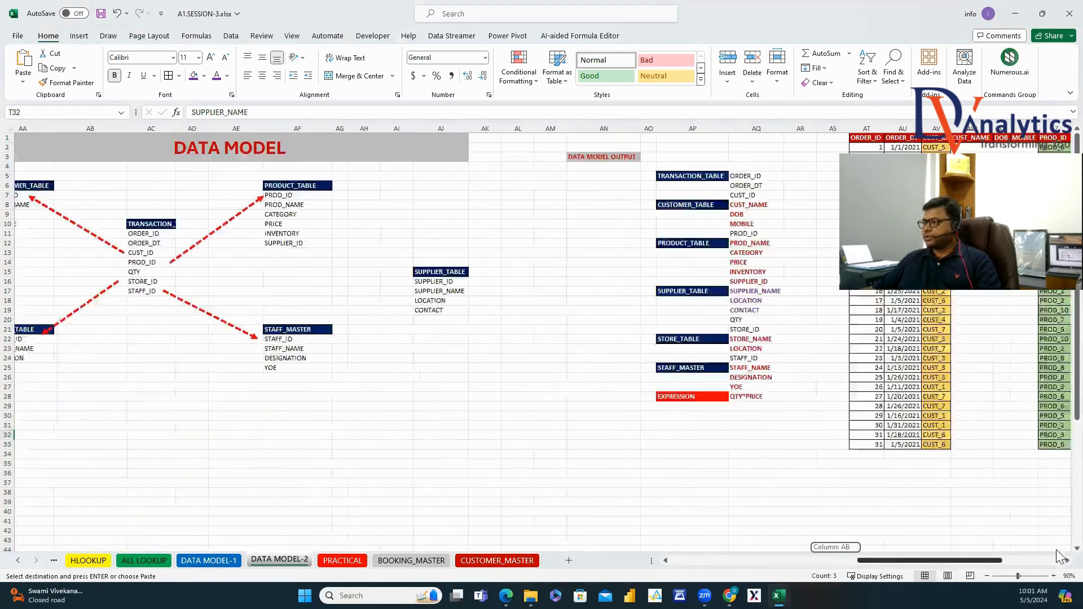
drag(983, 133, 928, 133)
key(ctrl+v)
key(ctrl+c)
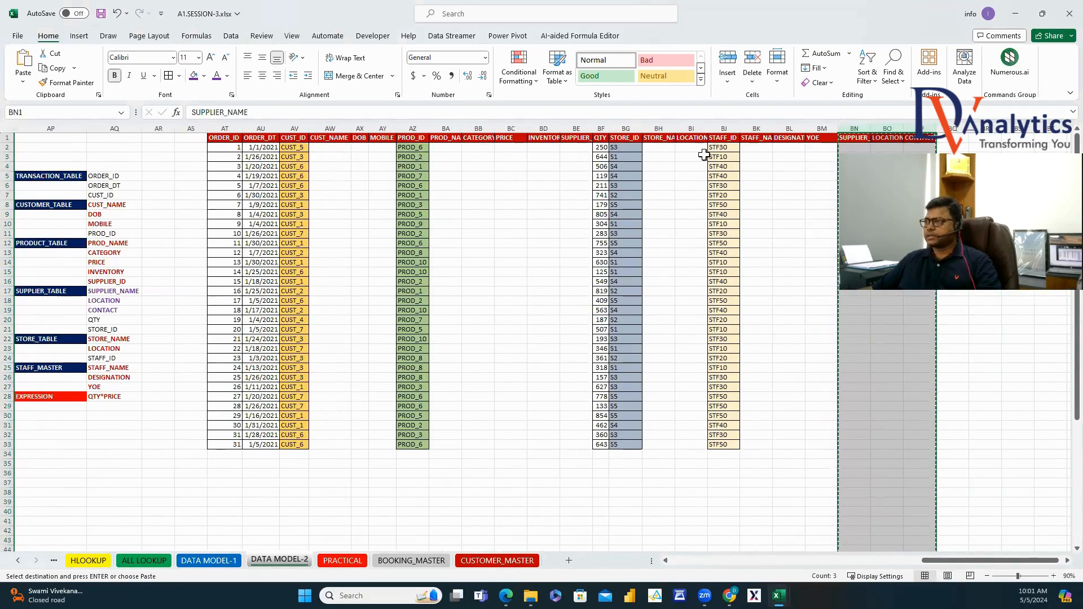
click(601, 129)
right_click(601, 129)
click(645, 237)
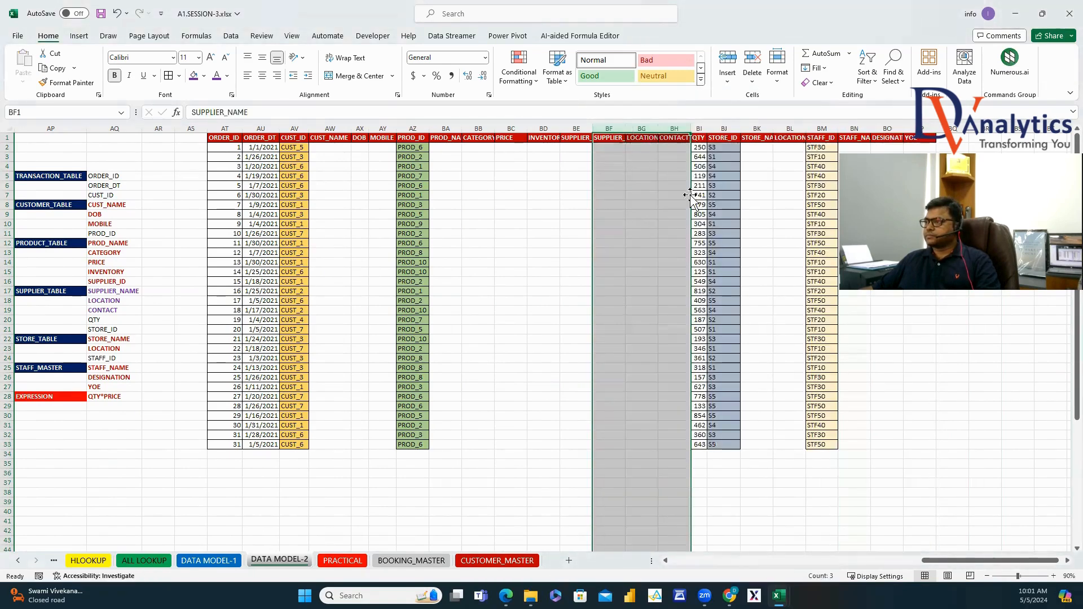
click(643, 281)
drag(953, 561, 776, 546)
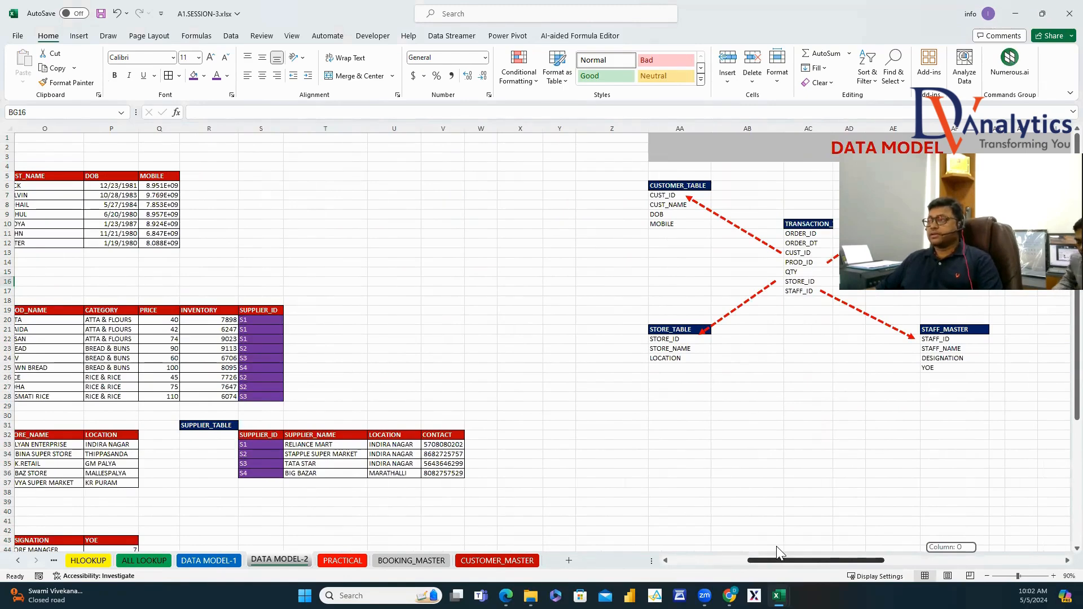
drag(777, 546, 916, 576)
Enter a VLOOKUP-MATCH formula in AW2 looking up AV2 in customer table N5:Q12 by header N5:Q5.
click(592, 147)
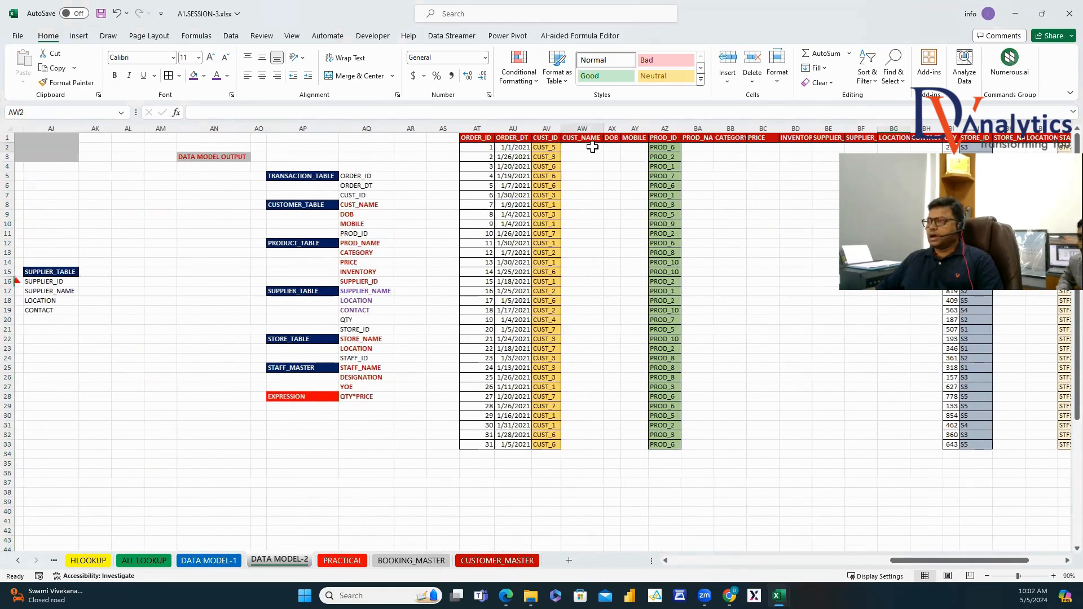
text(=VLO)
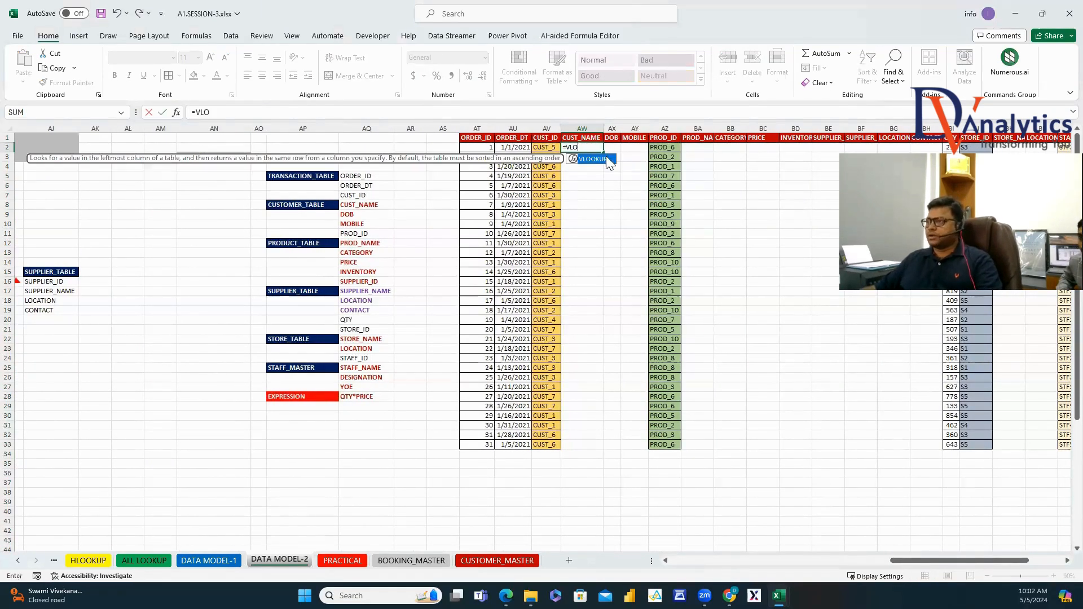
double_click(593, 159)
key(Left)
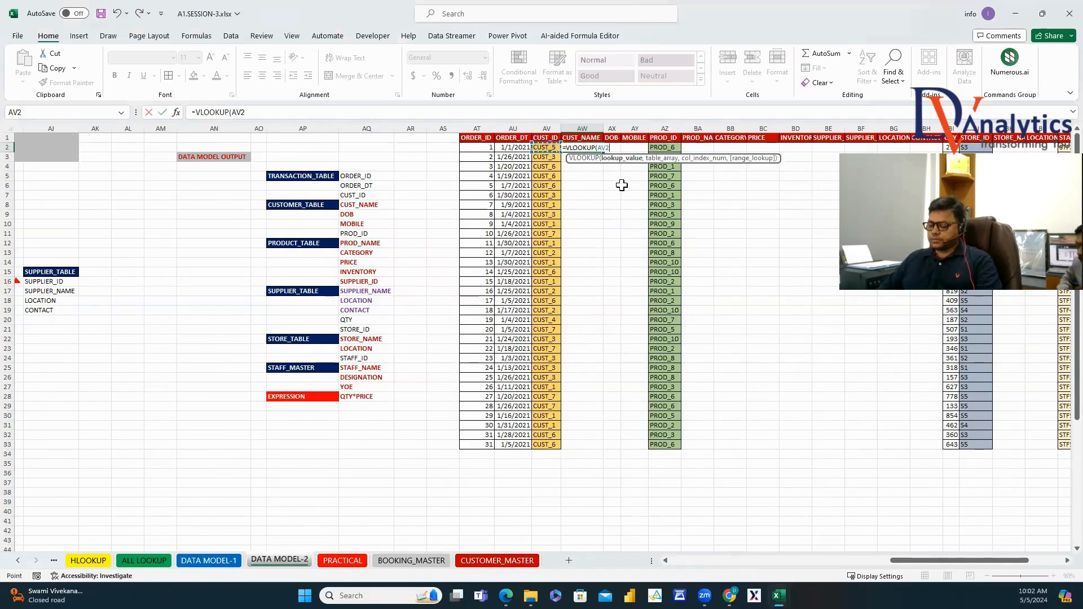
text(,)
drag(884, 561, 665, 559)
drag(527, 176, 728, 242)
text(,MATC)
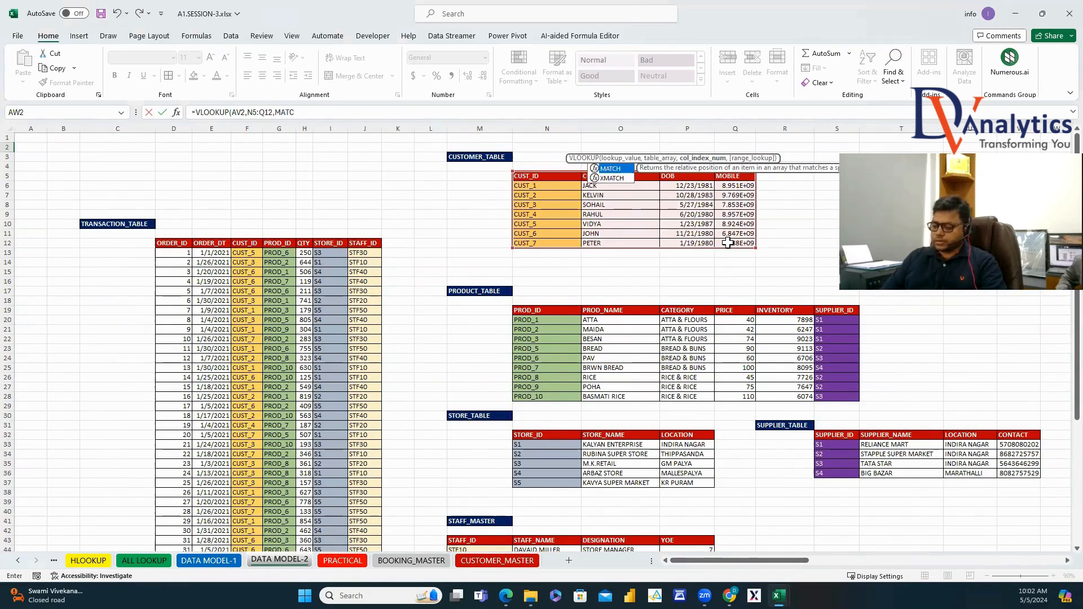
text(H()
scroll(777, 549, right, 10)
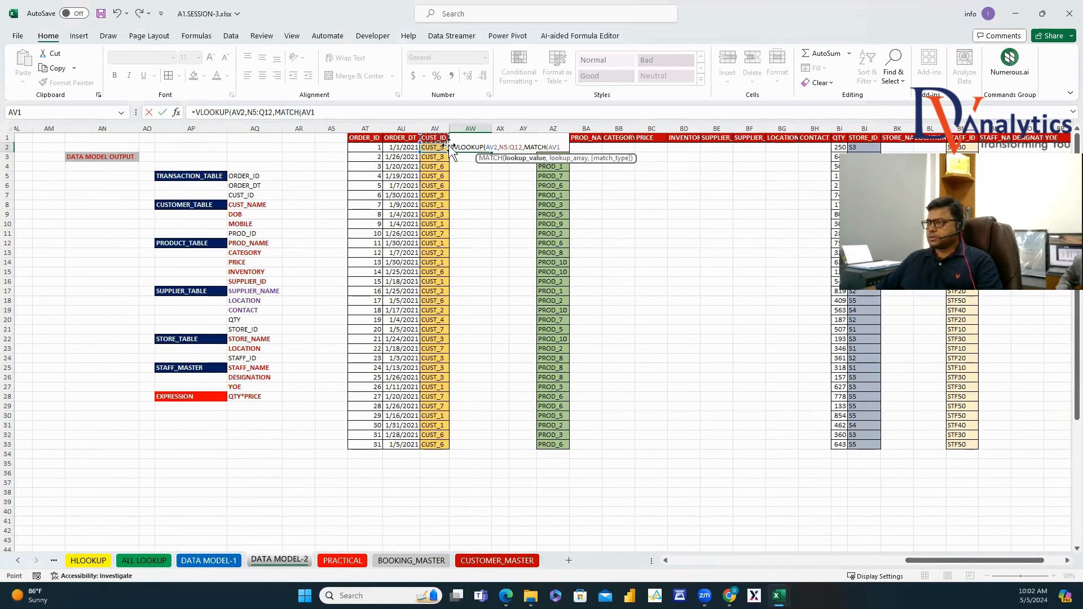
text(,)
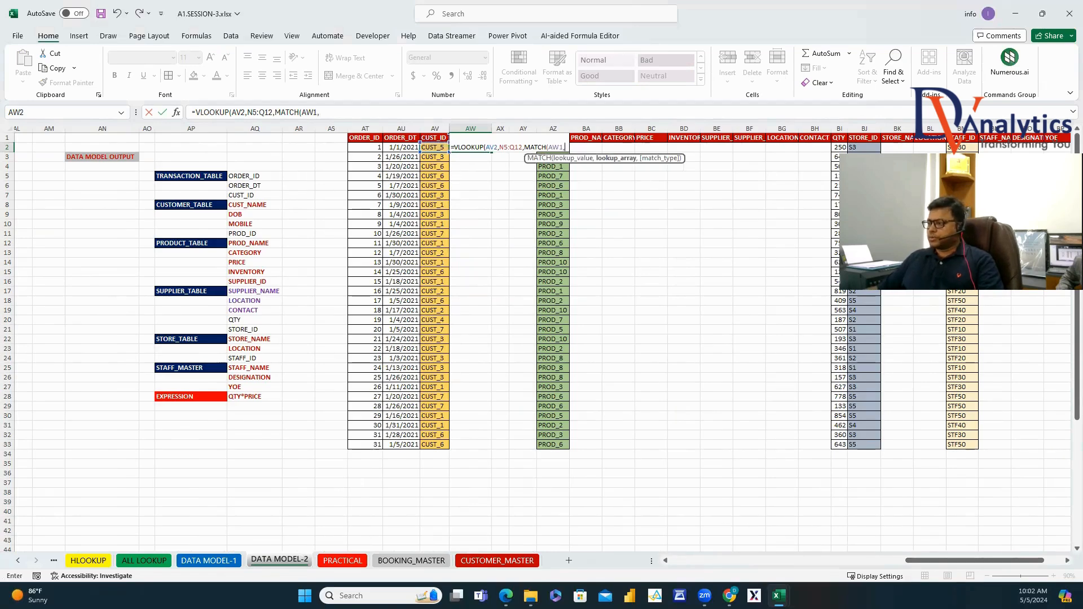
scroll(720, 529, left, 10)
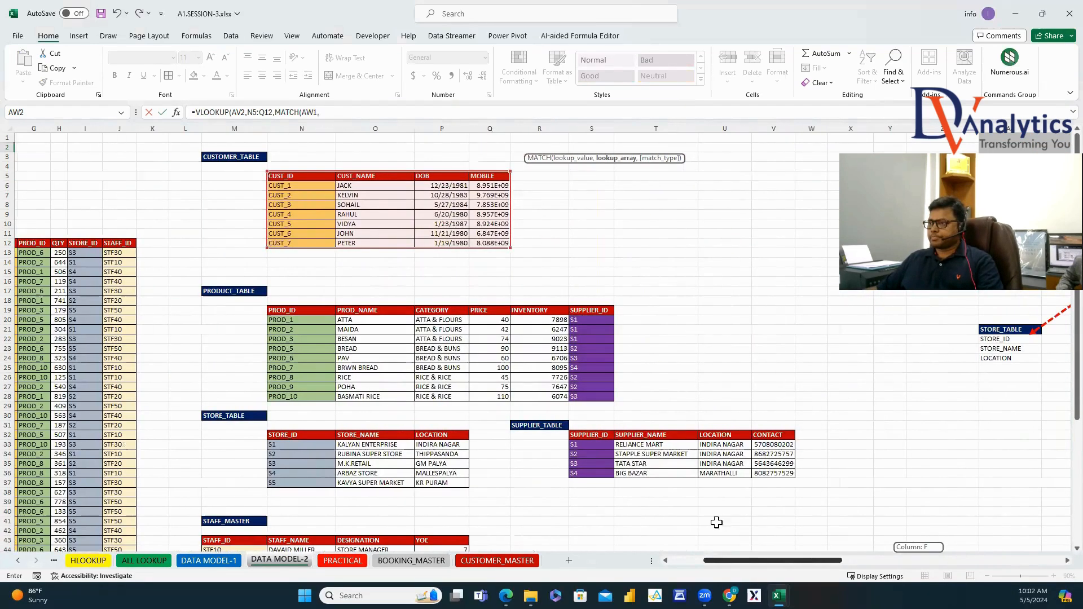
drag(337, 179, 483, 177)
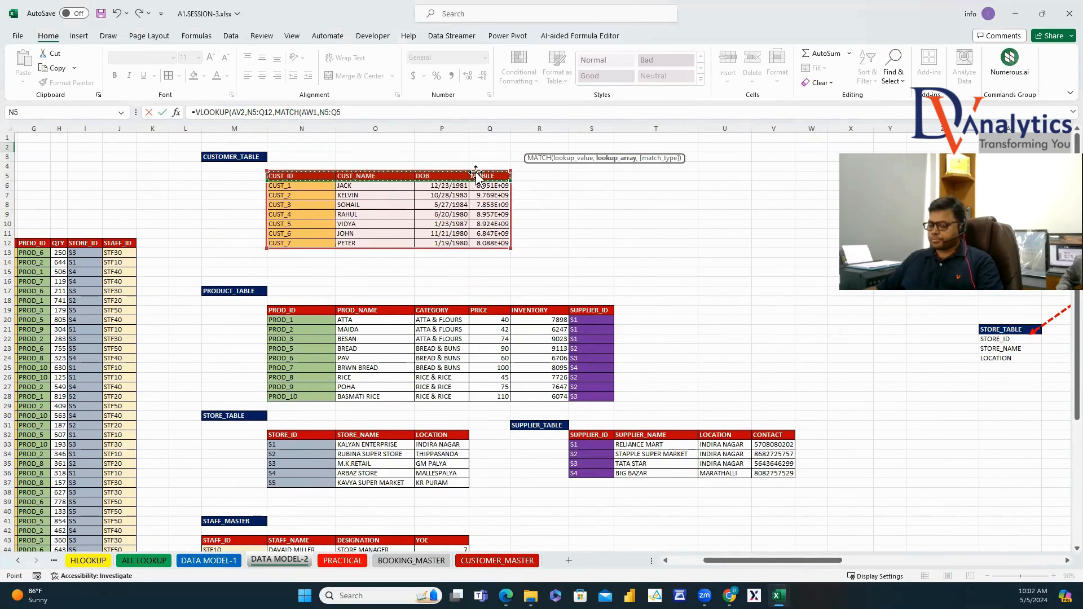
text(,0),0)
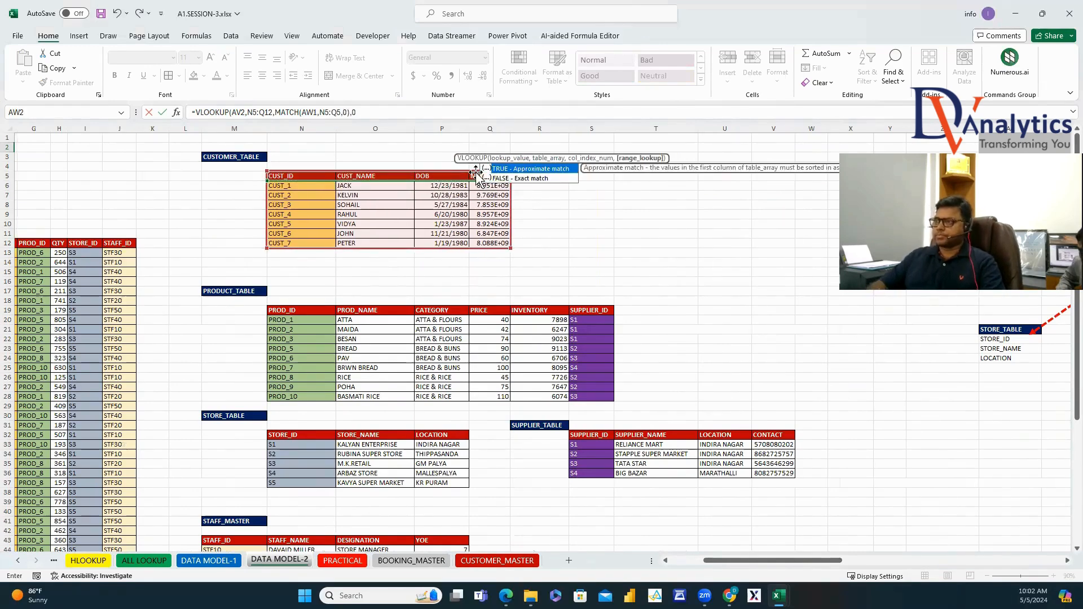
key(Return)
Make the AW2 formula's customer table and header range references absolute.
click(988, 149)
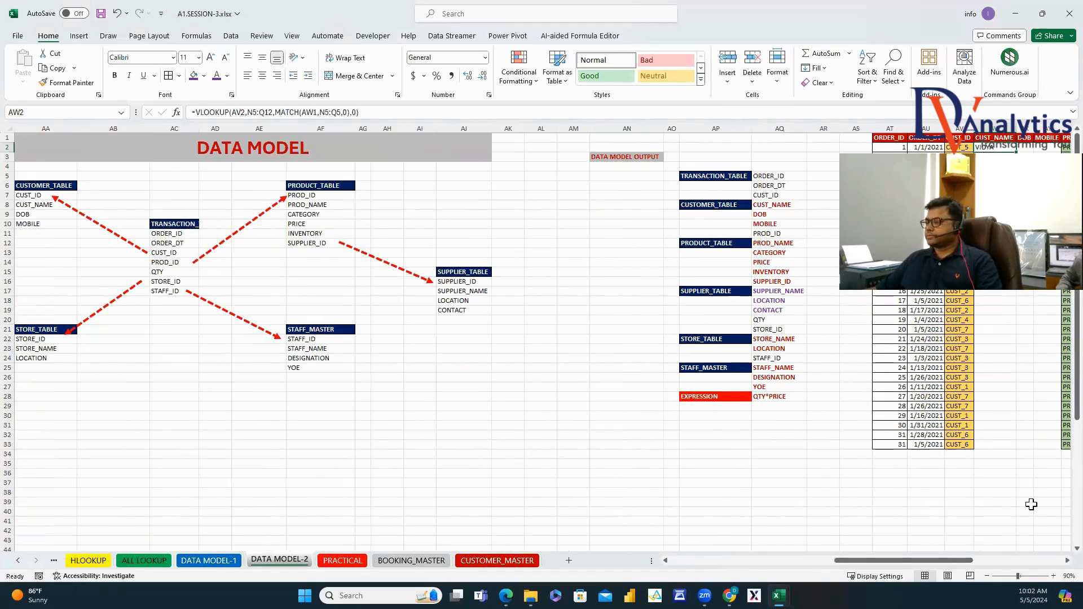
click(1066, 561)
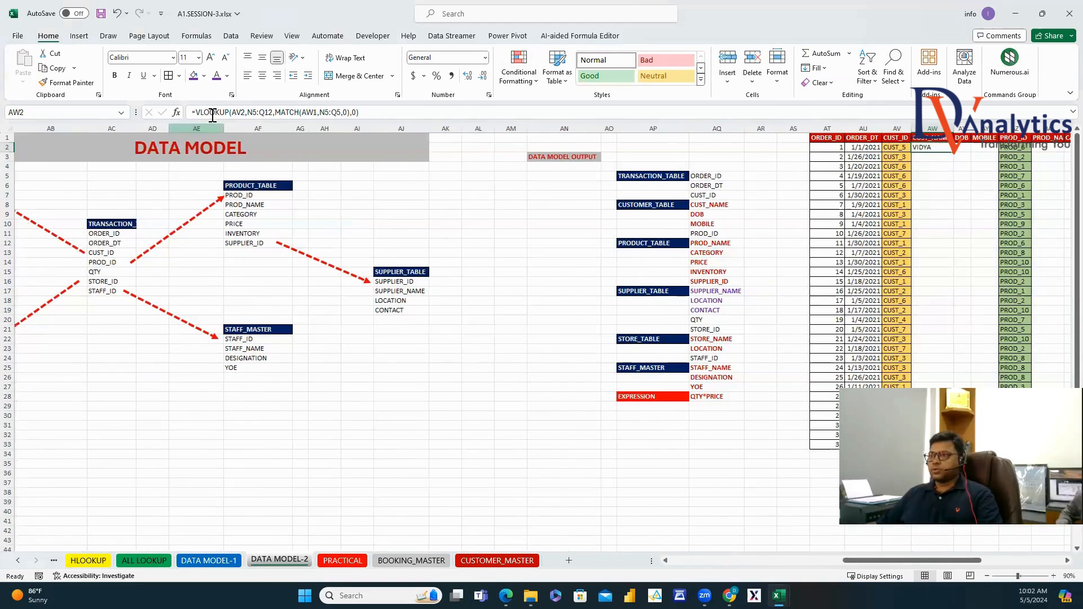
click(235, 112)
text($)
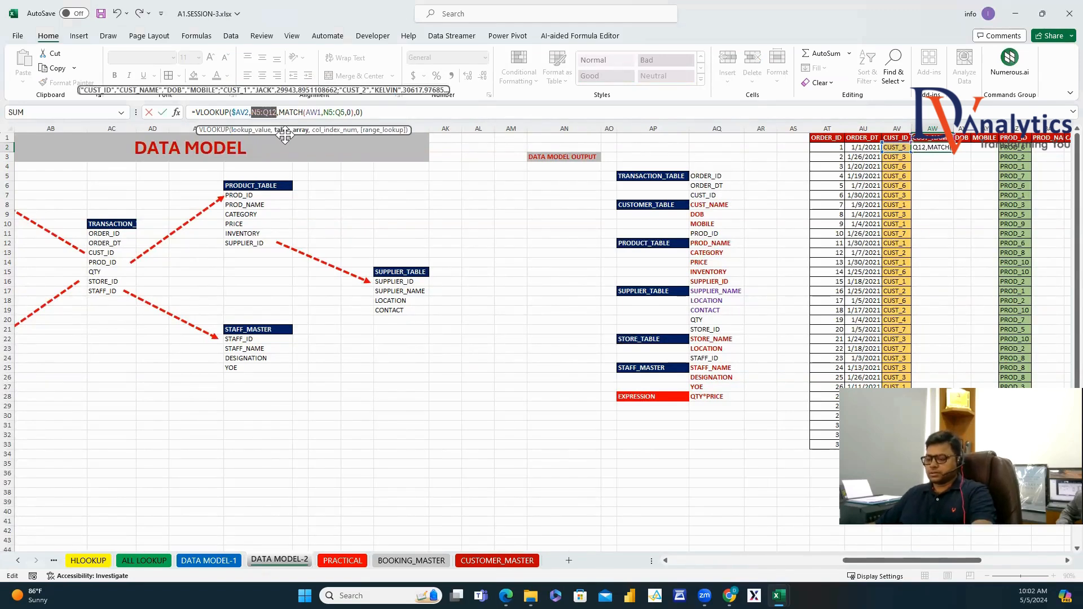
key(F4)
click(335, 112)
text($N$)
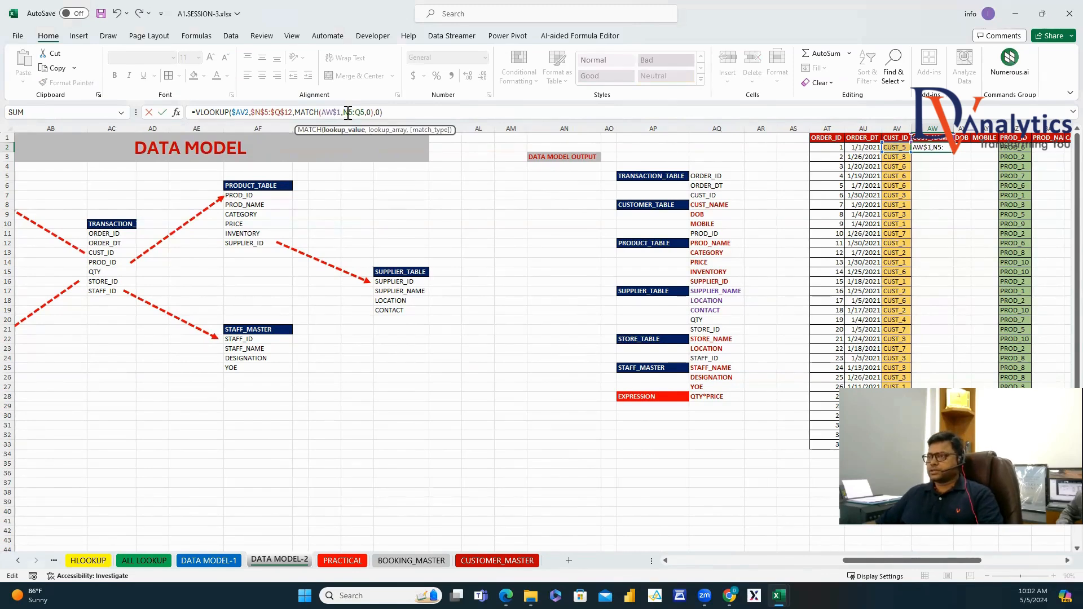
key(F4)
key(Return)
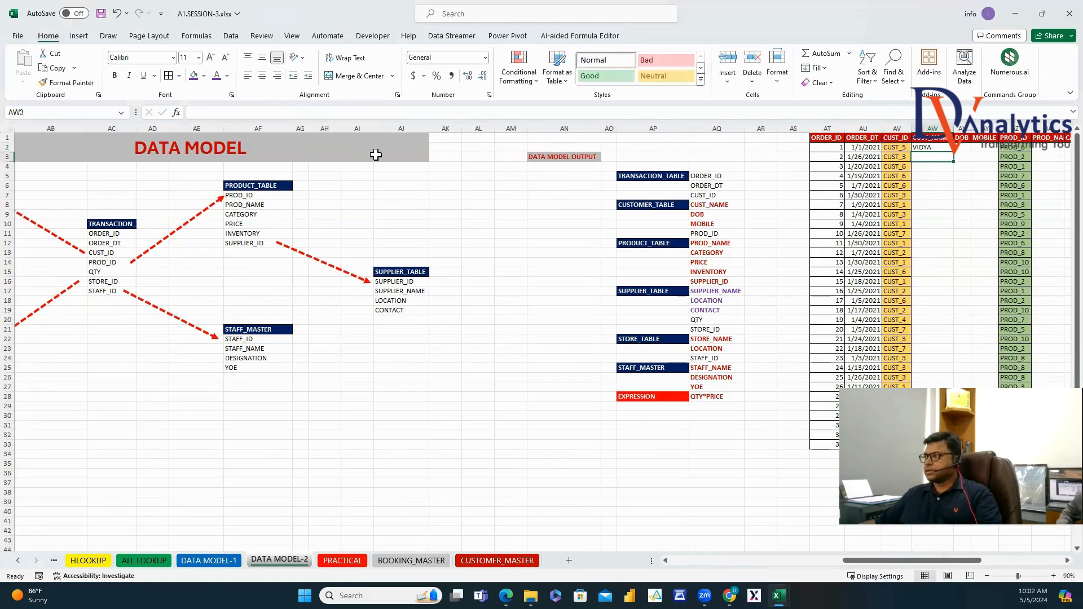
Fill the AW2 lookup across to AY2 and down for every order.
click(947, 147)
drag(953, 151, 995, 155)
double_click(996, 152)
double_click(970, 129)
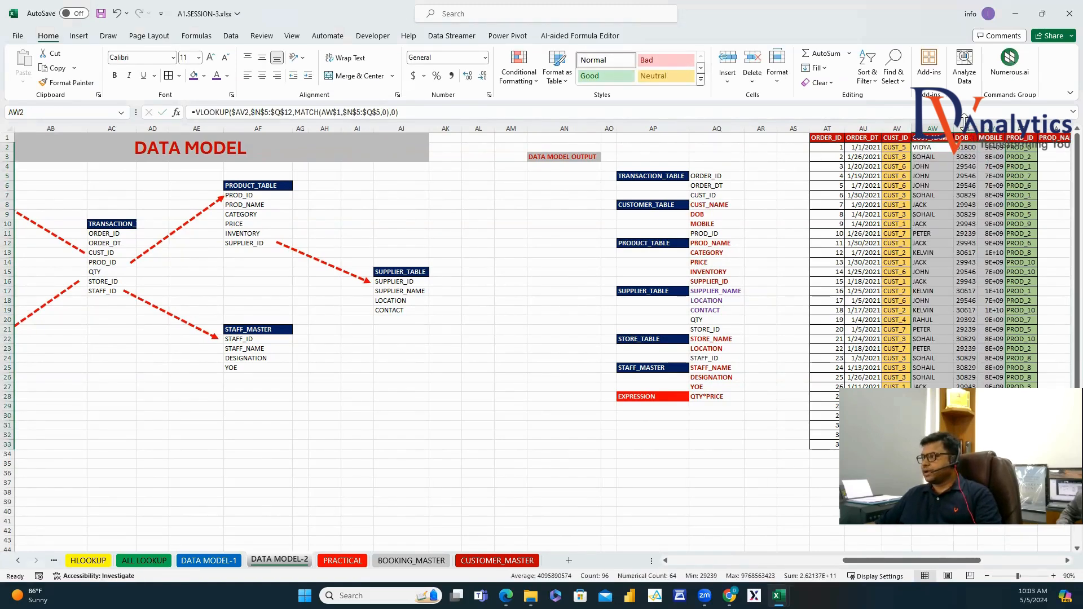
Format the DOB column AX as Date.
right_click(964, 126)
click(898, 286)
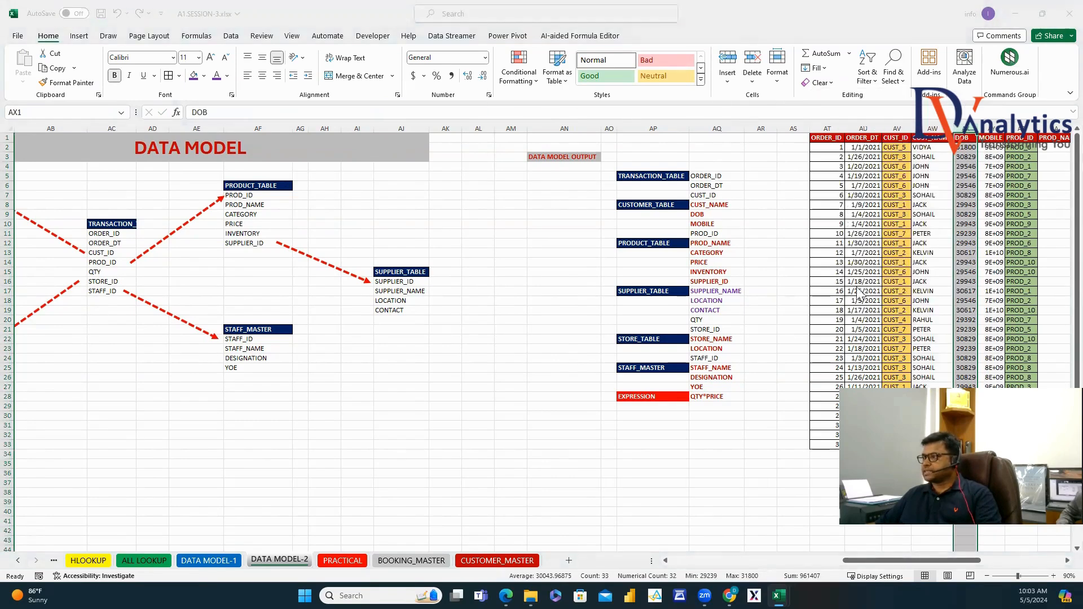
click(469, 123)
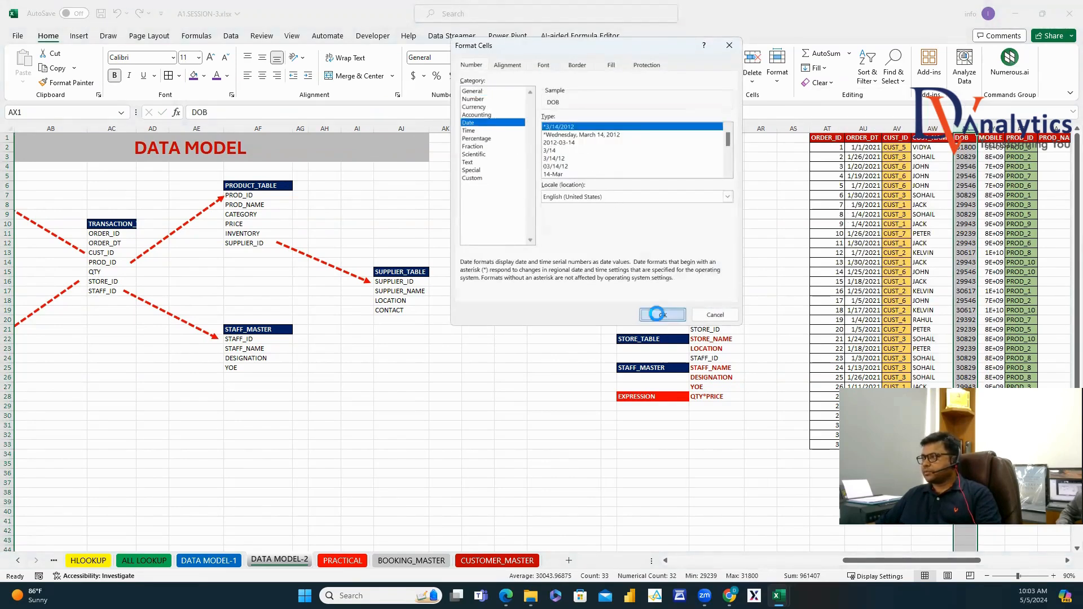
click(658, 315)
click(897, 482)
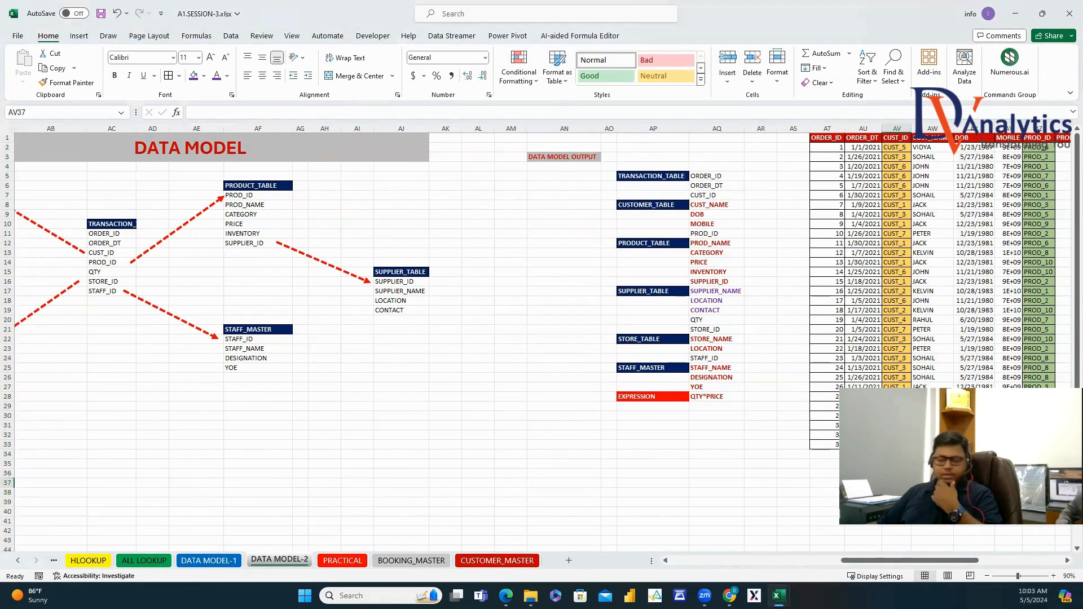
scroll(519, 225, right, 5)
Autofit columns BA through BH so the product headers are fully readable.
click(519, 148)
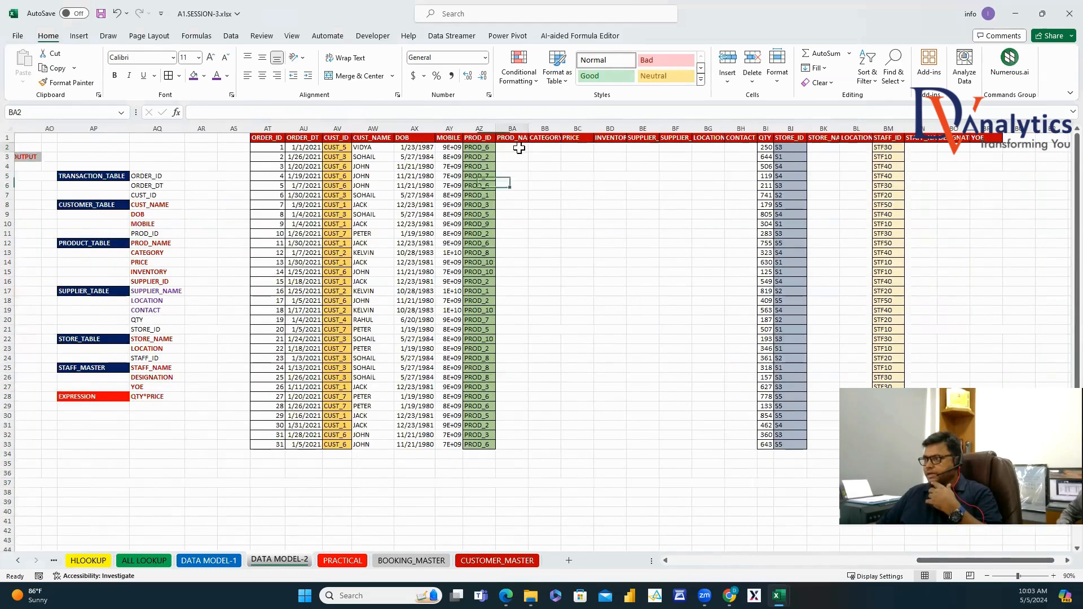
drag(513, 129, 745, 154)
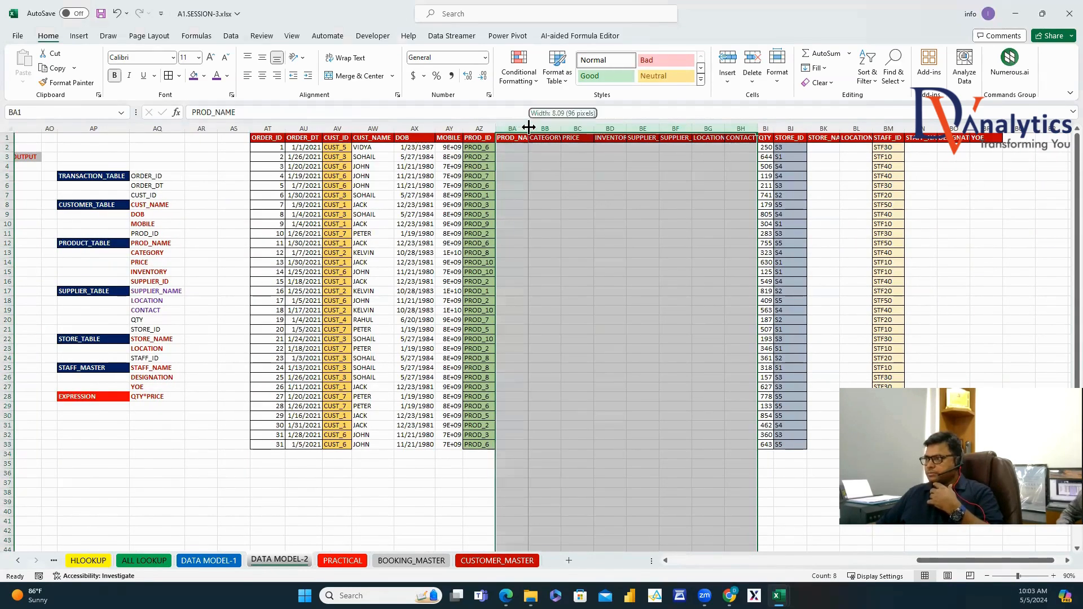
double_click(528, 127)
drag(516, 148, 518, 166)
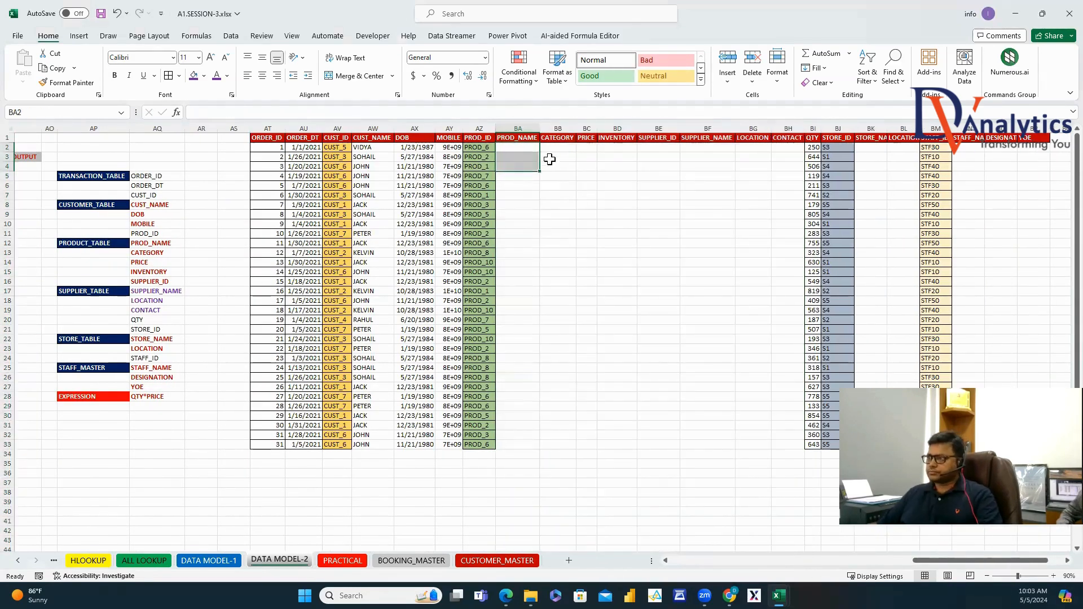
Enter a VLOOKUP-MATCH formula in BA2 looking up PROD_ID AZ2 in the product table.
click(532, 149)
text(=VLO)
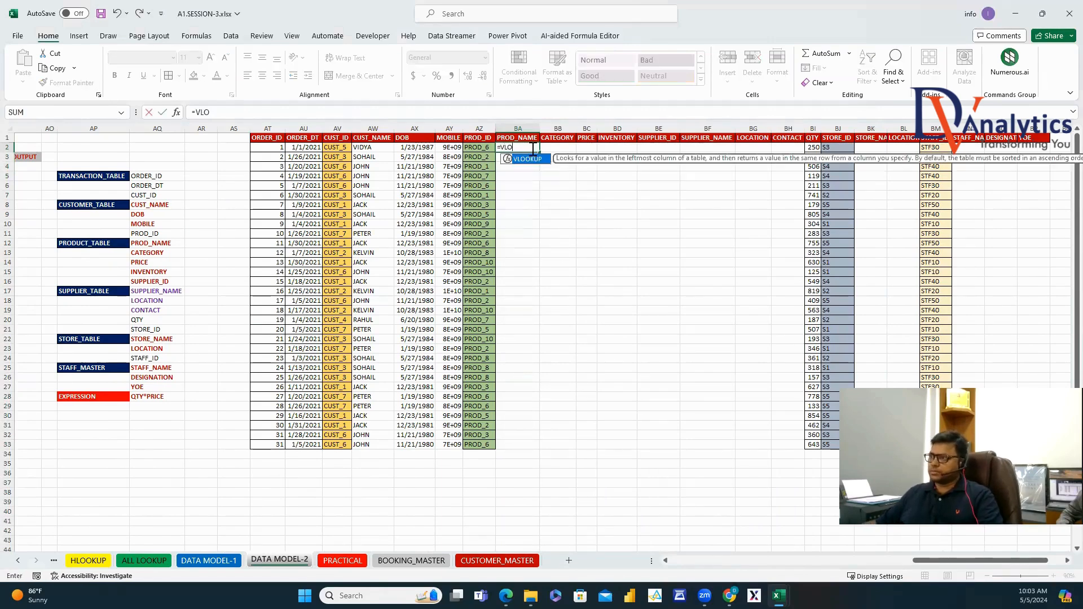
double_click(527, 159)
key(Left)
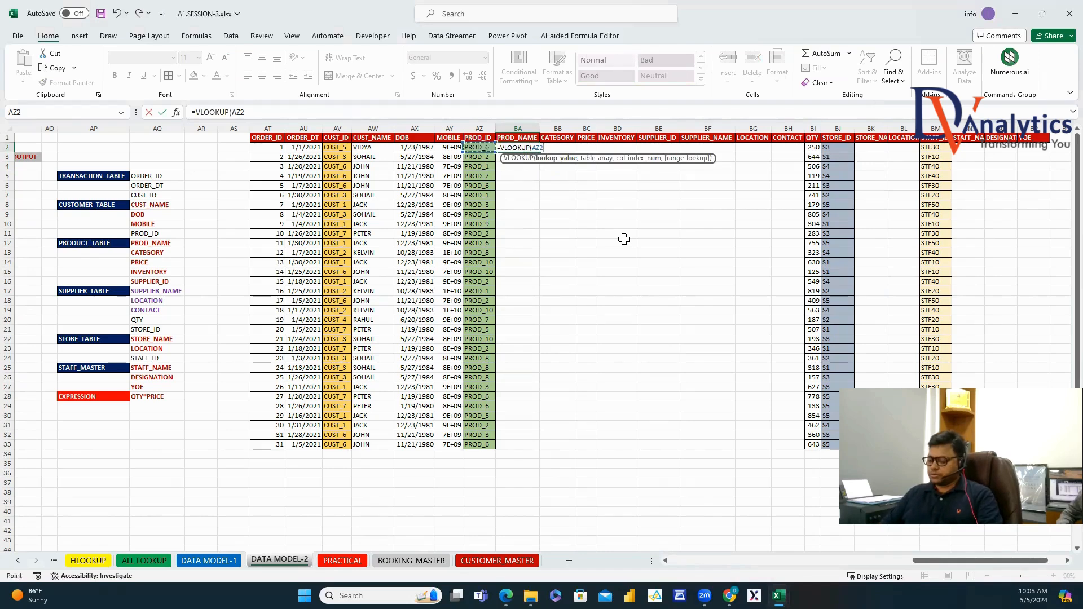
text(,)
drag(918, 560, 707, 560)
drag(332, 311, 587, 398)
text(,MATCH)
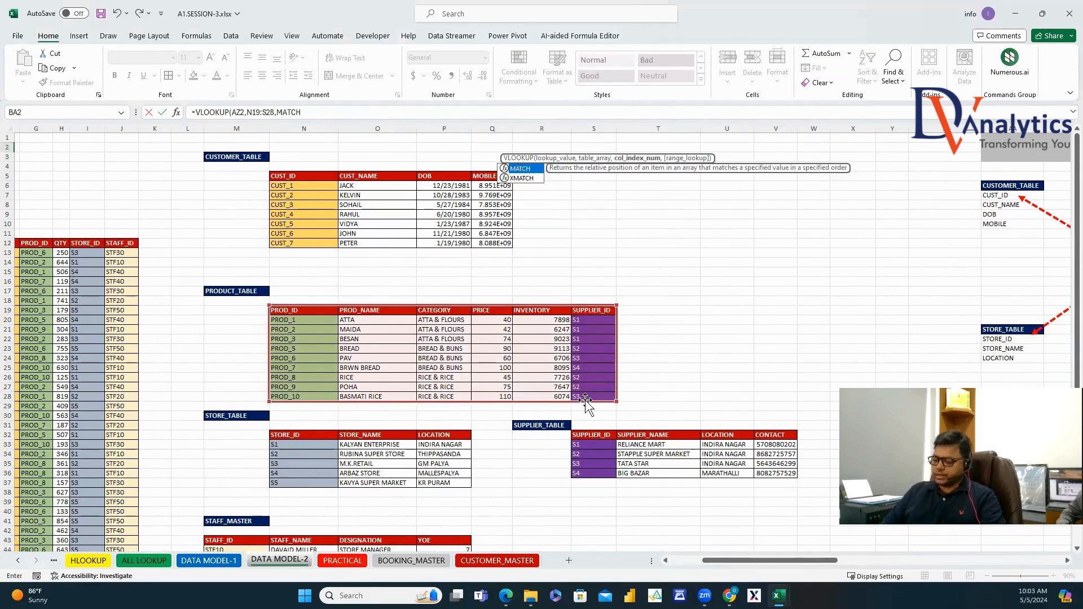
key(Tab)
drag(835, 563, 1061, 561)
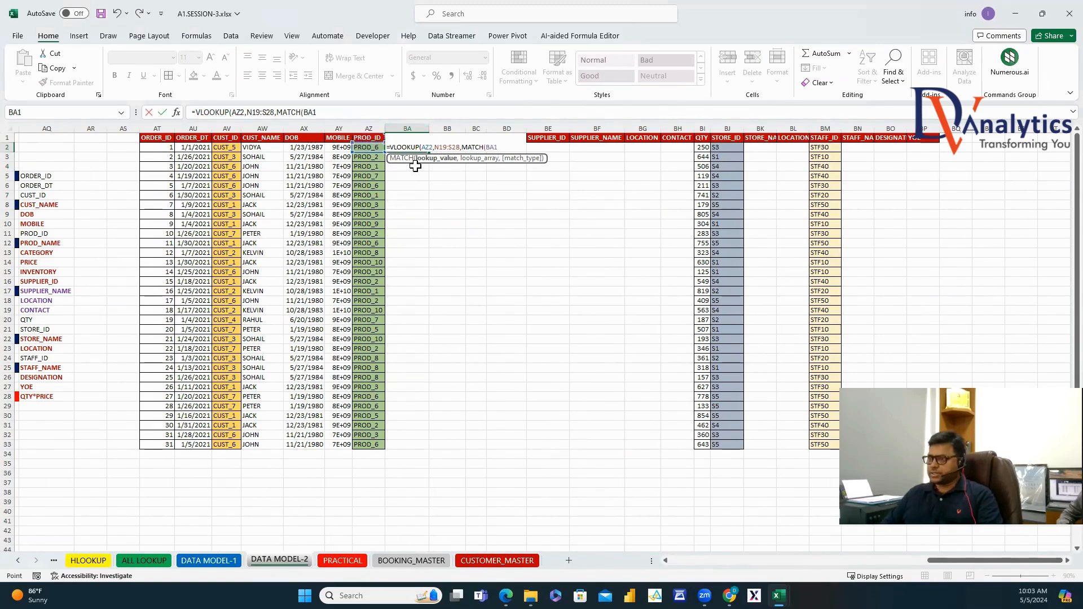
text(,)
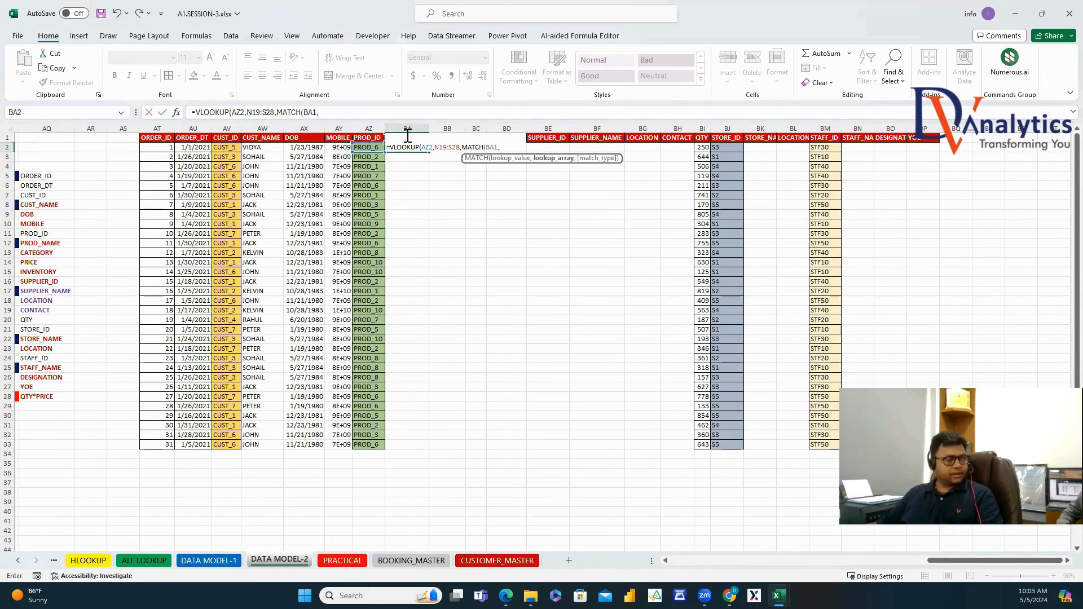
drag(993, 561, 717, 507)
drag(257, 314, 516, 307)
text(,0),0))
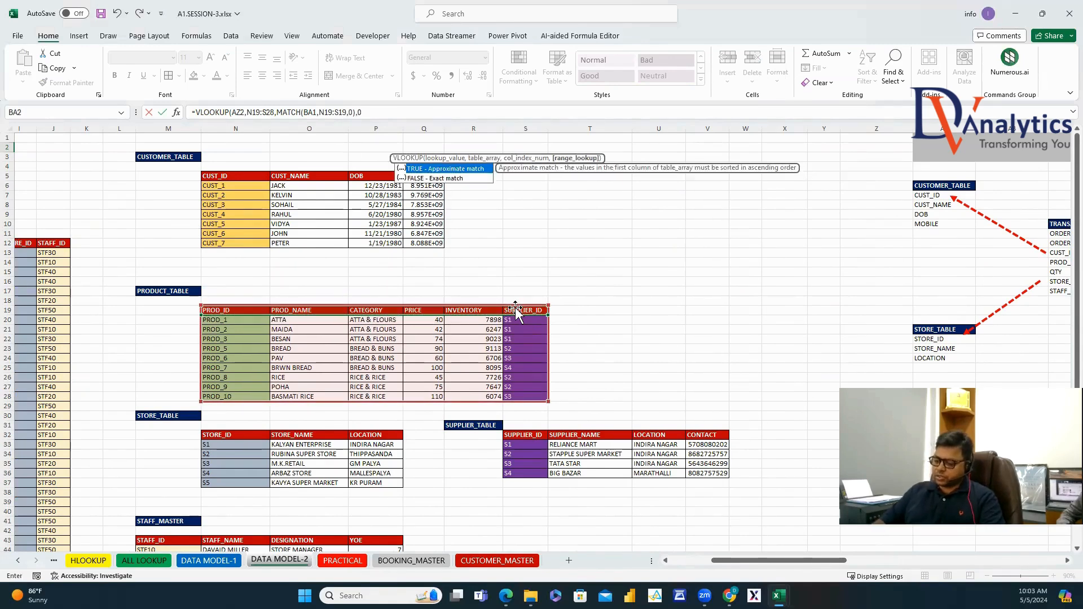
key(Return)
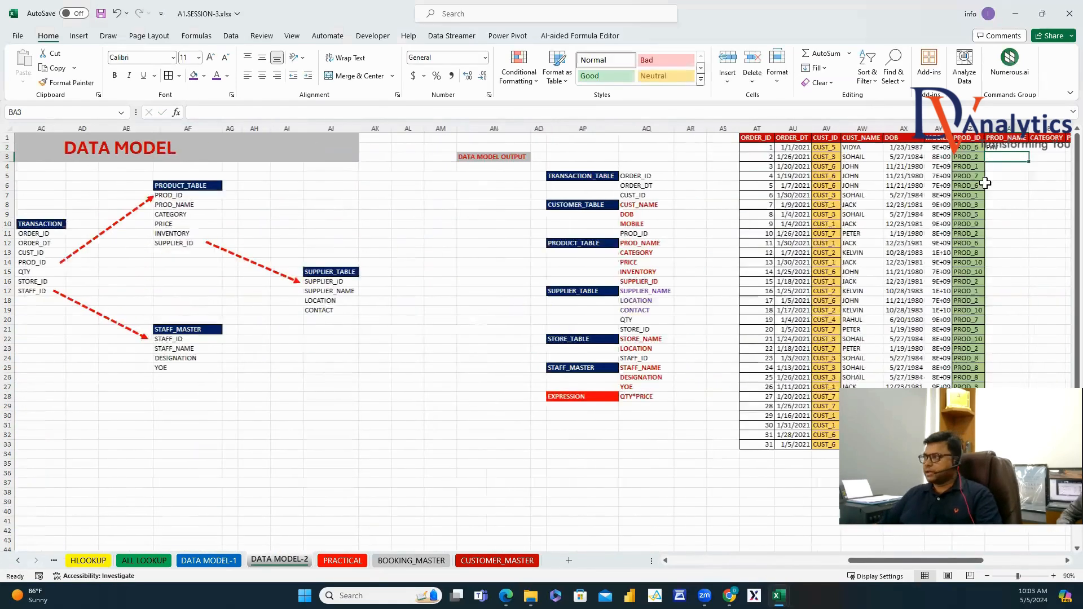
Lock the references so BA2 reads =VLOOKUP($AZ2,$N$19:$S$28,MATCH(BA$1,$N$19:$S$19,0),0).
key(Up)
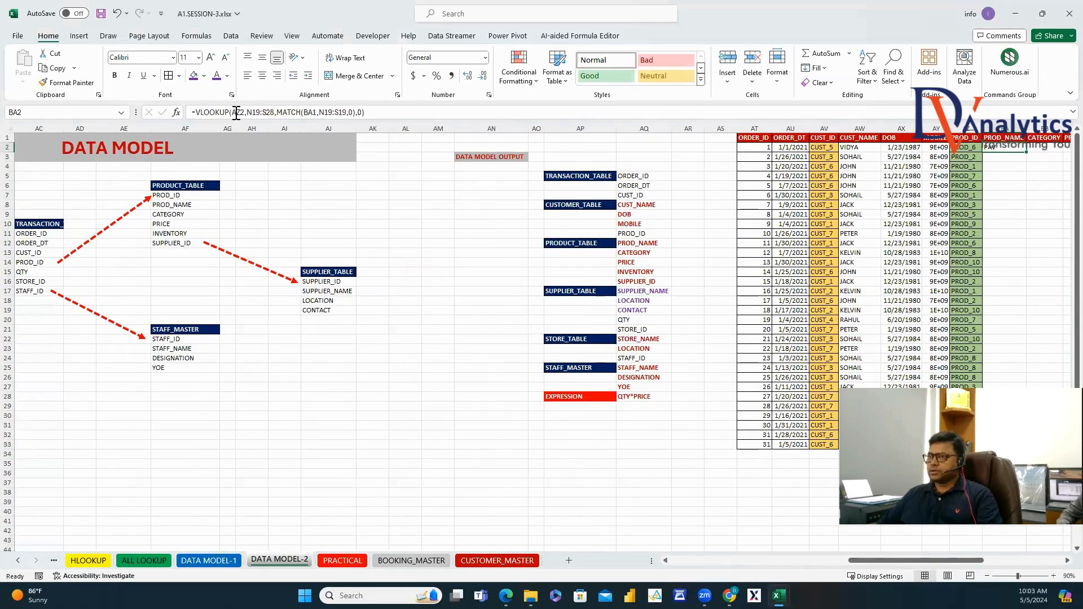
click(236, 112)
text($)
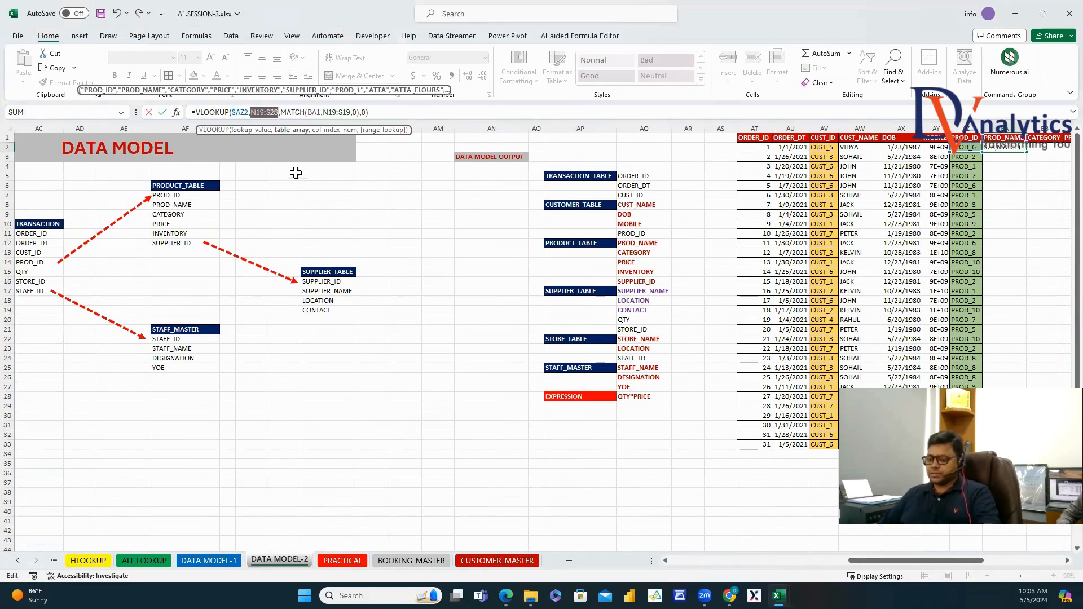
key(F4)
click(333, 112)
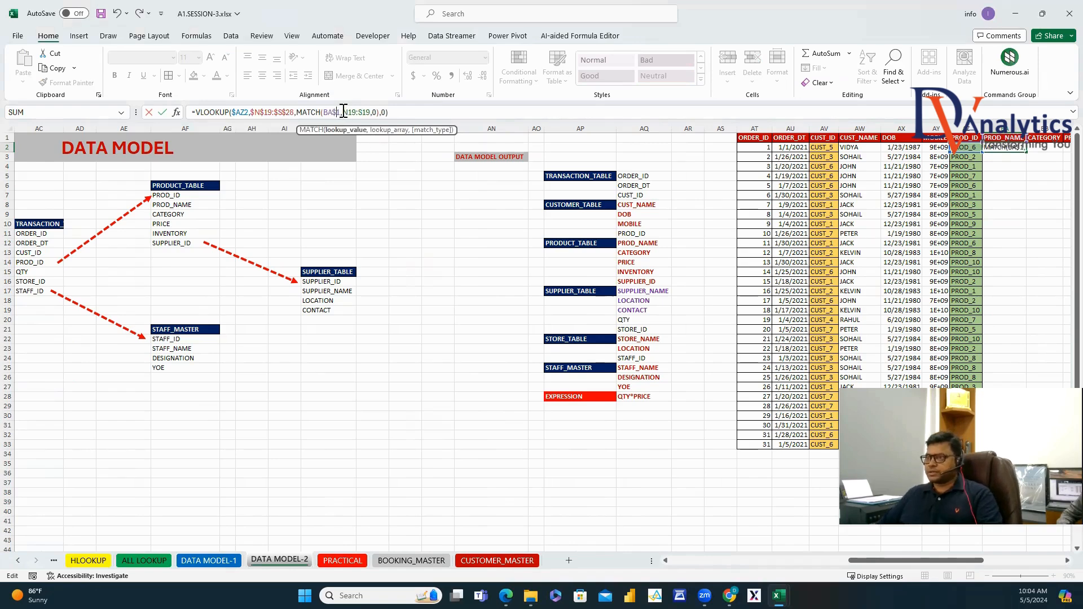
key(F3)
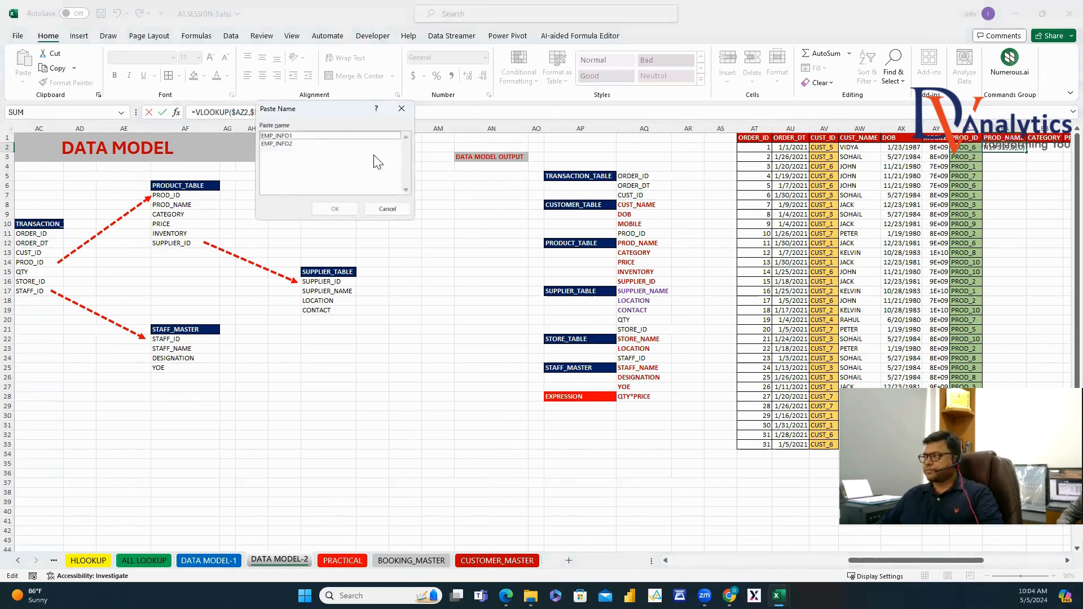
click(401, 108)
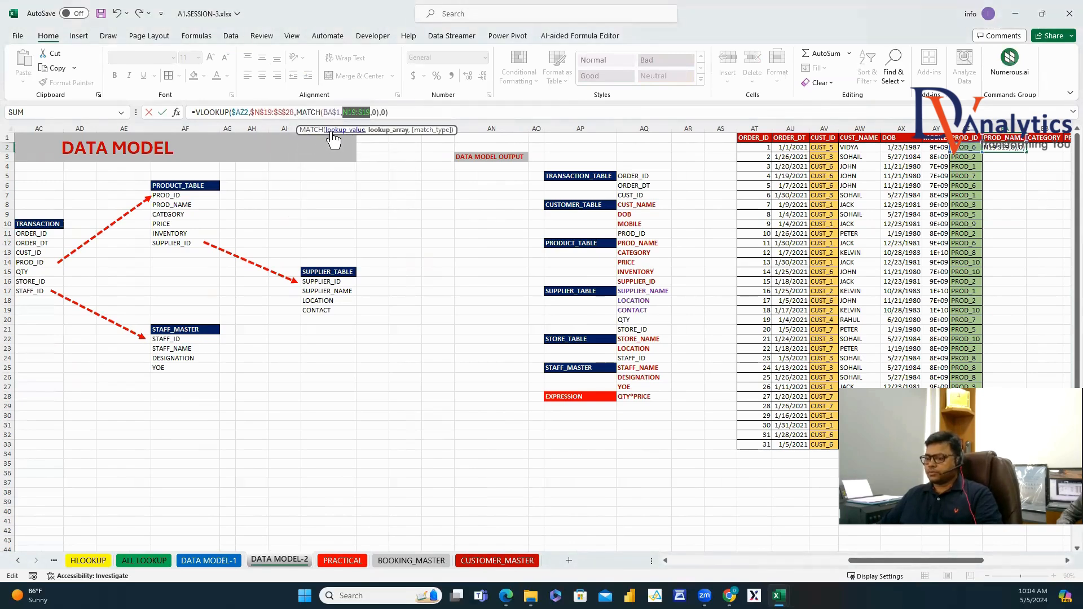
key(F4)
key(Return)
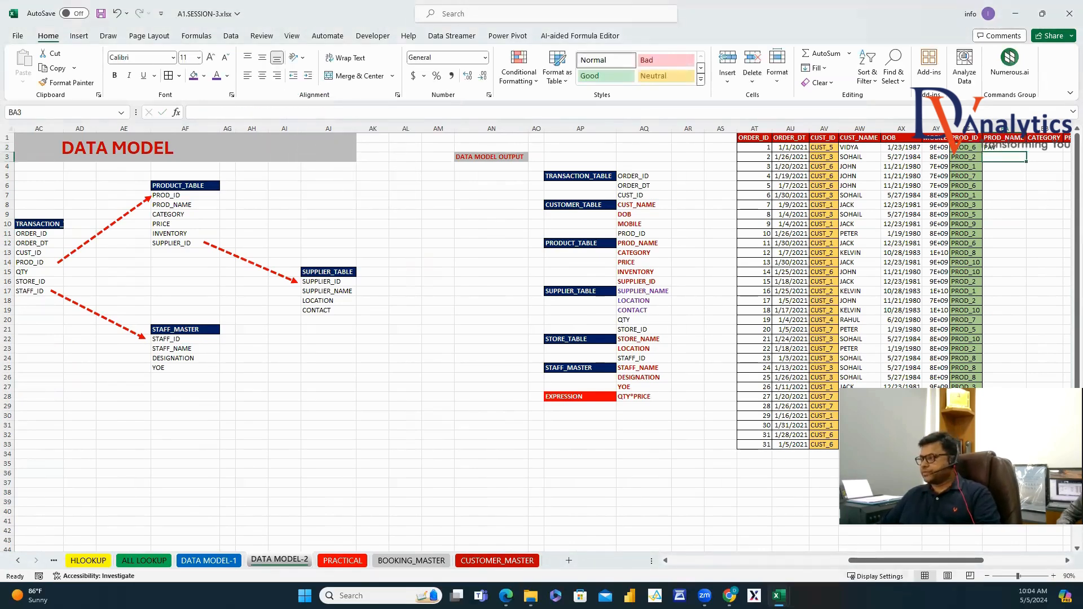
Fill the BA2 product lookup right to SUPPLIER_ID and down for every order.
scroll(611, 232, right, 5)
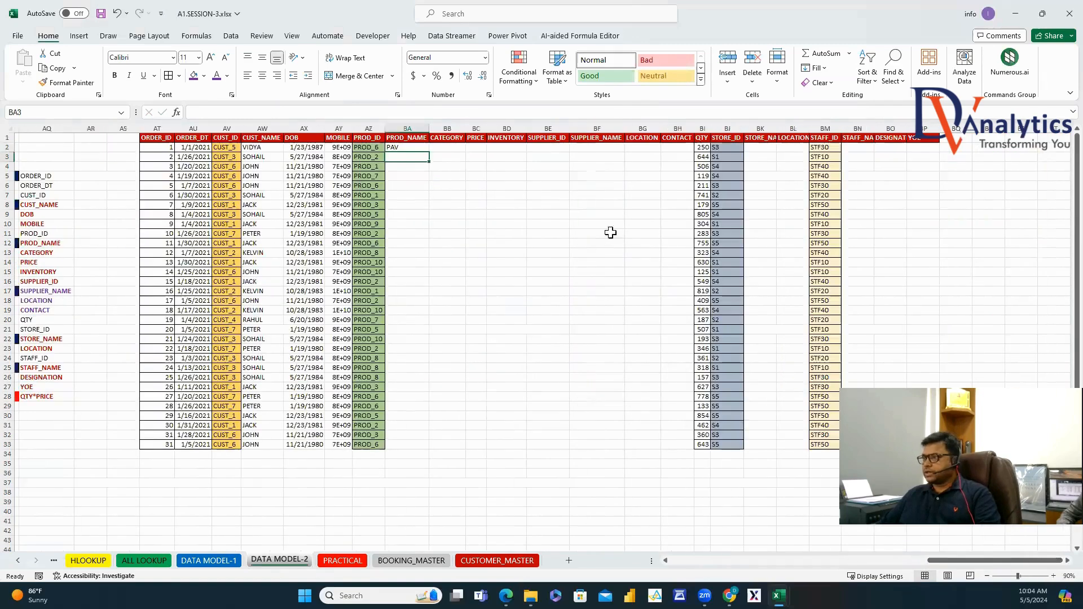
click(414, 147)
drag(429, 154, 568, 154)
double_click(568, 153)
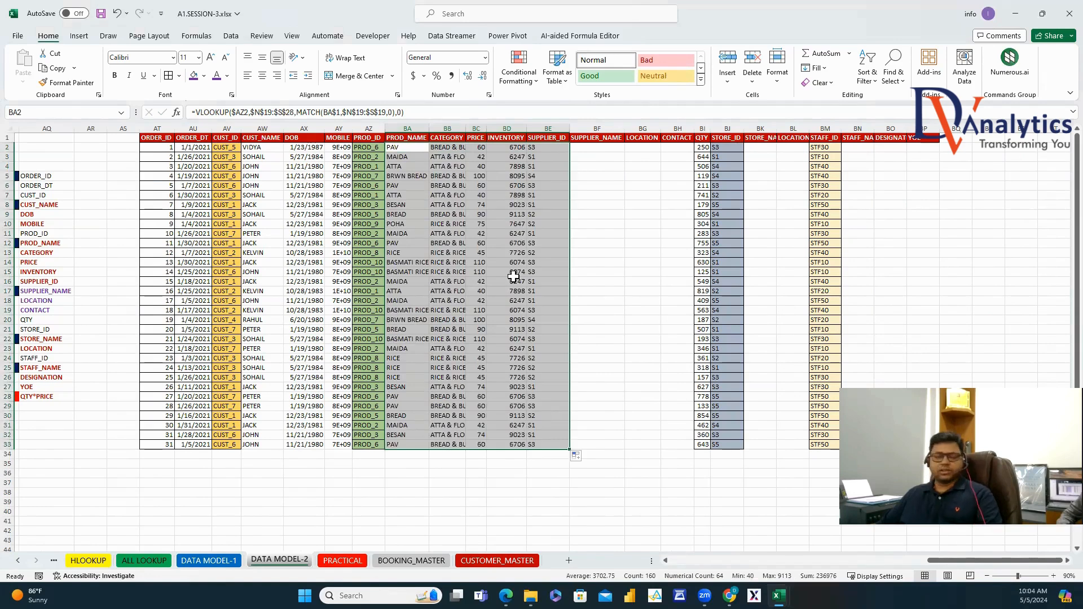
Start a VLOOKUP in BF2 on the order's SUPPLIER_ID against the supplier table S32:V36.
click(594, 148)
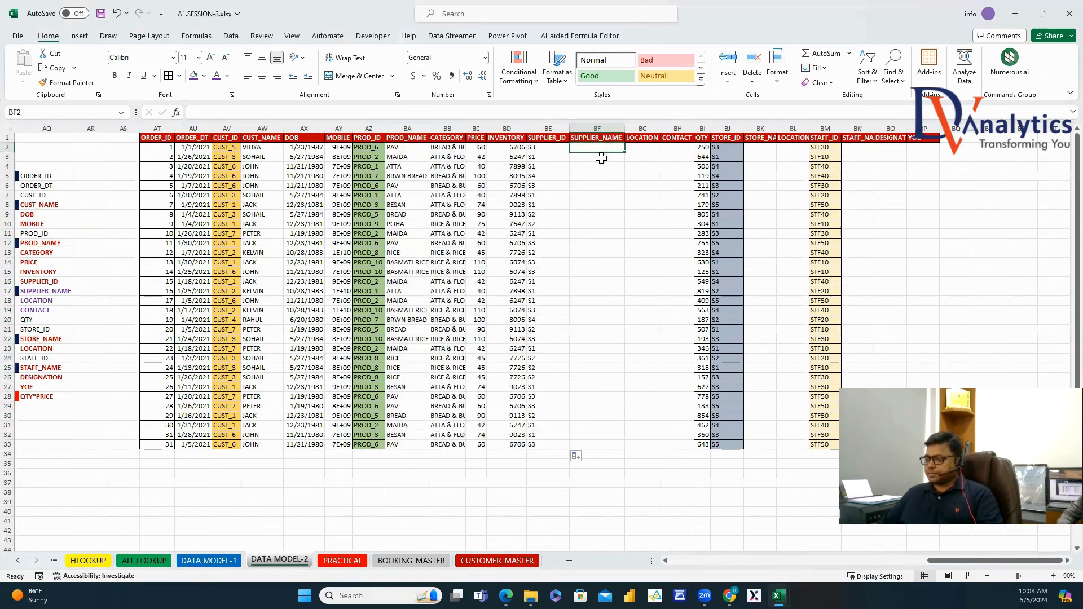
text(=VLO)
key(Tab)
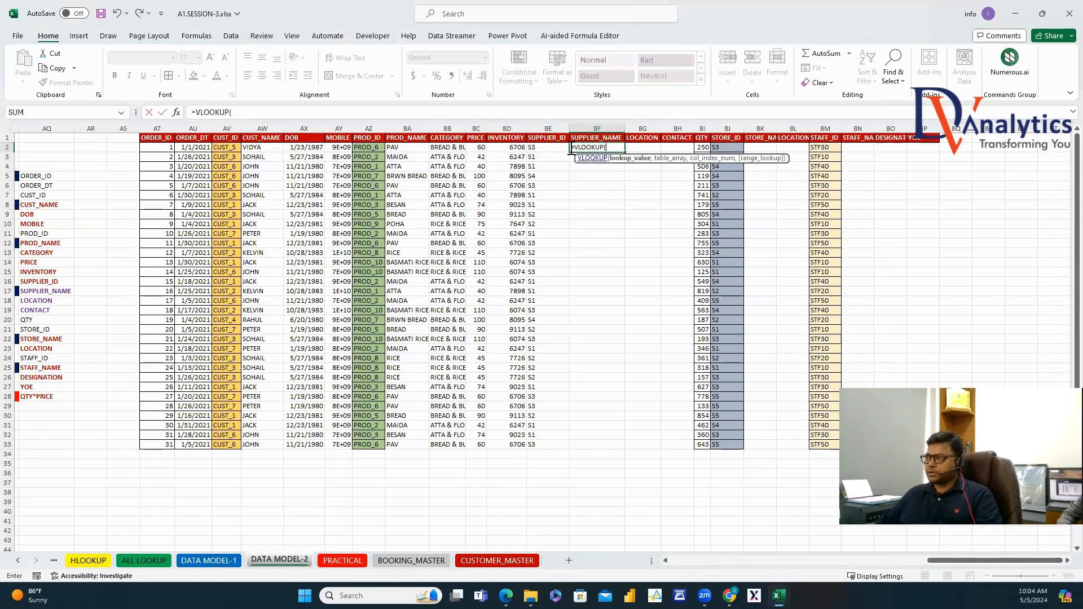
click(540, 147)
text(,)
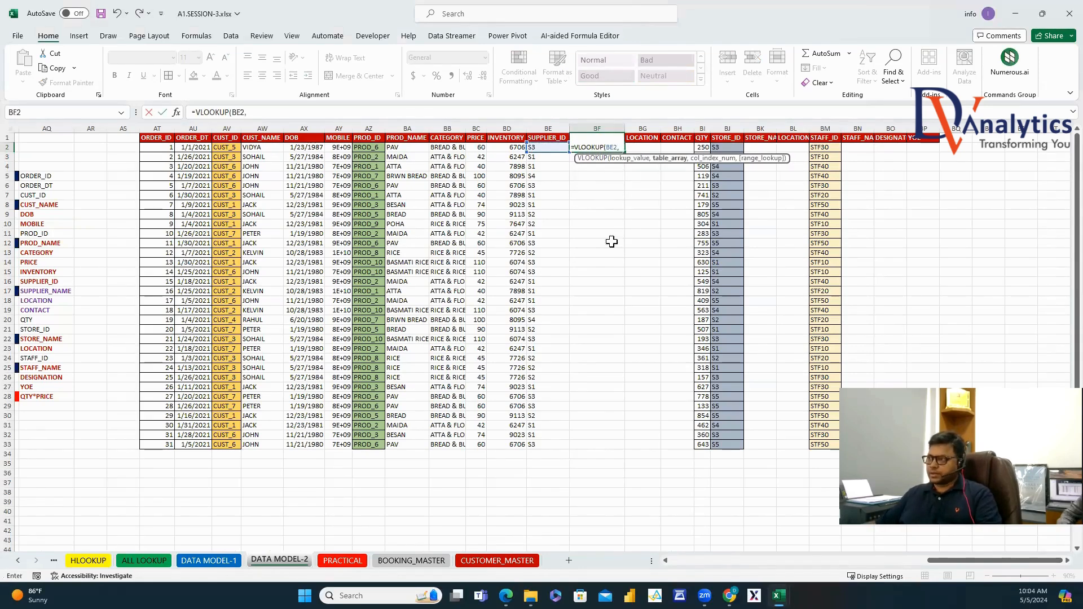
drag(938, 560, 694, 495)
drag(725, 435, 877, 474)
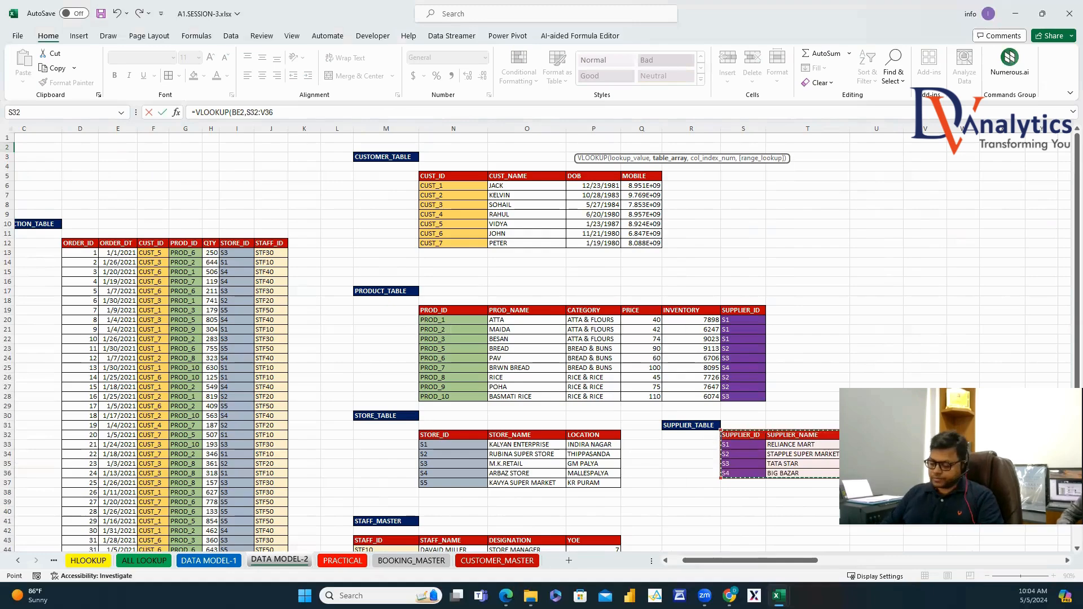
Complete the BF2 formula with MATCH on the BF1 header against header row S32:V32, exact match.
text(,MATCH()
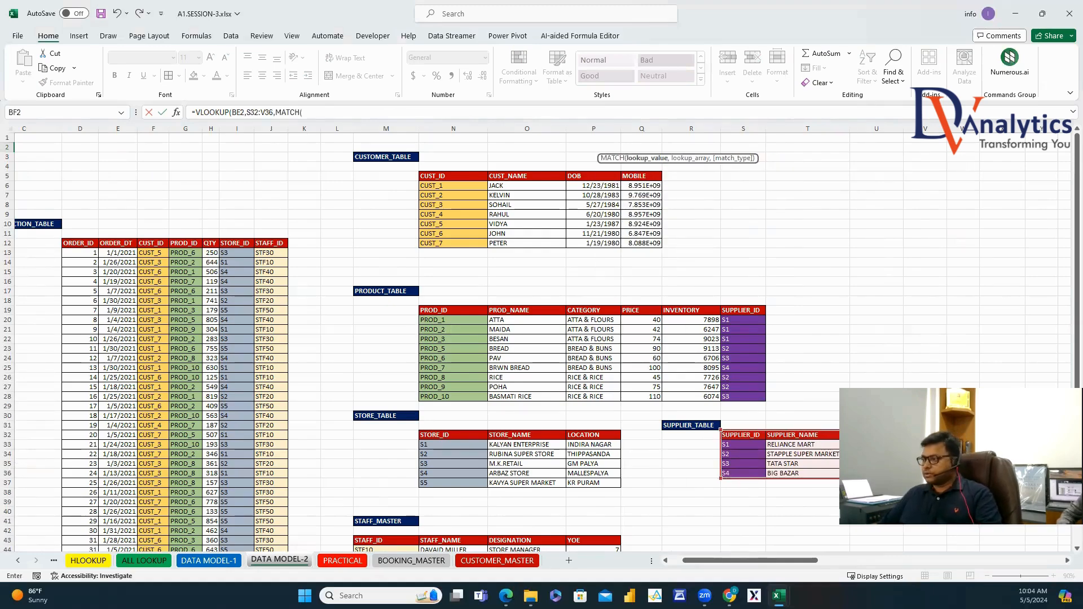
drag(798, 565, 1058, 557)
click(548, 138)
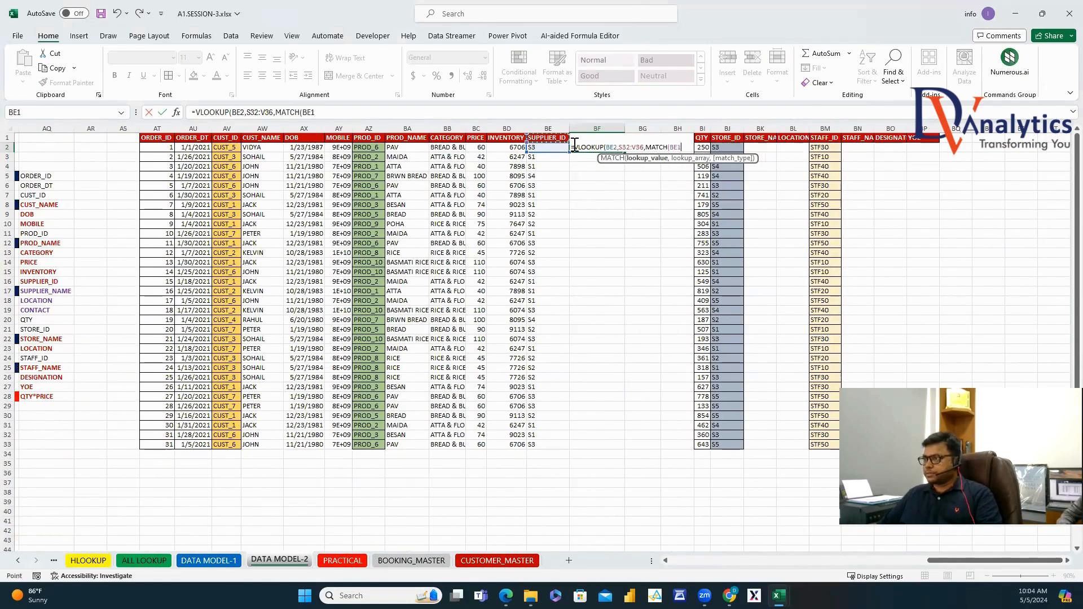
key(Right)
text(,MATCH)
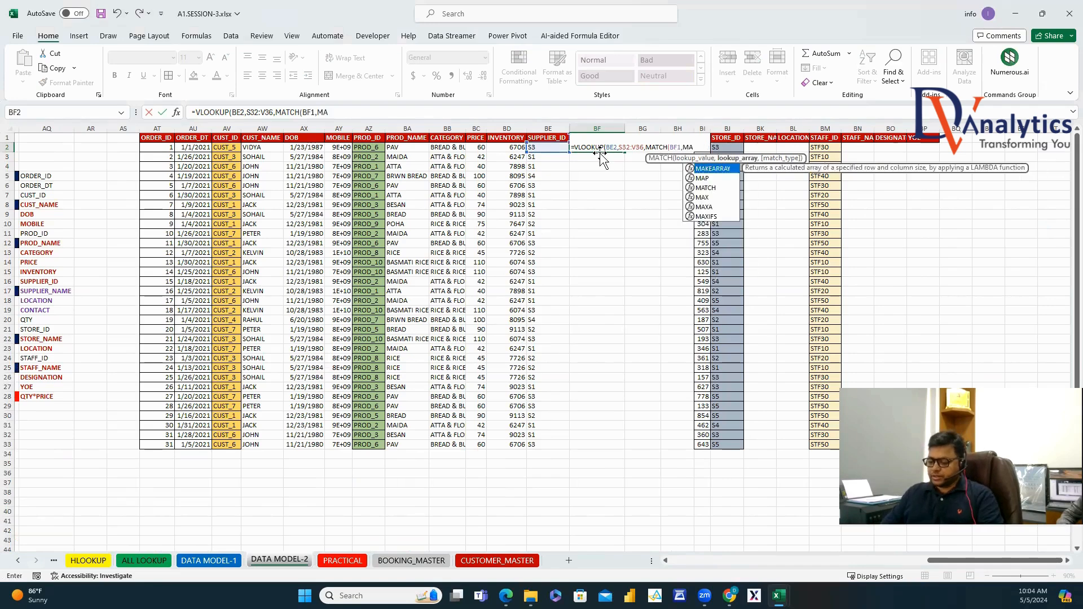
text(()
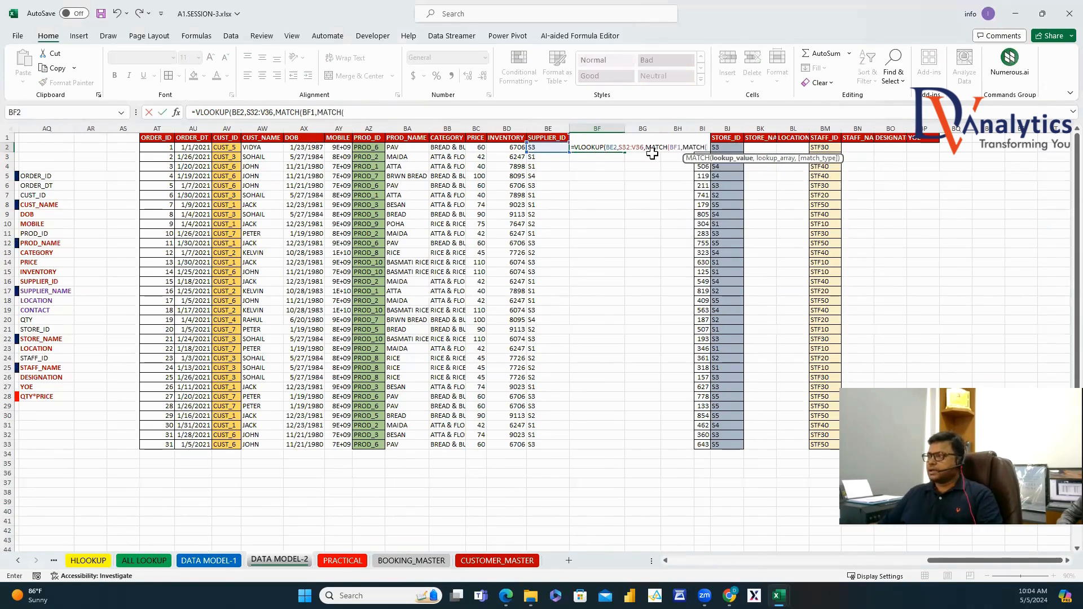
key(BackSpace)
key(BackSpace)
key(BackSpace)
key(BackSpace)
key(BackSpace)
key(BackSpace)
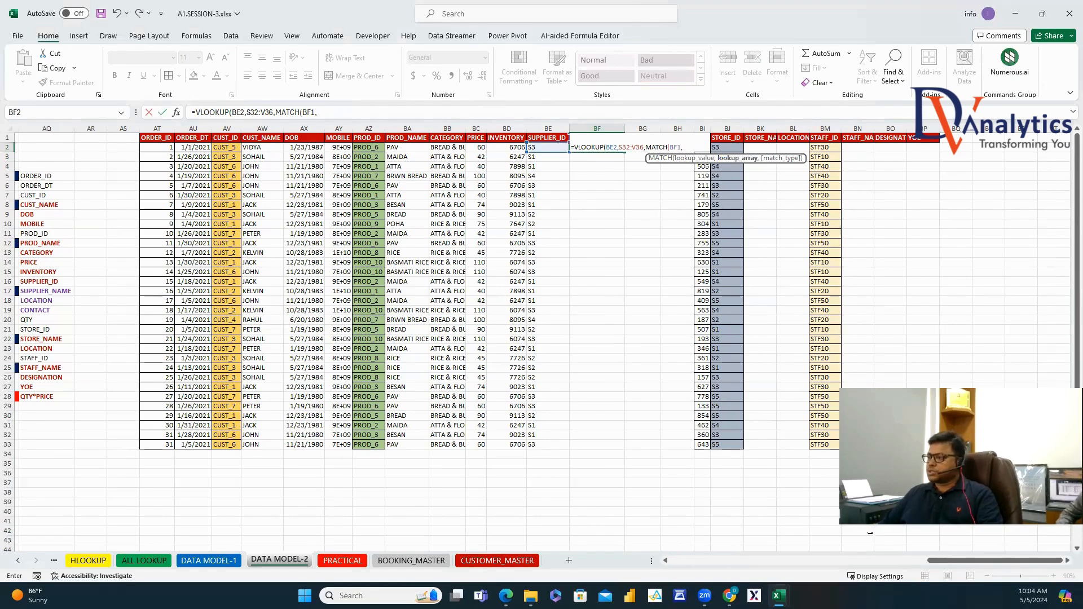
drag(940, 561, 695, 553)
drag(636, 435, 777, 431)
text(,0),0)
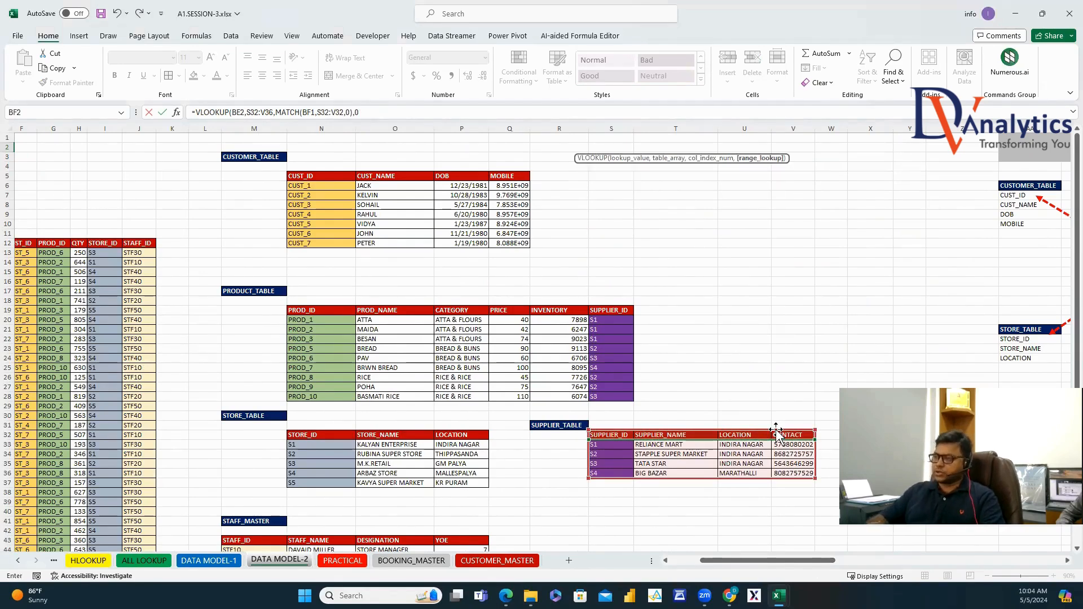
key(Return)
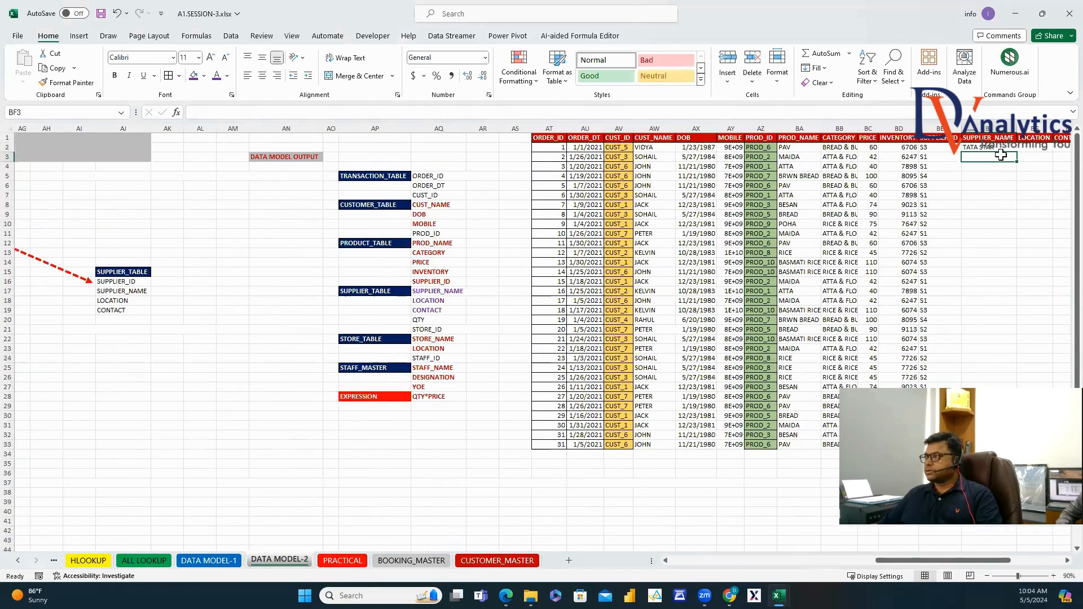
Lock the references as $BE2, $S$32:$V$36 and BF$1.
click(996, 148)
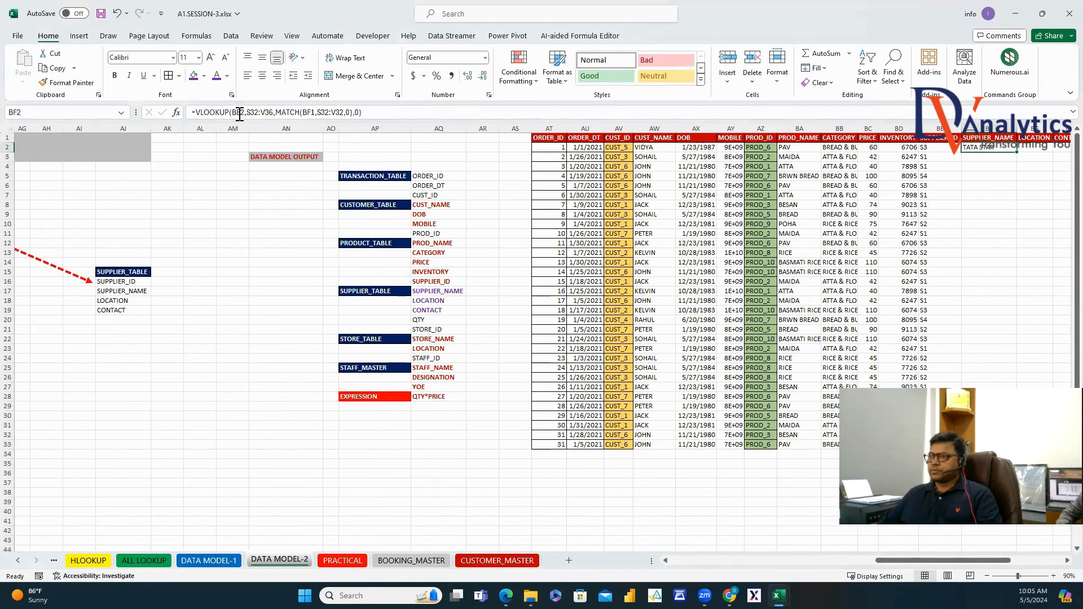
click(239, 115)
key(F4)
key(F4)
key(F4)
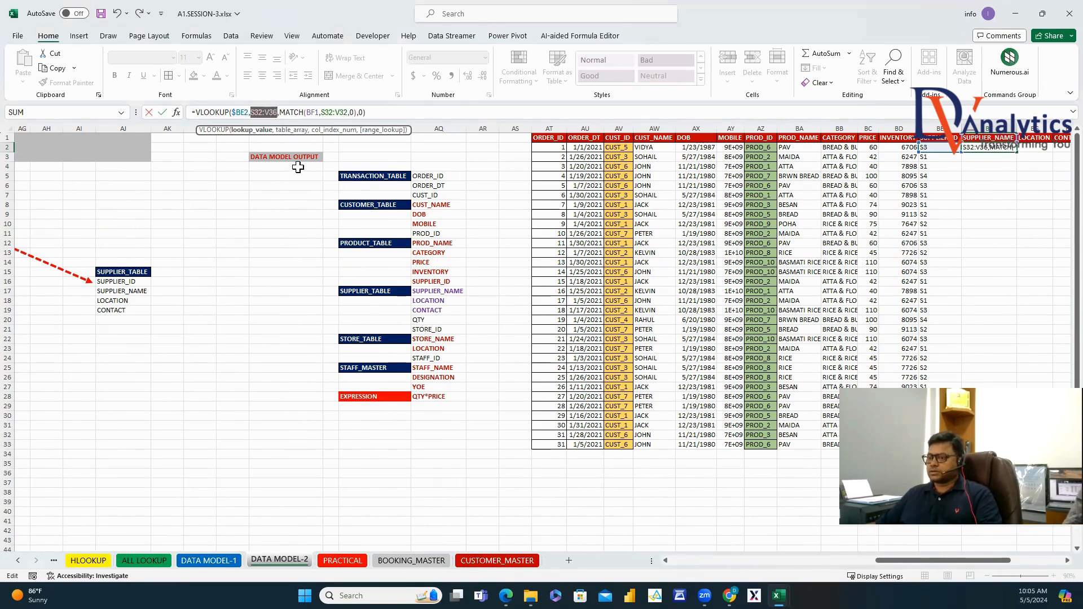
key(F4)
click(332, 112)
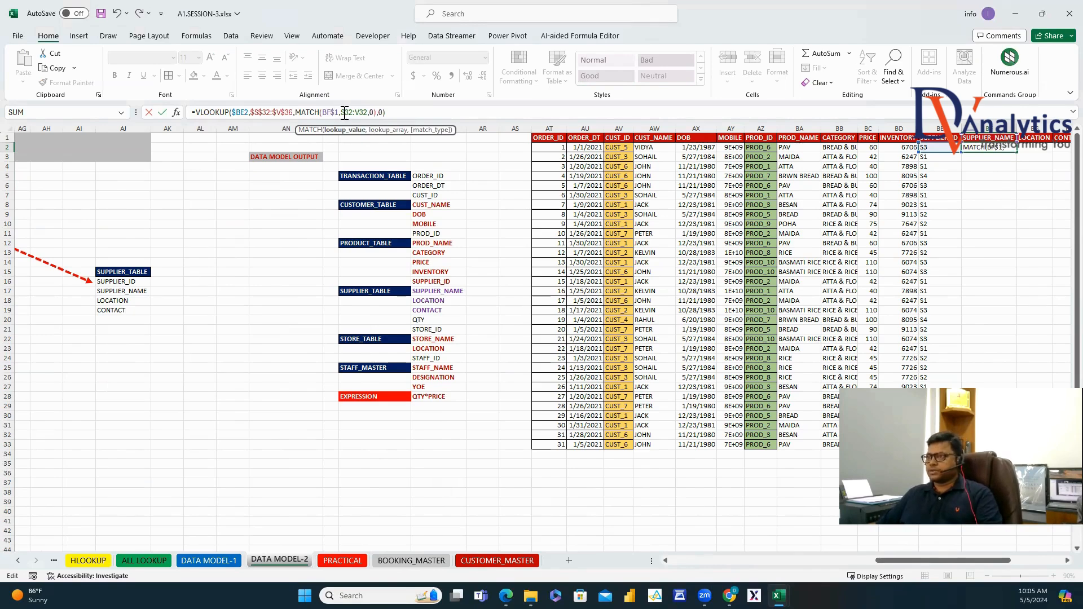
key(Return)
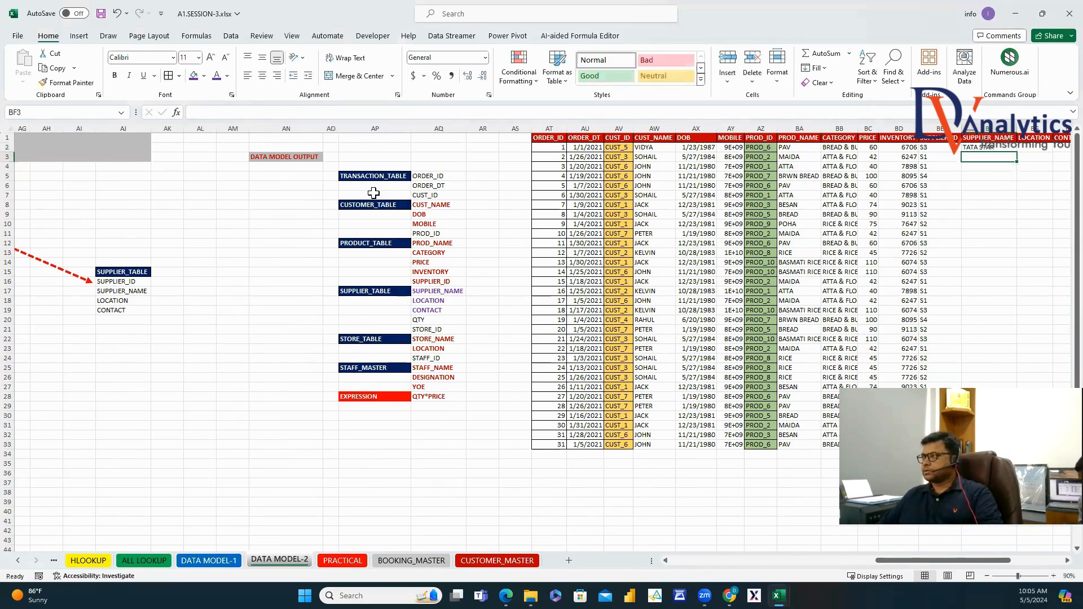
Fill the BF2 formula right to BH2 and down to row 33, then autofit BF:BH.
drag(883, 560, 935, 560)
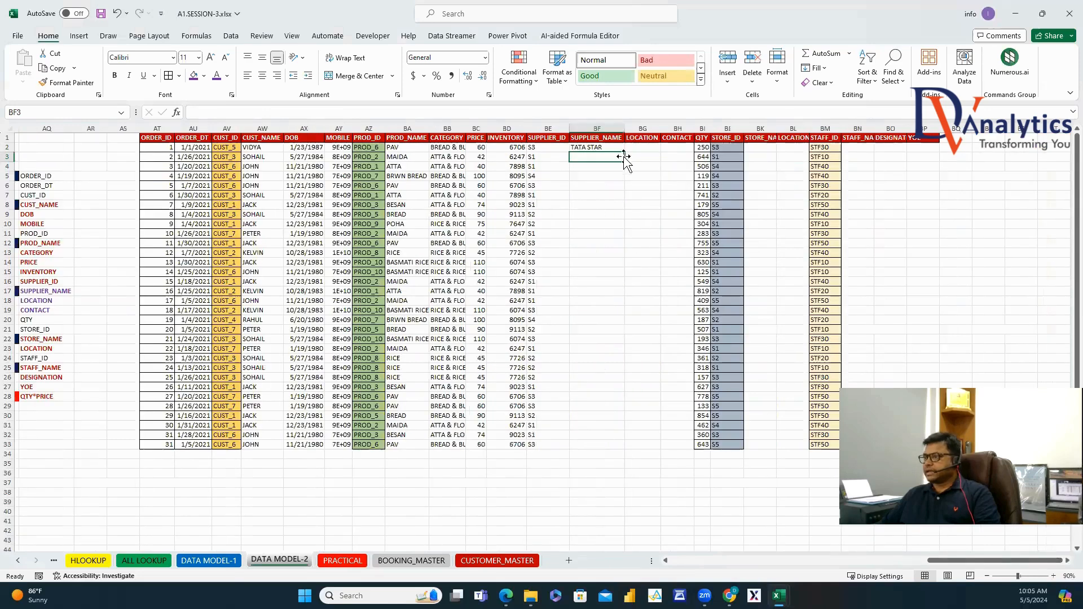
click(619, 148)
drag(688, 147, 689, 147)
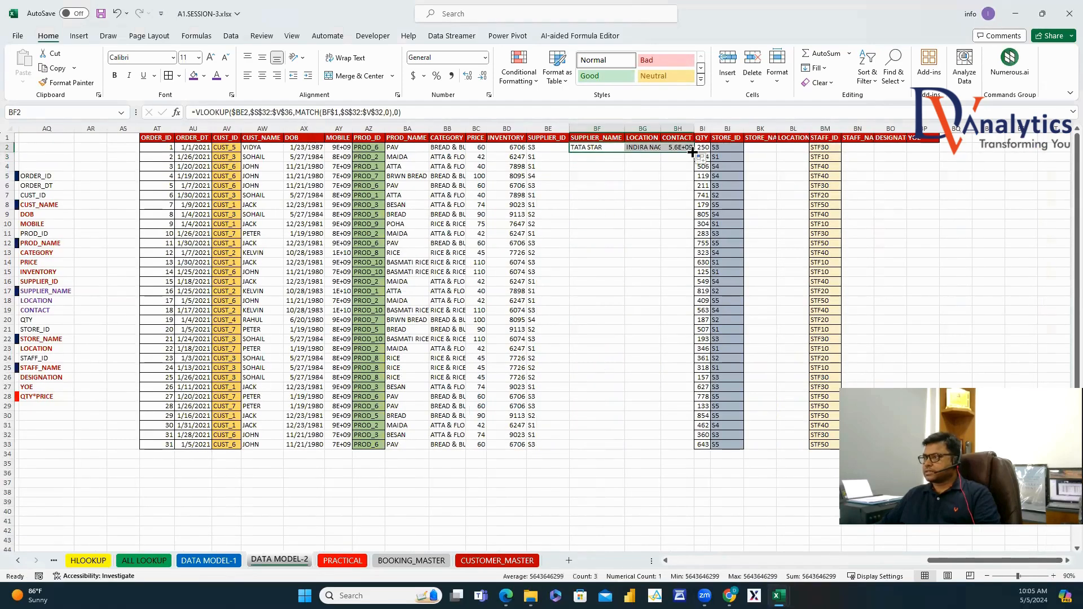
double_click(694, 152)
mouse_move(613, 125)
mouse_down()
mouse_move(703, 129)
mouse_move(684, 129)
mouse_up()
double_click(625, 131)
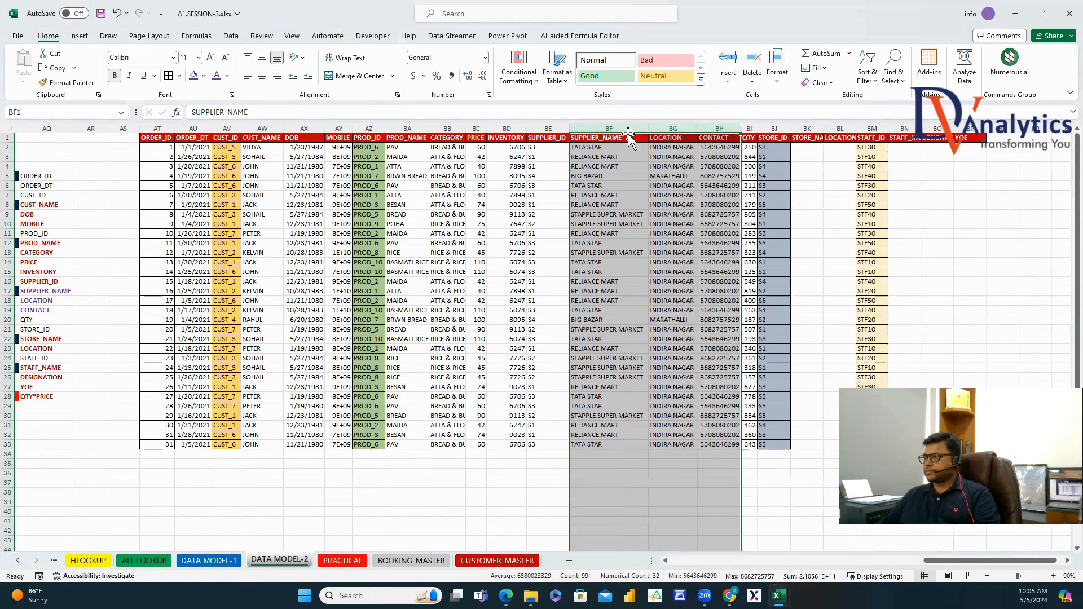
click(749, 234)
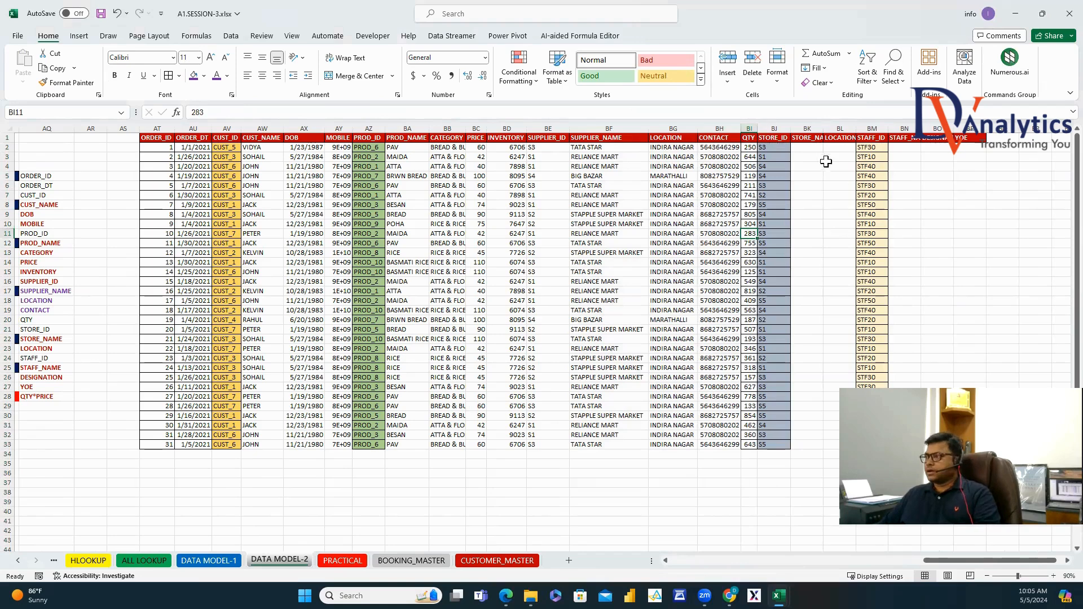
Autofit STORE_NAME and LOCATION, then start a VLOOKUP in BK2 on STORE_ID against the store table.
double_click(824, 128)
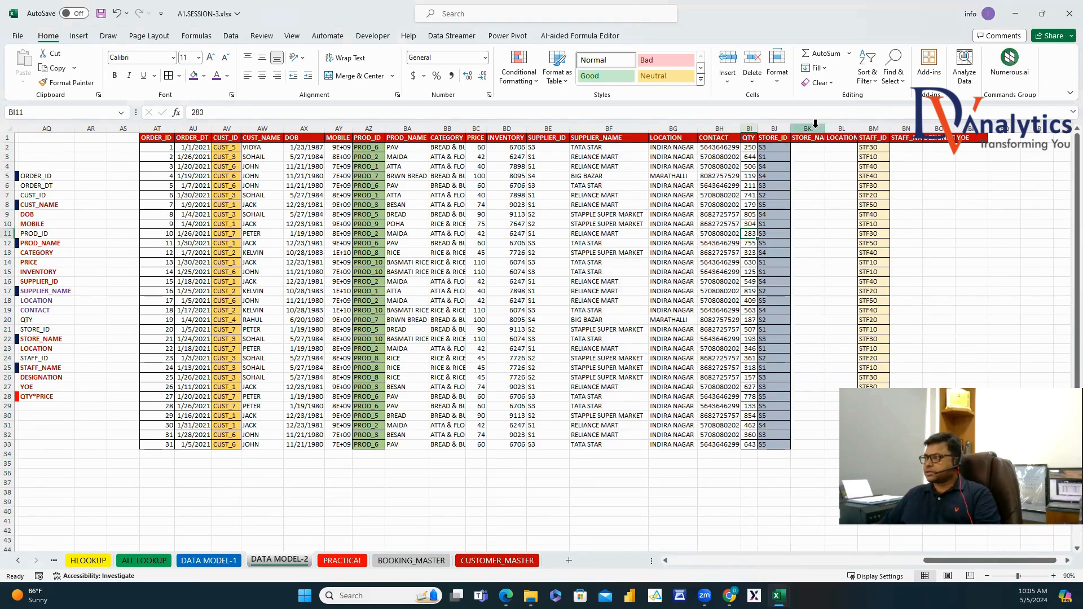
drag(812, 129, 849, 129)
double_click(870, 129)
click(825, 149)
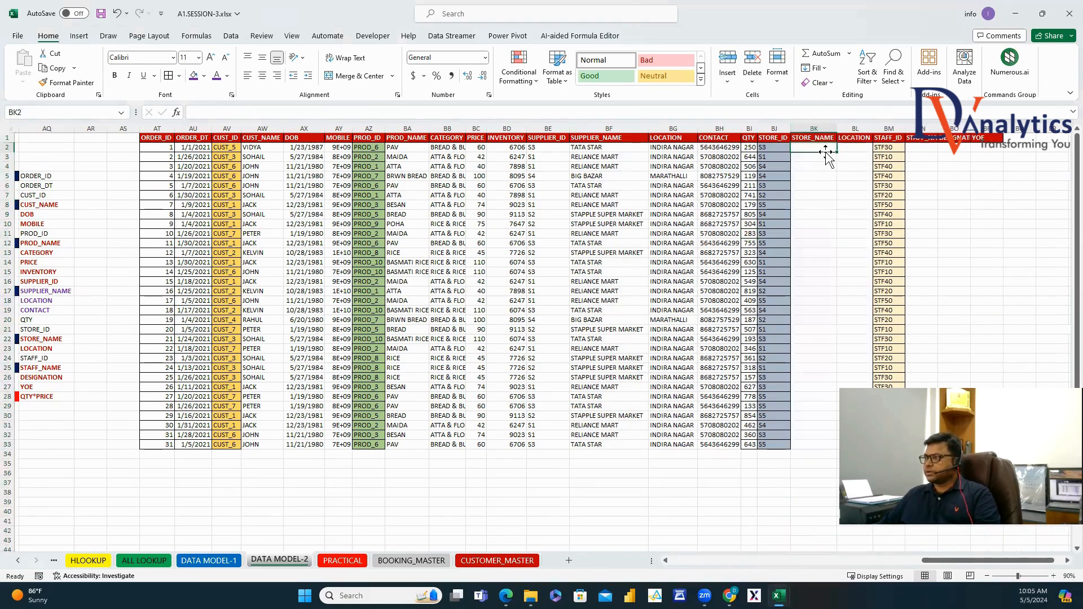
text(=VLO)
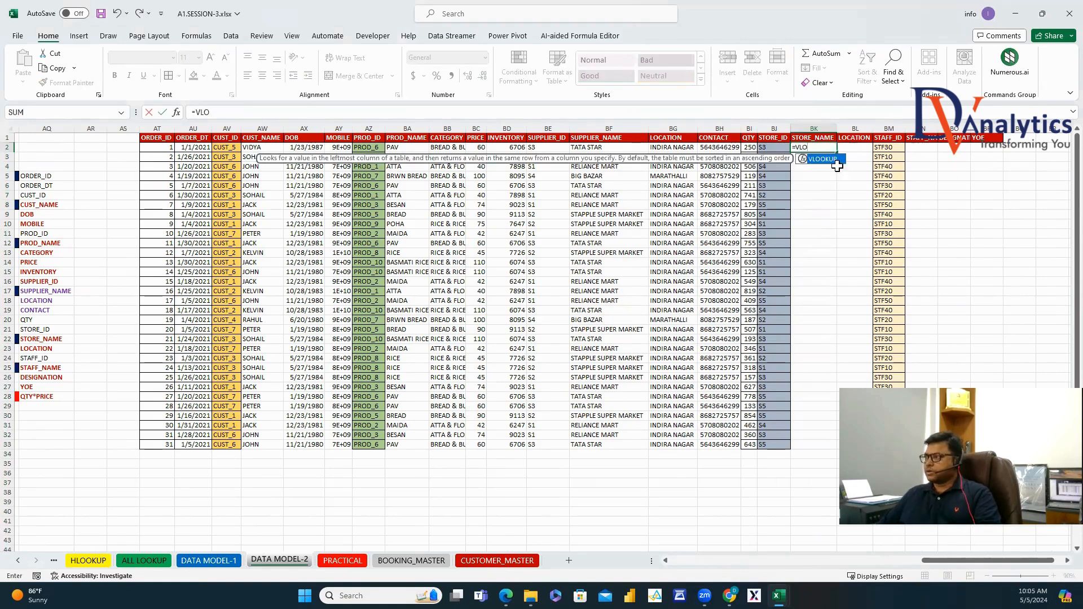
key(Tab)
click(767, 149)
text(,)
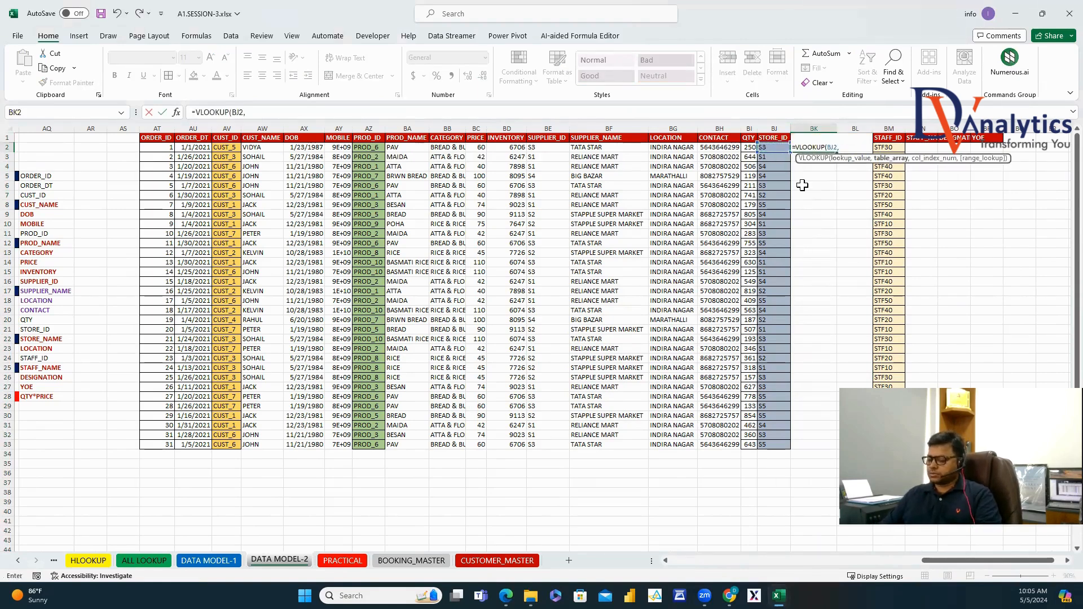
drag(928, 560, 631, 409)
scroll(561, 412, down, 2)
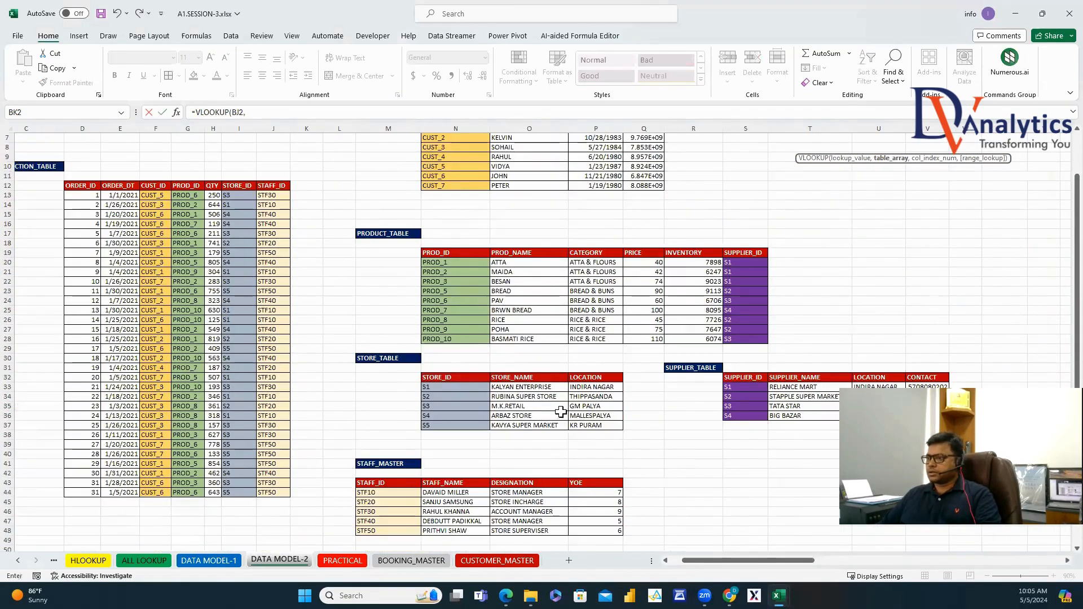
drag(465, 379, 608, 424)
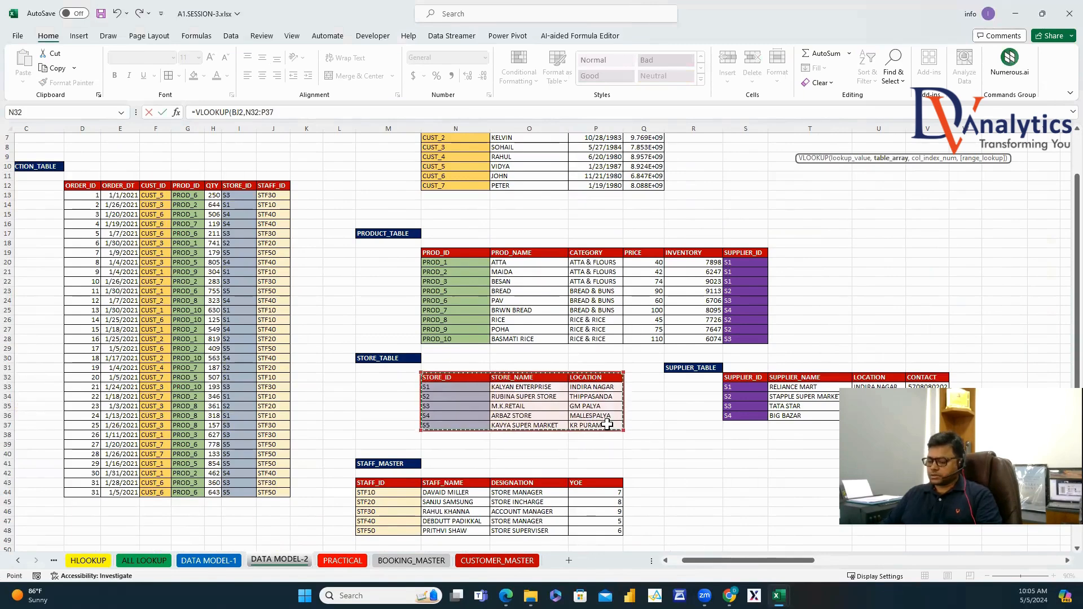
Complete the BK2 formula with MATCH on the column header against the store table's header row, exact match.
text(,MATCH()
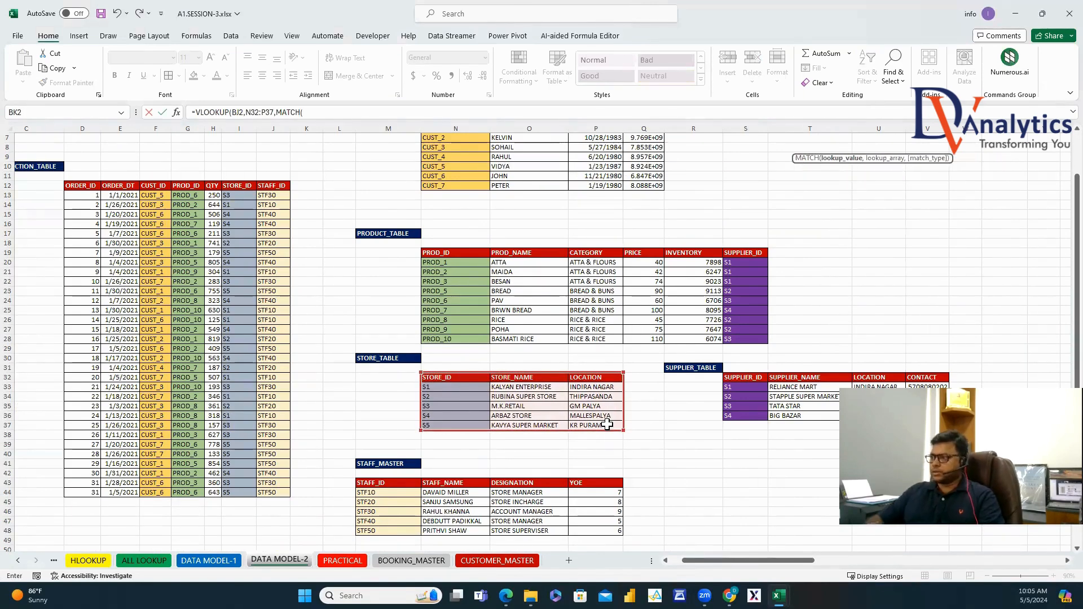
drag(730, 563, 987, 562)
scroll(902, 540, up, 2)
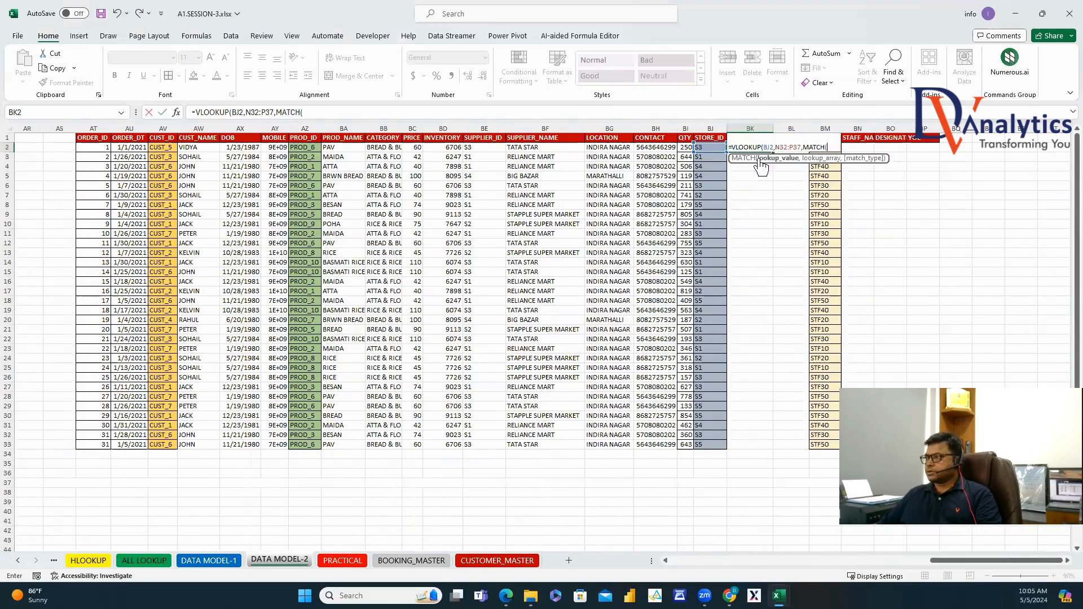
click(721, 137)
text(,)
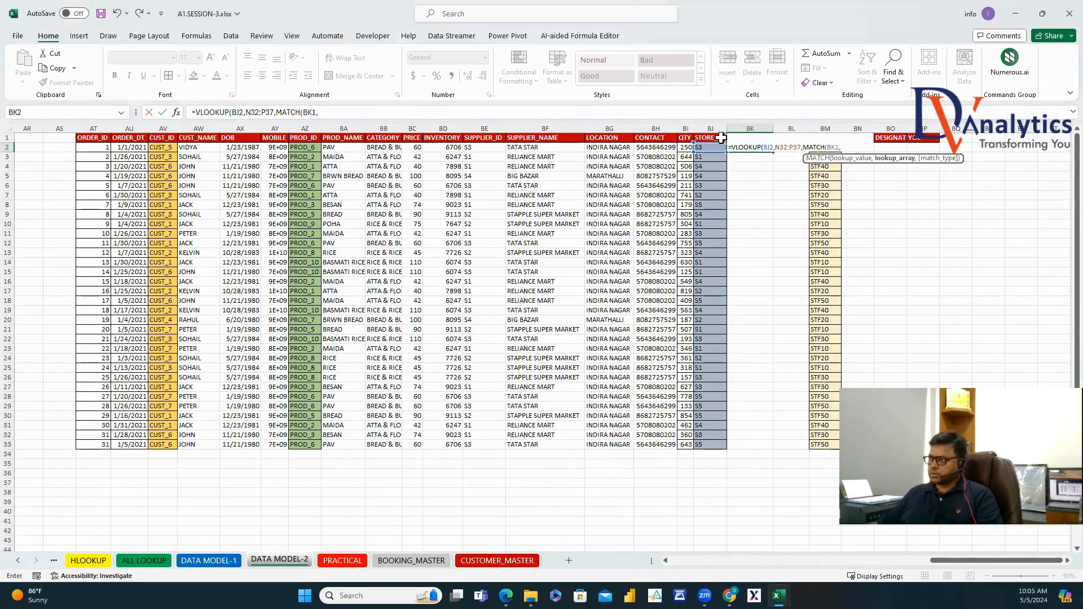
drag(941, 558, 670, 515)
scroll(660, 484, down, 2)
scroll(667, 468, down, 1)
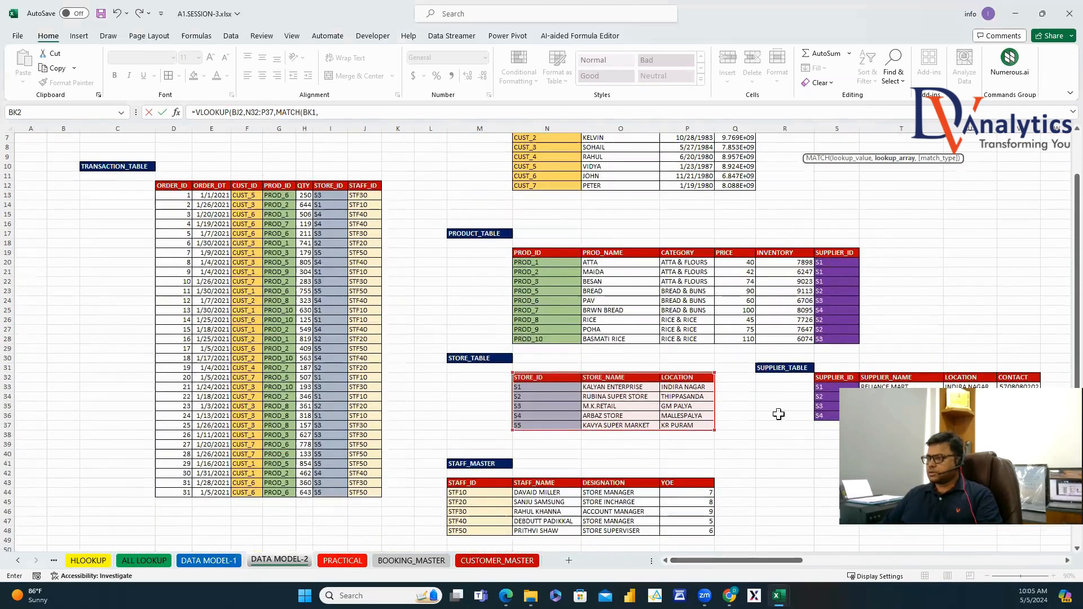
drag(530, 375, 684, 377)
text(,0),0))
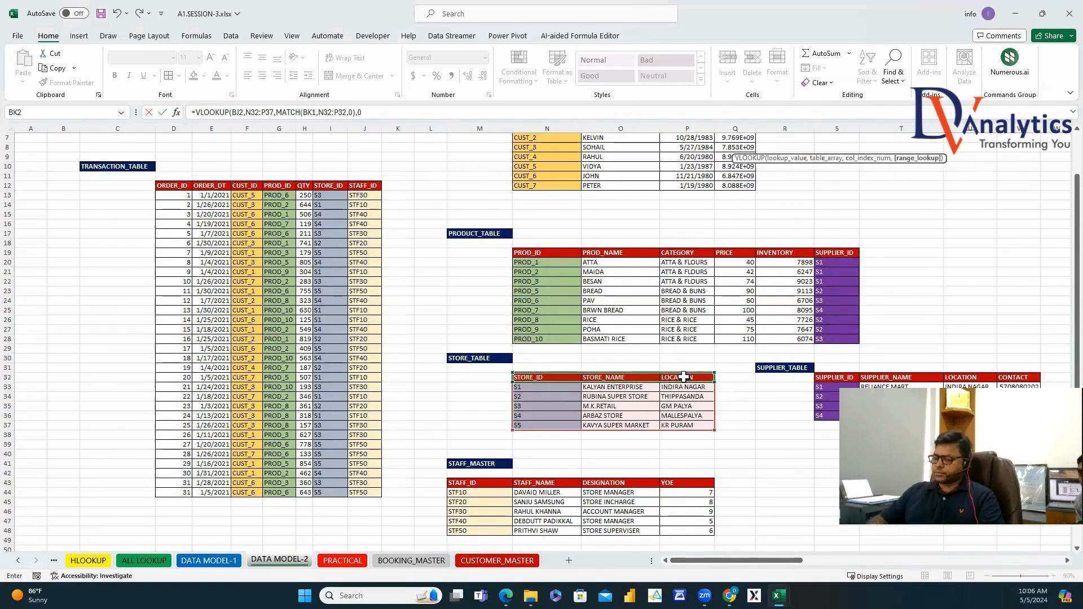
key(Return)
Lock BK2's lookup value and store table references with $ and F4.
scroll(1064, 240, up, 1)
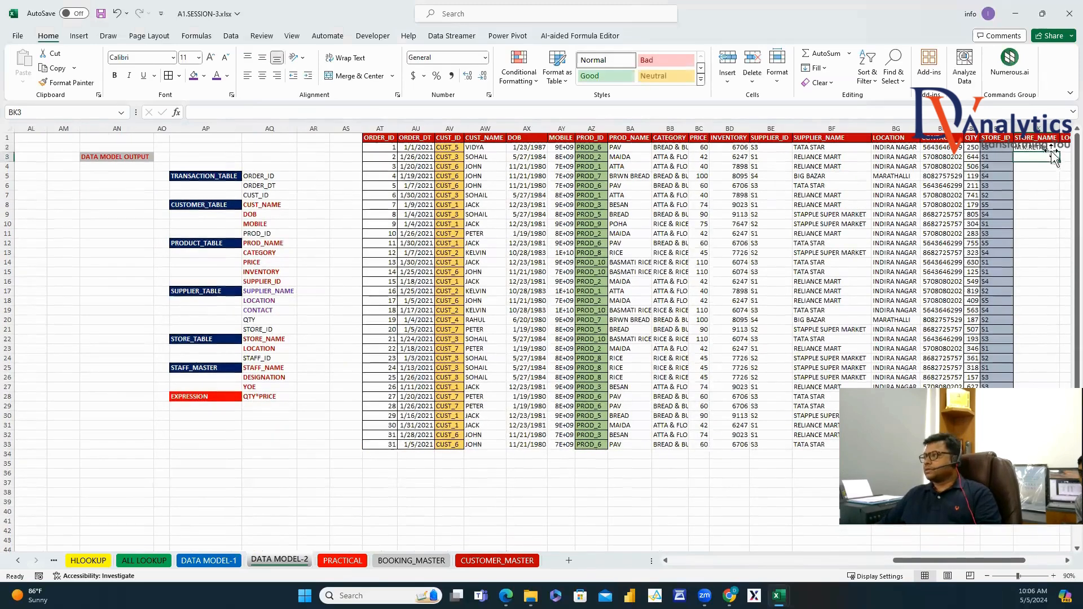
click(1048, 148)
scroll(1059, 564, right, 4)
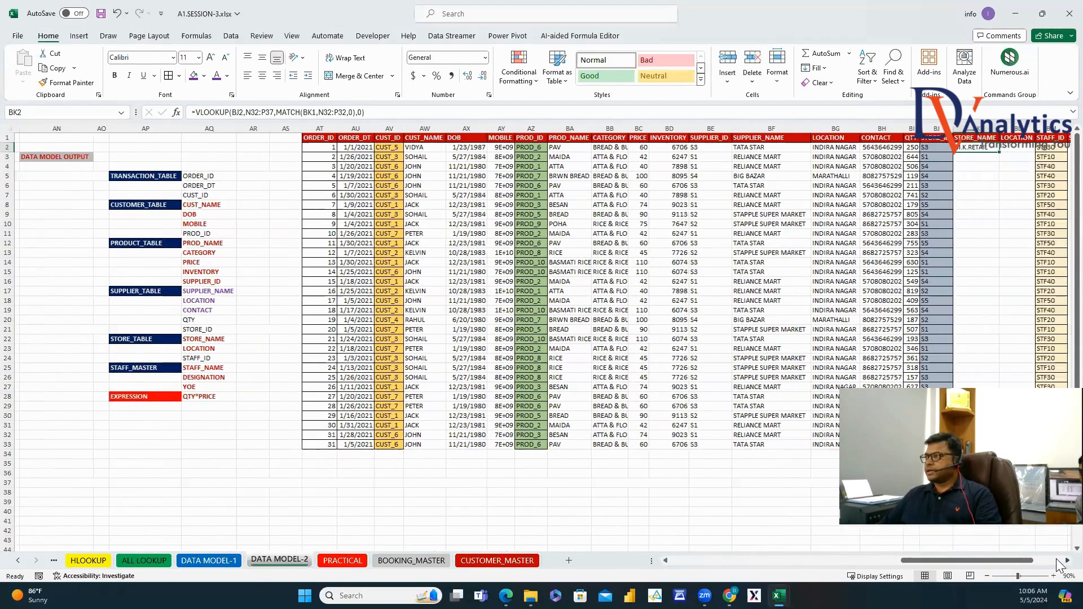
click(234, 113)
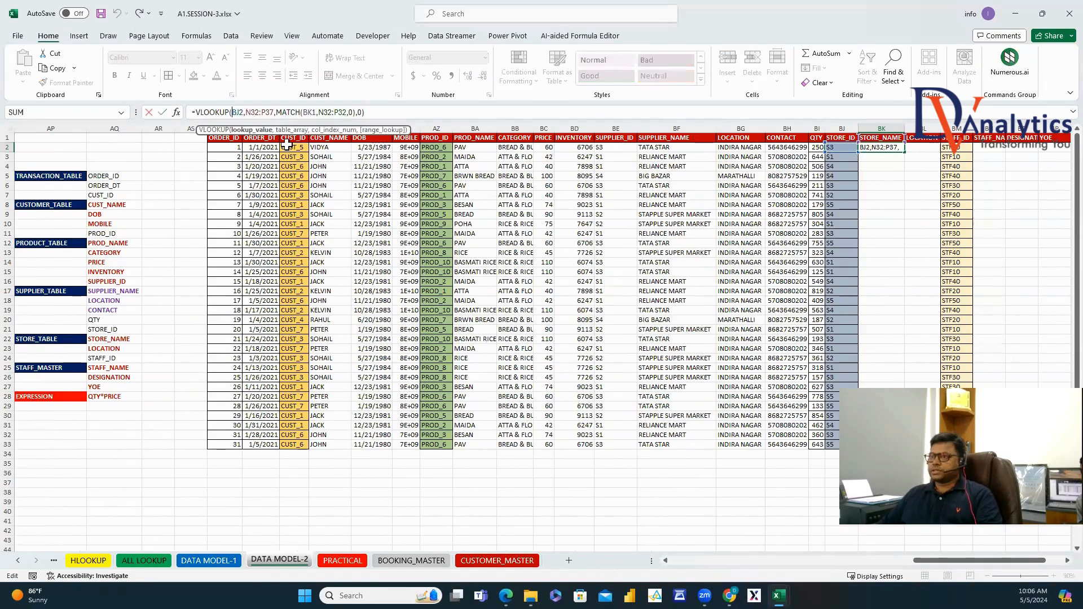
text($)
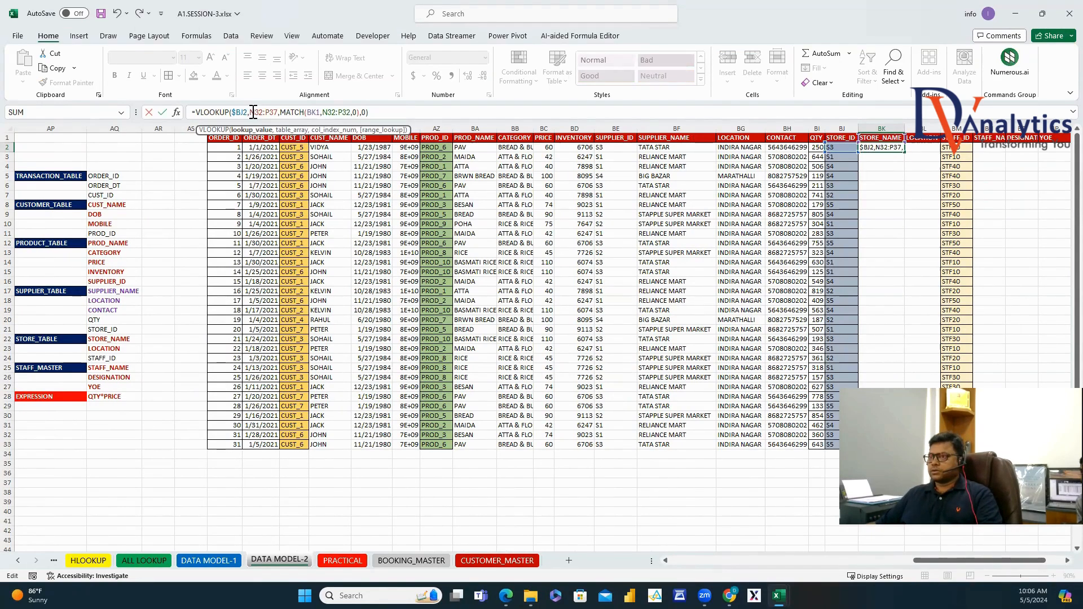
key(F4)
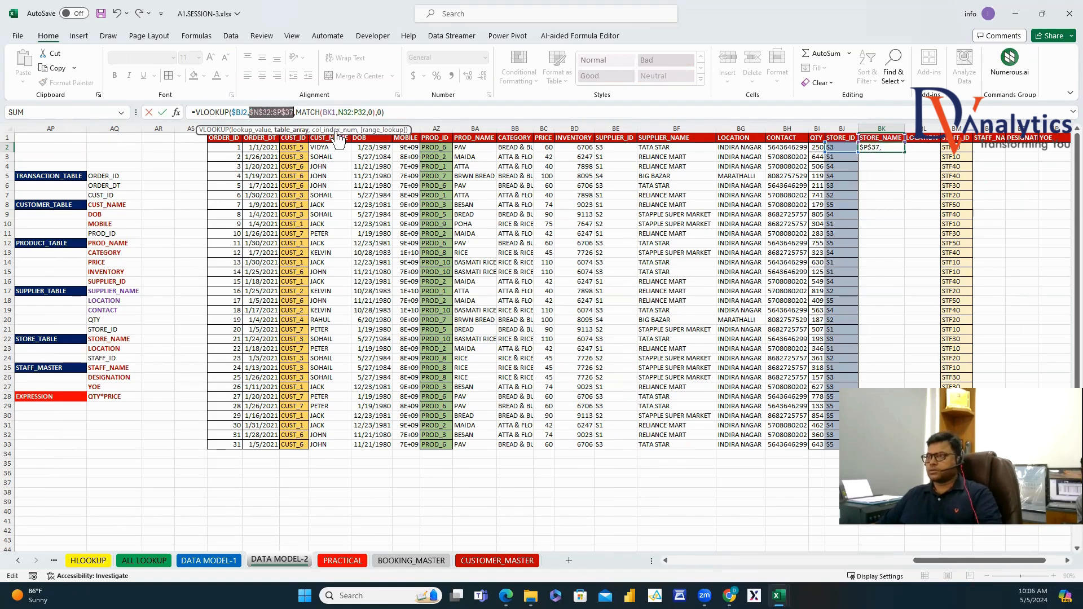
click(333, 112)
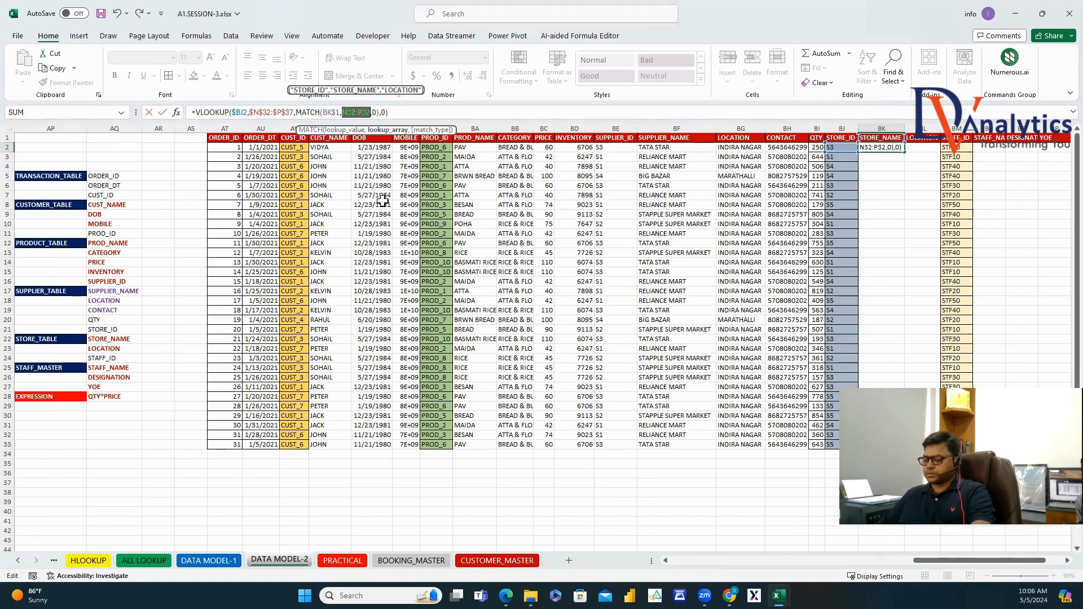
key(Return)
Fill the BK2 formula right to BL2 and down to row 33, then autofit both columns.
click(899, 148)
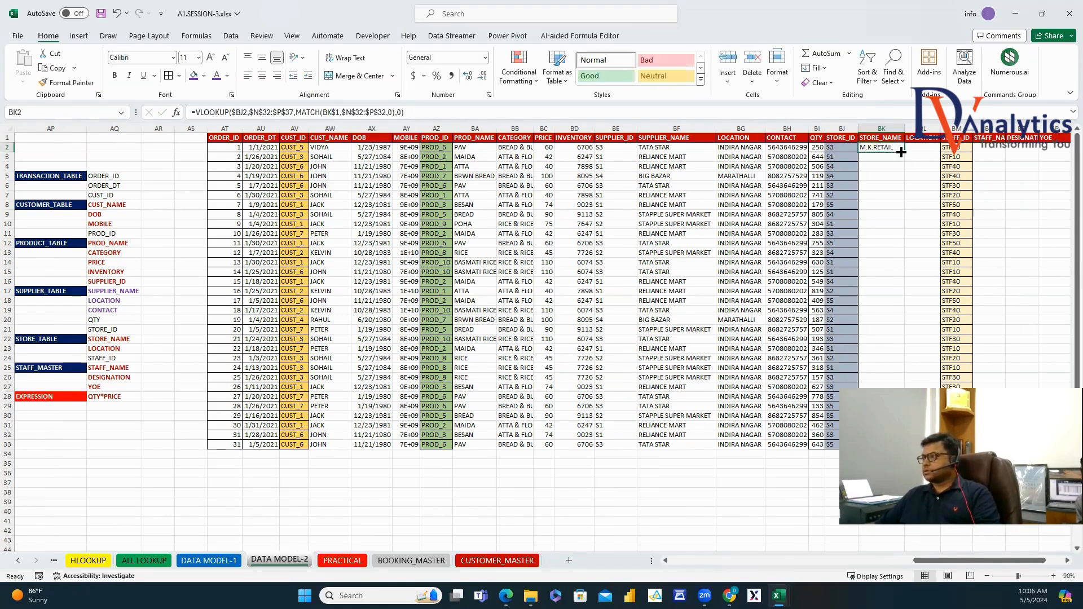
drag(904, 151, 940, 153)
double_click(939, 152)
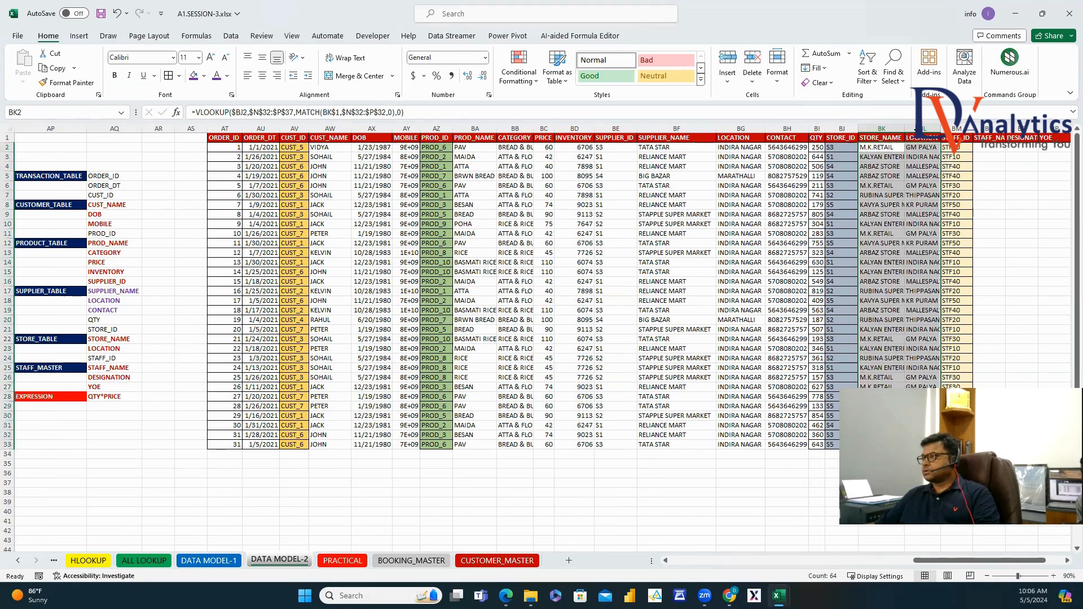
drag(895, 124, 926, 129)
double_click(942, 129)
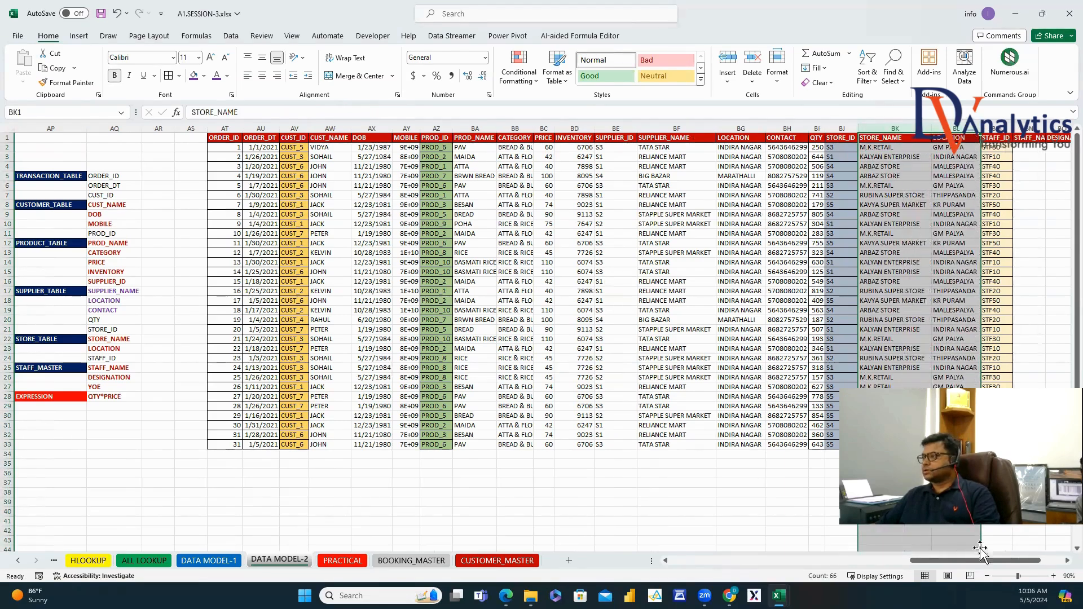
drag(1015, 561, 1039, 562)
drag(863, 128, 883, 135)
Start a VLOOKUP in BN2 on the staff ID in BM2 against STAFF_MASTER M43:P48.
double_click(874, 126)
click(863, 147)
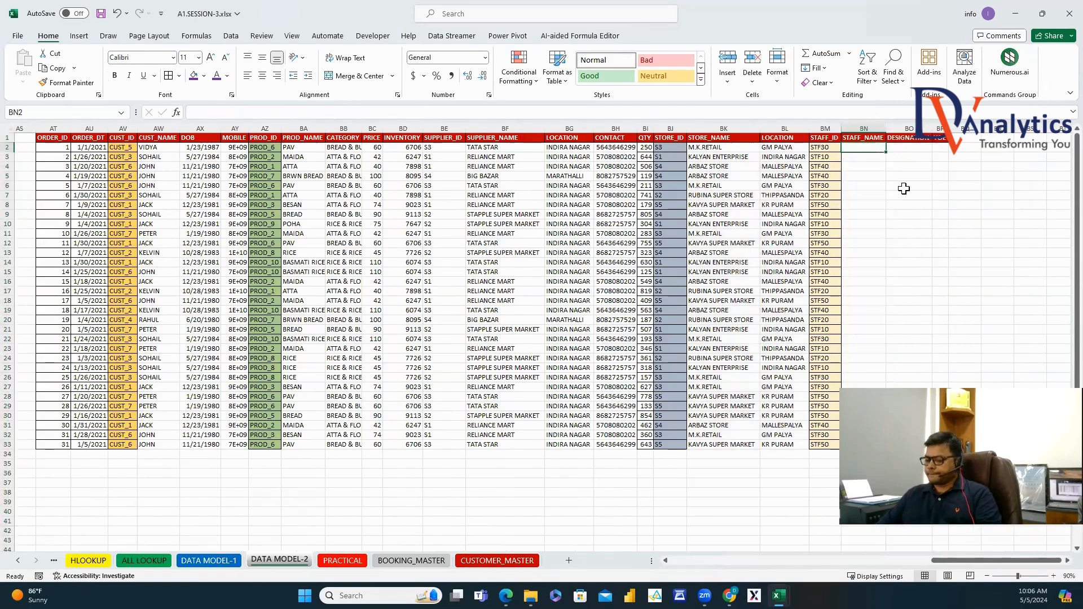
text(=VLO)
double_click(874, 159)
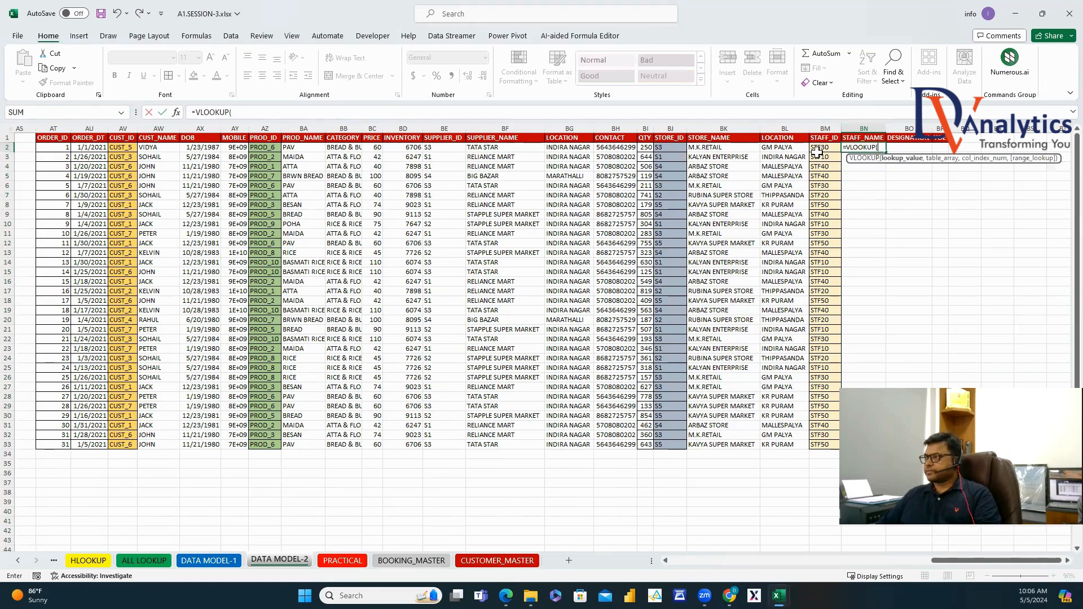
key(Left)
text(,)
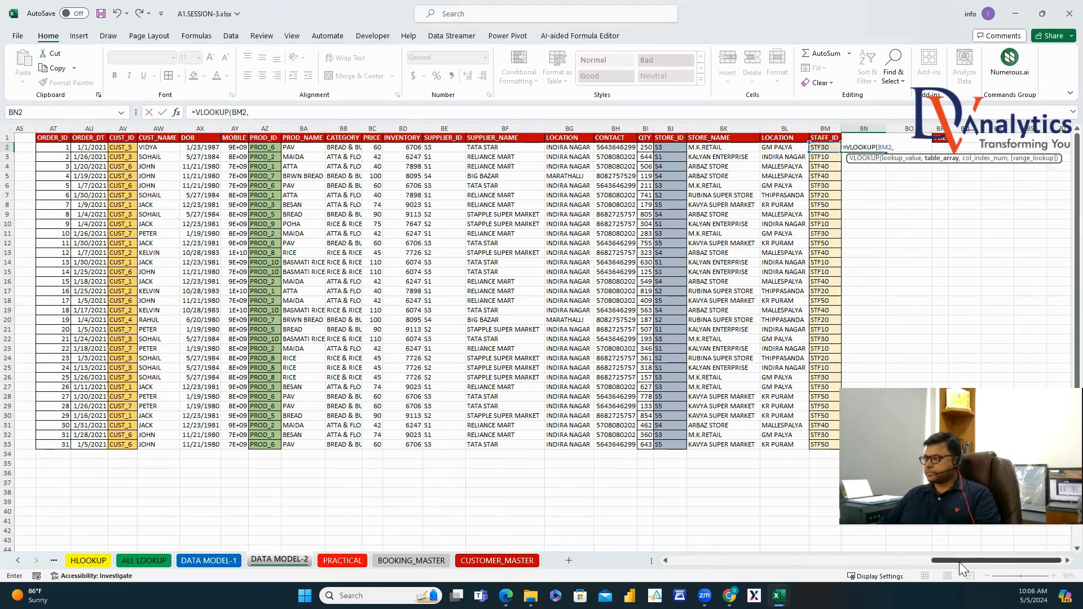
drag(959, 560, 692, 493)
scroll(738, 496, right, 5)
scroll(743, 489, down, 8)
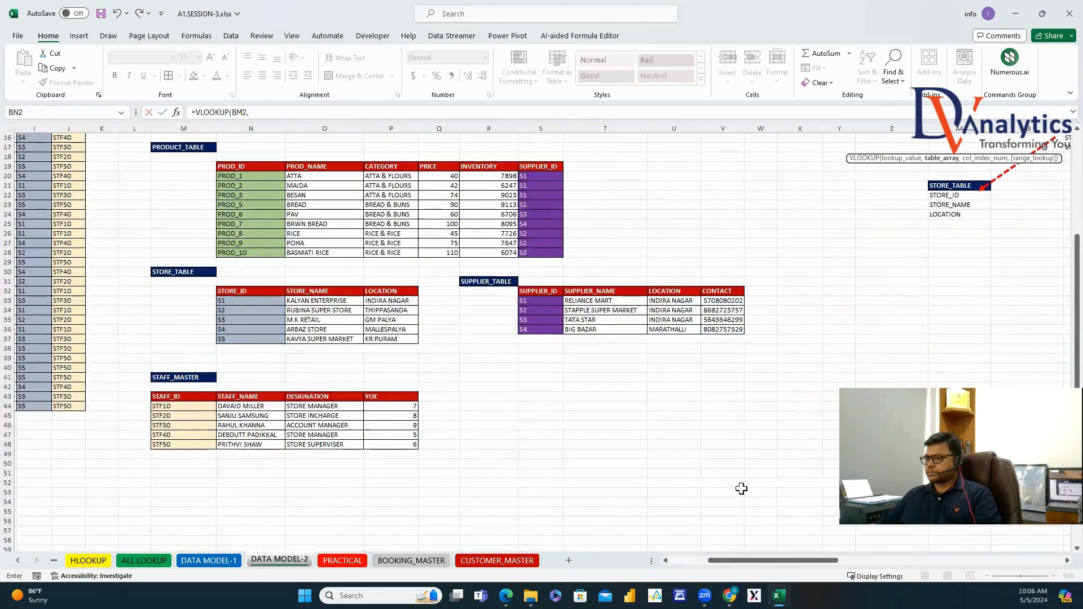
drag(207, 327, 415, 369)
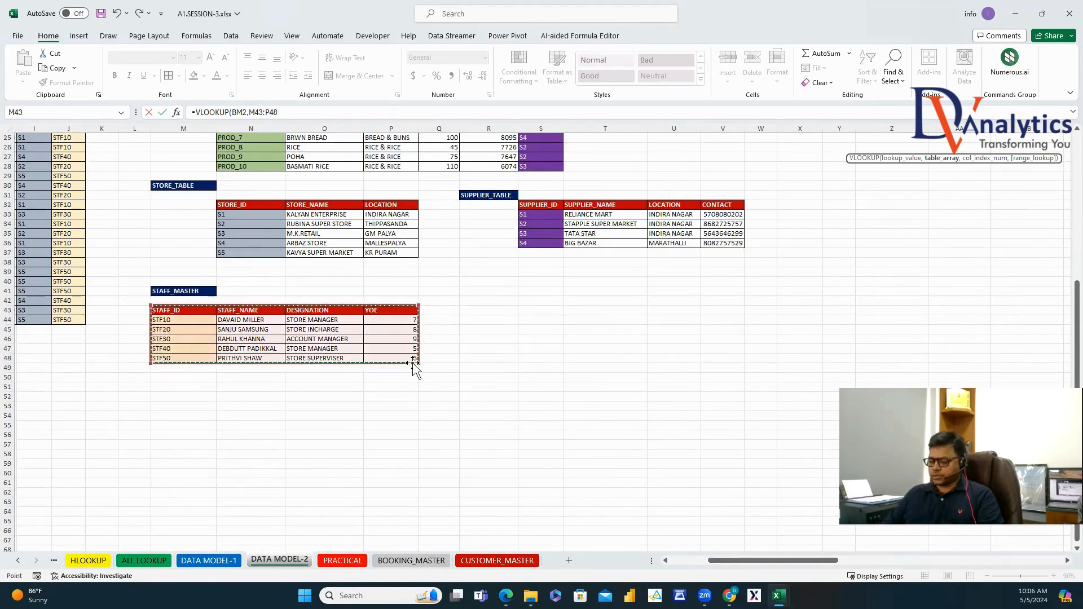
Complete the BN2 formula with MATCH on the header against STAFF_MASTER's header row M43:P43, exact match.
text(,MATCH()
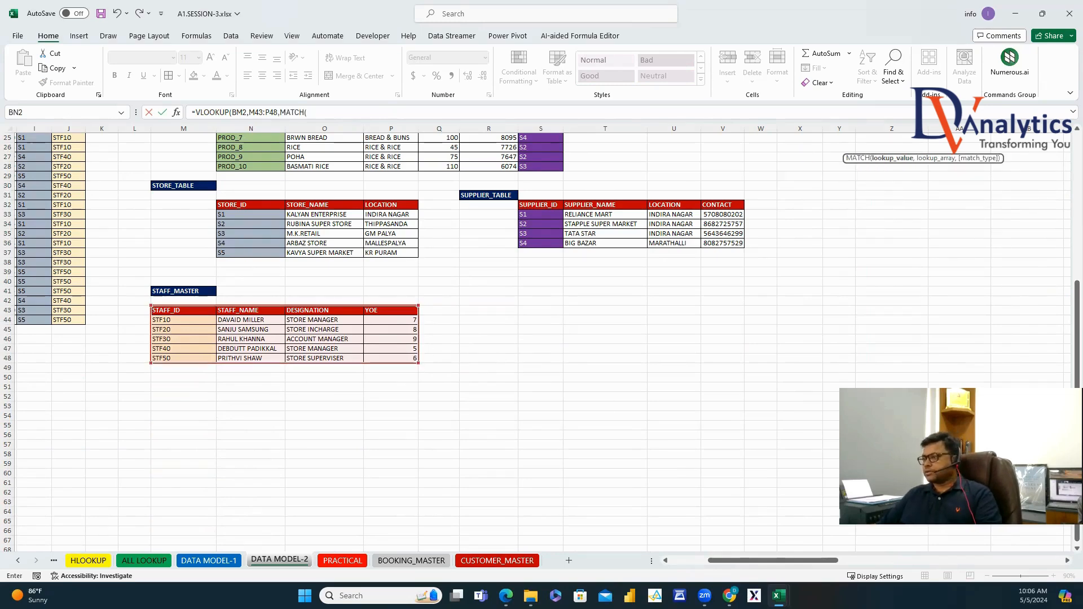
scroll(604, 403, up, 8)
drag(830, 565, 1054, 563)
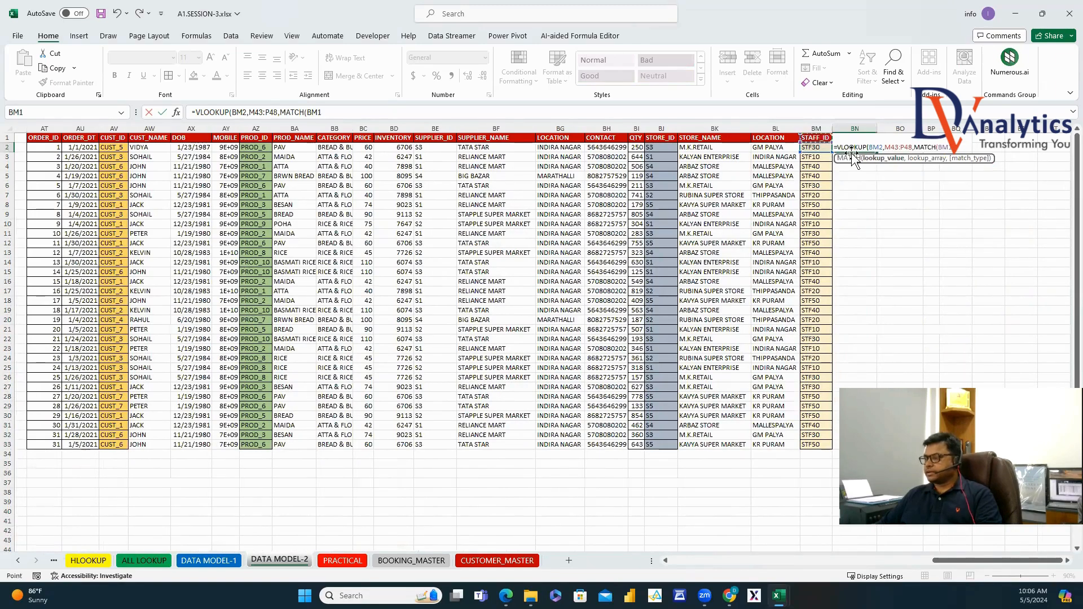
text(,)
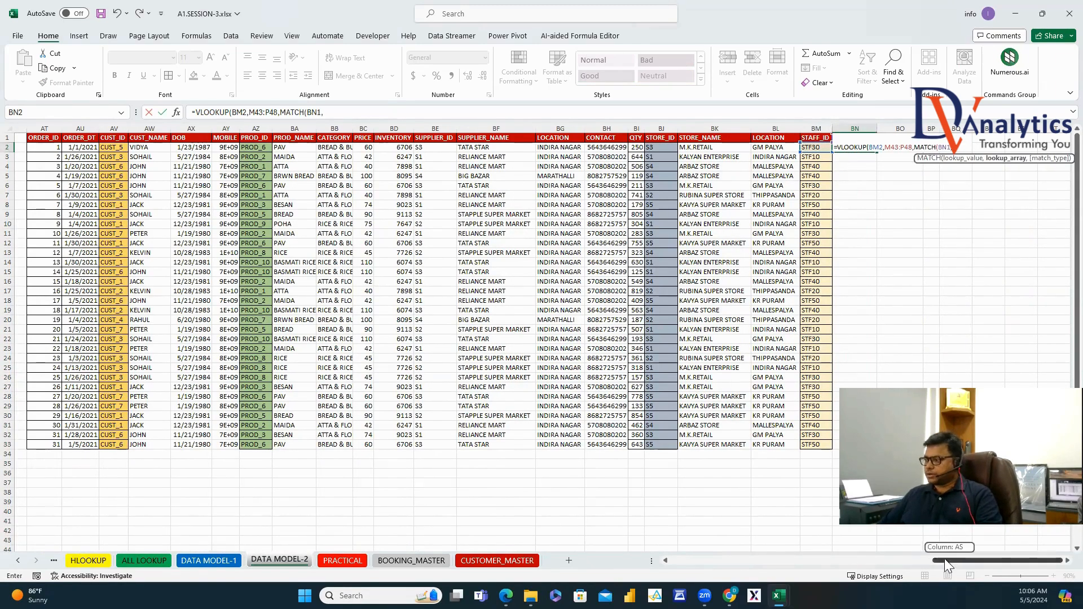
drag(959, 560, 697, 561)
scroll(511, 451, down, 4)
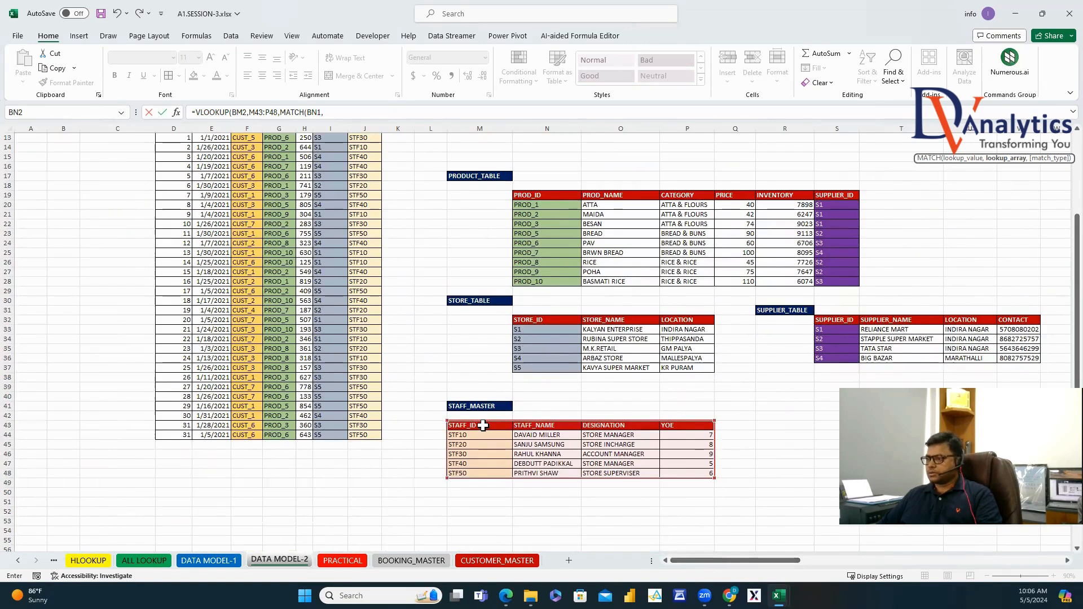
drag(483, 426, 668, 426)
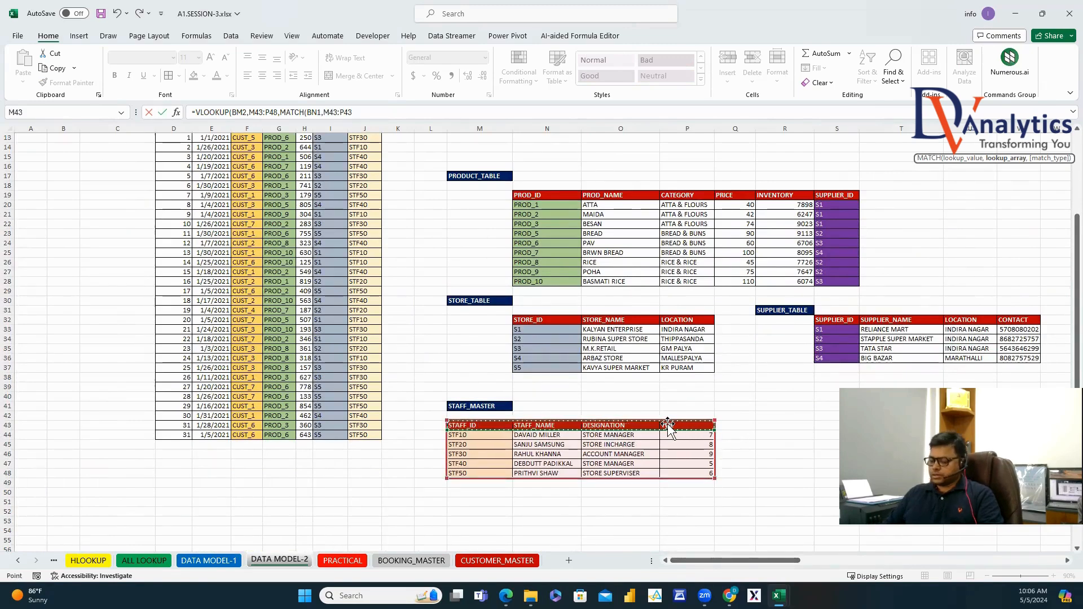
text(,0),0))
key(Return)
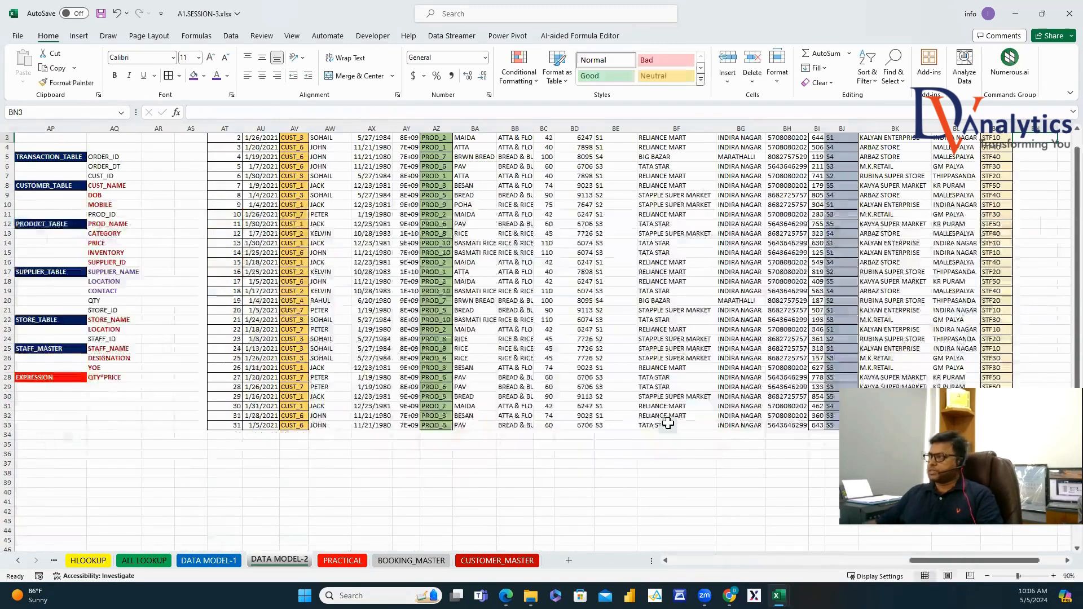
Lock the BN2 references as $BM2 and $M$43:$P$48.
scroll(668, 423, up, 1)
scroll(1059, 567, right, 1)
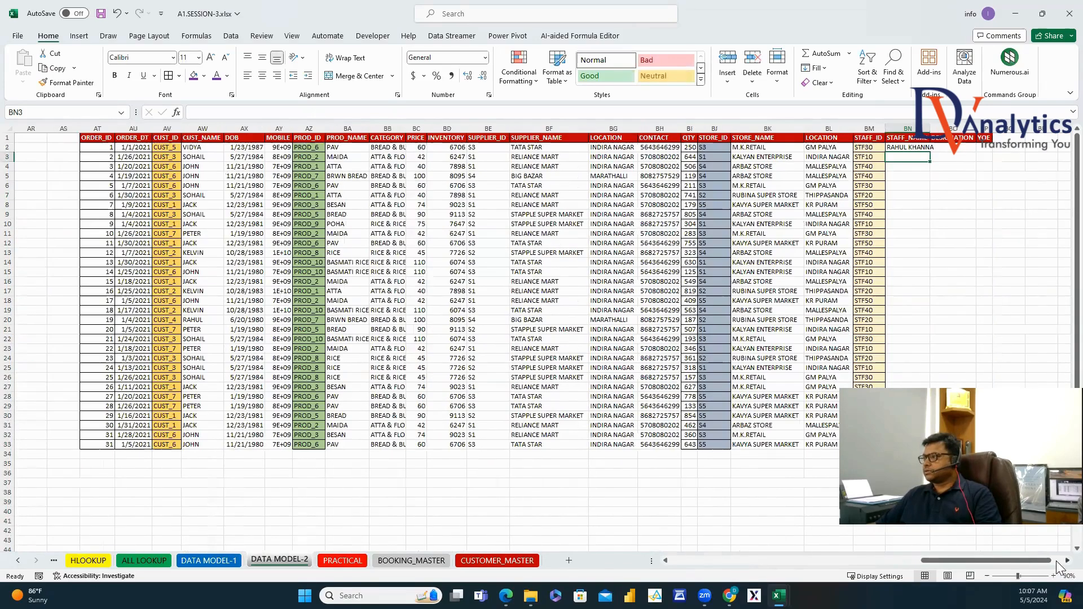
scroll(1059, 567, right, 1)
click(853, 147)
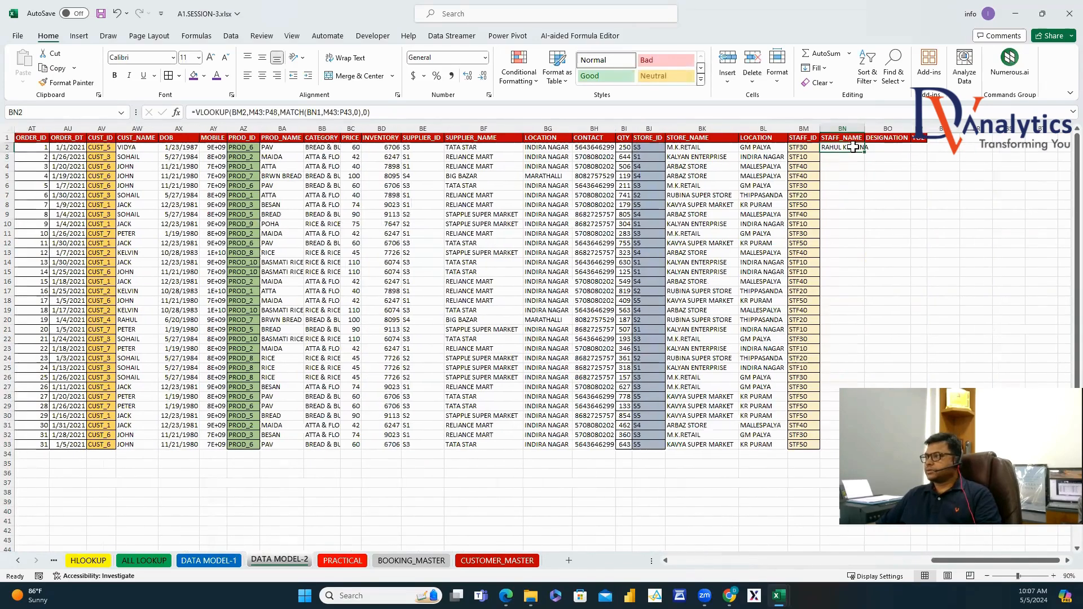
click(234, 111)
text($BM2,)
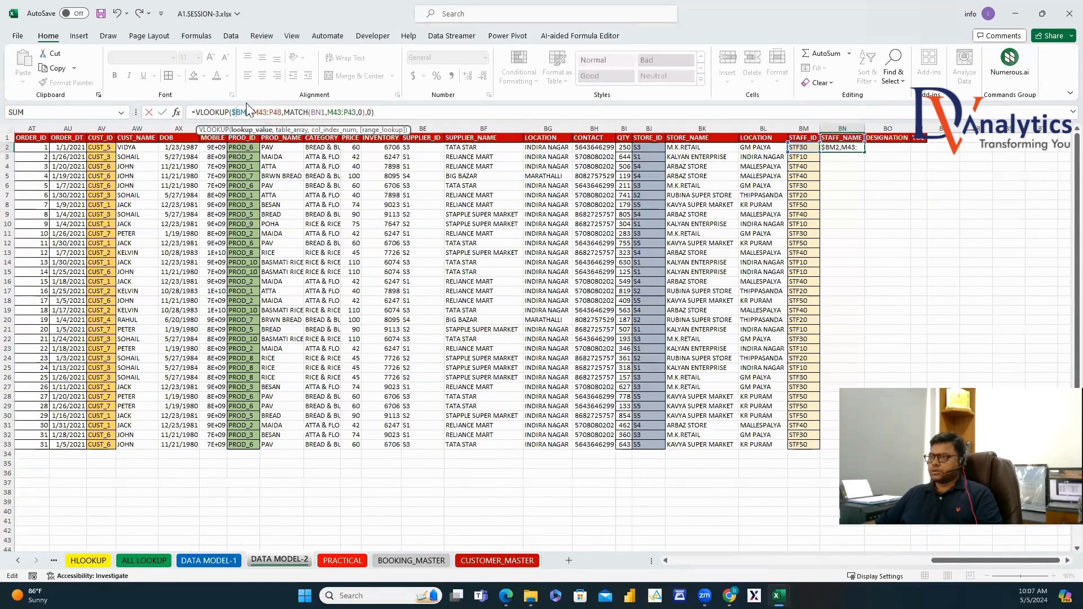
text($M$43:$P$48)
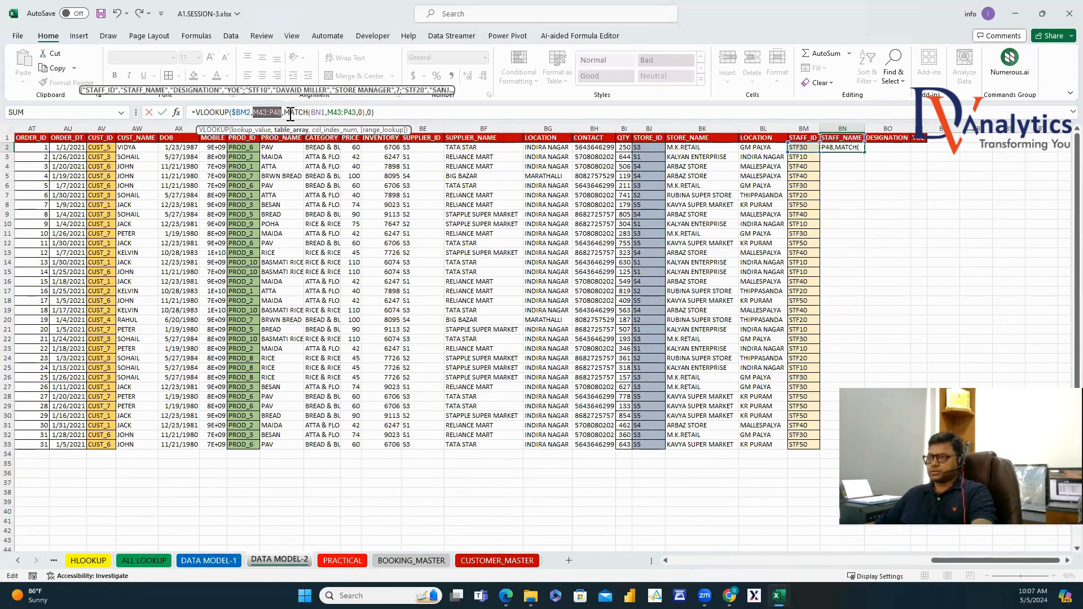
click(339, 113)
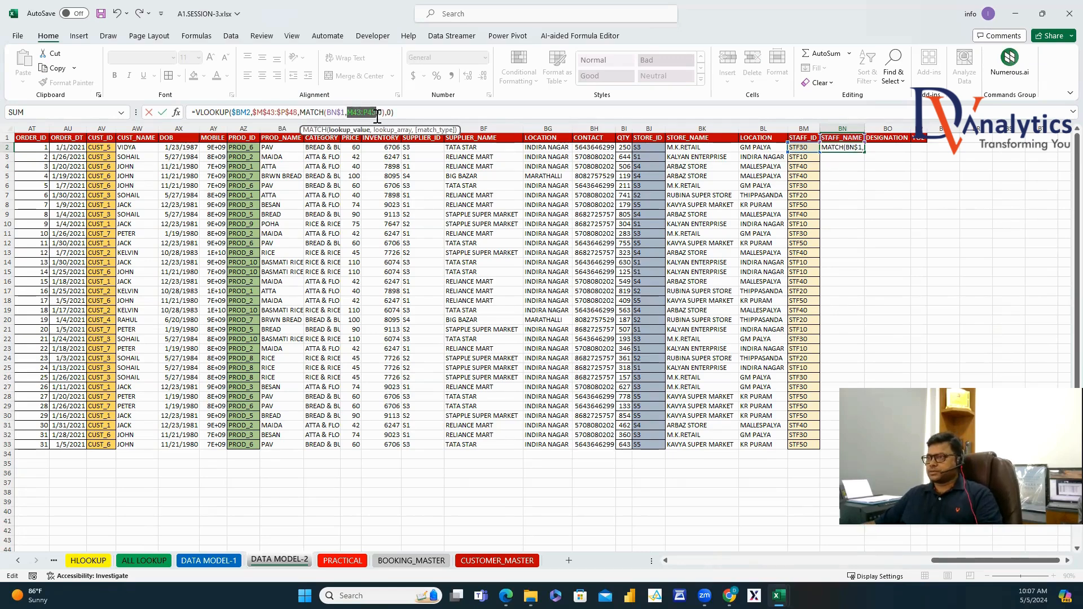
key(Return)
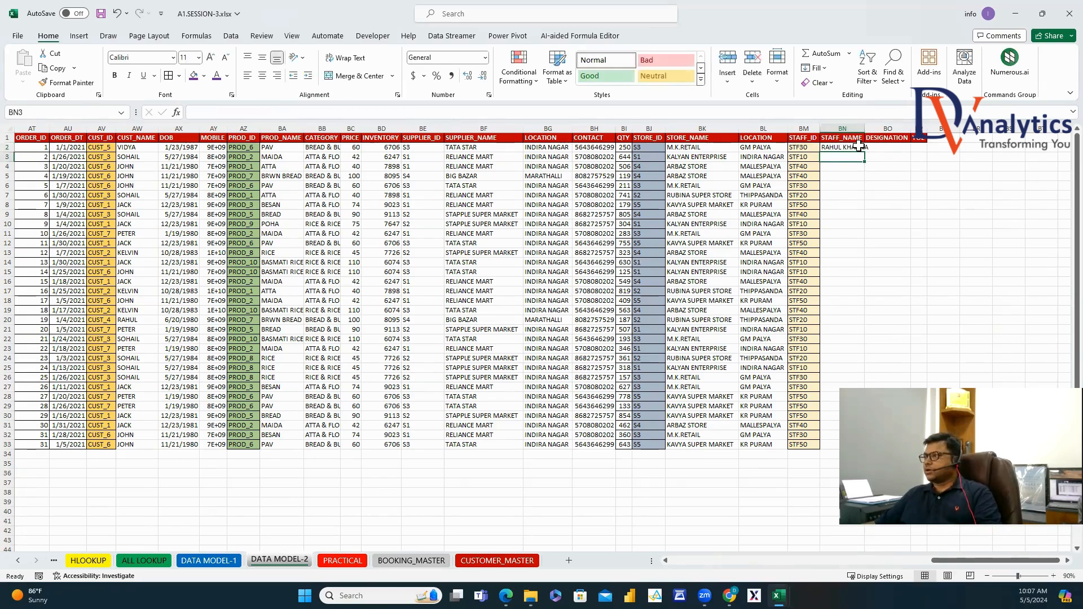
Fill the BN2 formula right to BP2 and down to row 33, then autofit BN:BP.
click(858, 146)
drag(864, 152, 925, 152)
double_click(927, 152)
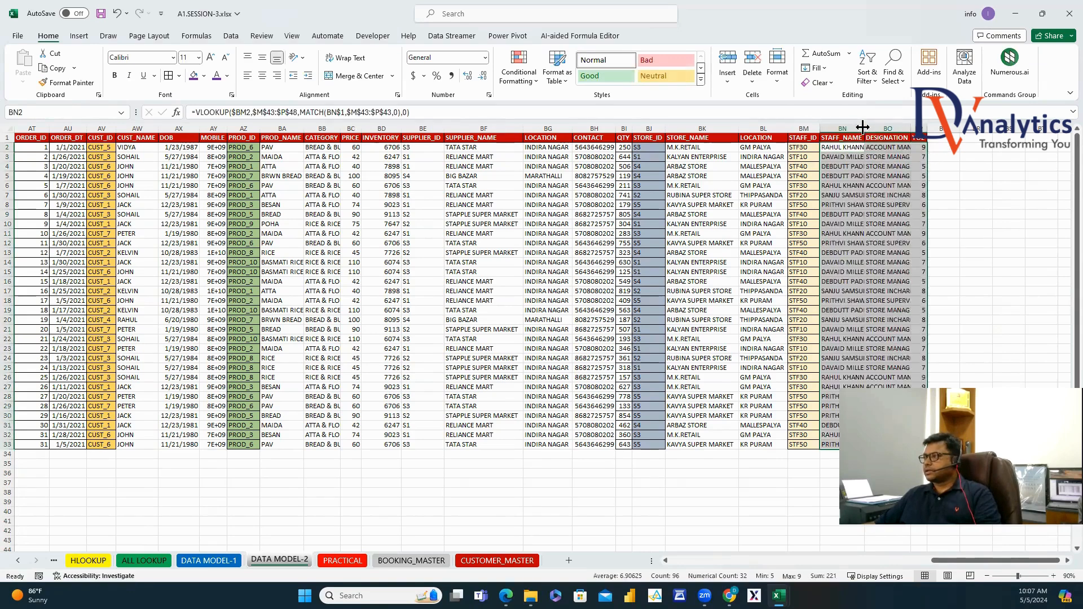
drag(847, 122, 918, 129)
double_click(865, 128)
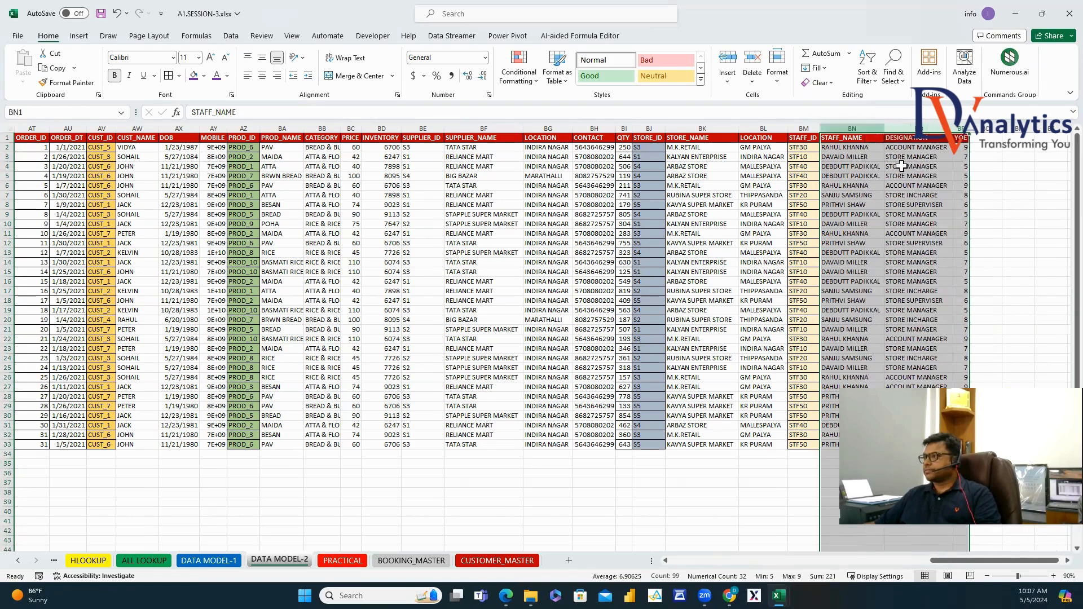
Add a SALES header in BQ1 and fill =BI2*BC2 down for every order.
click(989, 142)
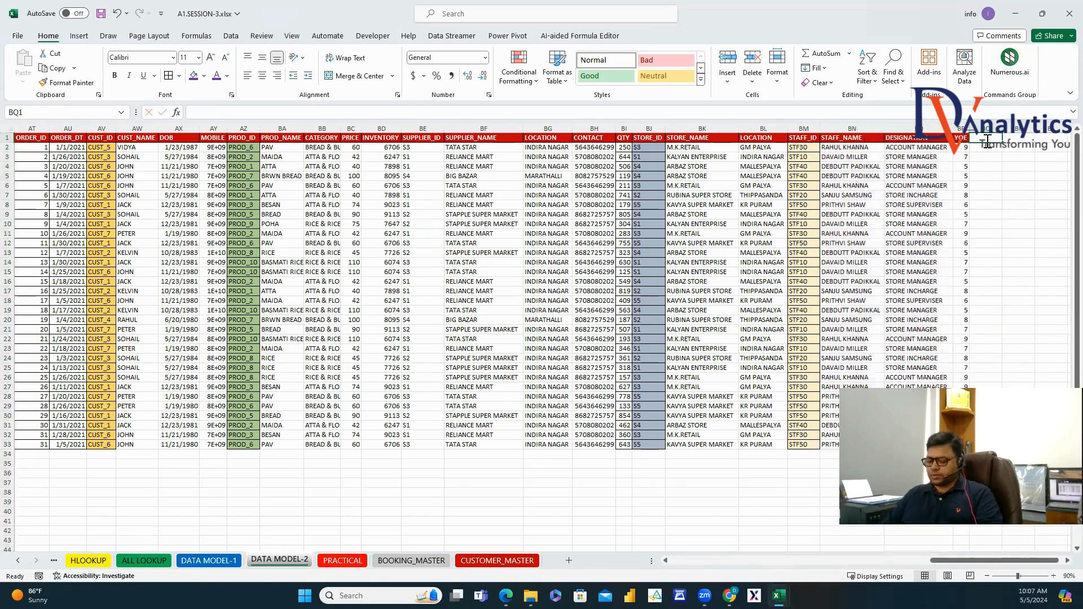
text(SALES)
key(Return)
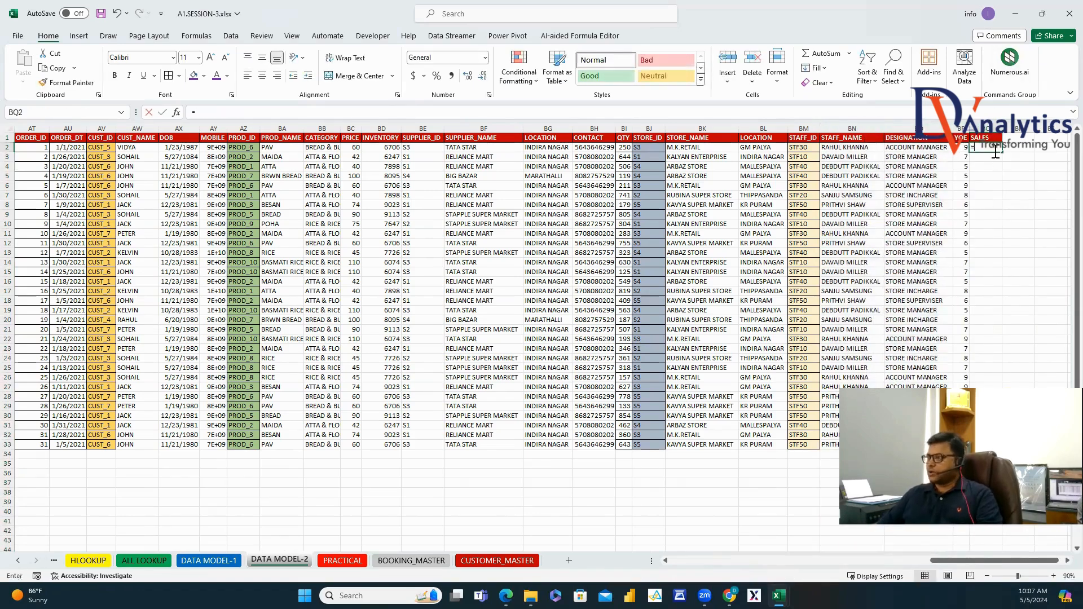
text(=BI2)
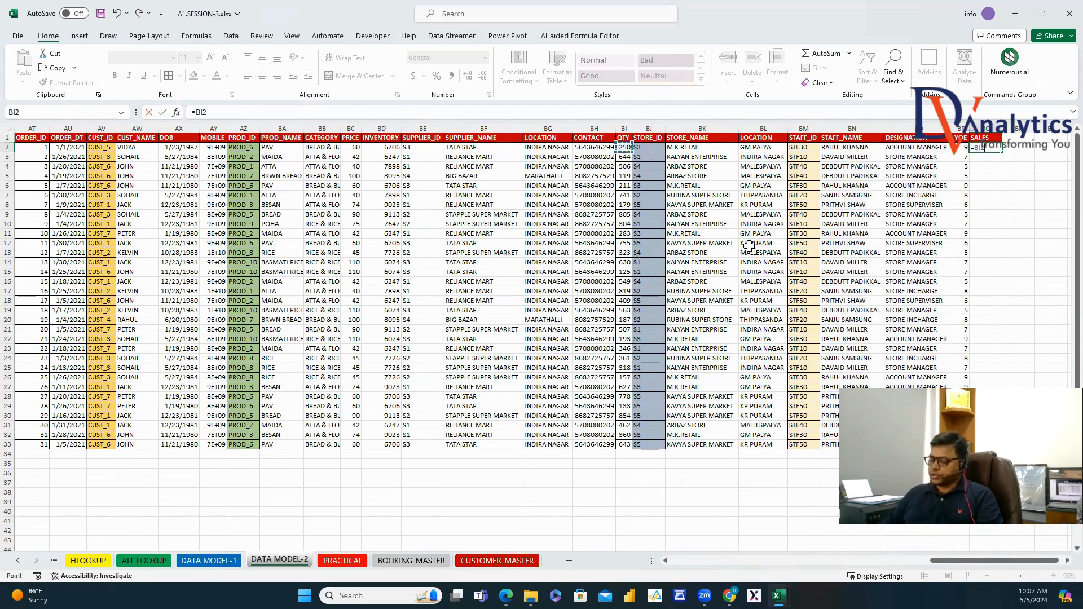
text(*)
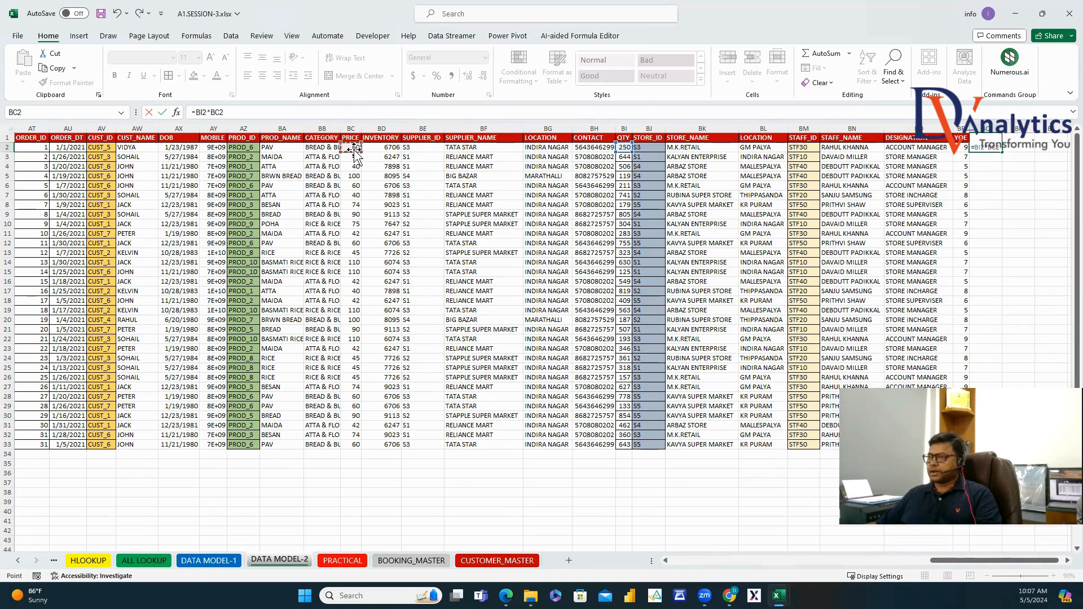
key(Return)
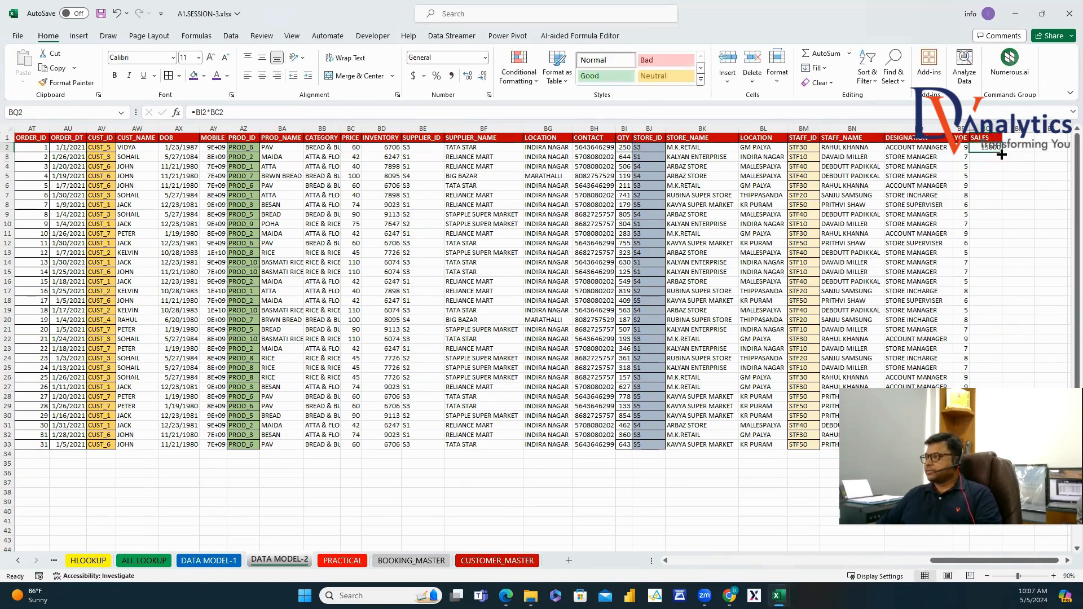
double_click(1001, 154)
Format the SALES column down to row 33 in bold red font.
drag(984, 137, 210, 447)
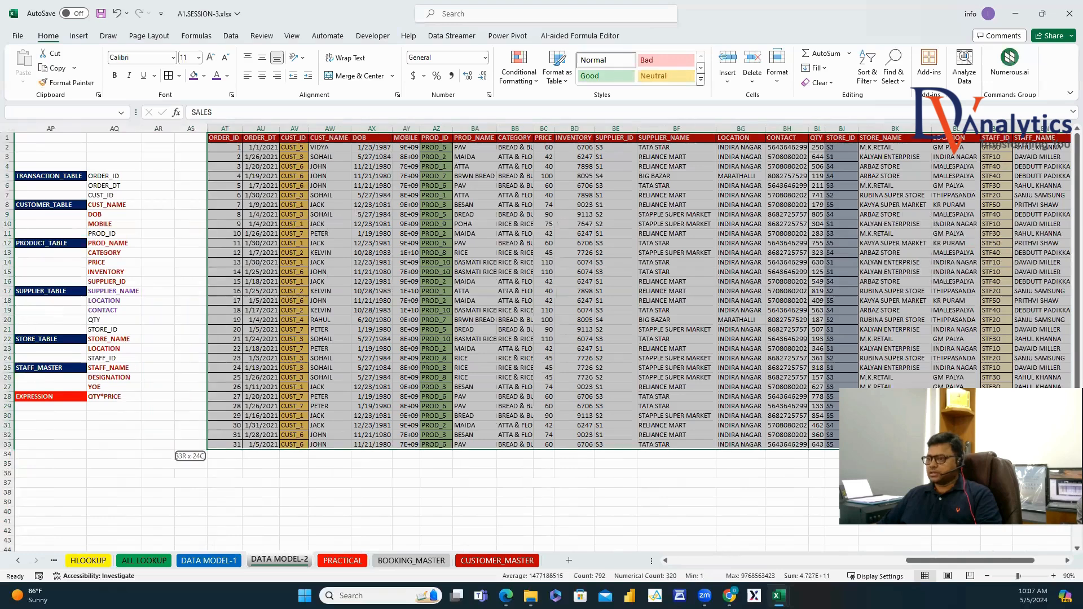
key(ctrl+BackSpace)
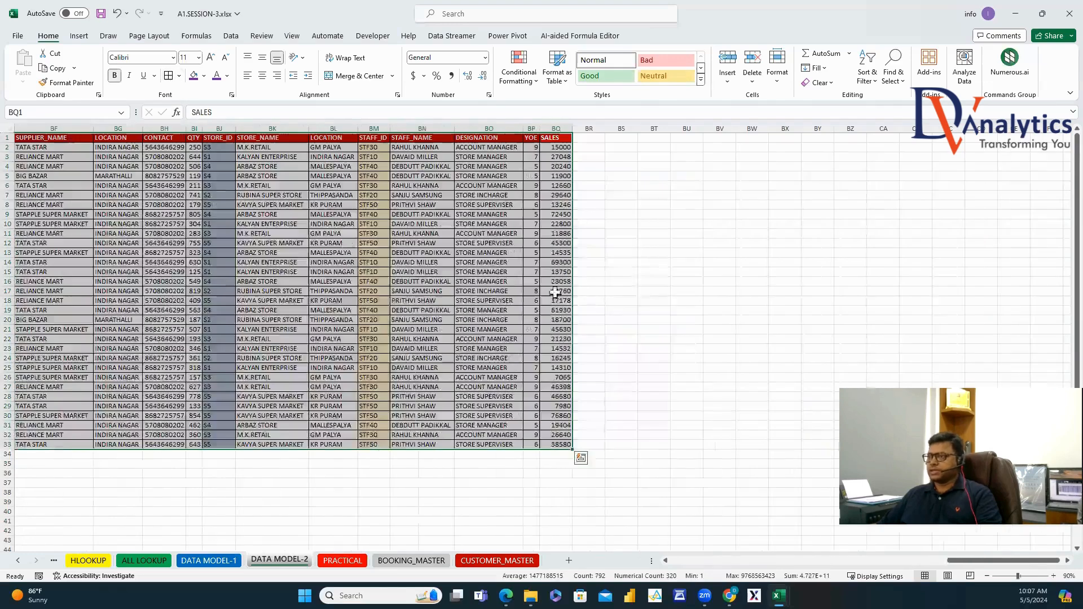
click(643, 285)
drag(557, 136, 557, 444)
click(226, 76)
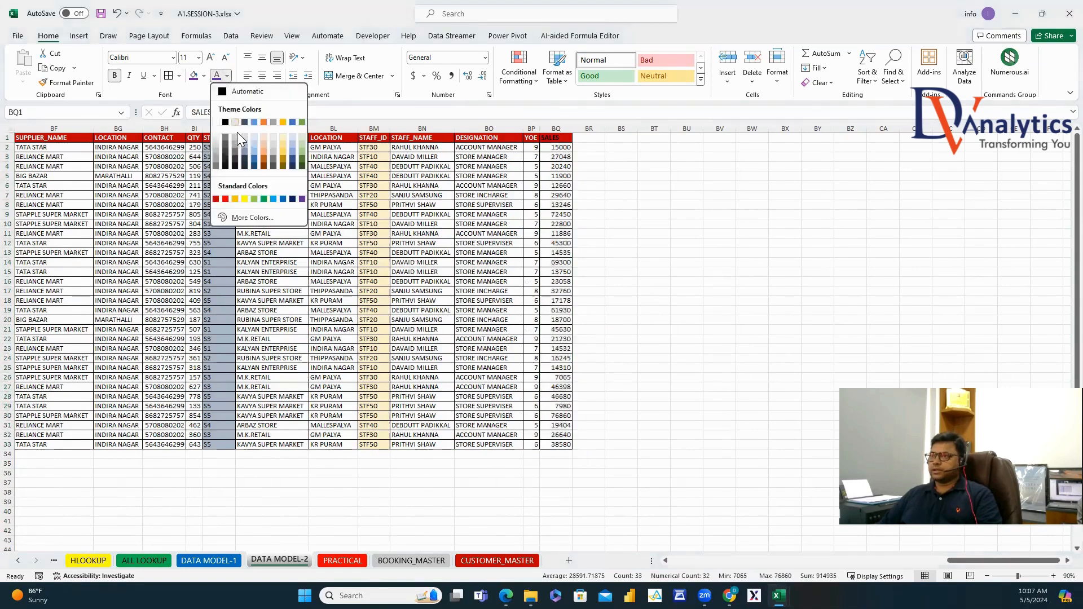
click(228, 200)
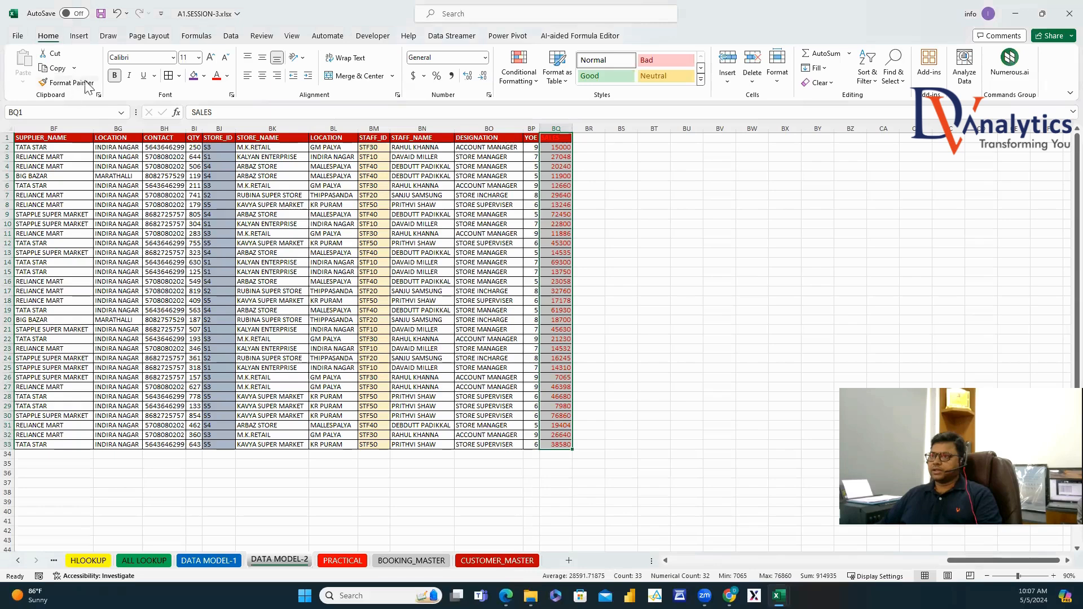
click(114, 75)
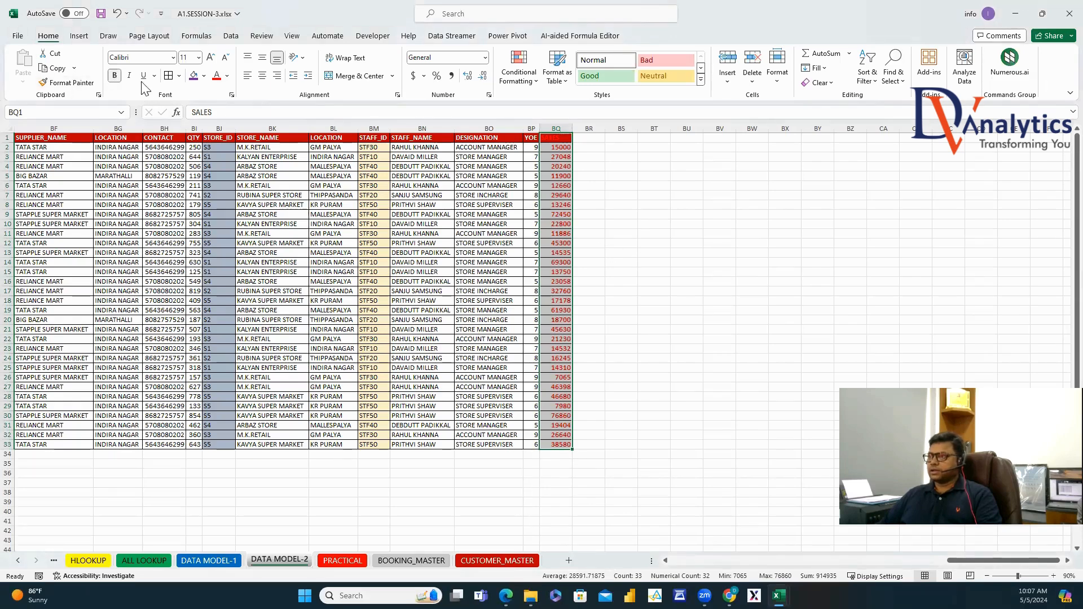
click(720, 262)
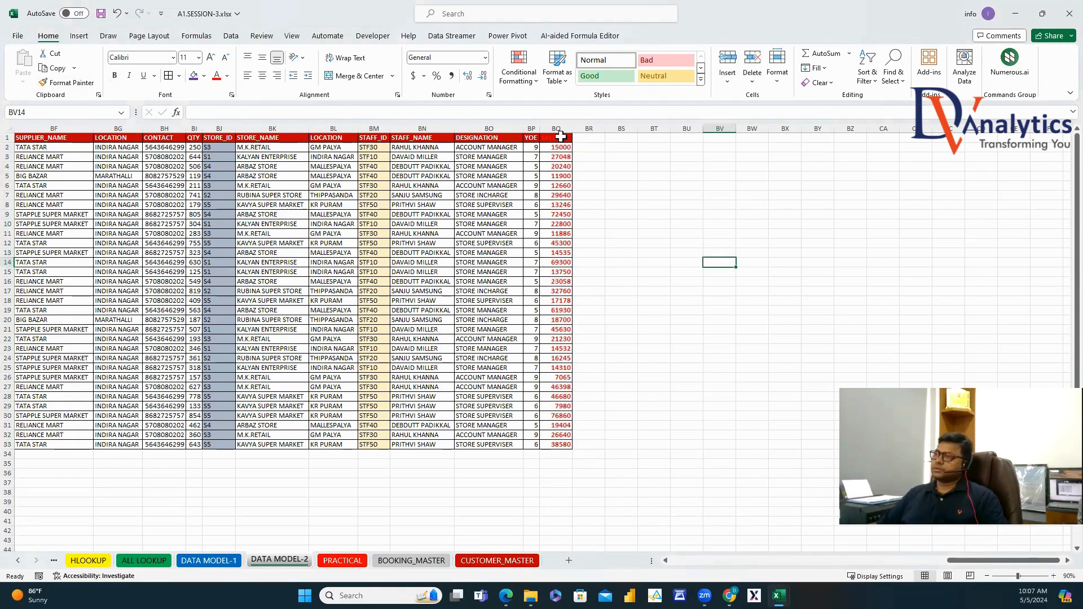
Set the SALES header font colour to white.
click(561, 136)
click(227, 76)
click(216, 122)
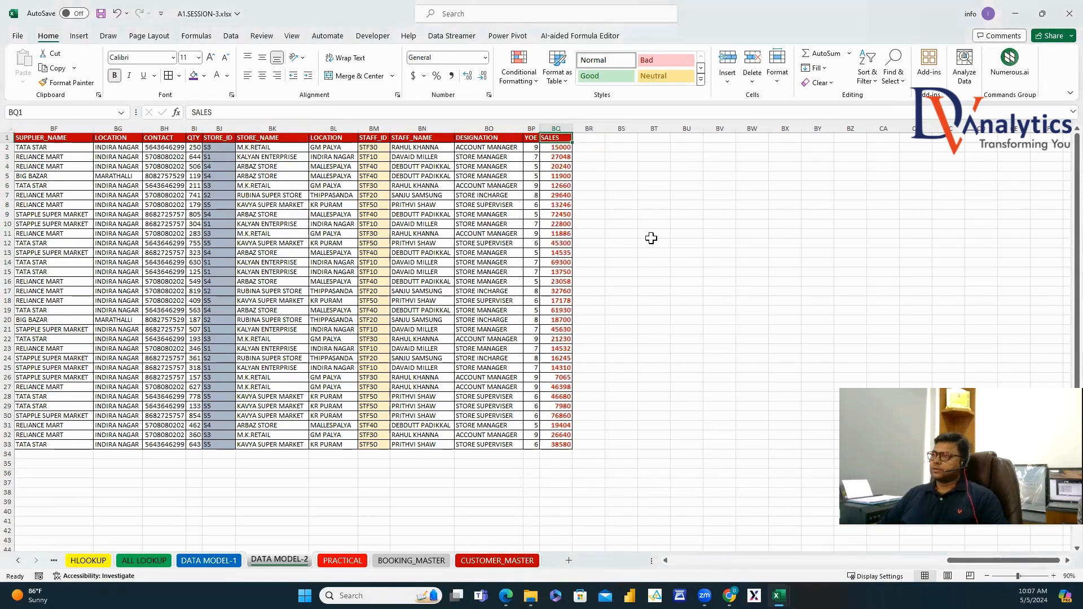
click(652, 239)
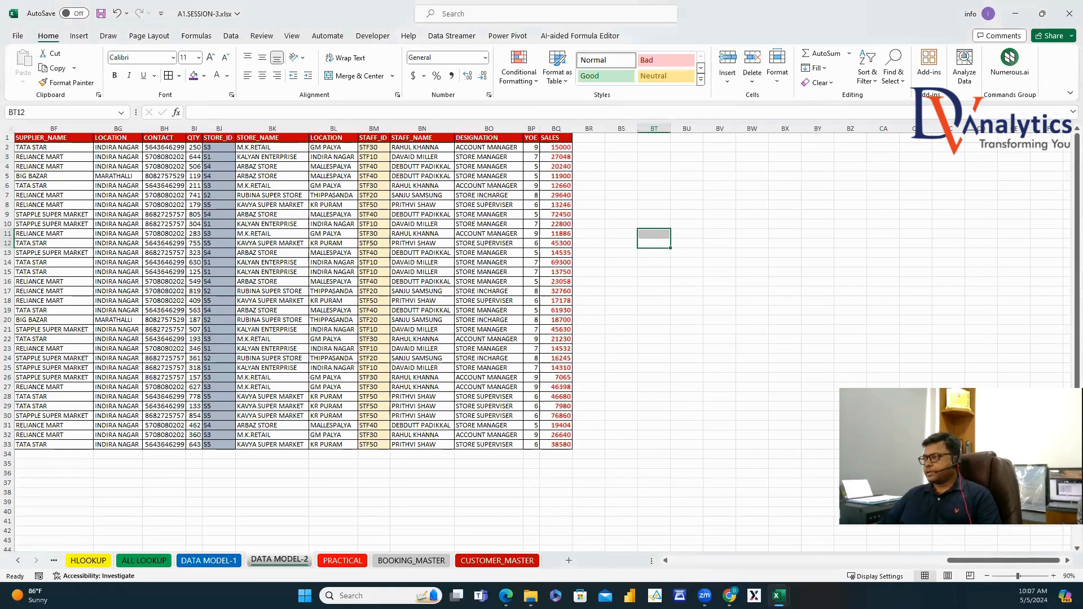
drag(981, 561, 944, 558)
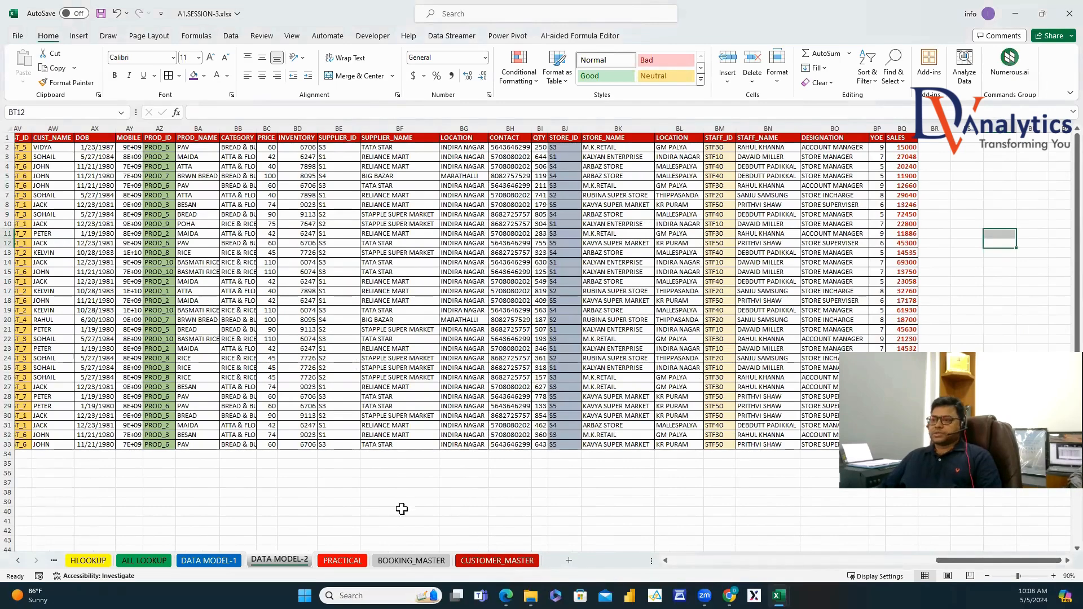
click(326, 503)
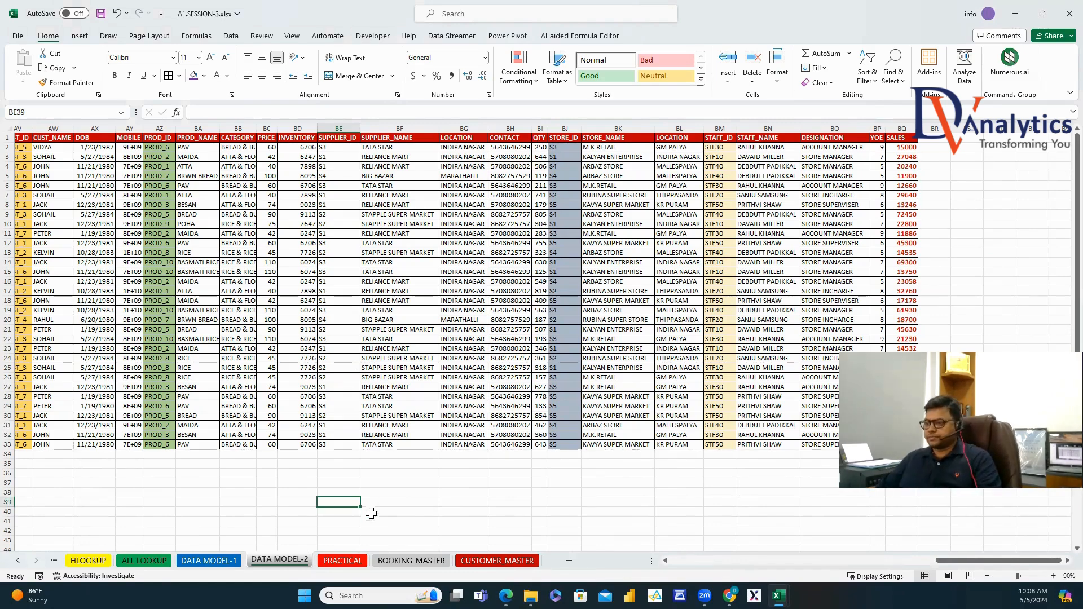
Review the BOOKING_MASTER columns from ORDER_ID through PAYMENT STATUS.
click(351, 561)
click(393, 561)
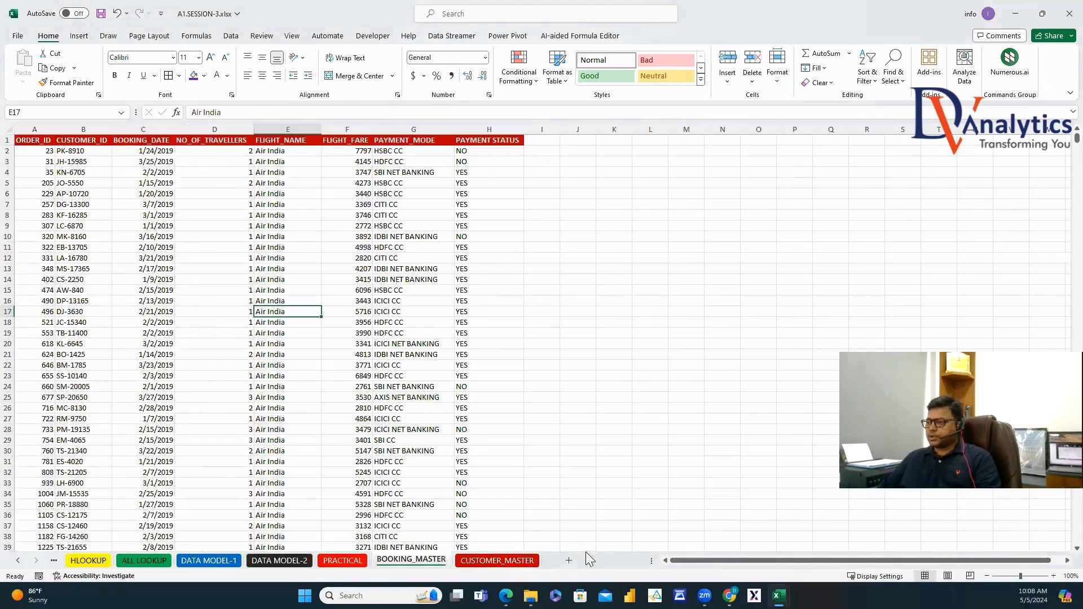
click(36, 141)
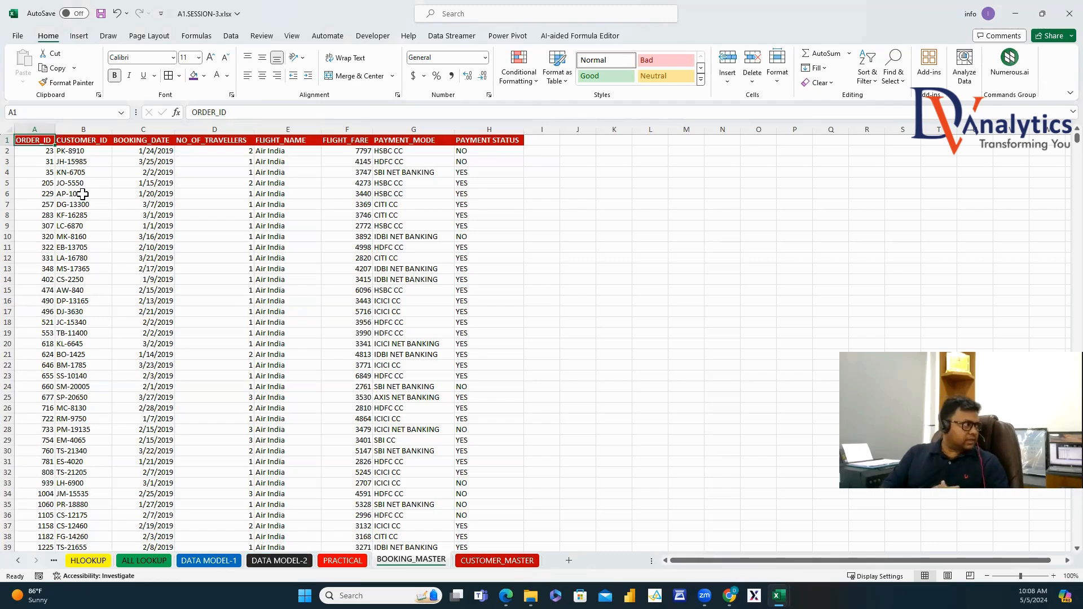
click(46, 130)
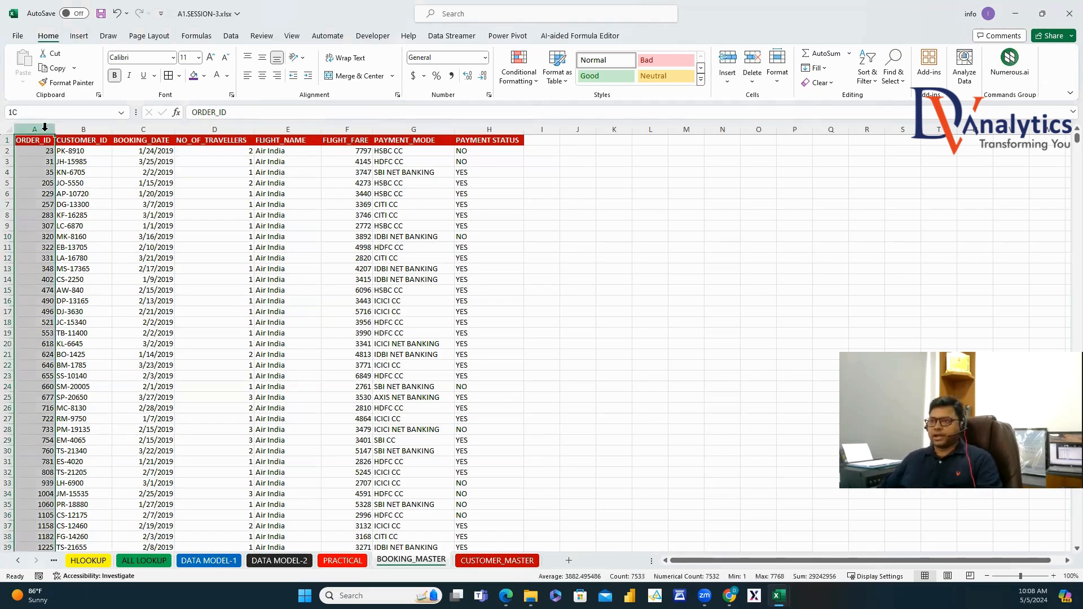
click(82, 131)
click(144, 130)
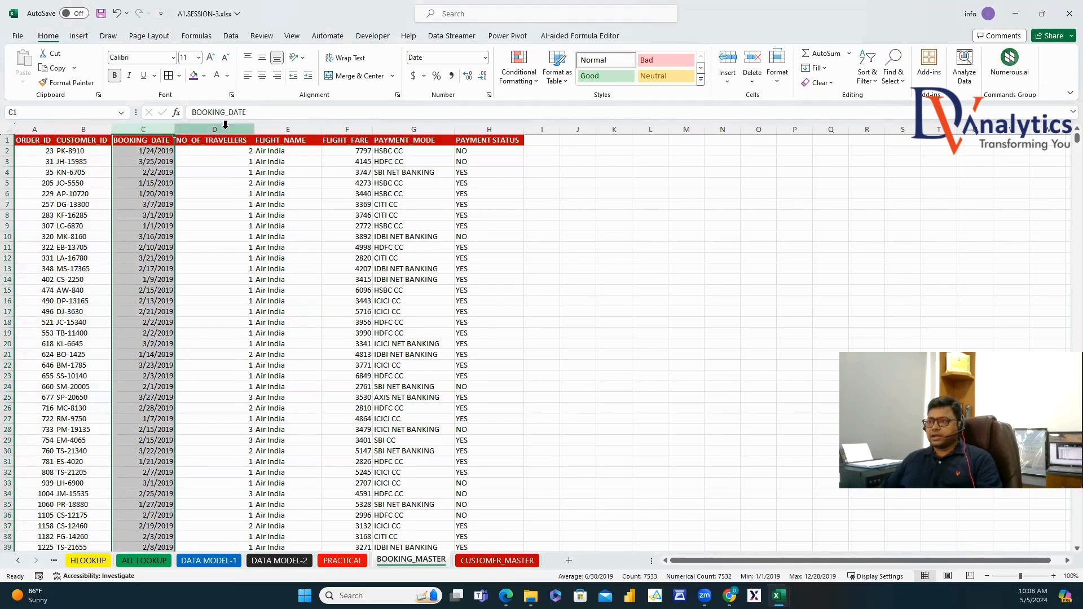
click(223, 131)
click(285, 131)
click(347, 130)
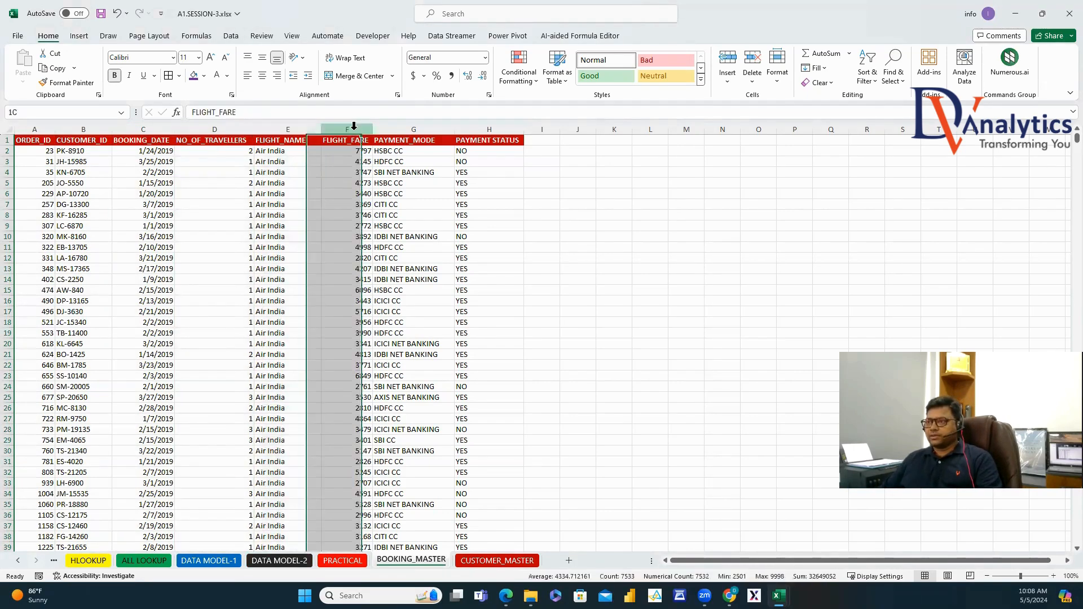
click(413, 130)
click(487, 129)
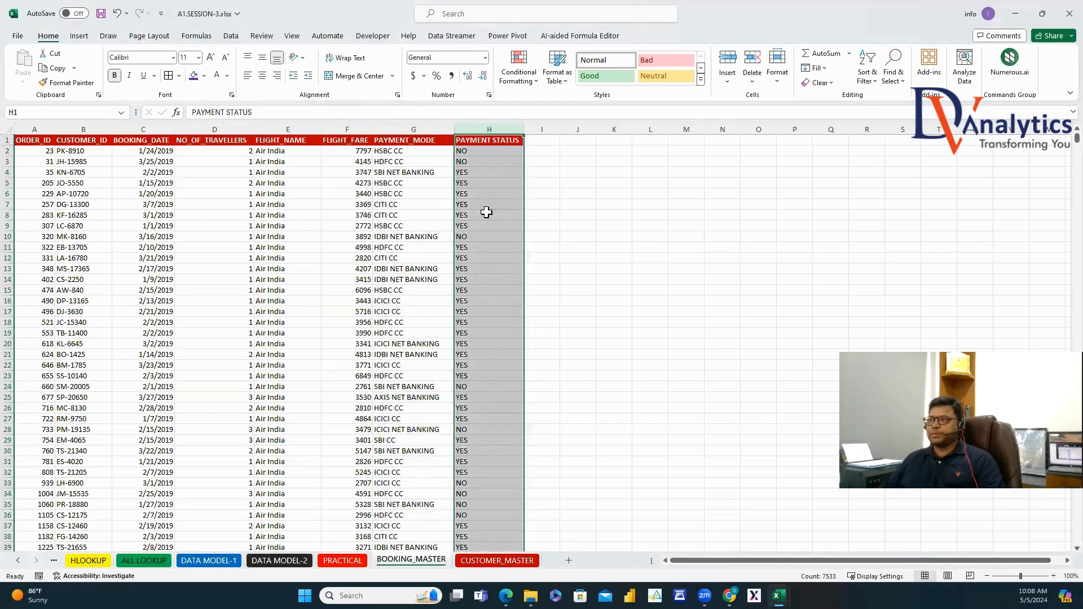
click(478, 172)
click(480, 204)
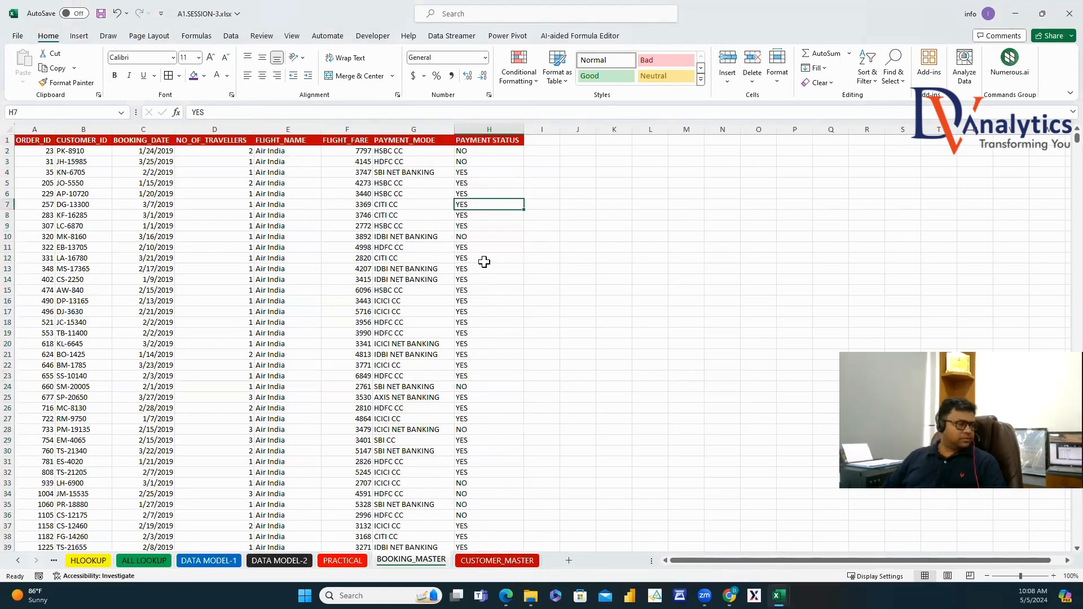
Review the CUSTOMER_MASTER columns from CUSTOMER_ID to EMAIL_ID, then add a new blank worksheet.
click(502, 560)
click(43, 129)
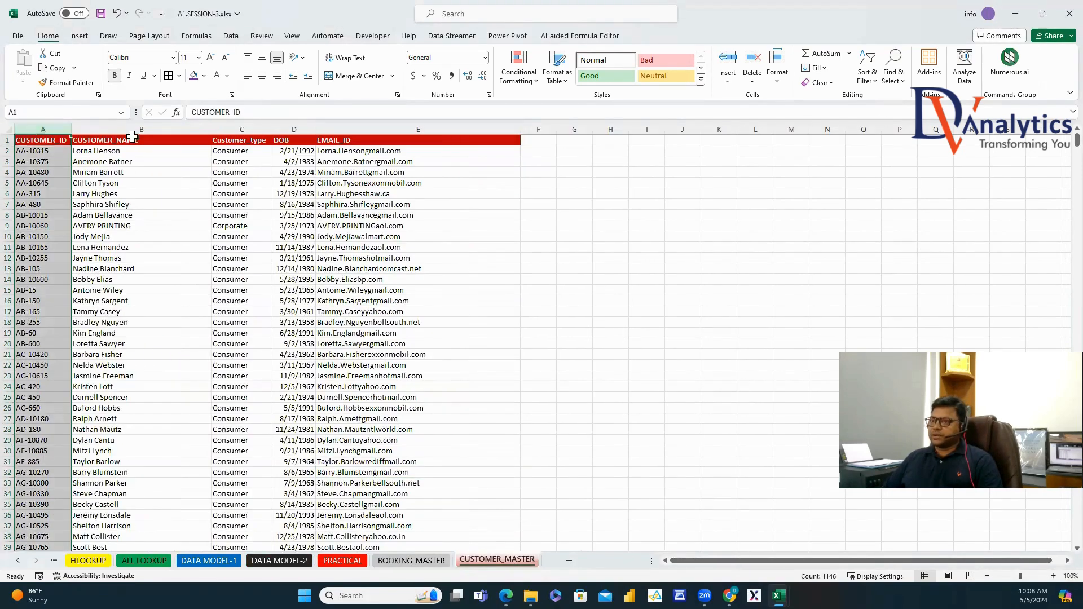
click(141, 136)
click(241, 135)
click(294, 135)
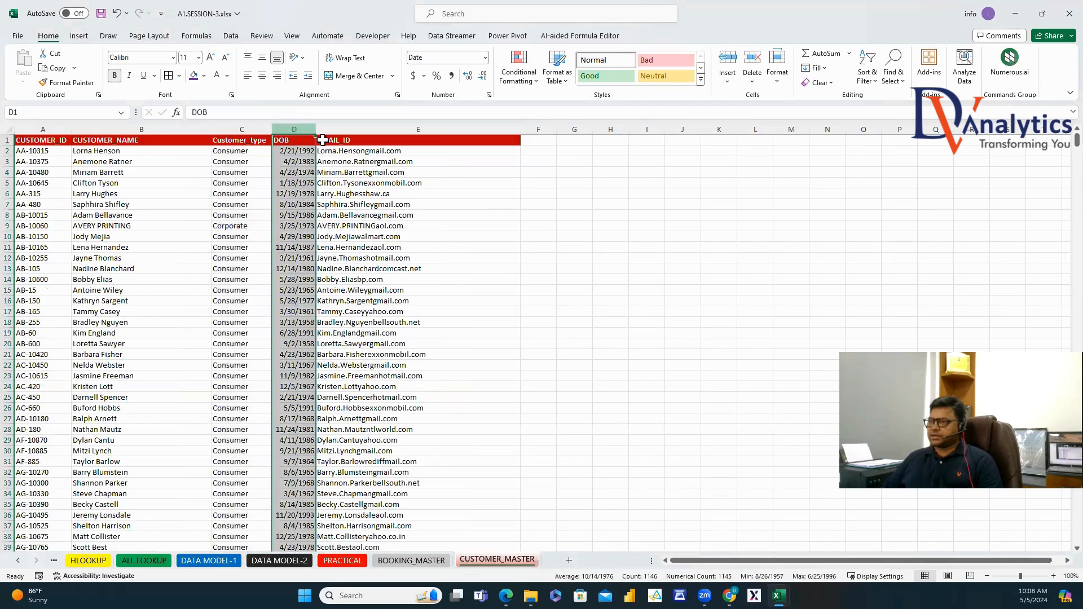
click(353, 135)
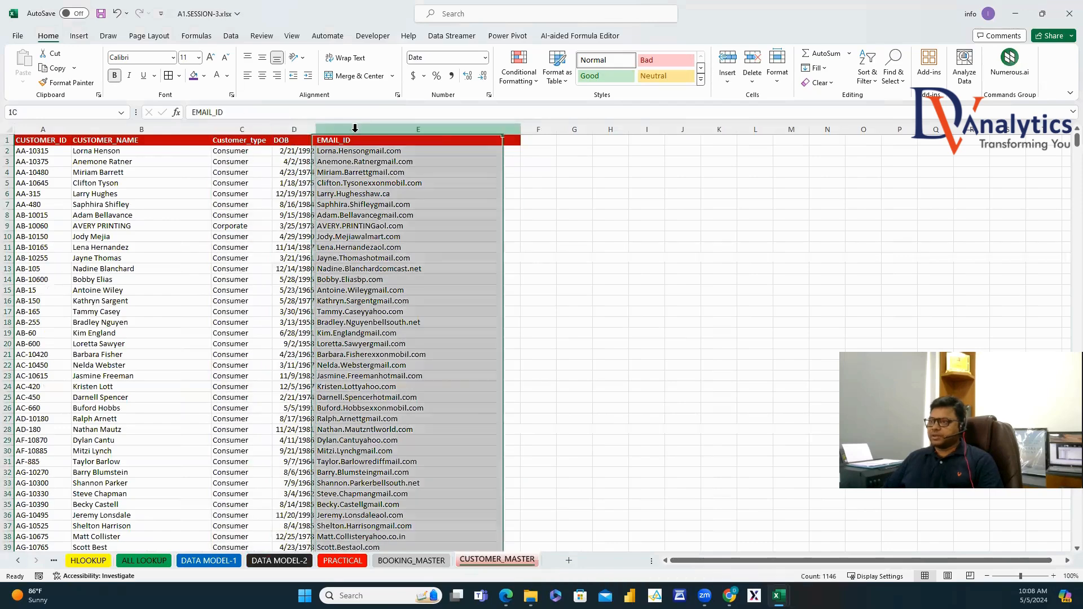
click(570, 561)
right_click(562, 560)
Rename the new sheet to DATA MODEL.
click(595, 421)
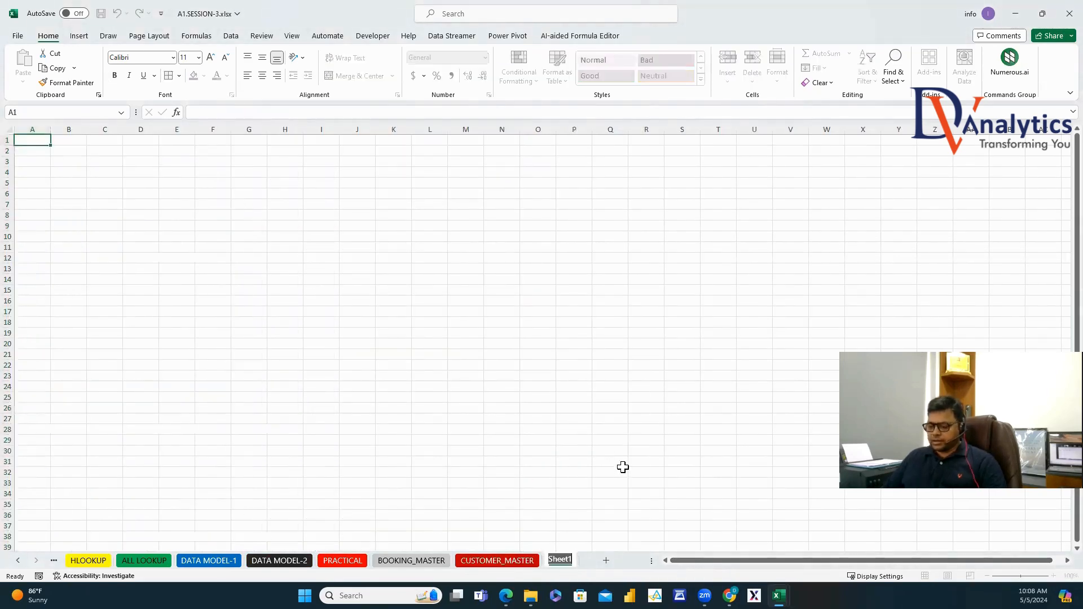
text(DA)
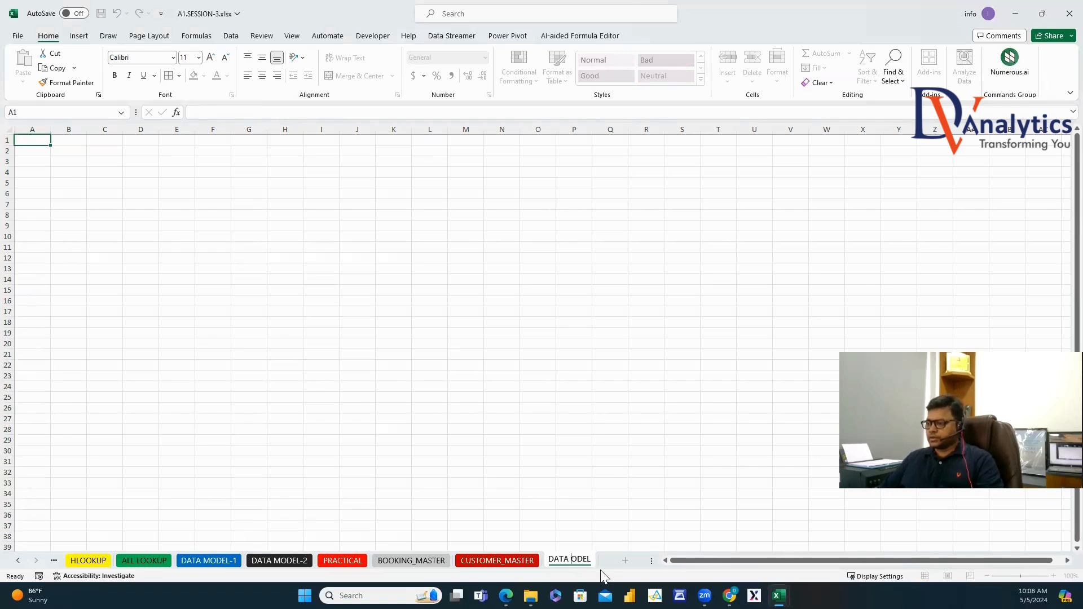
text(TA MODEL)
click(606, 527)
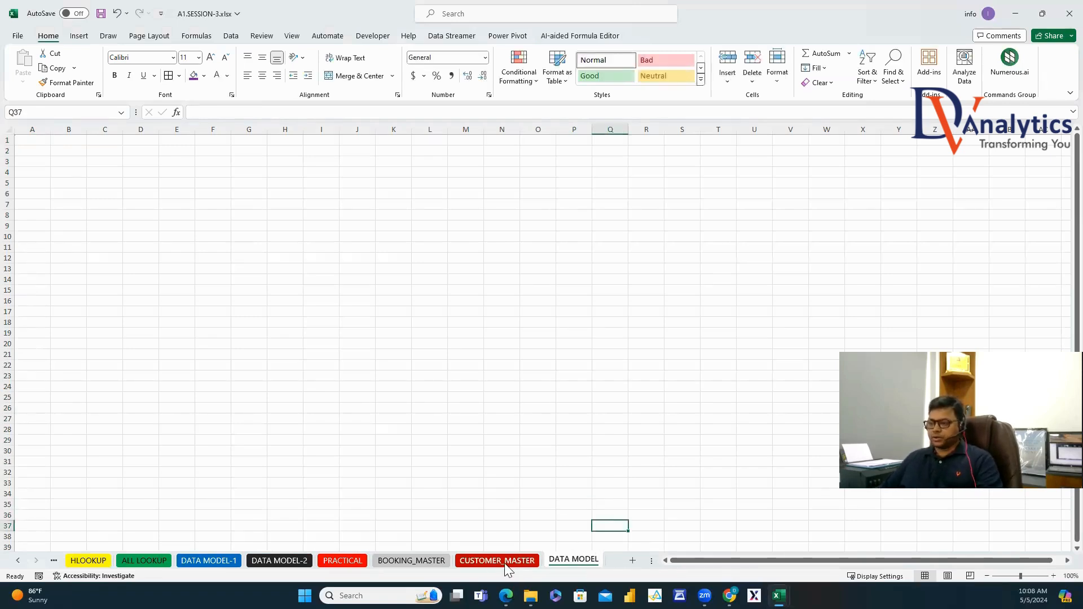
Copy the BOOKING_MASTER header row and paste it as transposed values into F11:F18.
click(429, 561)
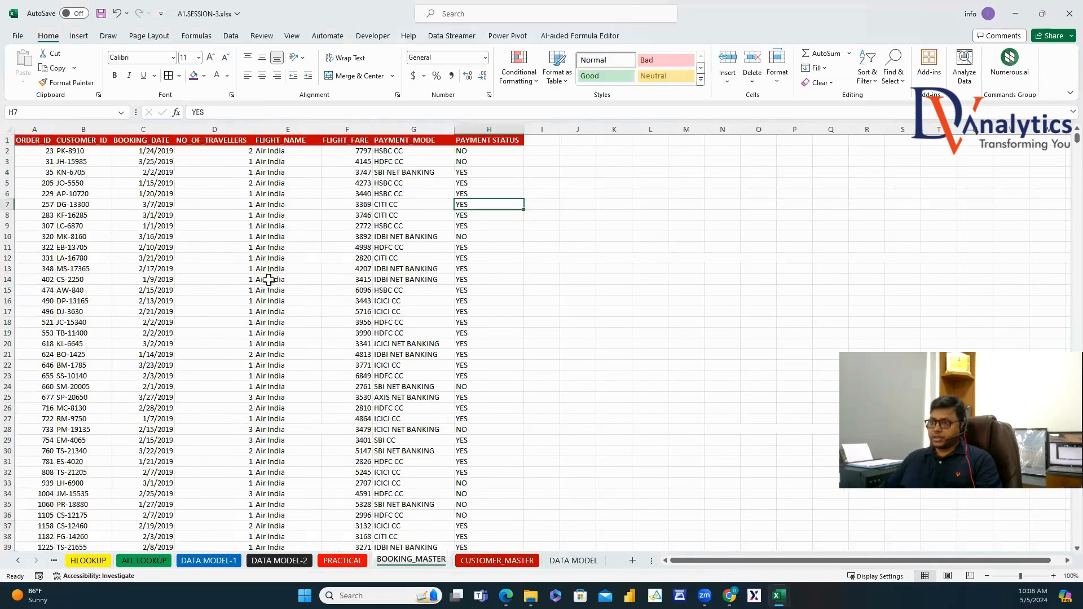
click(34, 139)
key(ctrl+shift+Right)
key(ctrl+c)
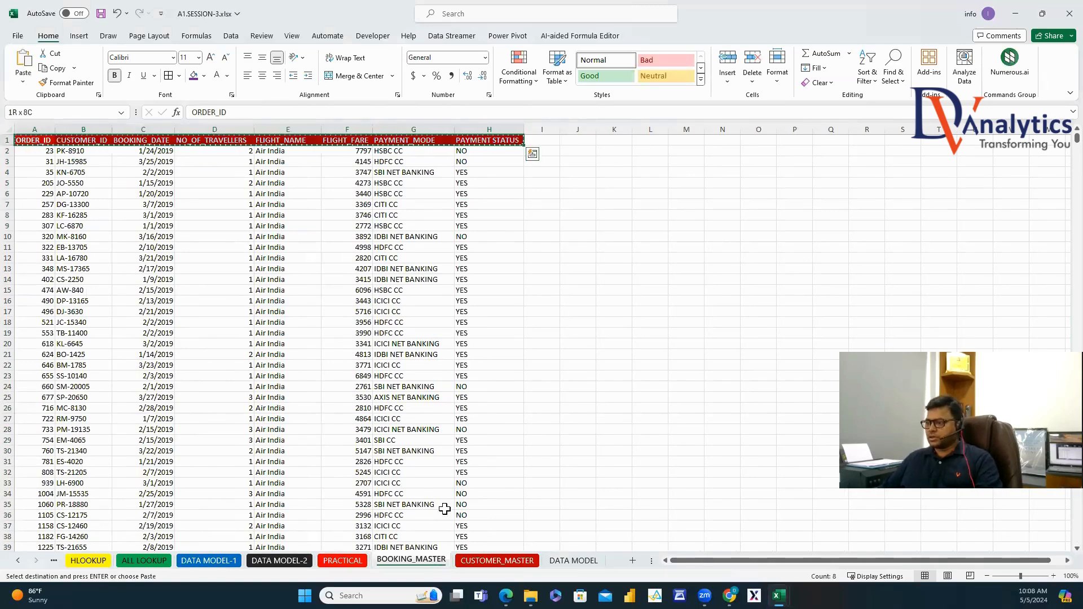
click(574, 561)
click(213, 246)
right_click(213, 247)
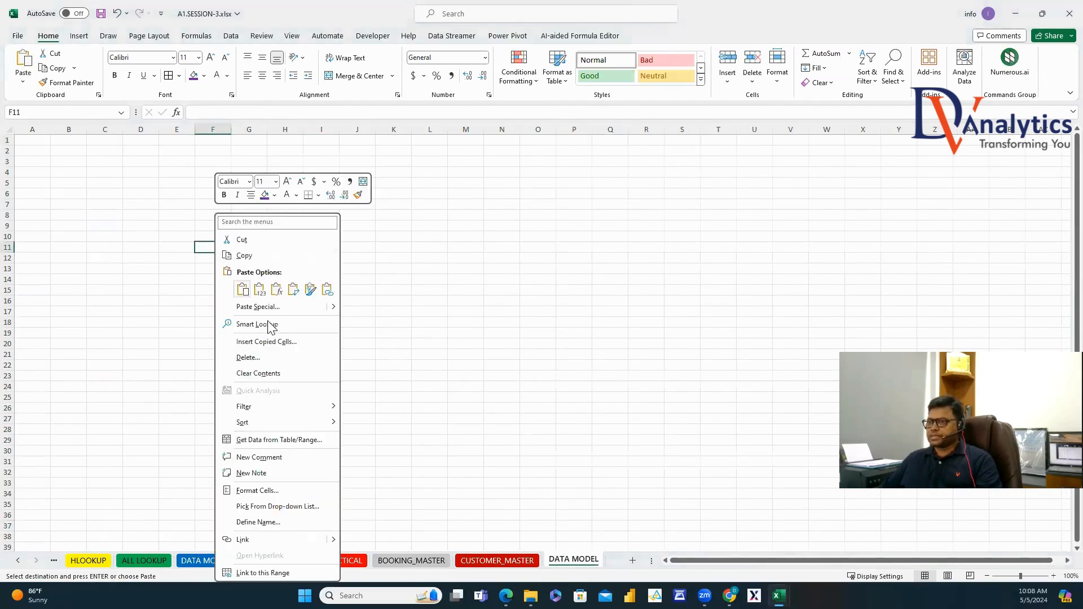
click(232, 307)
click(169, 288)
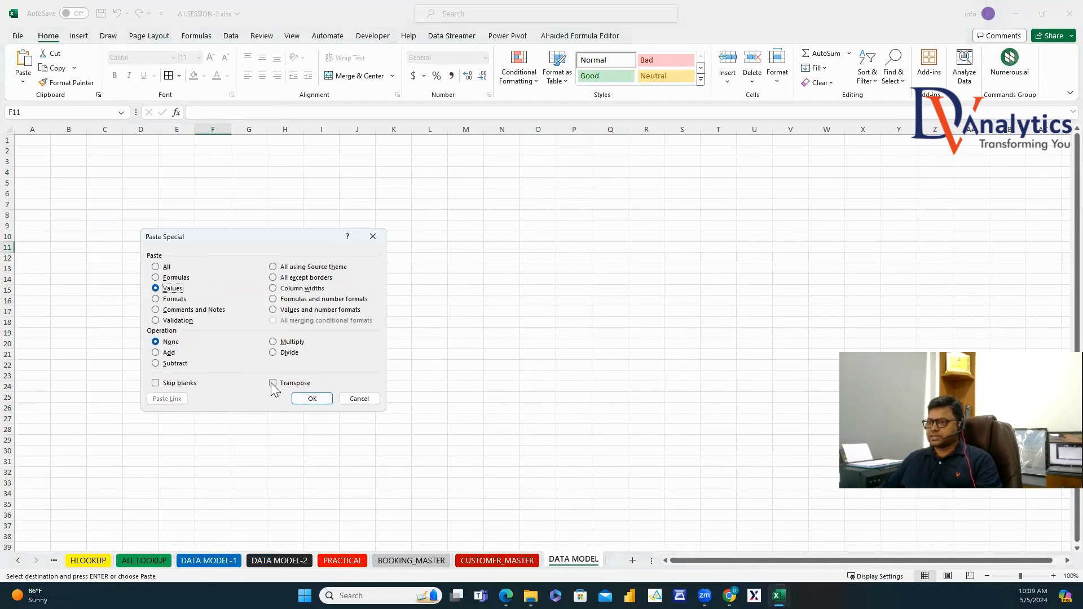
click(312, 399)
Title F10 'BOOKING_MASTER', autofit column F, and make the title bold with dark red fill.
click(216, 233)
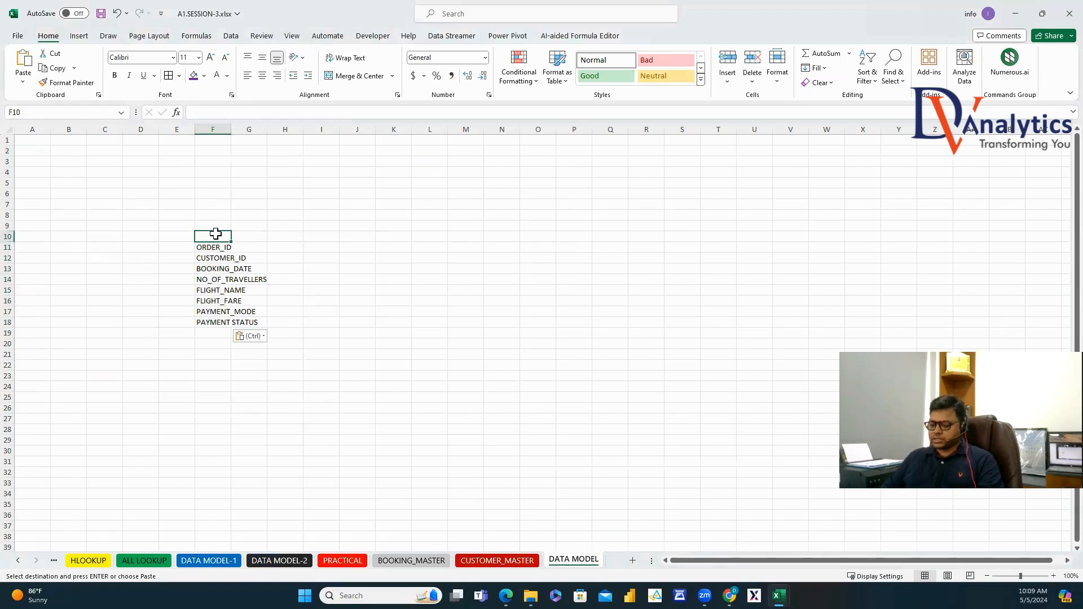
text(BOOKING_M)
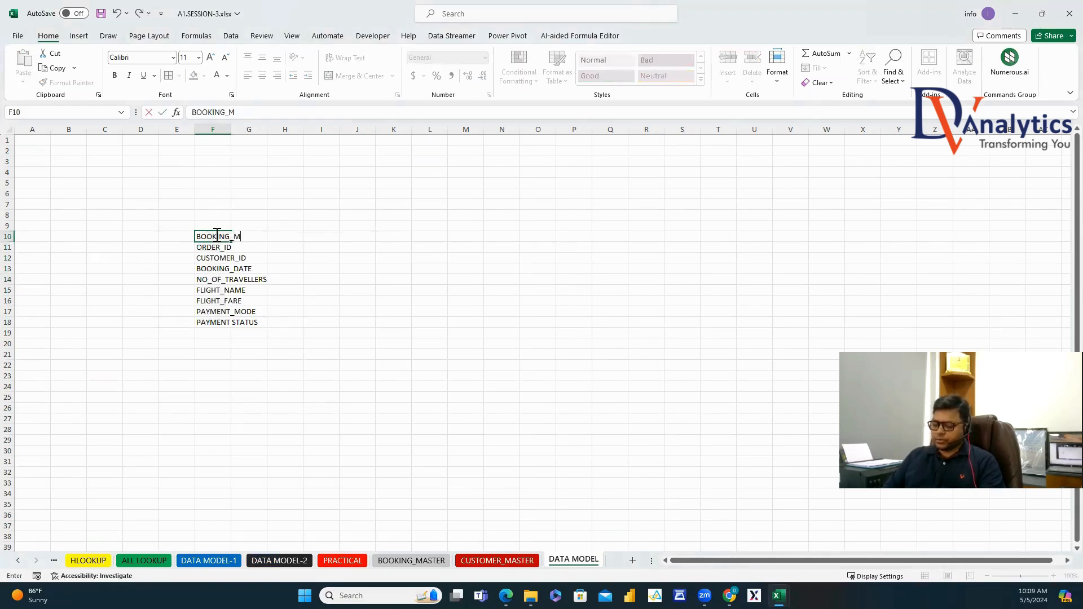
text(ASTER)
click(321, 290)
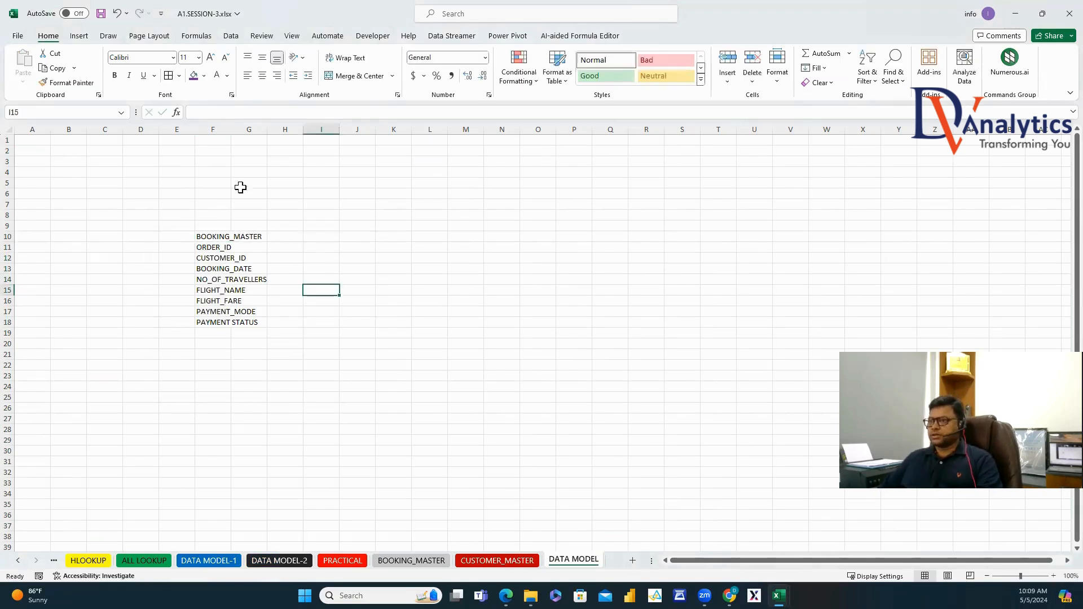
double_click(230, 129)
click(252, 237)
click(204, 76)
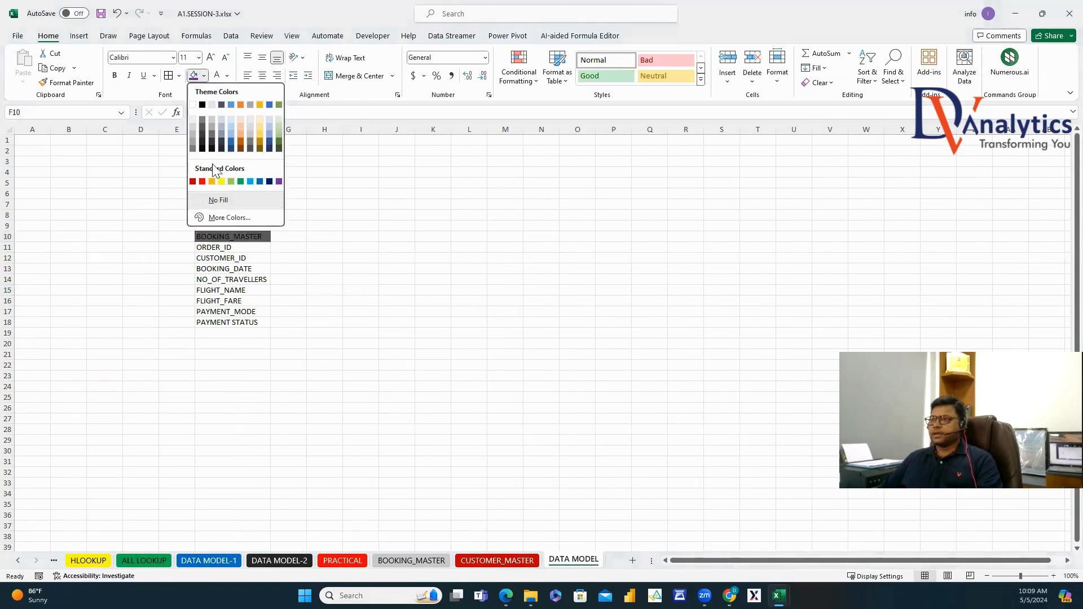
click(198, 181)
click(114, 76)
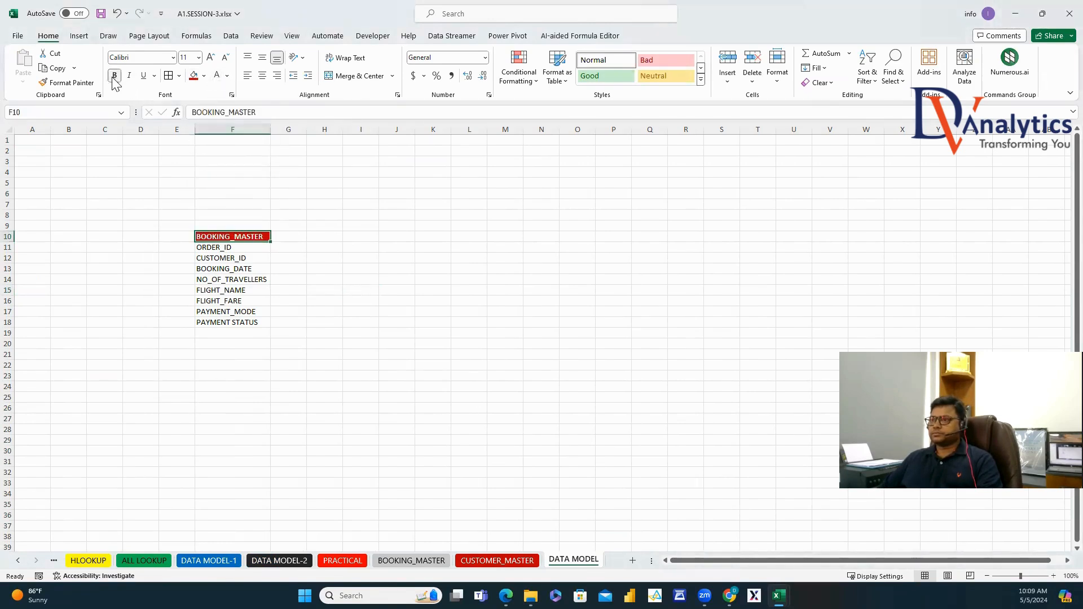
click(491, 562)
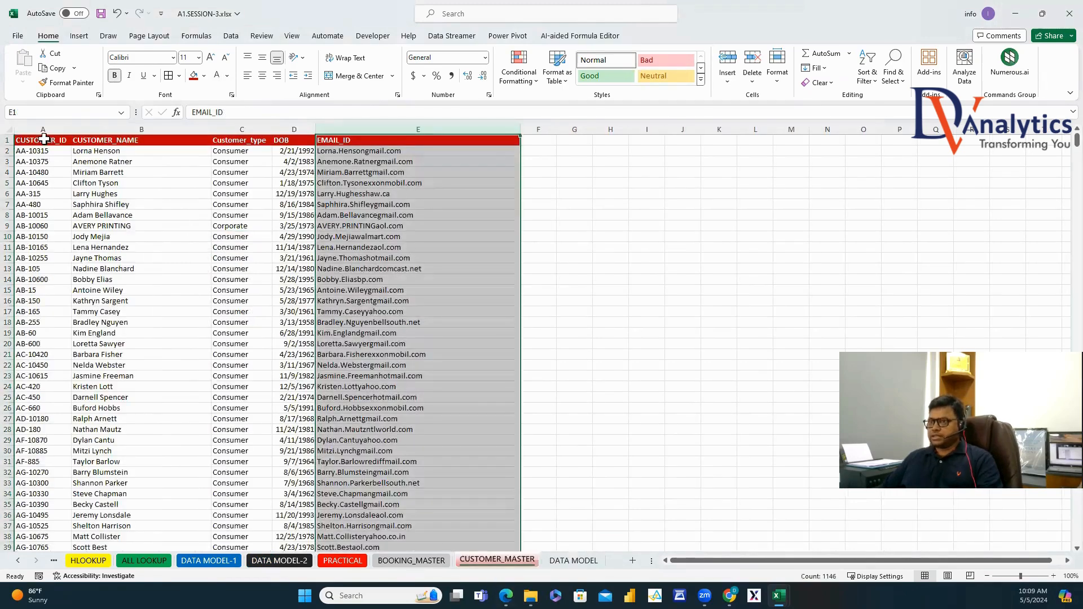
Copy the CUSTOMER_MASTER headers A1:E1 and paste them as transposed values into I15:I19.
click(43, 139)
key(ctrl+shift+Right)
key(ctrl+c)
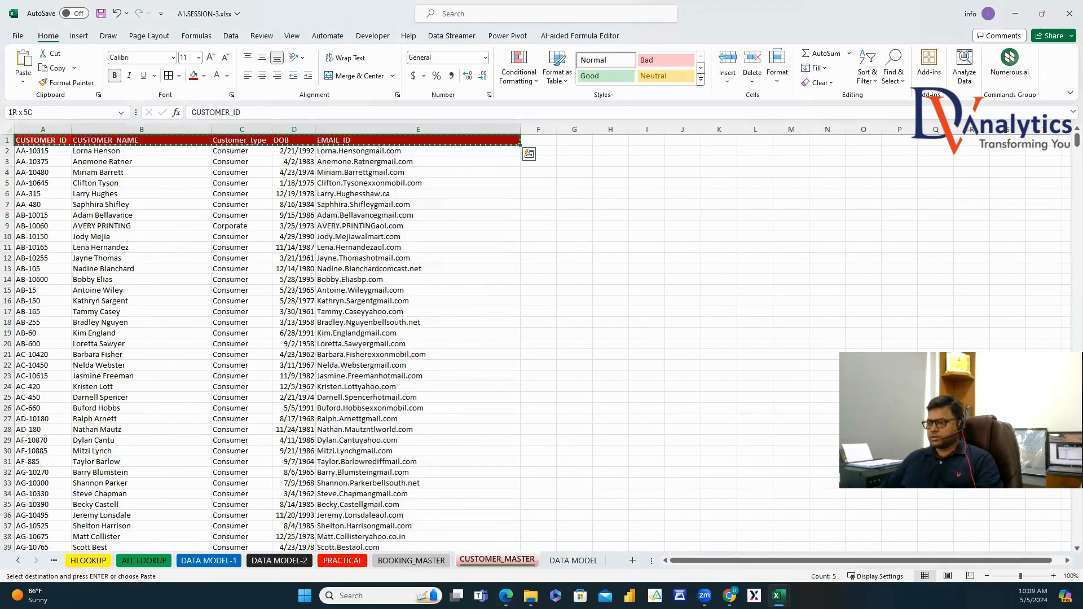
click(572, 561)
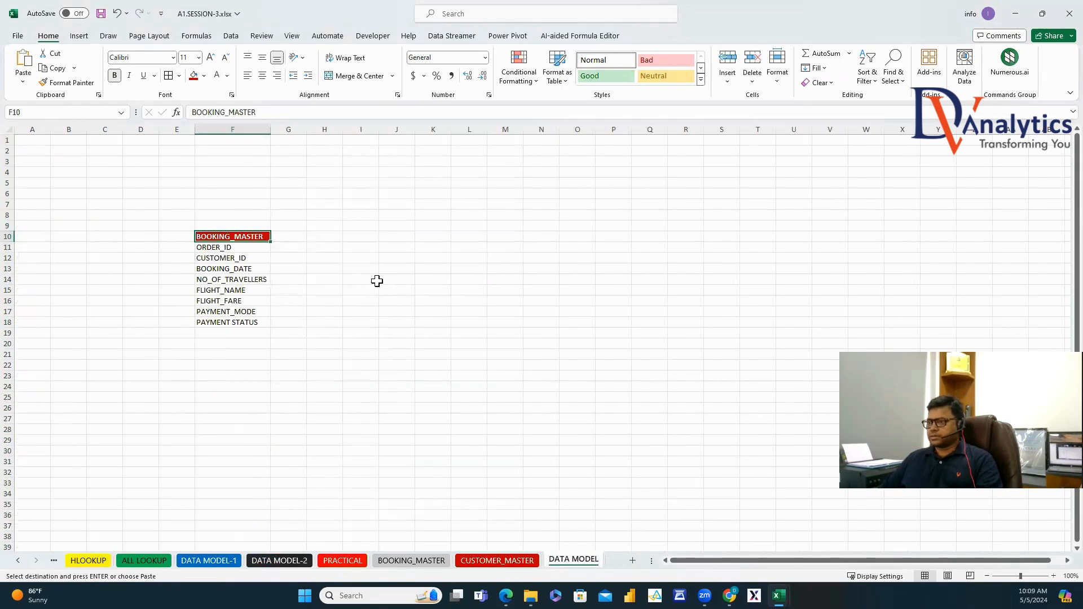
click(367, 289)
right_click(367, 289)
click(412, 308)
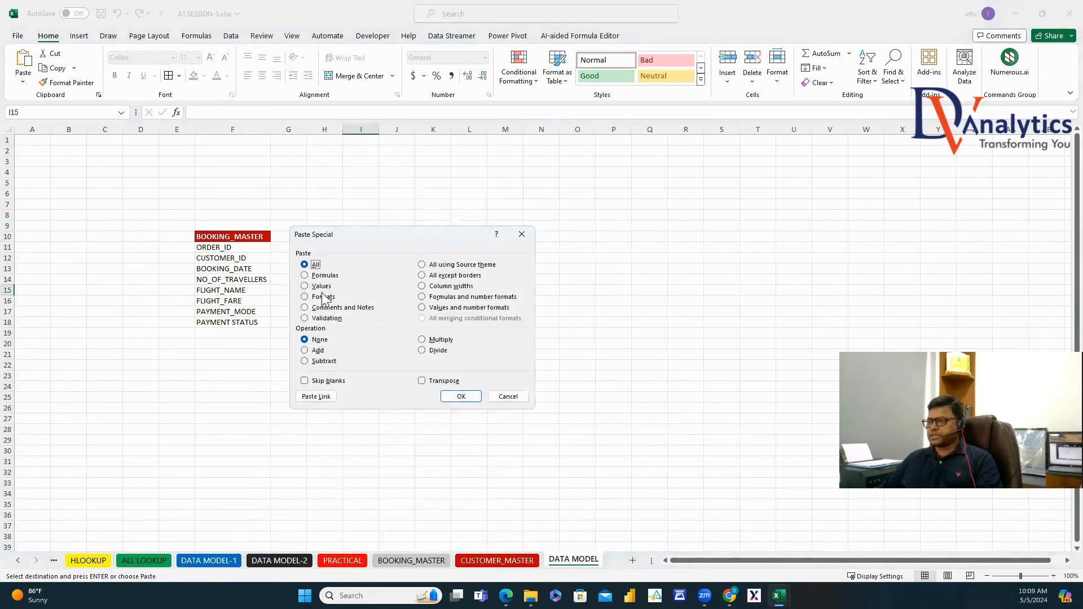
click(321, 287)
click(422, 381)
click(460, 396)
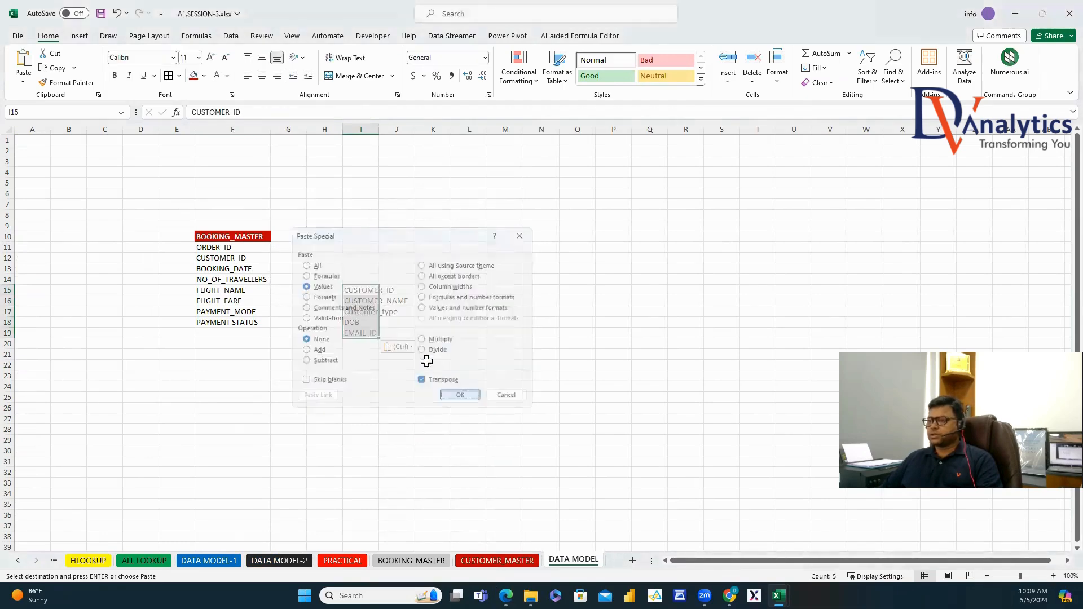
Put the CUSTOMER_MASTER title in I14, copy F10's red bold format onto it, and autofit column I.
click(370, 278)
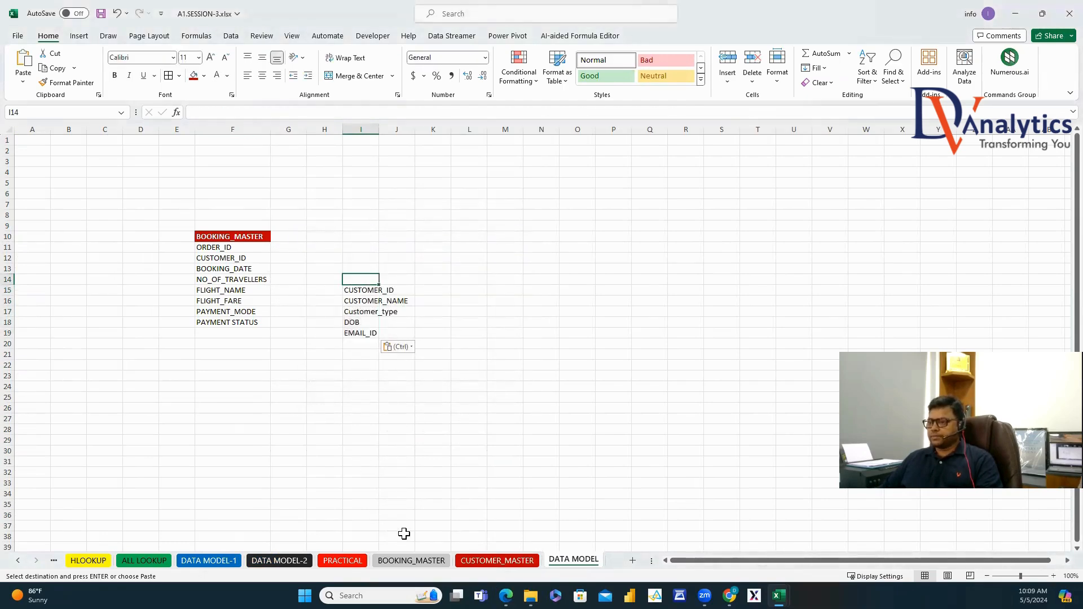
right_click(475, 557)
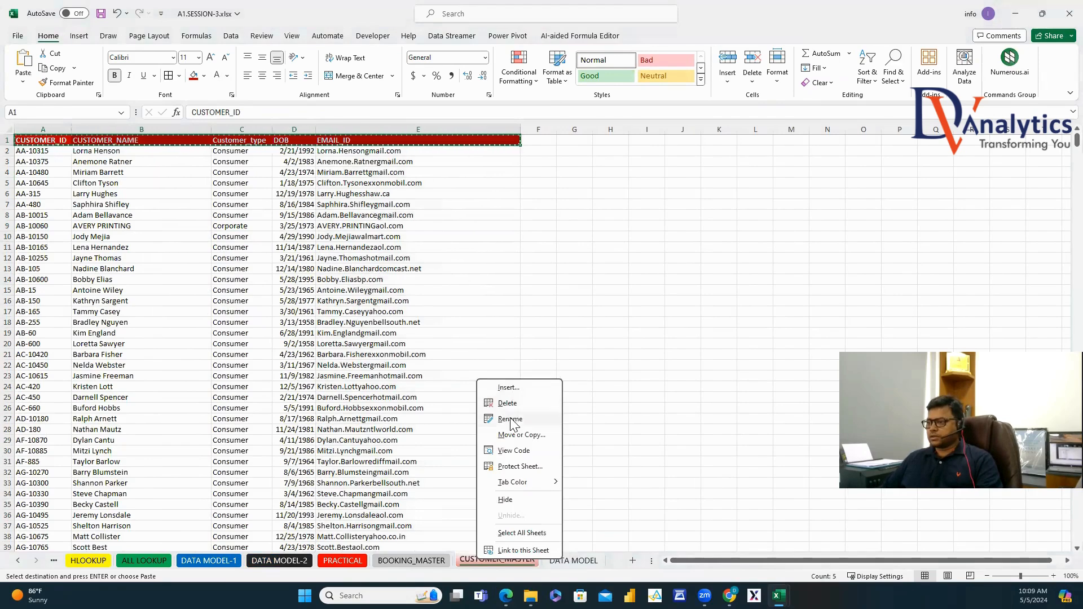
key(Escape)
key(Escape)
click(573, 560)
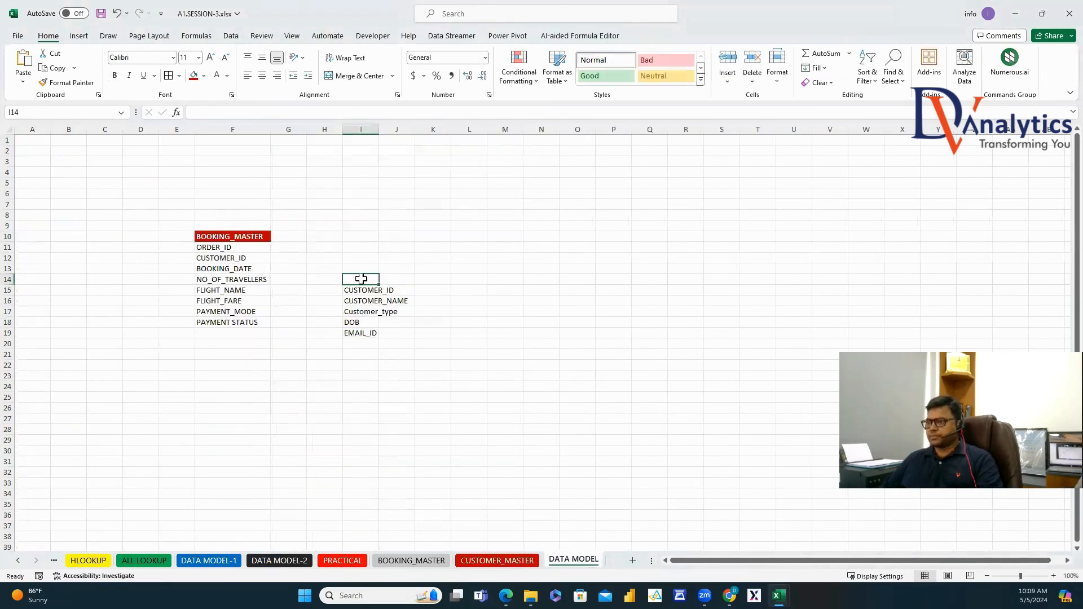
key(ctrl+v)
click(228, 238)
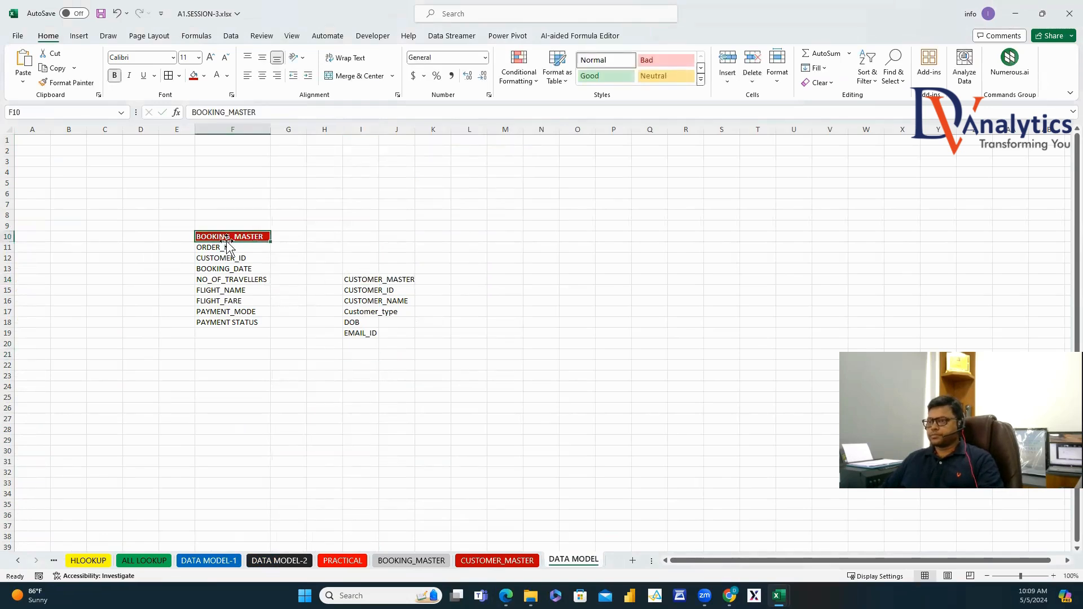
click(81, 84)
click(359, 280)
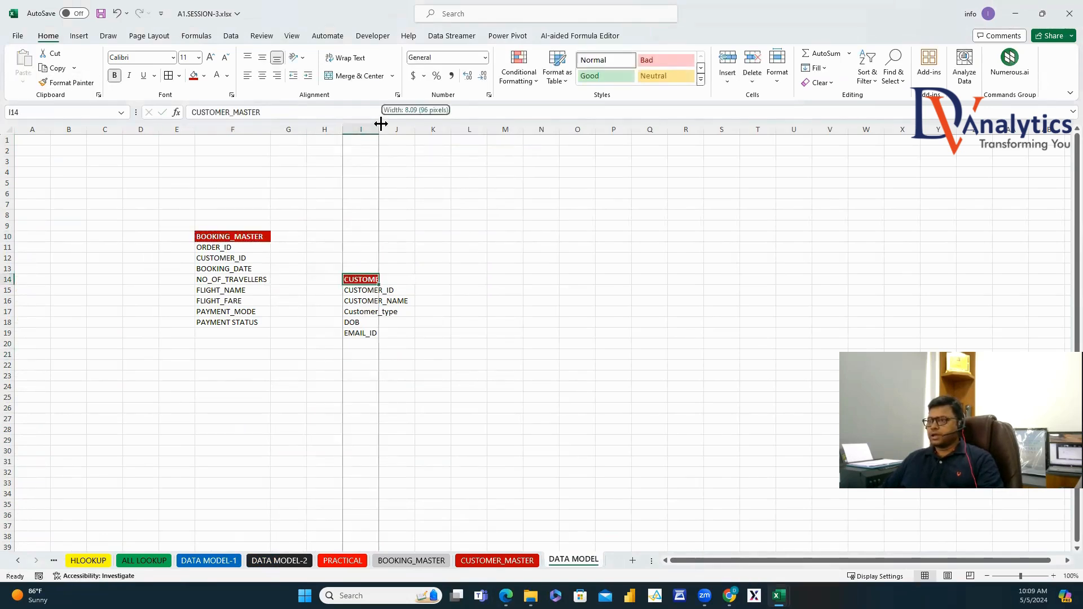
double_click(379, 128)
click(80, 37)
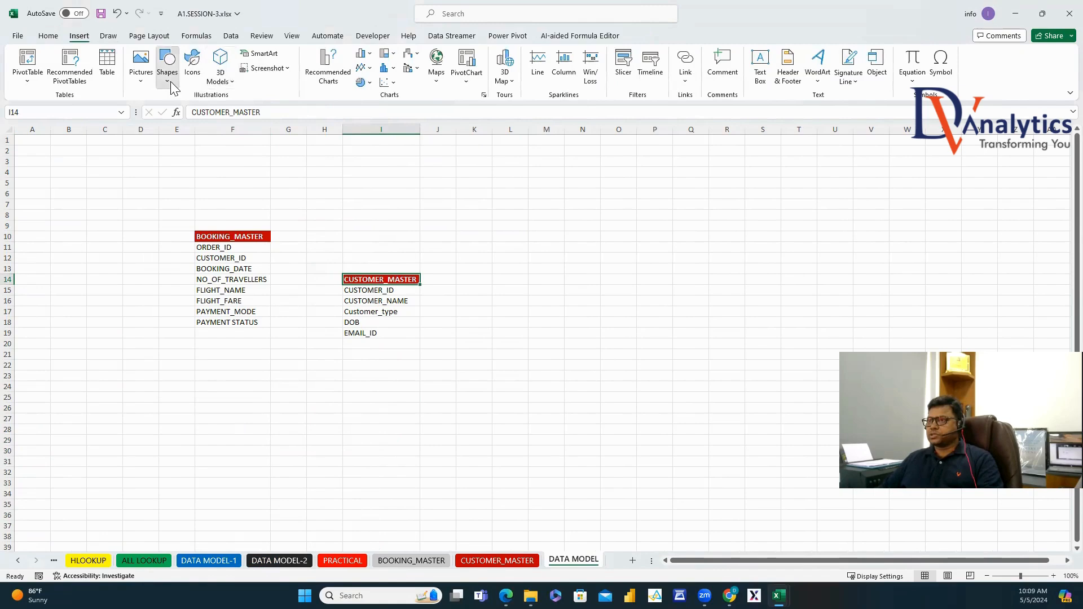
Draw an arrow connector from CUSTOMER_ID in F12 to I15, styled thick, red and square-dot dashed.
click(167, 64)
click(186, 111)
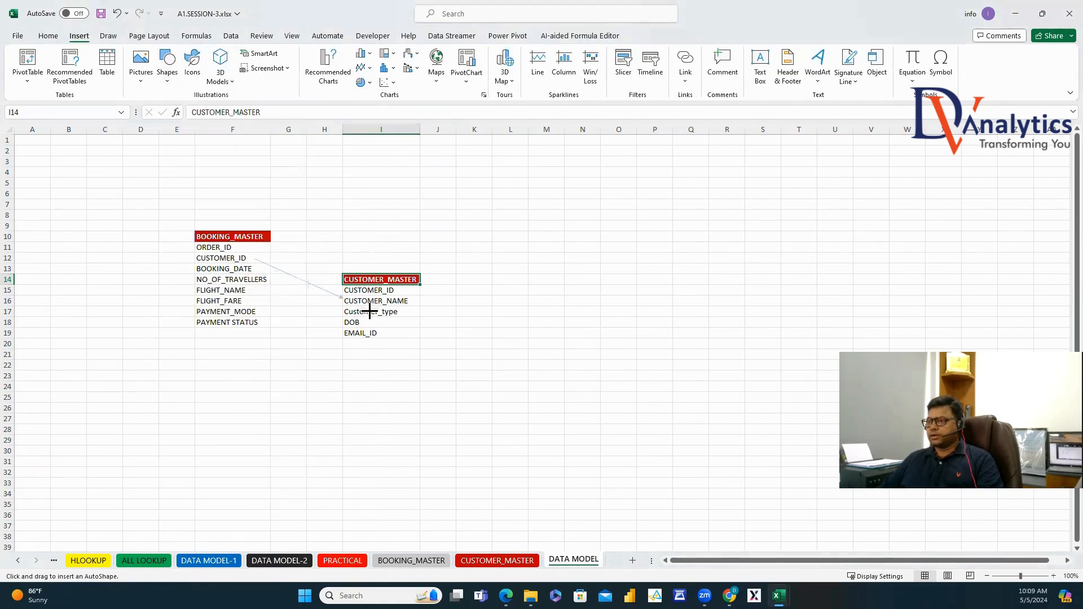
drag(342, 291, 337, 289)
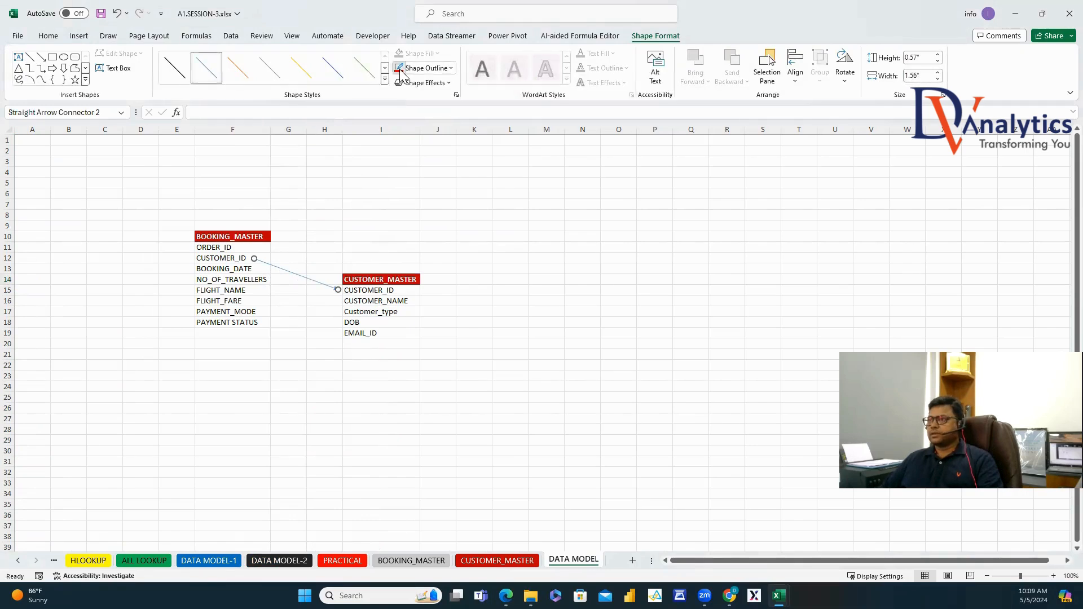
click(401, 72)
mouse_move(451, 254)
click(536, 330)
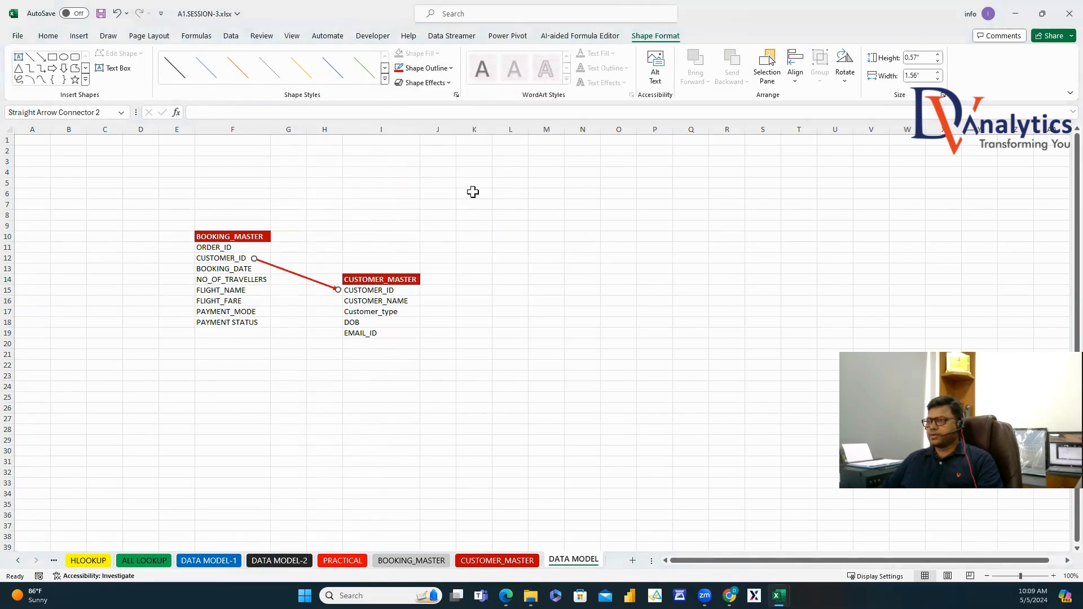
click(427, 68)
mouse_move(437, 280)
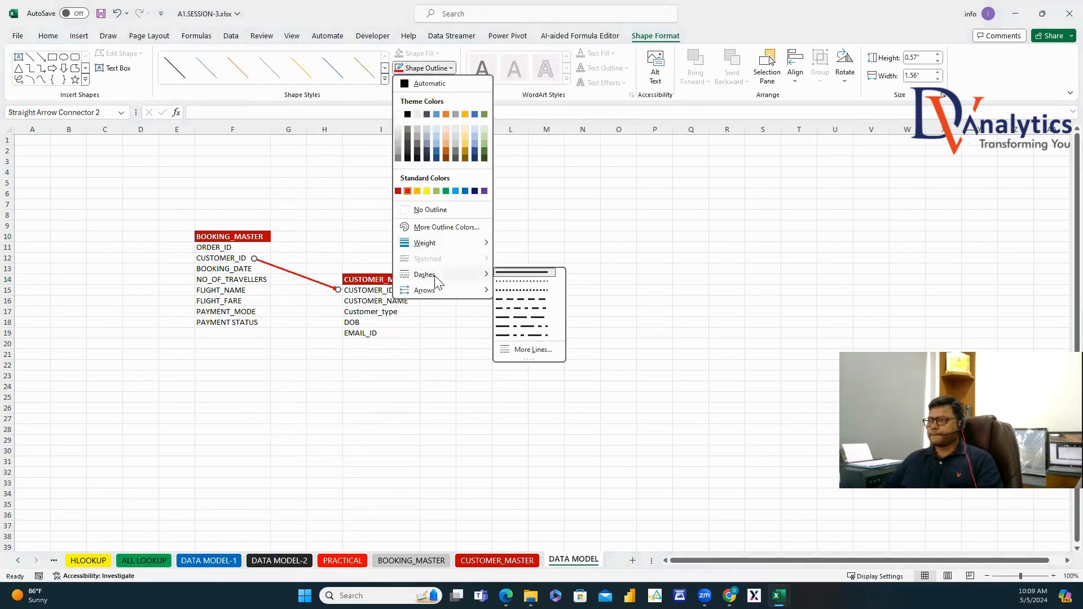
click(506, 290)
key(Escape)
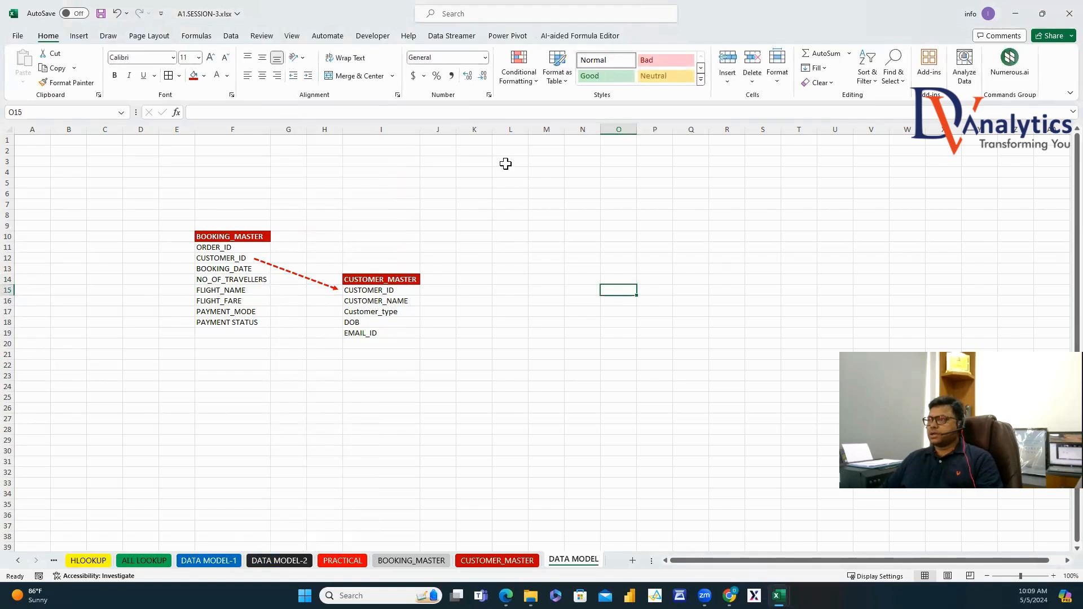
click(506, 163)
Enter the OUTPUT label, then copy the BOOKING_MASTER title to N3 and its field names to O3:O10.
text(OUTPUT)
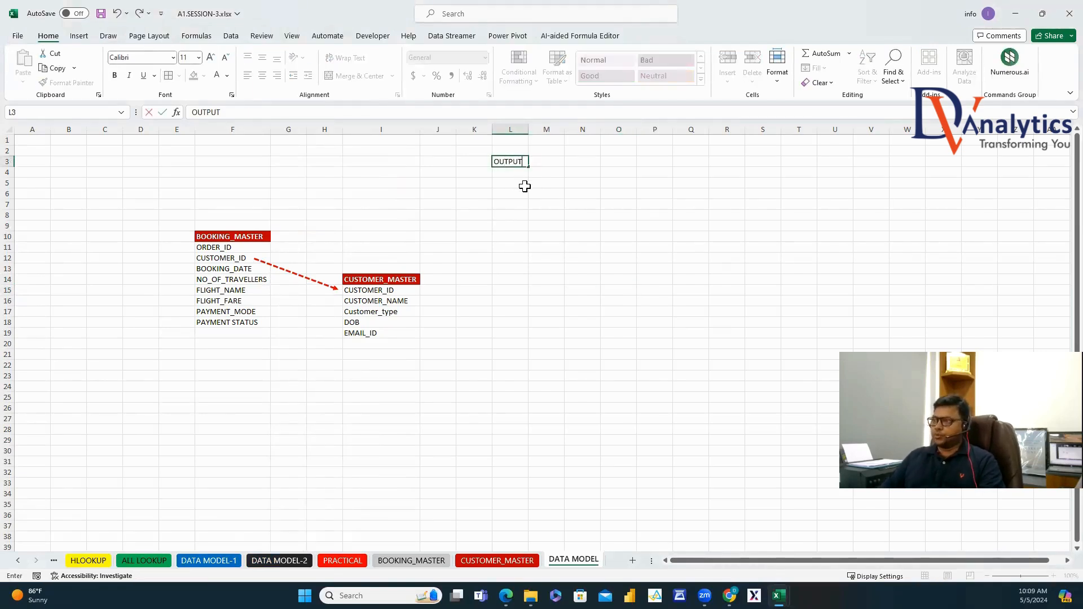
key(Return)
click(248, 238)
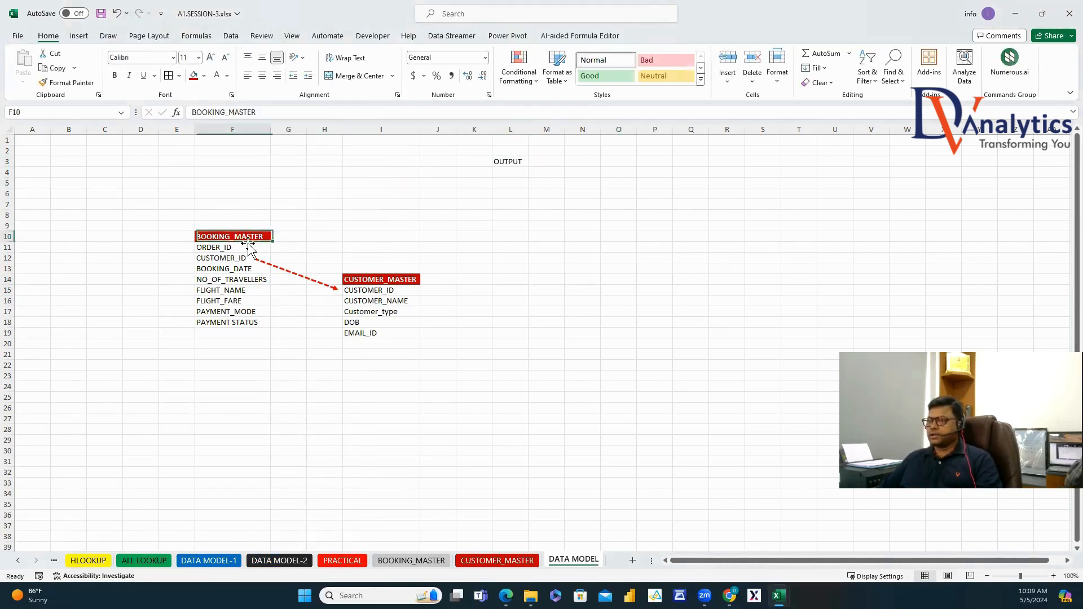
key(ctrl+c)
click(567, 163)
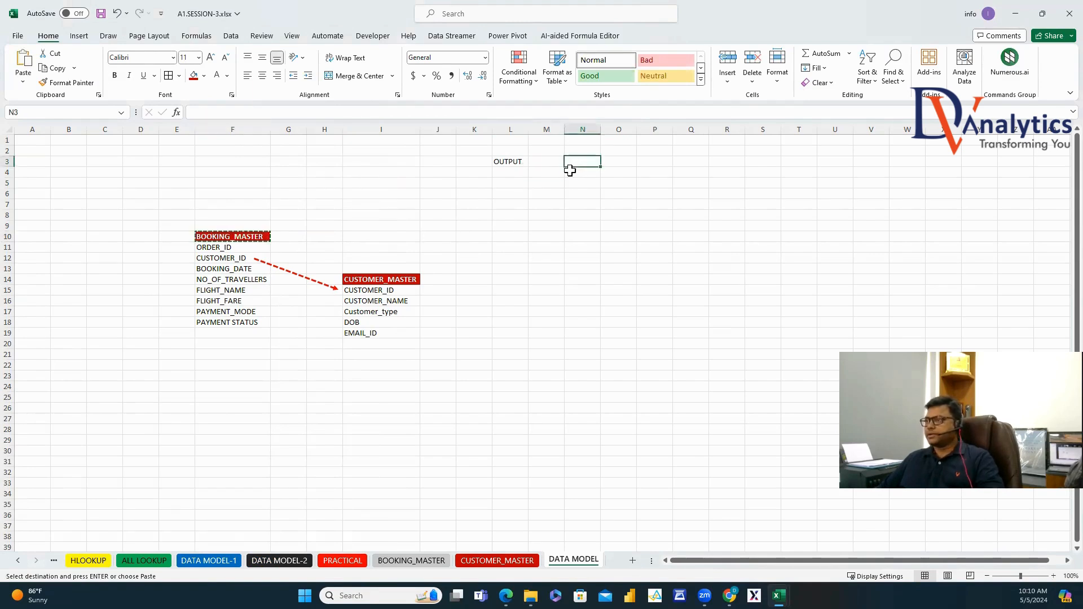
key(ctrl+v)
drag(245, 251, 250, 323)
key(ctrl+c)
click(654, 158)
key(ctrl+v)
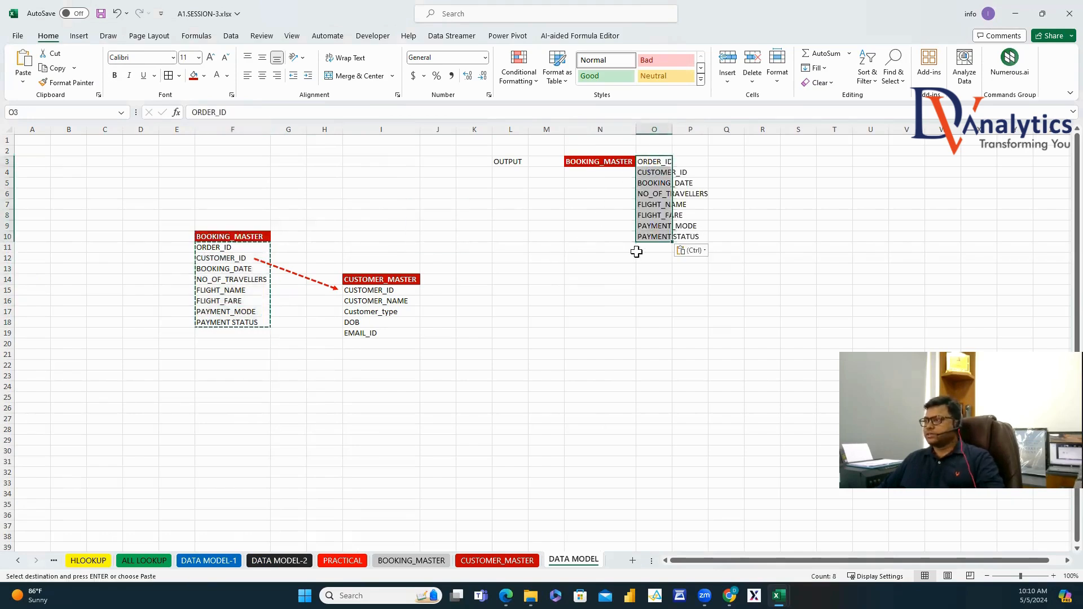
Copy the CUSTOMER_MASTER title to N11 and its four fields after CUSTOMER_ID to O11:O14.
click(595, 264)
click(420, 279)
key(ctrl+c)
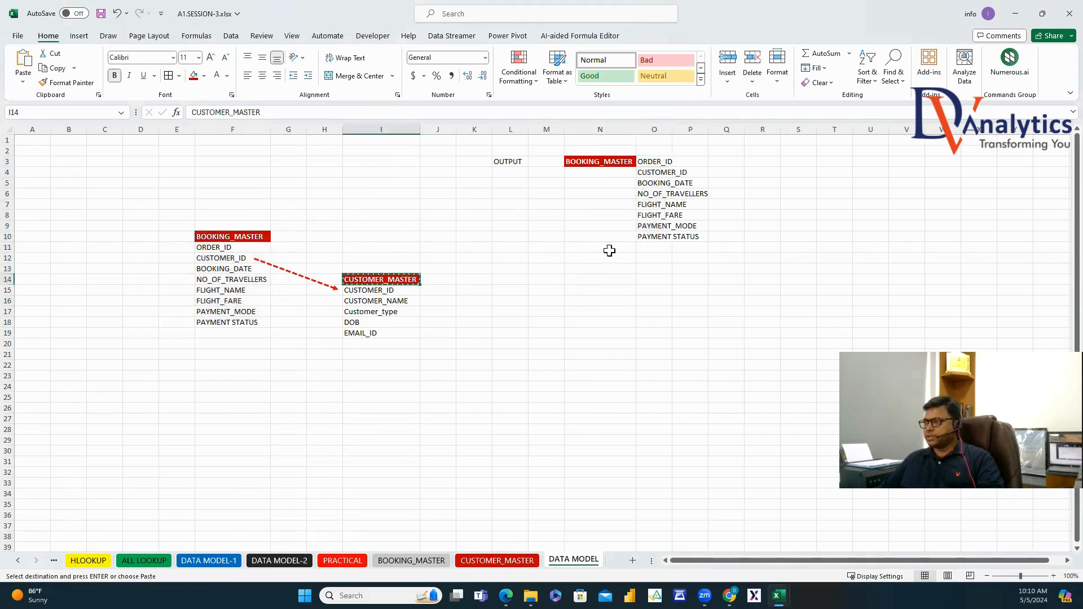
click(603, 248)
key(ctrl+v)
drag(391, 303, 395, 333)
key(ctrl+c)
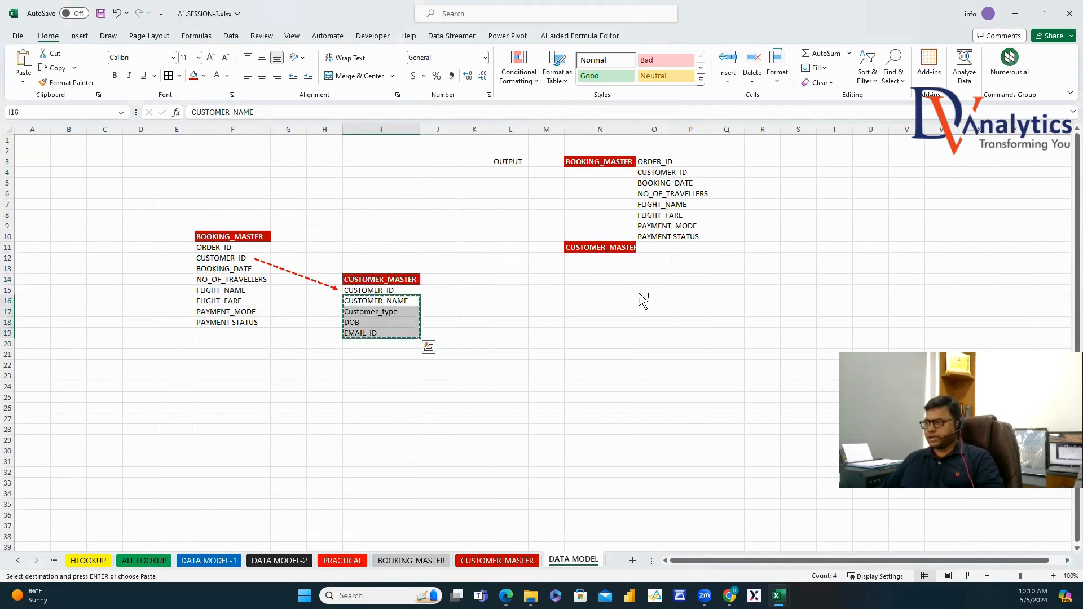
click(665, 248)
key(ctrl+v)
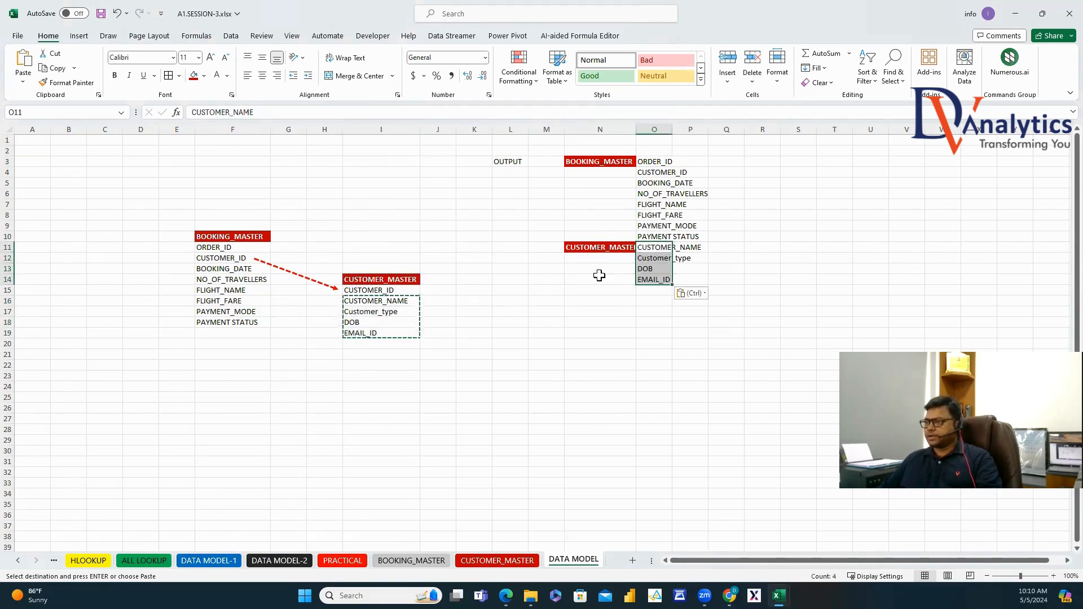
Insert the copied customer block N11:O14 at rows 5-8, right after CUSTOMER_ID.
drag(599, 248, 655, 279)
key(ctrl+c)
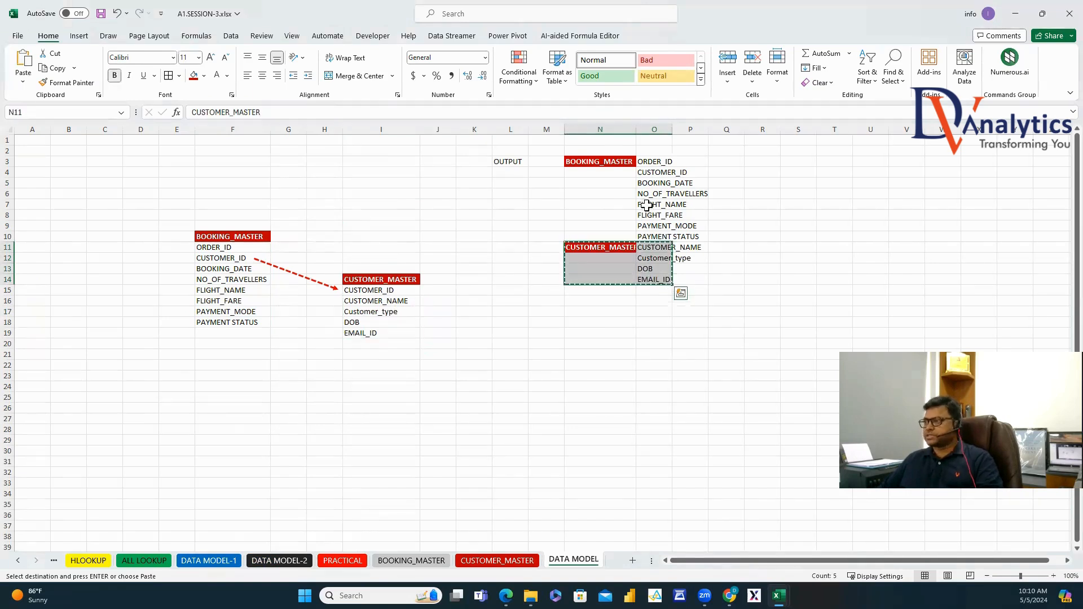
drag(599, 183, 655, 215)
right_click(621, 185)
click(674, 310)
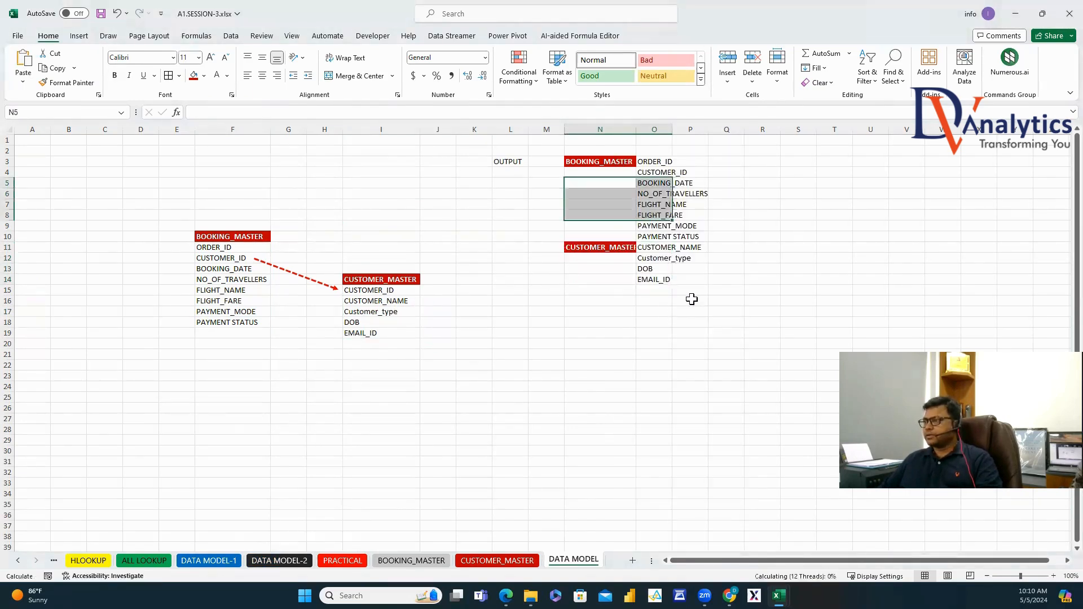
Make the customer field names in O5:O8 red and bold, and autofit column O.
drag(654, 186, 654, 215)
click(227, 76)
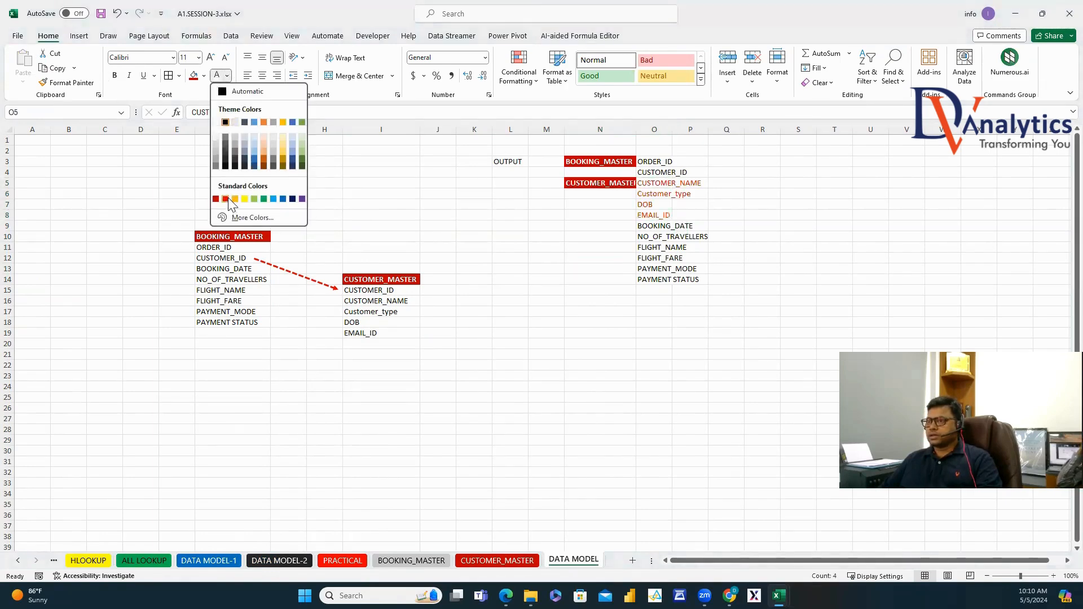
click(225, 198)
click(115, 75)
click(720, 224)
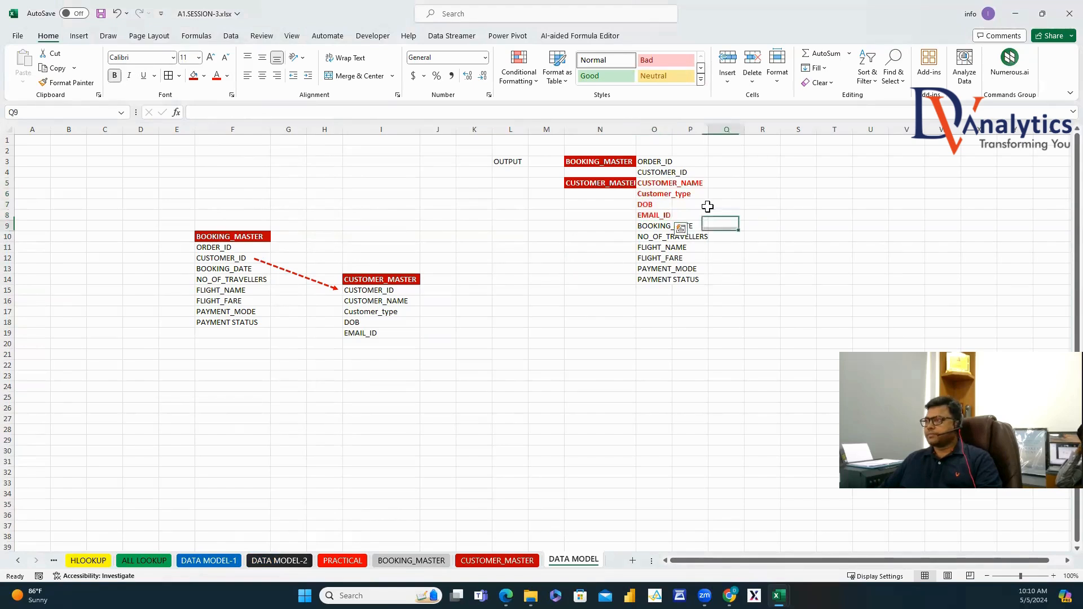
double_click(673, 129)
Type 'DATA MODEL OUTPUT' in R3, move it into L3, and autofit column L.
click(798, 162)
text(DATA )
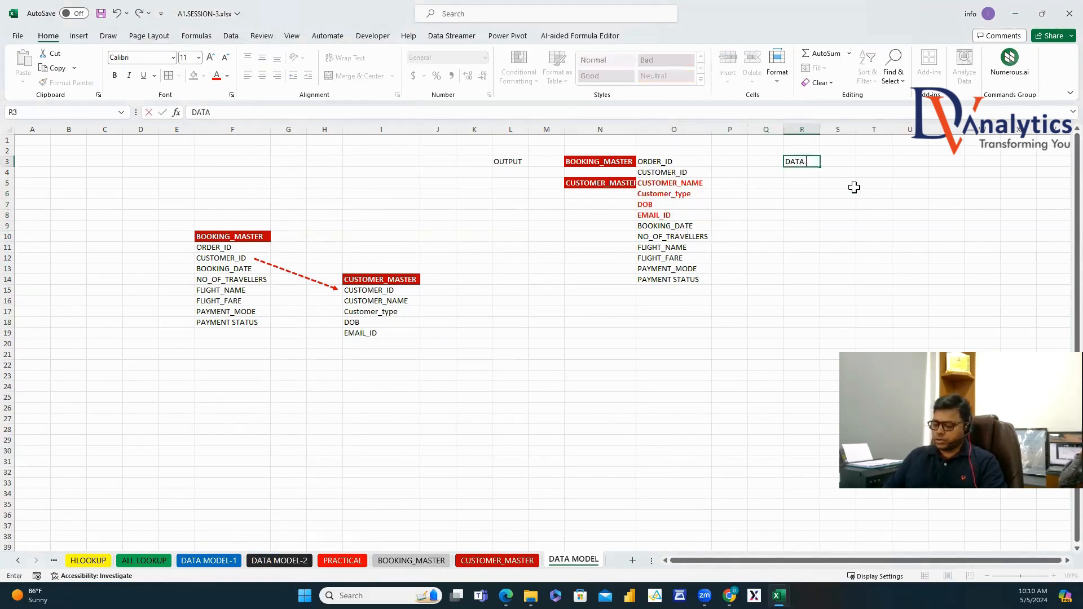
text(MODEL OUTPU)
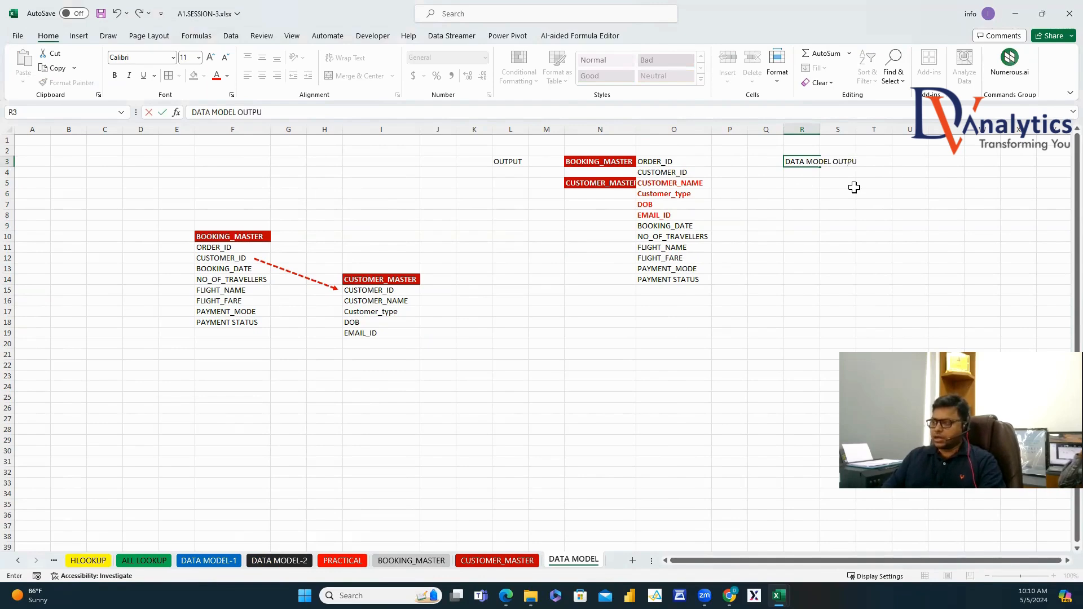
text(T)
click(854, 187)
double_click(820, 129)
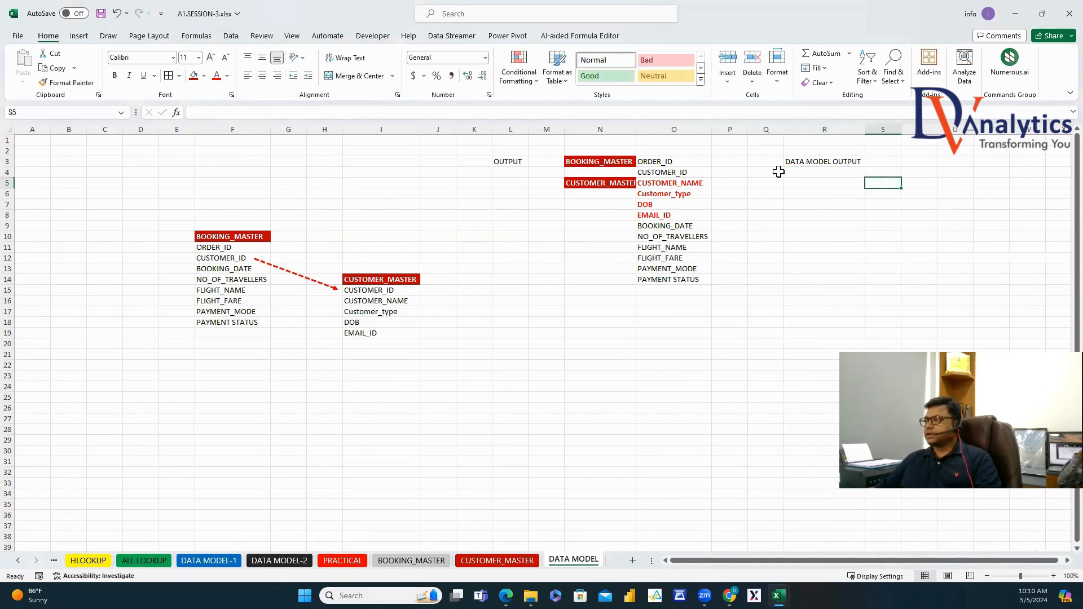
click(797, 163)
key(ctrl+c)
click(504, 160)
key(Return)
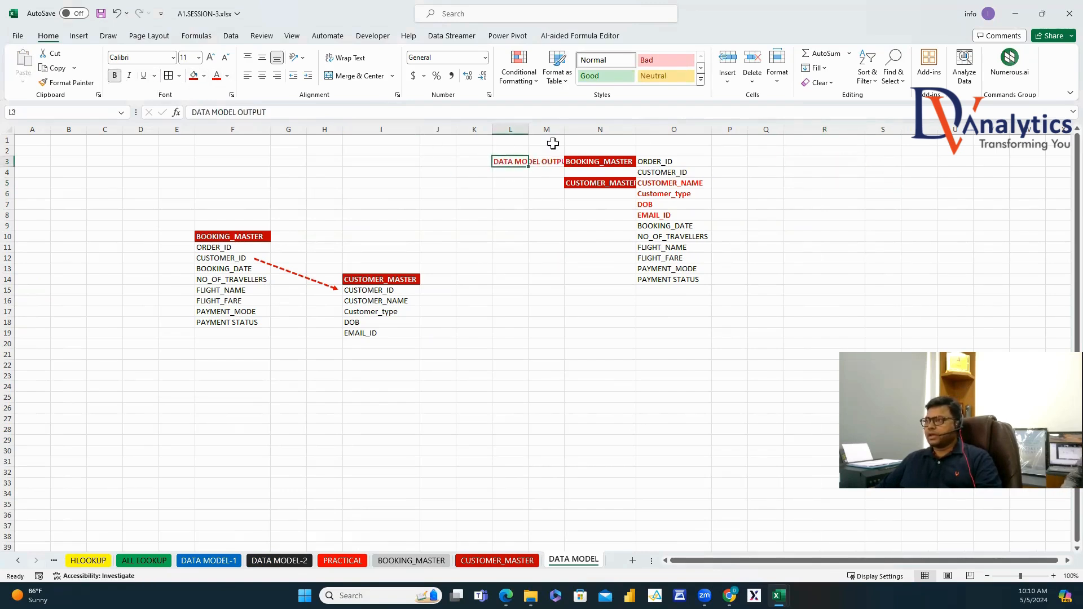
double_click(529, 129)
click(878, 228)
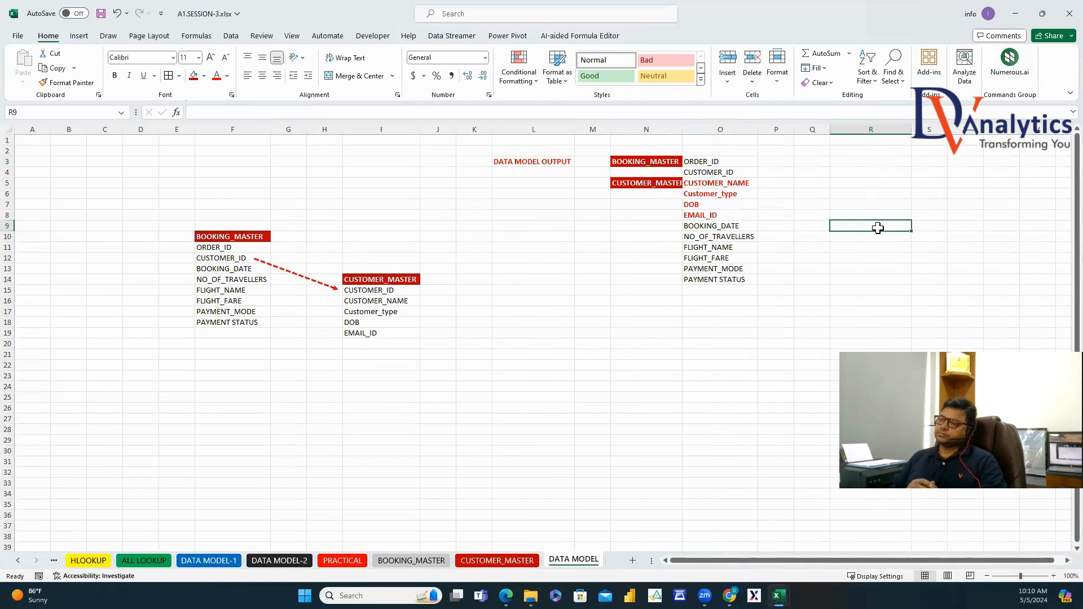
click(633, 561)
Rename the new sheet to DATA MODEL OUTPUT.
click(36, 561)
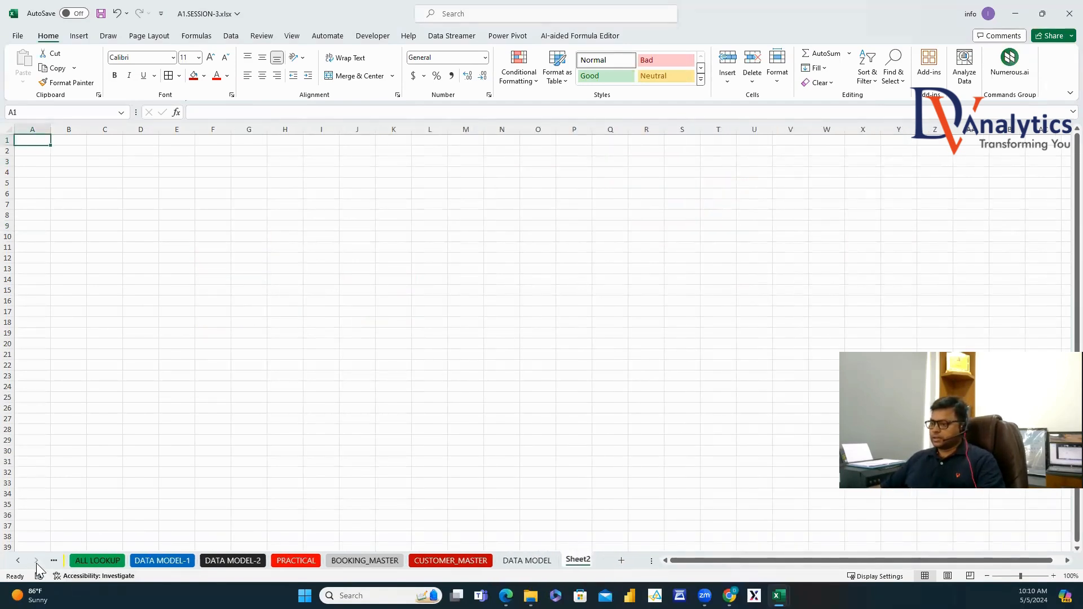
right_click(570, 565)
click(607, 426)
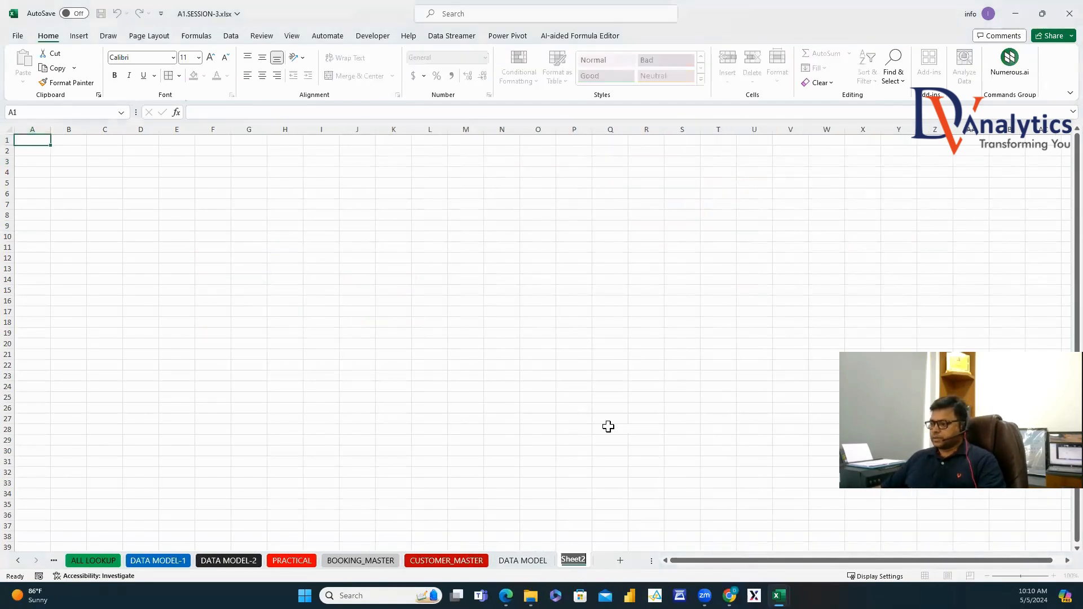
text(DATA M)
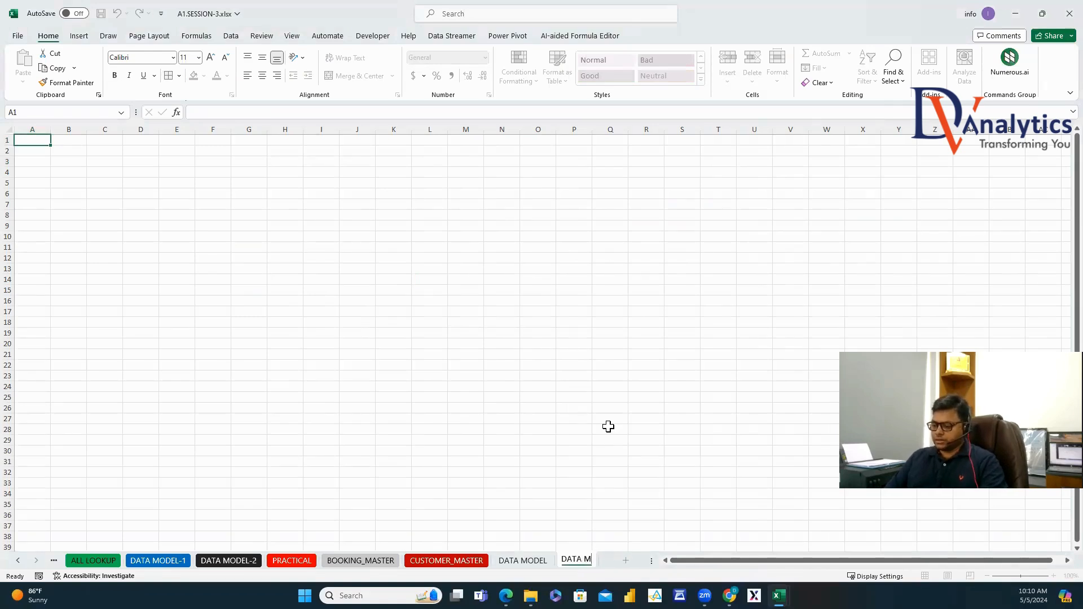
text(ODEL)
key(Return)
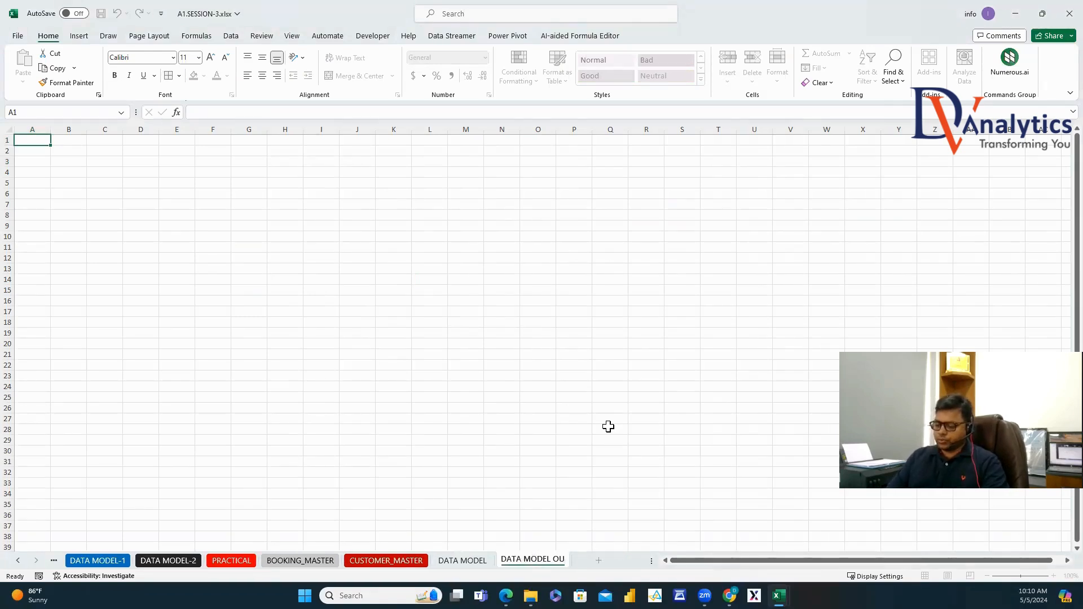
click(608, 426)
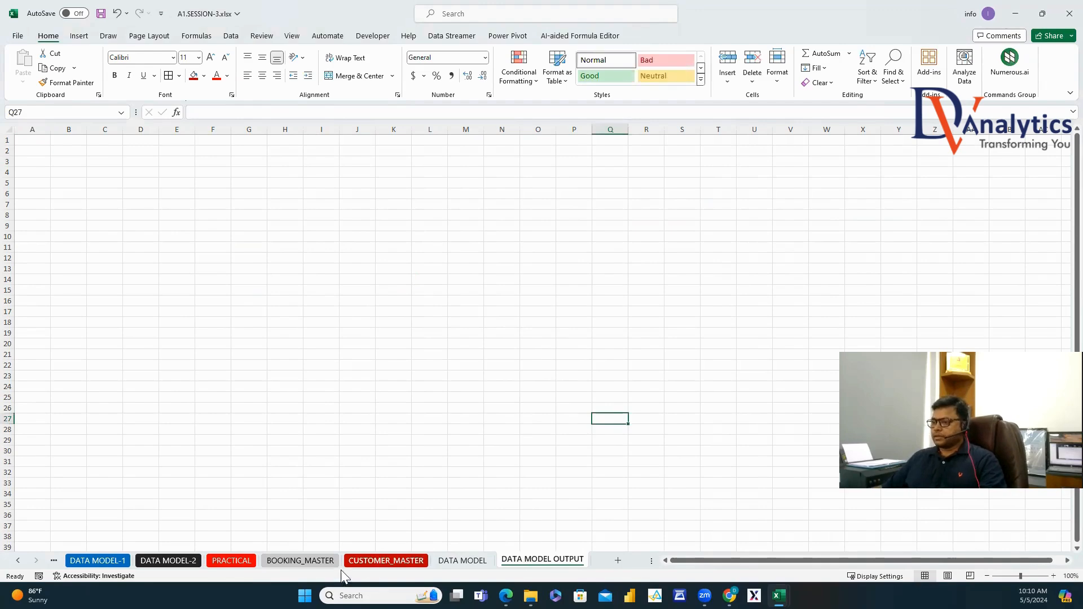
Copy the whole BOOKING_MASTER table into the new sheet at A1.
click(300, 561)
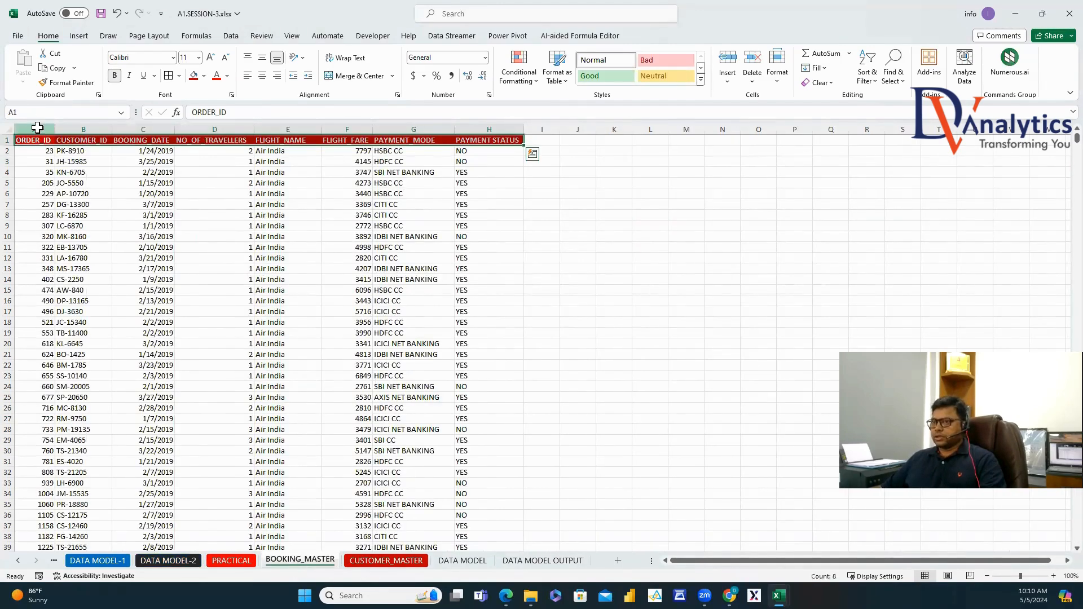
key(ctrl+shift+Down)
key(ctrl+c)
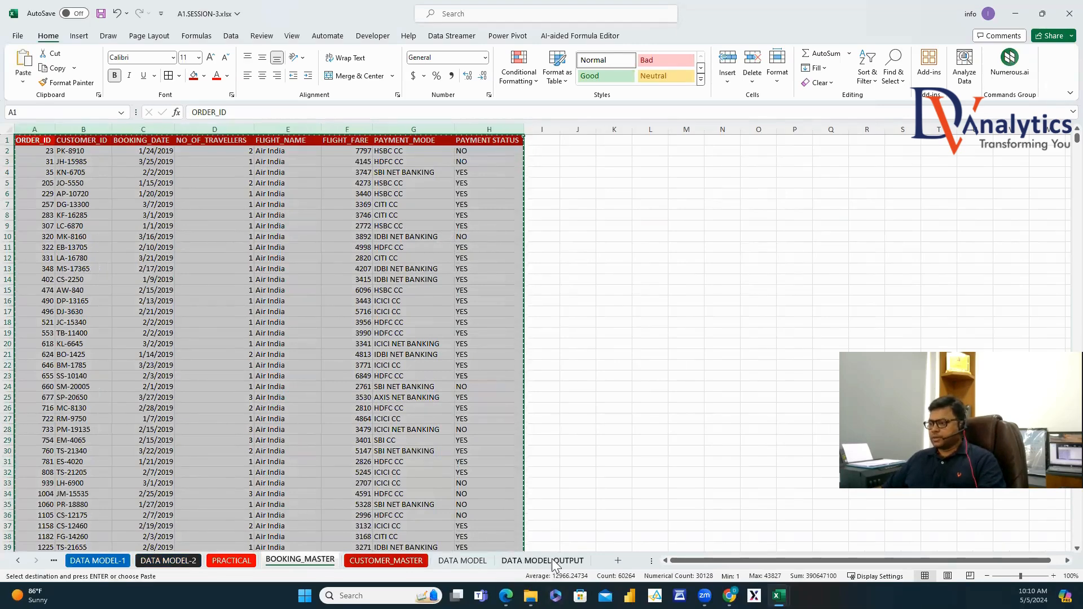
click(556, 562)
click(31, 128)
key(ctrl+v)
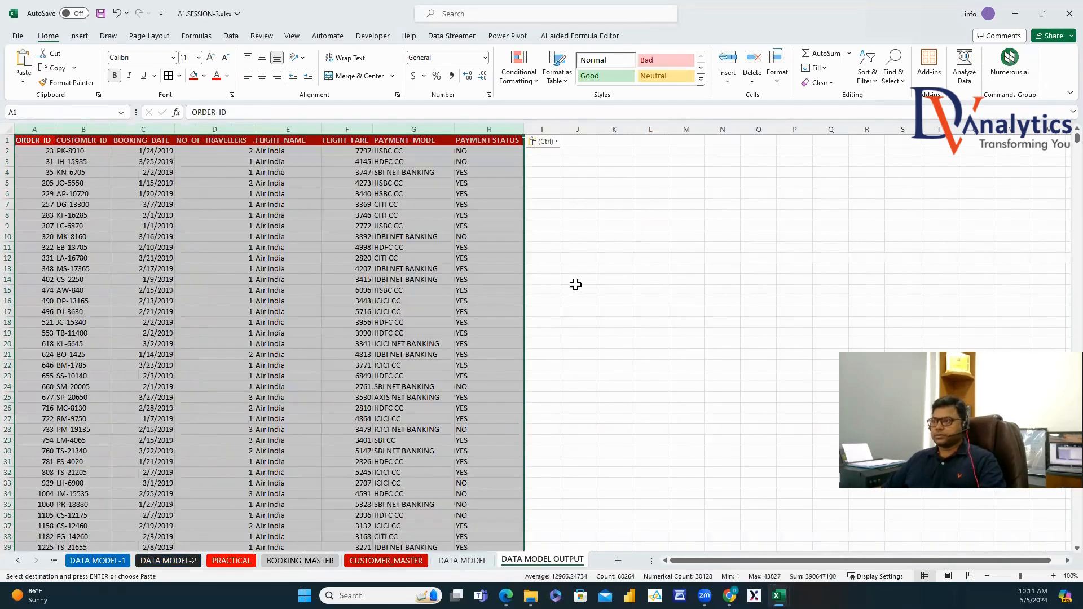
click(576, 280)
Copy the CUSTOMER_NAME through EMAIL_ID headers from CUSTOMER_MASTER into I1:L1.
click(418, 561)
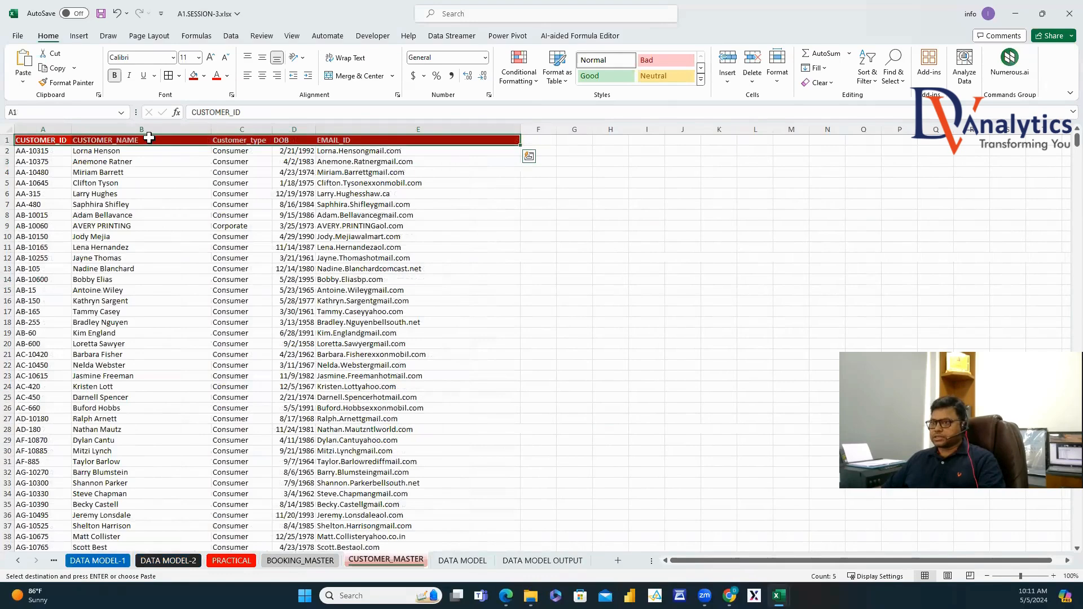
drag(145, 136, 344, 146)
key(ctrl+c)
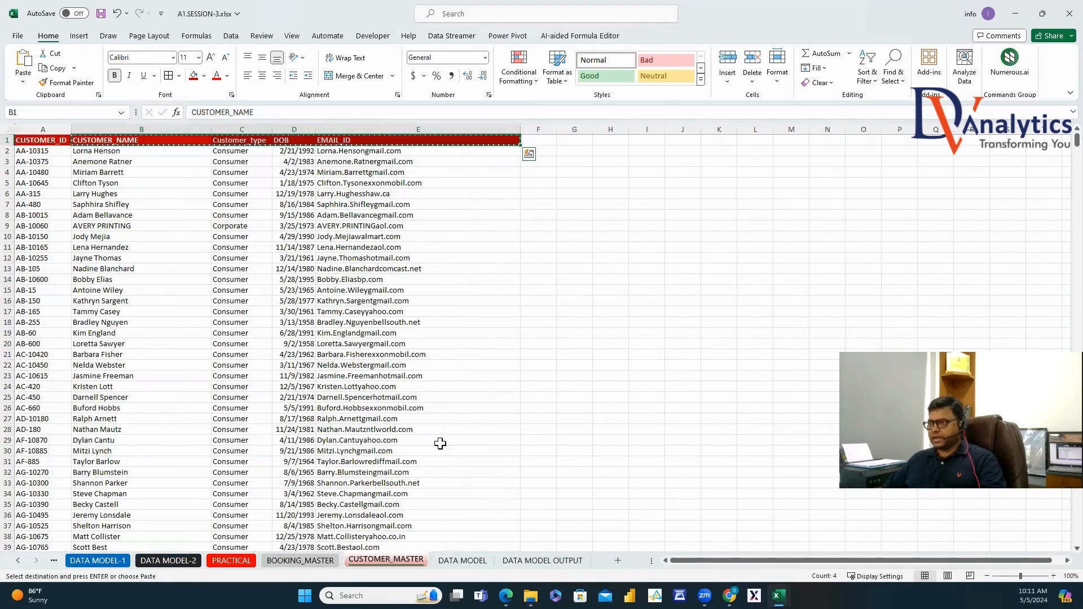
click(542, 560)
click(542, 139)
key(ctrl+v)
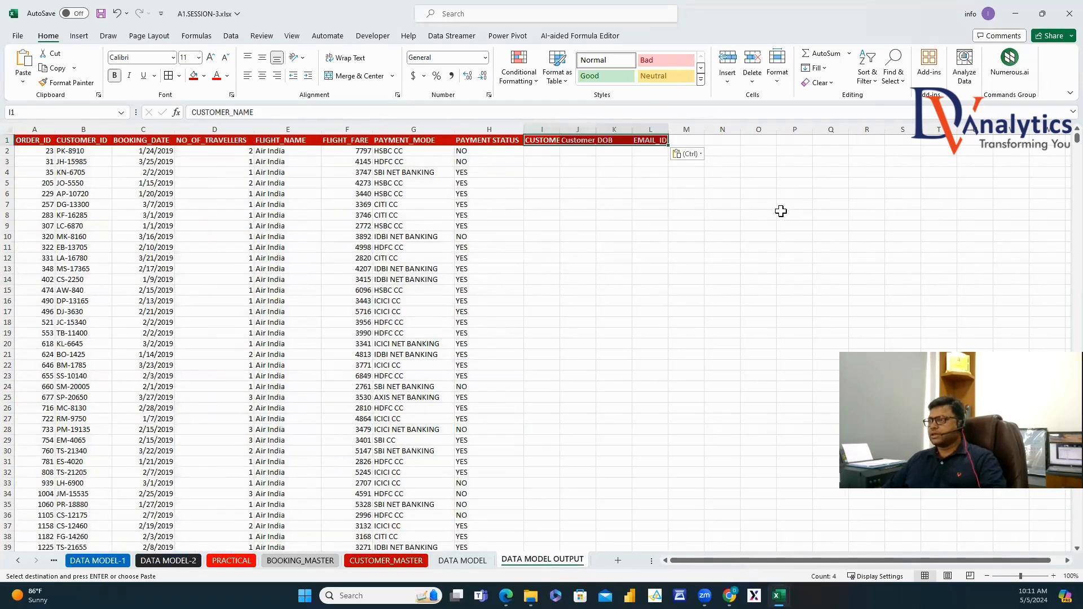
Autofit columns I:L, then cut them and insert them at column C after CUSTOMER_ID.
click(545, 125)
drag(545, 125, 651, 129)
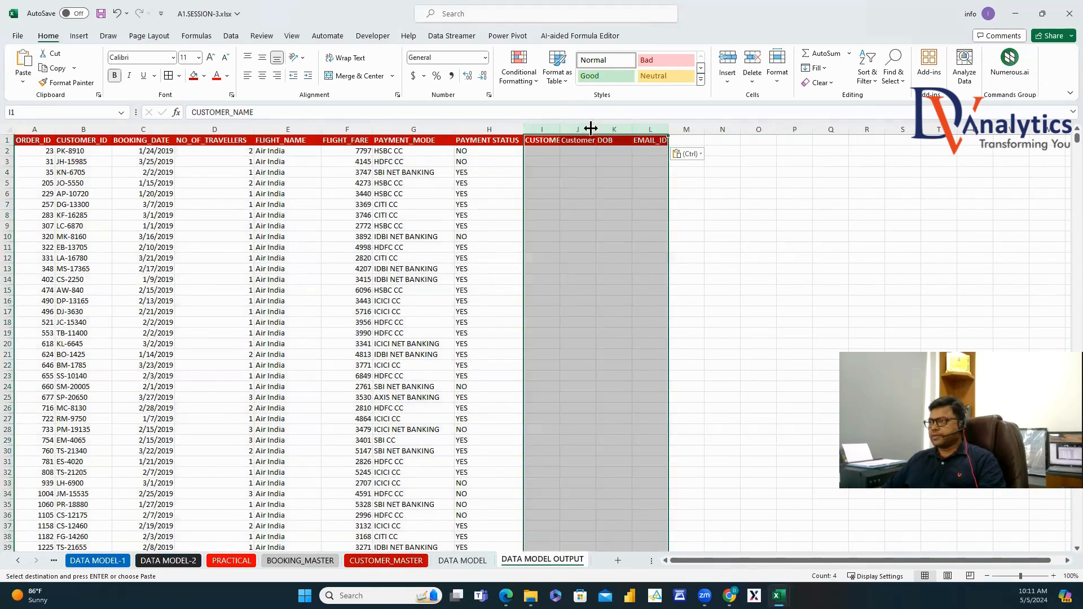
double_click(563, 125)
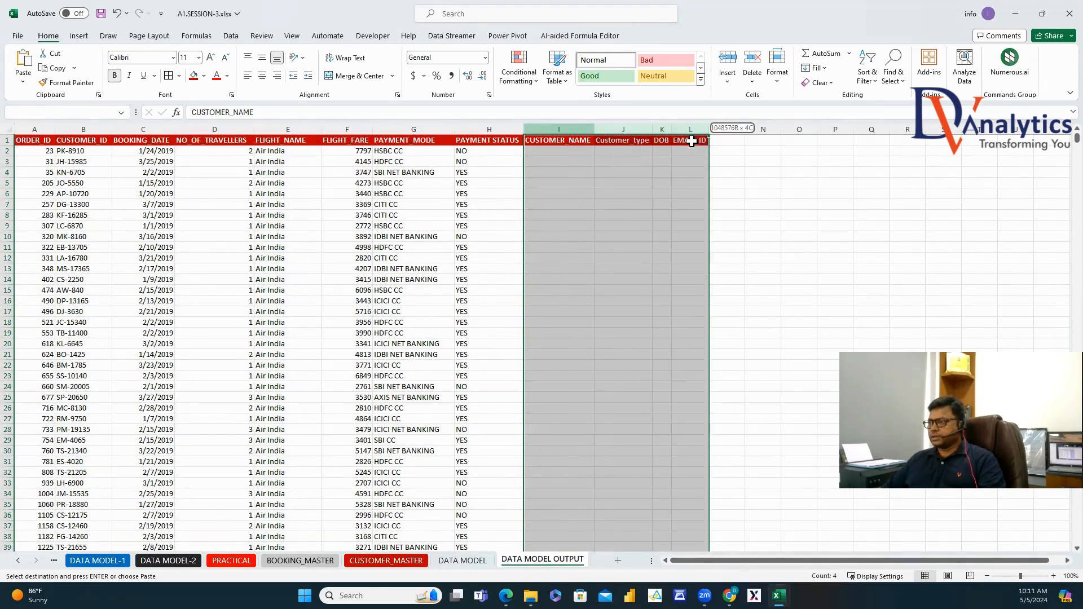
key(ctrl+x)
right_click(122, 129)
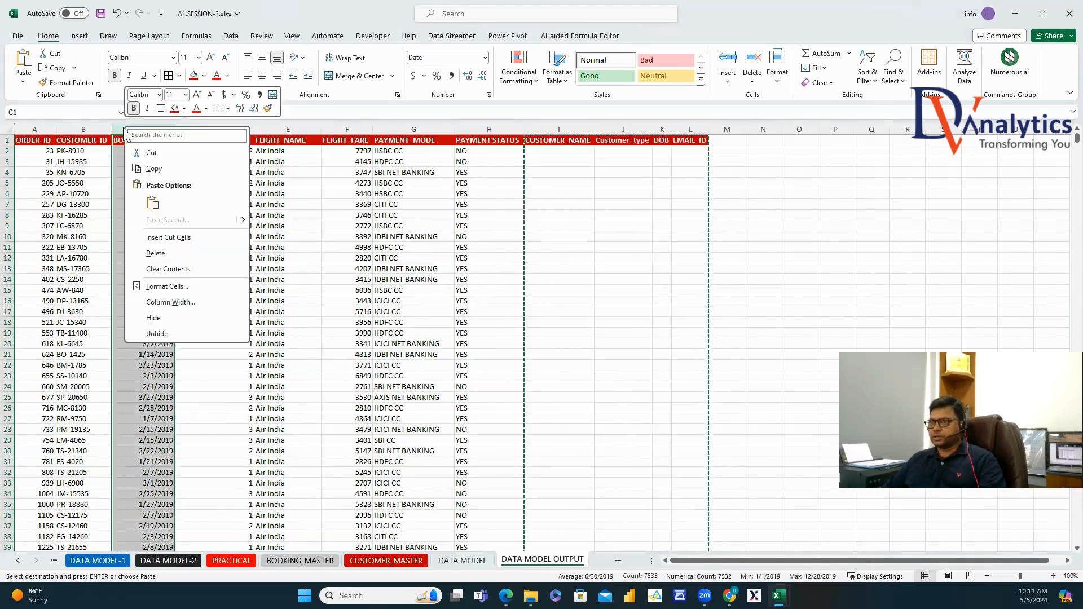
click(182, 238)
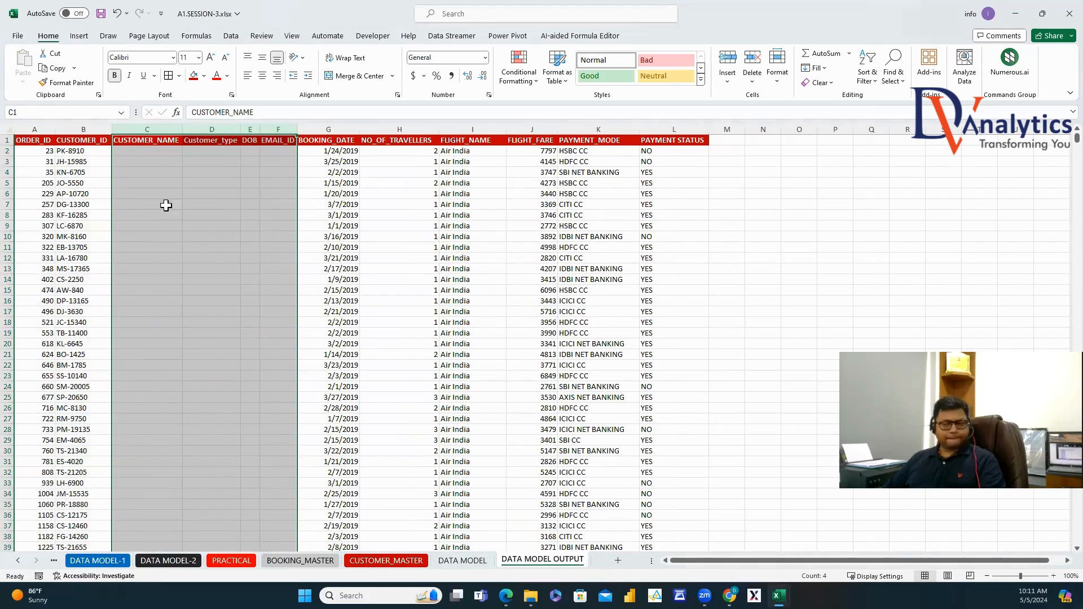
Enter =VLOOKUP(B2,CUSTOMER_MASTER!A:E,MATCH(C1,CUSTOMER_MASTER!A1:E1,0),0) in C2.
click(141, 153)
text(=VLO)
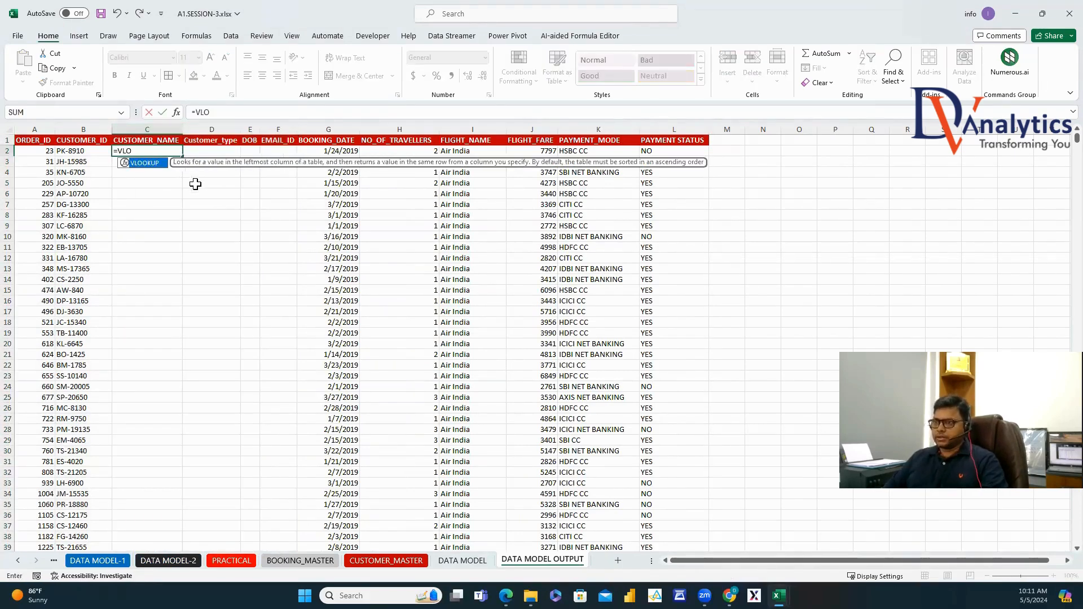
double_click(140, 164)
text(B2,)
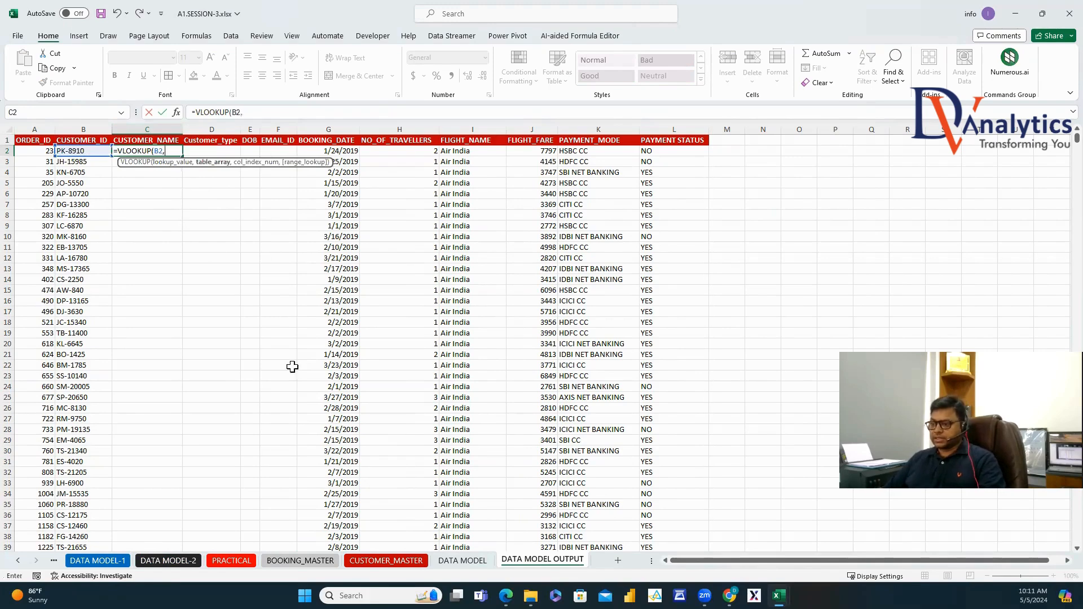
click(386, 560)
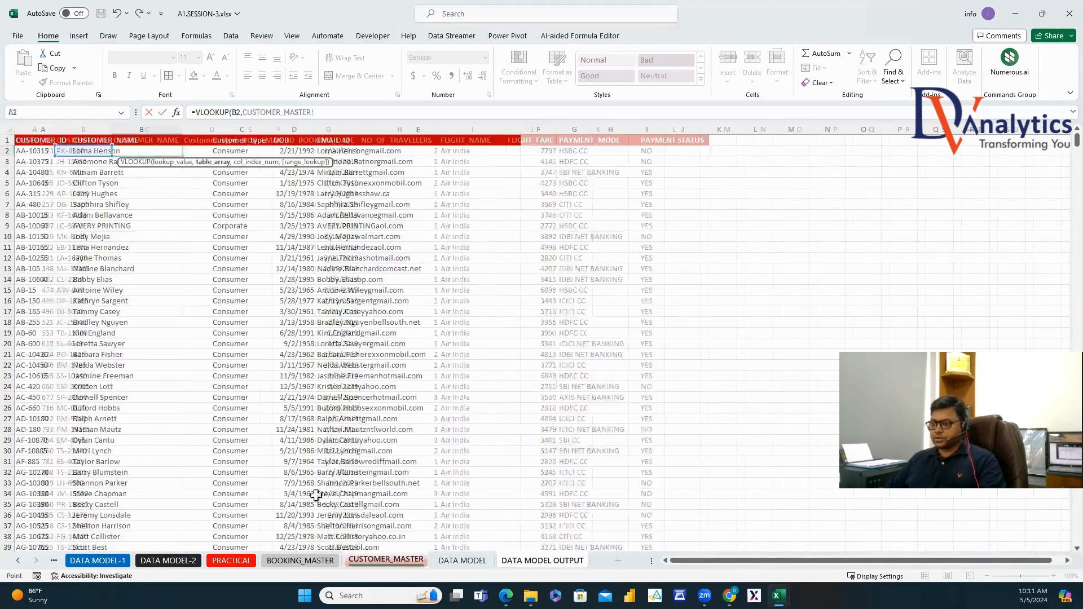
drag(39, 125, 418, 129)
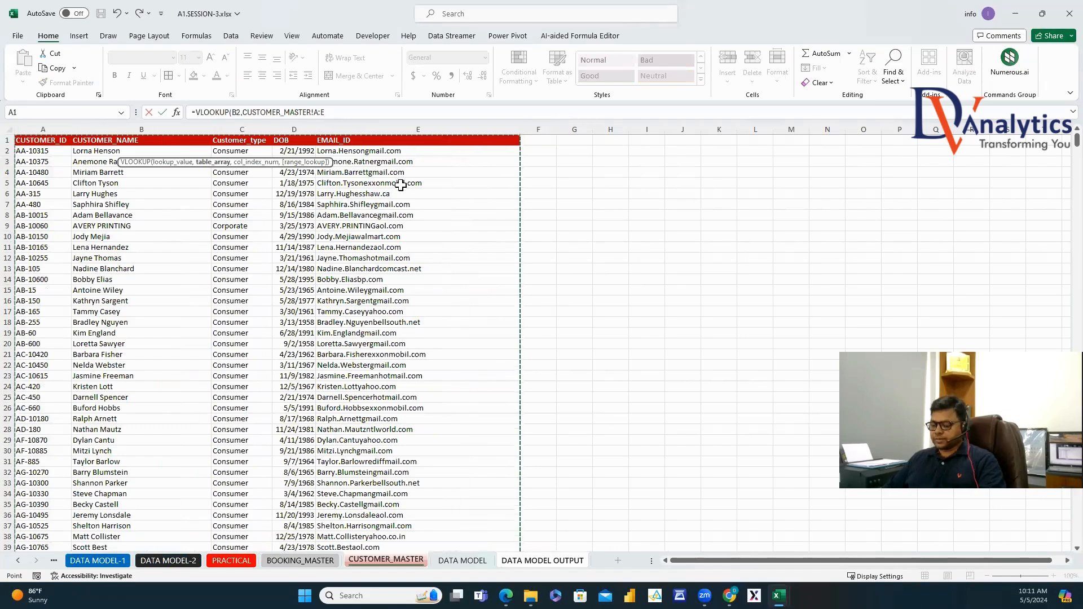
text(,MATCH()
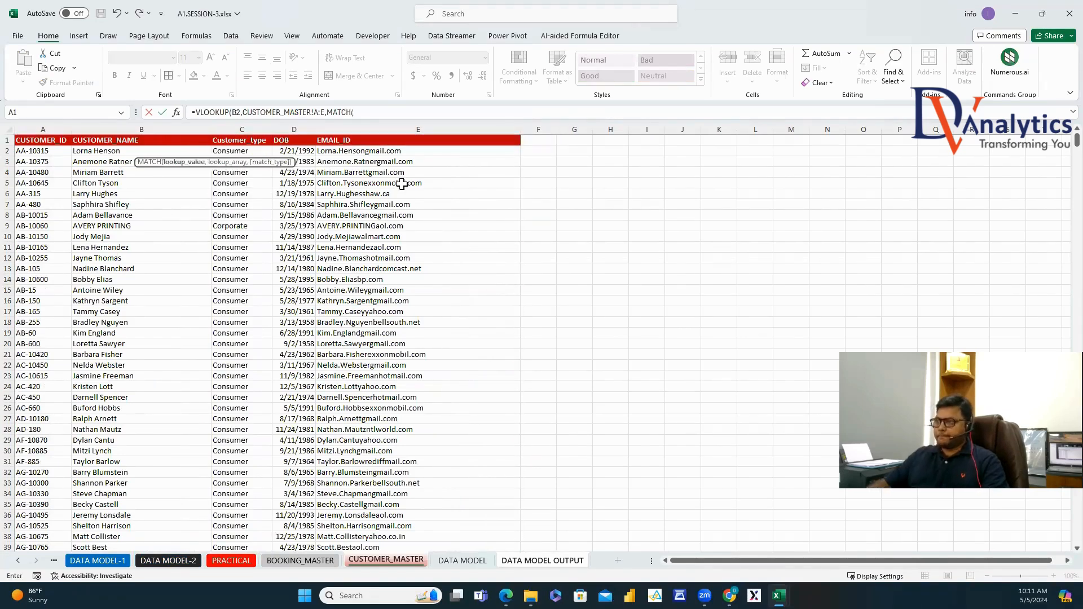
click(568, 560)
click(147, 140)
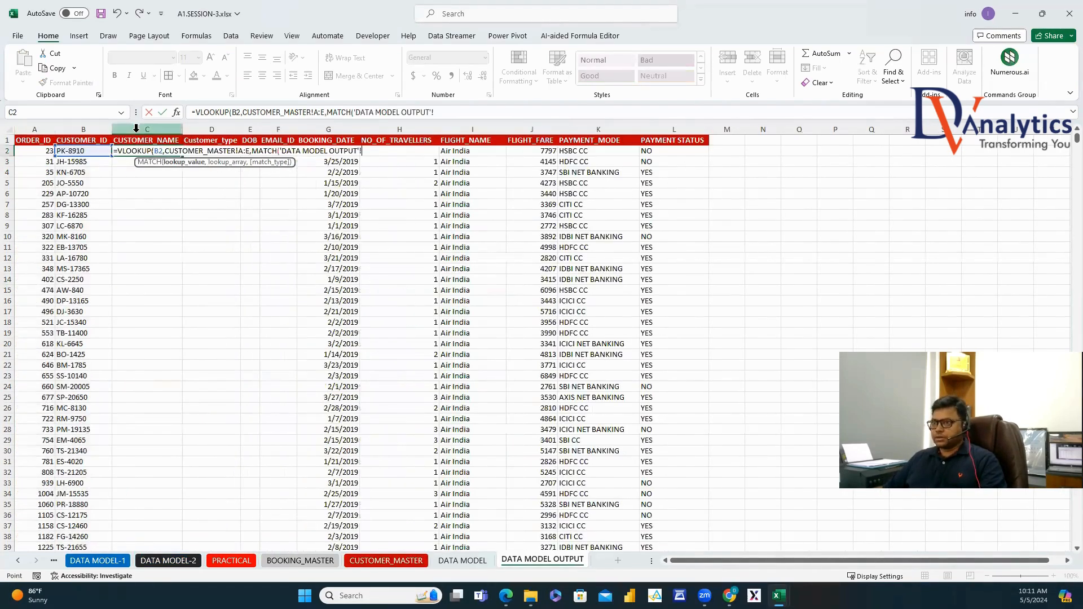
text(,)
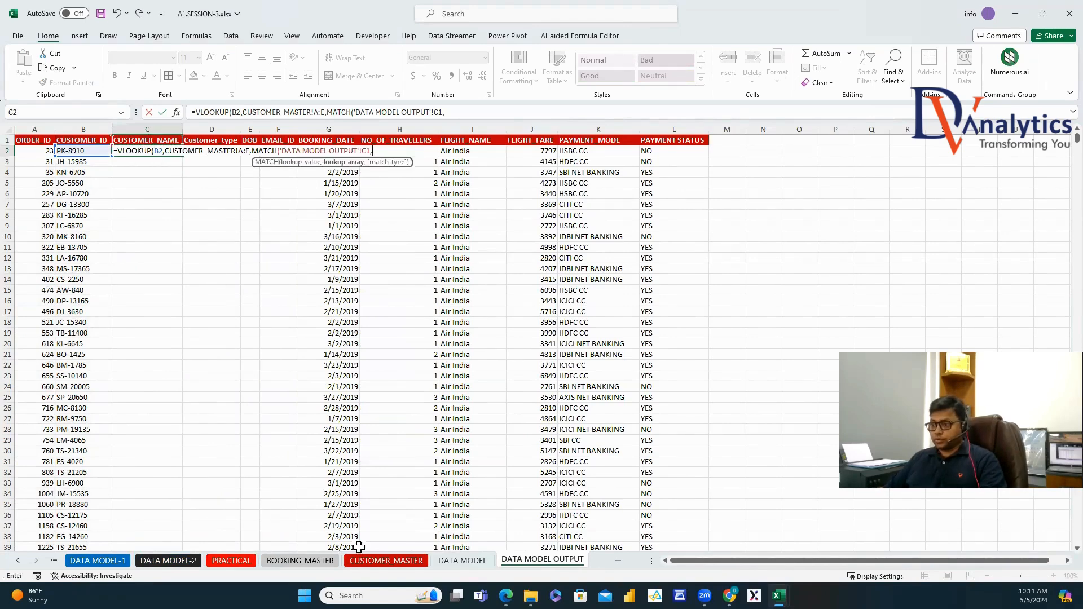
click(386, 560)
drag(43, 140, 357, 141)
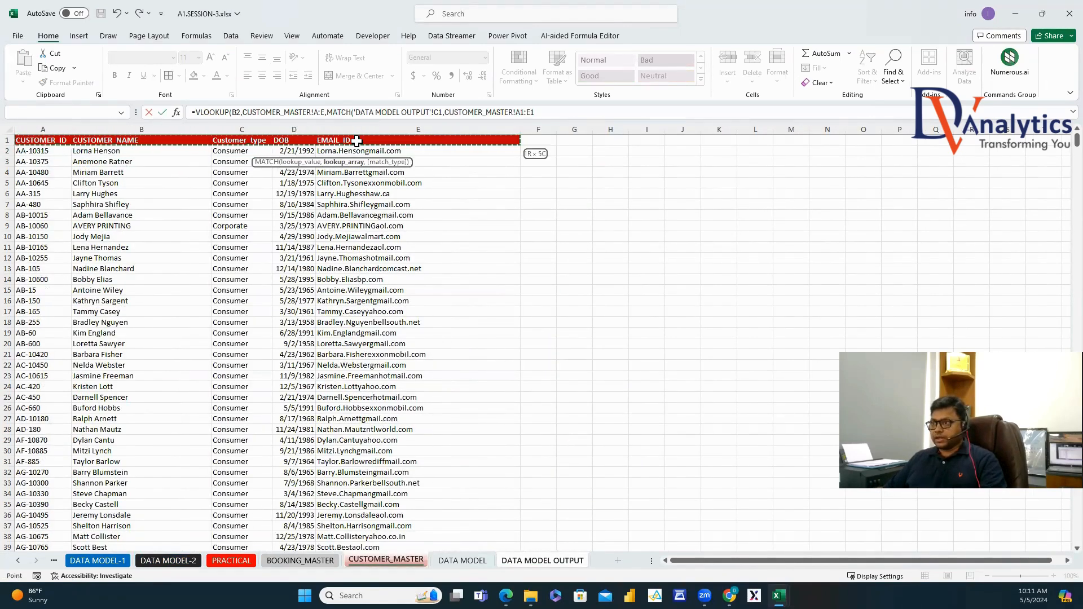
text(,0),0)
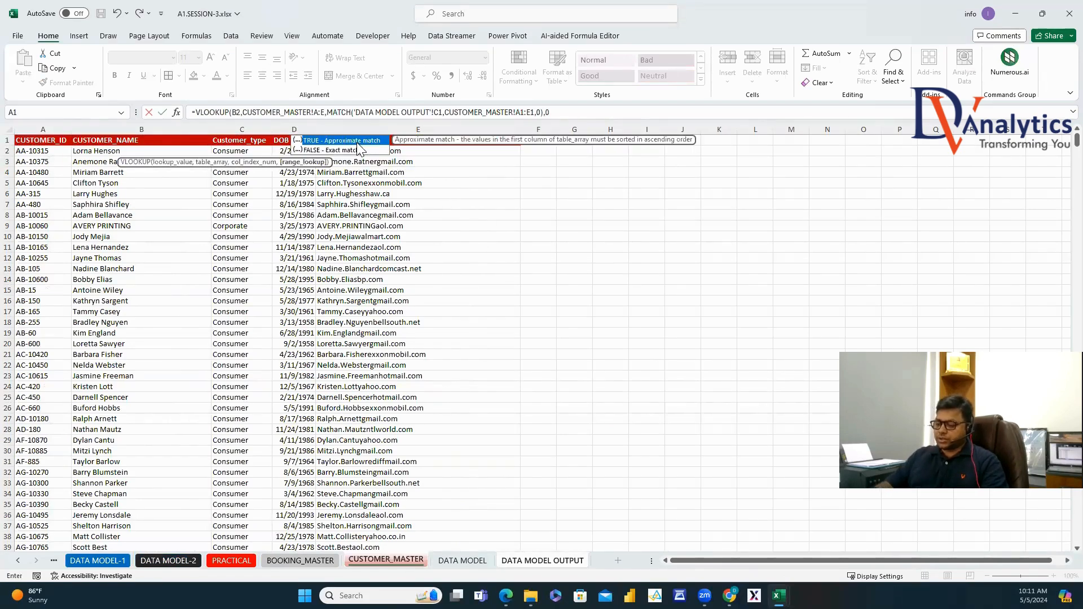
key(Return)
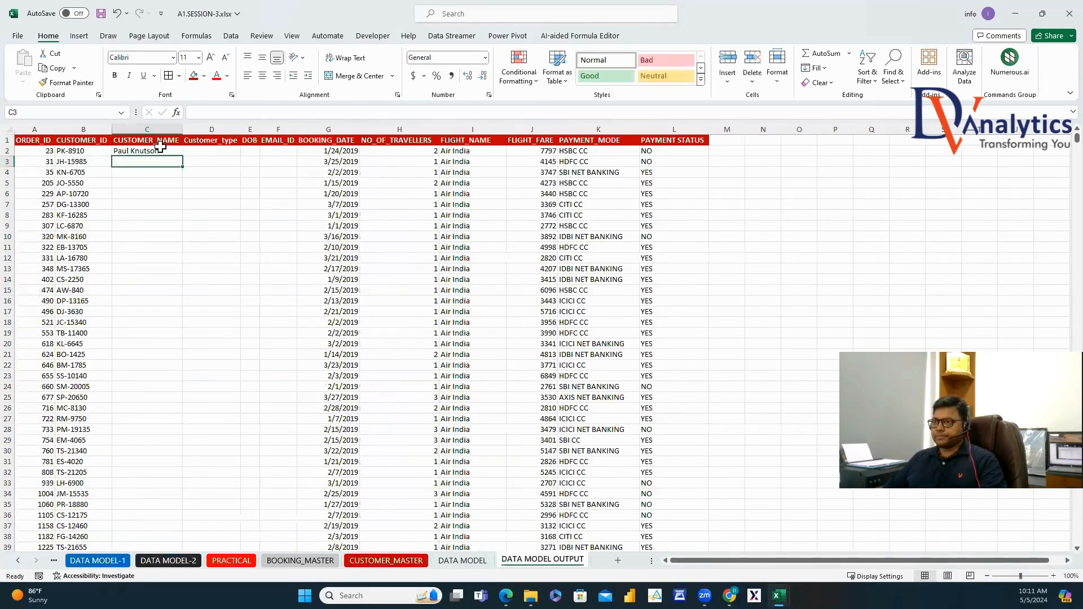
Lock C2's references as $B2, $A:$E and C$1 using $ signs and F4.
click(161, 149)
click(233, 113)
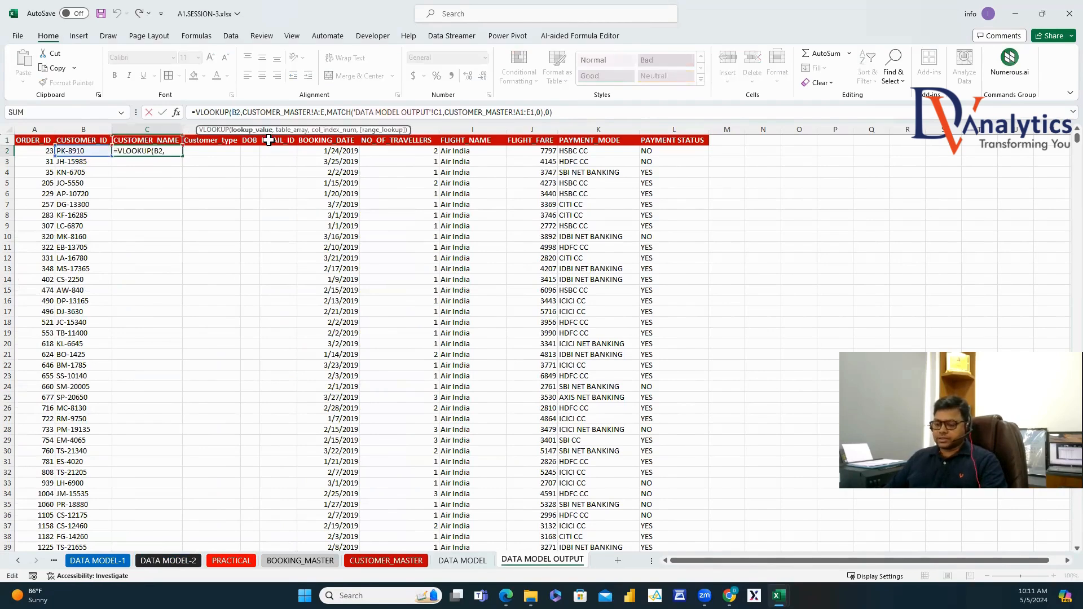
text($)
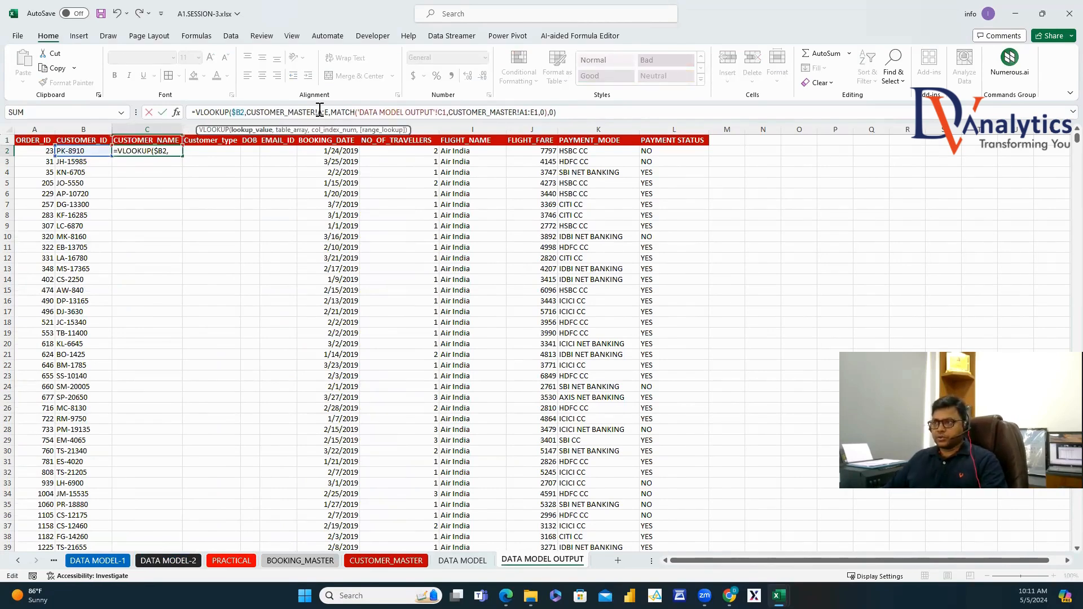
key(shift+Left)
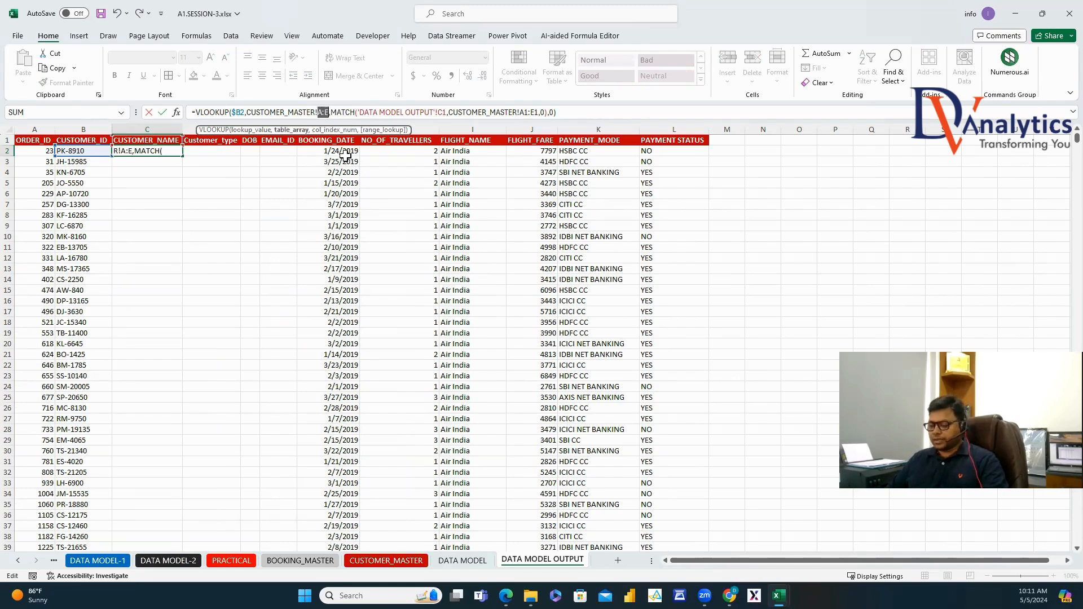
key(F4)
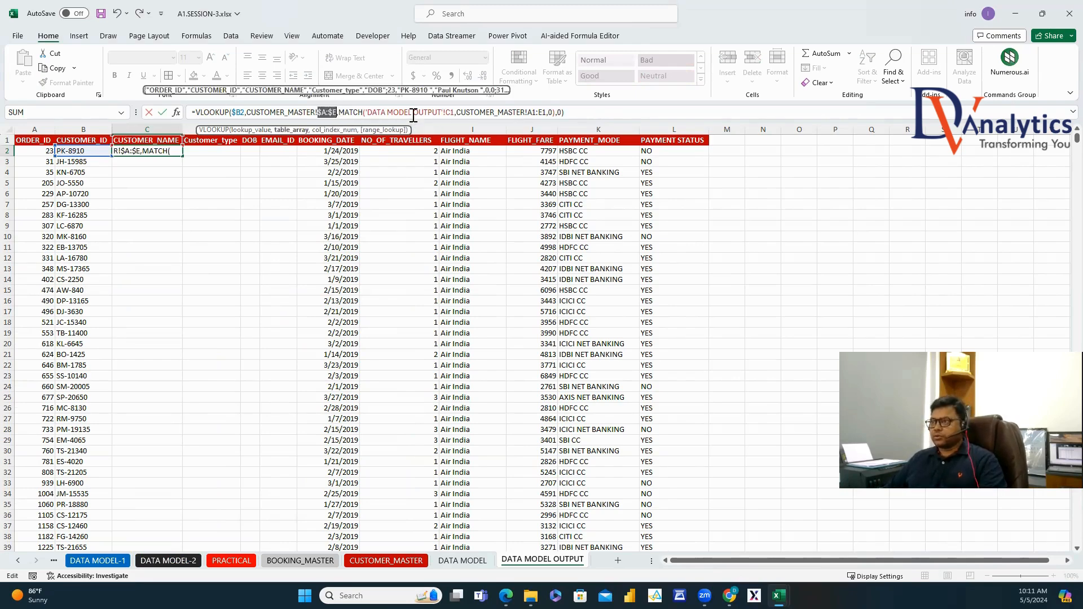
click(452, 111)
text($)
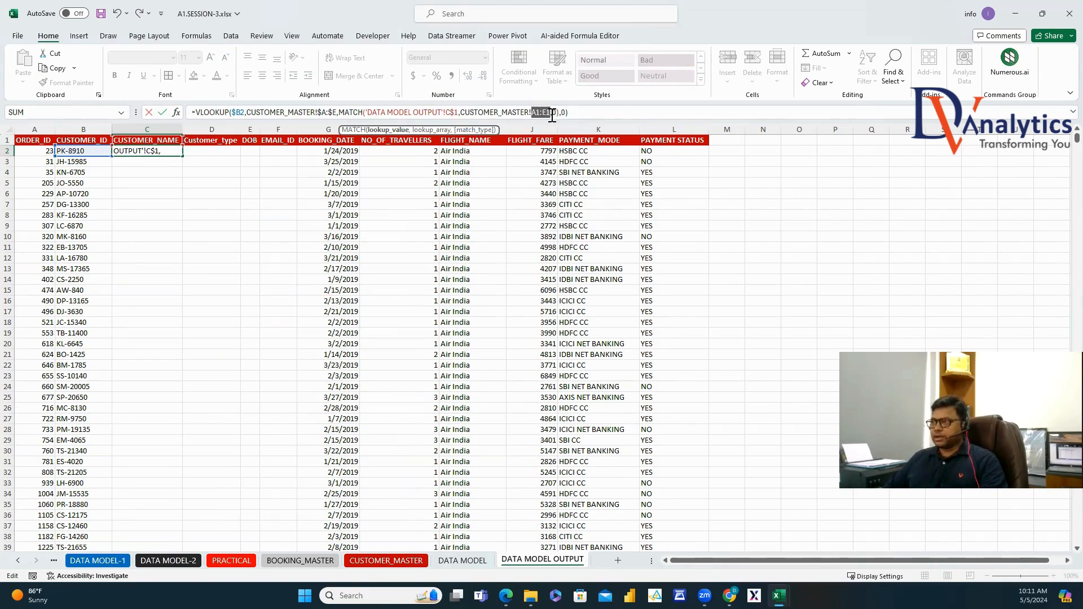
key(Return)
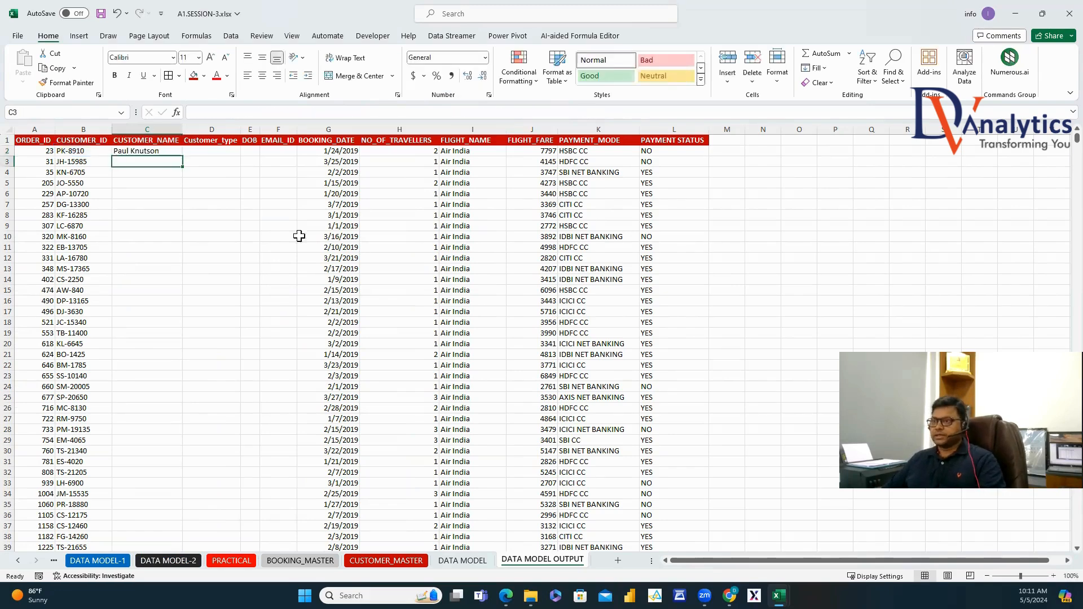
Copy C2's lookup formula across to F2 and auto-fit every column width.
click(171, 148)
drag(182, 156, 268, 127)
click(253, 150)
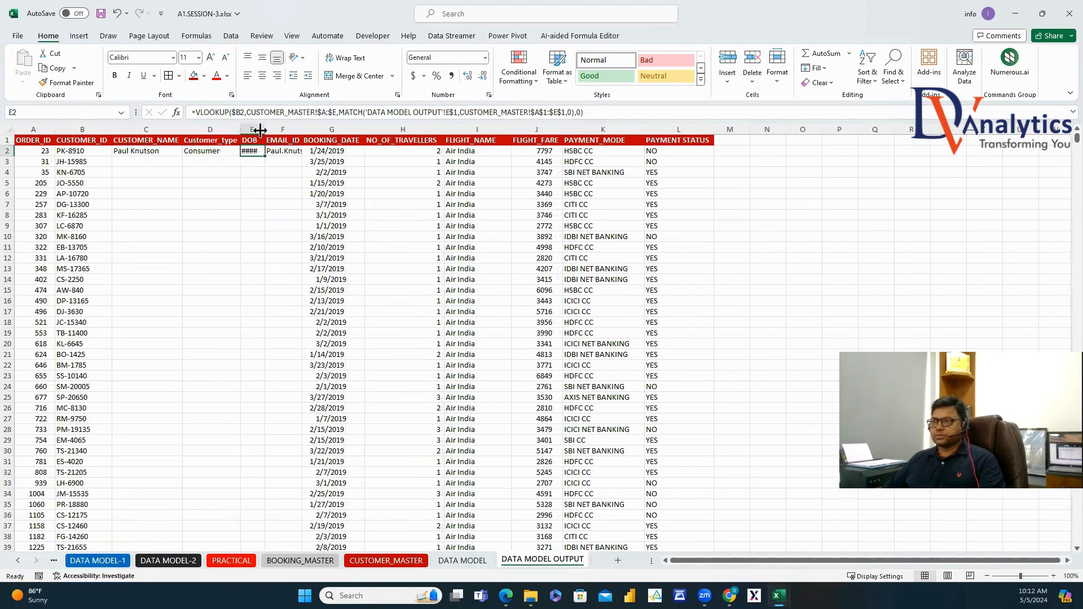
click(9, 129)
drag(56, 125, 57, 125)
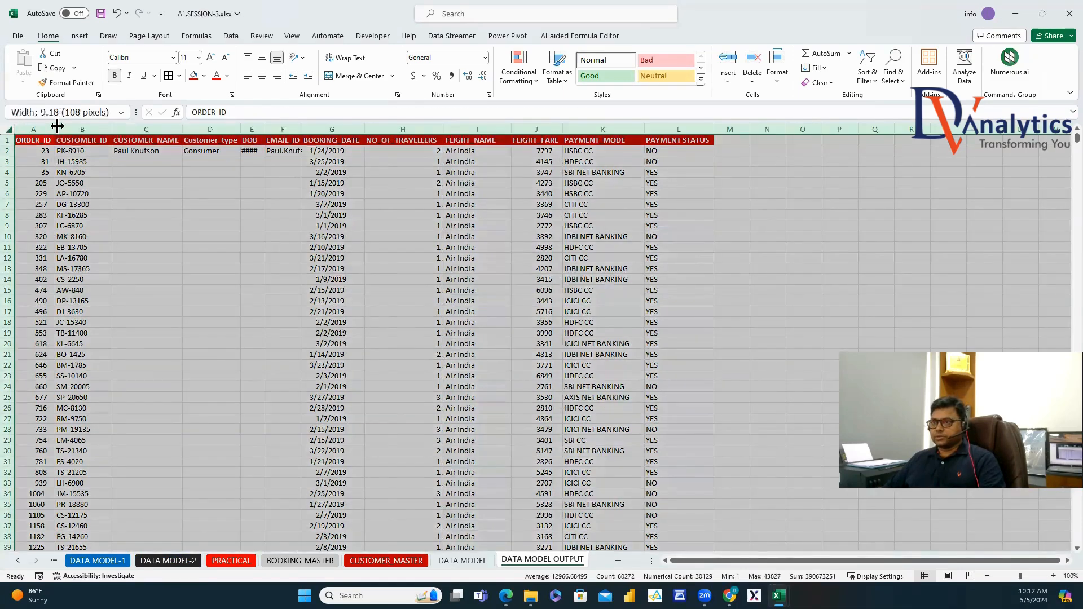
double_click(57, 125)
Format the DOB column E with the Date number format.
click(260, 152)
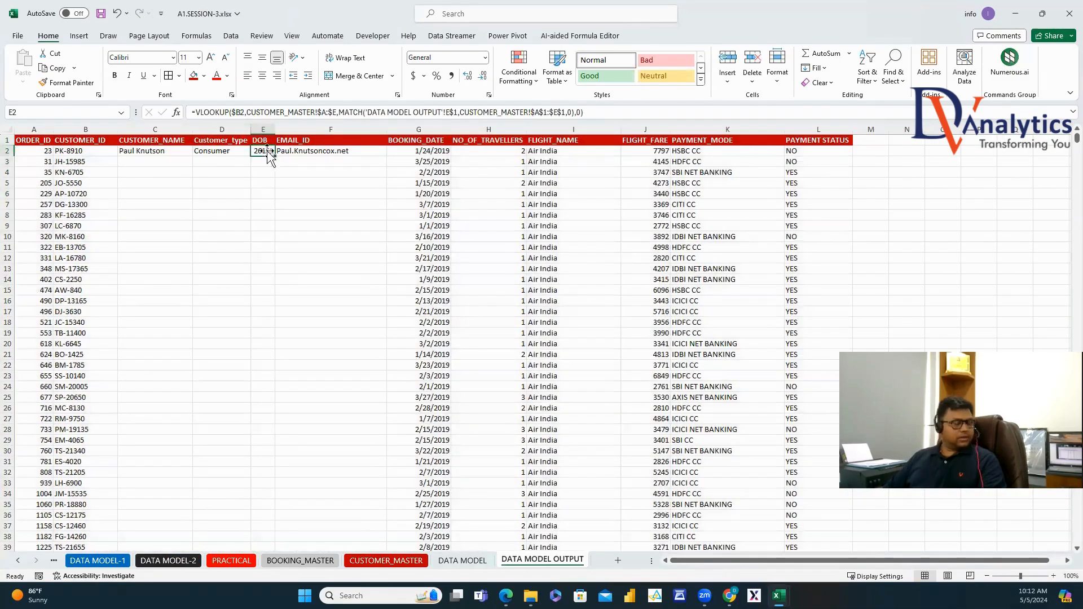
click(265, 123)
right_click(265, 123)
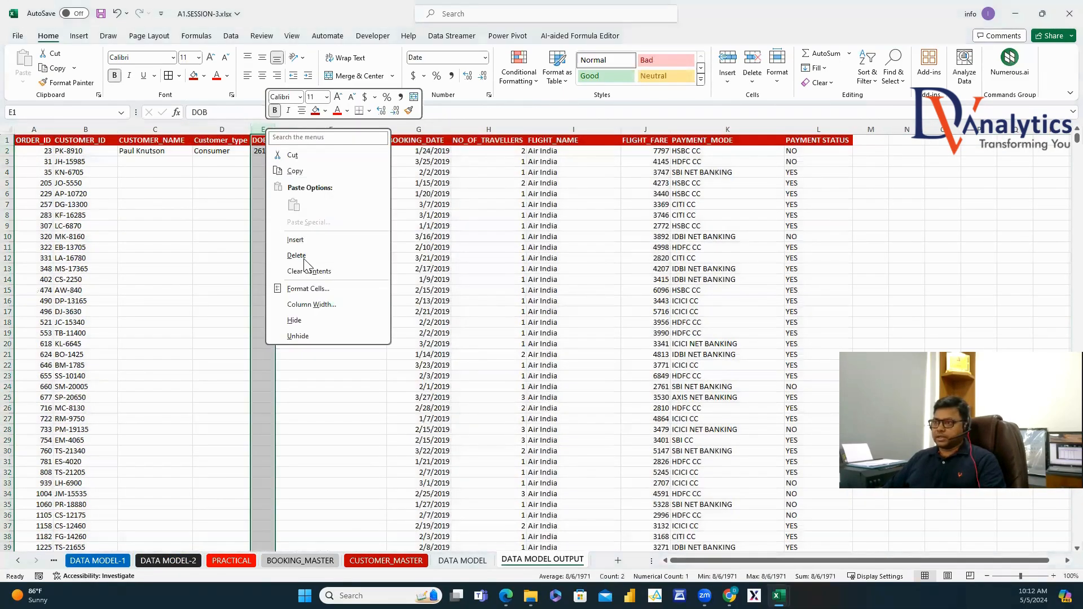
click(309, 290)
click(79, 126)
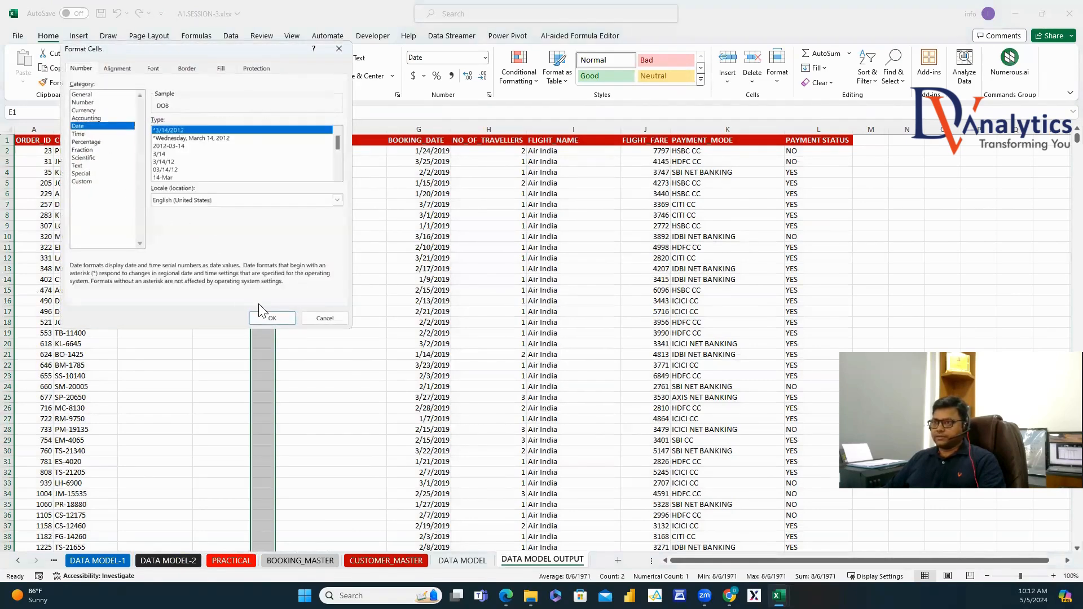
click(272, 318)
click(336, 242)
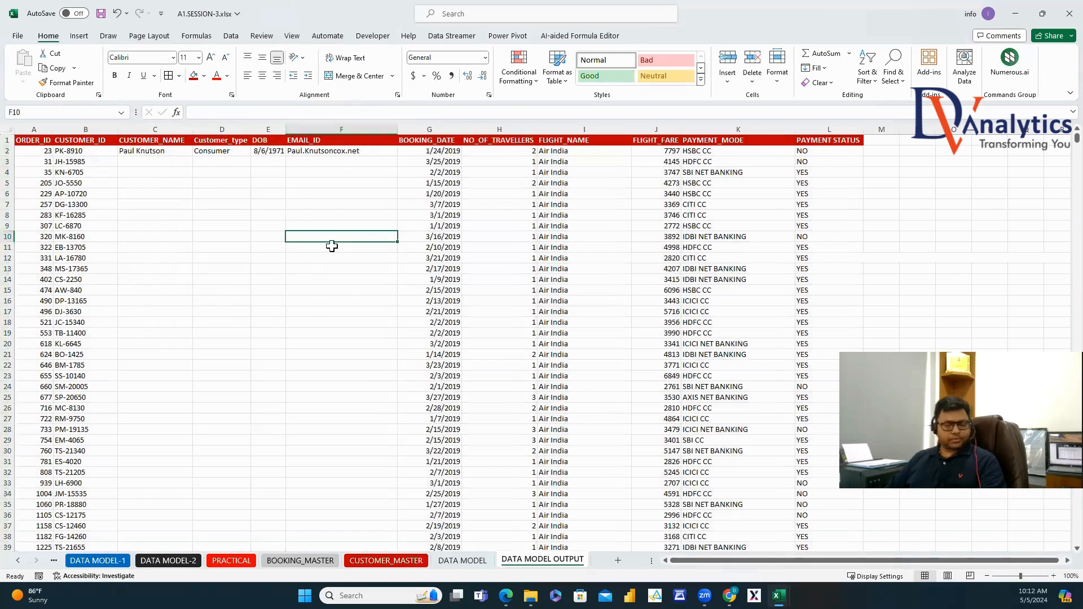
drag(151, 150, 333, 153)
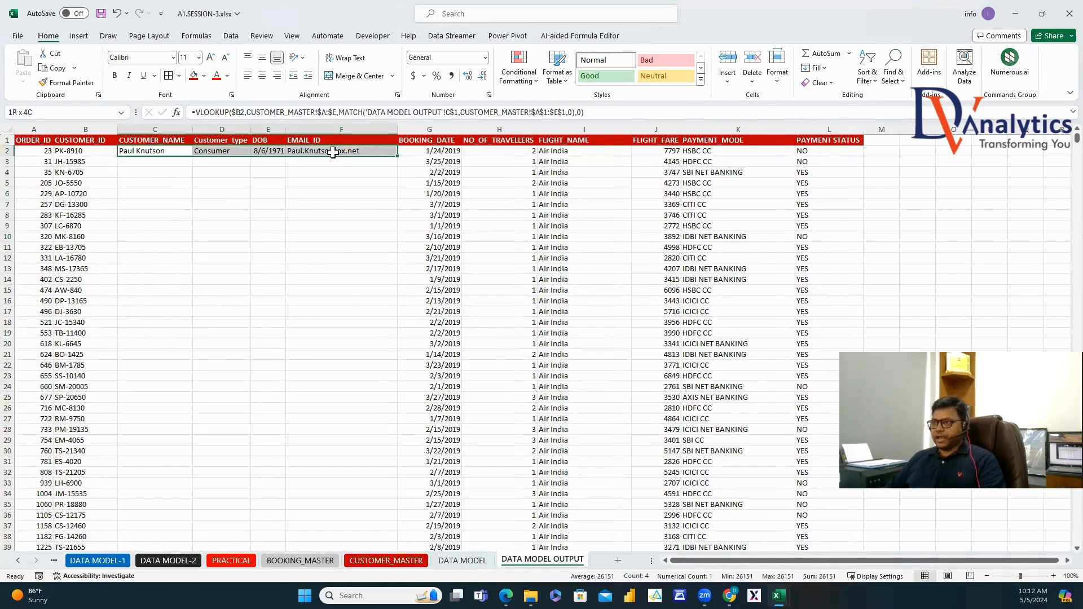
Fill the C2:F2 lookups down all bookings and check #N/A customer IDs against CUSTOMER_MASTER.
double_click(398, 156)
drag(156, 159, 158, 181)
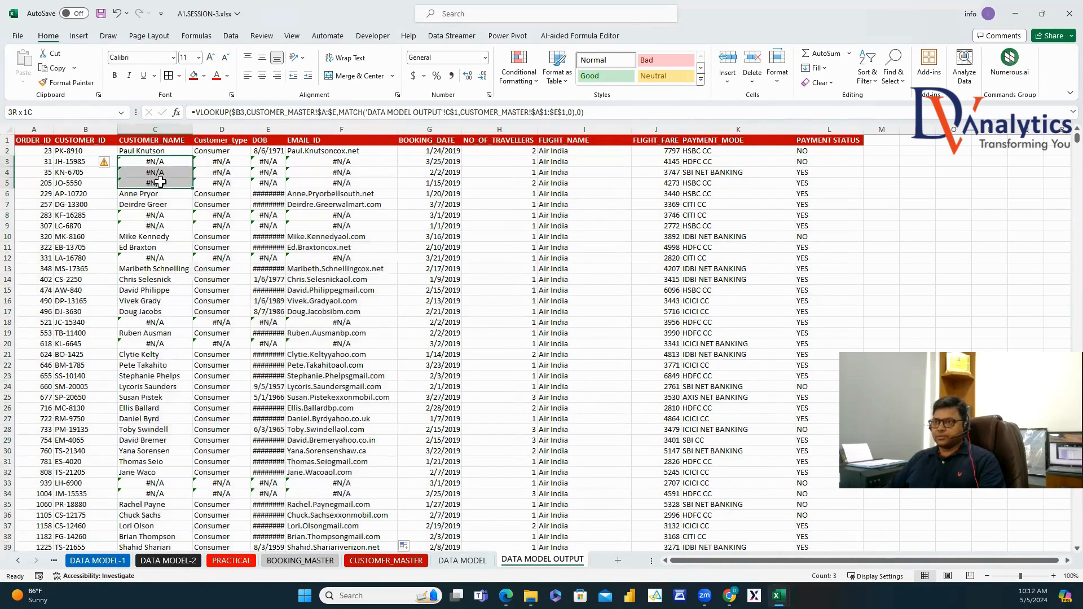
drag(78, 162, 79, 182)
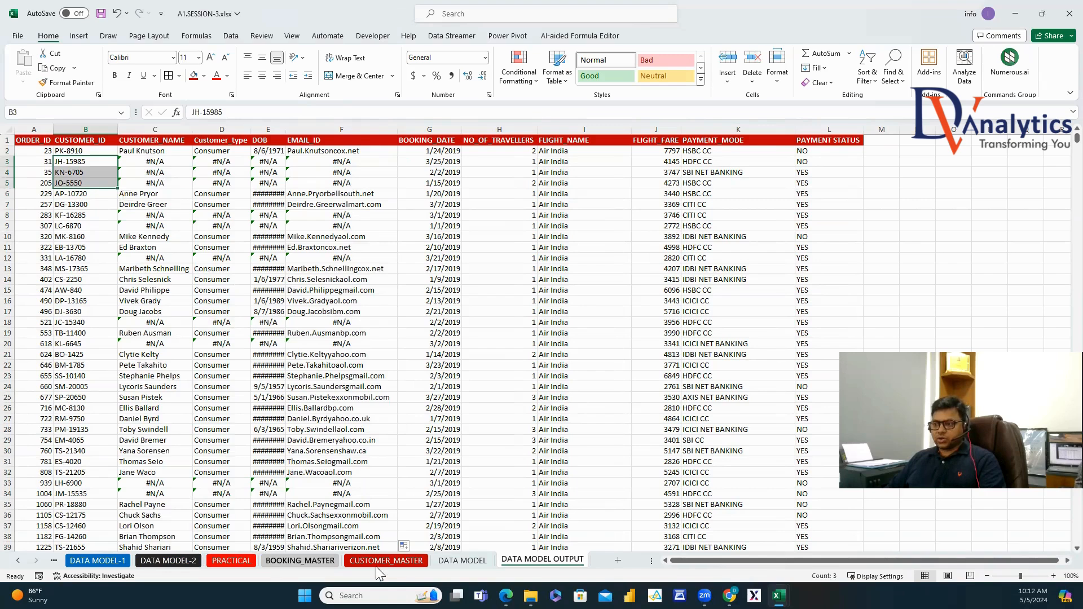
key(ctrl+Page_Up)
key(ctrl+Page_Up)
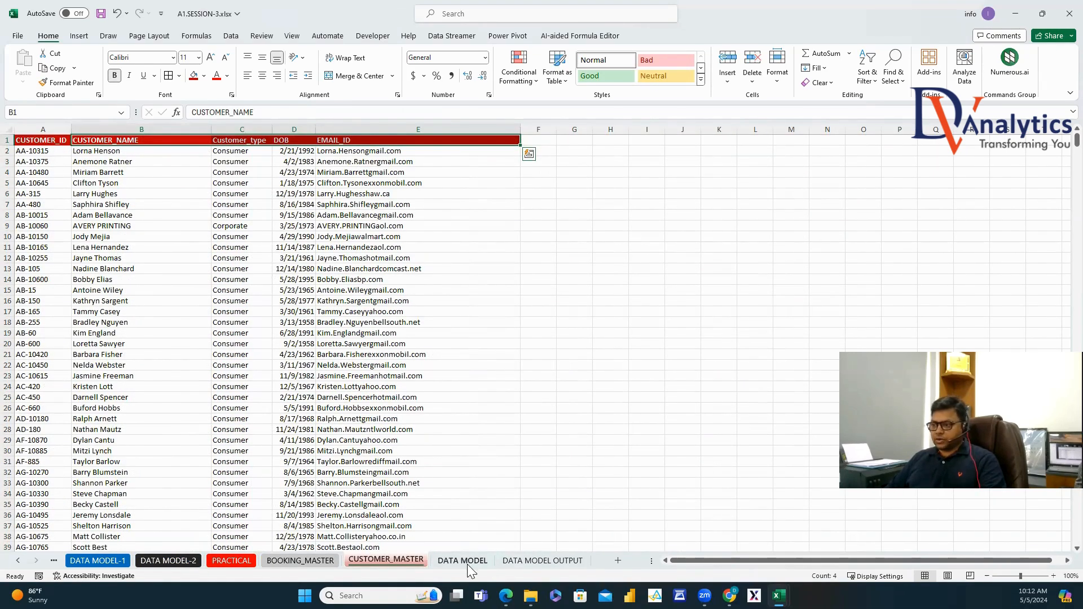
click(511, 562)
drag(151, 161, 151, 183)
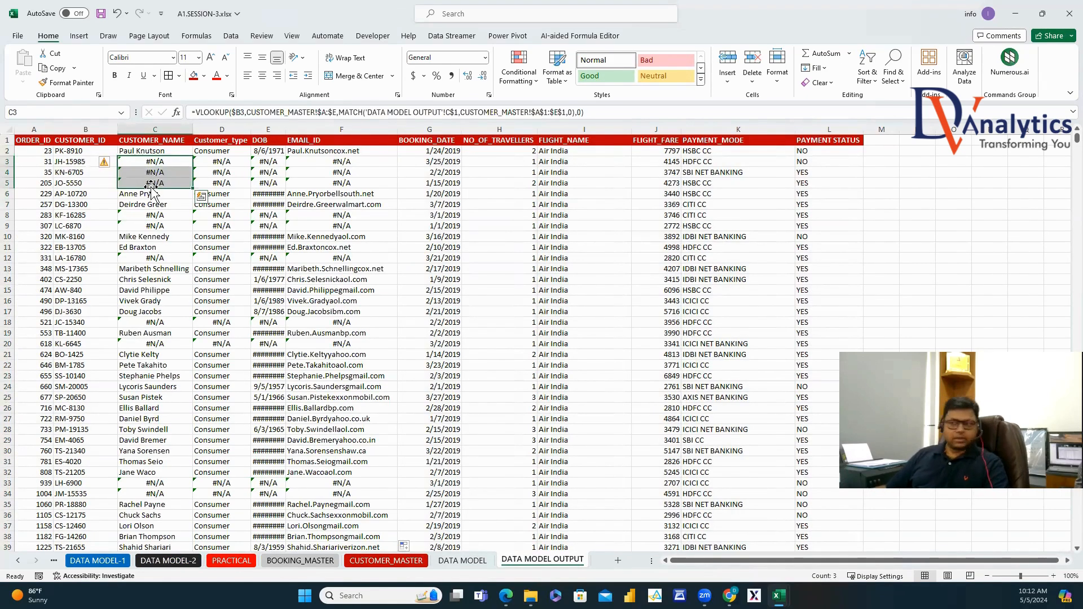
click(151, 164)
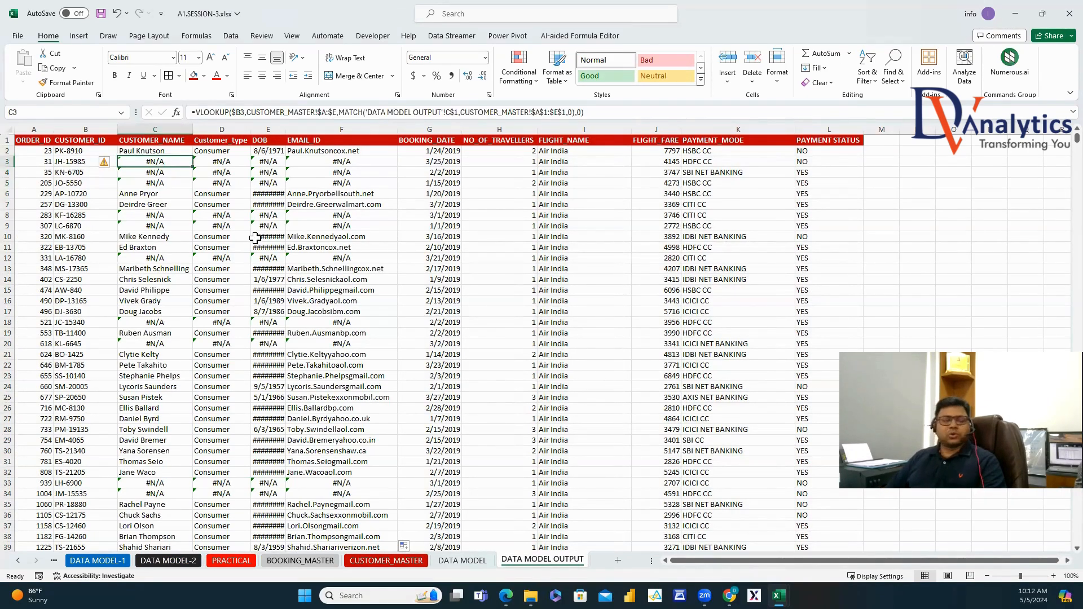
click(182, 151)
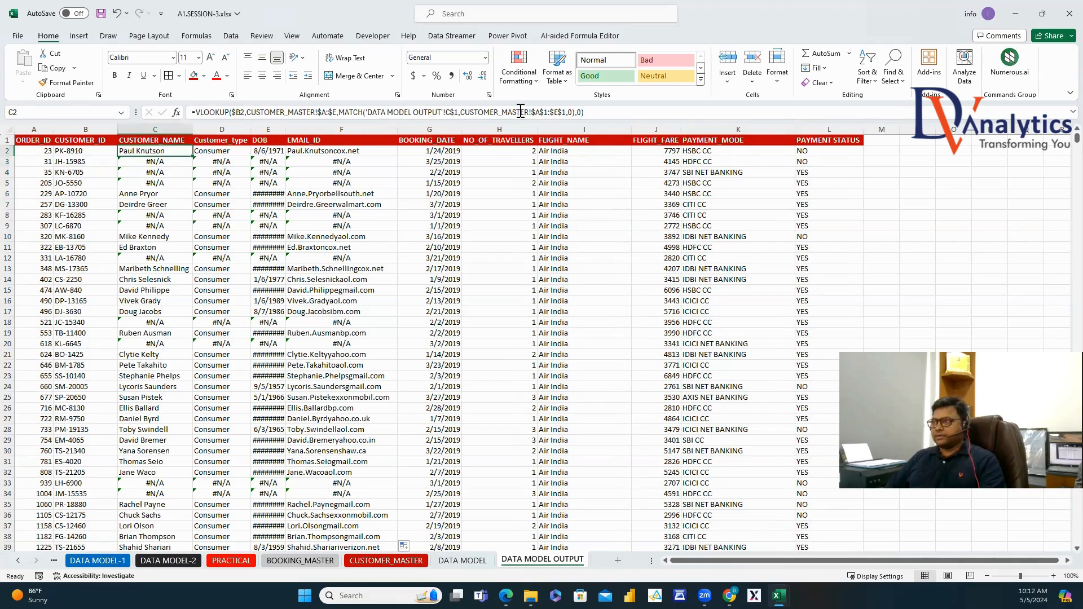
Wrap C2's lookup in IF(ISNA(...),"",...) and fill it across to F and down the table.
drag(585, 112, 196, 116)
key(ctrl+c)
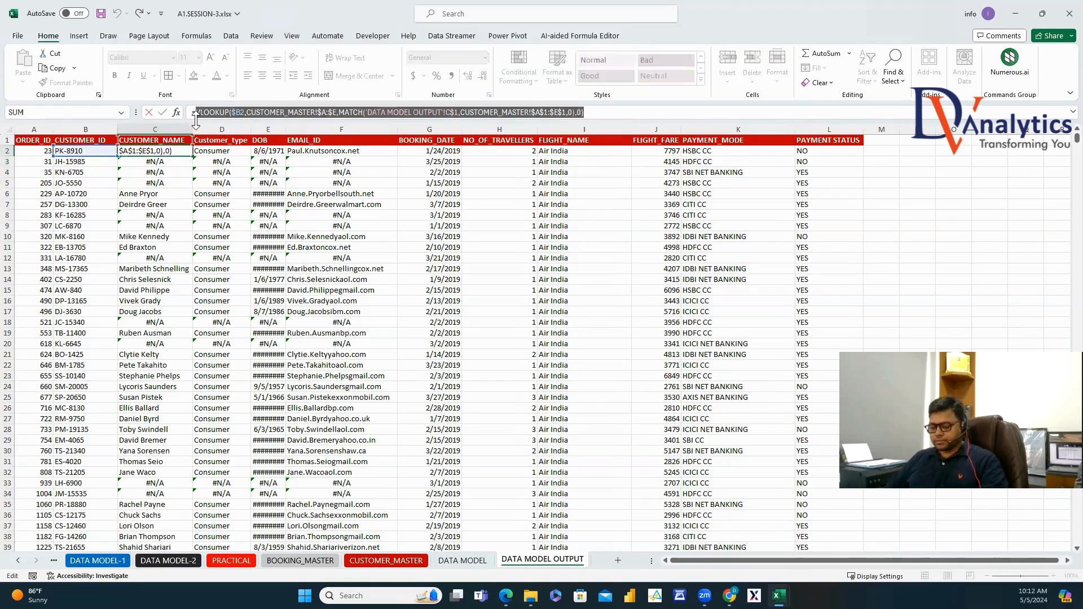
click(196, 112)
text(IF(I)
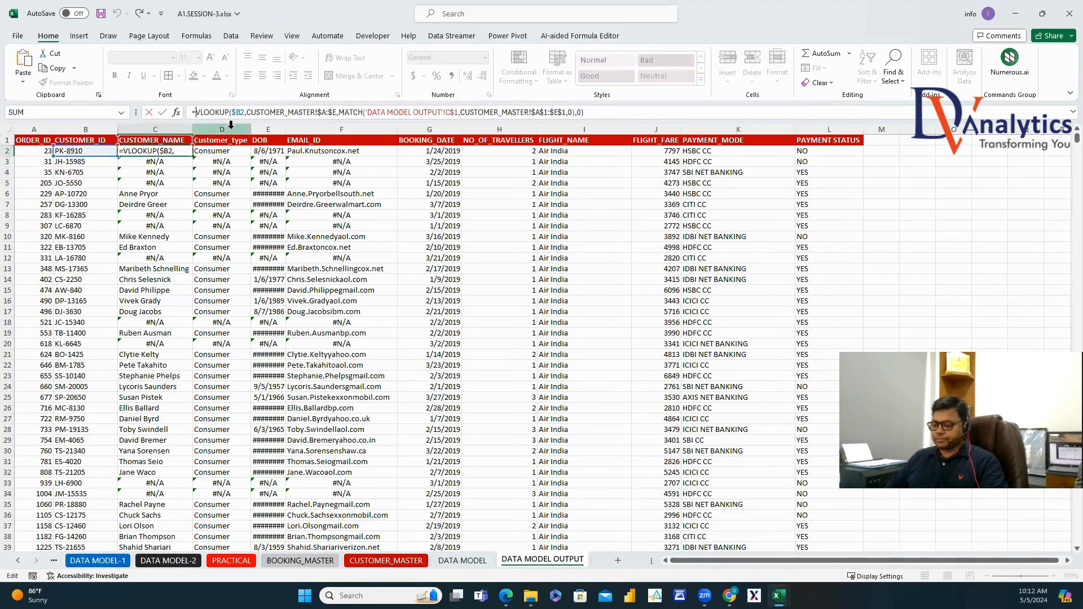
text(SNA()
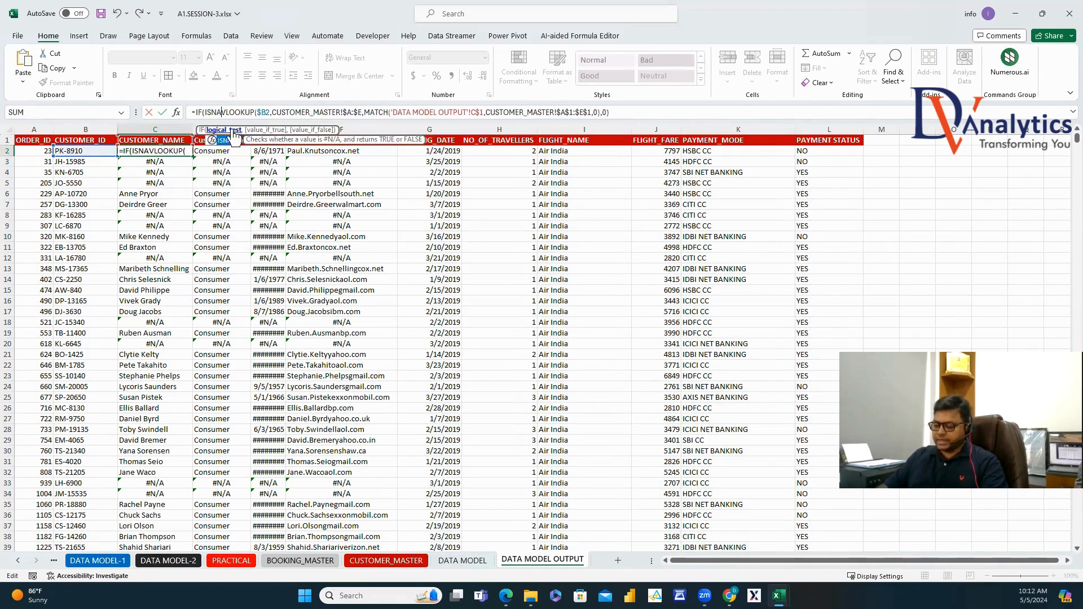
click(618, 111)
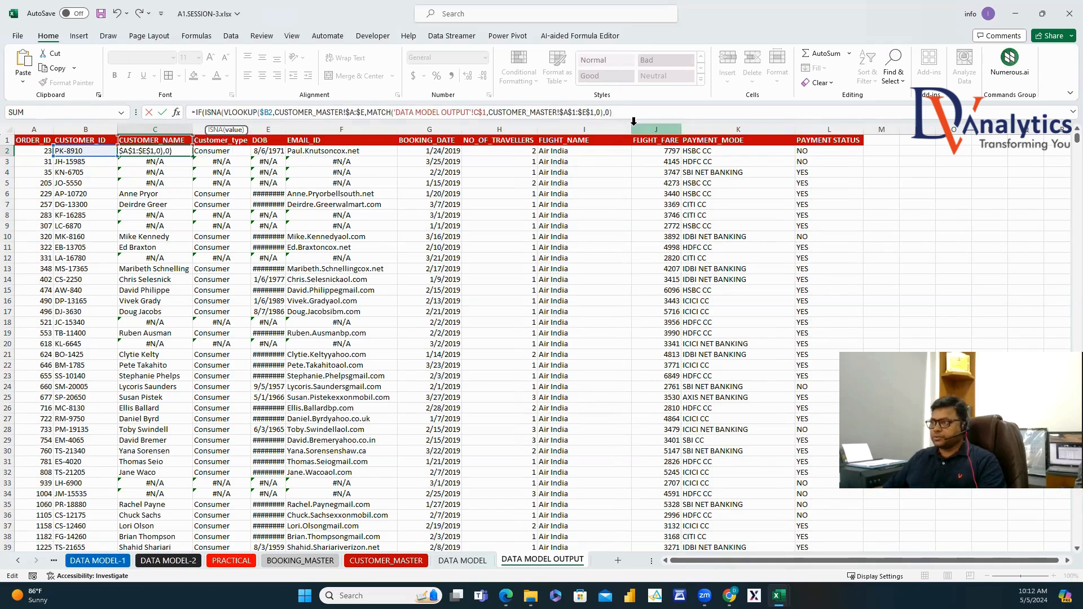
text(),)
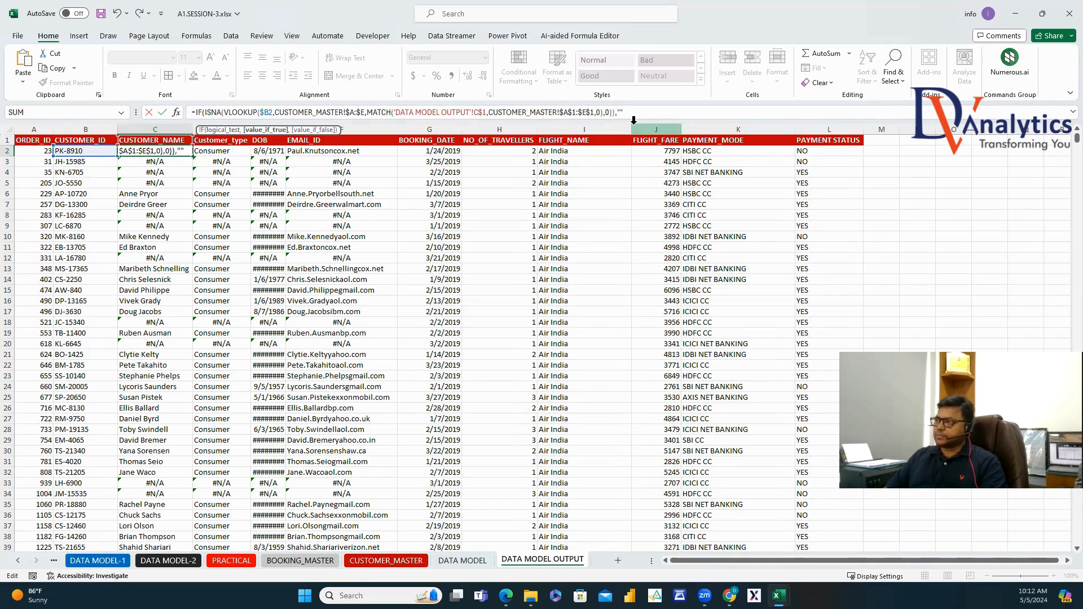
text("",)
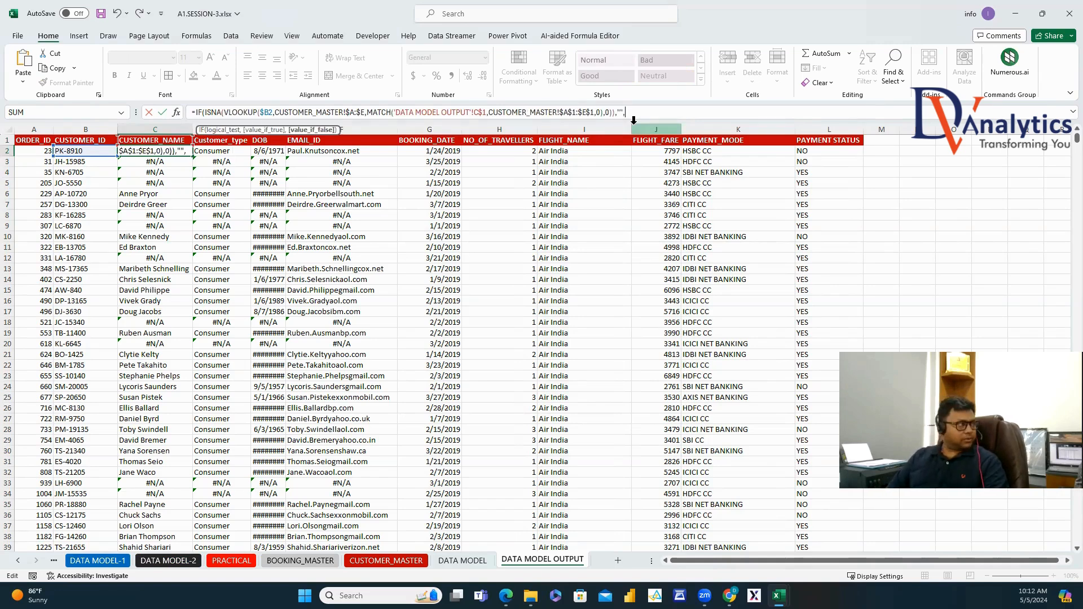
key(ctrl+v)
text())
key(Return)
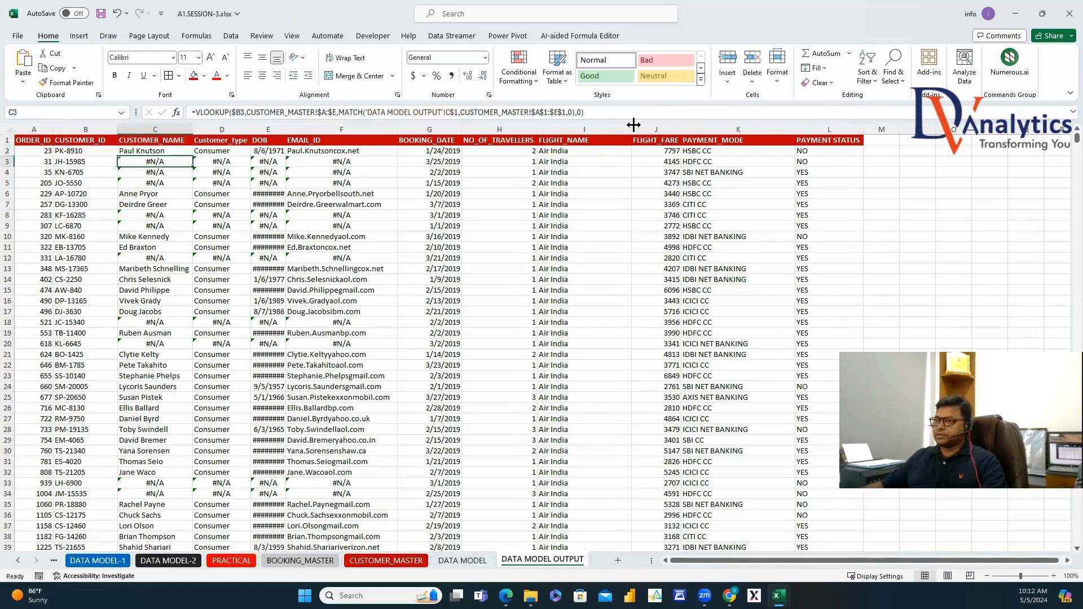
key(Up)
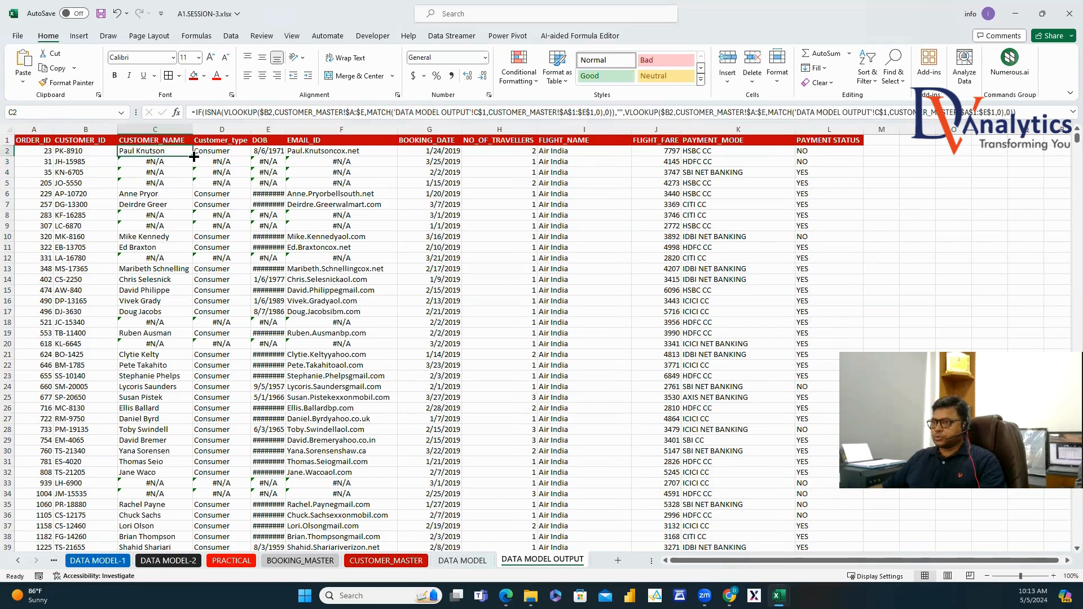
drag(193, 157, 398, 156)
double_click(398, 155)
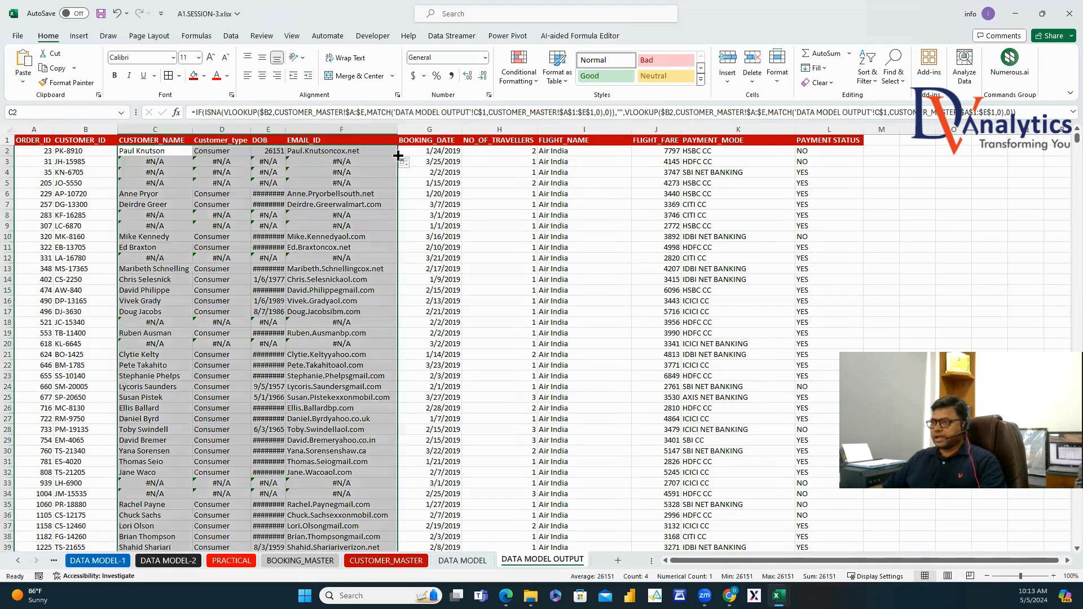
Reapply the Date format to DOB column E and confirm unmatched rows now show blanks.
click(269, 129)
right_click(270, 130)
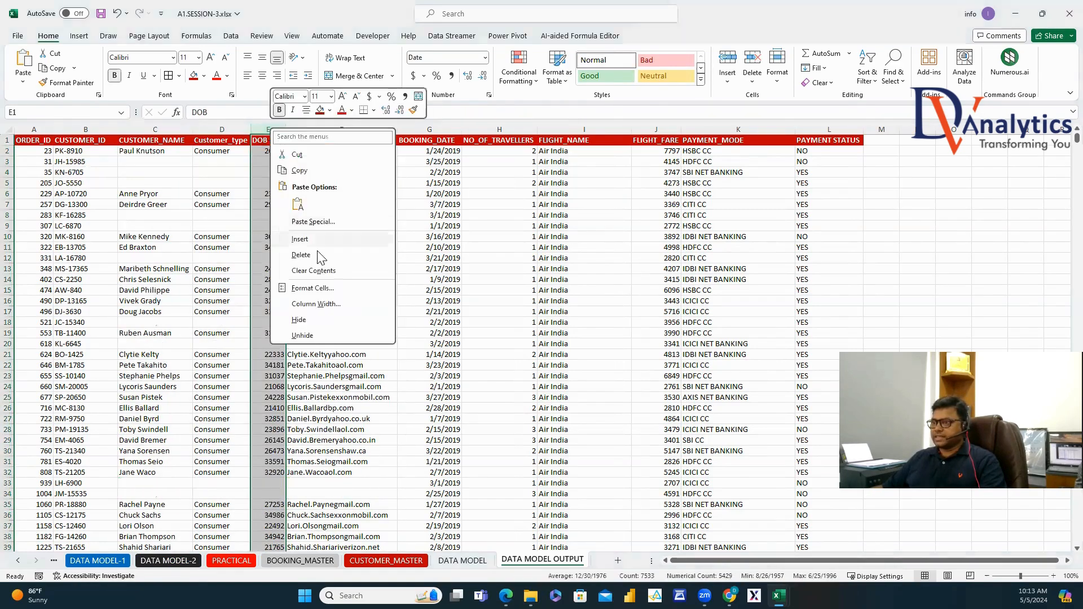
click(312, 288)
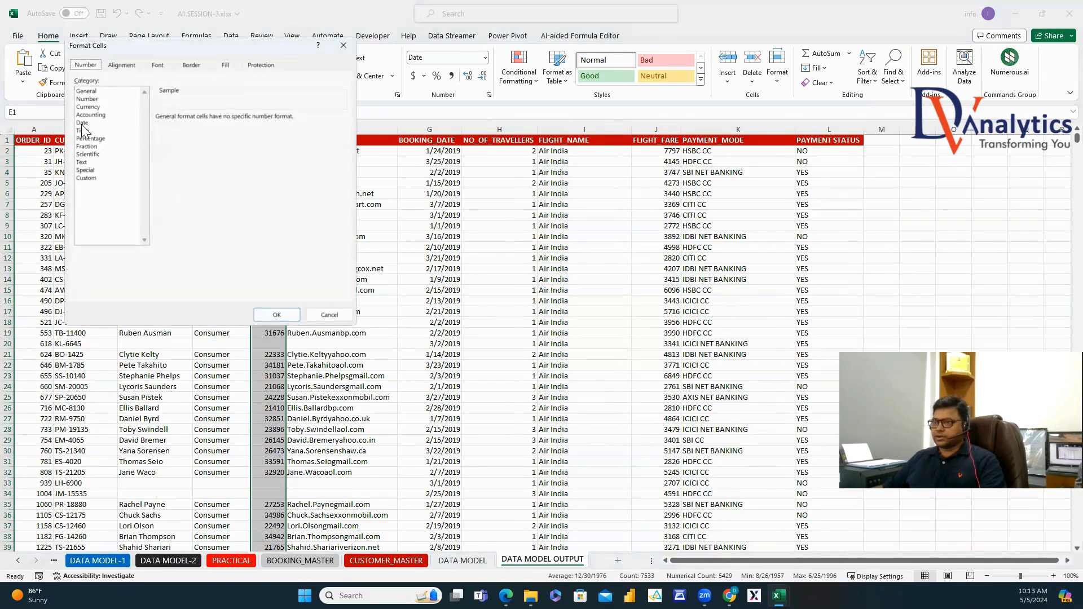
click(82, 123)
click(277, 314)
click(345, 280)
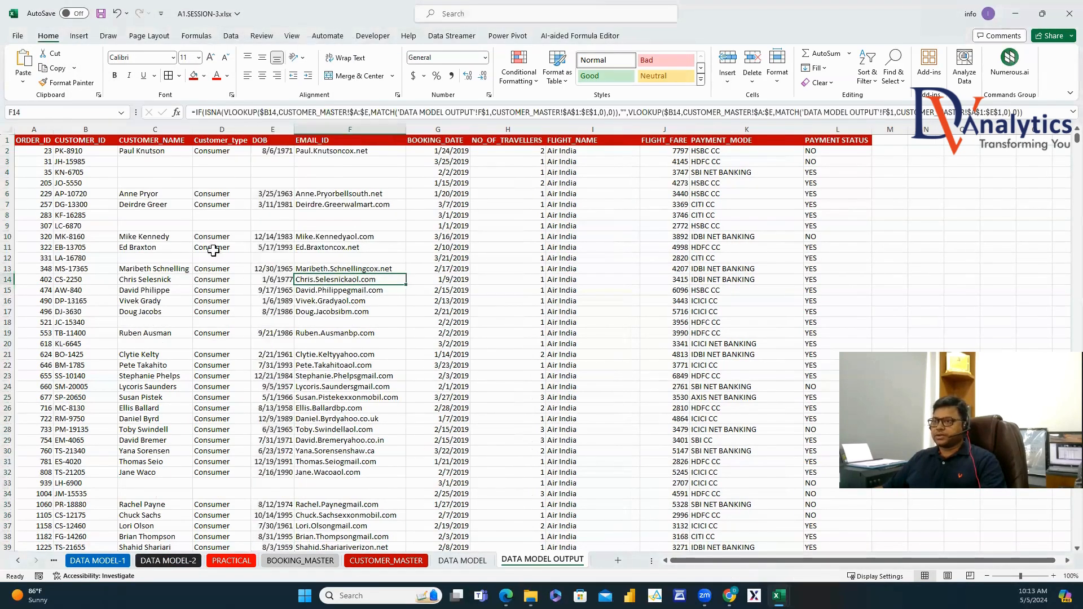
drag(156, 165, 347, 184)
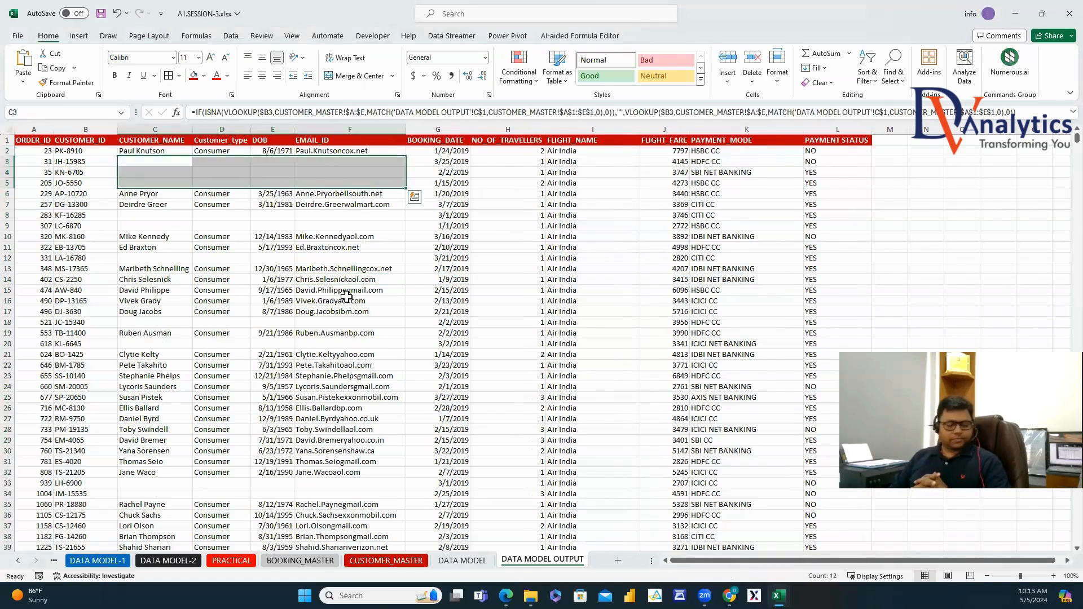
click(231, 561)
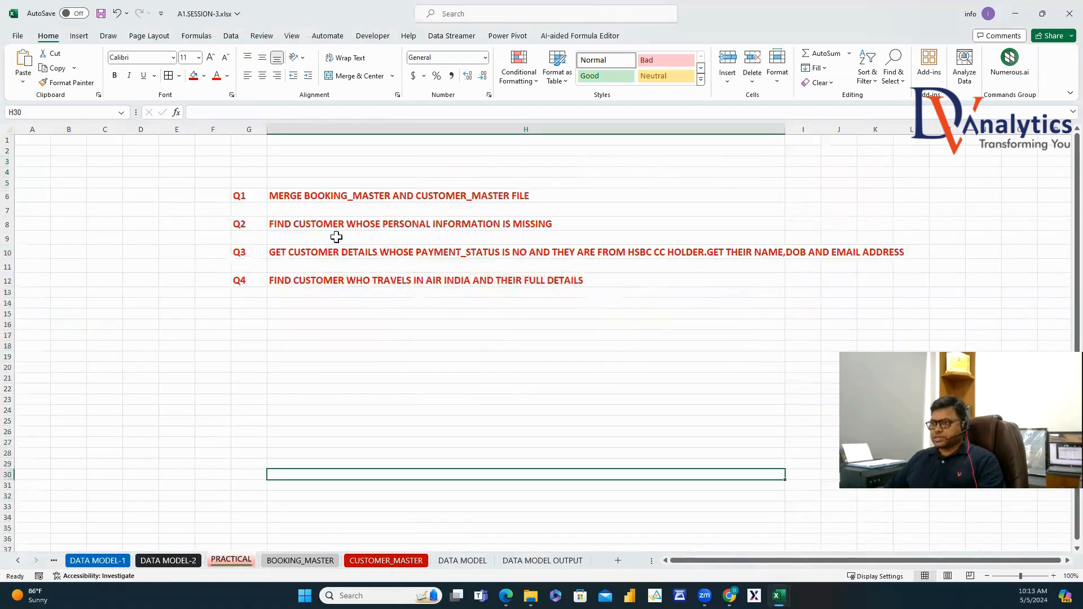
Rename the DATA MODEL OUTPUT sheet to Q1_DATA MODEL OUTPUT.
click(333, 195)
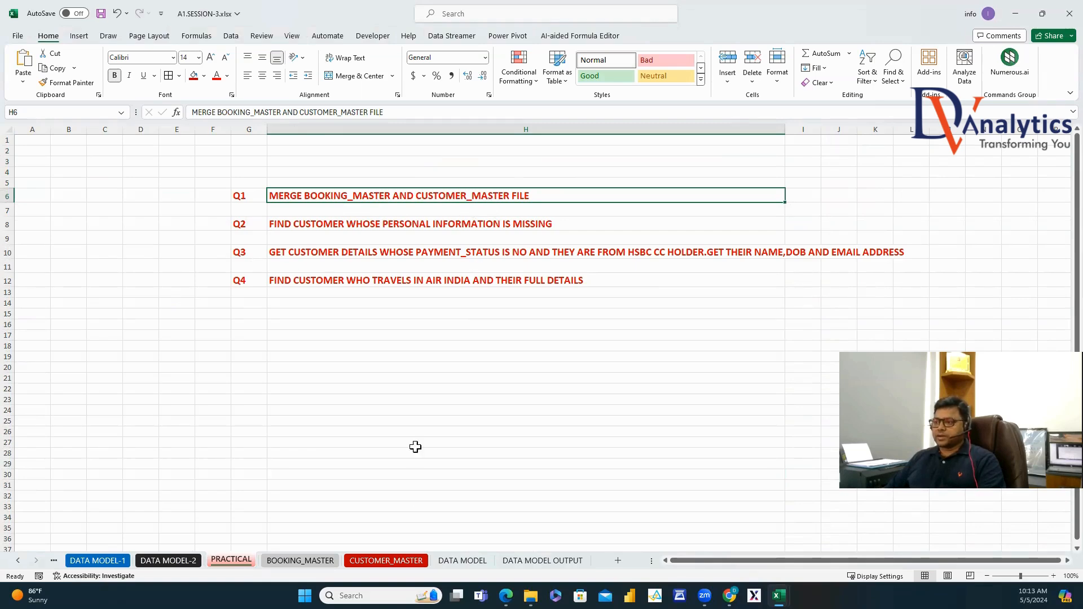
click(523, 561)
right_click(526, 562)
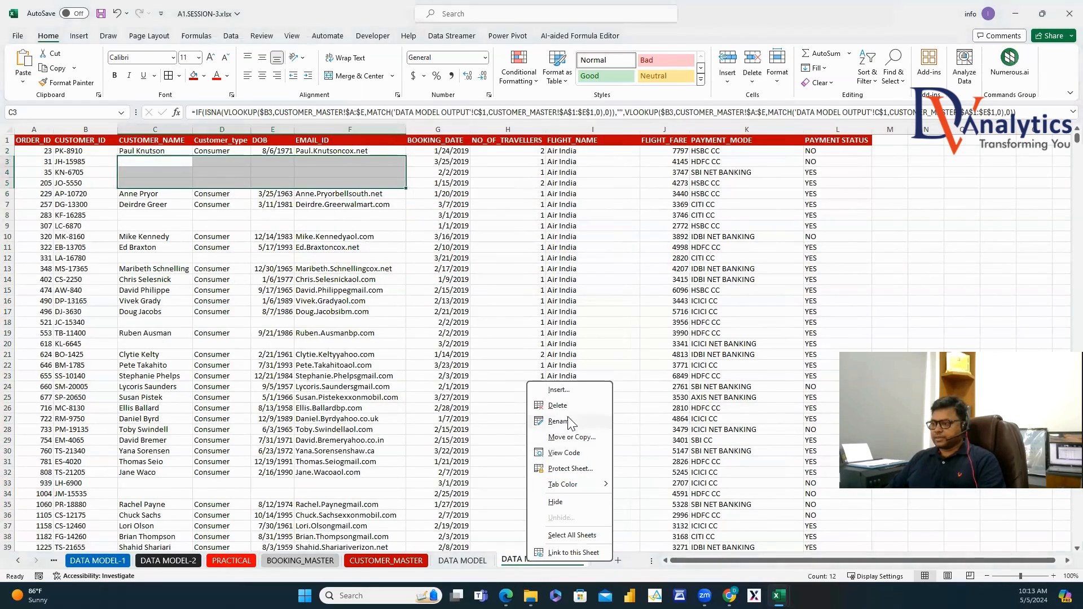
click(560, 421)
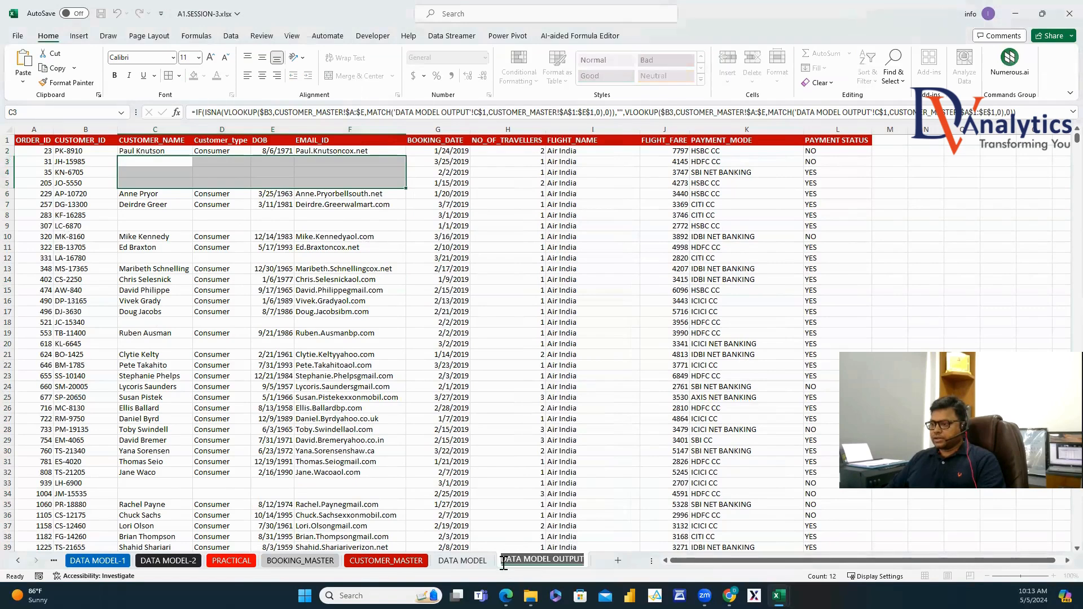
click(507, 563)
text(Q1_)
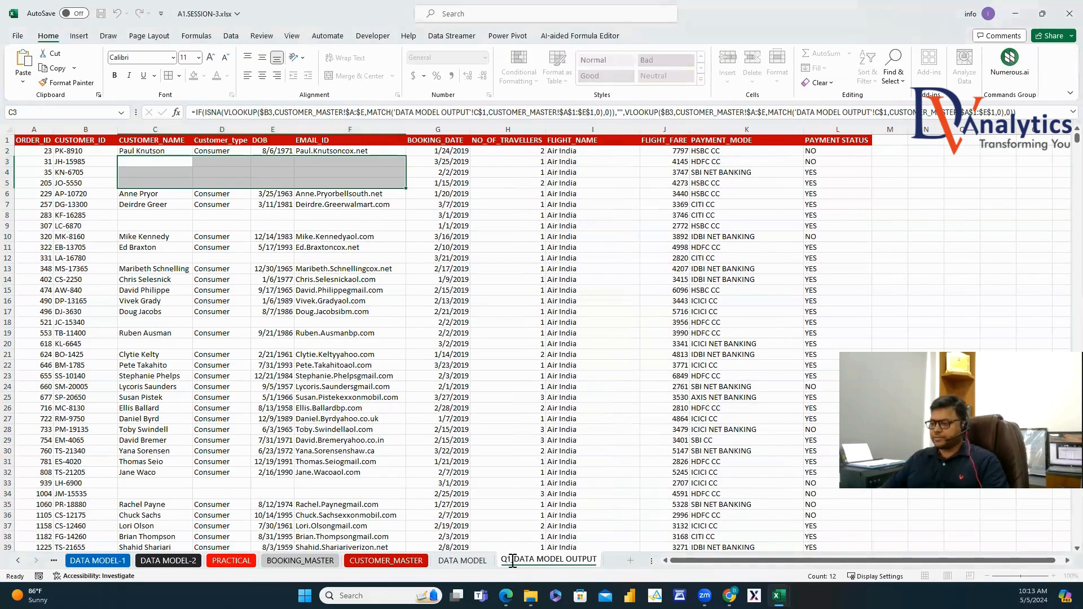
click(519, 483)
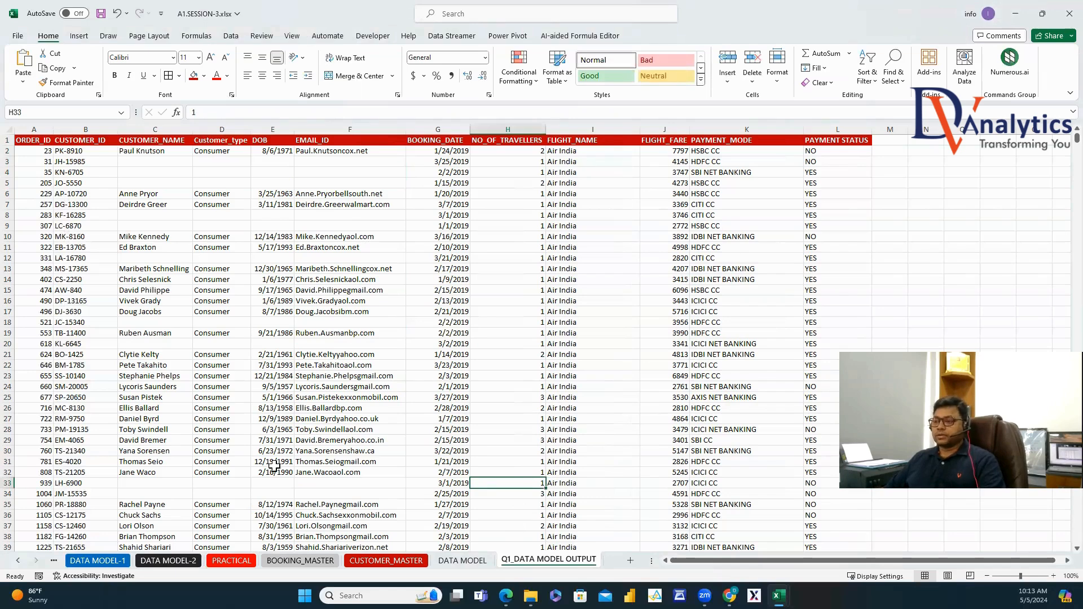
Read question Q2 on PRACTICAL, then return to Q1_DATA MODEL OUTPUT's CUSTOMER_NAME header.
click(231, 560)
click(358, 227)
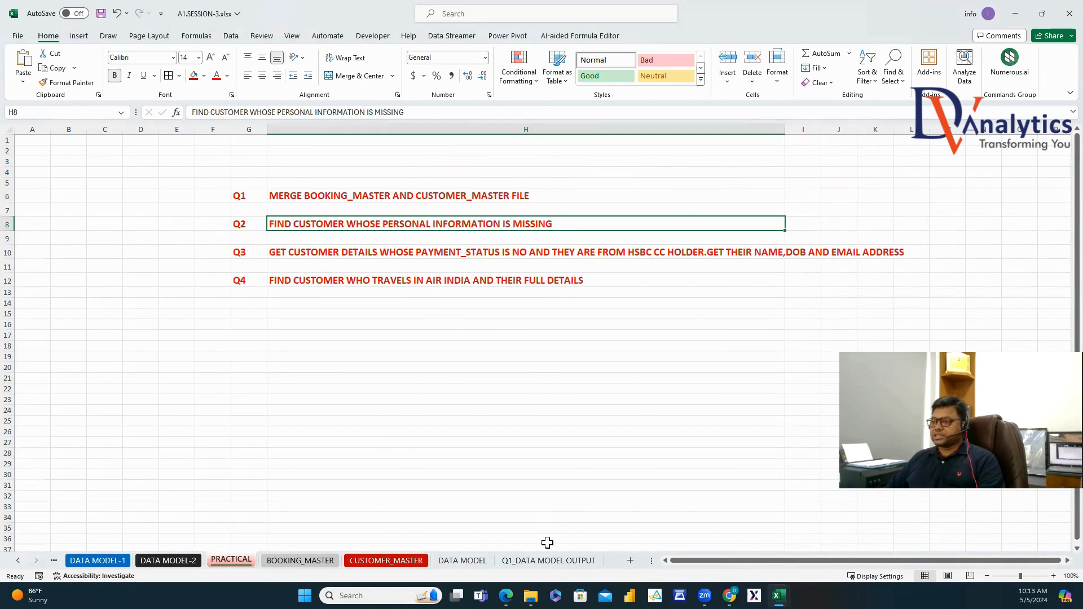
click(549, 560)
click(145, 139)
Filter the output table to show only bookings with blank CUSTOMER_NAME.
click(231, 35)
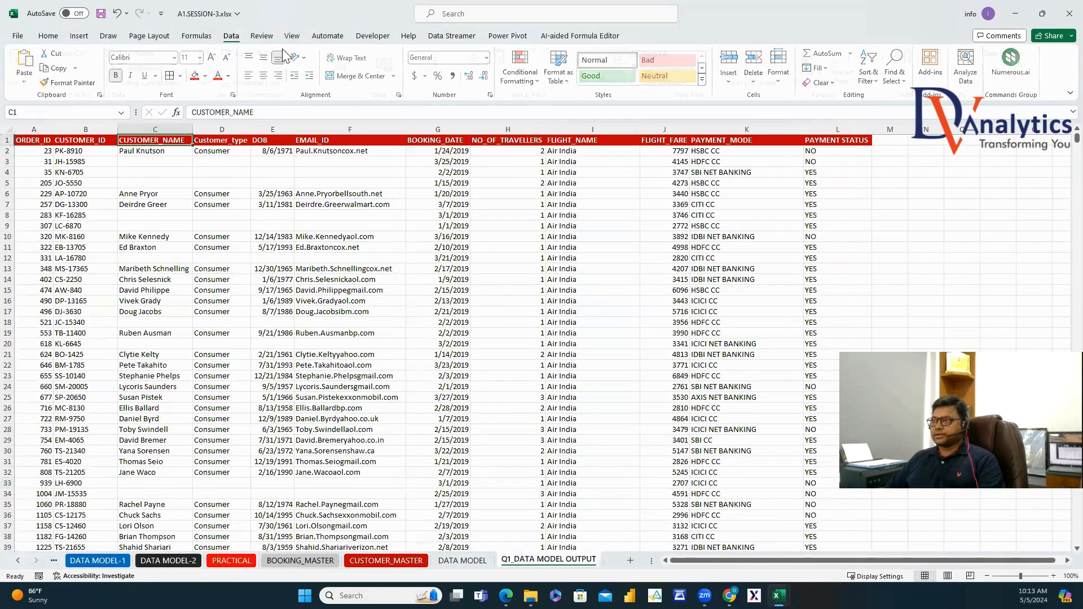
key(ctrl+shift+l)
click(187, 140)
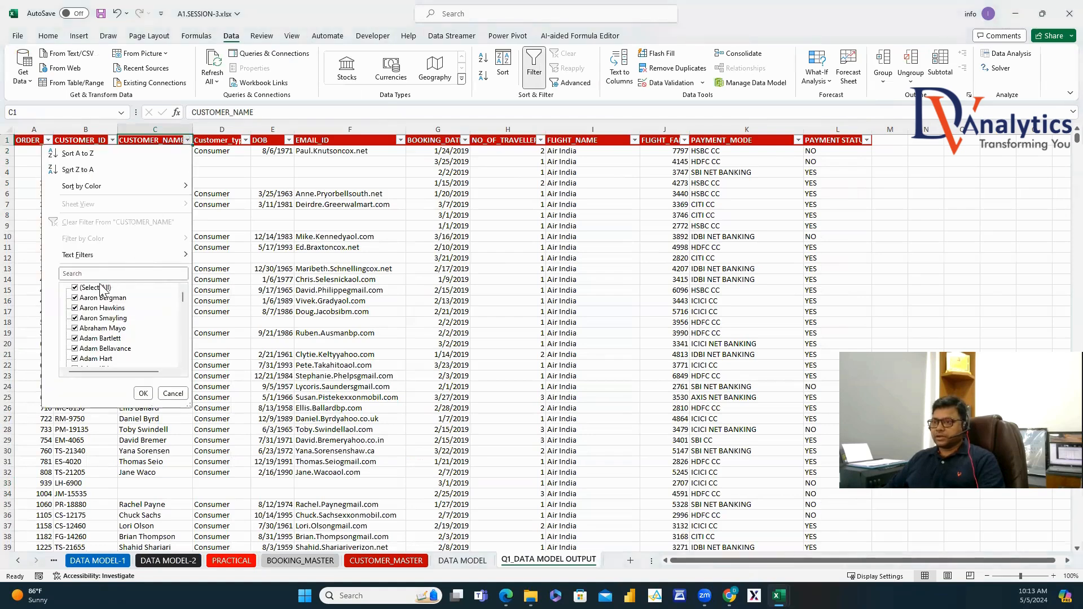
click(75, 288)
drag(183, 308, 186, 367)
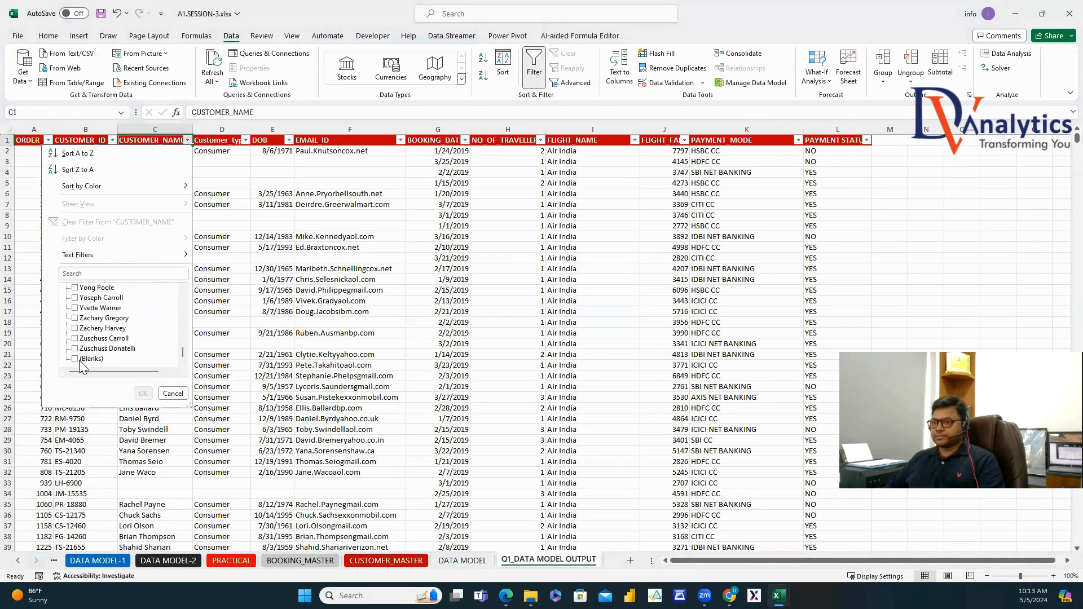
click(75, 359)
click(143, 393)
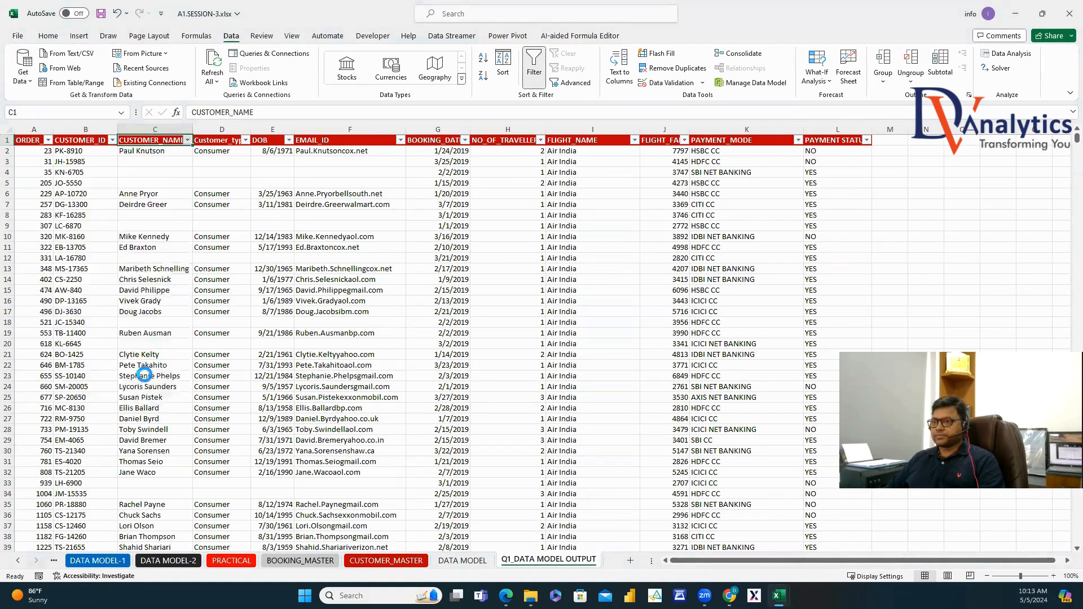
Copy the filtered rows into a new sheet named Q2_ANS.
click(38, 140)
key(ctrl+shift+Right)
key(ctrl+shift+Down)
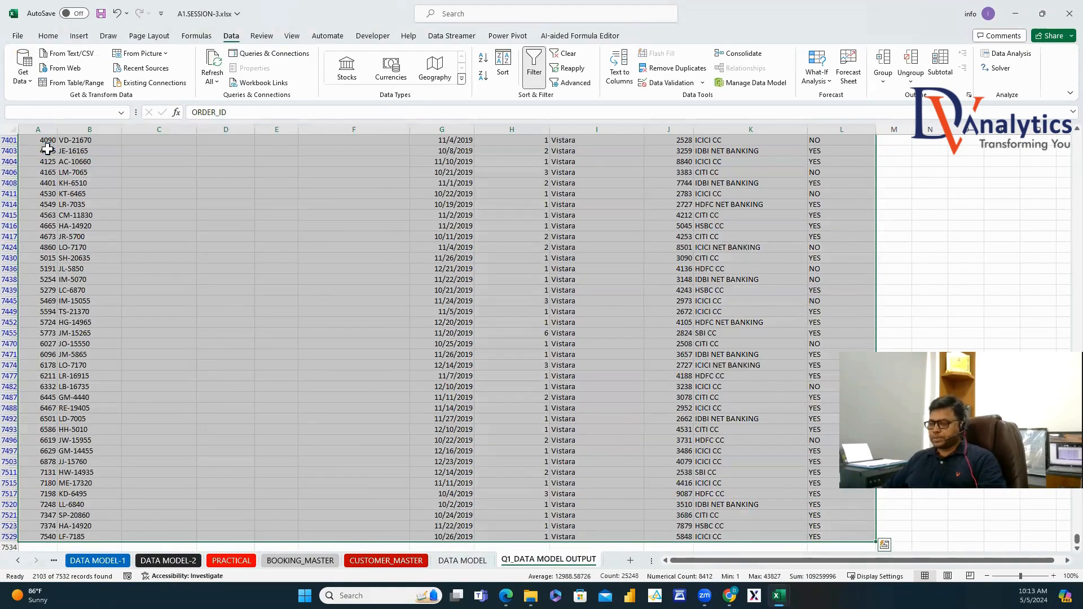
key(ctrl+c)
click(630, 560)
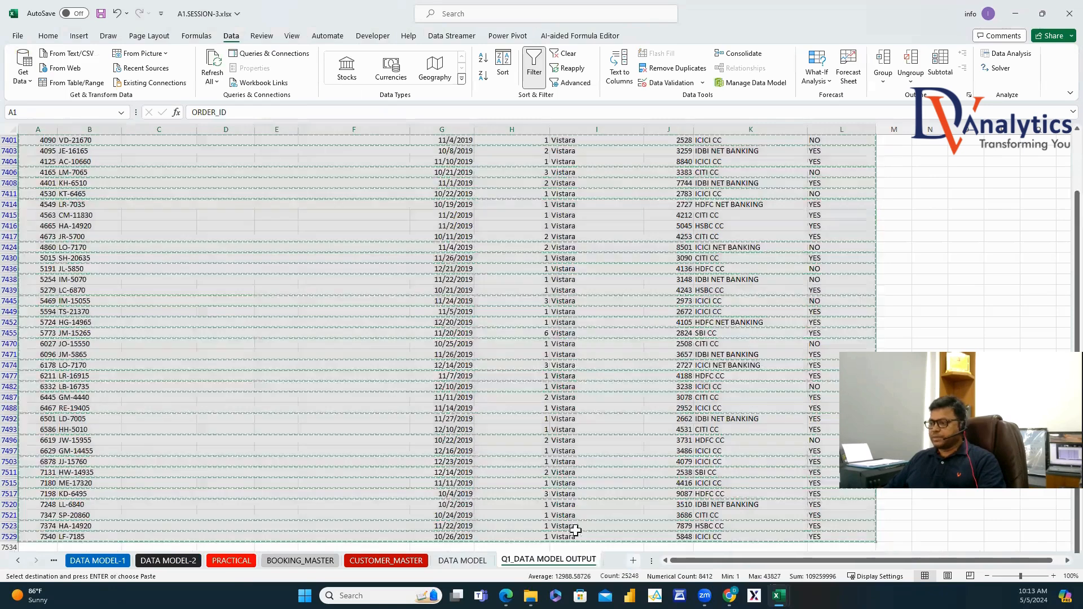
key(ctrl+v)
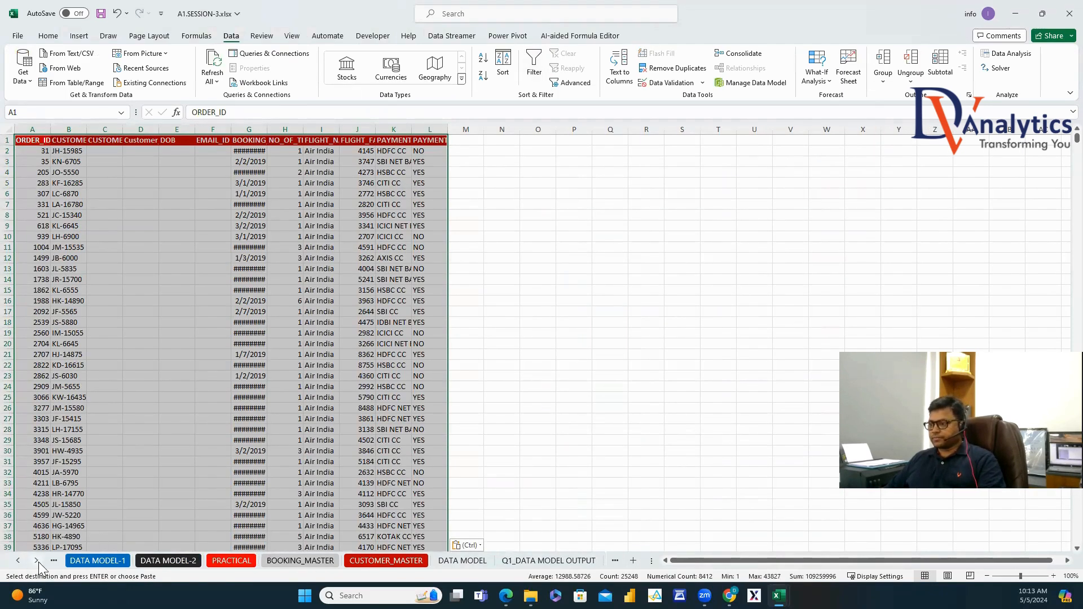
click(36, 561)
right_click(550, 561)
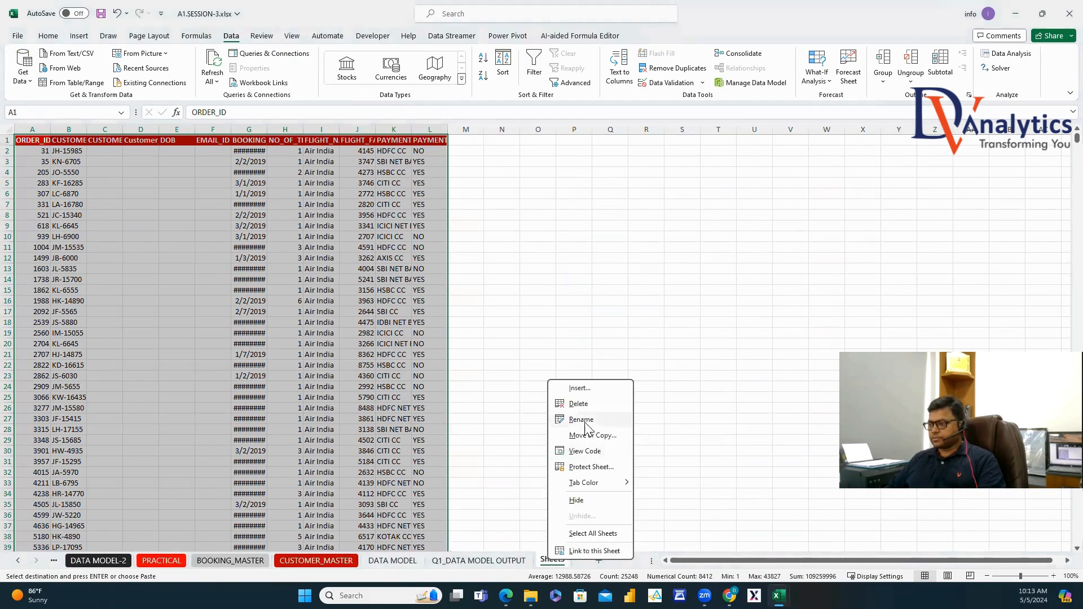
click(587, 424)
text(Q2_)
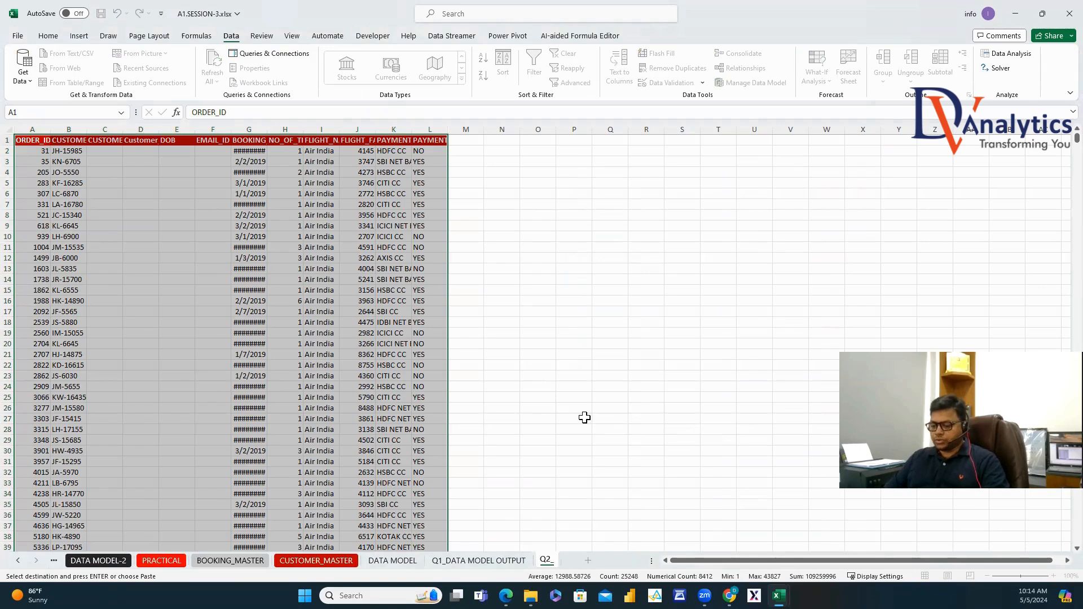
text(ANS)
click(585, 418)
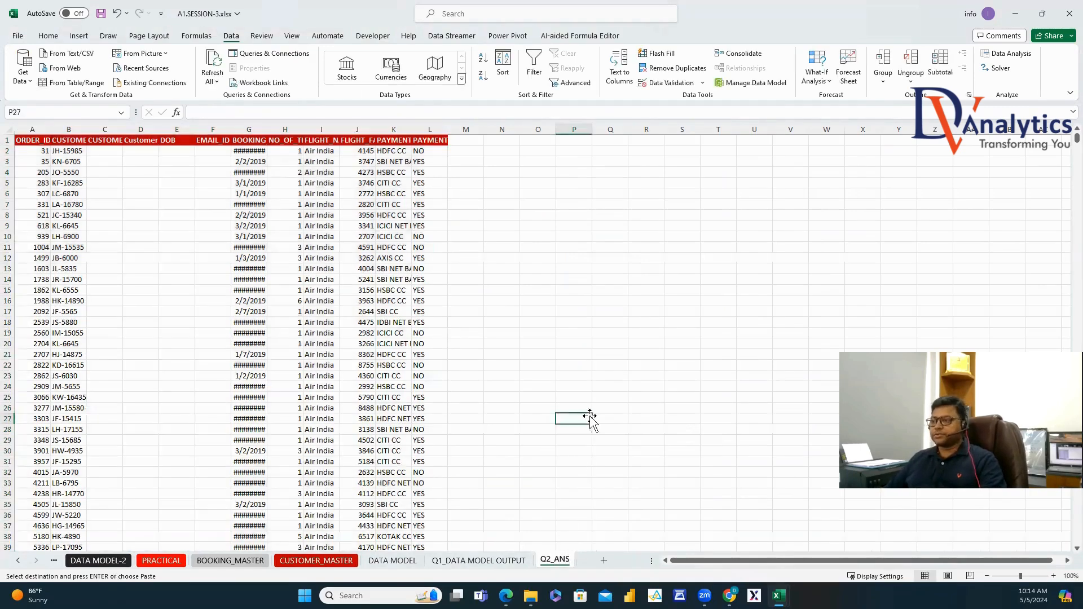
Glance at BOOKING_MASTER, then review question Q3 on the PRACTICAL sheet.
click(237, 564)
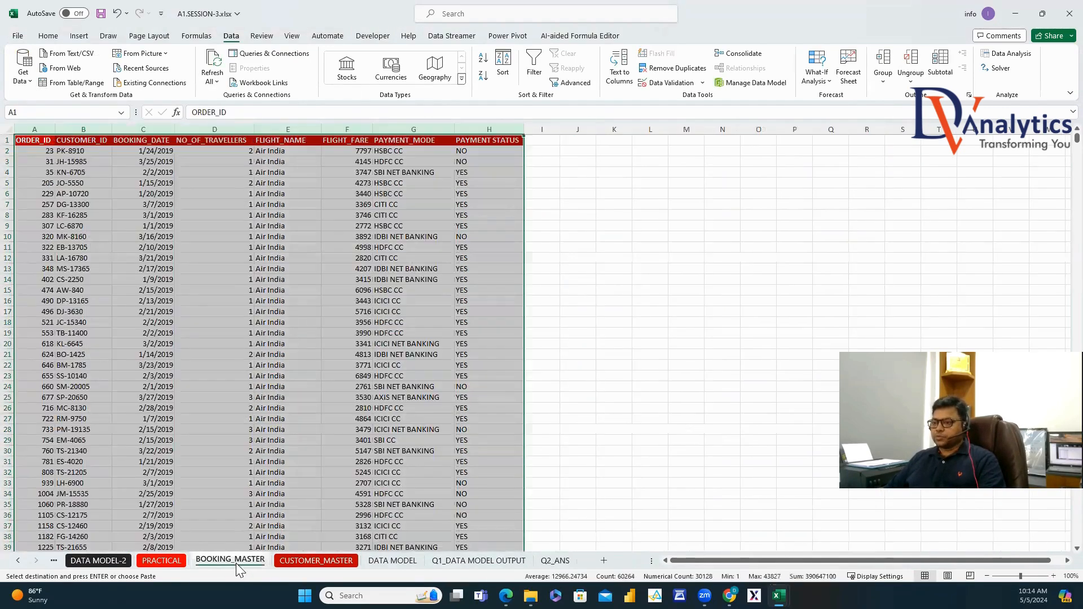
click(167, 560)
click(306, 252)
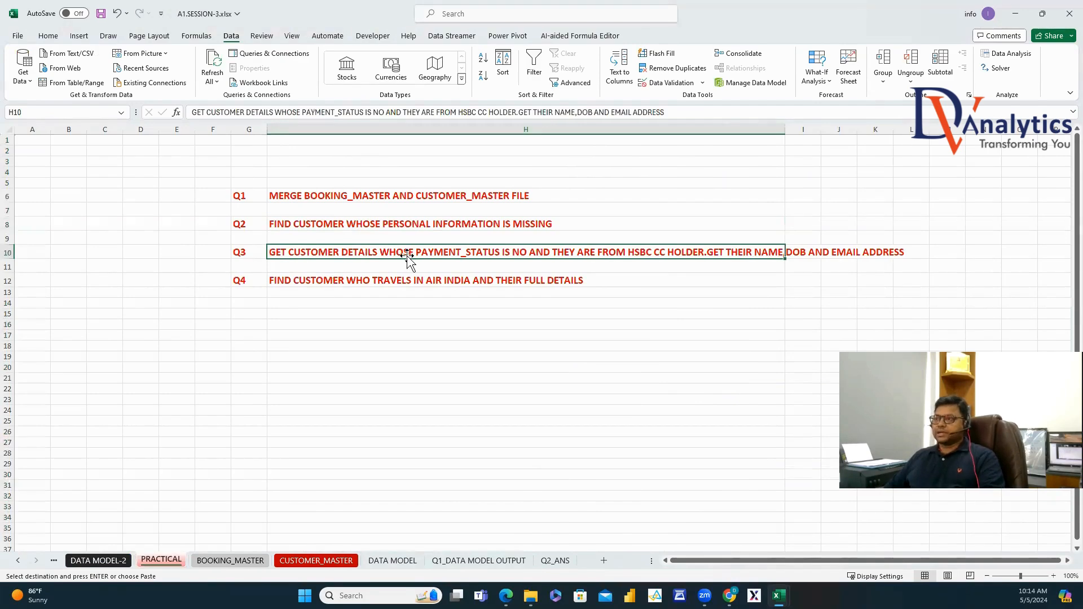
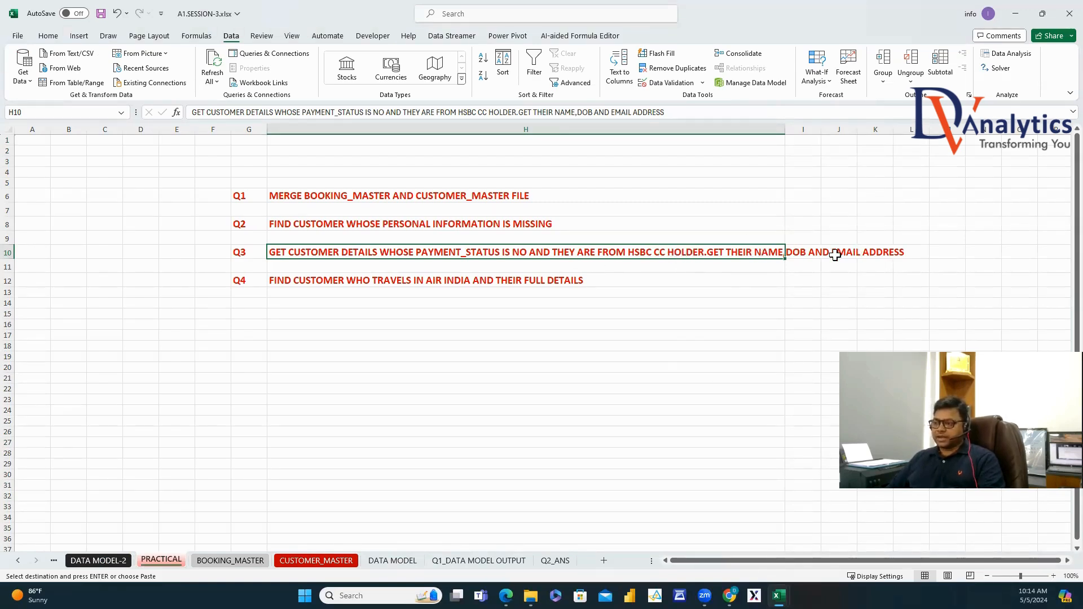
Reset the filters on Q1_DATA MODEL OUTPUT and filter PAYMENT STATUS to NO.
click(478, 561)
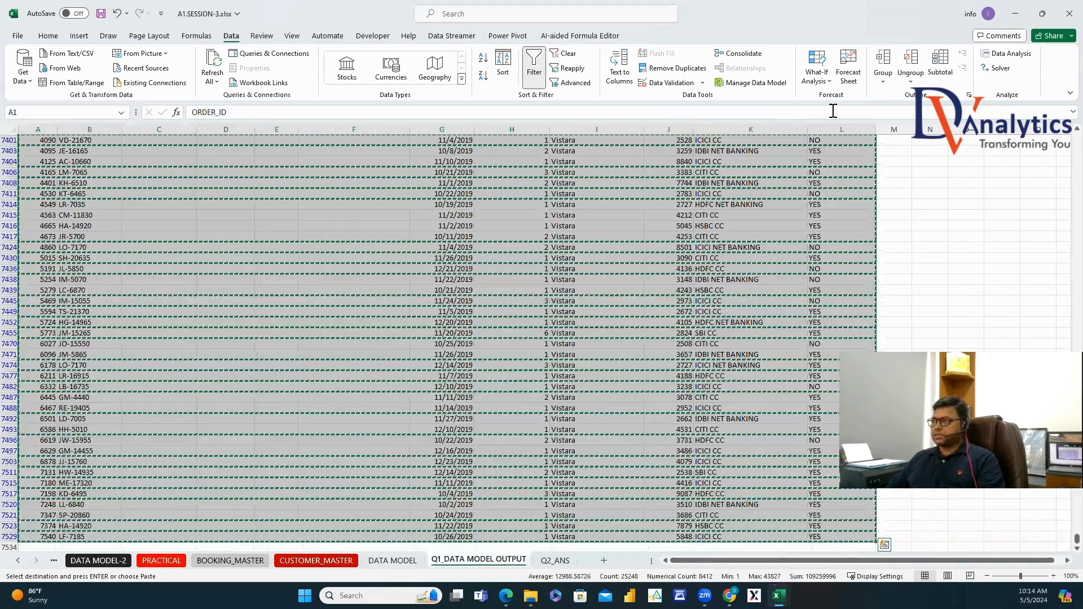
click(536, 70)
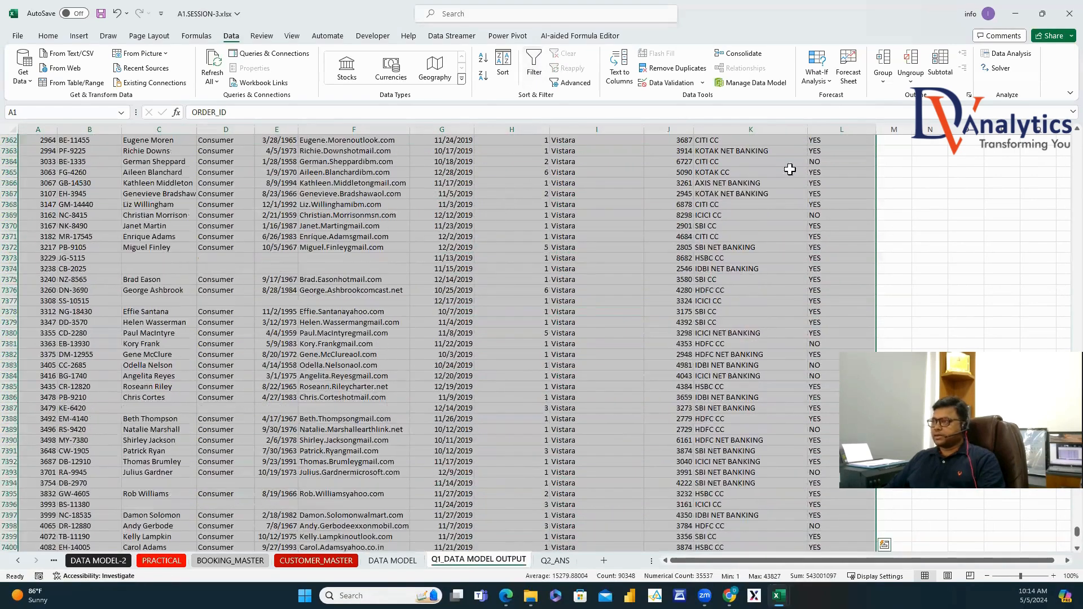
drag(1077, 531, 1077, 138)
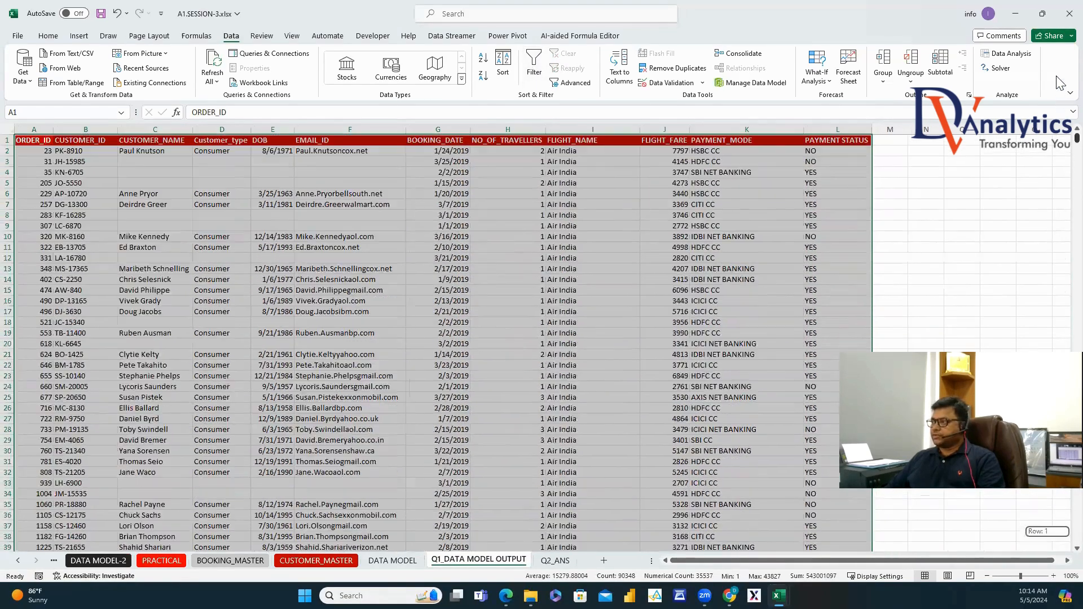
click(844, 141)
key(ctrl+shift+l)
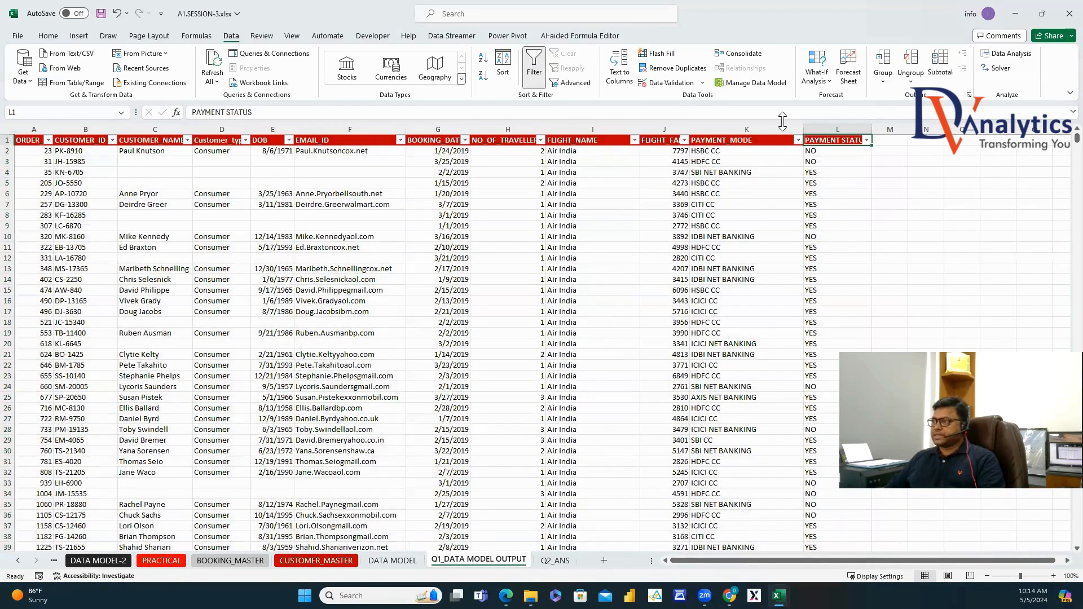
click(866, 141)
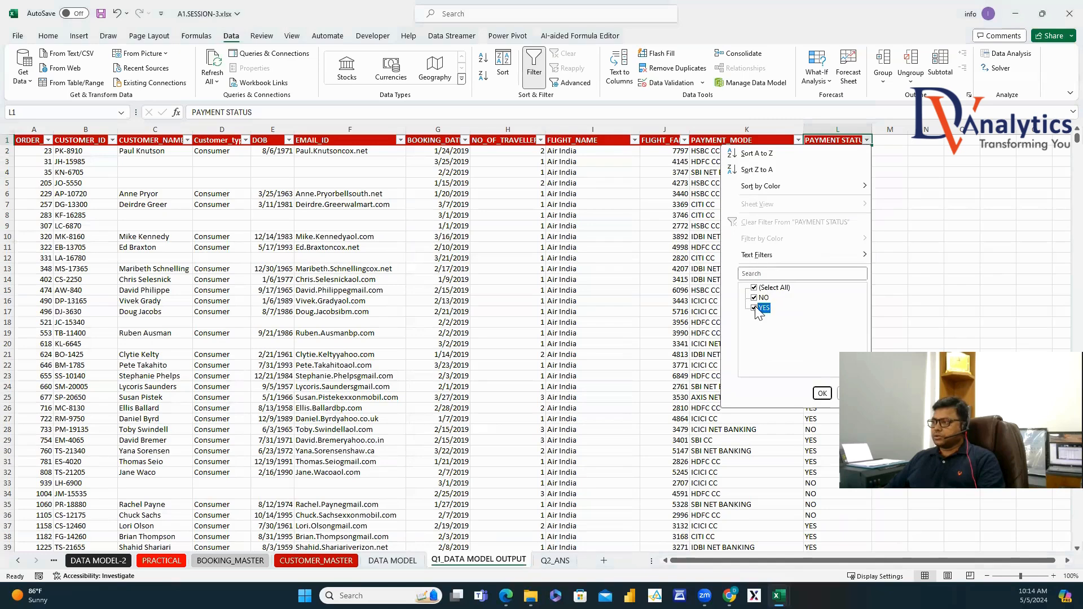
click(755, 307)
key(Escape)
click(798, 141)
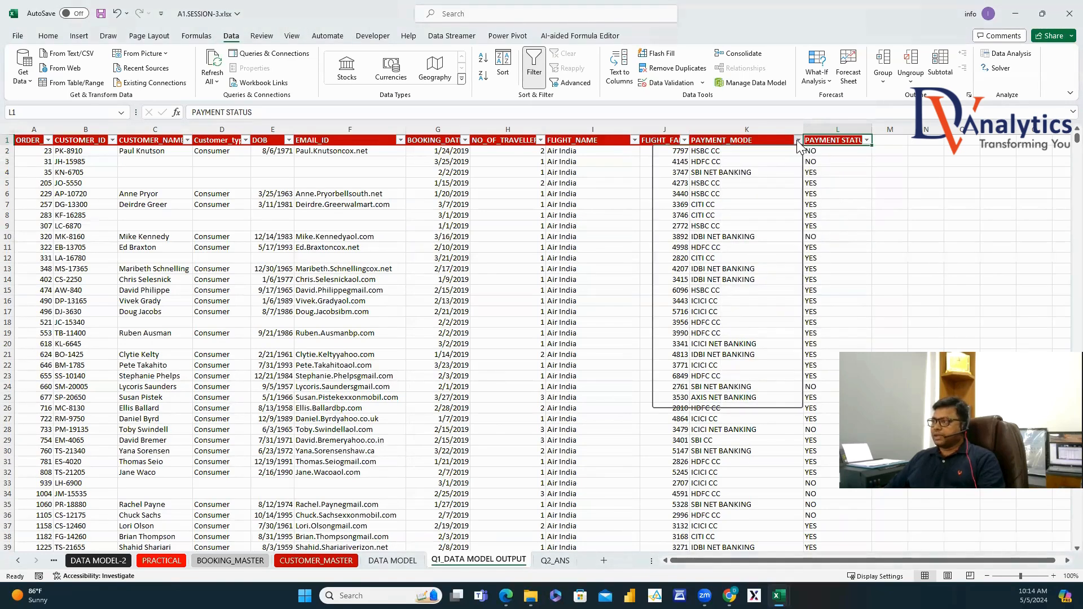
key(Escape)
click(867, 140)
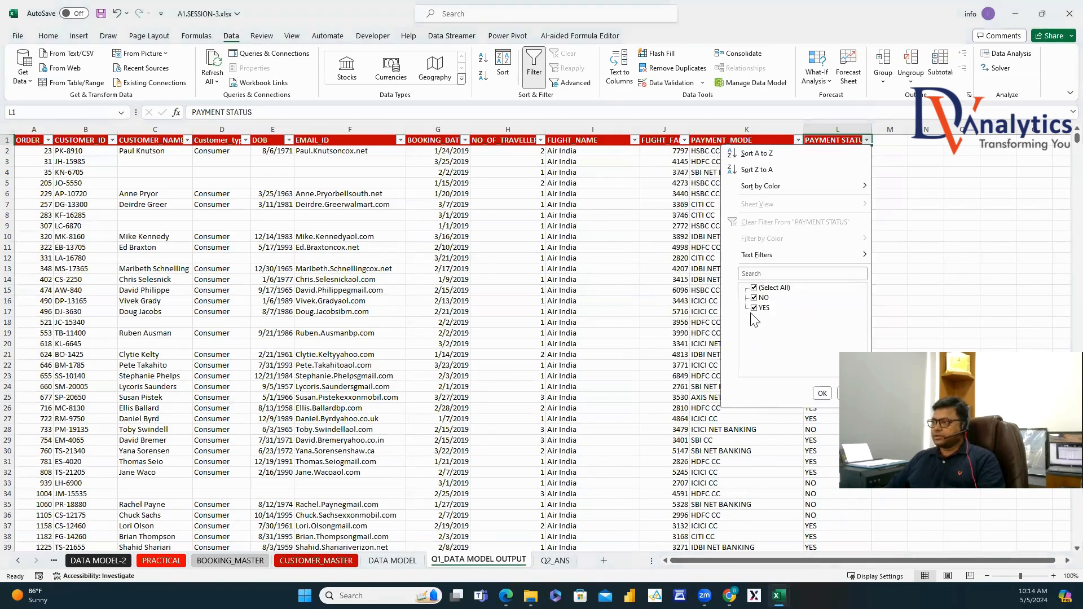
click(755, 307)
click(824, 395)
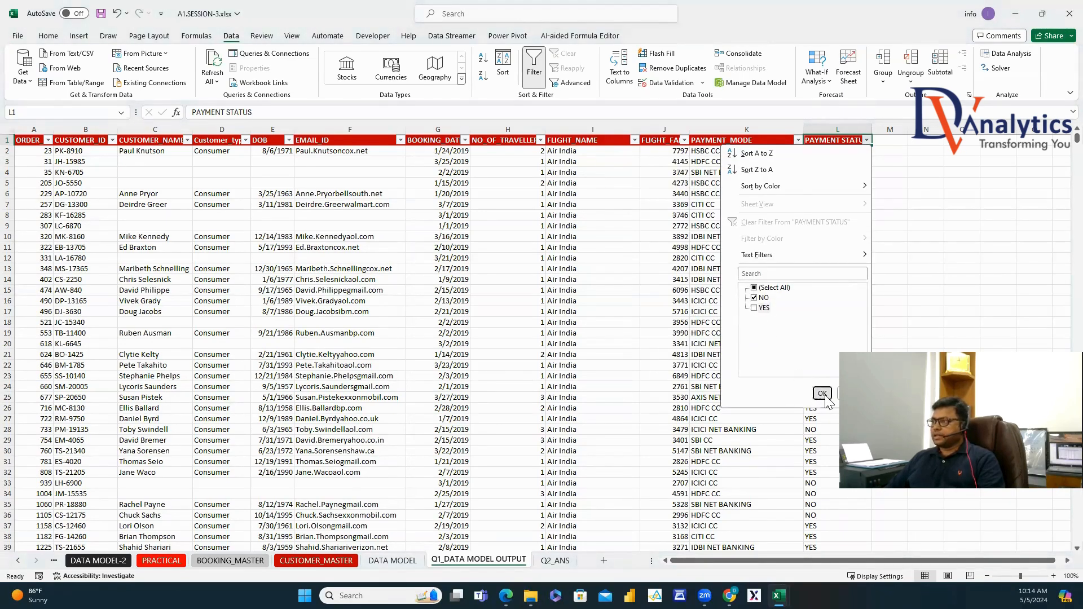
Narrow the PAYMENT_MODE filter to HSBC CC only.
click(798, 140)
click(686, 287)
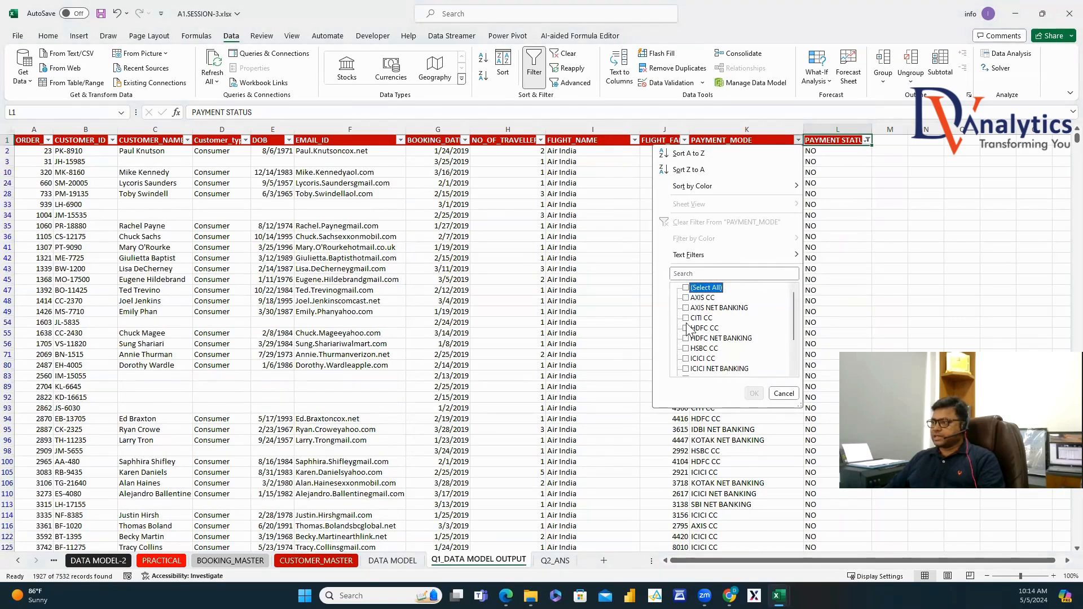
click(686, 349)
click(754, 393)
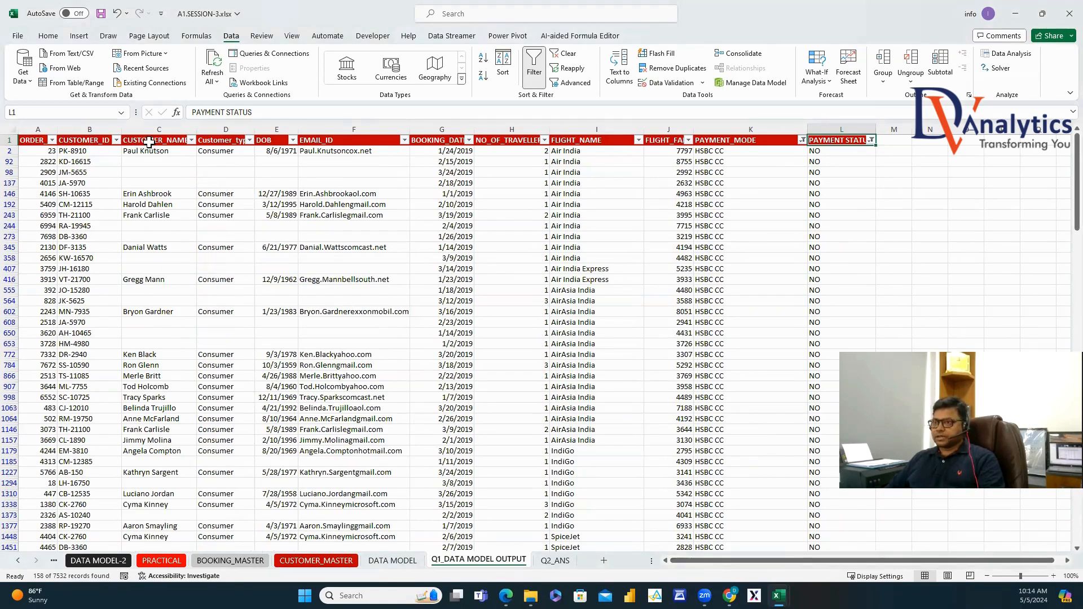
Copy the filtered HSBC CC rows and paste them into a new sheet.
click(39, 140)
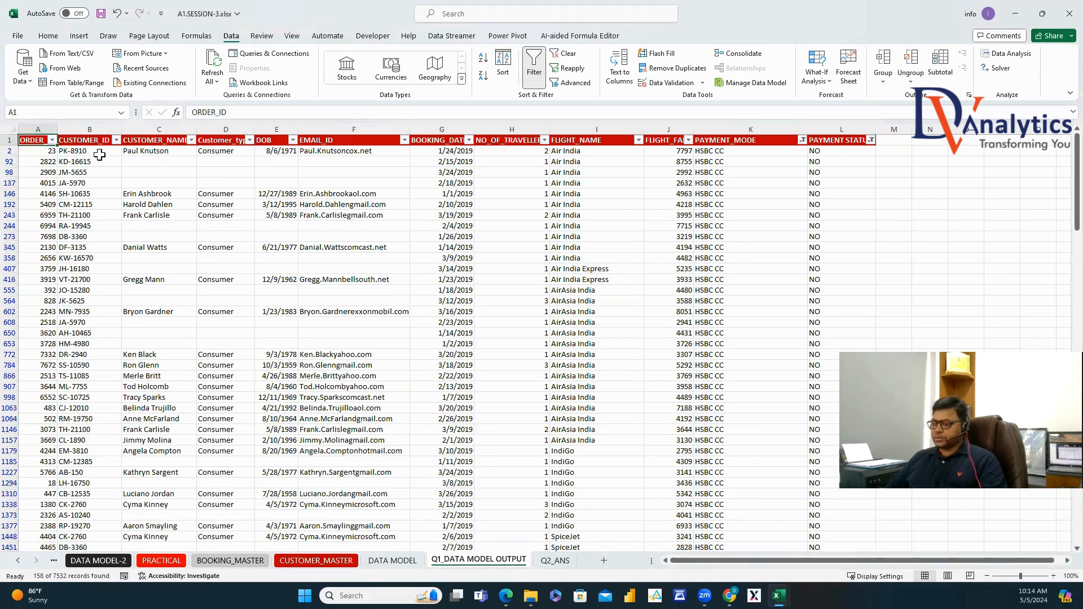
key(ctrl+shift+Right)
key(ctrl+shift+Down)
key(ctrl+c)
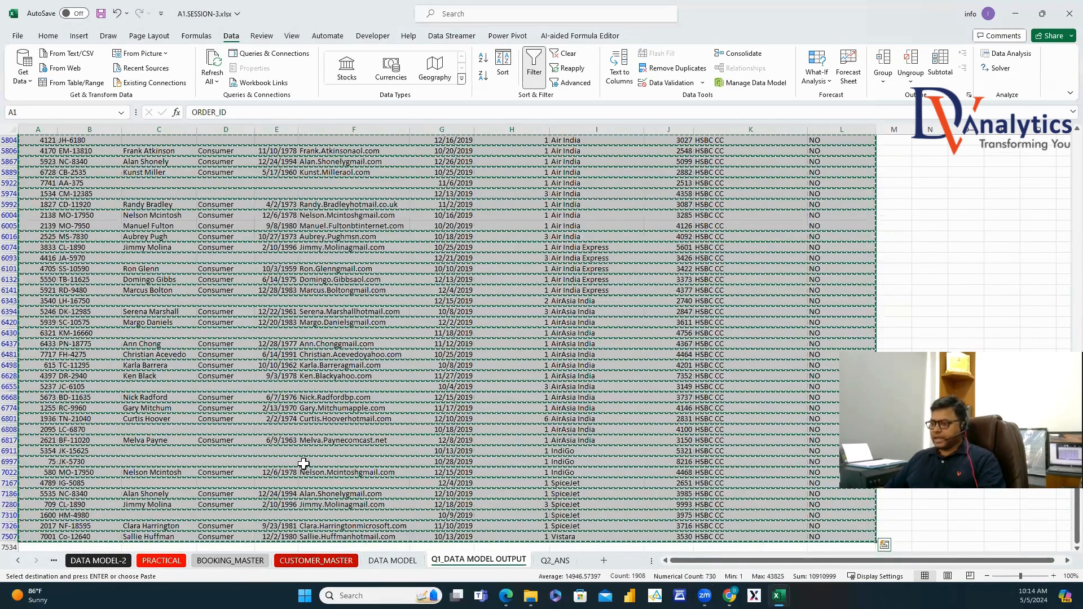
click(557, 561)
click(604, 560)
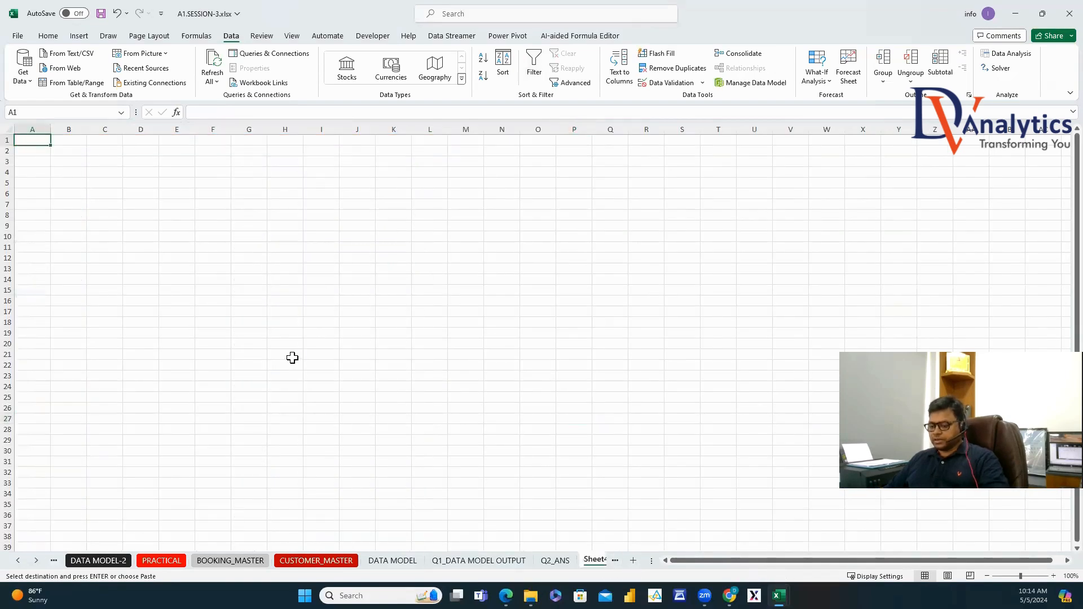
key(ctrl+v)
Rename the new sheet Q3_ANS, autofit its columns, and return to PRACTICAL.
right_click(590, 562)
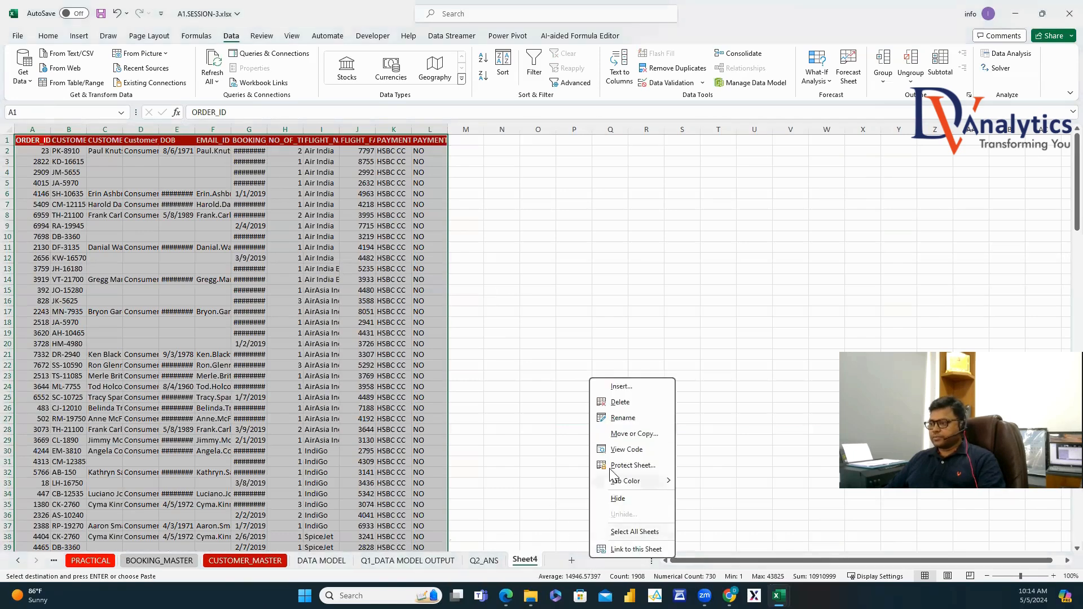
click(631, 419)
text(Q)
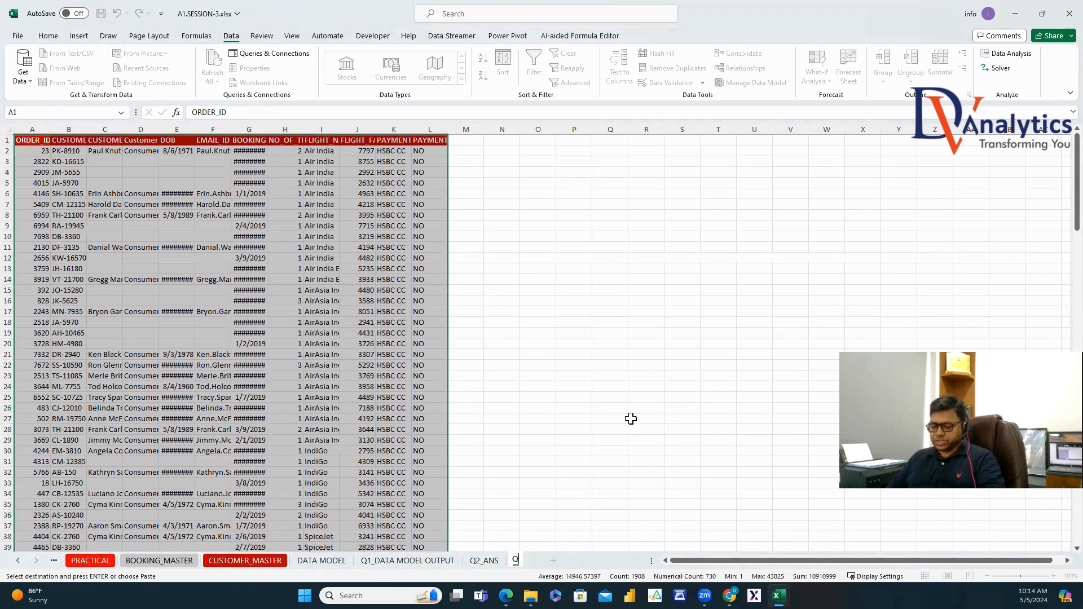
text(3_ANS)
click(631, 418)
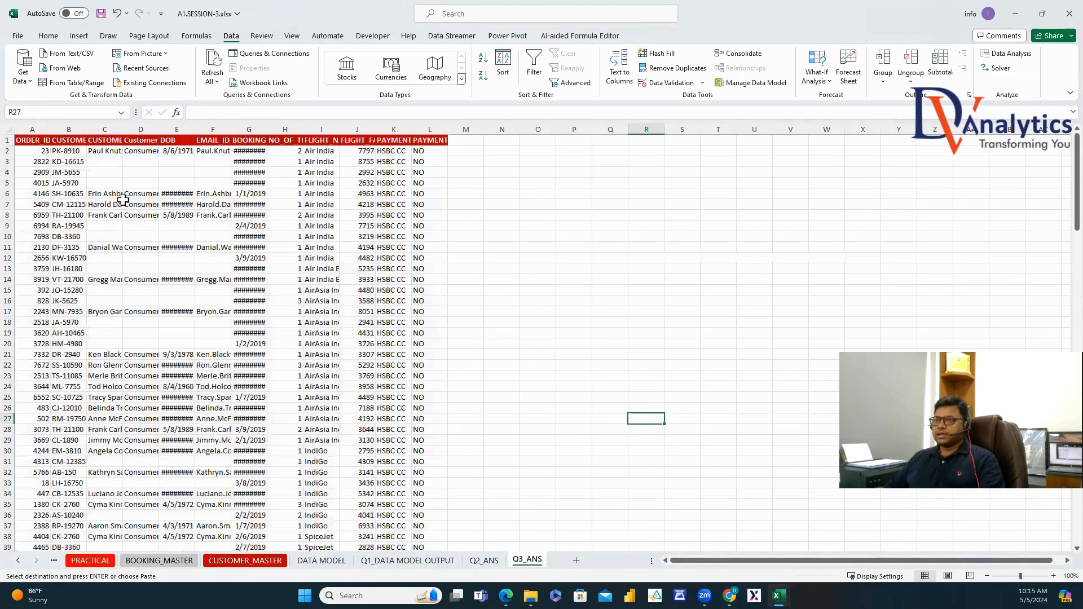
click(10, 128)
double_click(50, 129)
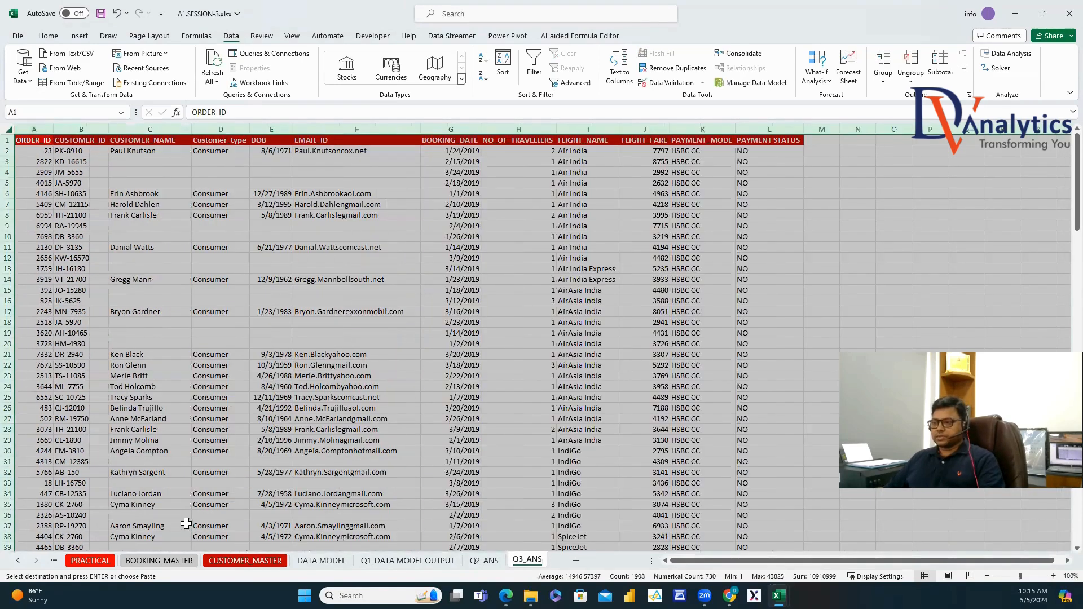
click(90, 560)
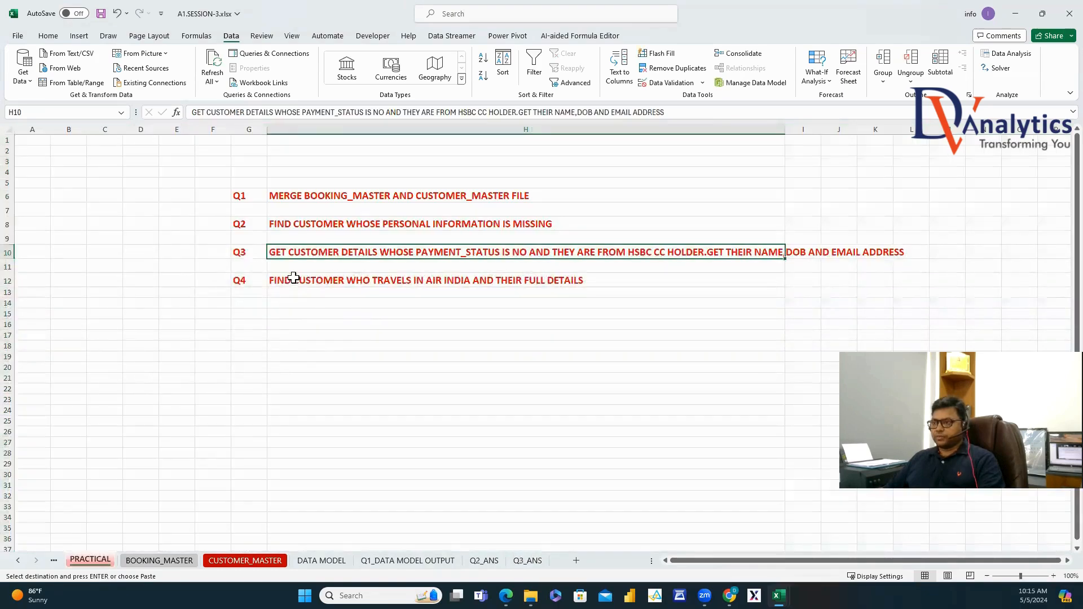
Read Q4, reset filters on Q1_DATA MODEL OUTPUT and keep PAYMENT STATUS YES rows.
click(364, 282)
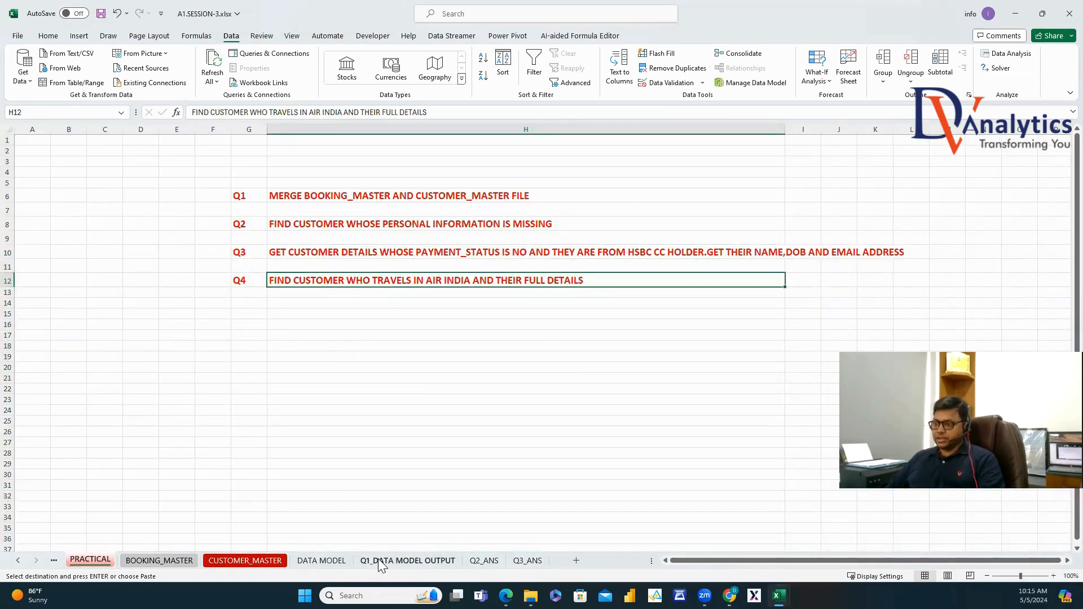
click(407, 560)
click(536, 70)
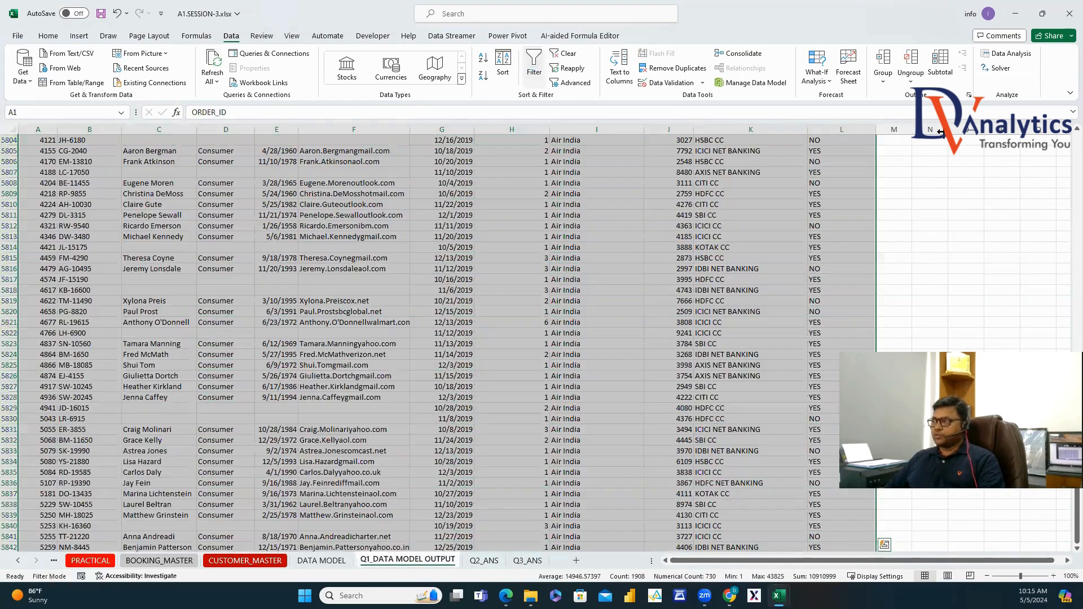
drag(1077, 451, 1075, 139)
click(580, 142)
click(535, 68)
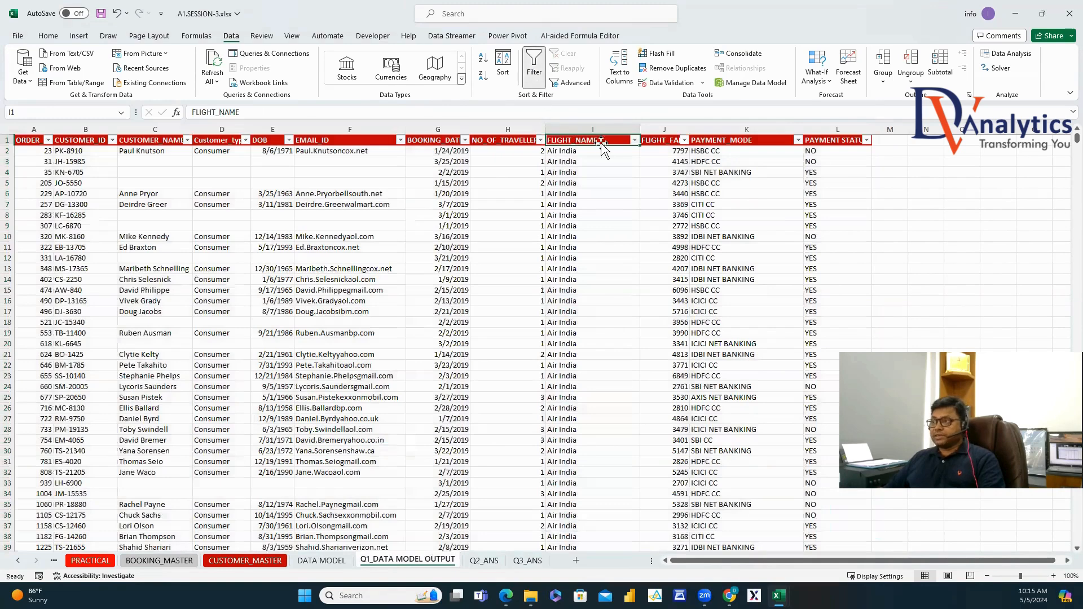
click(866, 140)
click(755, 298)
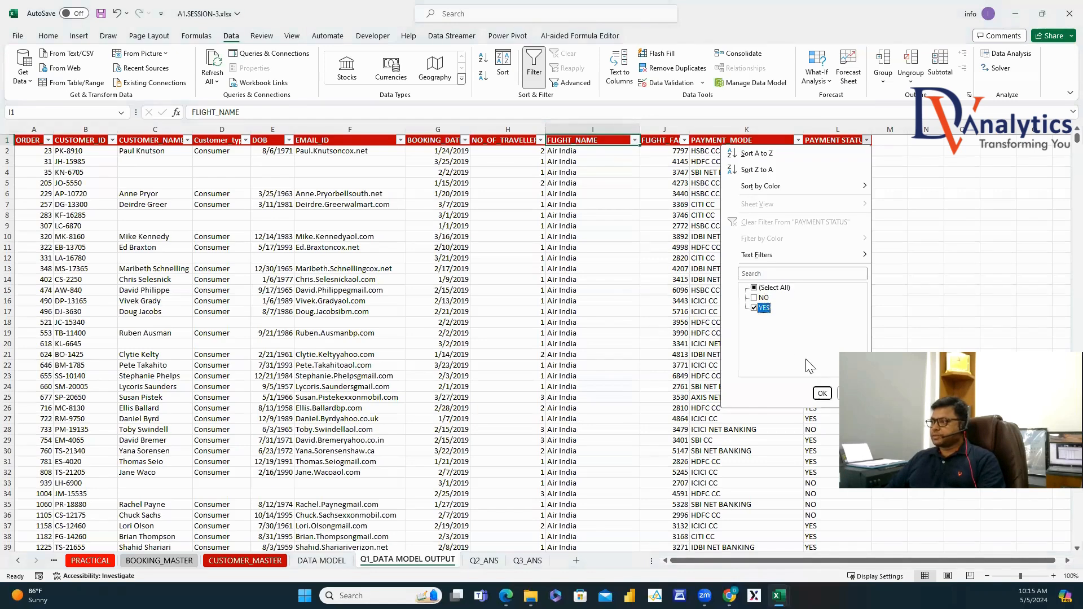
click(821, 393)
Filter FLIGHT_NAME to show only Air India.
click(635, 140)
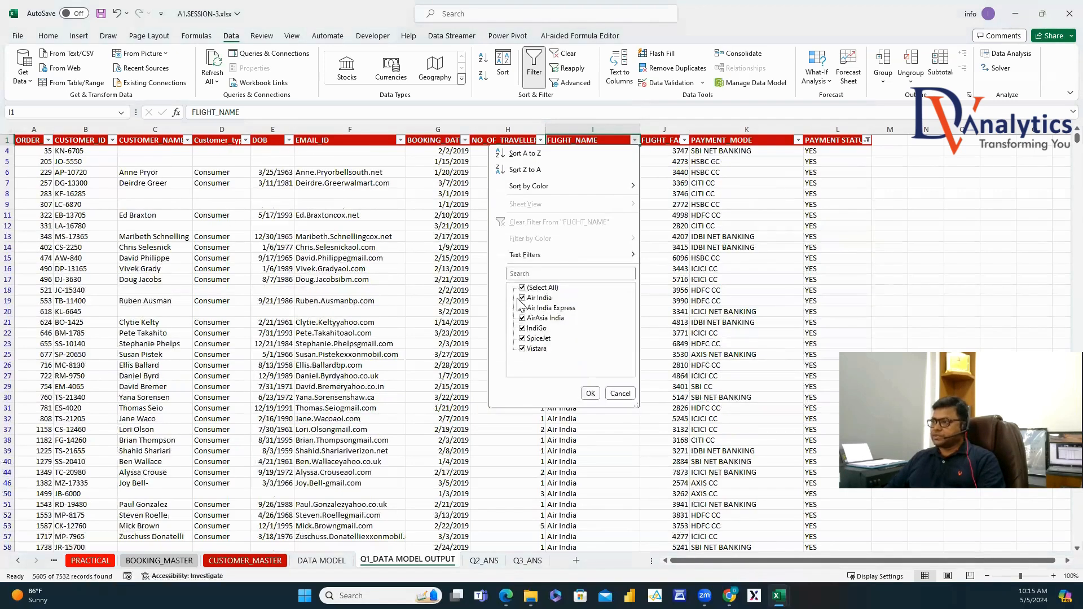
click(522, 287)
click(523, 298)
click(590, 394)
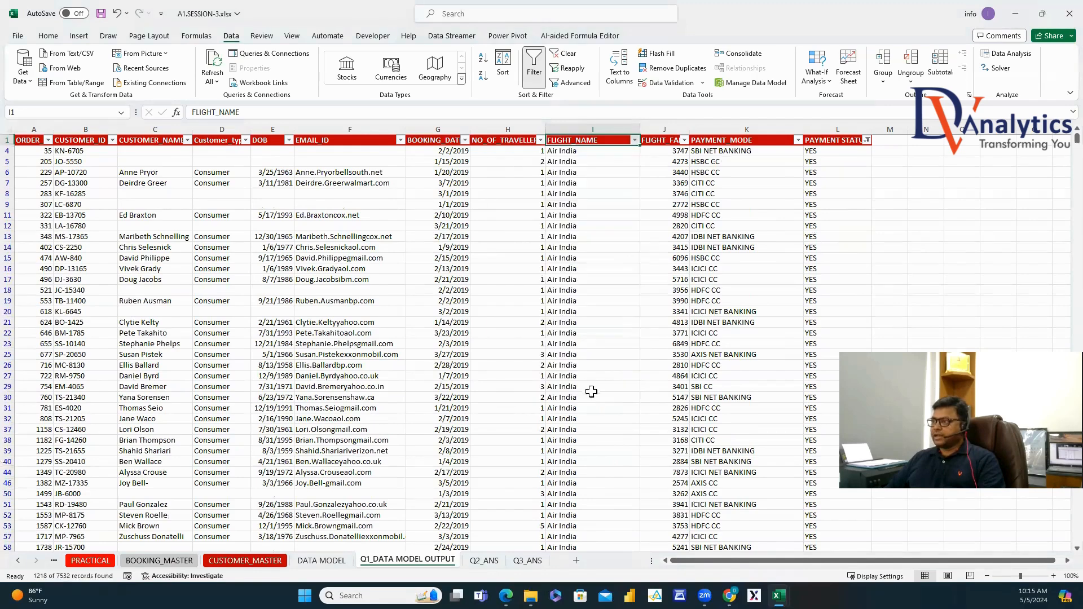
Copy the filtered Air India records and paste them into a new sheet.
click(813, 140)
key(ctrl+shift+Left)
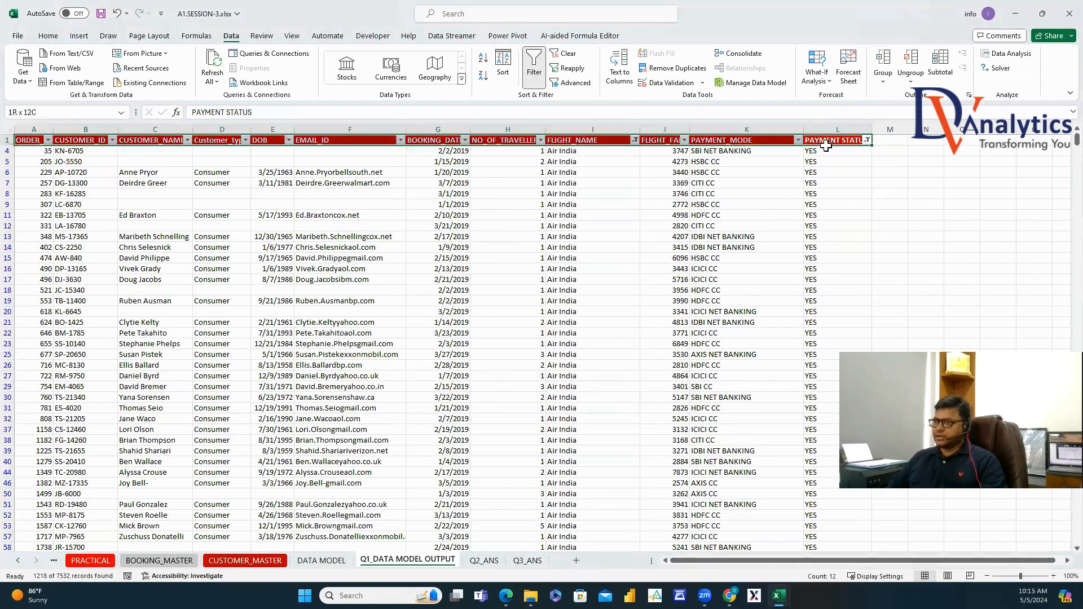
key(ctrl+shift+Down)
key(ctrl+c)
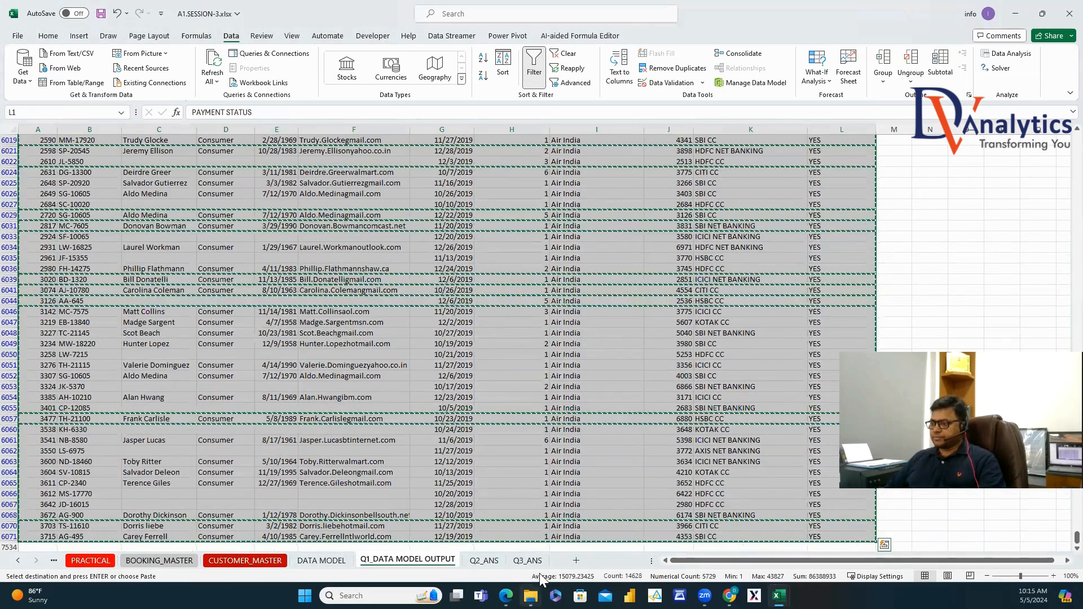
click(528, 560)
click(577, 561)
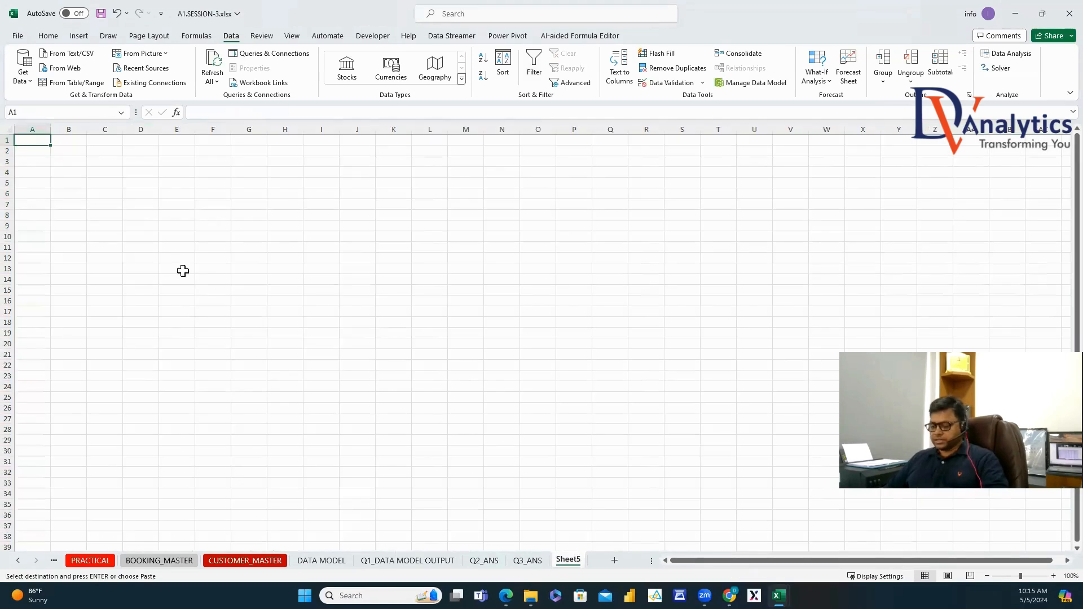
key(ctrl+v)
Rename the new sheet Q4_ANS and autofit all its columns.
right_click(570, 561)
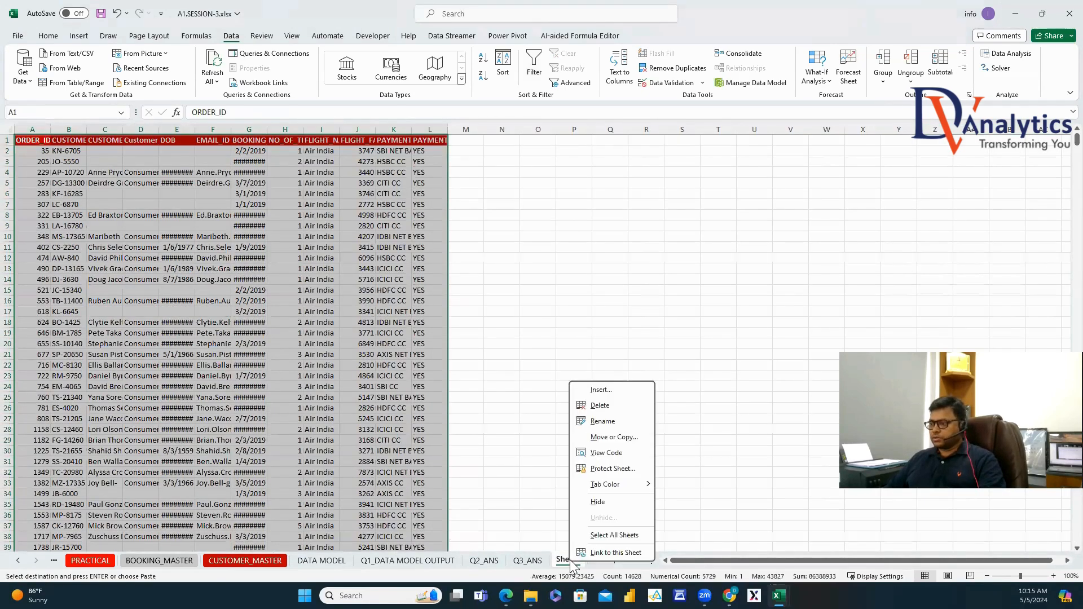
click(603, 422)
text(Q4)
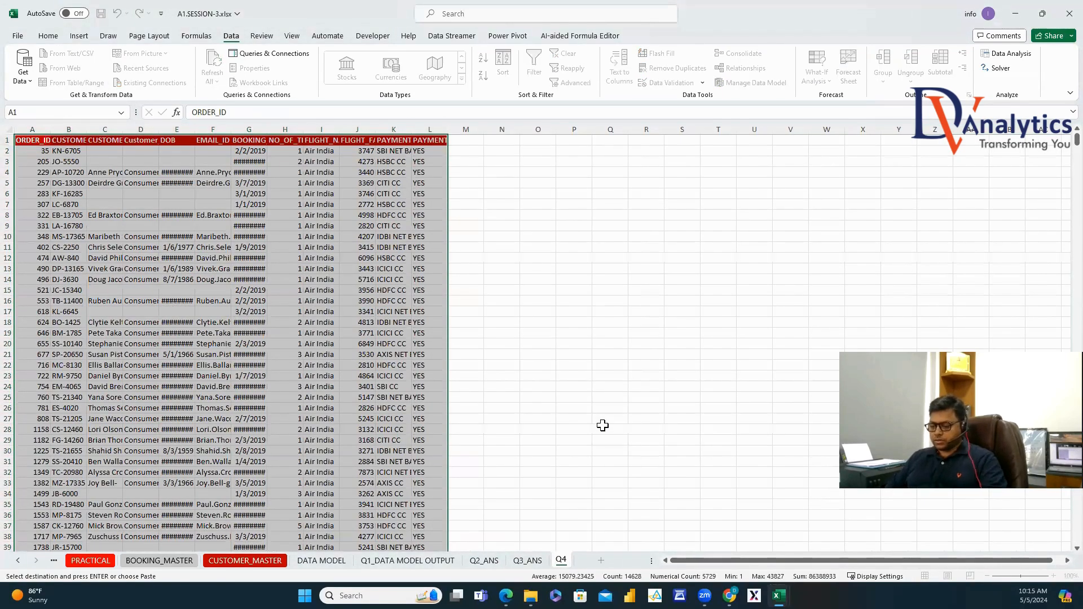
text(_ANS)
click(602, 425)
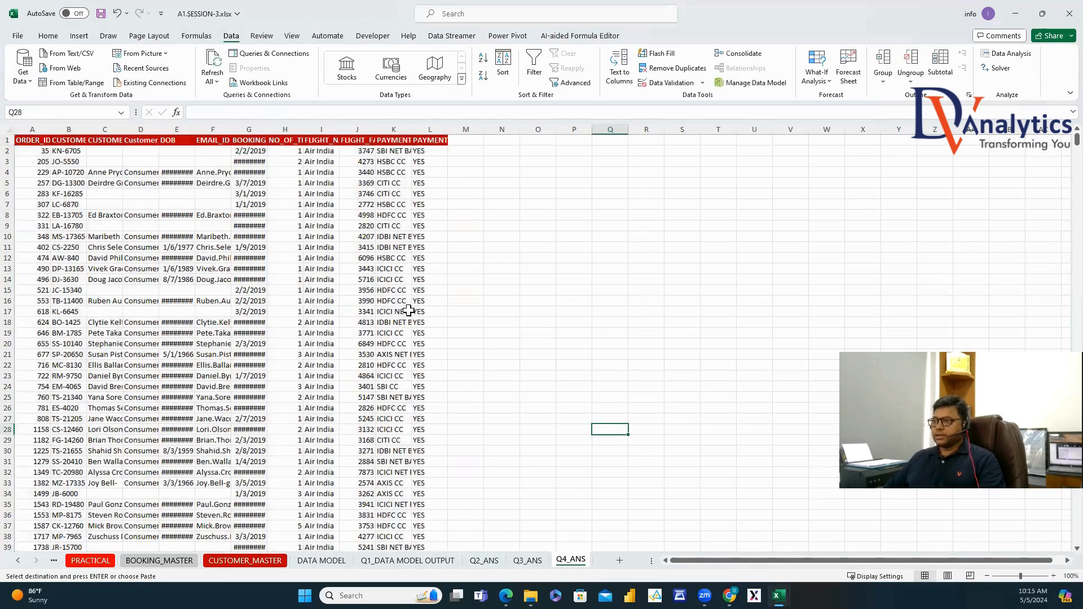
click(401, 312)
click(276, 247)
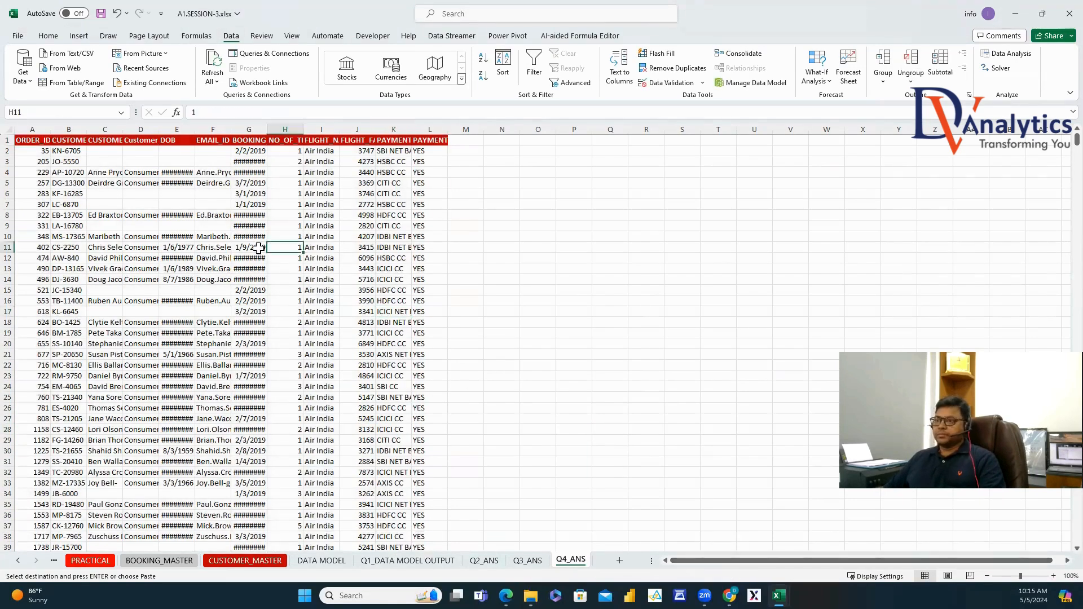
click(13, 132)
double_click(51, 129)
click(169, 226)
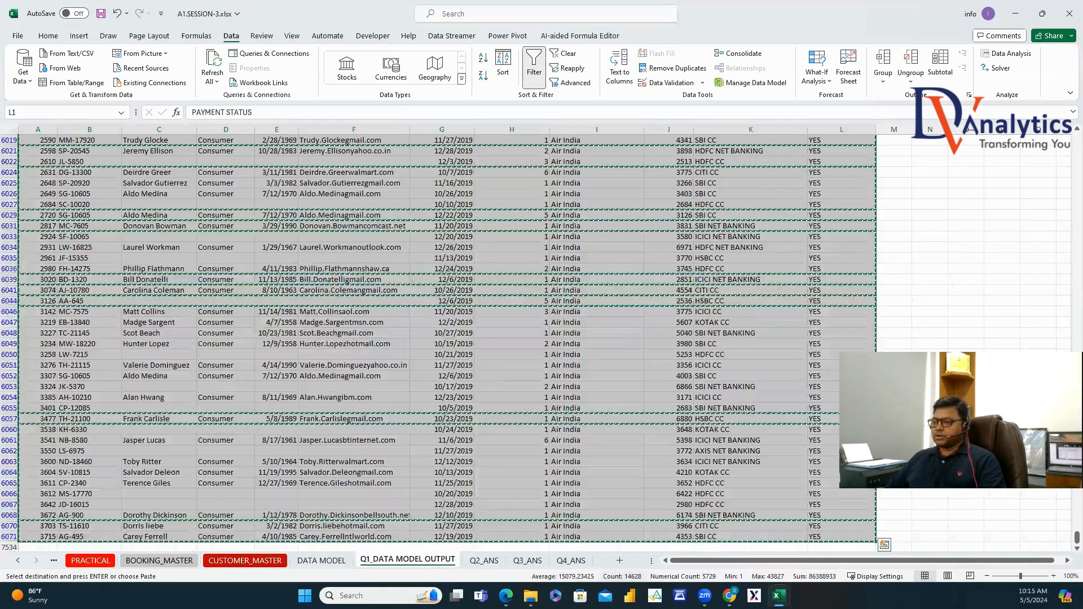
In EXCEL SESSION_3, fill Completed down the remaining status cells.
mouse_move(780, 596)
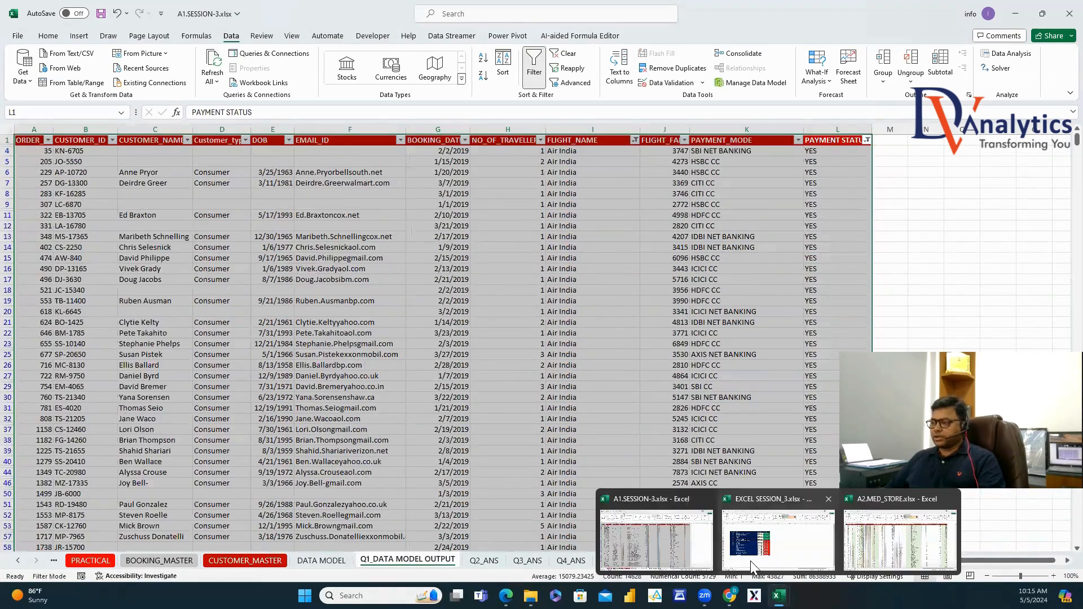
click(790, 542)
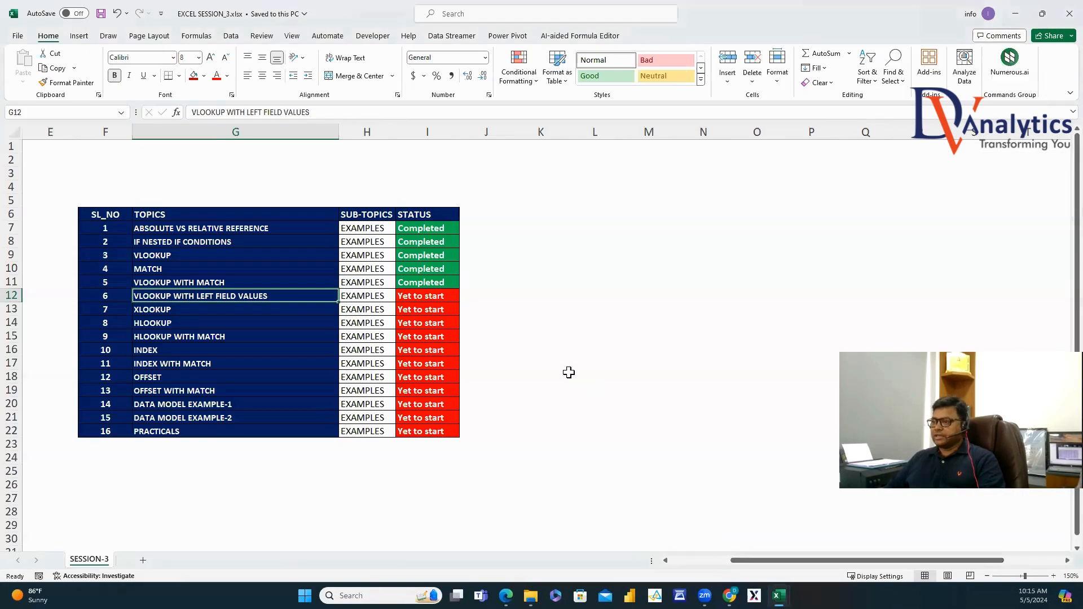
double_click(453, 287)
click(452, 323)
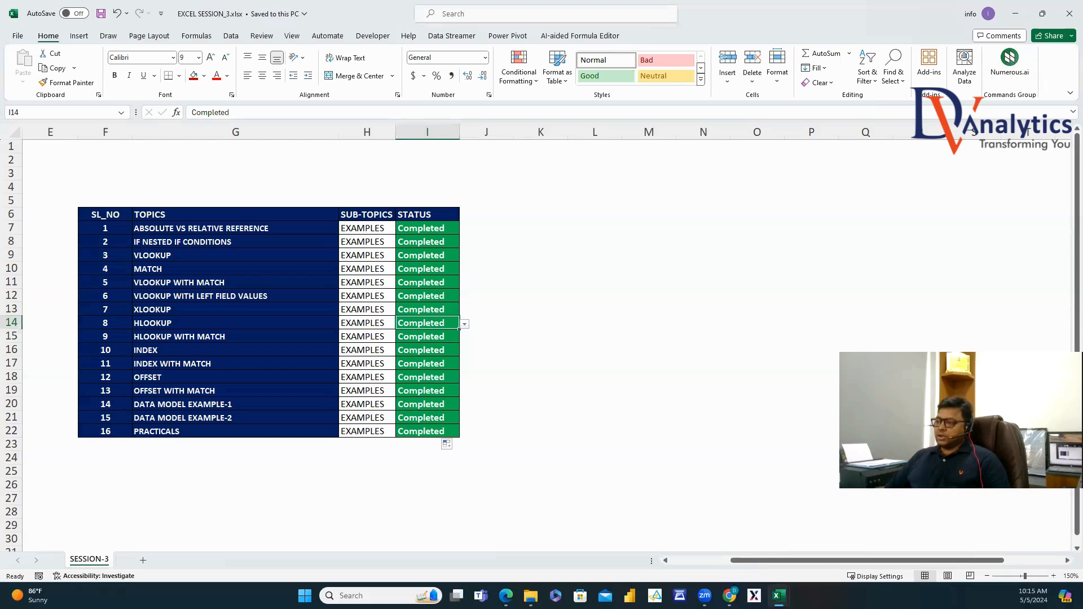
Return to A1.SESSION-3 and open the RELATIVE VS ABSOLUTE REFERENCE sheet.
mouse_move(779, 596)
click(685, 561)
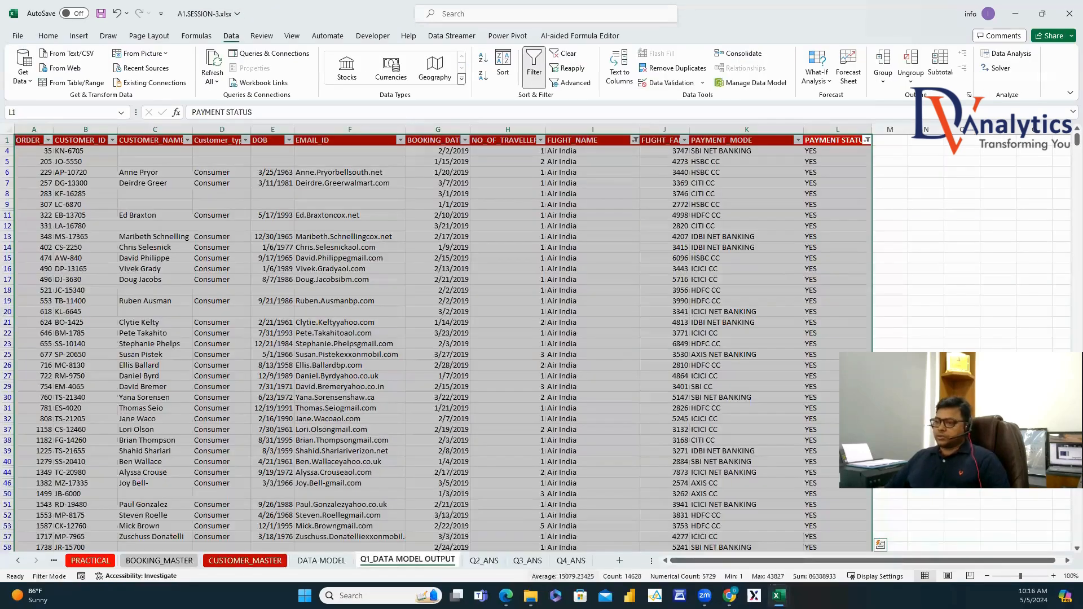
click(18, 560)
click(18, 560)
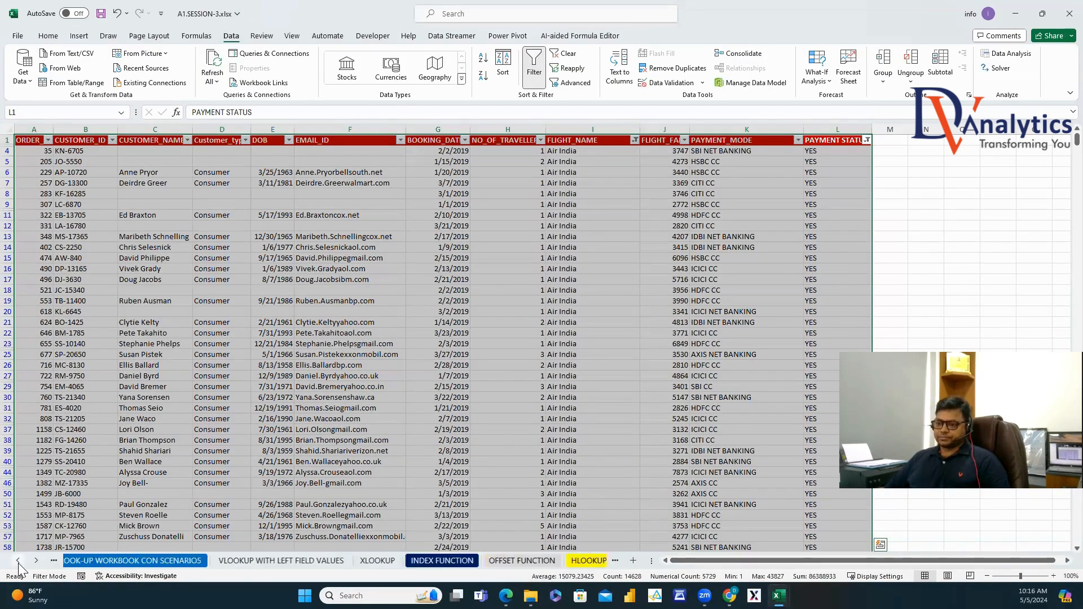
click(18, 560)
click(19, 560)
click(18, 560)
click(18, 560)
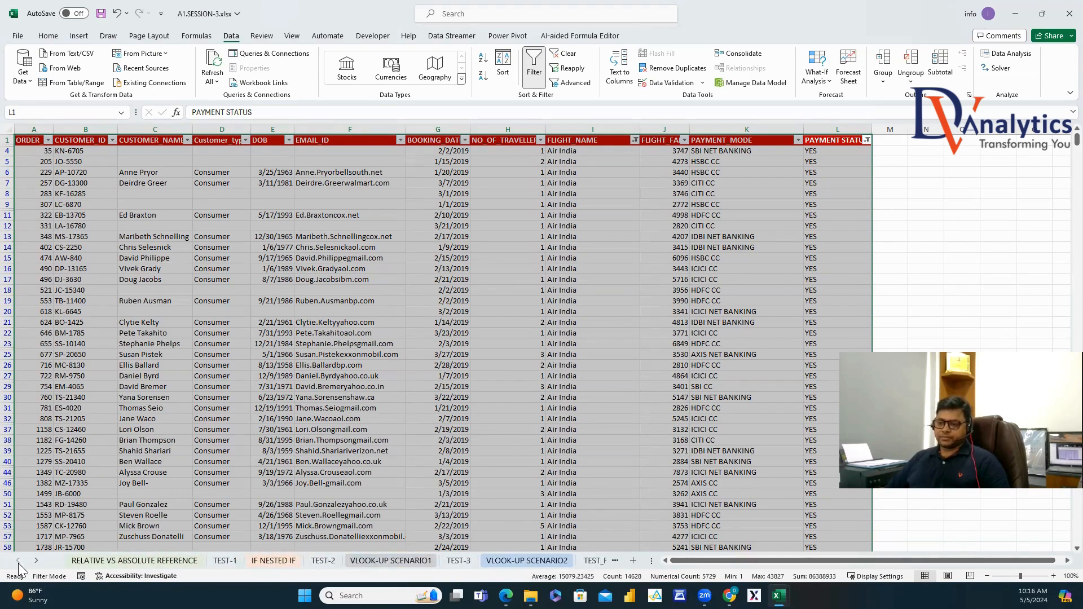
click(99, 560)
Review the RELATIVE REFERENCE, IF NESTED IF, and VLOOK-UP SCENARIO1 and SCENARIO2 sheets.
scroll(215, 273, up, 1)
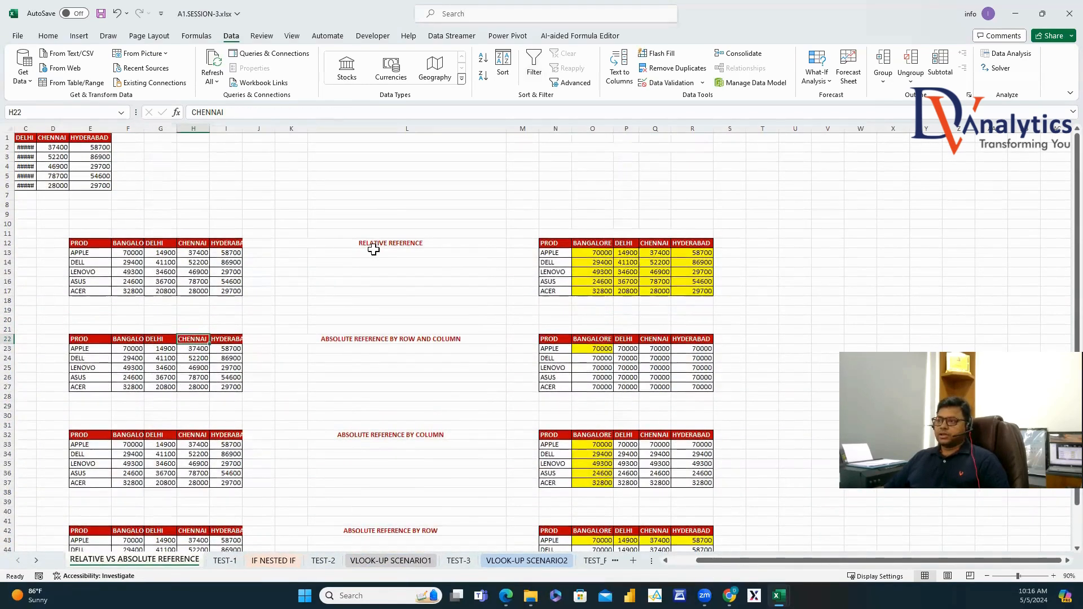
click(374, 244)
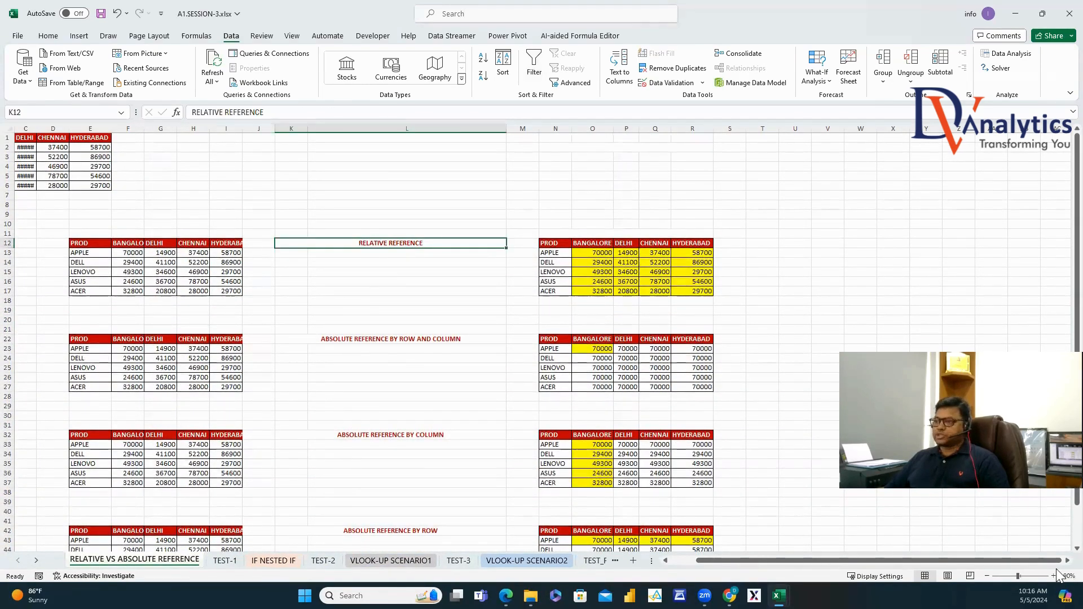
scroll(511, 283, up, 1)
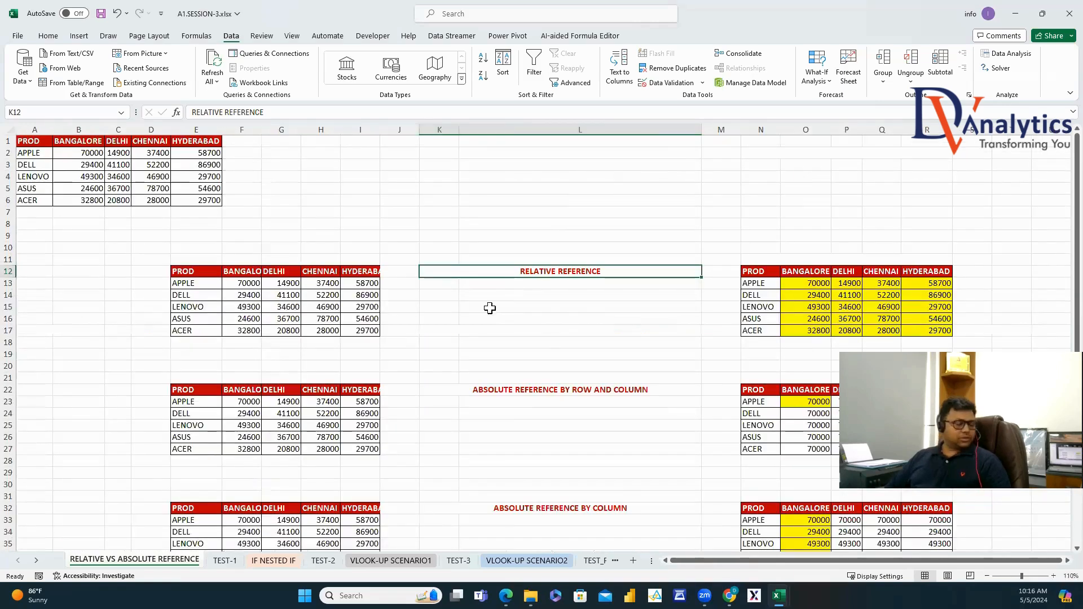
click(274, 560)
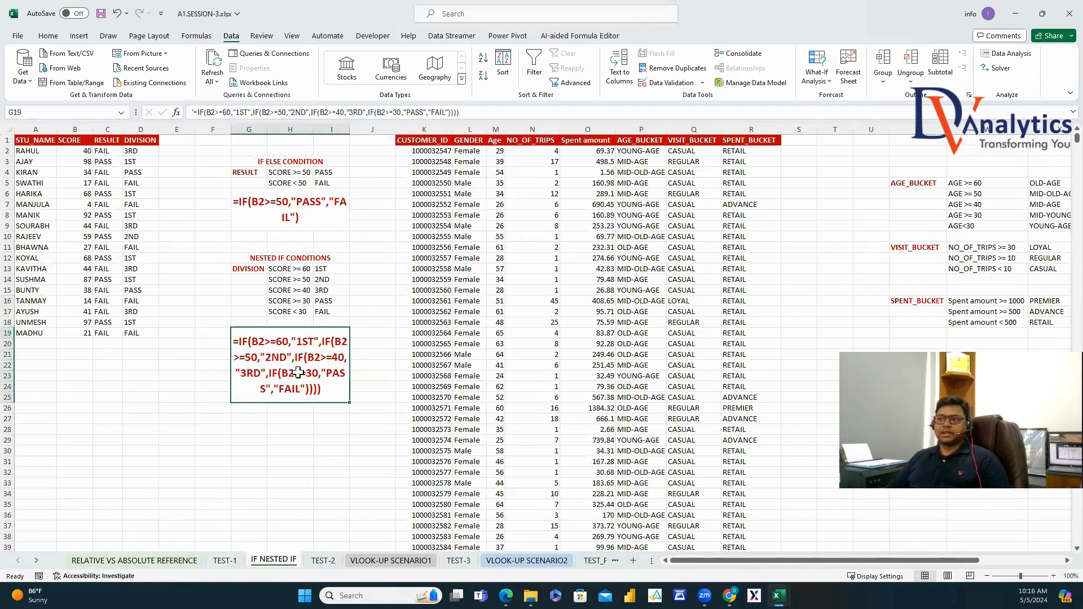
click(379, 559)
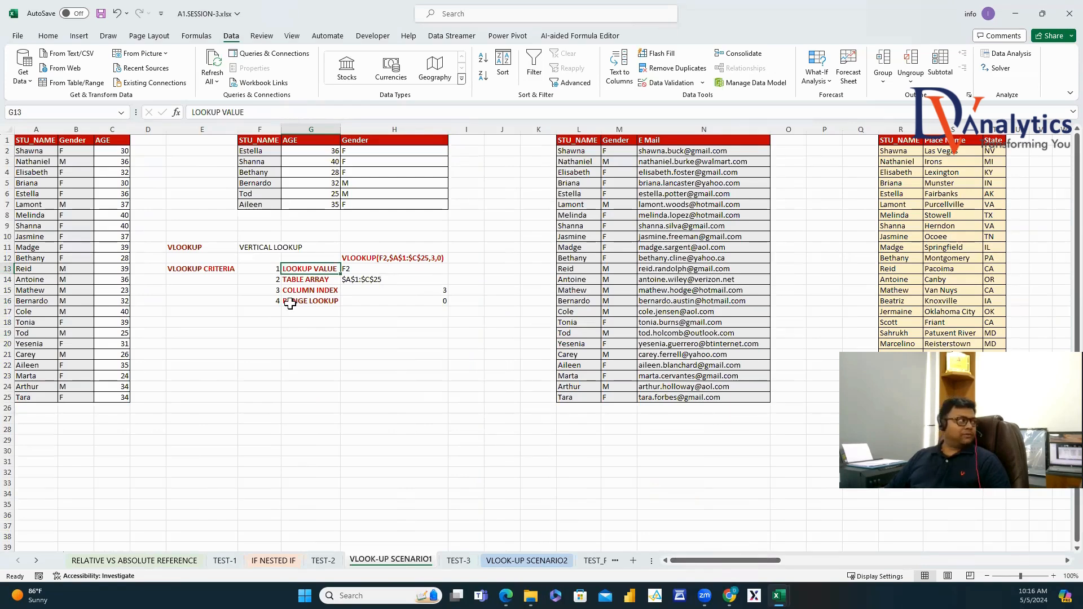
click(513, 564)
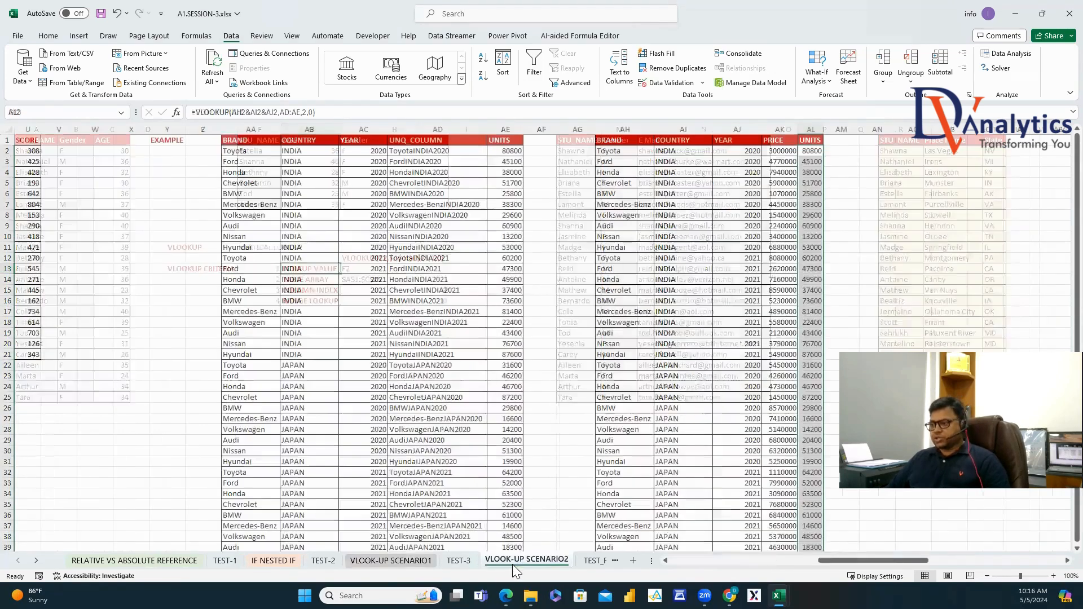
drag(897, 566, 755, 565)
click(195, 137)
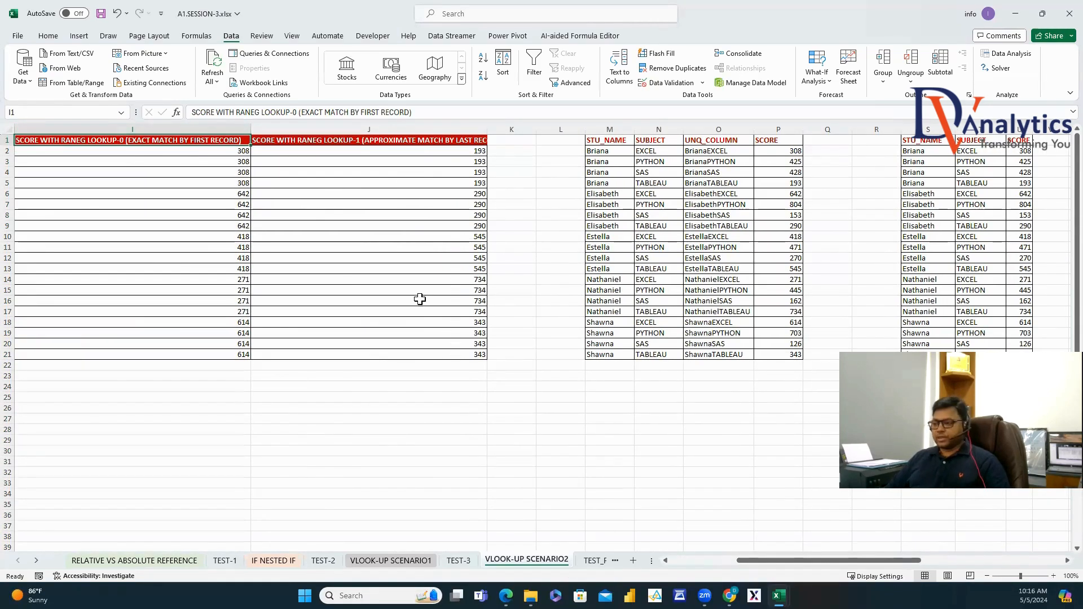
Browse TEST_FOR_RANGE_LOOKUP, MATCH FUNCTION, SCENARIO3 (checking the AO2 VLOOKUP) and SCENARIO4.
click(598, 562)
click(581, 560)
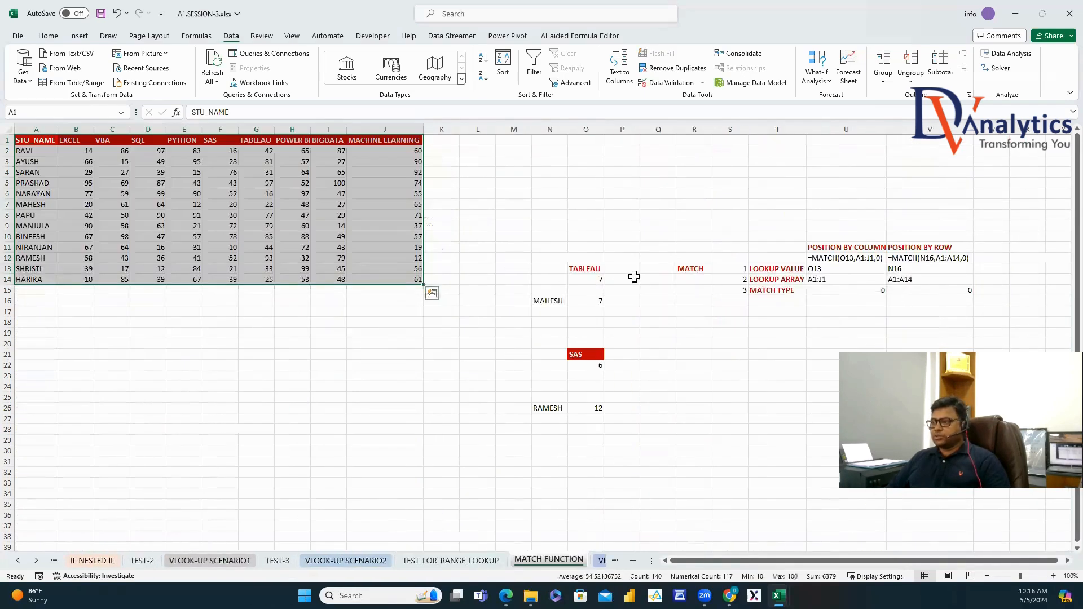
click(602, 562)
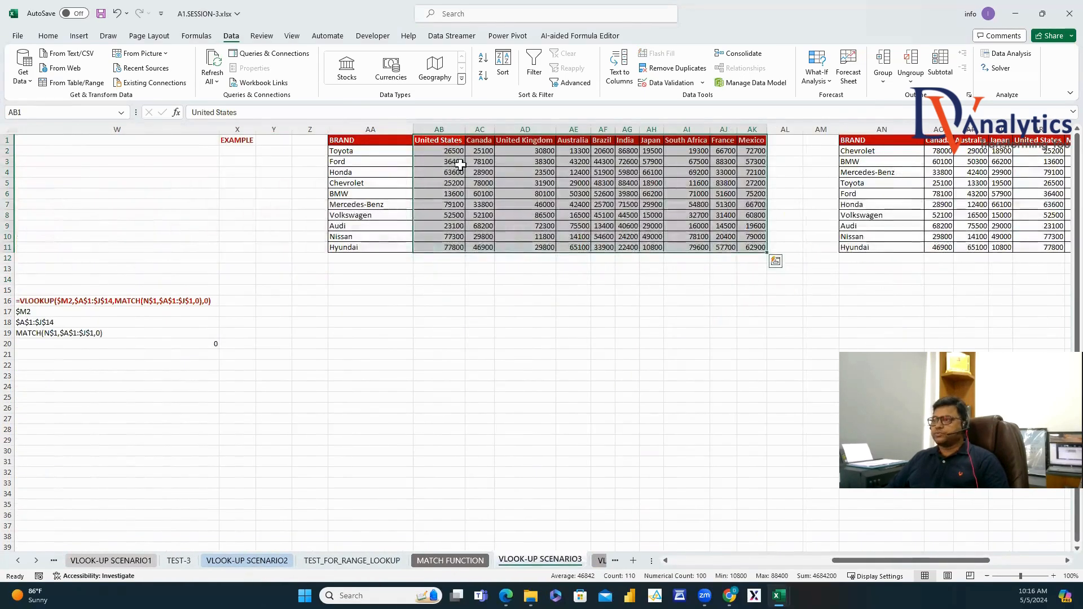
click(454, 152)
click(949, 151)
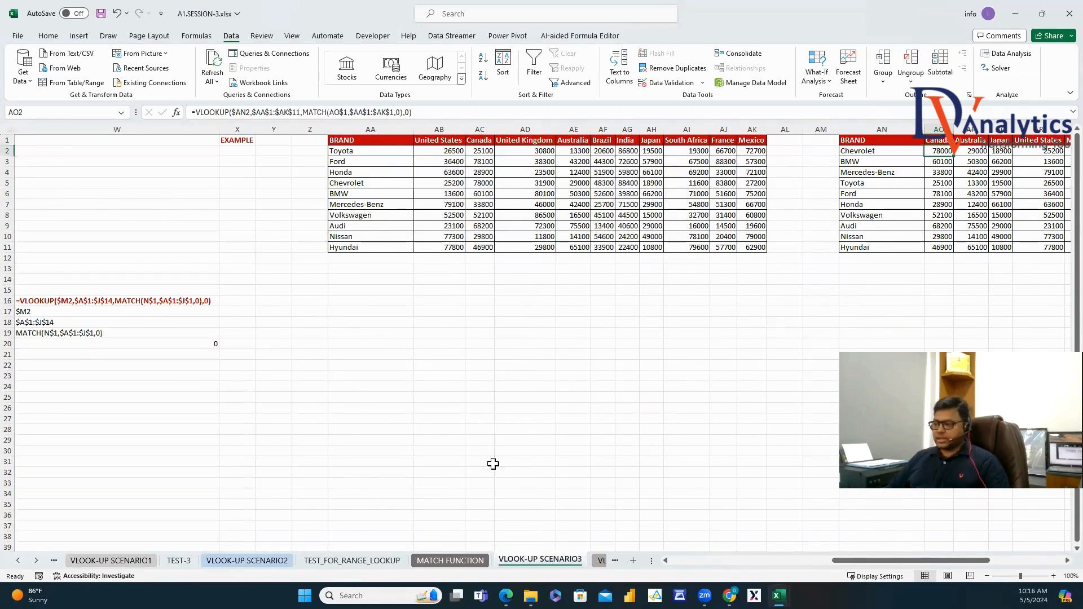
click(599, 561)
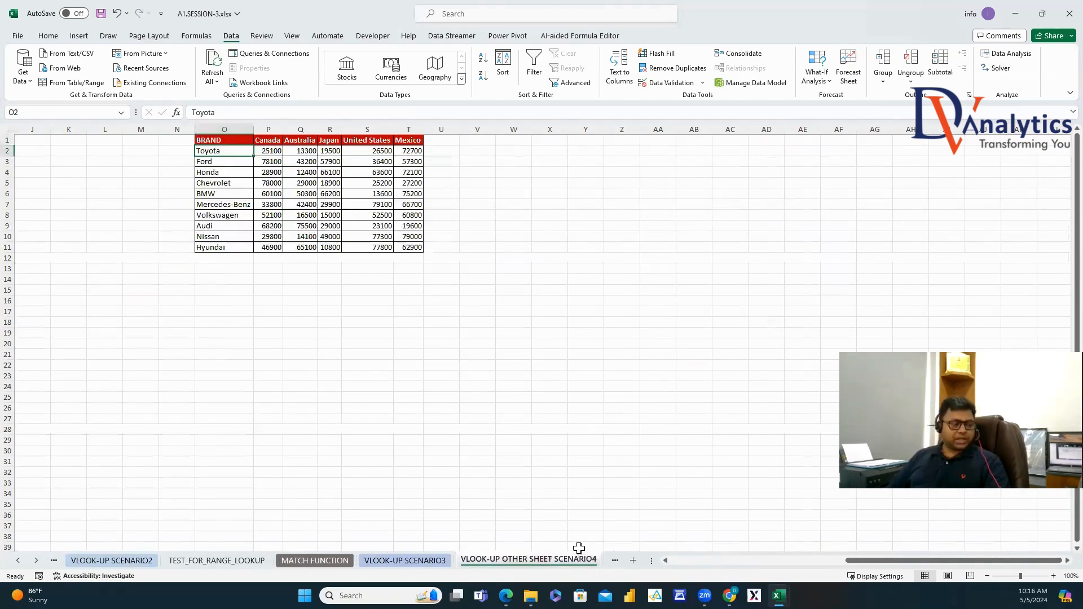
Move on to the VLOOKUP WITH LEFT FIELD VALUES and XLOOKUP sheets.
click(36, 560)
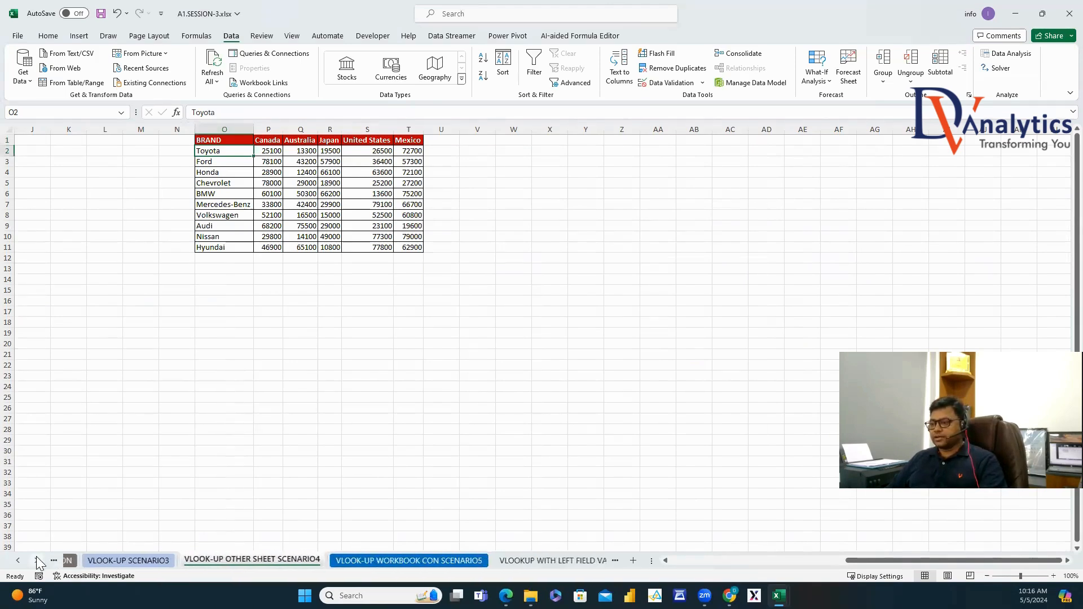
click(36, 560)
click(36, 560)
click(170, 560)
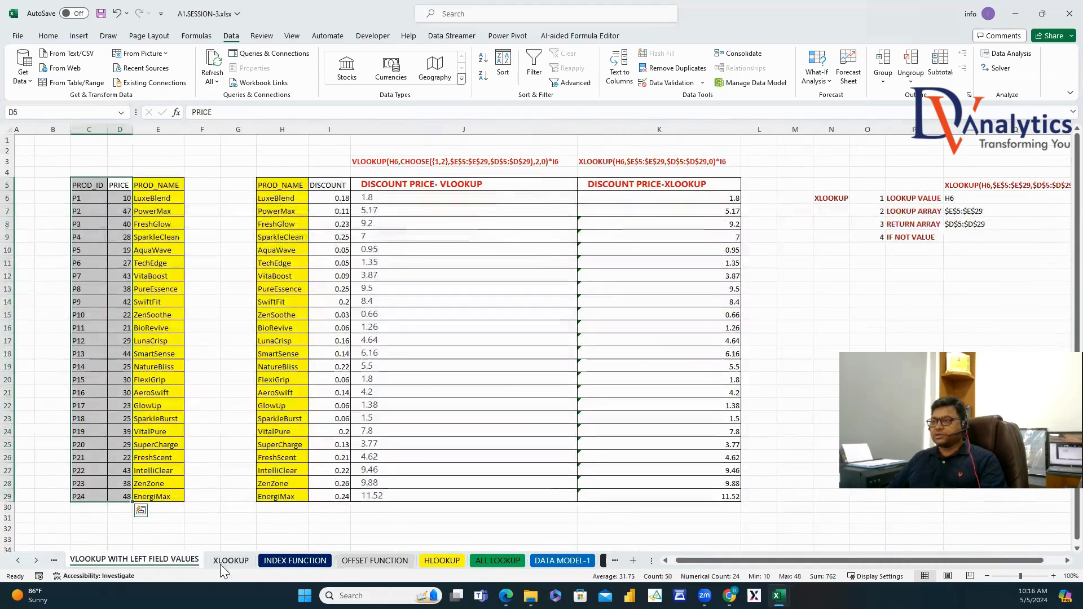
click(243, 561)
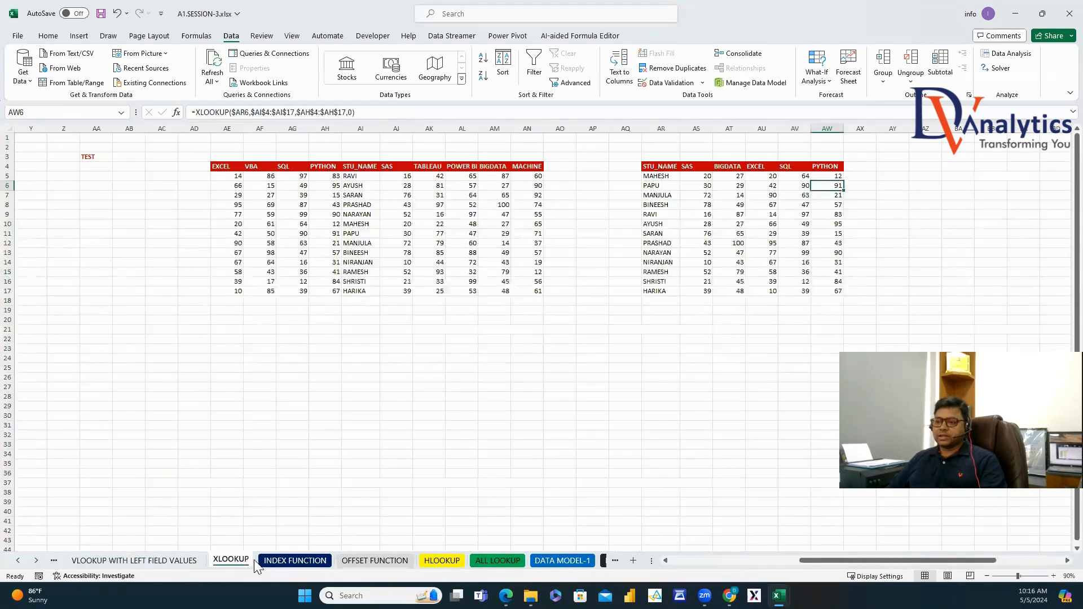
Look through INDEX FUNCTION, OFFSET FUNCTION, HLOOKUP and ALL LOOKUP, ending on DATA MODEL-1.
click(288, 561)
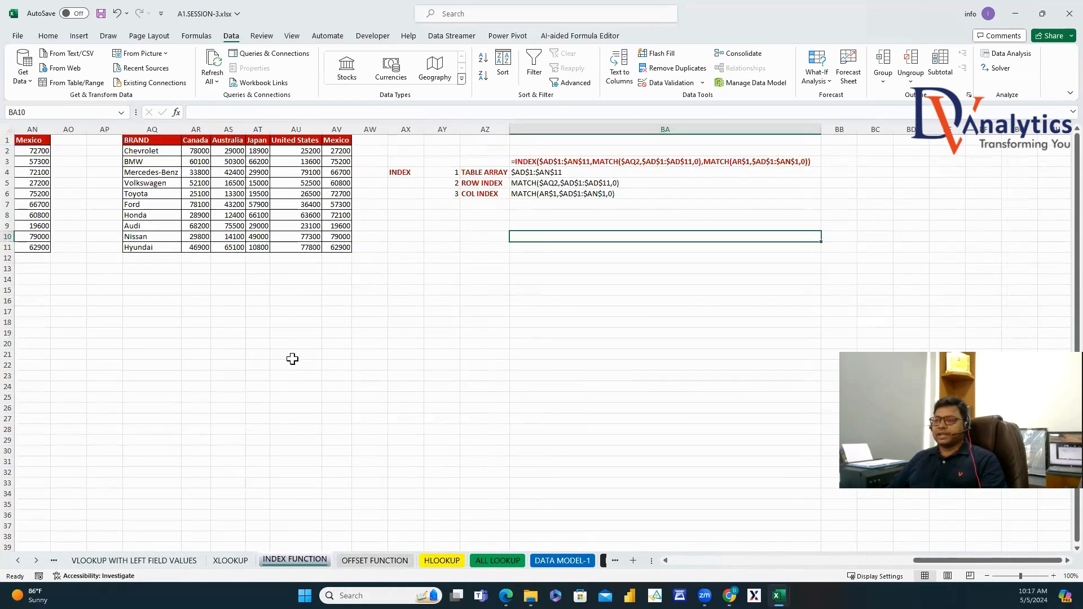
click(353, 562)
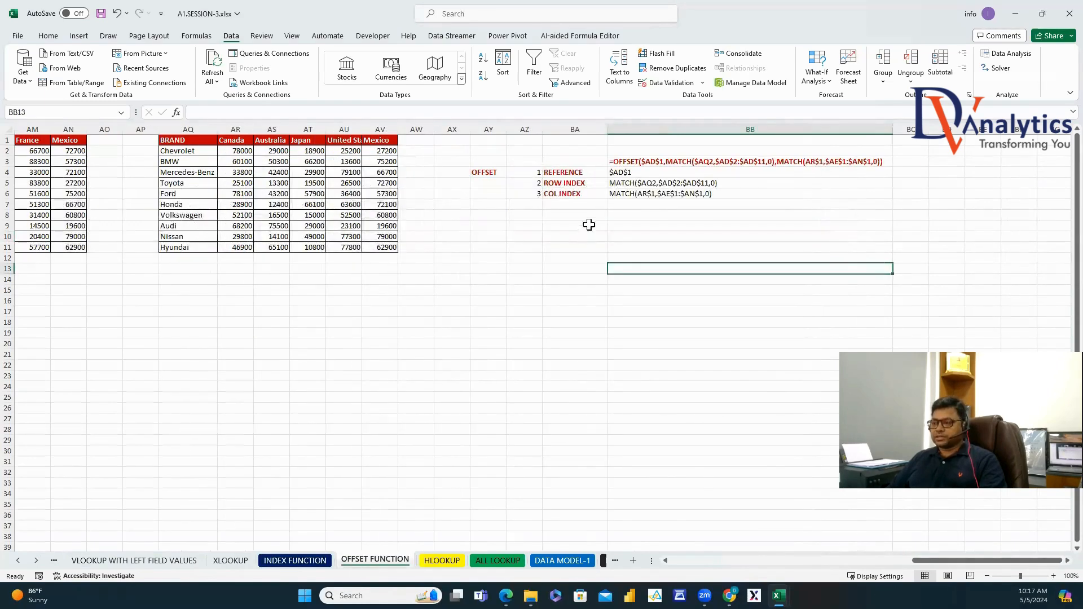
click(441, 560)
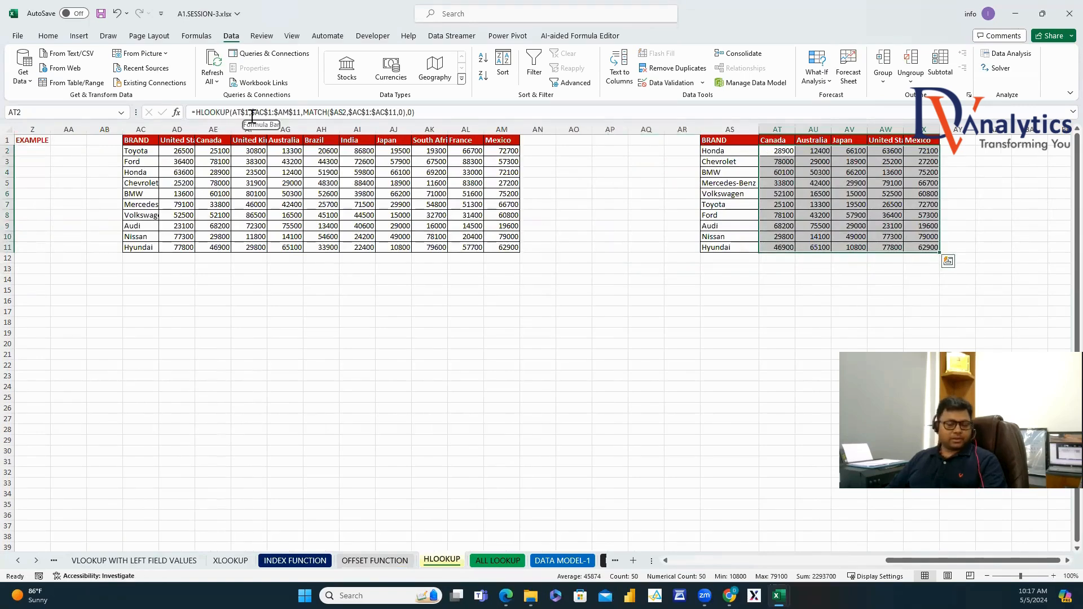
click(491, 562)
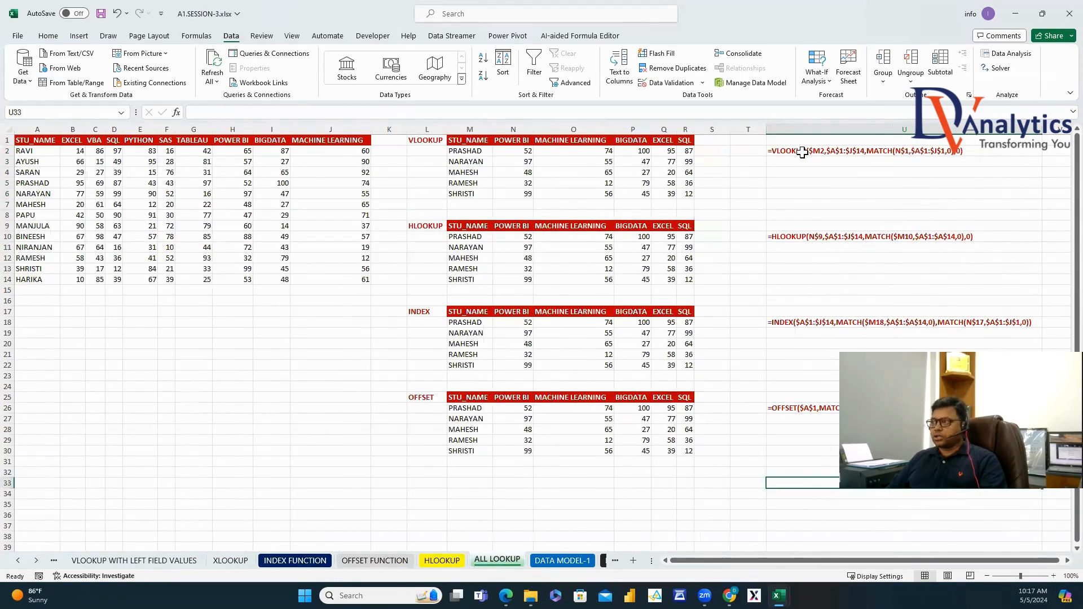
scroll(731, 254, down, 4)
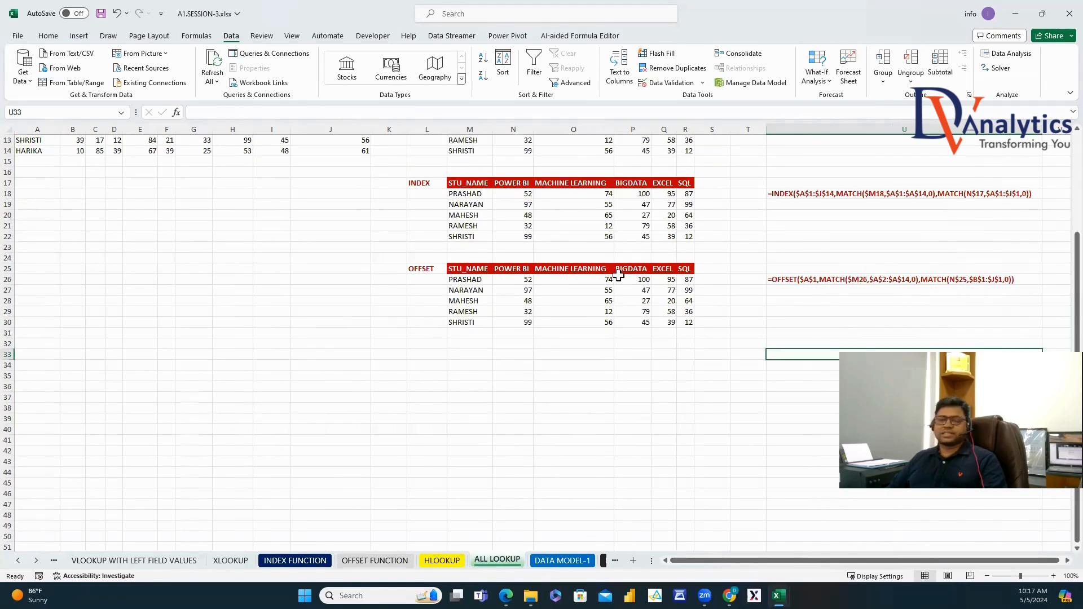
click(553, 562)
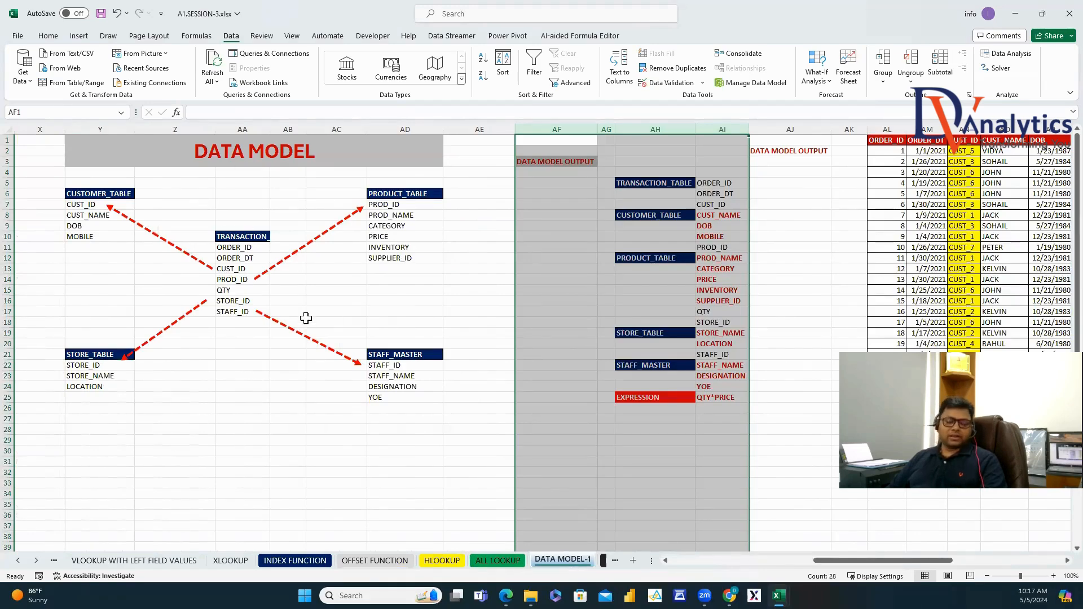
Retitle the DATA MODEL-2 diagram to COMPLEX DATA MODEL.
click(330, 161)
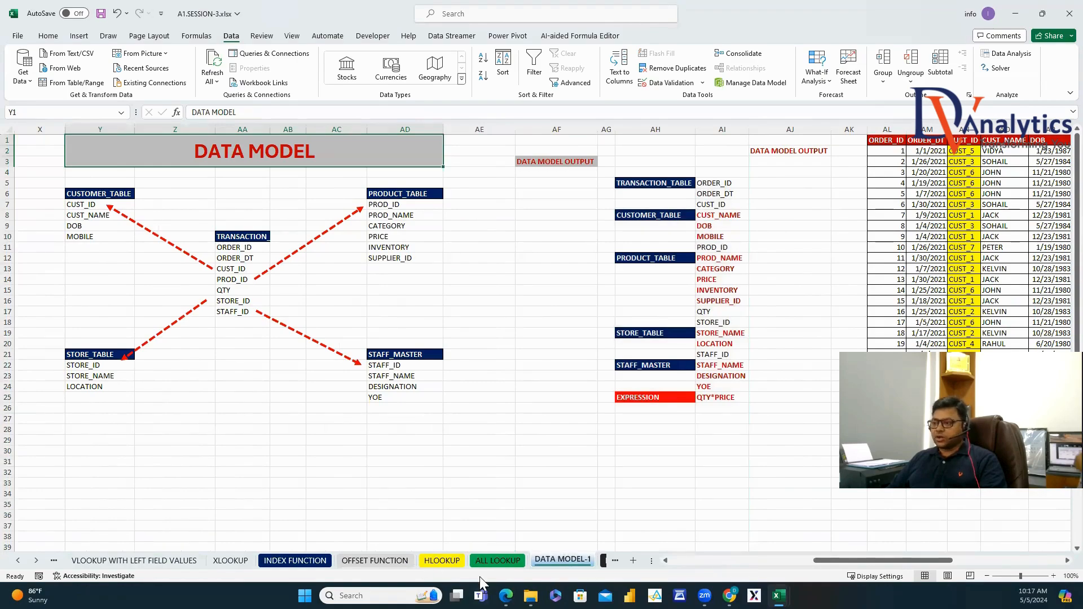
click(36, 564)
click(36, 564)
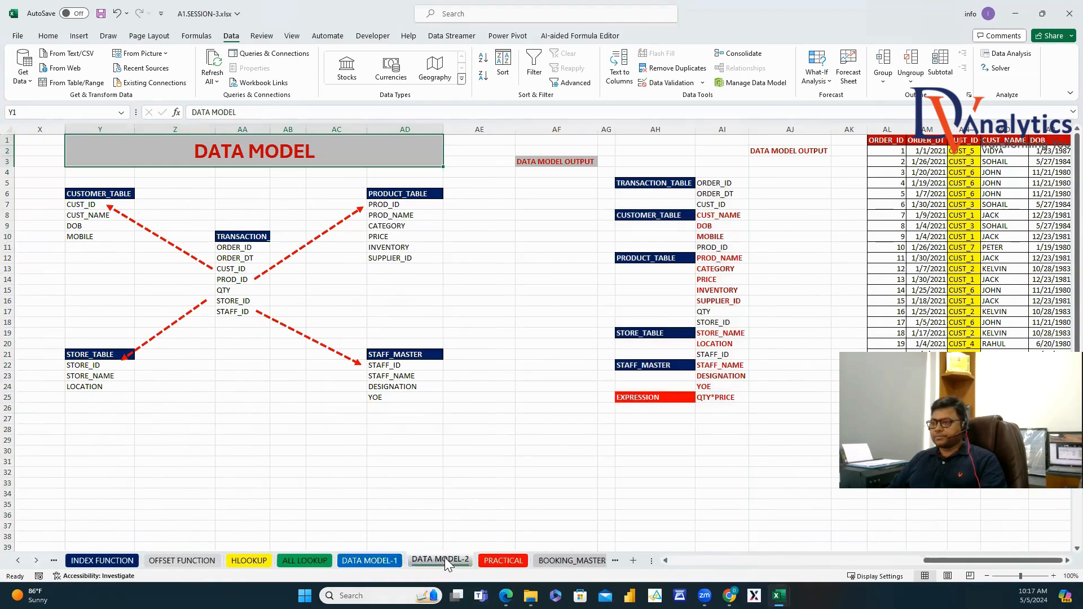
click(445, 560)
click(908, 562)
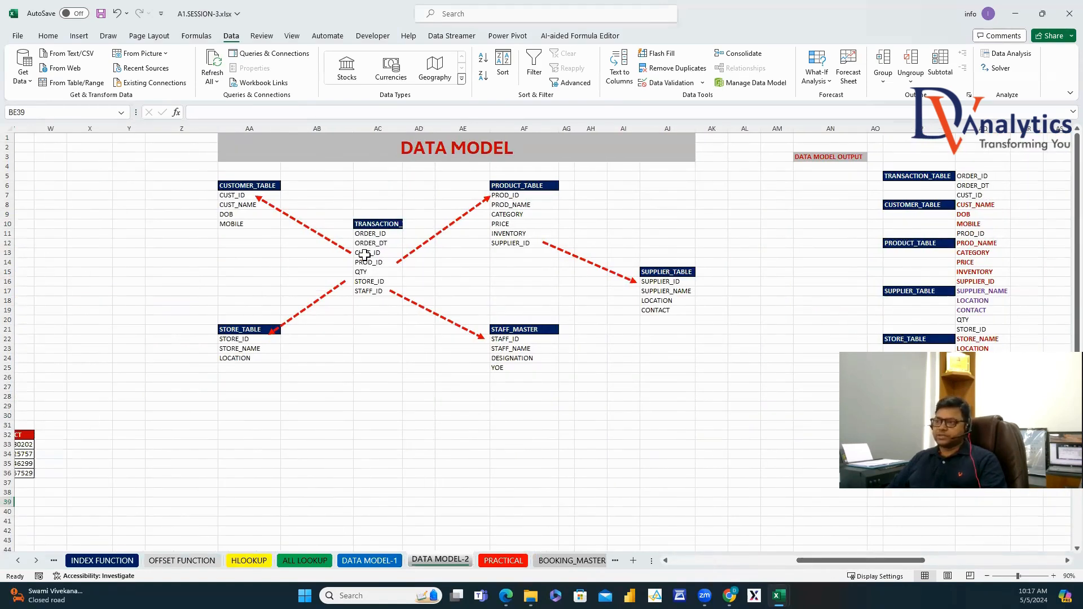
double_click(402, 150)
text(COMPLEX)
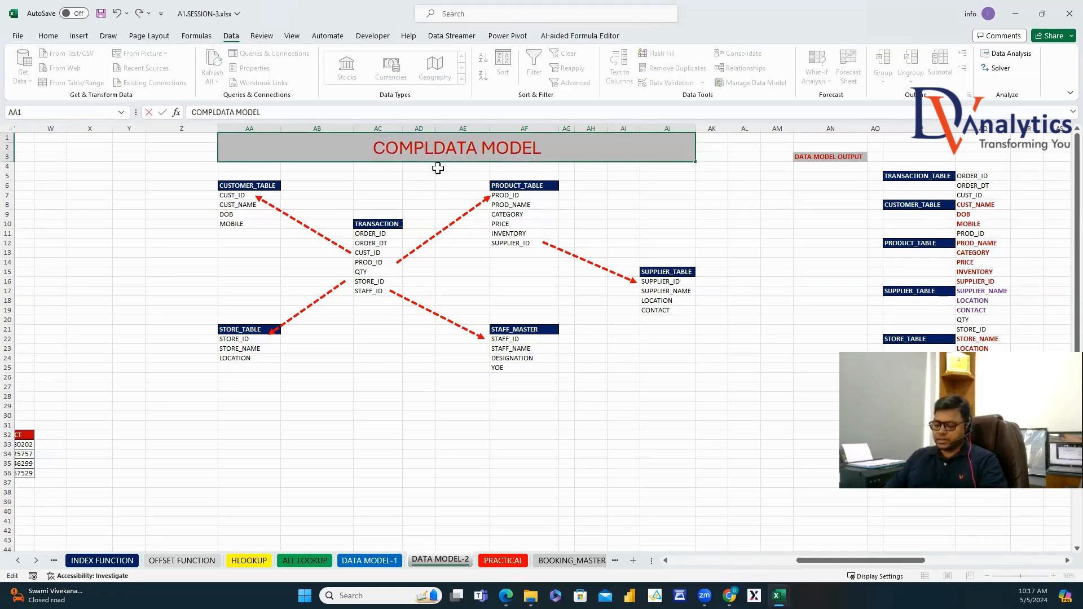
click(419, 195)
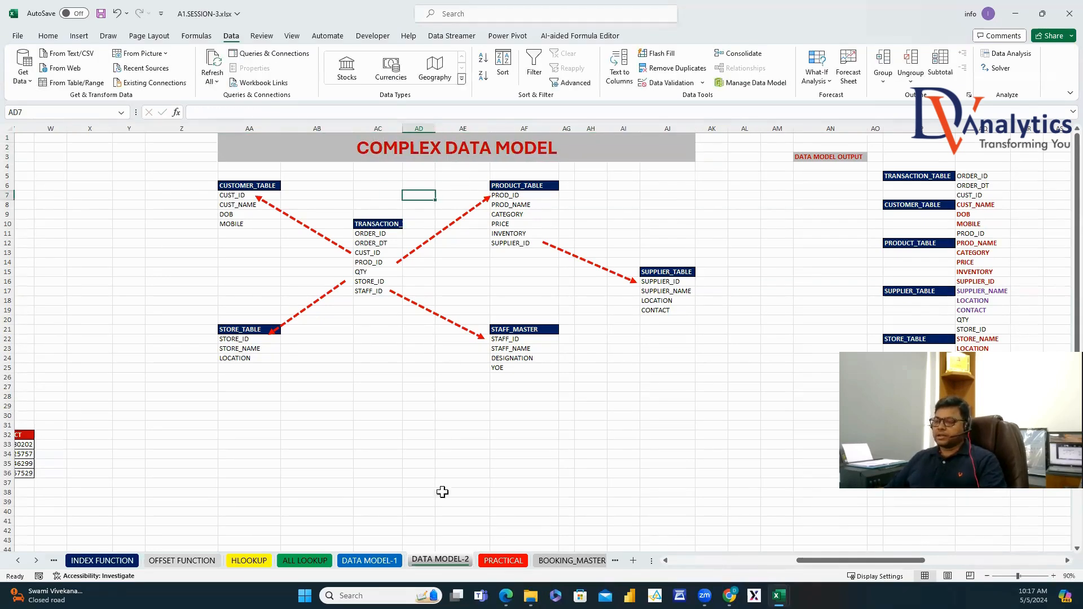
Retitle the DATA MODEL-1 diagram to SIMPLE DATA MODEL, then go back to DATA MODEL-2.
click(396, 561)
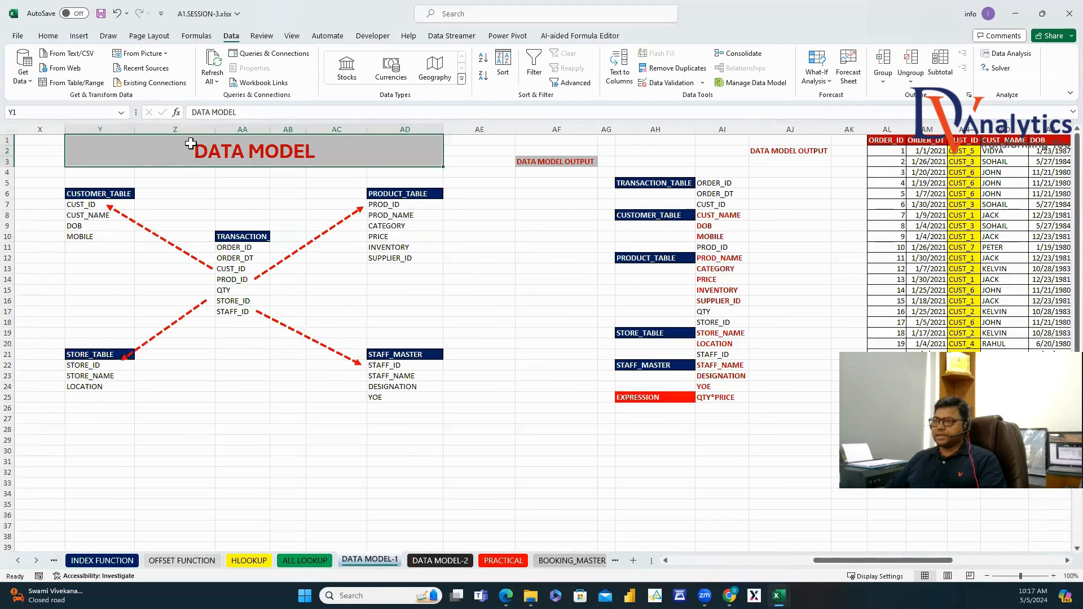
double_click(189, 156)
text(SIMPLE)
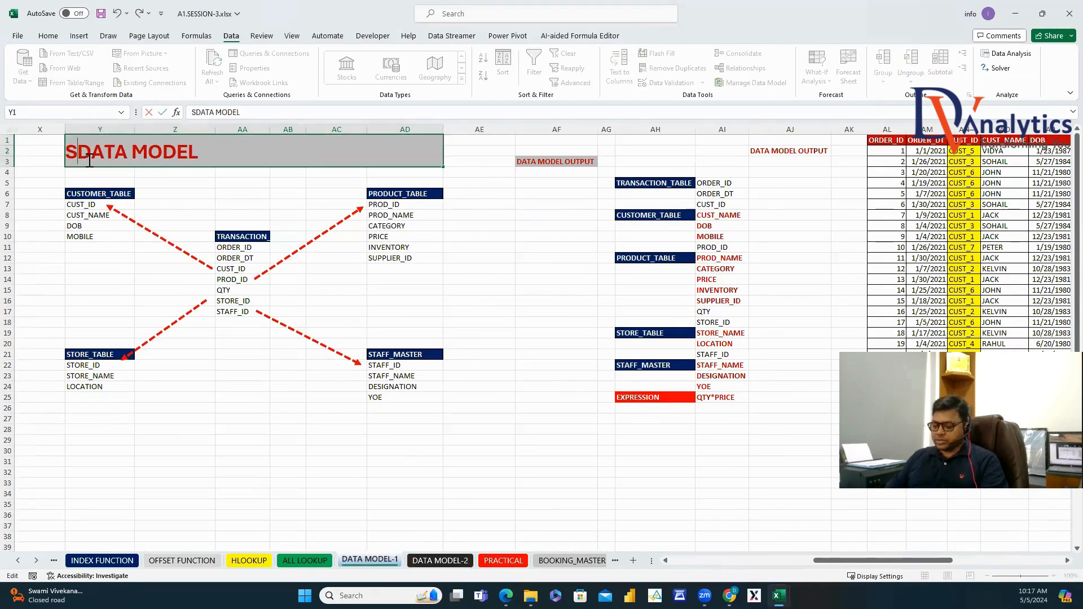
click(222, 400)
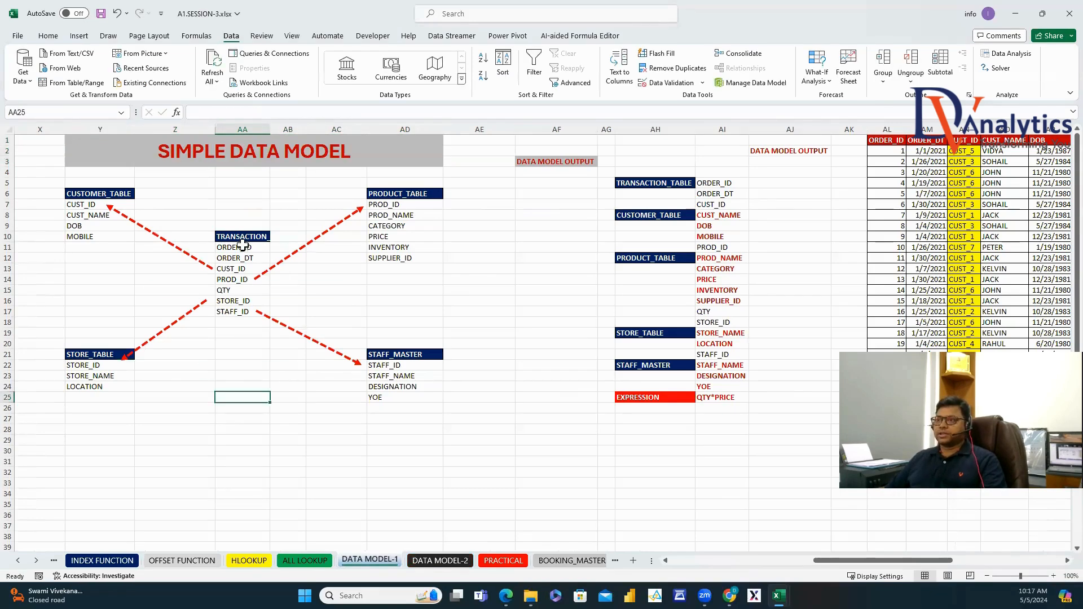
click(240, 236)
click(440, 561)
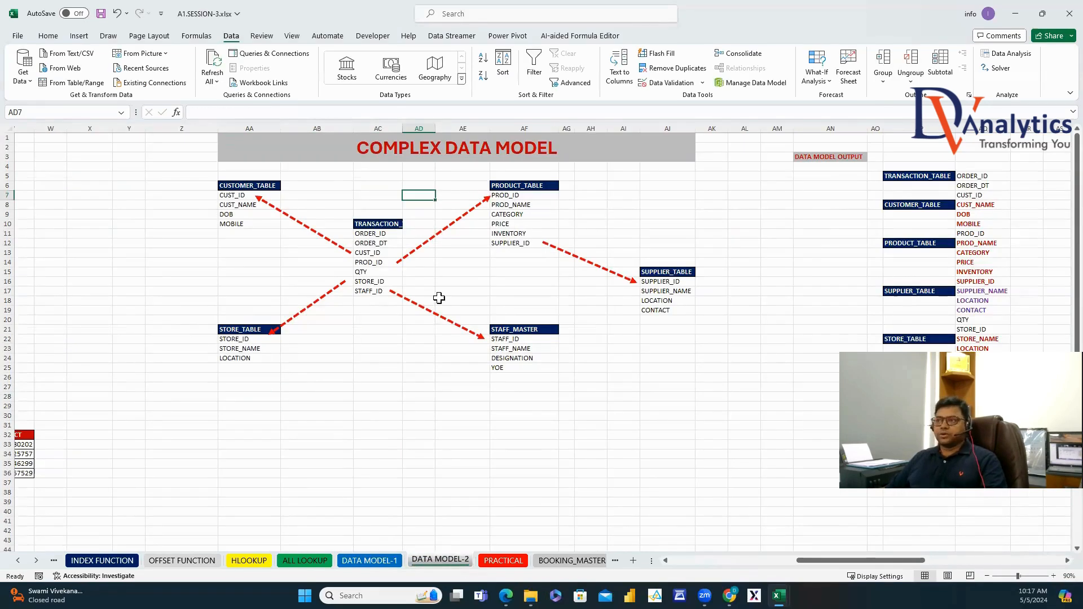
Review the PRACTICAL, BOOKING_MASTER, CUSTOMER_MASTER and DATA MODEL sheets.
click(507, 560)
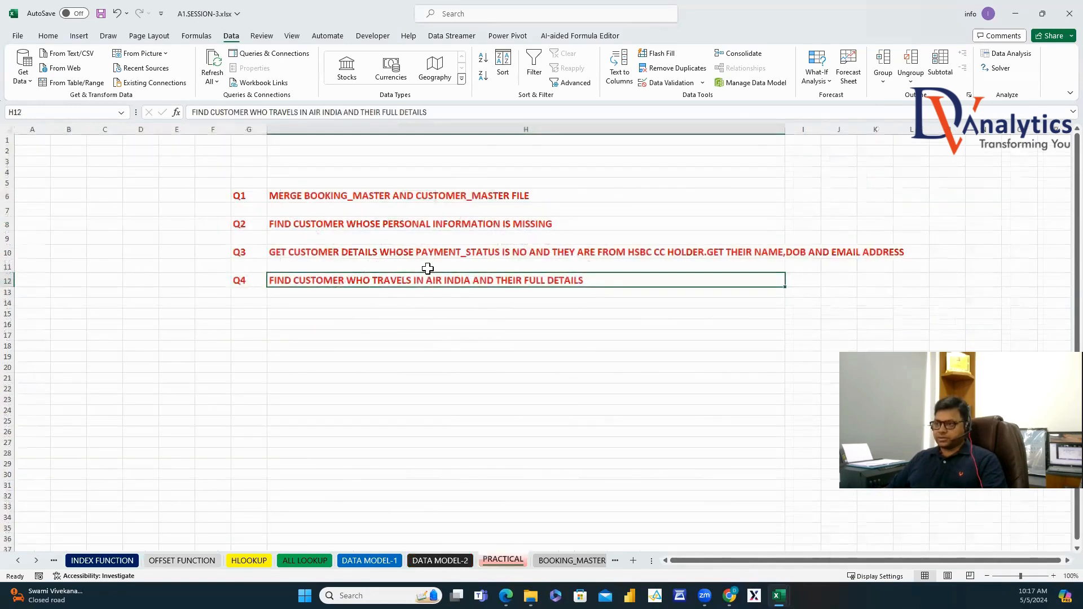
click(568, 560)
click(558, 561)
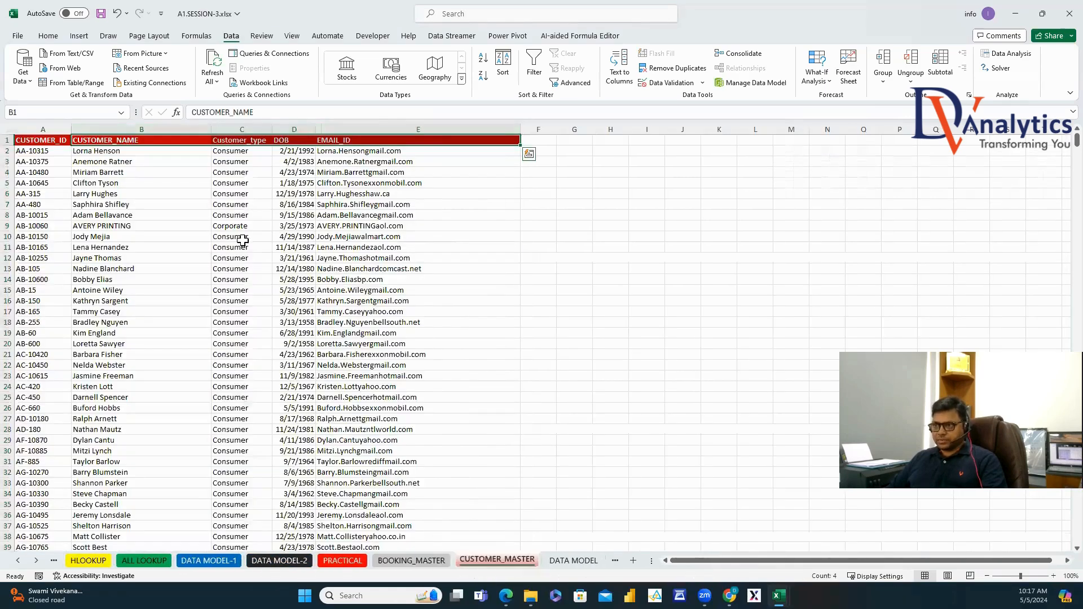
click(570, 561)
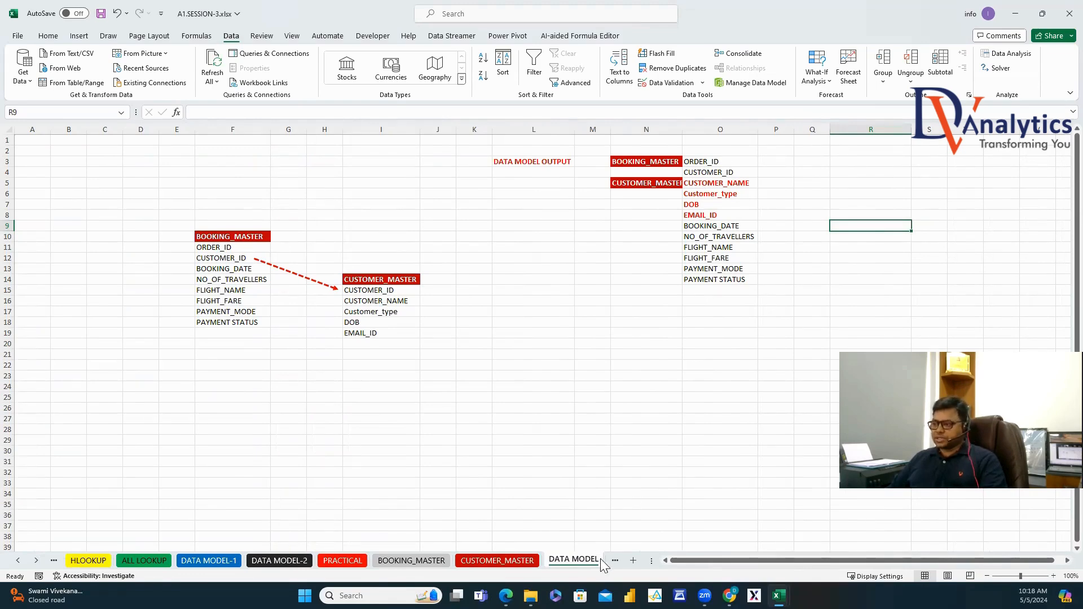
click(36, 560)
click(36, 560)
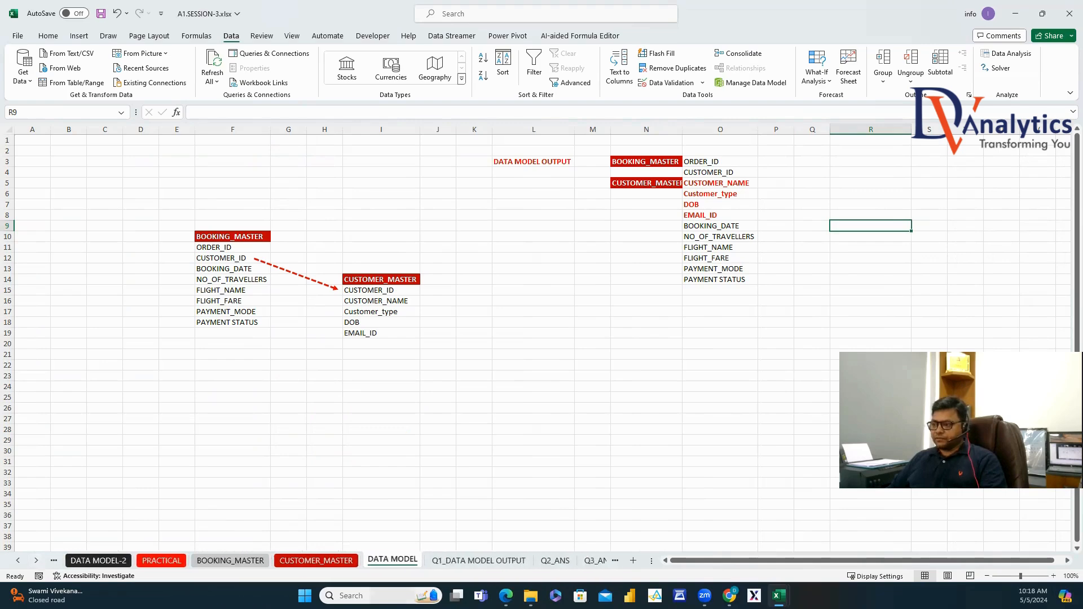
Clear the Q1 output filter, check Q2_ANS–Q4_ANS, then bring EXCEL SESSION_3 forward.
click(478, 560)
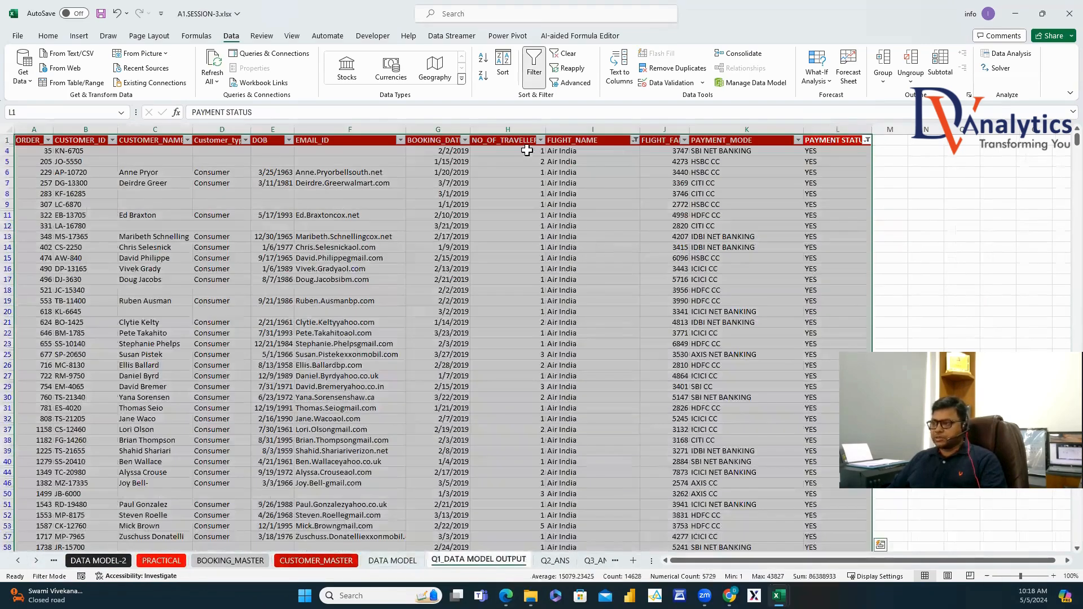
click(533, 67)
click(555, 560)
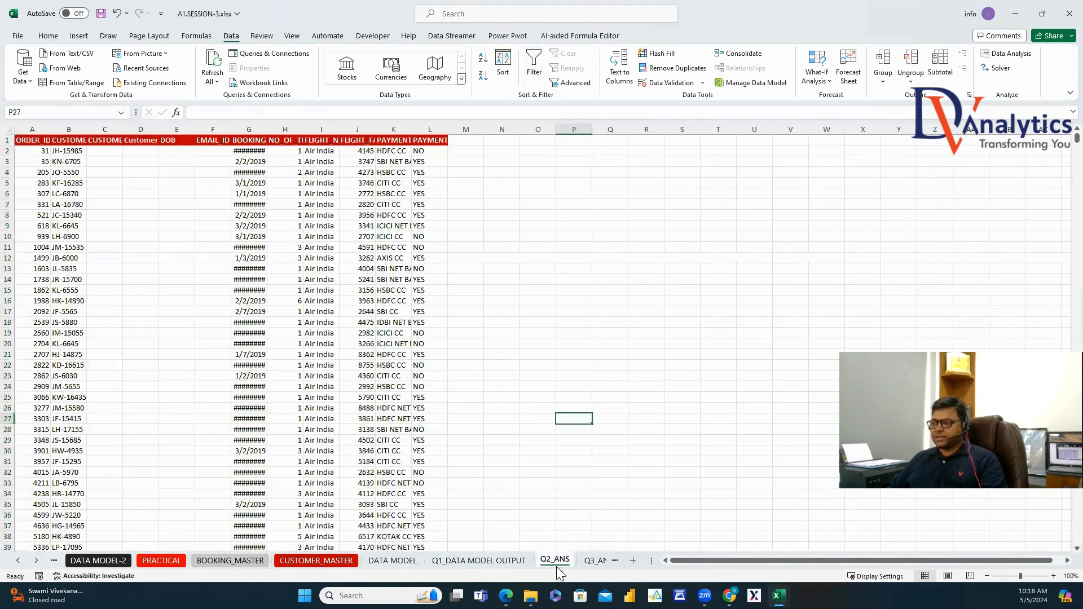
click(590, 561)
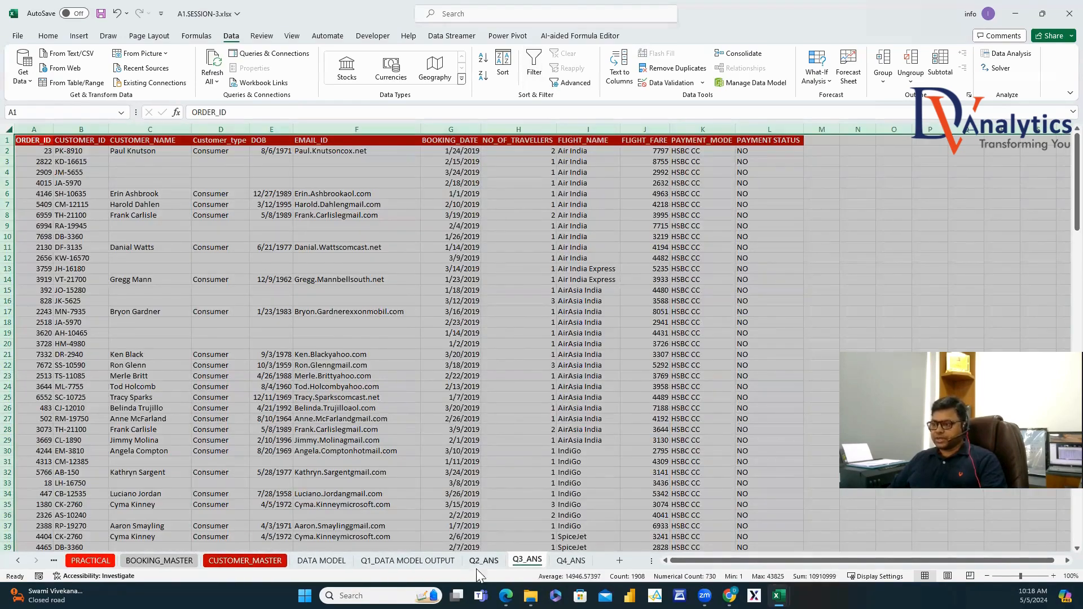
click(570, 561)
click(370, 300)
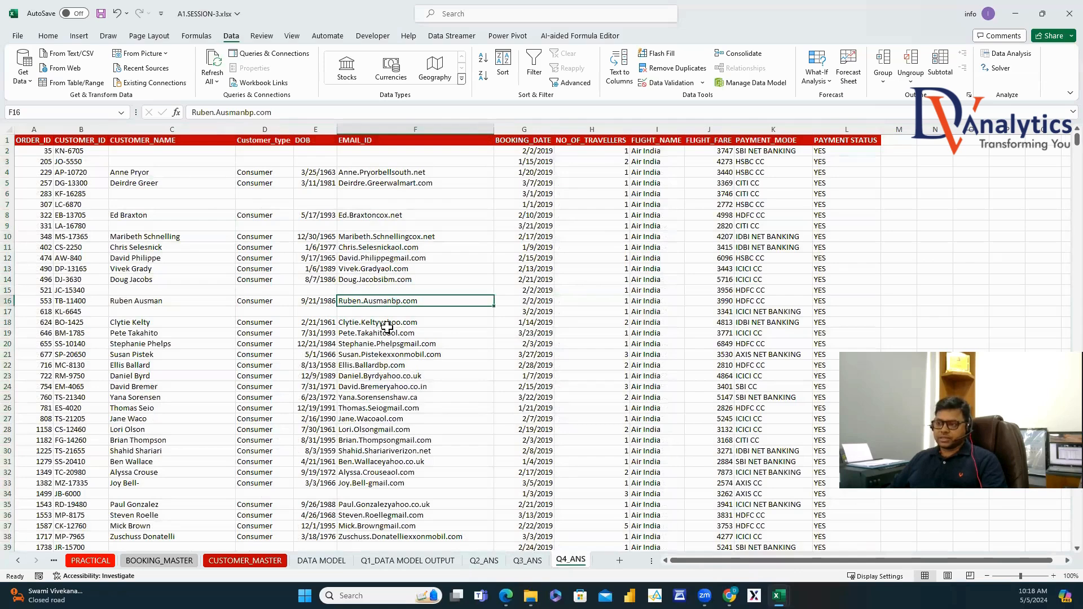
mouse_move(779, 596)
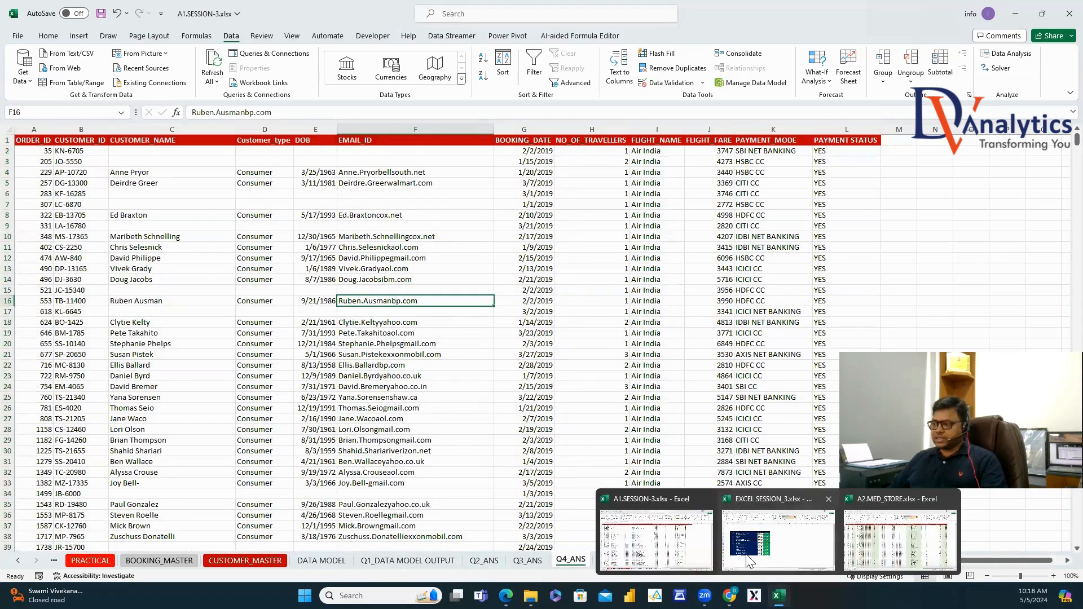
click(781, 533)
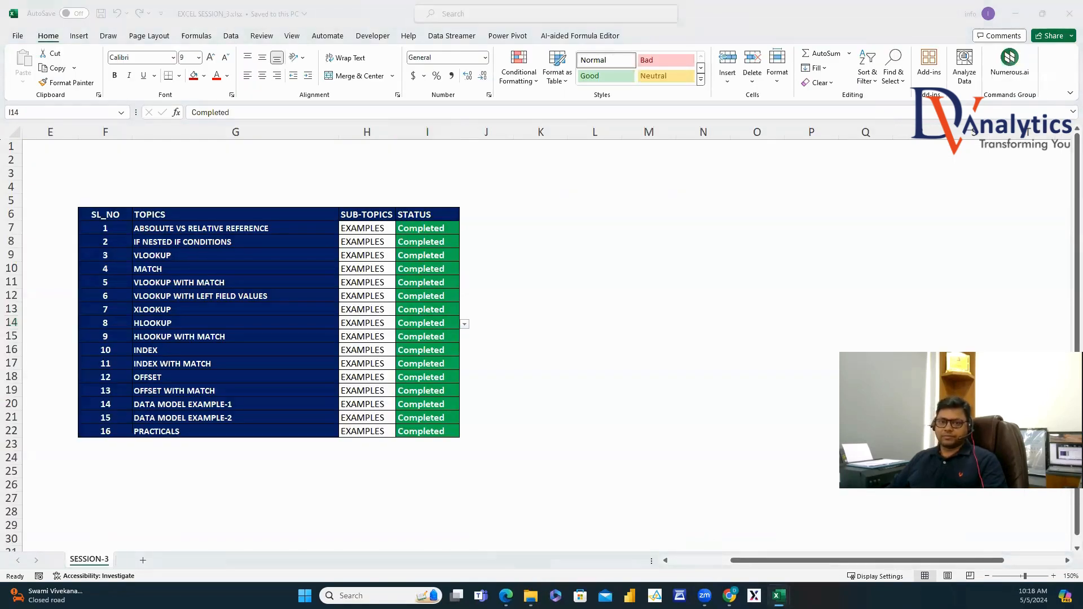